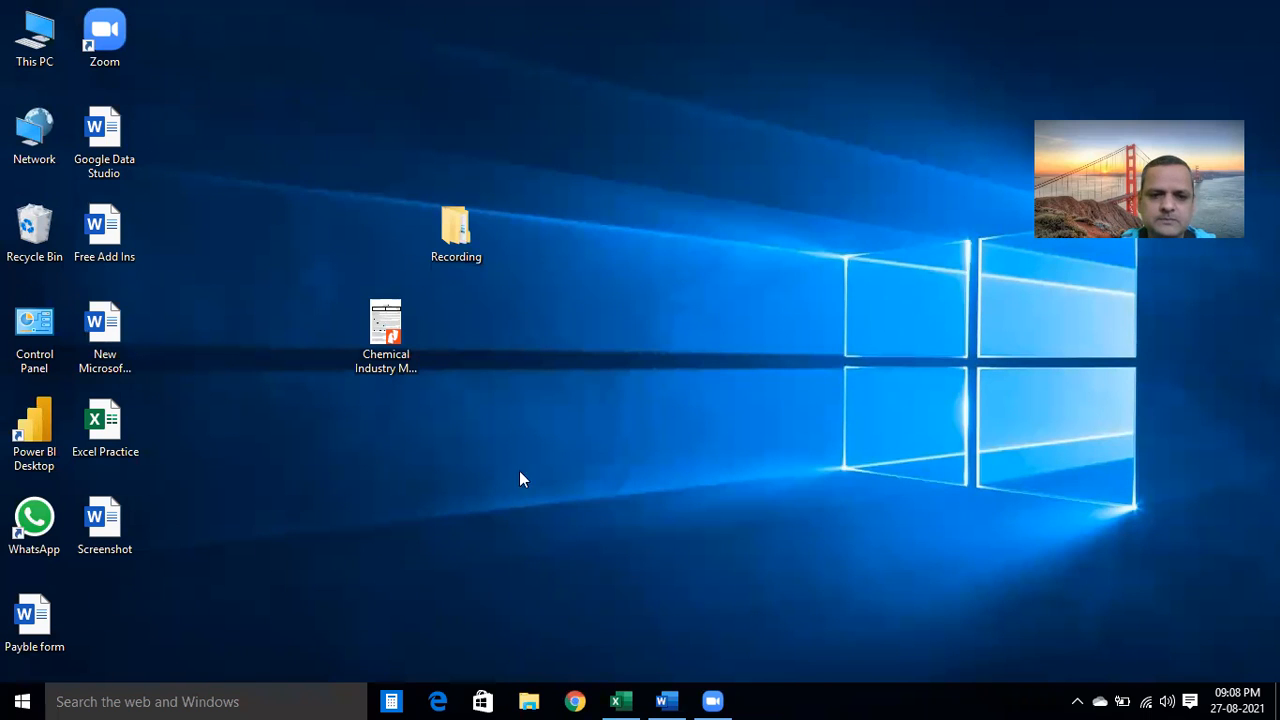
# Bring up the Day-3-Math-Formulas workbook in Excel and show its Revision & Plan sheet
pyautogui.moveTo(613, 700)
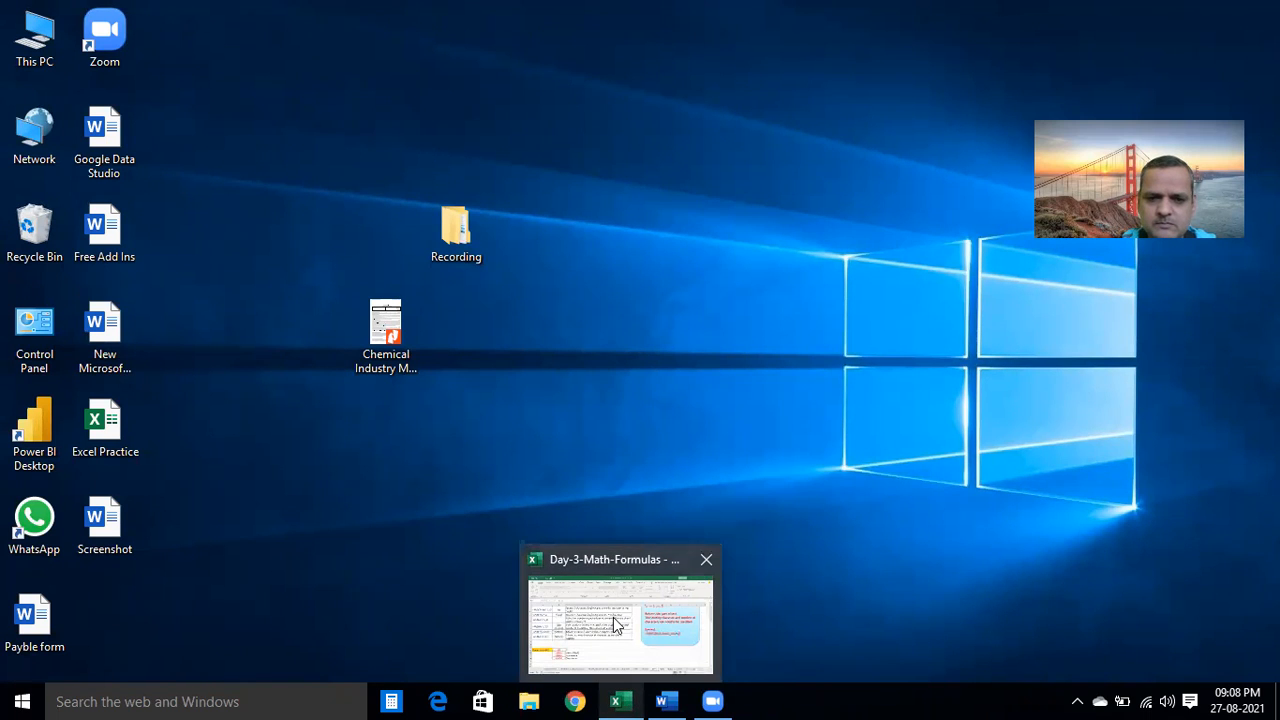
pyautogui.click(630, 700)
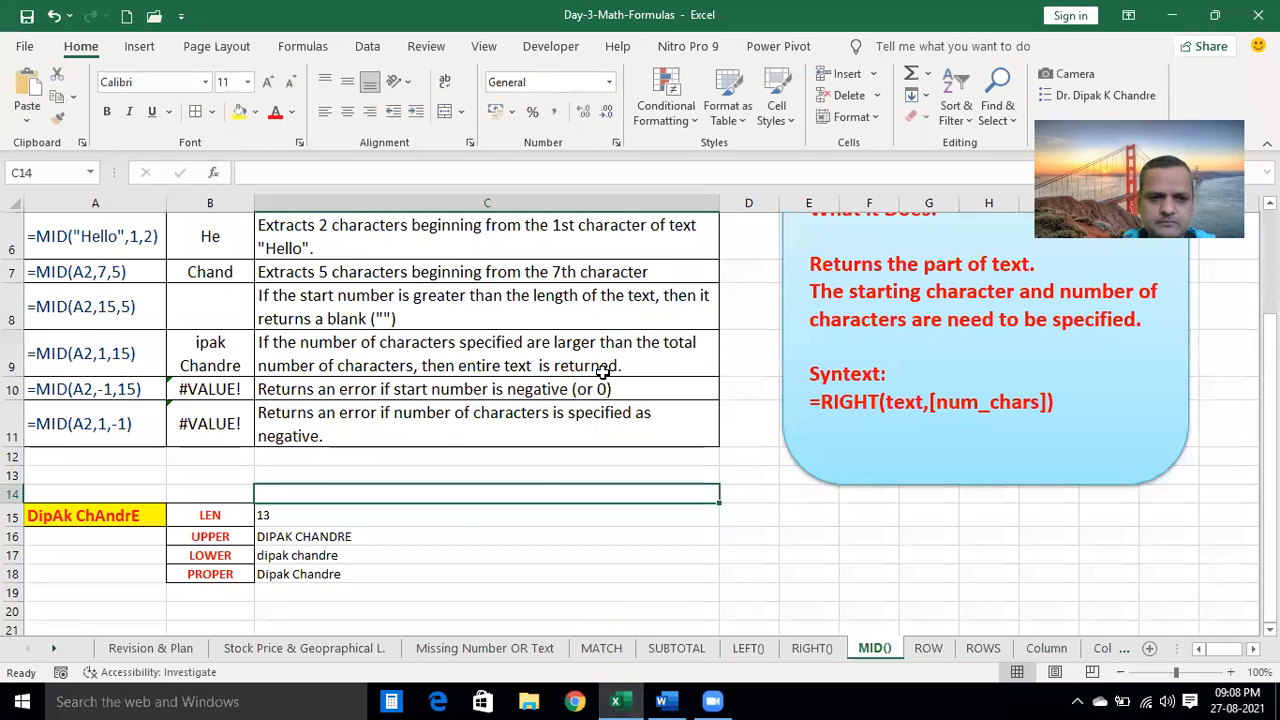
pyautogui.click(128, 647)
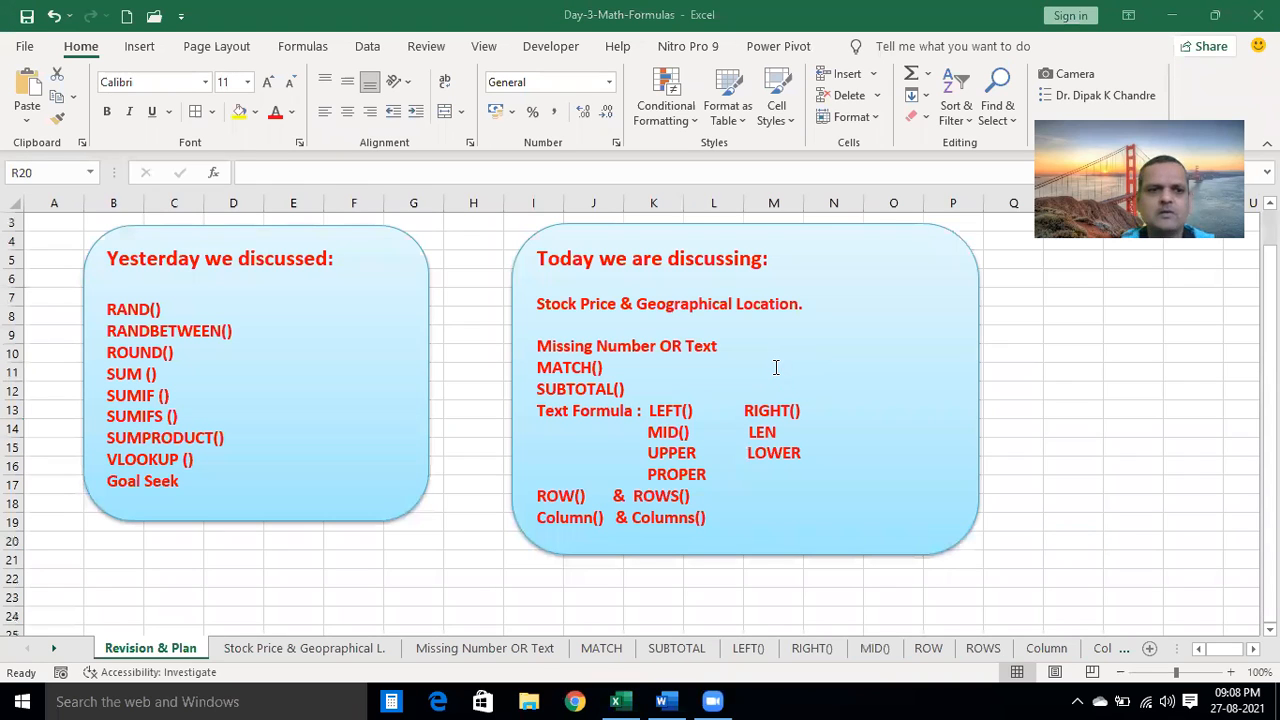
pyautogui.click(462, 514)
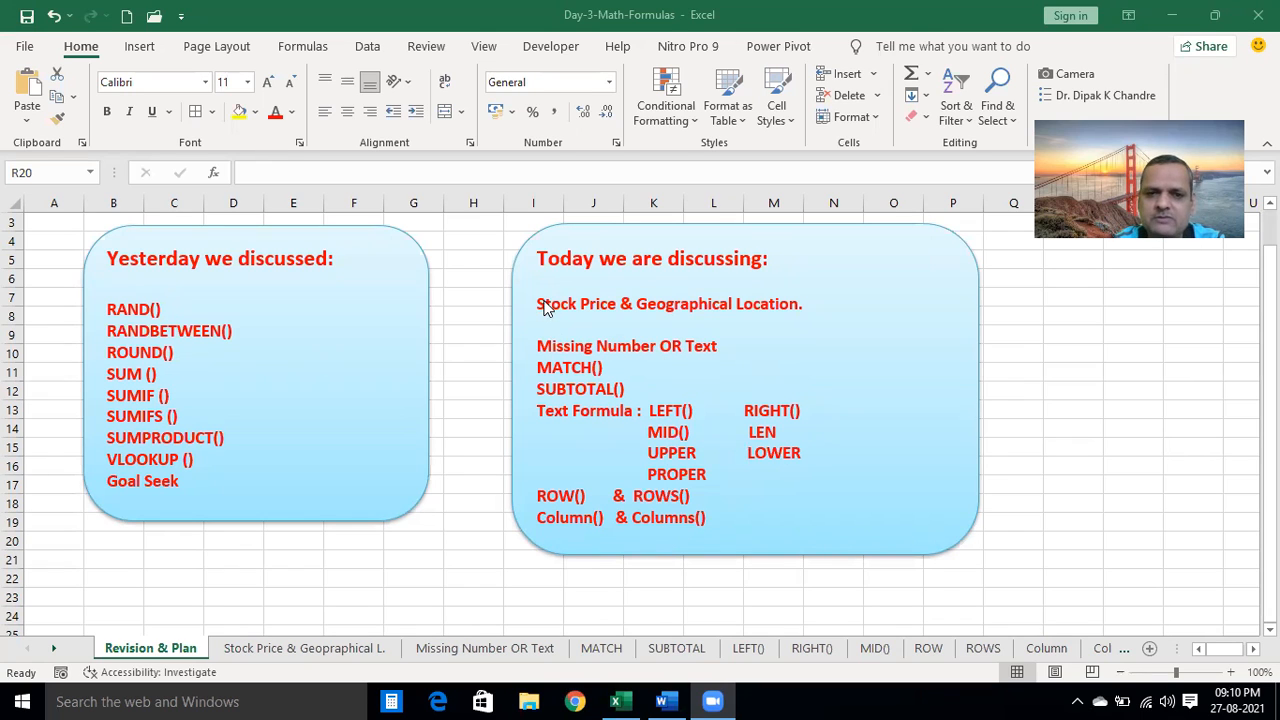
# Open the OneDrive workbook link in cell C17 of the Stock Price & Geographical Location sheet
pyautogui.click(339, 647)
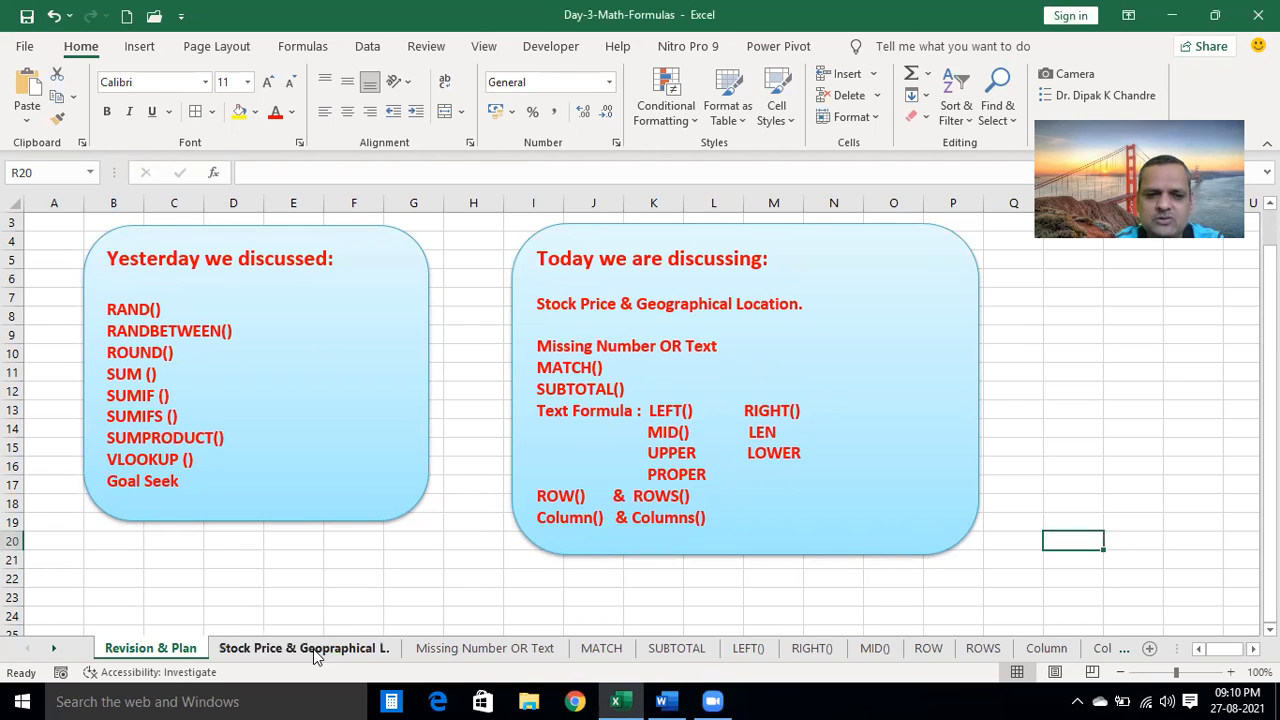
pyautogui.click(305, 650)
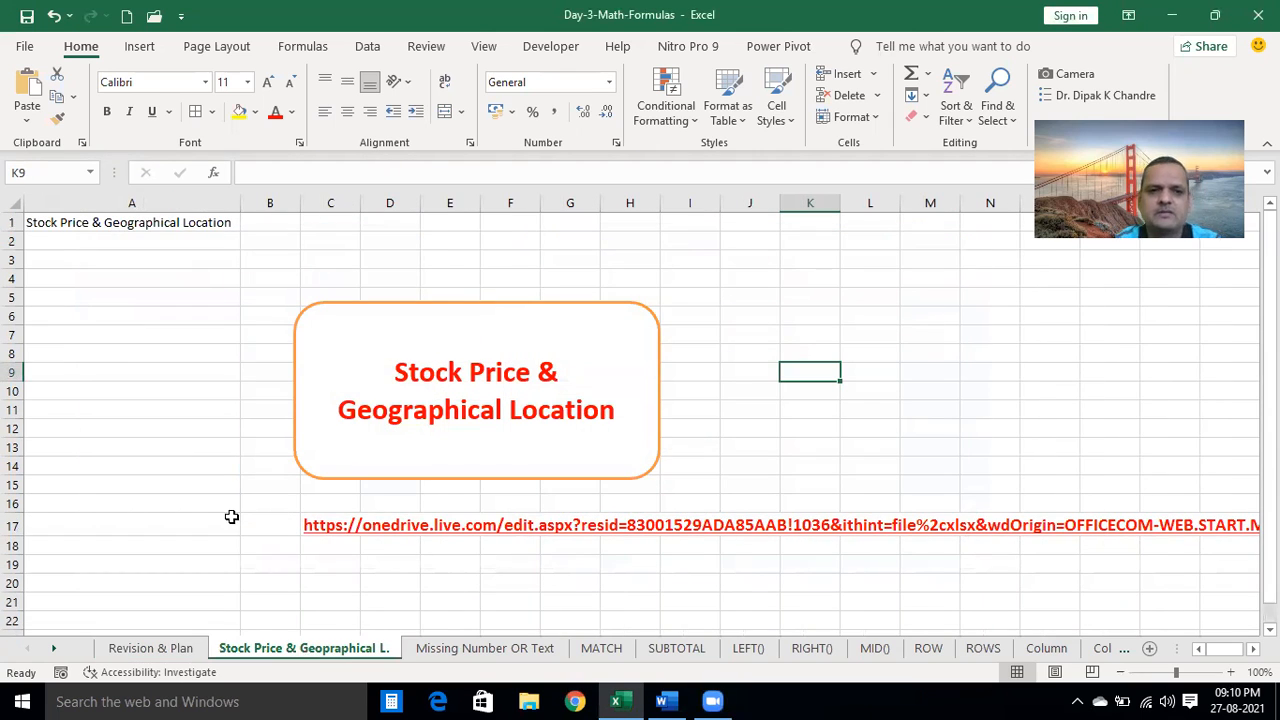
pyautogui.click(192, 360)
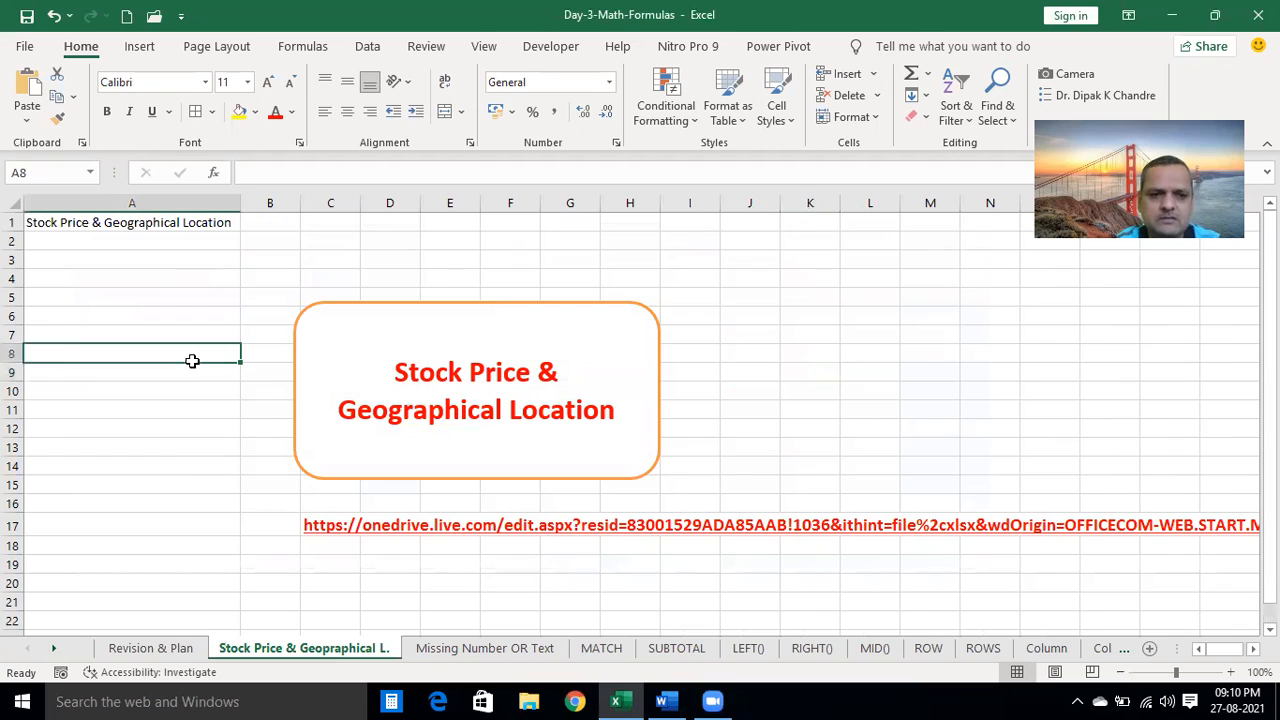
pyautogui.click(330, 526)
pyautogui.click(330, 526)
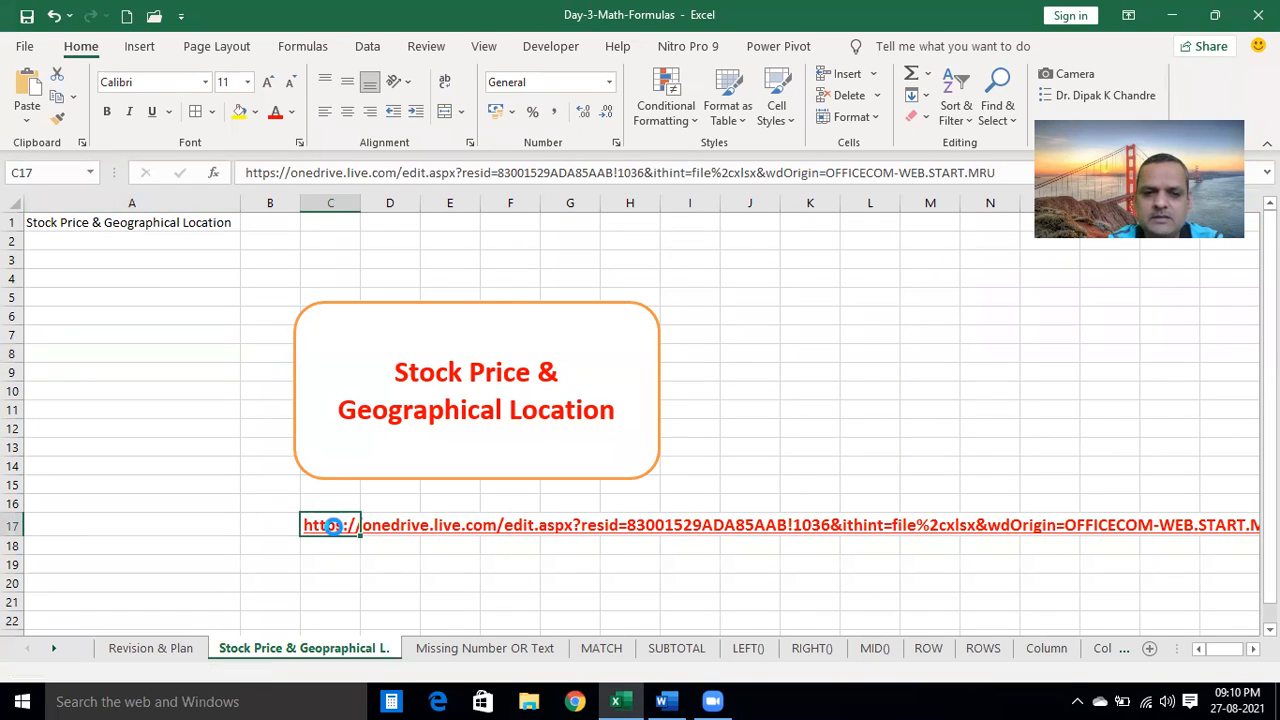
pyautogui.click(337, 535)
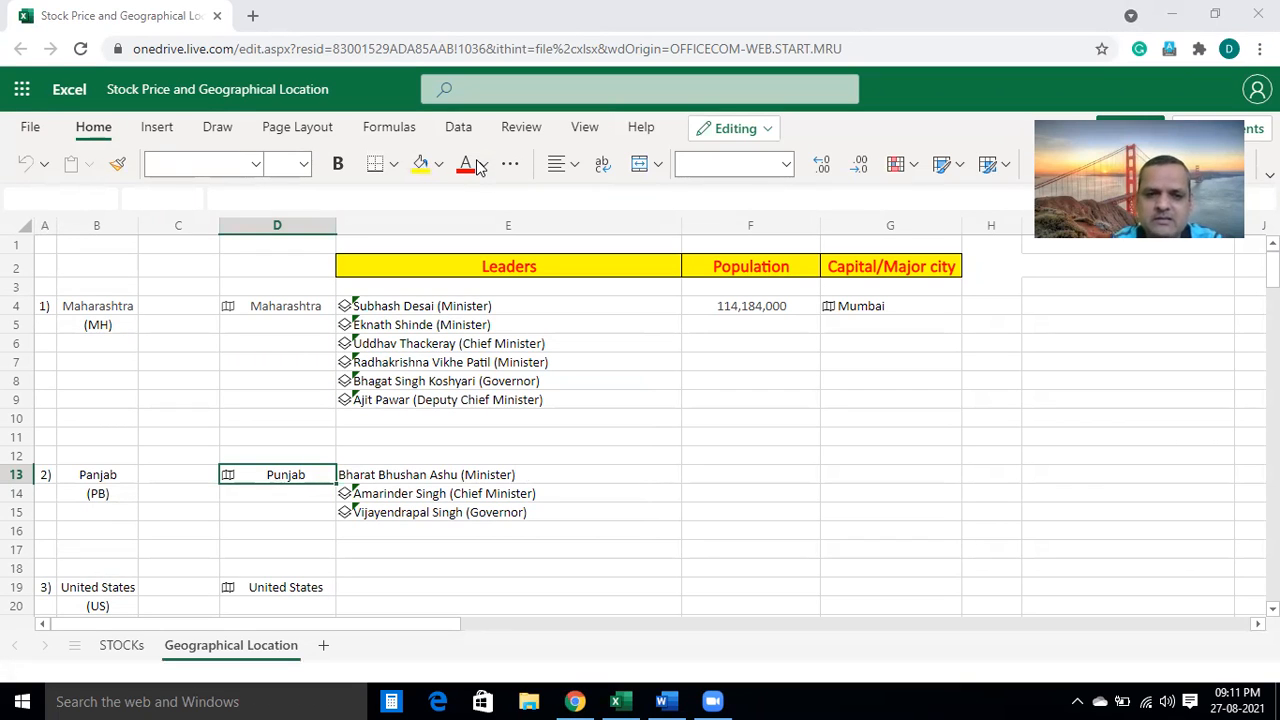
pyautogui.click(576, 702)
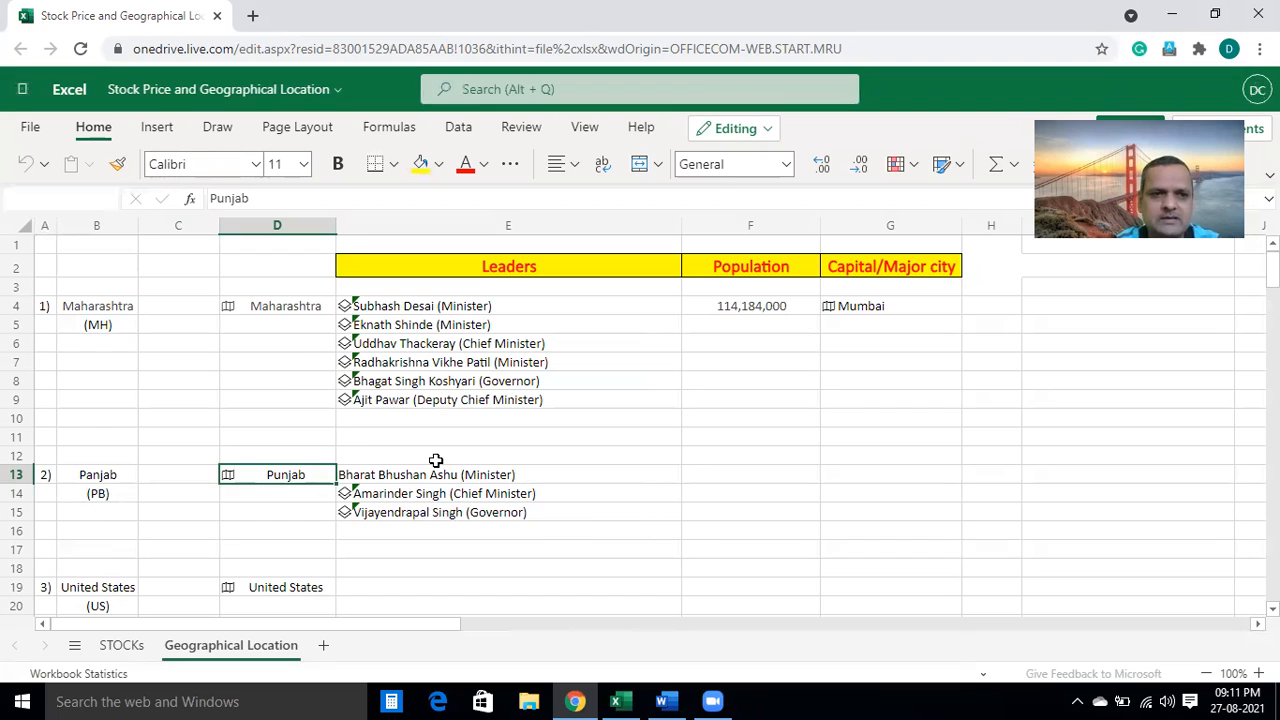
pyautogui.moveTo(585, 698)
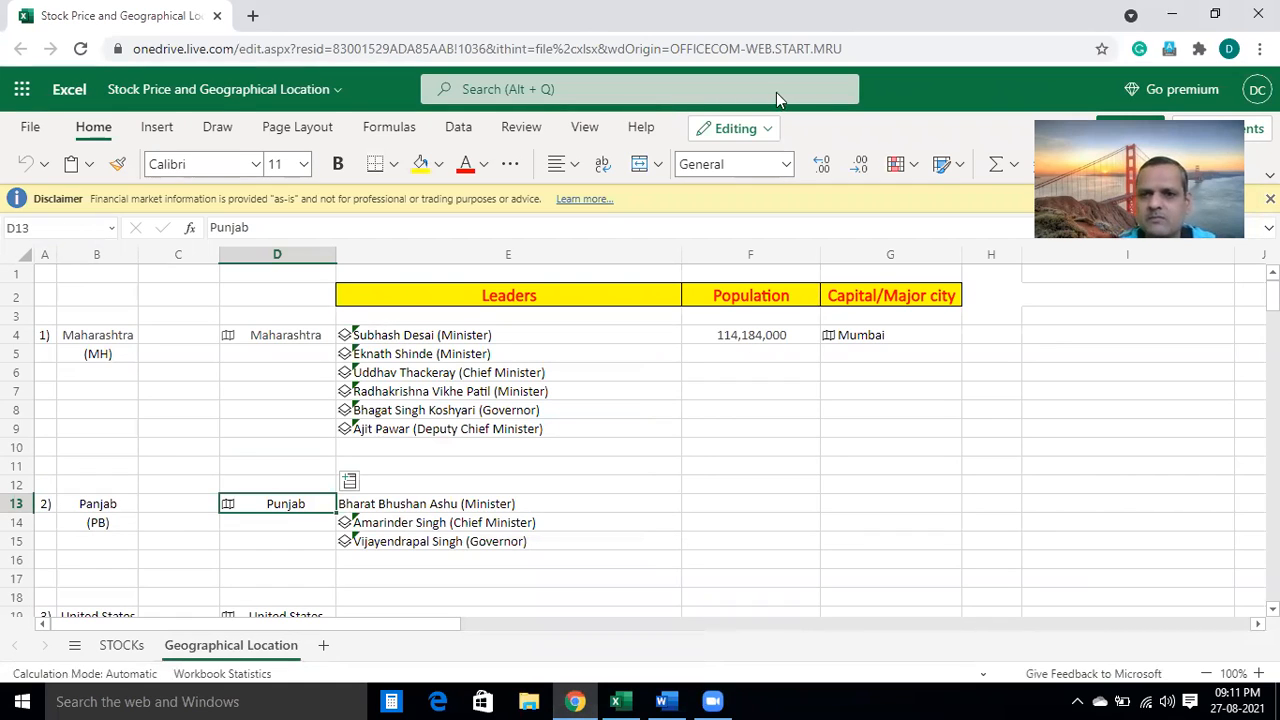
pyautogui.click(576, 700)
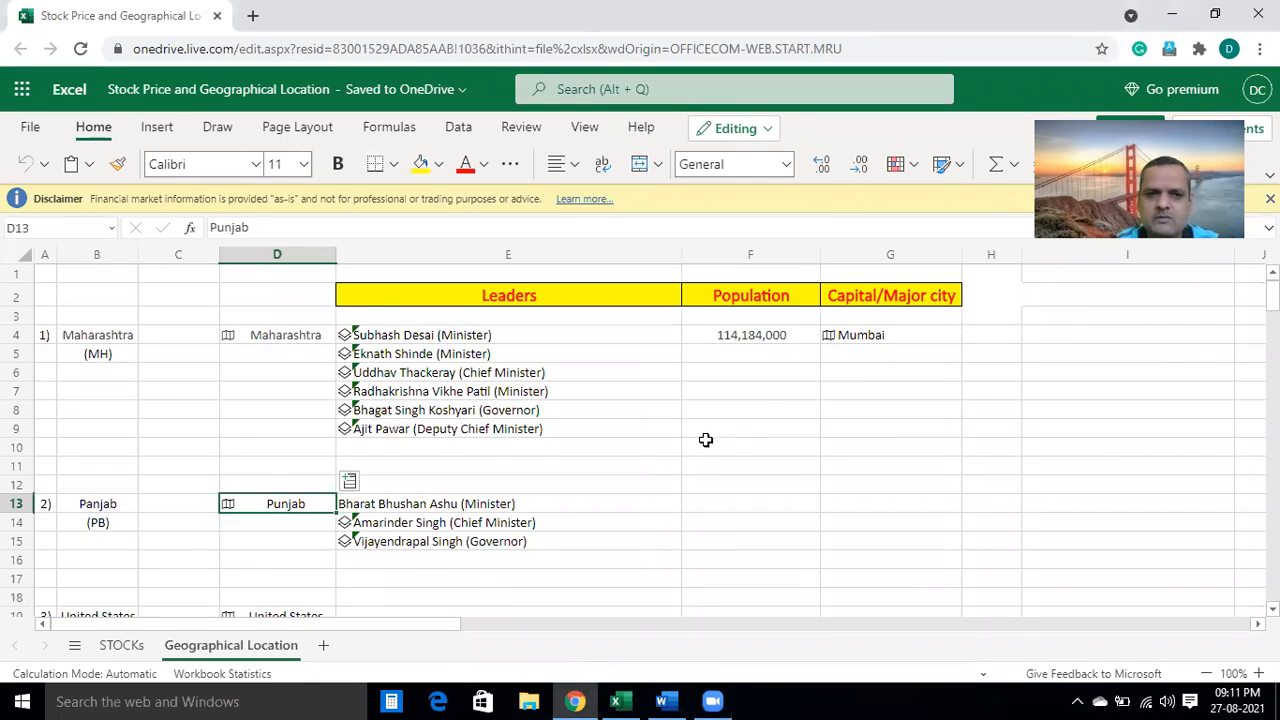
pyautogui.moveTo(567, 694)
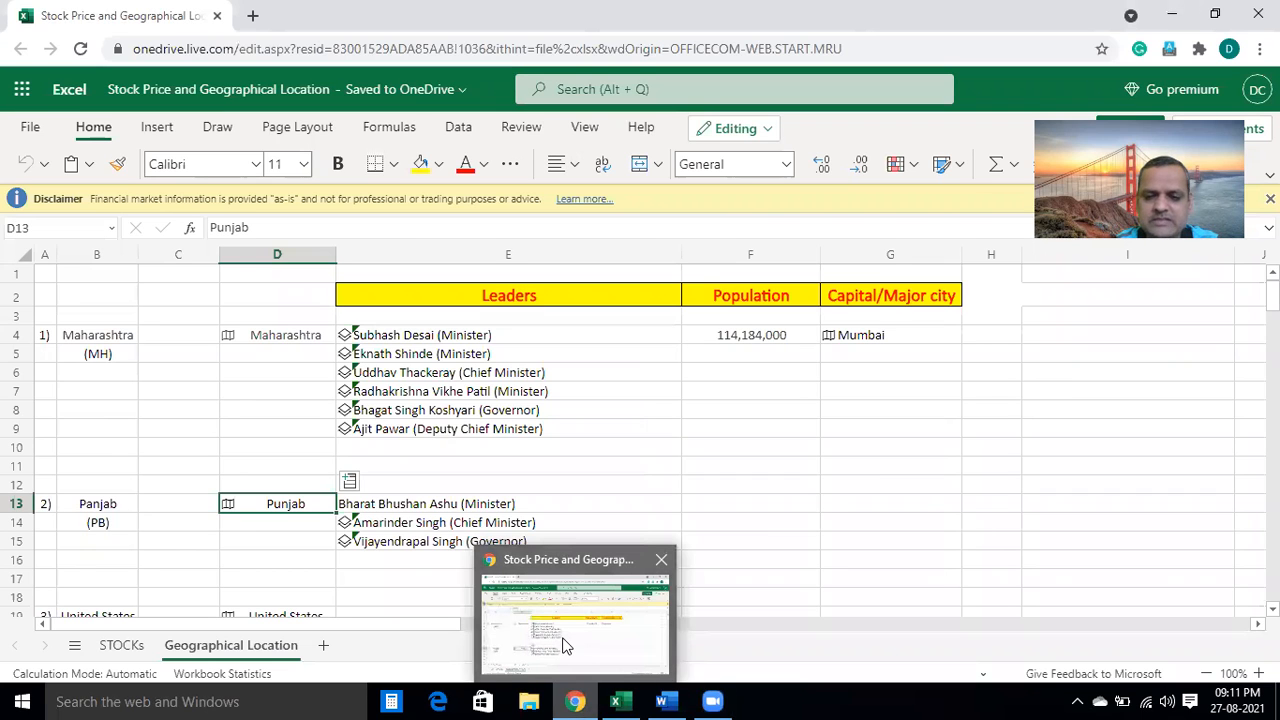
pyautogui.click(575, 700)
pyautogui.click(575, 700)
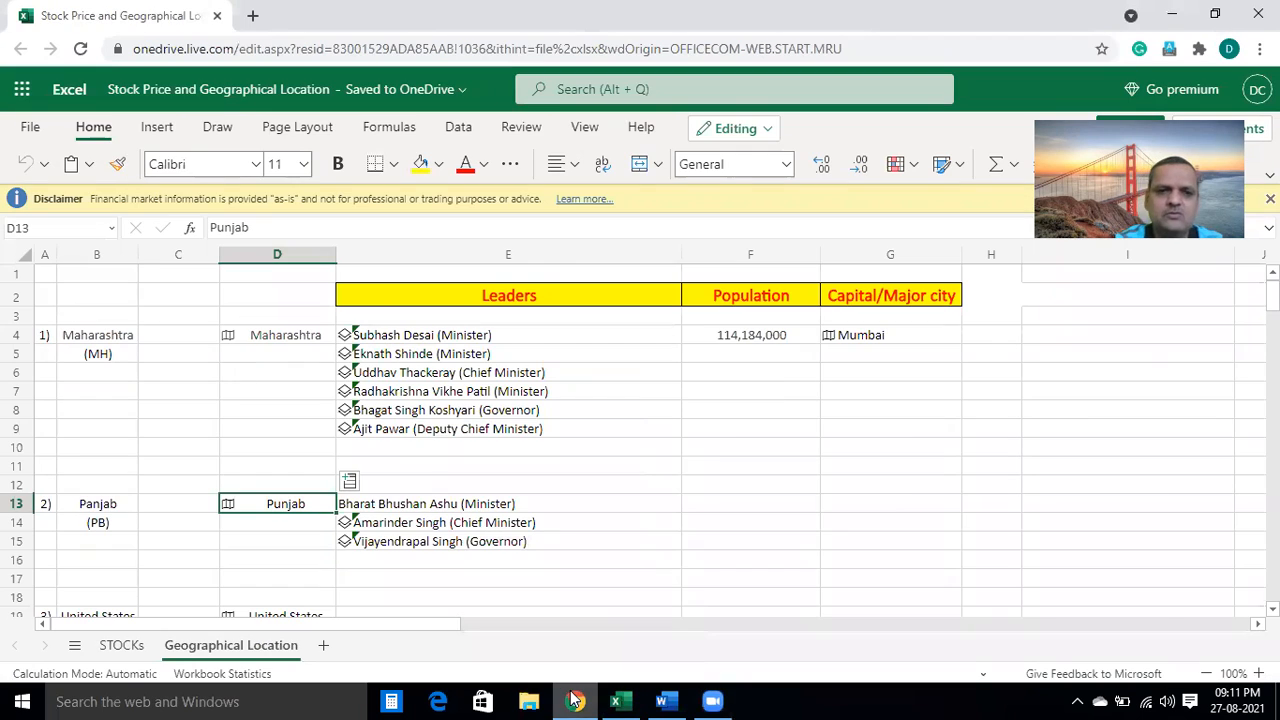
# Minimize the browser and the Excel workbook, and bring the browser window back
pyautogui.click(1178, 15)
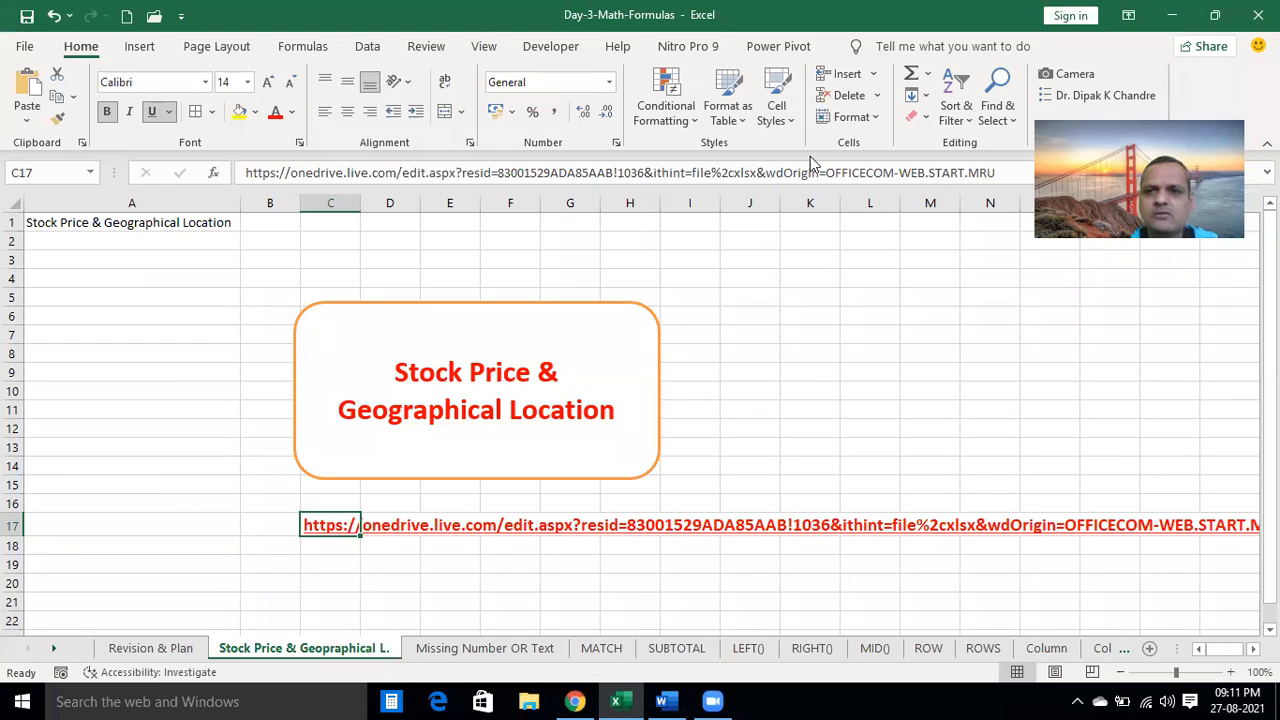
pyautogui.click(1178, 14)
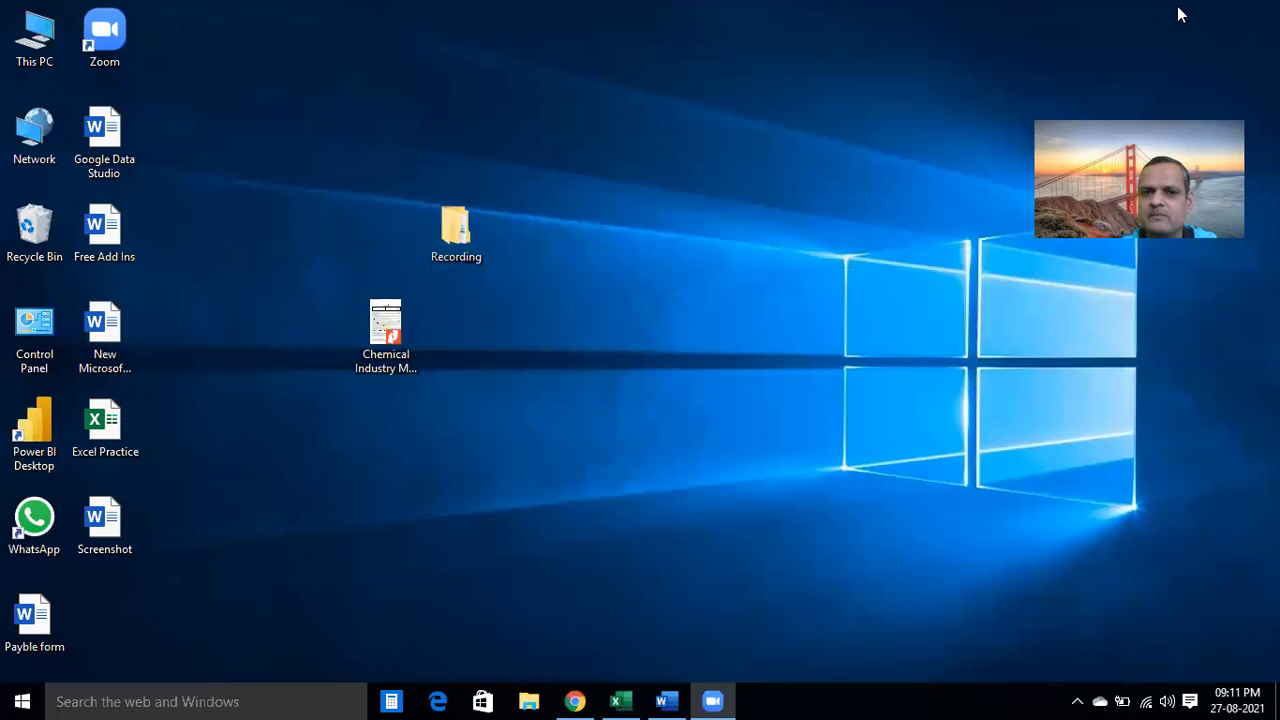
pyautogui.click(586, 700)
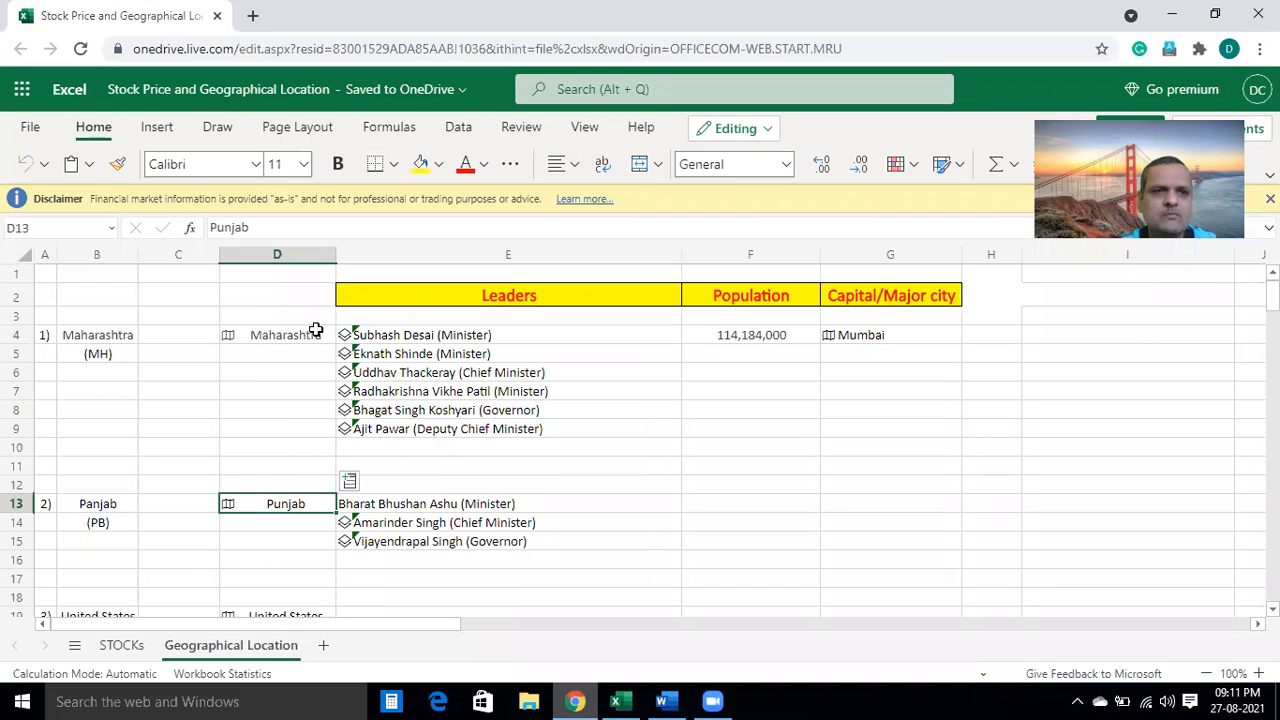
# Load google.com in a new browser tab and close the Stock Price and Geographical Location tab
pyautogui.click(252, 15)
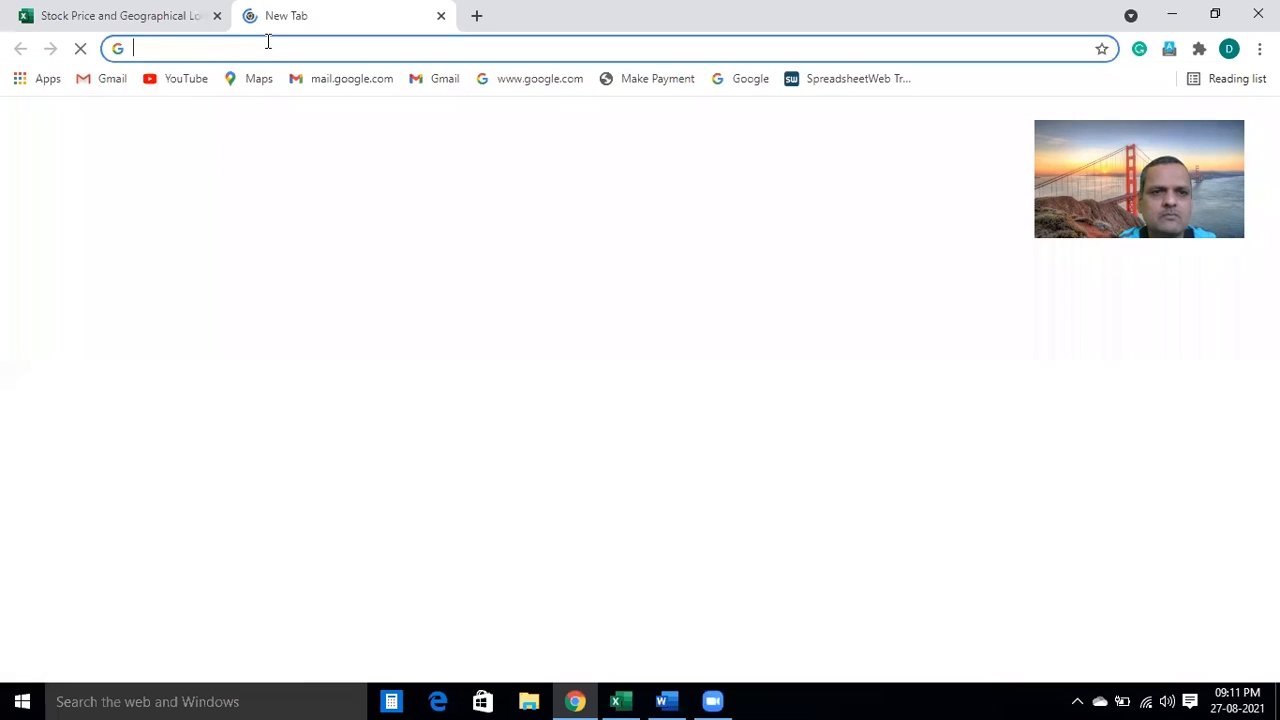
pyautogui.click(268, 42)
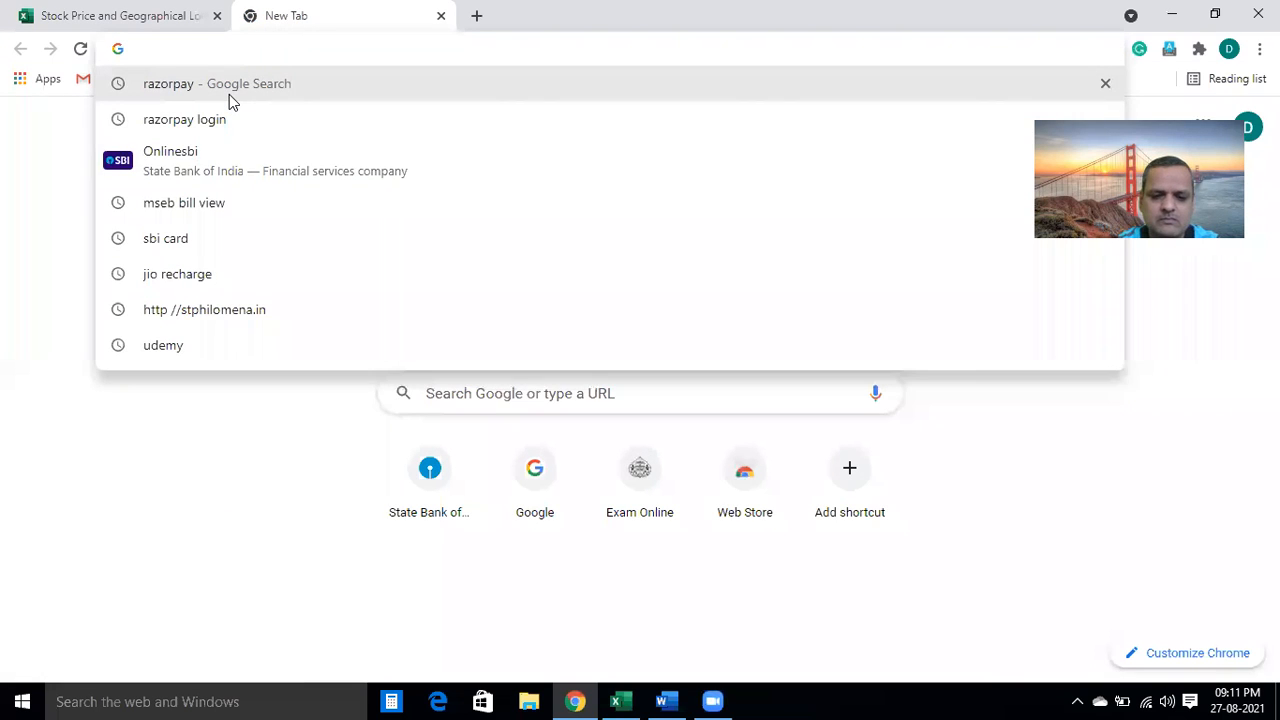
pyautogui.write('google.com')
pyautogui.press('Return')
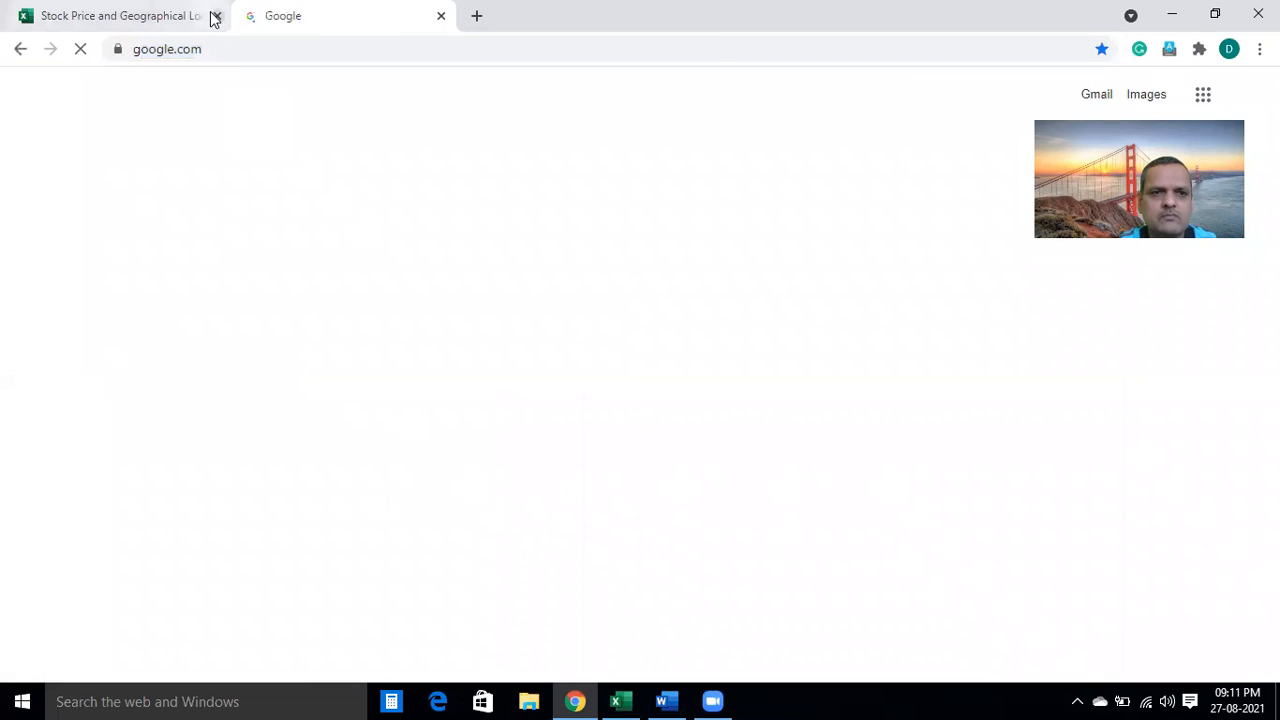
pyautogui.click(215, 16)
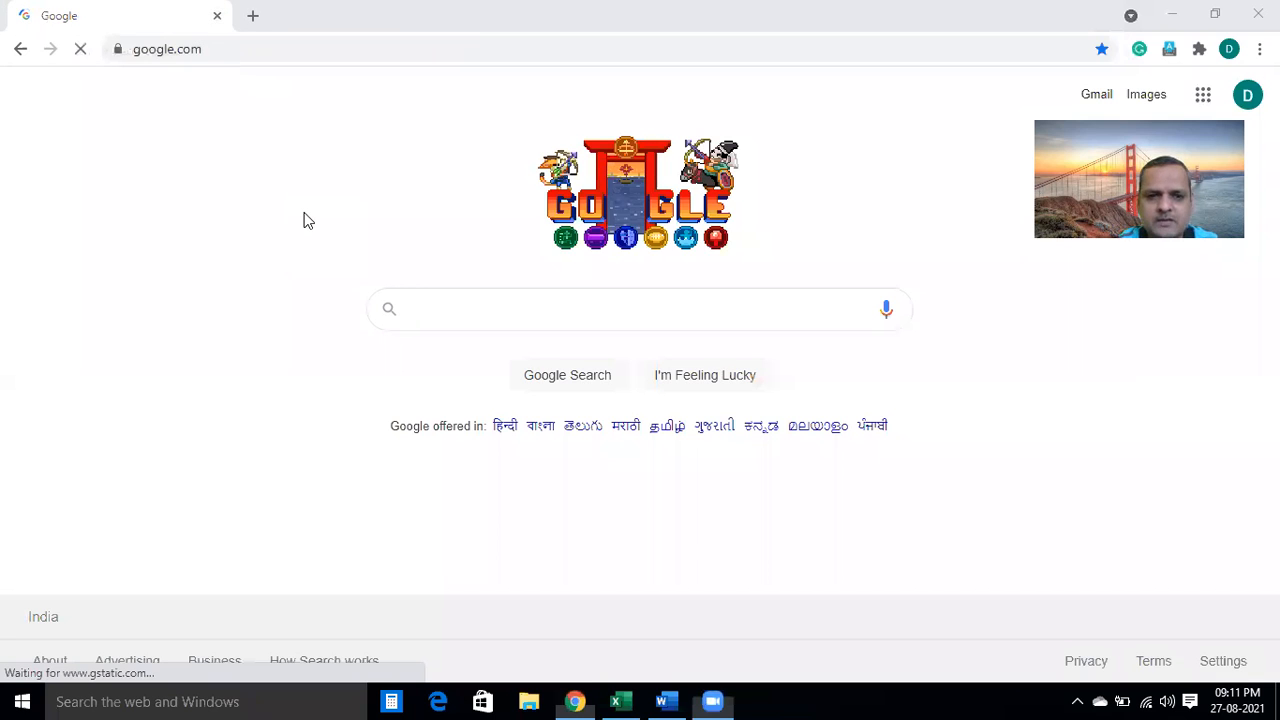
# Search Google for onedrive and open Microsoft's Free Cloud Storage result
pyautogui.click(459, 292)
pyautogui.write('One')
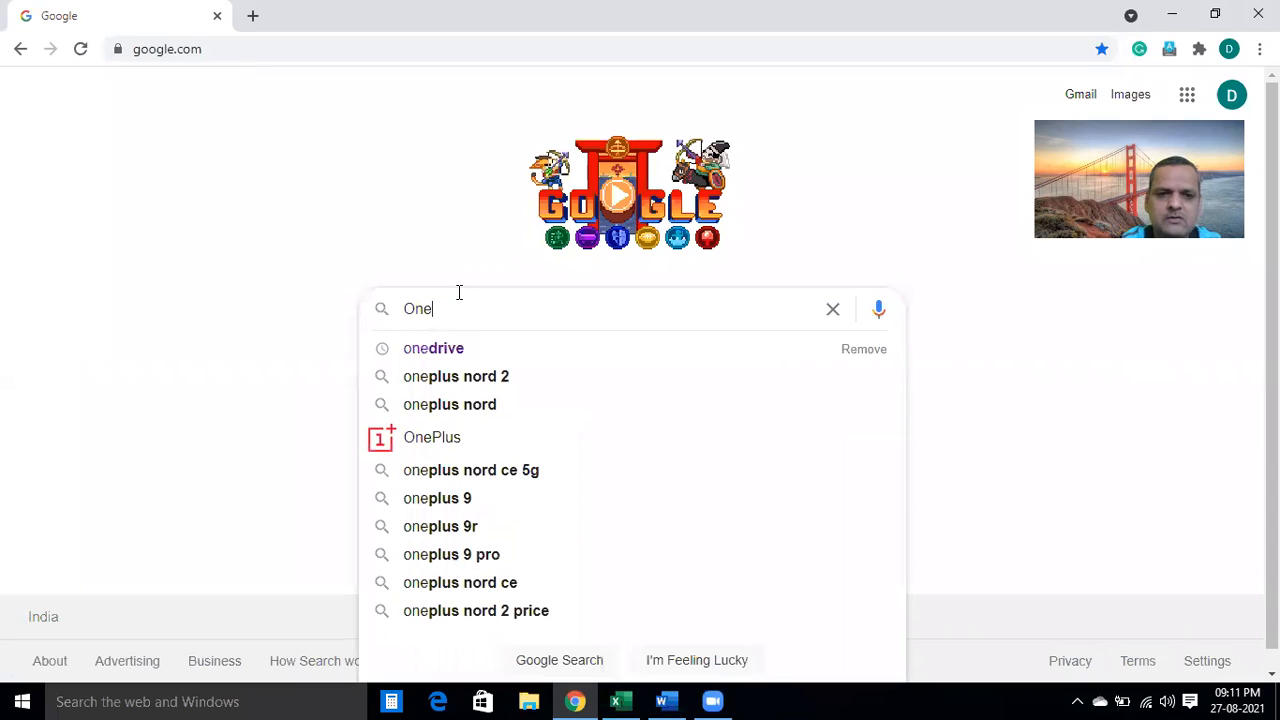
pyautogui.click(443, 352)
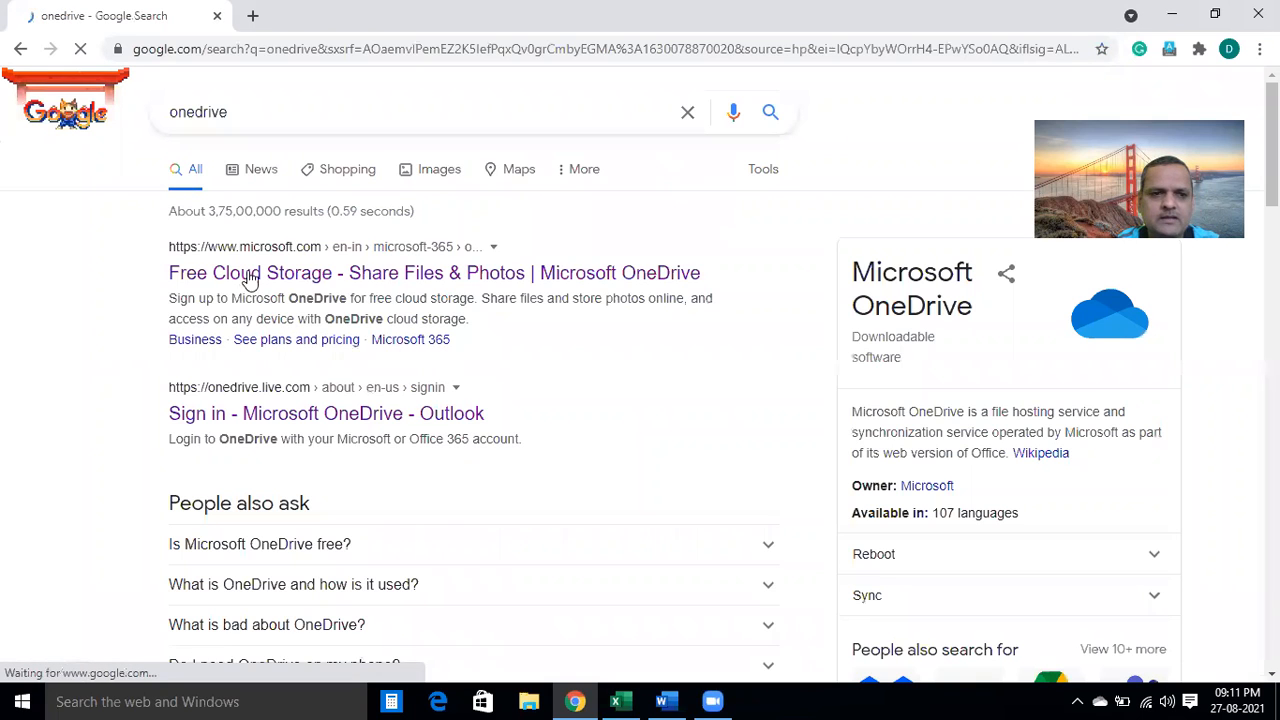
pyautogui.click(298, 283)
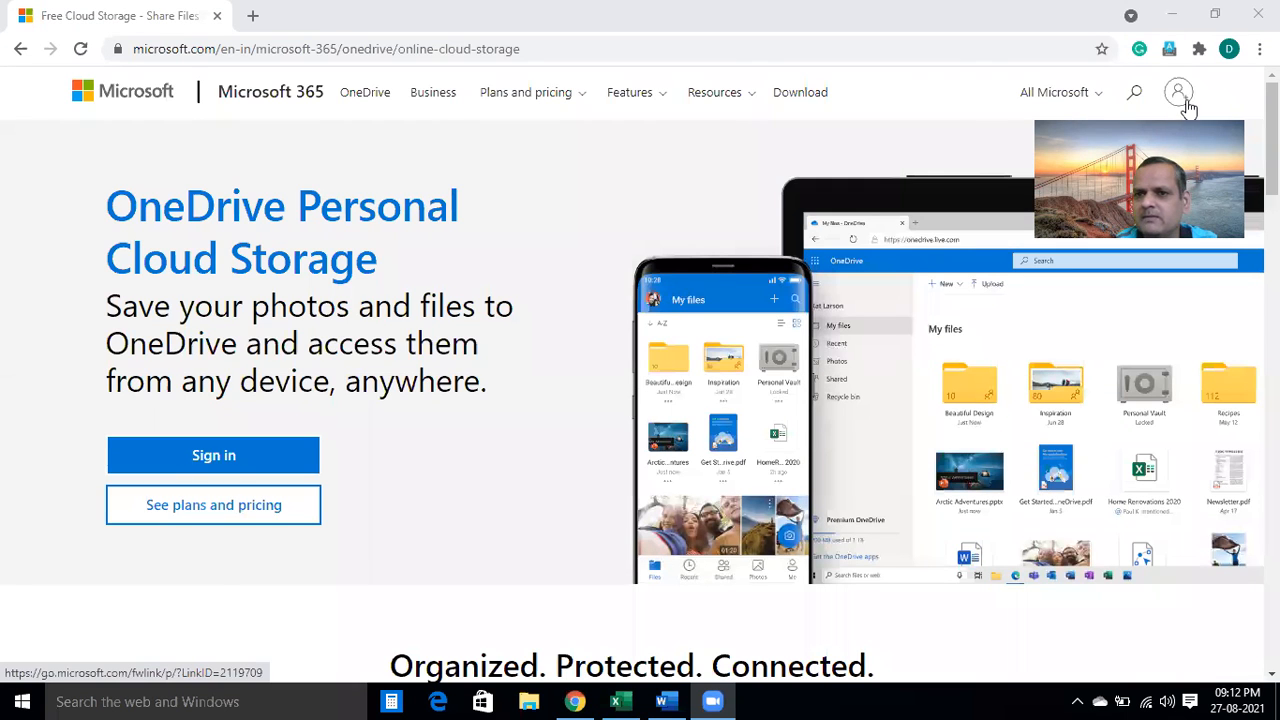
# Go to the account's OneDrive files and launch Excel from the Microsoft 365 apps
pyautogui.click(1178, 94)
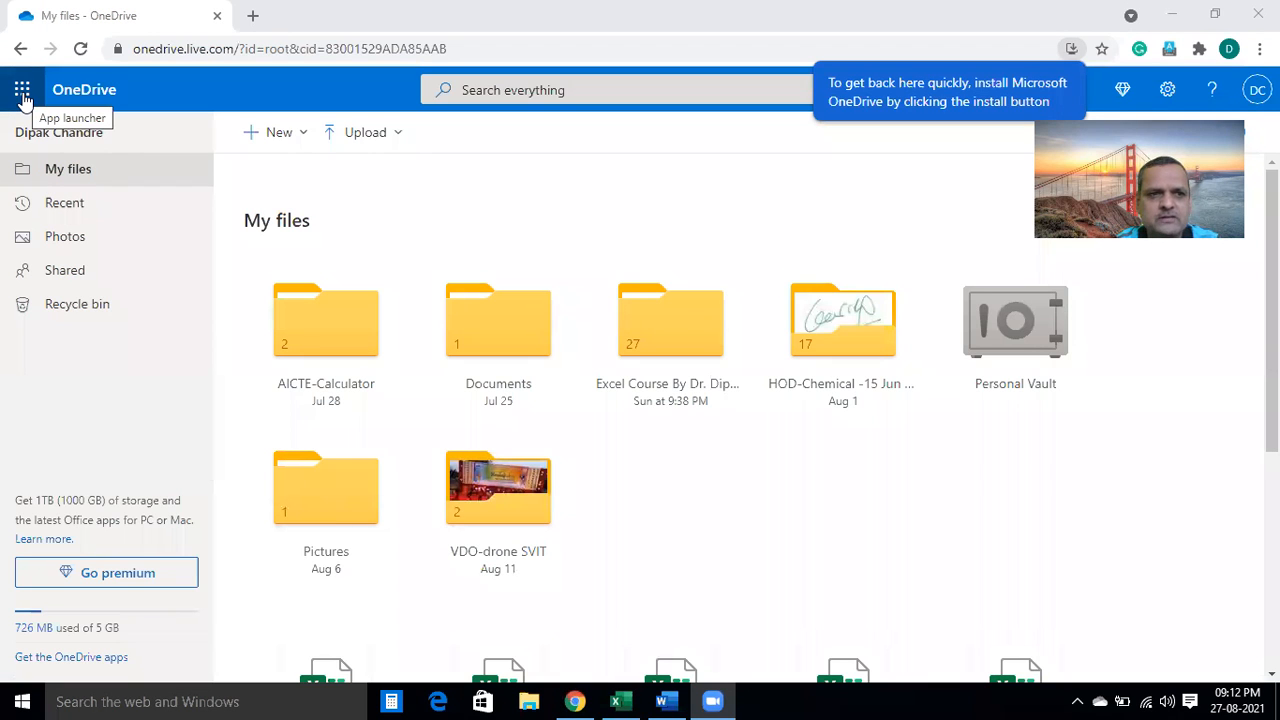
pyautogui.click(22, 92)
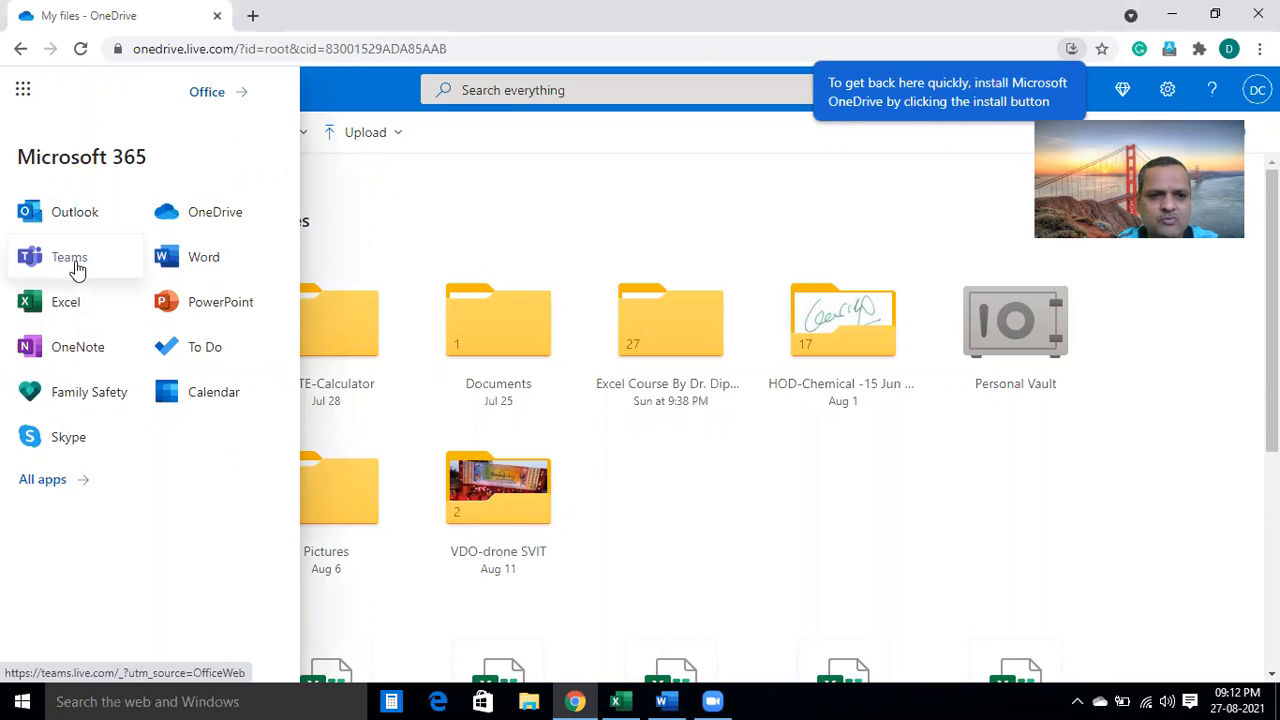
pyautogui.click(47, 314)
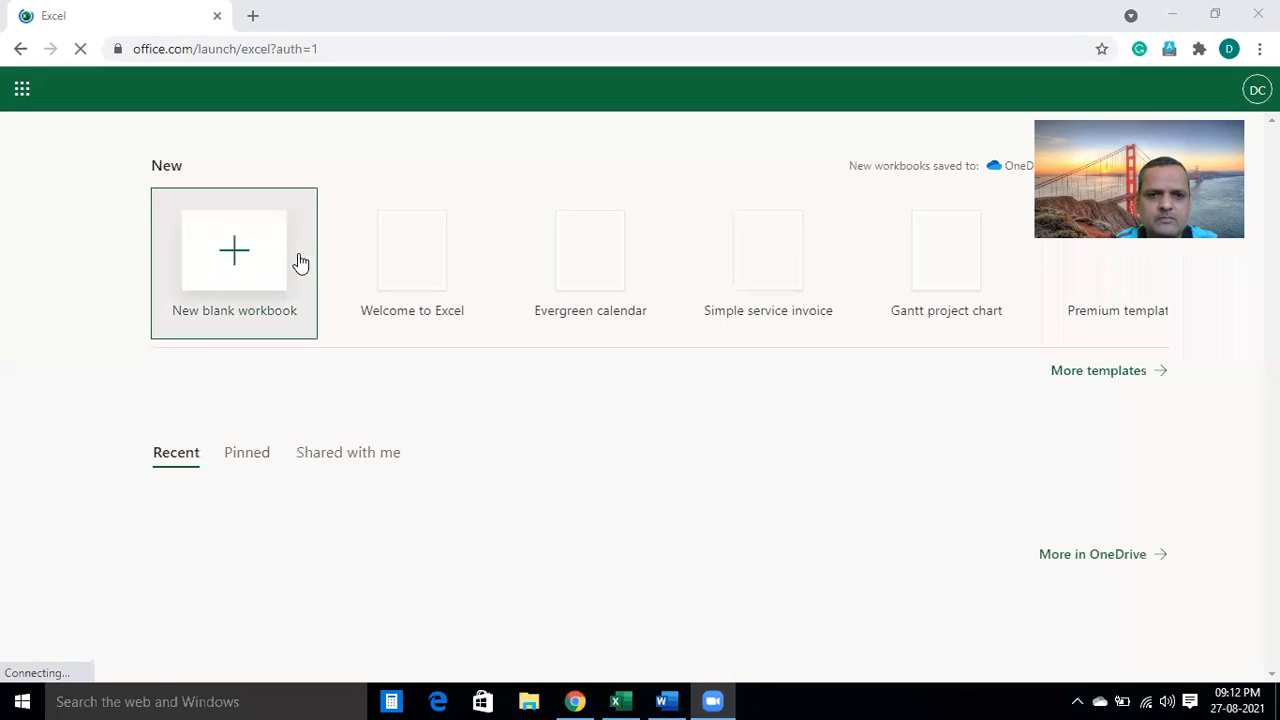
# Open the recent workbook Stock Price and Geographical Location from the Excel start page
pyautogui.click(237, 282)
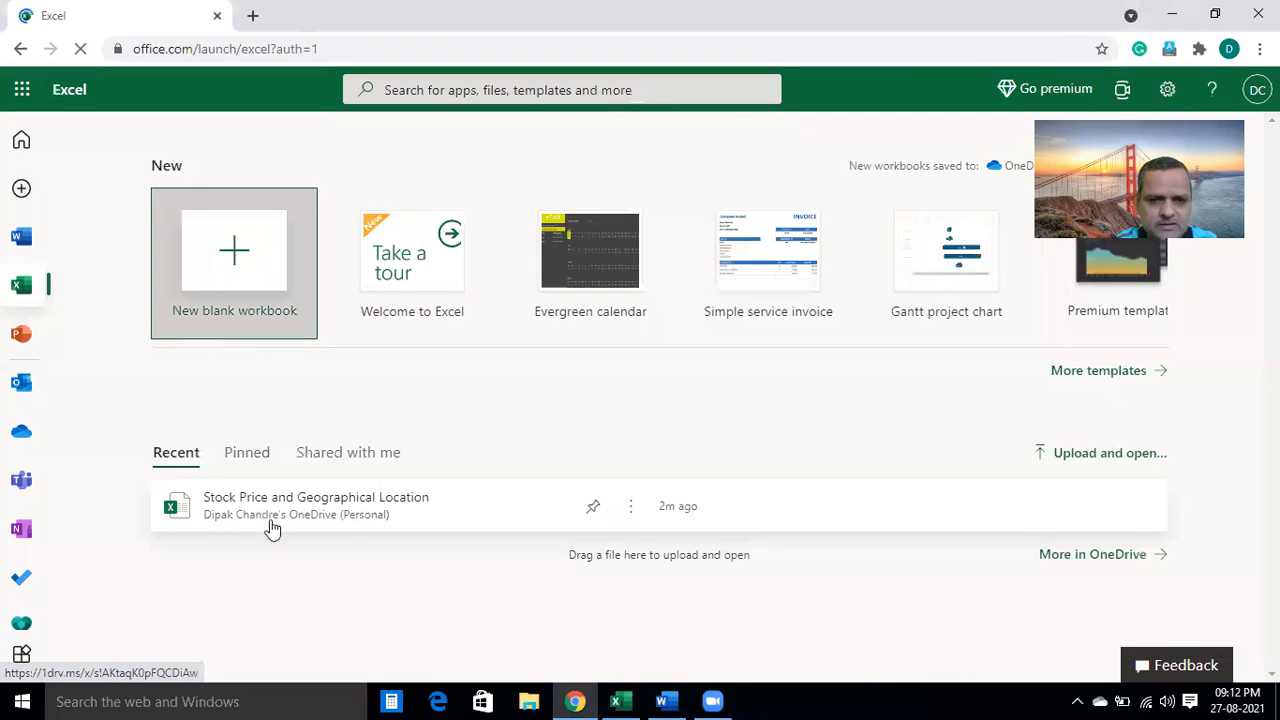
pyautogui.click(154, 263)
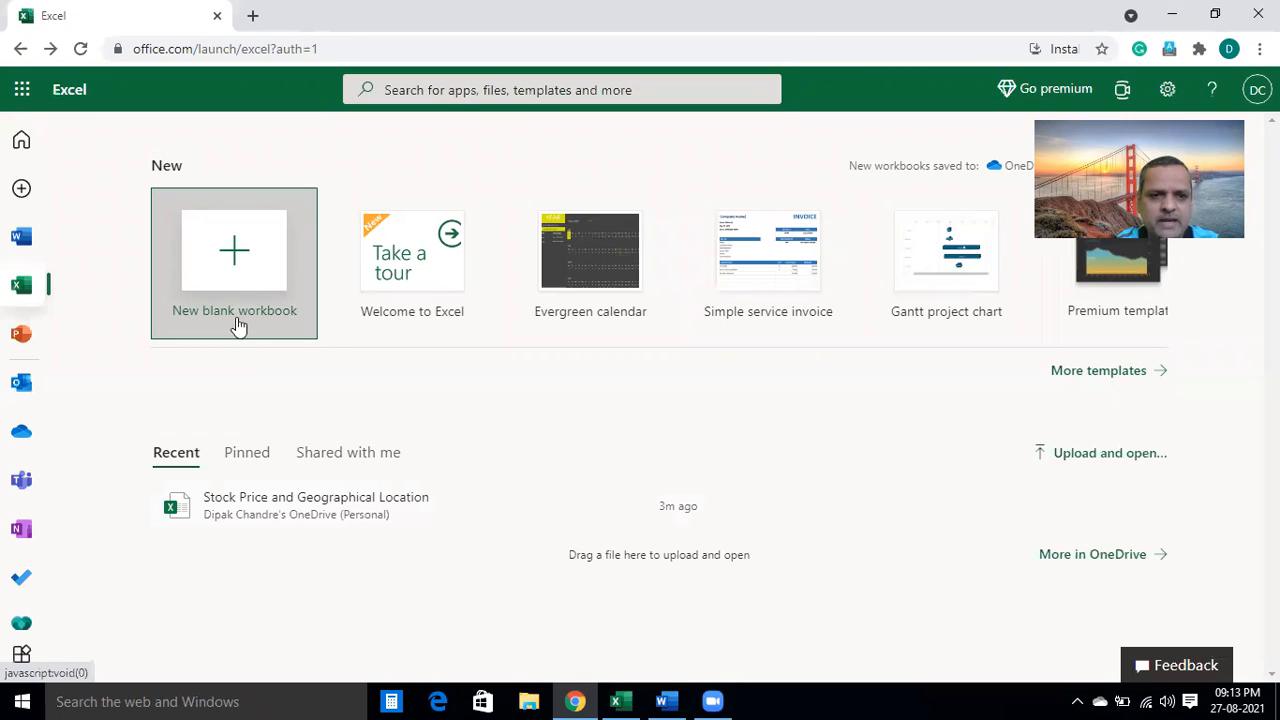
pyautogui.click(245, 509)
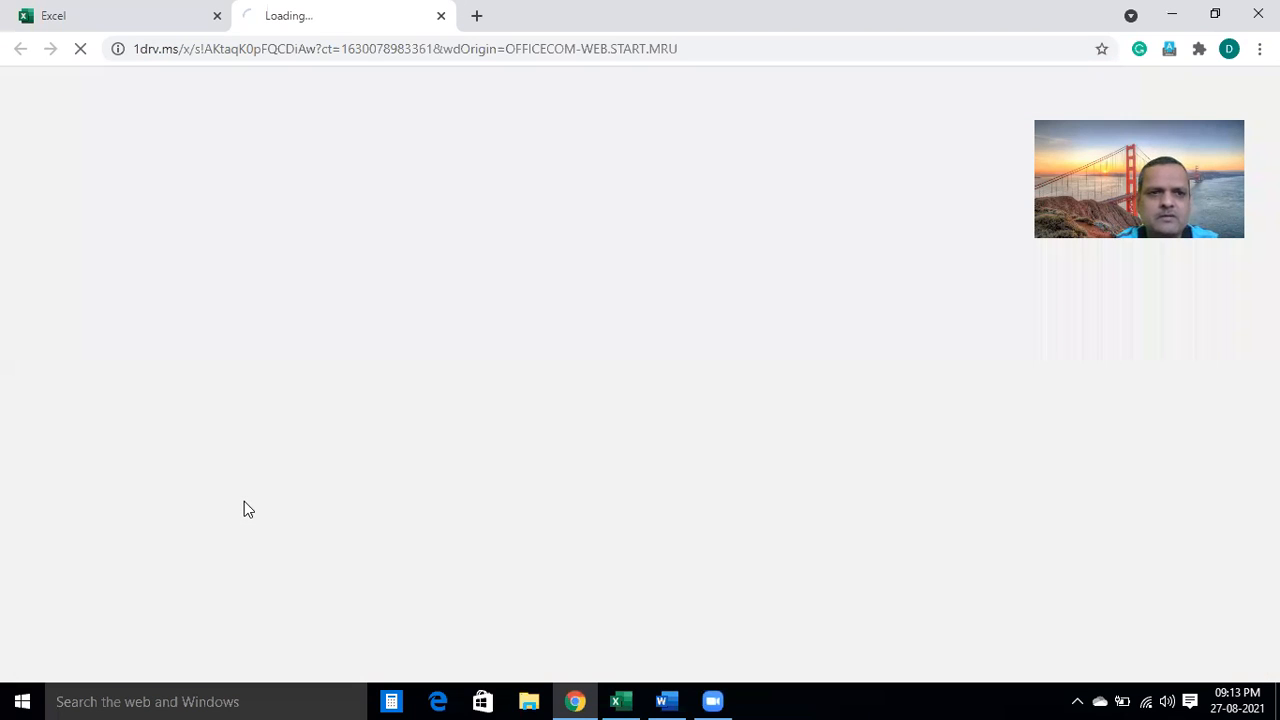
pyautogui.click(151, 15)
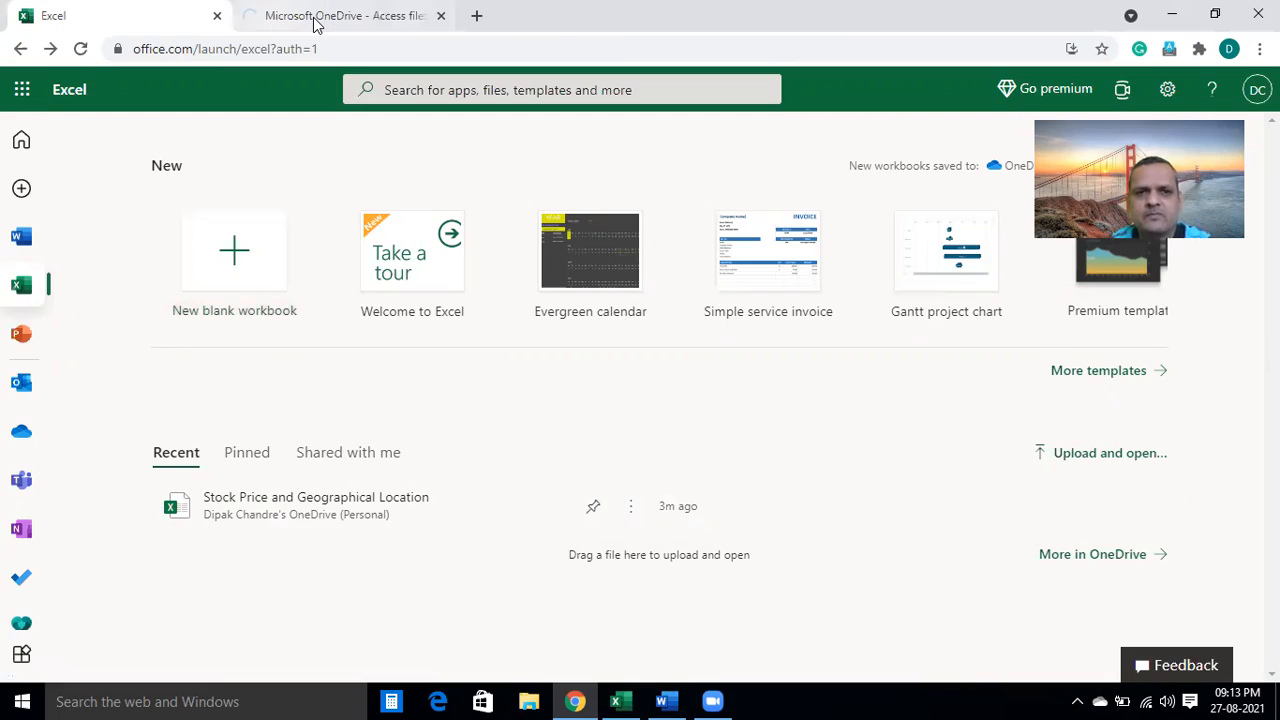
pyautogui.click(316, 20)
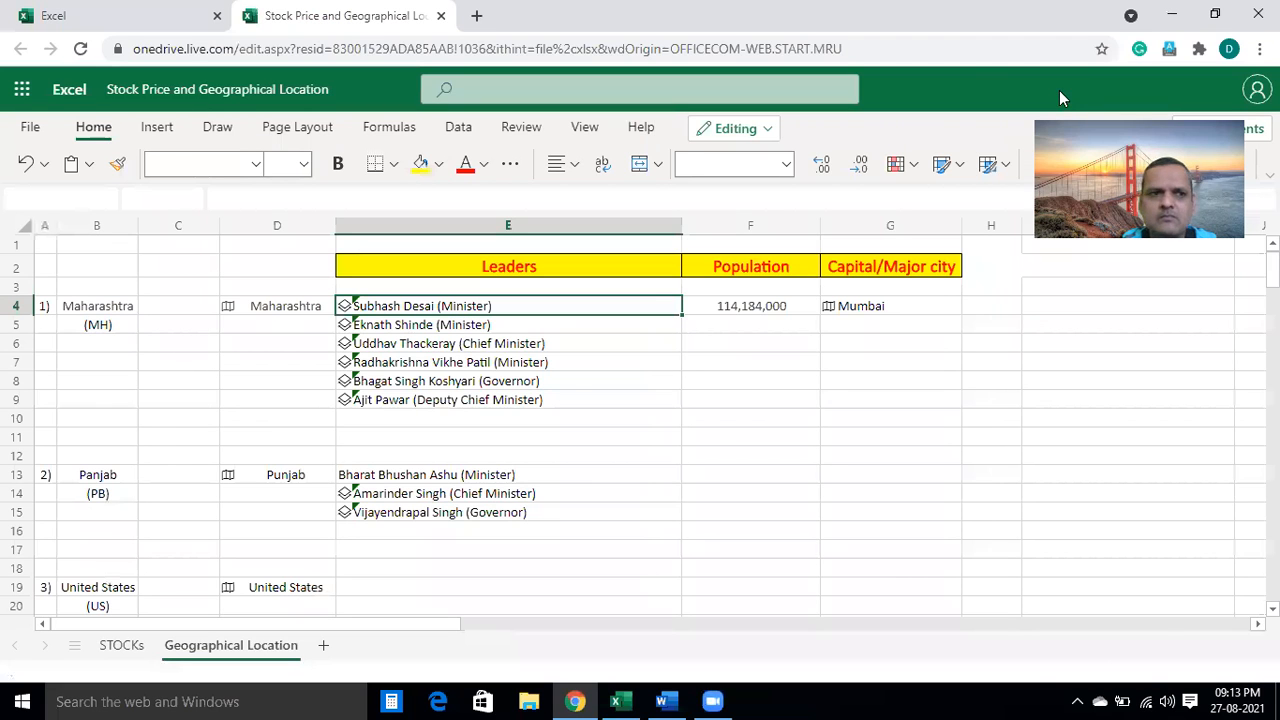
# Clear the linked stock entries in cells E4:E12 of the STOCKs sheet
pyautogui.click(121, 645)
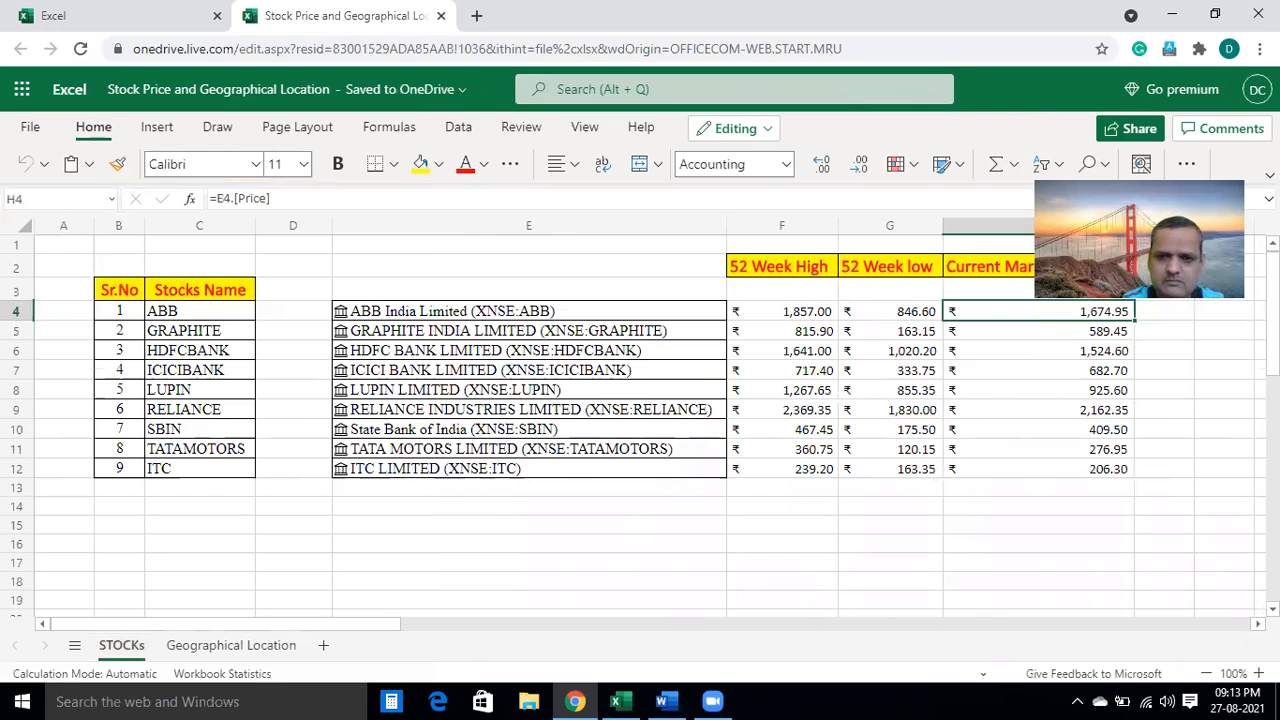
pyautogui.moveTo(529, 311); pyautogui.dragTo(529, 469)
pyautogui.press('Delete')
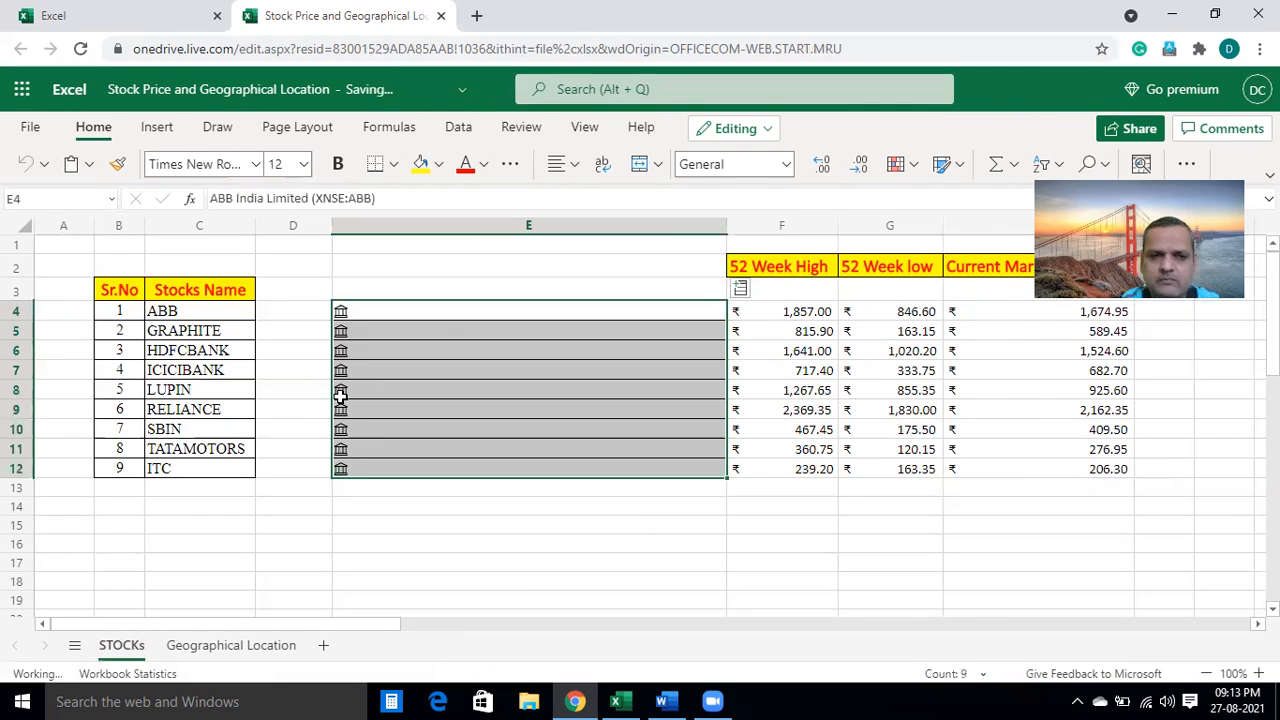
pyautogui.click(181, 546)
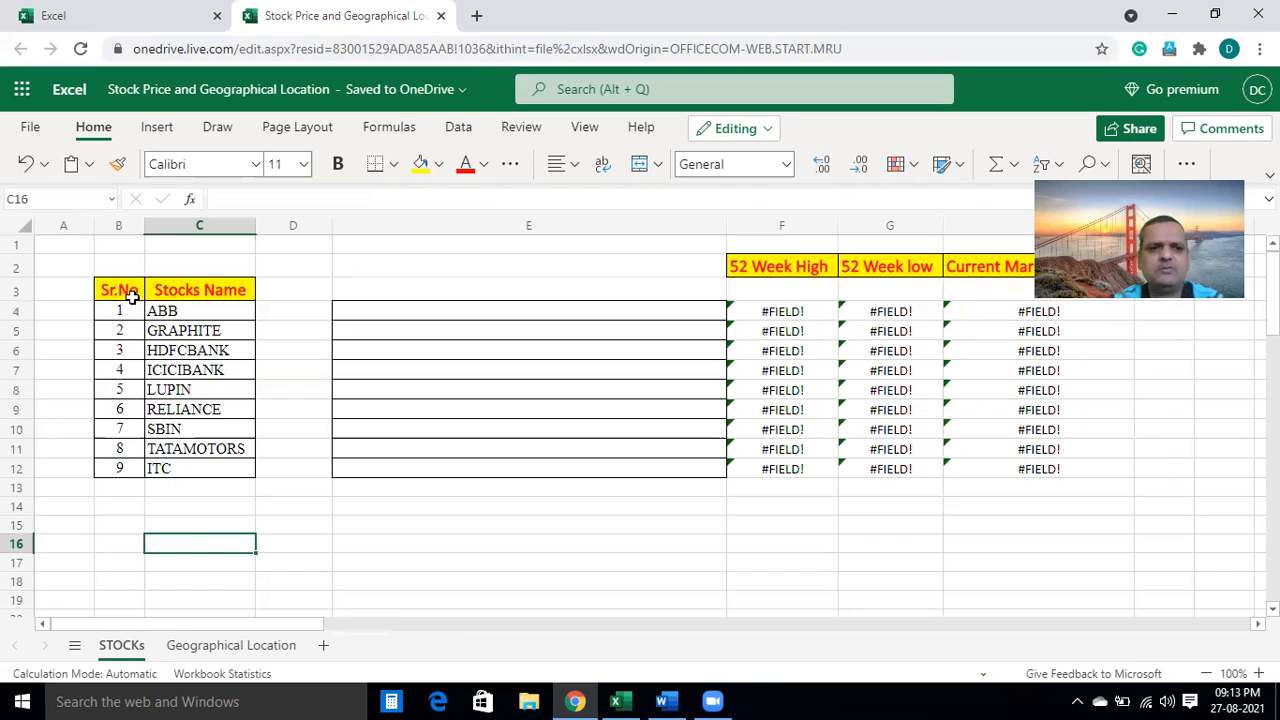
# Review the stock names listed in C4:C12, from ABB down to ITC
pyautogui.click(207, 310)
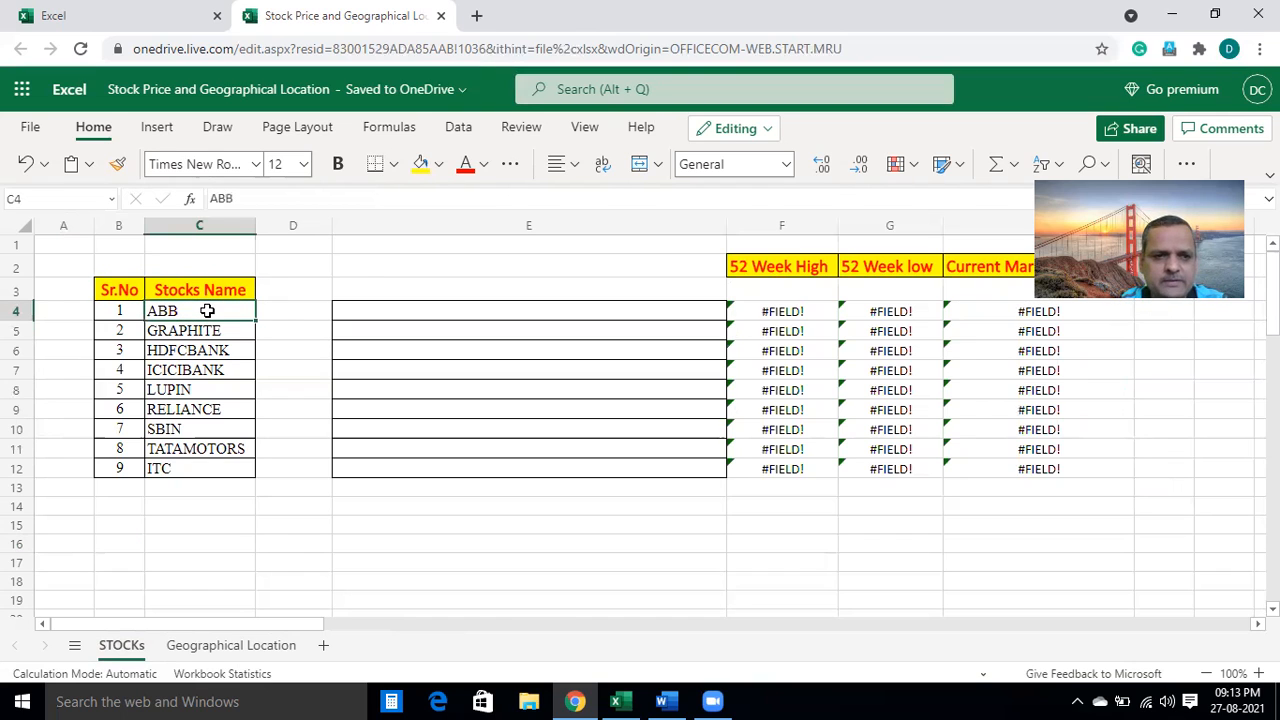
pyautogui.click(197, 348)
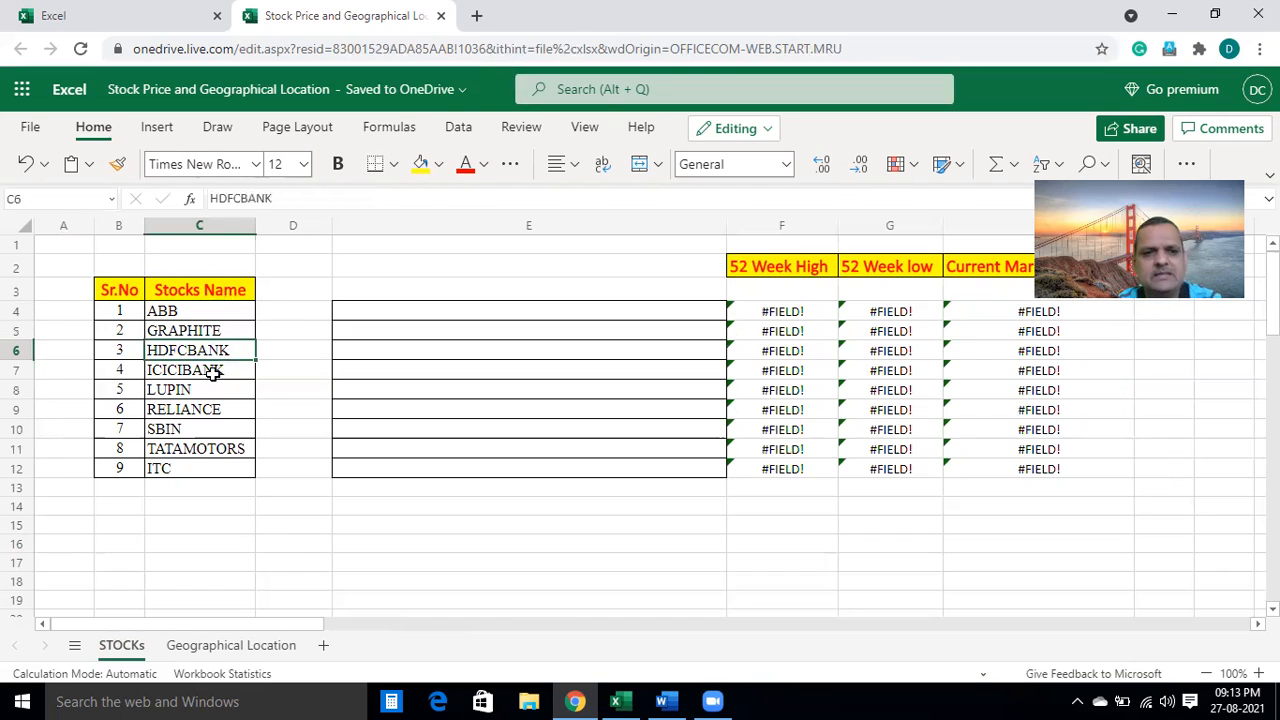
pyautogui.click(214, 371)
pyautogui.press('Down')
pyautogui.press('Down')
pyautogui.press('Down')
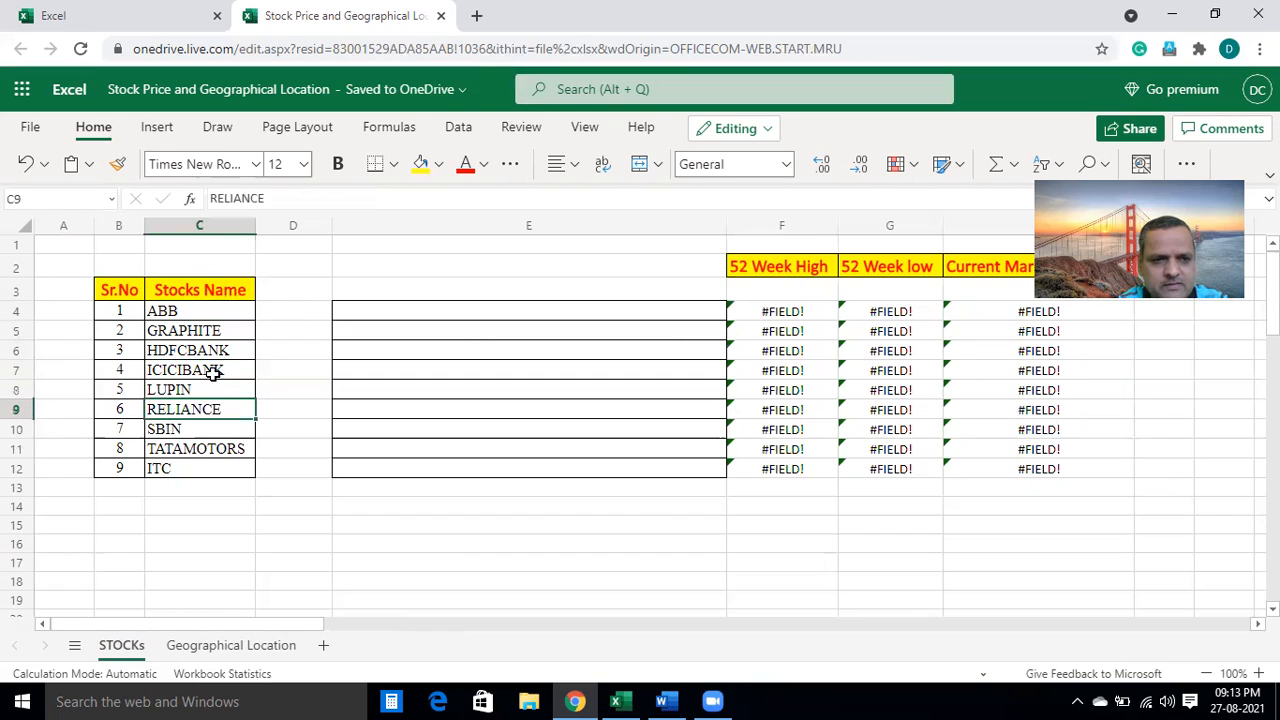
pyautogui.press('Down')
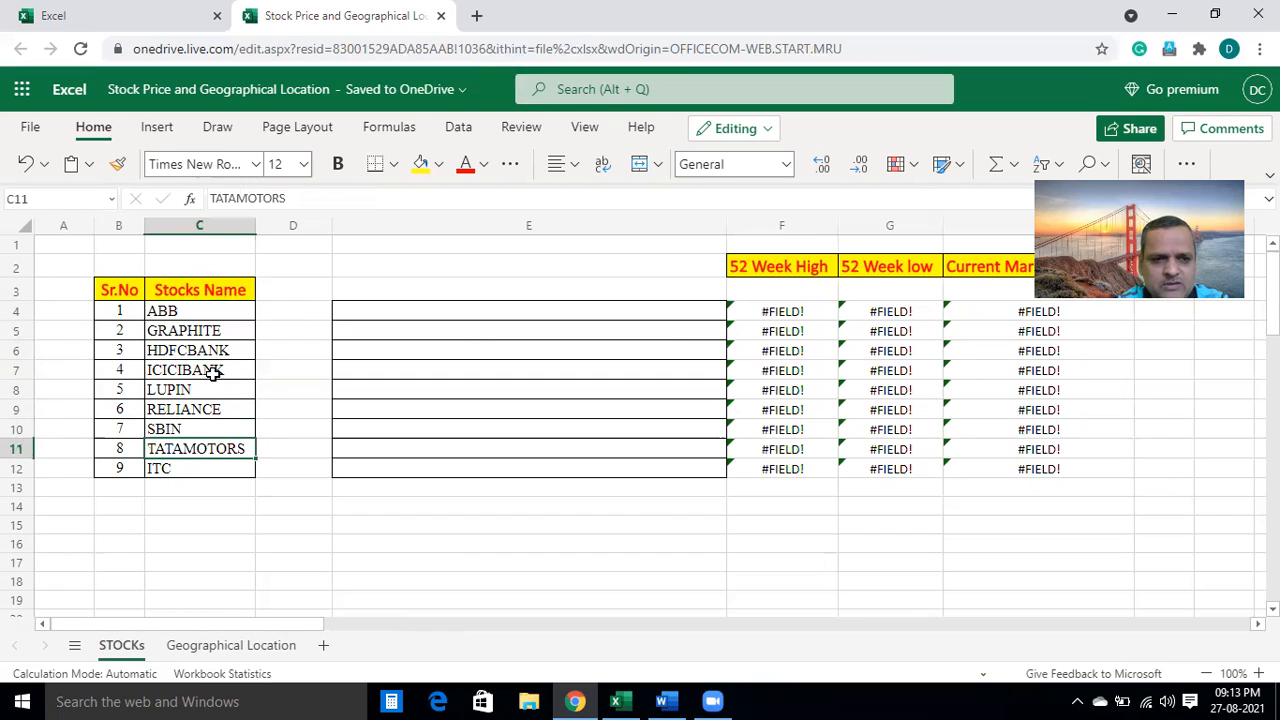
pyautogui.press('Down')
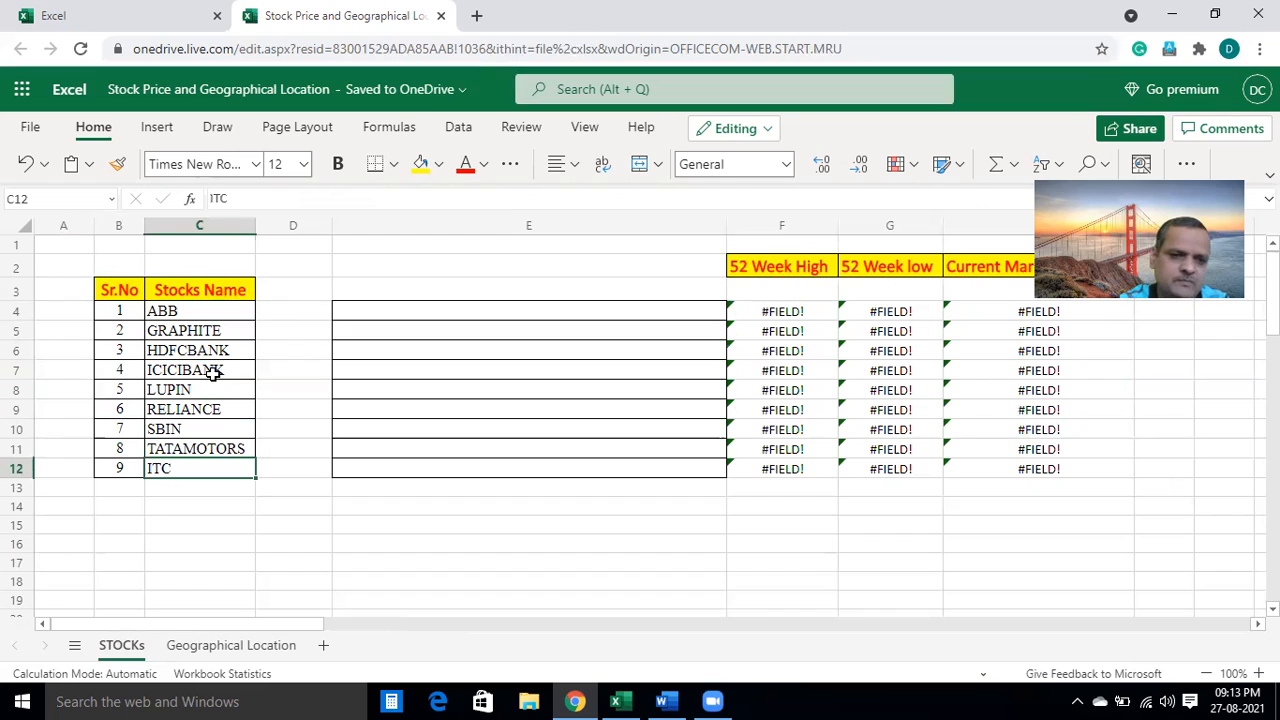
# Copy the stock name ABB from C4 into cell E4
pyautogui.click(356, 312)
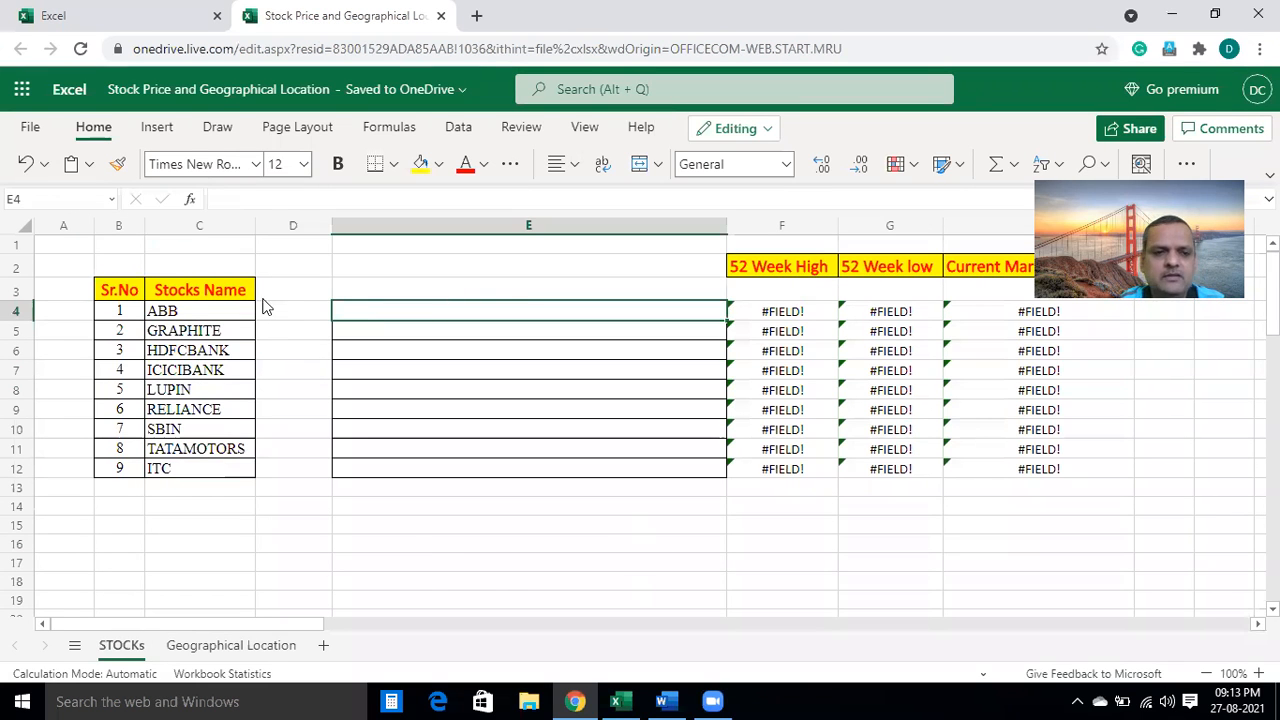
pyautogui.click(183, 311)
pyautogui.hotkey('ctrl', 'c')
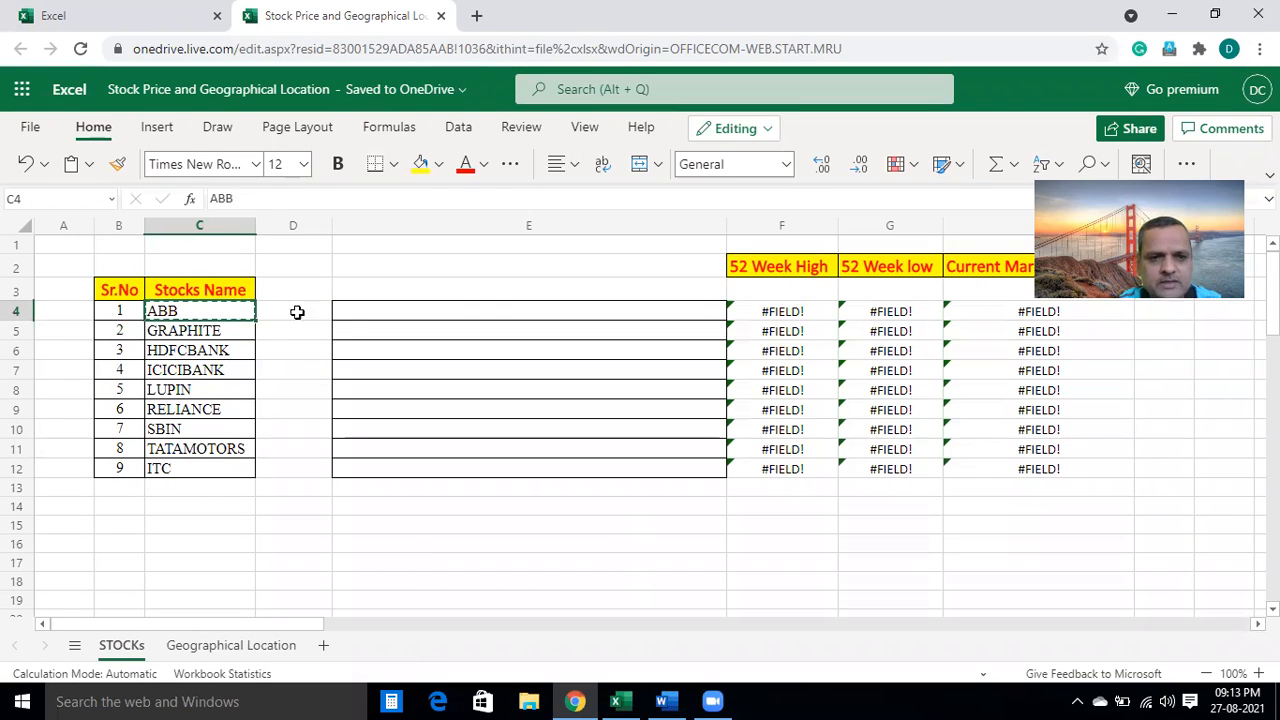
pyautogui.click(355, 312)
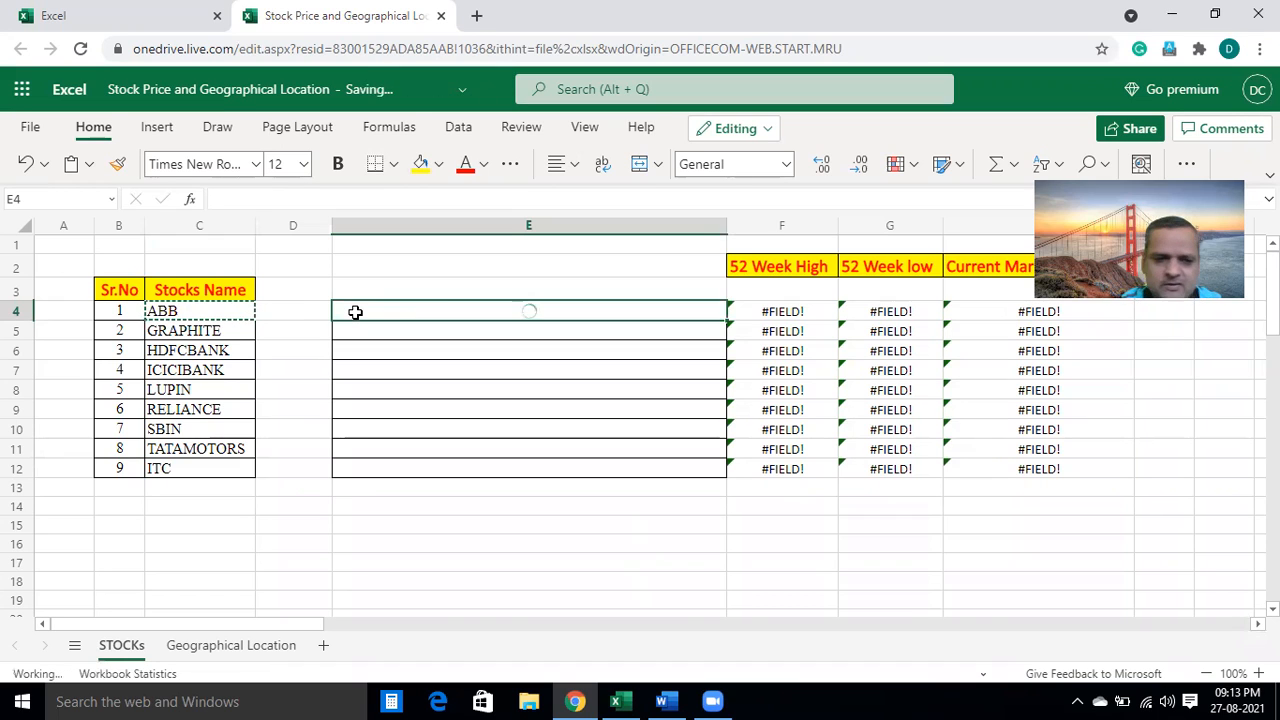
pyautogui.hotkey('ctrl', 'v')
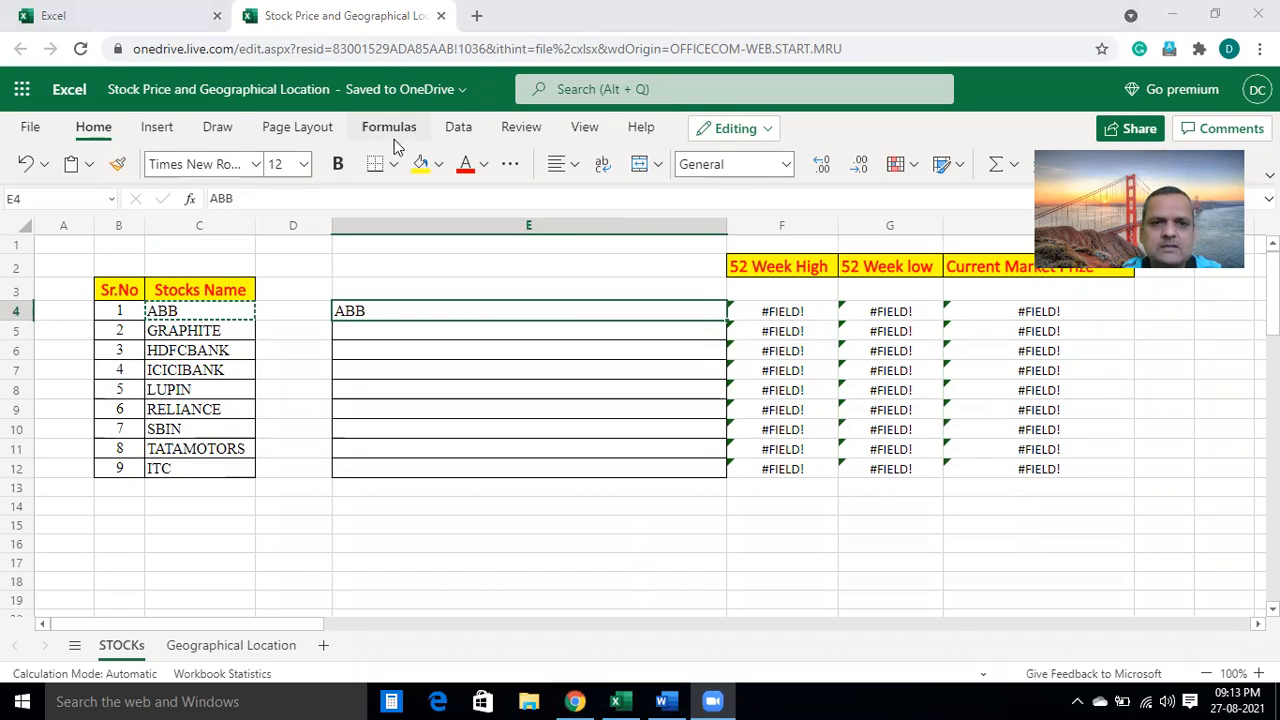
# Convert E4 to the Stocks data type, matching it to ABB India Limited on the National Stock Exchange of India
pyautogui.click(383, 304)
pyautogui.click(458, 130)
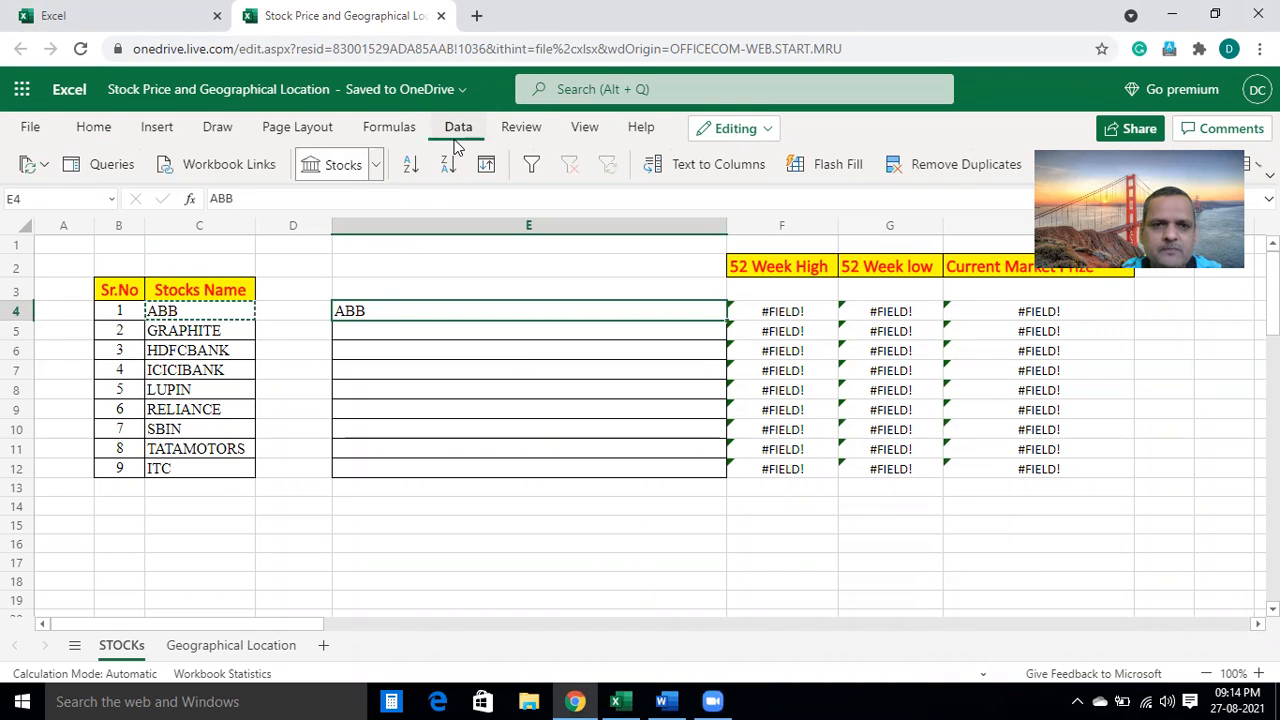
pyautogui.click(378, 166)
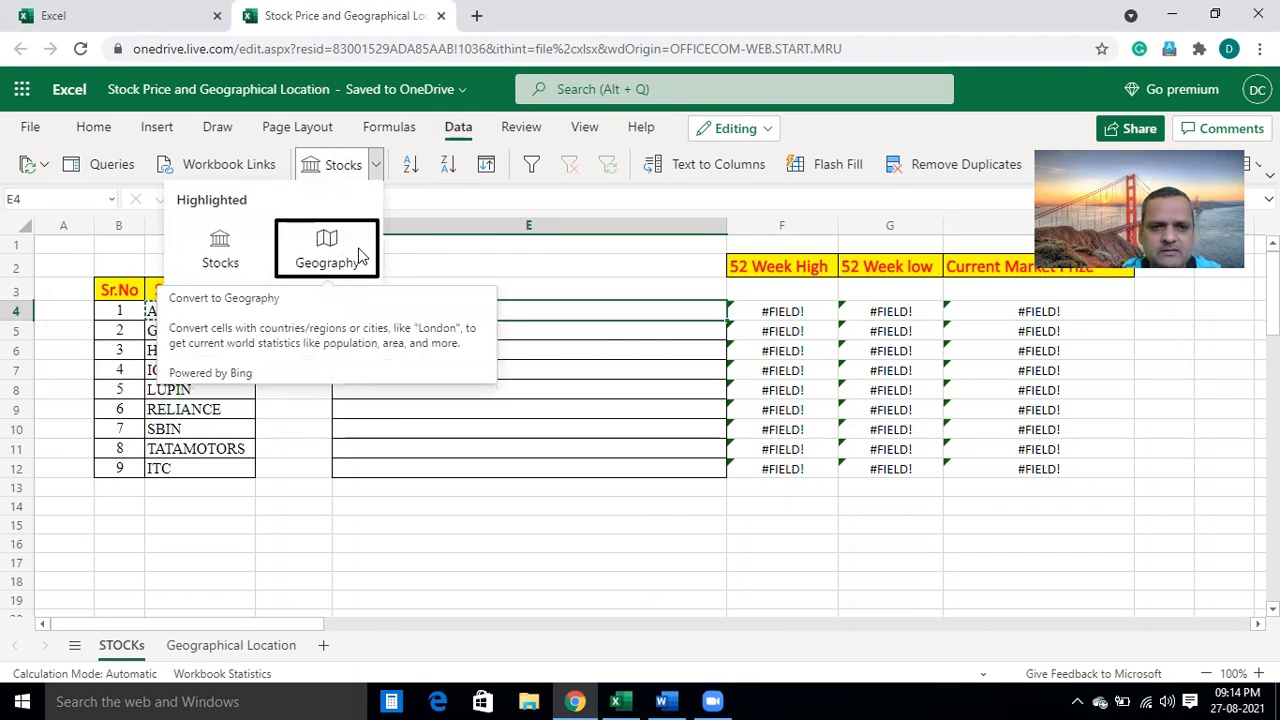
pyautogui.click(221, 248)
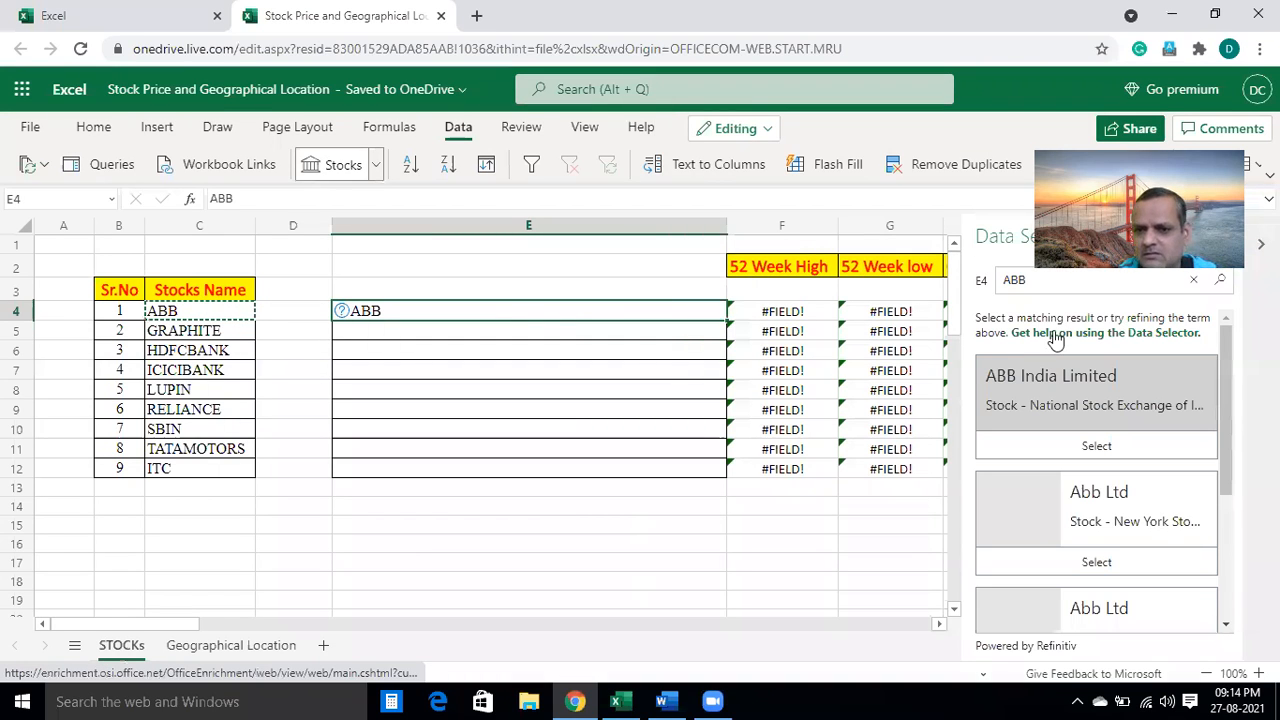
pyautogui.click(1097, 445)
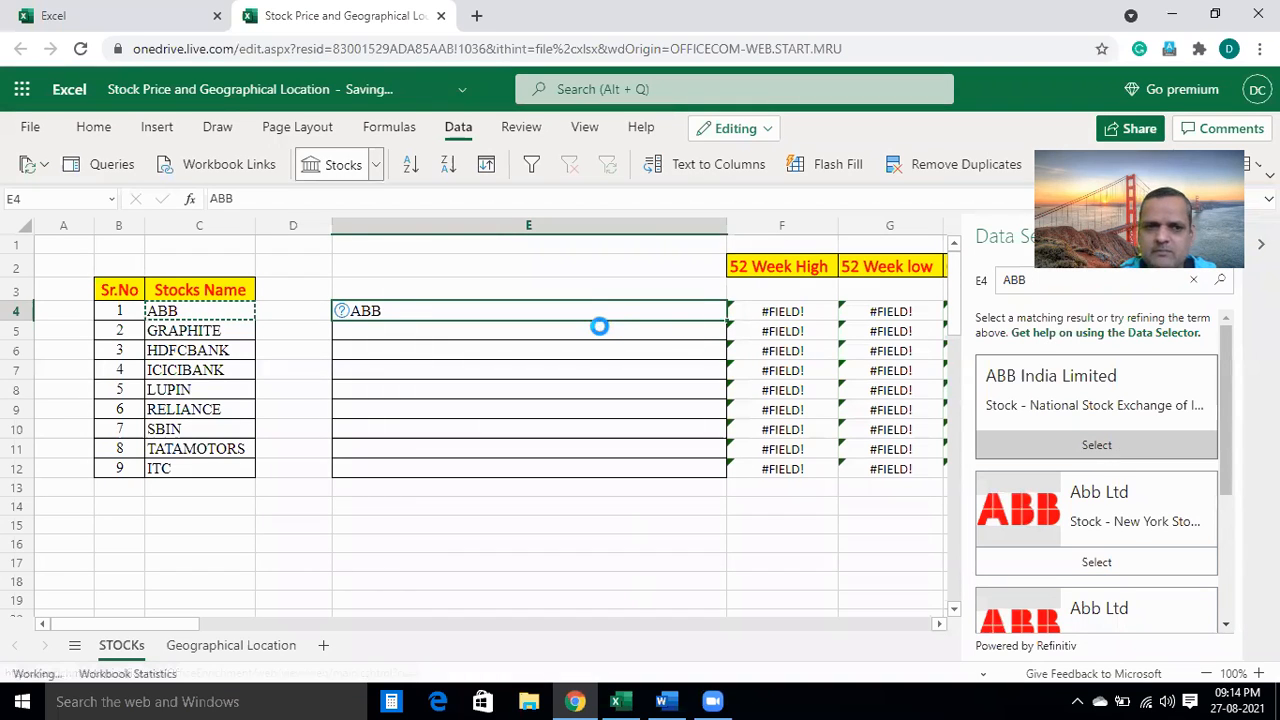
pyautogui.rightClick(358, 316)
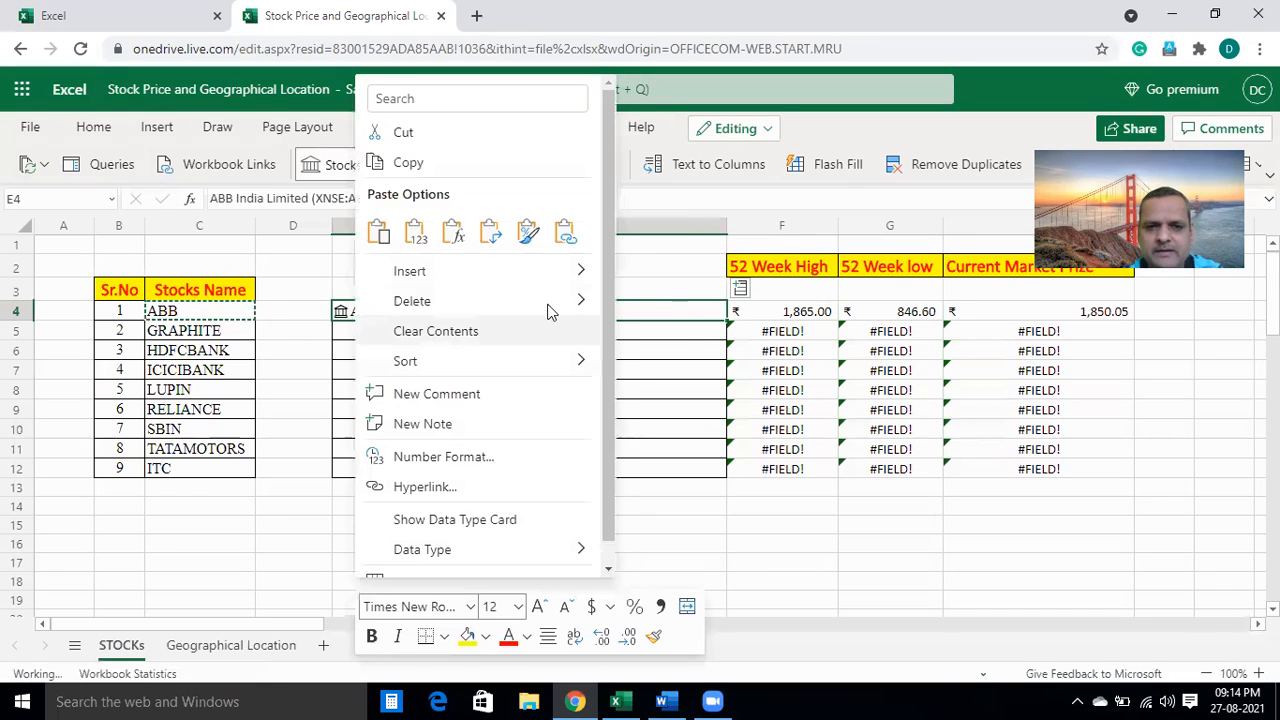
pyautogui.press('Escape')
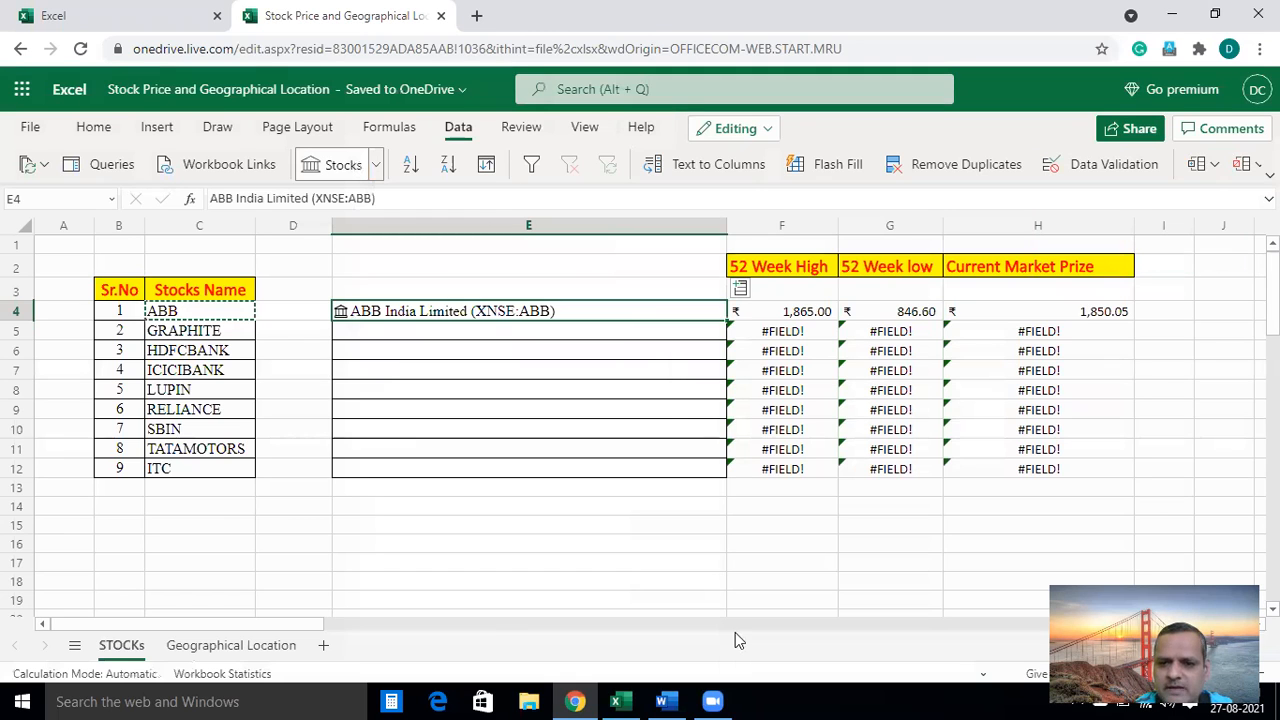
# Clear the 52 Week High, 52 Week low and Current Market Prize cells in F4:H12
pyautogui.click(800, 328)
pyautogui.moveTo(771, 311); pyautogui.dragTo(1072, 470)
pyautogui.press('Delete')
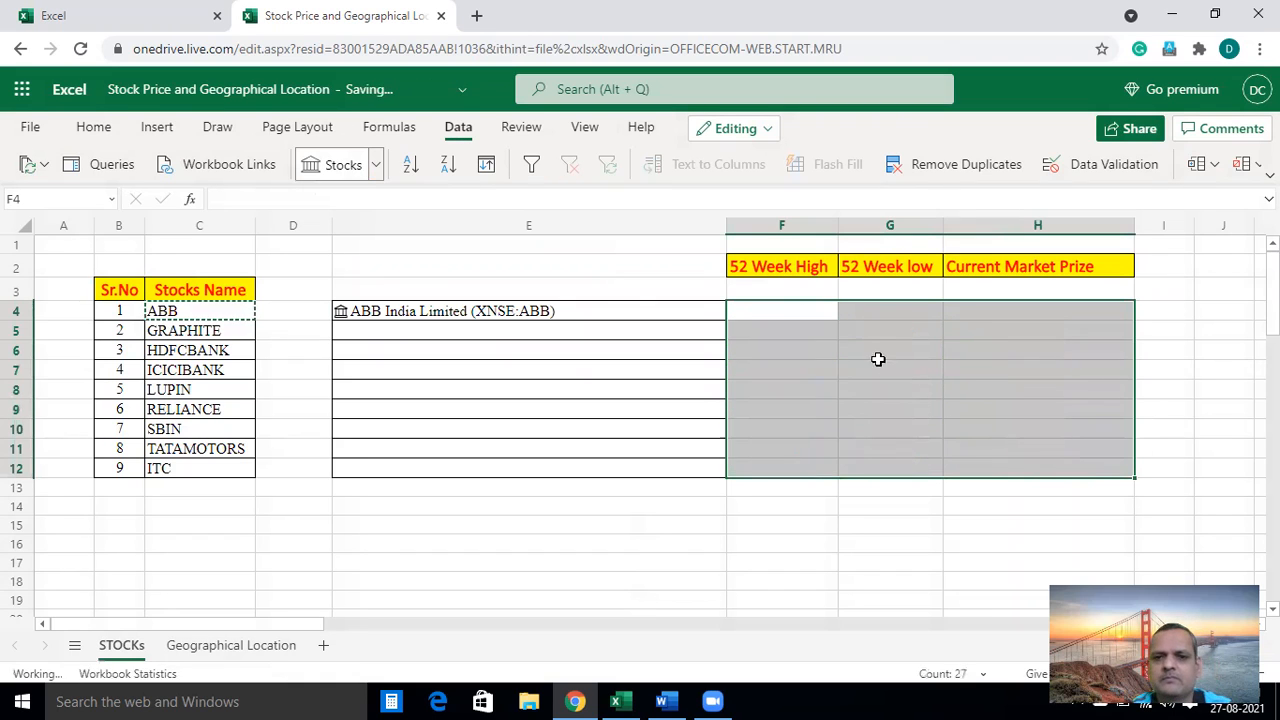
# Try extracting the Price field of the ABB stock in E4 into F4, and delete it from the 52 Week High column
pyautogui.click(580, 310)
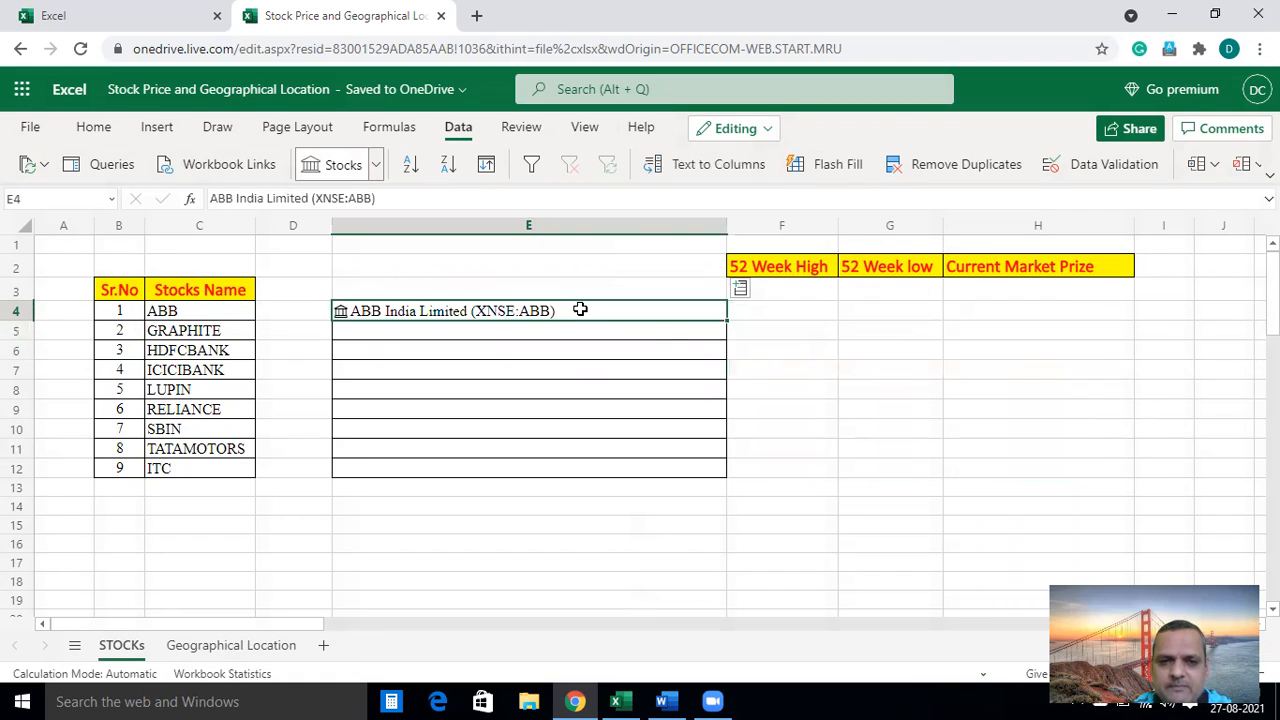
pyautogui.click(741, 288)
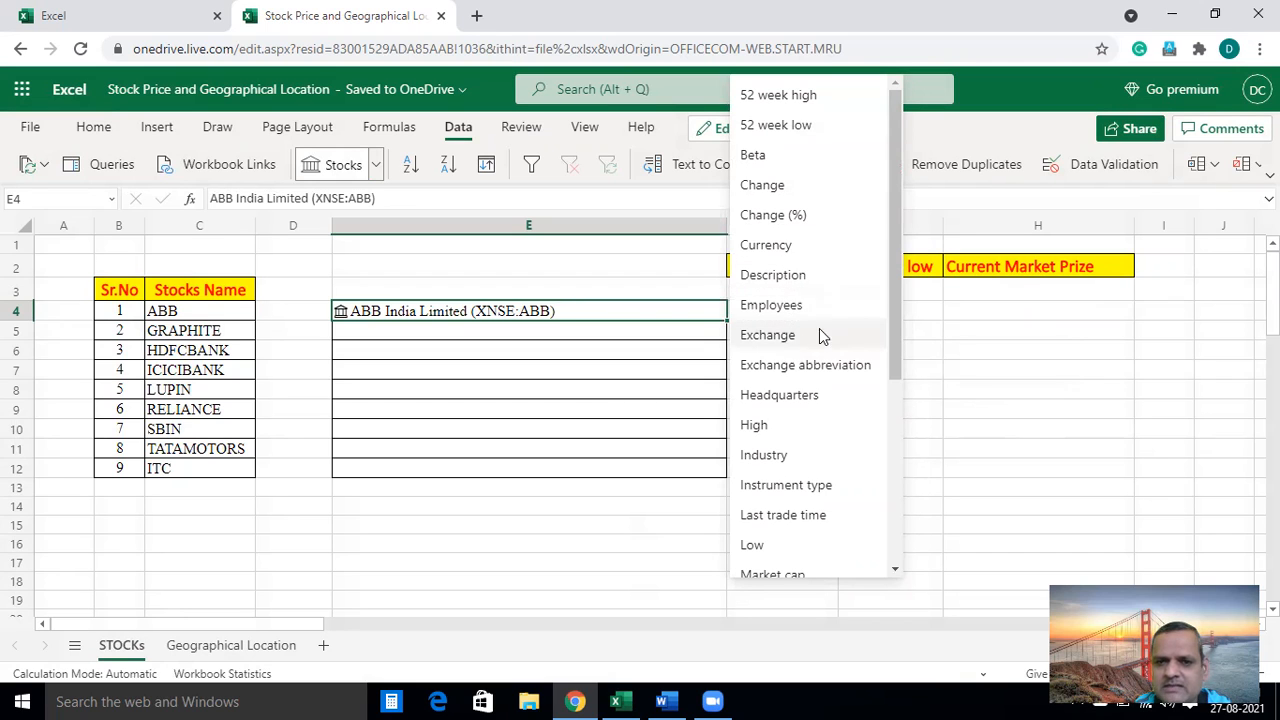
pyautogui.moveTo(887, 353); pyautogui.dragTo(880, 527)
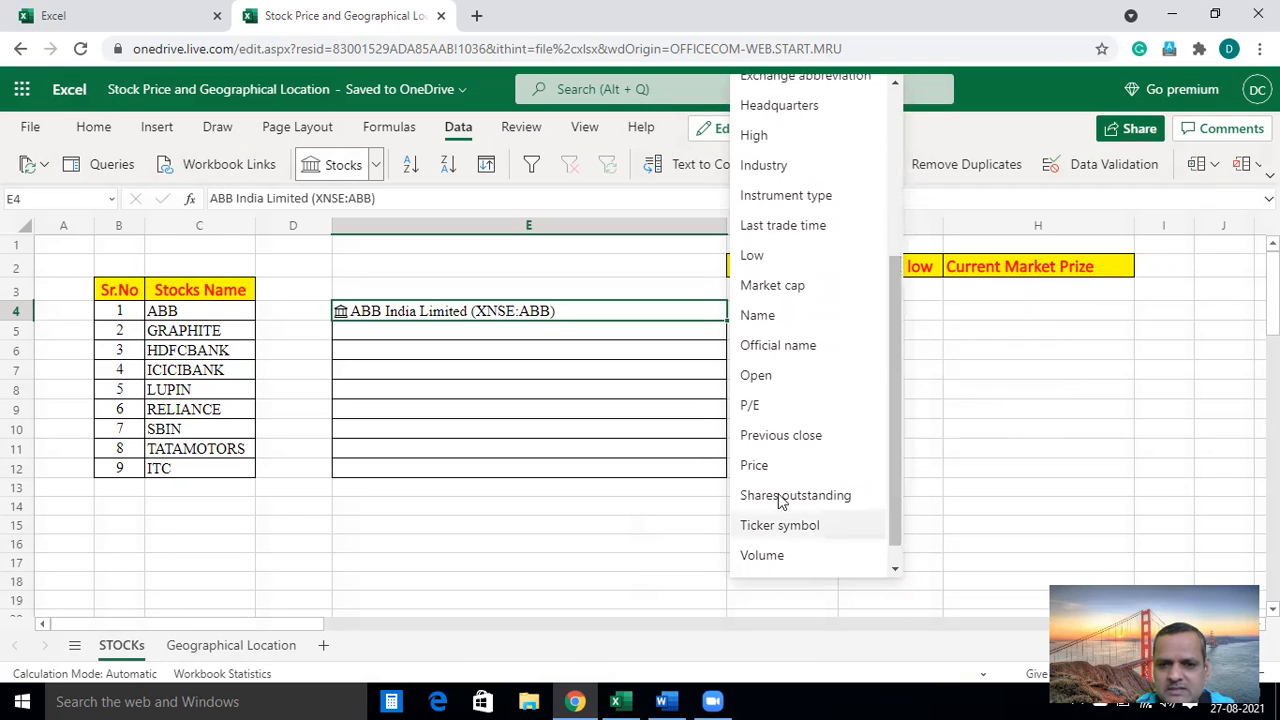
pyautogui.click(754, 471)
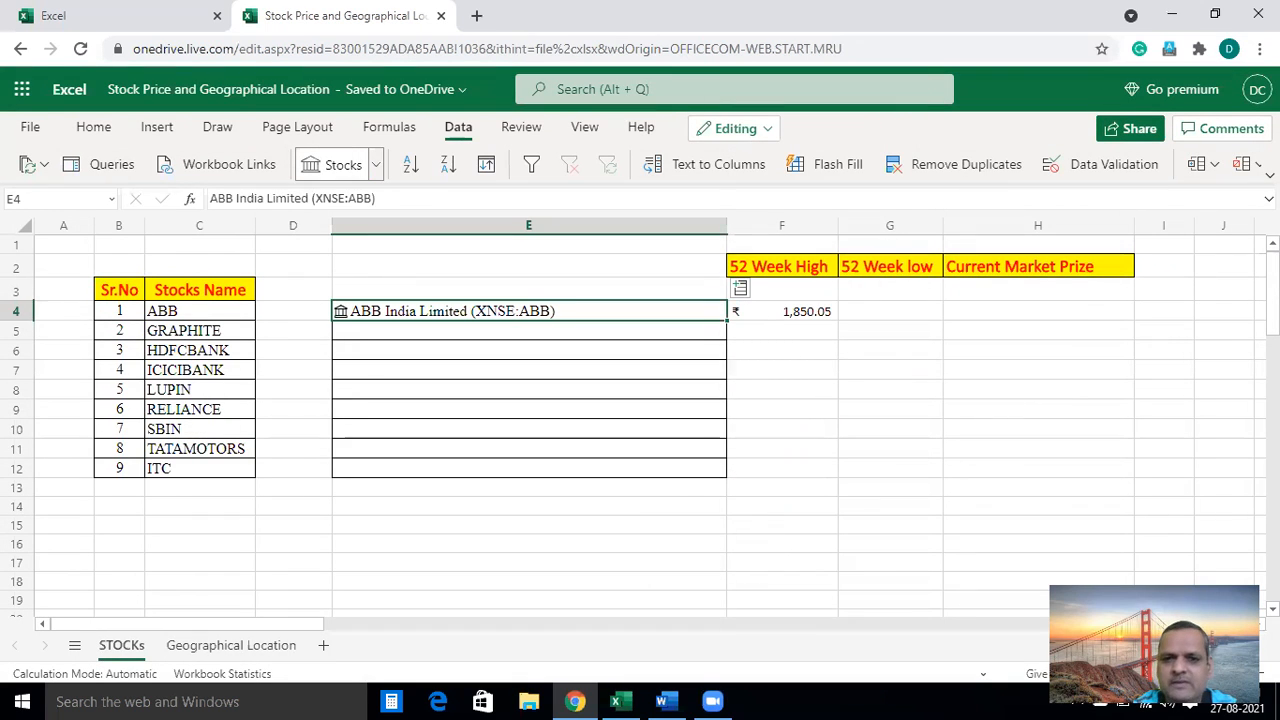
pyautogui.click(782, 308)
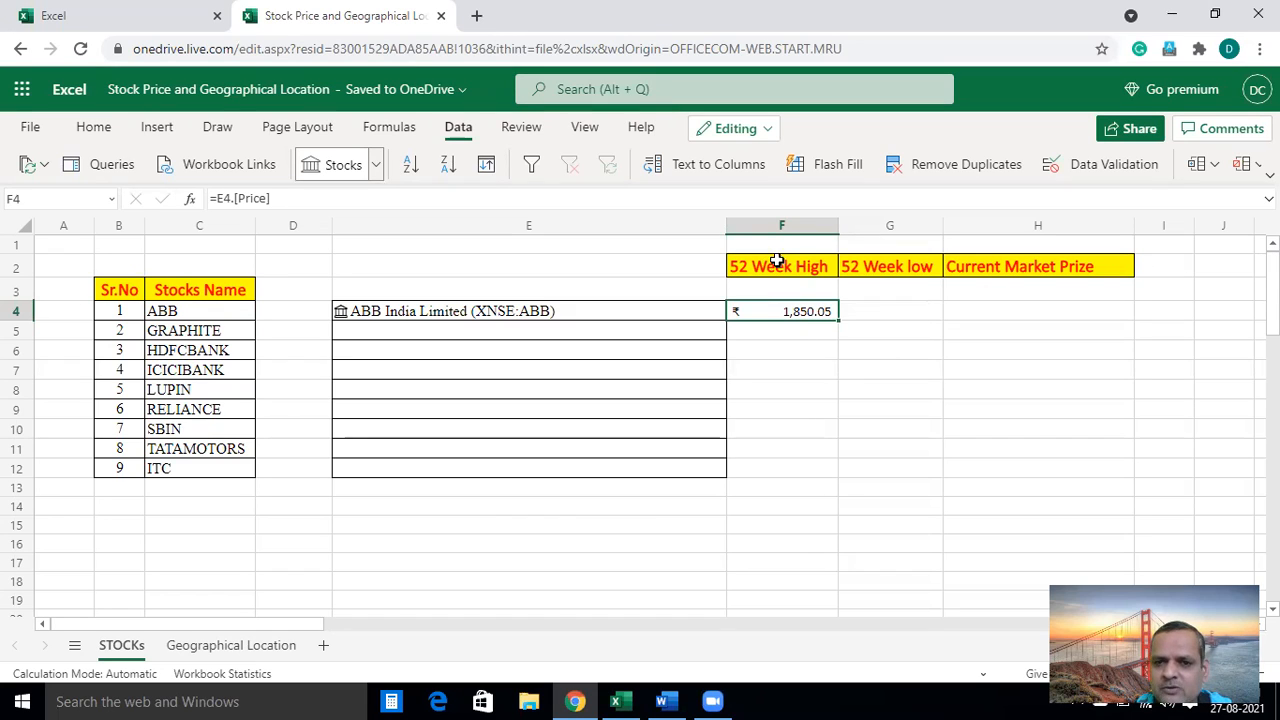
pyautogui.press('Delete')
# Extract the 52 week high field of the ABB stock in E4 into cell F4
pyautogui.press('Left')
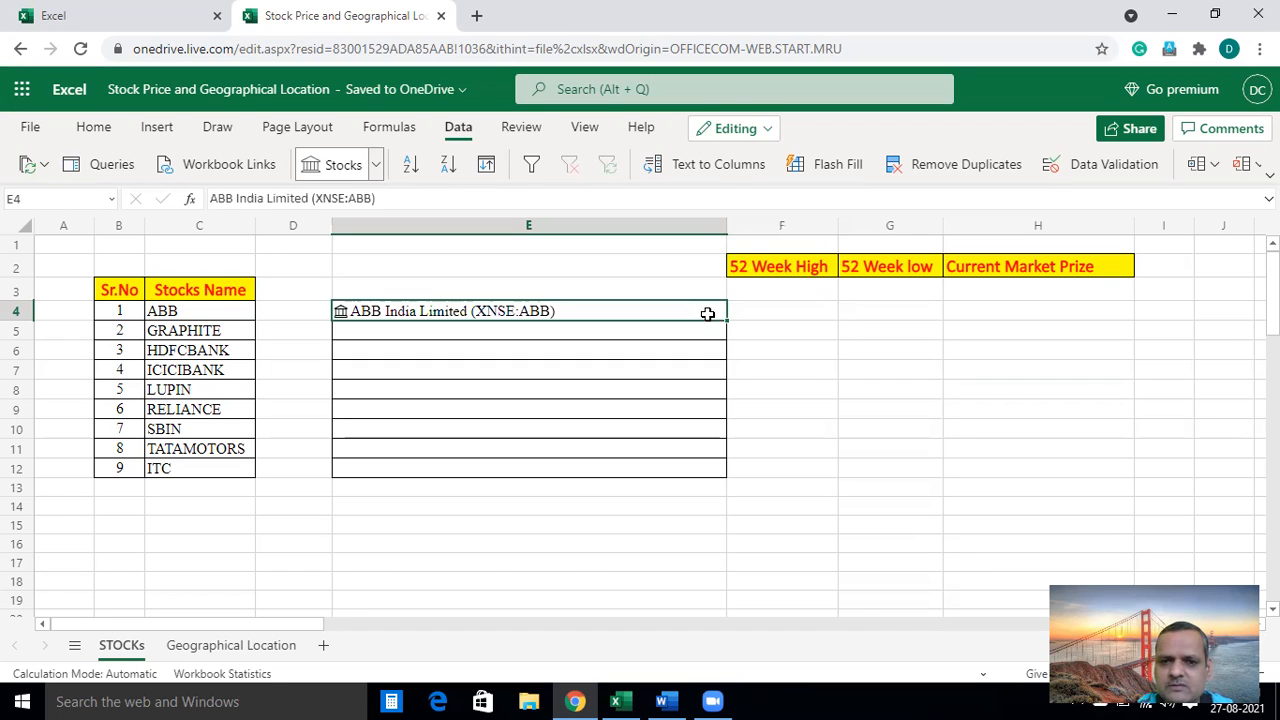
pyautogui.click(741, 290)
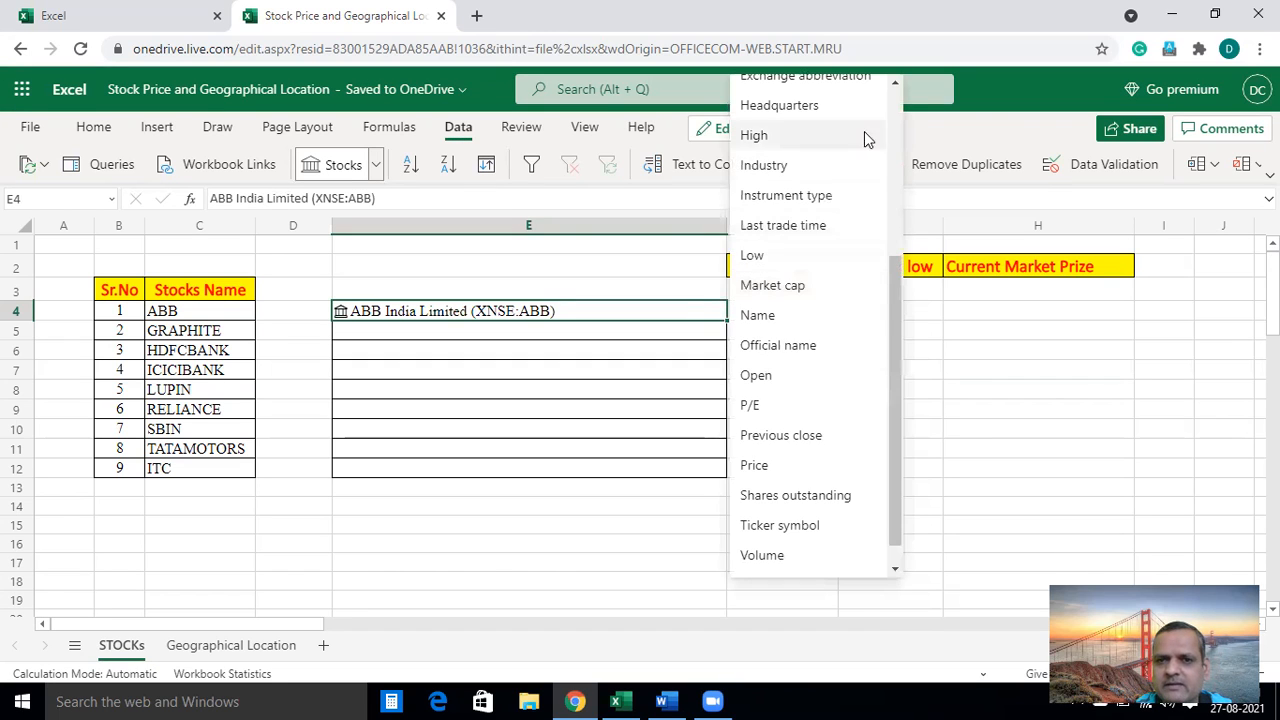
pyautogui.click(895, 172)
pyautogui.scroll(1, 894, 114)
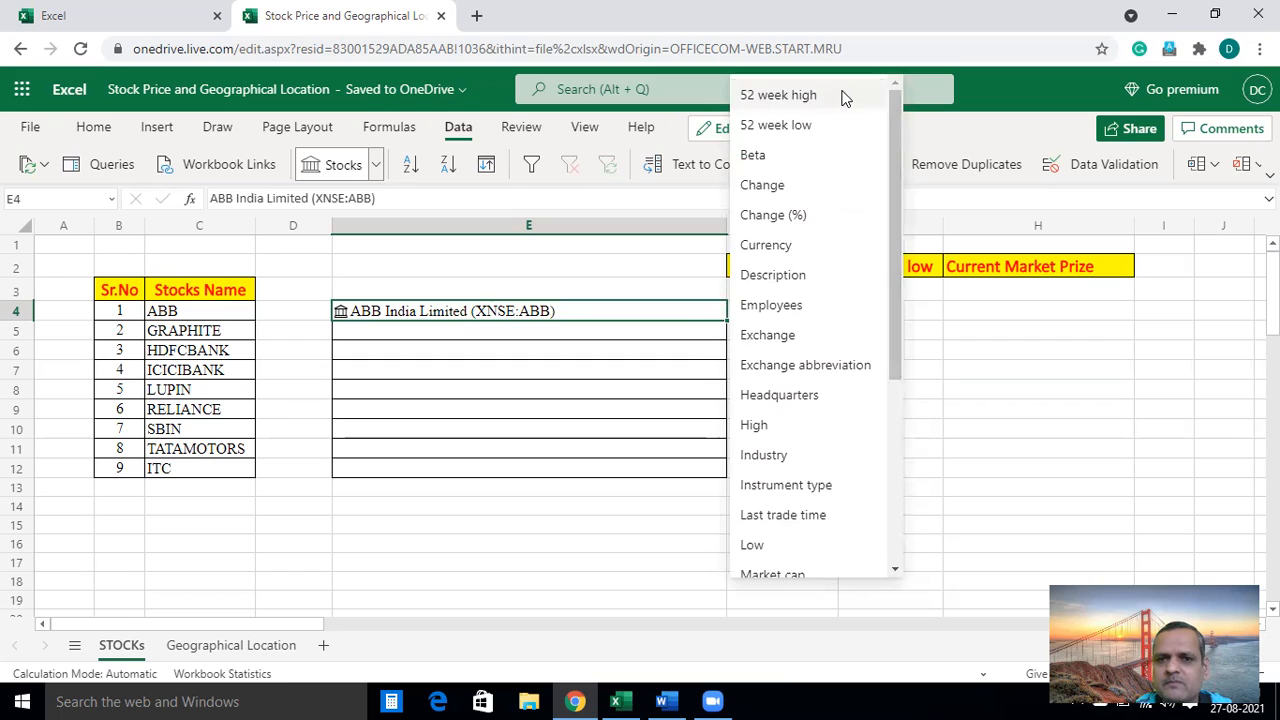
pyautogui.click(843, 94)
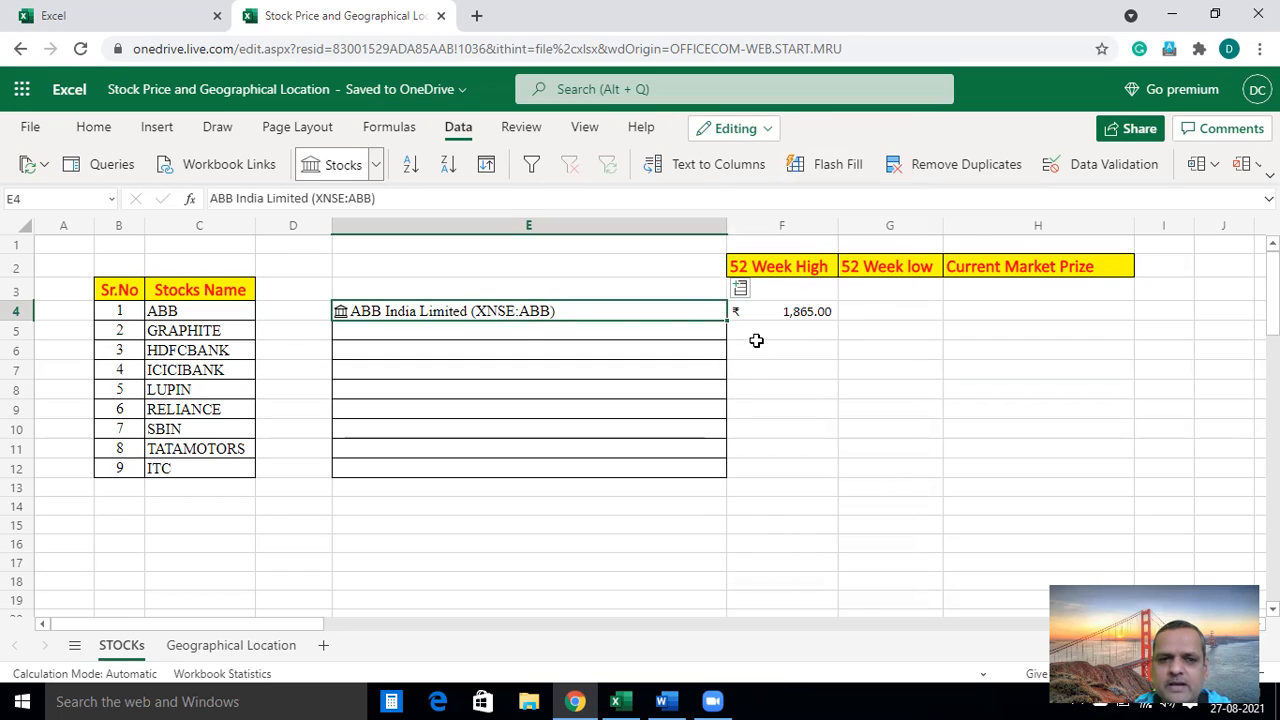
pyautogui.click(806, 312)
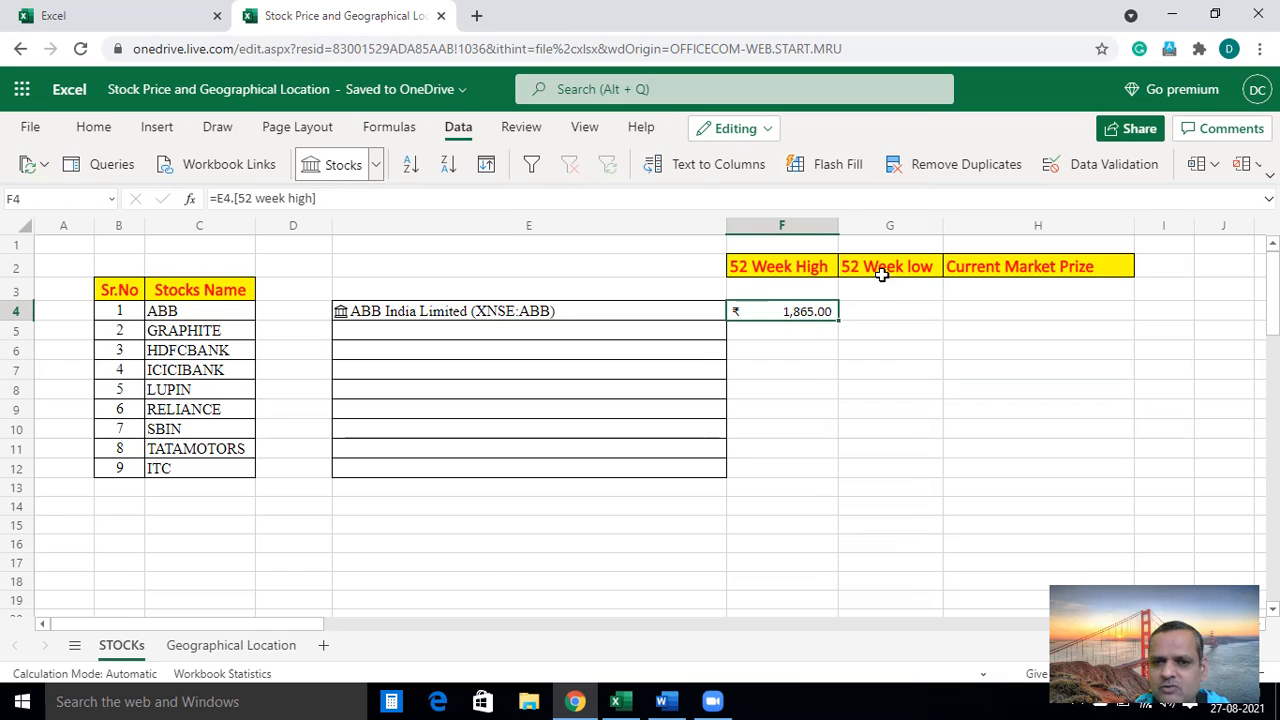
# Extract the 52 week low and Price fields of the ABB stock in E4 into G4 and H4
pyautogui.click(684, 308)
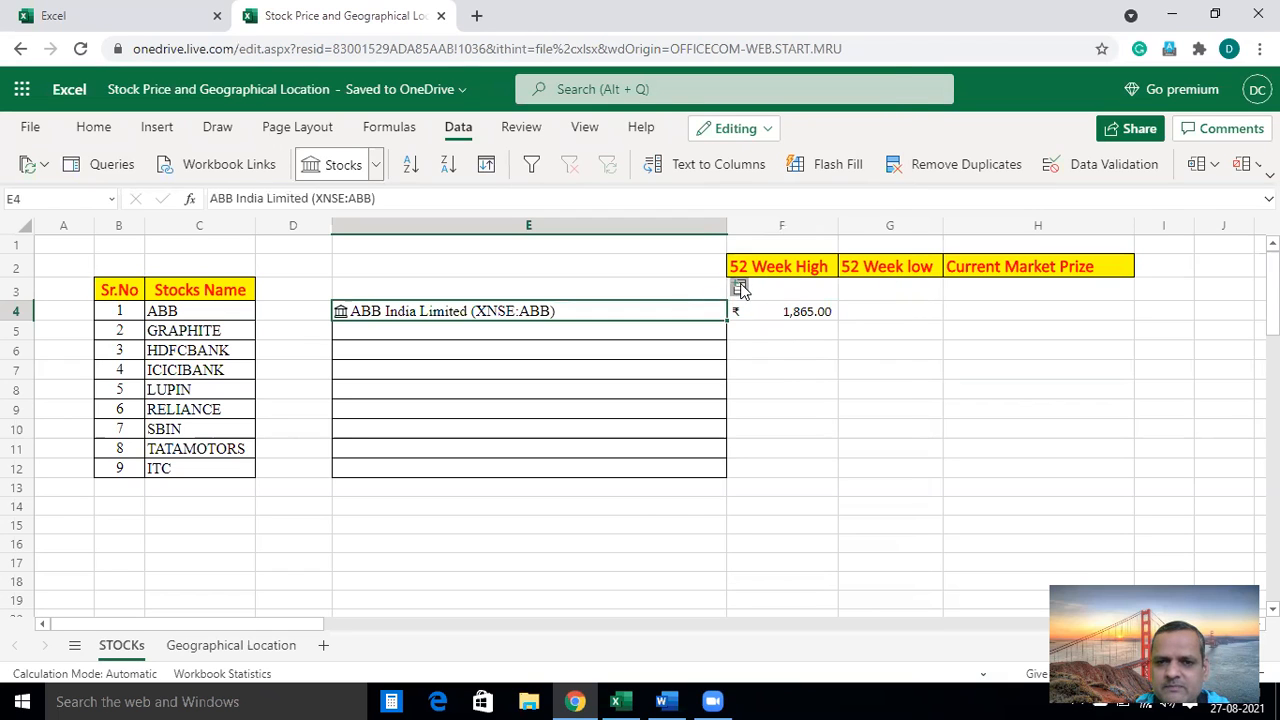
pyautogui.click(741, 287)
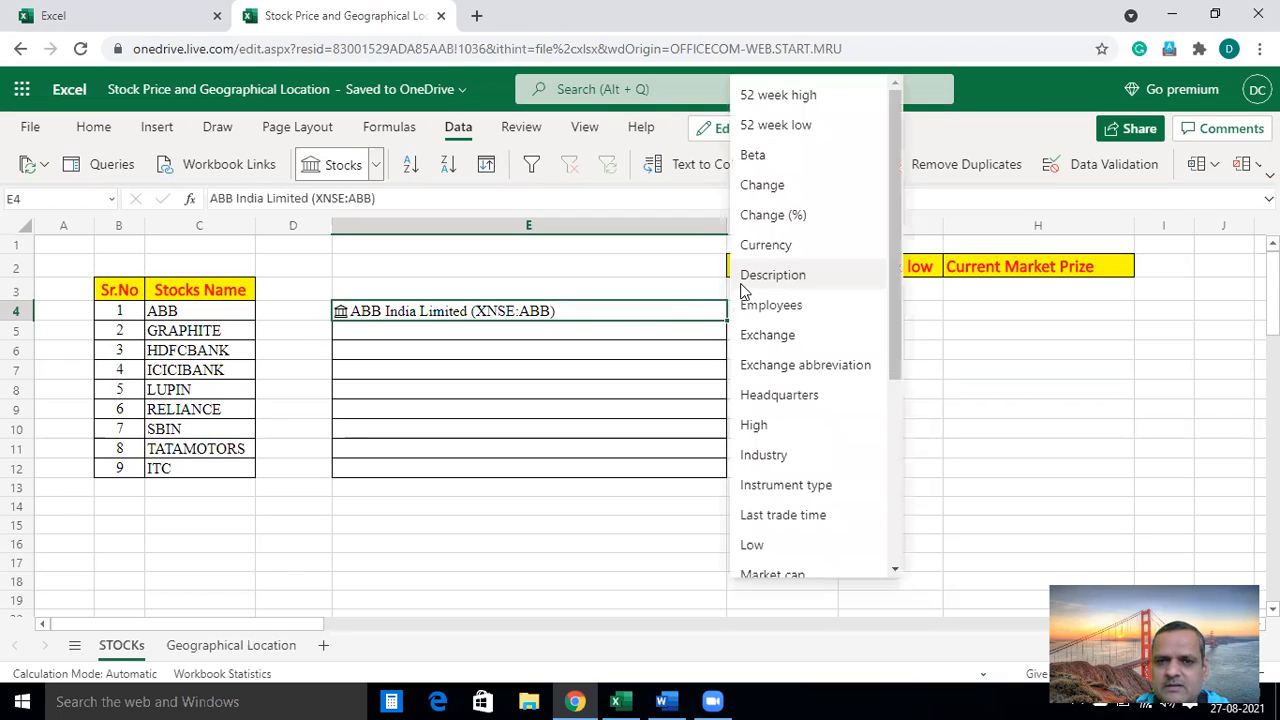
pyautogui.click(800, 126)
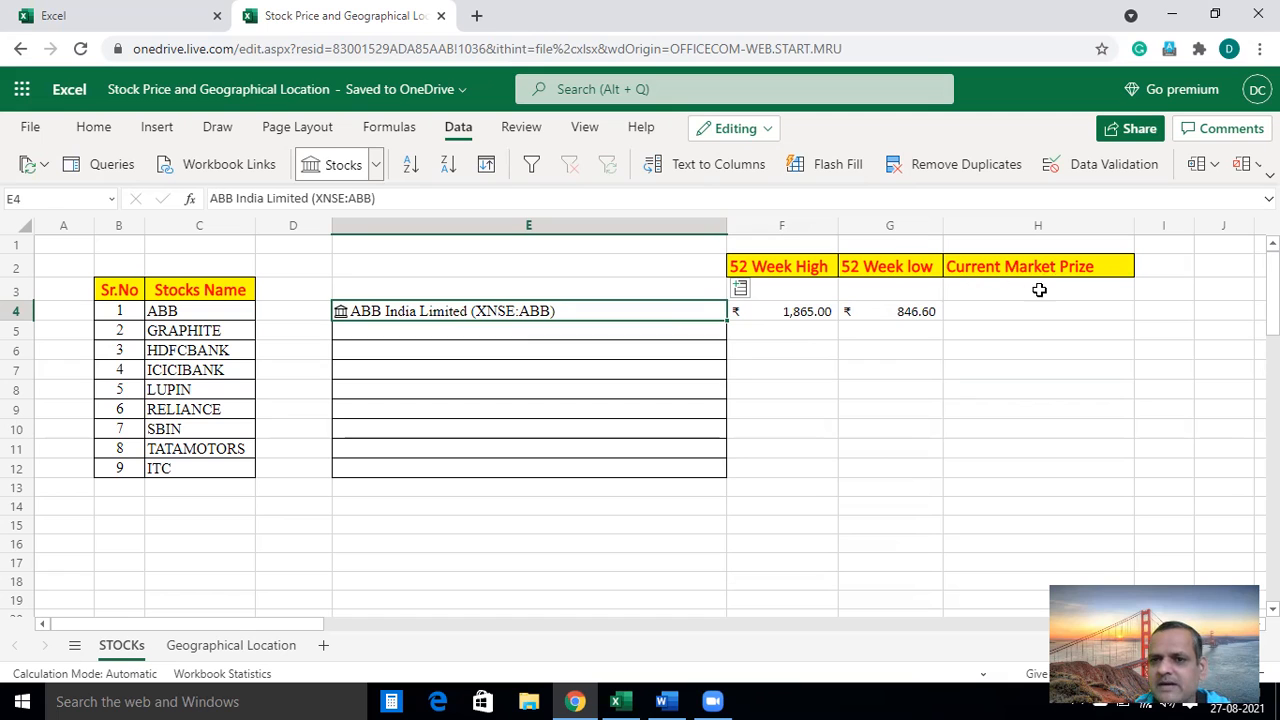
pyautogui.click(740, 288)
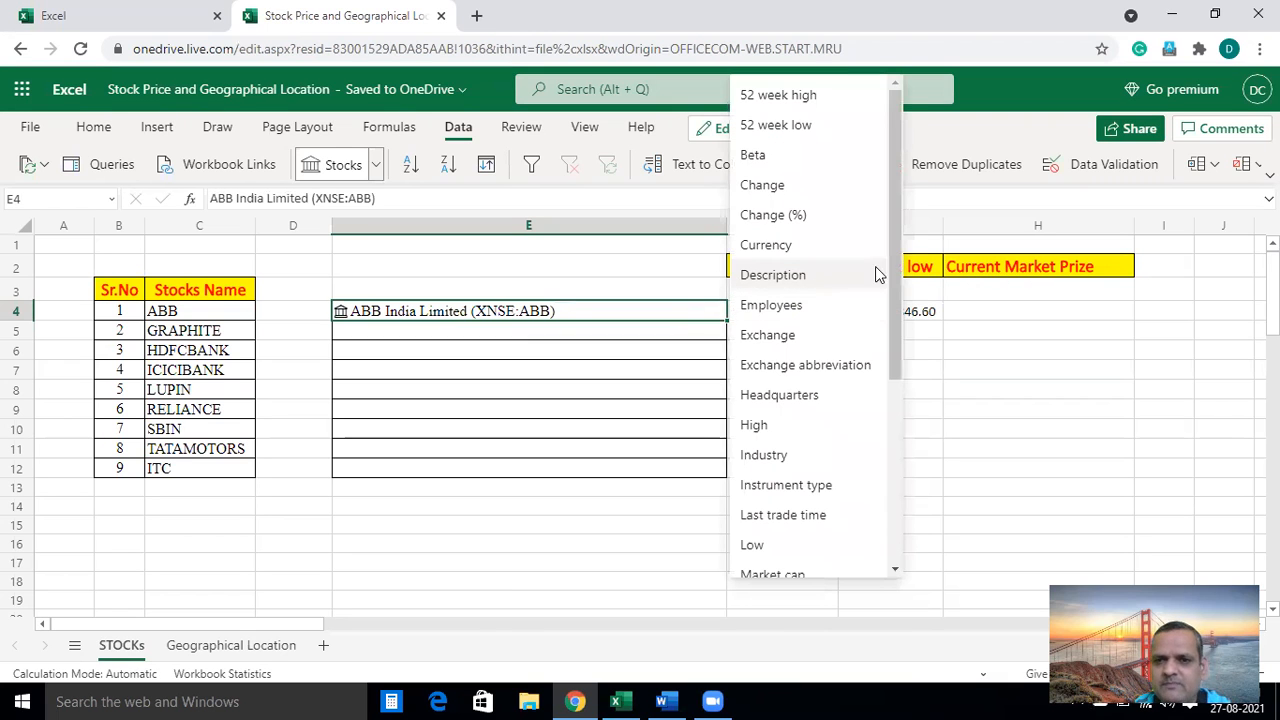
pyautogui.moveTo(892, 265); pyautogui.dragTo(895, 465)
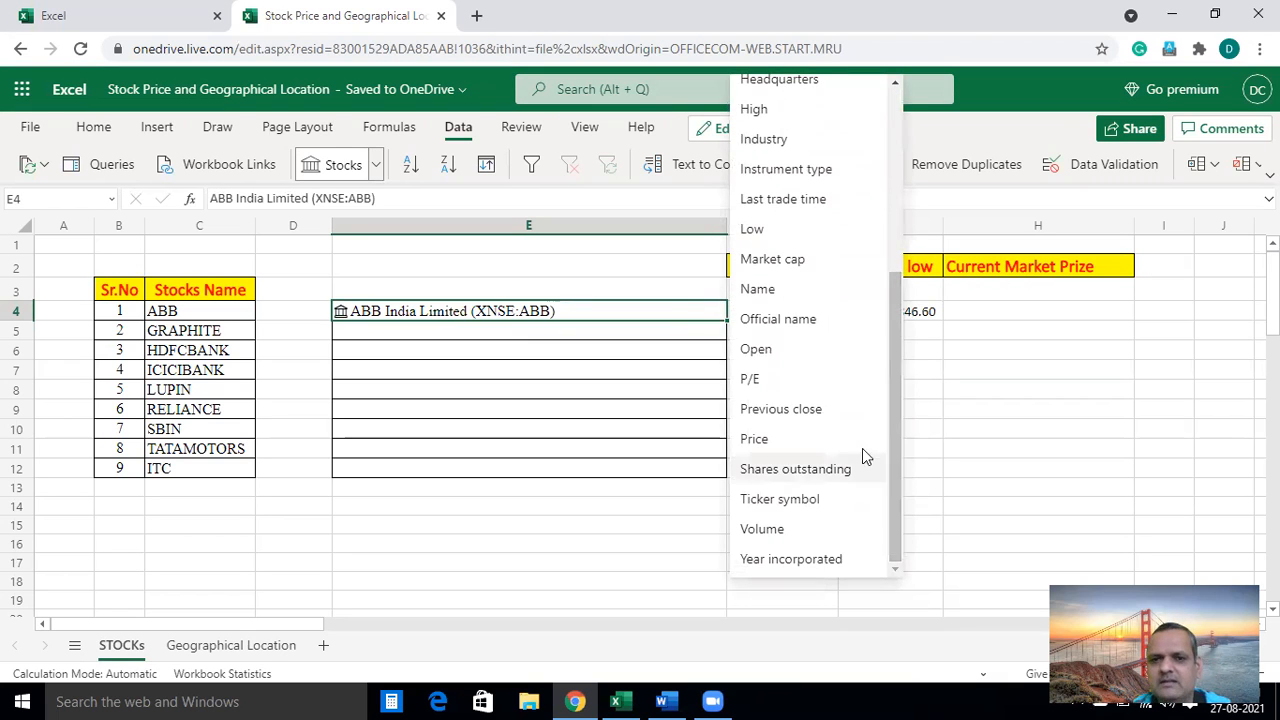
pyautogui.click(754, 439)
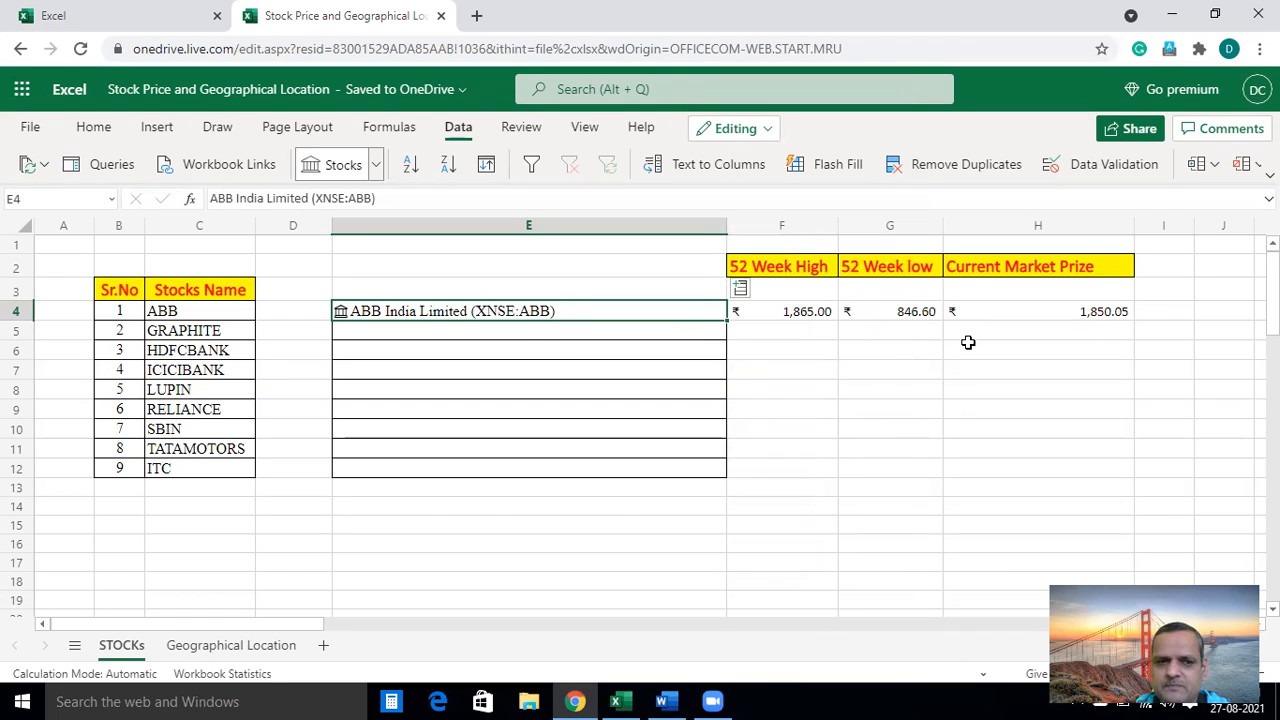
# Copy the stock name SBIN from C10 into cell E5
pyautogui.click(172, 426)
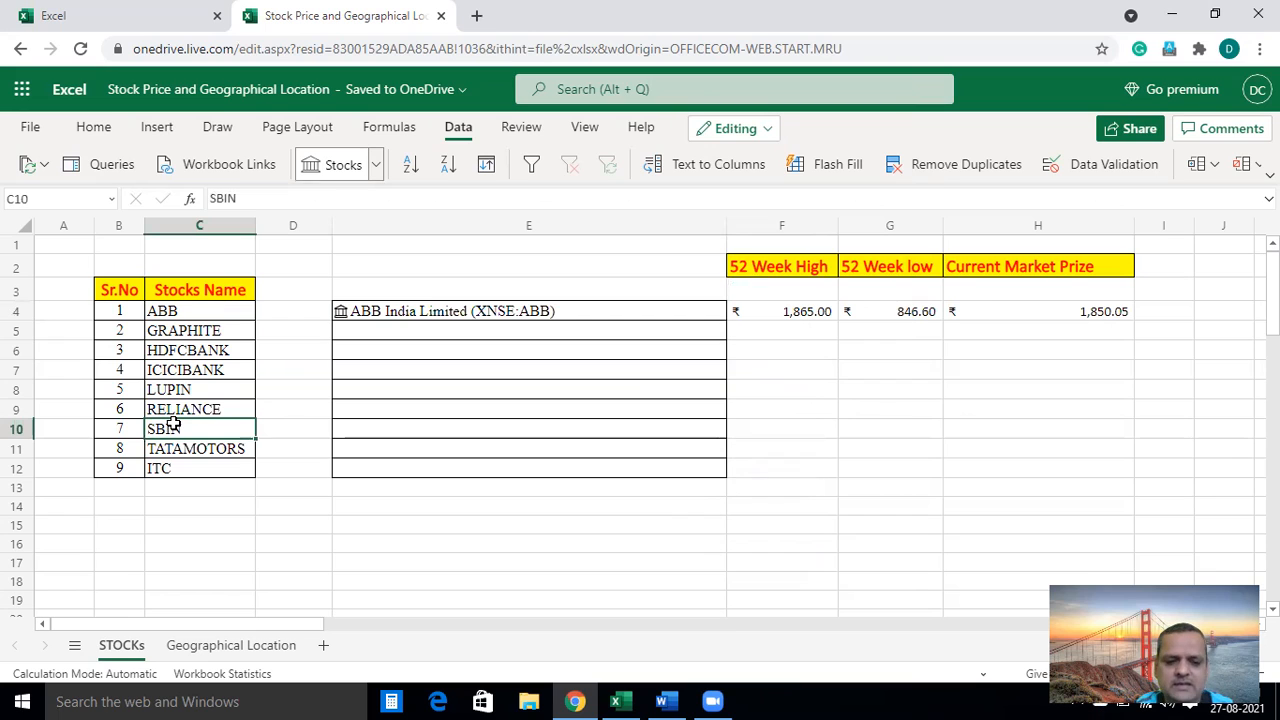
pyautogui.click(432, 331)
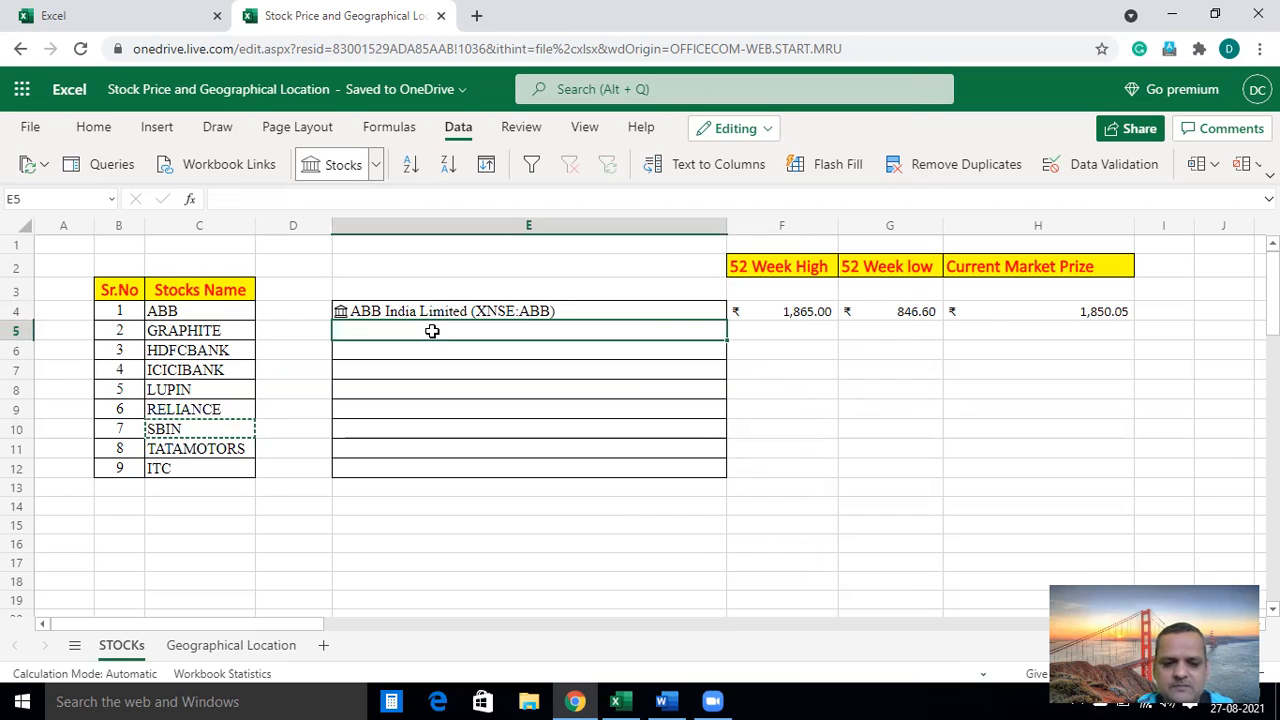
pyautogui.write('SBIN')
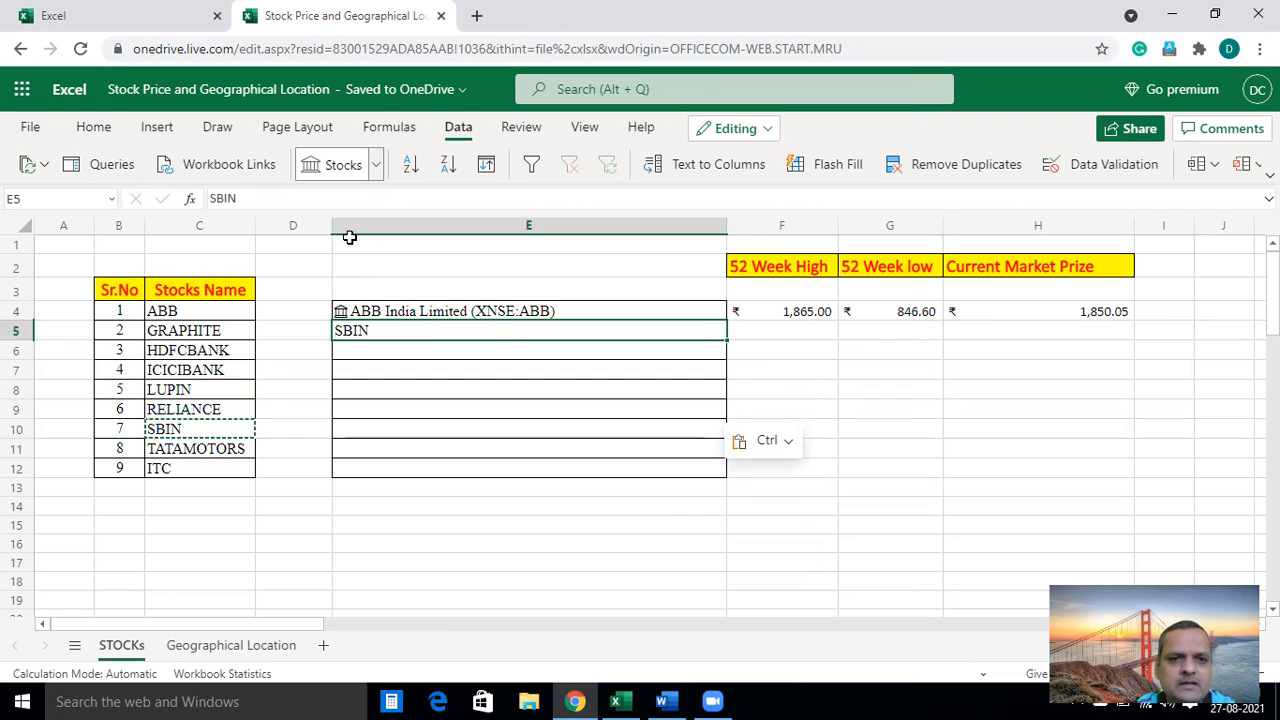
# Convert SBIN in E5 to the Stocks data type and extract its 52 week high field into F5
pyautogui.click(375, 170)
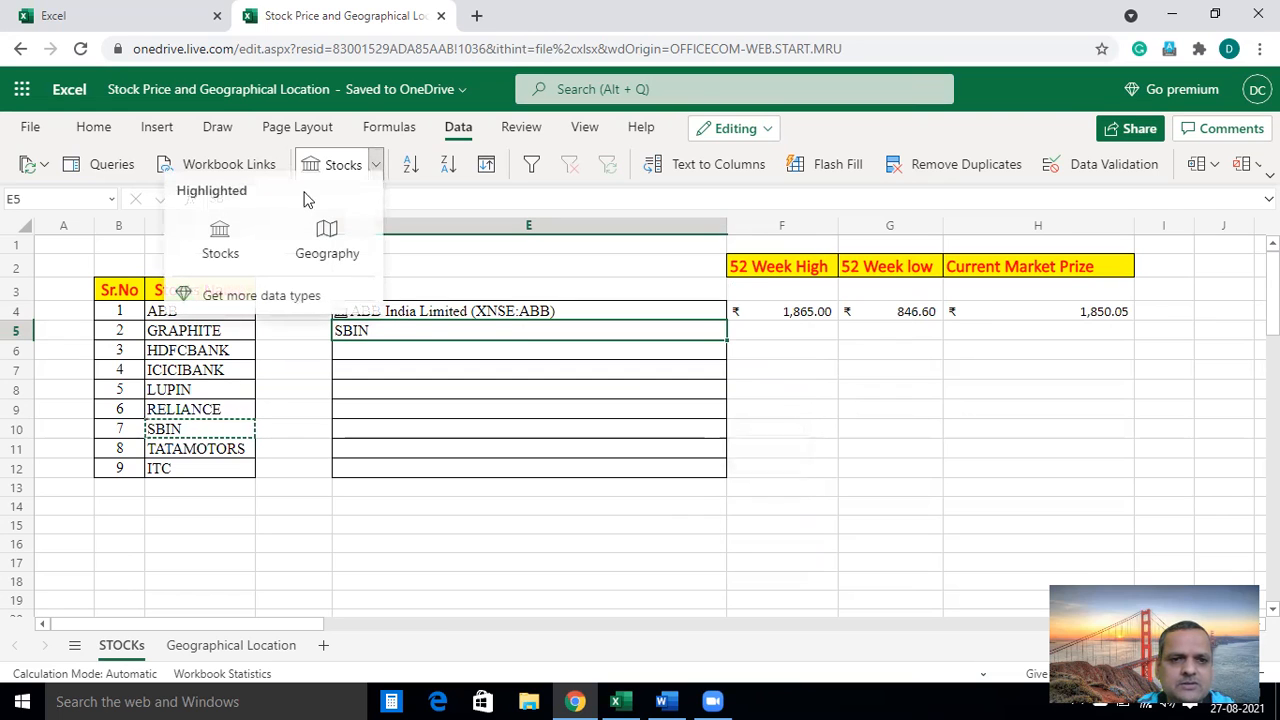
pyautogui.click(220, 250)
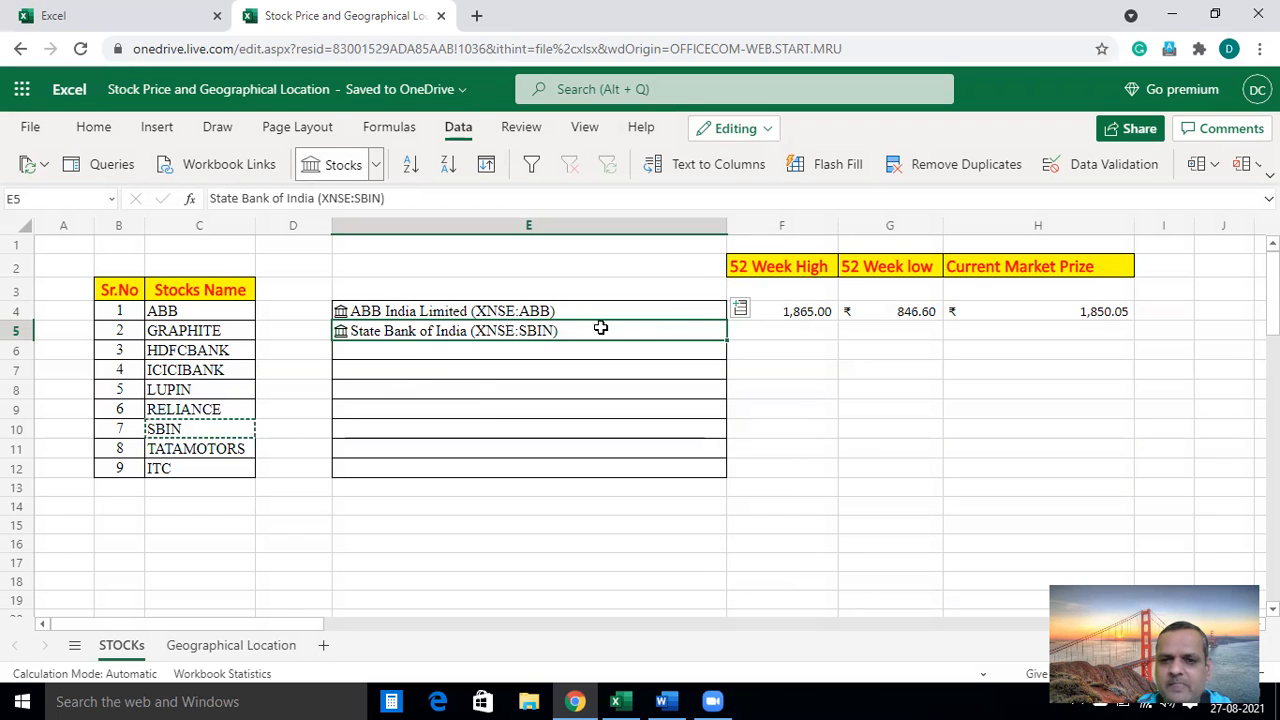
pyautogui.click(740, 310)
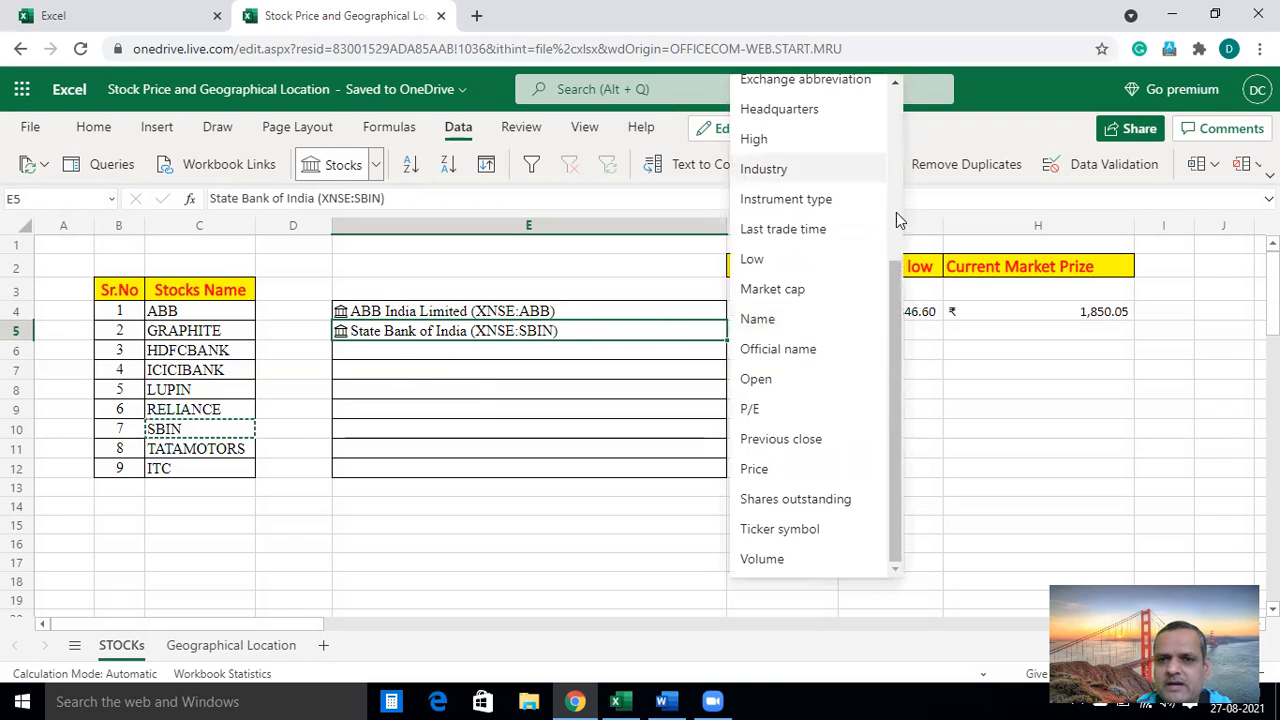
pyautogui.scroll(3, 896, 212)
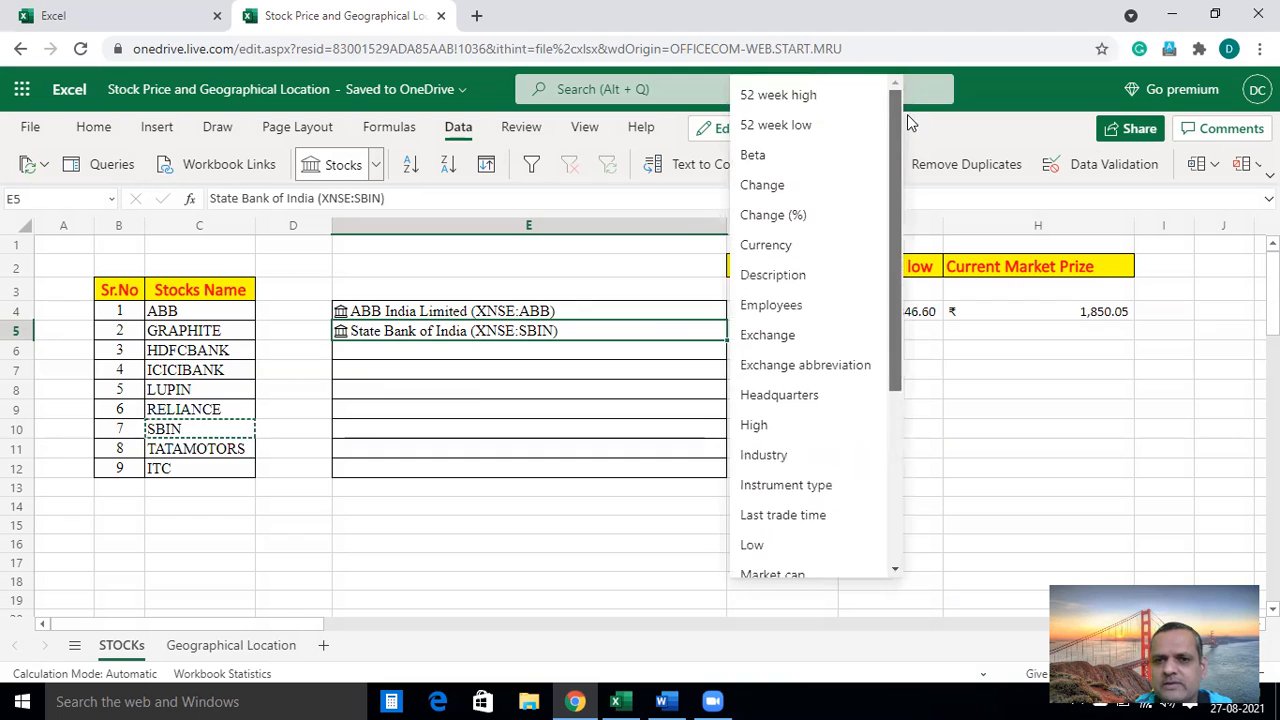
pyautogui.click(800, 96)
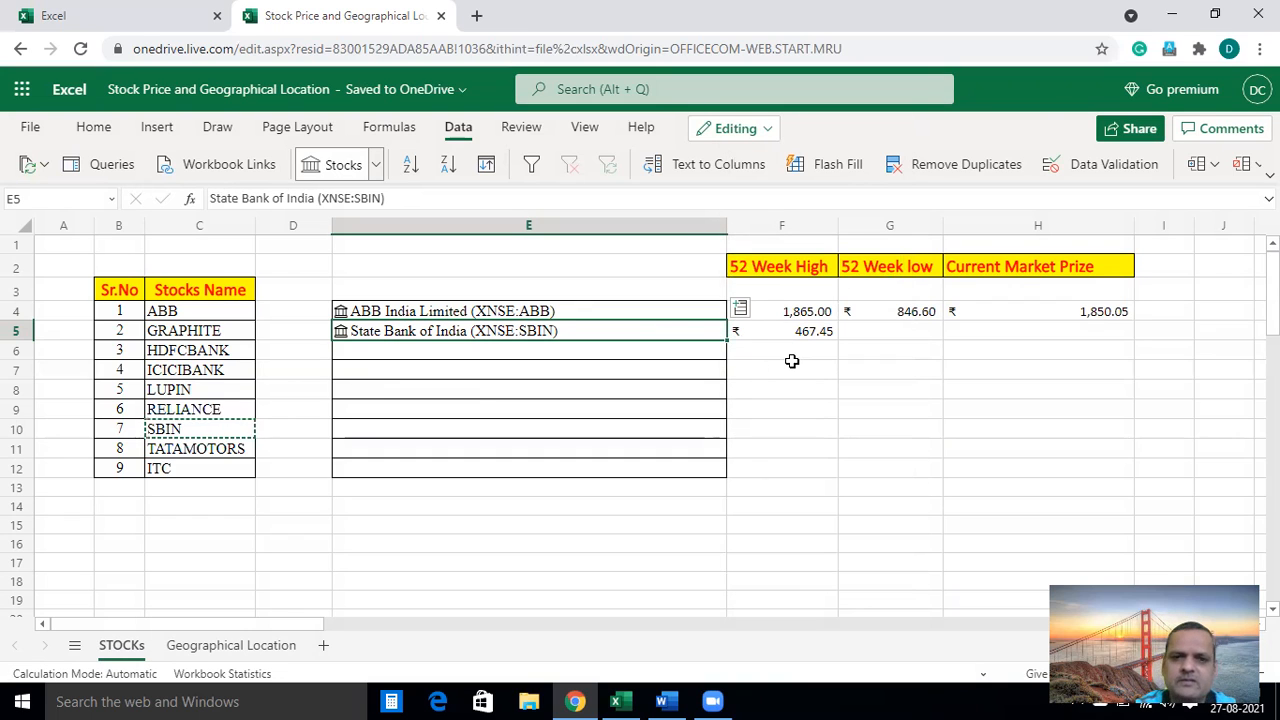
# Extract the 52 week low and Price fields of the State Bank of India stock in E5 into G5 and H5
pyautogui.click(740, 312)
pyautogui.click(770, 125)
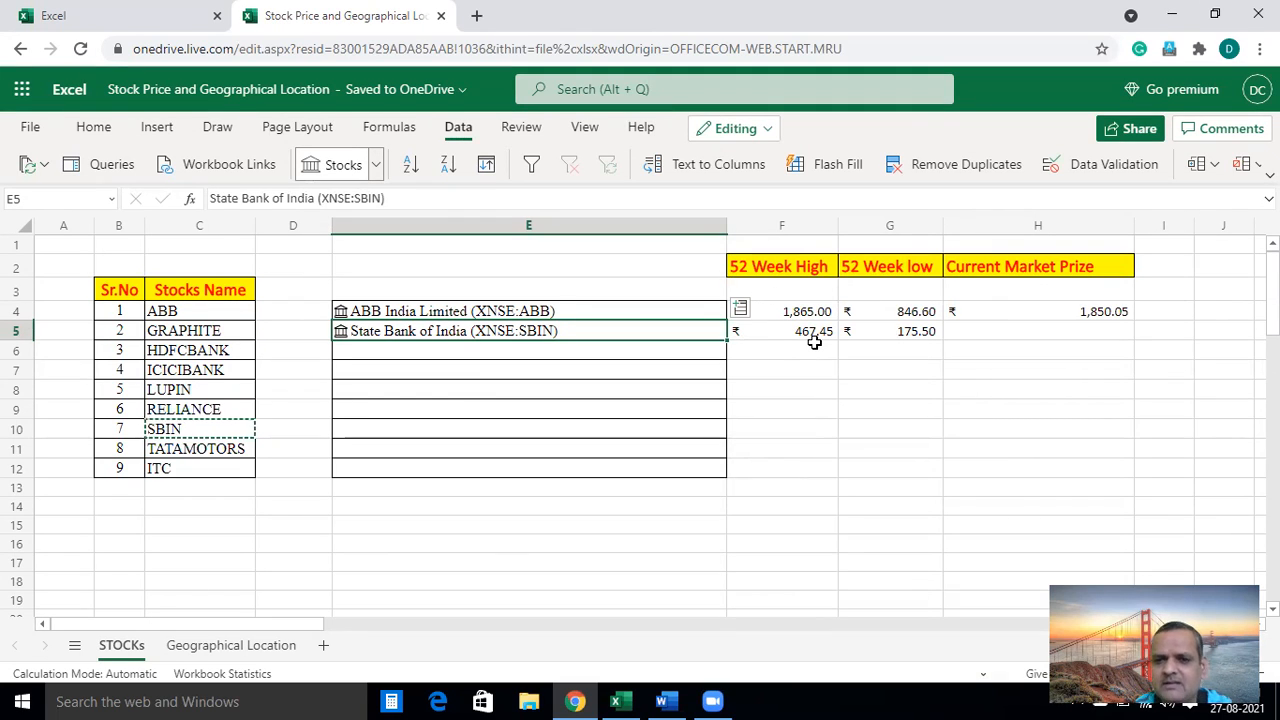
pyautogui.click(919, 335)
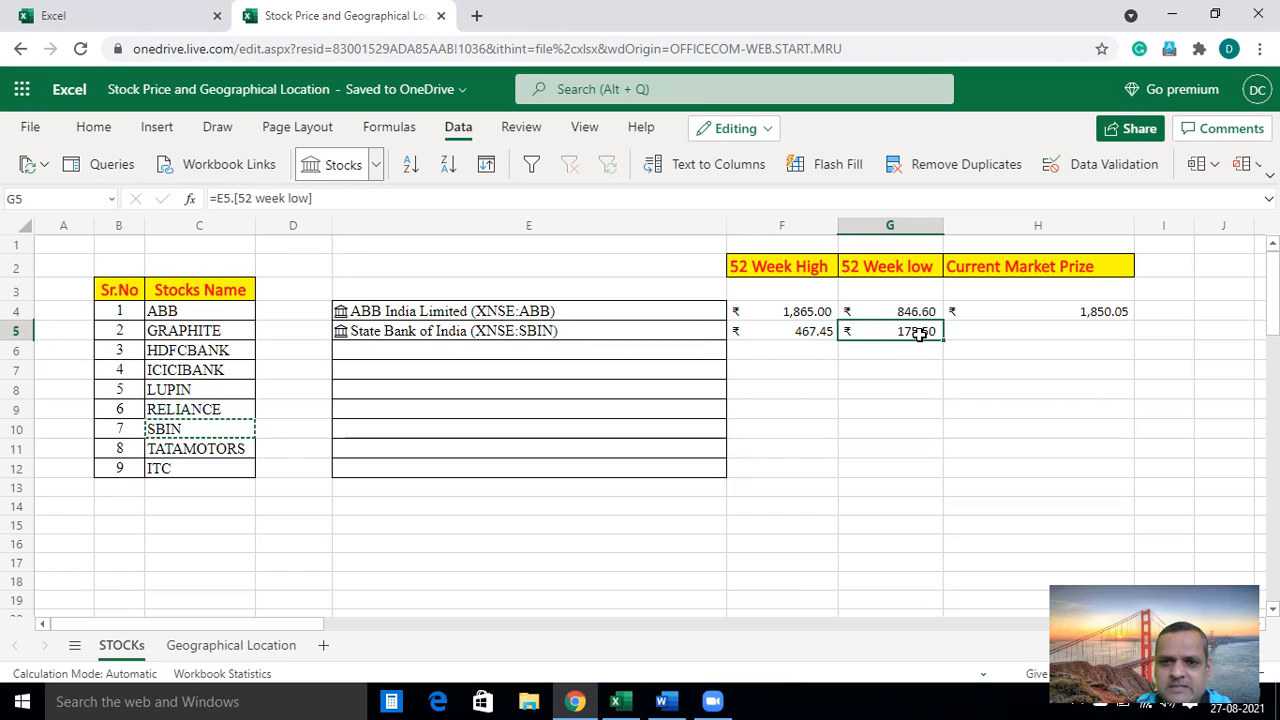
pyautogui.click(698, 327)
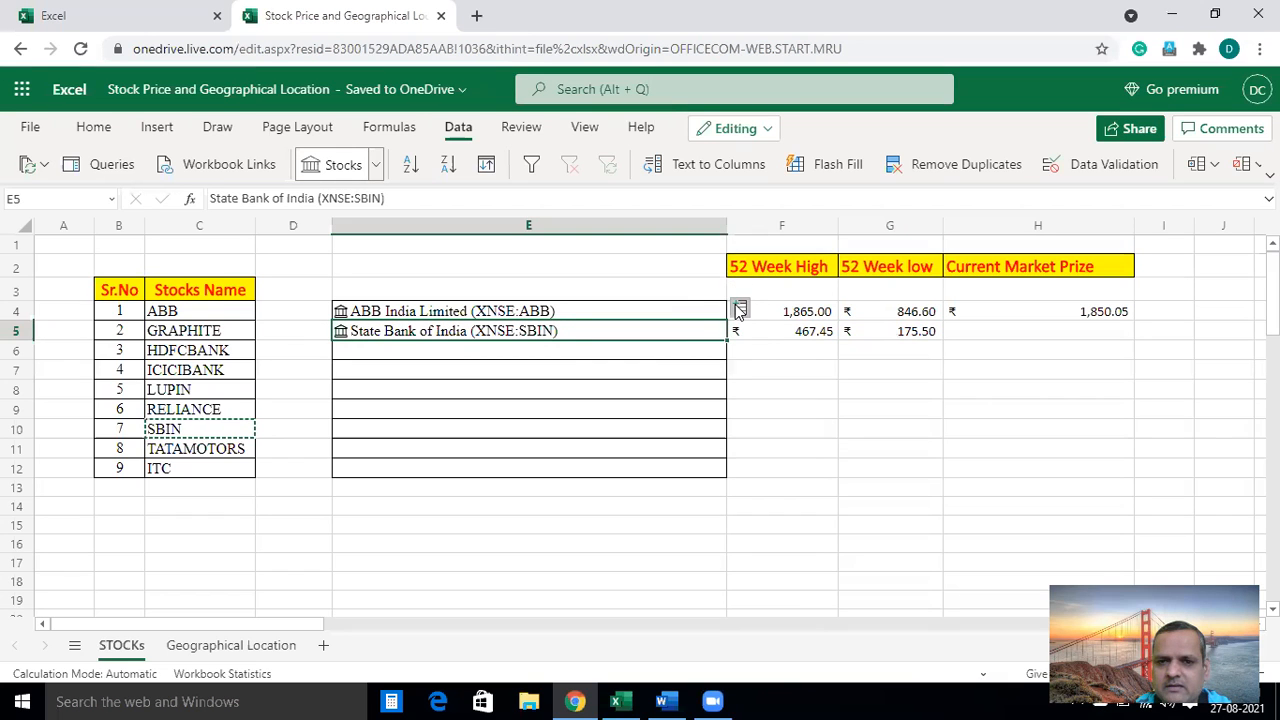
pyautogui.click(739, 311)
pyautogui.moveTo(897, 328); pyautogui.dragTo(896, 488)
pyautogui.scroll(-1, 897, 485)
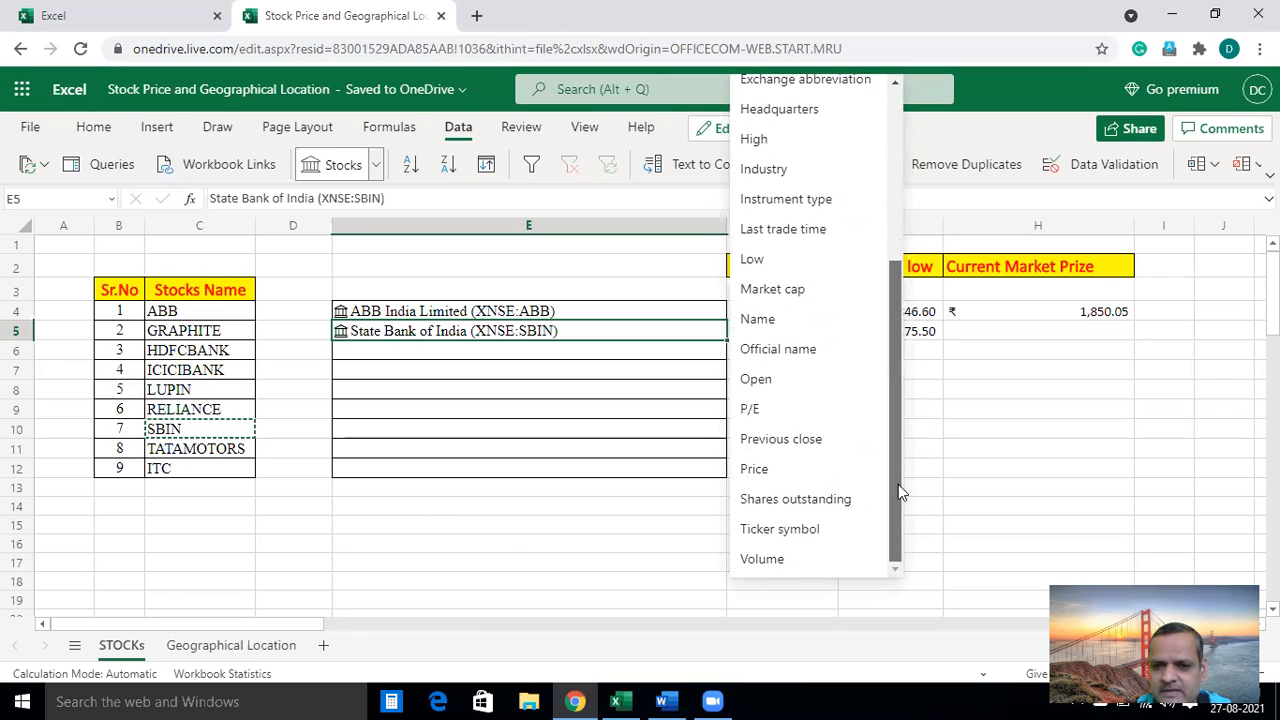
pyautogui.click(768, 470)
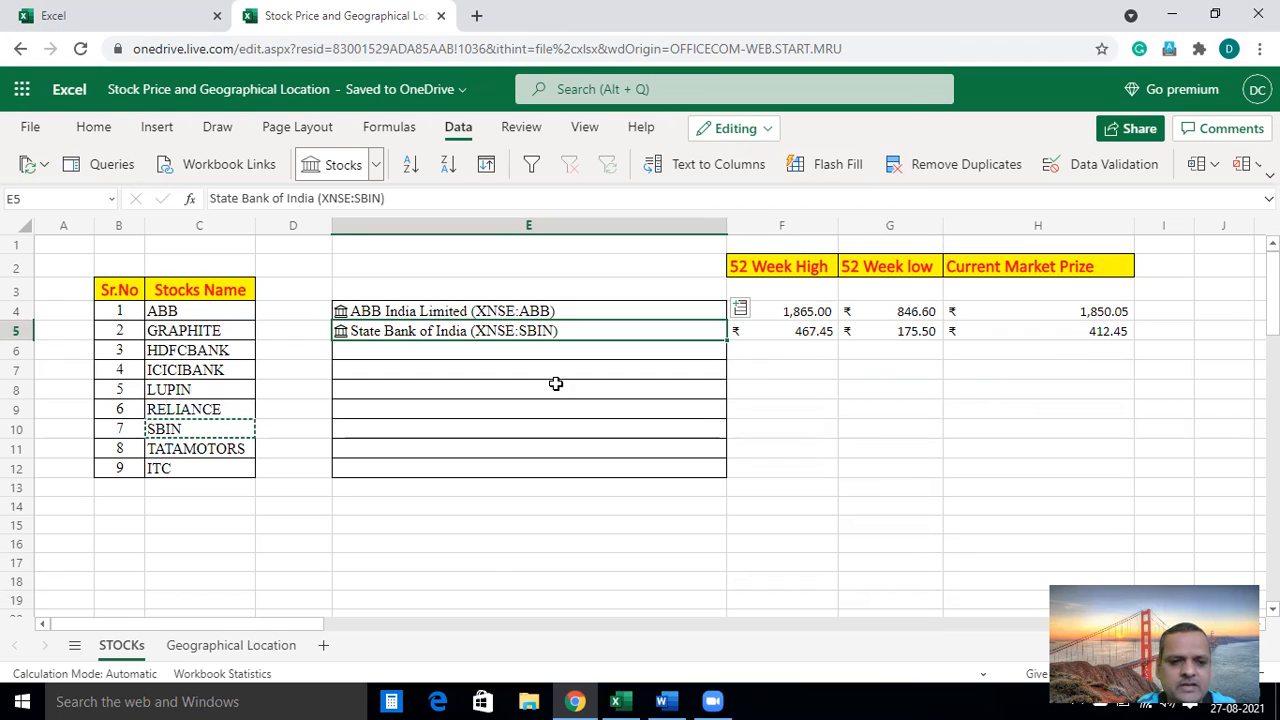
pyautogui.click(469, 260)
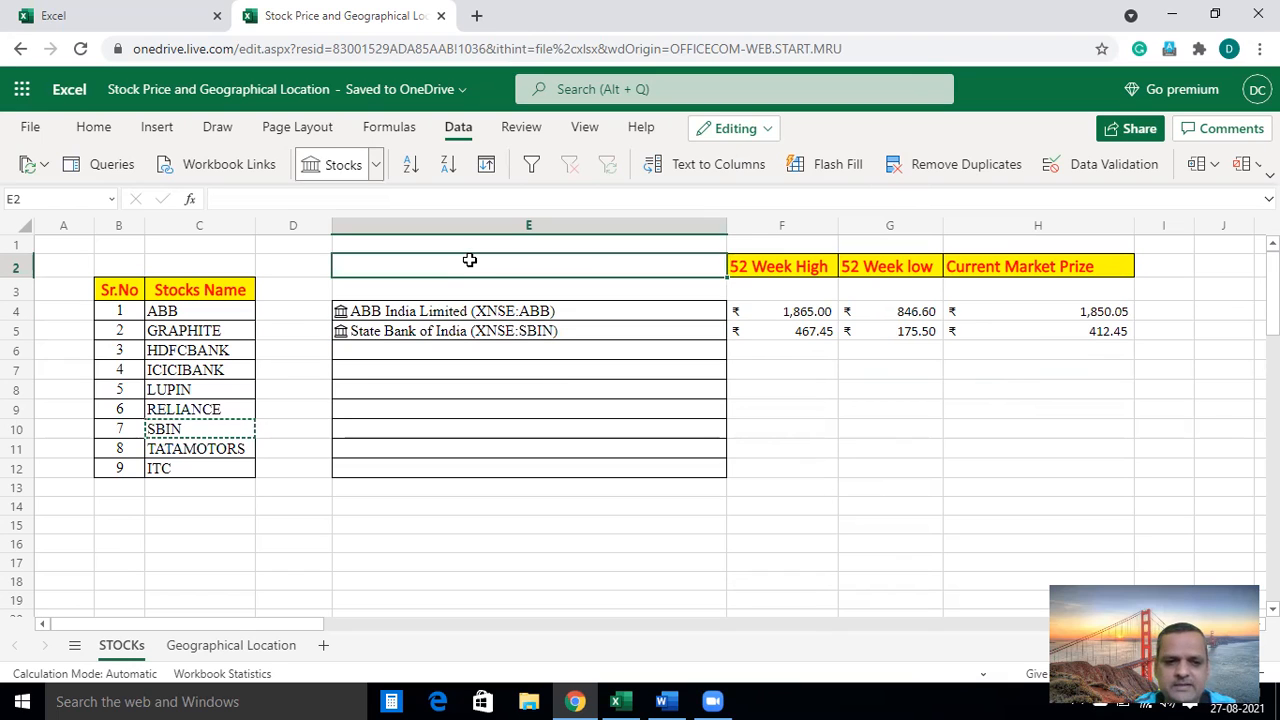
# On the Geographical Location sheet, clear the existing contents of the range D3:G30
pyautogui.click(208, 645)
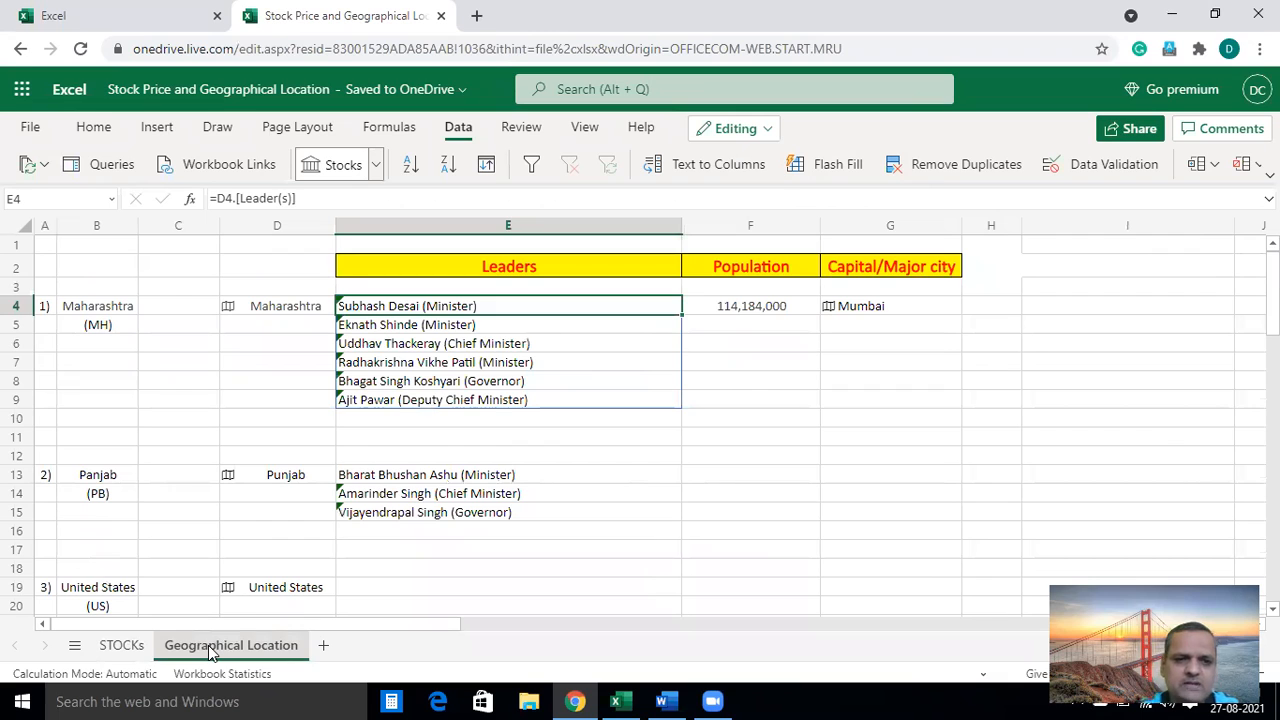
pyautogui.moveTo(745, 397); pyautogui.dragTo(849, 645)
pyautogui.press('Delete')
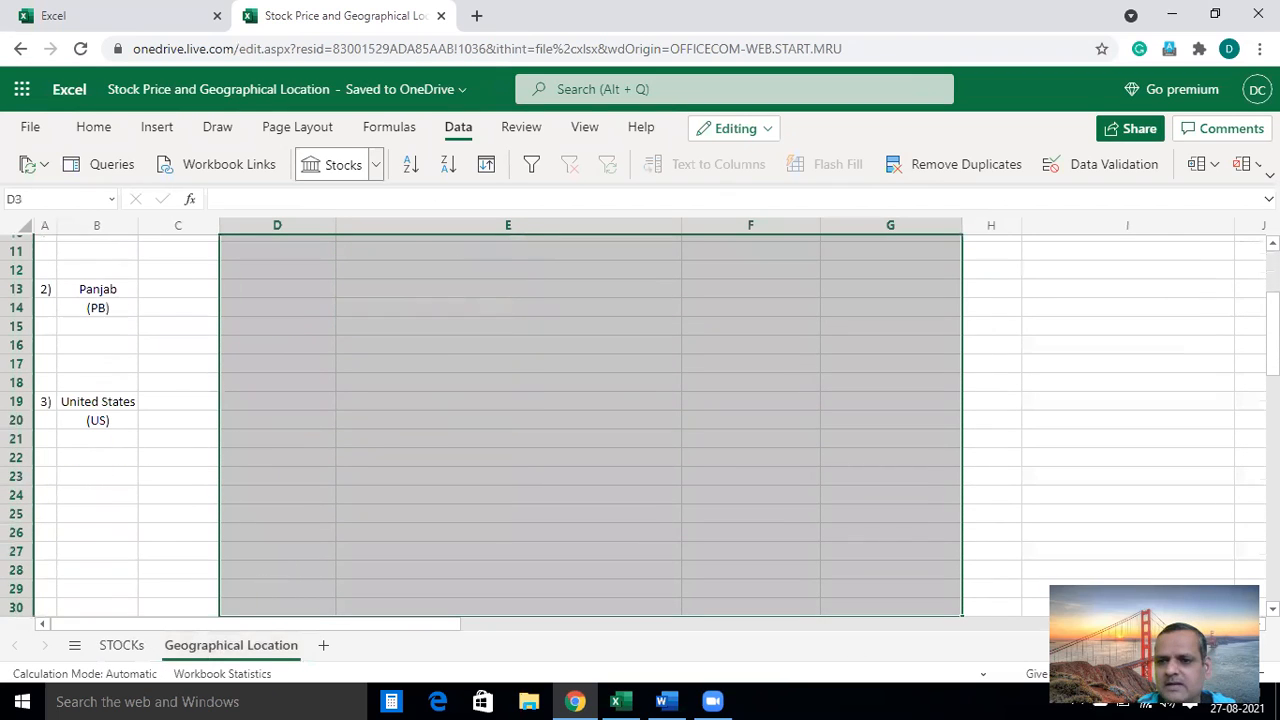
pyautogui.scroll(-6, 640, 430)
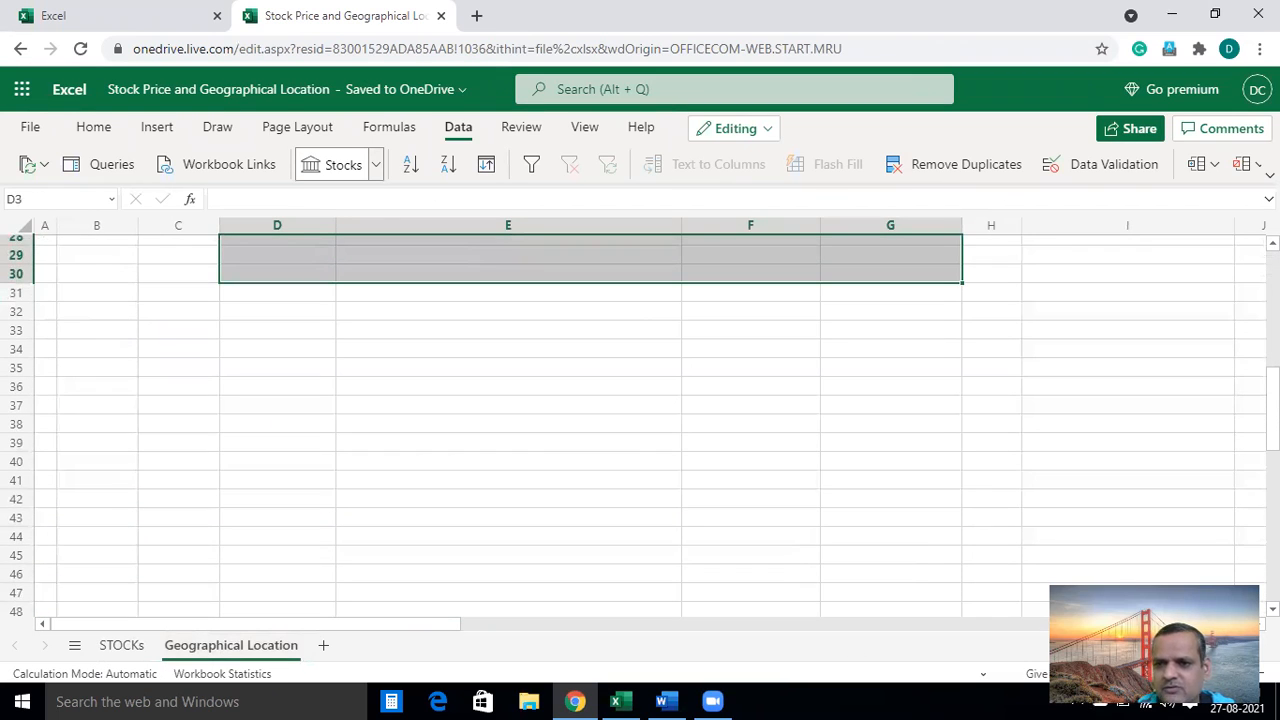
pyautogui.scroll(9, 725, 354)
# Copy Maharashtra from B4 into D4 and convert it to the Geography data type
pyautogui.click(261, 303)
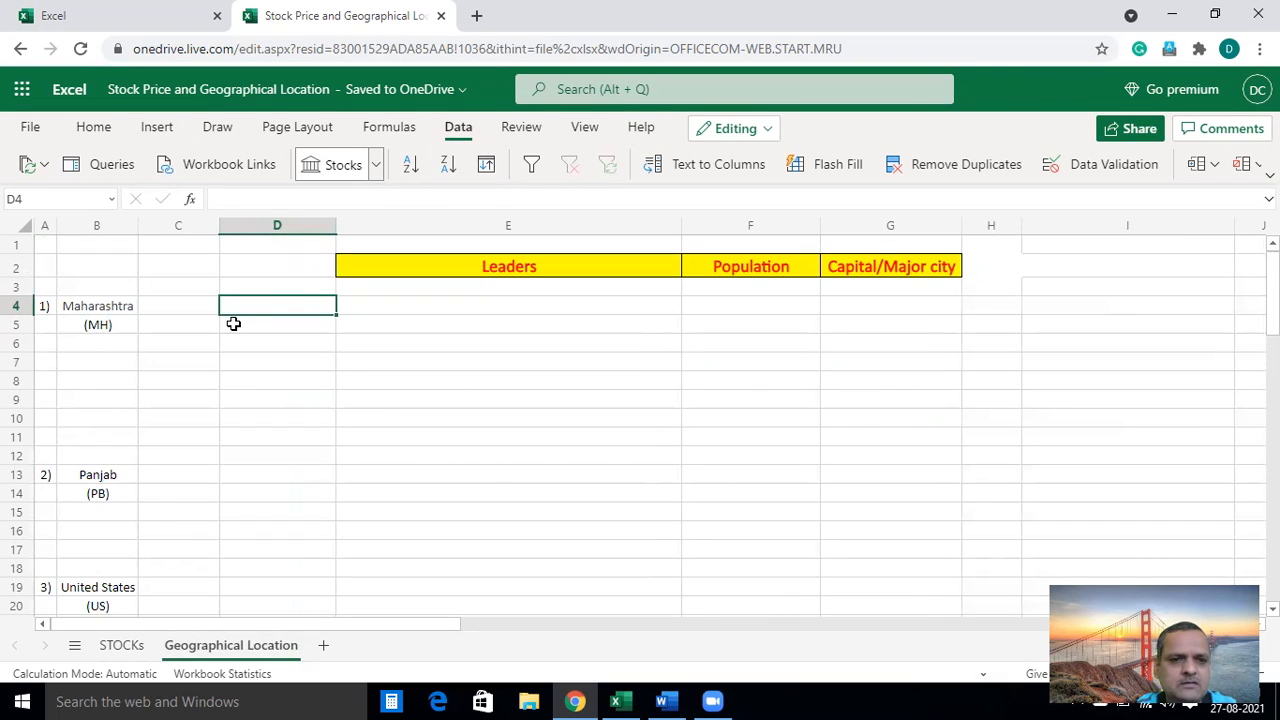
pyautogui.click(112, 320)
pyautogui.click(100, 303)
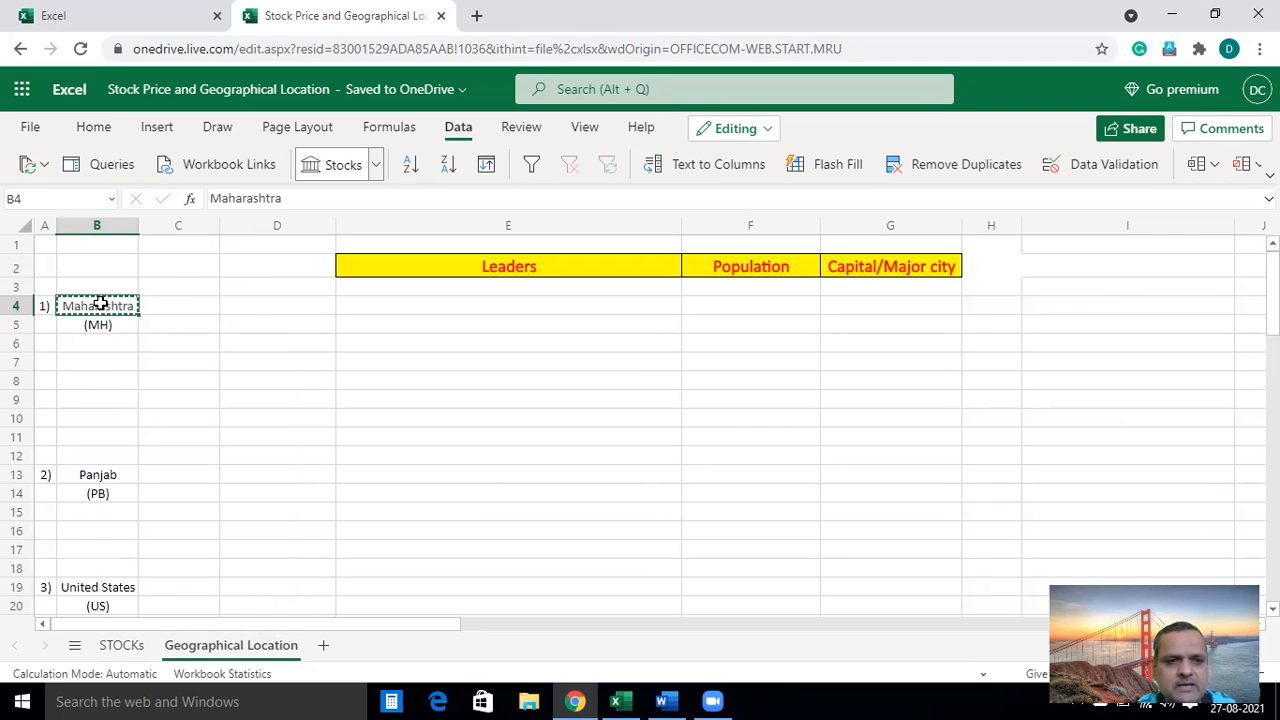
pyautogui.click(253, 305)
pyautogui.write('Maharashtra')
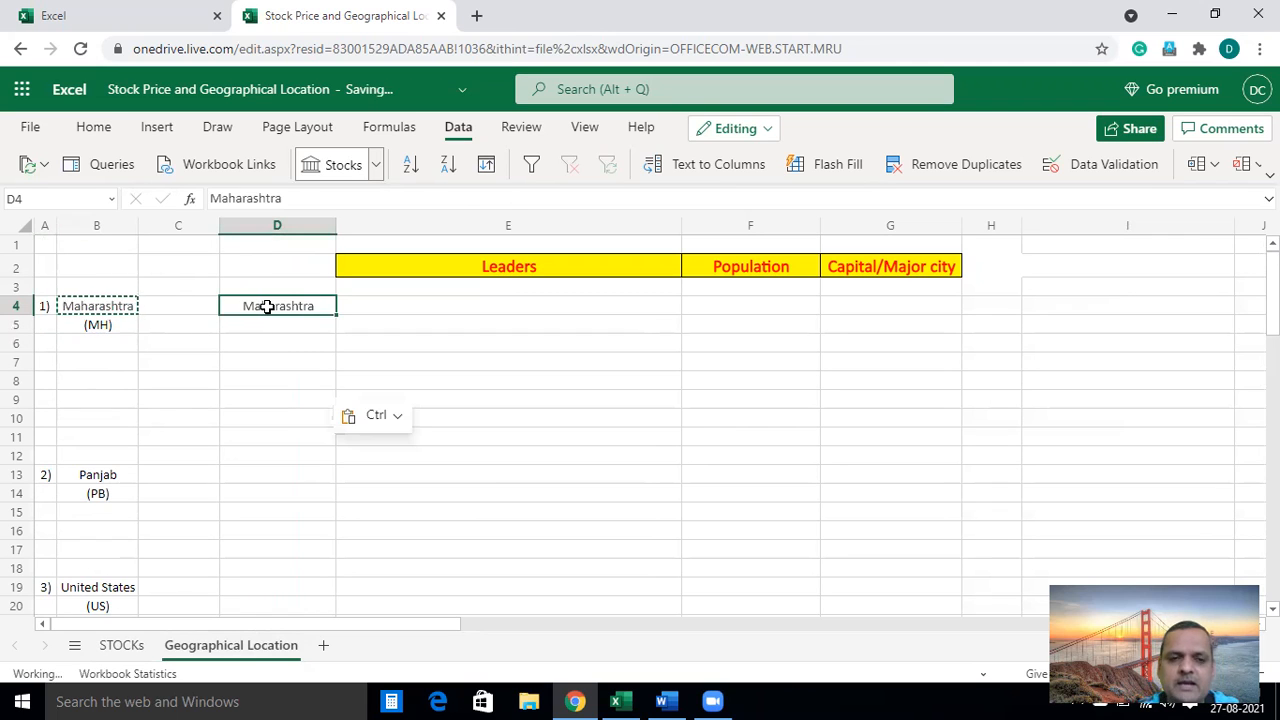
pyautogui.click(378, 165)
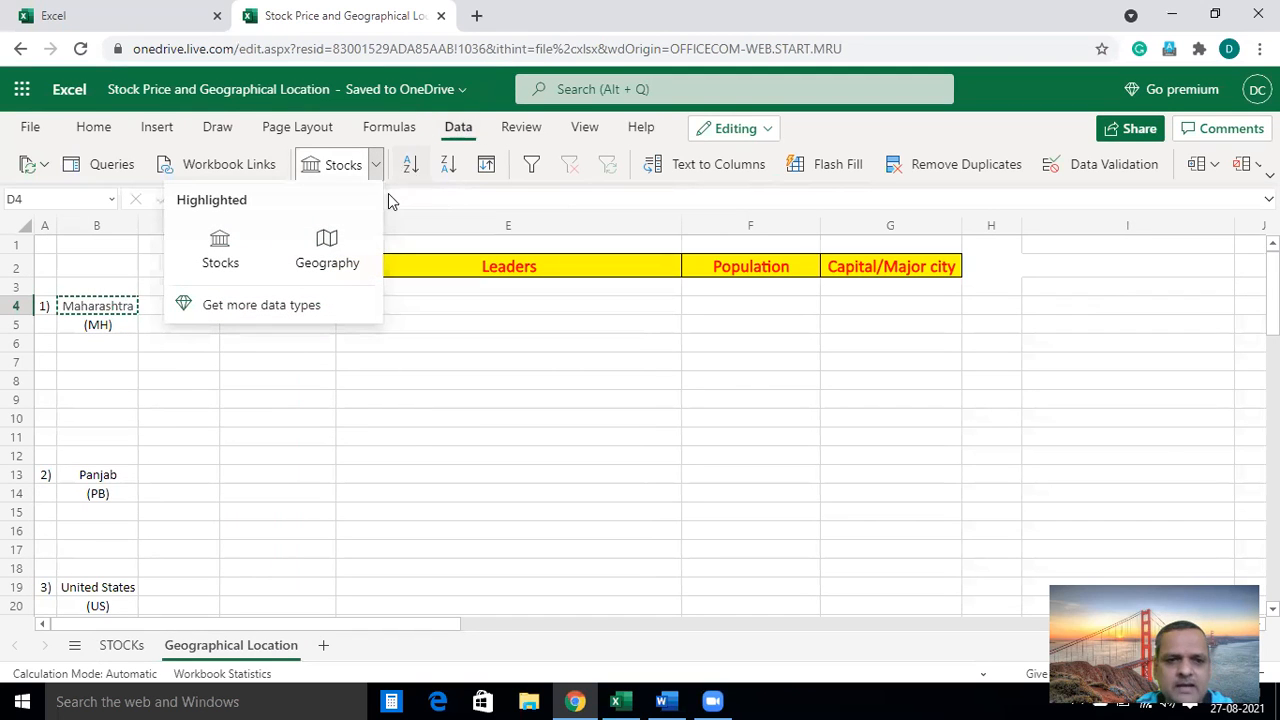
pyautogui.click(330, 248)
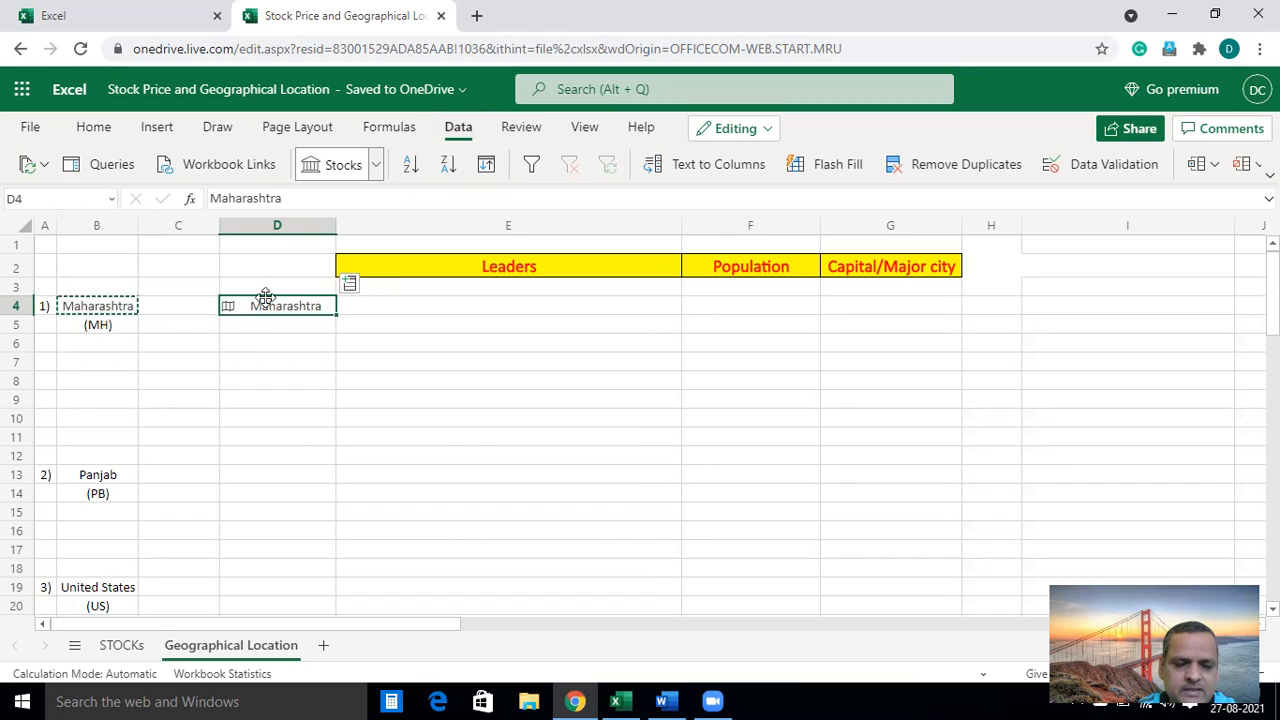
pyautogui.click(376, 172)
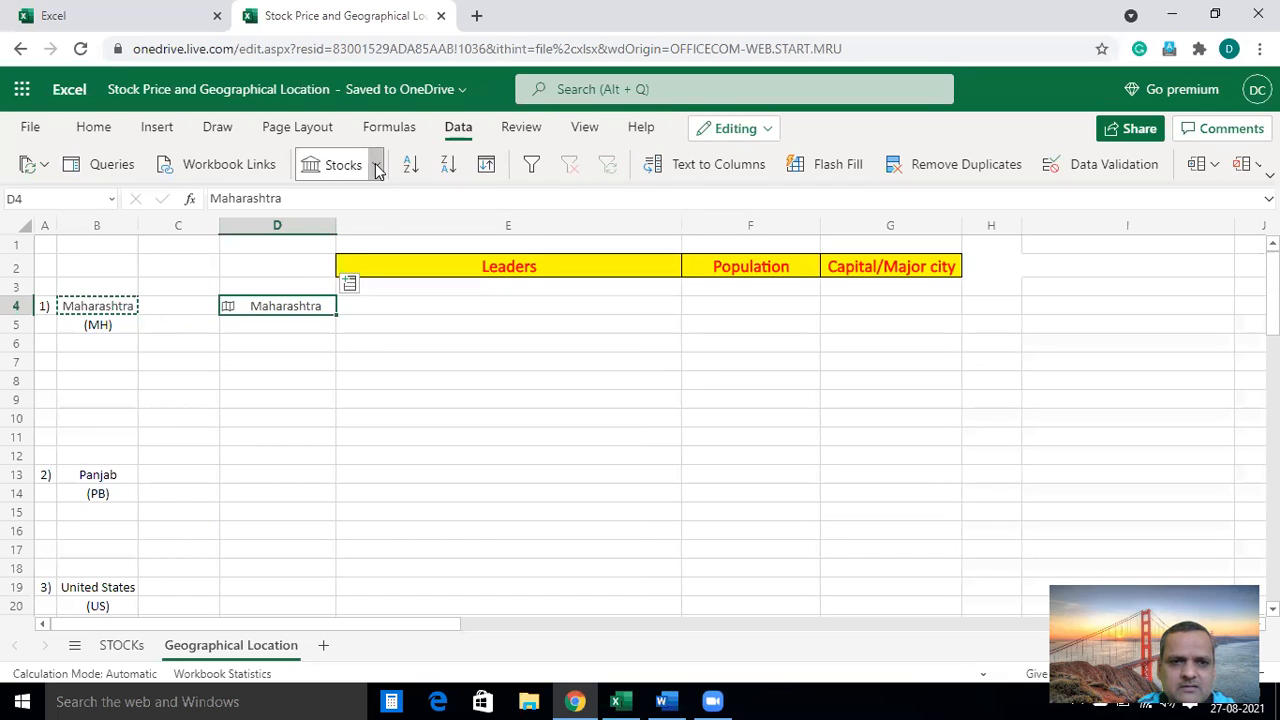
pyautogui.click(327, 265)
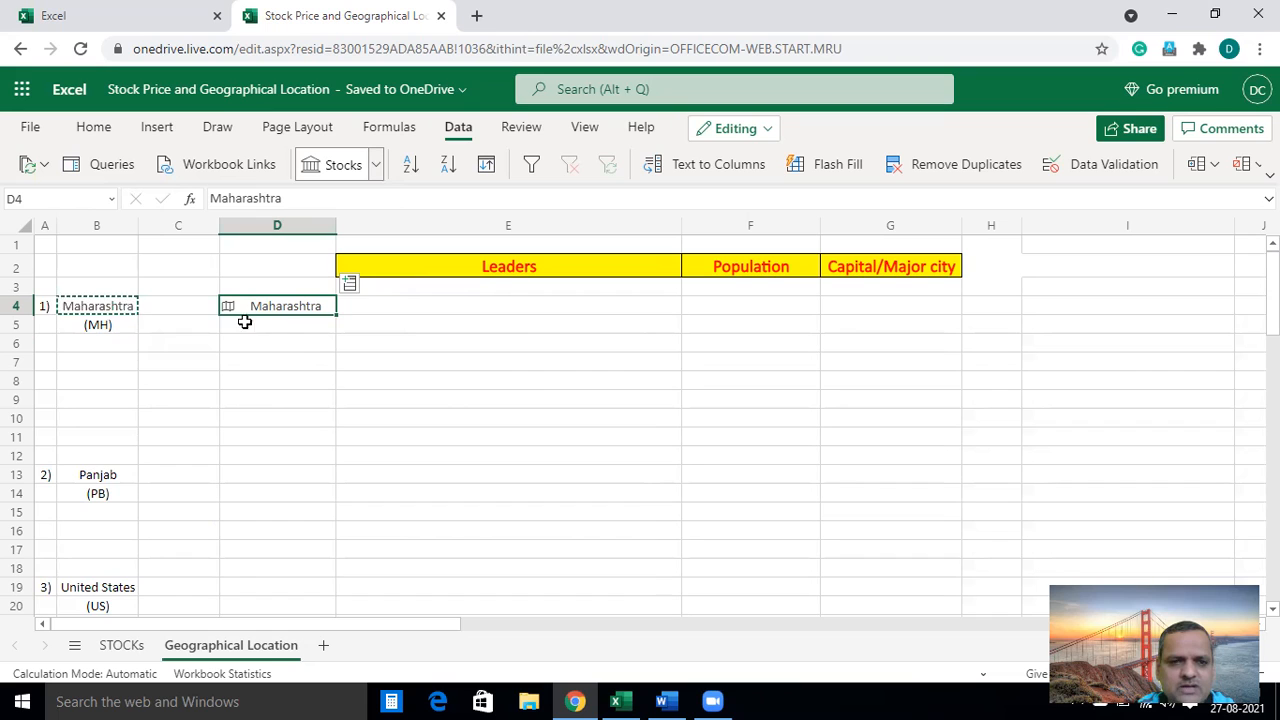
# Extract the Leader(s), Population and Capital/Major City fields of Maharashtra in D4 into columns E, F and G
pyautogui.click(350, 286)
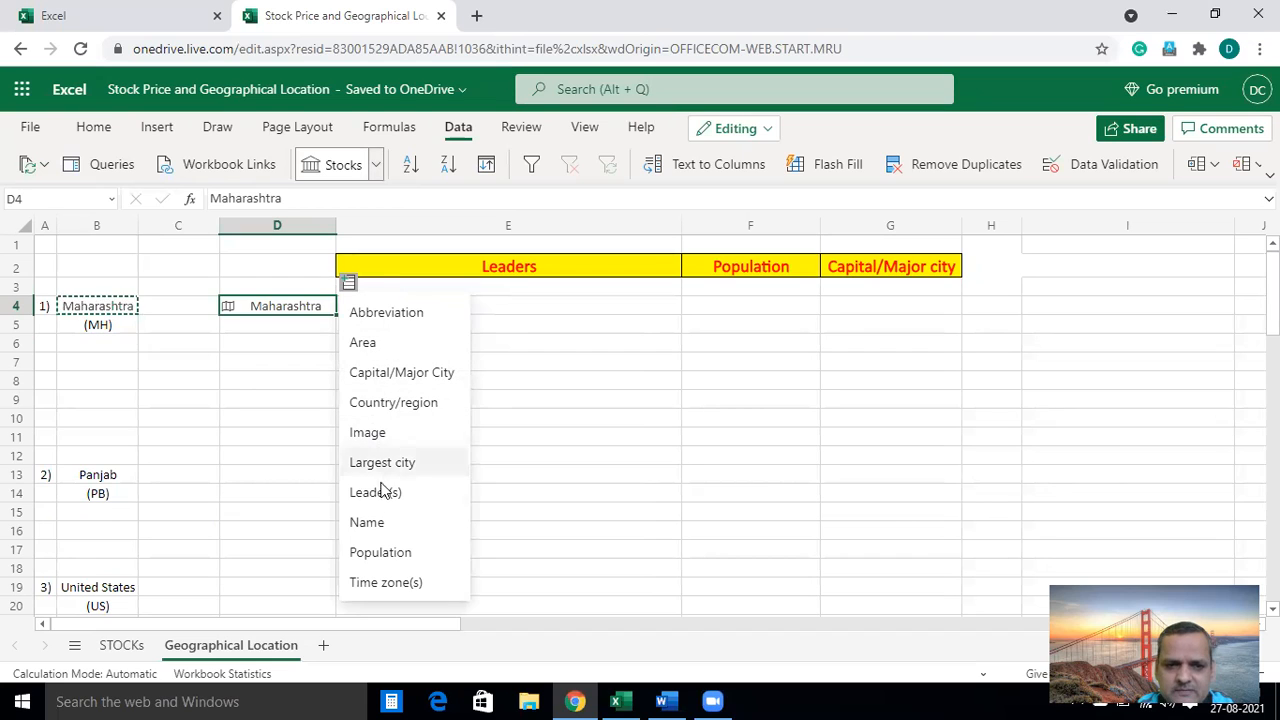
pyautogui.click(375, 492)
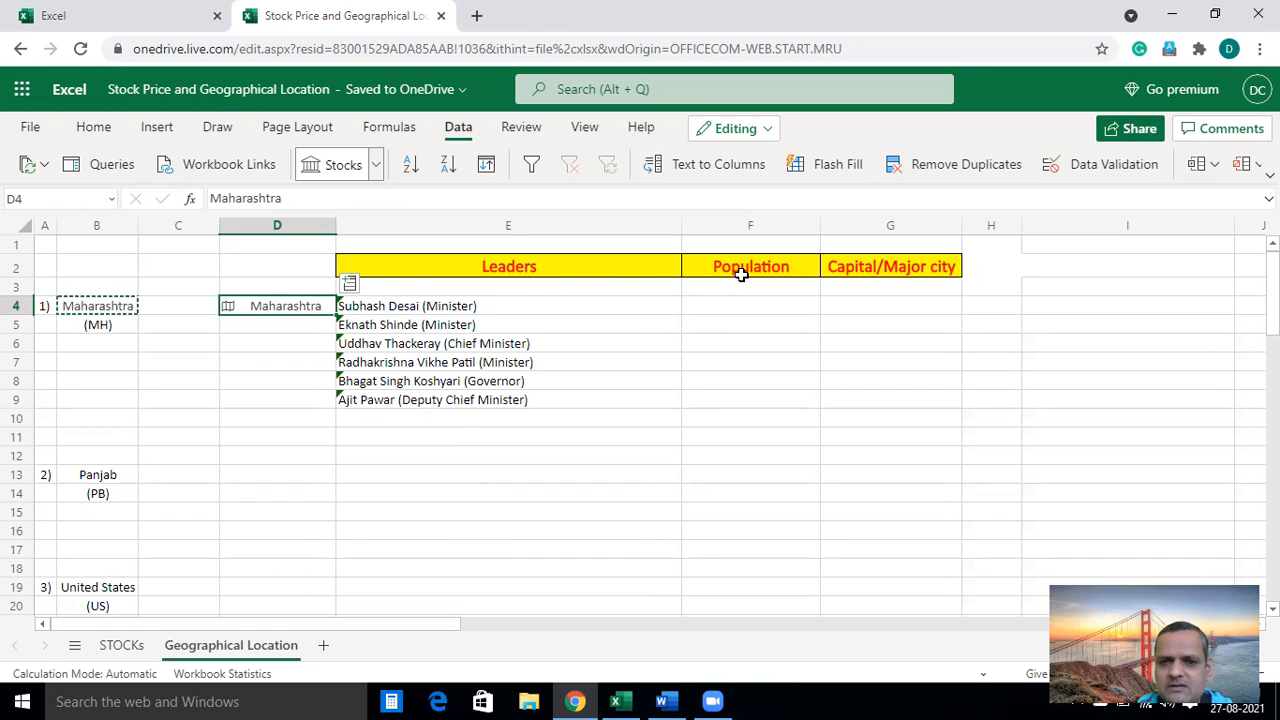
pyautogui.click(349, 284)
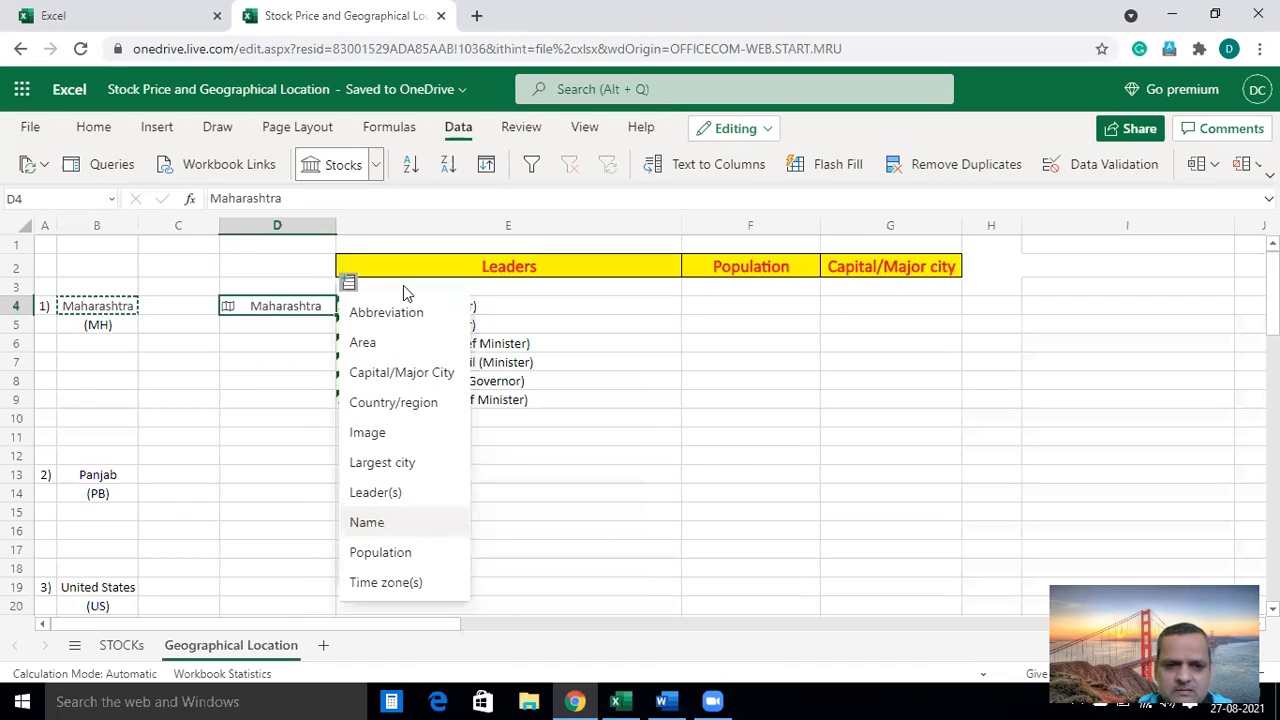
pyautogui.click(375, 553)
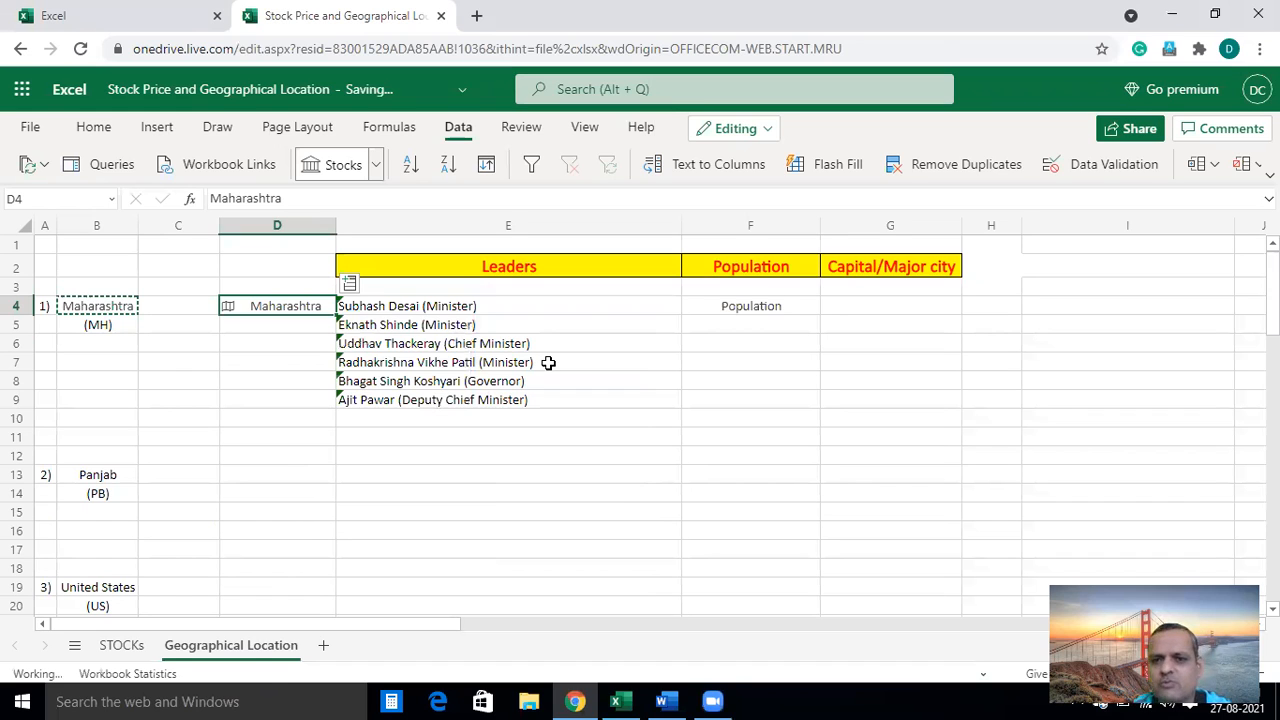
pyautogui.click(349, 284)
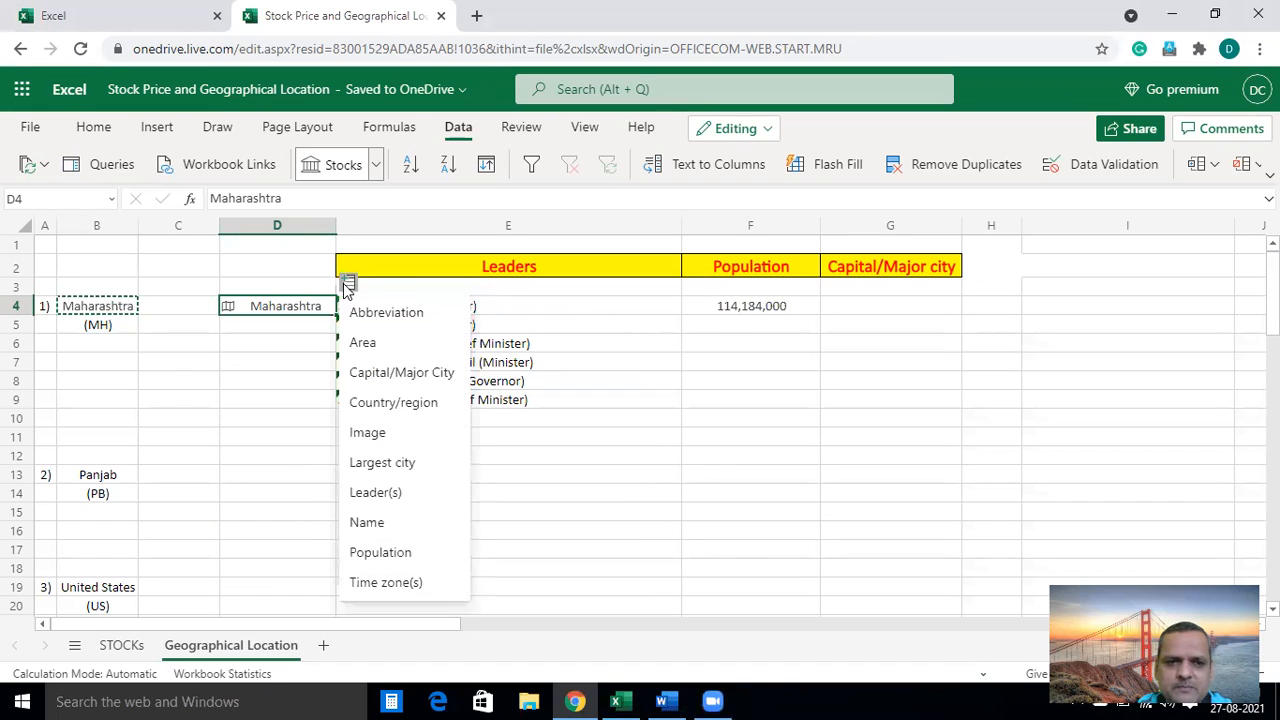
pyautogui.click(390, 375)
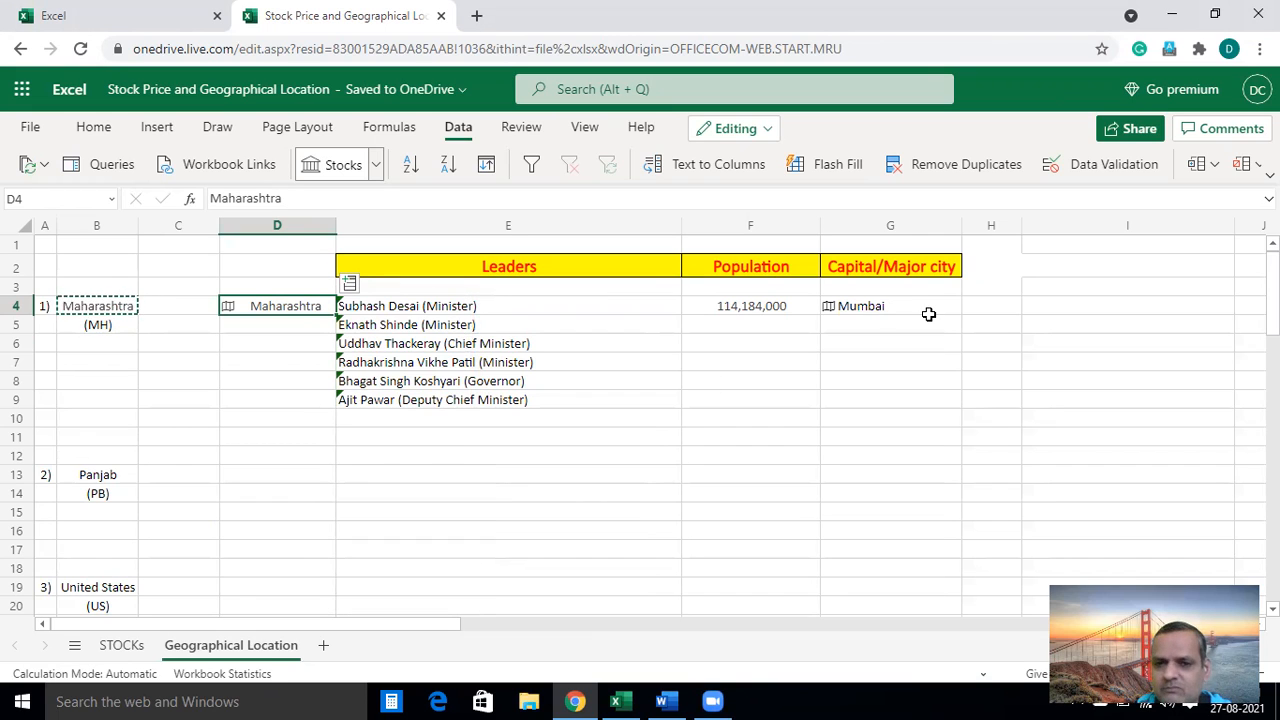
pyautogui.click(881, 376)
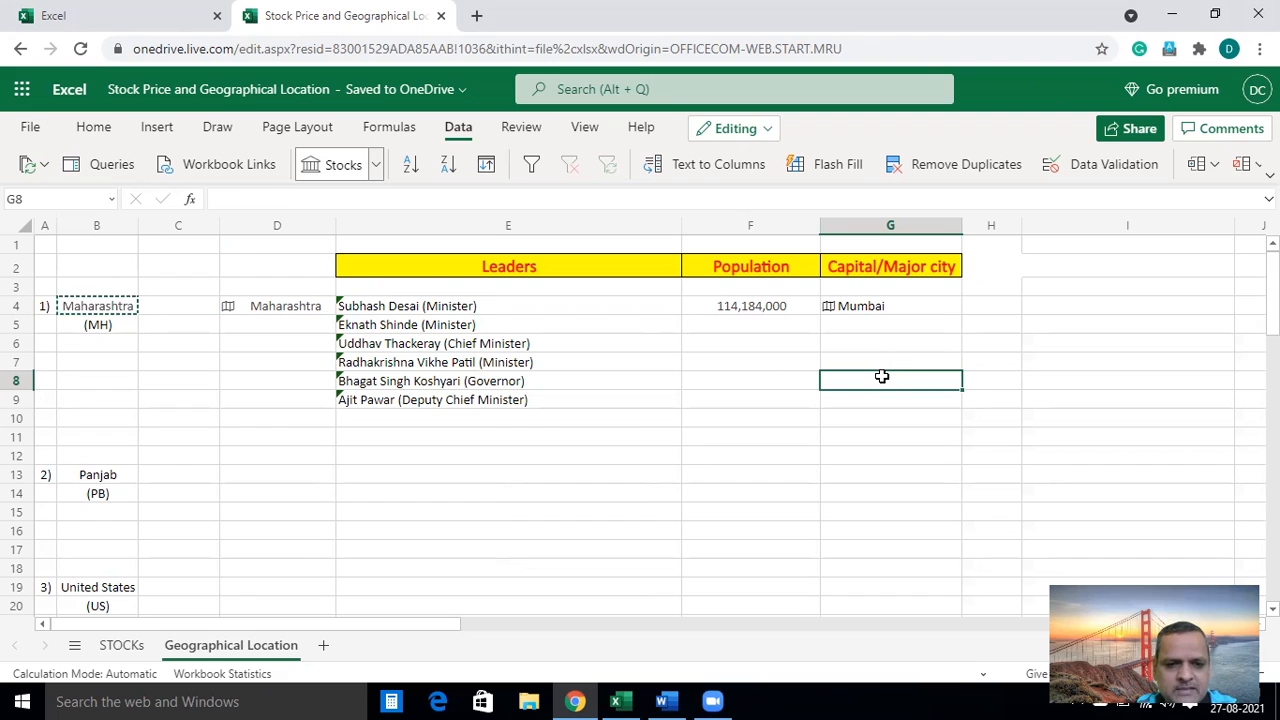
# Copy United States from B19 into D19 and convert it to the Geography data type
pyautogui.click(267, 430)
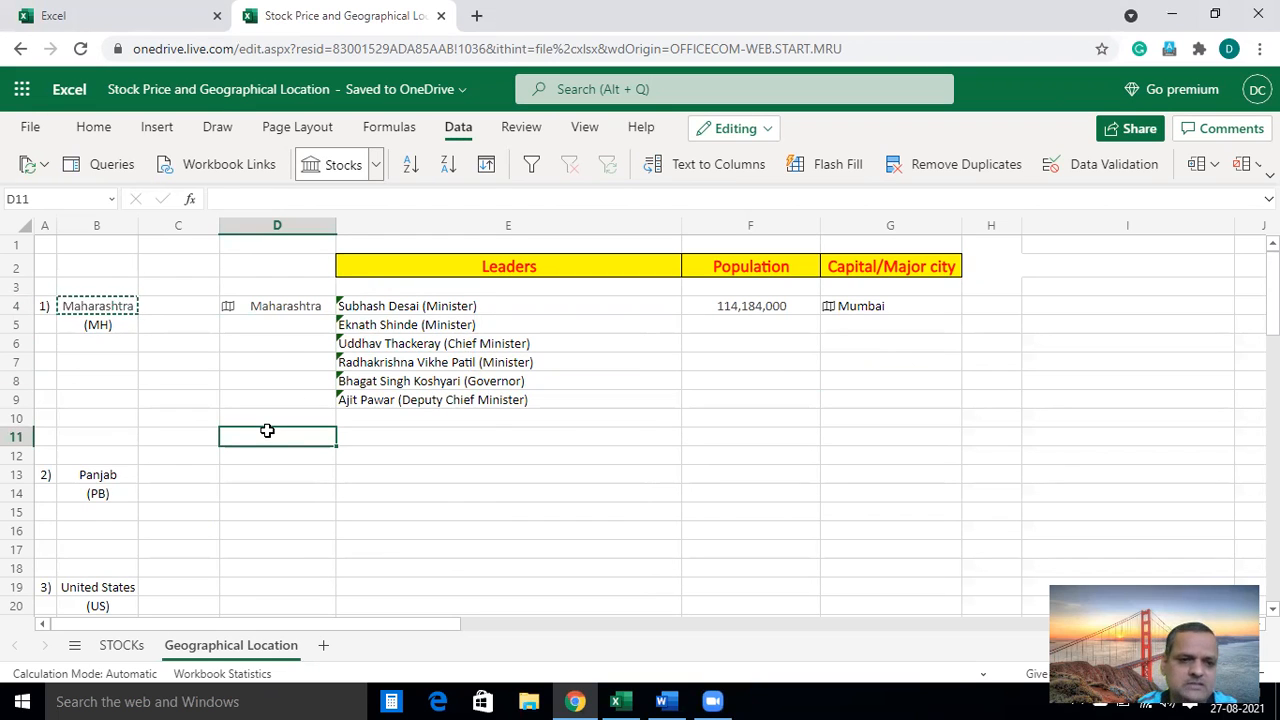
pyautogui.click(95, 548)
pyautogui.press('Down')
pyautogui.press('Down')
pyautogui.press('Down')
pyautogui.press('Up')
pyautogui.hotkey('ctrl', 'c')
pyautogui.click(276, 603)
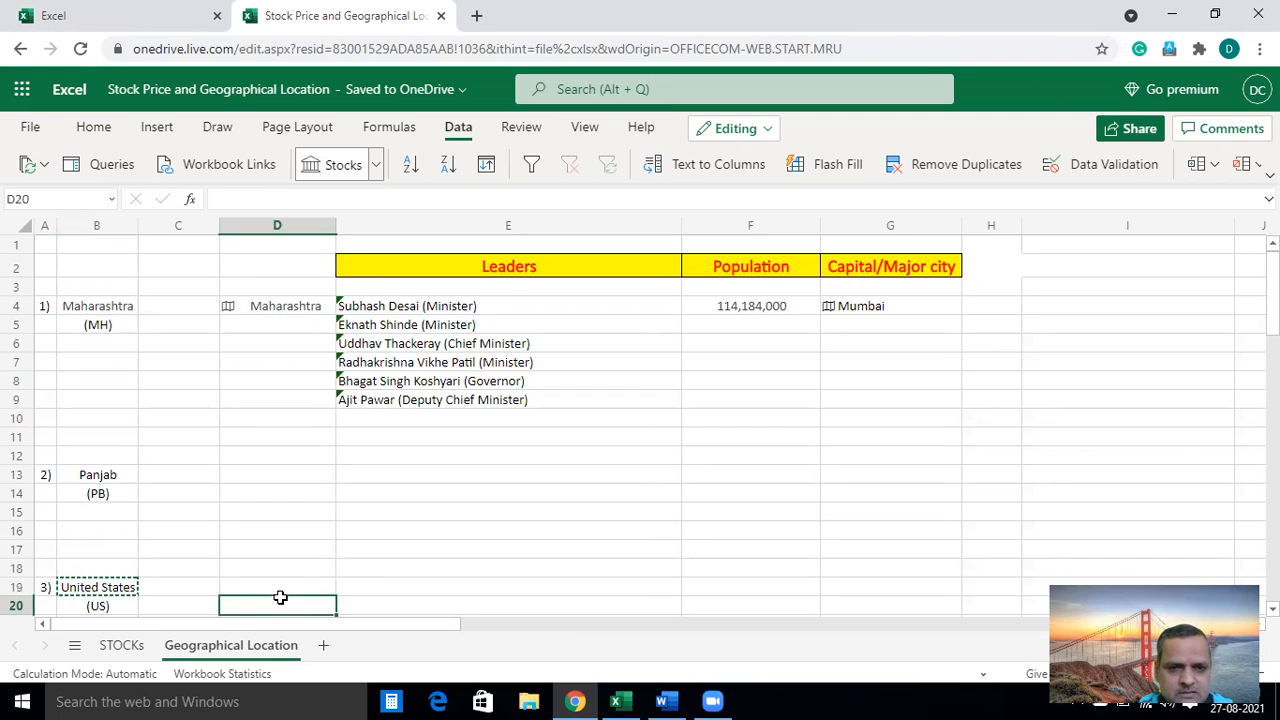
pyautogui.click(286, 586)
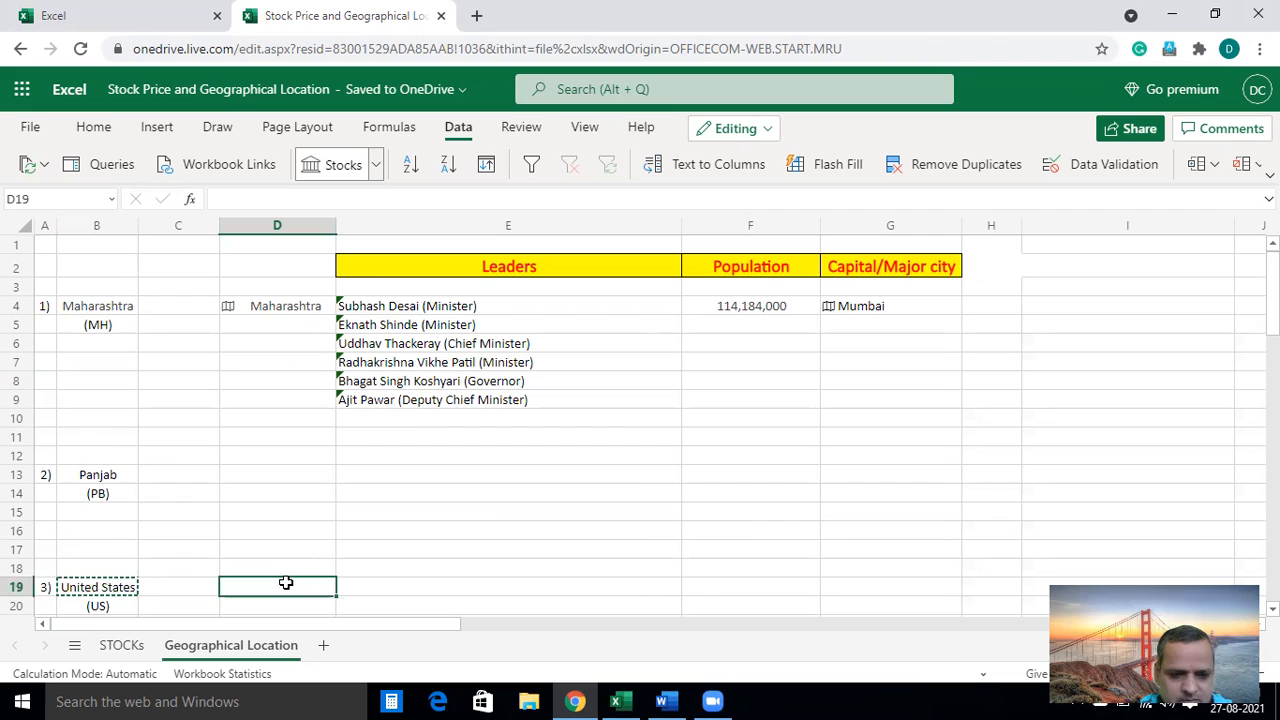
pyautogui.hotkey('ctrl', 'v')
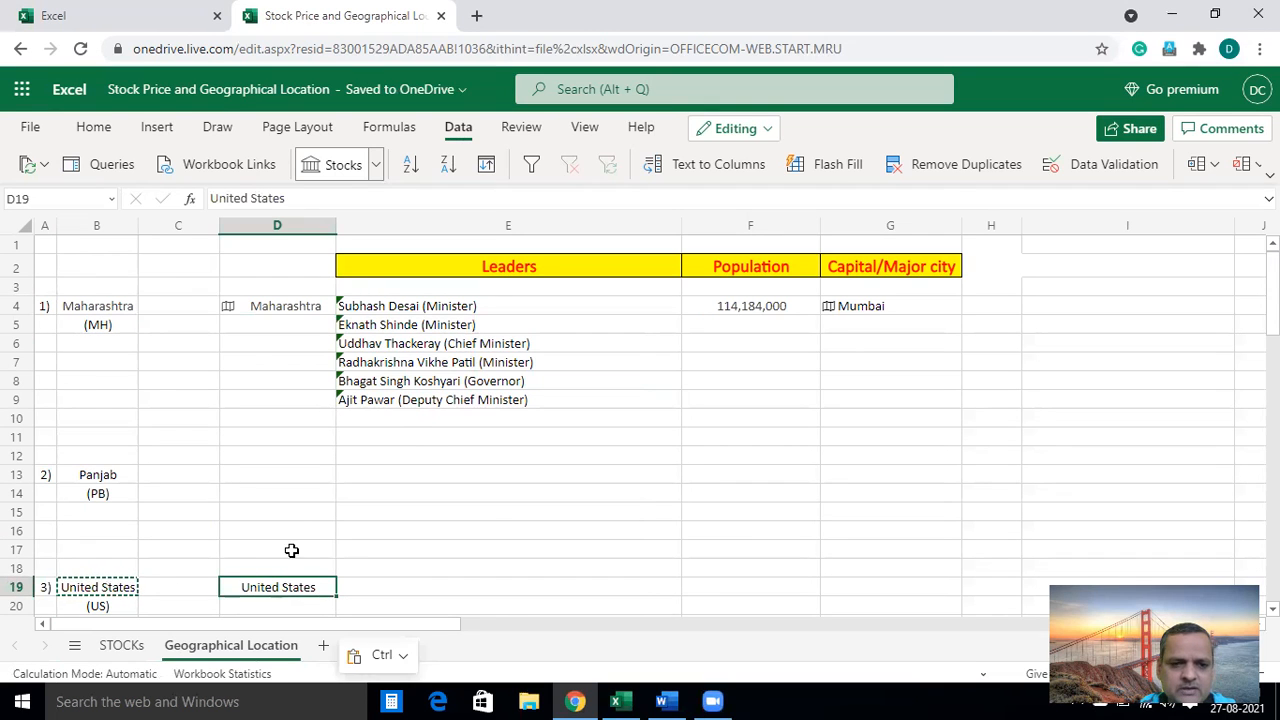
pyautogui.click(375, 166)
pyautogui.click(322, 248)
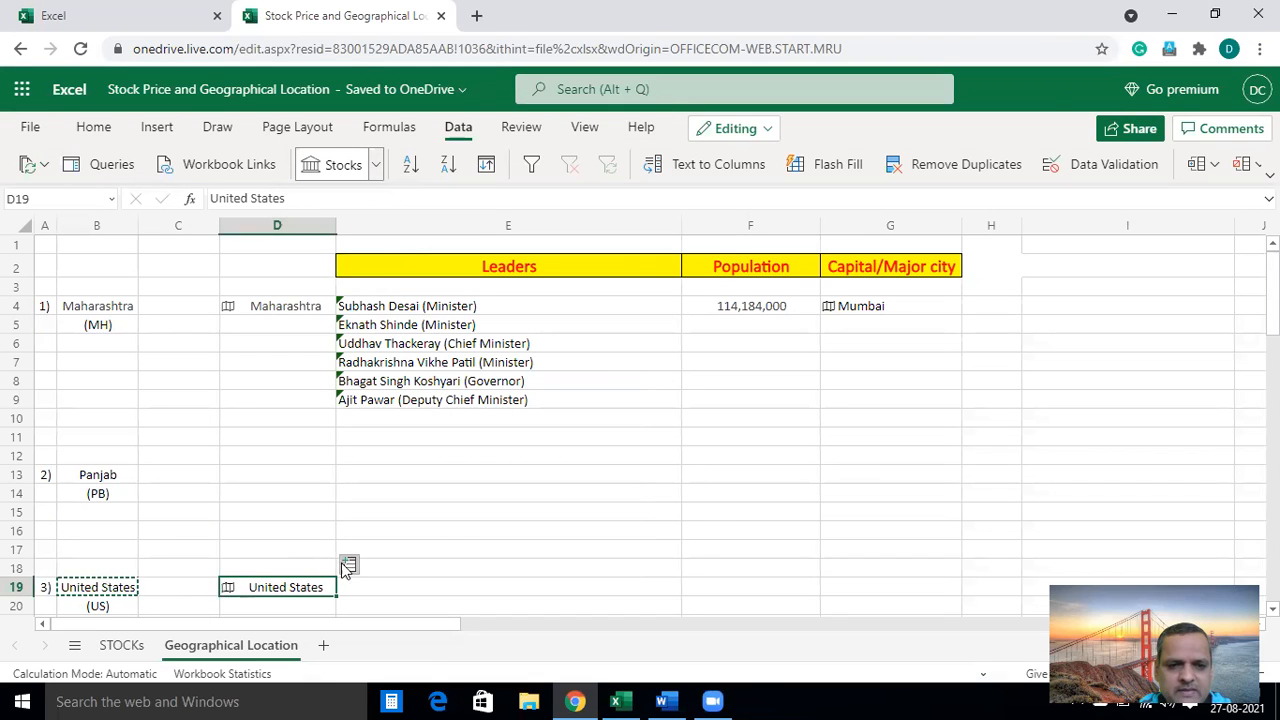
# Extract the Leader(s) field of United States in D19 into column E
pyautogui.click(349, 566)
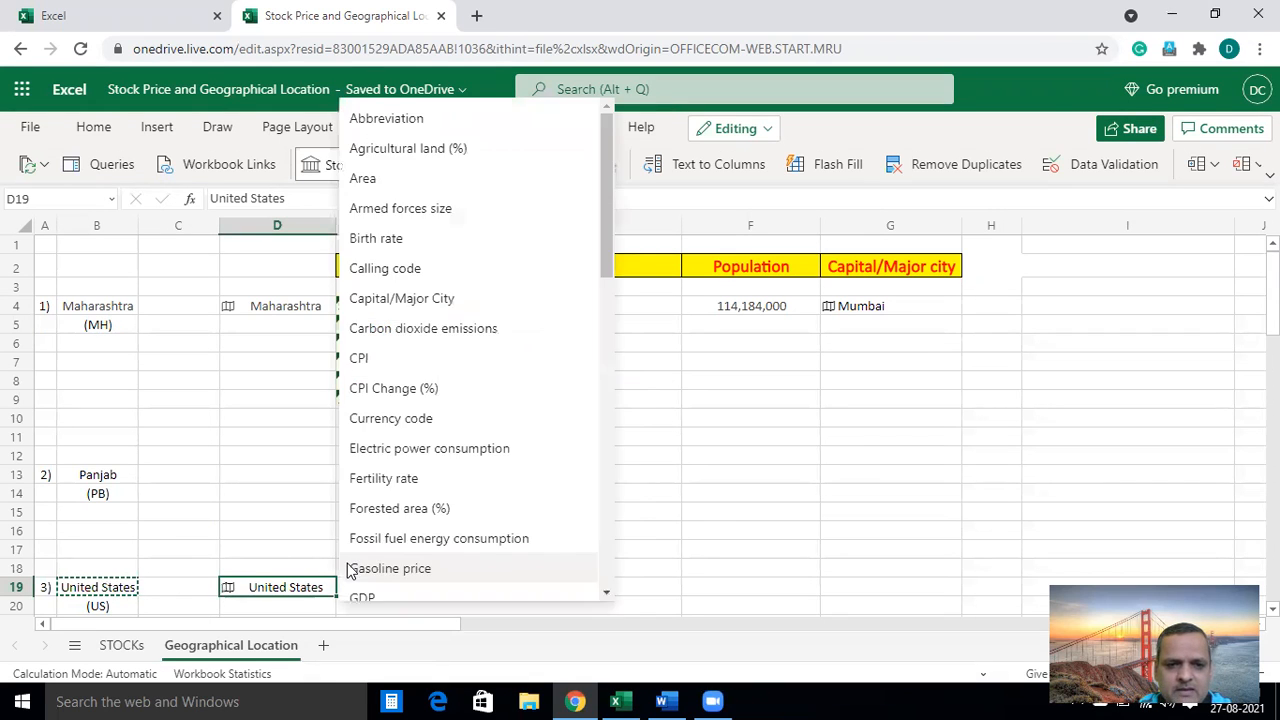
pyautogui.moveTo(607, 217); pyautogui.dragTo(614, 476)
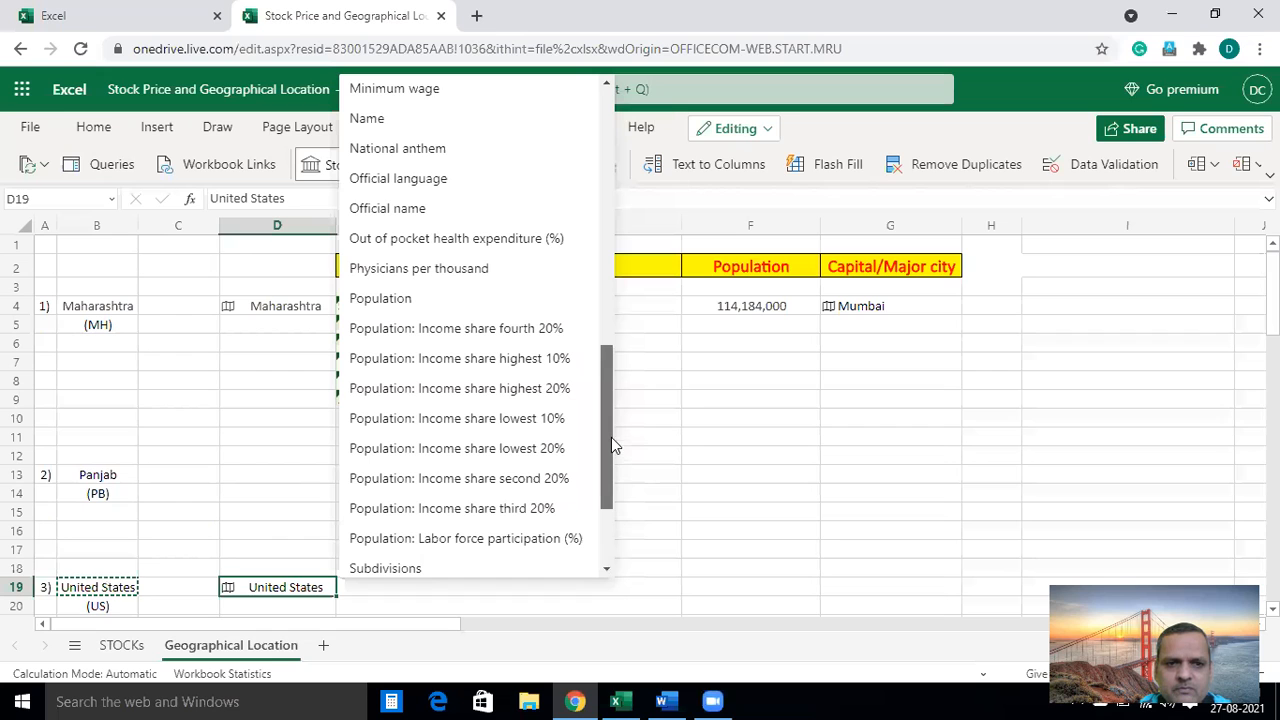
pyautogui.moveTo(614, 421); pyautogui.dragTo(435, 337)
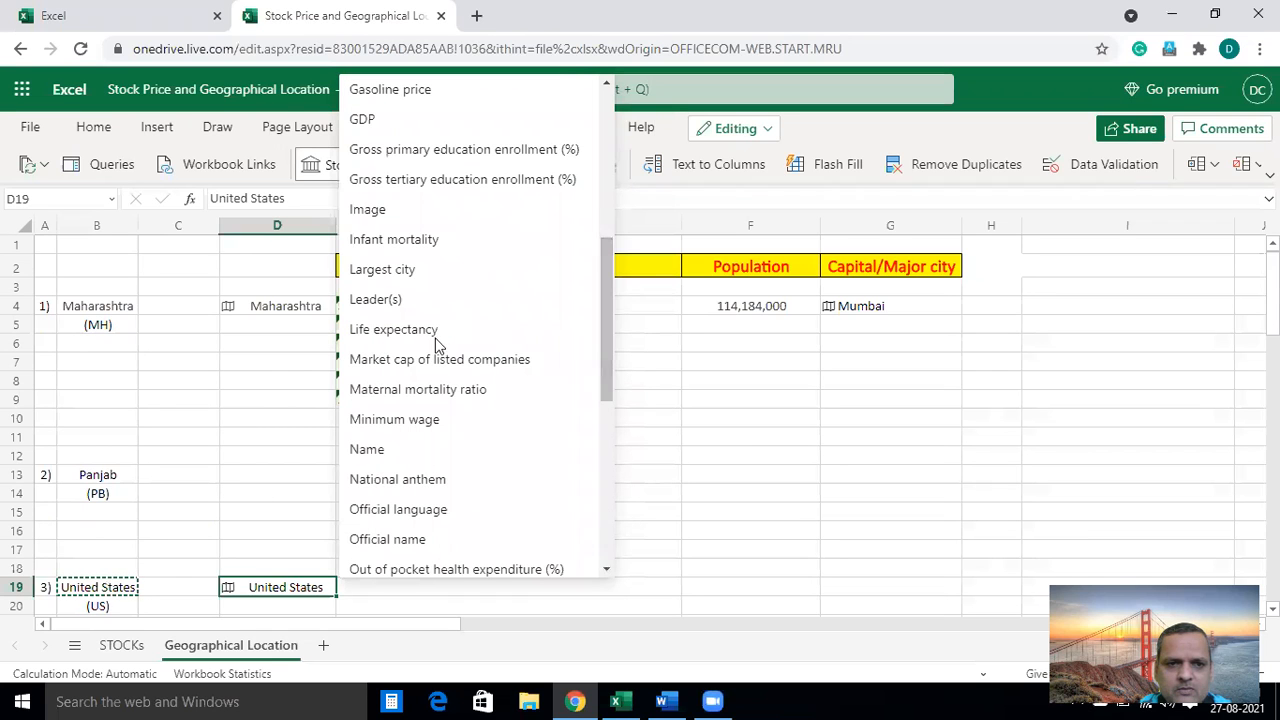
pyautogui.click(397, 300)
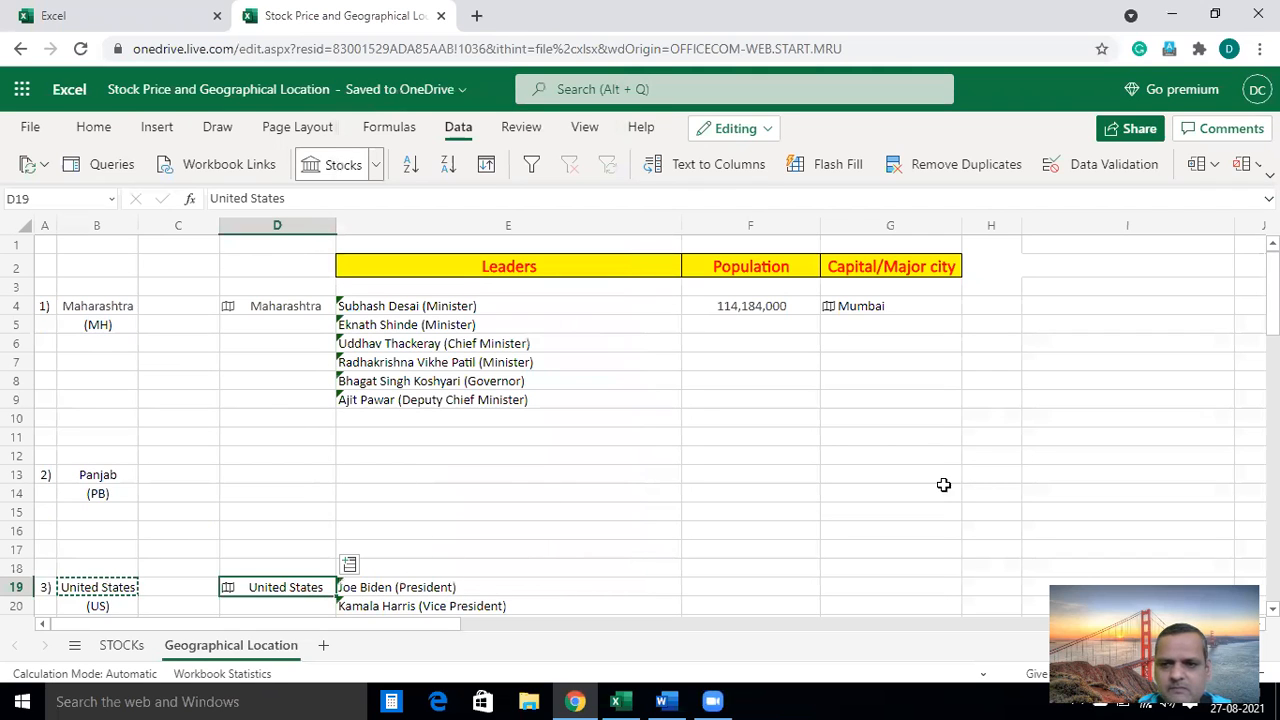
pyautogui.scroll(-3, 943, 483)
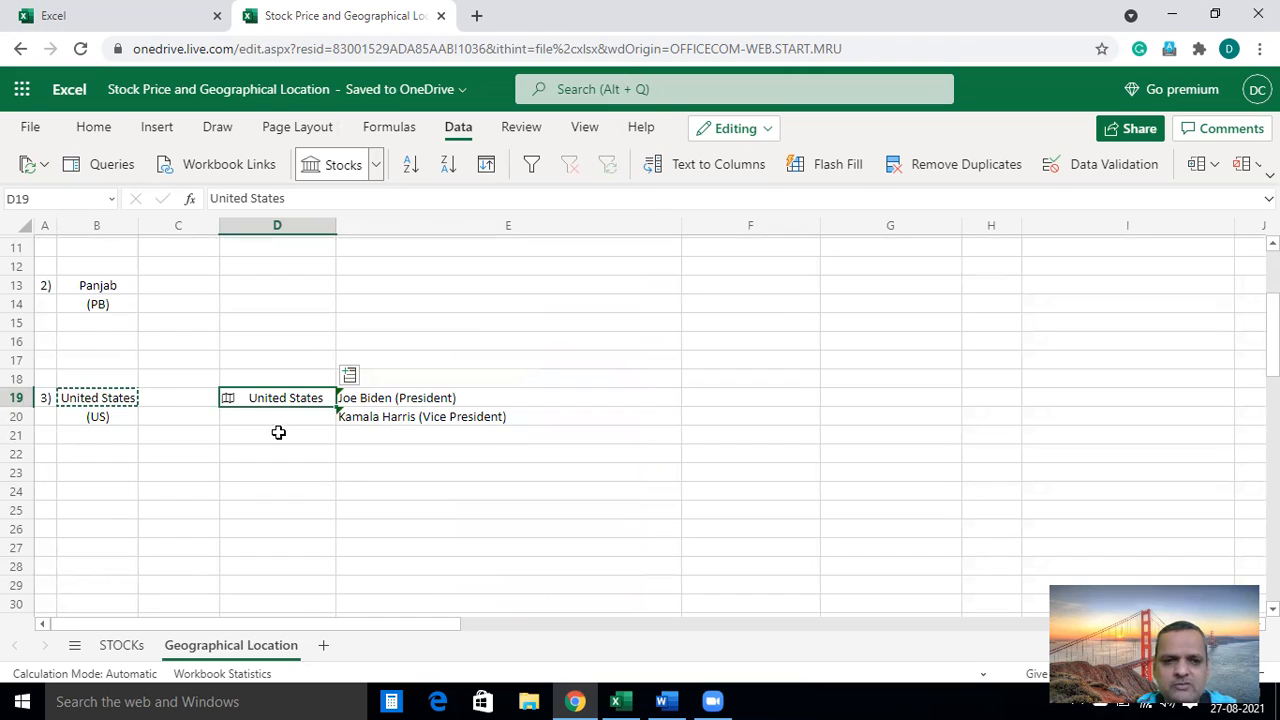
# Extract the Capital/Major City field of United States in D19 into column F
pyautogui.click(244, 436)
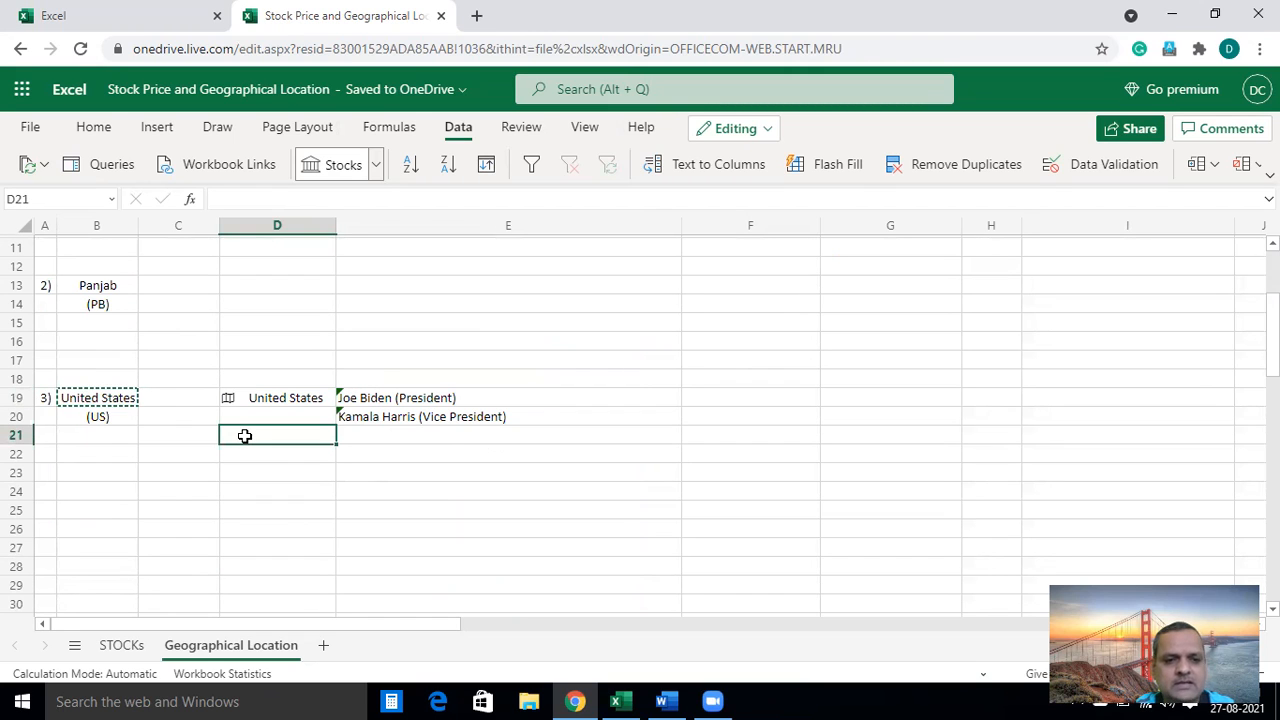
pyautogui.click(272, 390)
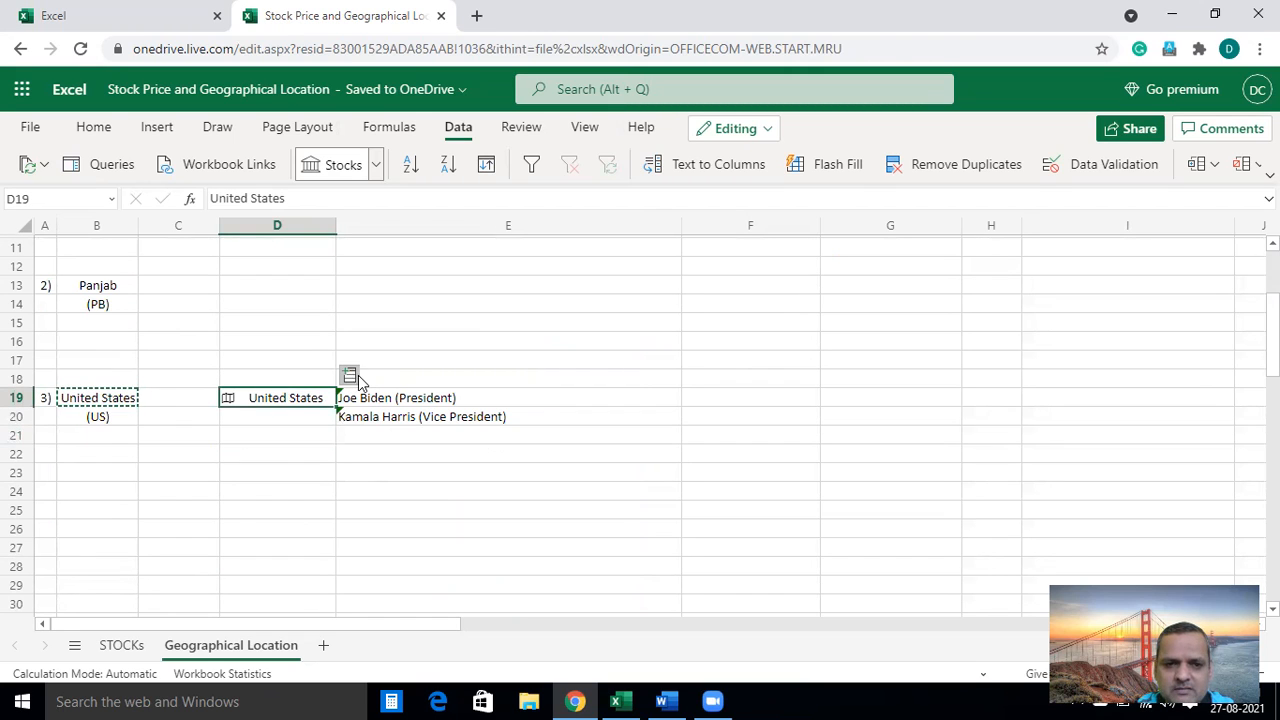
pyautogui.click(349, 378)
pyautogui.moveTo(606, 323); pyautogui.dragTo(606, 158)
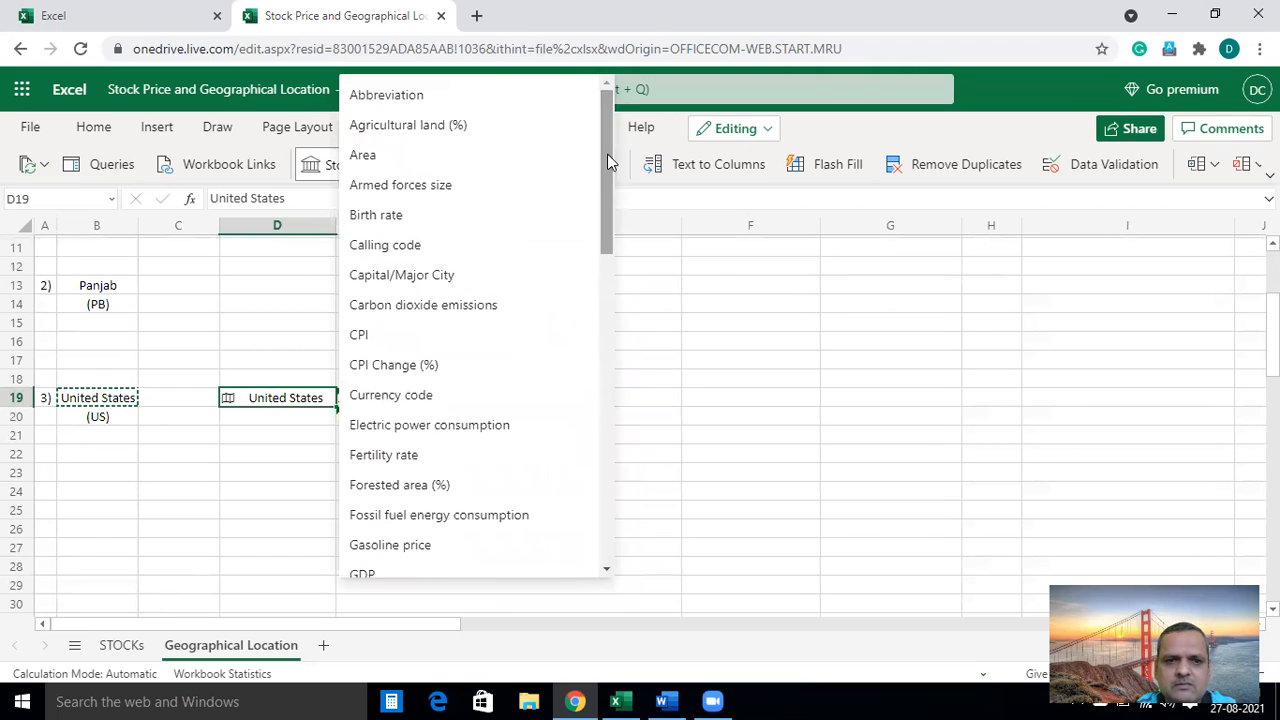
pyautogui.click(453, 289)
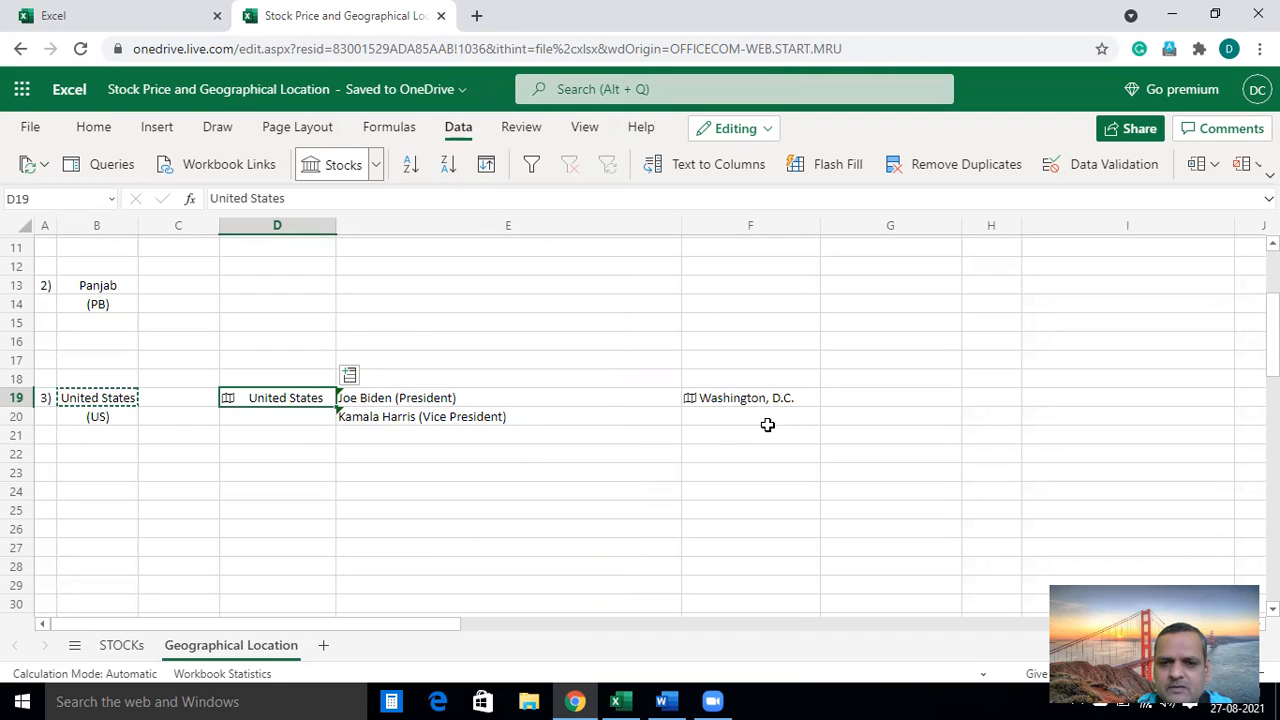
pyautogui.click(710, 433)
pyautogui.click(824, 359)
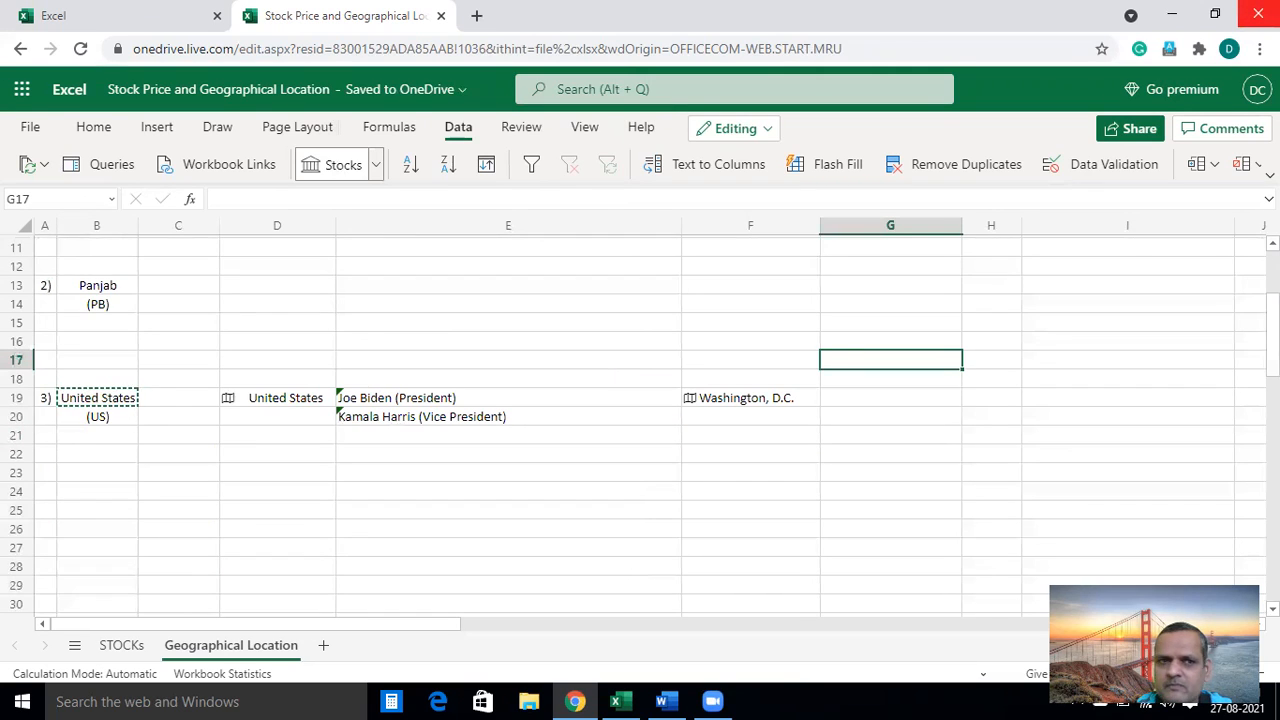
# Close the browser, switch to the Day-3-Math-Formulas workbook in desktop Excel and show the Missing Number OR Text sheet
pyautogui.click(1252, 15)
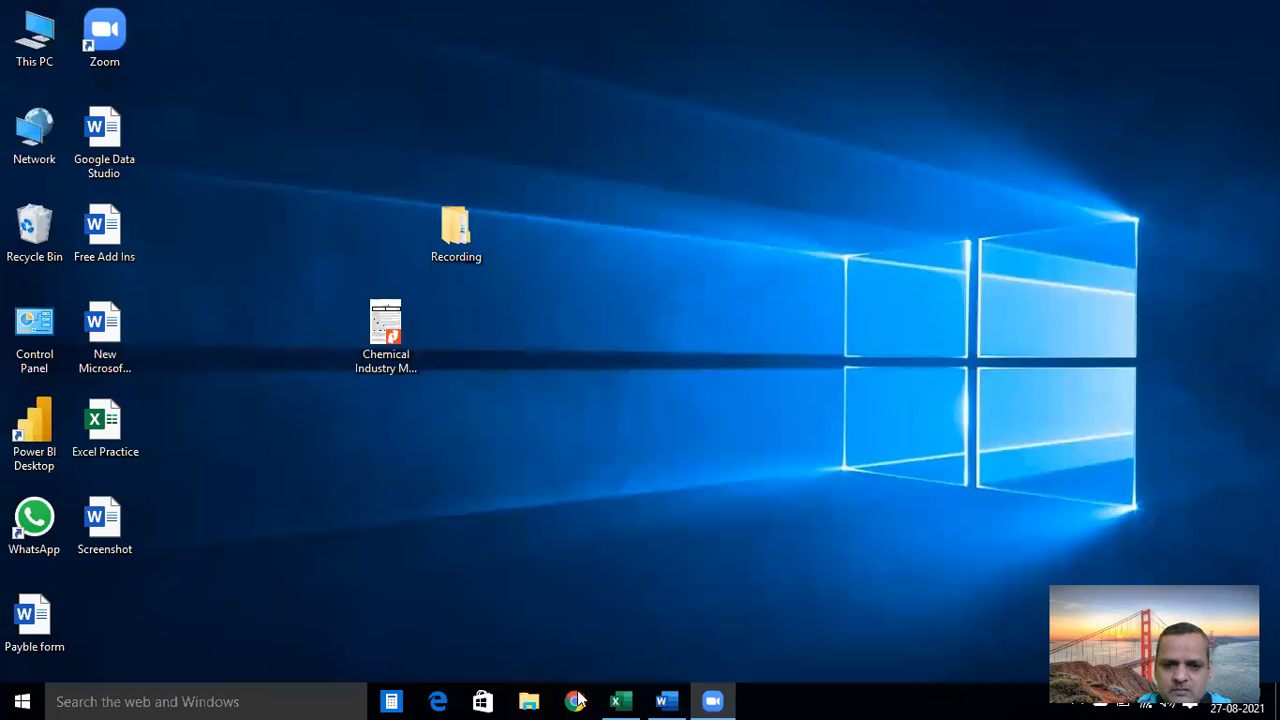
pyautogui.moveTo(620, 700)
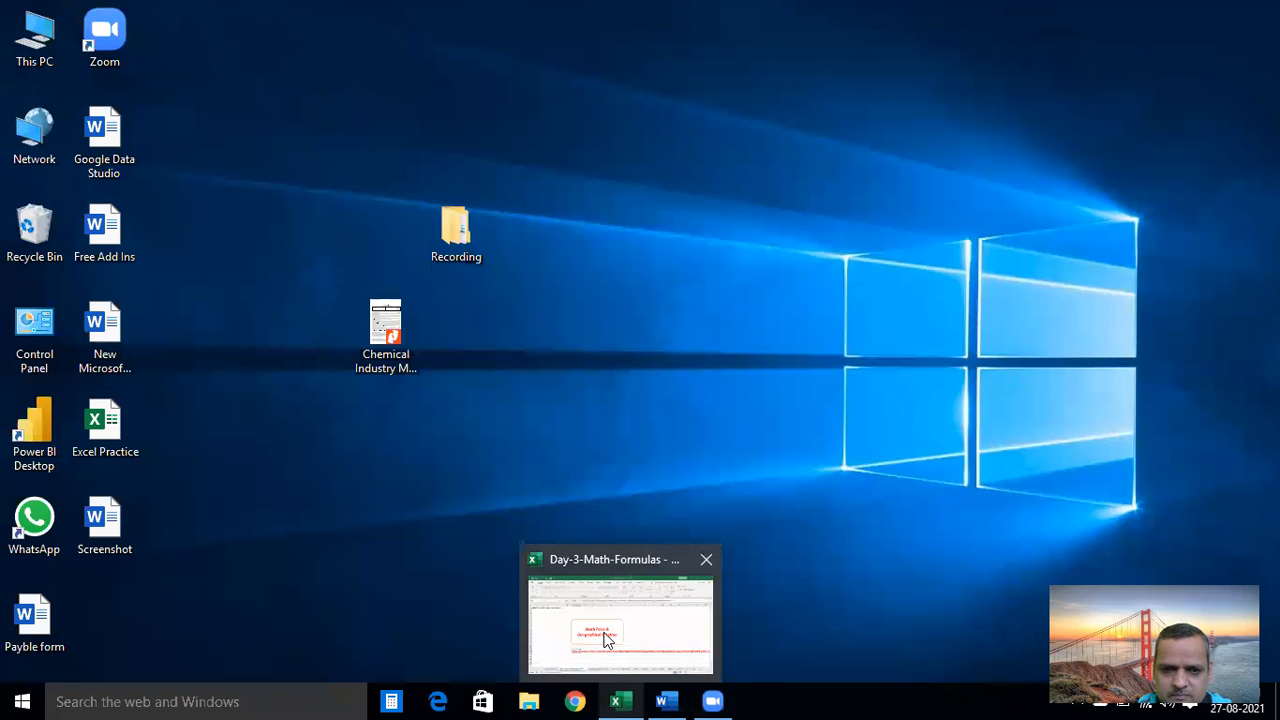
pyautogui.click(605, 640)
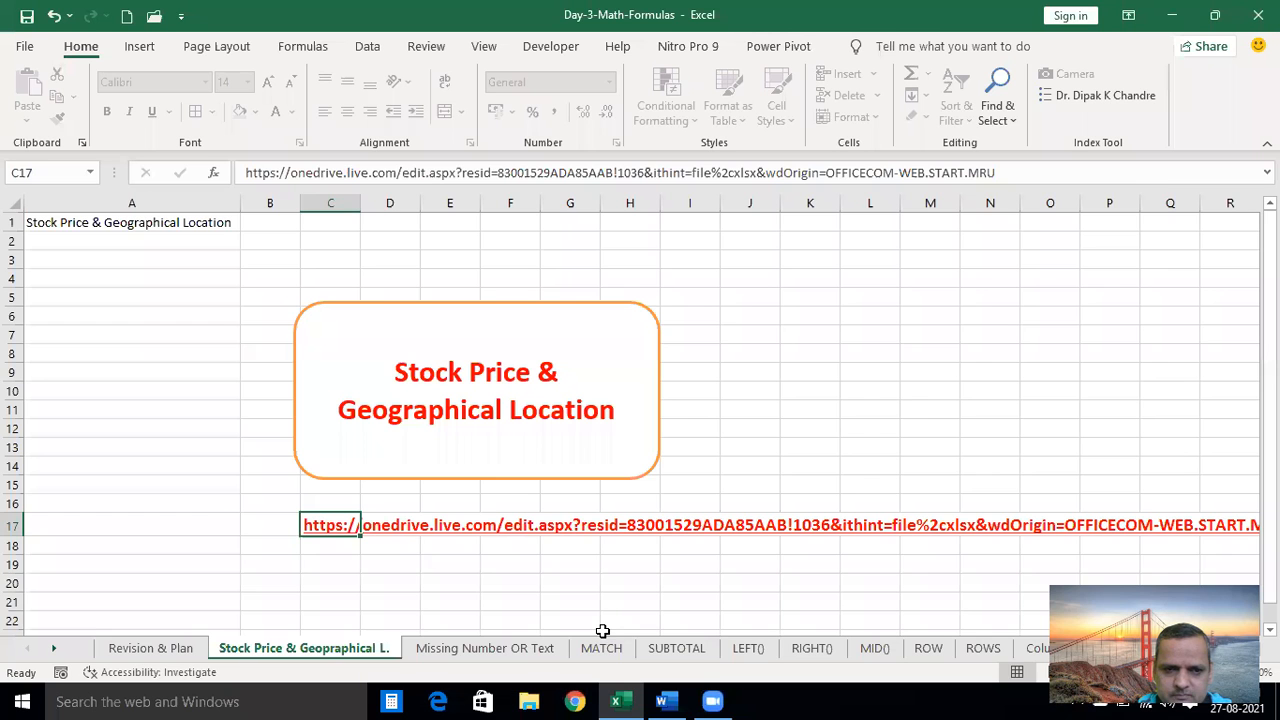
pyautogui.click(447, 650)
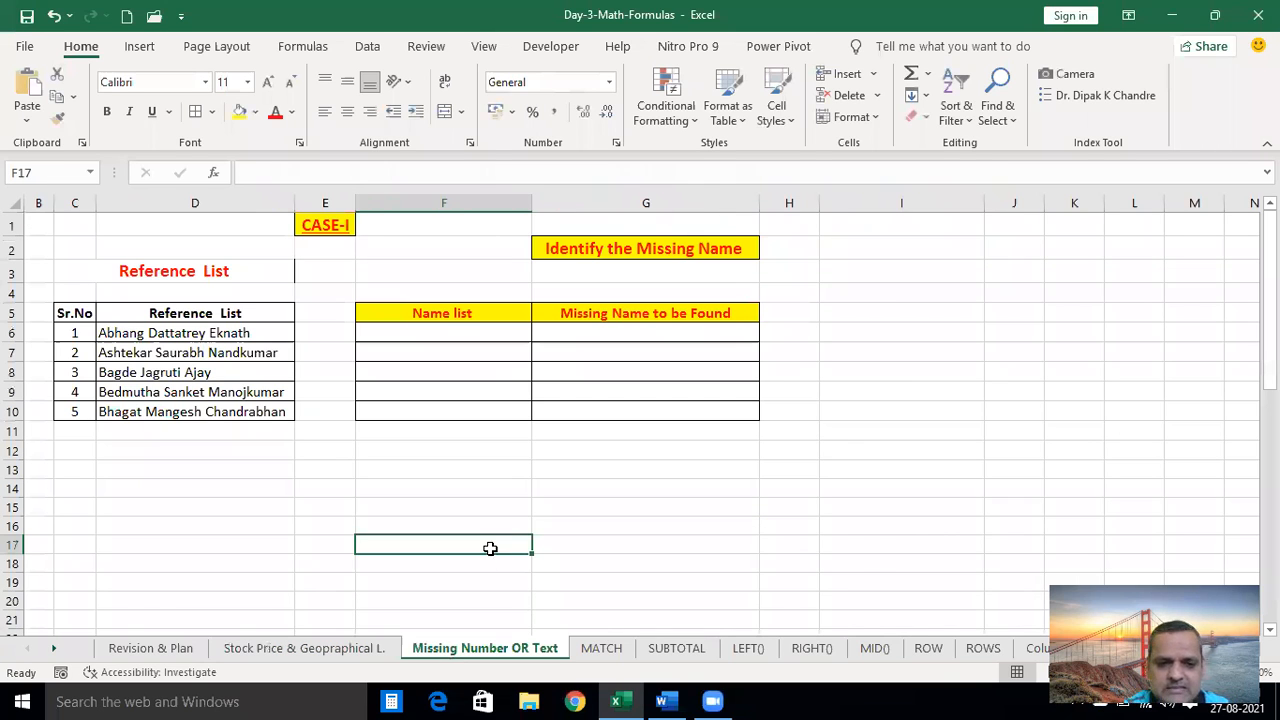
# Examine the Reference List in D6:D10 and compare it with the Name to be verified entries in A6:A10
pyautogui.click(177, 333)
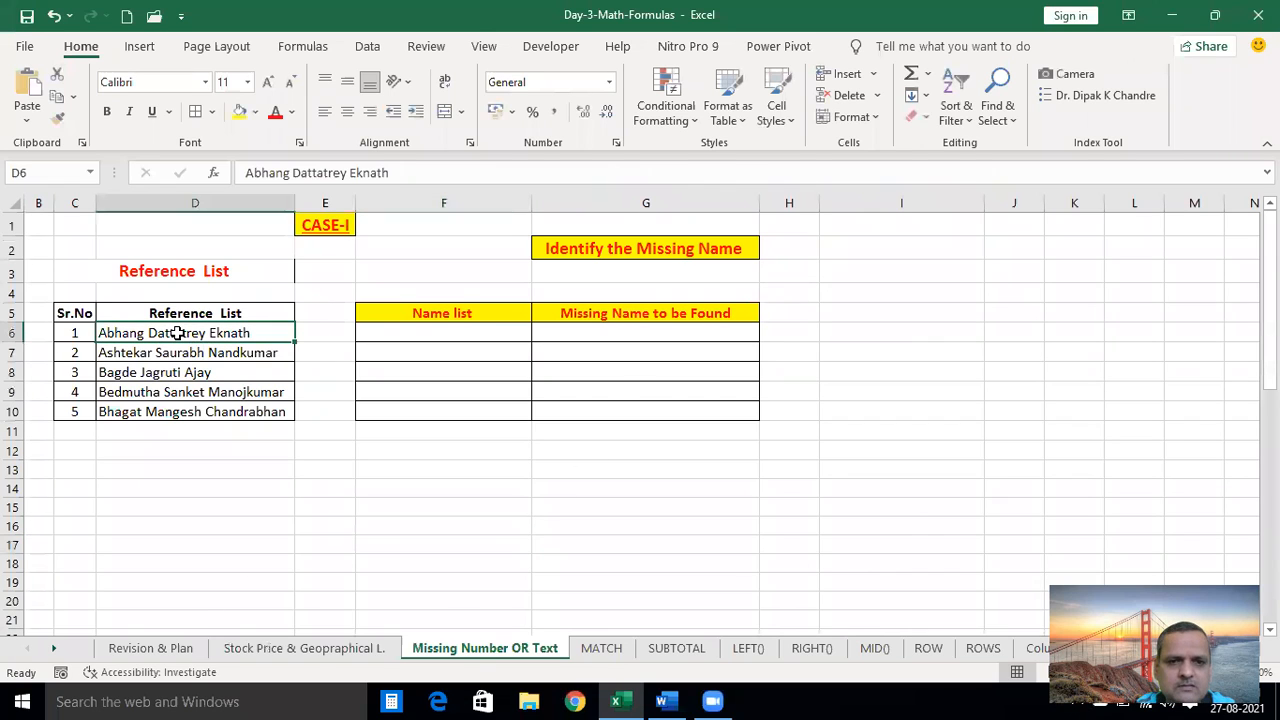
pyautogui.click(462, 329)
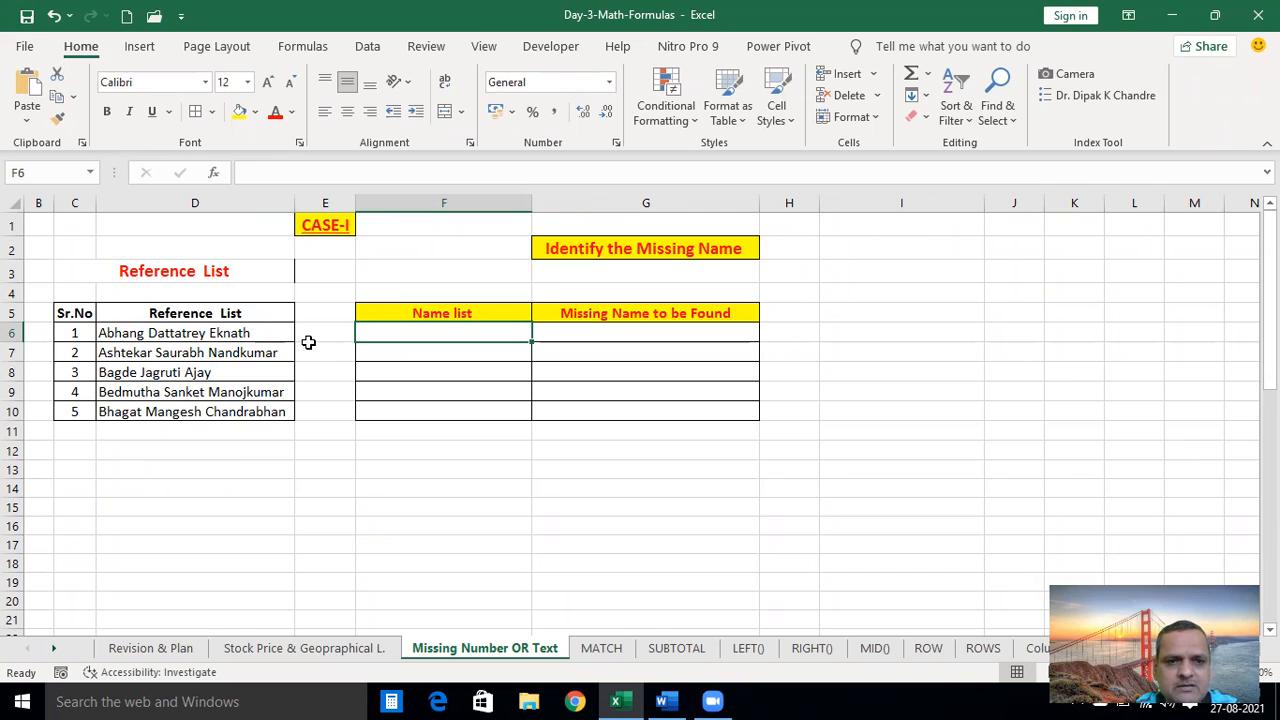
pyautogui.click(256, 467)
pyautogui.press('Left')
pyautogui.press('Left')
pyautogui.press('Left')
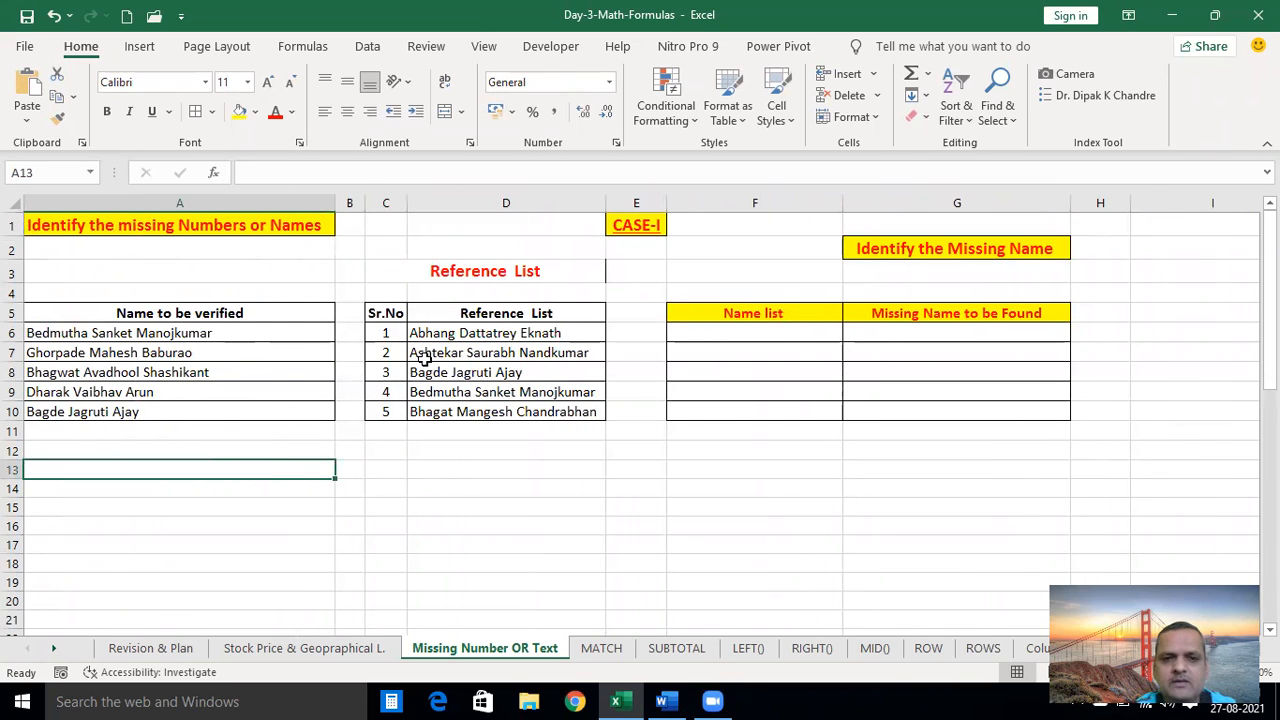
pyautogui.click(507, 313)
pyautogui.moveTo(503, 331); pyautogui.dragTo(503, 409)
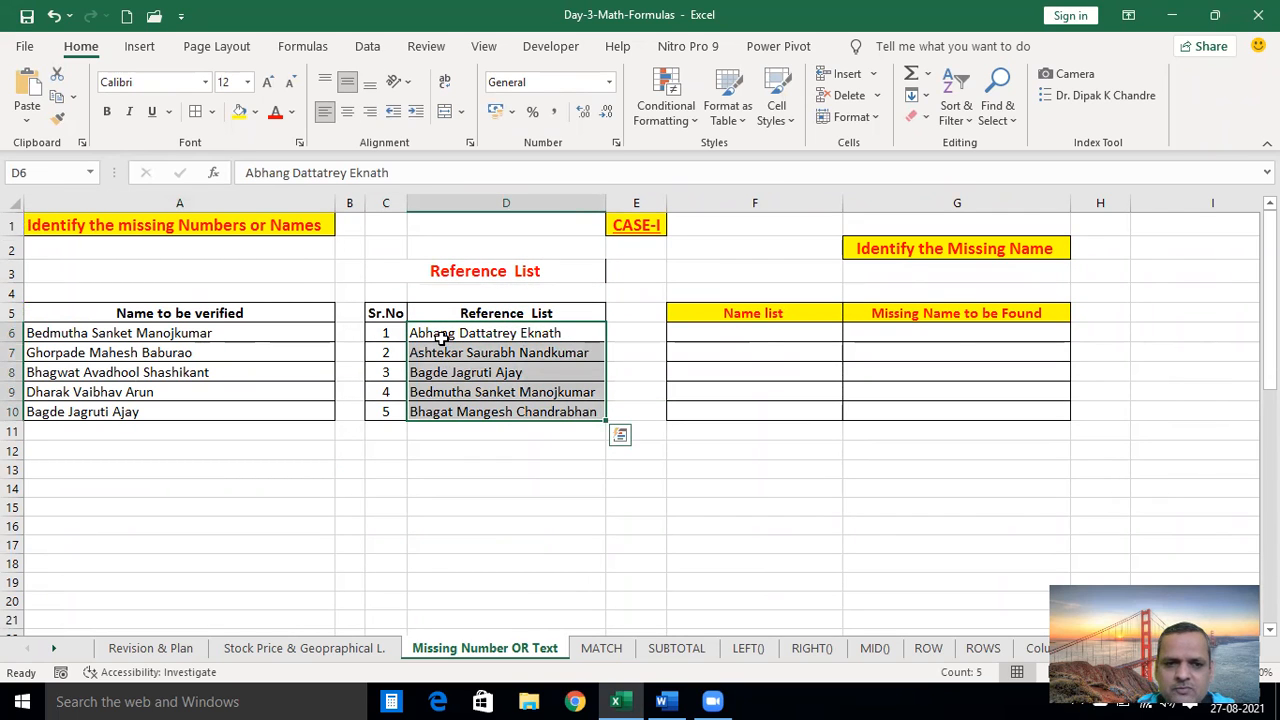
pyautogui.moveTo(485, 336); pyautogui.dragTo(488, 433)
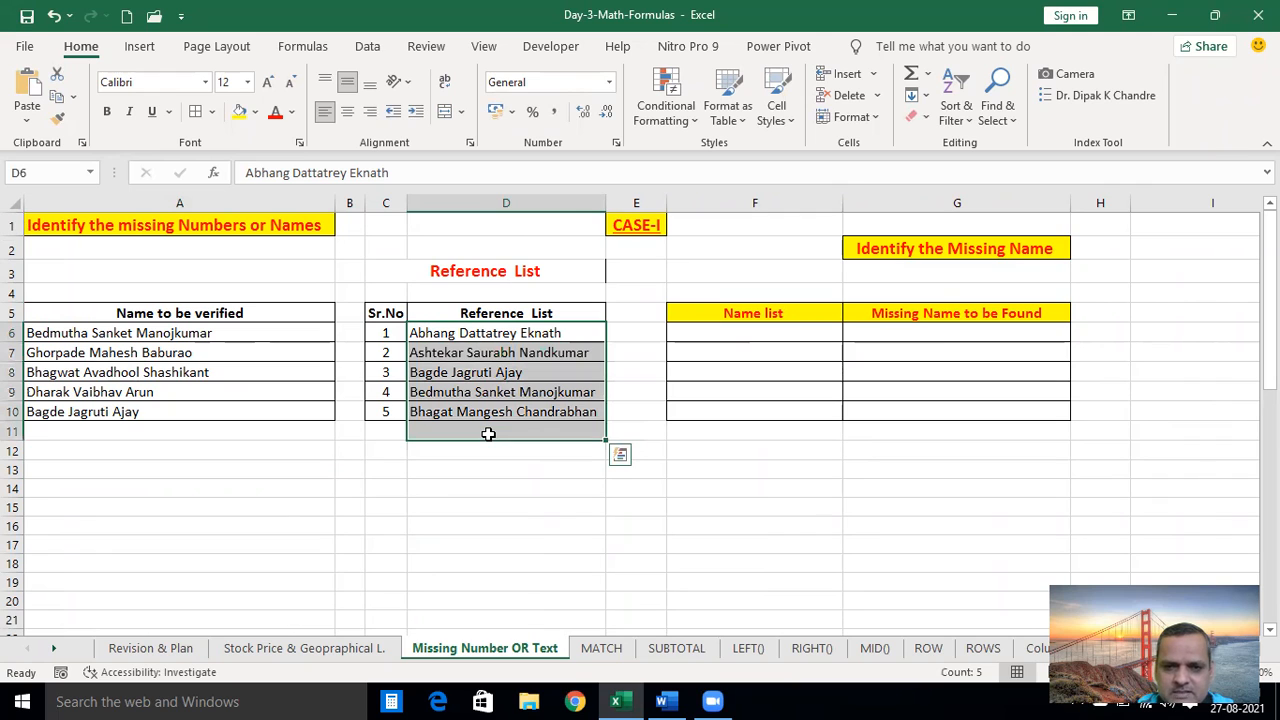
pyautogui.moveTo(171, 326); pyautogui.dragTo(160, 421)
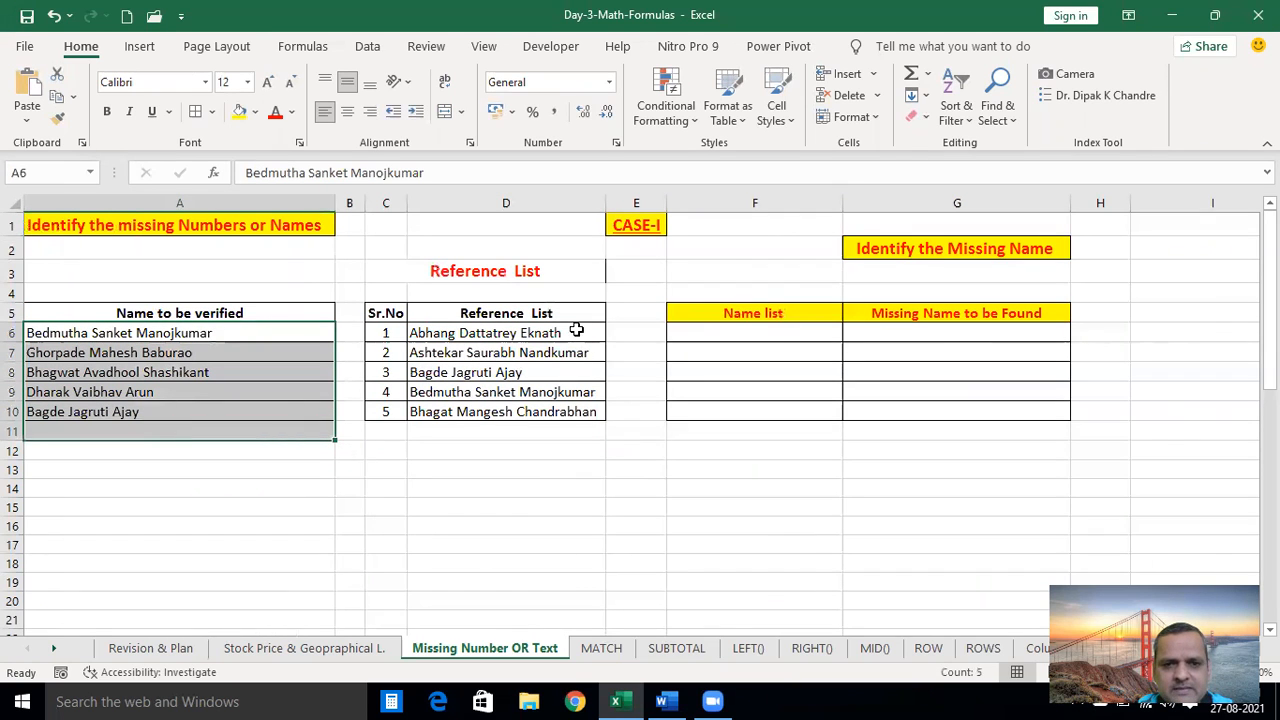
pyautogui.moveTo(466, 335); pyautogui.dragTo(476, 418)
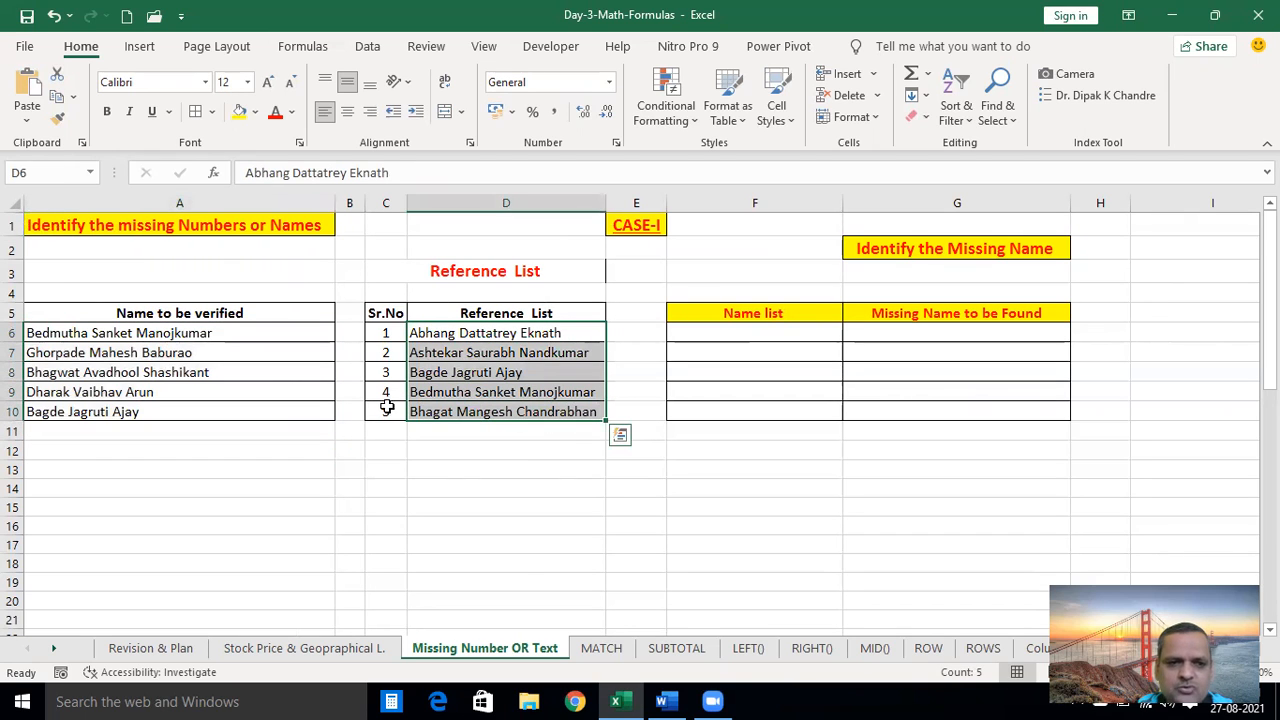
pyautogui.moveTo(237, 337); pyautogui.dragTo(200, 492)
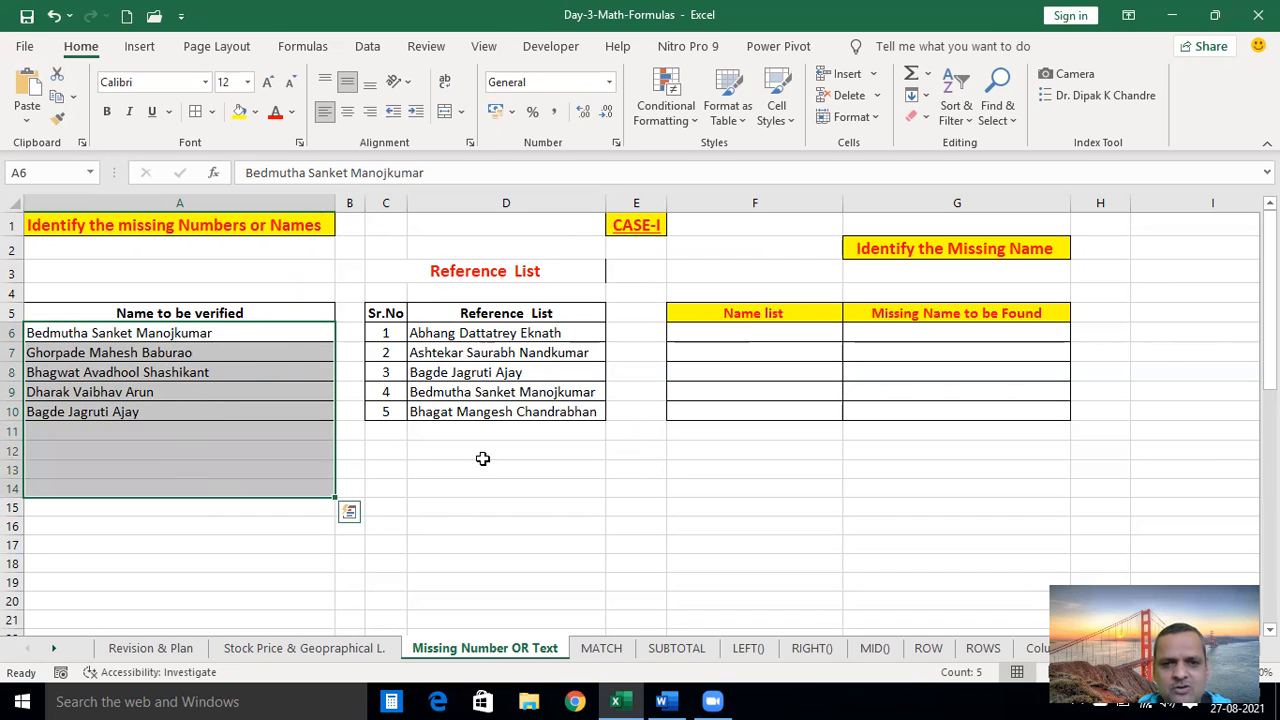
pyautogui.click(664, 489)
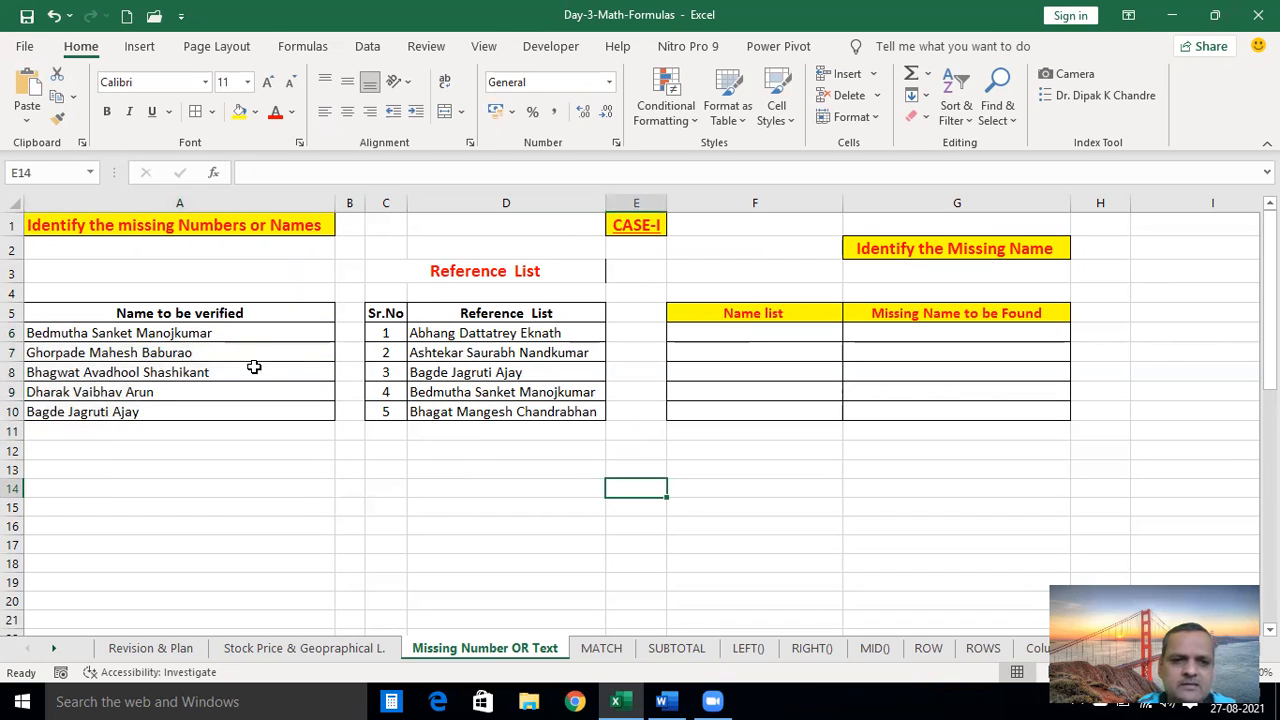
pyautogui.click(287, 333)
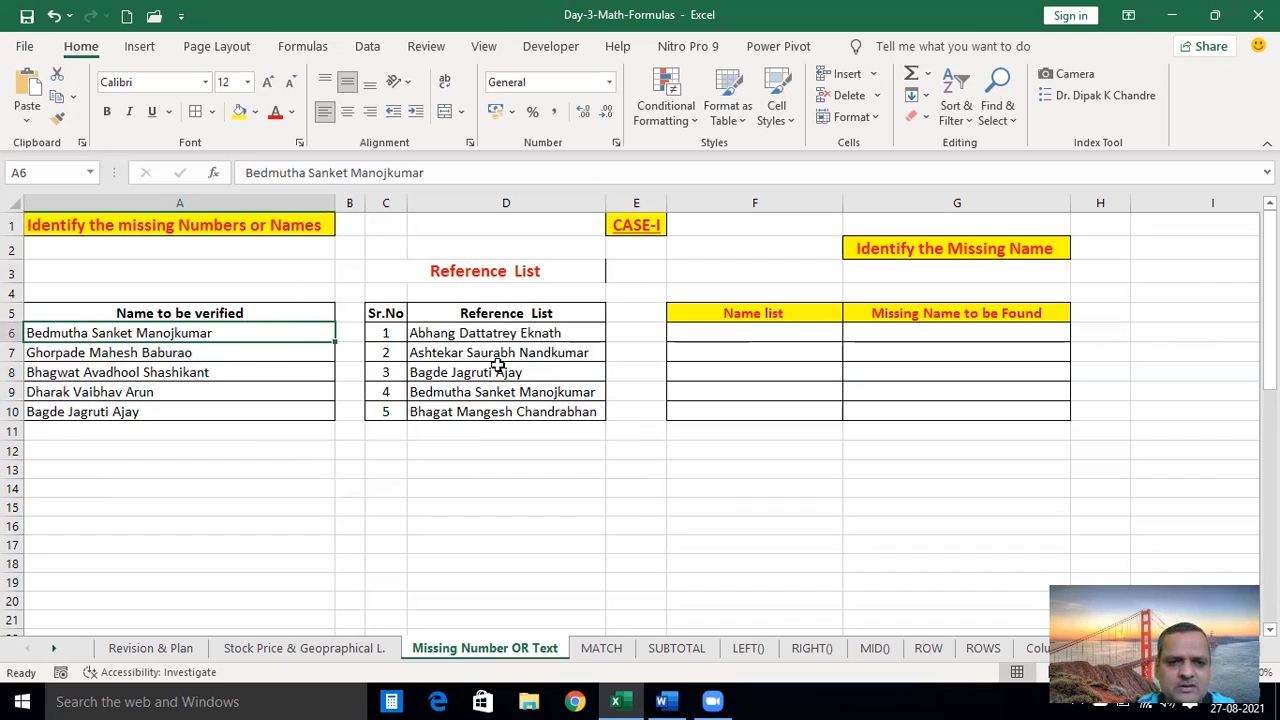
pyautogui.click(248, 486)
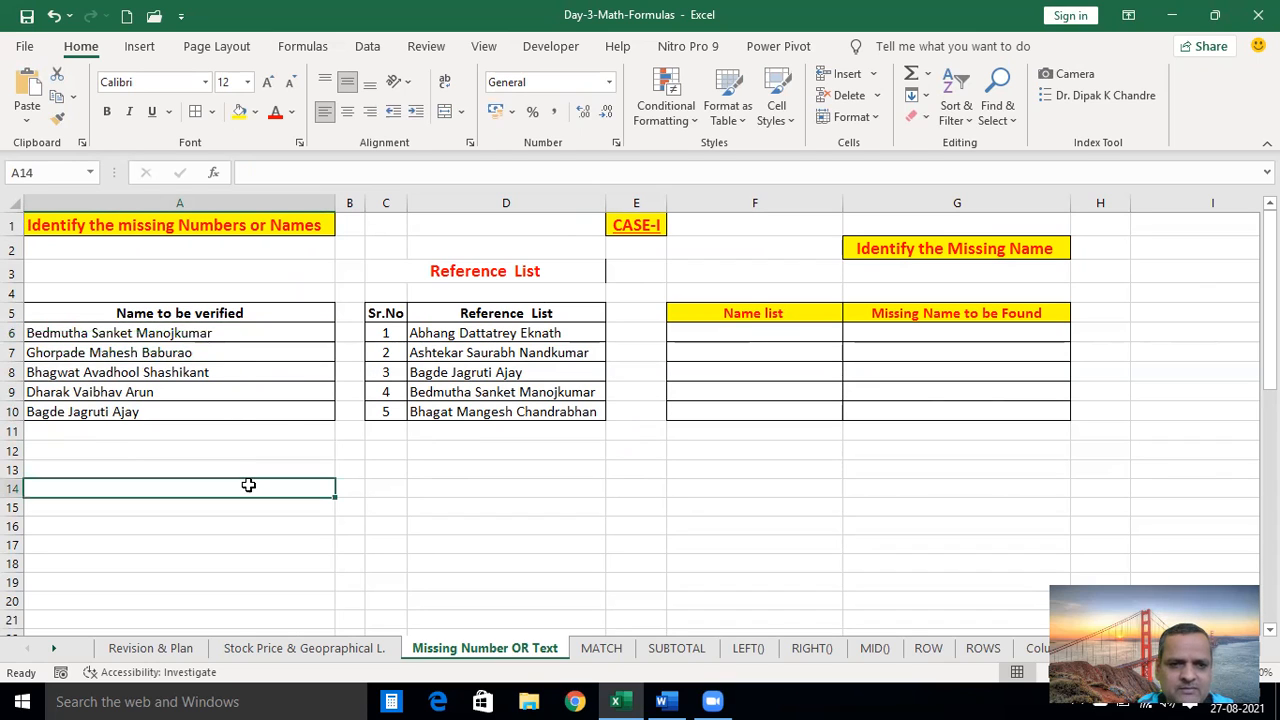
pyautogui.click(366, 482)
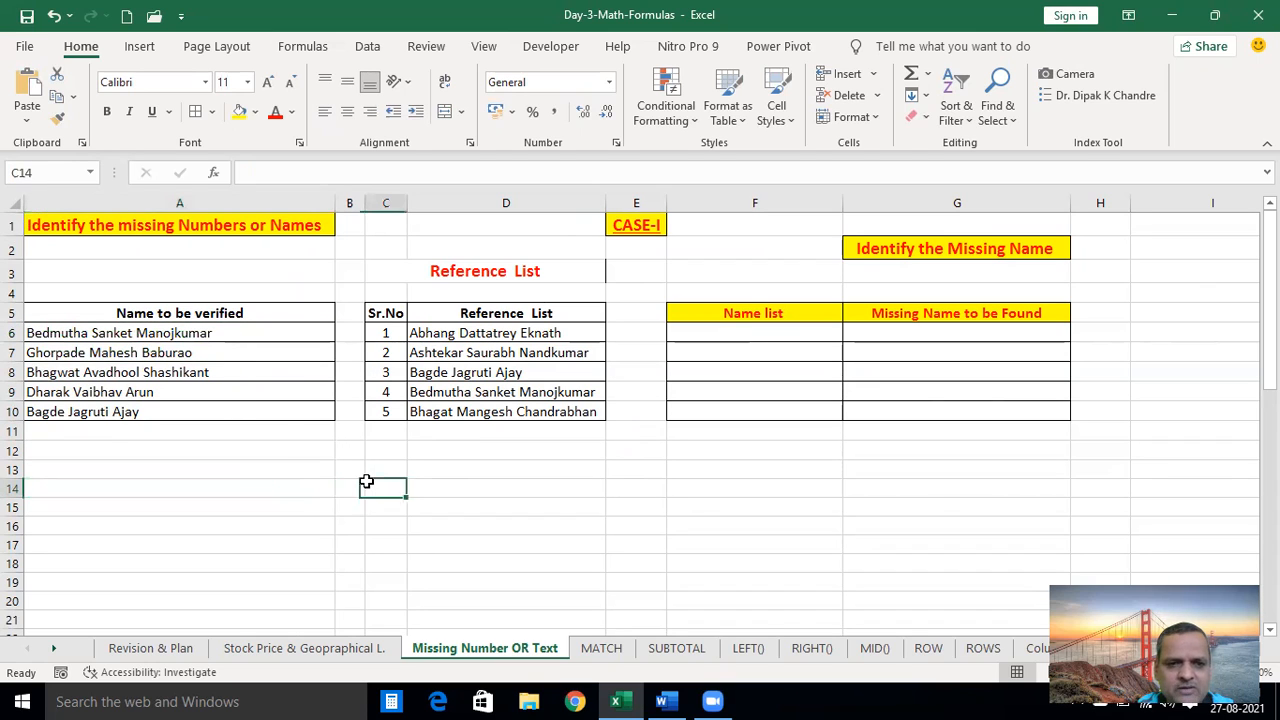
pyautogui.click(238, 337)
pyautogui.click(416, 448)
pyautogui.click(612, 482)
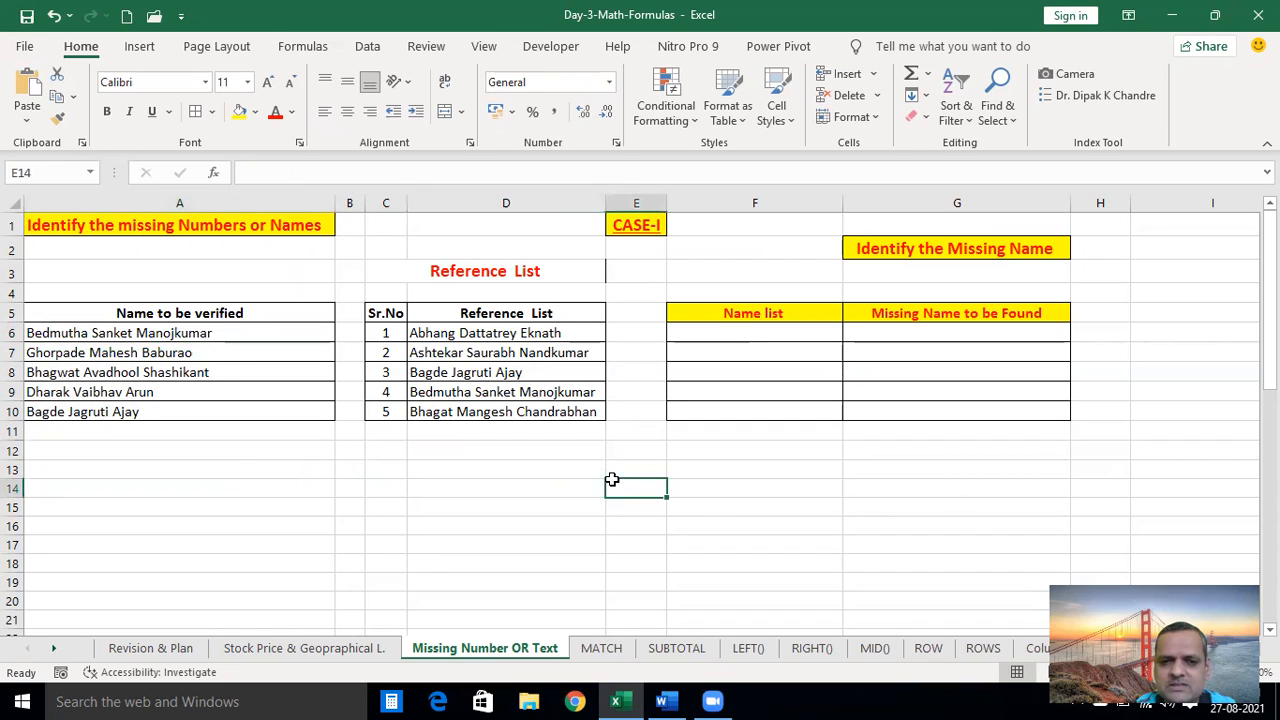
pyautogui.click(433, 350)
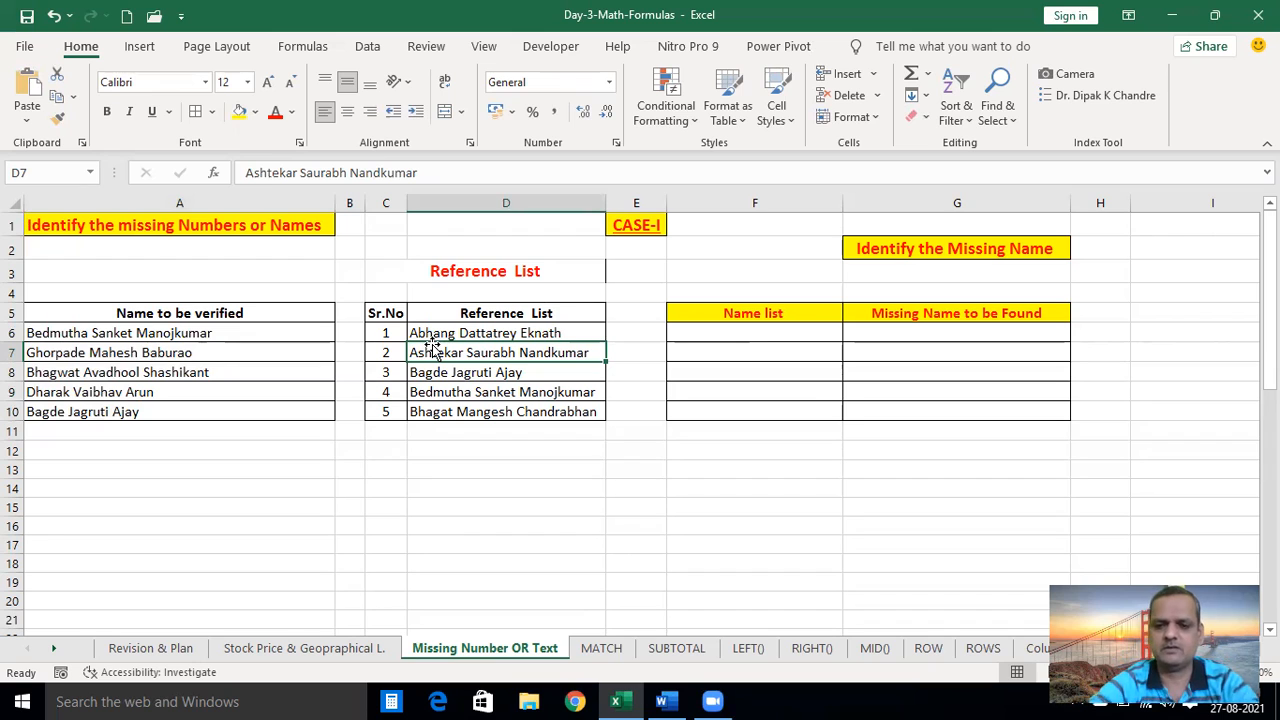
pyautogui.click(299, 453)
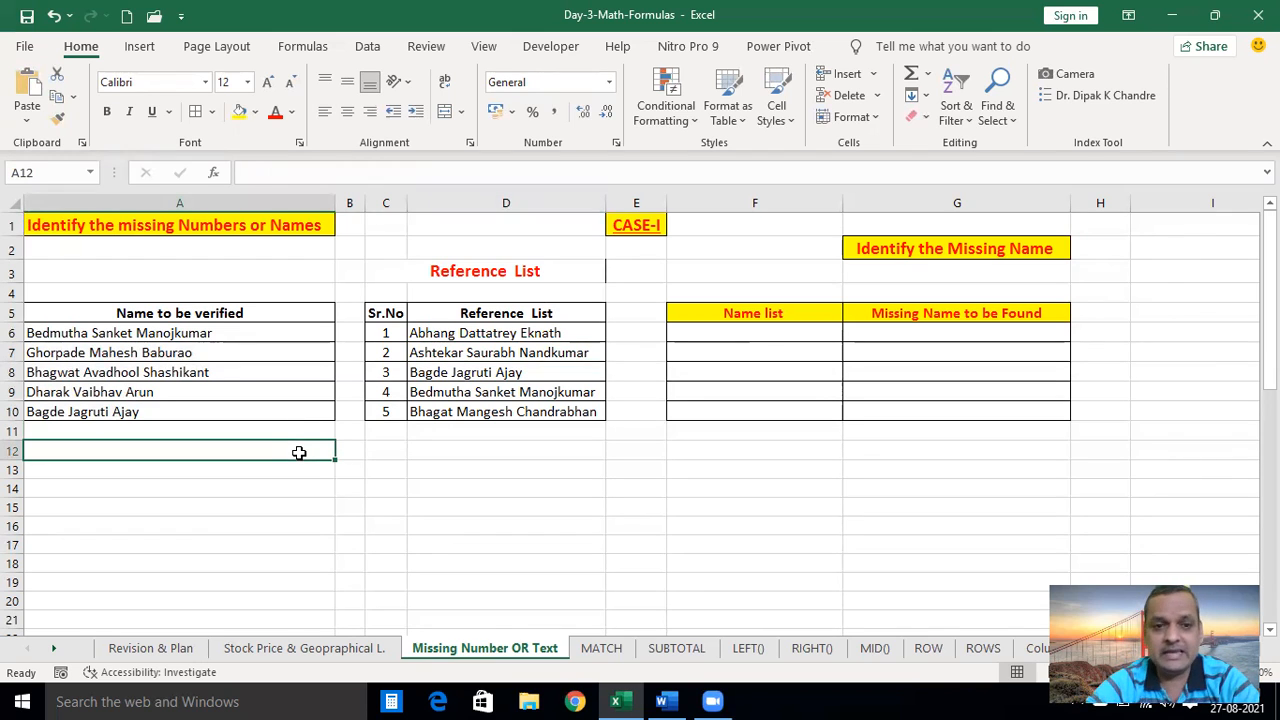
pyautogui.click(674, 488)
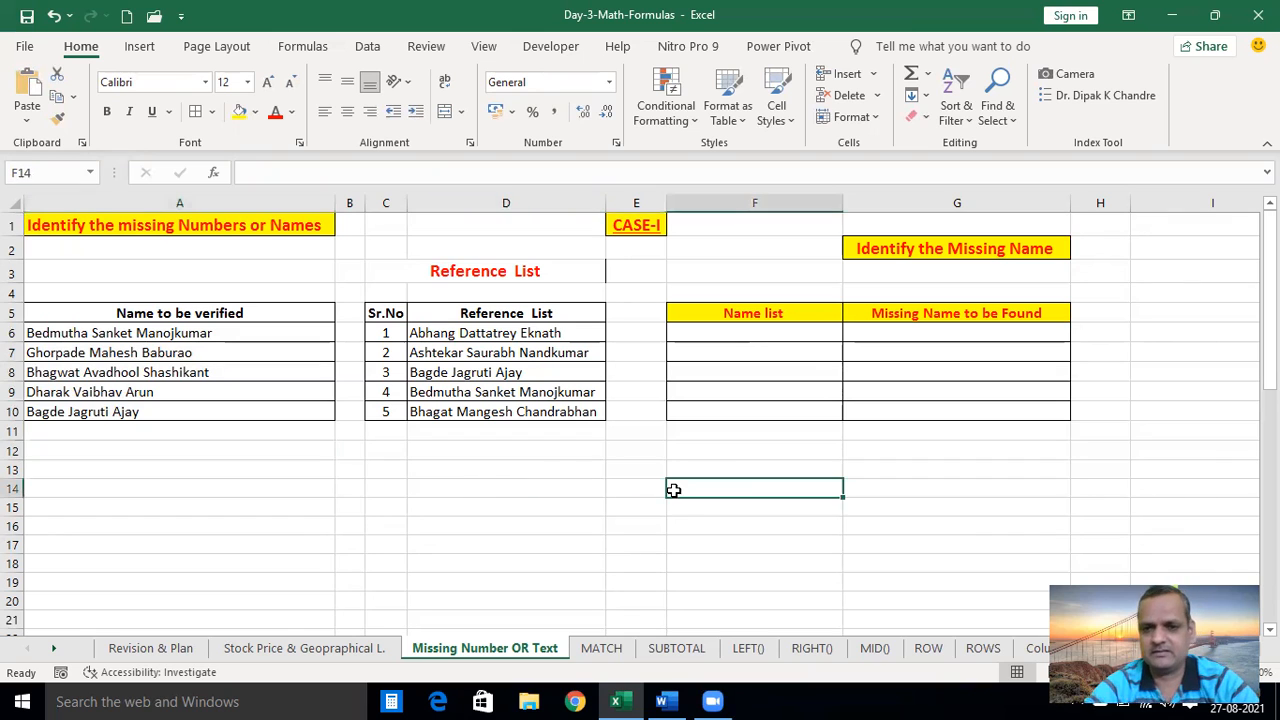
pyautogui.click(921, 423)
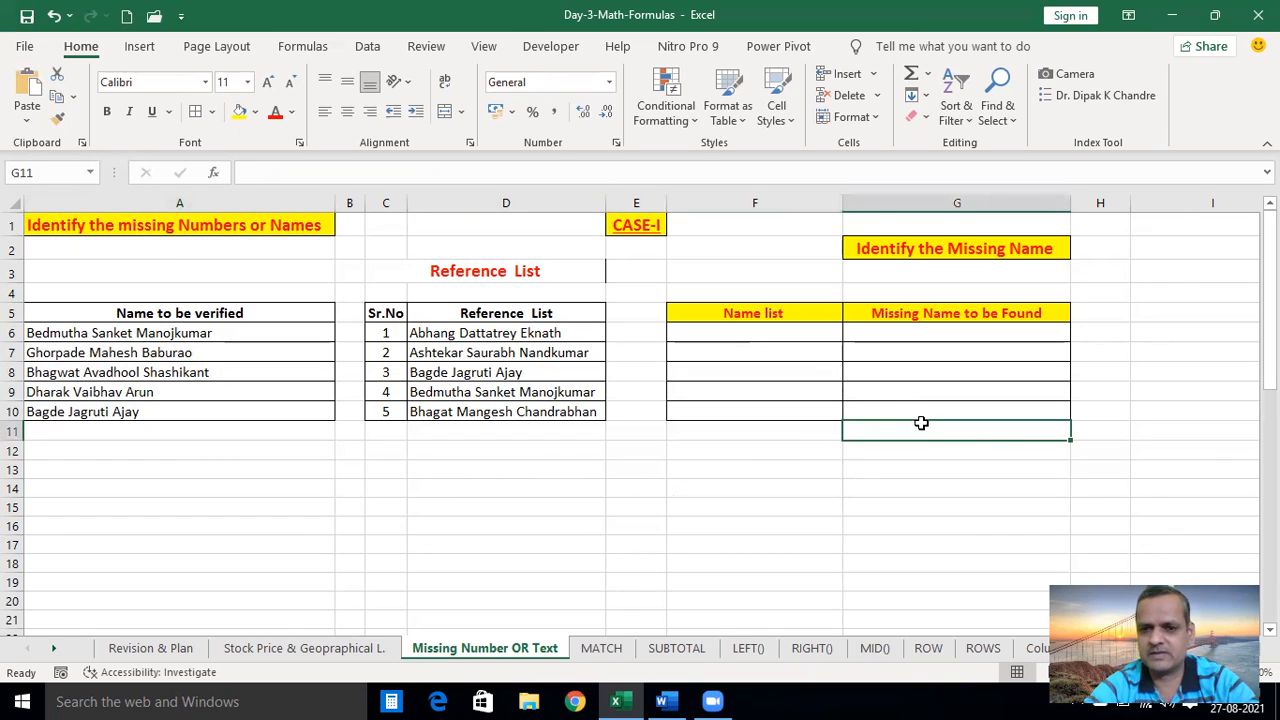
# Inspect the formula in G6 under the Missing Name to be Found heading
pyautogui.click(1096, 329)
pyautogui.press('Right')
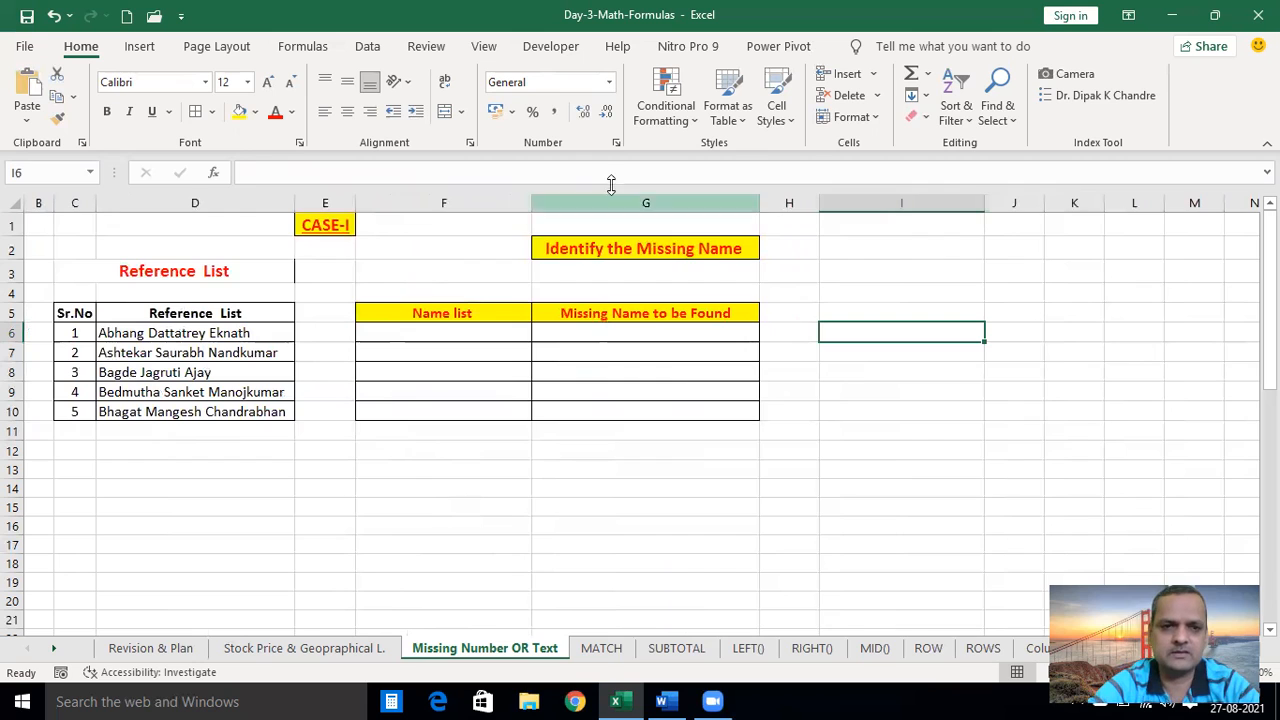
pyautogui.click(578, 340)
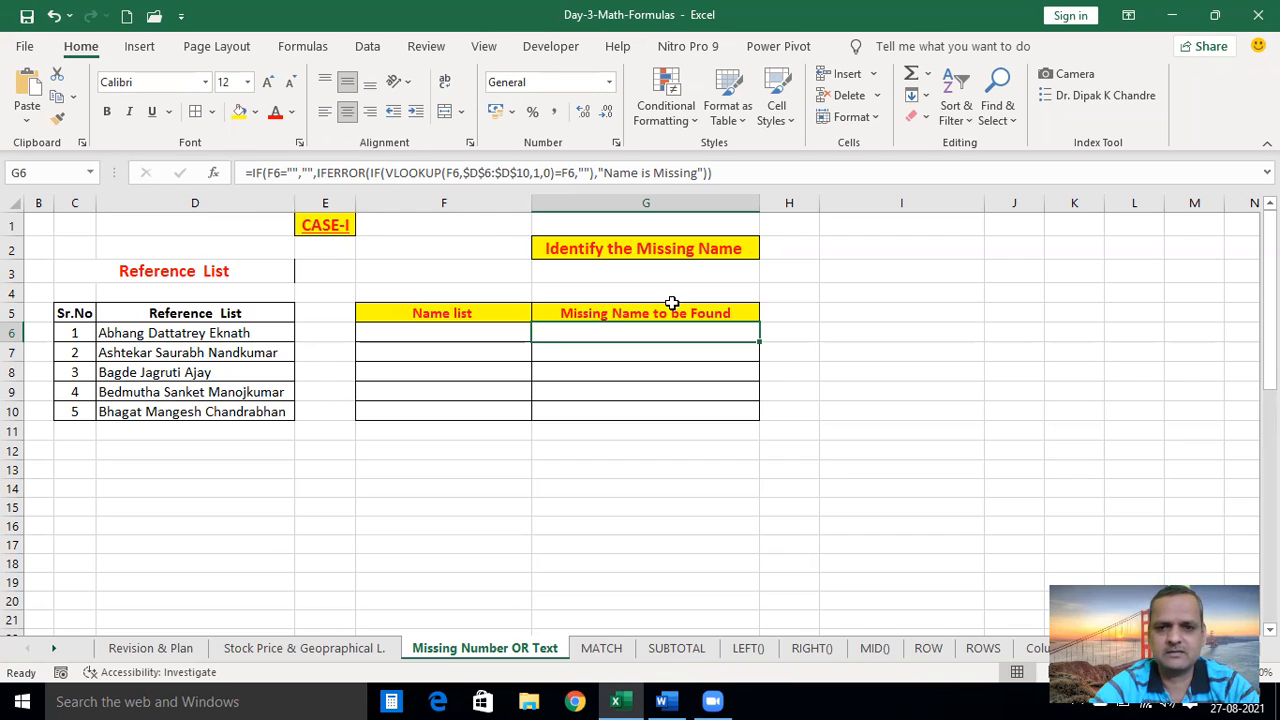
pyautogui.click(849, 334)
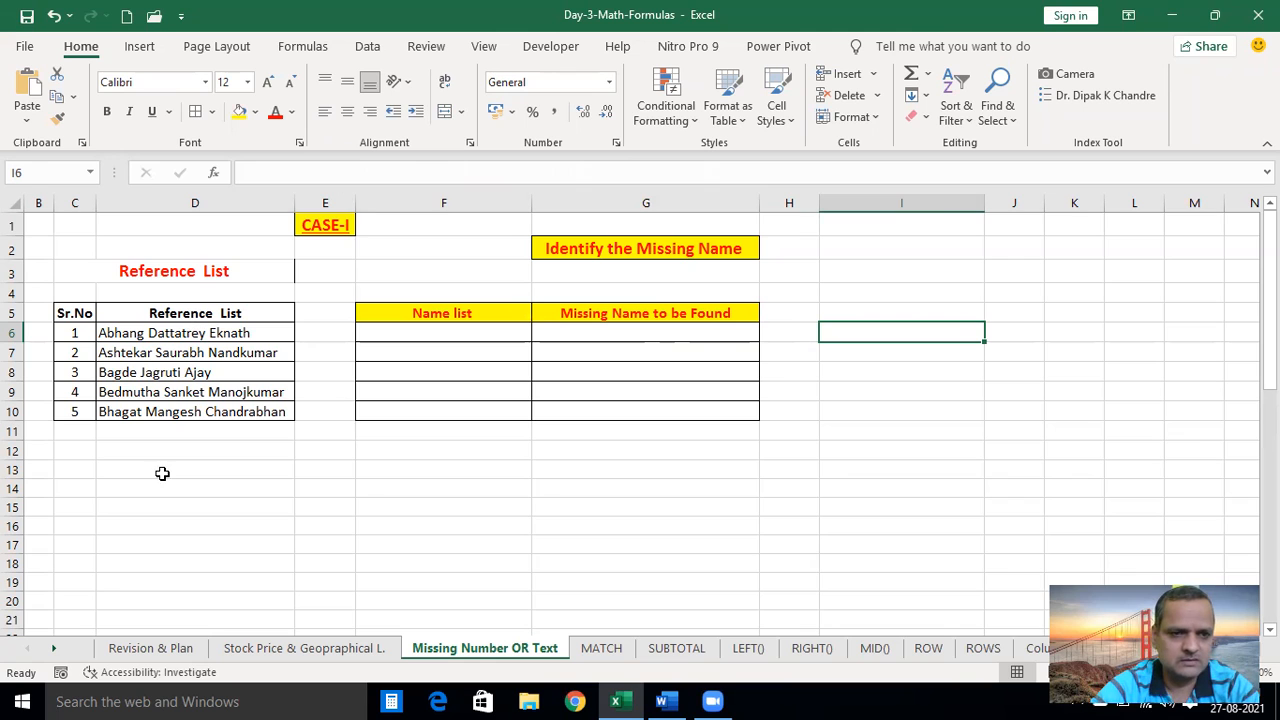
# Copy the last entry of the Name to be verified list, A10, into F6 under Name list
pyautogui.click(282, 439)
pyautogui.press('Left')
pyautogui.press('Left')
pyautogui.press('Left')
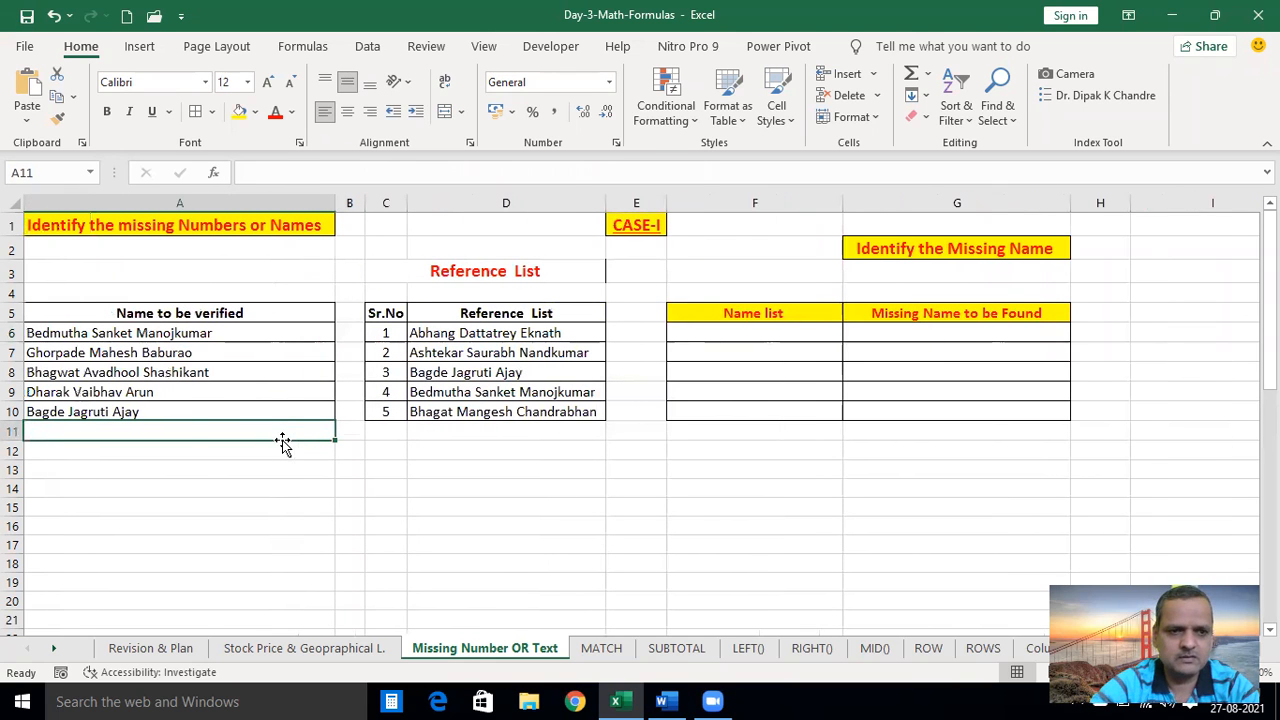
pyautogui.click(452, 340)
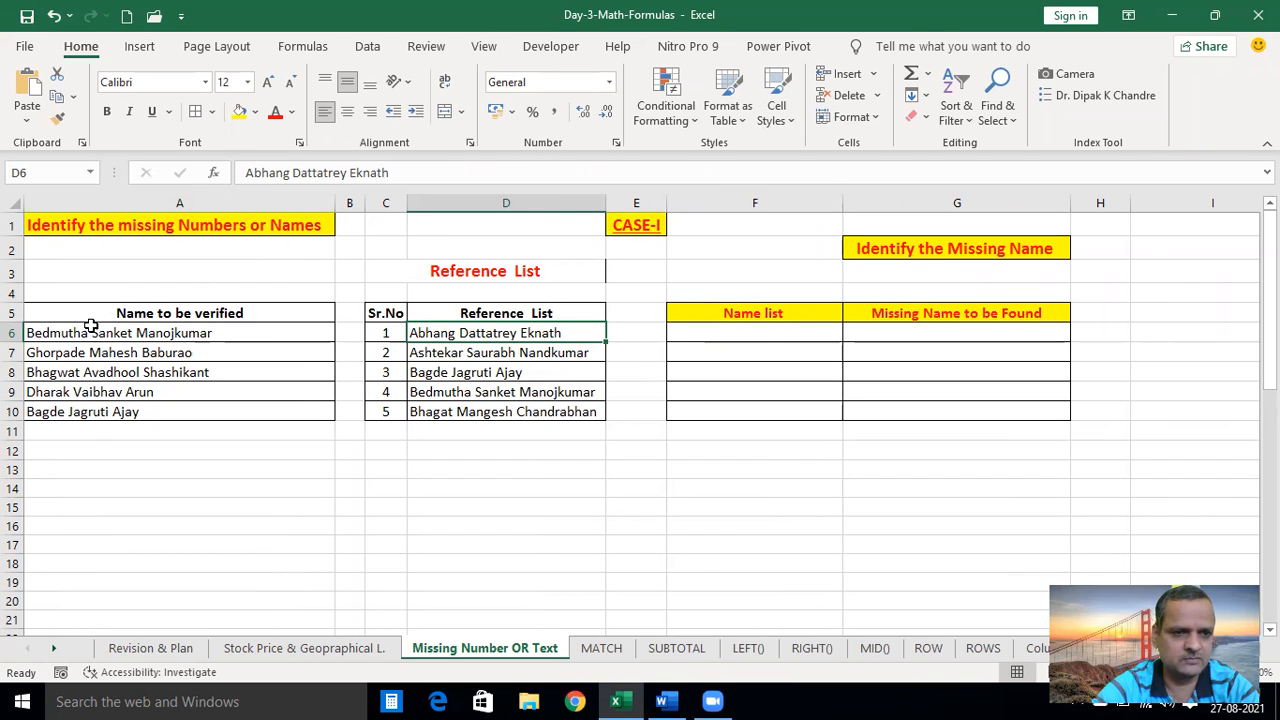
pyautogui.click(440, 355)
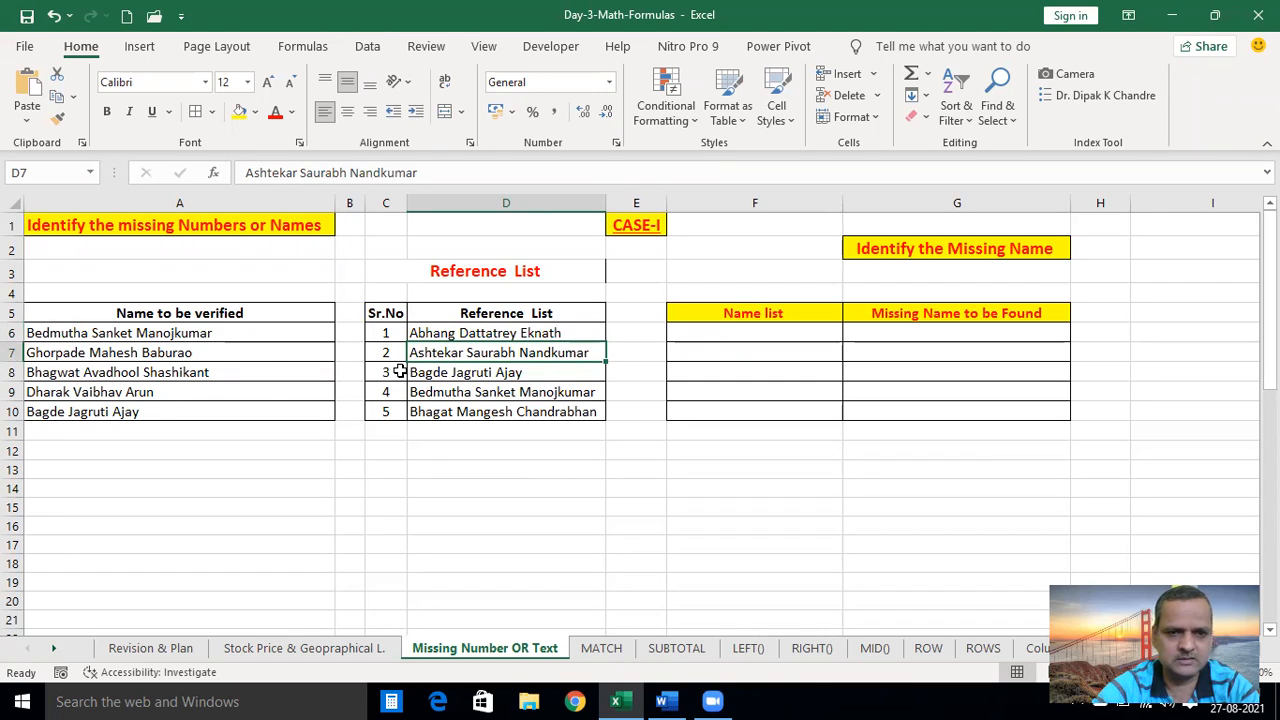
pyautogui.click(450, 373)
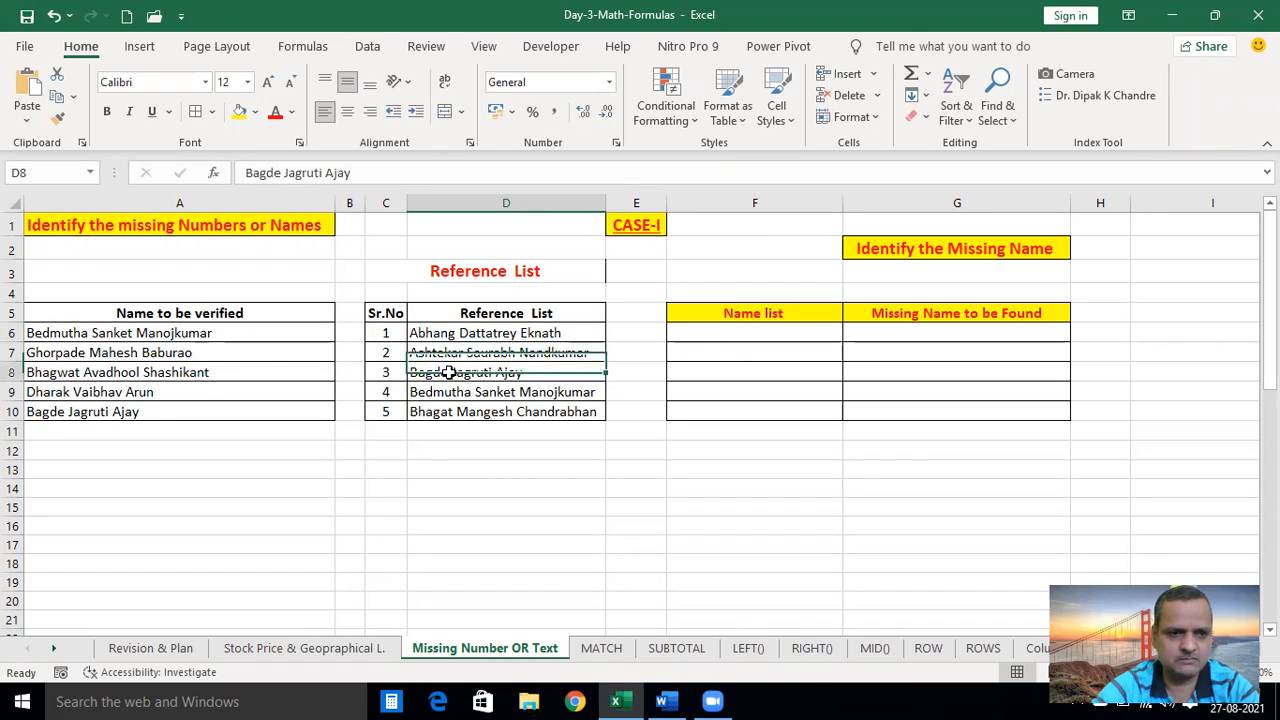
pyautogui.click(134, 410)
pyautogui.hotkey('ctrl', 'c')
pyautogui.click(726, 330)
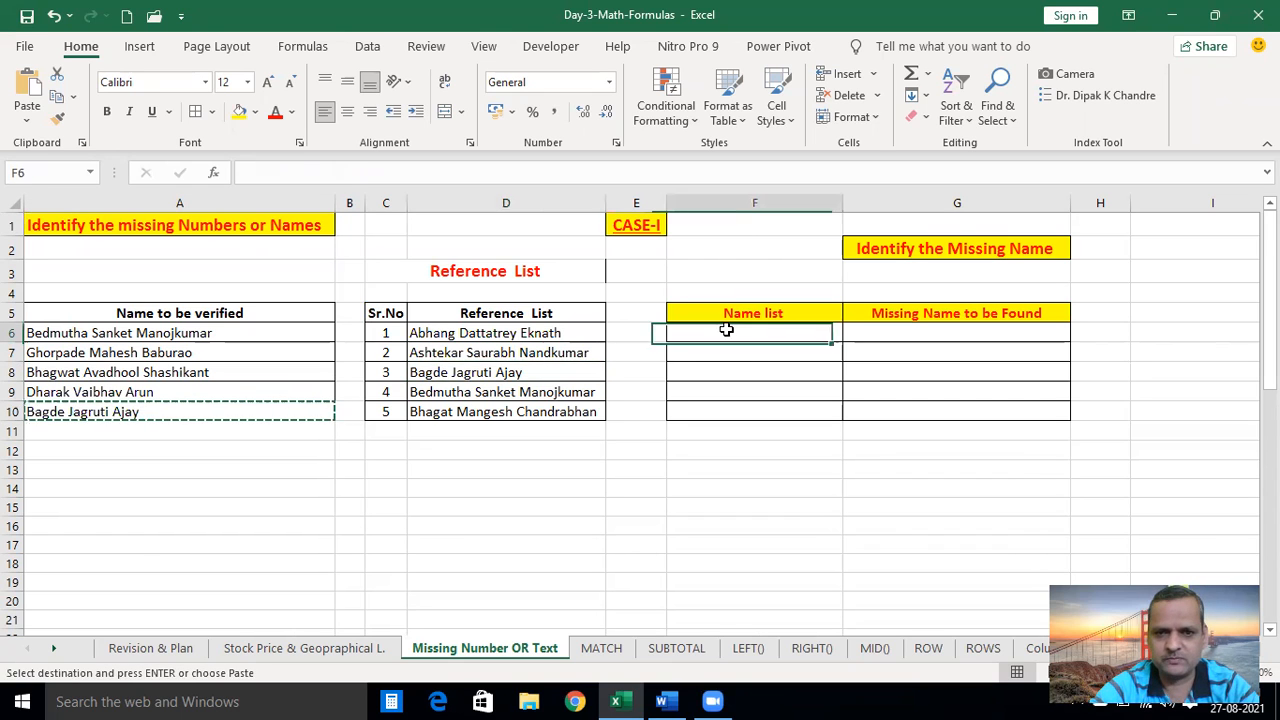
pyautogui.hotkey('ctrl', 'v')
# Start a VLOOKUP formula in I6 with F6 as the lookup value and the absolute range $D$6:$D$10 as the table array
pyautogui.click(834, 434)
pyautogui.press('Right')
pyautogui.press('Right')
pyautogui.press('Right')
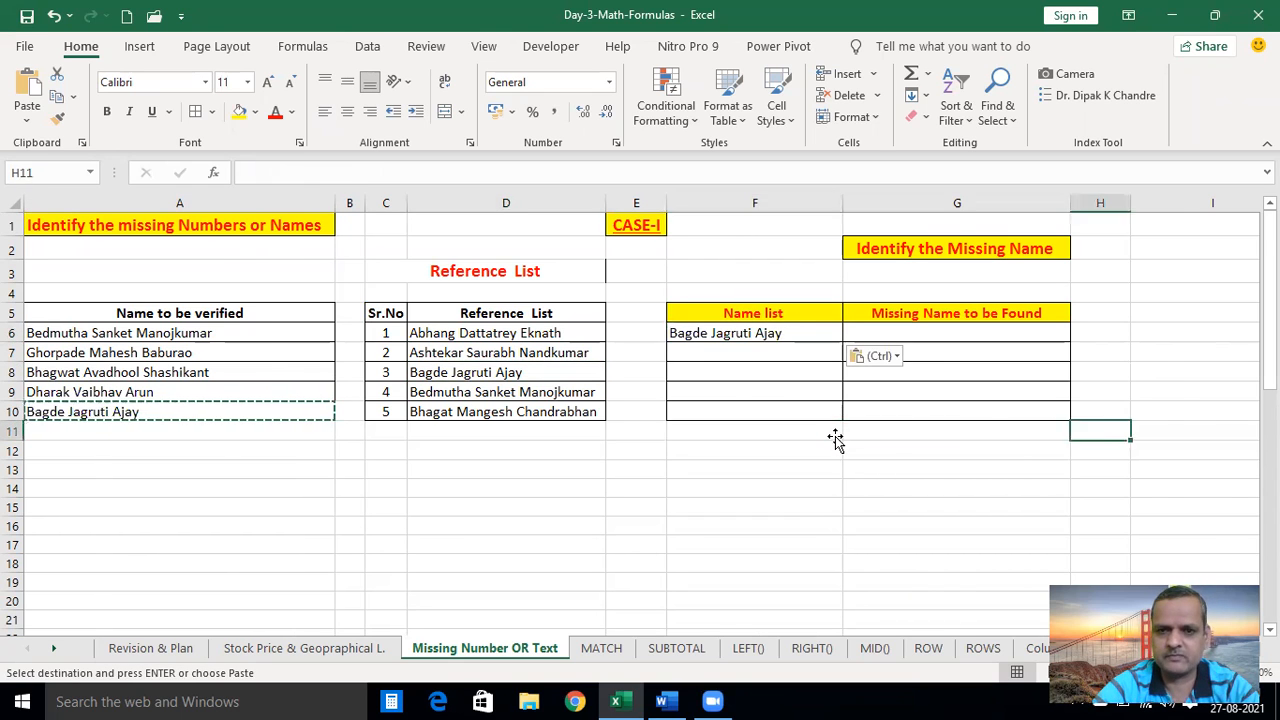
pyautogui.click(846, 333)
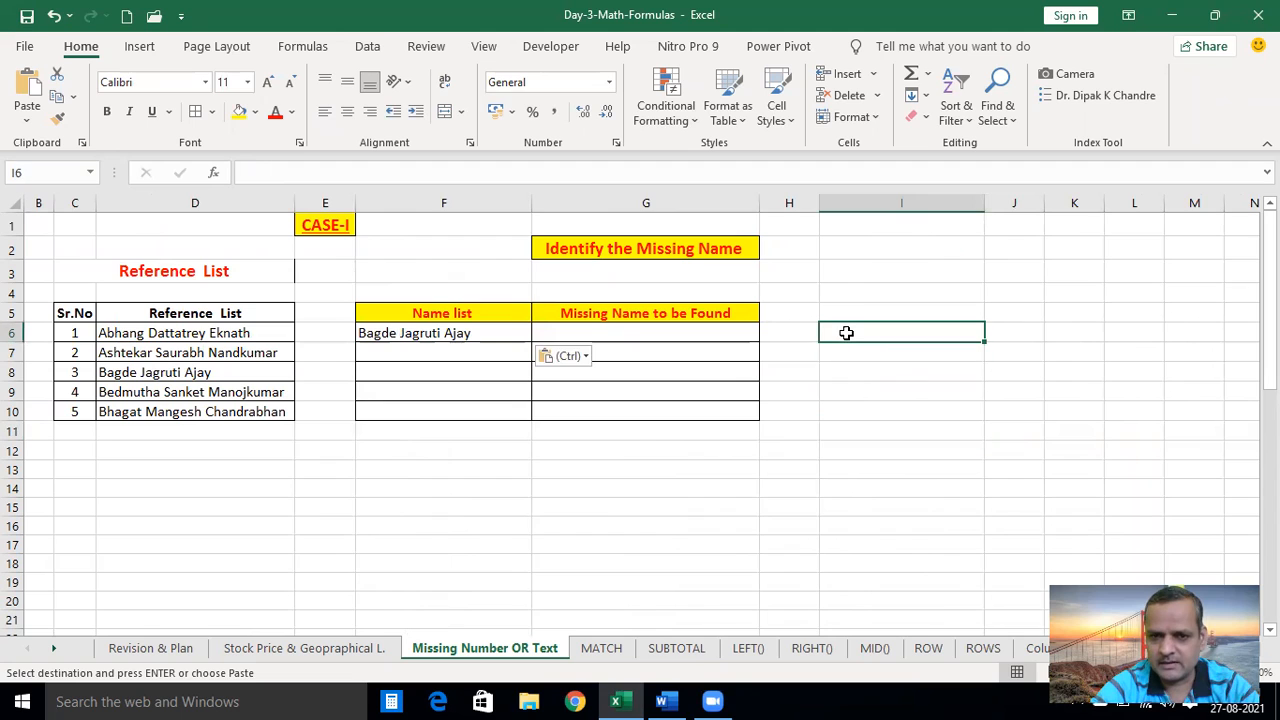
pyautogui.write('=')
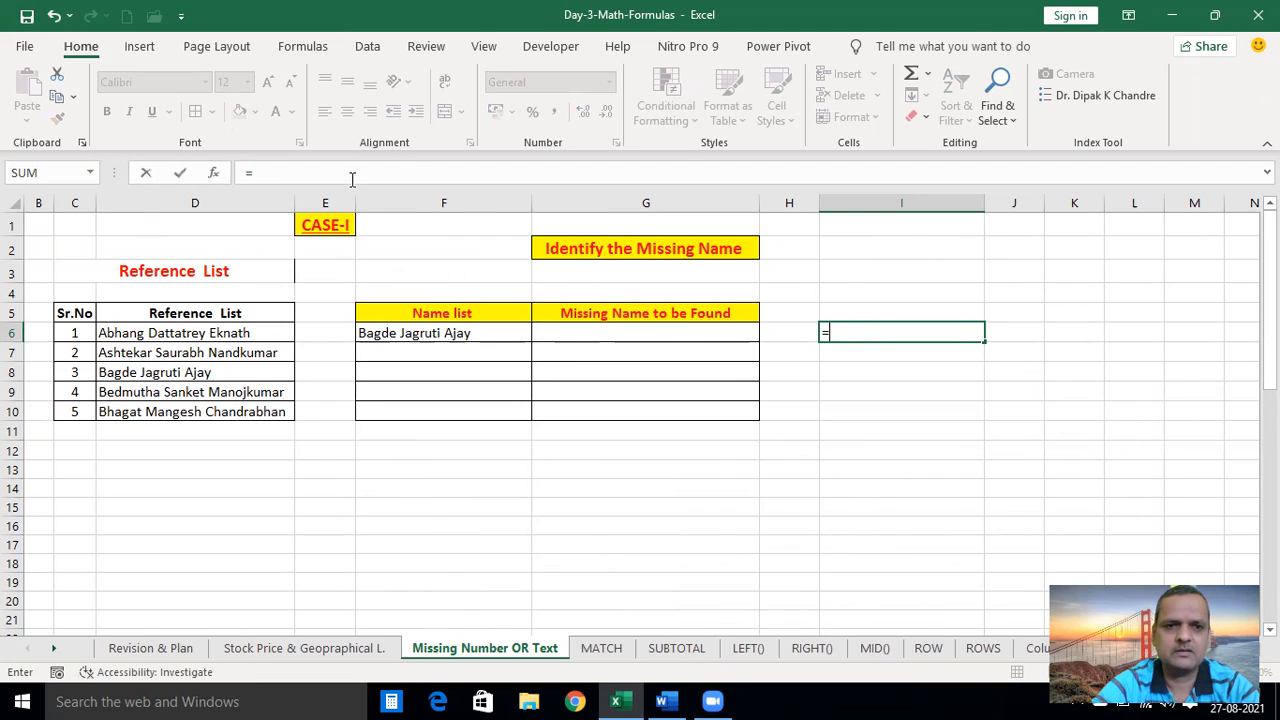
pyautogui.write('VL')
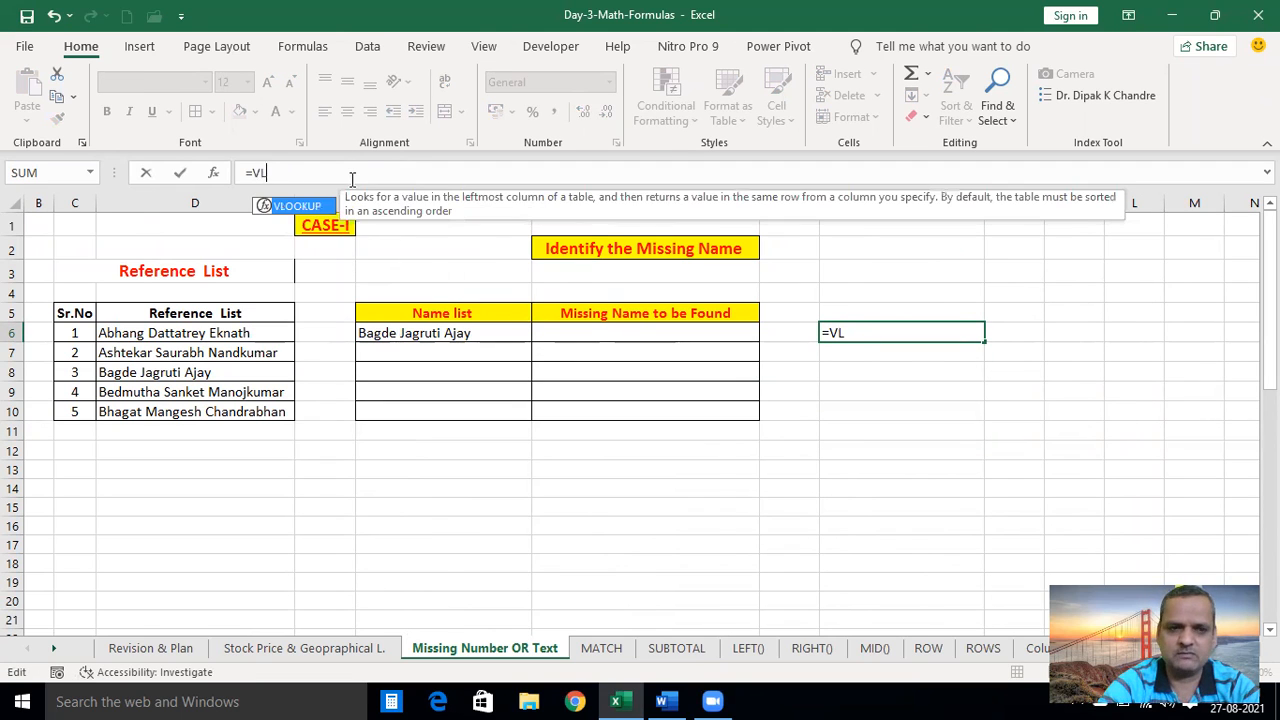
pyautogui.write('OOKUP(')
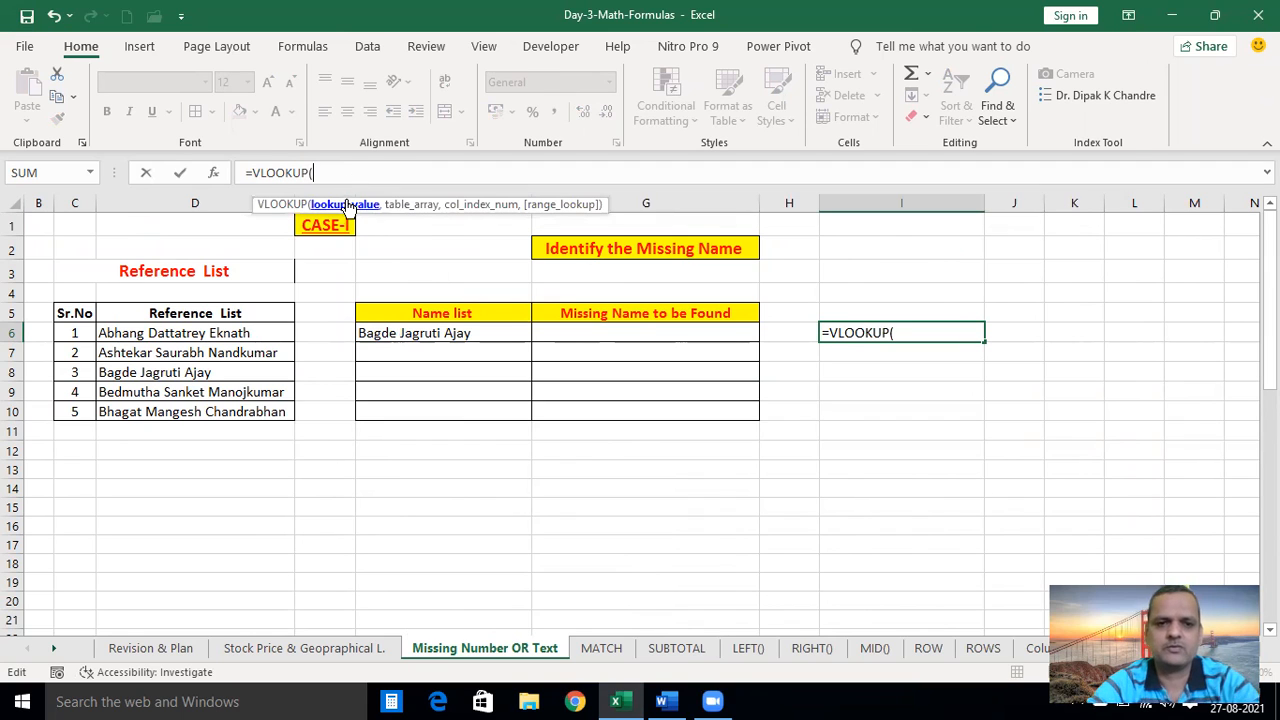
pyautogui.click(396, 333)
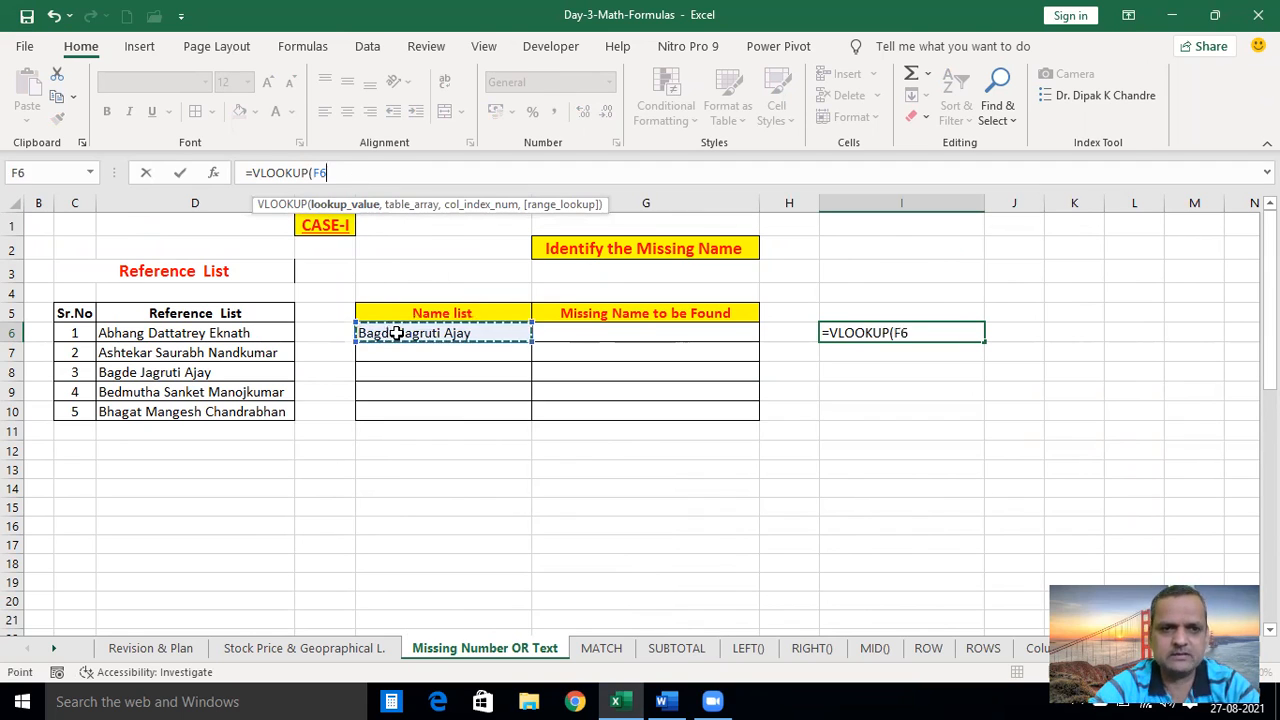
pyautogui.write(',')
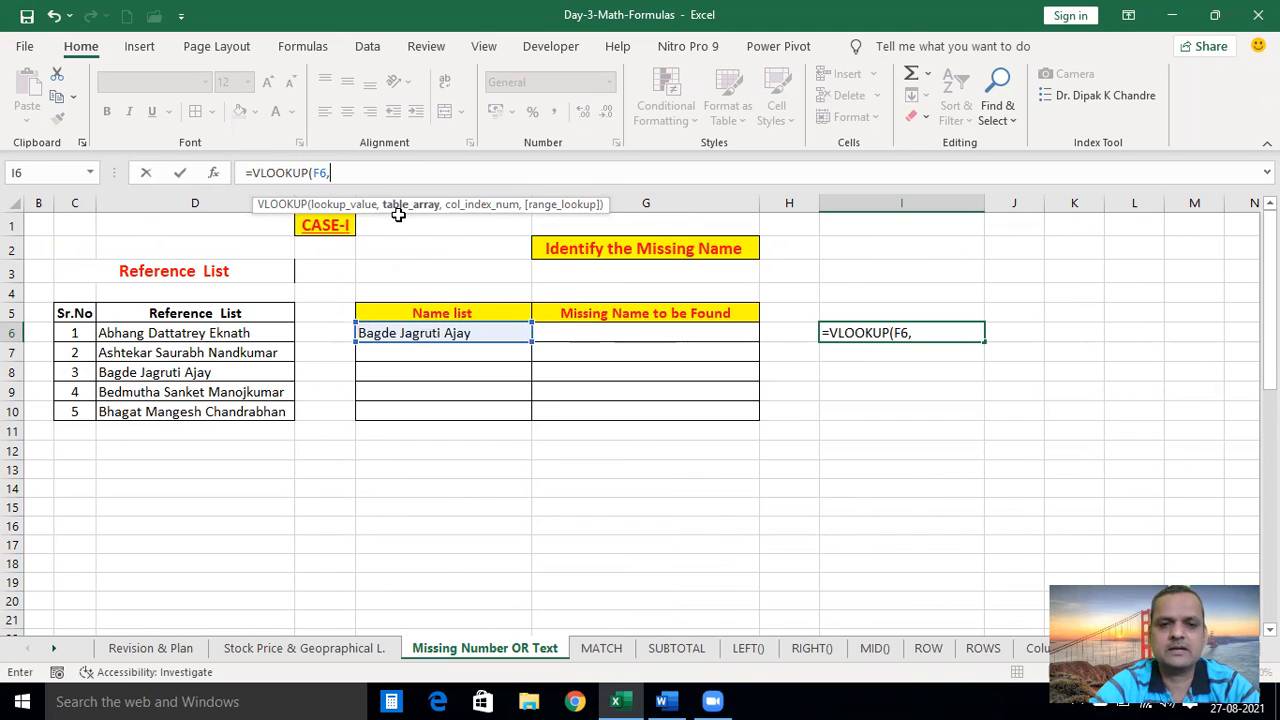
pyautogui.click(255, 334)
pyautogui.moveTo(255, 334); pyautogui.dragTo(241, 413)
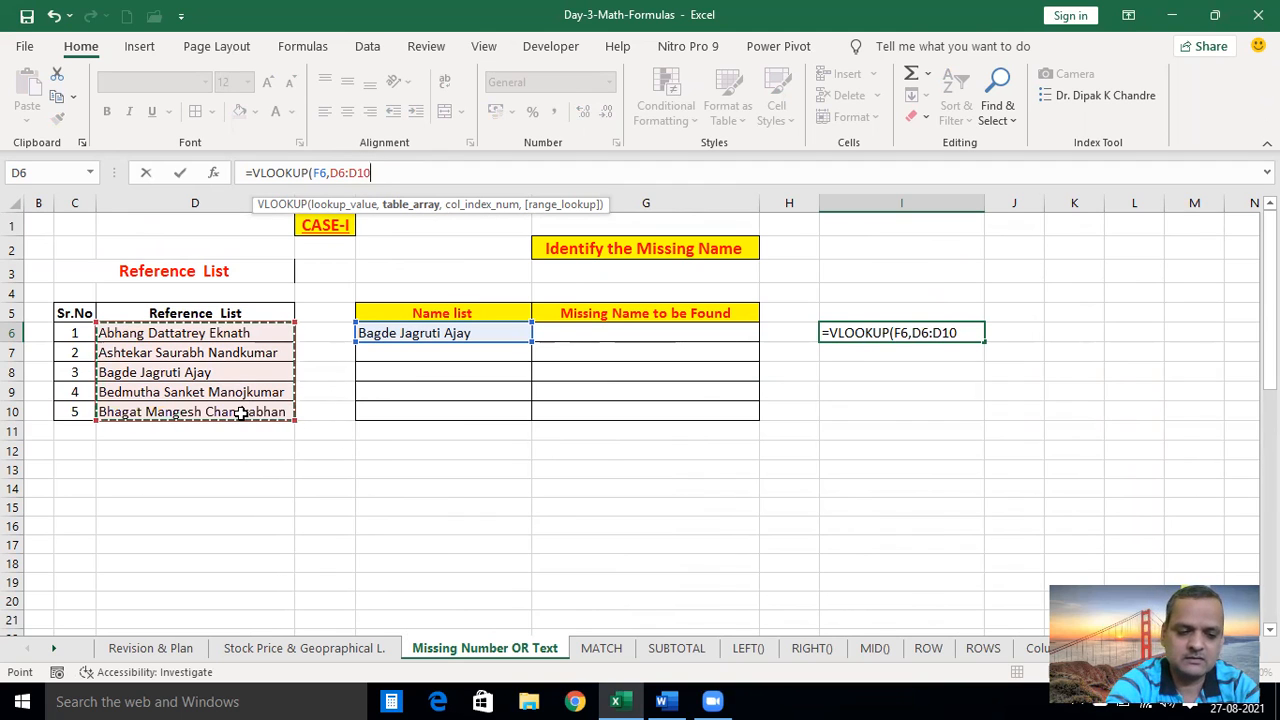
pyautogui.press('F4')
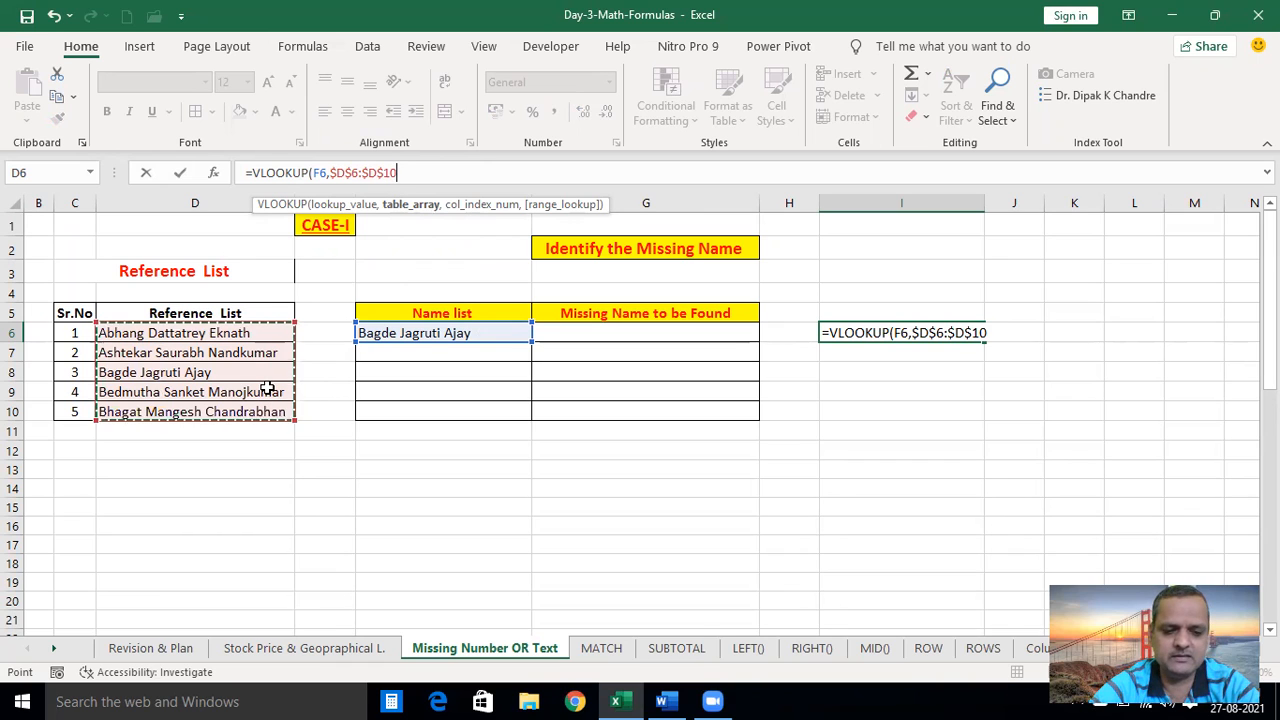
# Complete the VLOOKUP in I6 with column index 1 and TRUE for approximate match, and enter the formula
pyautogui.click(413, 174)
pyautogui.write(',')
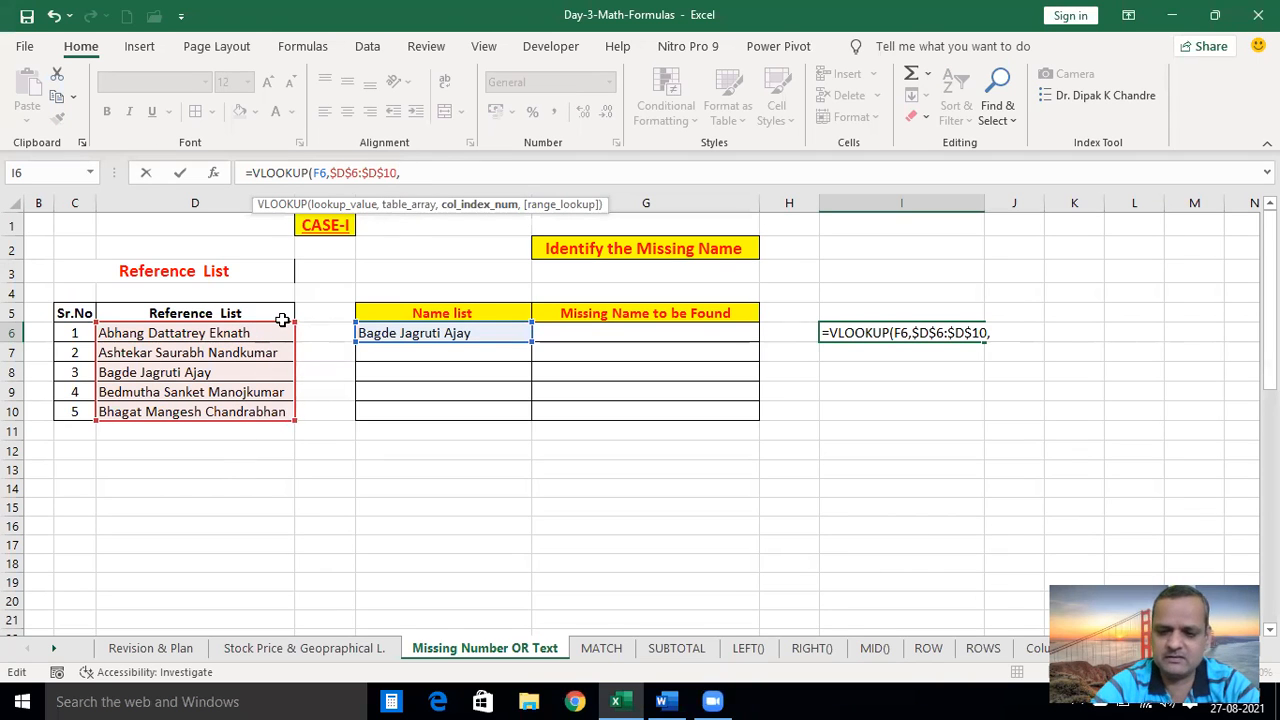
pyautogui.write('1,')
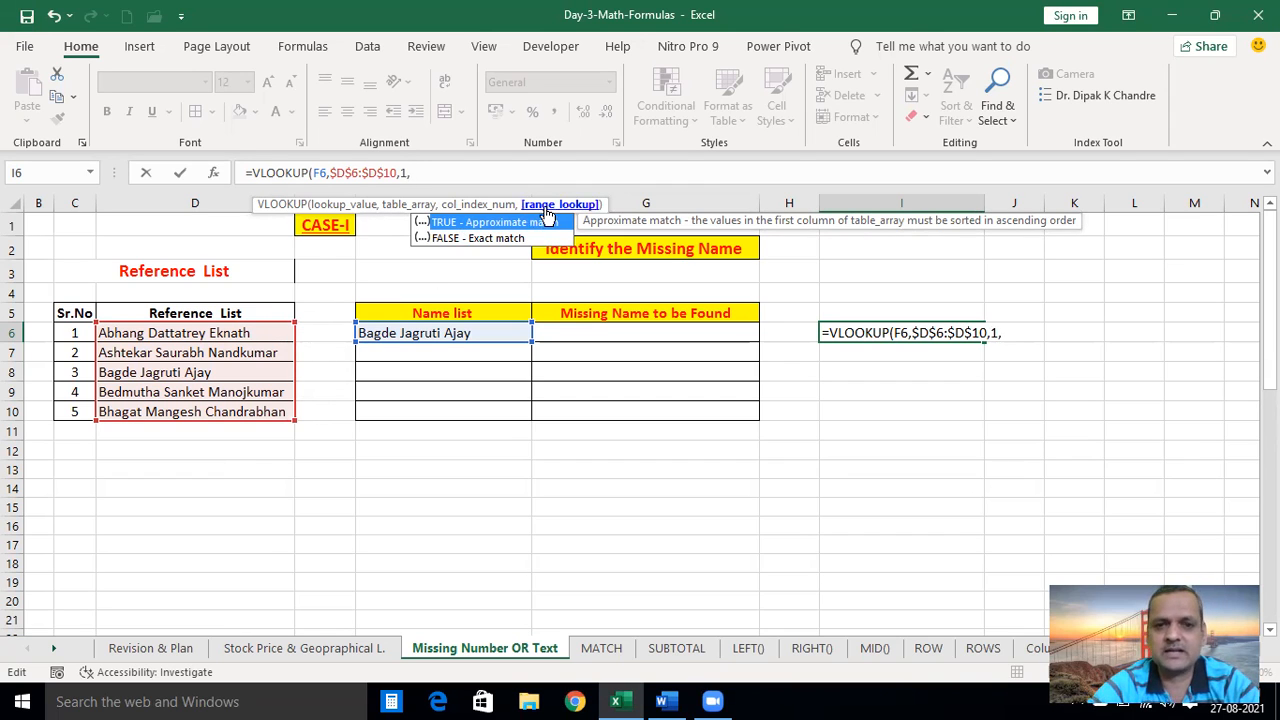
pyautogui.click(440, 173)
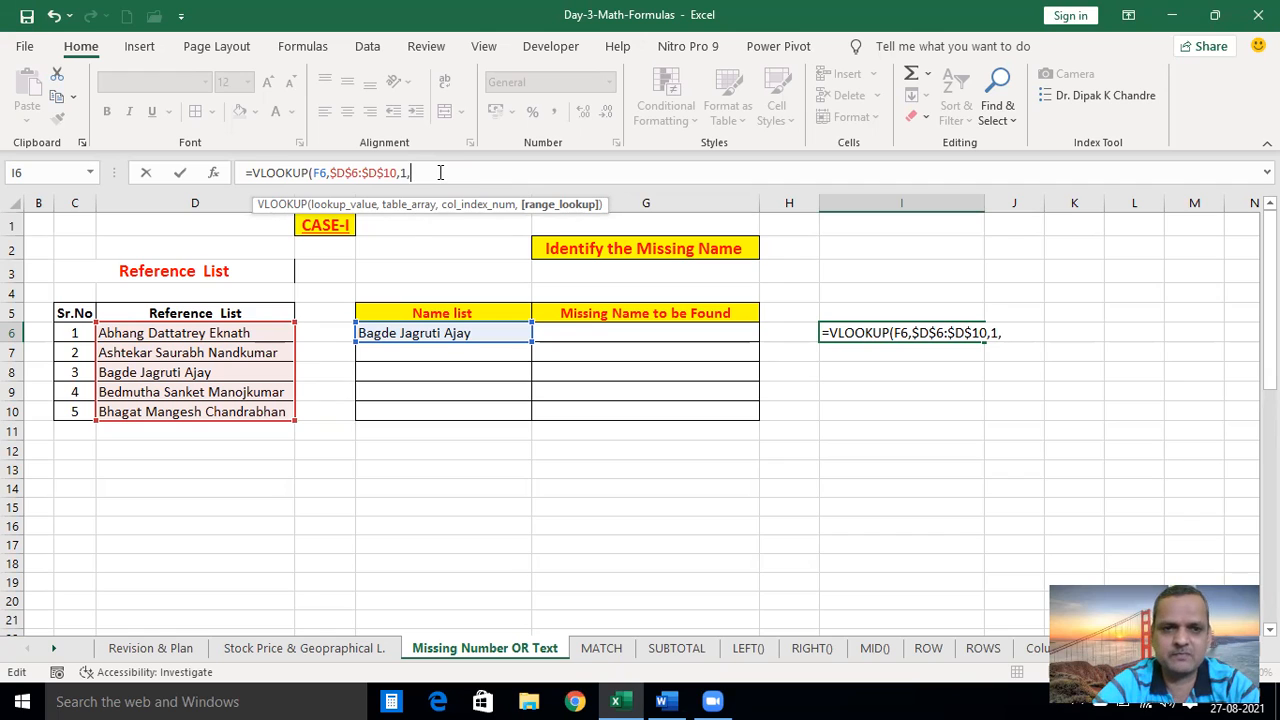
pyautogui.write('0')
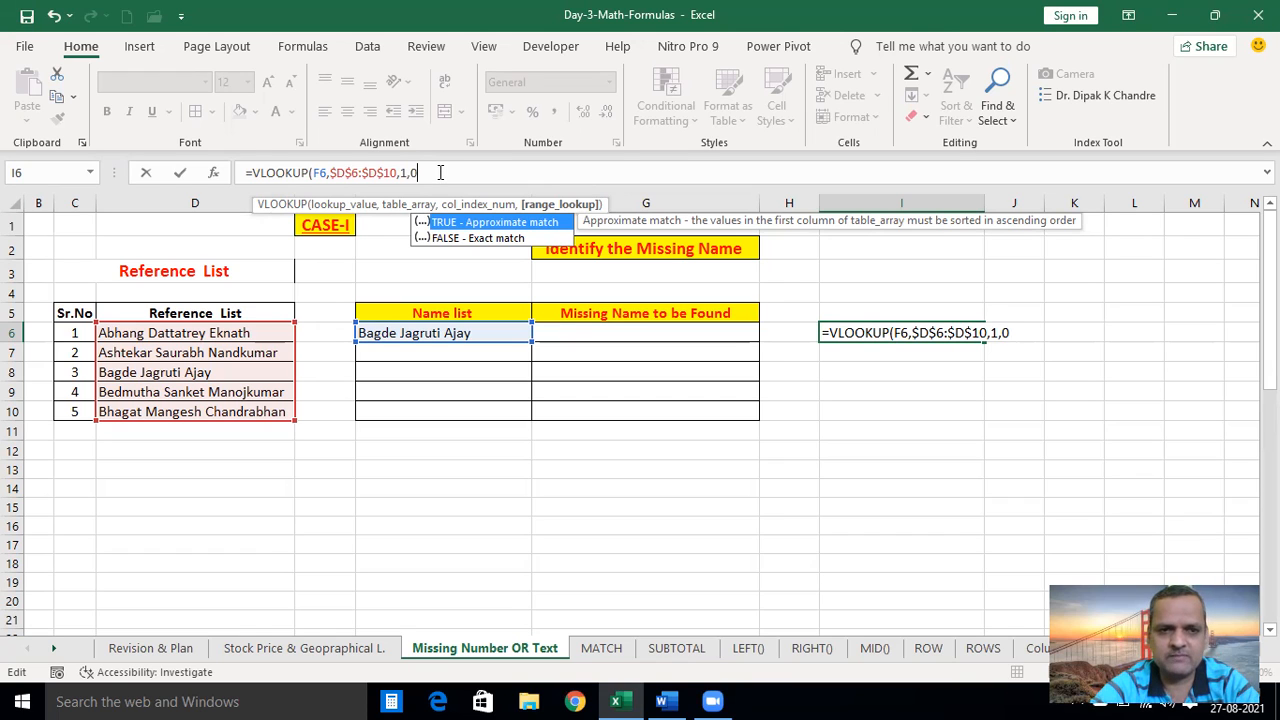
pyautogui.press('Tab')
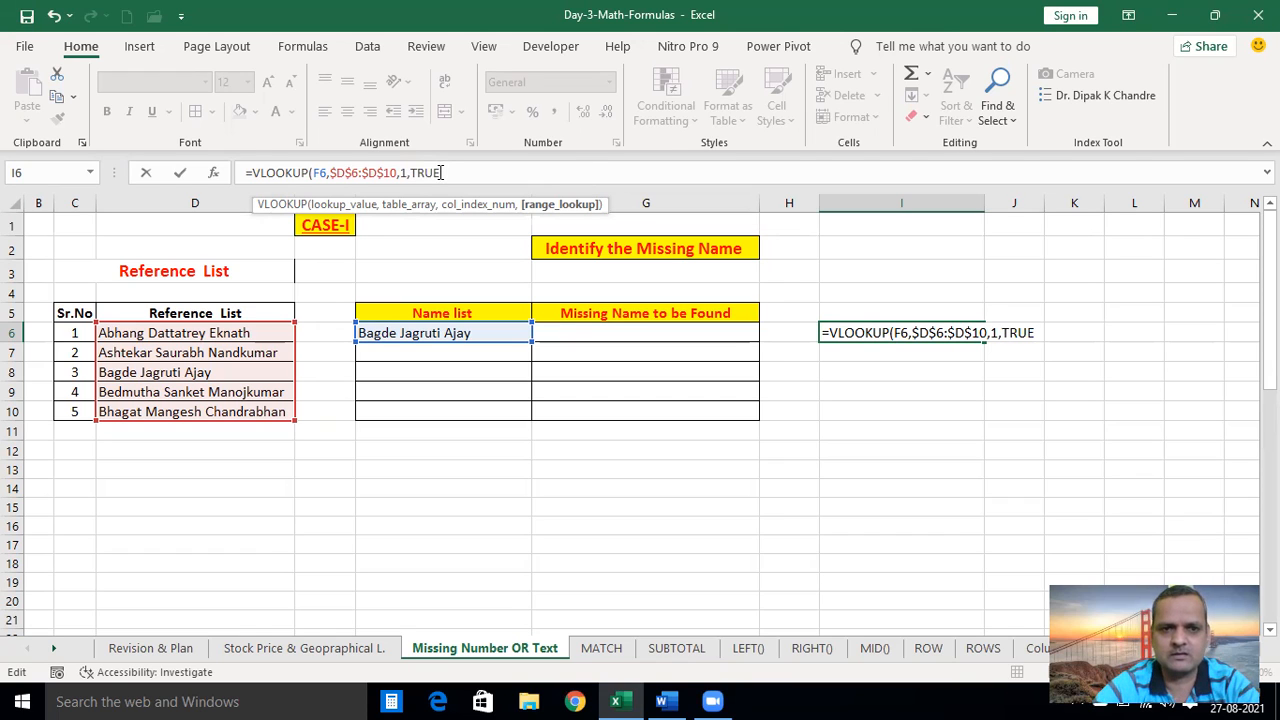
pyautogui.press('Return')
pyautogui.click(851, 330)
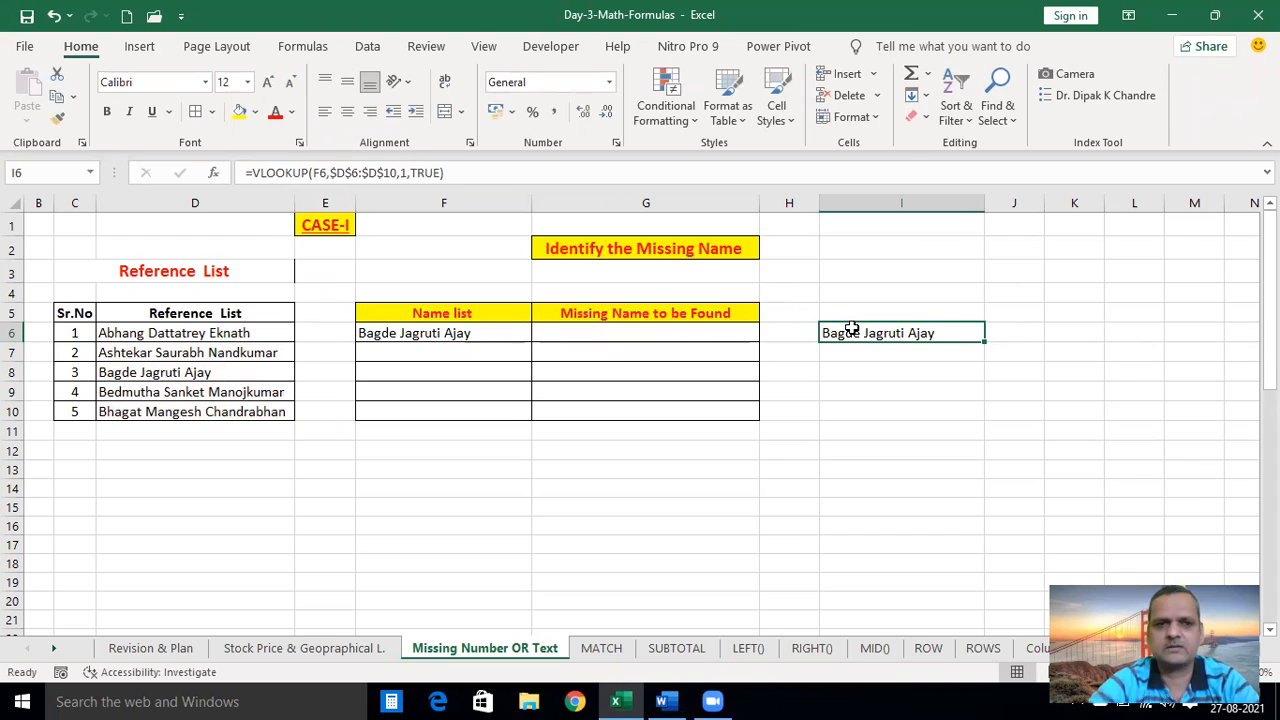
pyautogui.click(862, 368)
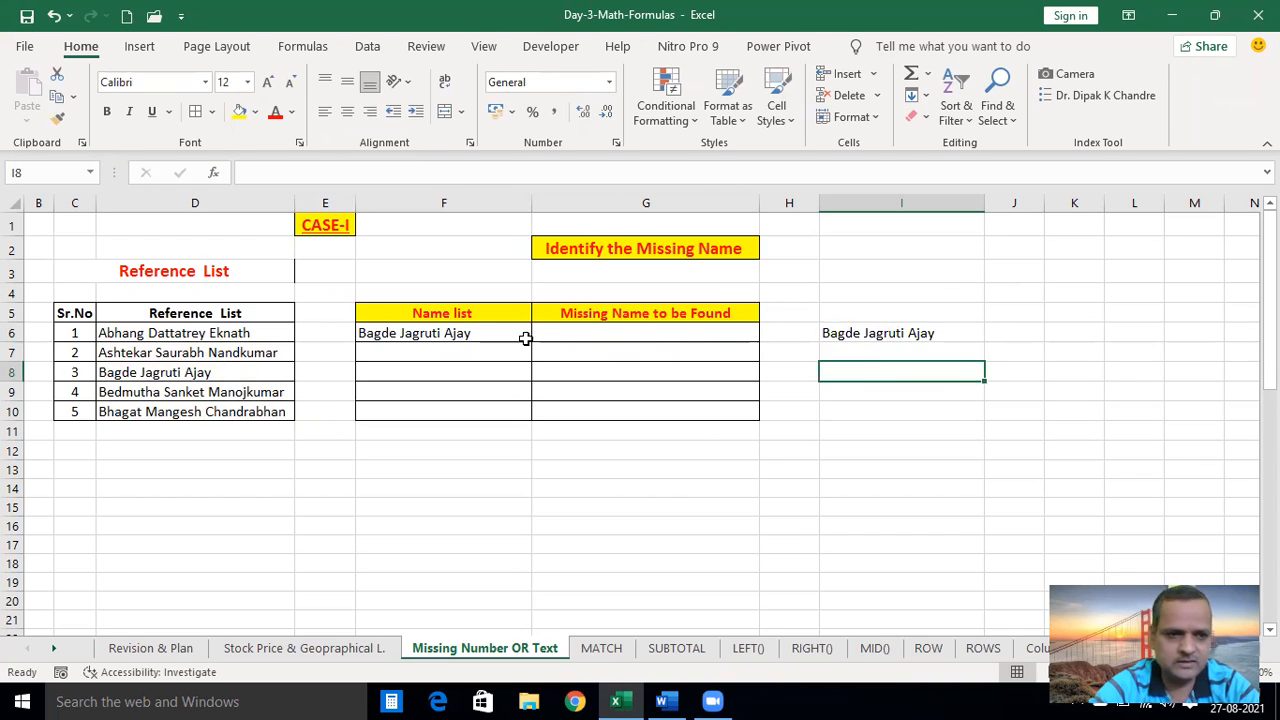
# Replace the name in F6 with a copy of the first Name to be verified entry, A6
pyautogui.click(150, 350)
pyautogui.hotkey('ctrl', 'c')
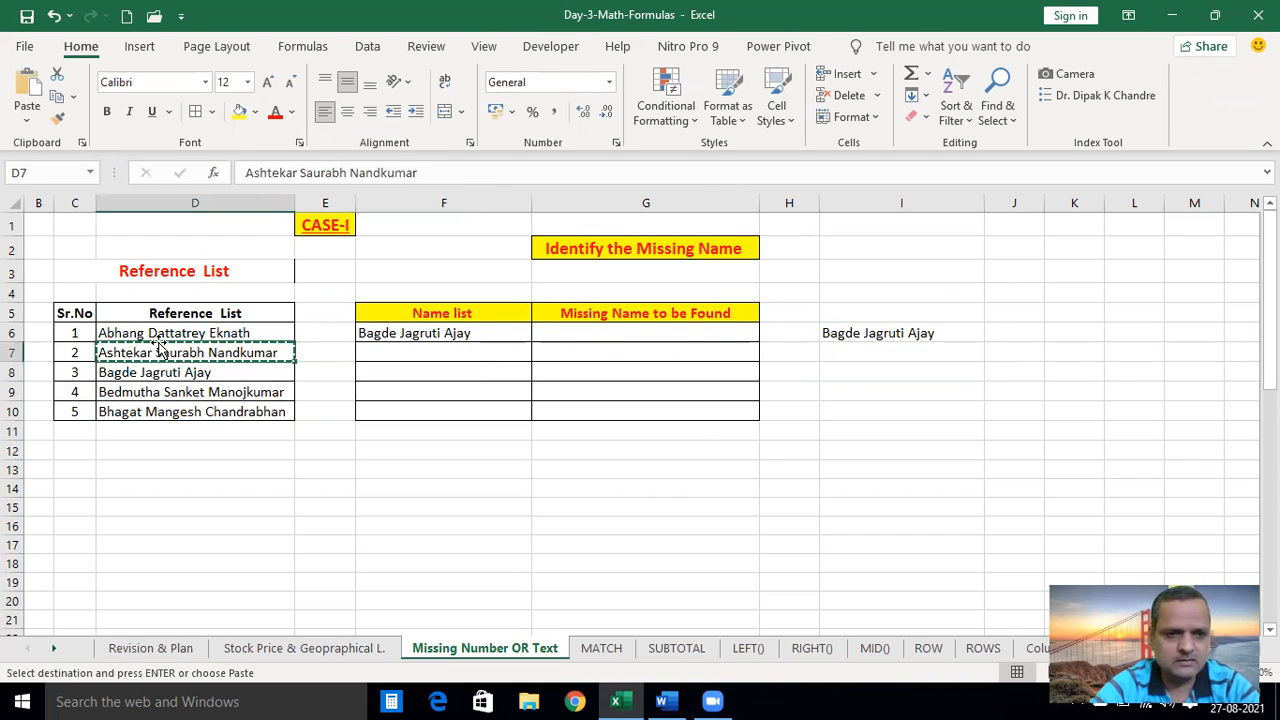
pyautogui.press('Left')
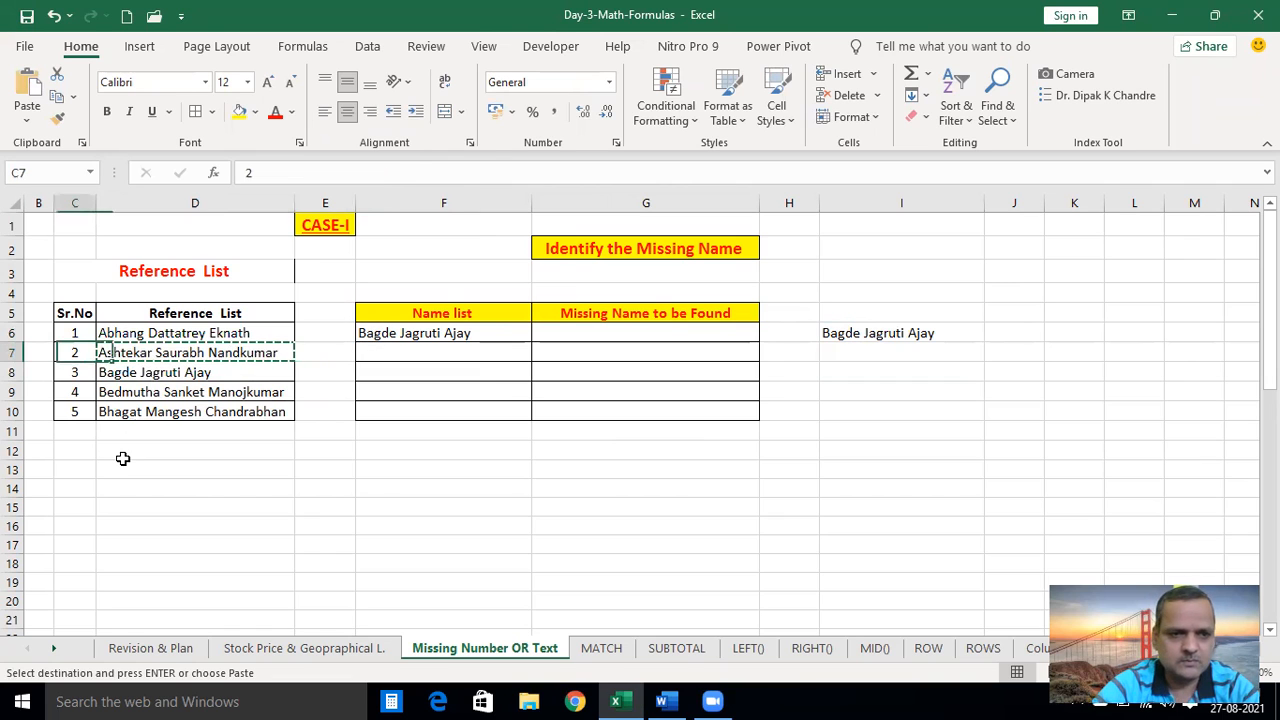
pyautogui.press('Left')
pyautogui.press('Left')
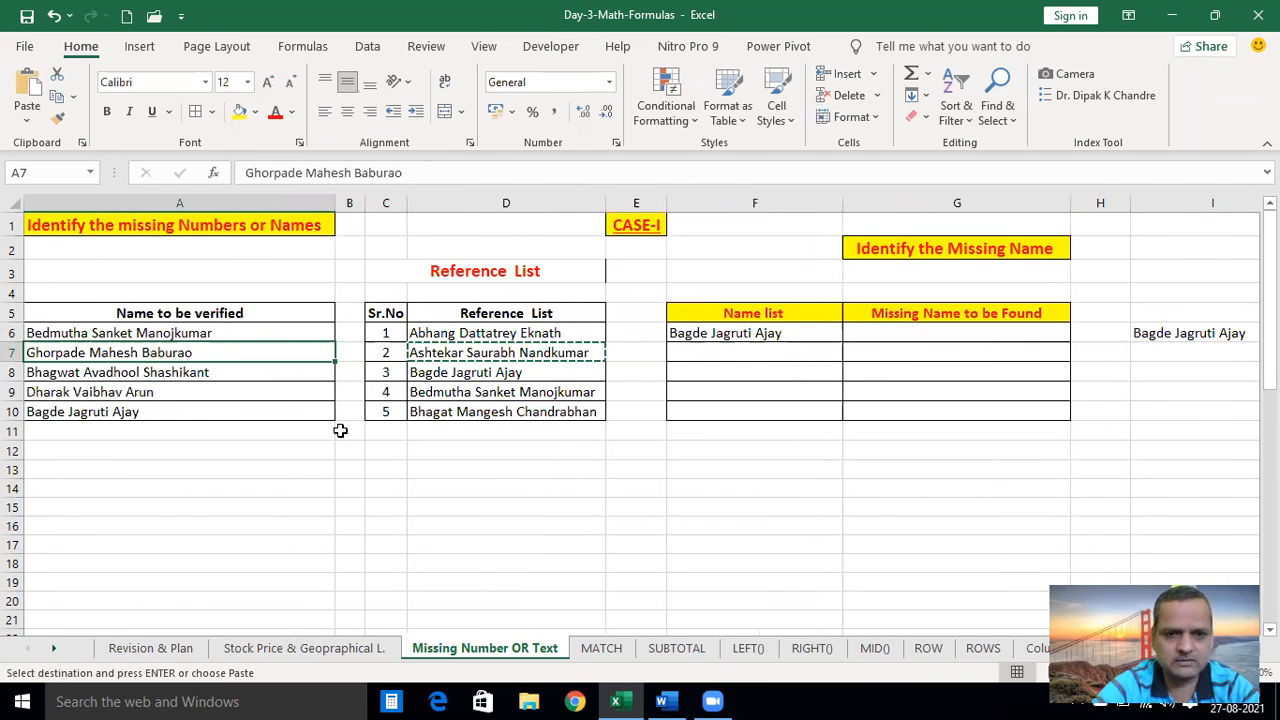
pyautogui.click(150, 334)
pyautogui.hotkey('ctrl', 'c')
pyautogui.press('Right')
pyautogui.press('Right')
pyautogui.press('Right')
pyautogui.press('Right')
pyautogui.press('Right')
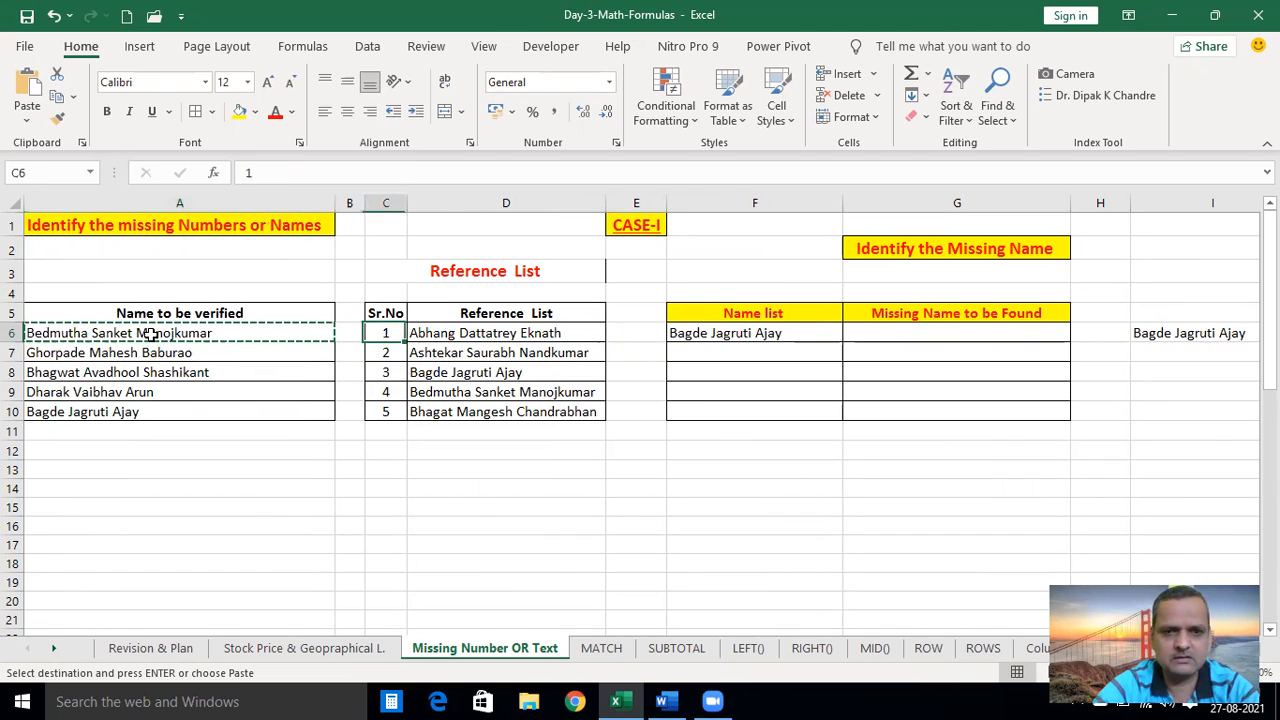
pyautogui.hotkey('ctrl', 'v')
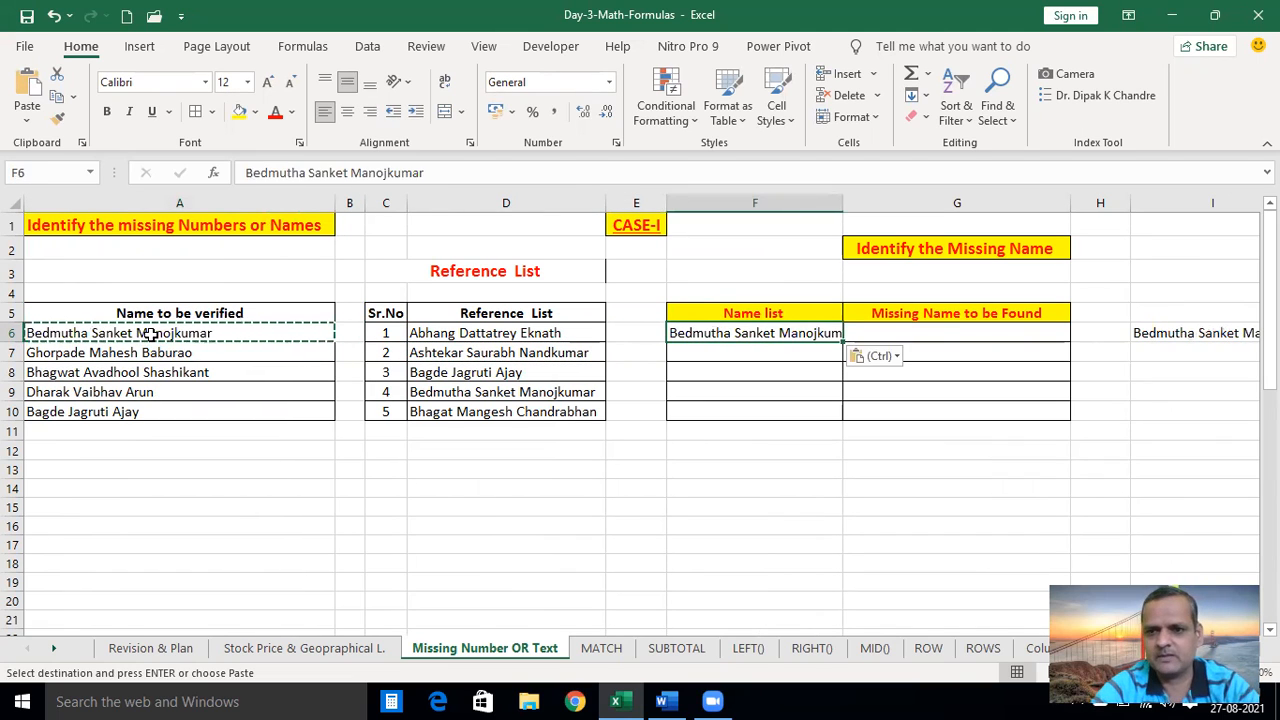
pyautogui.press('Right')
pyautogui.press('Right')
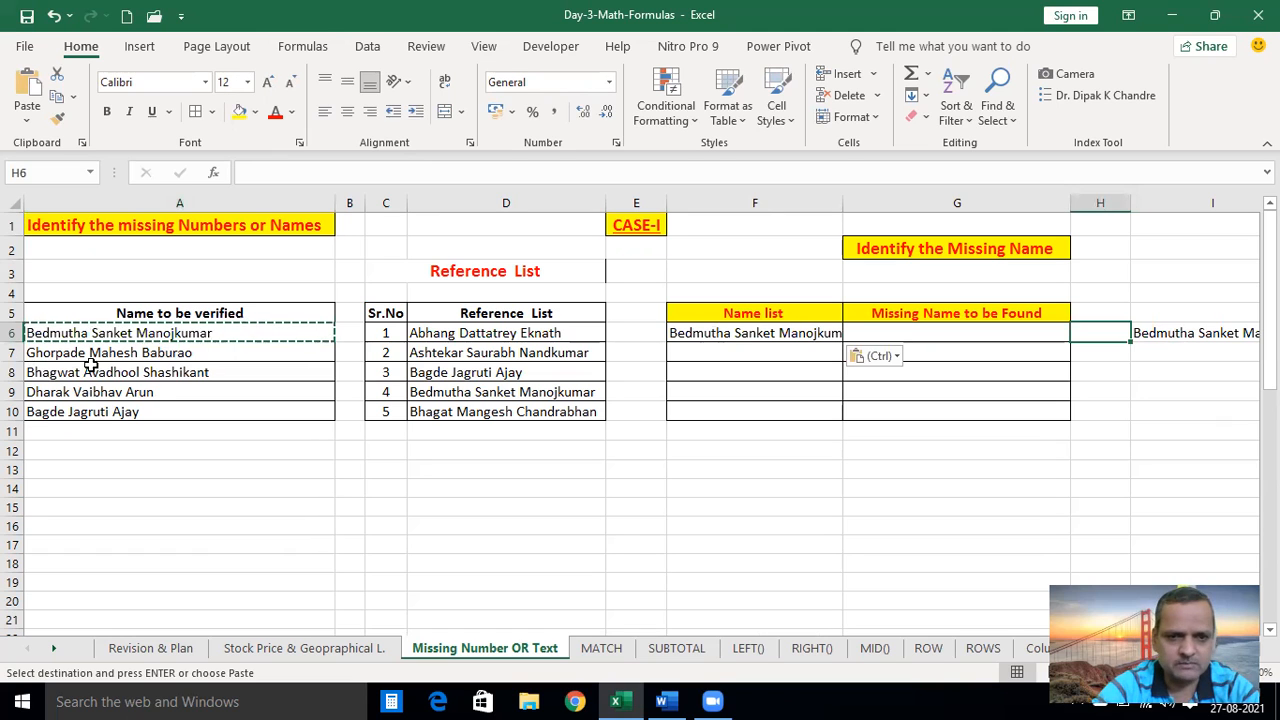
# Replace the name in F6 with a copy of the second Name to be verified entry, A7
pyautogui.click(117, 352)
pyautogui.hotkey('ctrl', 'c')
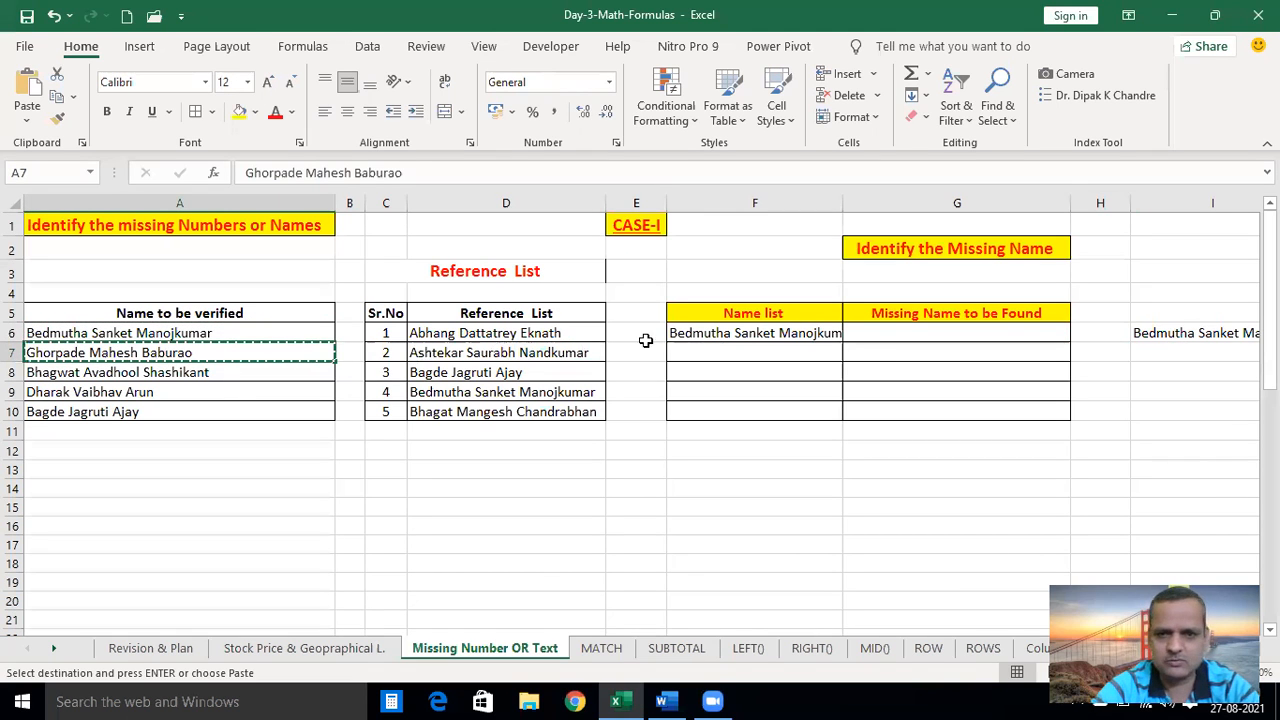
pyautogui.click(704, 336)
pyautogui.hotkey('ctrl', 'v')
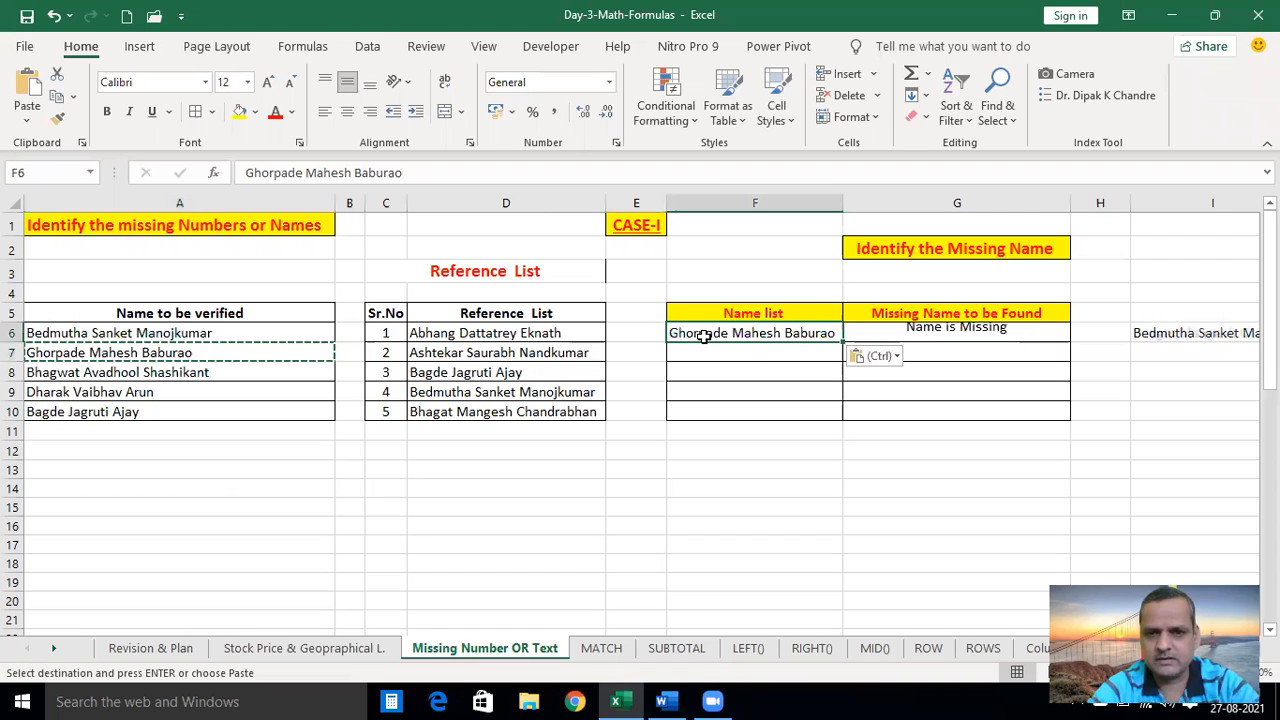
# Auto-fit the width of column I to show the full VLOOKUP result
pyautogui.press('Right')
pyautogui.press('Right')
pyautogui.press('Right')
pyautogui.press('Right')
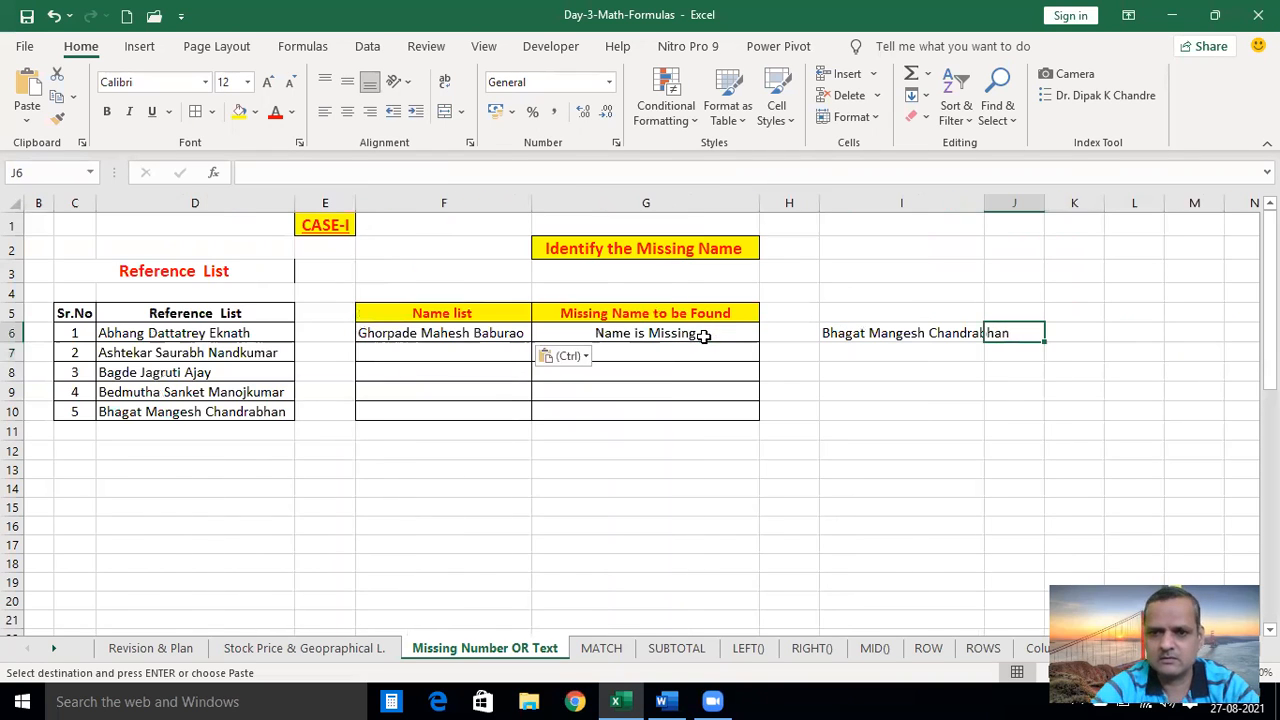
pyautogui.doubleClick(979, 202)
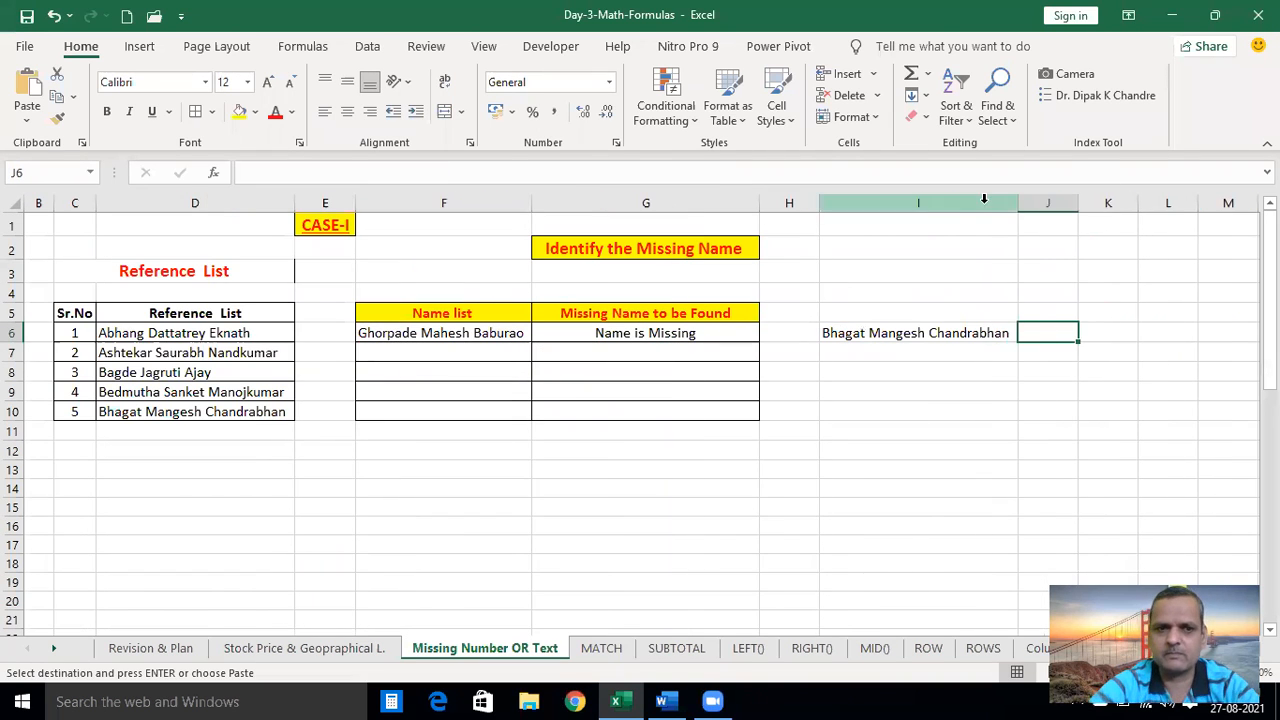
# Inspect the arguments of the VLOOKUP formula in I6 and leave them unmodified
pyautogui.click(888, 390)
pyautogui.click(847, 340)
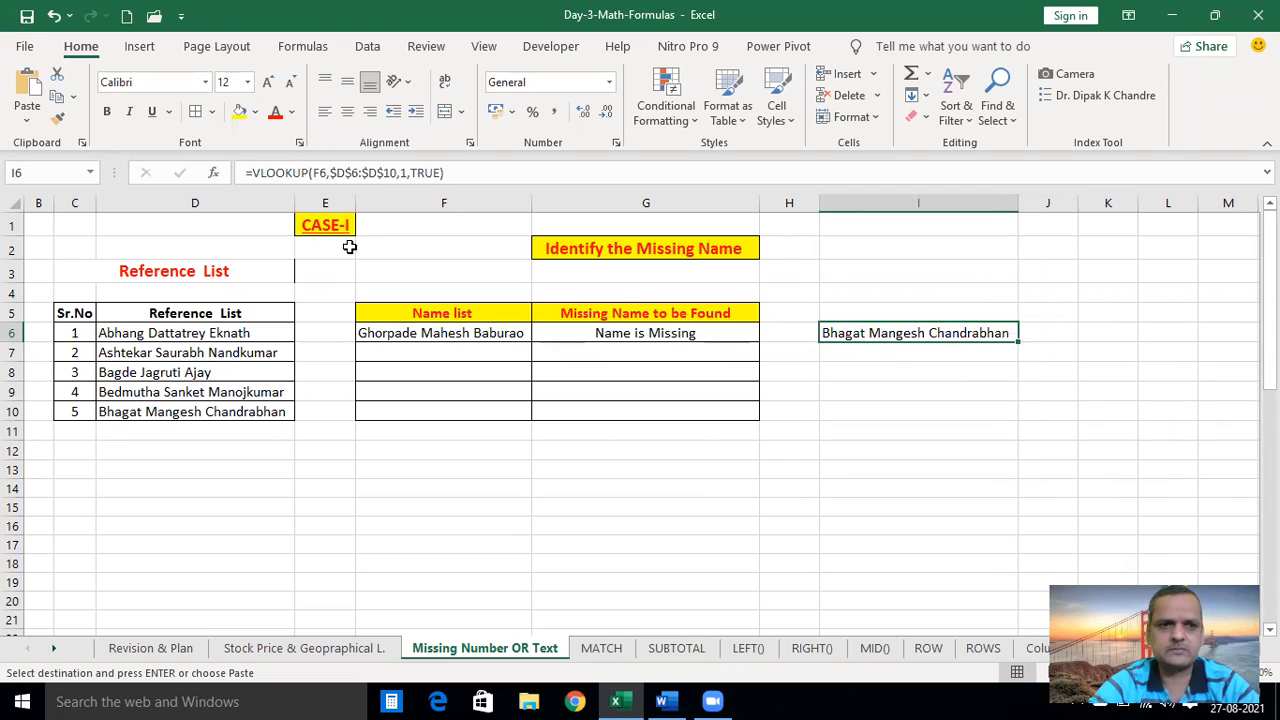
pyautogui.click(328, 173)
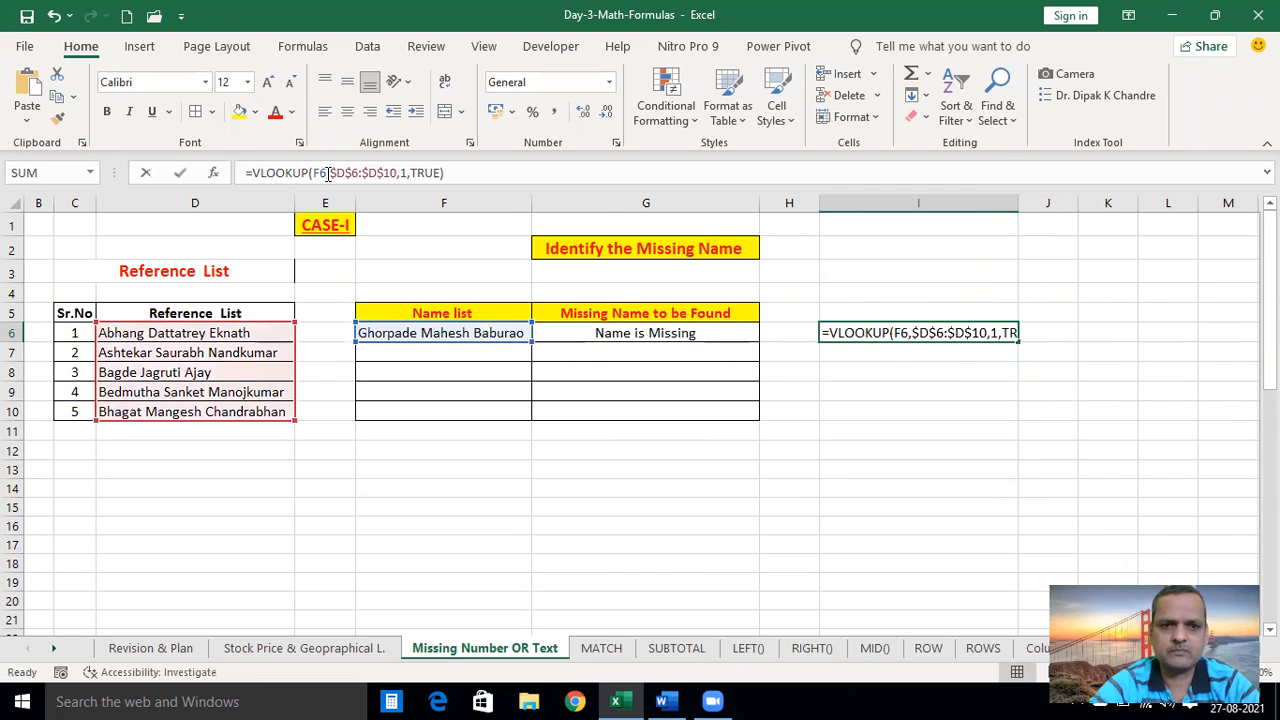
pyautogui.click(459, 172)
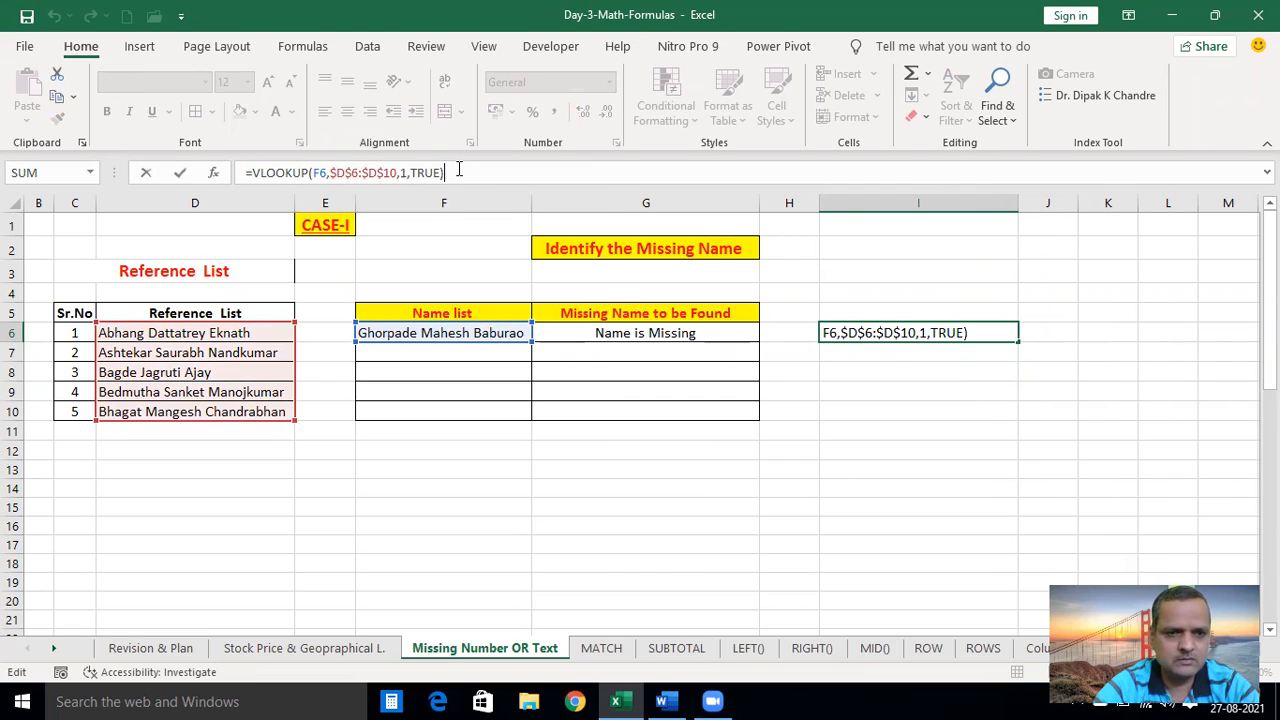
pyautogui.press('Return')
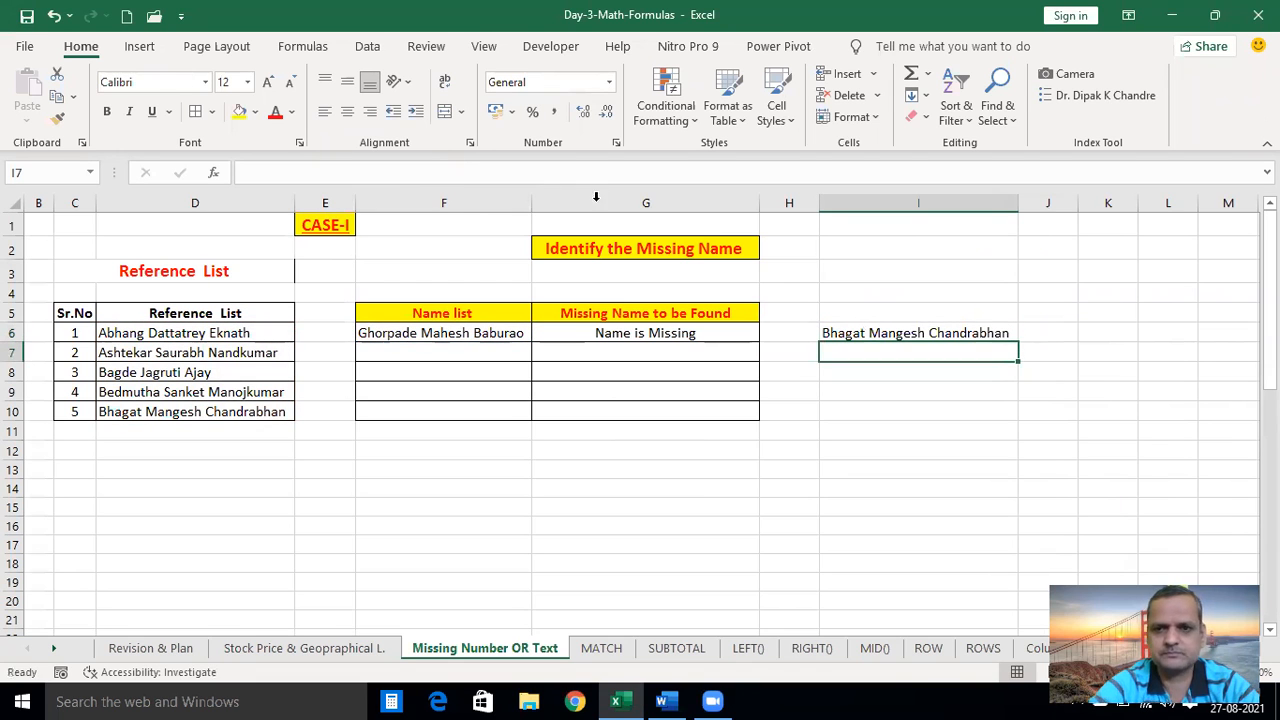
# Change the range_lookup argument of the VLOOKUP formula in I6 to 0 for an exact match
pyautogui.click(929, 333)
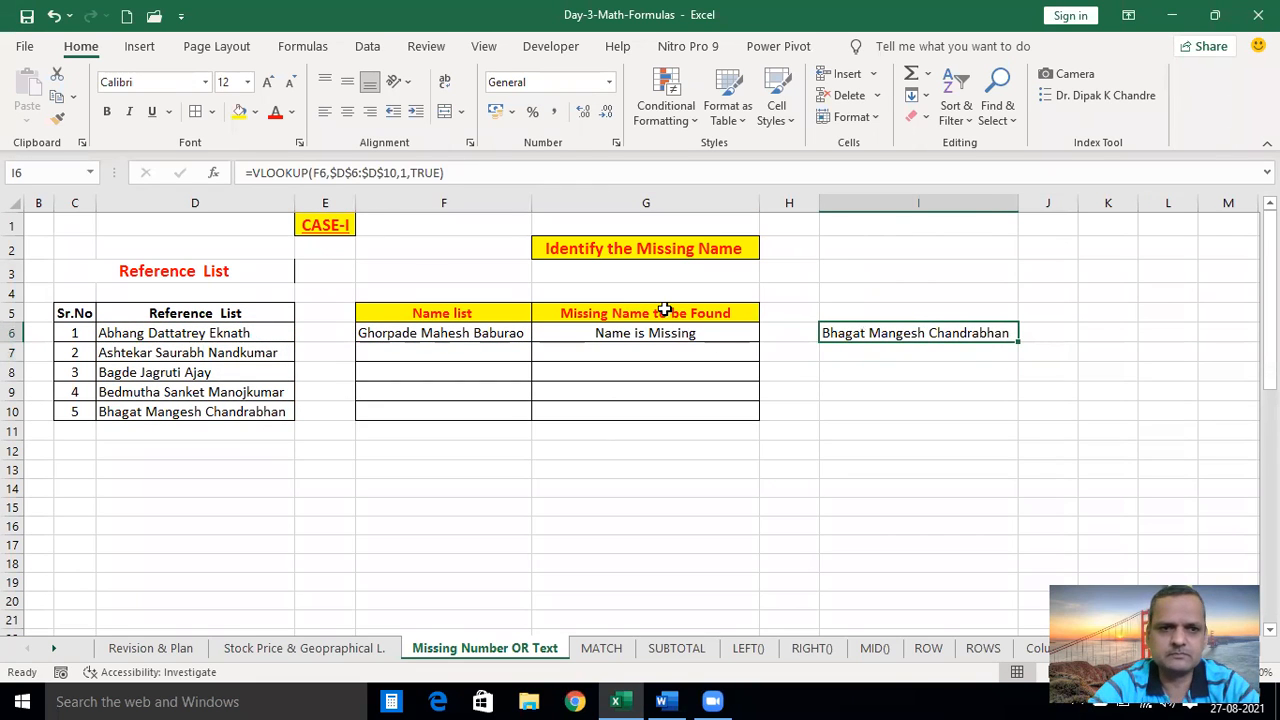
pyautogui.click(455, 172)
pyautogui.press('BackSpace')
pyautogui.press('BackSpace')
pyautogui.press('BackSpace')
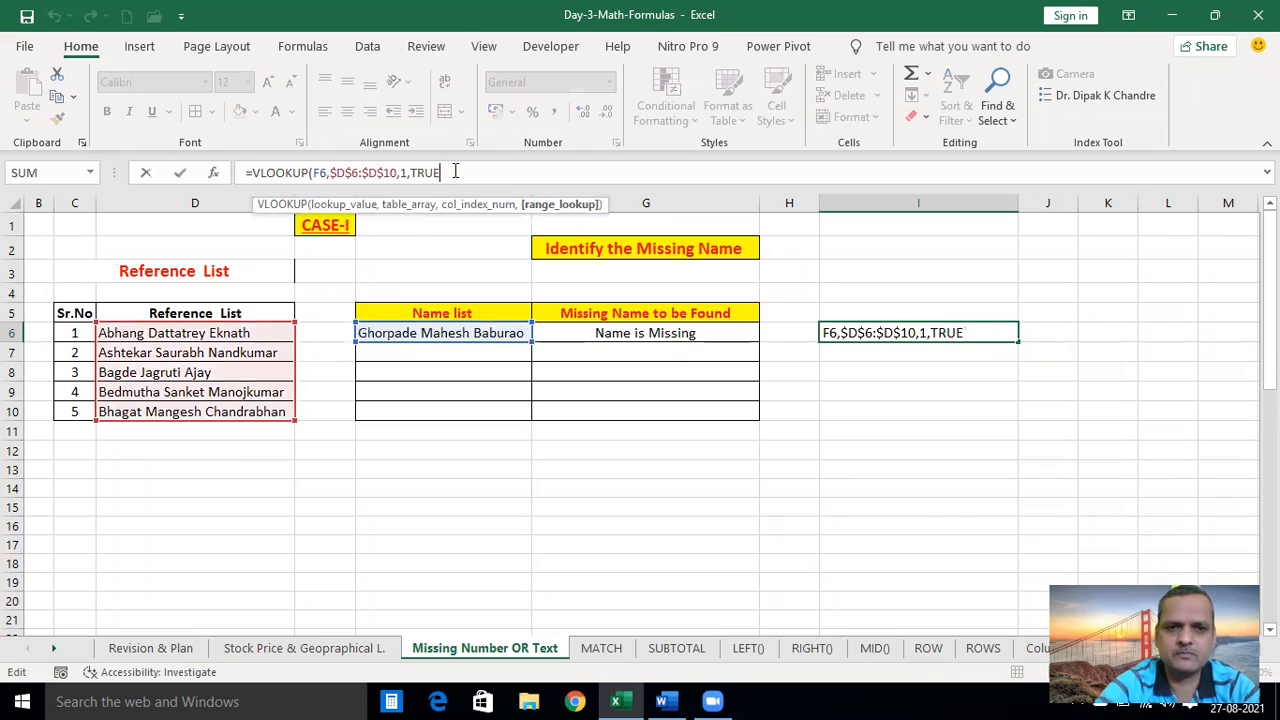
pyautogui.write('0)')
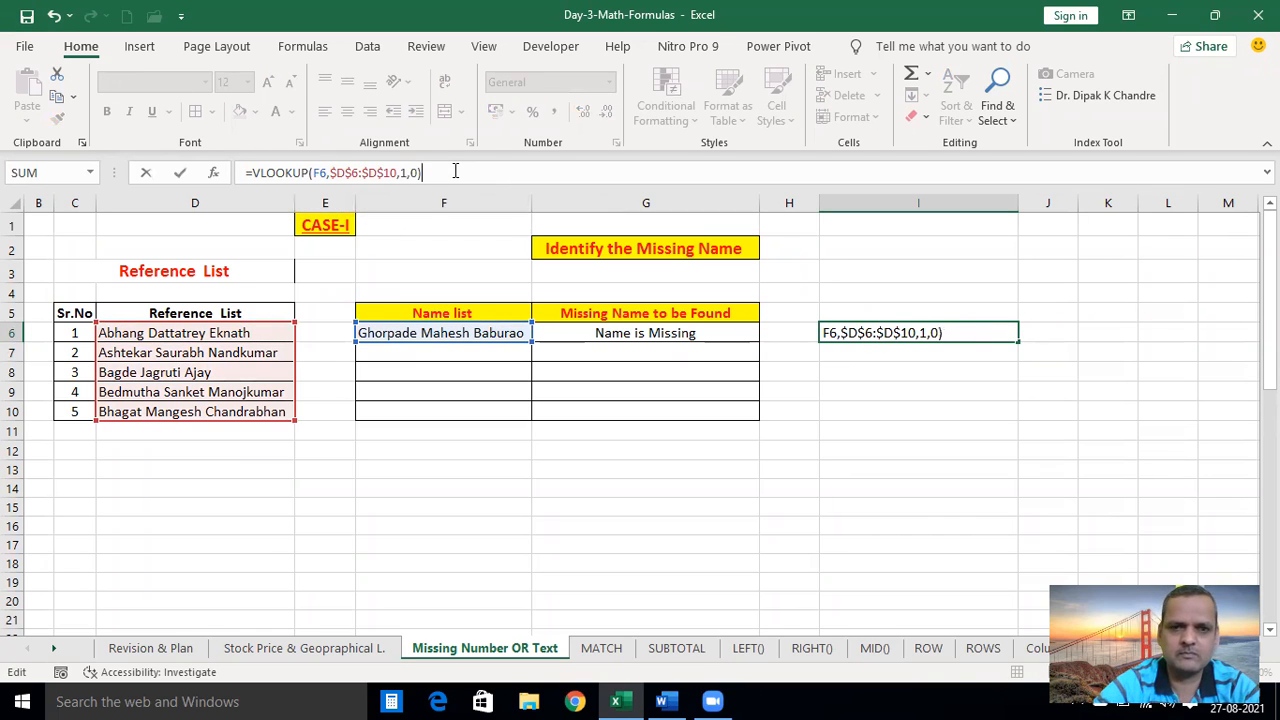
pyautogui.press('Return')
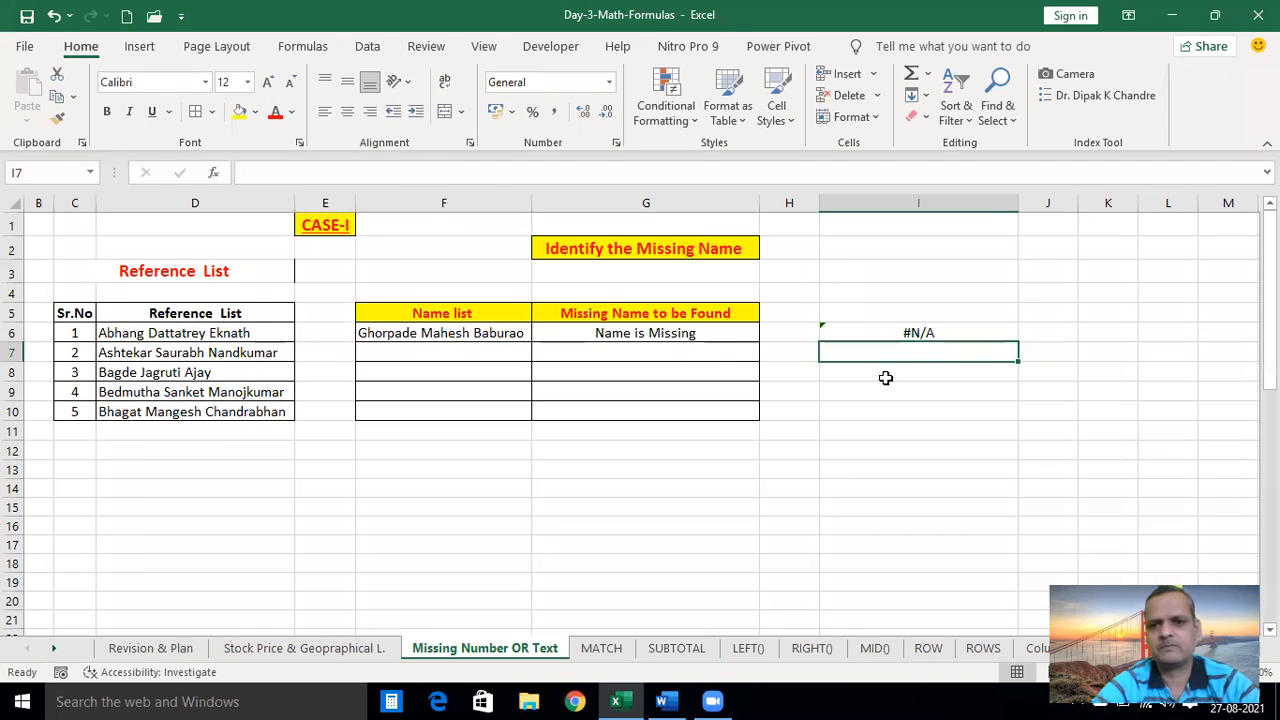
pyautogui.click(920, 331)
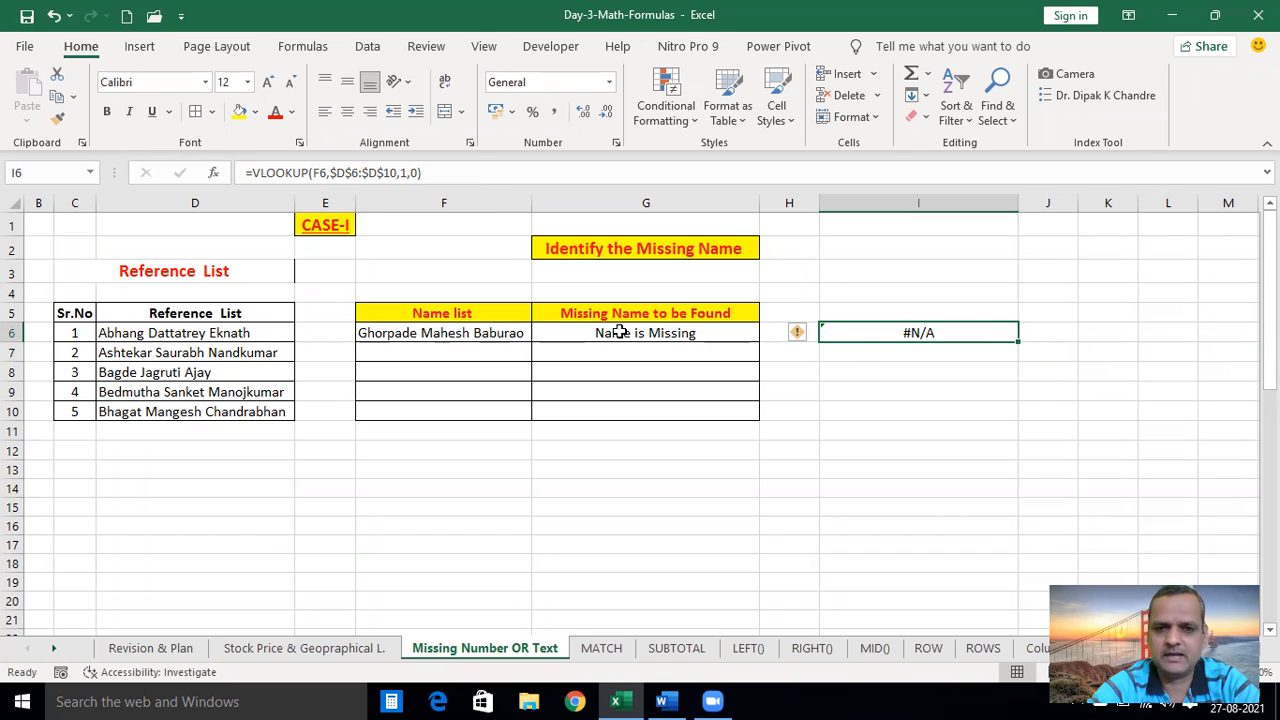
pyautogui.moveTo(470, 310); pyautogui.dragTo(689, 428)
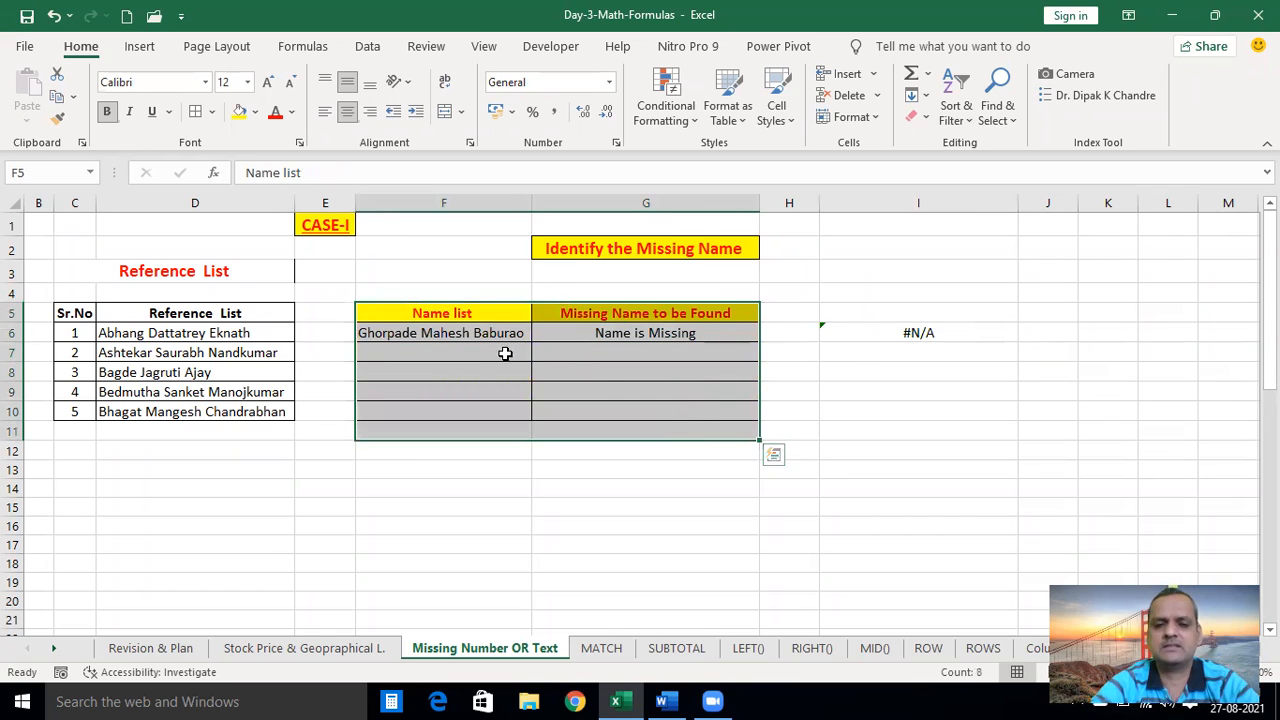
pyautogui.moveTo(452, 288); pyautogui.dragTo(698, 440)
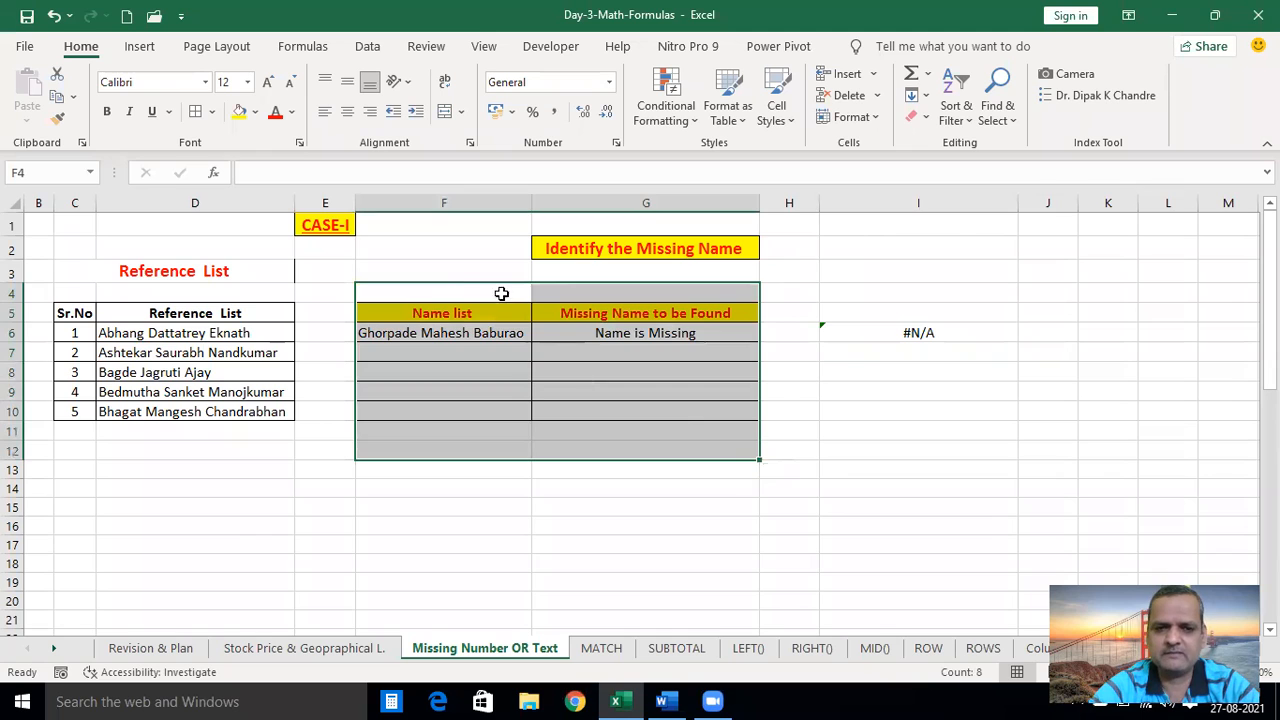
pyautogui.moveTo(500, 272); pyautogui.dragTo(661, 423)
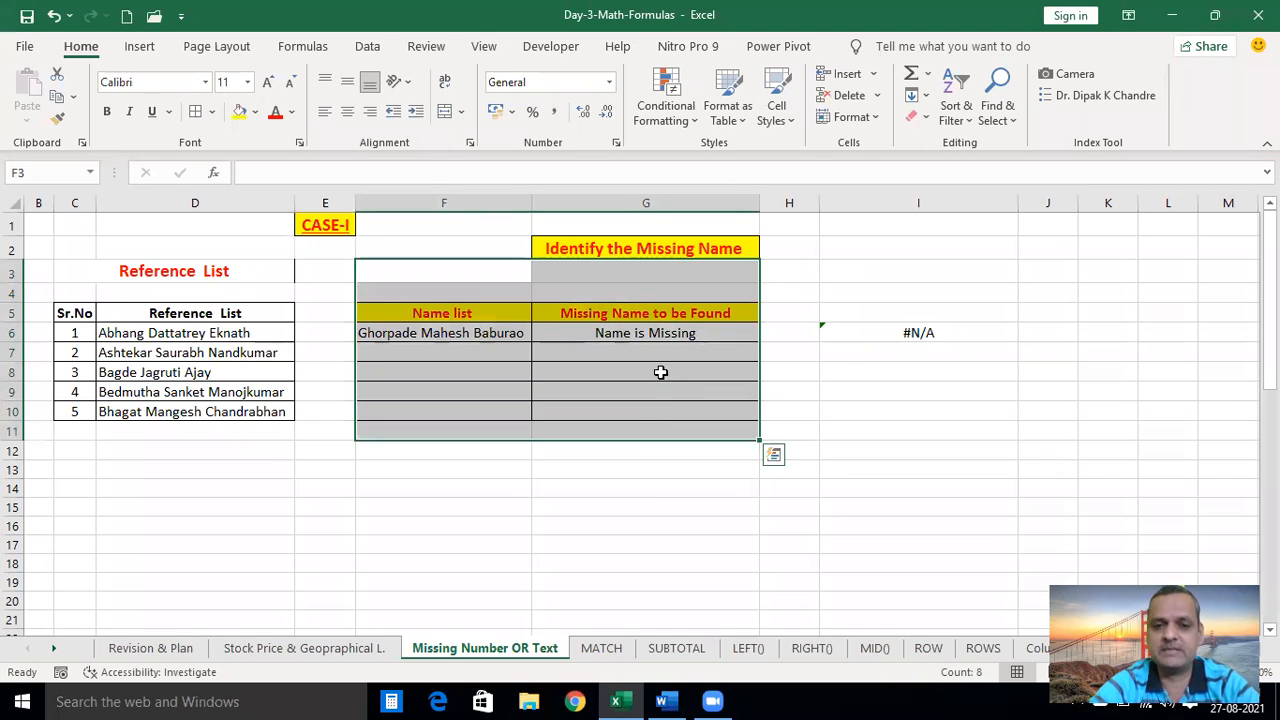
pyautogui.click(672, 333)
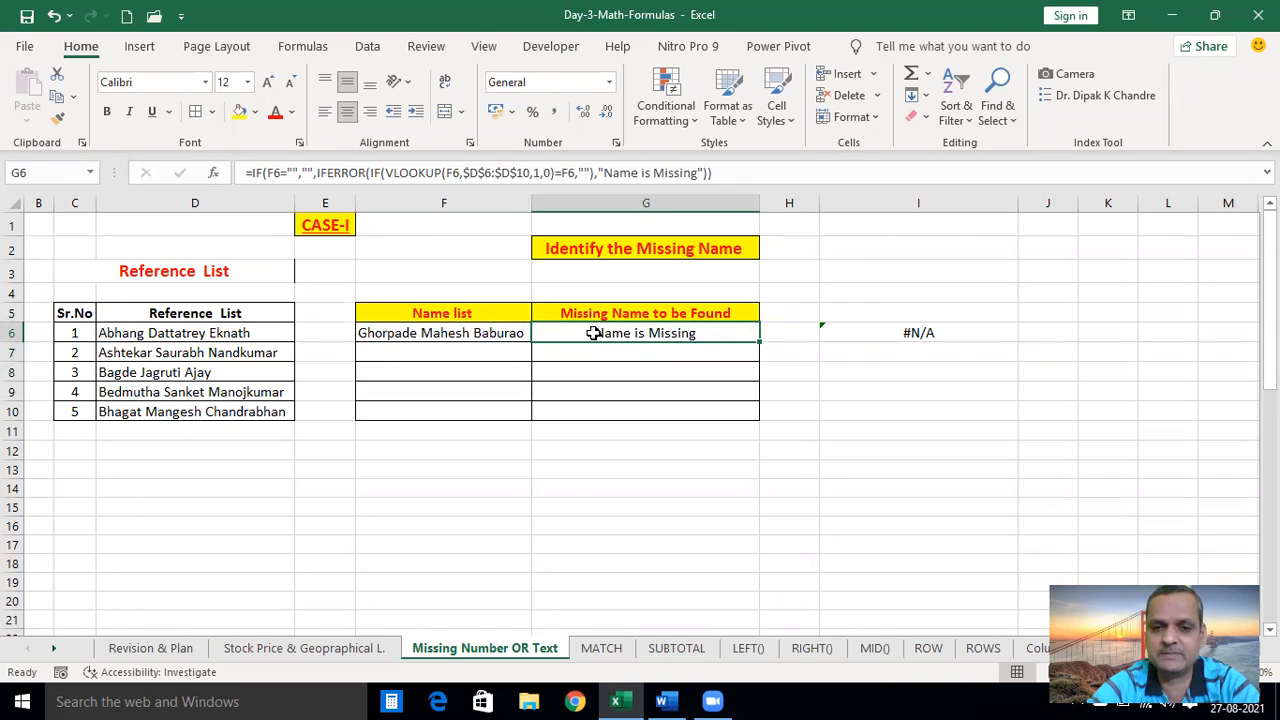
# Nest the VLOOKUP in I6 inside an IF function whose logical test compares the lookup result with F6
pyautogui.click(918, 336)
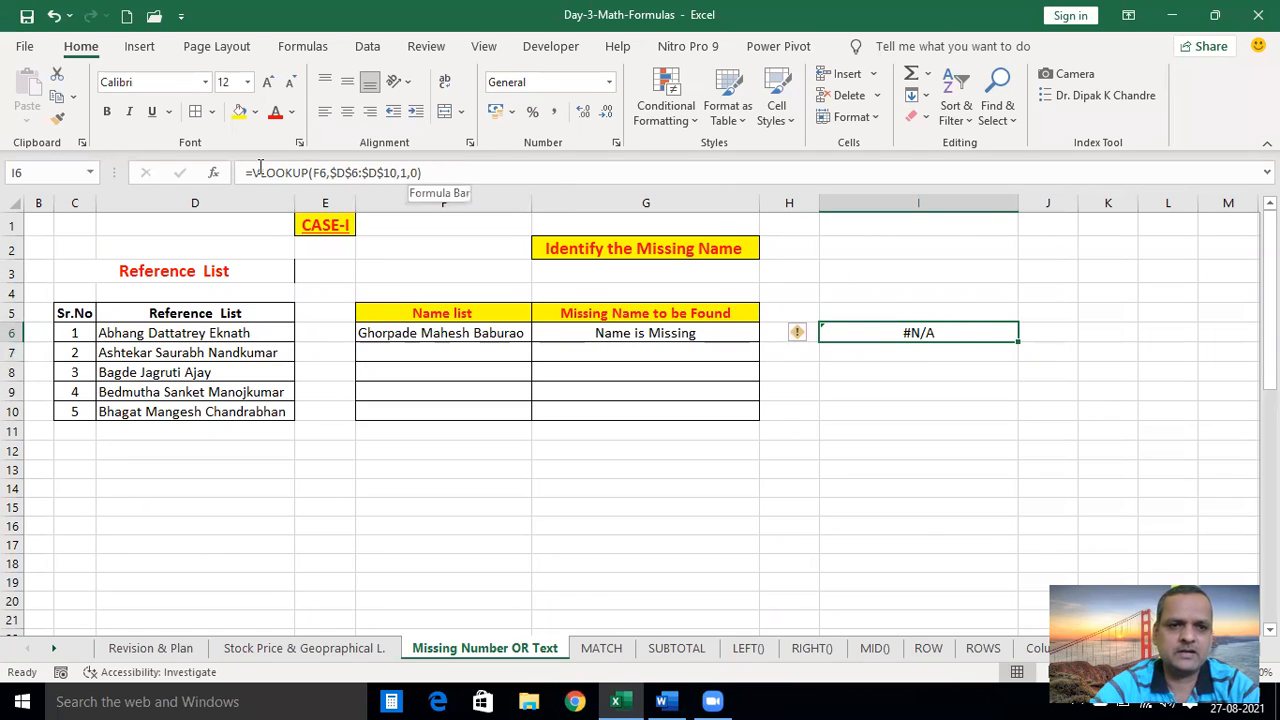
pyautogui.click(255, 172)
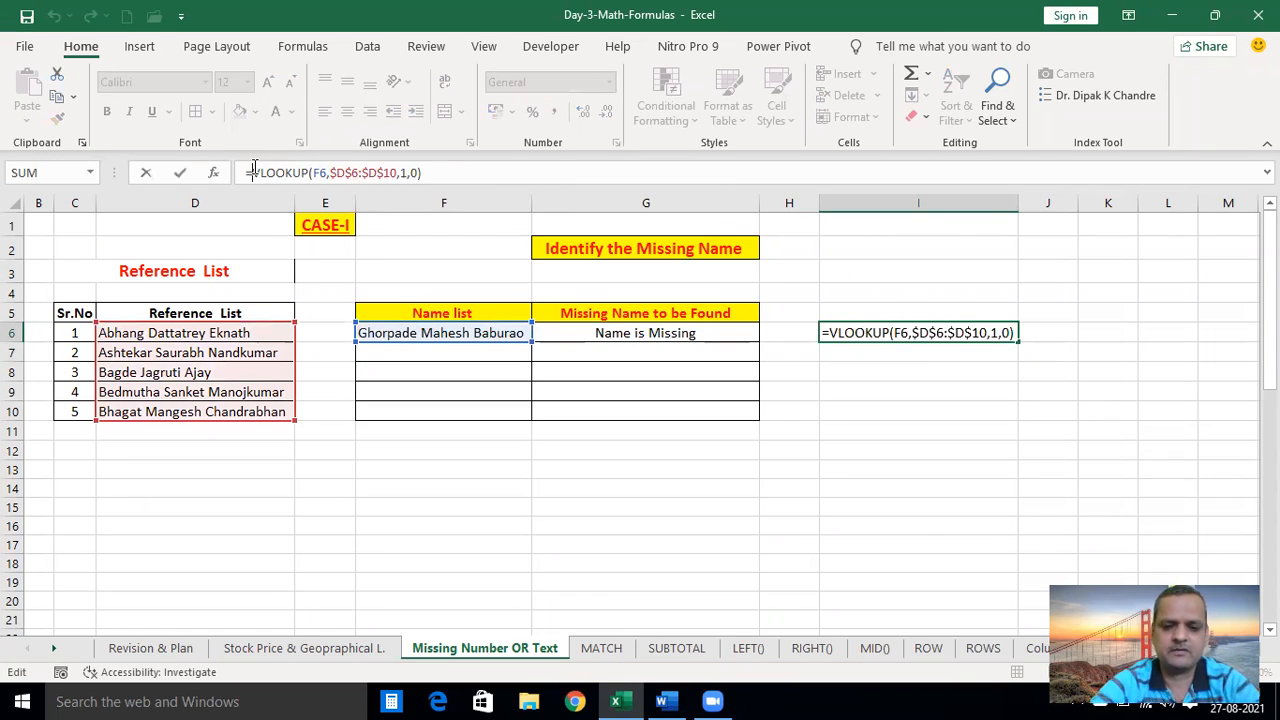
pyautogui.write('IF(')
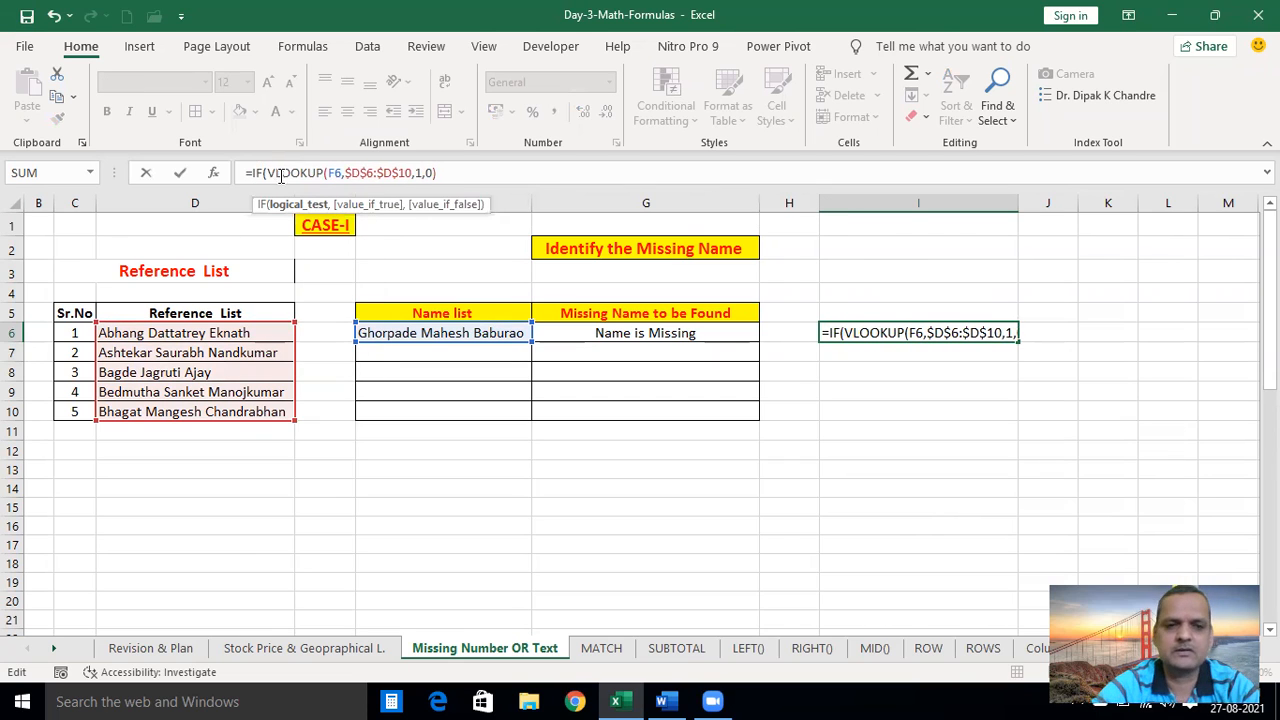
pyautogui.moveTo(268, 173); pyautogui.dragTo(443, 173)
pyautogui.hotkey('ctrl', 'c')
pyautogui.click(444, 173)
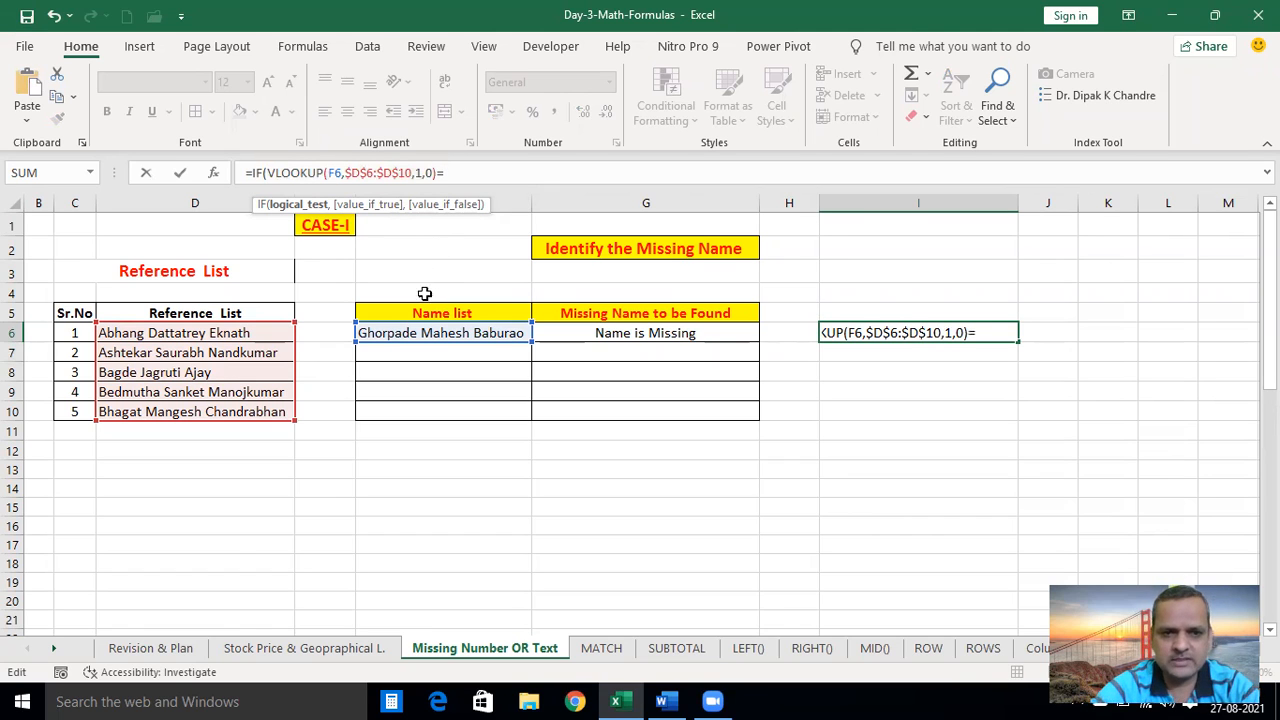
pyautogui.click(430, 333)
pyautogui.write(',')
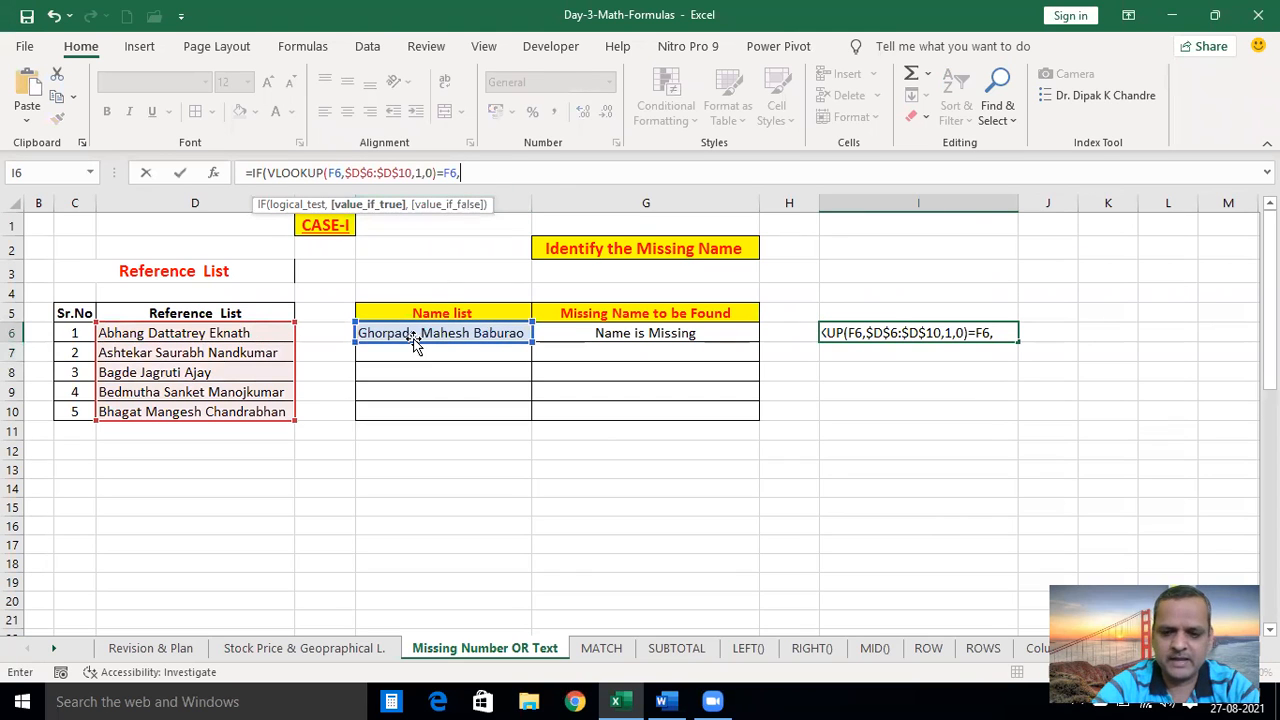
# Complete the IF formula in I6 with "" as the true value and "Name is Missing" as the false value
pyautogui.write('"",')
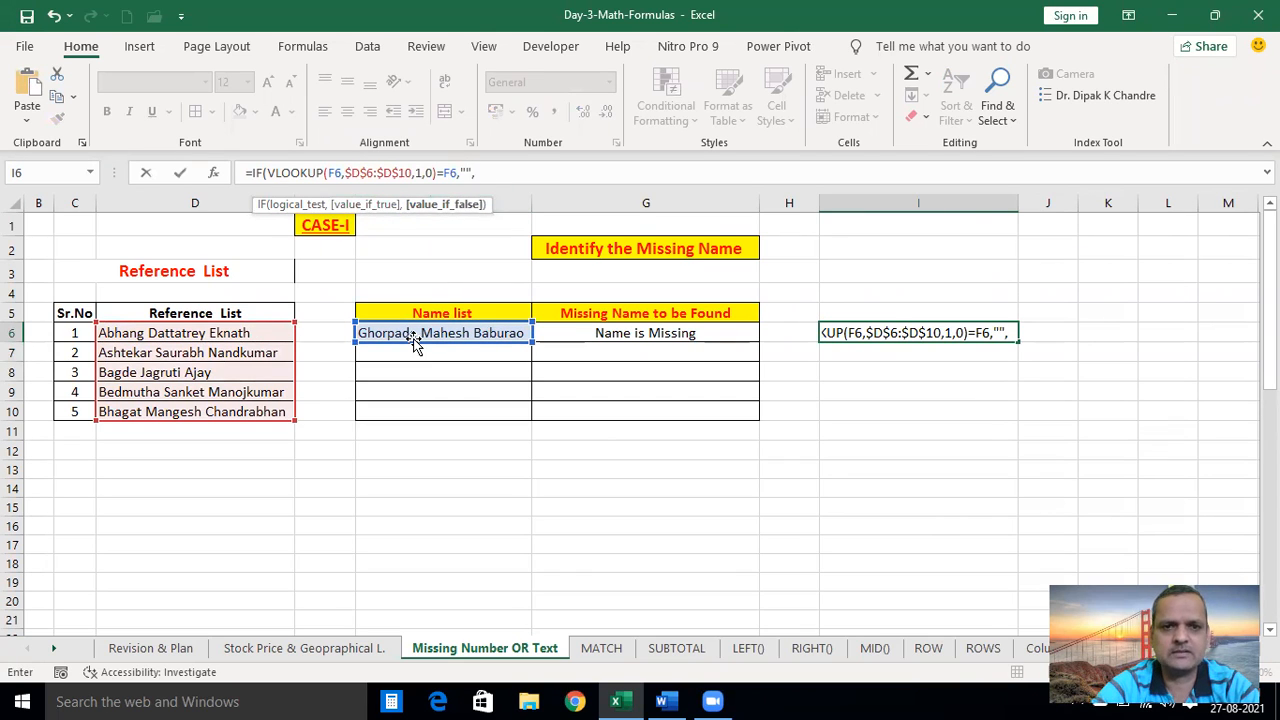
pyautogui.write('Name')
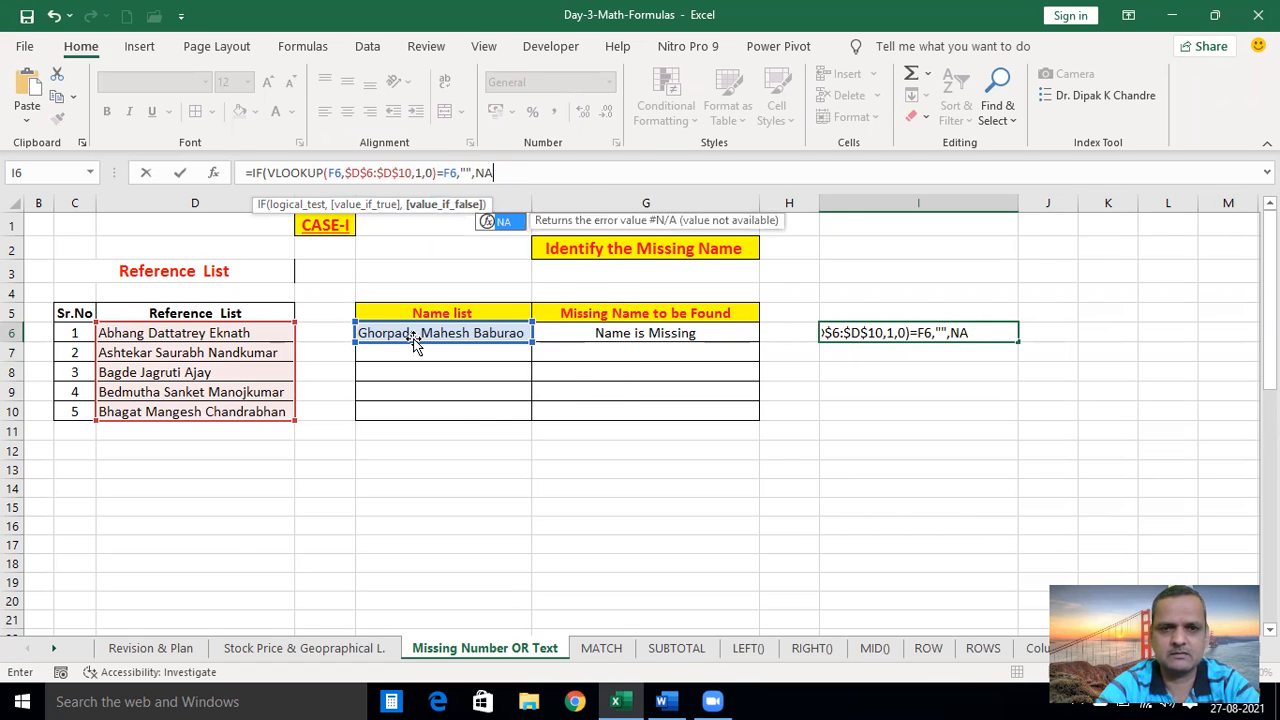
pyautogui.write(' is ')
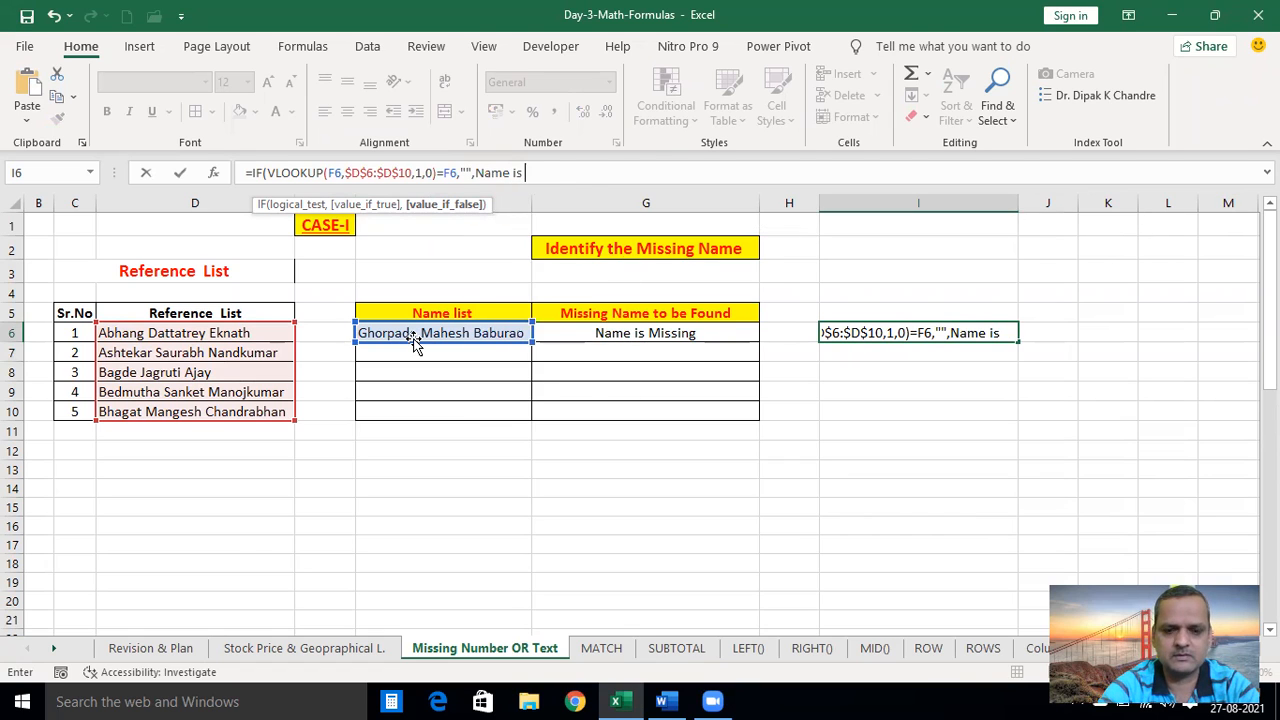
pyautogui.write('Missing')
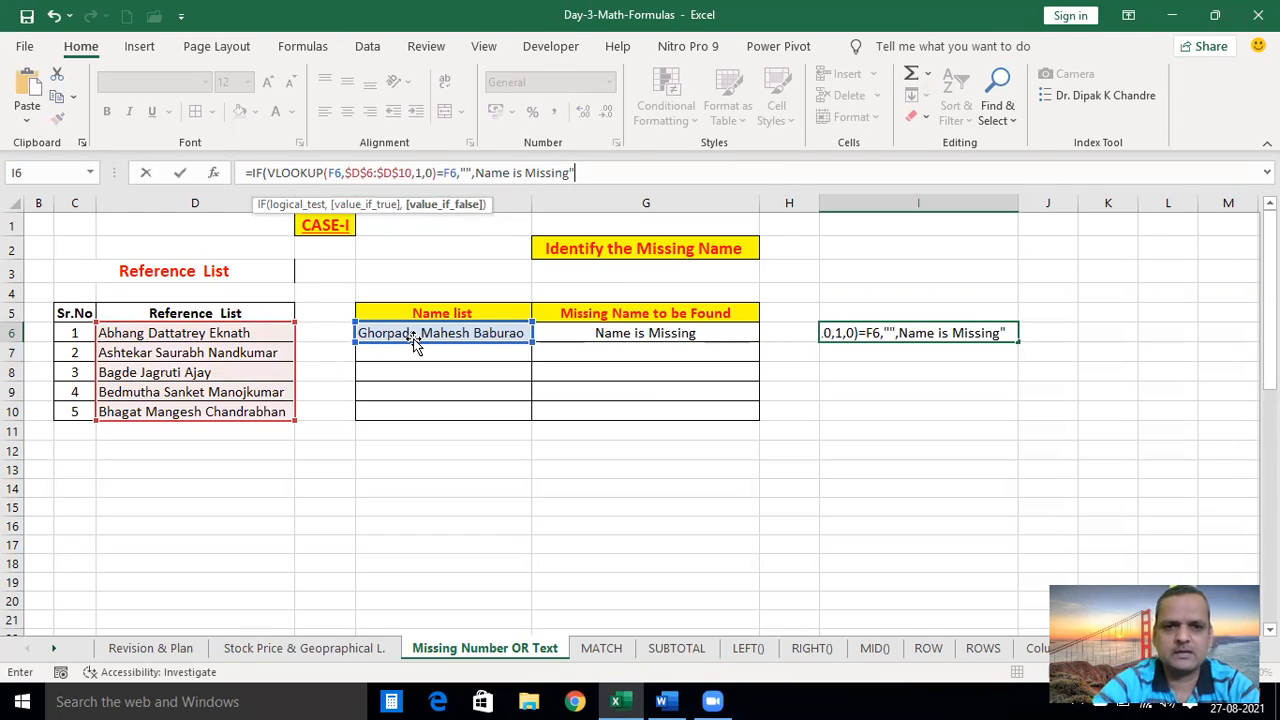
pyautogui.click(476, 172)
pyautogui.write('"')
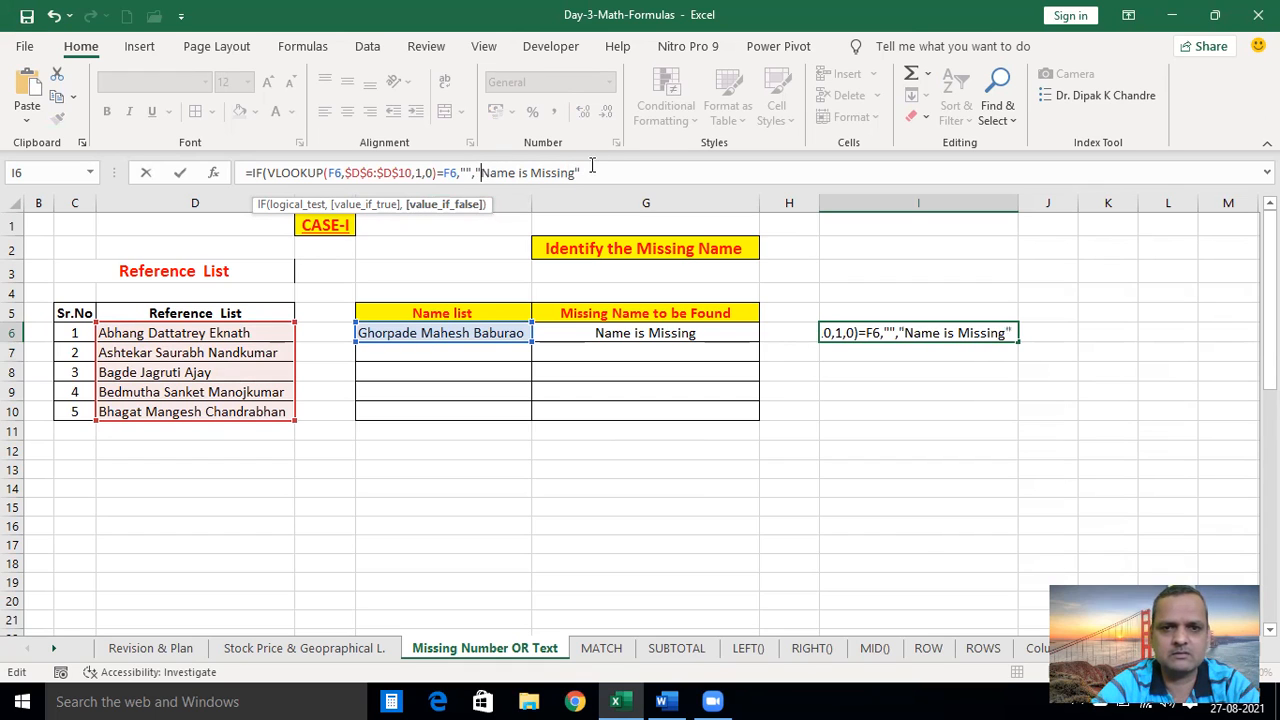
pyautogui.write('_')
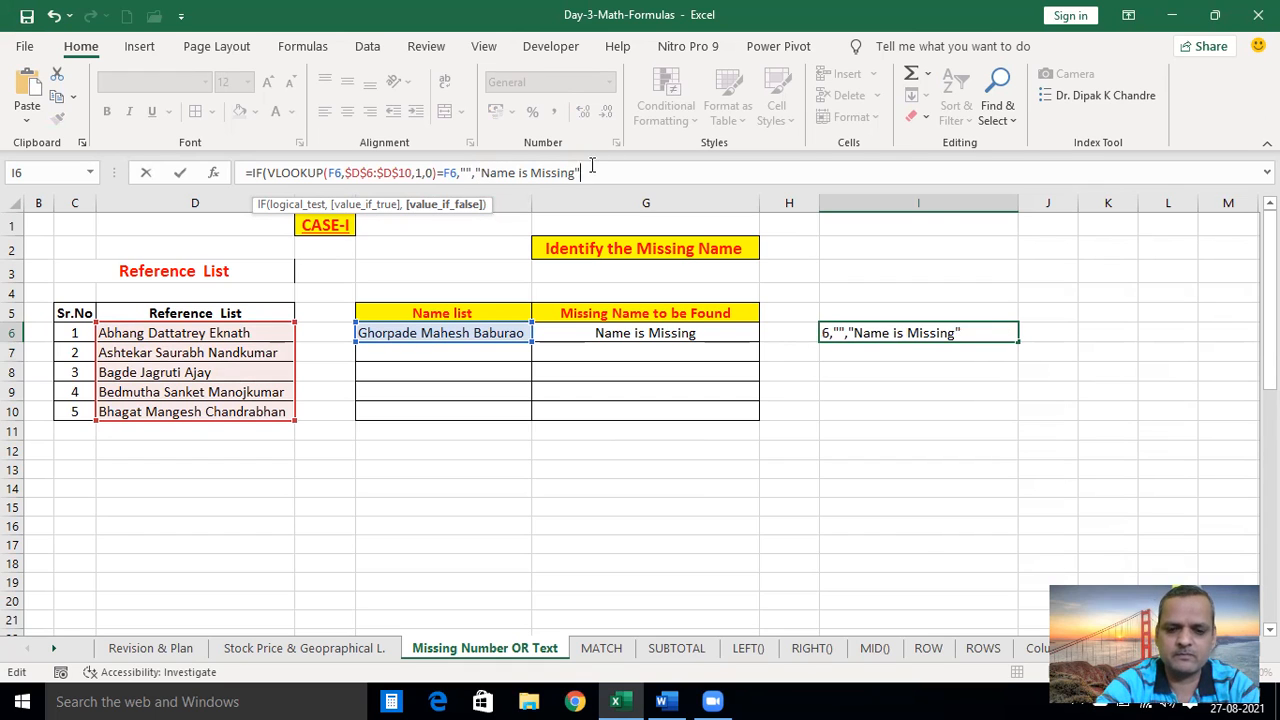
pyautogui.write(')')
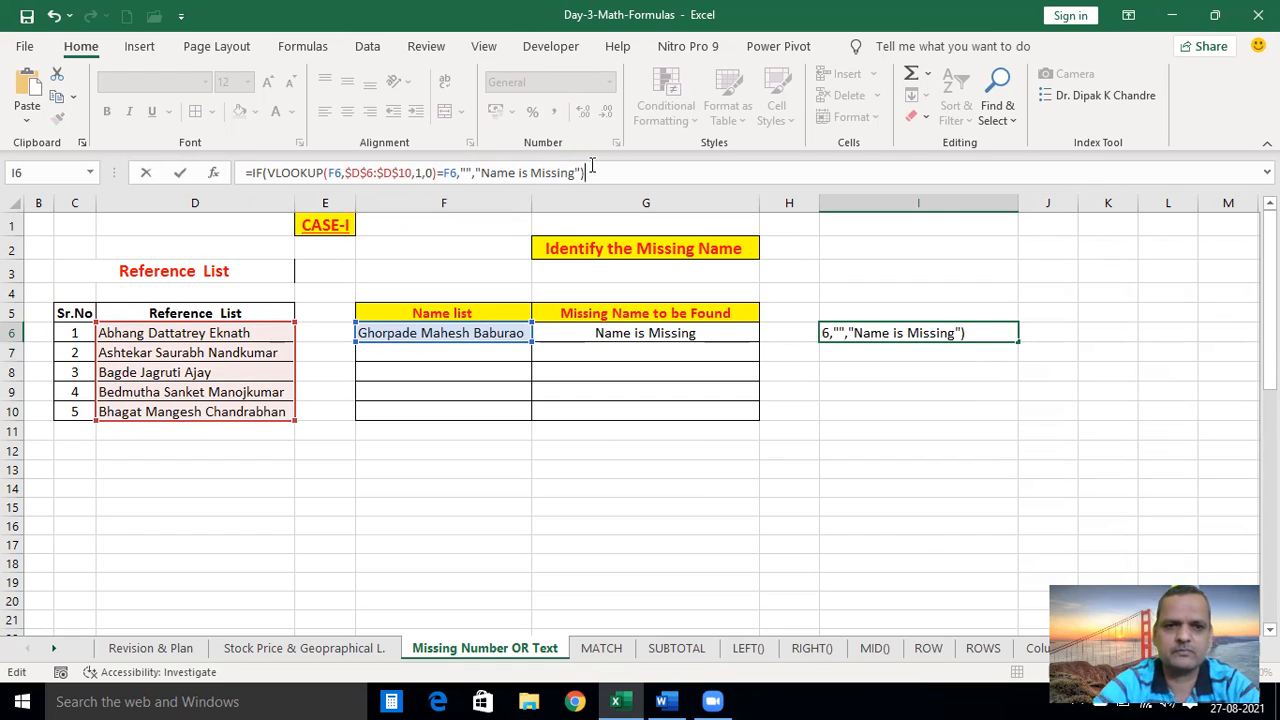
pyautogui.click(336, 172)
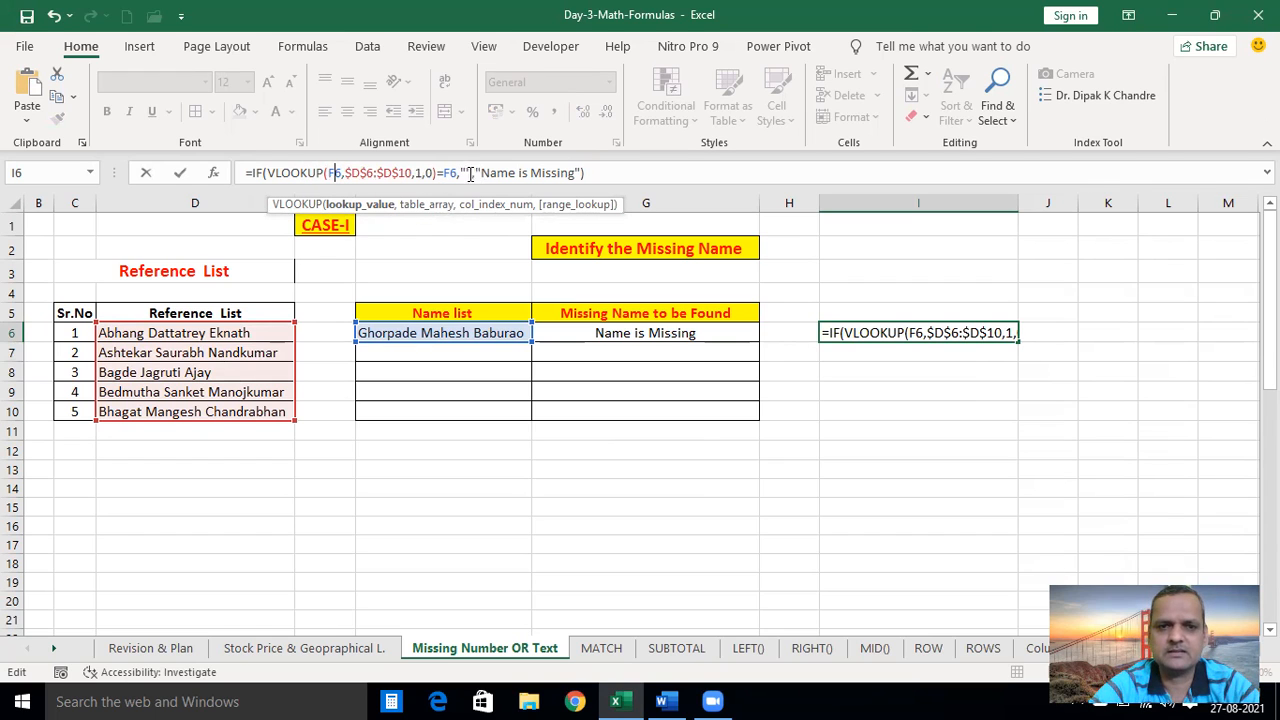
pyautogui.click(466, 172)
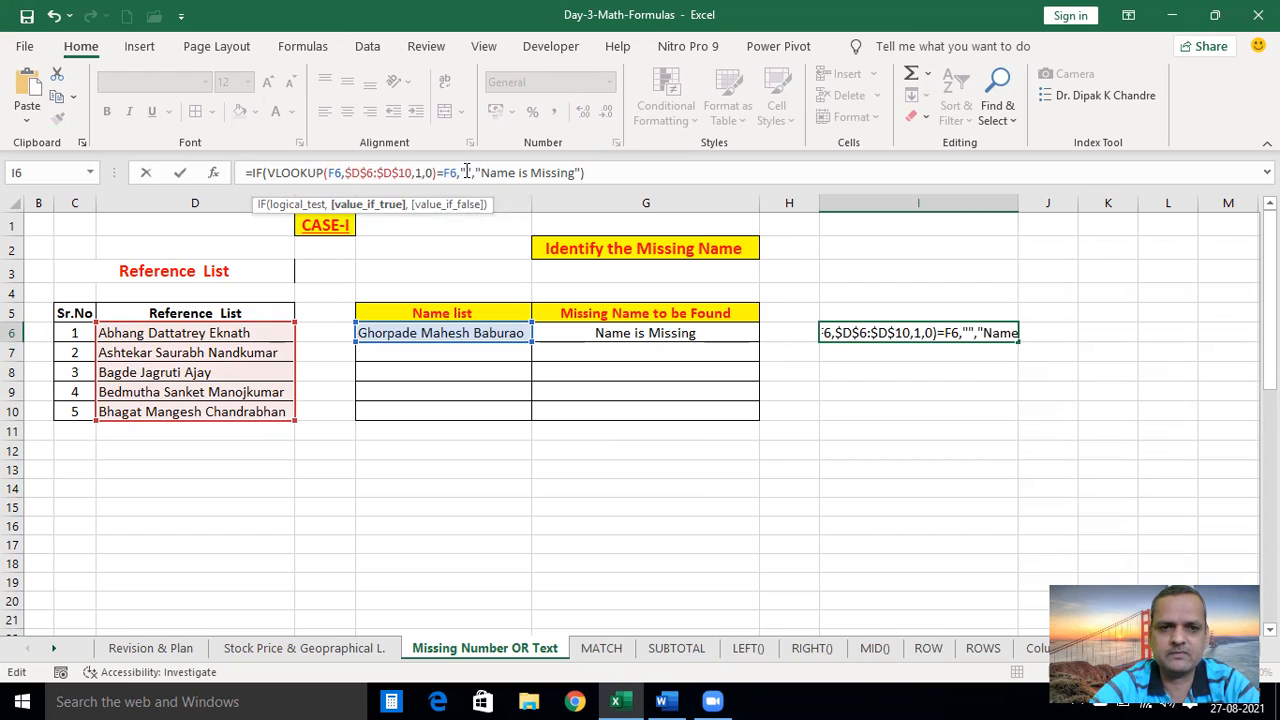
pyautogui.click(493, 172)
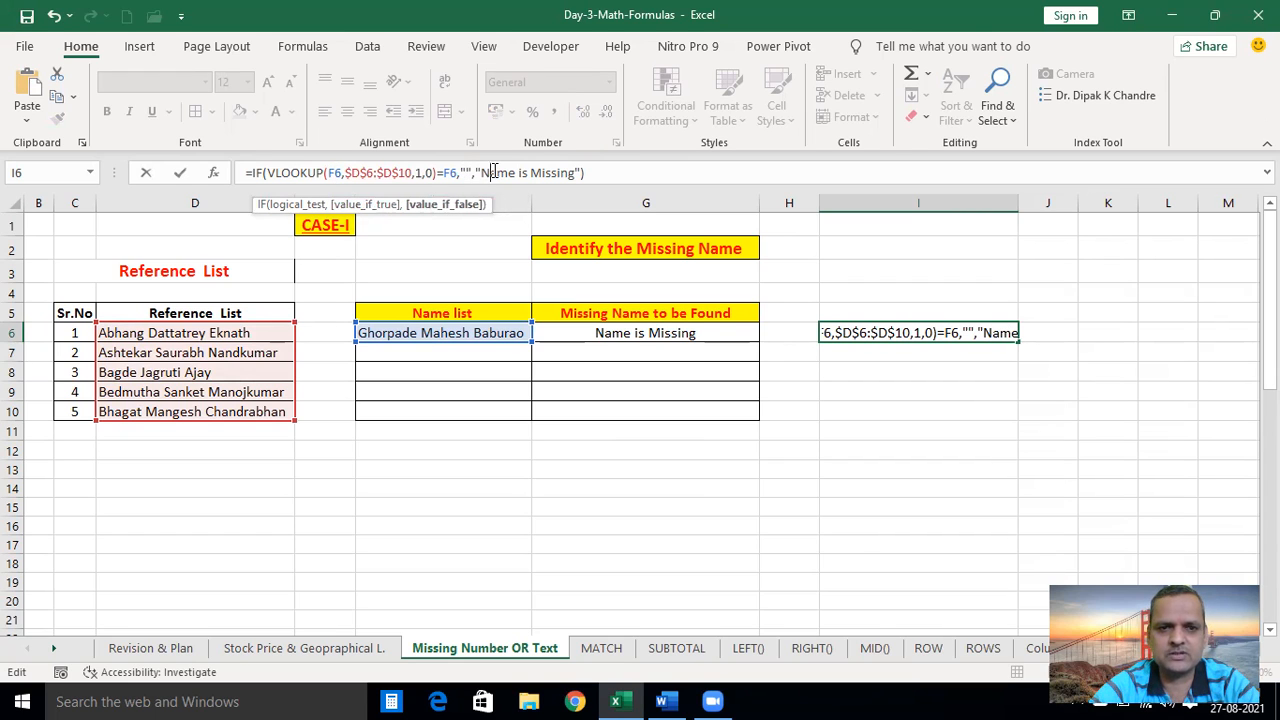
pyautogui.click(591, 172)
pyautogui.press('Return')
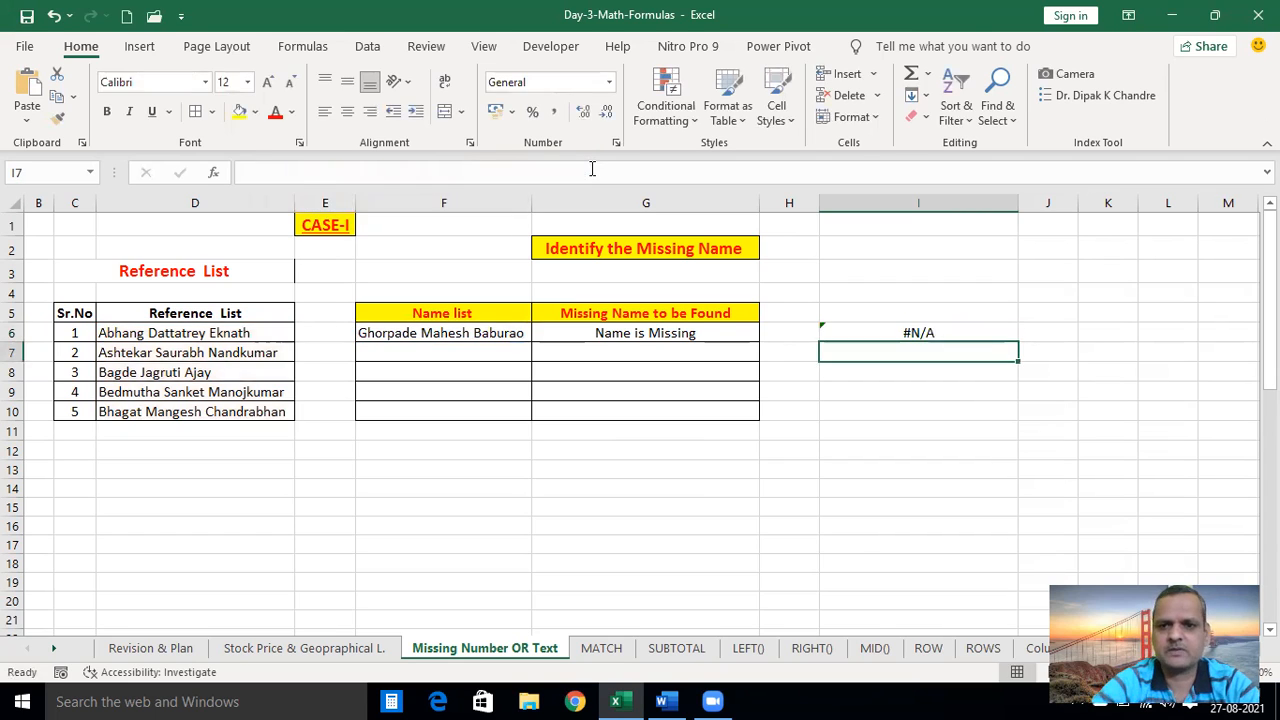
# Insert an IFERROR function in front of the IF formula in I6, making the IF its value argument
pyautogui.click(943, 334)
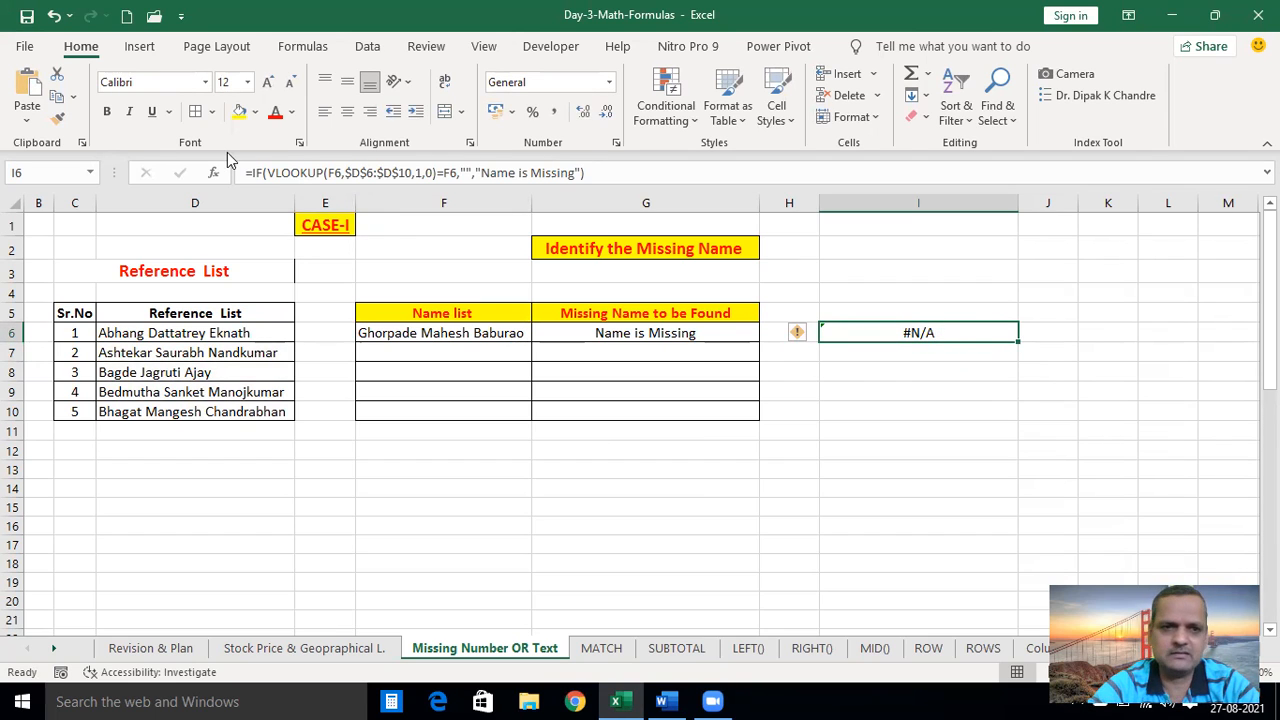
pyautogui.click(254, 172)
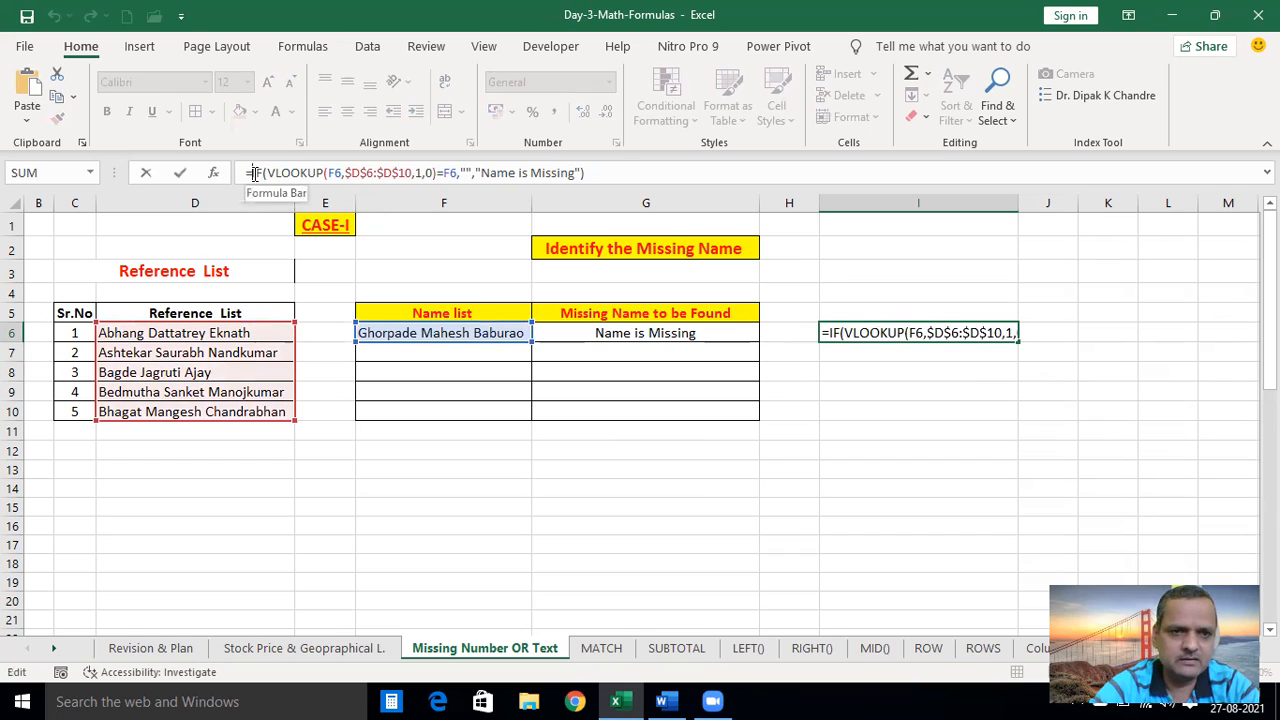
pyautogui.write('IFEEROR(')
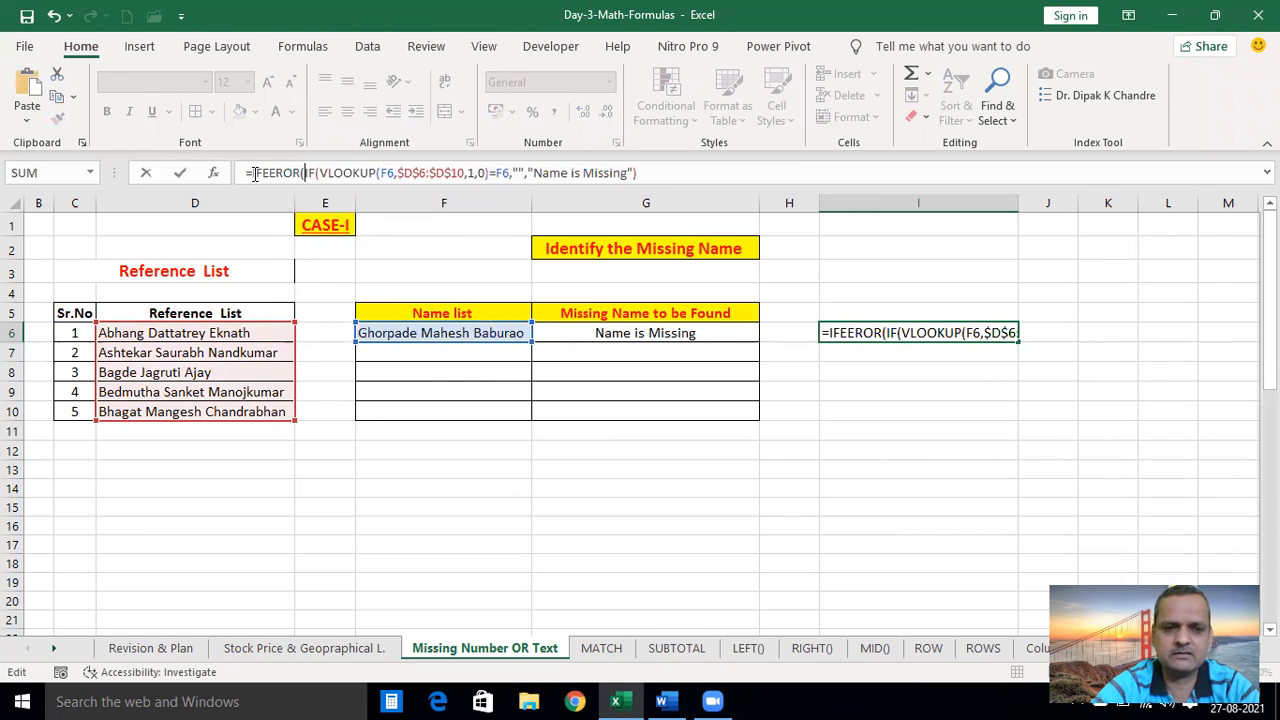
pyautogui.press('BackSpace')
pyautogui.press('BackSpace')
pyautogui.press('BackSpace')
pyautogui.press('BackSpace')
pyautogui.press('BackSpace')
pyautogui.press('BackSpace')
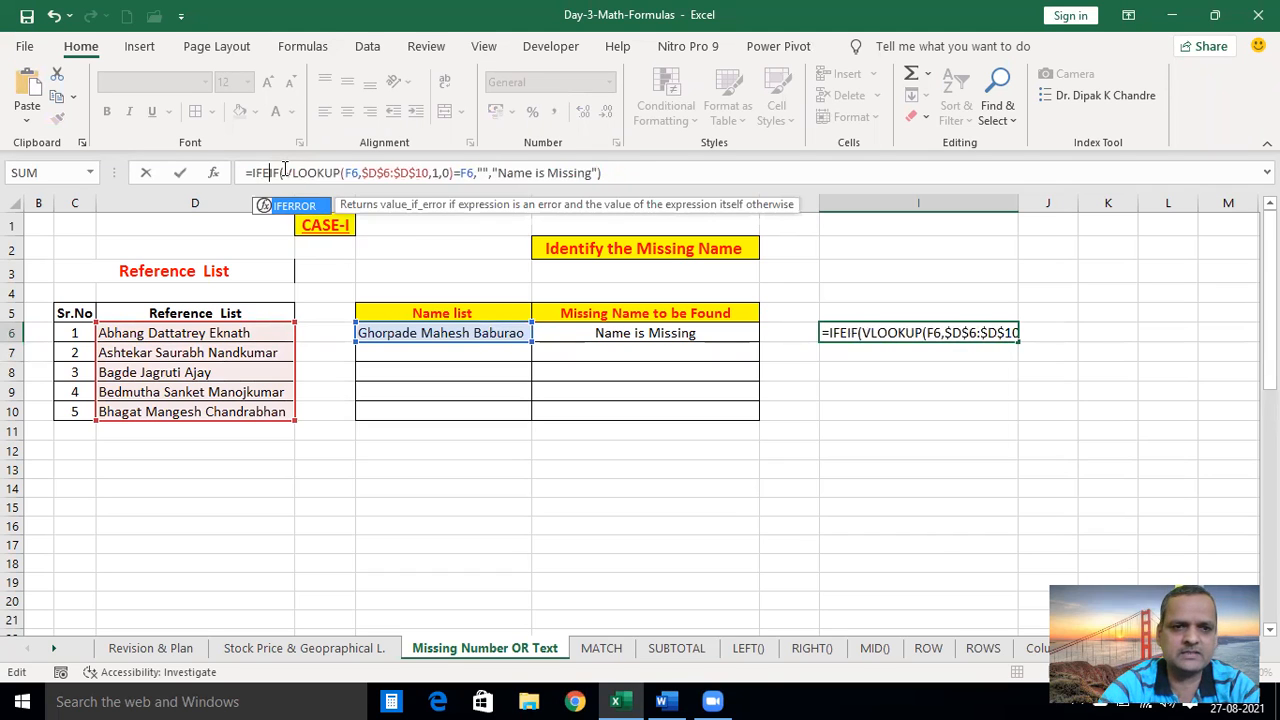
pyautogui.write('ERROR(')
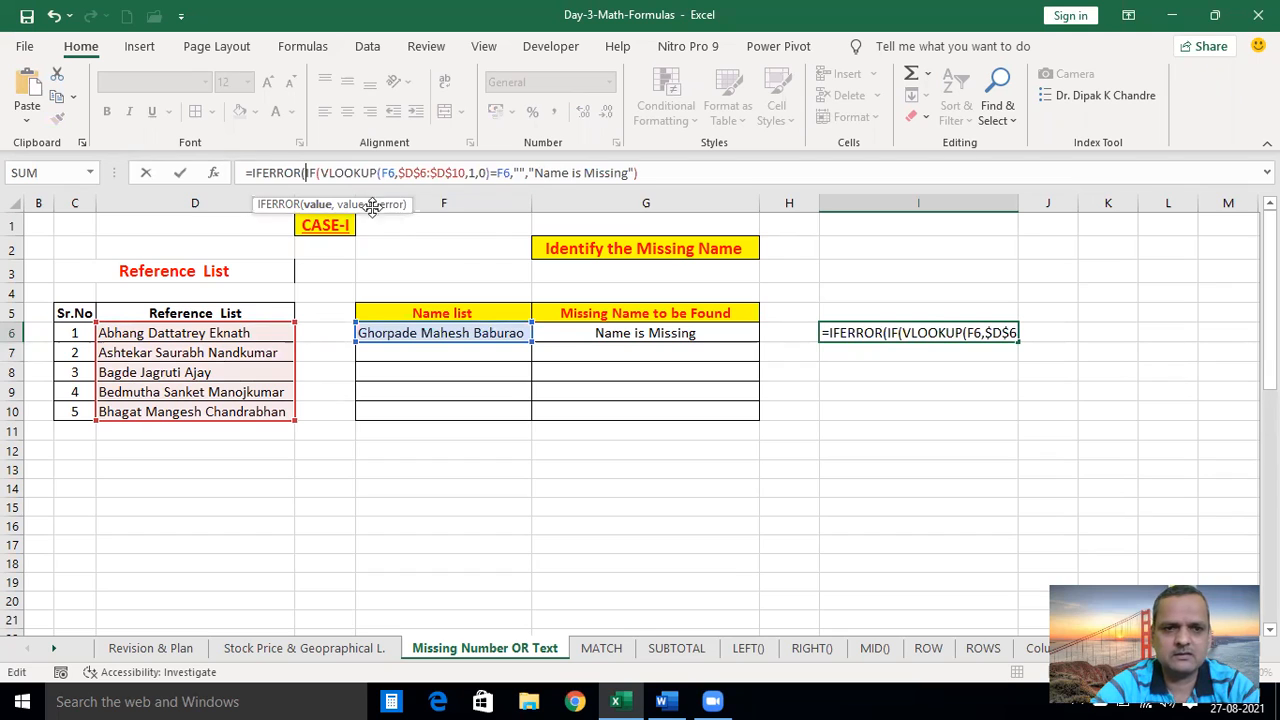
# Set the IFERROR fallback in I6 to an empty string "" and enter the completed formula
pyautogui.click(645, 173)
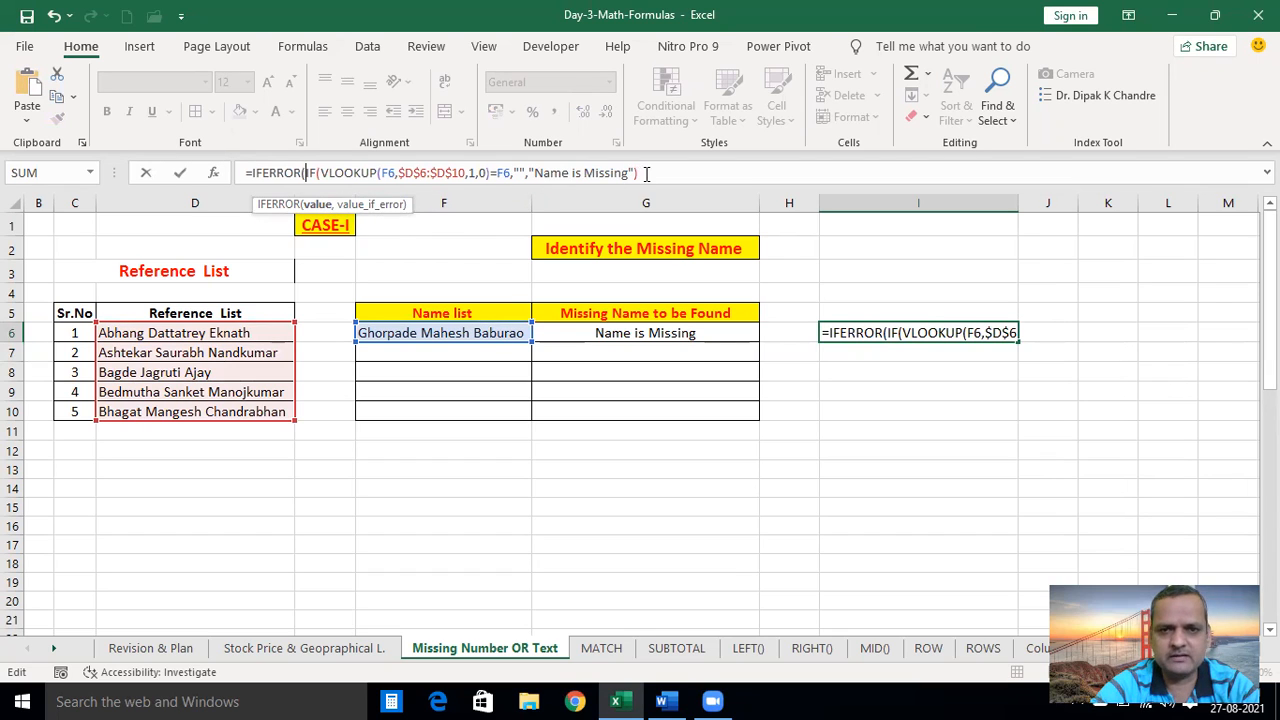
pyautogui.write(',')
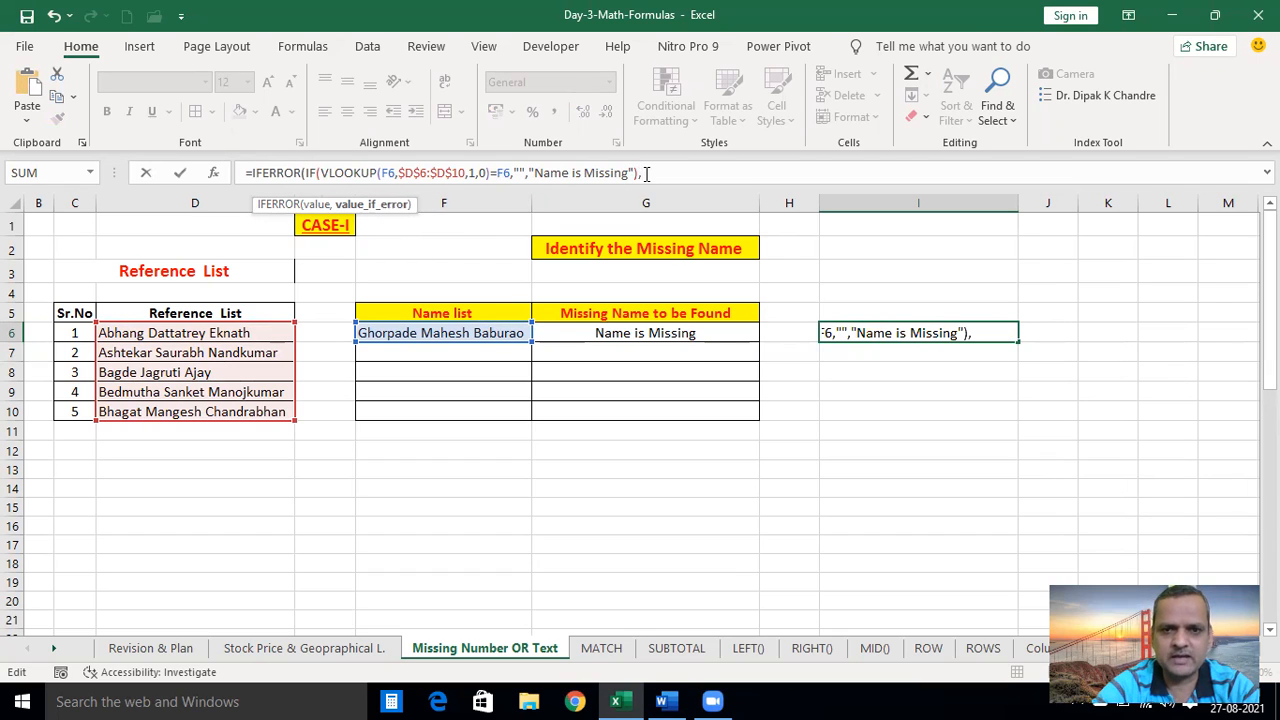
pyautogui.write('"")')
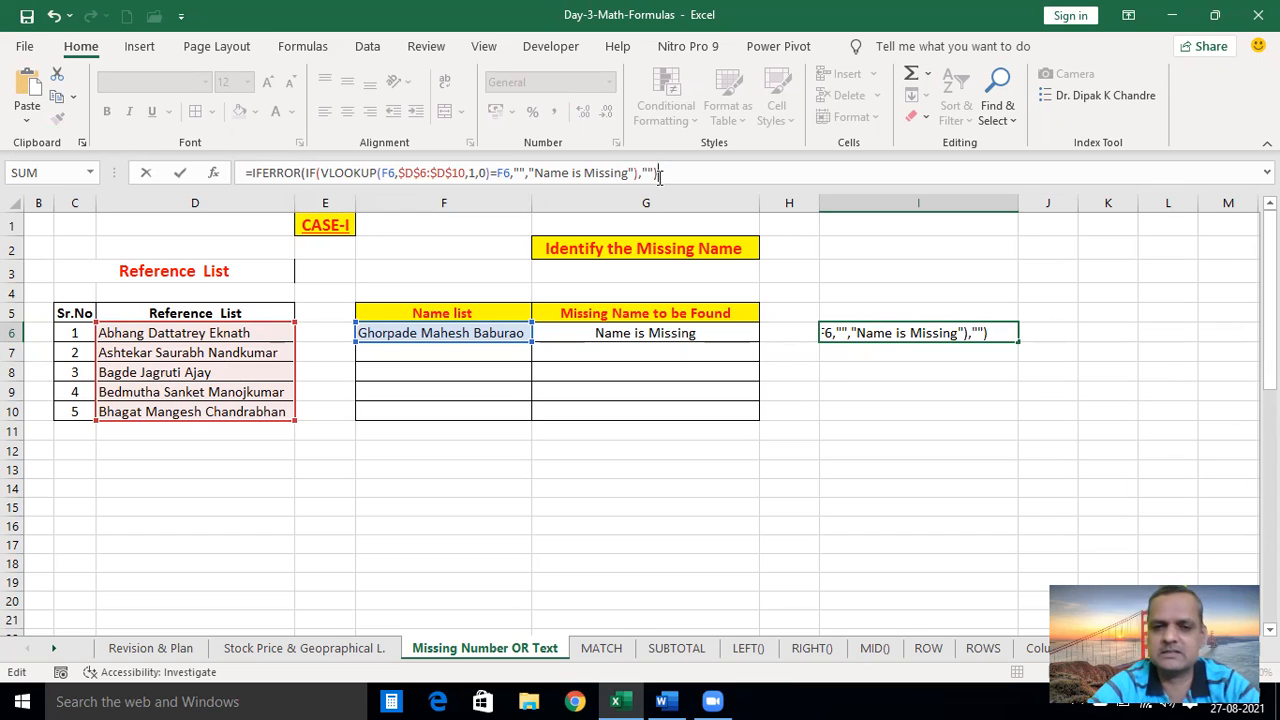
pyautogui.press('Return')
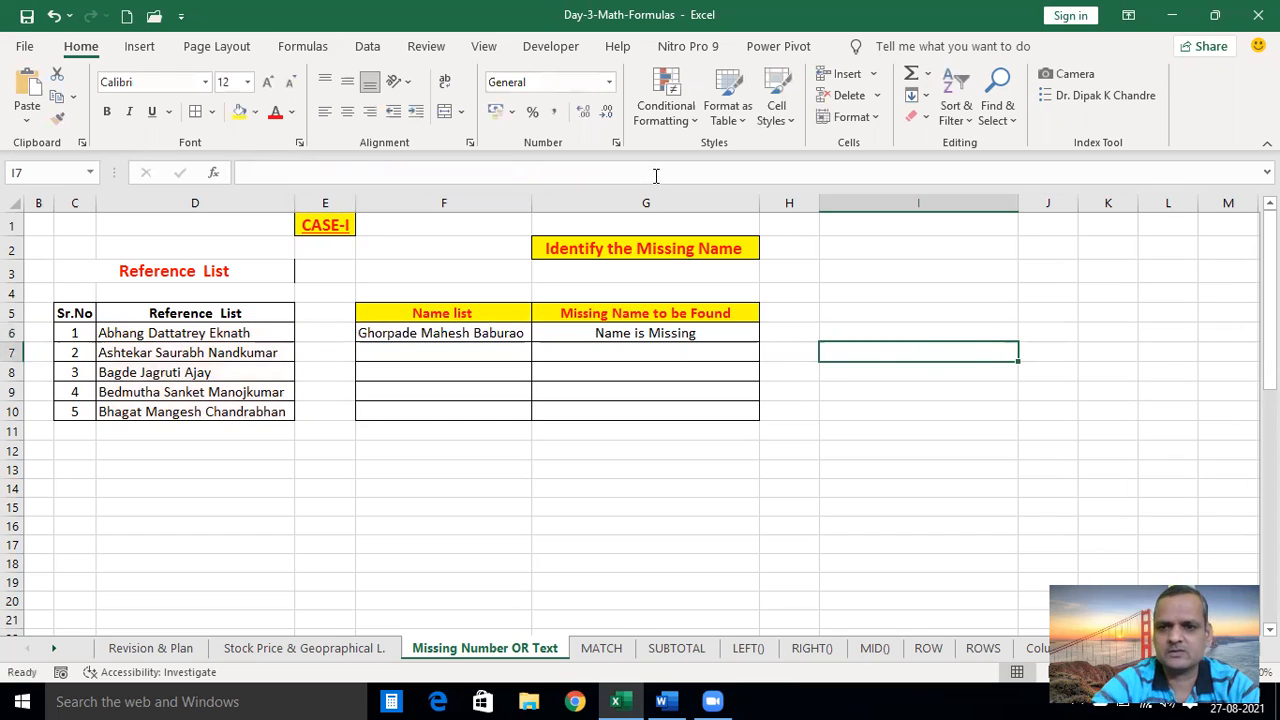
pyautogui.click(968, 332)
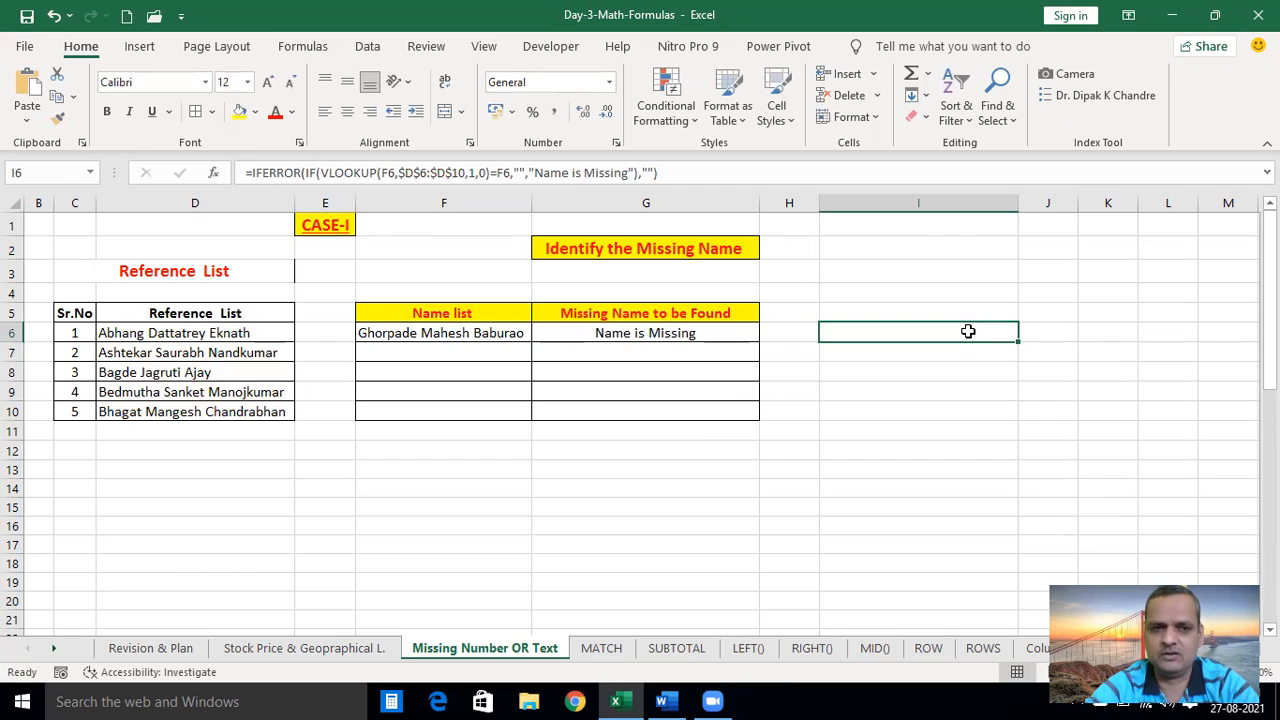
# Change the IFERROR fallback in I6 to "Name is Missing", reusing the text from the IF's false value
pyautogui.click(922, 393)
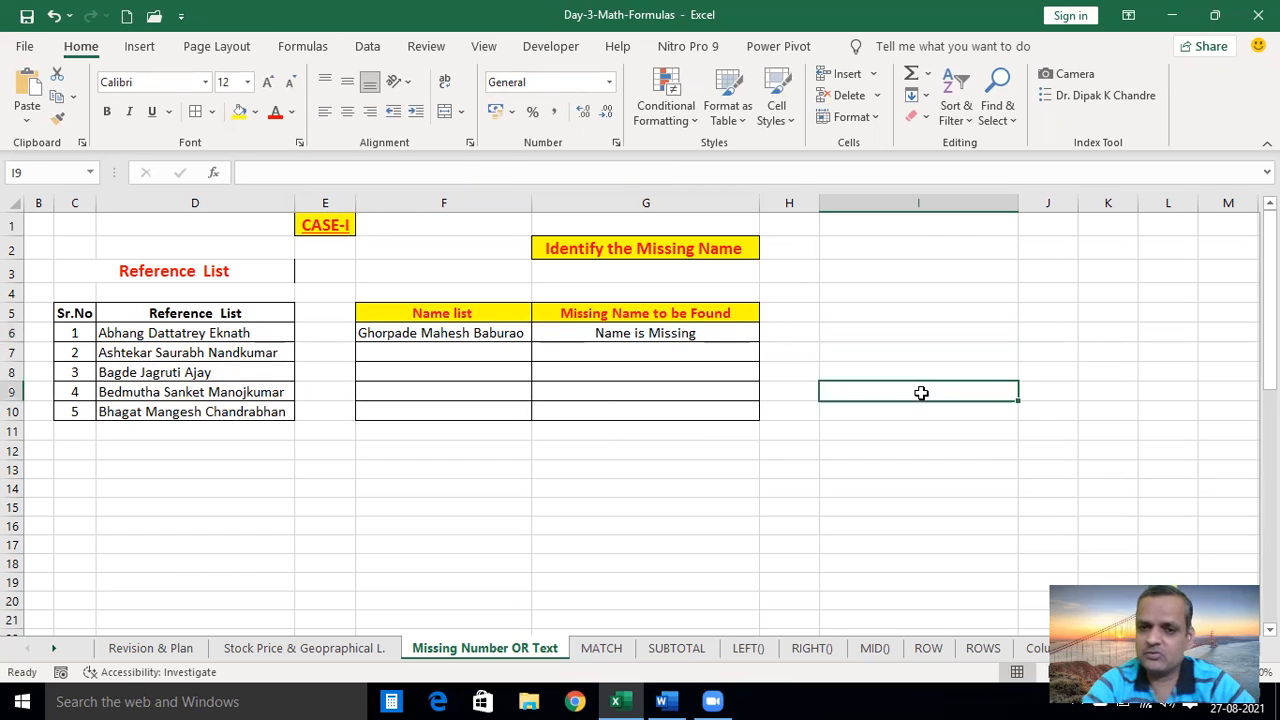
pyautogui.click(921, 332)
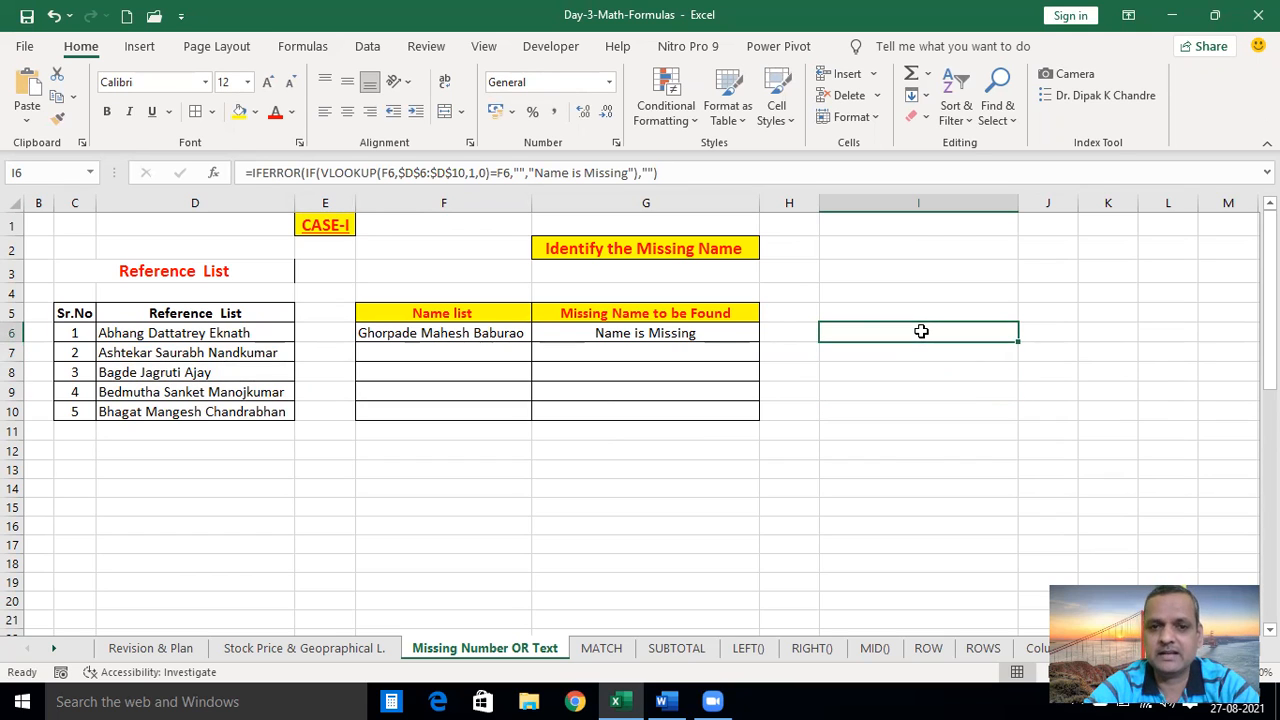
pyautogui.click(650, 174)
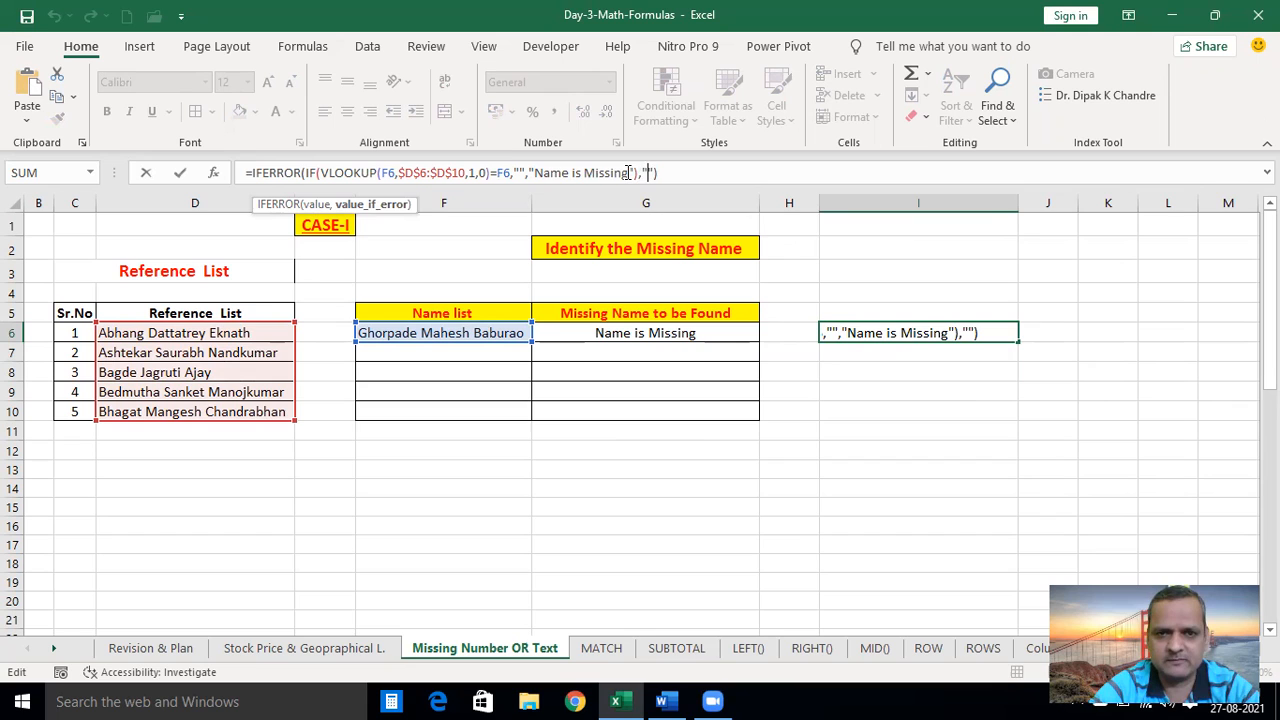
pyautogui.moveTo(630, 172); pyautogui.dragTo(536, 172)
pyautogui.hotkey('ctrl', 'c')
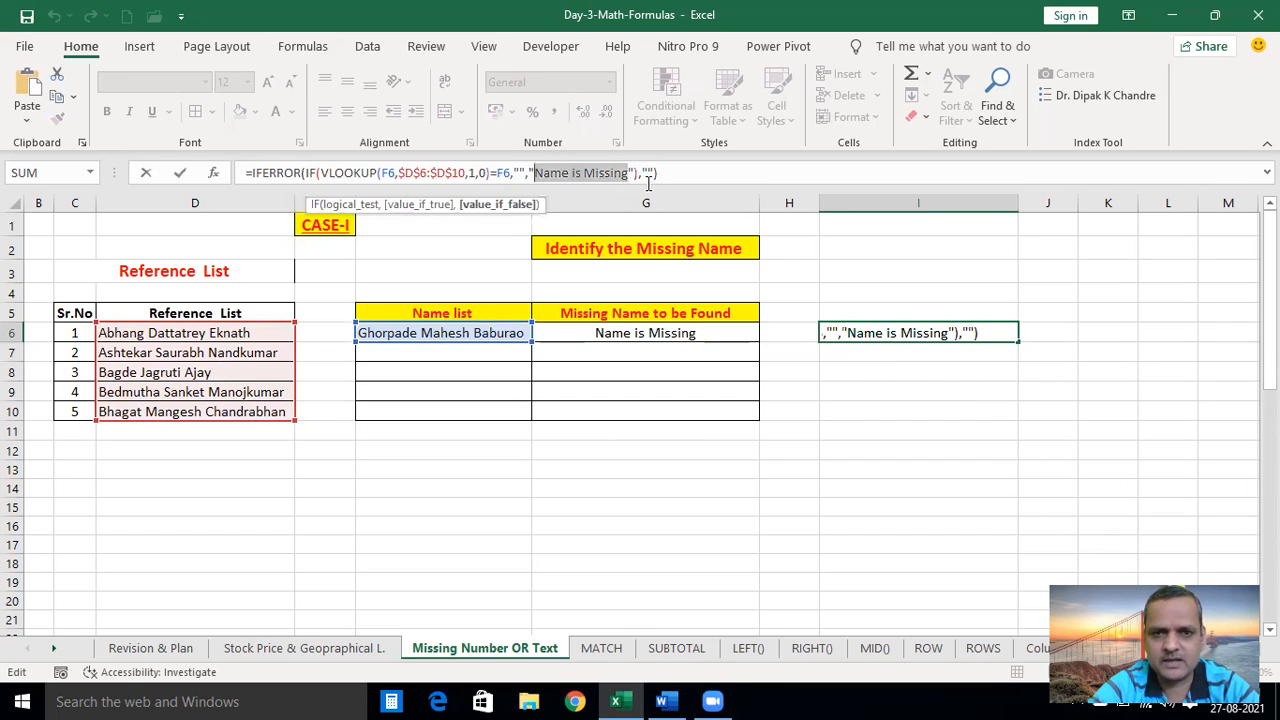
pyautogui.click(650, 173)
pyautogui.hotkey('ctrl', 'v')
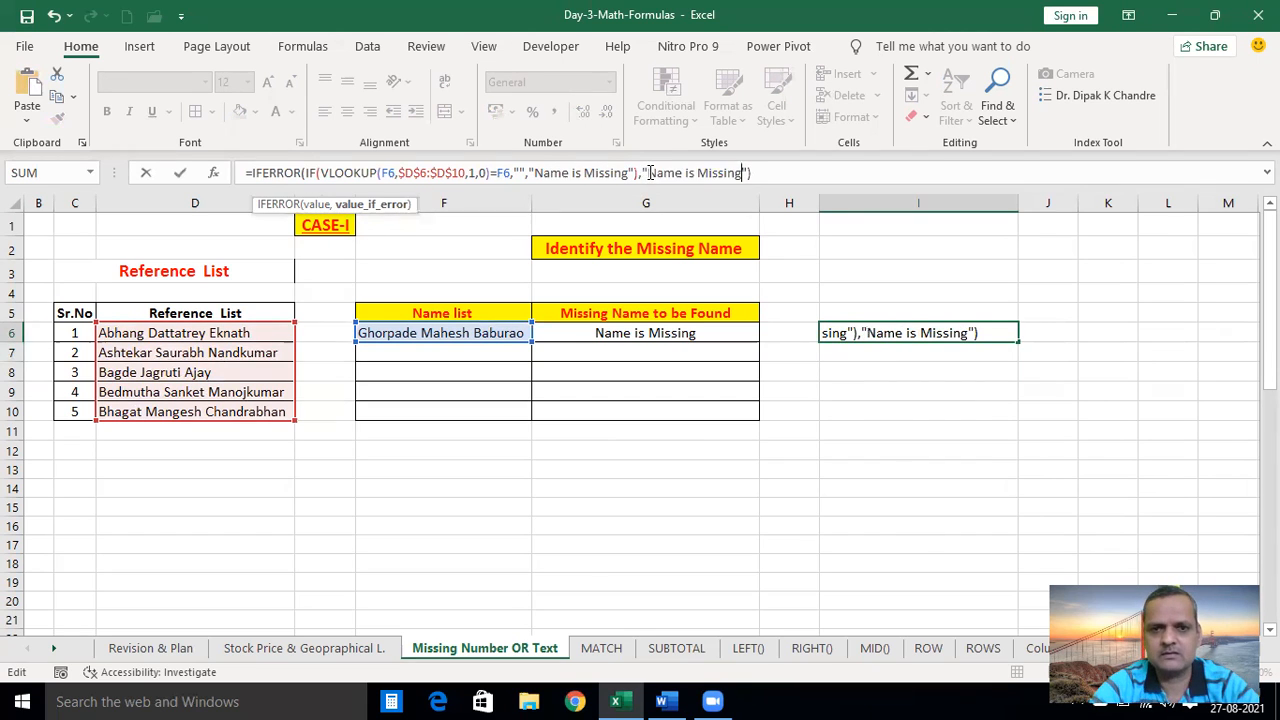
pyautogui.press('Return')
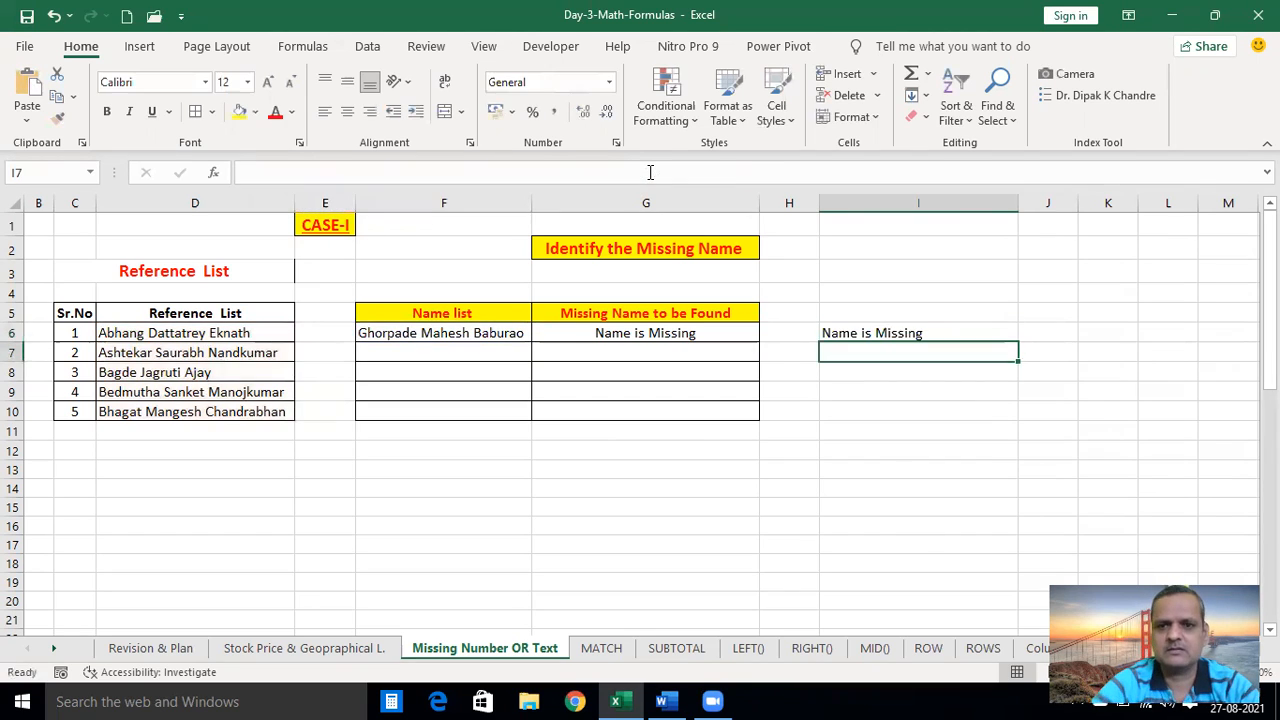
# Fill the I6 formula down through I10
pyautogui.click(912, 333)
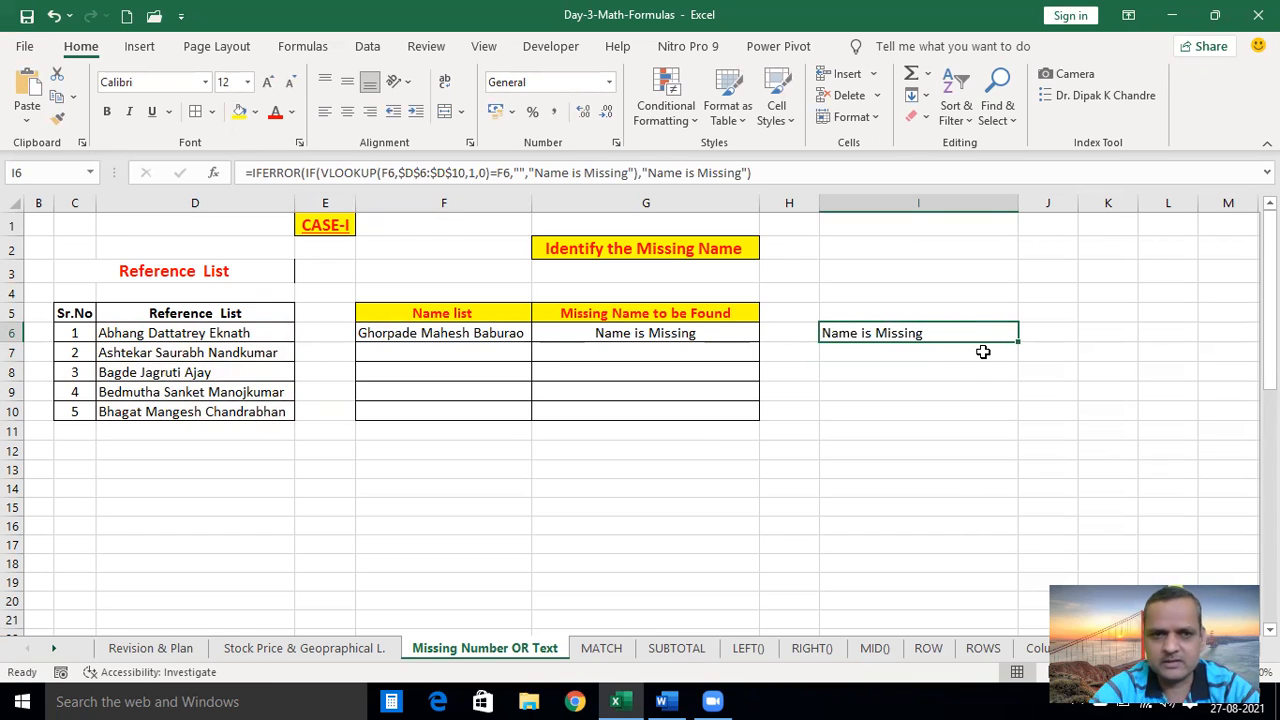
pyautogui.moveTo(1018, 341); pyautogui.dragTo(1014, 417)
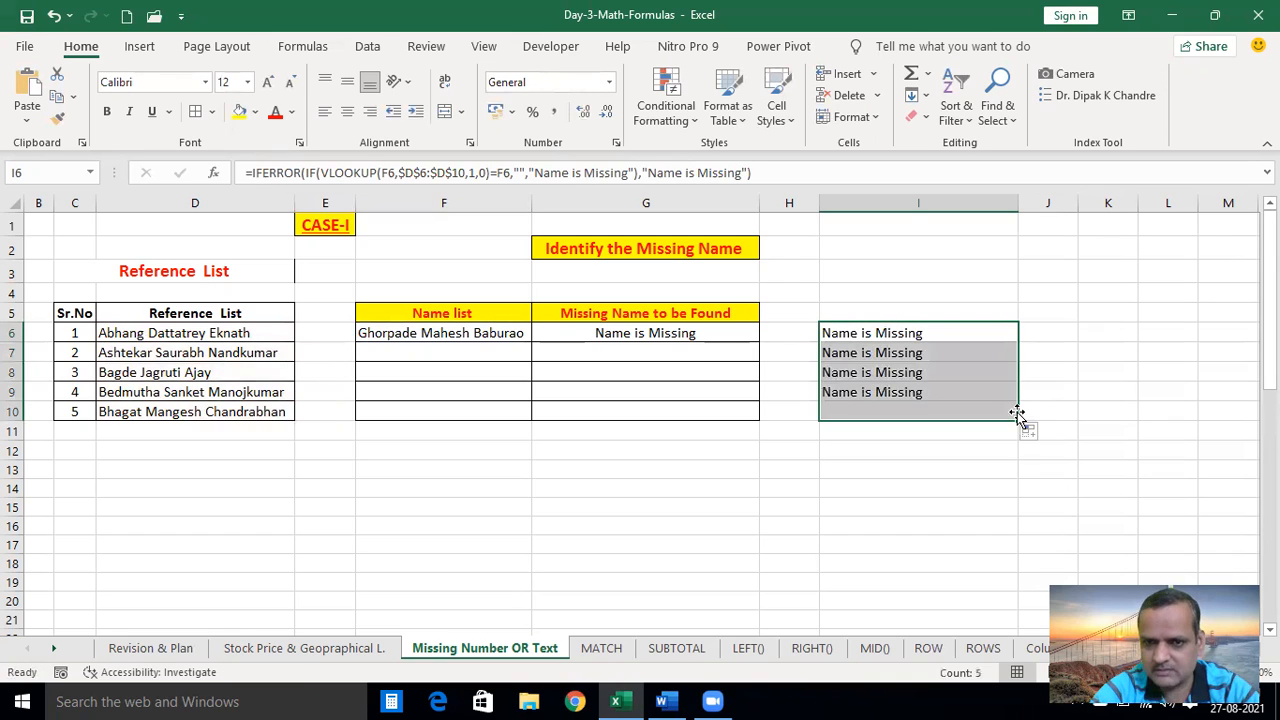
pyautogui.click(894, 494)
# Step through the copied formulas in I6:I10 and compare them with the existing formulas in G6:G10
pyautogui.click(923, 352)
pyautogui.press('Up')
pyautogui.press('Down')
pyautogui.press('Down')
pyautogui.press('Down')
pyautogui.press('Down')
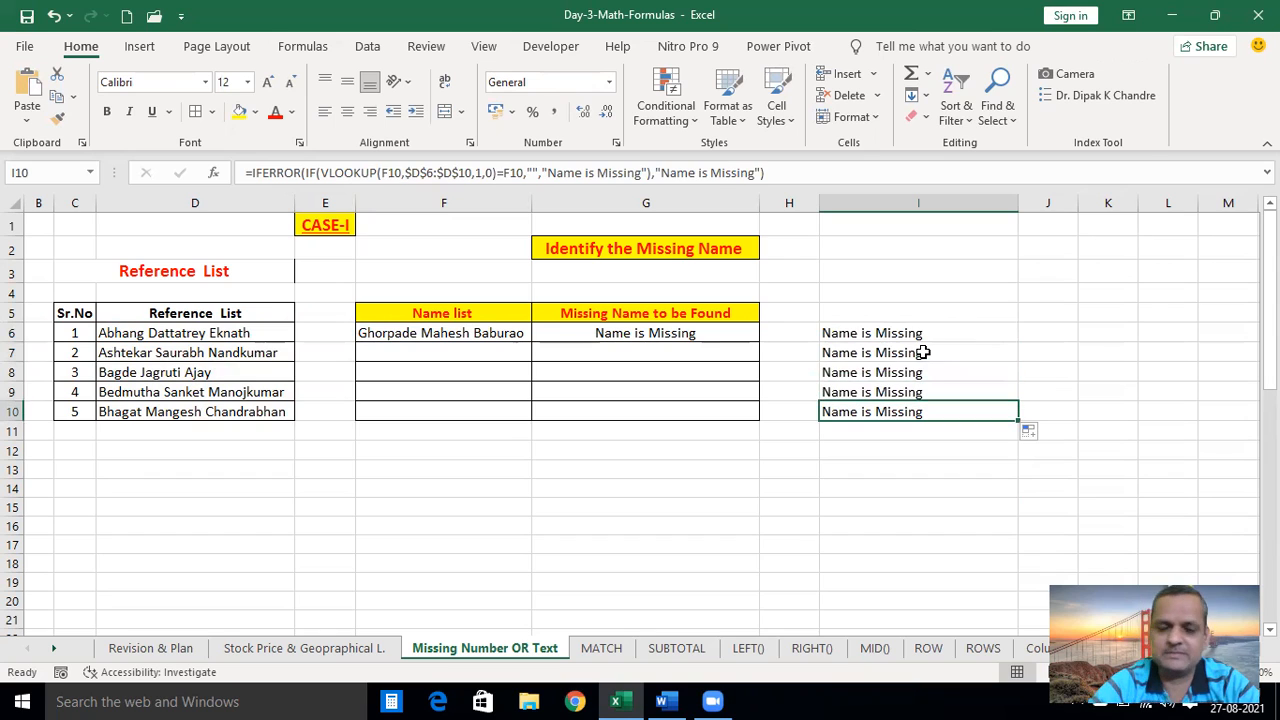
pyautogui.click(663, 360)
pyautogui.press('Up')
pyautogui.press('Down')
pyautogui.press('Down')
pyautogui.press('Down')
pyautogui.press('Down')
pyautogui.press('Down')
pyautogui.press('Up')
pyautogui.press('Up')
pyautogui.press('Up')
pyautogui.press('Up')
pyautogui.press('Up')
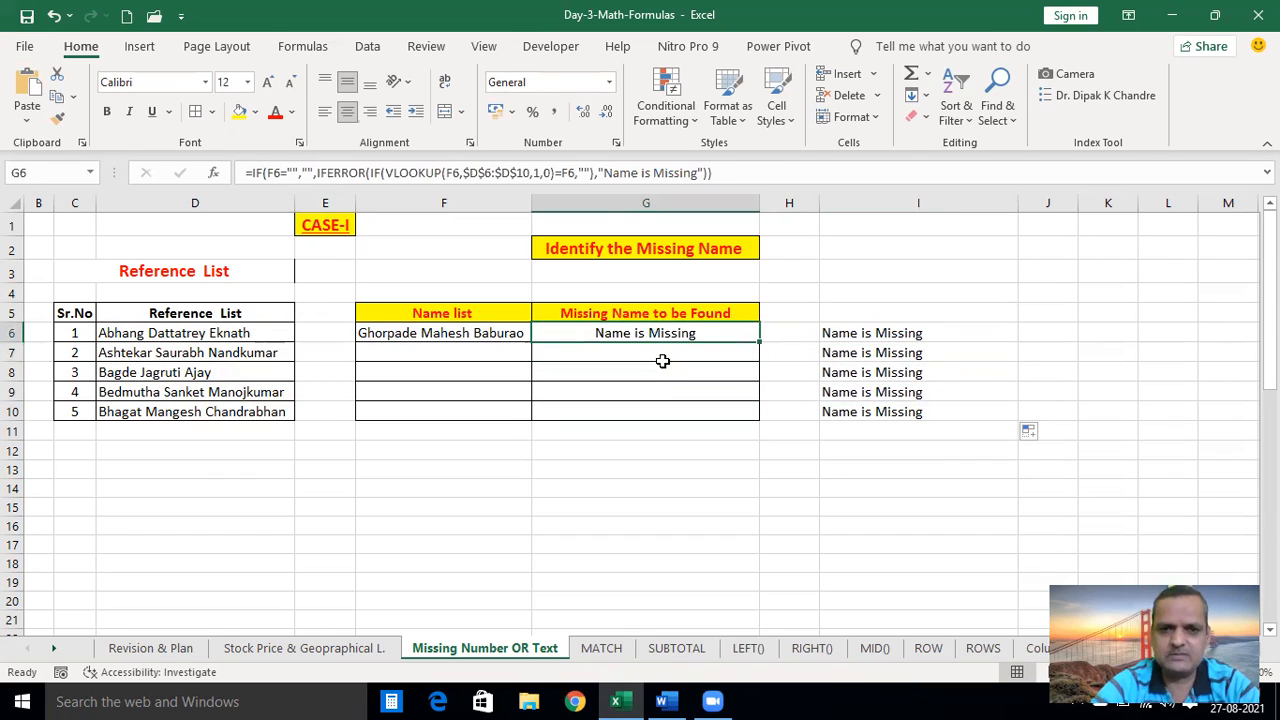
# Wrap the I6 formula in an outer IF that returns "" when F6="" and otherwise evaluates the IFERROR
pyautogui.click(841, 330)
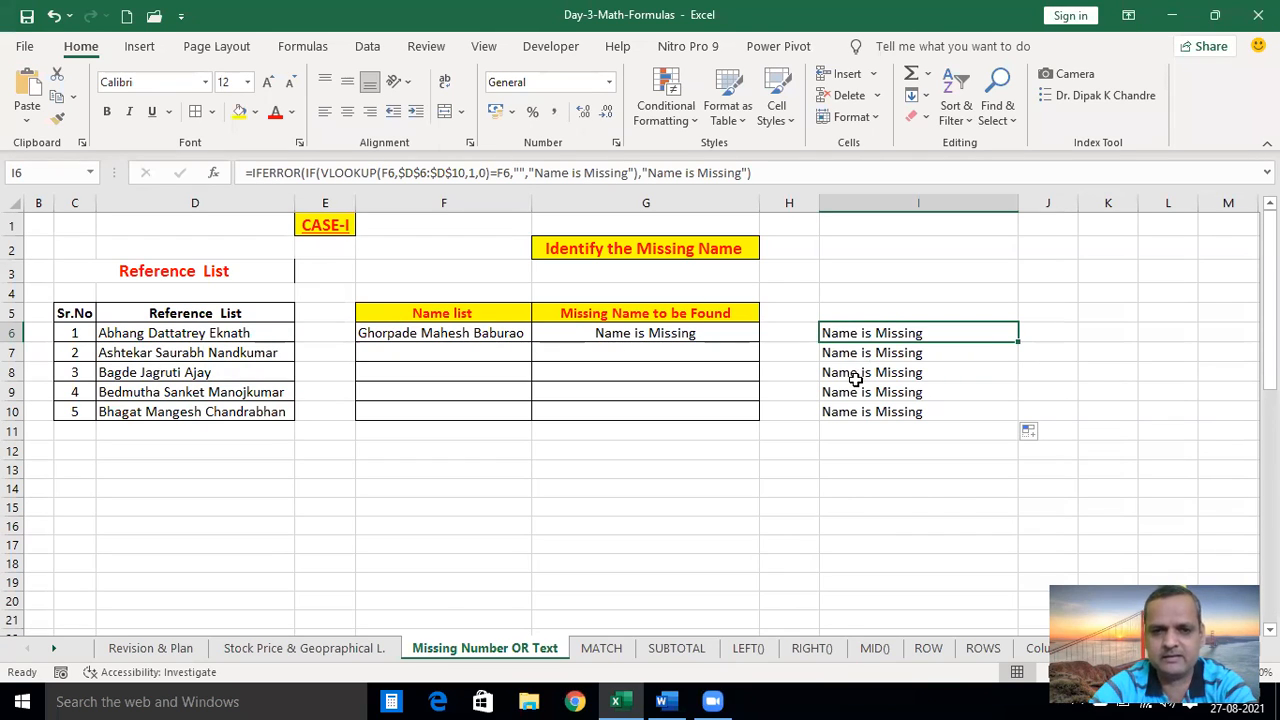
pyautogui.click(253, 173)
pyautogui.write('IF')
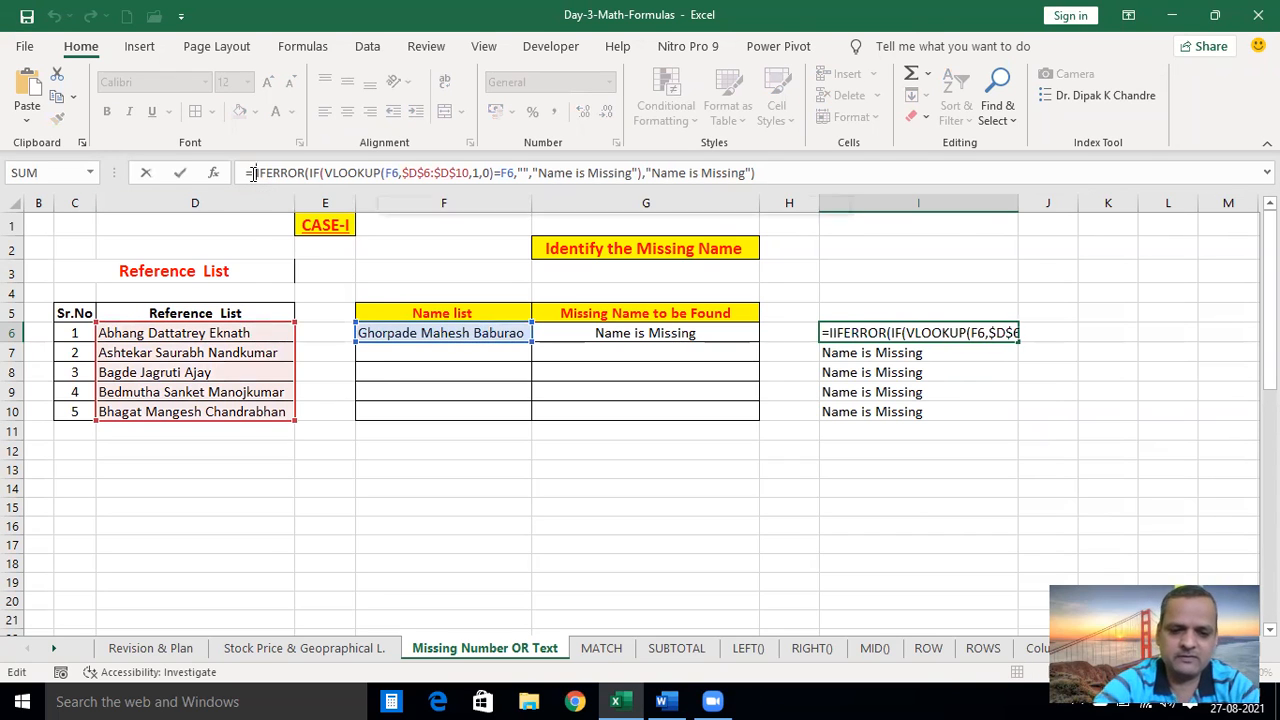
pyautogui.write('(')
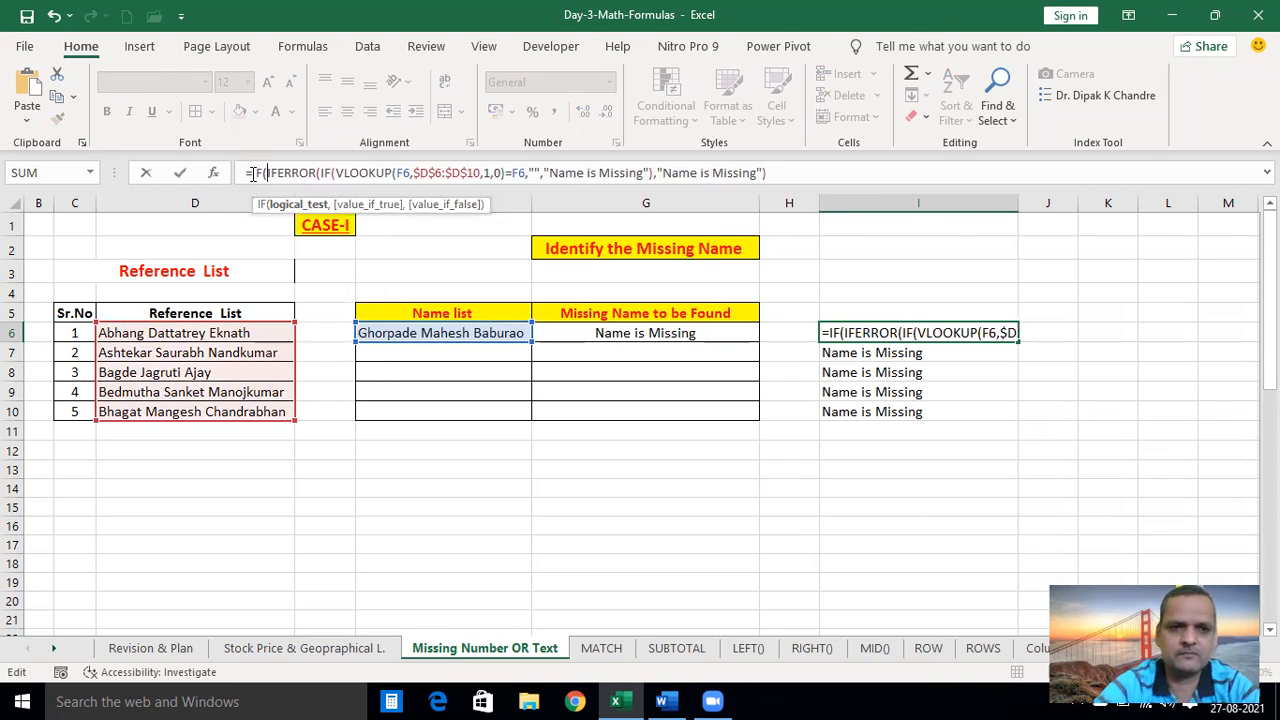
pyautogui.click(452, 334)
pyautogui.write('=""')
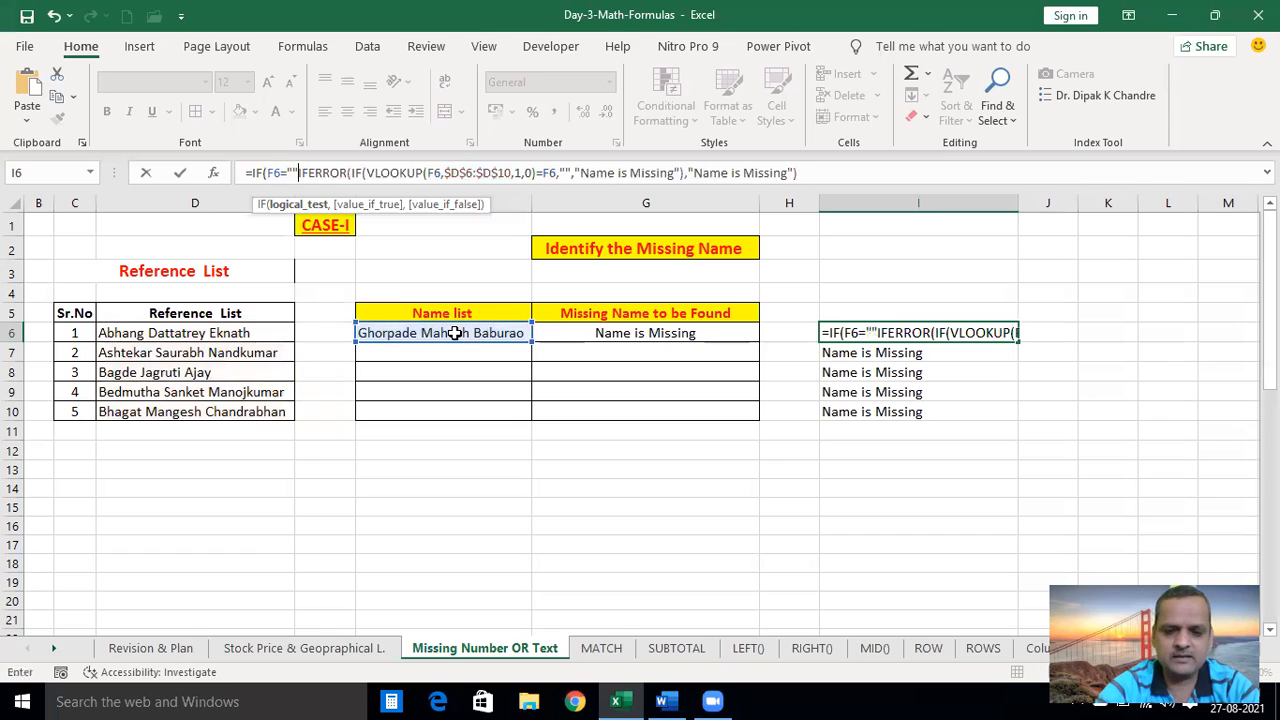
pyautogui.write(',"",')
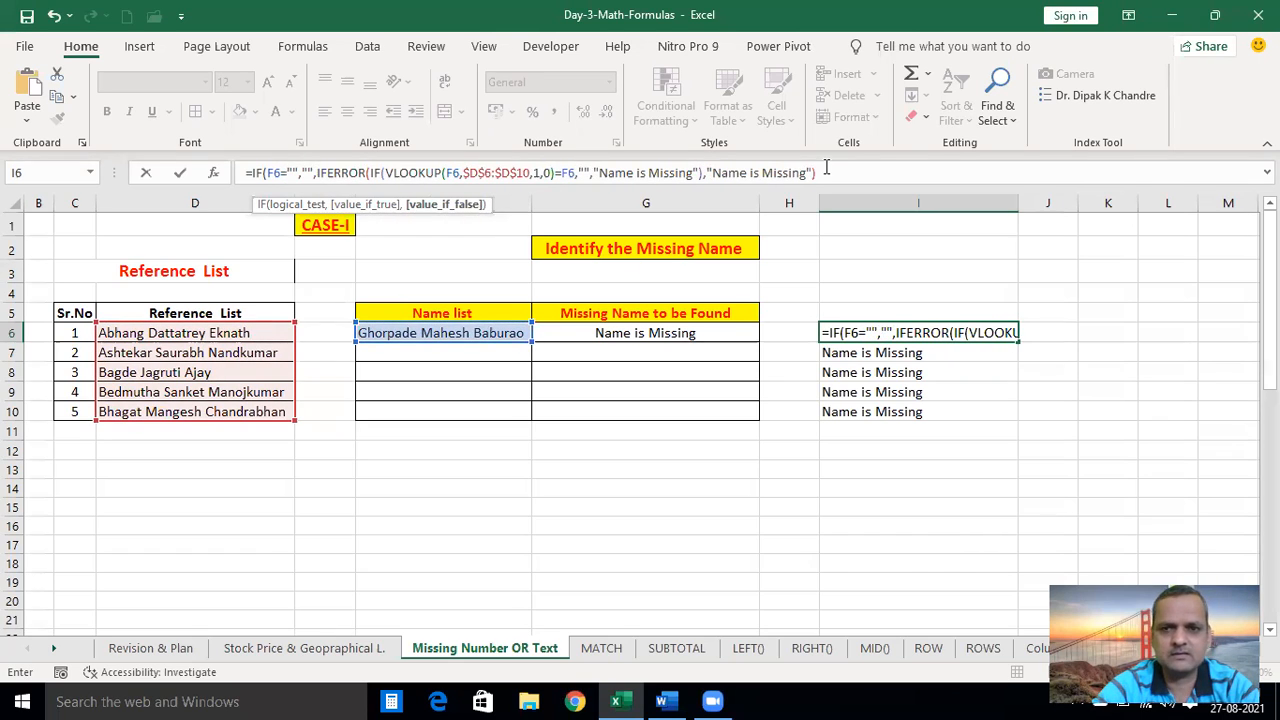
pyautogui.press('End')
pyautogui.write(')')
pyautogui.press('Return')
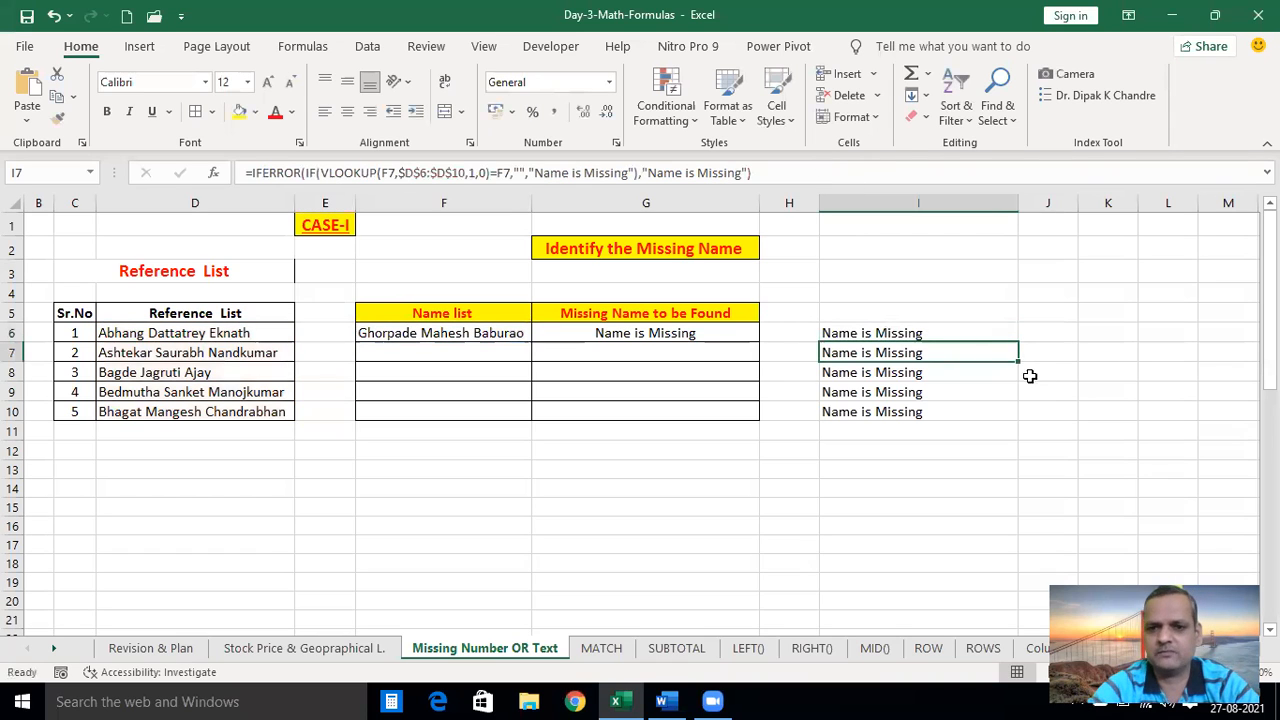
# Fill the updated I6 formula down through I10 and check the copied formulas
pyautogui.click(964, 334)
pyautogui.doubleClick(1021, 343)
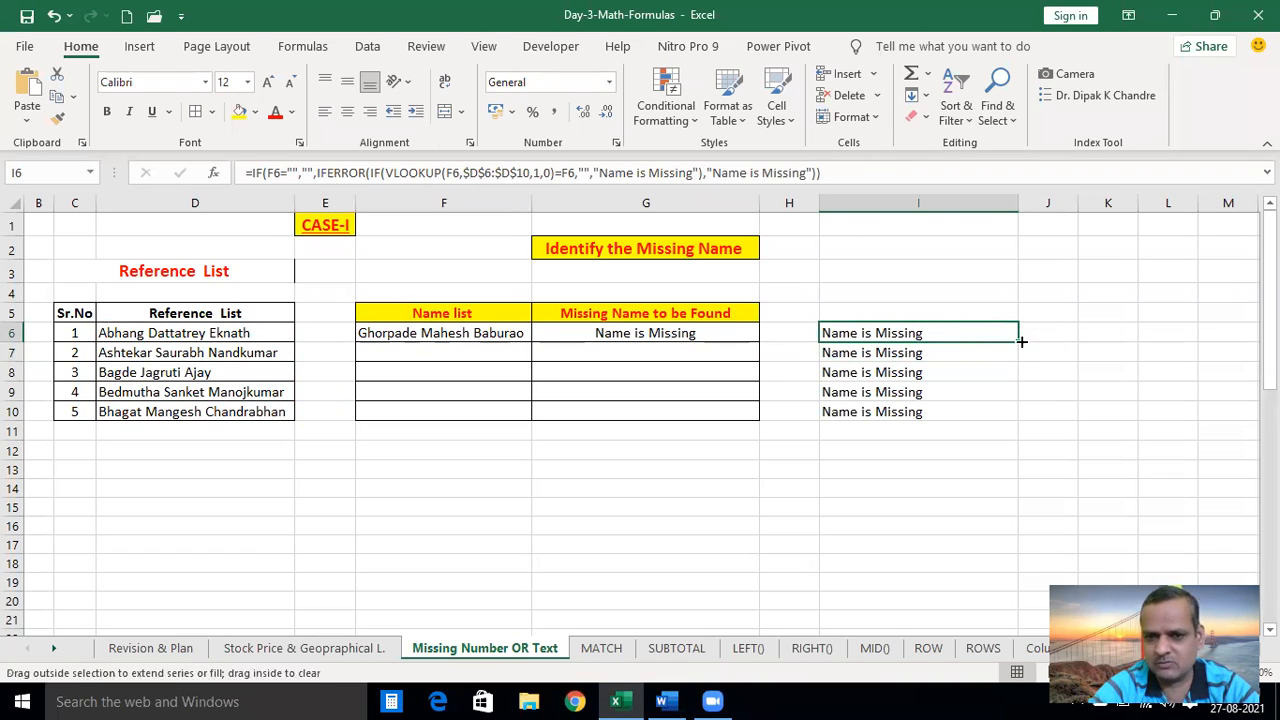
pyautogui.click(612, 369)
pyautogui.click(858, 366)
pyautogui.click(863, 355)
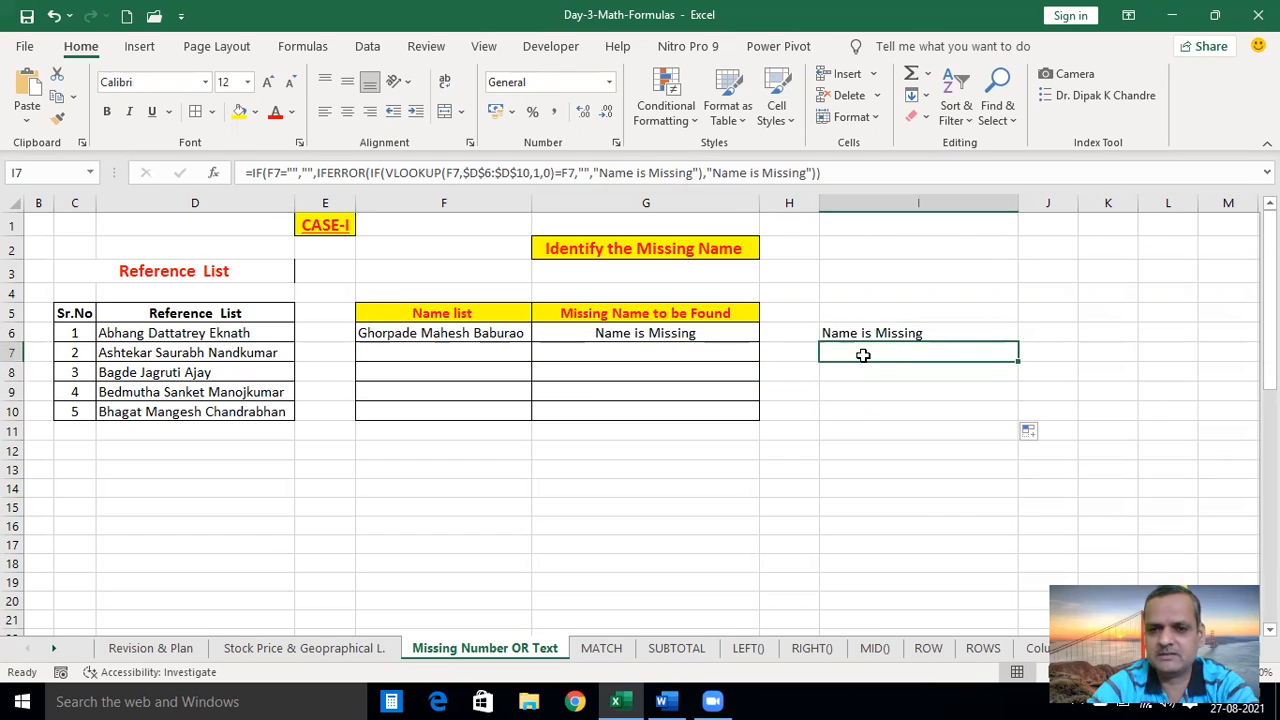
pyautogui.click(860, 410)
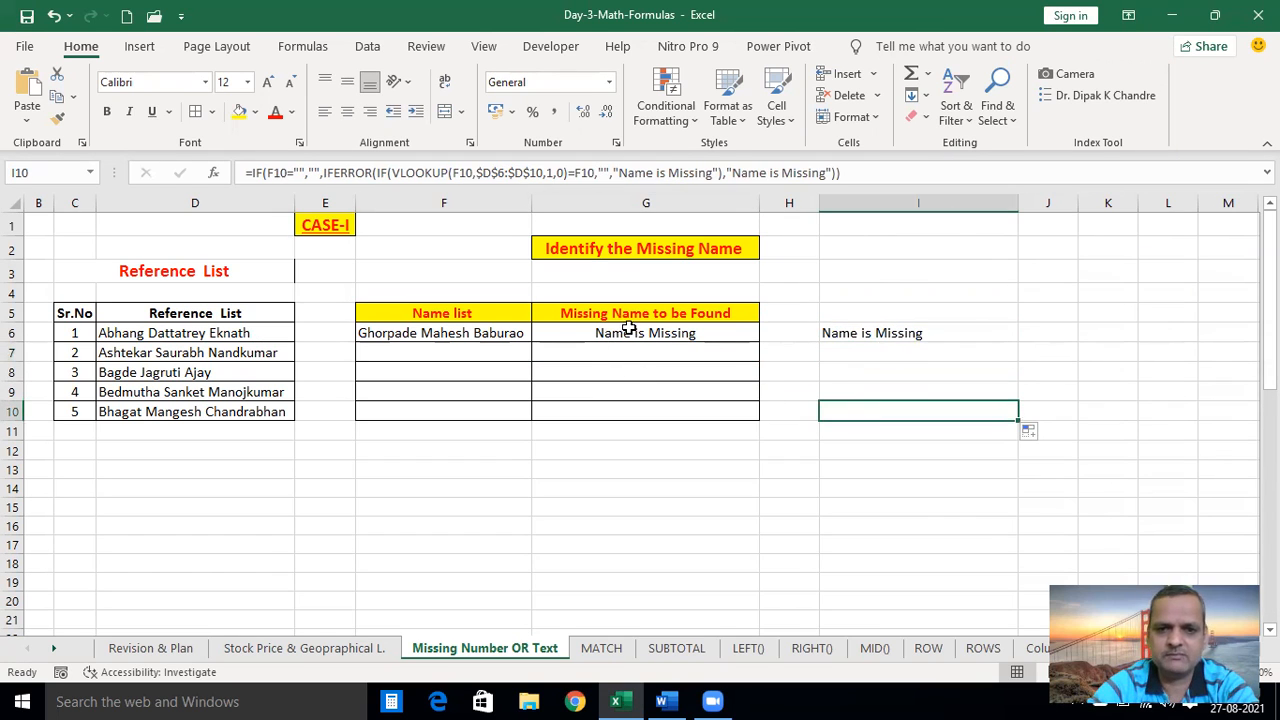
pyautogui.click(848, 334)
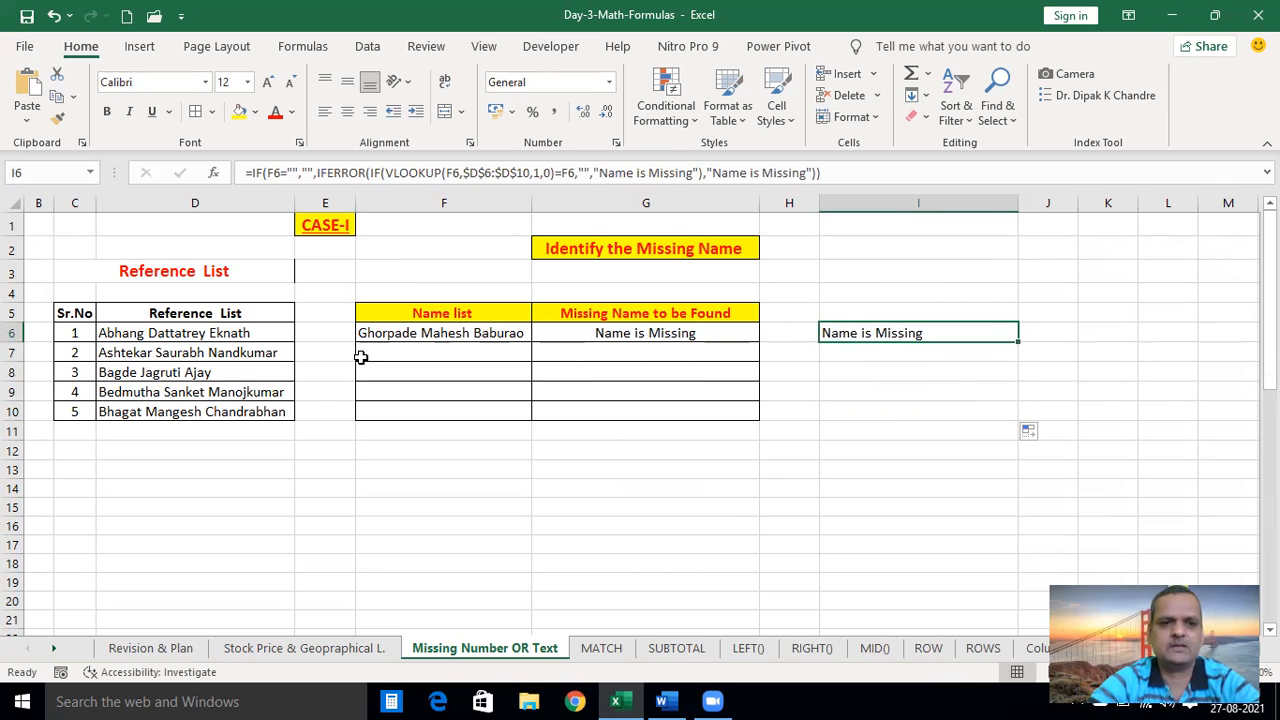
# Copy the names to be verified in A6:A10 into the Name list starting at F6
pyautogui.click(268, 369)
pyautogui.press('Left')
pyautogui.press('Left')
pyautogui.press('Left')
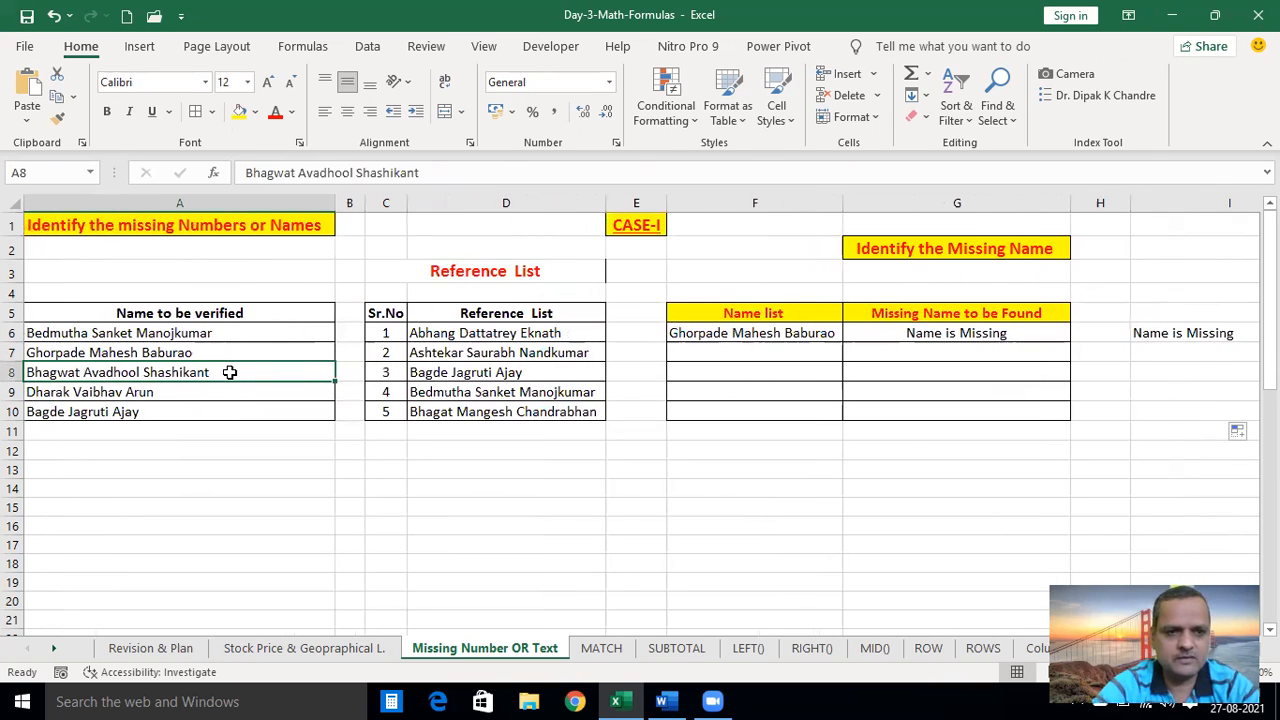
pyautogui.moveTo(220, 332); pyautogui.dragTo(210, 410)
pyautogui.hotkey('ctrl', 'c')
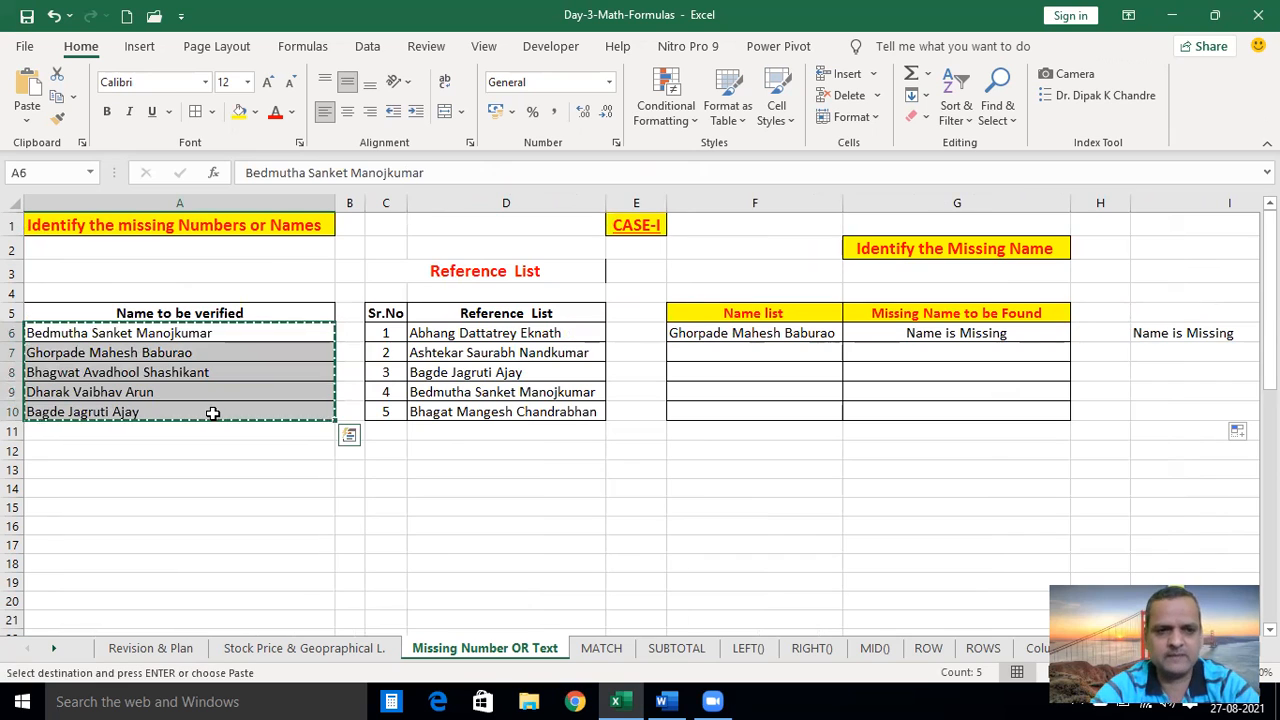
pyautogui.click(711, 333)
pyautogui.hotkey('ctrl', 'v')
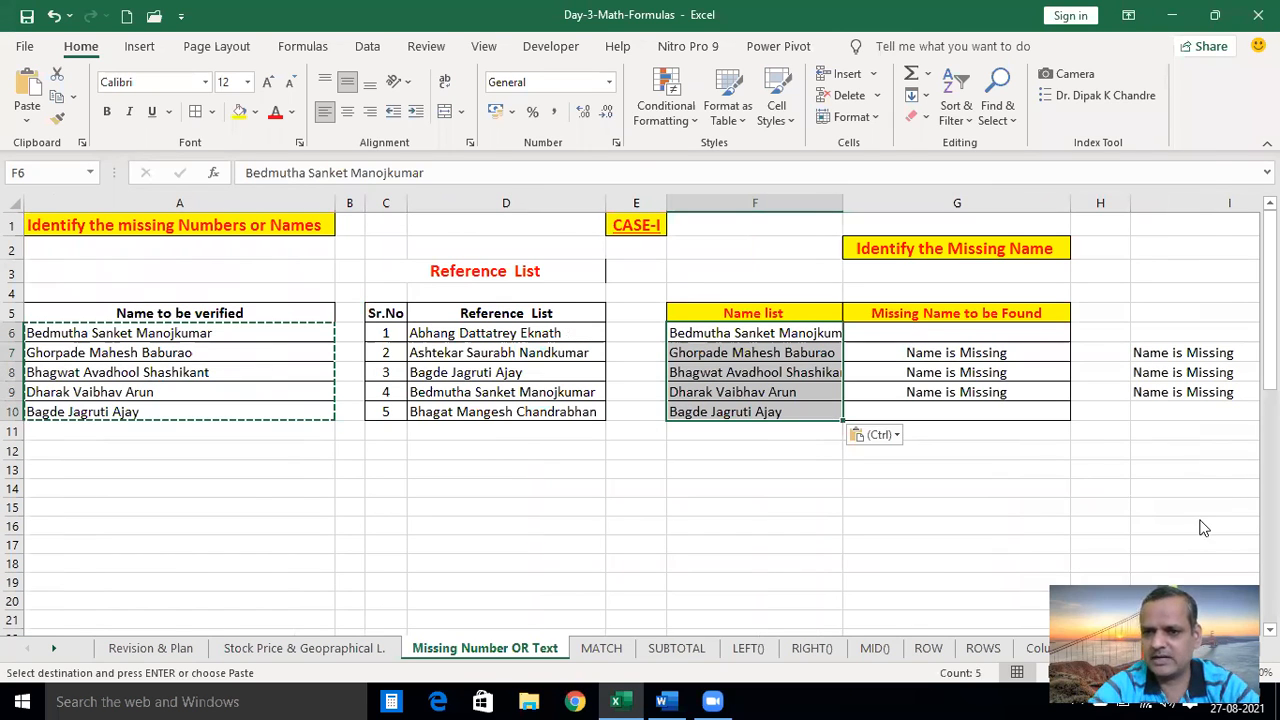
# Compare the formula results in column I with the Missing Name to be Found column and review the I8 formula
pyautogui.hscroll(2, 898, 370)
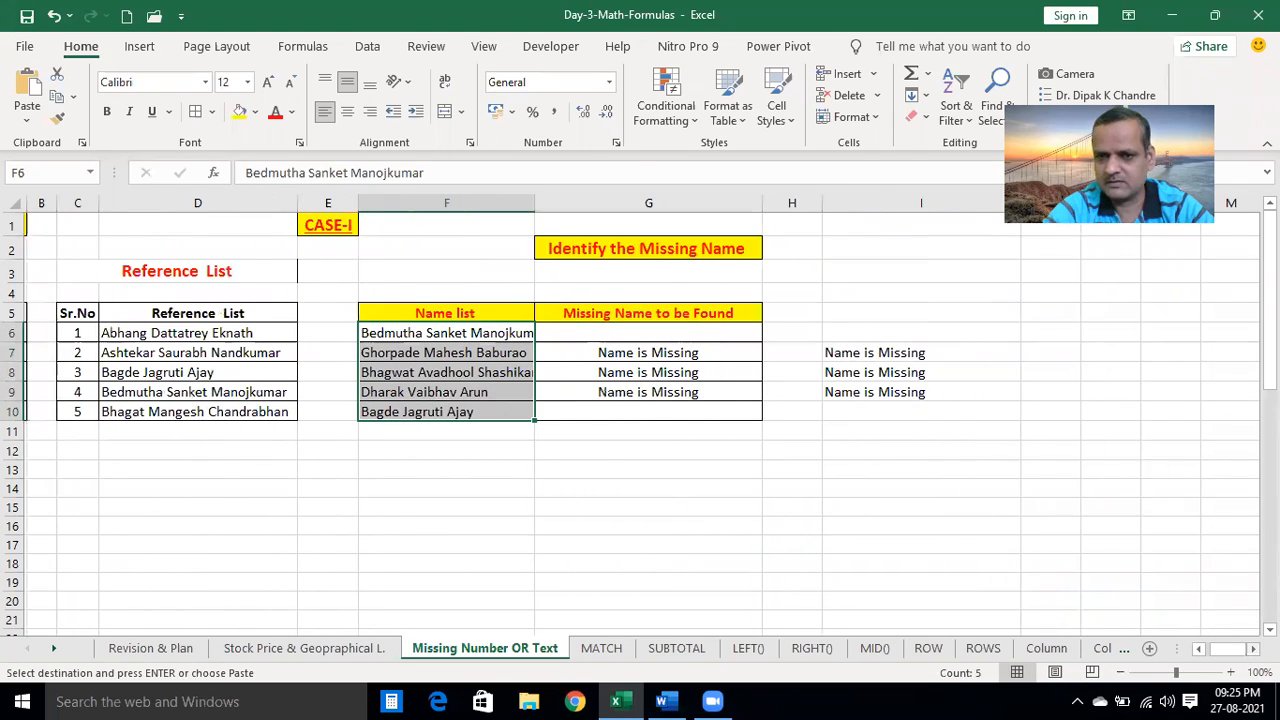
pyautogui.click(834, 446)
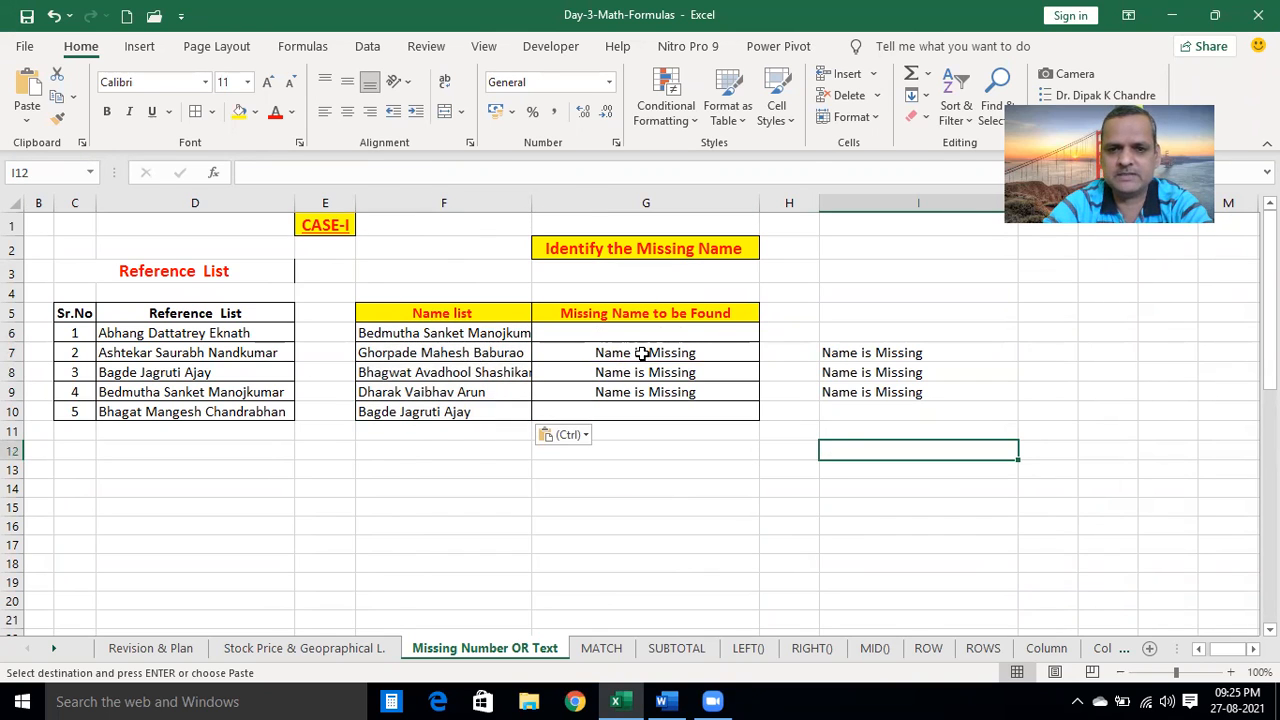
pyautogui.click(876, 353)
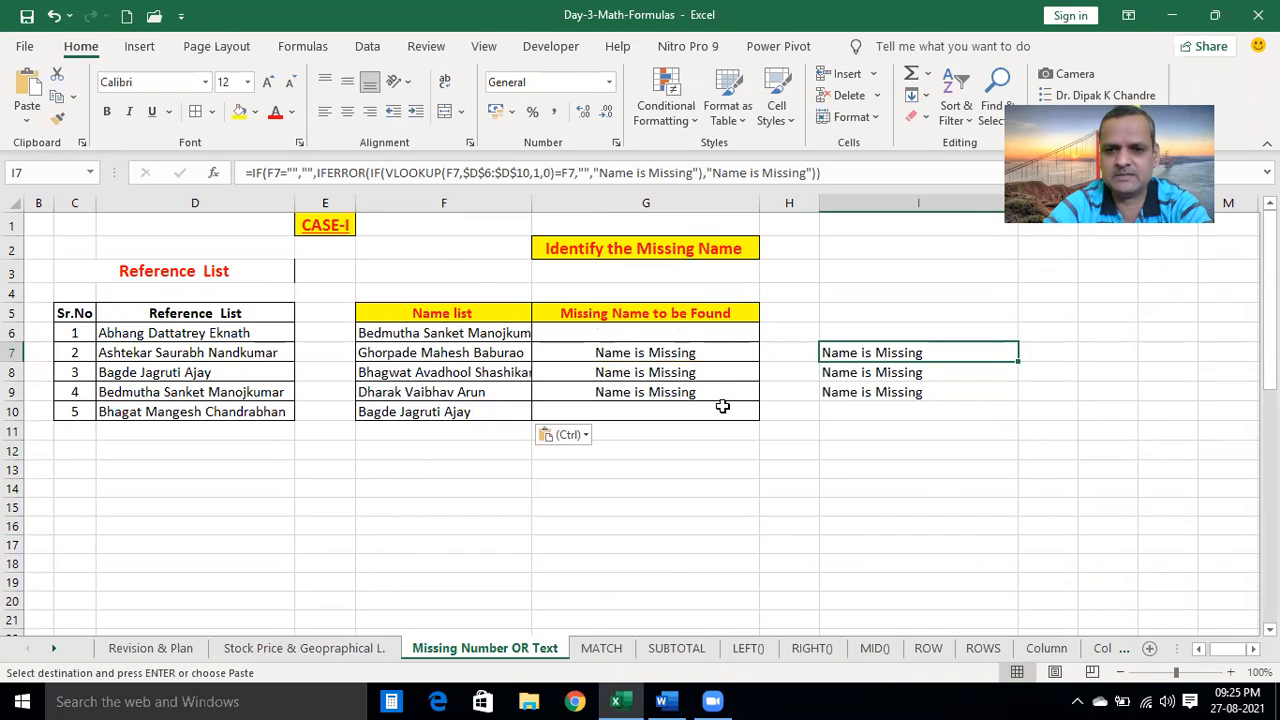
pyautogui.moveTo(851, 437); pyautogui.dragTo(858, 310)
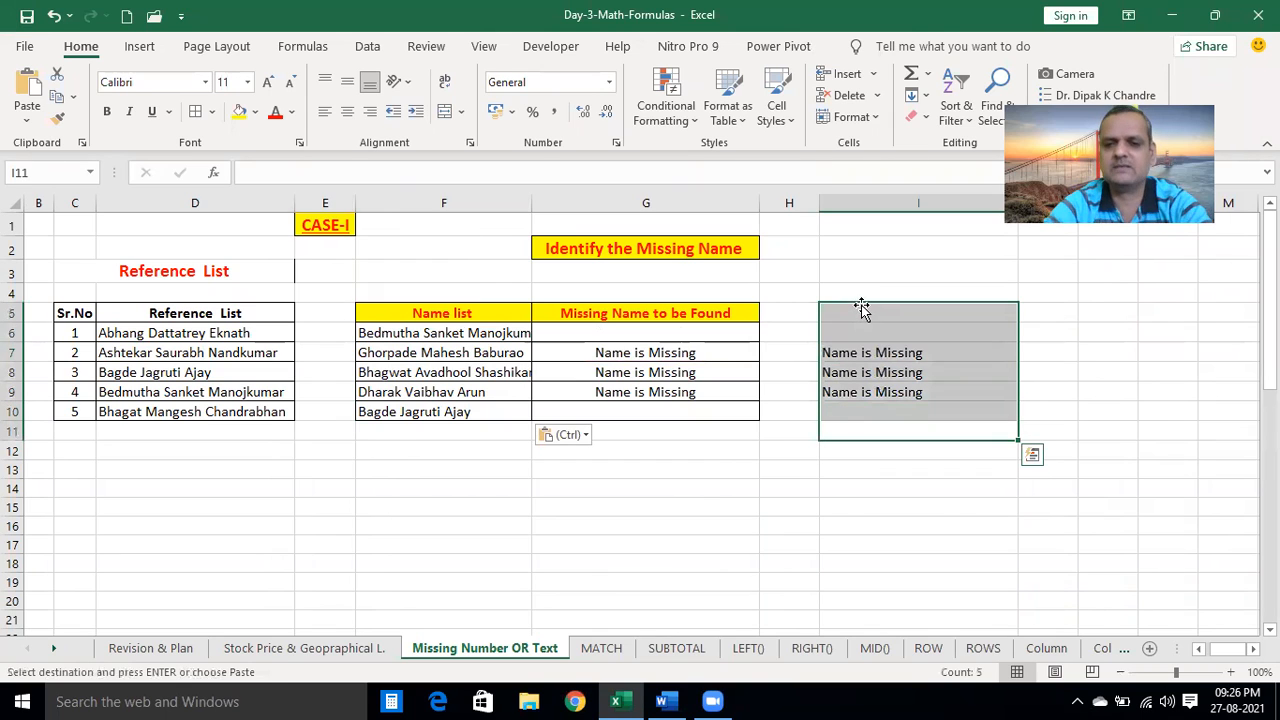
pyautogui.click(814, 314)
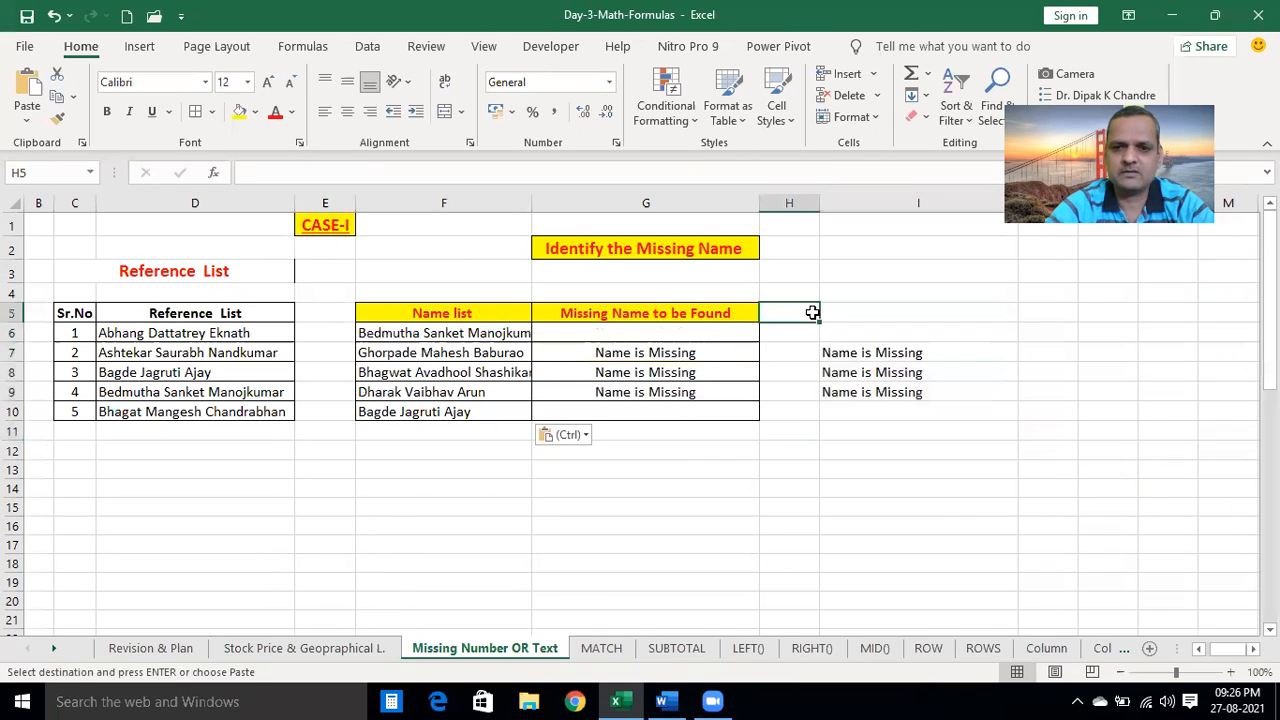
pyautogui.click(848, 368)
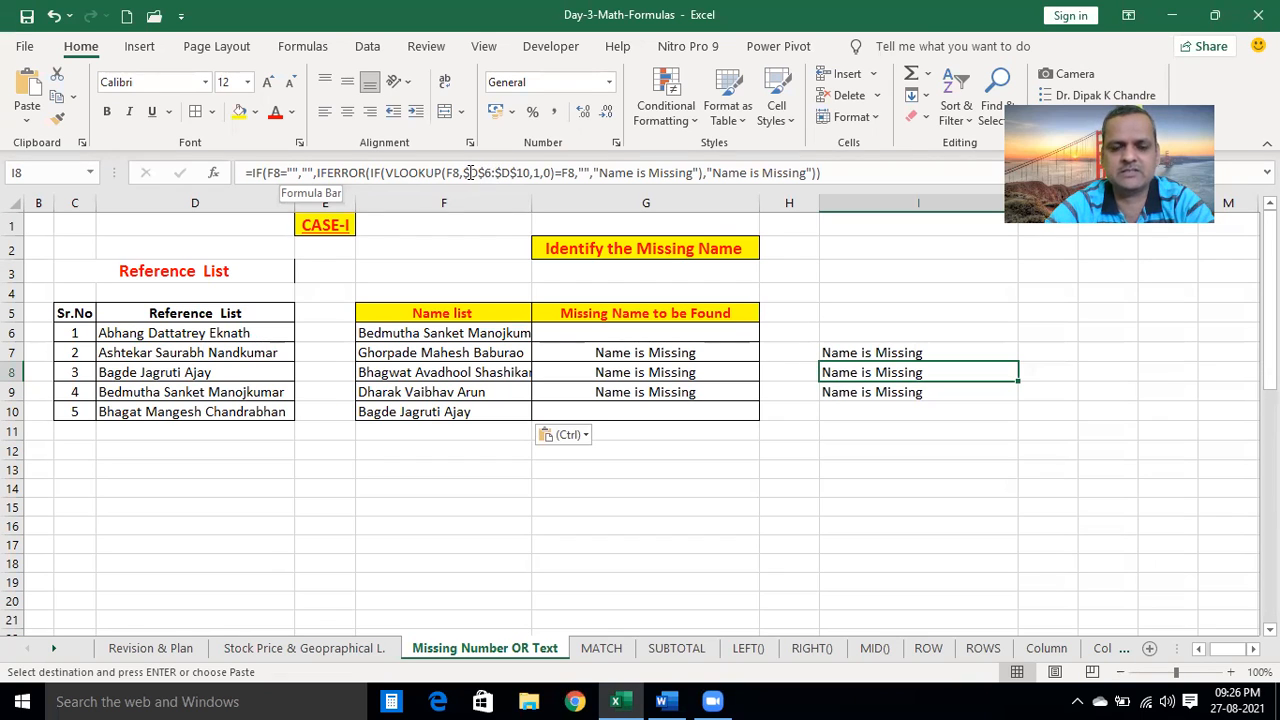
pyautogui.click(927, 485)
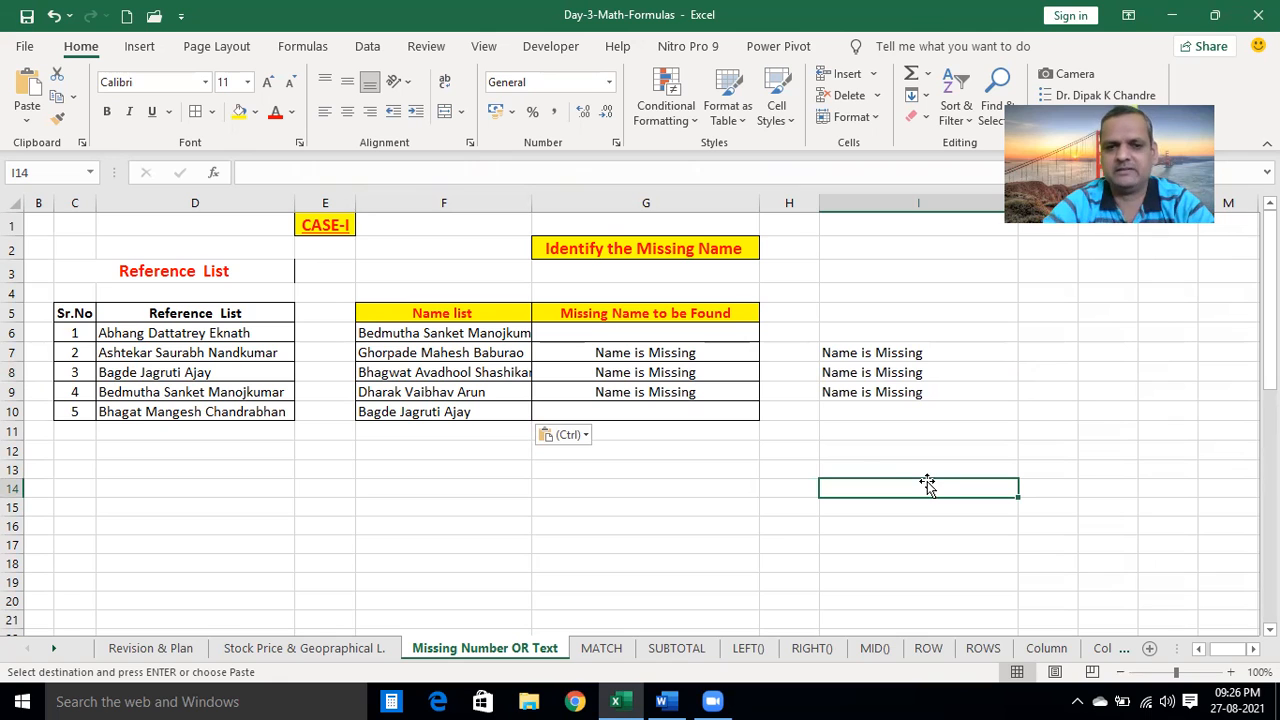
# Open the MATCH sheet and examine its sample data, example formulas and syntax notes
pyautogui.click(601, 648)
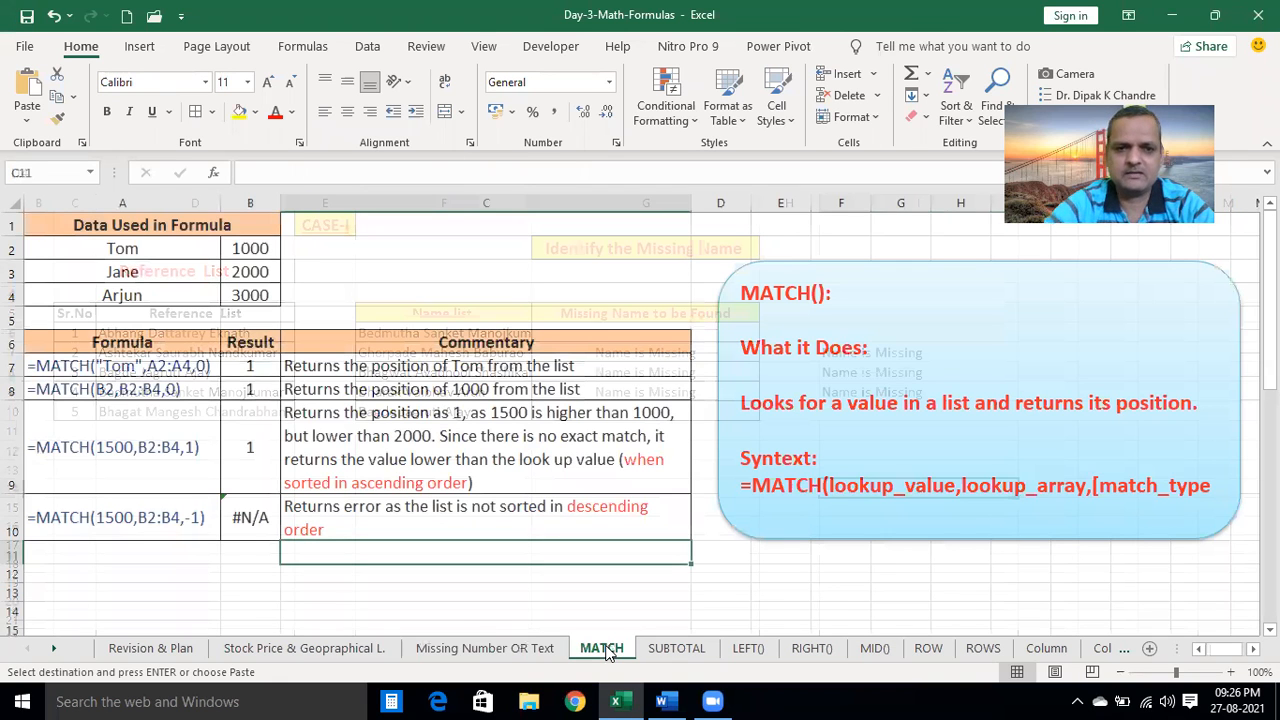
pyautogui.click(563, 303)
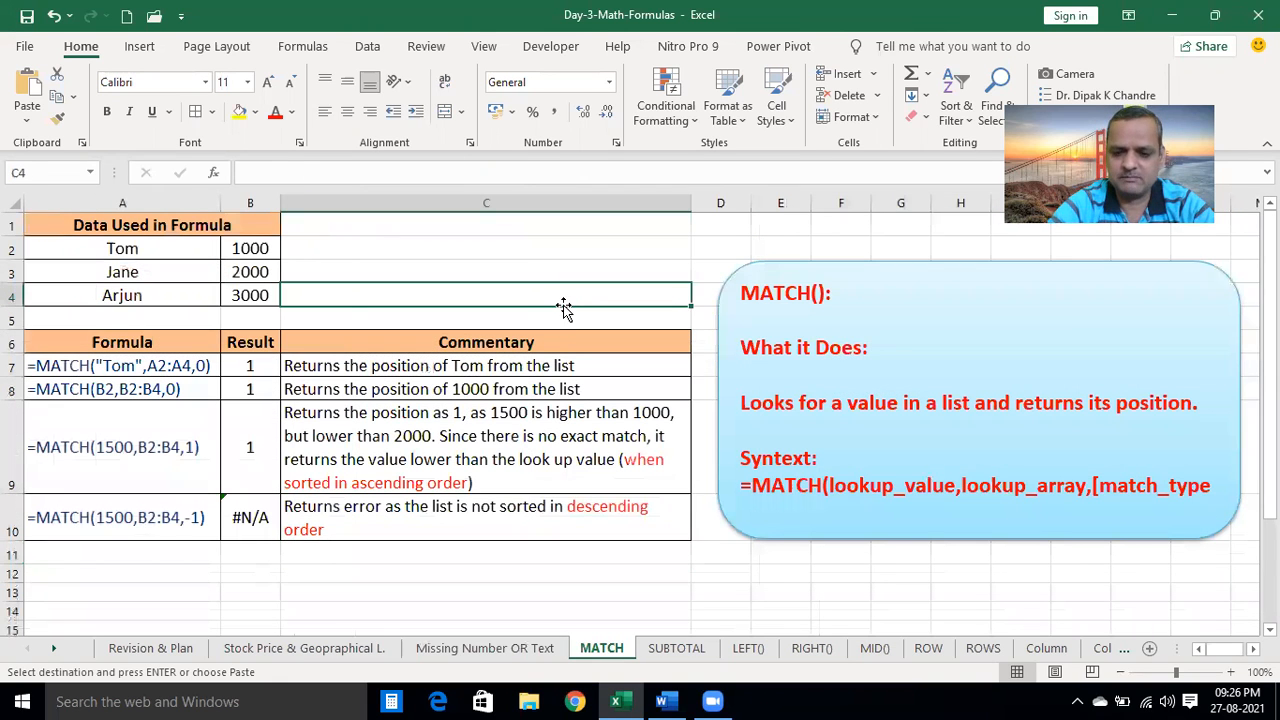
pyautogui.press('Left')
pyautogui.press('Left')
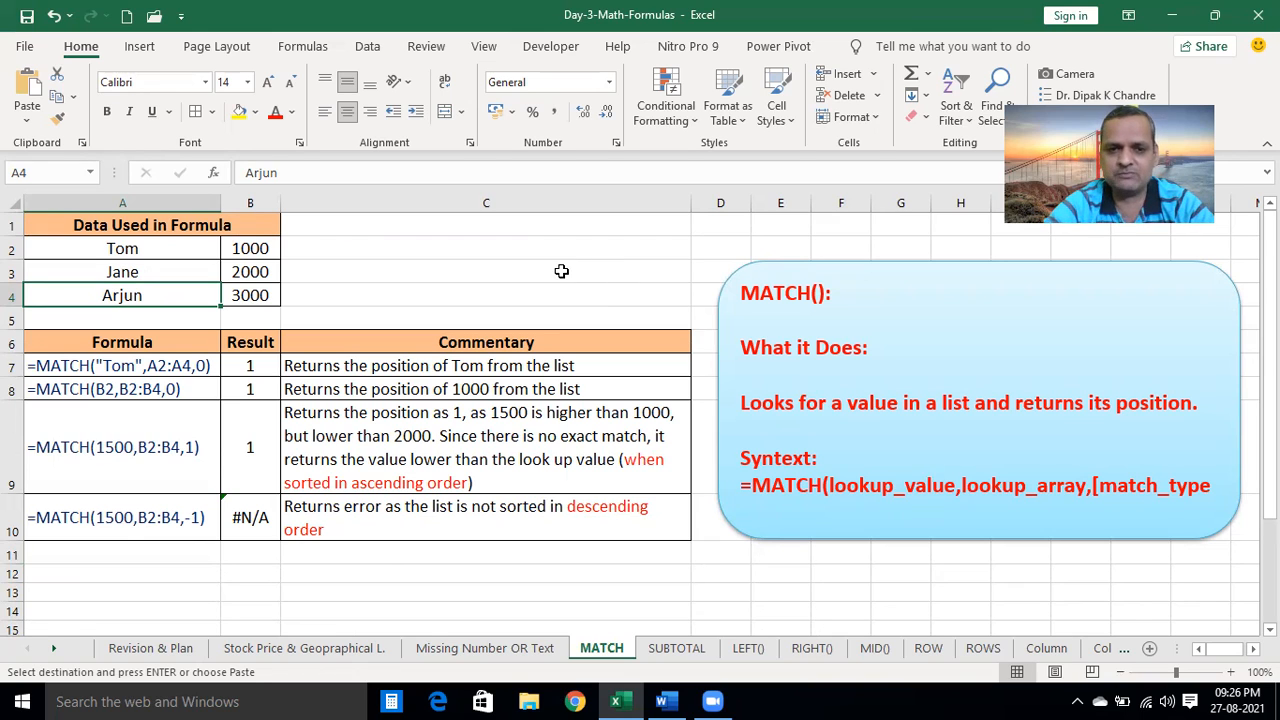
pyautogui.click(560, 272)
pyautogui.click(490, 648)
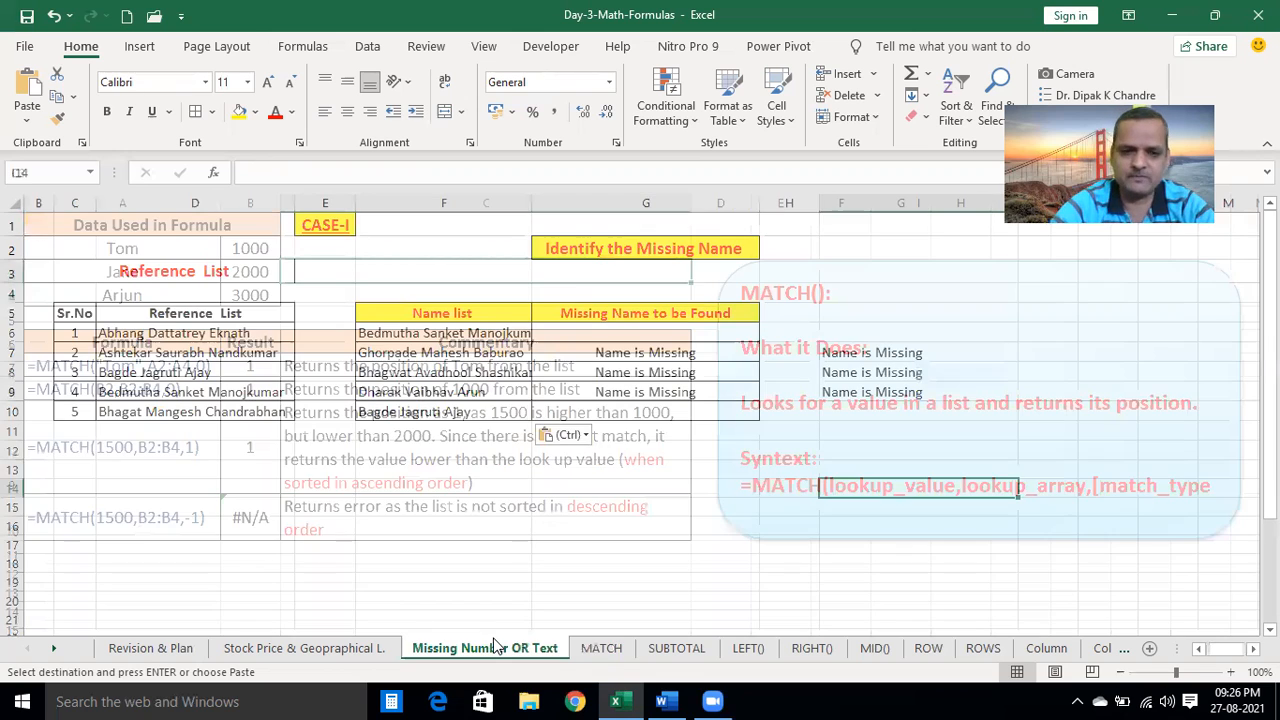
pyautogui.click(605, 648)
pyautogui.press('Left')
pyautogui.press('Left')
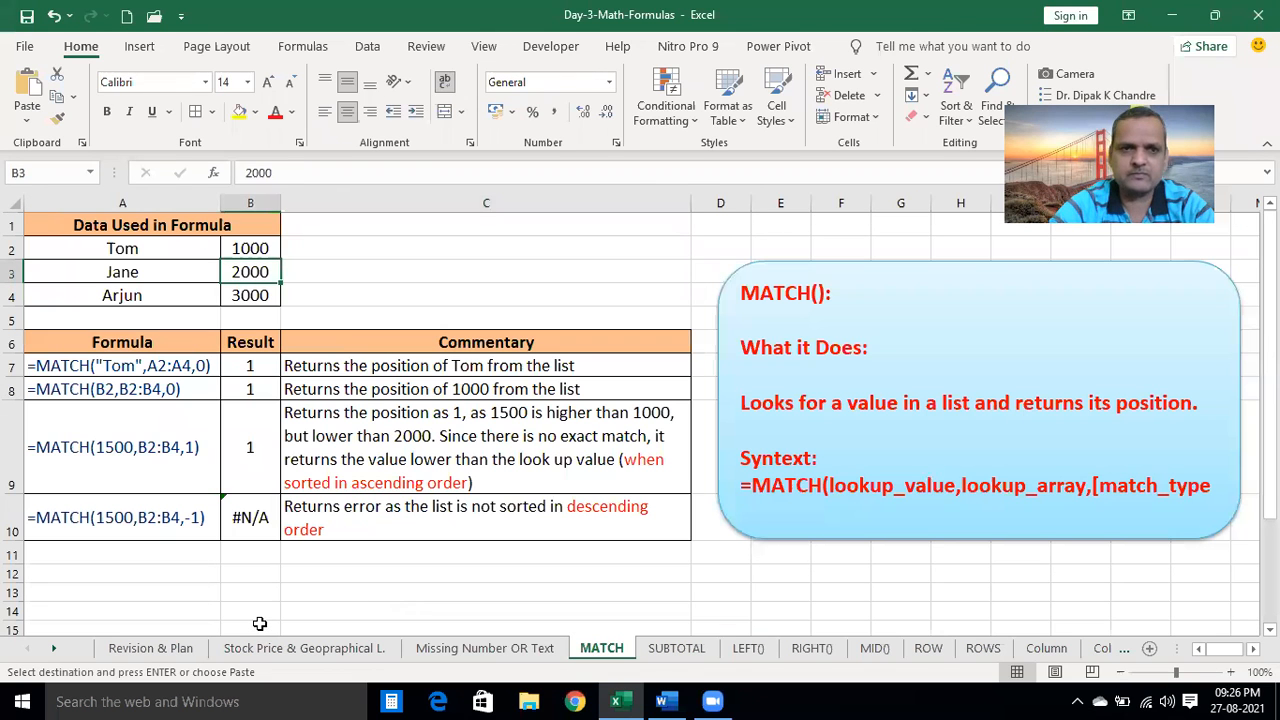
# Clear the results in B7:B10 and begin a MATCH formula in B7 with the name from A2 as a quoted text lookup value
pyautogui.moveTo(255, 366); pyautogui.dragTo(249, 527)
pyautogui.press('Delete')
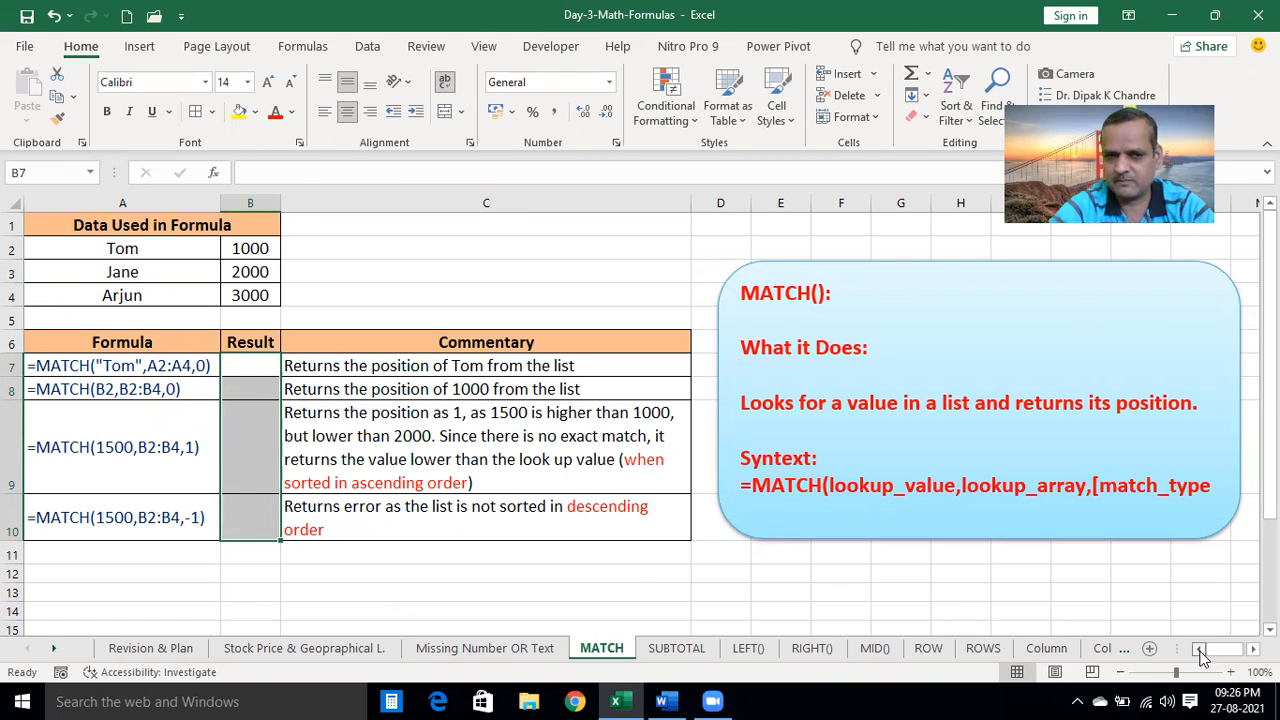
pyautogui.click(273, 370)
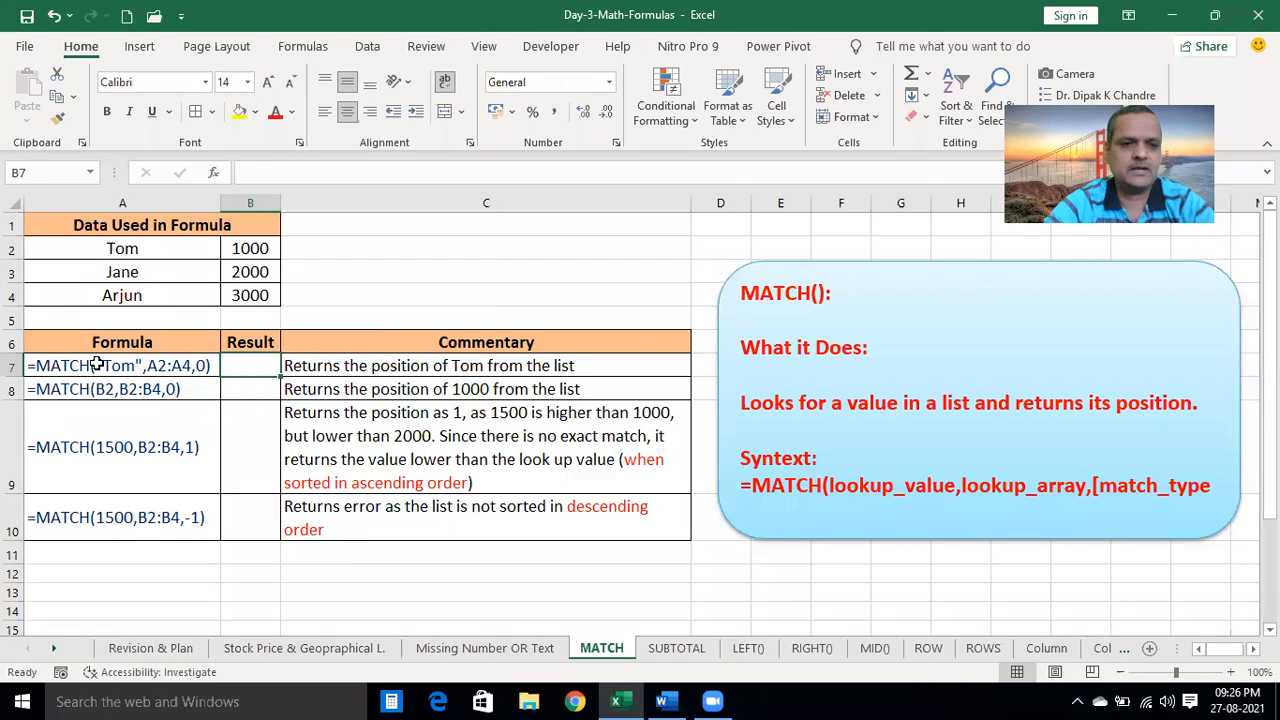
pyautogui.write('=M')
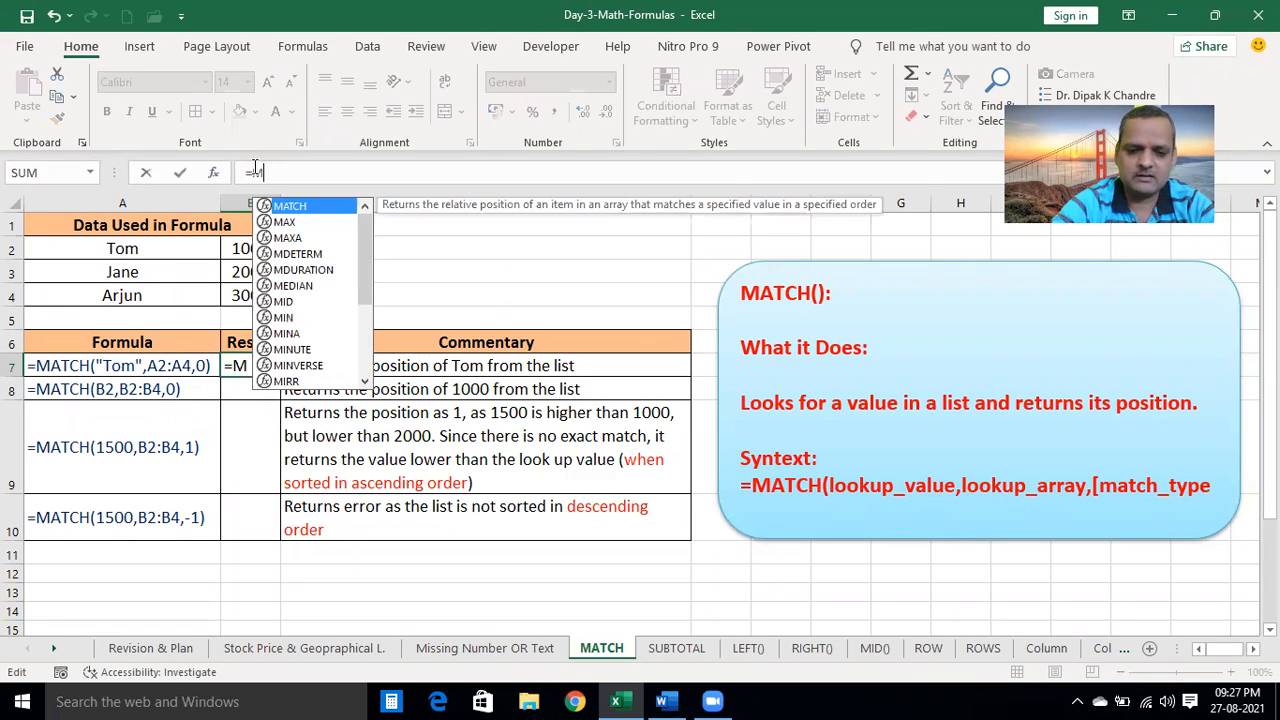
pyautogui.write('ATCH("Tom",')
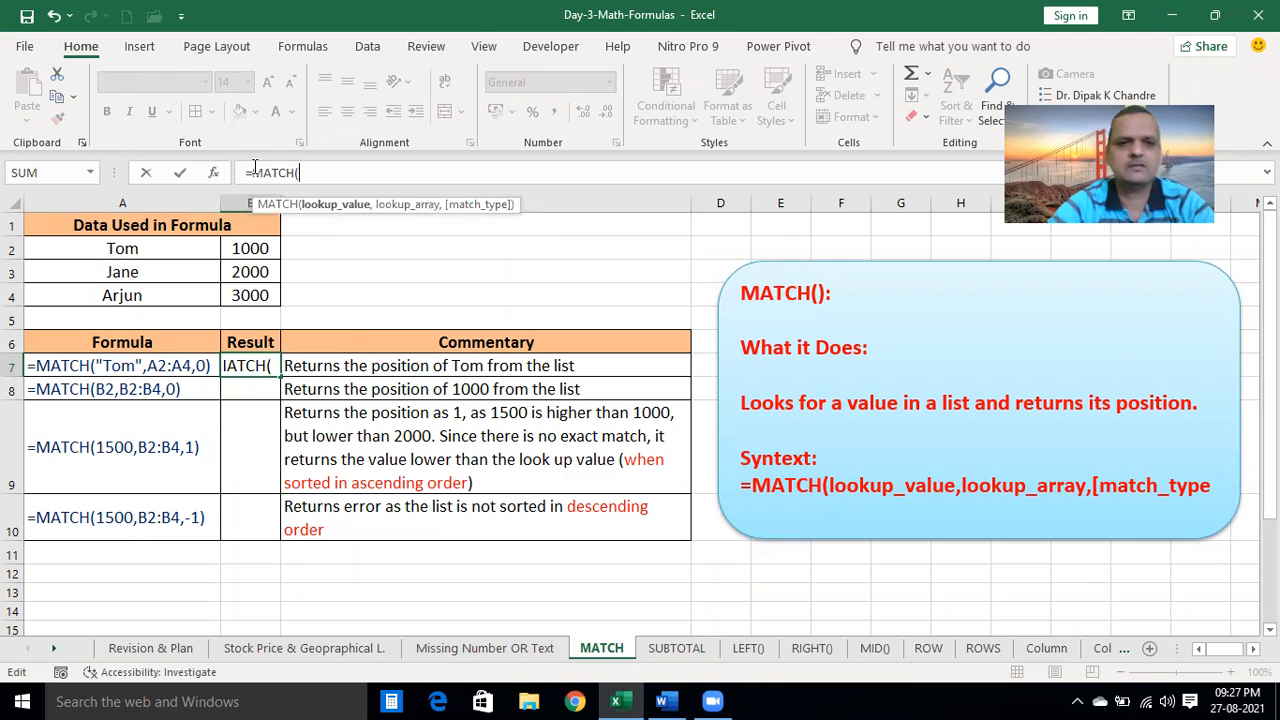
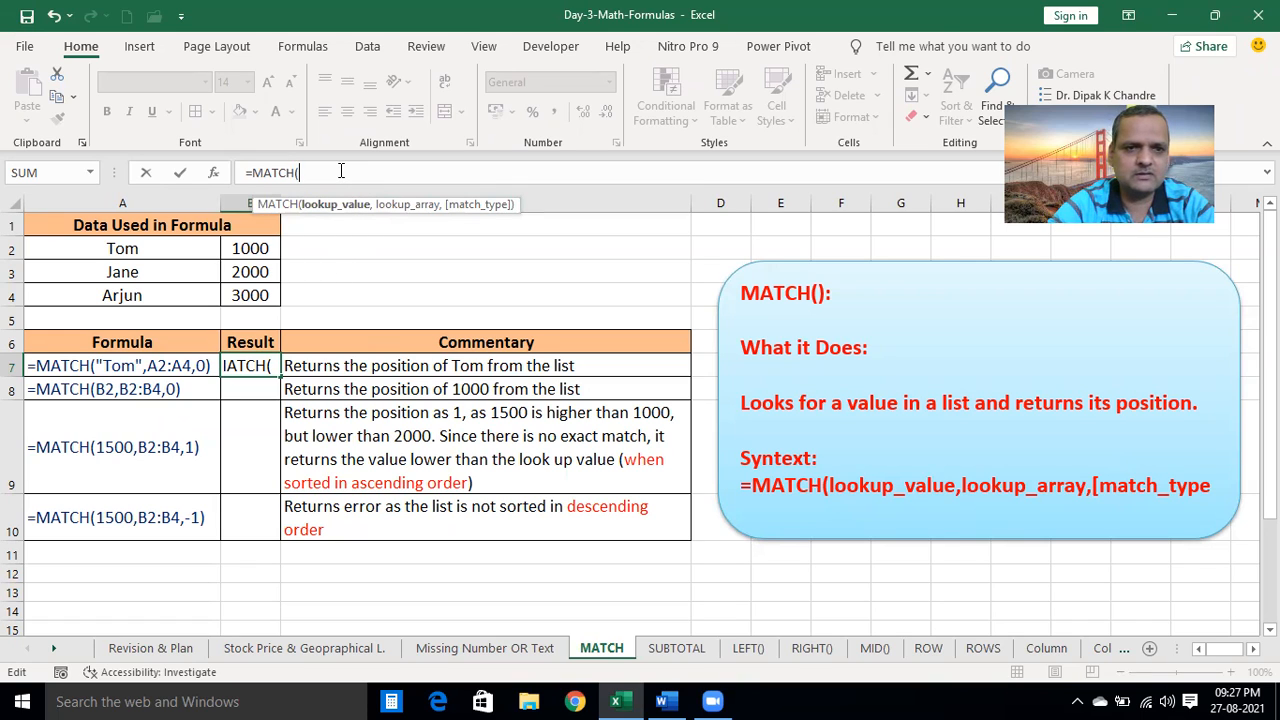
pyautogui.write('Tom')
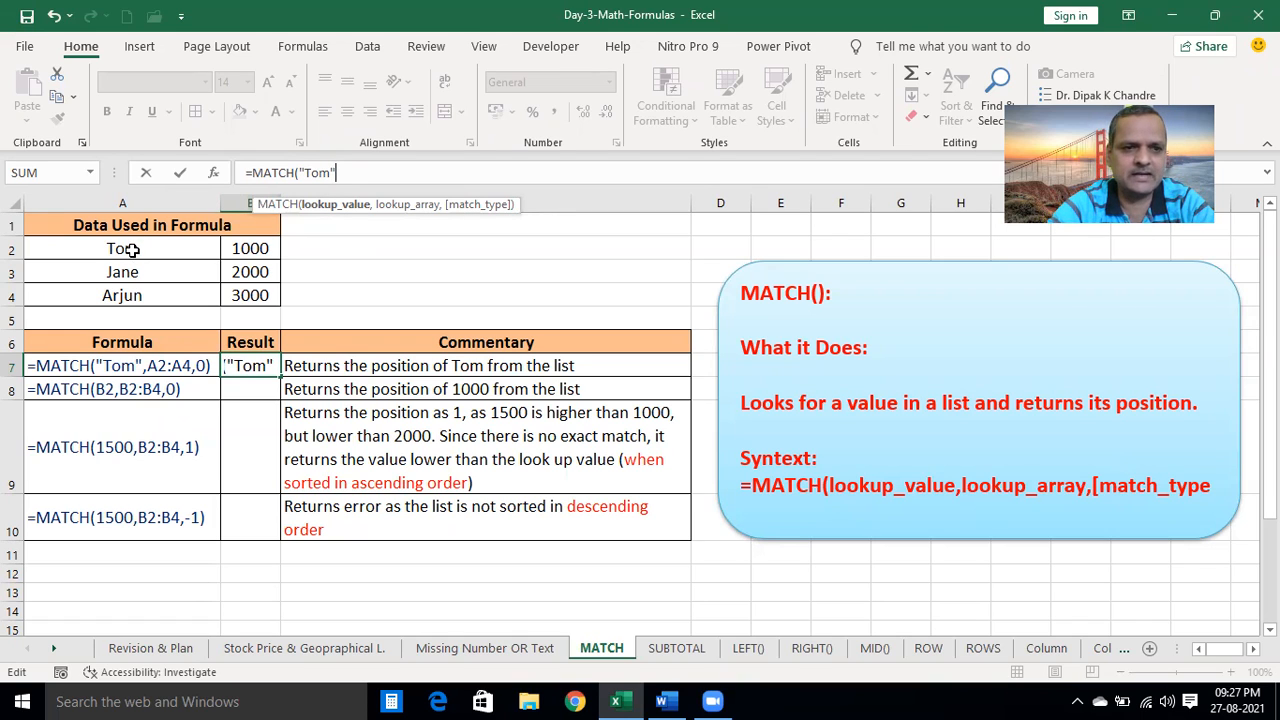
pyautogui.write('",')
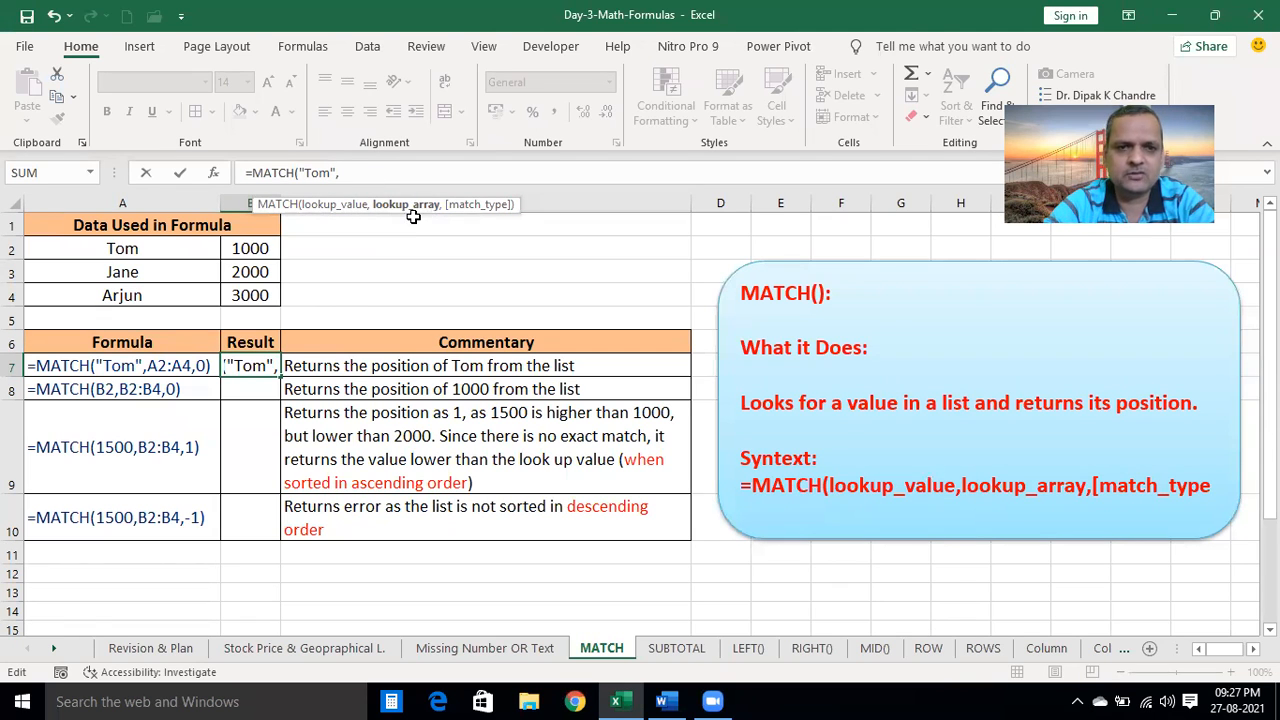
# Complete the B7 MATCH formula with lookup array A2:A4 and match type 0, and check its result against the name list
pyautogui.moveTo(173, 245); pyautogui.dragTo(168, 297)
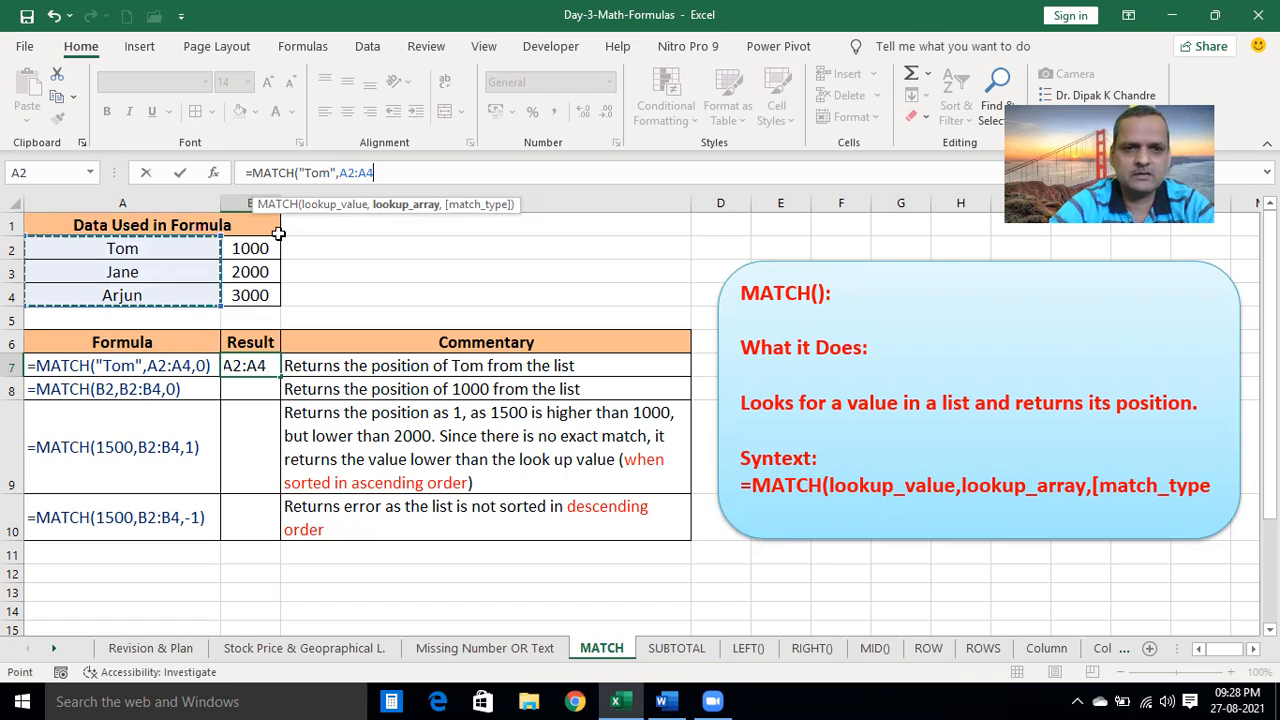
pyautogui.write(',')
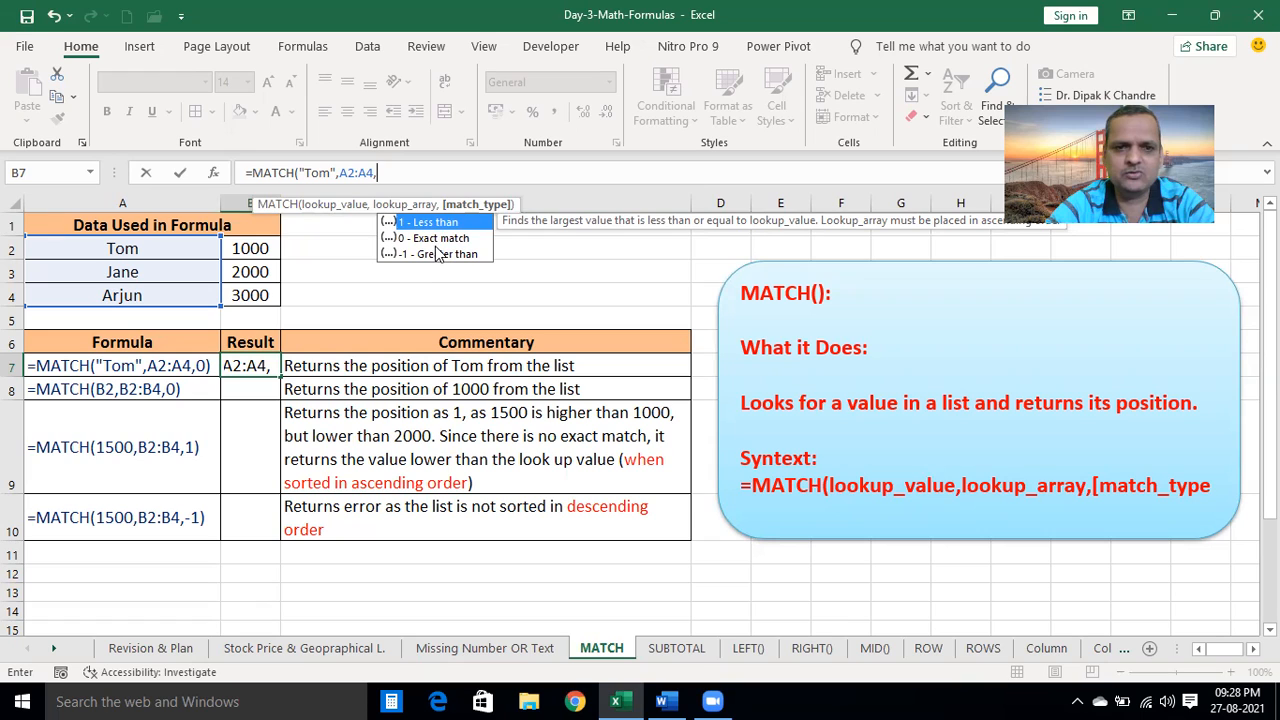
pyautogui.click(385, 172)
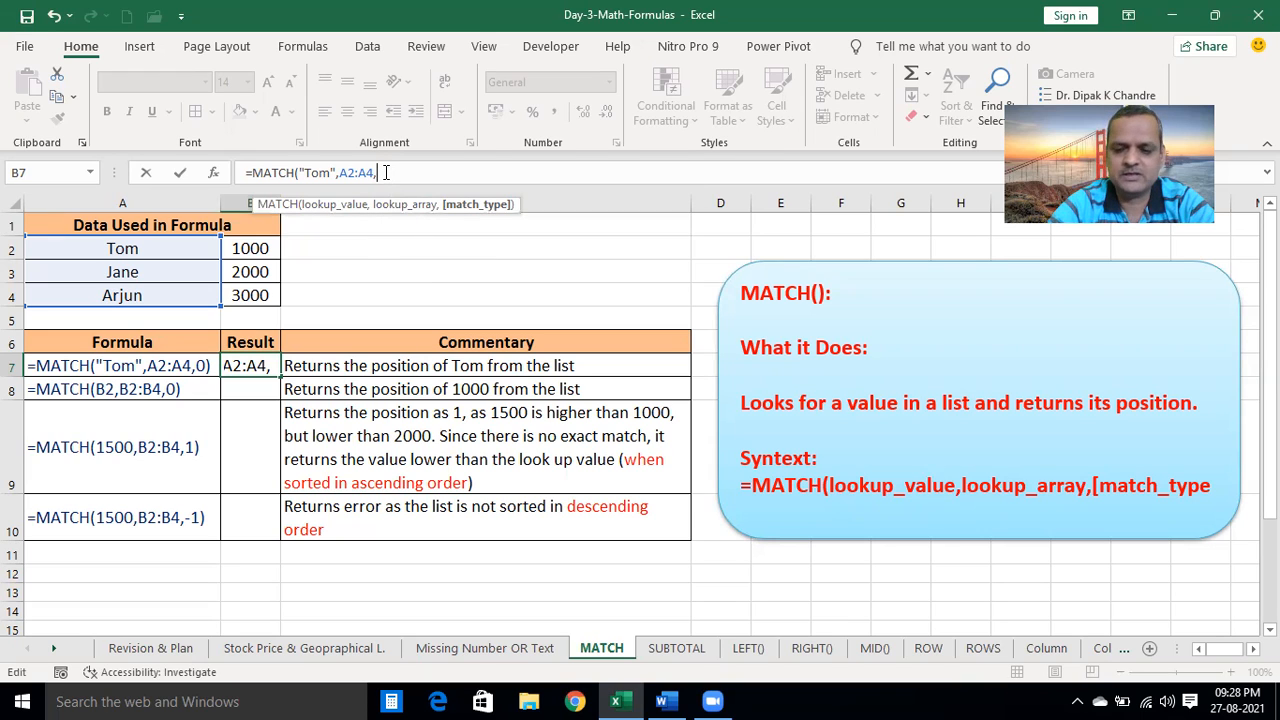
pyautogui.write('0')
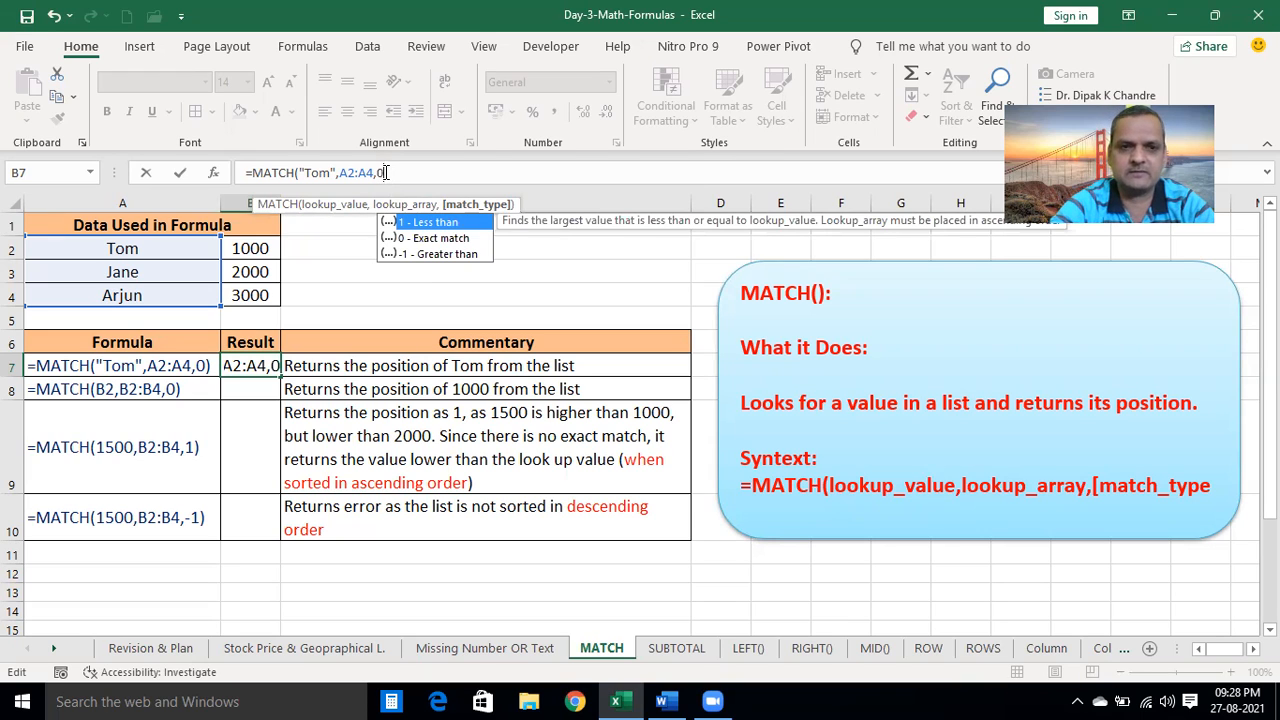
pyautogui.write(')')
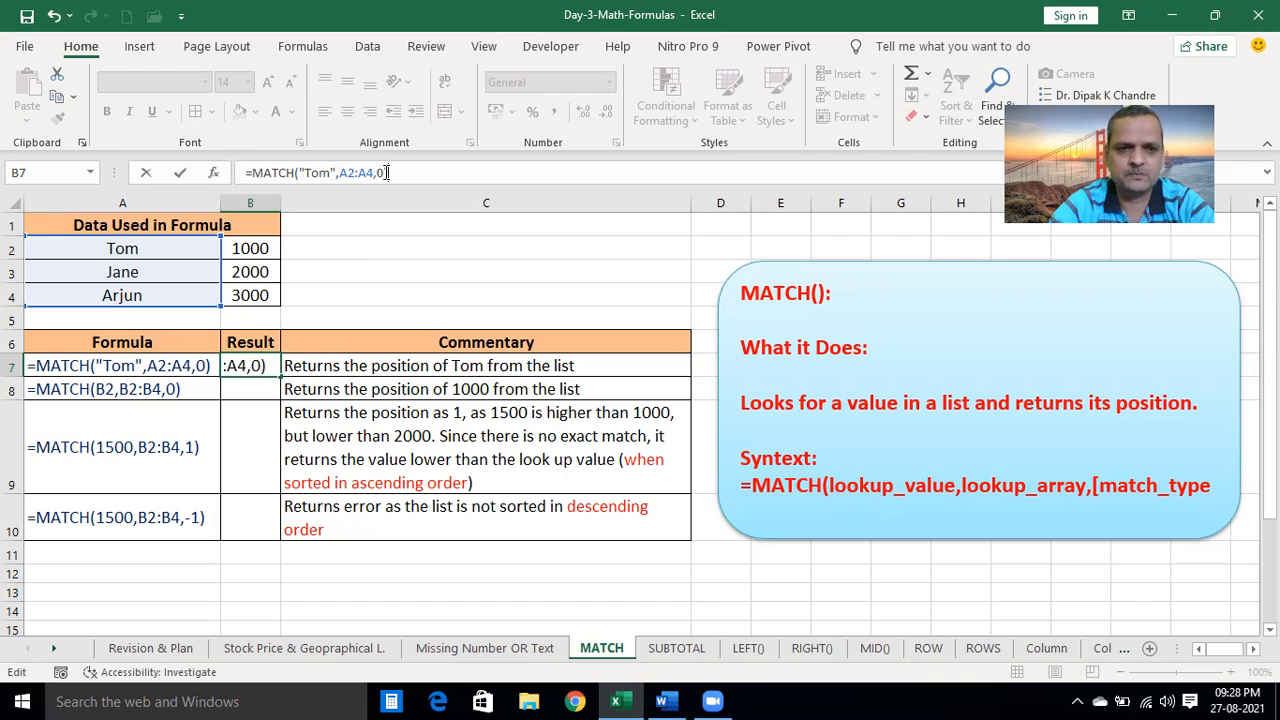
pyautogui.press('Return')
pyautogui.click(242, 363)
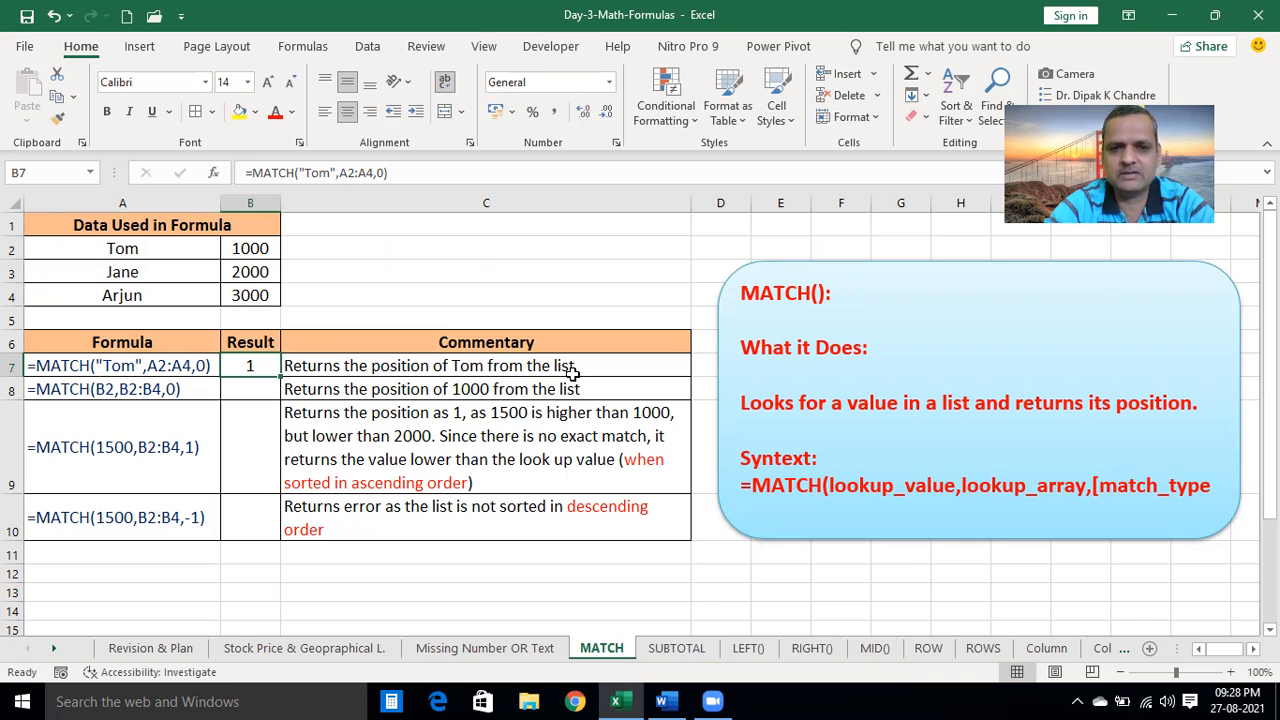
pyautogui.moveTo(148, 250); pyautogui.dragTo(157, 307)
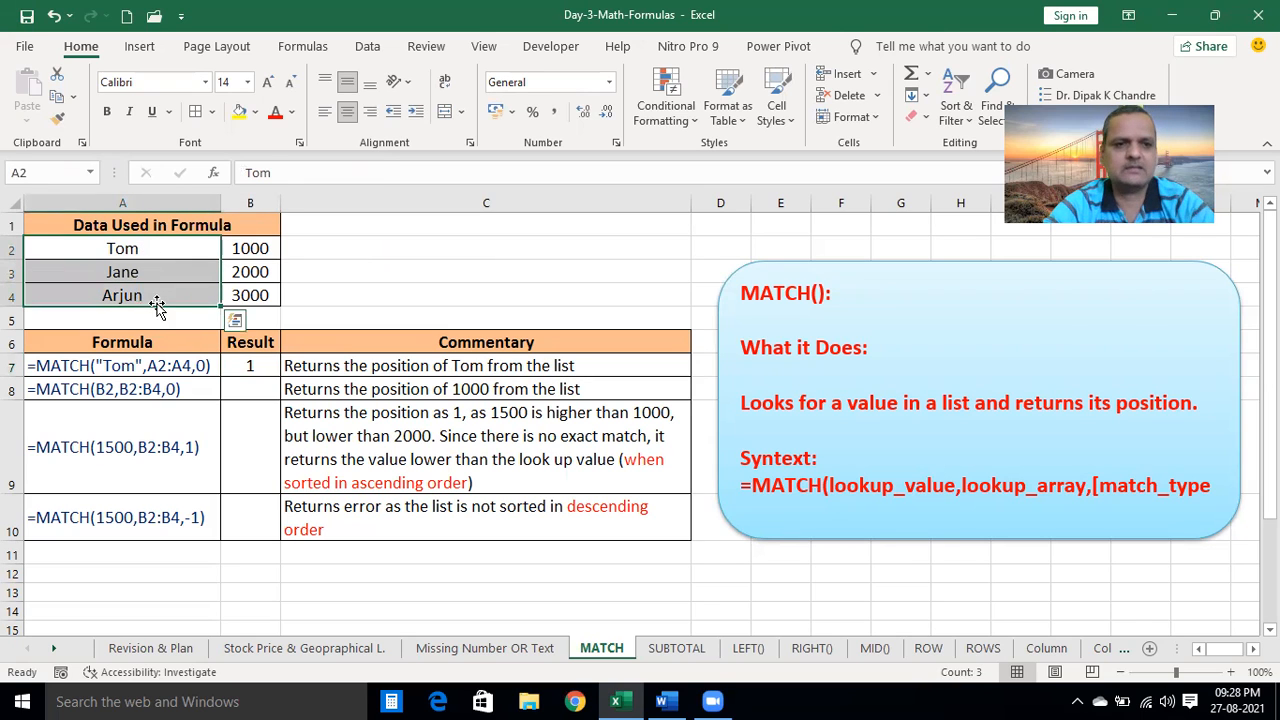
pyautogui.click(147, 247)
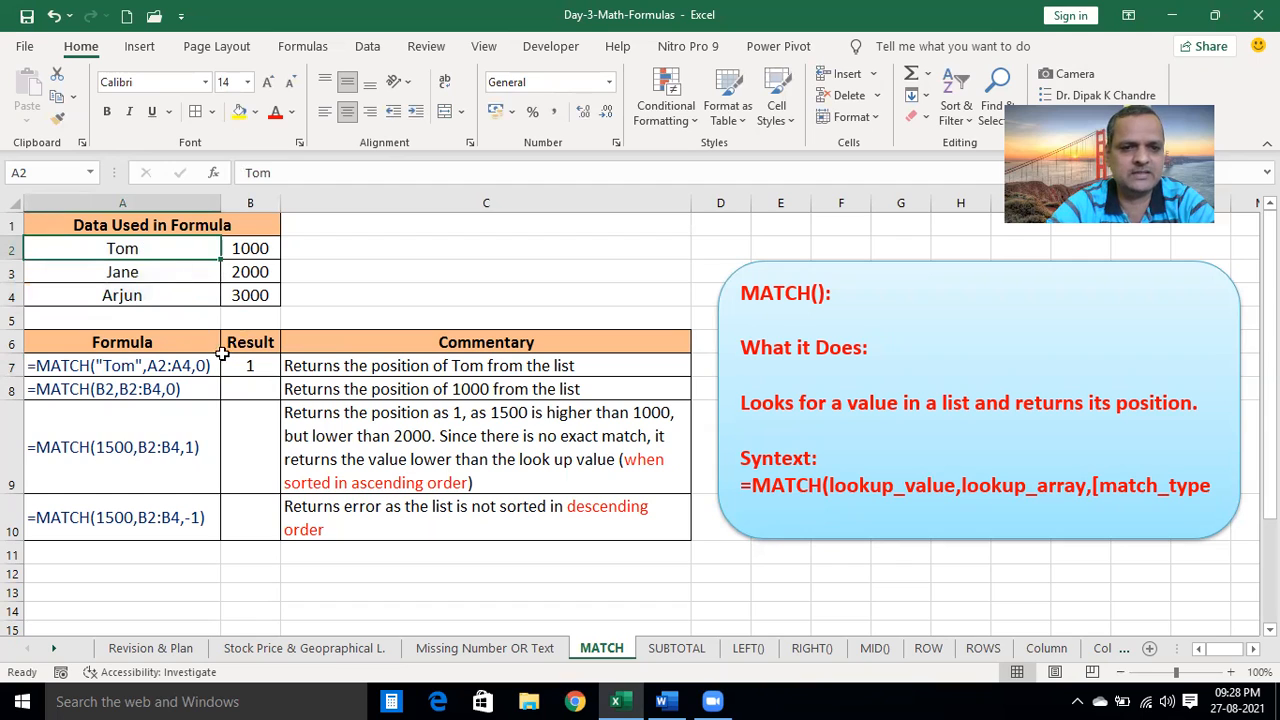
pyautogui.click(252, 368)
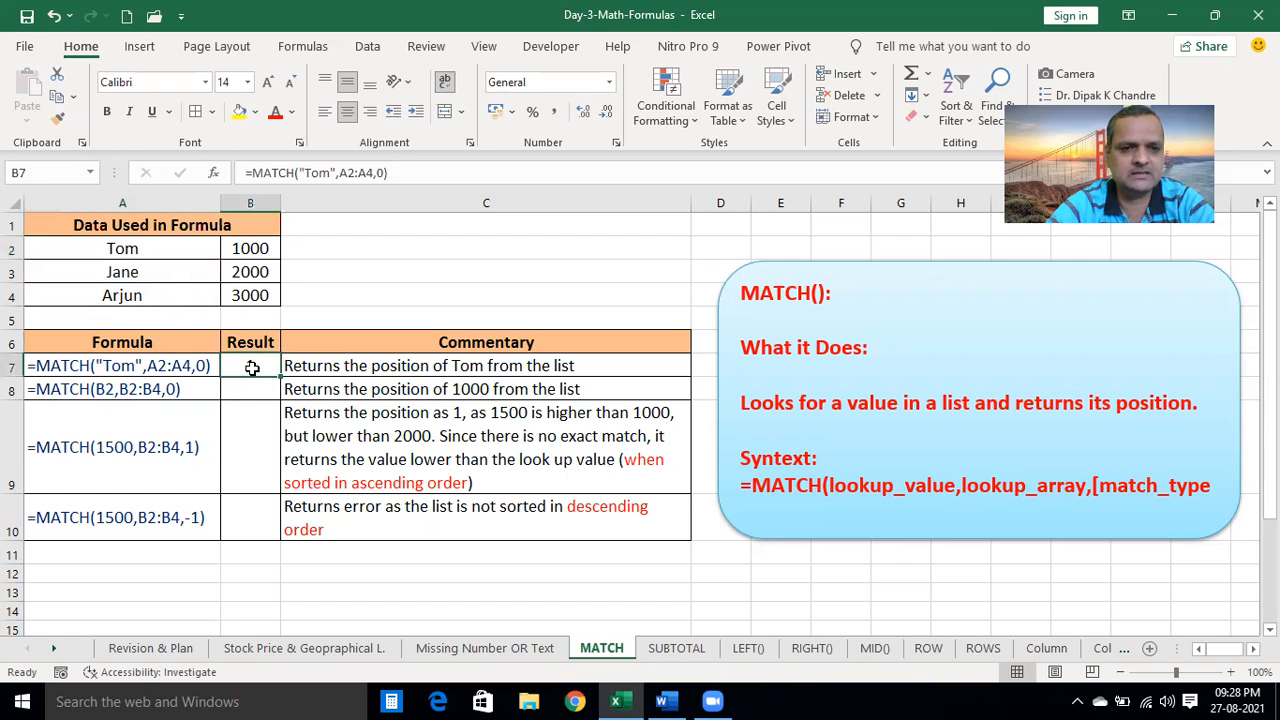
# Enter =MATCH(B2,B2:B4,0) in B8 to find the exact position of the B2 amount
pyautogui.click(258, 388)
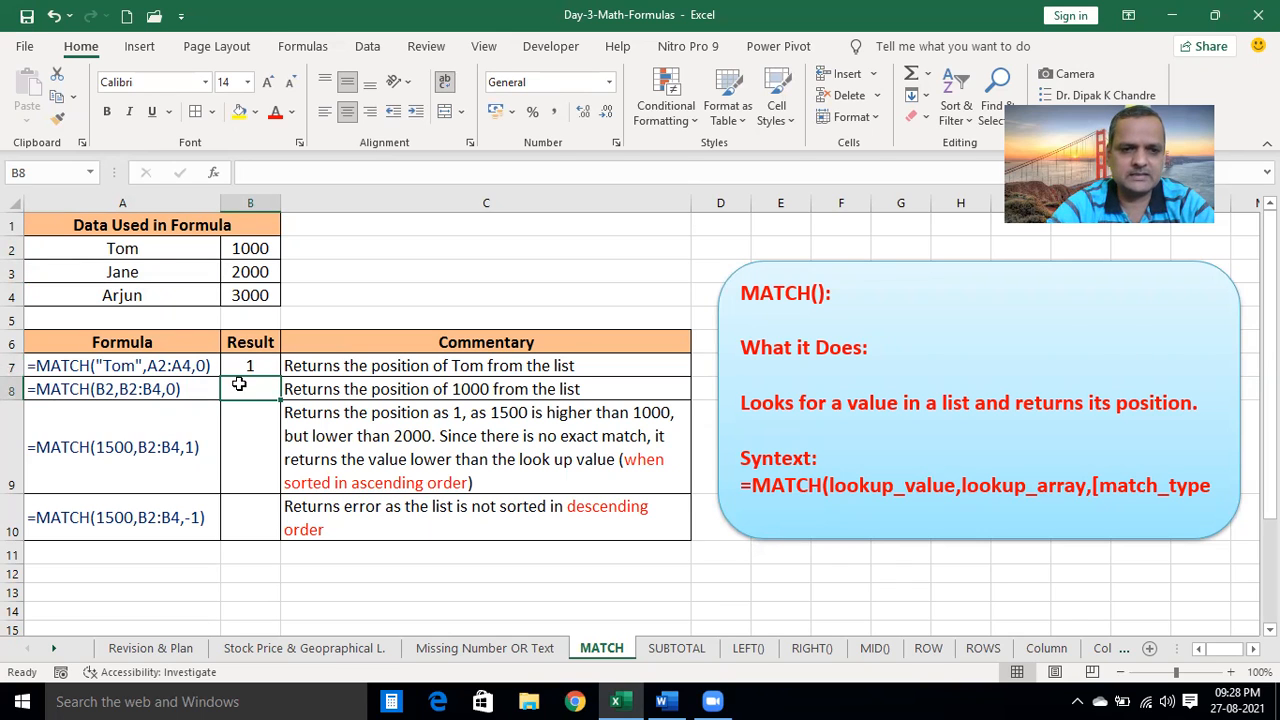
pyautogui.click(258, 172)
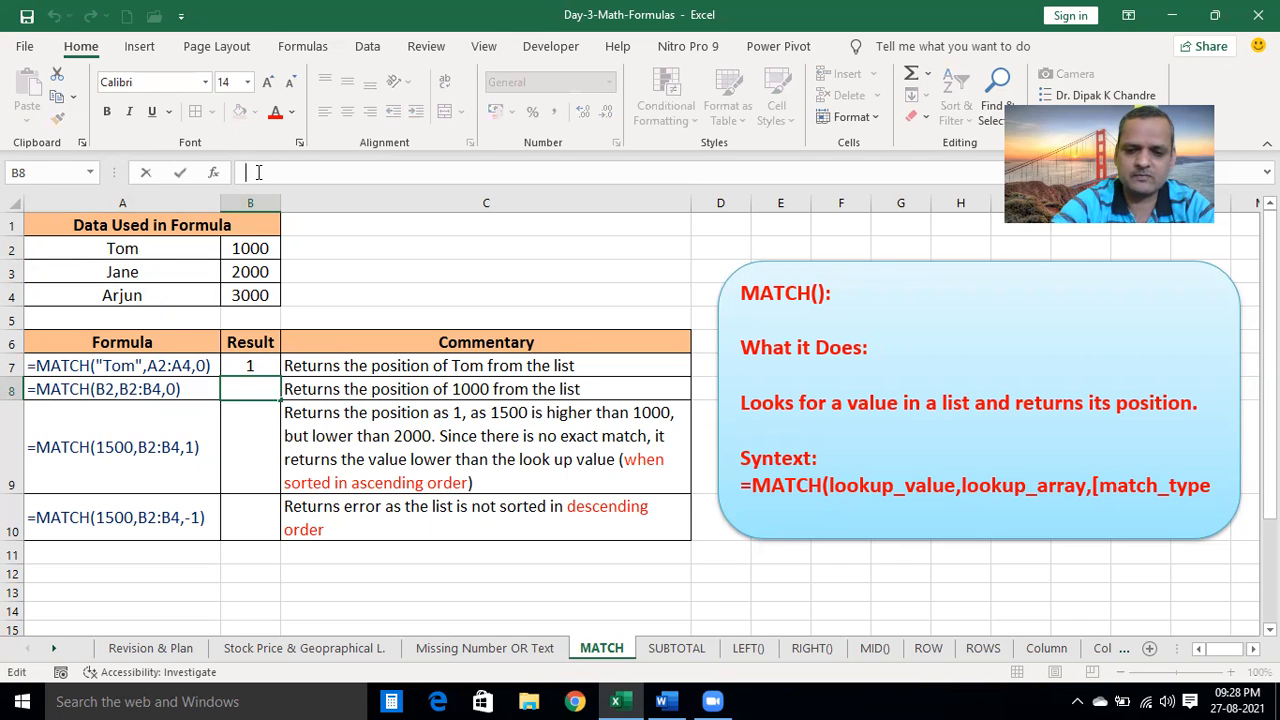
pyautogui.write('=MATCH')
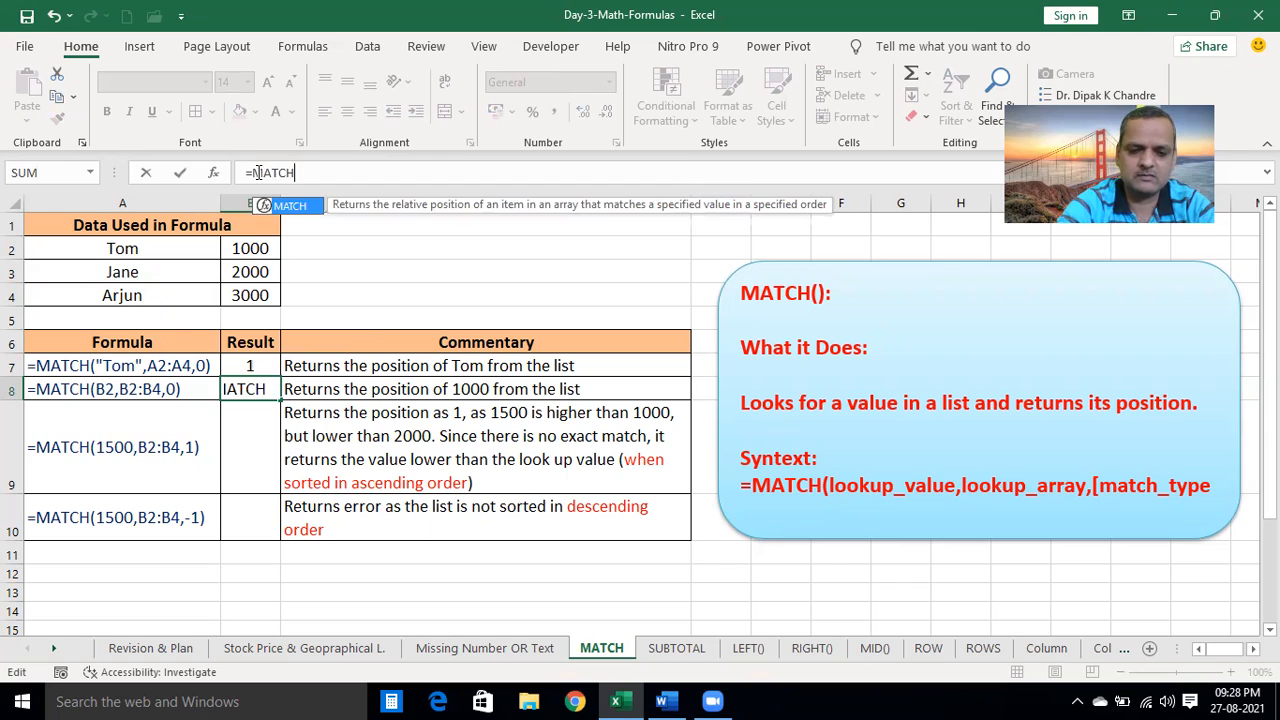
pyautogui.write('(')
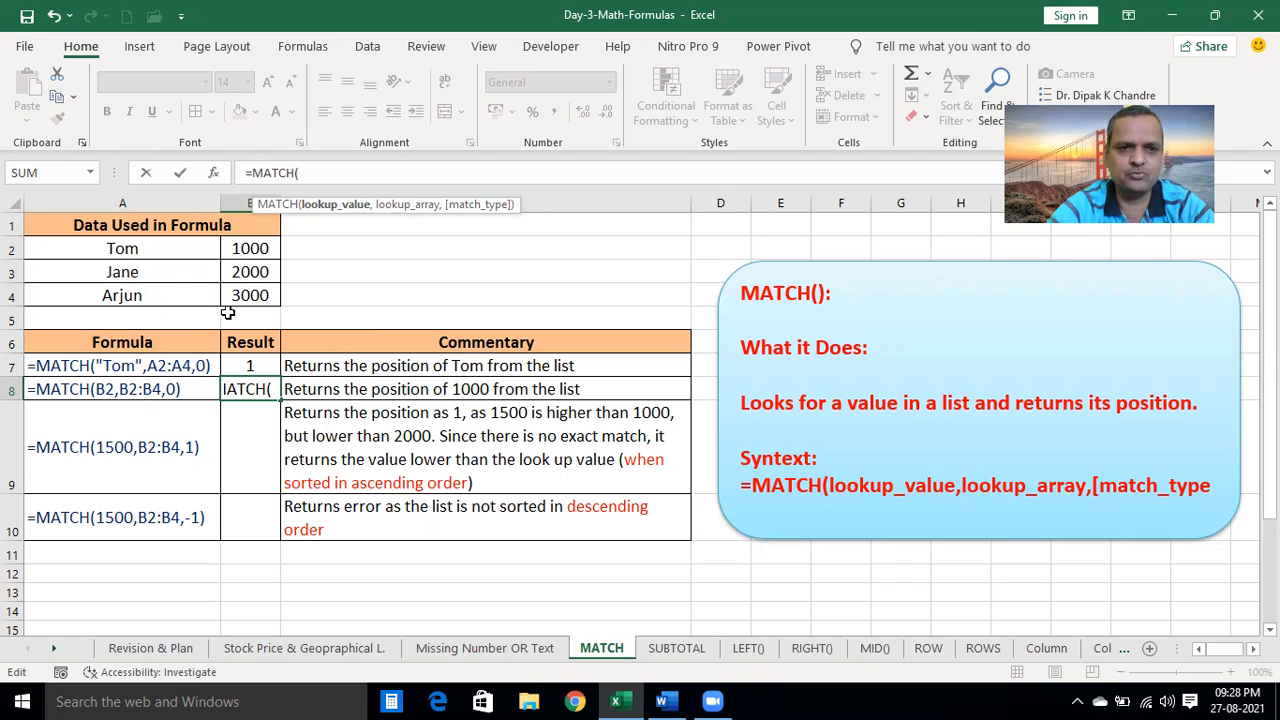
pyautogui.click(243, 248)
pyautogui.write(',')
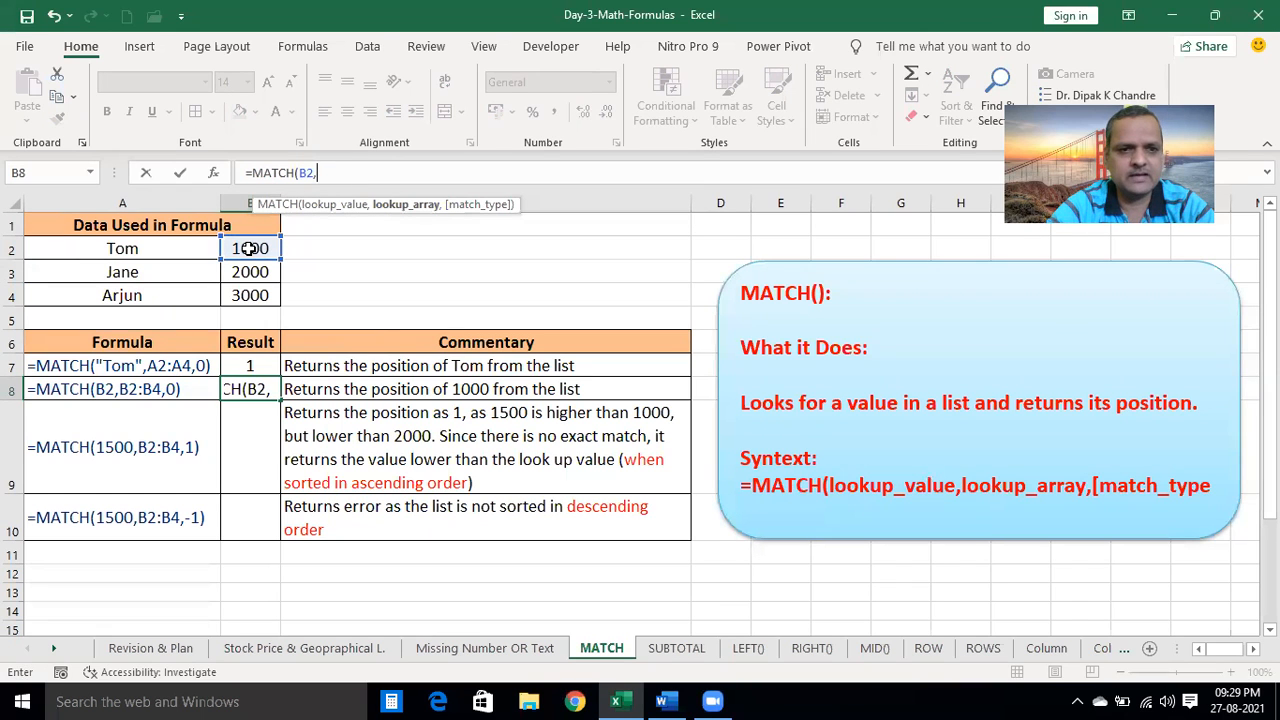
pyautogui.moveTo(250, 248); pyautogui.dragTo(250, 294)
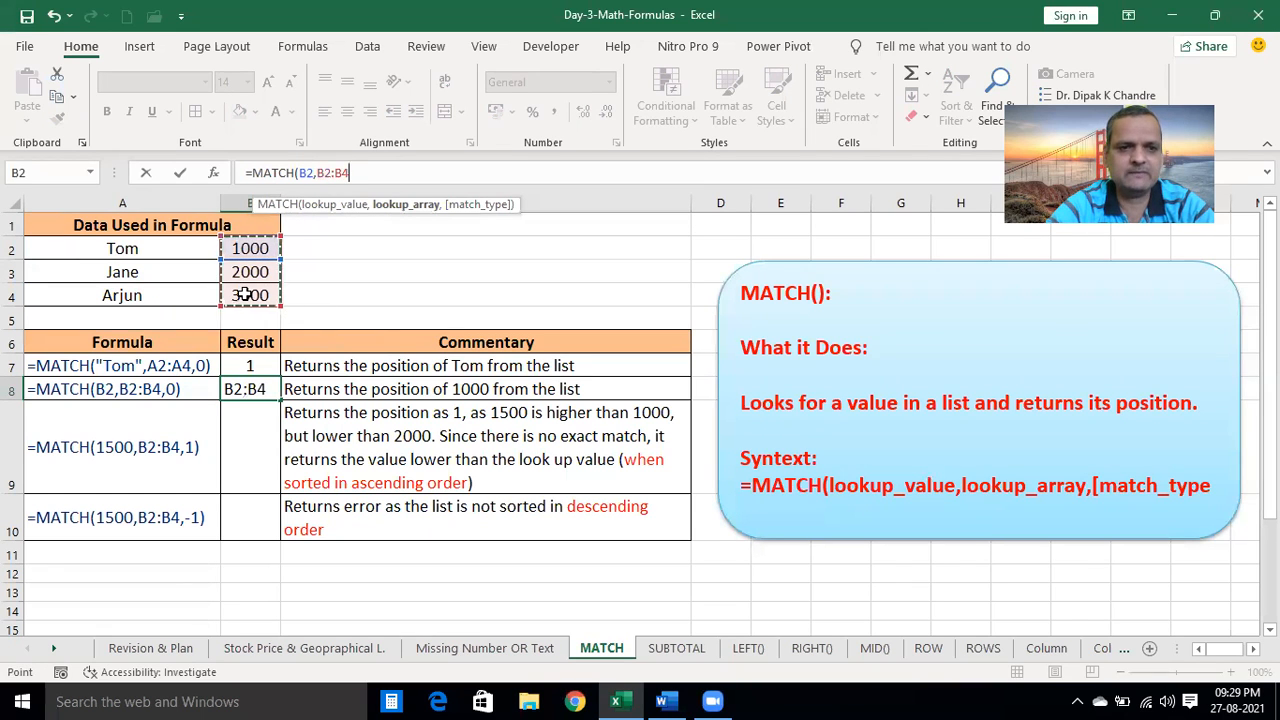
pyautogui.write(',')
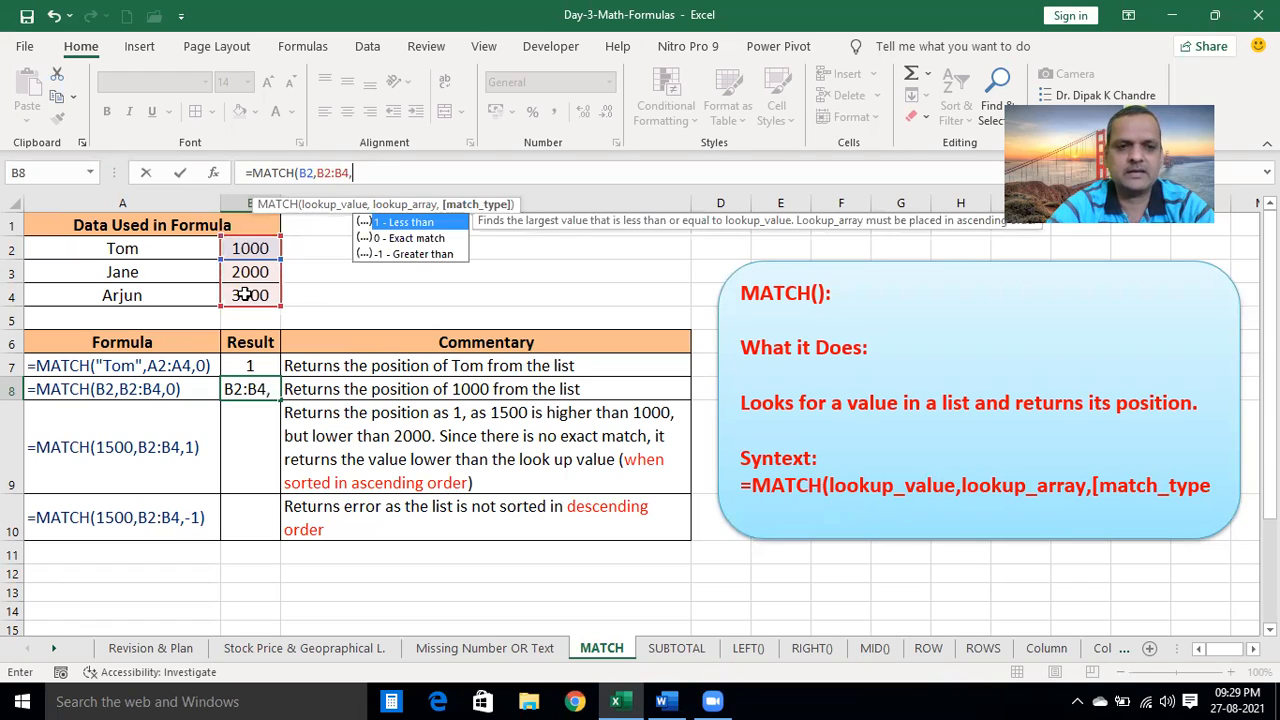
pyautogui.write('0')
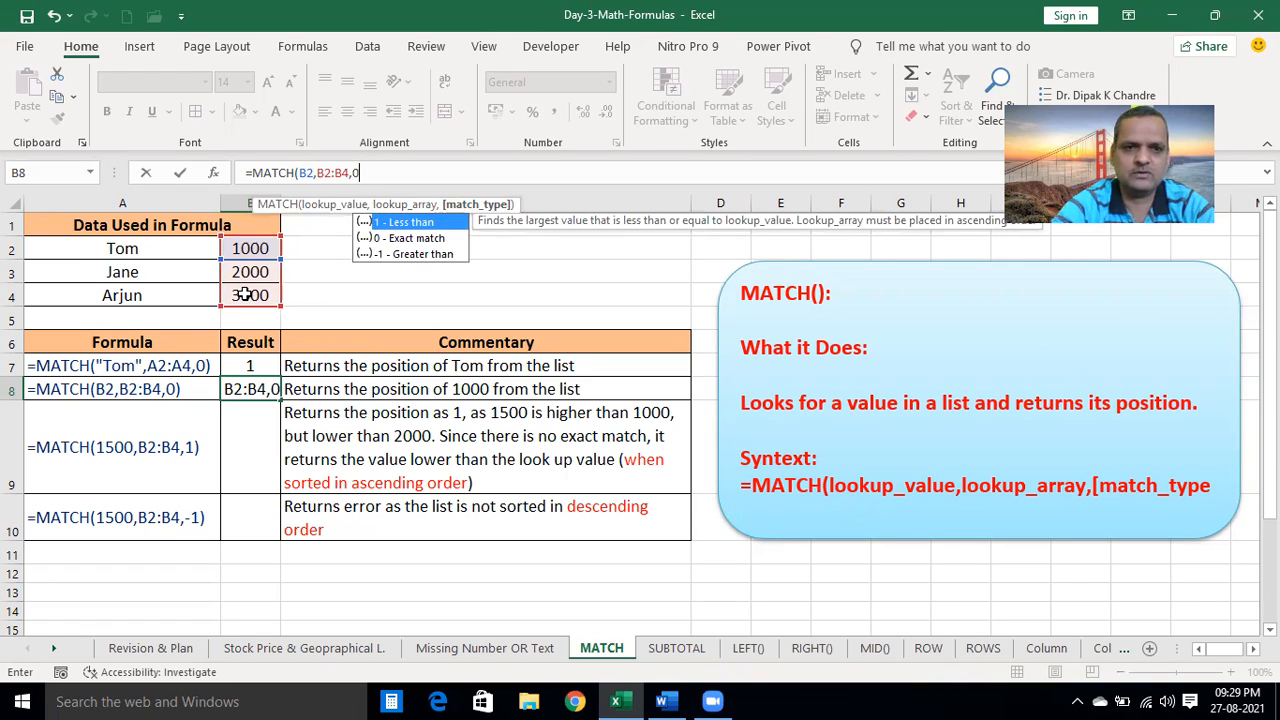
pyautogui.write(')')
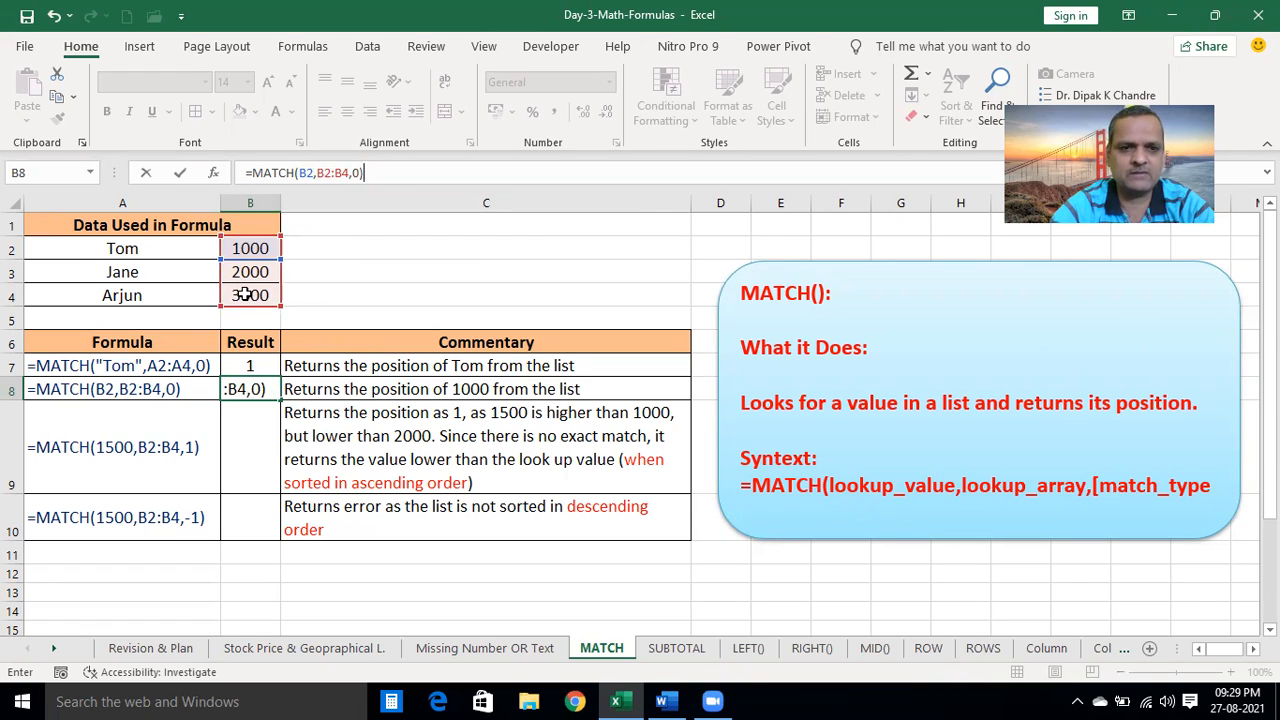
pyautogui.press('Return')
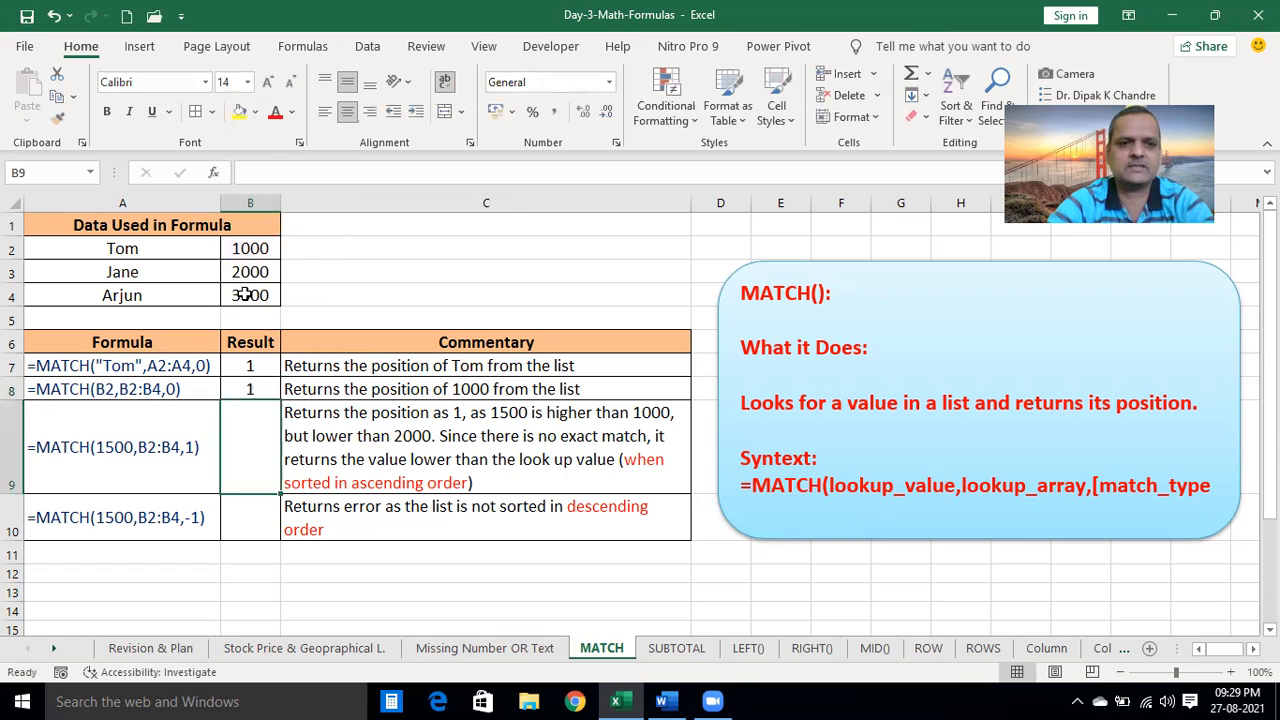
# Replace the B2 lookup value in the B8 MATCH formula with 2000
pyautogui.click(257, 392)
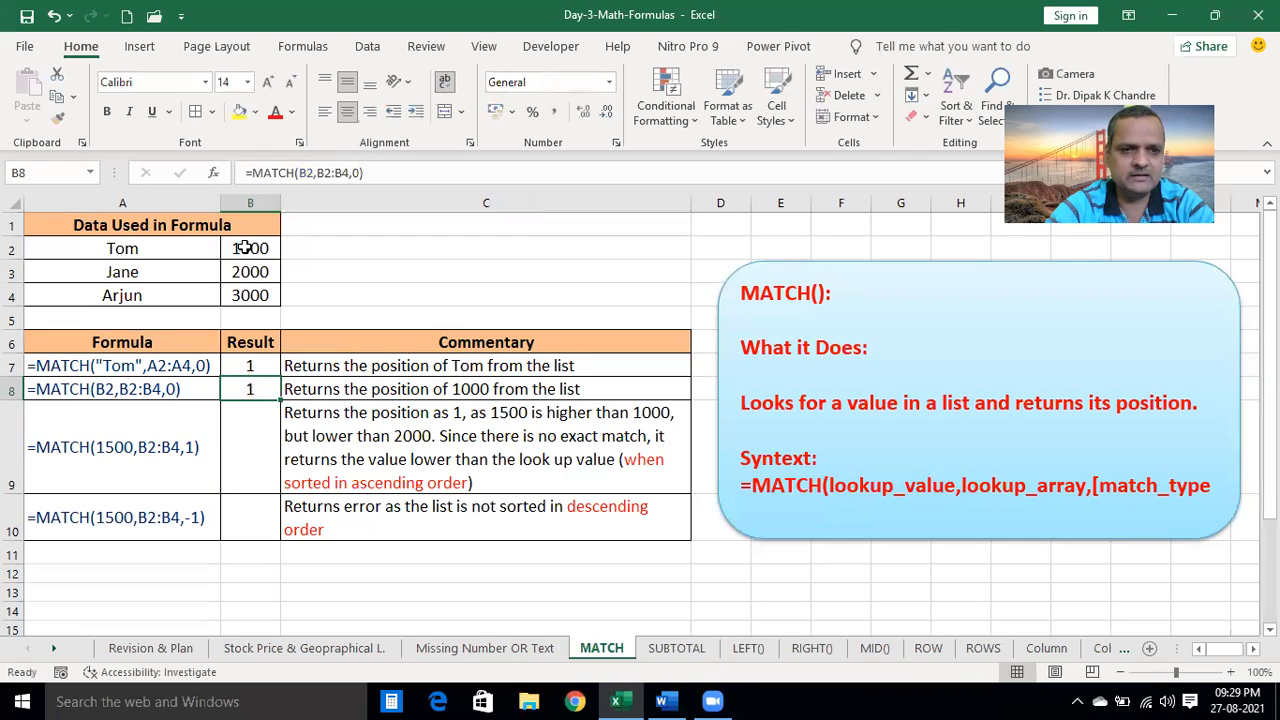
pyautogui.click(311, 173)
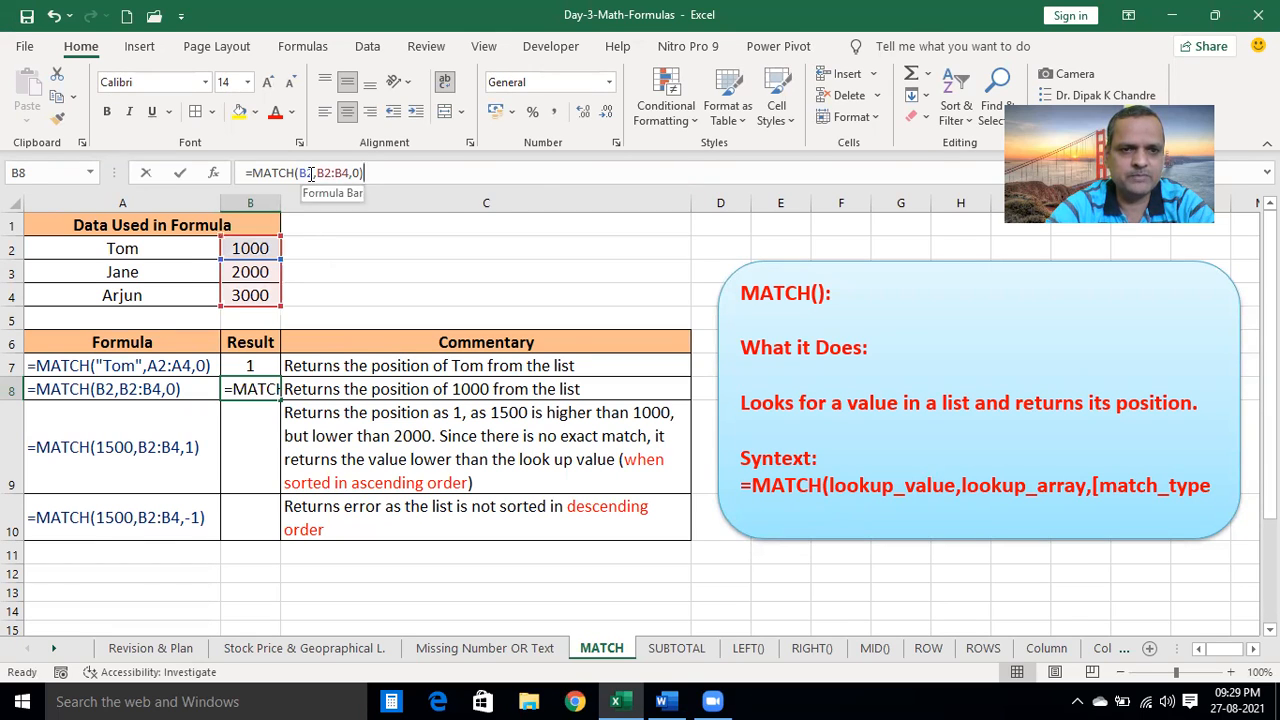
pyautogui.press('BackSpace')
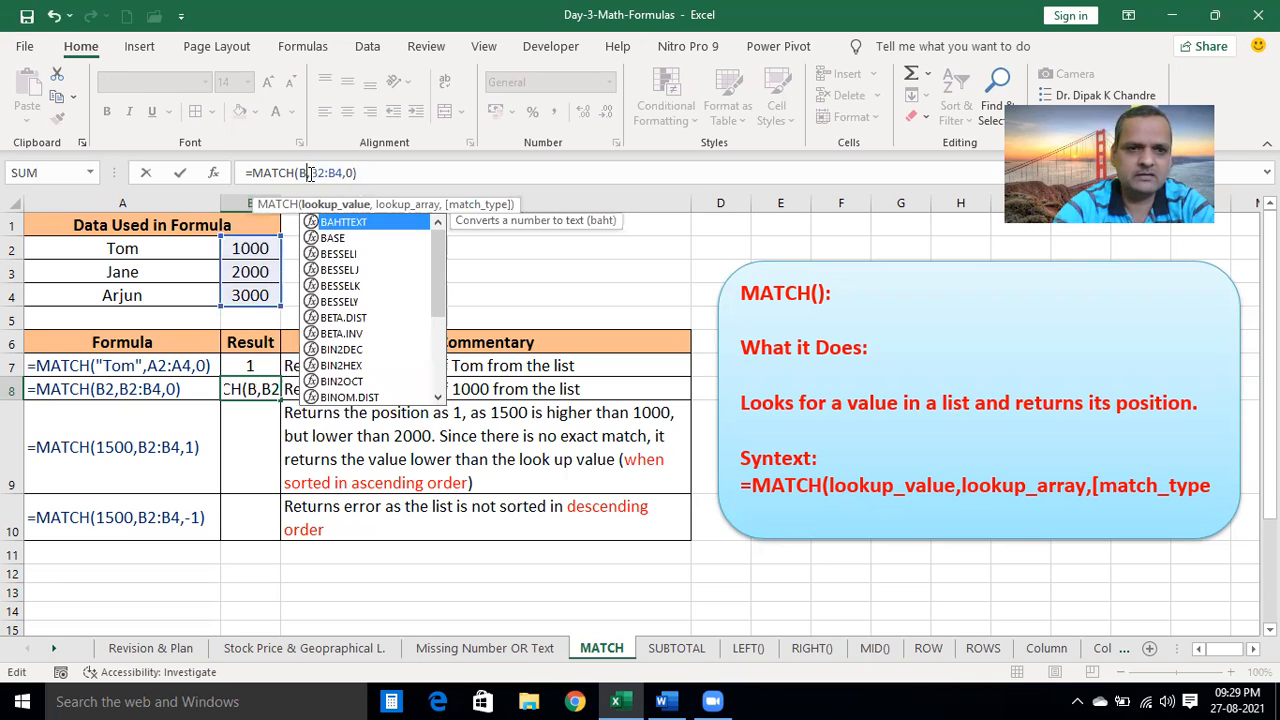
pyautogui.press('BackSpace')
pyautogui.write('200')
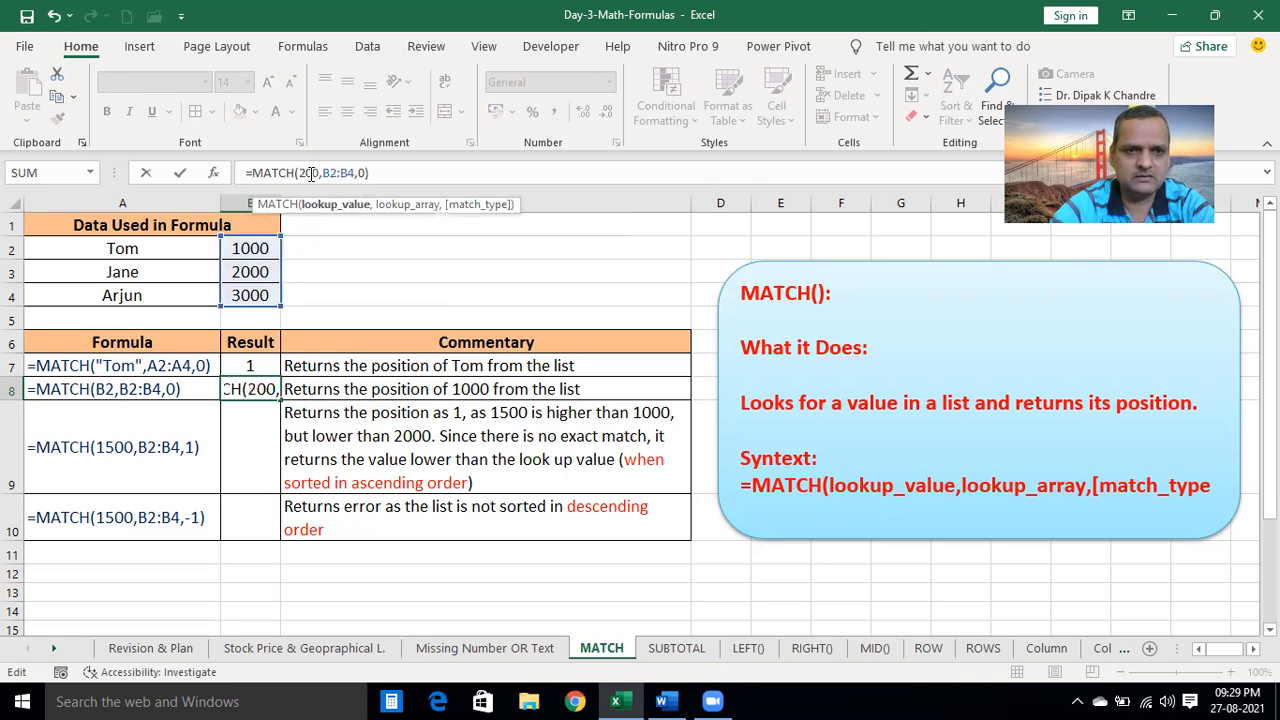
pyautogui.write('0')
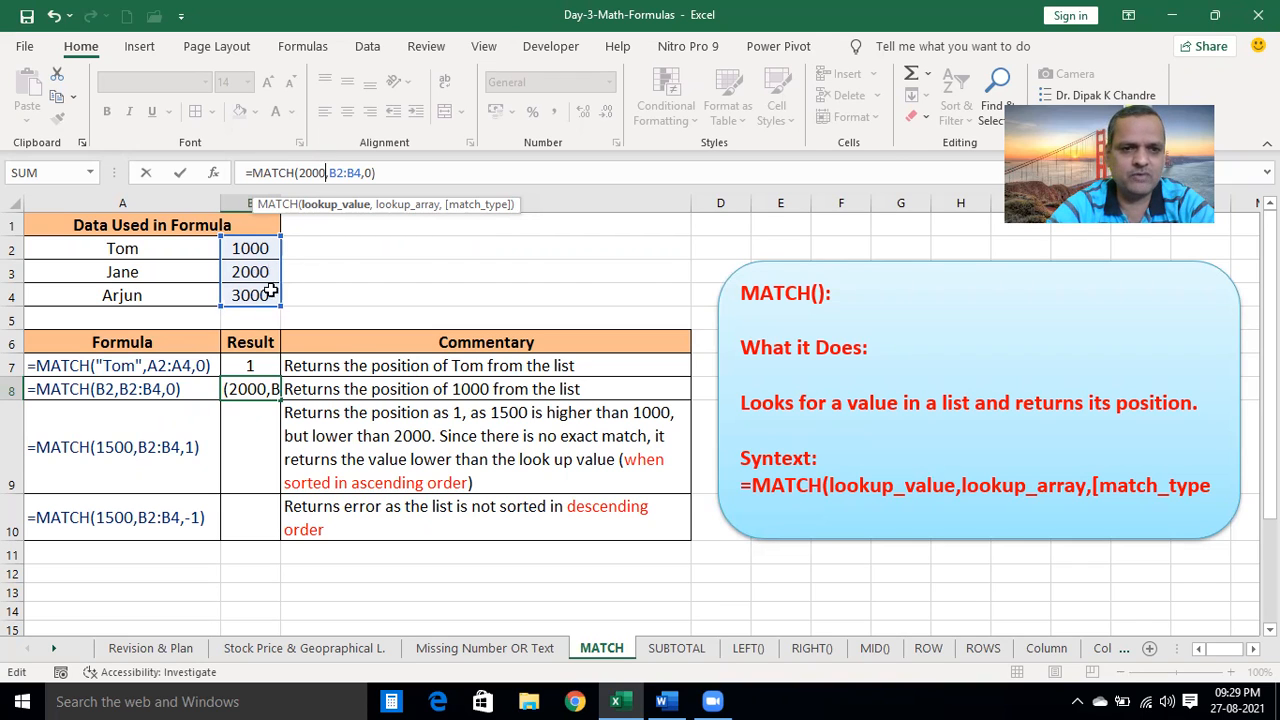
# Test the lookup values 2000 and 3000 in the MATCH formula in cell B8
pyautogui.press('Return')
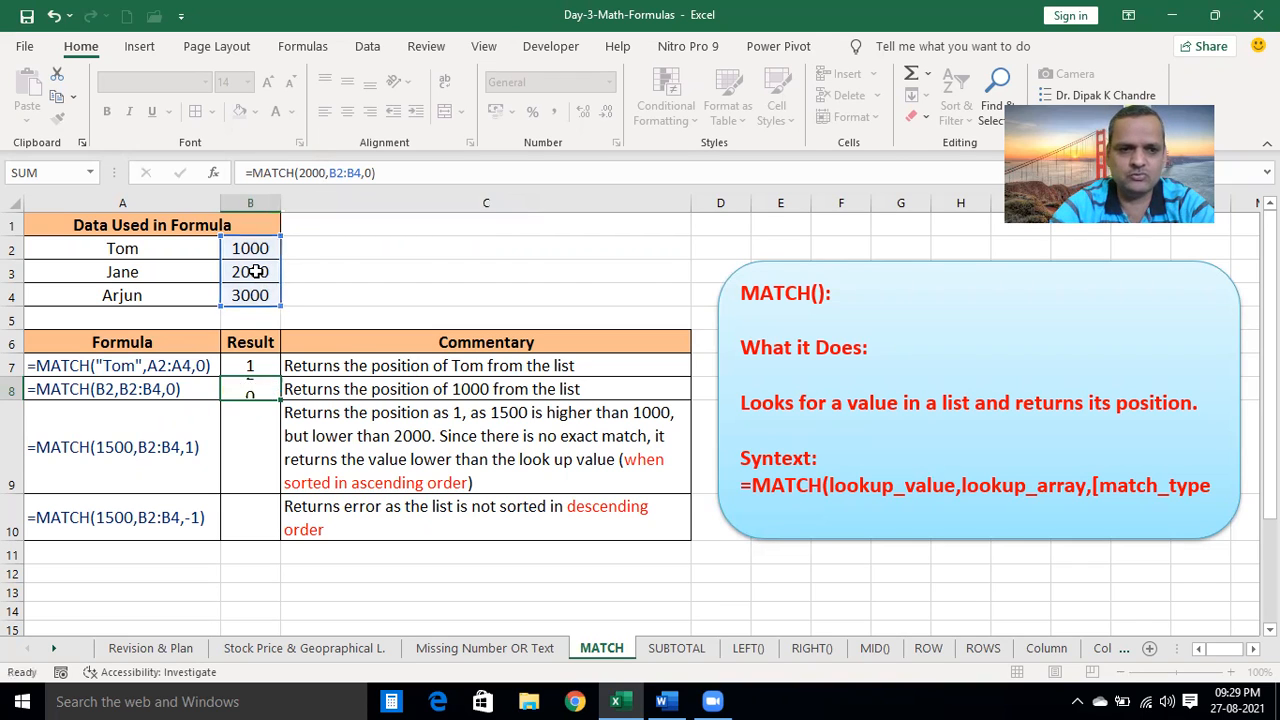
pyautogui.click(238, 388)
pyautogui.click(305, 175)
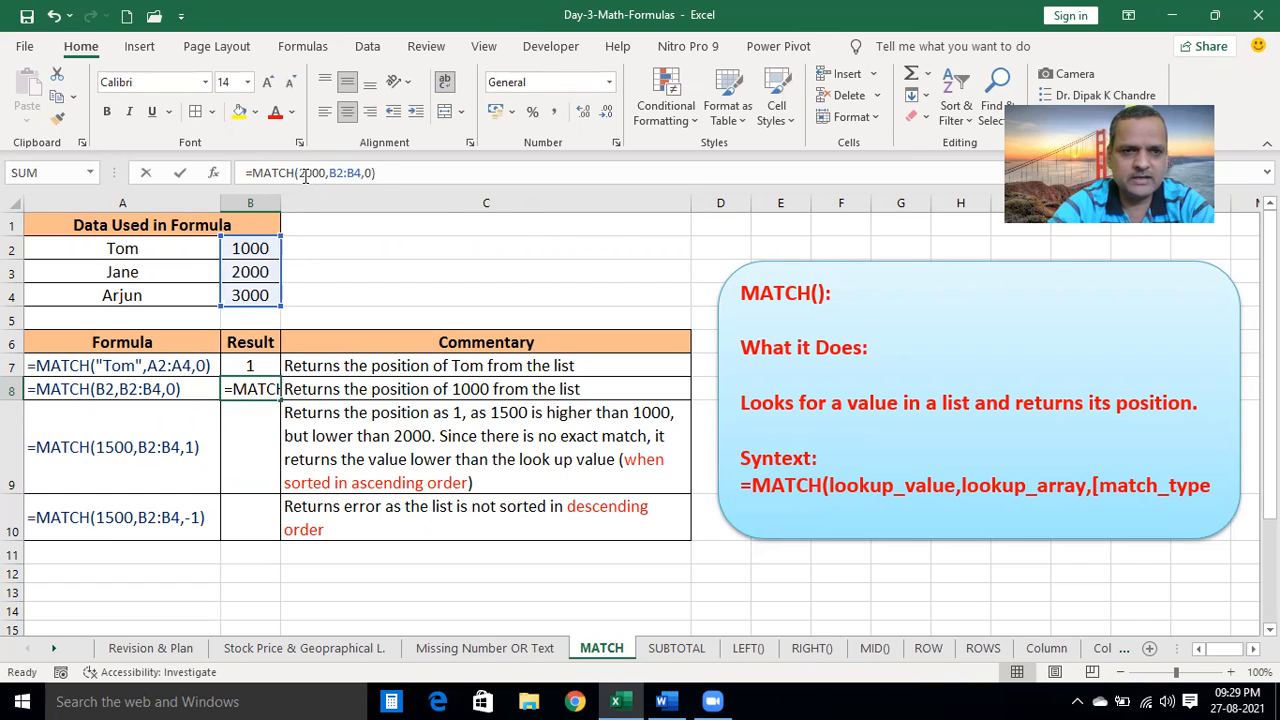
pyautogui.press('BackSpace')
pyautogui.write('3')
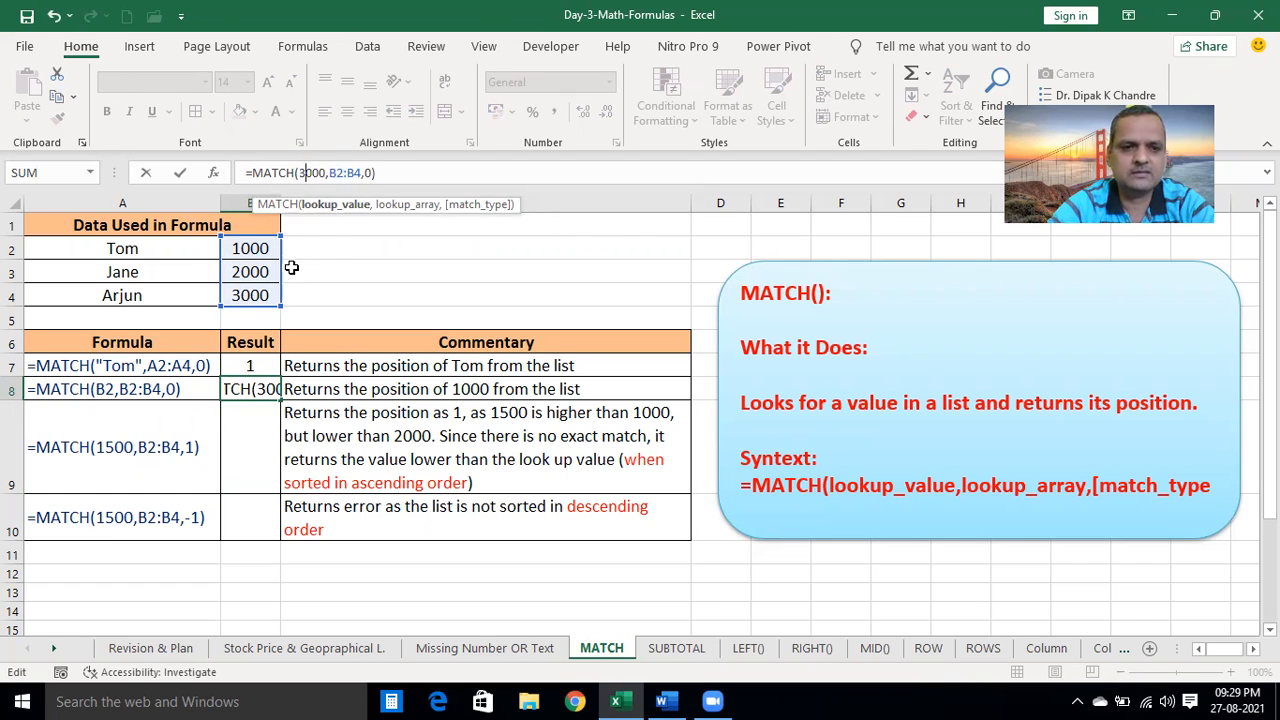
pyautogui.press('Return')
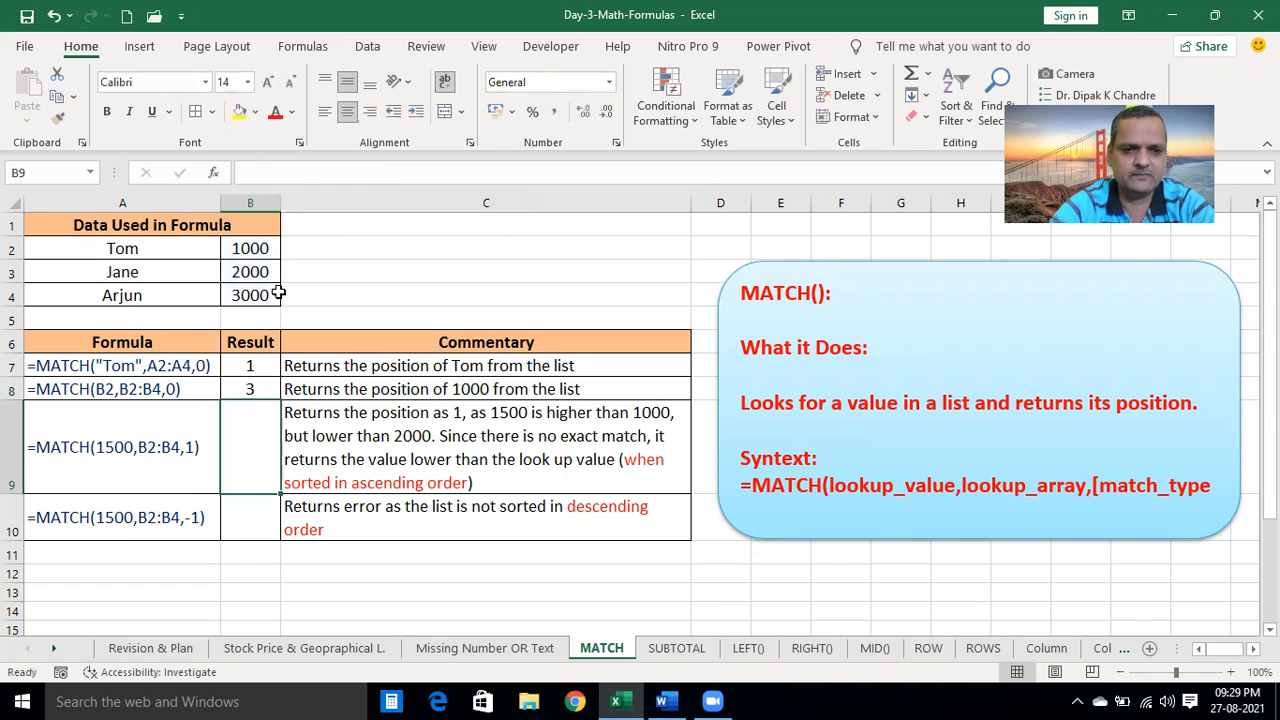
# Replace the lookup value in B8's MATCH formula with a reference to cell B2
pyautogui.click(258, 391)
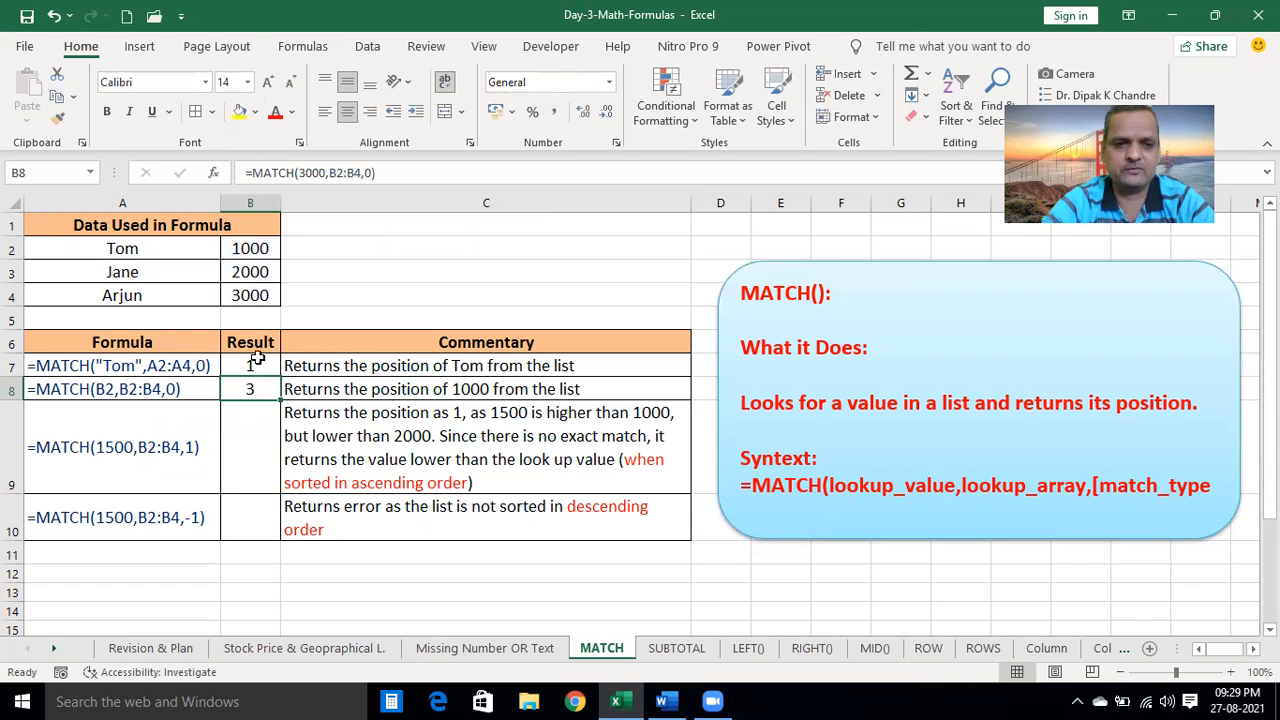
pyautogui.click(306, 173)
pyautogui.write('1')
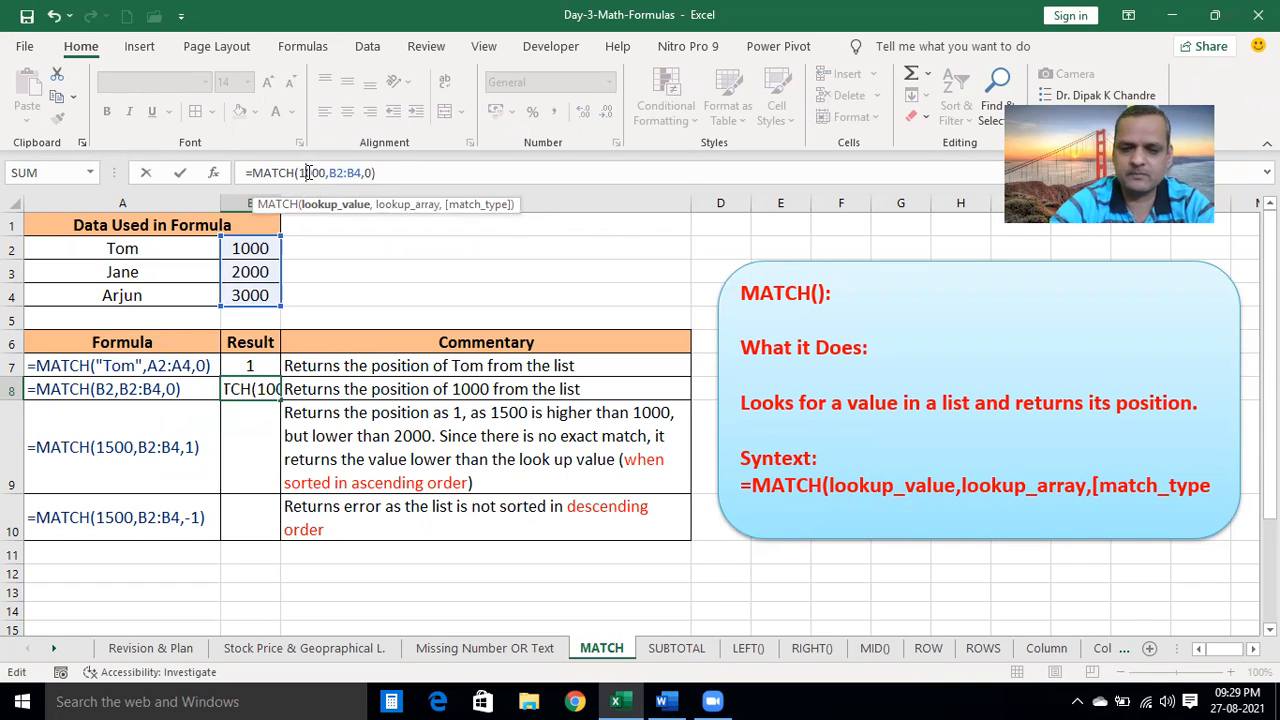
pyautogui.doubleClick(308, 173)
pyautogui.press('Delete')
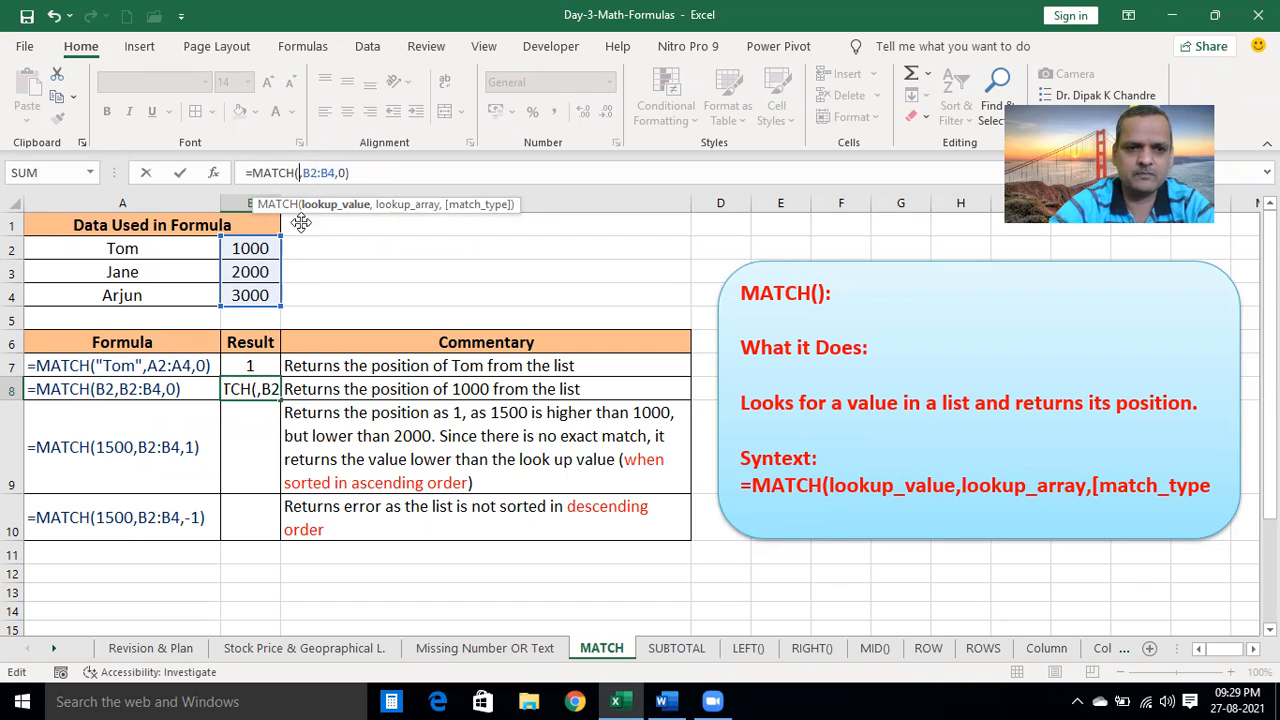
pyautogui.click(253, 253)
pyautogui.press('Return')
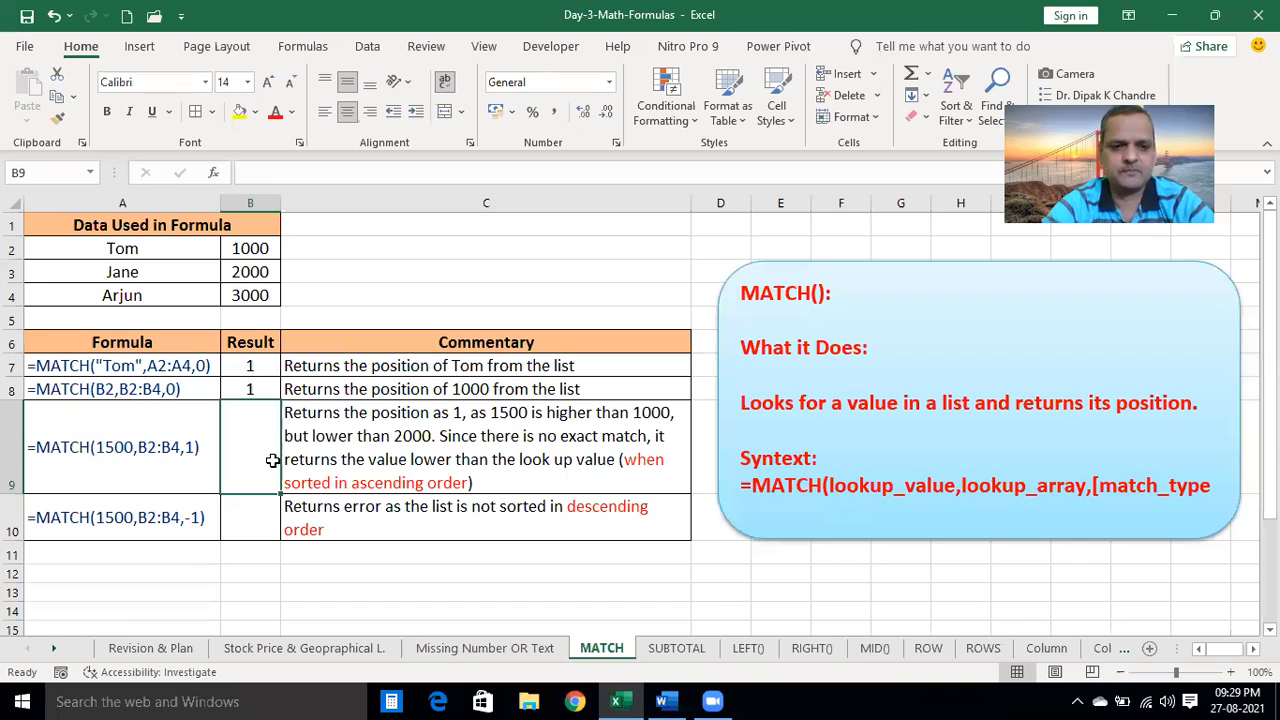
# Enter the formula =MATCH(1500,B2:B4,1) in cell B9
pyautogui.click(253, 173)
pyautogui.write('=MATCH')
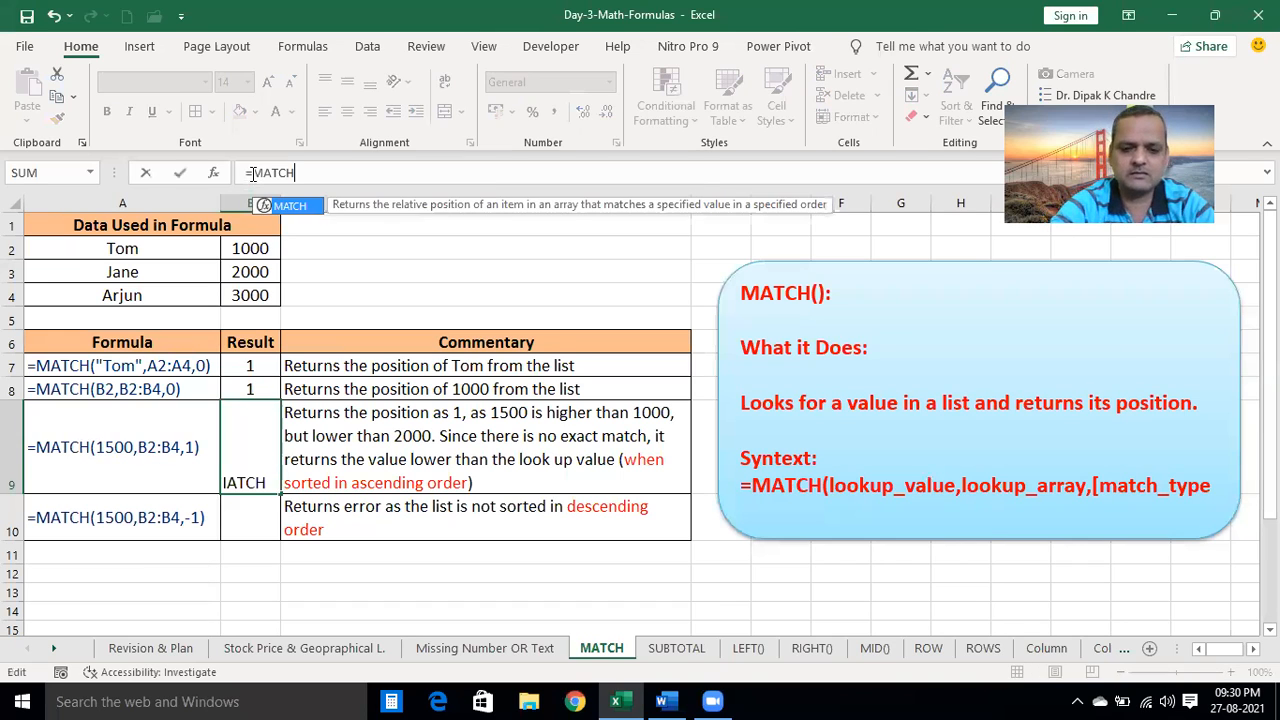
pyautogui.write('(')
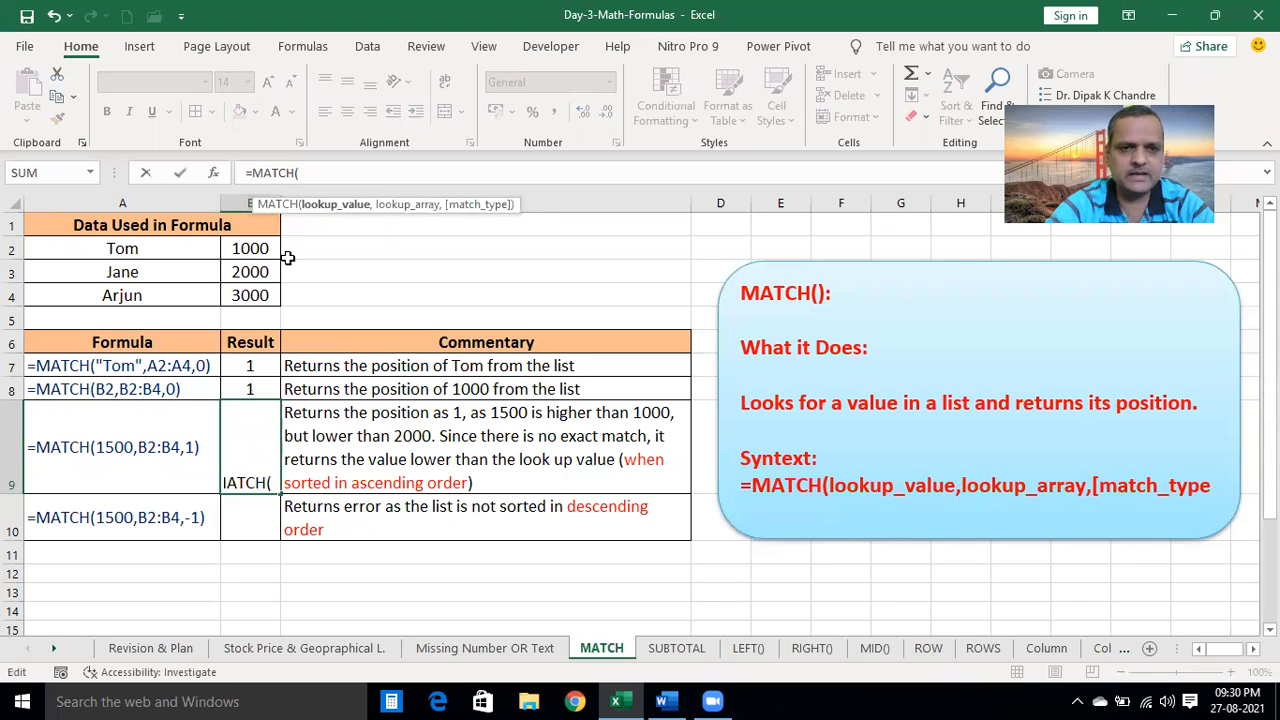
pyautogui.write('1500,')
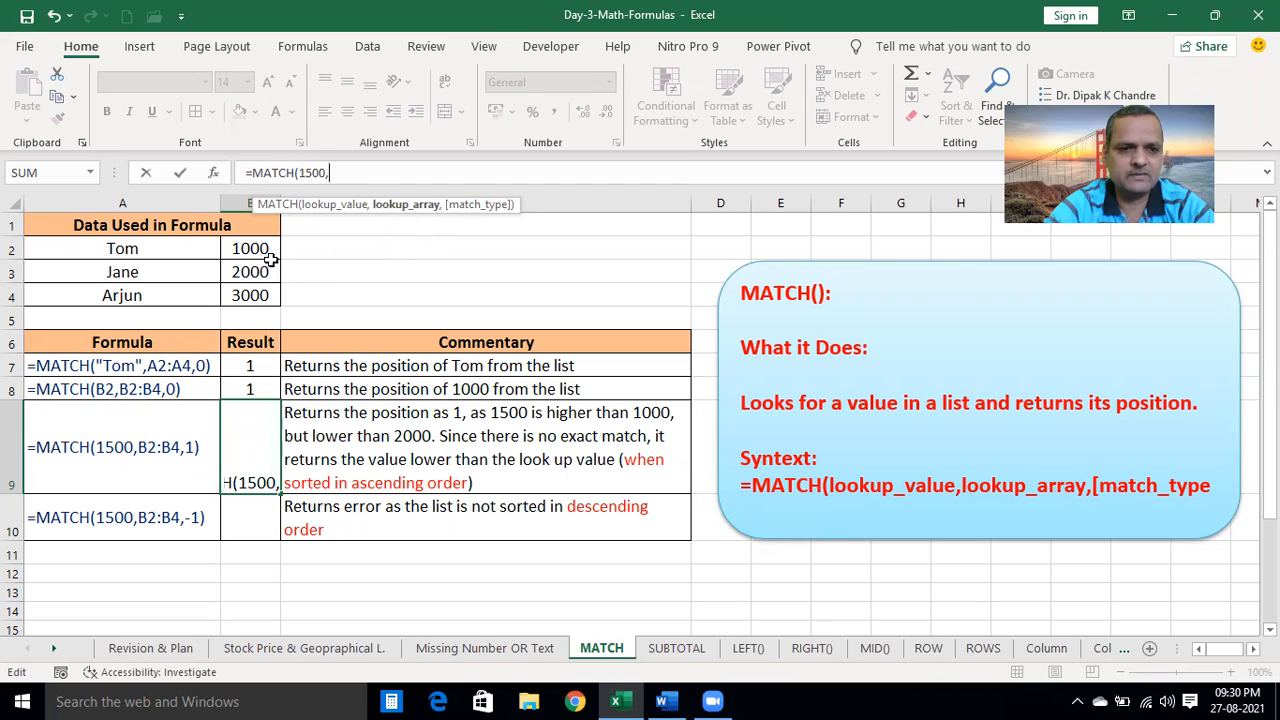
pyautogui.moveTo(267, 248); pyautogui.dragTo(262, 296)
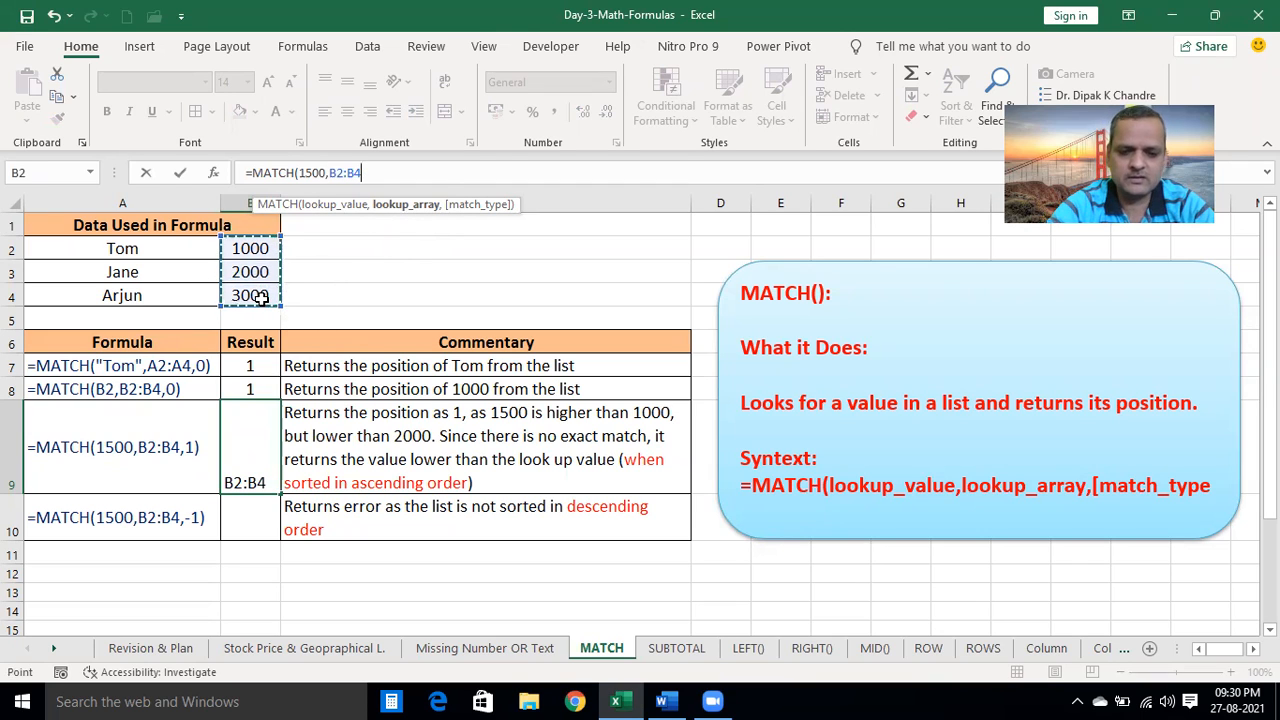
pyautogui.write(',')
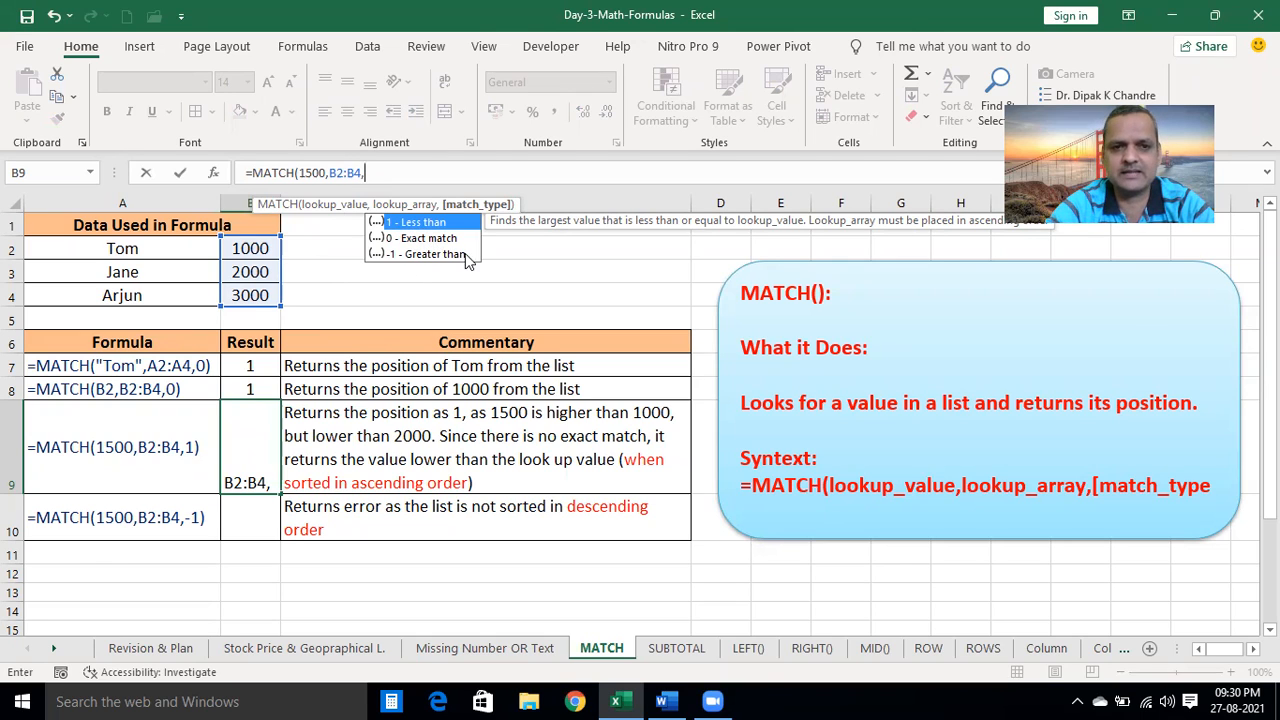
pyautogui.write('1')
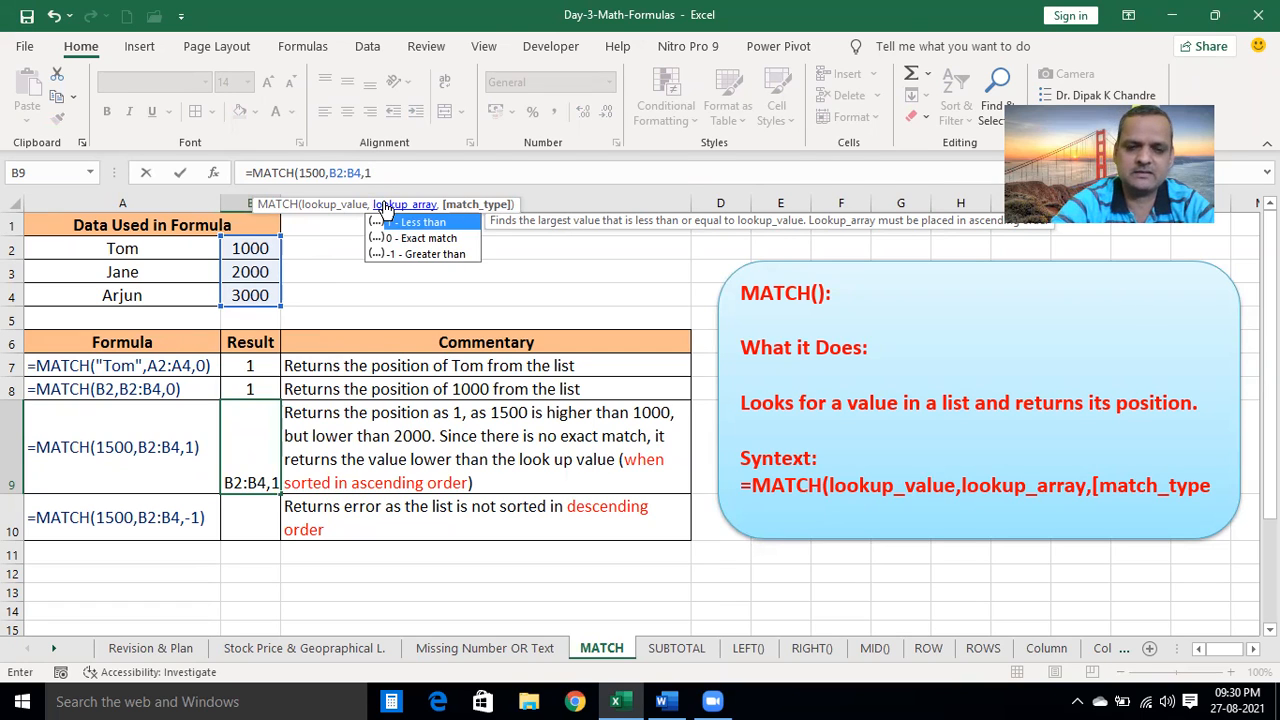
pyautogui.write(')')
pyautogui.press('Return')
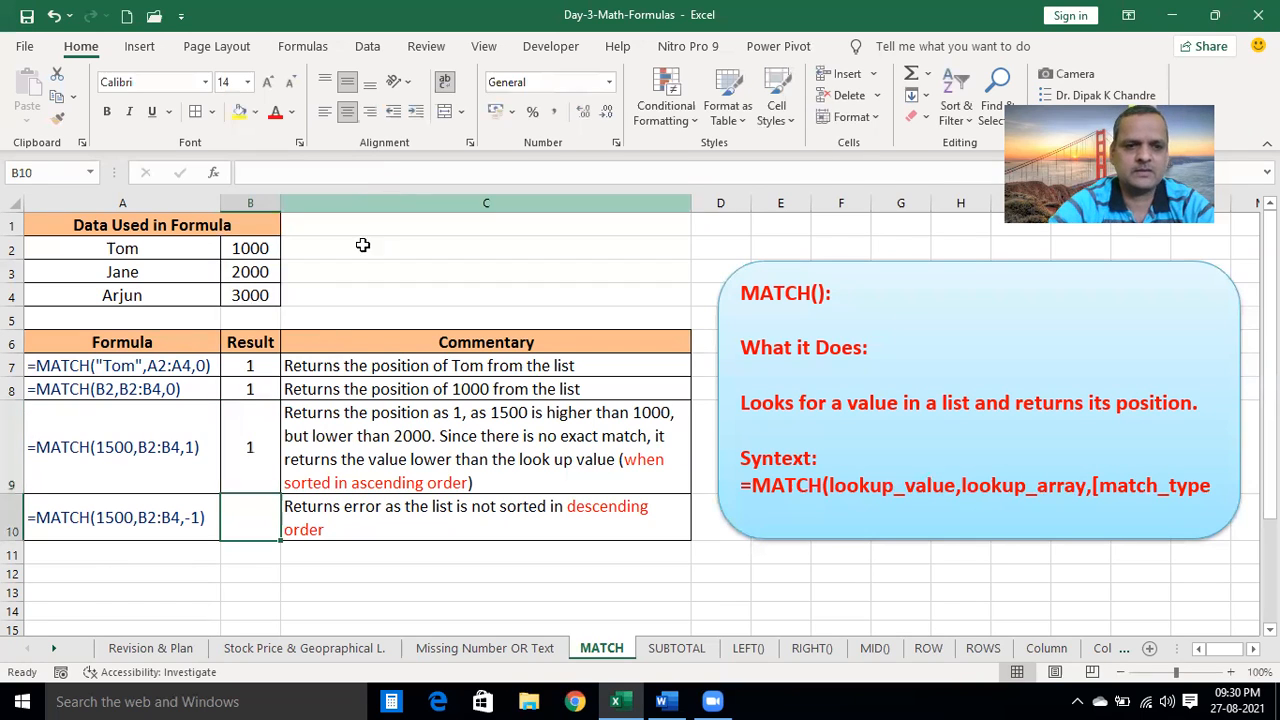
# Examine the less-than match in B9 against the list in B2:B4, the formula text in A9 and the commentary in C9
pyautogui.click(270, 452)
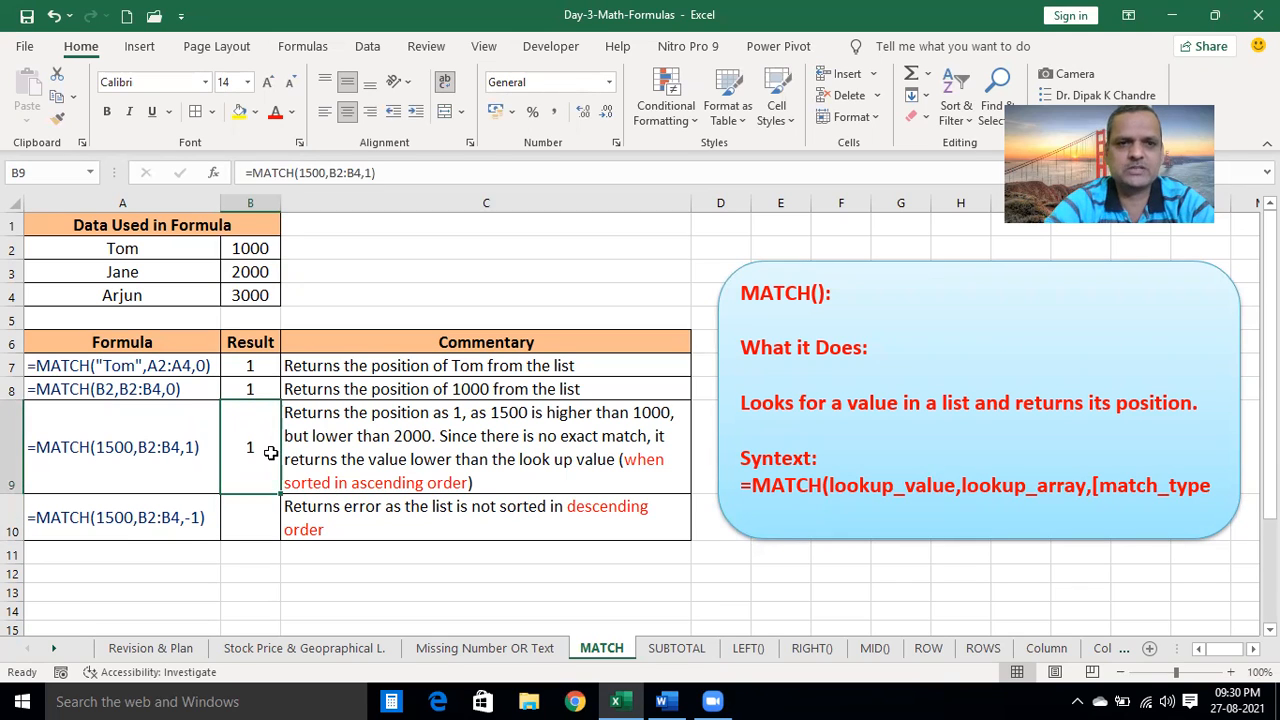
pyautogui.moveTo(251, 251); pyautogui.dragTo(250, 290)
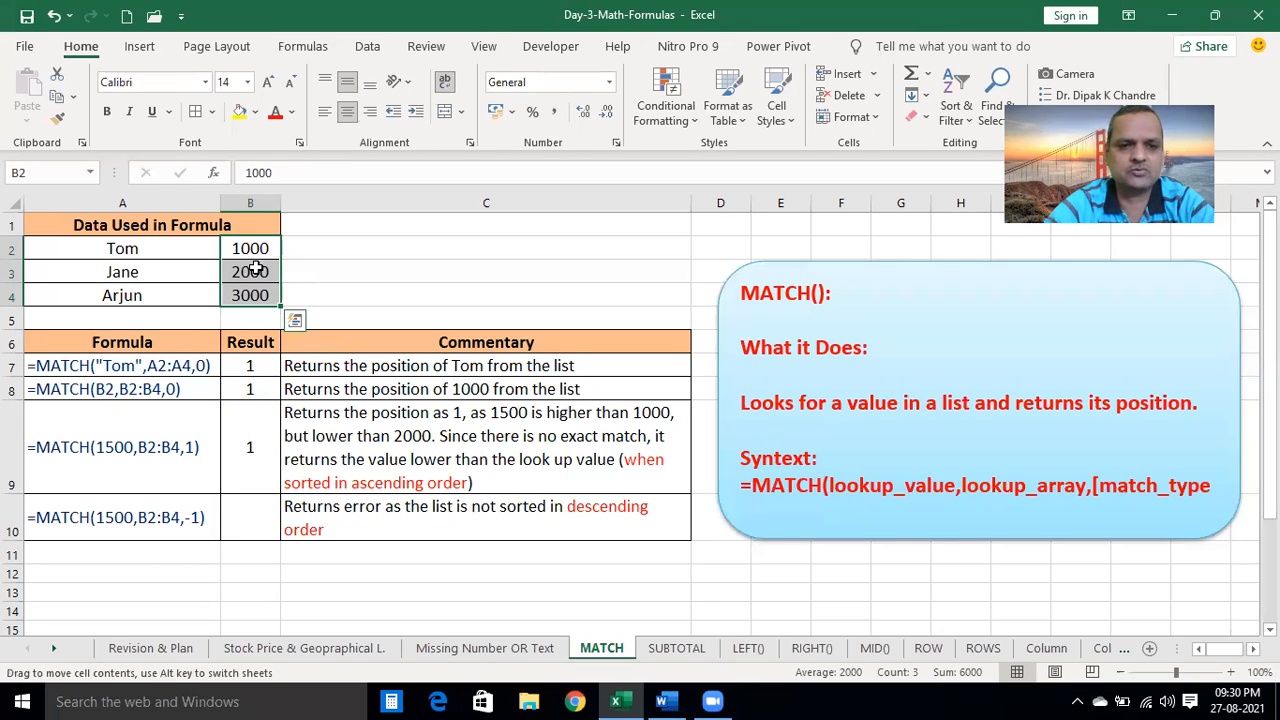
pyautogui.click(254, 268)
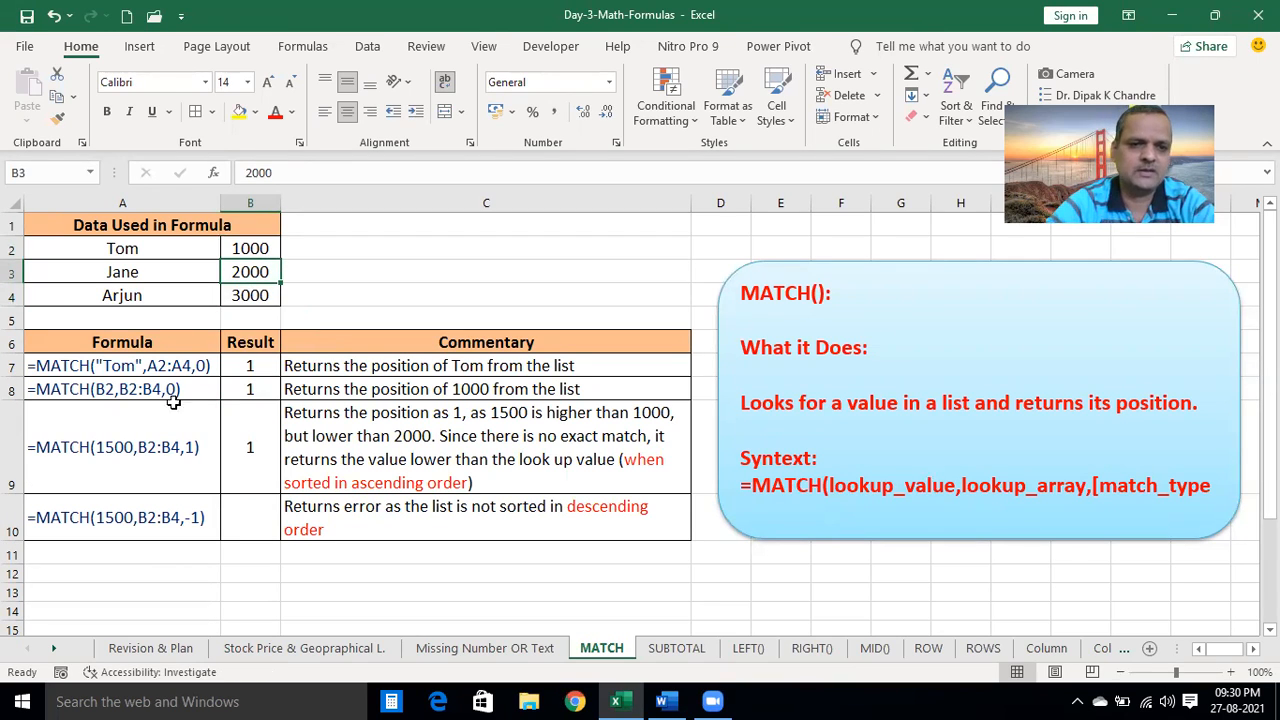
pyautogui.click(122, 466)
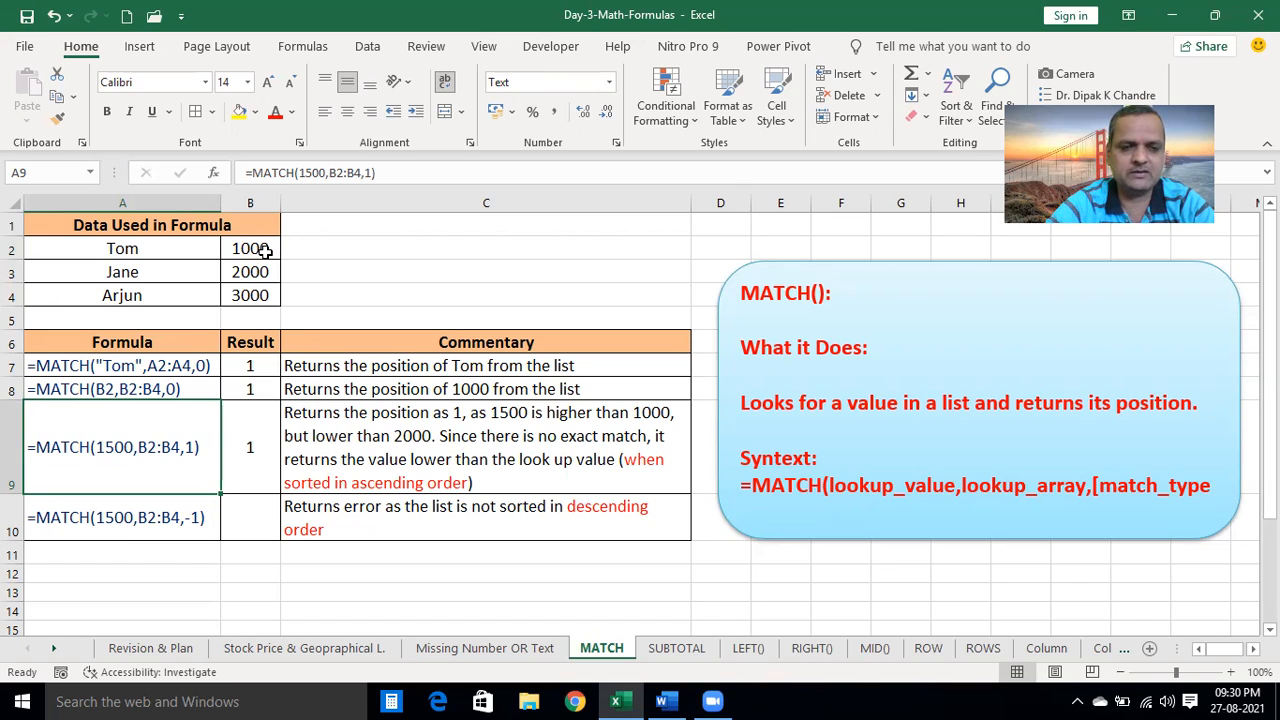
pyautogui.click(246, 440)
pyautogui.click(116, 446)
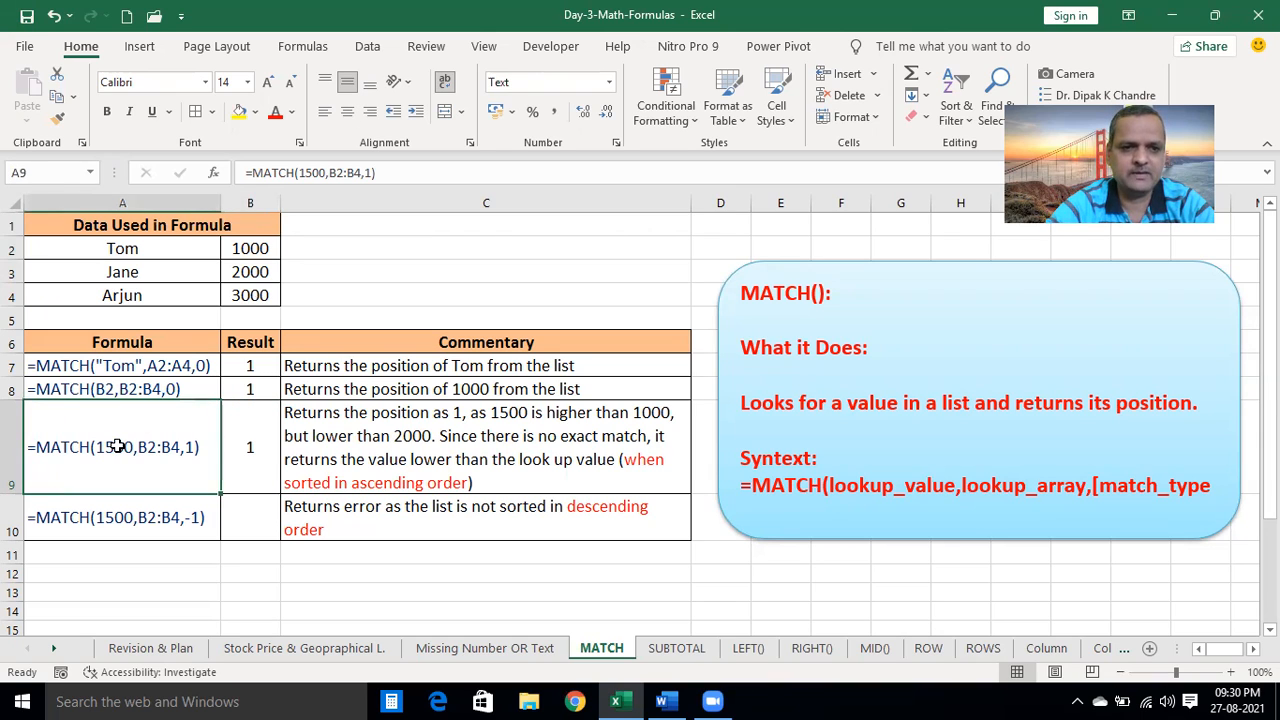
pyautogui.click(262, 245)
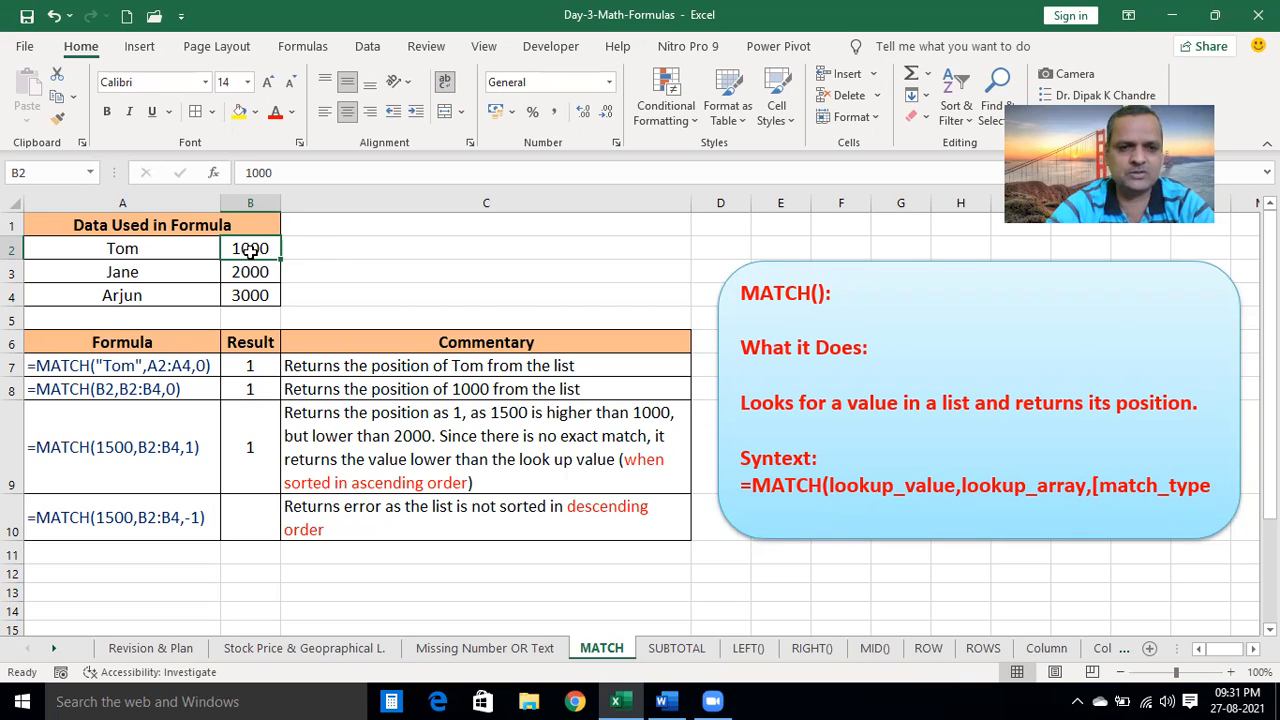
pyautogui.click(257, 453)
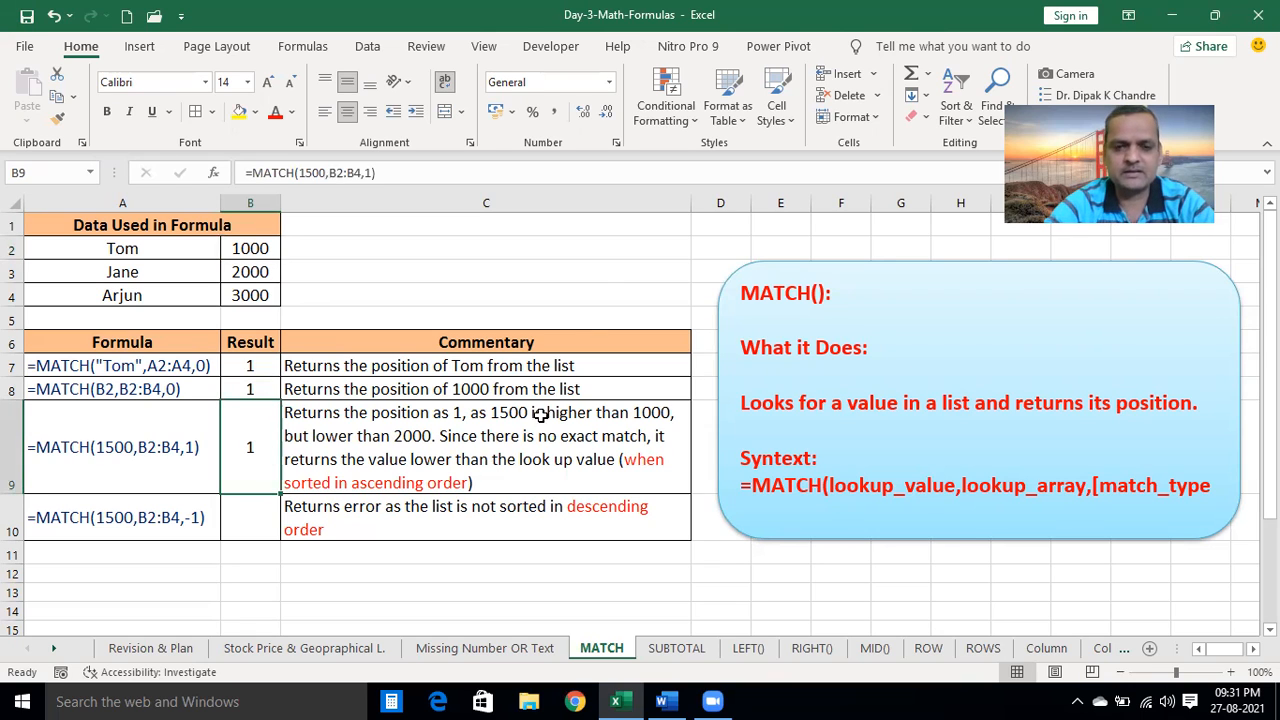
pyautogui.click(608, 271)
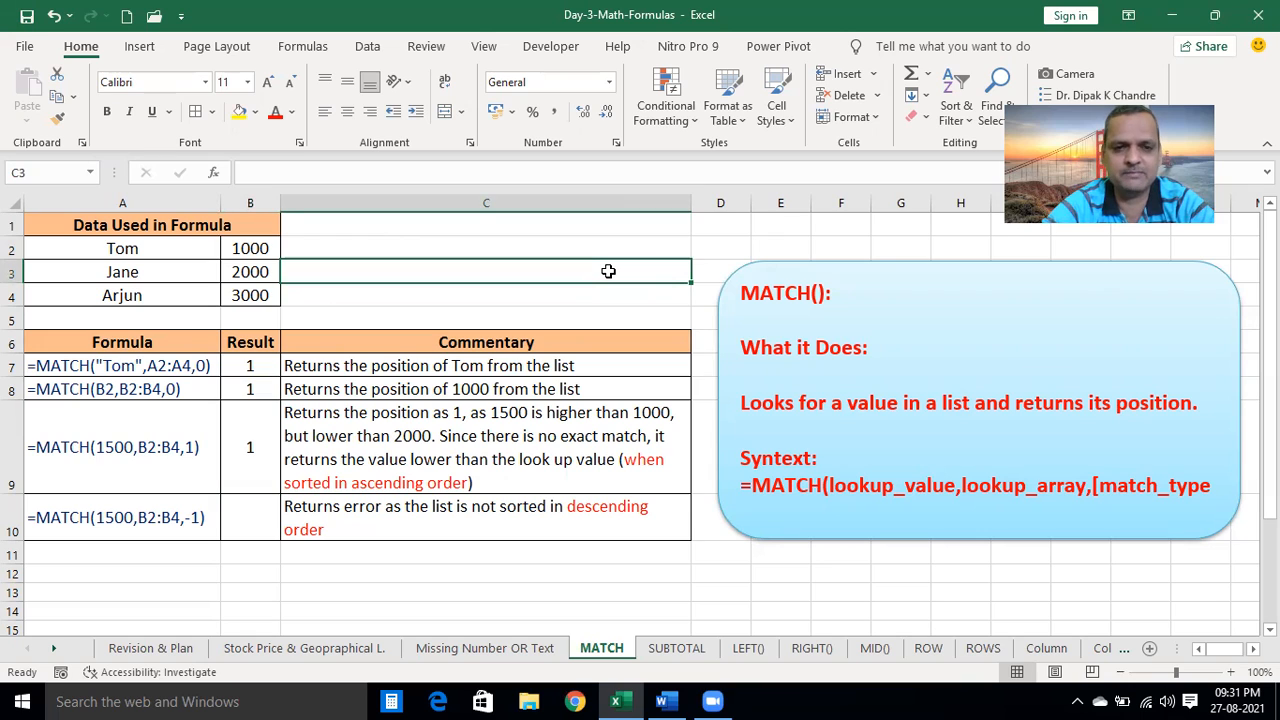
pyautogui.click(624, 461)
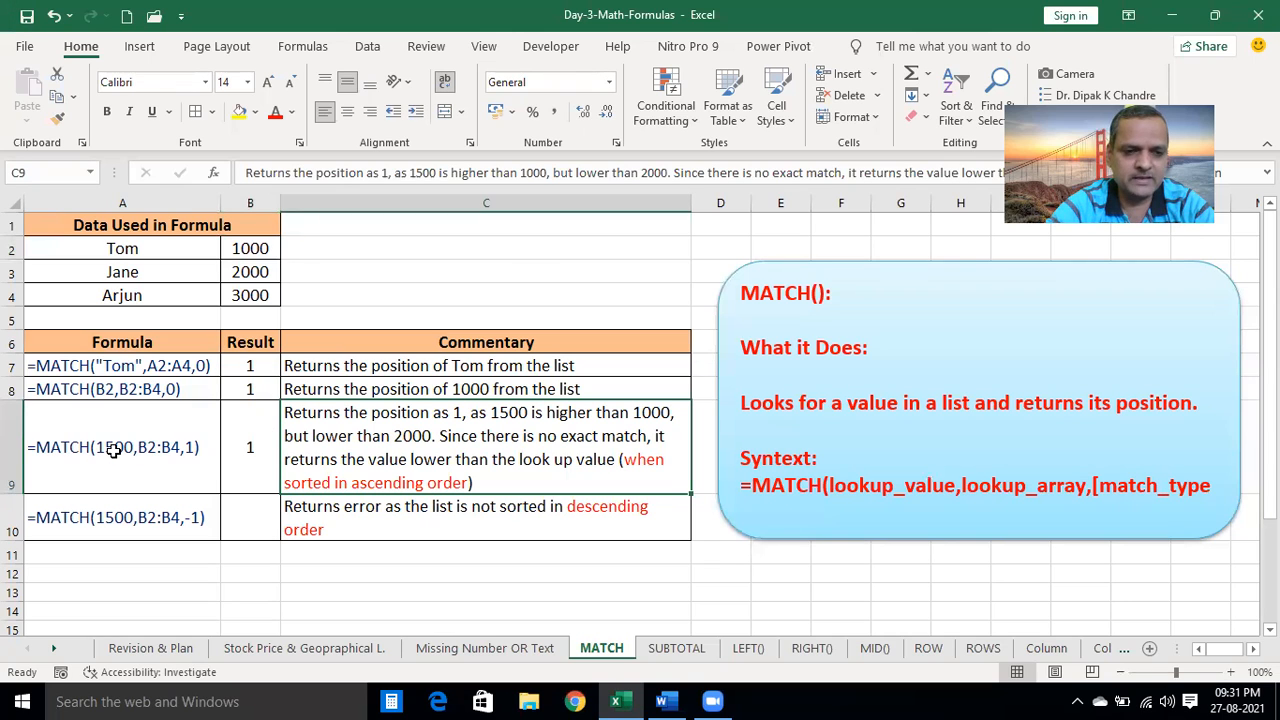
# Change the third list value, in cell B4, to 1500
pyautogui.click(250, 290)
pyautogui.write('1500')
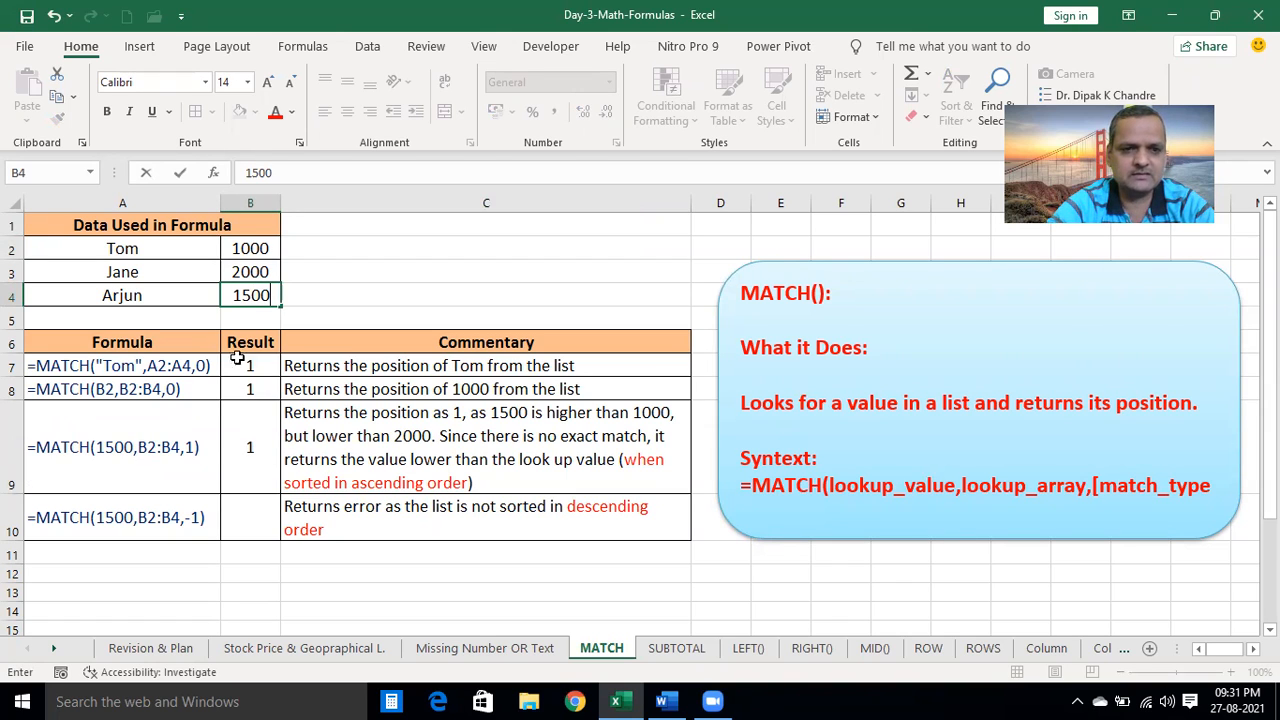
pyautogui.press('Return')
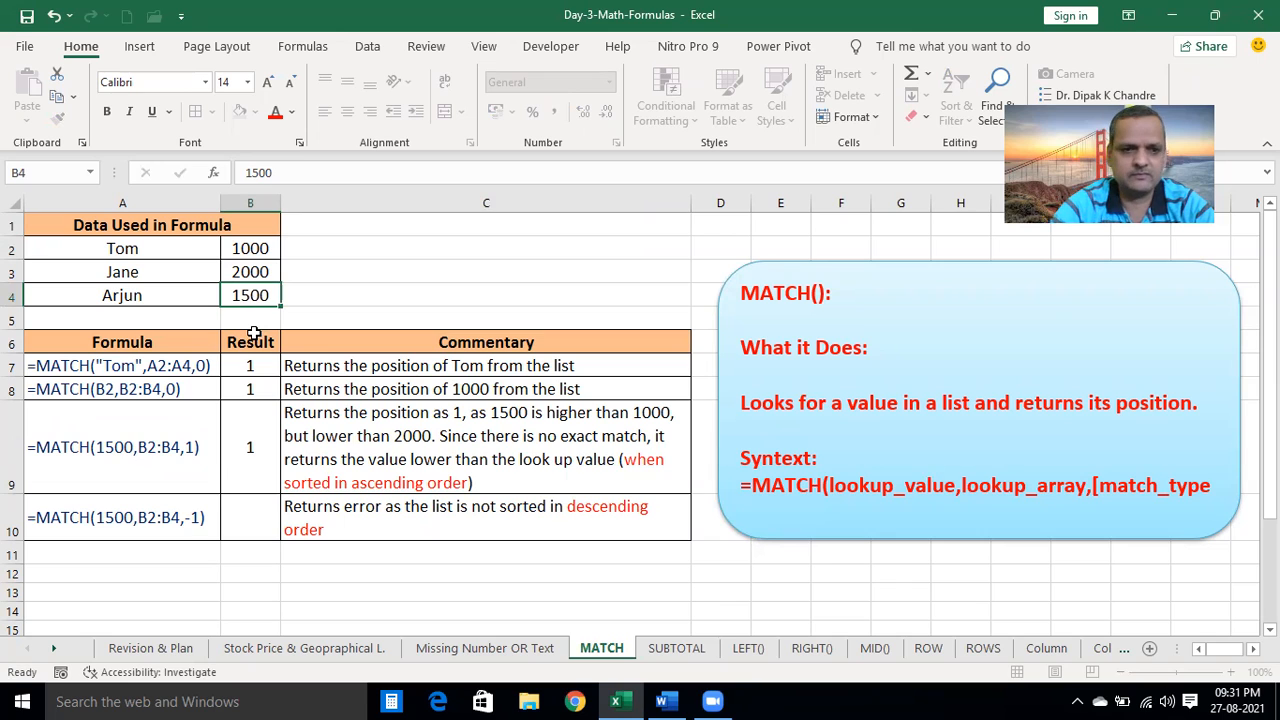
# Try match type 0 (exact match) in B9's MATCH formula and undo that change
pyautogui.click(238, 478)
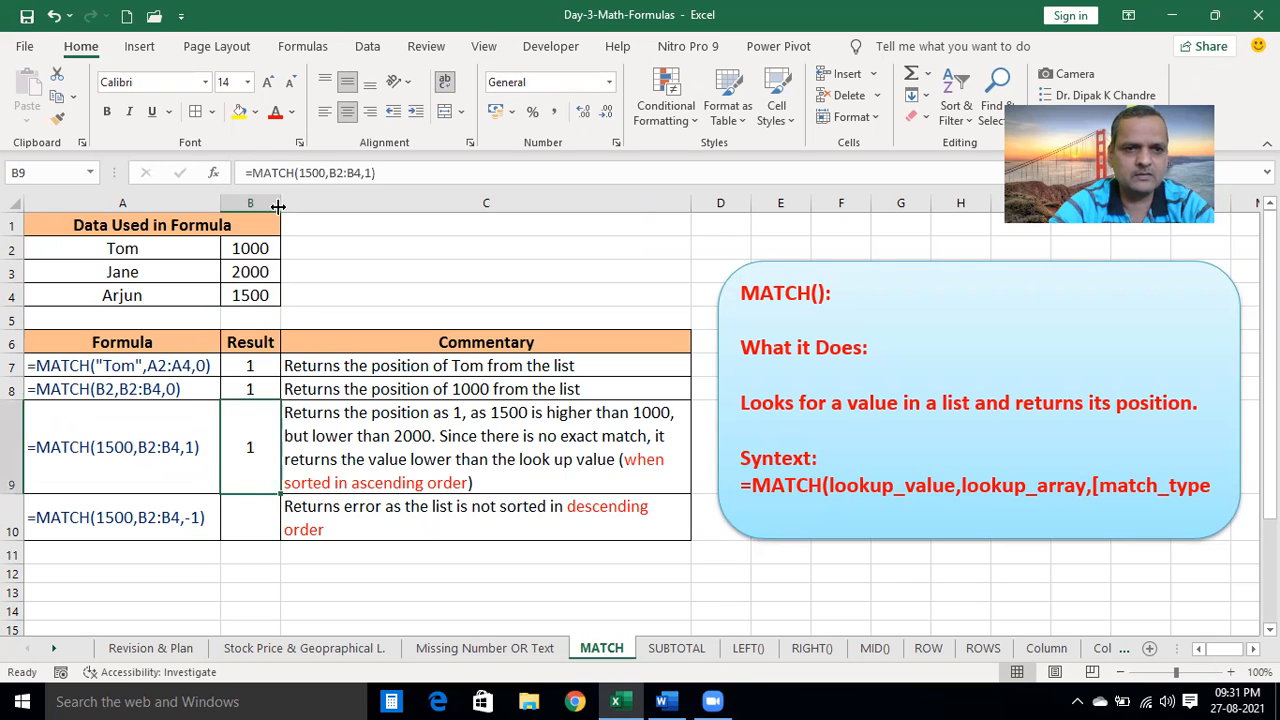
pyautogui.click(358, 172)
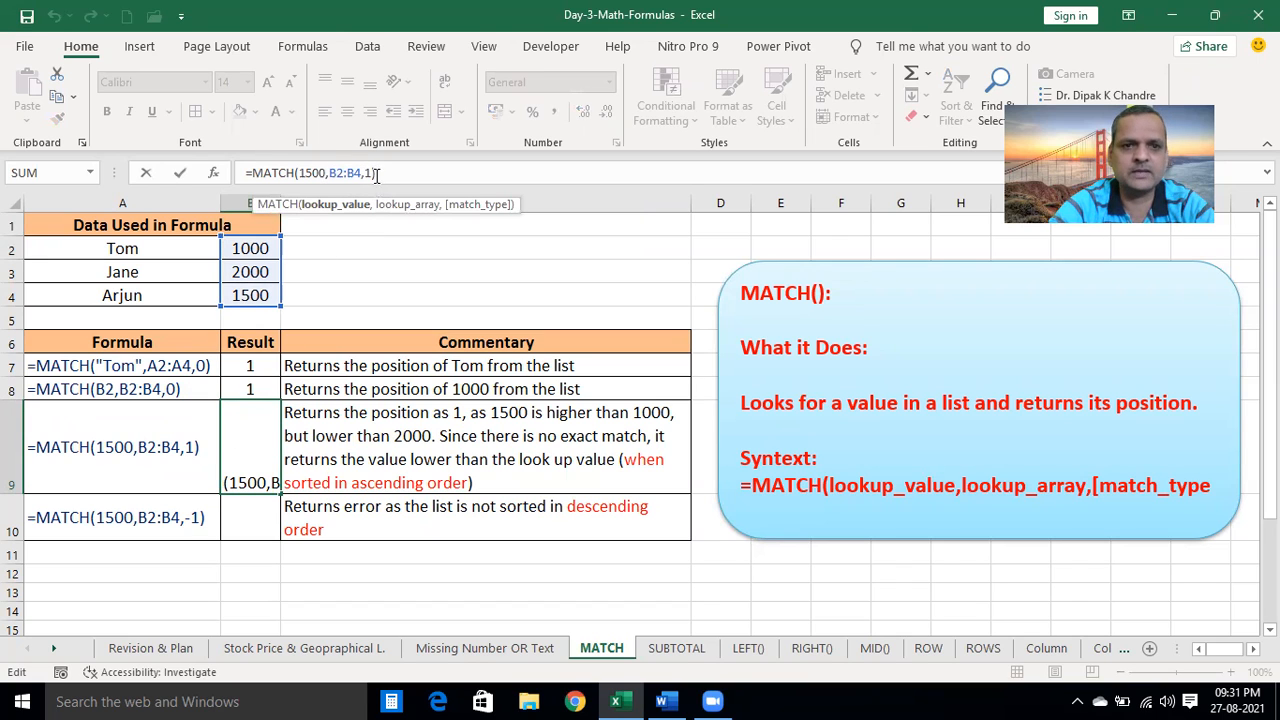
pyautogui.press('BackSpace')
pyautogui.write('0')
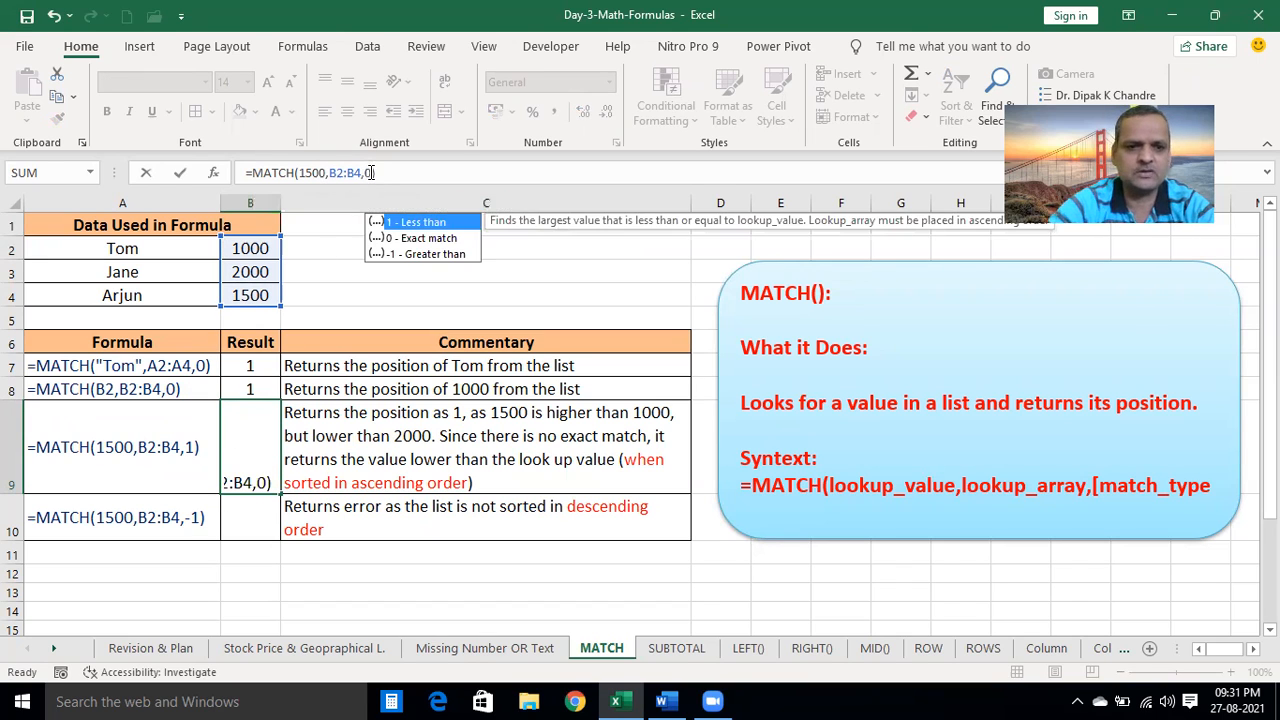
pyautogui.press('Return')
pyautogui.click(267, 466)
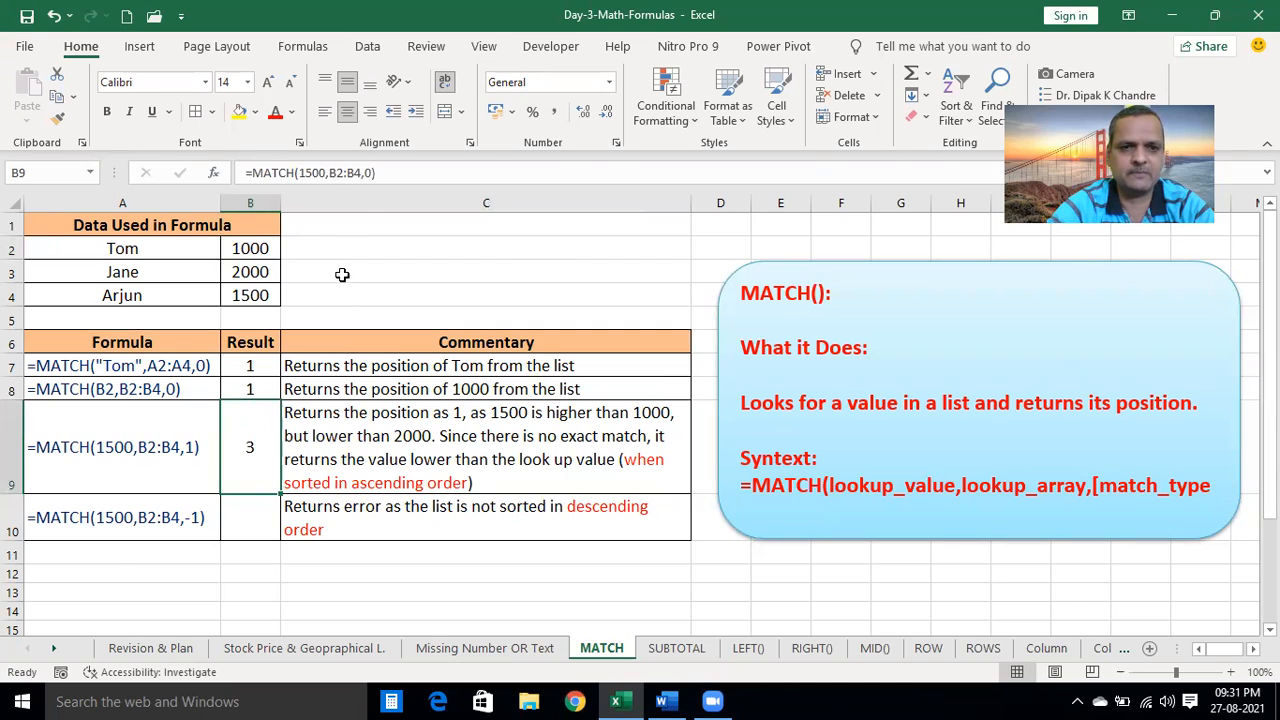
pyautogui.hotkey('ctrl', 'z')
pyautogui.press('Return')
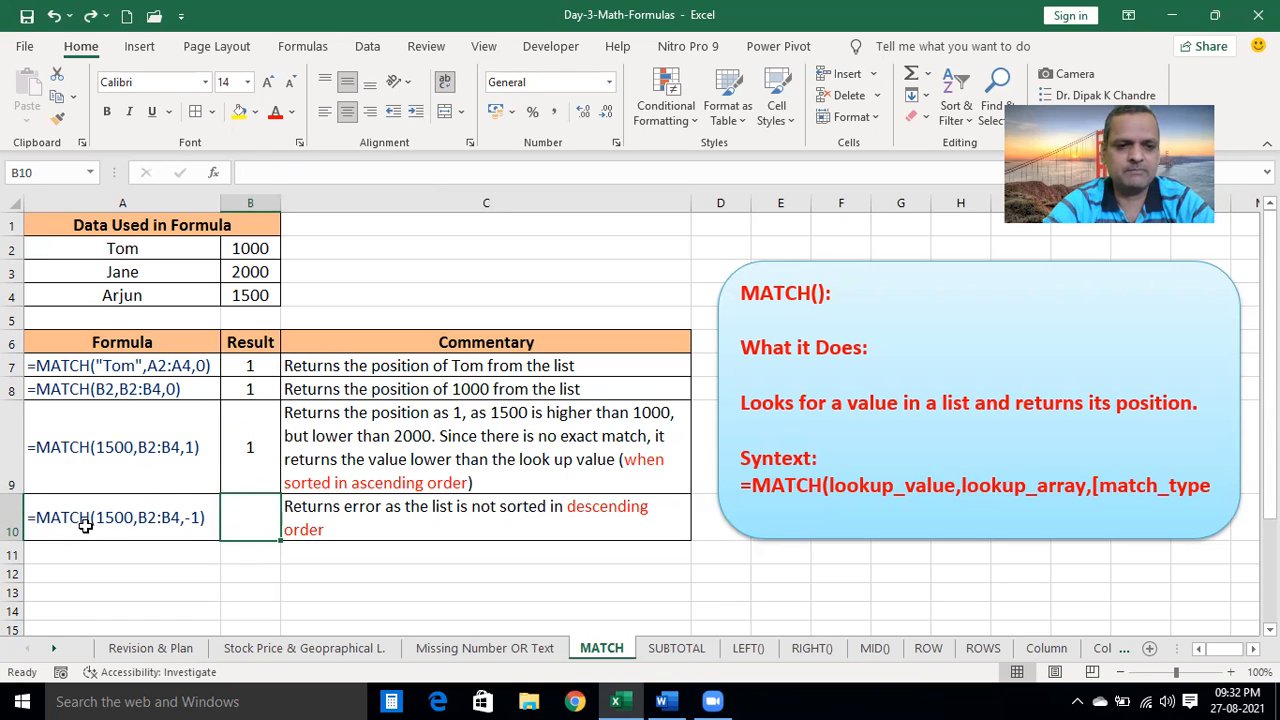
# Enter the formula =MATCH(1500,B2:B4,-1) in cell B10 to demonstrate the greater-than match type
pyautogui.click(267, 173)
pyautogui.write(',')
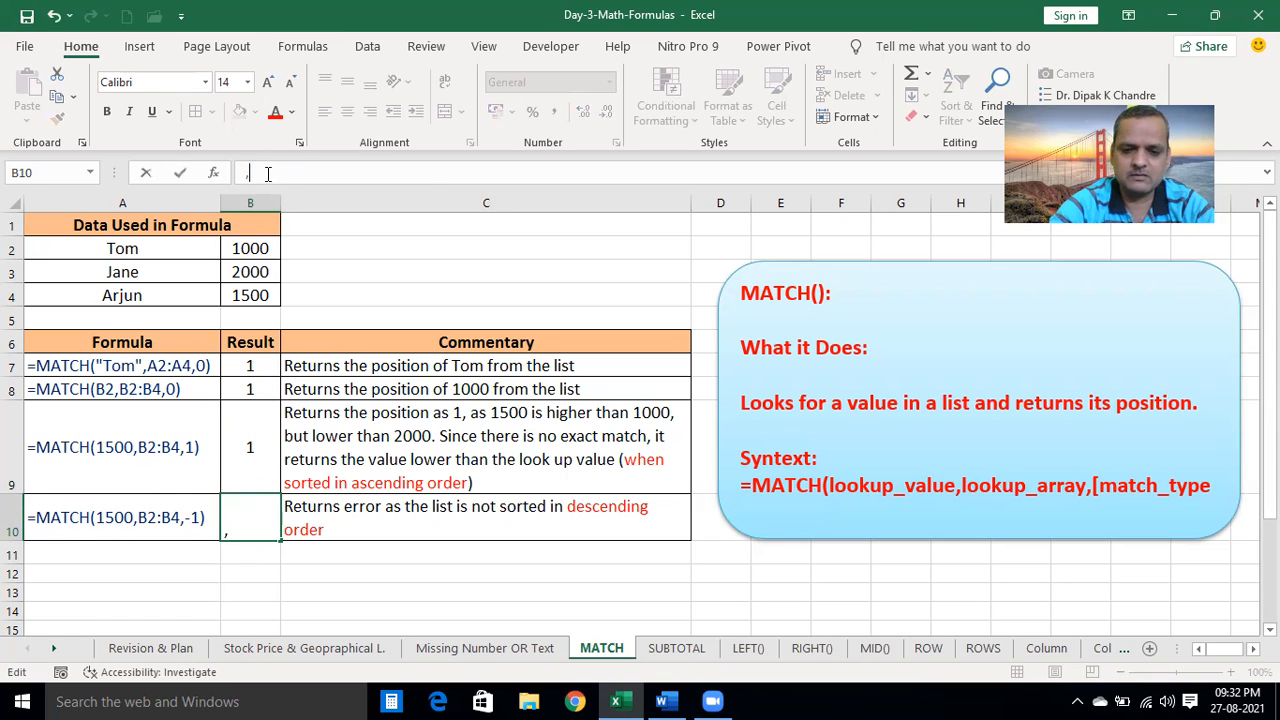
pyautogui.write('=MATCH(')
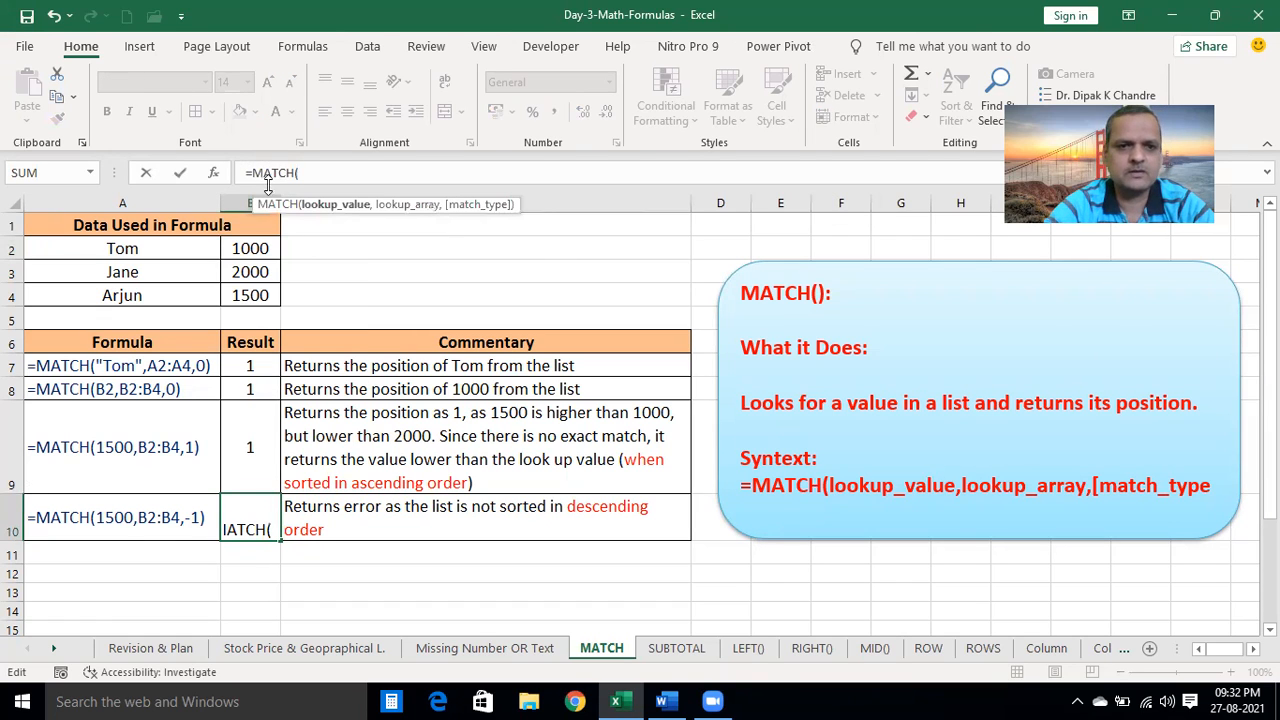
pyautogui.write('1500,')
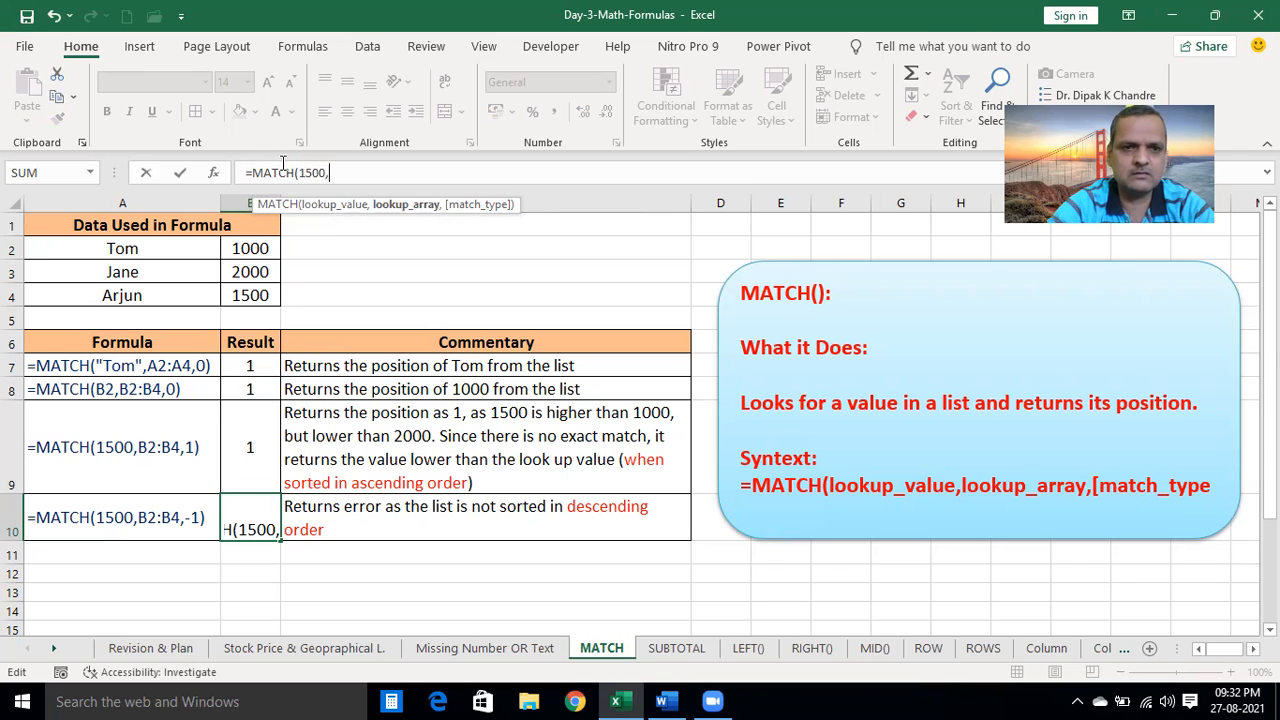
pyautogui.moveTo(260, 248); pyautogui.dragTo(259, 295)
pyautogui.write(',')
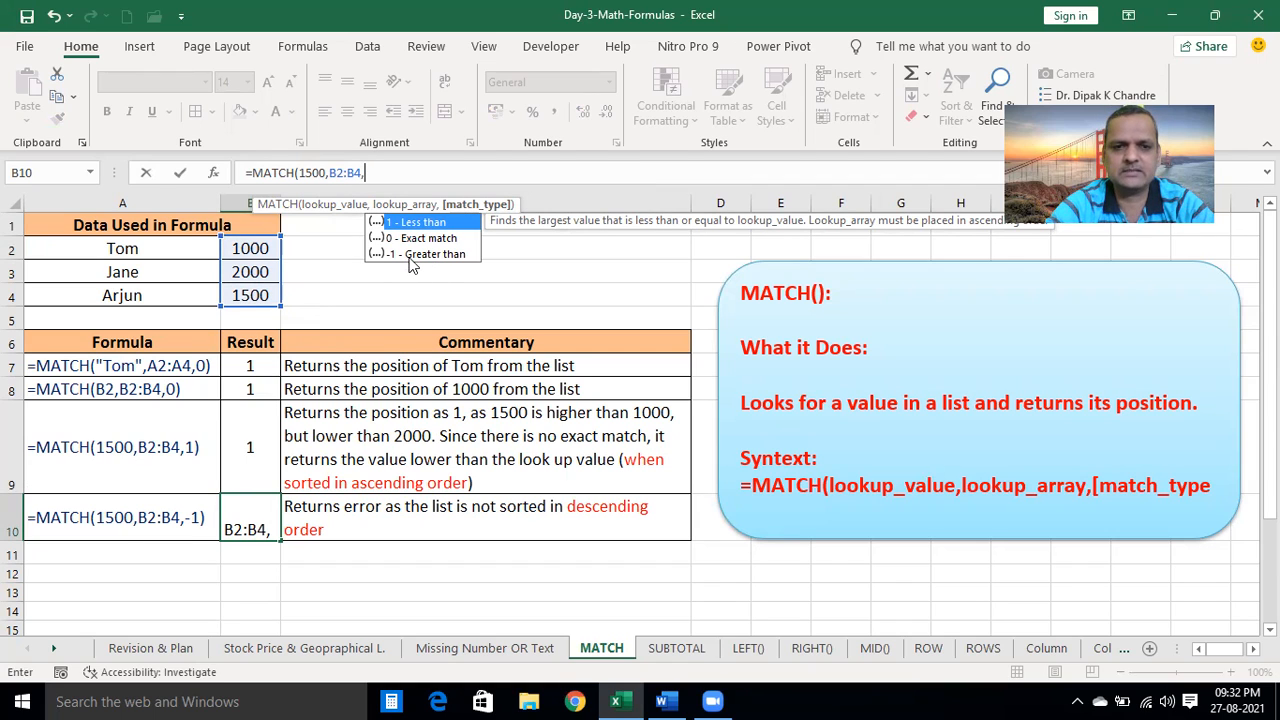
pyautogui.write('-1')
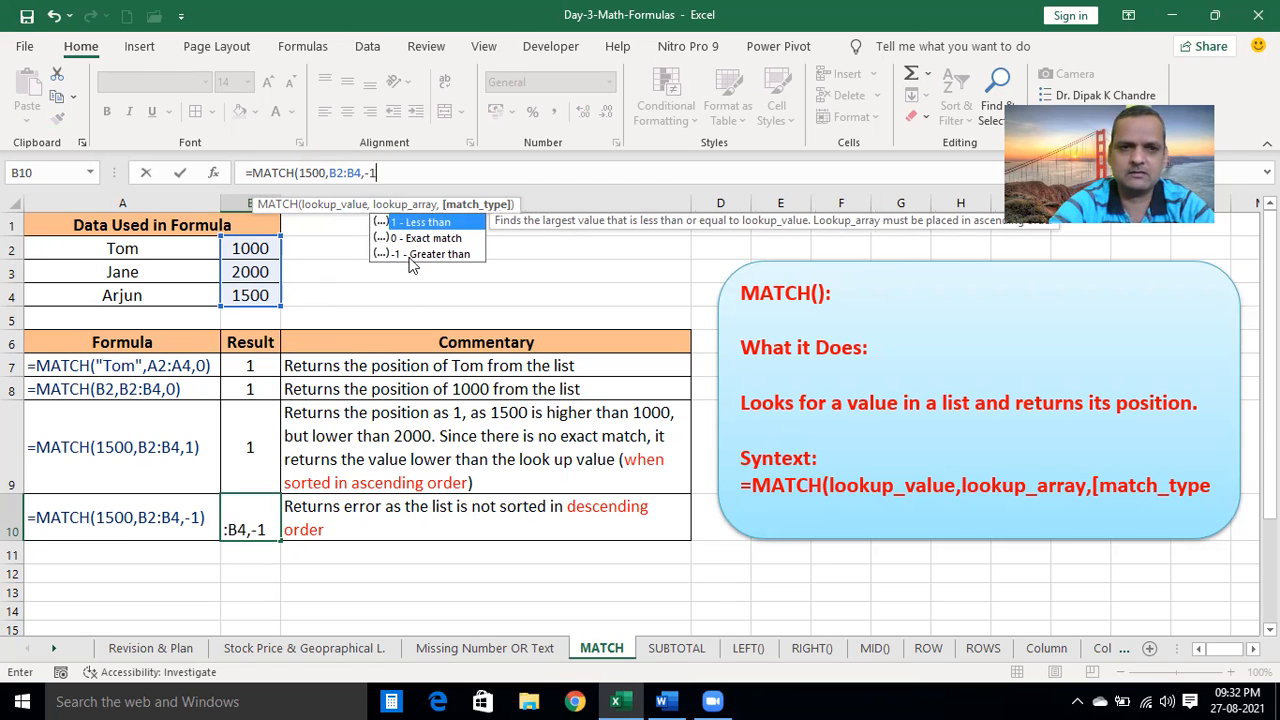
pyautogui.write(')')
pyautogui.press('Return')
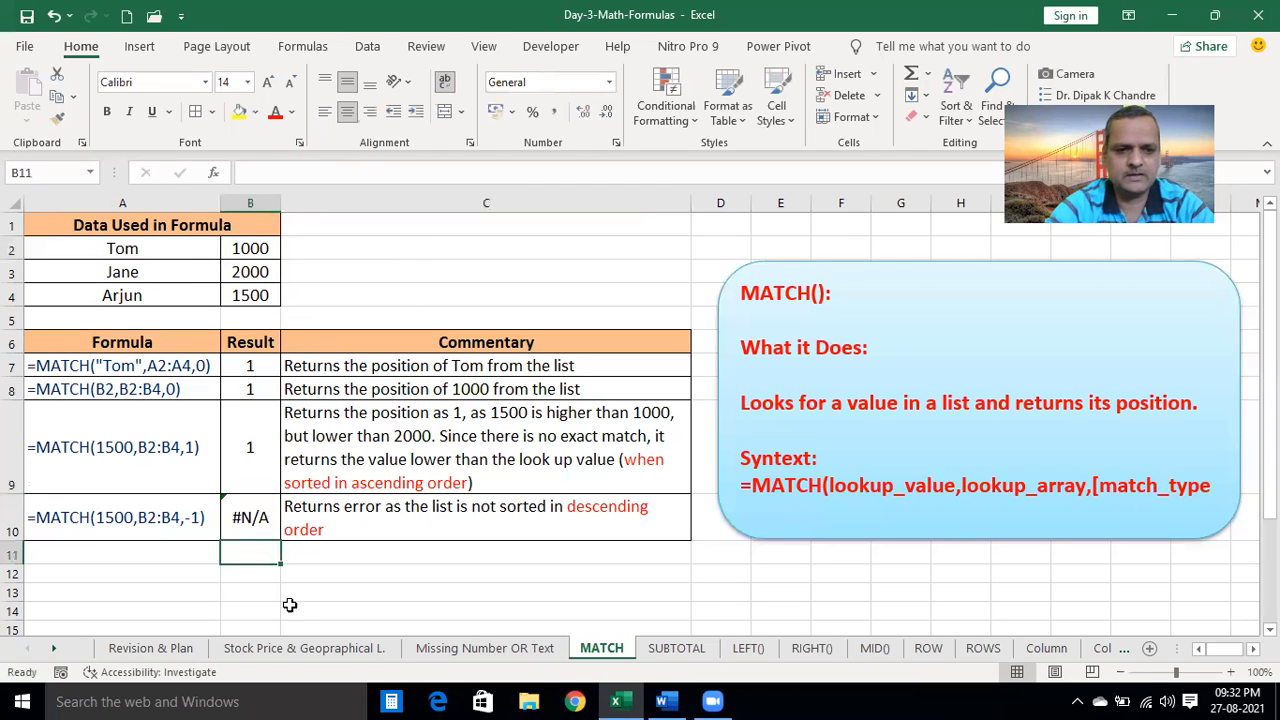
pyautogui.click(247, 525)
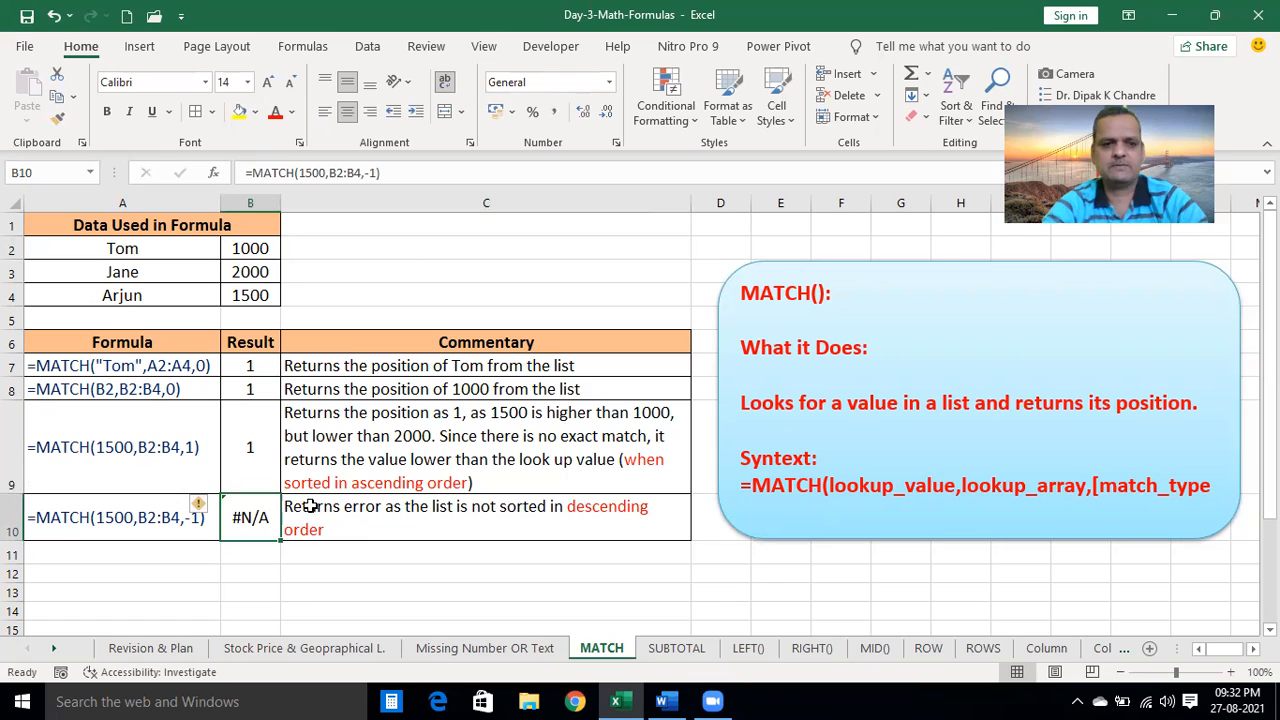
# Set the third list value, in cell B4, to 3000 and check the row 10 formula and commentary
pyautogui.click(256, 292)
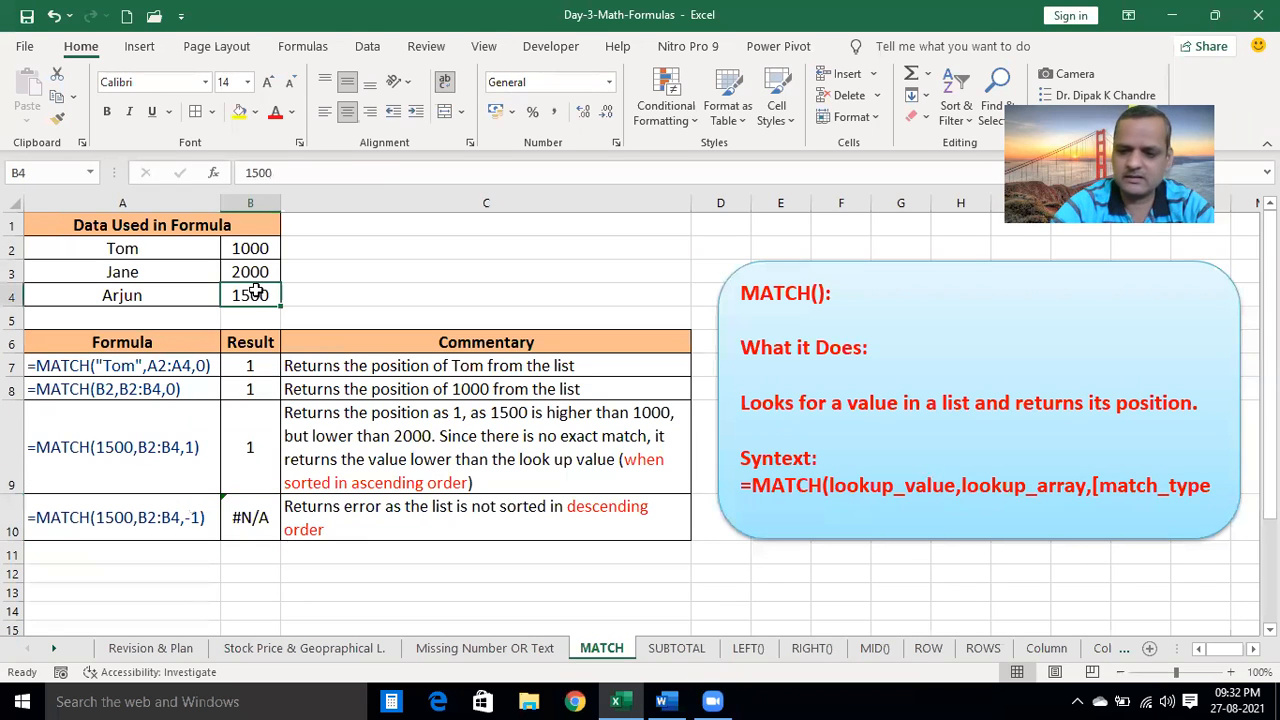
pyautogui.write('3000')
pyautogui.press('Return')
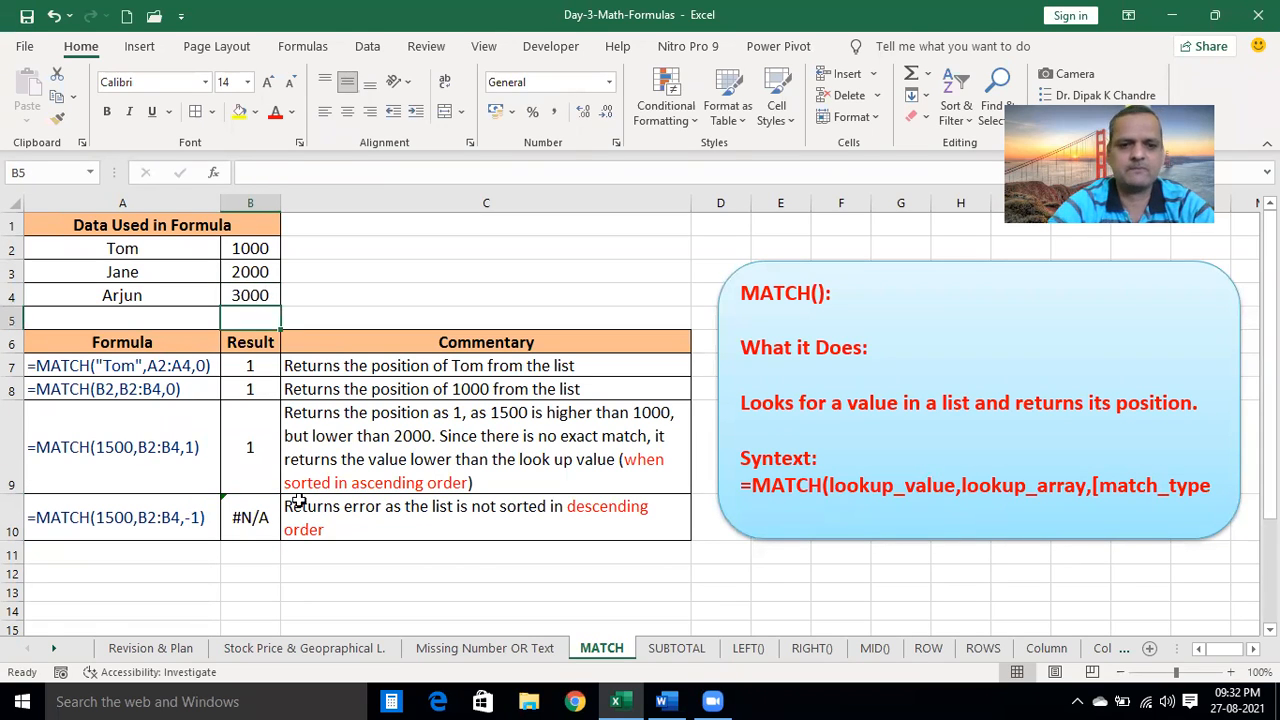
pyautogui.click(359, 569)
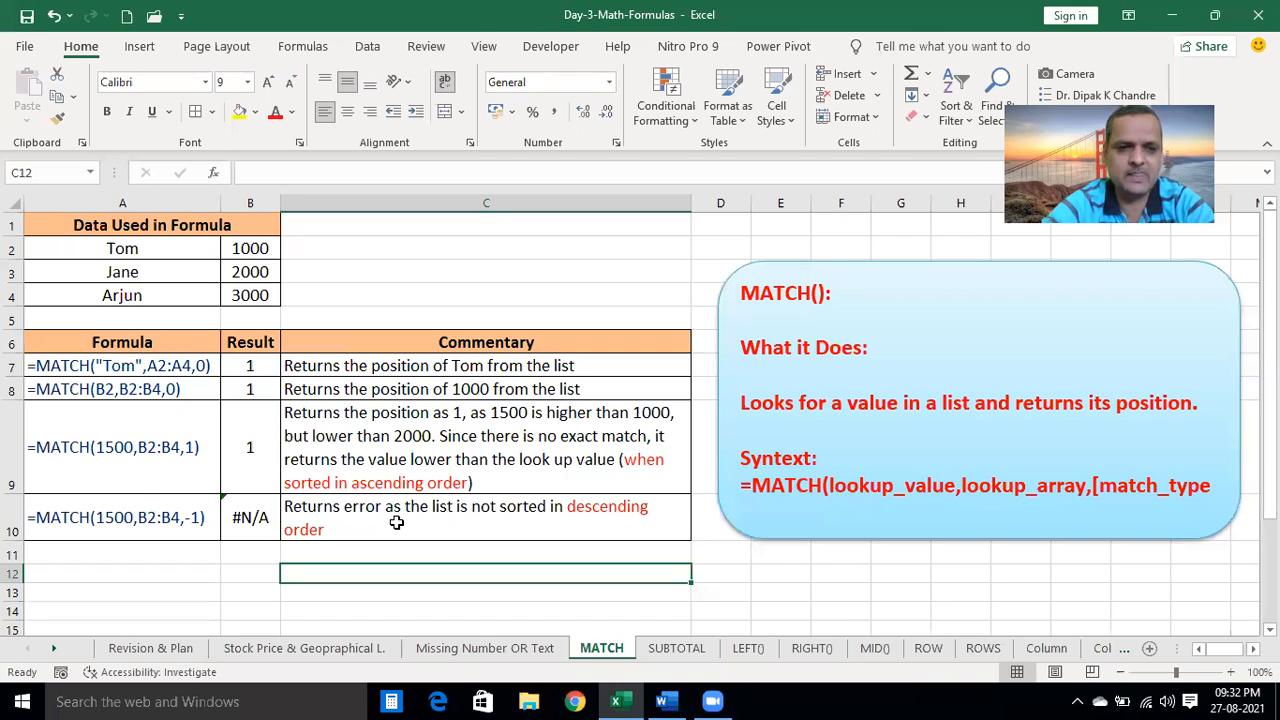
pyautogui.click(185, 518)
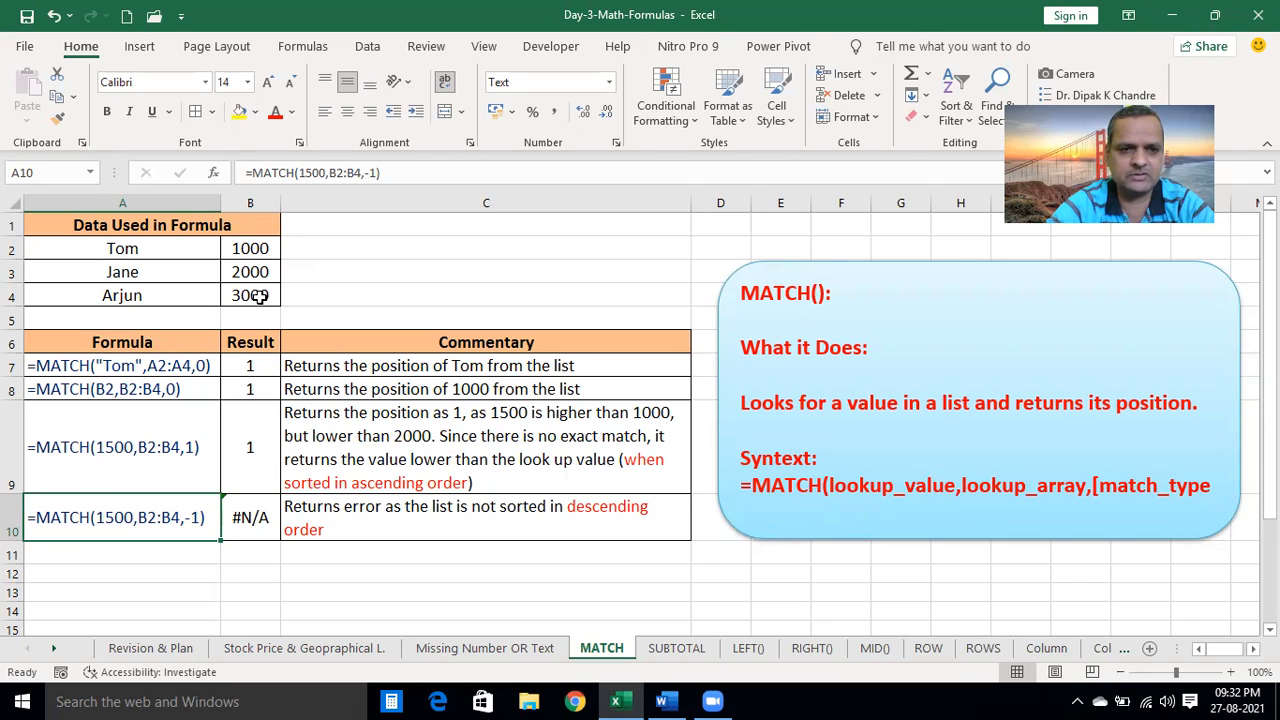
# Try the list in descending order by setting B2 to 3000 and B4 to 1000
pyautogui.click(256, 248)
pyautogui.write('3')
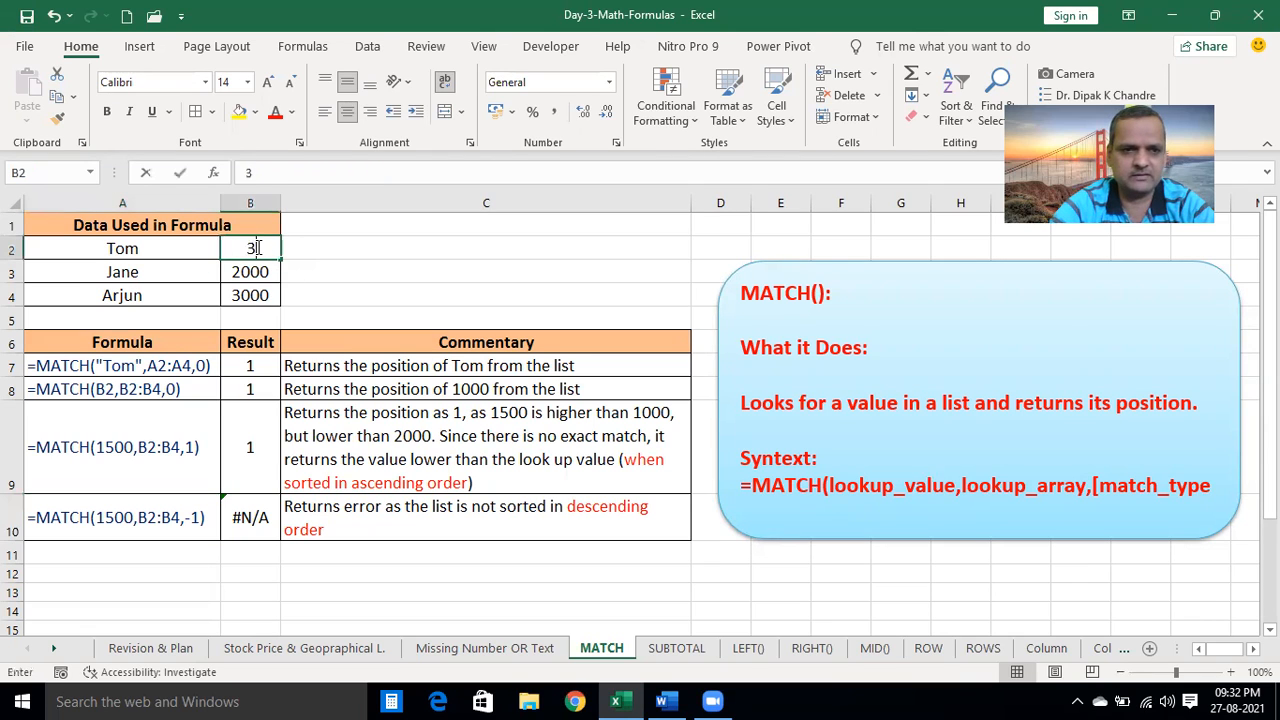
pyautogui.write('000')
pyautogui.press('Return')
pyautogui.press('Return')
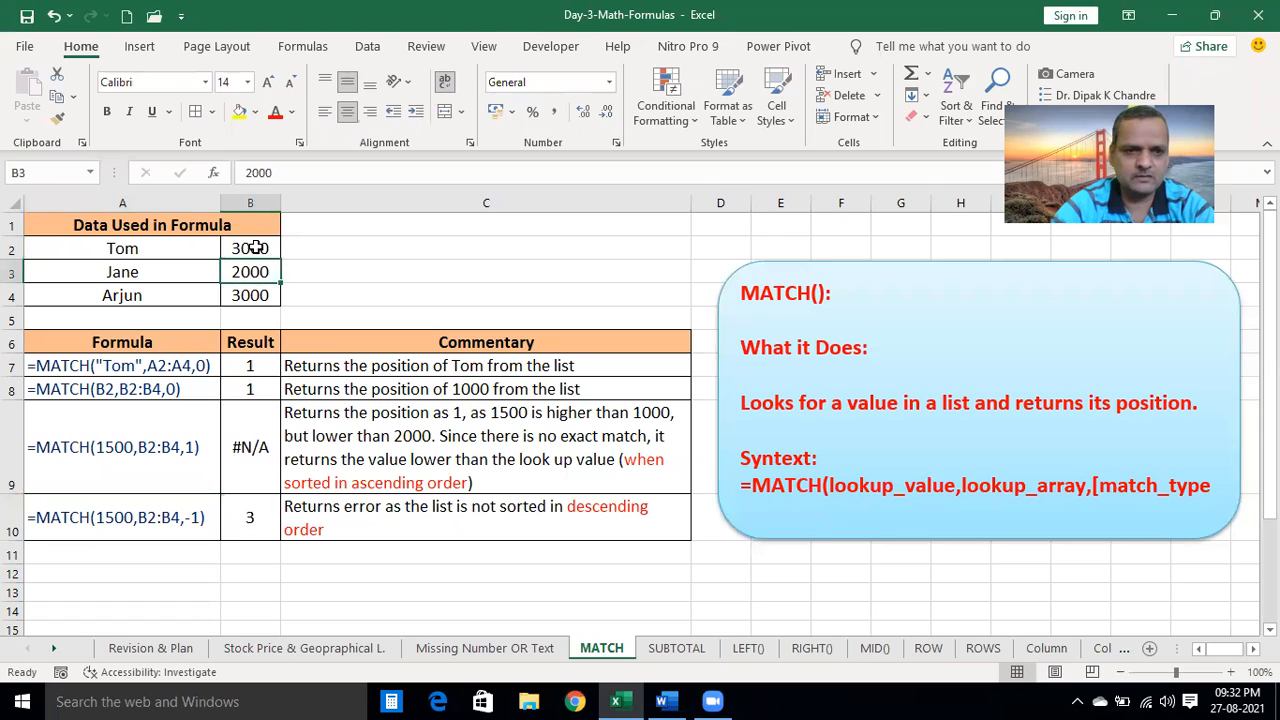
pyautogui.write('1000')
pyautogui.press('Return')
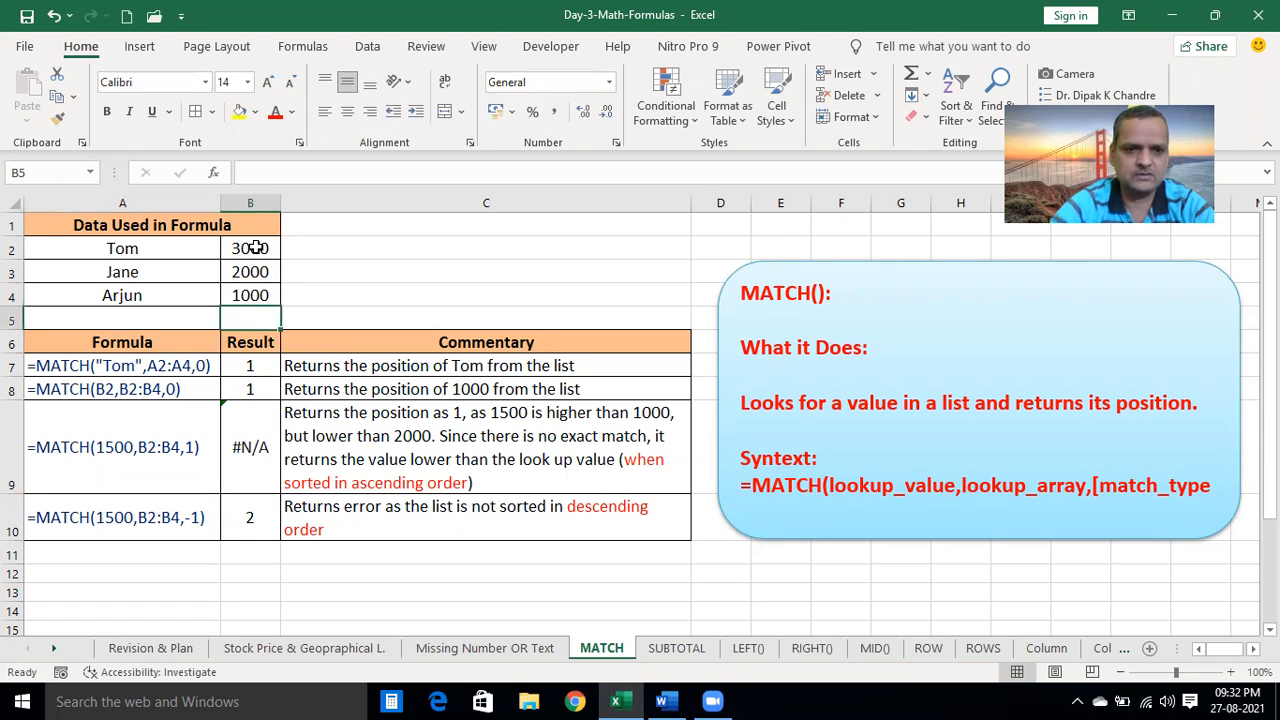
# Check the greater-than match in B10 and undo the changes to B4 and B2
pyautogui.click(246, 518)
pyautogui.click(282, 569)
pyautogui.click(242, 517)
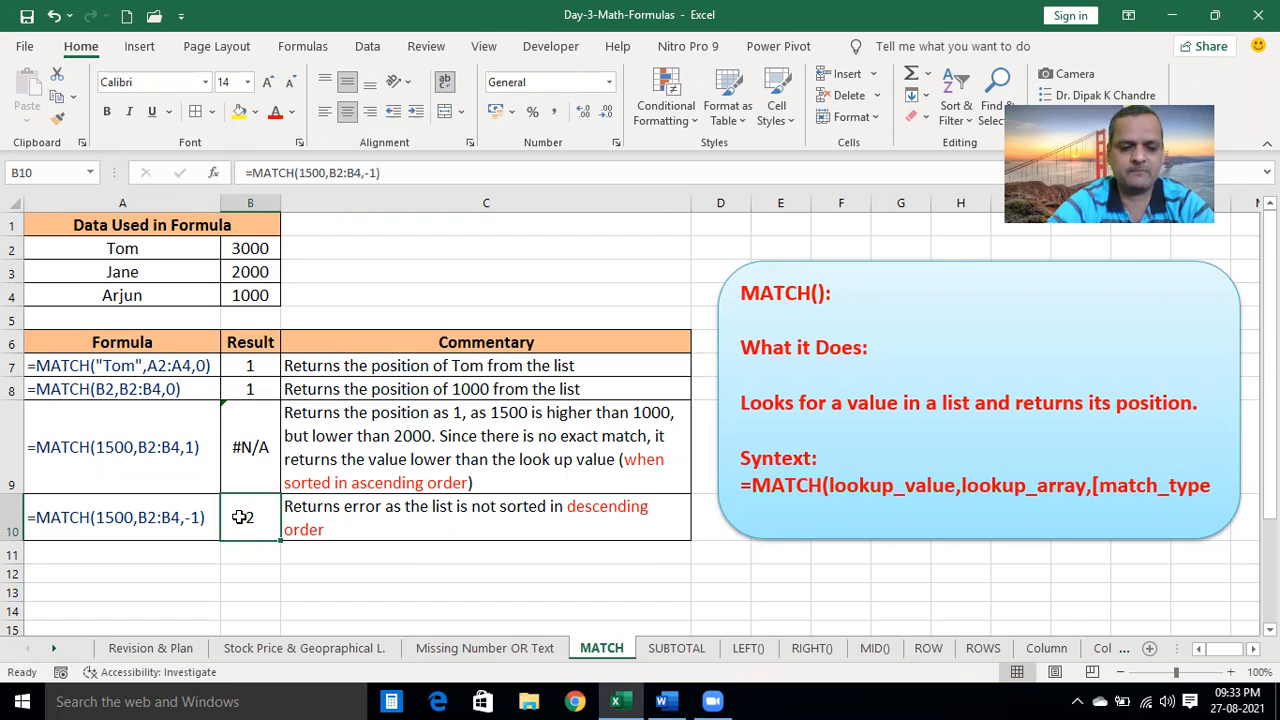
pyautogui.hotkey('ctrl', 'z')
pyautogui.hotkey('ctrl', 'z')
pyautogui.click(466, 527)
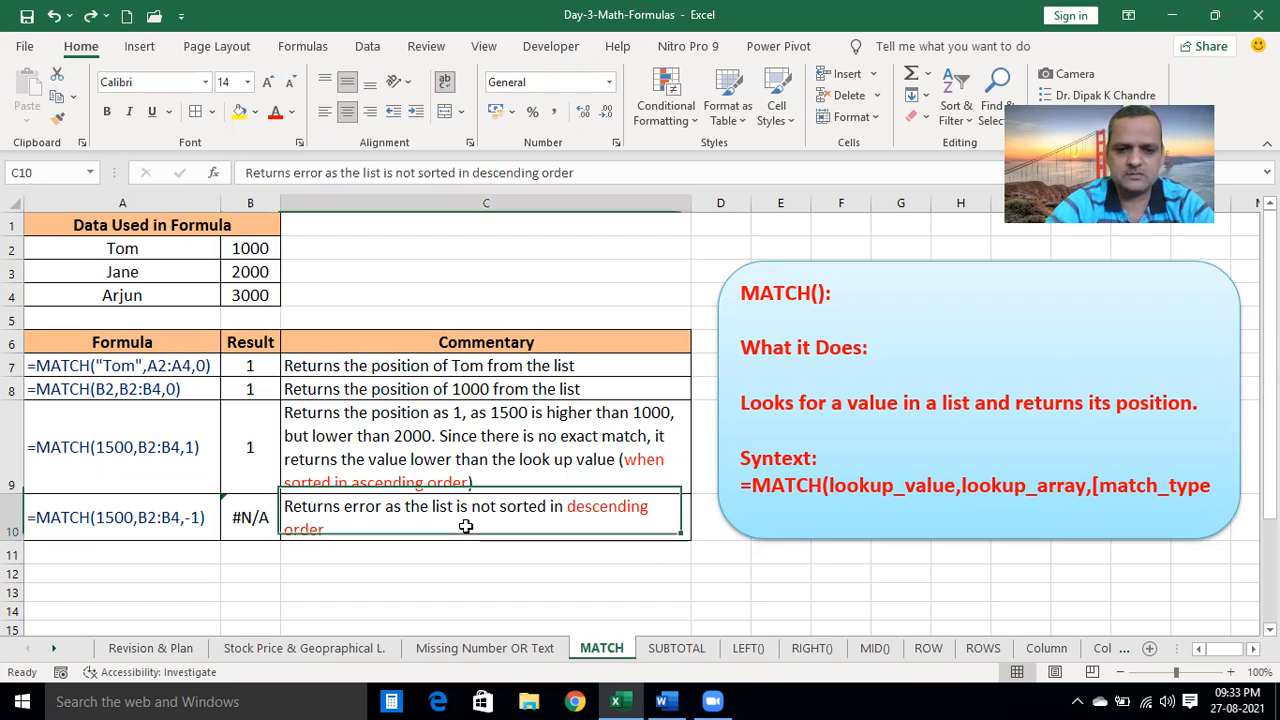
pyautogui.click(486, 575)
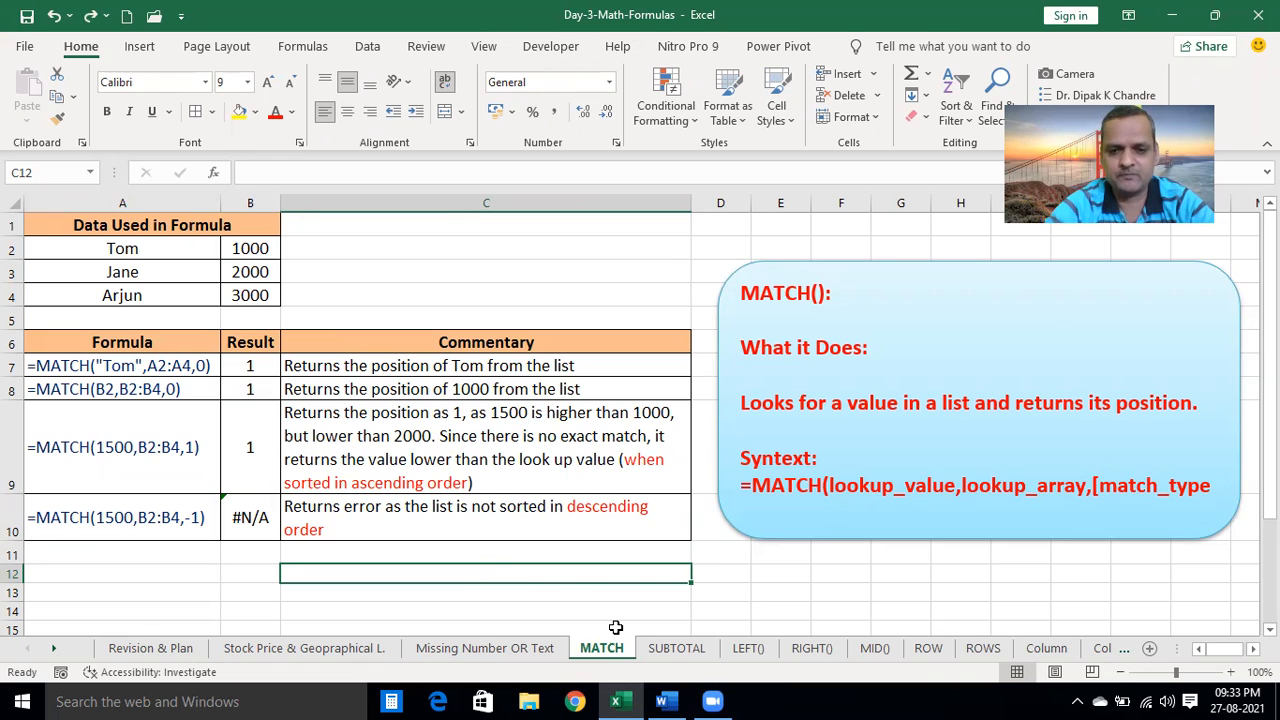
# On the SUBTOTAL sheet, reword the text box description to "It shows the sum total of visible dataset only."
pyautogui.click(665, 648)
pyautogui.click(587, 578)
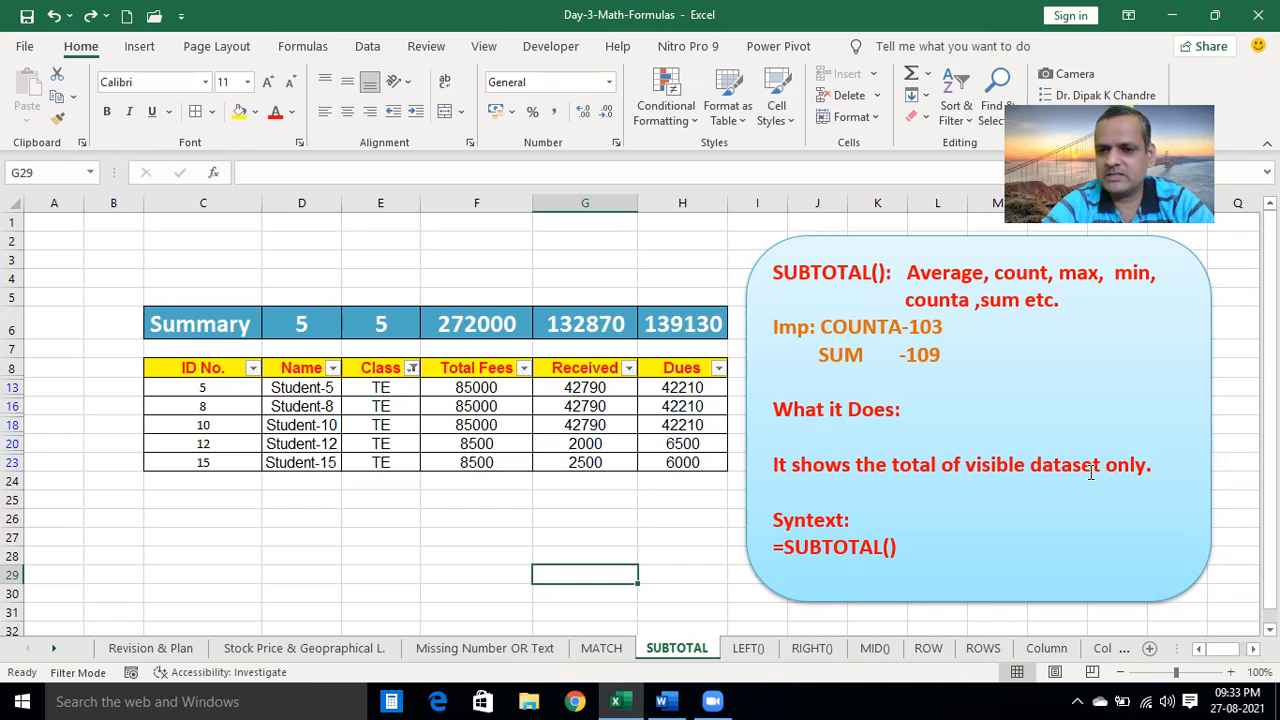
pyautogui.click(895, 472)
pyautogui.write('su')
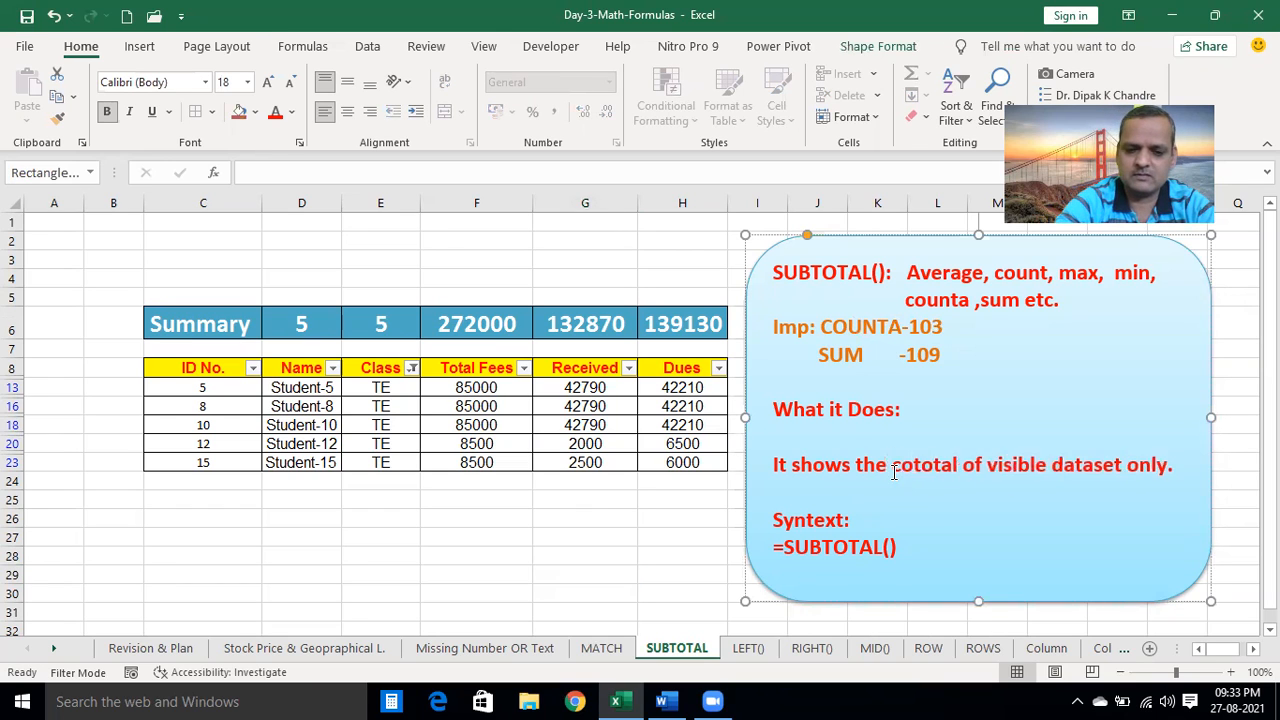
pyautogui.write('unt')
pyautogui.press('BackSpace')
pyautogui.press('BackSpace')
pyautogui.press('BackSpace')
pyautogui.press('BackSpace')
pyautogui.press('BackSpace')
pyautogui.press('BackSpace')
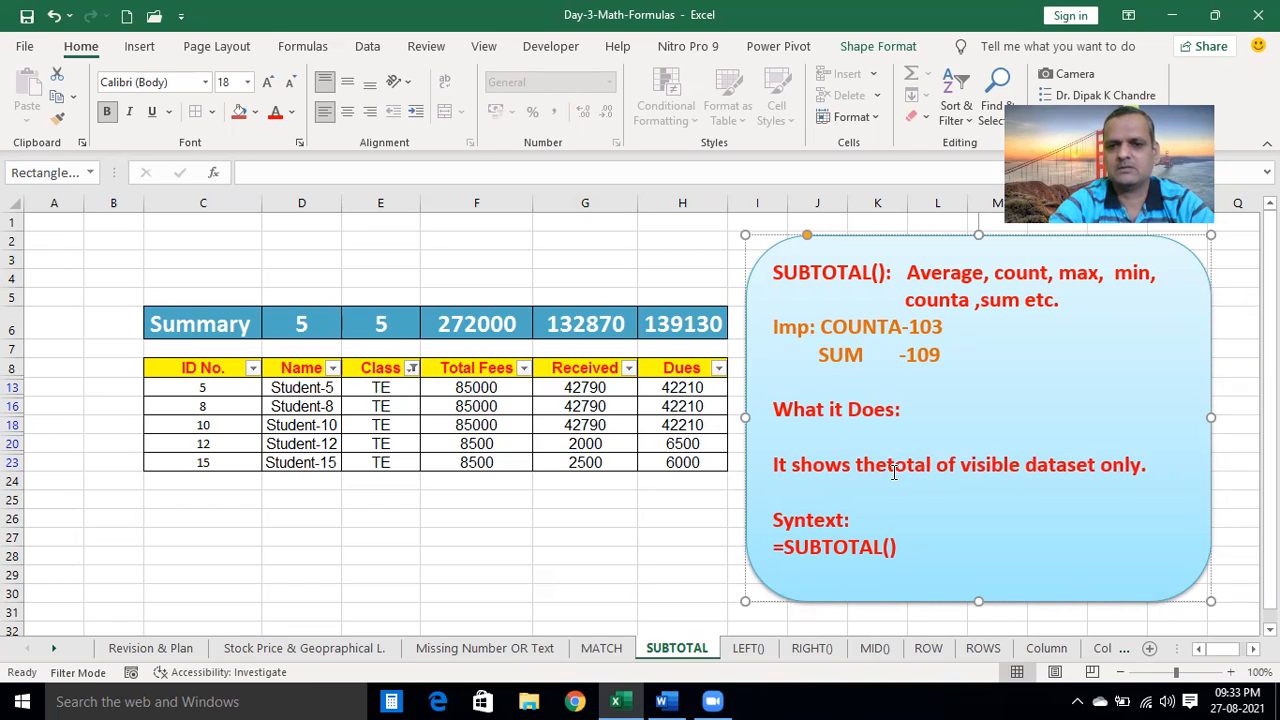
pyautogui.write('sum')
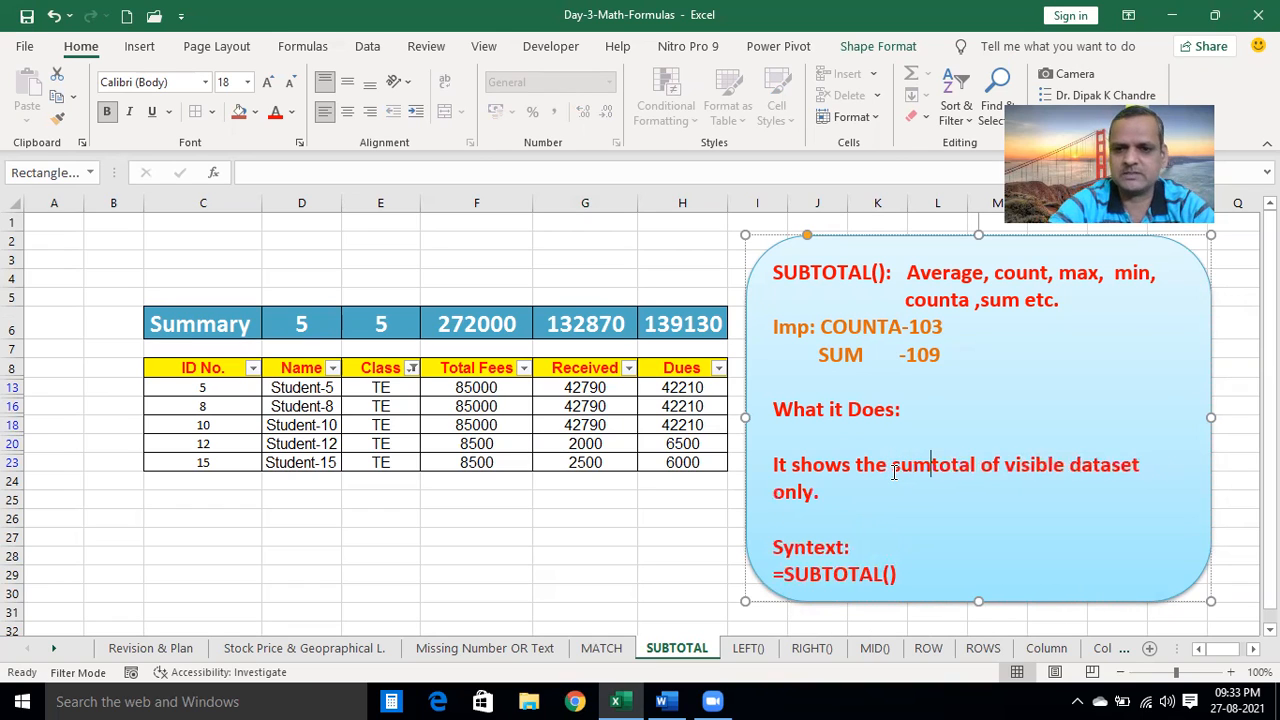
pyautogui.click(622, 538)
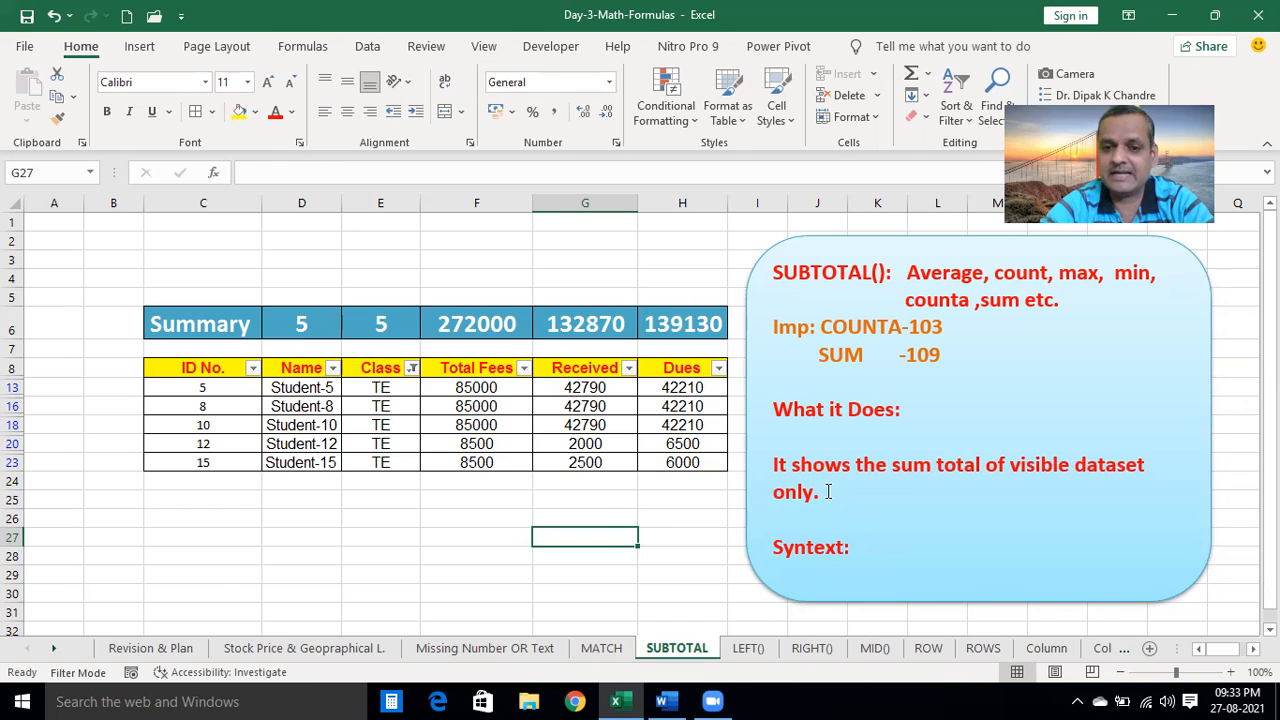
pyautogui.click(683, 534)
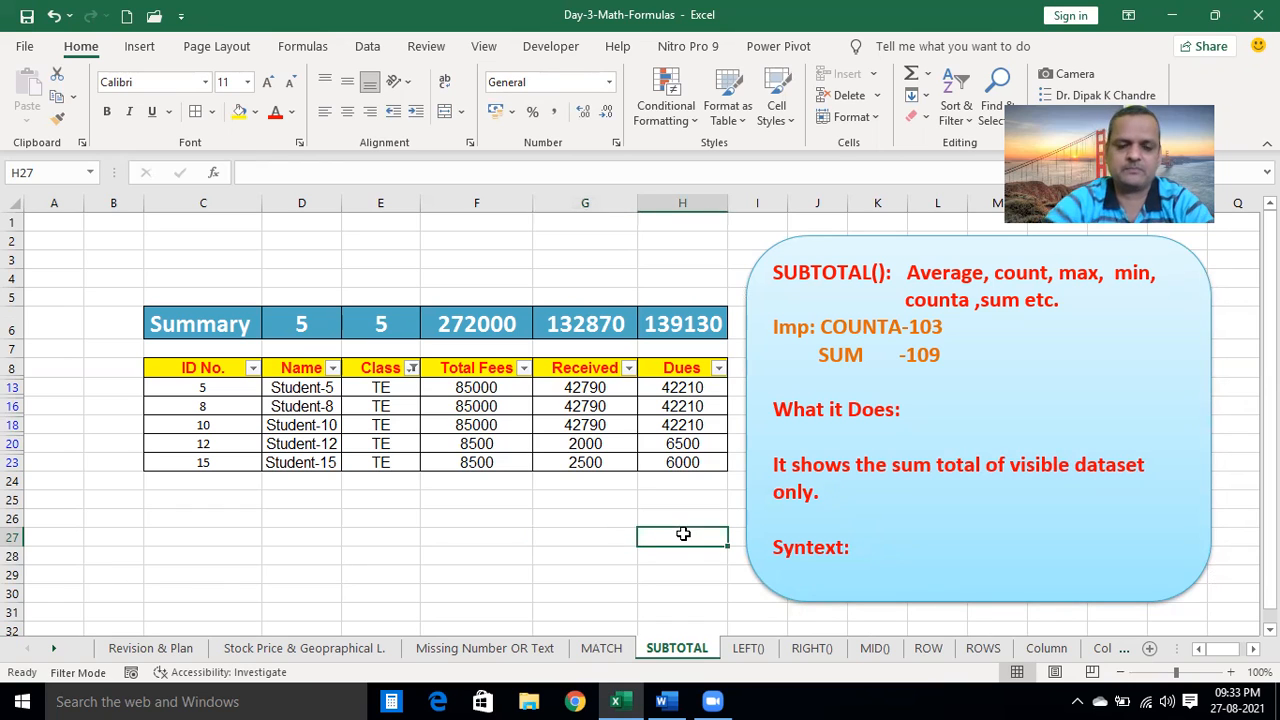
# Select all classes in the Class column filter and look over the full student table
pyautogui.click(412, 368)
pyautogui.click(210, 481)
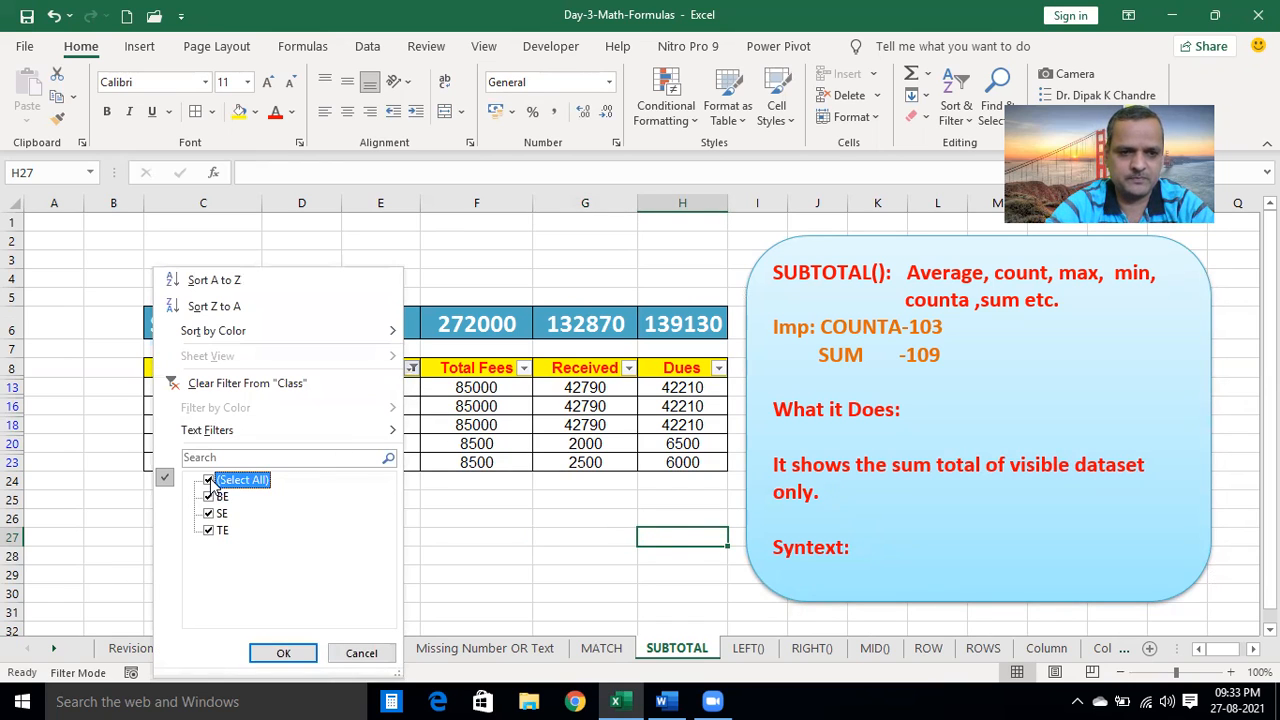
pyautogui.click(283, 653)
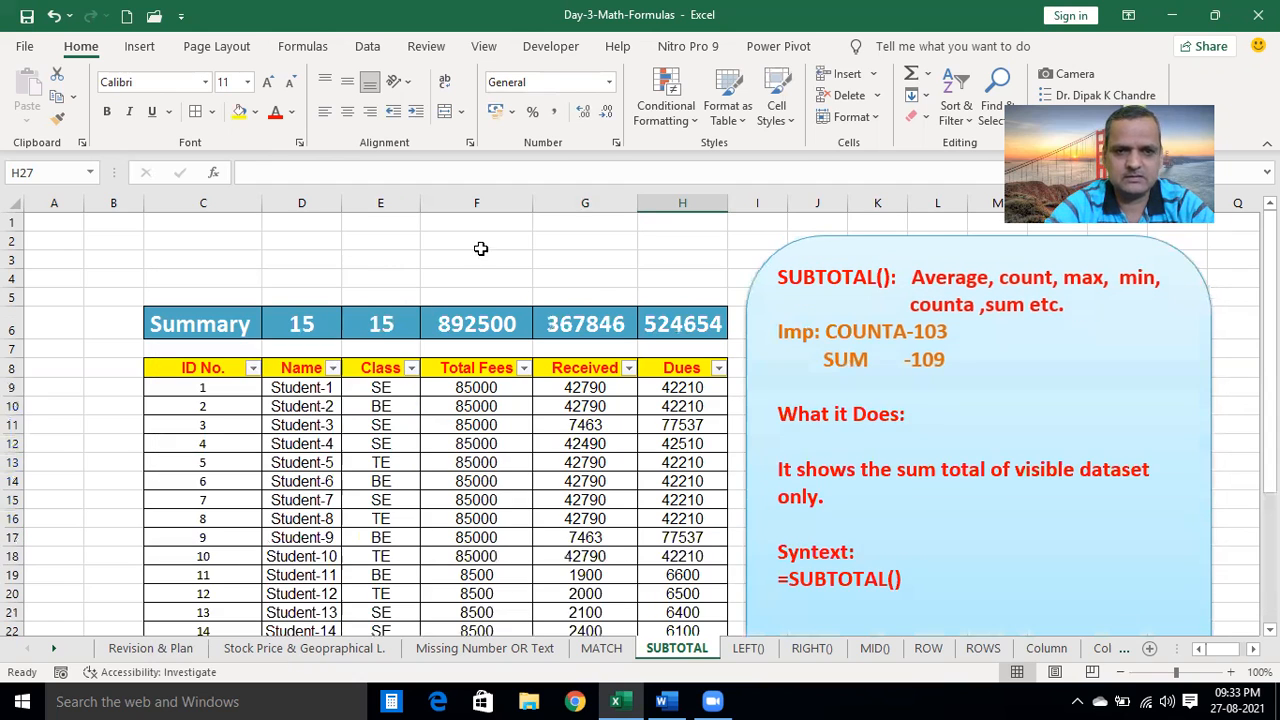
pyautogui.scroll(-2, 442, 424)
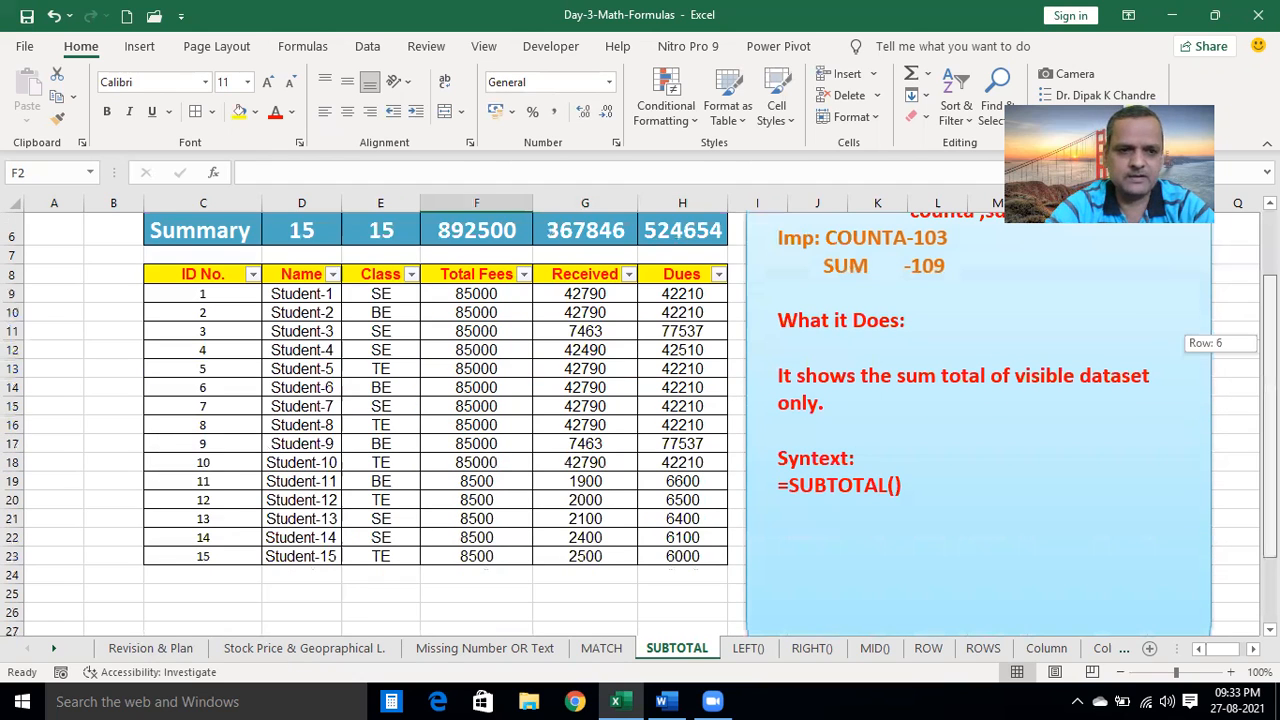
pyautogui.moveTo(1270, 405); pyautogui.dragTo(1270, 352)
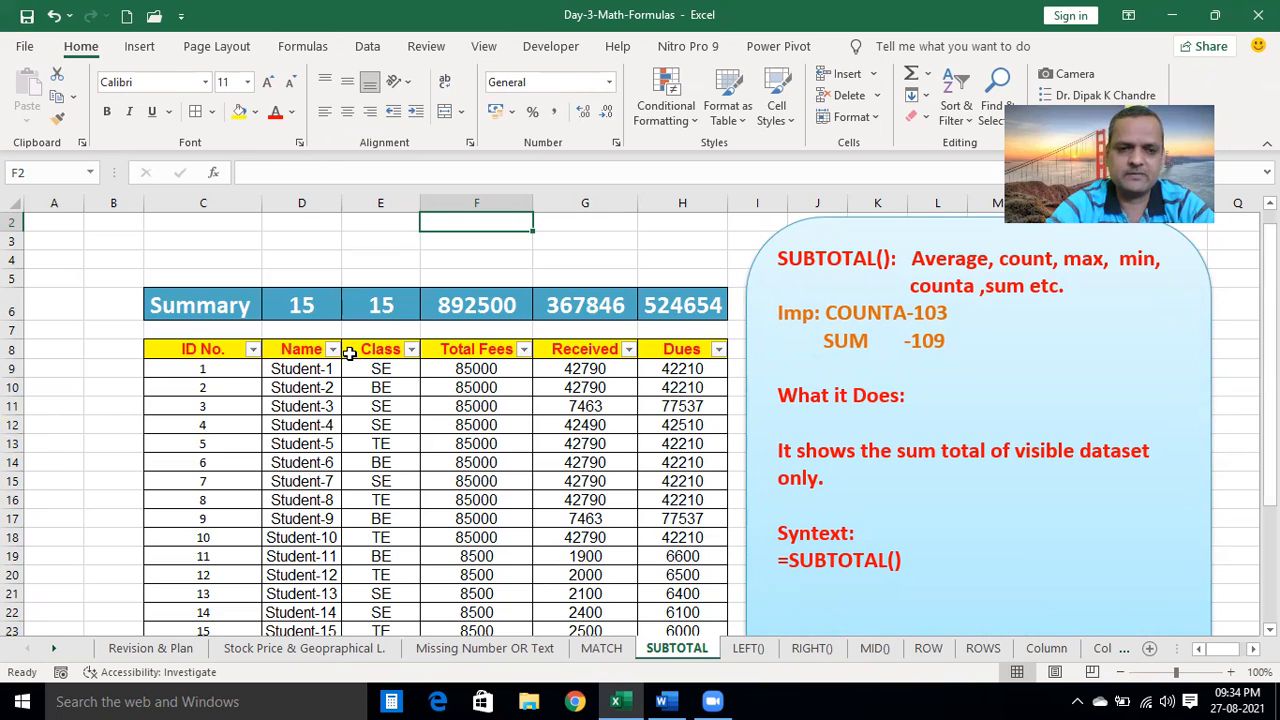
pyautogui.click(411, 349)
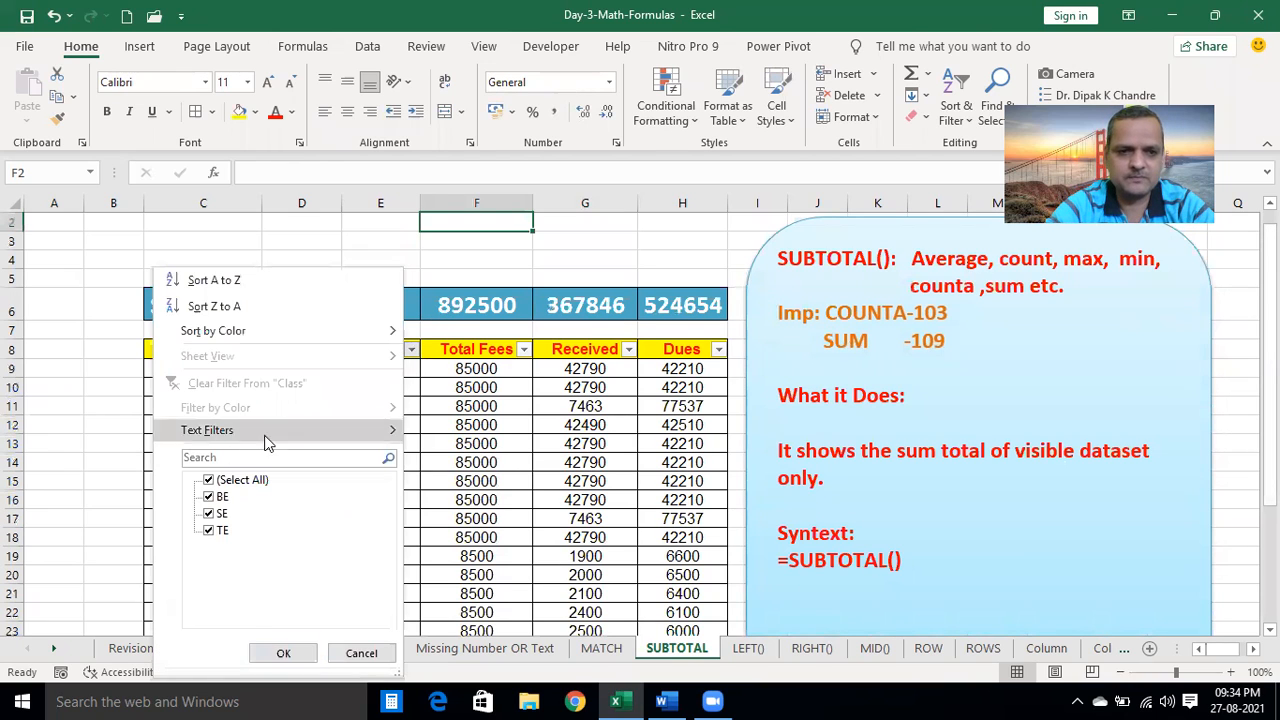
pyautogui.click(571, 205)
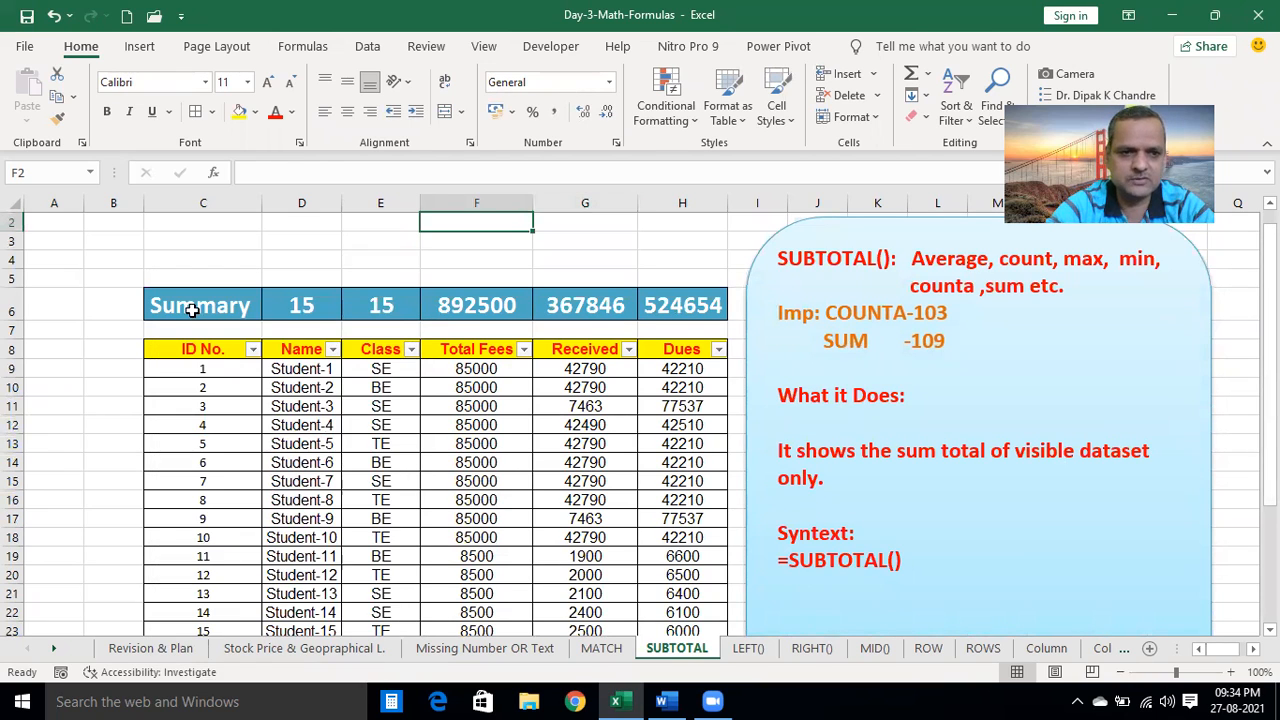
# Copy the Summary row C6:H6, paste it as values only starting at C4, and colour the pasted text red
pyautogui.moveTo(194, 308); pyautogui.dragTo(515, 308)
pyautogui.moveTo(608, 308); pyautogui.dragTo(662, 303)
pyautogui.hotkey('ctrl', 'c')
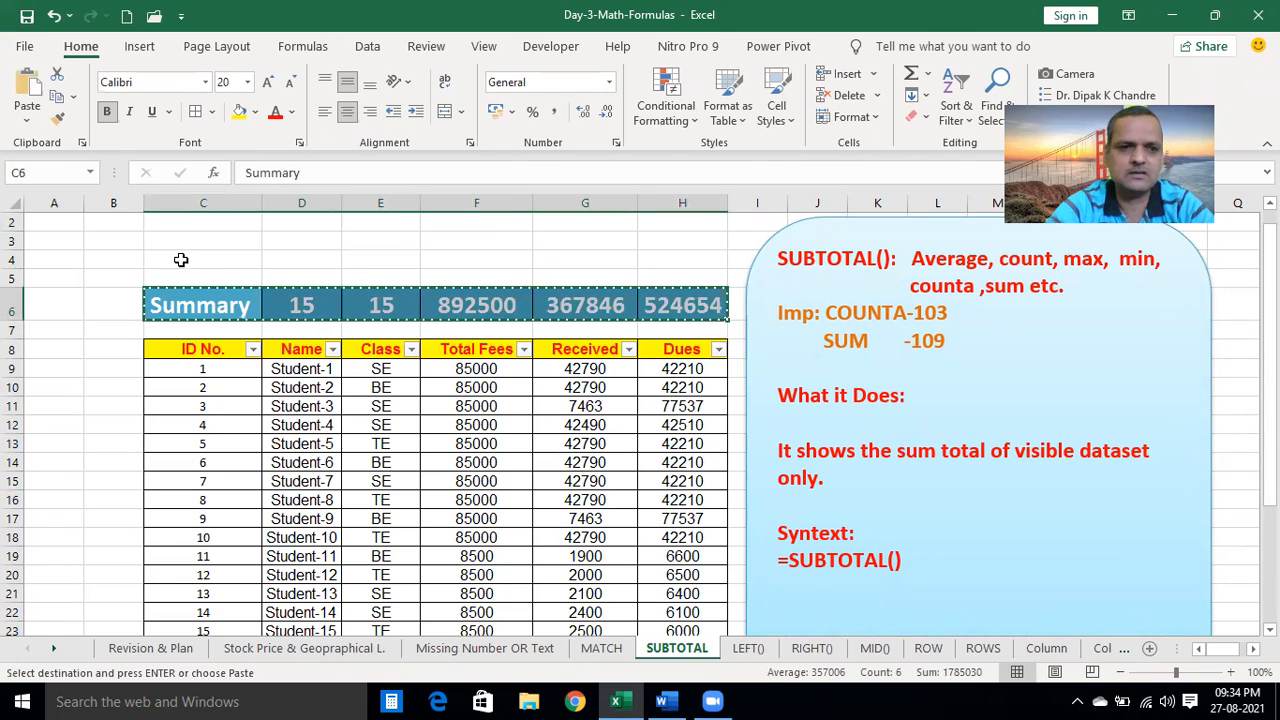
pyautogui.click(203, 260)
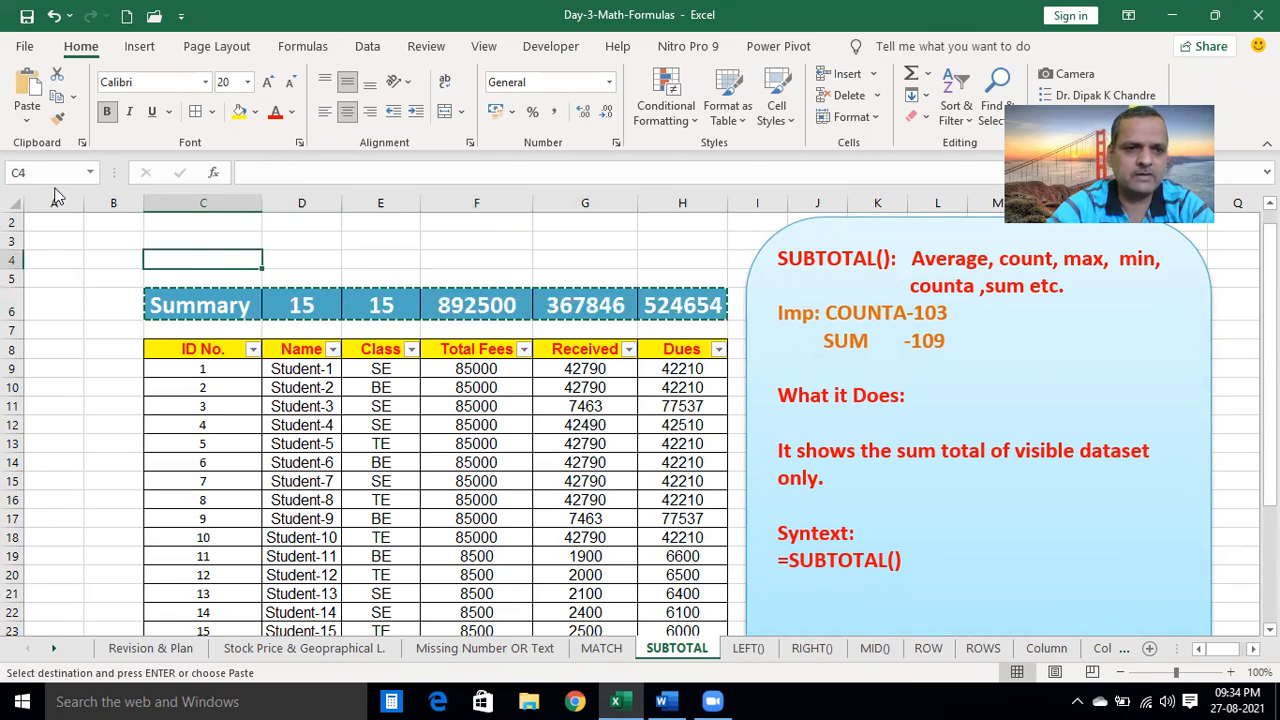
pyautogui.click(27, 122)
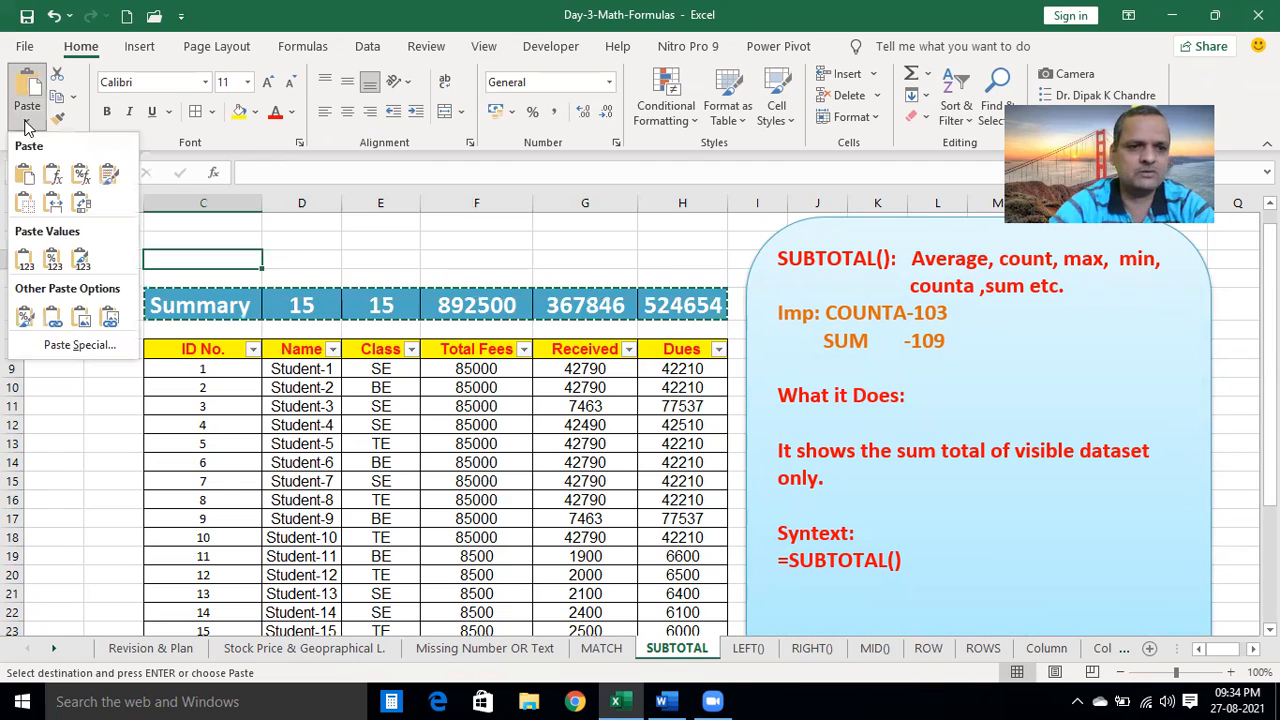
pyautogui.click(25, 263)
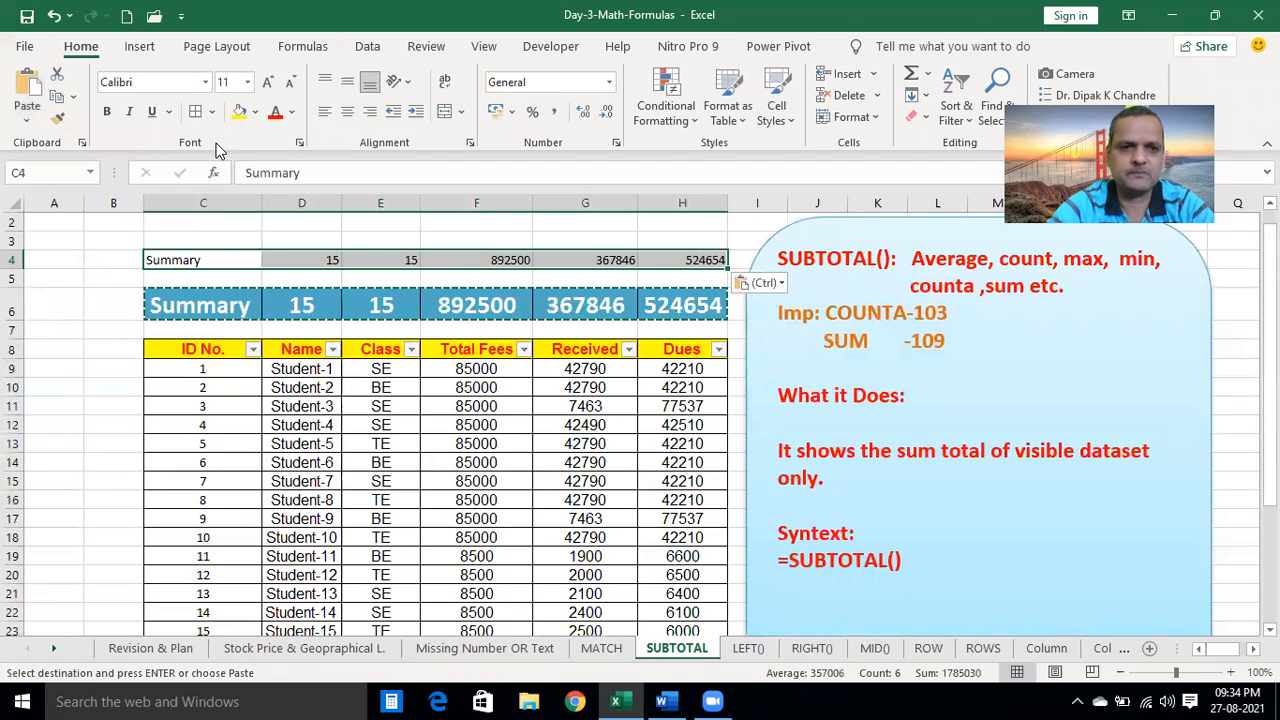
pyautogui.click(275, 112)
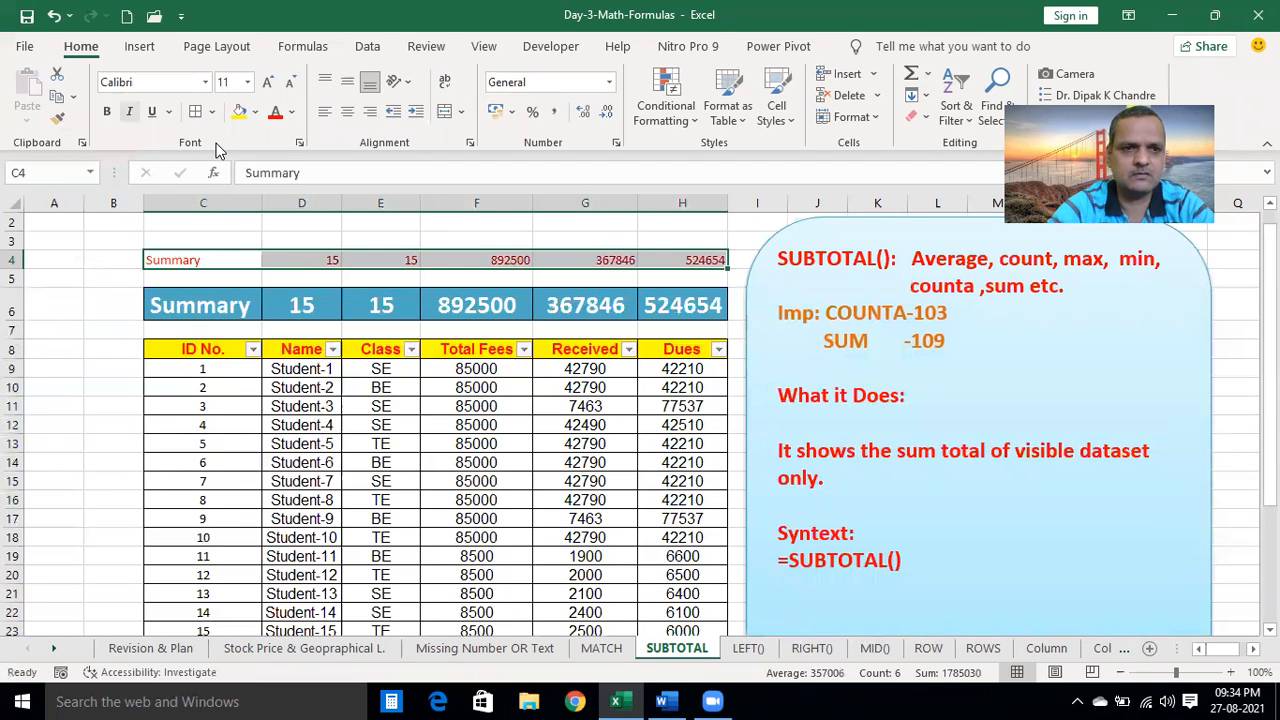
pyautogui.click(220, 150)
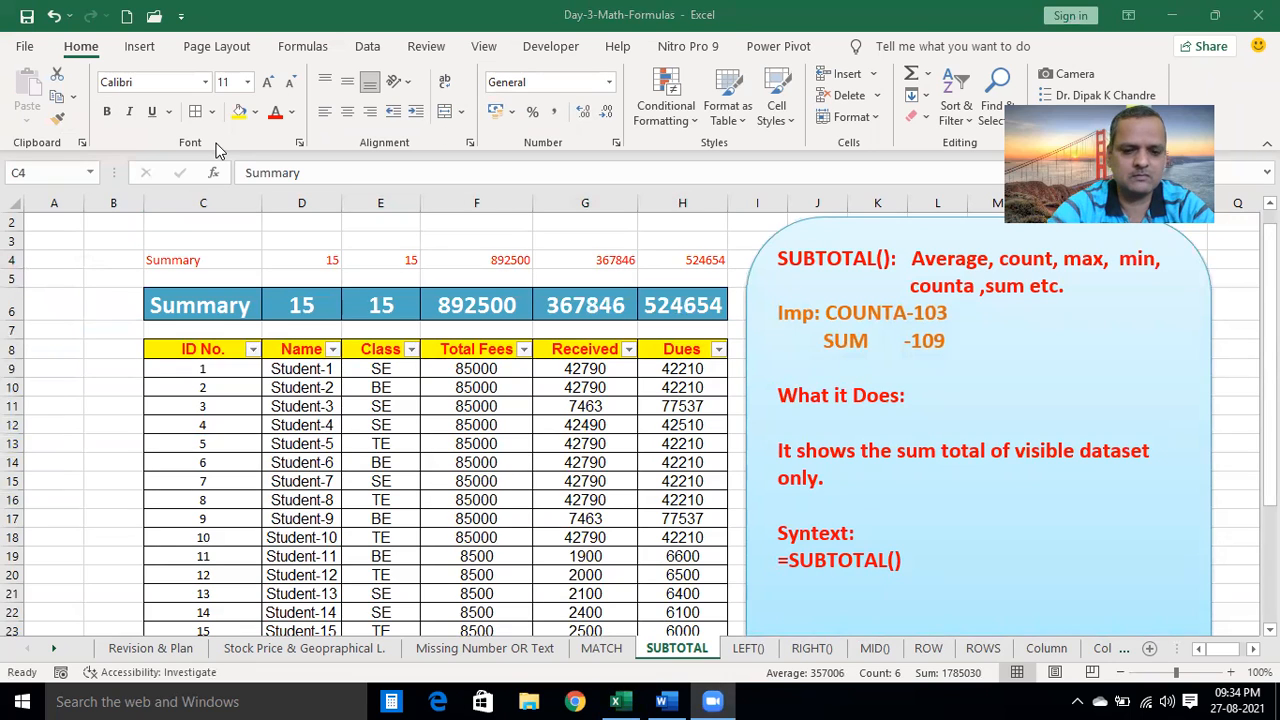
# Make the pasted summary row C4:H4 bold and filter the Class column to show only BE students
pyautogui.click(76, 301)
pyautogui.hotkey('ctrl', 'b')
pyautogui.click(411, 350)
pyautogui.click(225, 482)
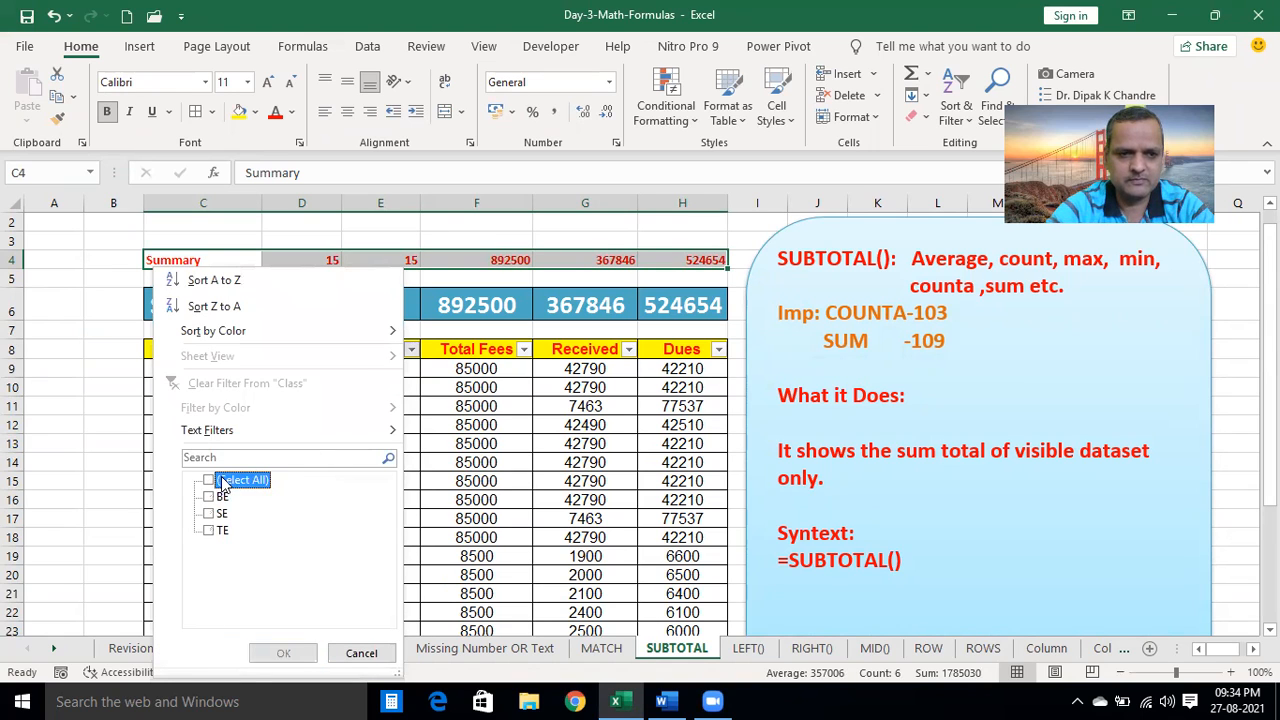
pyautogui.click(222, 497)
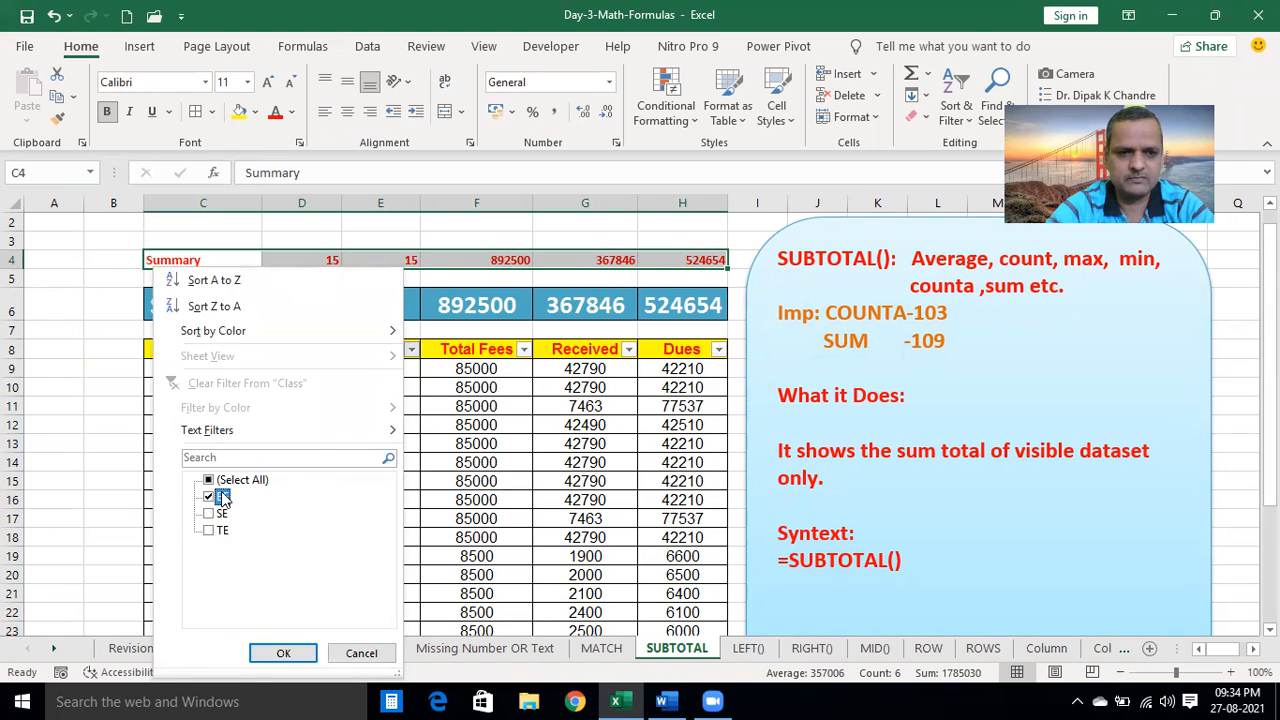
pyautogui.click(284, 653)
pyautogui.click(86, 408)
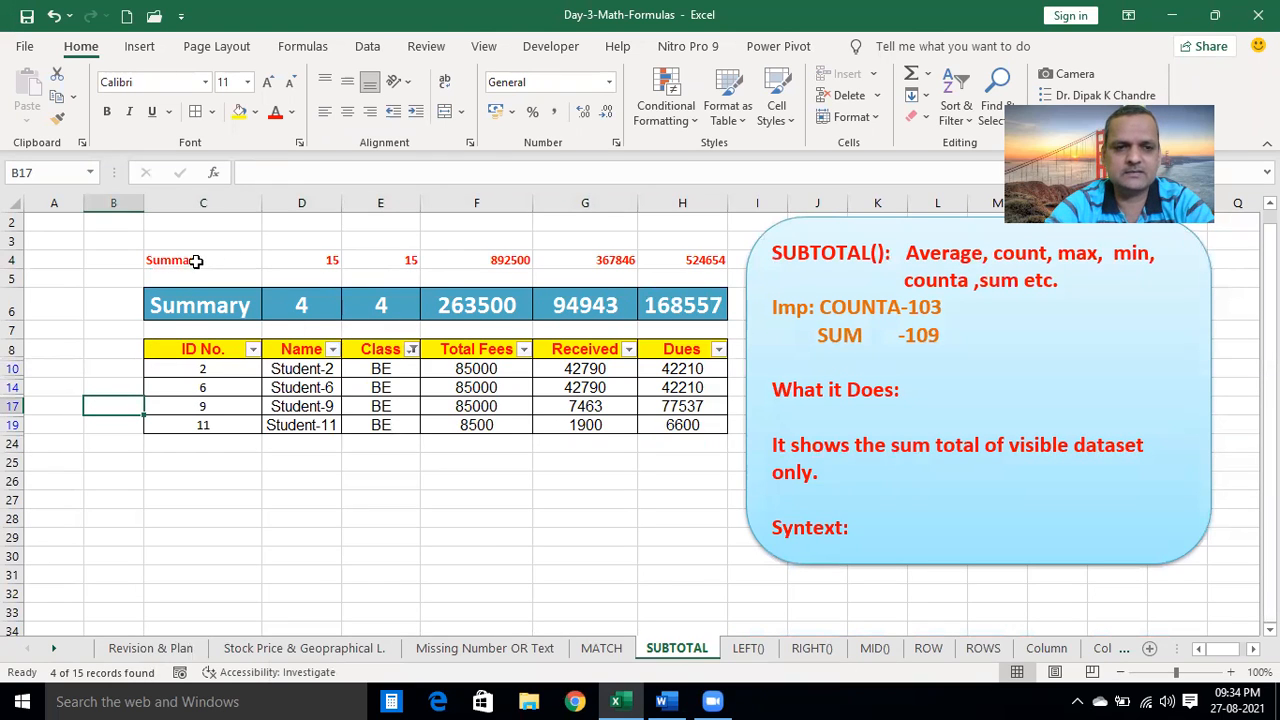
pyautogui.click(403, 308)
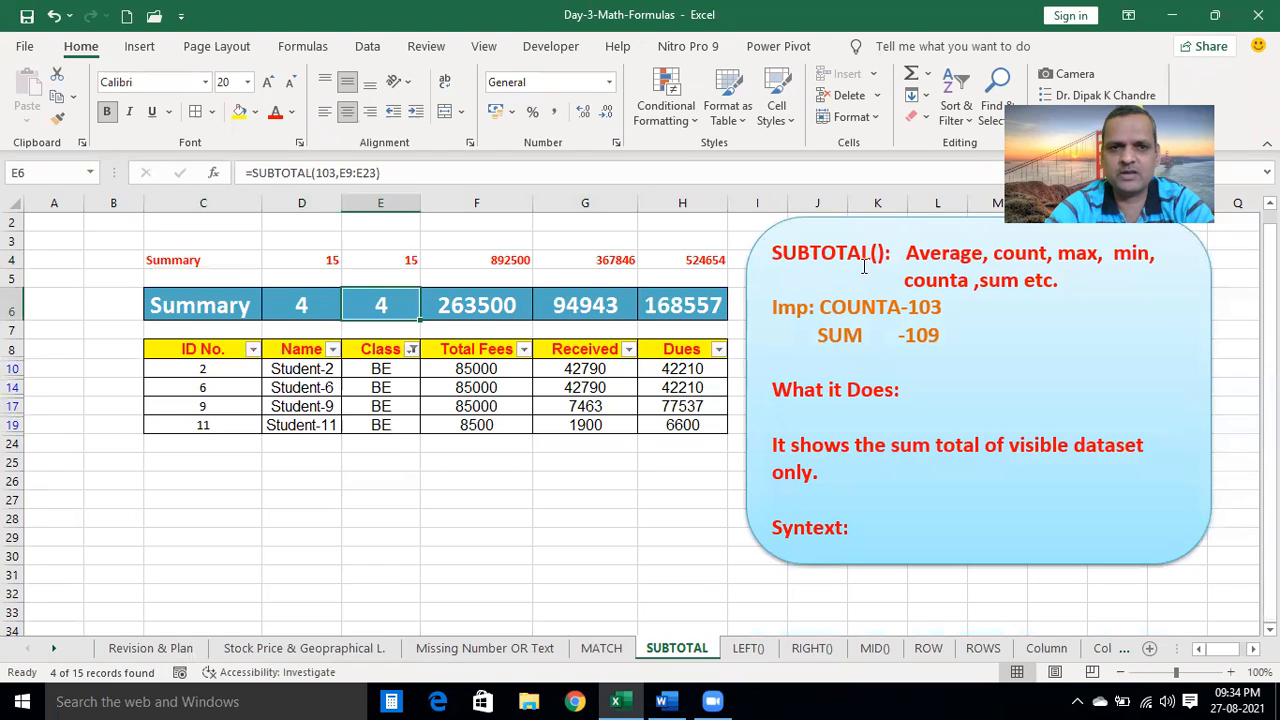
# Switch the Class column filter from BE to SE only
pyautogui.click(412, 350)
pyautogui.click(211, 515)
pyautogui.click(211, 501)
pyautogui.click(283, 653)
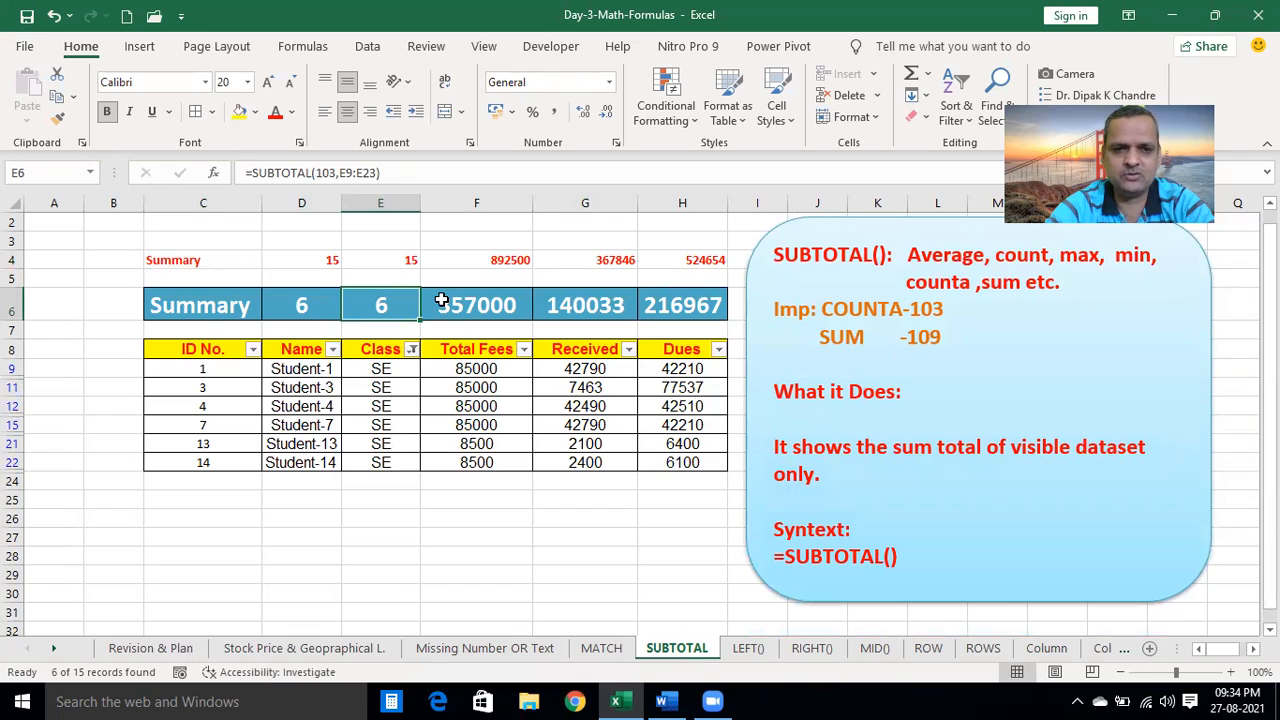
# Check the sums of the visible Total Fees and Received values against the Summary row
pyautogui.moveTo(477, 368); pyautogui.dragTo(476, 462)
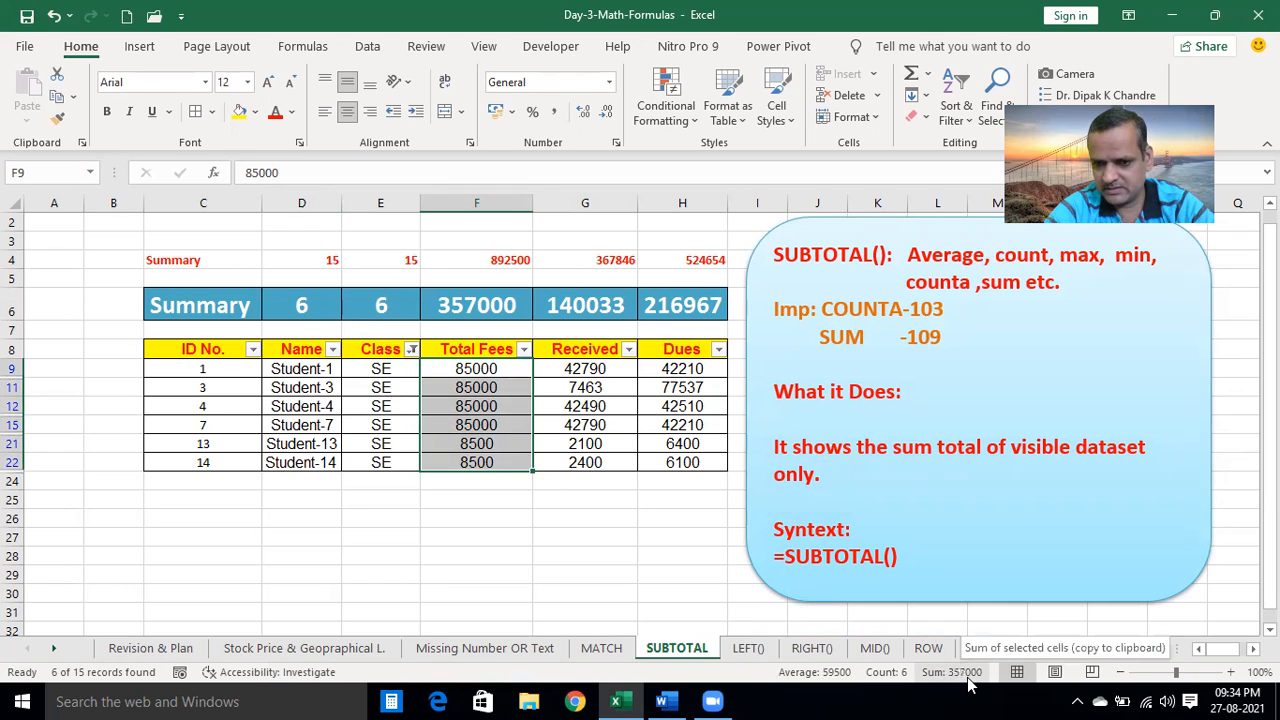
pyautogui.moveTo(586, 368); pyautogui.dragTo(585, 460)
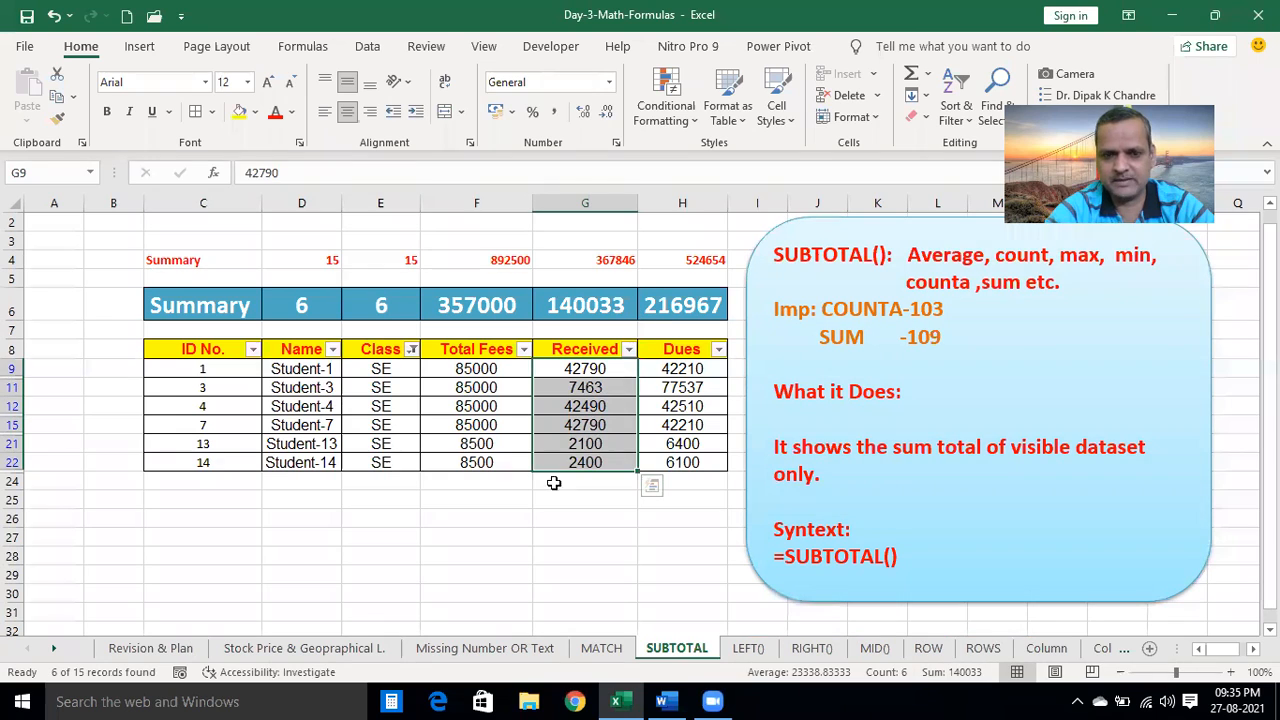
pyautogui.click(469, 572)
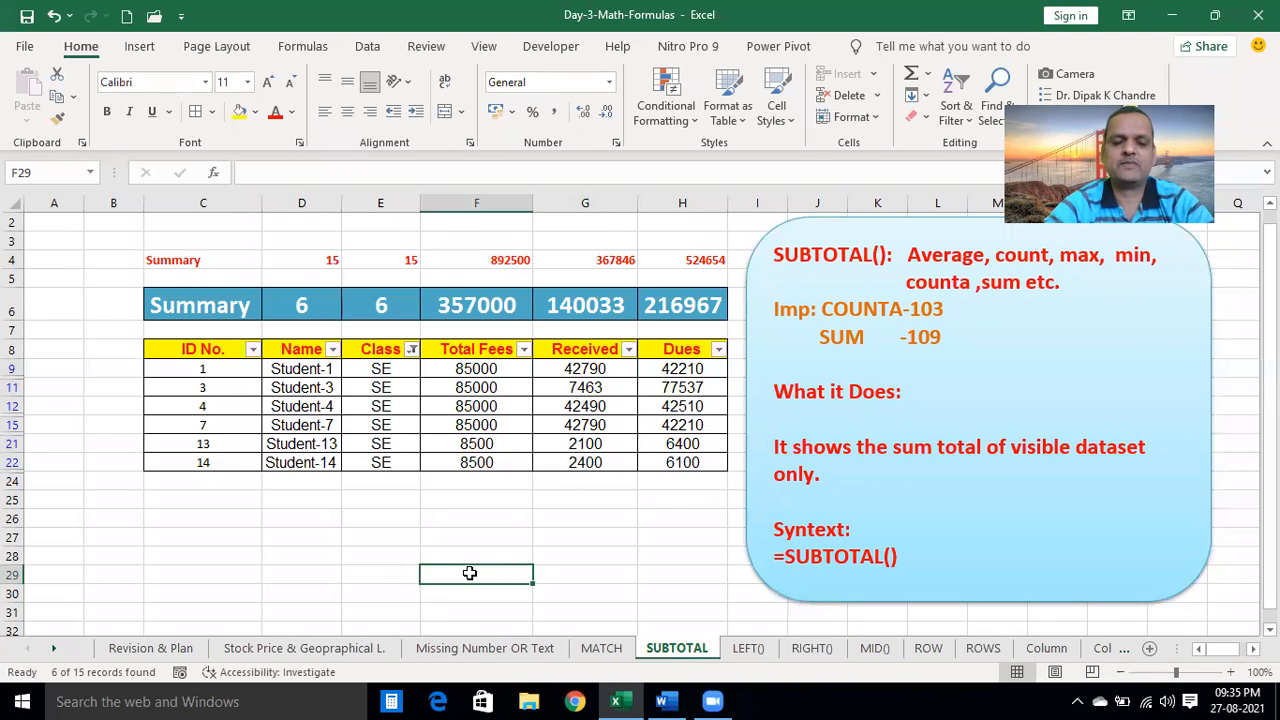
pyautogui.click(293, 261)
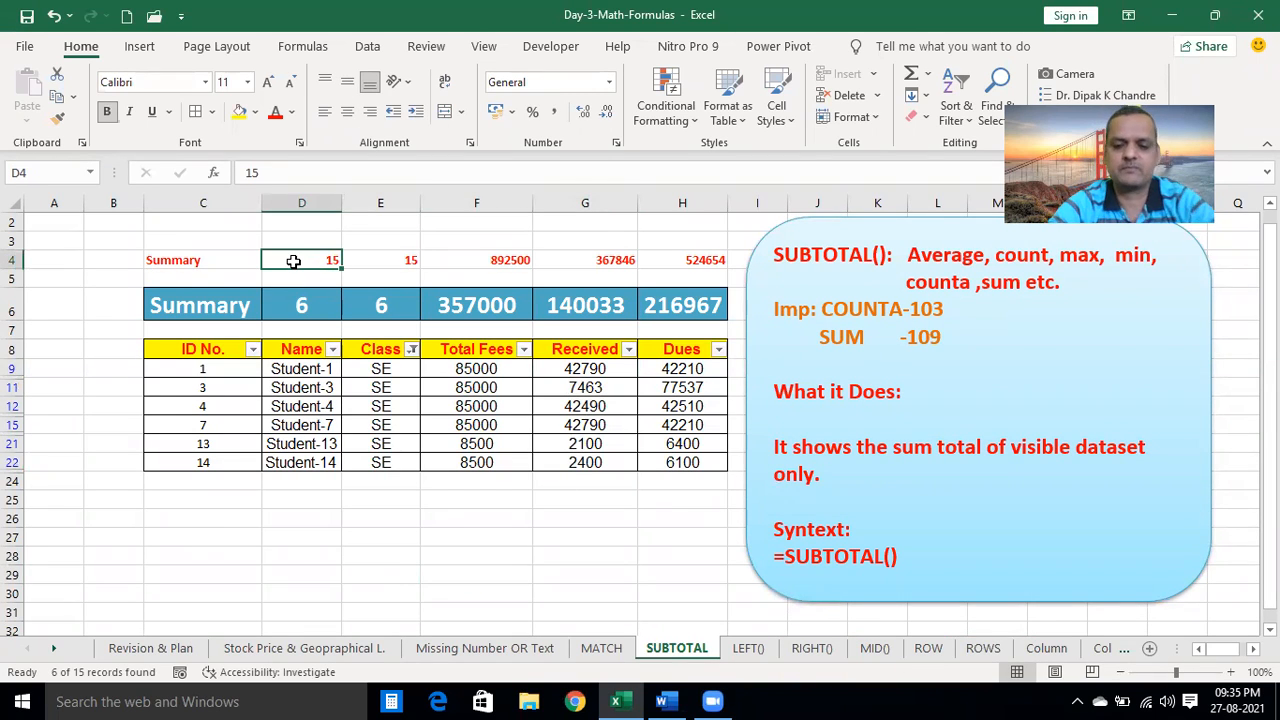
pyautogui.write('=SUM')
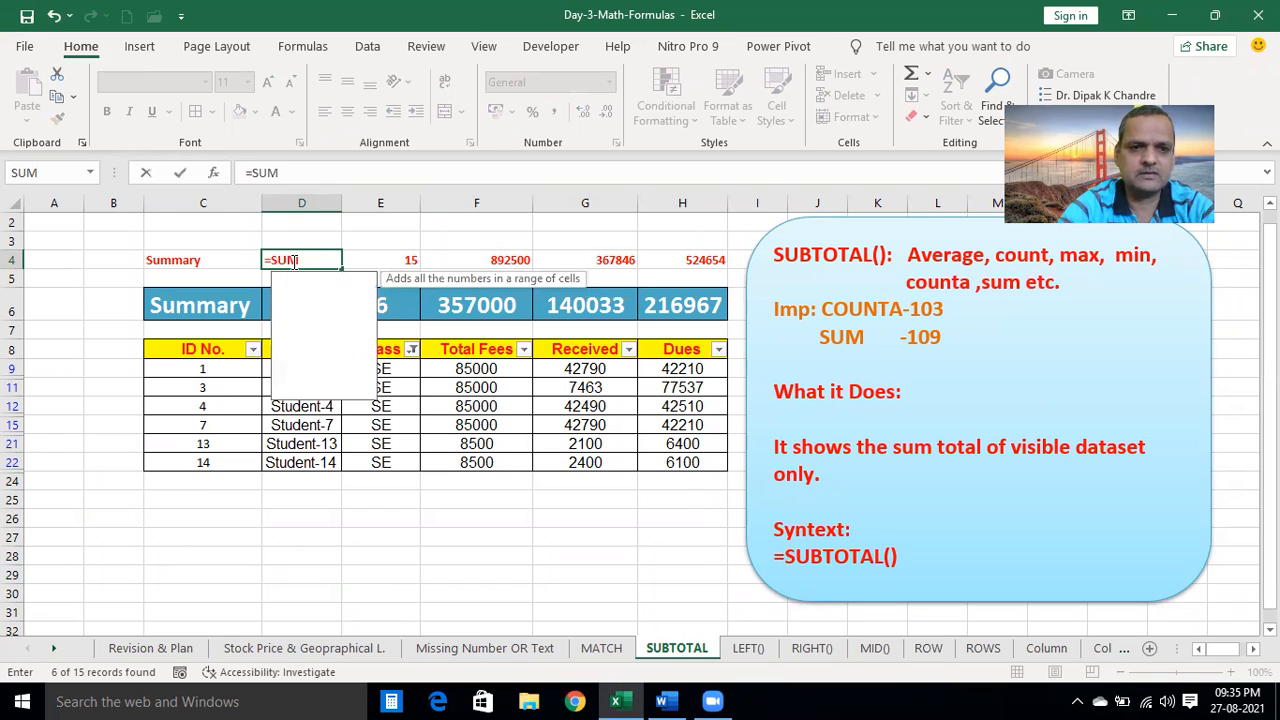
pyautogui.press('BackSpace')
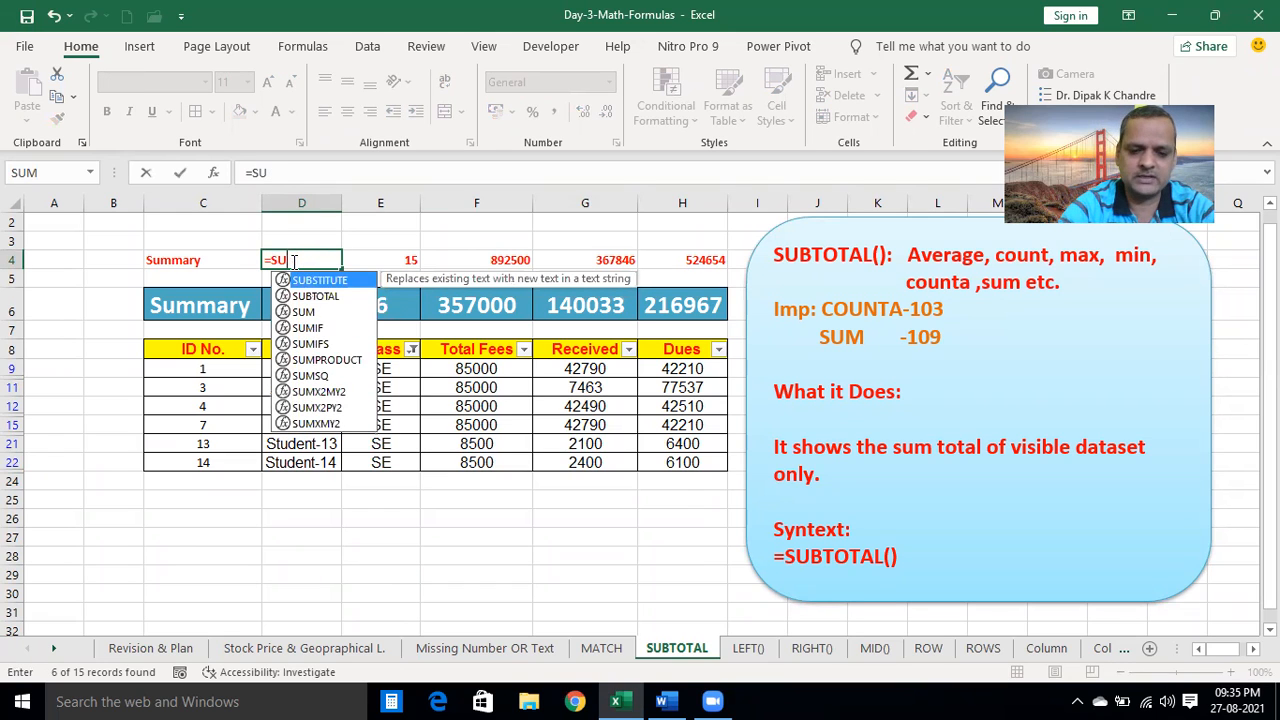
pyautogui.write('BTOTL')
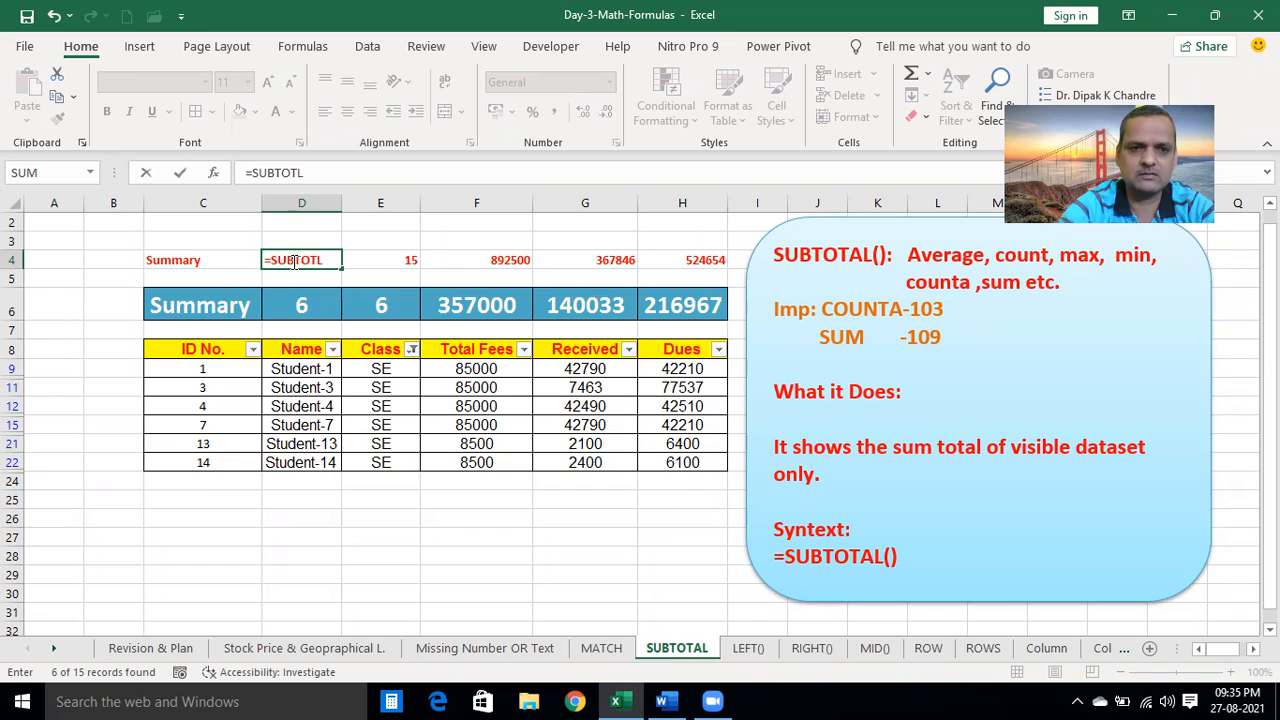
pyautogui.press('BackSpace')
pyautogui.press('BackSpace')
pyautogui.press('BackSpace')
pyautogui.press('BackSpace')
pyautogui.press('BackSpace')
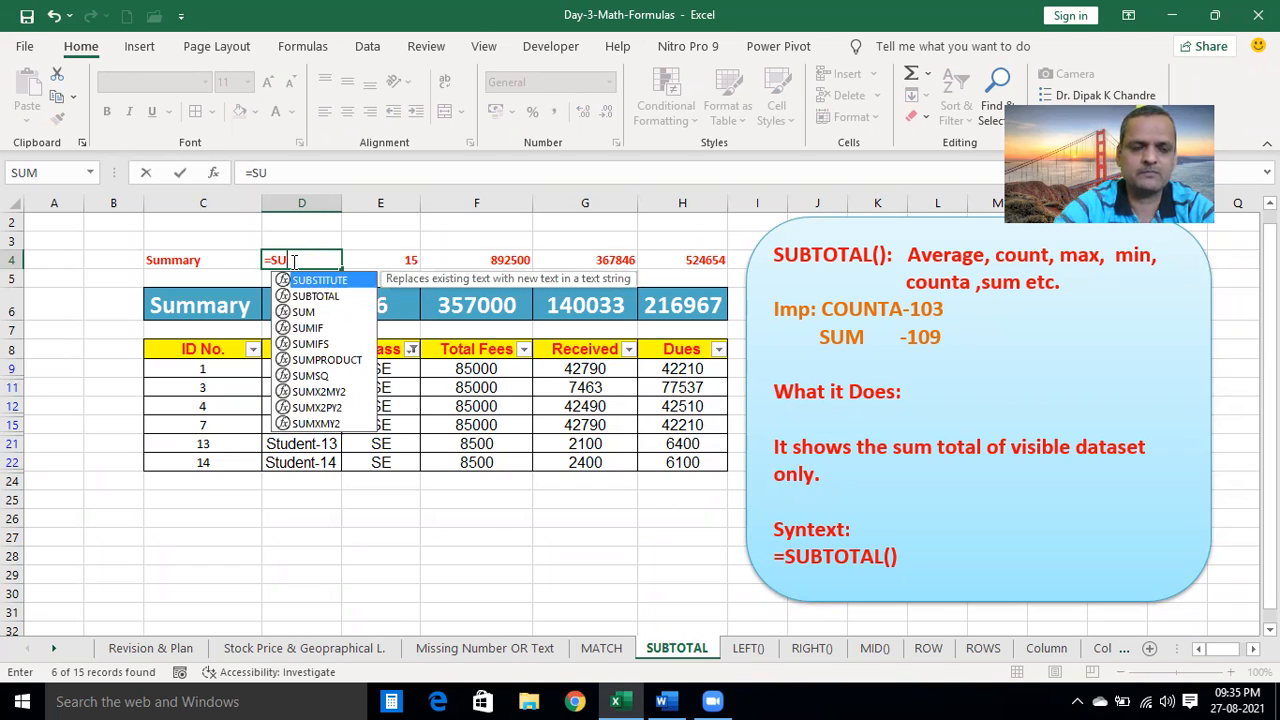
pyautogui.press('BackSpace')
pyautogui.press('BackSpace')
pyautogui.press('BackSpace')
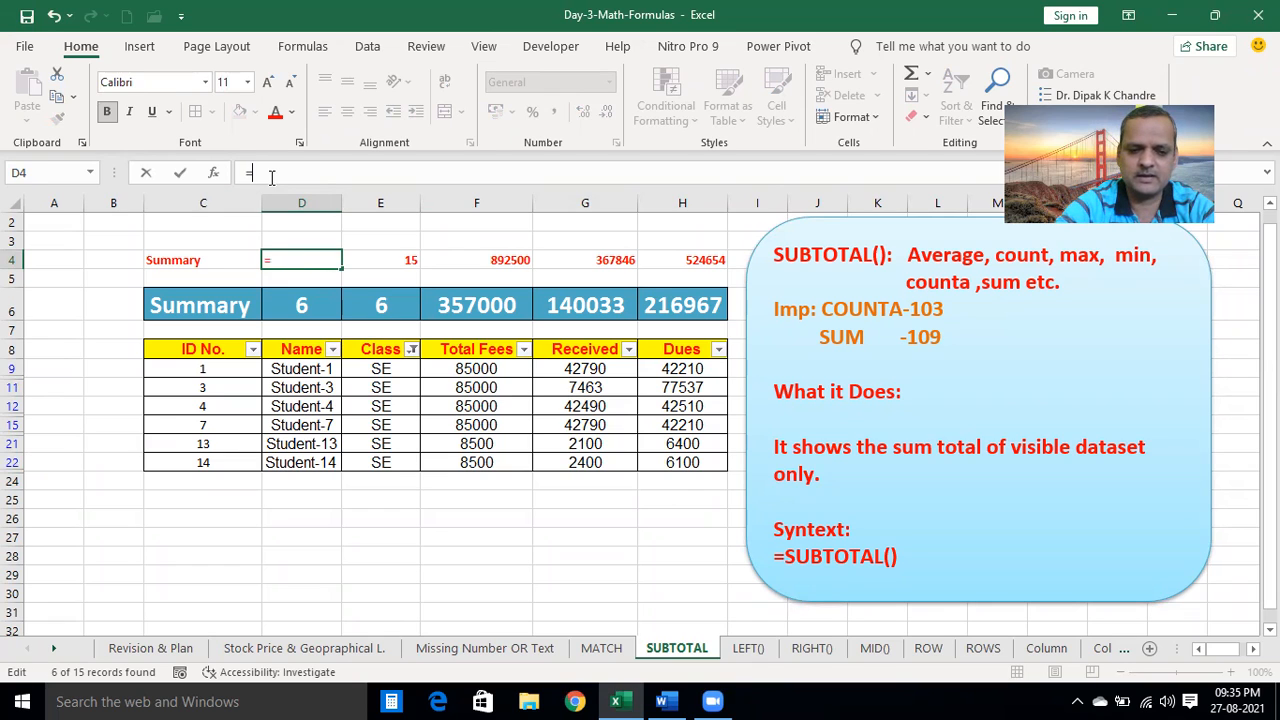
# Enter =SUBTOTAL(103,D9:D22) in D4 to count the visible student names, choosing 103 - COUNTA as the function number
pyautogui.write('=S')
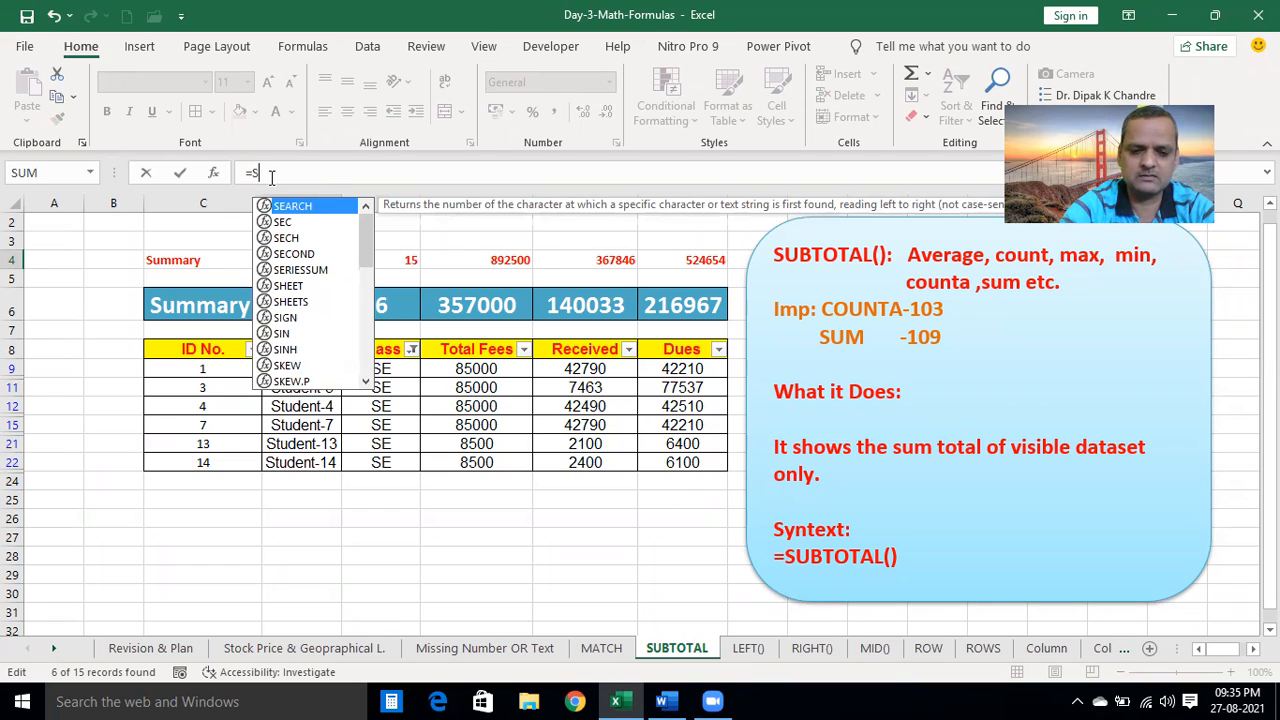
pyautogui.write('UBTOTAL')
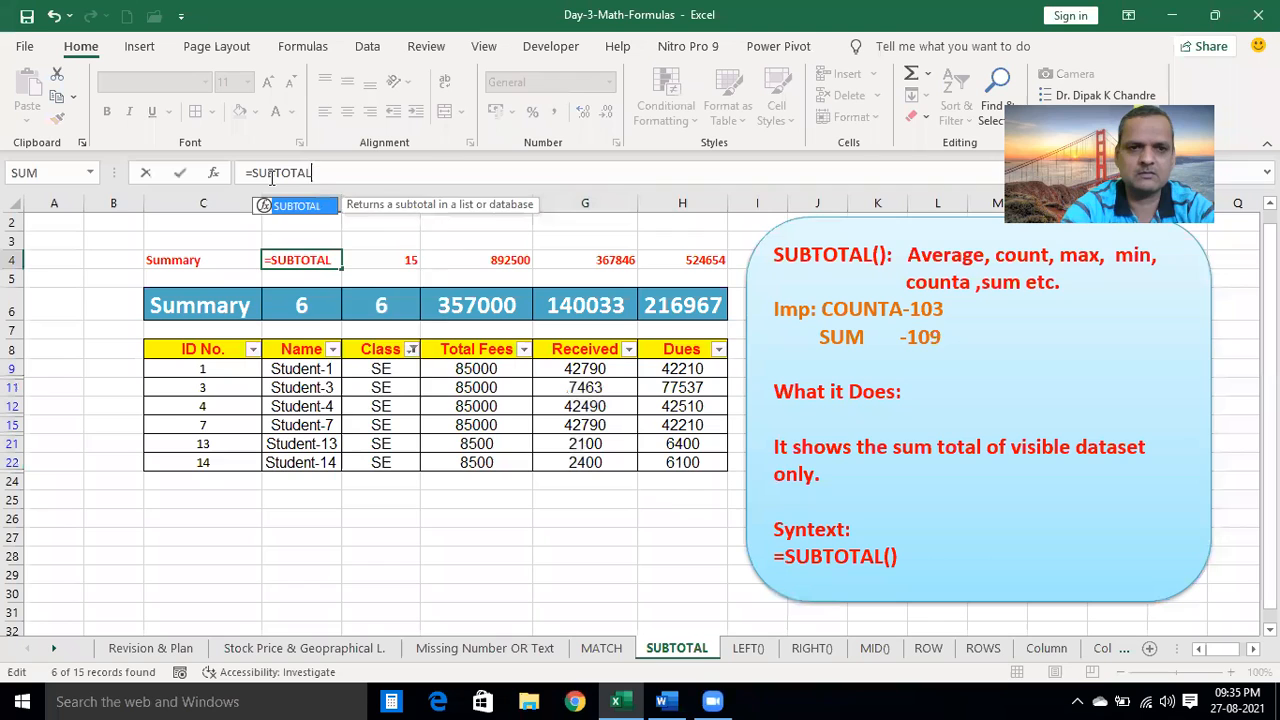
pyautogui.write('(')
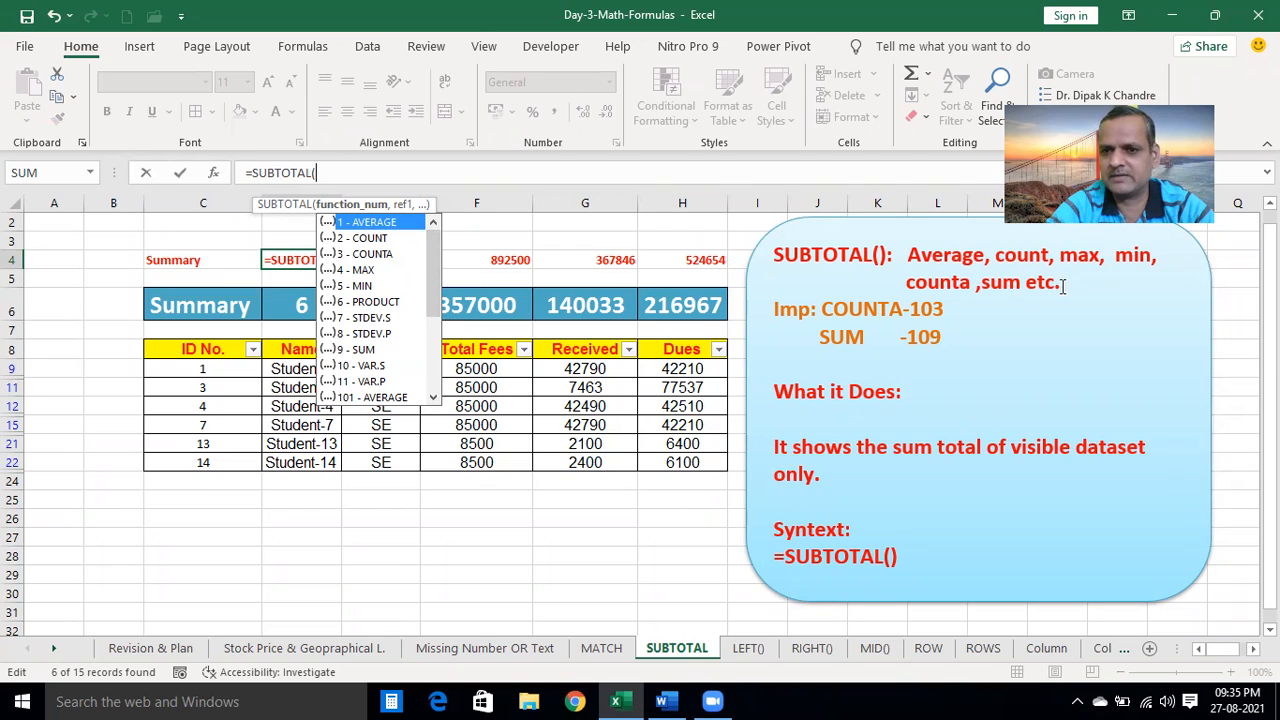
pyautogui.moveTo(435, 261); pyautogui.dragTo(436, 205)
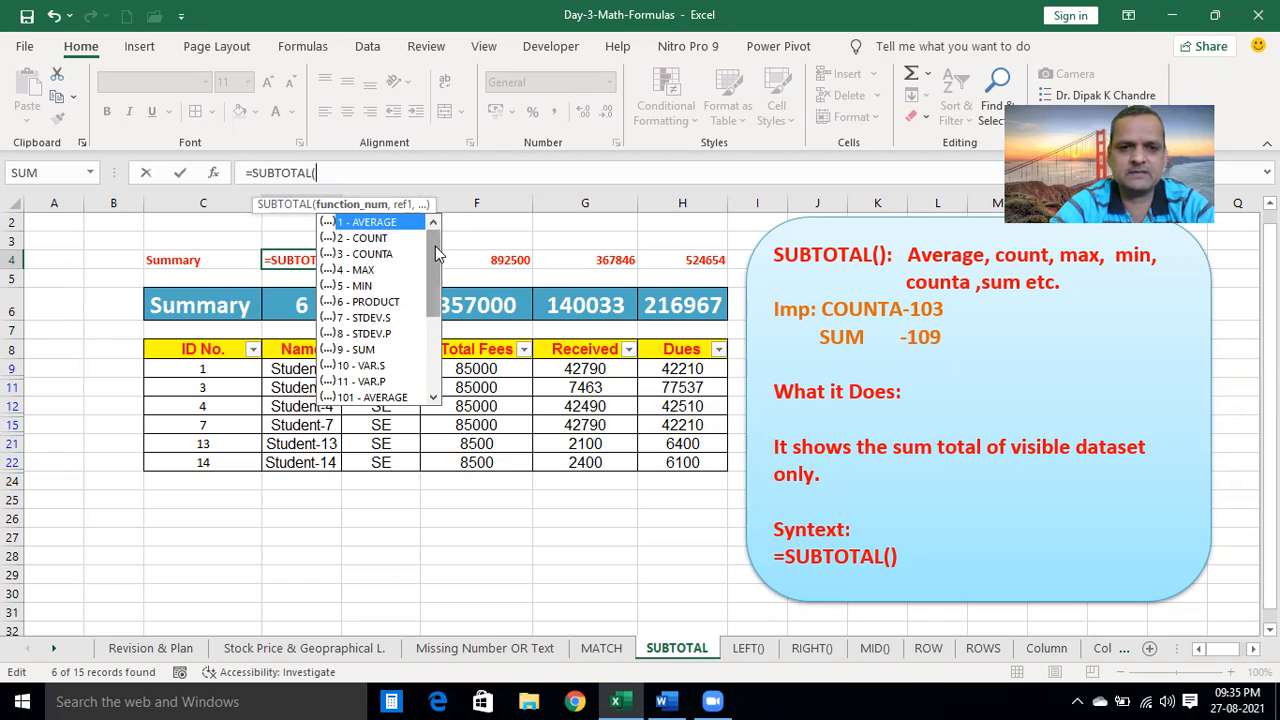
pyautogui.moveTo(435, 246); pyautogui.dragTo(436, 340)
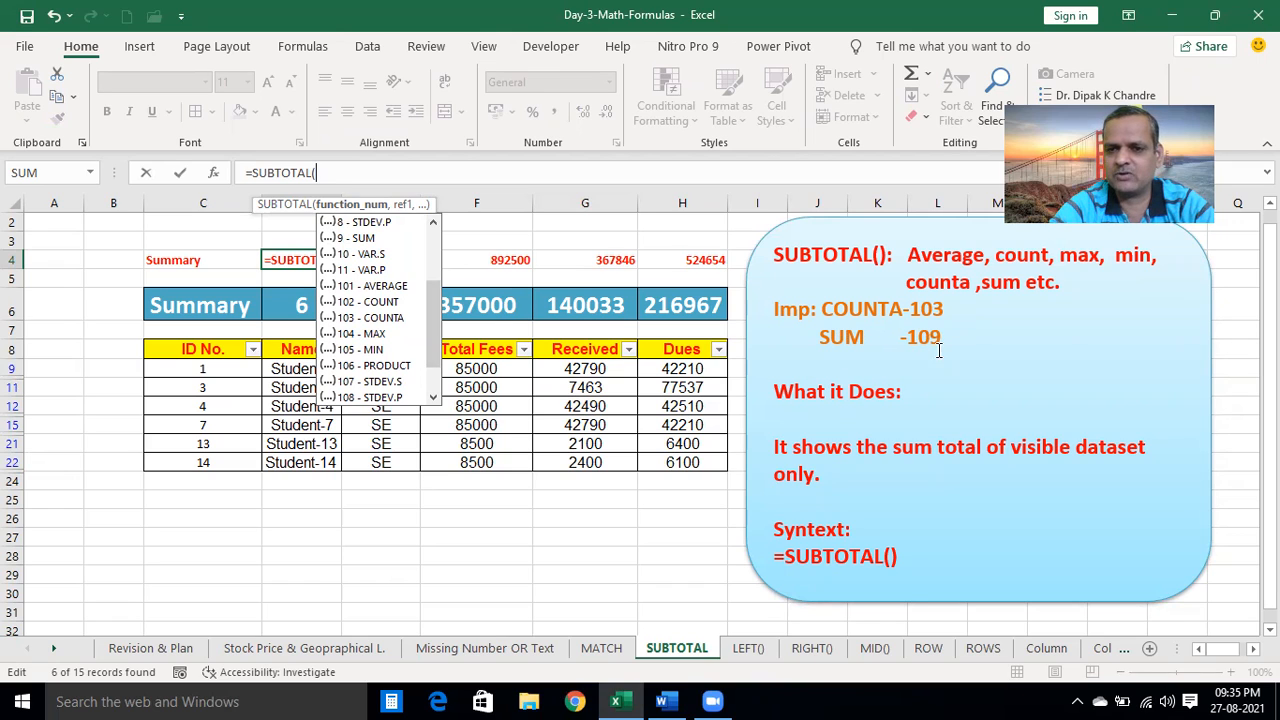
pyautogui.scroll(-1, 437, 325)
pyautogui.moveTo(437, 325); pyautogui.dragTo(440, 305)
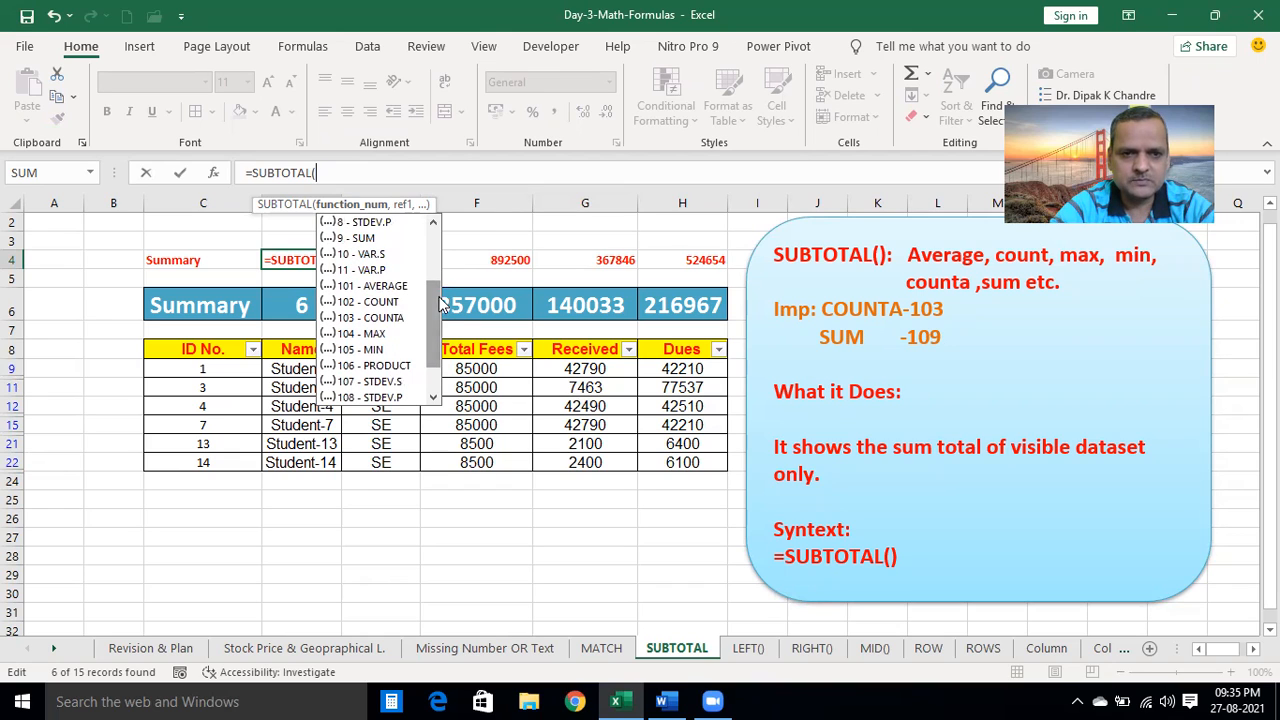
pyautogui.click(370, 318)
pyautogui.doubleClick(370, 318)
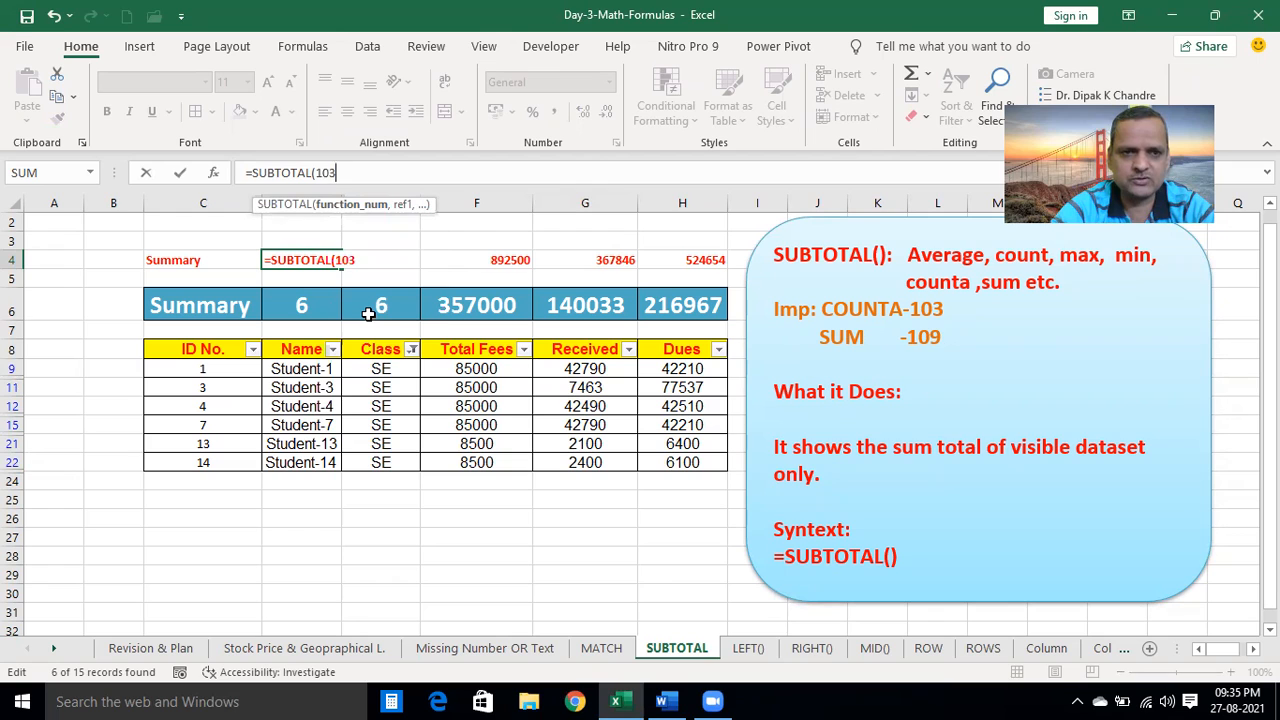
pyautogui.write(',')
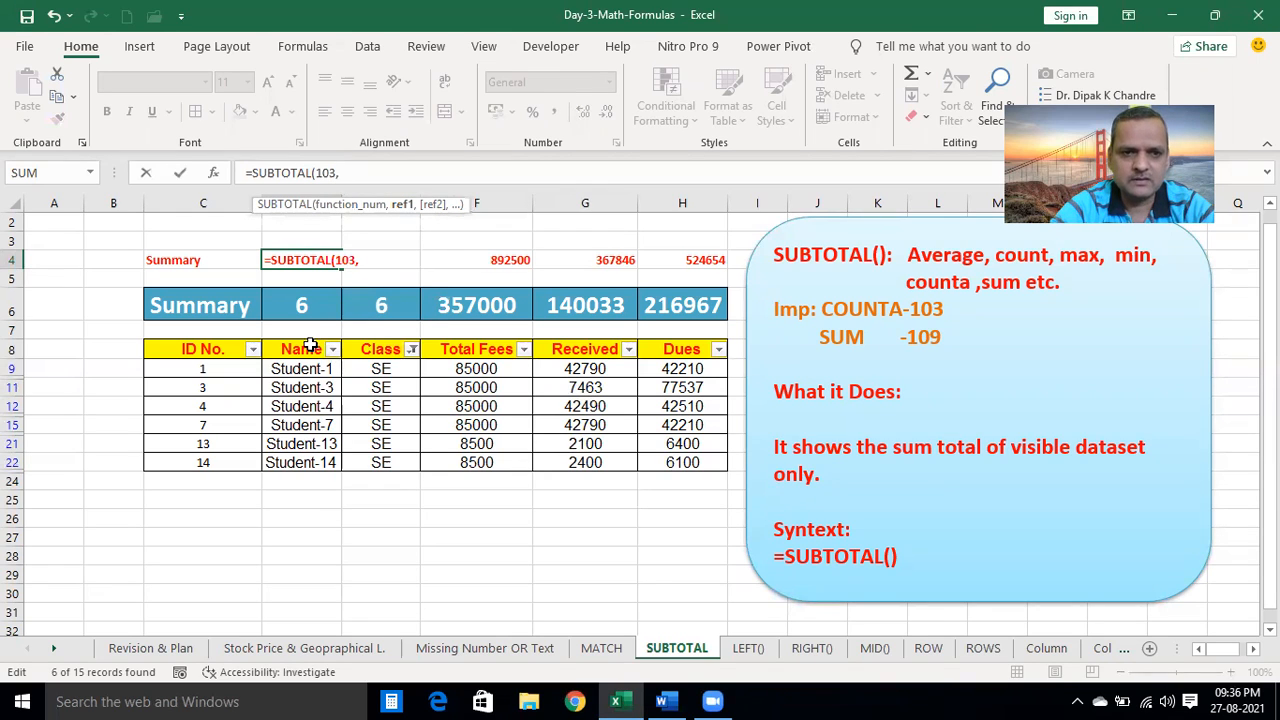
pyautogui.moveTo(310, 368); pyautogui.dragTo(303, 461)
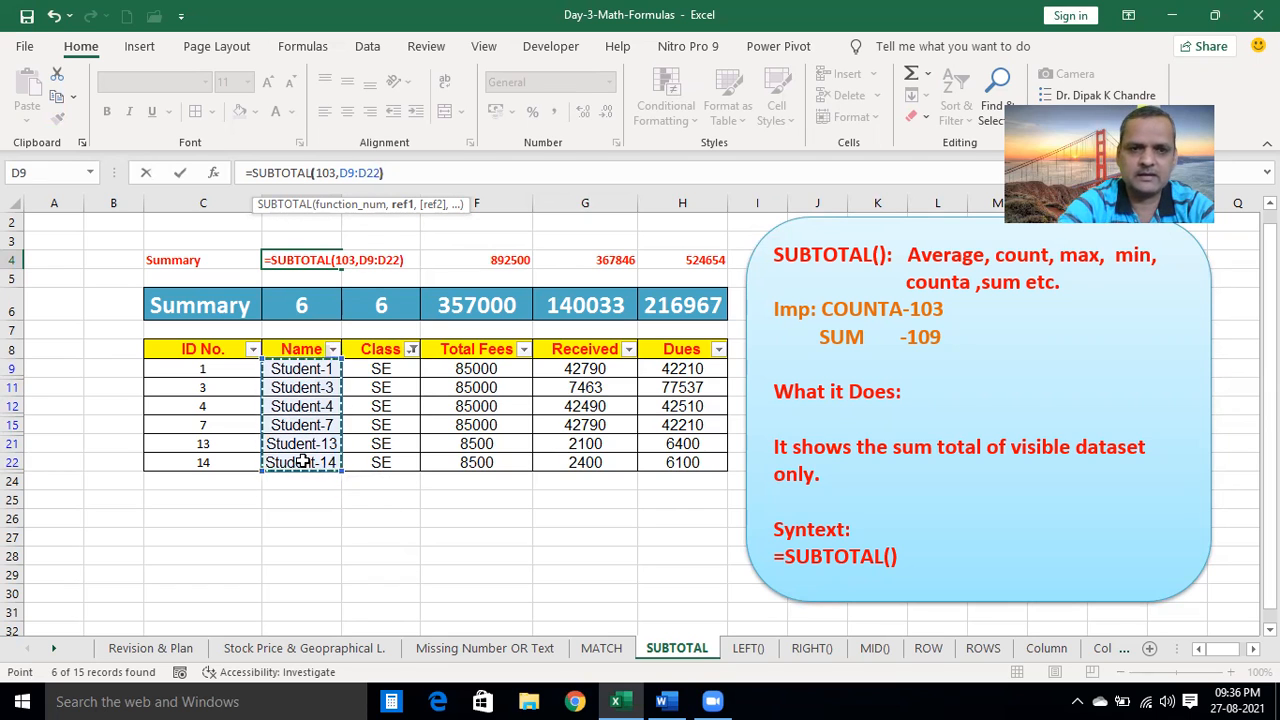
pyautogui.write(')')
pyautogui.press('Return')
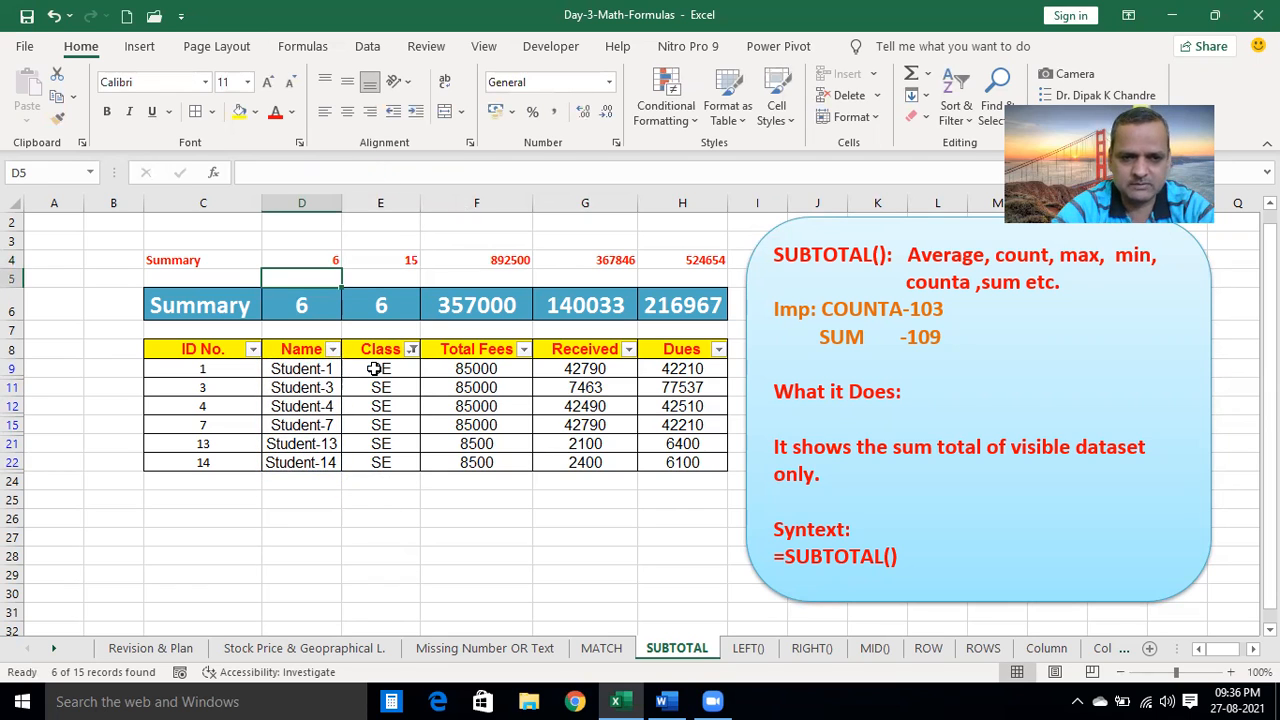
# Select all classes in the Class column filter to show every student
pyautogui.click(411, 349)
pyautogui.click(214, 498)
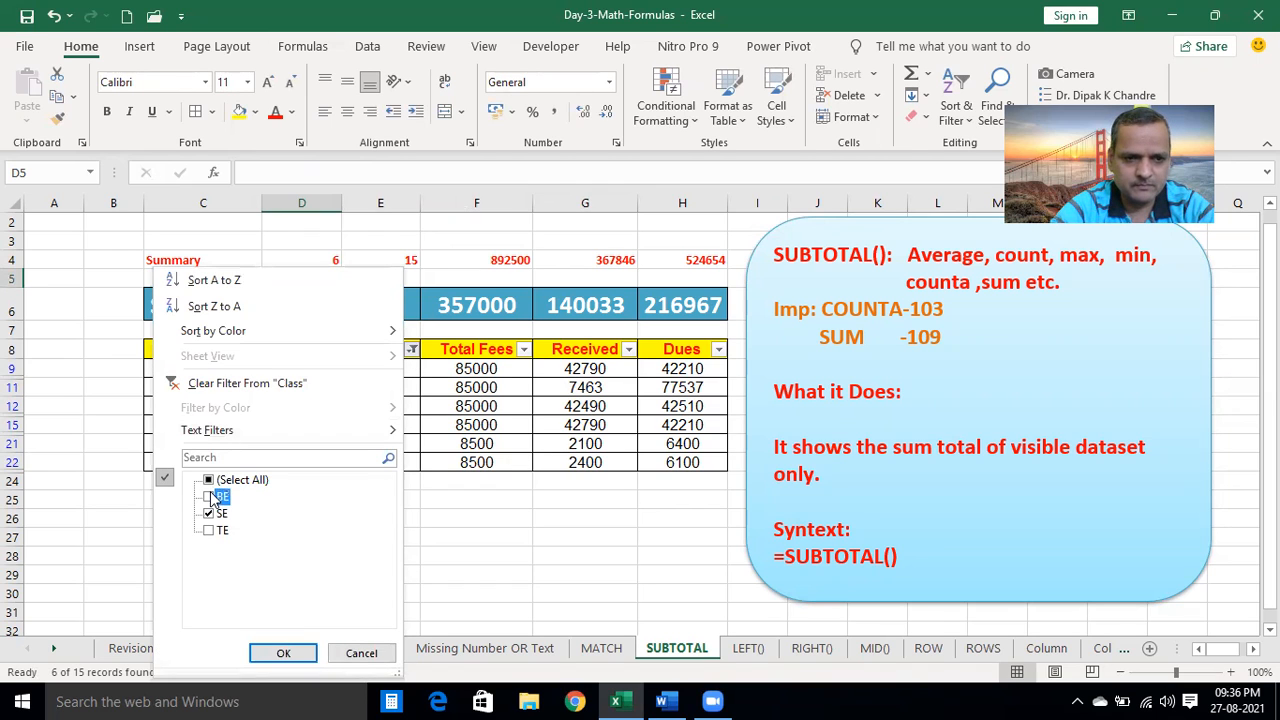
pyautogui.click(209, 480)
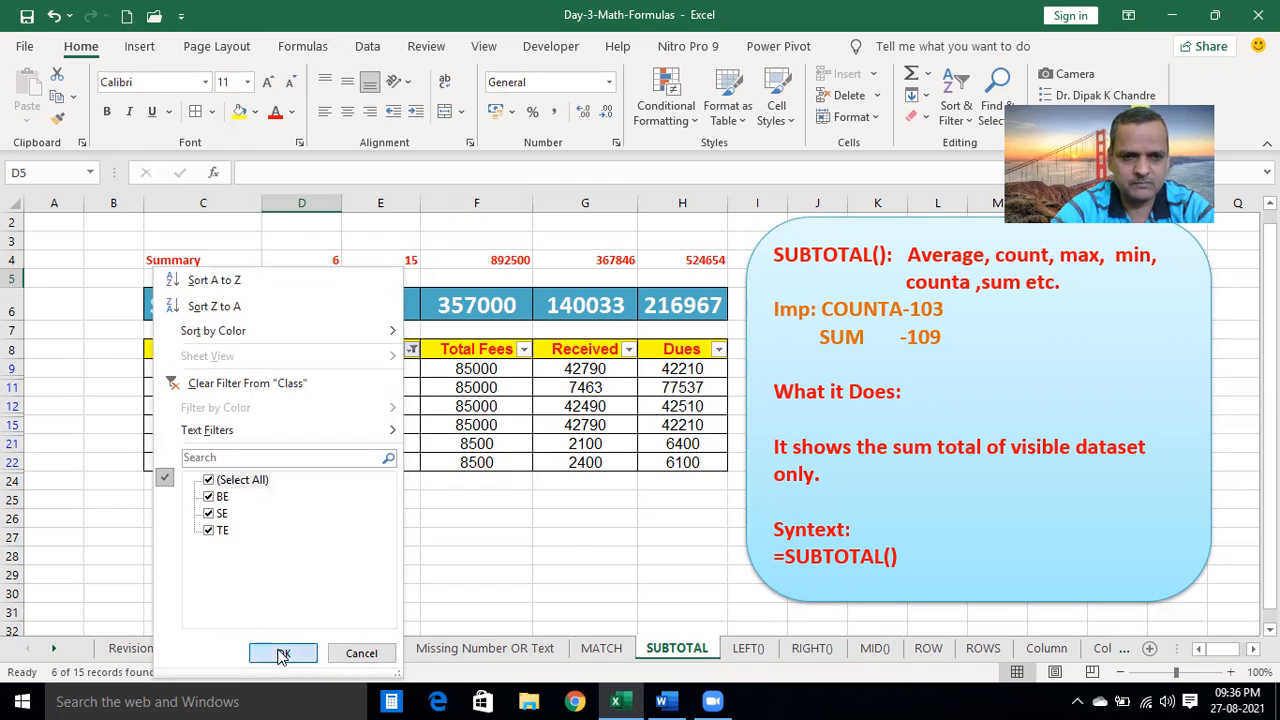
pyautogui.click(283, 653)
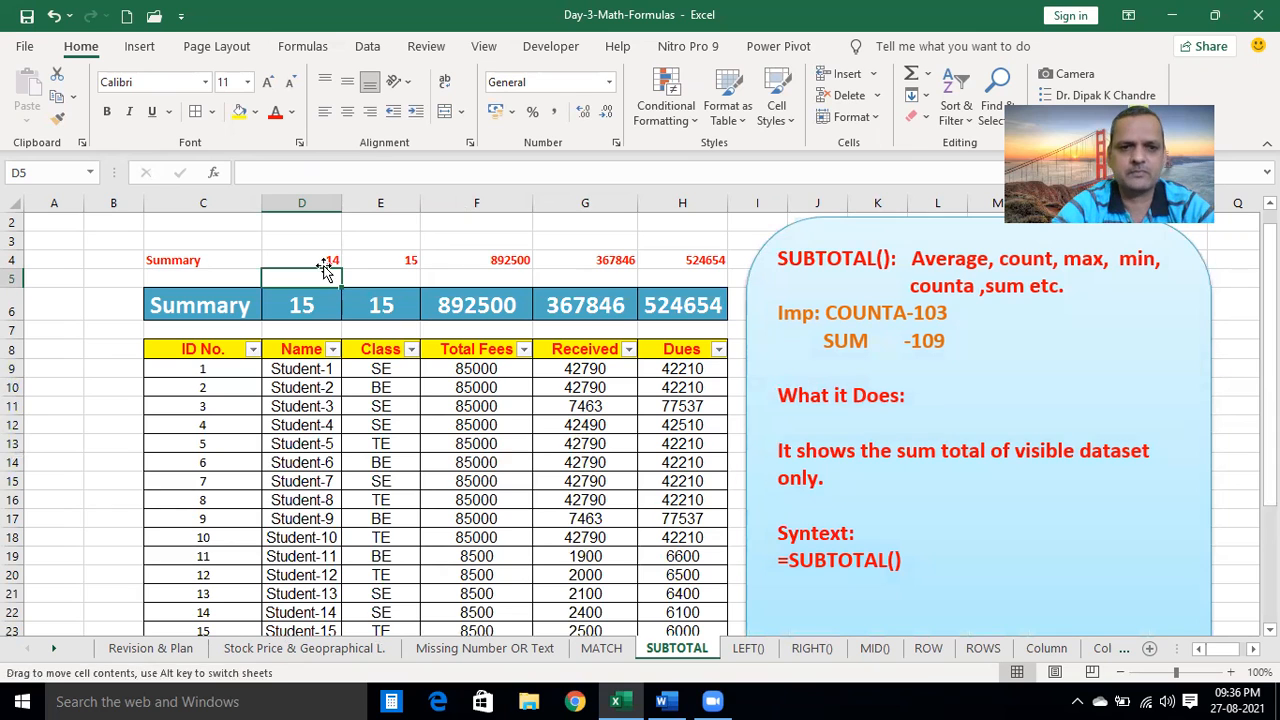
# Extend the range in the D4 formula so it reads =SUBTOTAL(103,D9:D23)
pyautogui.moveTo(1269, 320); pyautogui.dragTo(1269, 324)
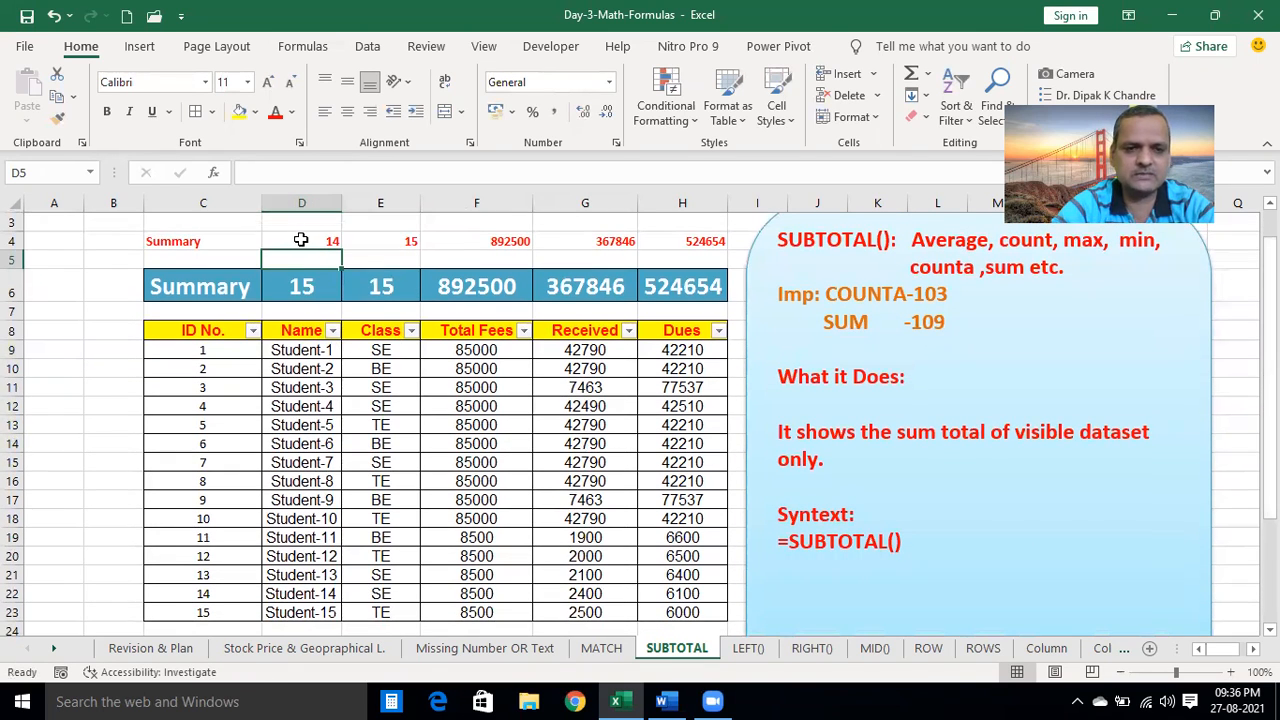
pyautogui.click(302, 241)
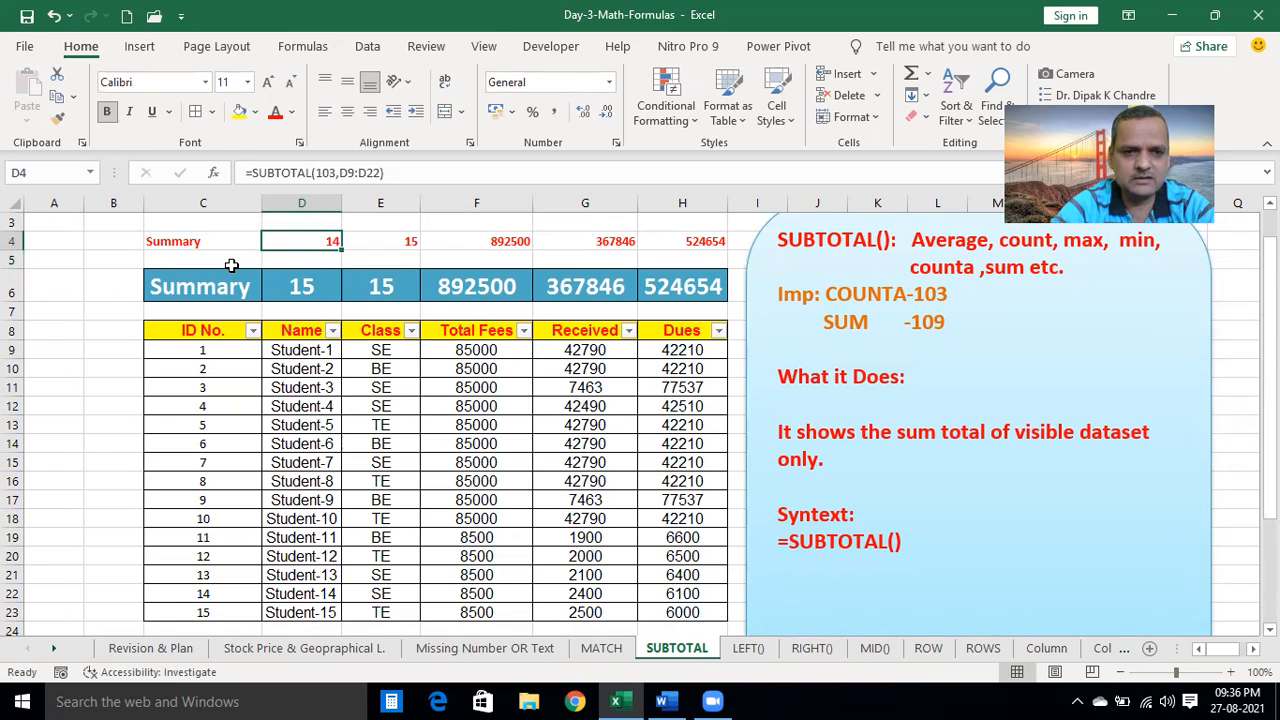
pyautogui.click(378, 173)
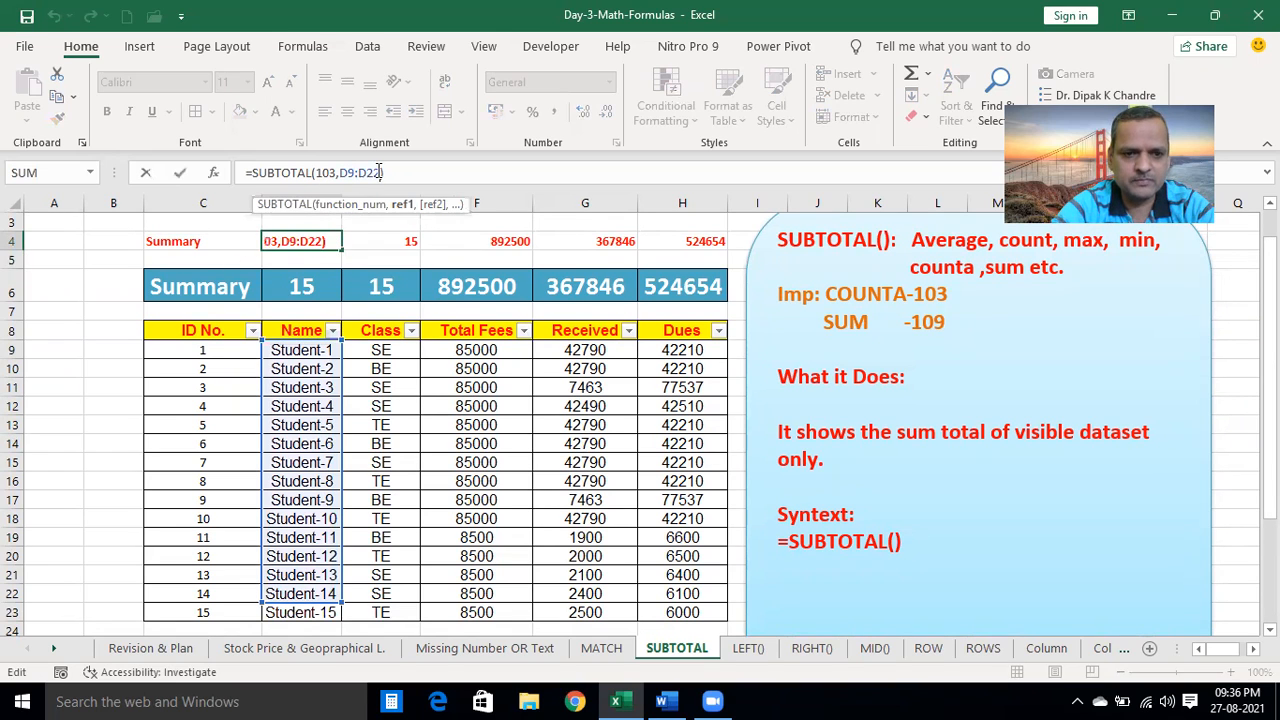
pyautogui.scroll(-1, 323, 587)
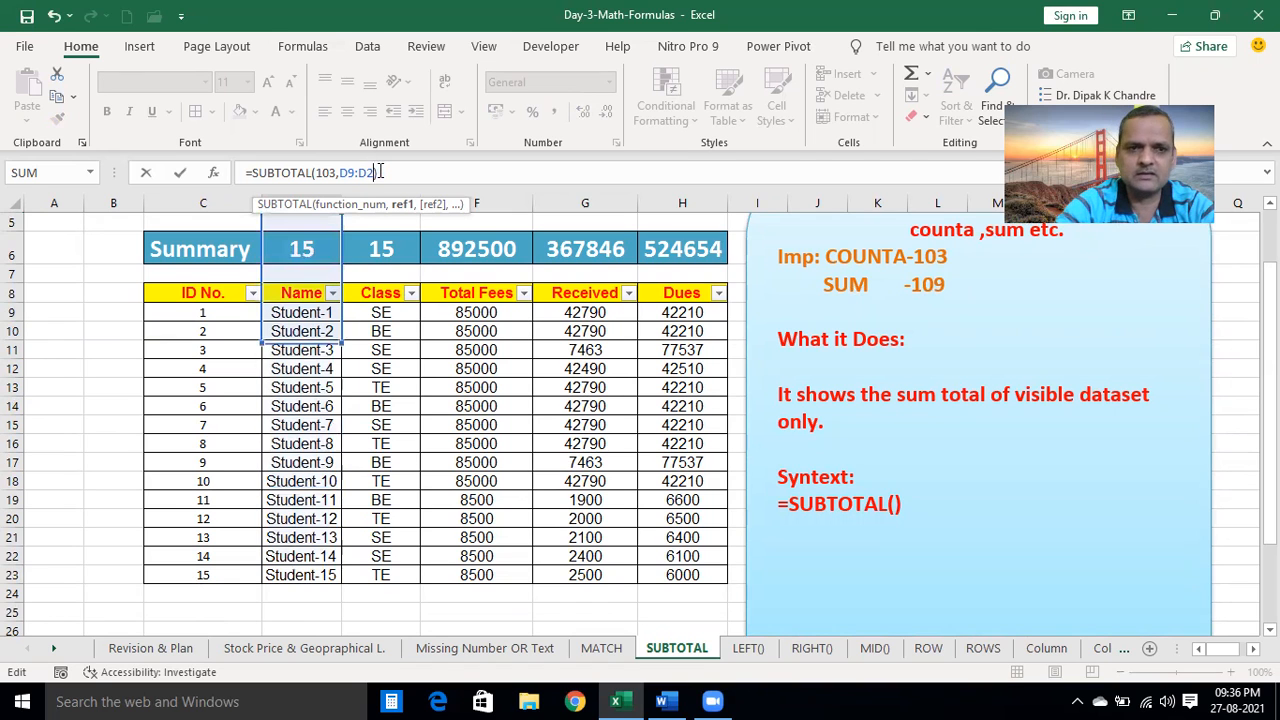
pyautogui.press('Return')
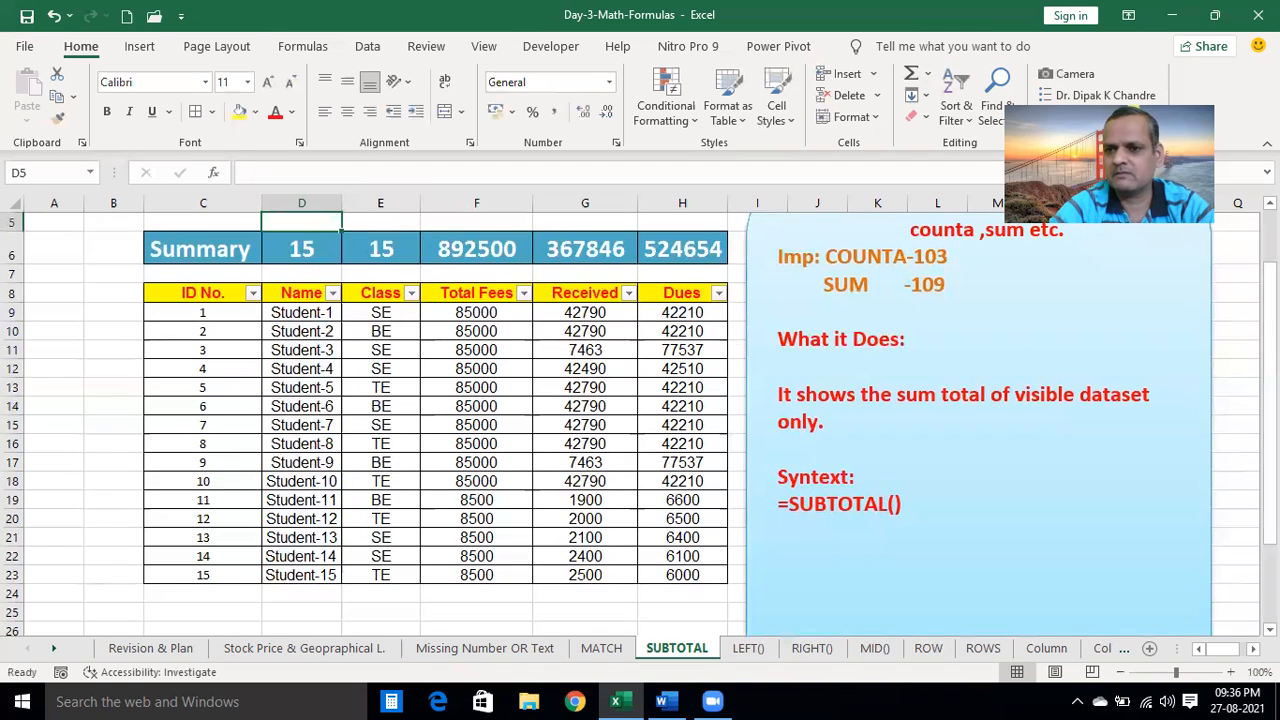
# Fill the D4 SUBTOTAL formula across to H4 and select the filled cells D4:H4
pyautogui.scroll(2, 314, 344)
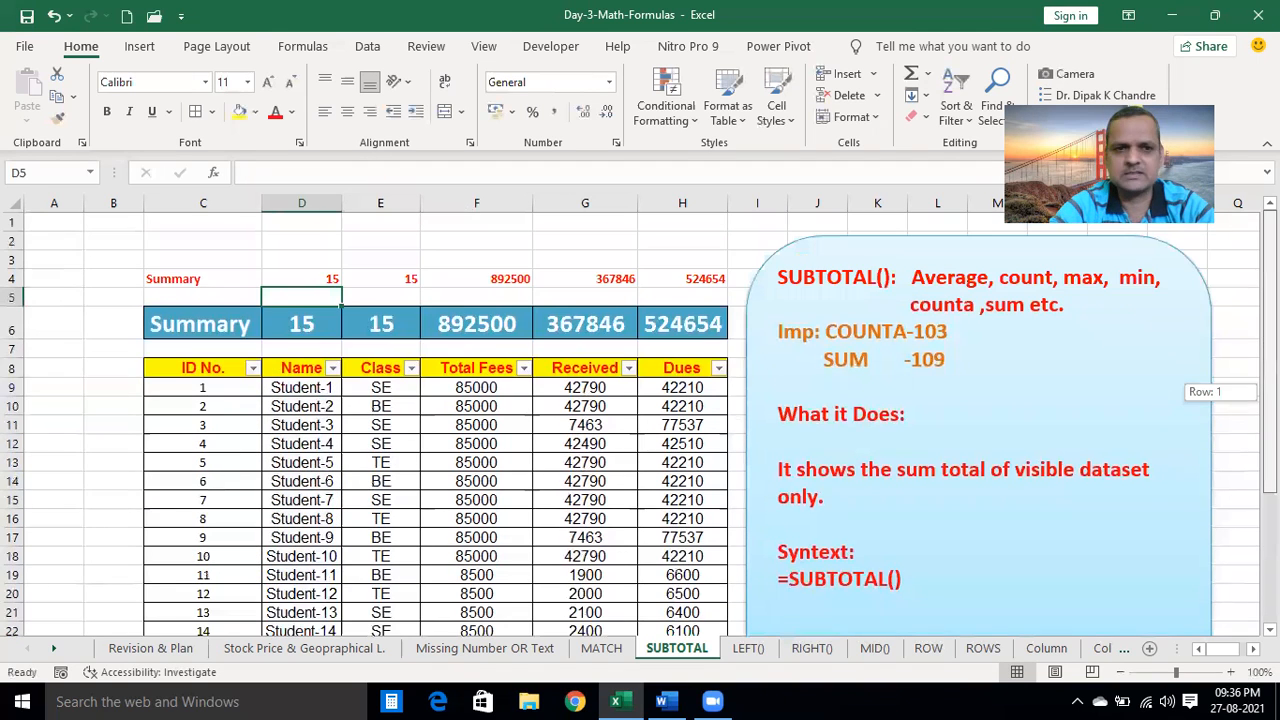
pyautogui.click(322, 278)
pyautogui.moveTo(340, 285); pyautogui.dragTo(724, 290)
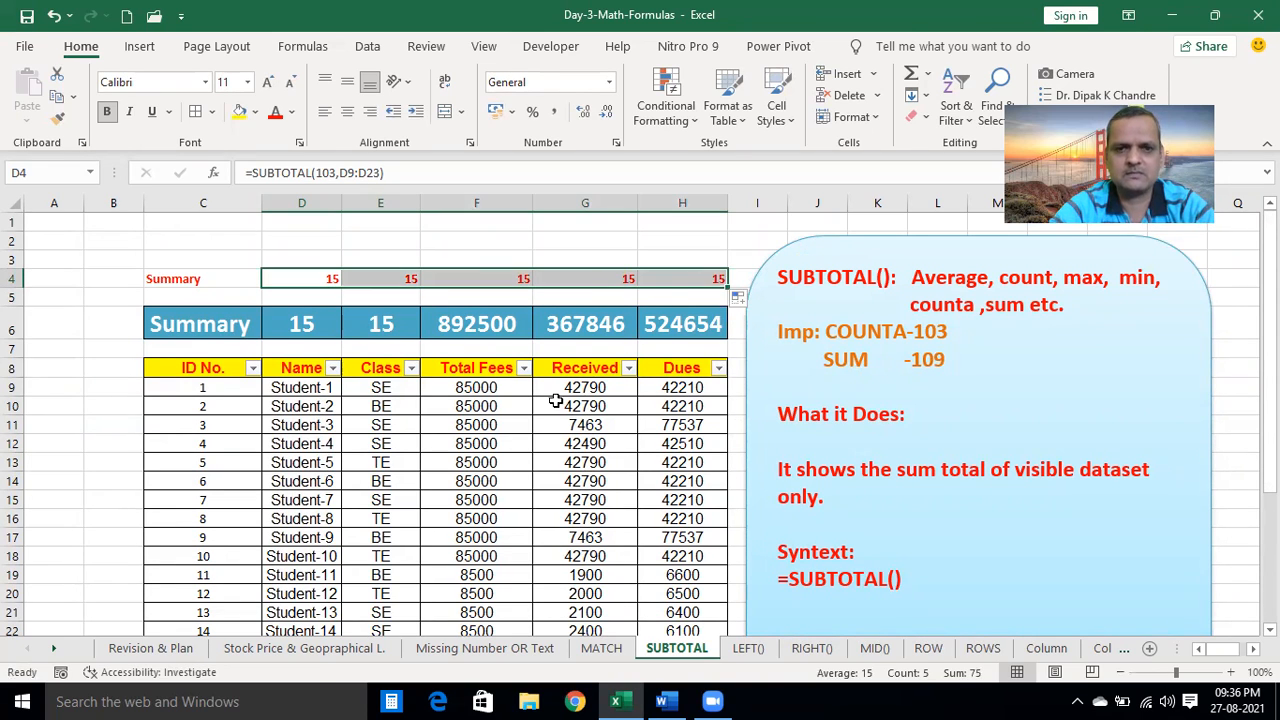
pyautogui.click(508, 458)
pyautogui.moveTo(285, 278); pyautogui.dragTo(688, 279)
pyautogui.click(405, 162)
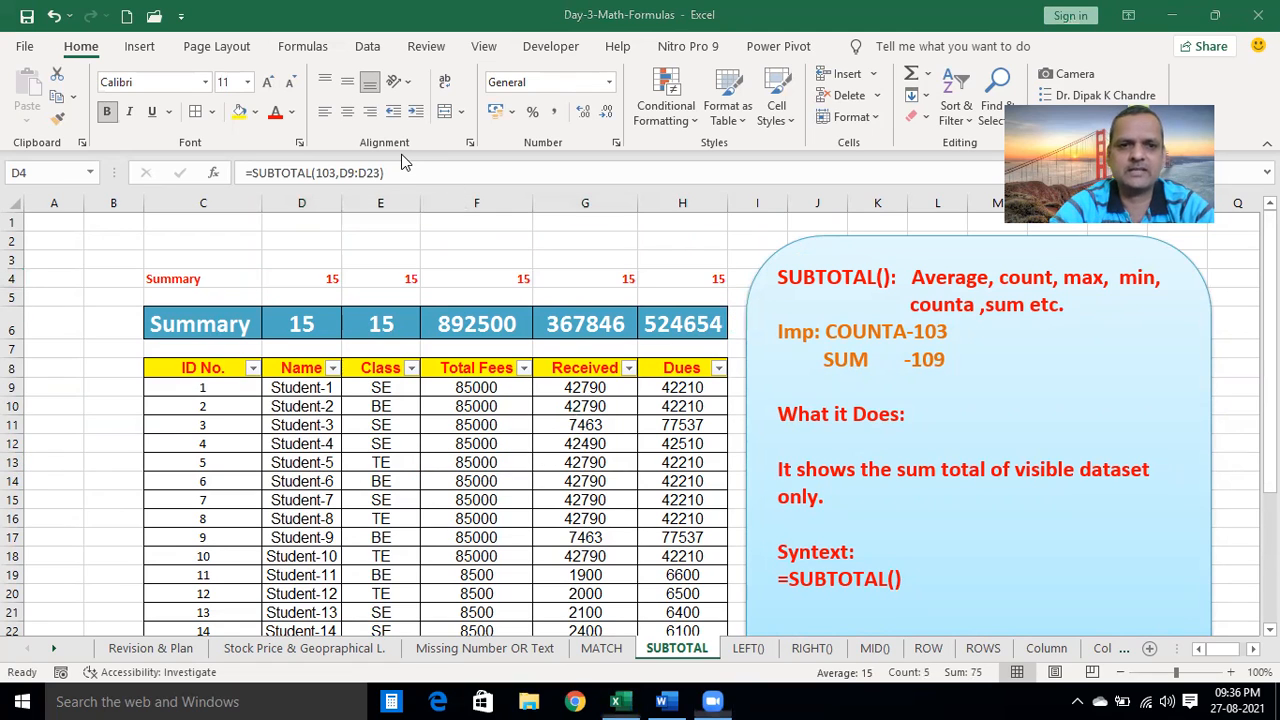
# Align the row 4 summary values in D4:H4 to the vertical middle and horizontal center of their cells
pyautogui.click(347, 82)
pyautogui.click(280, 279)
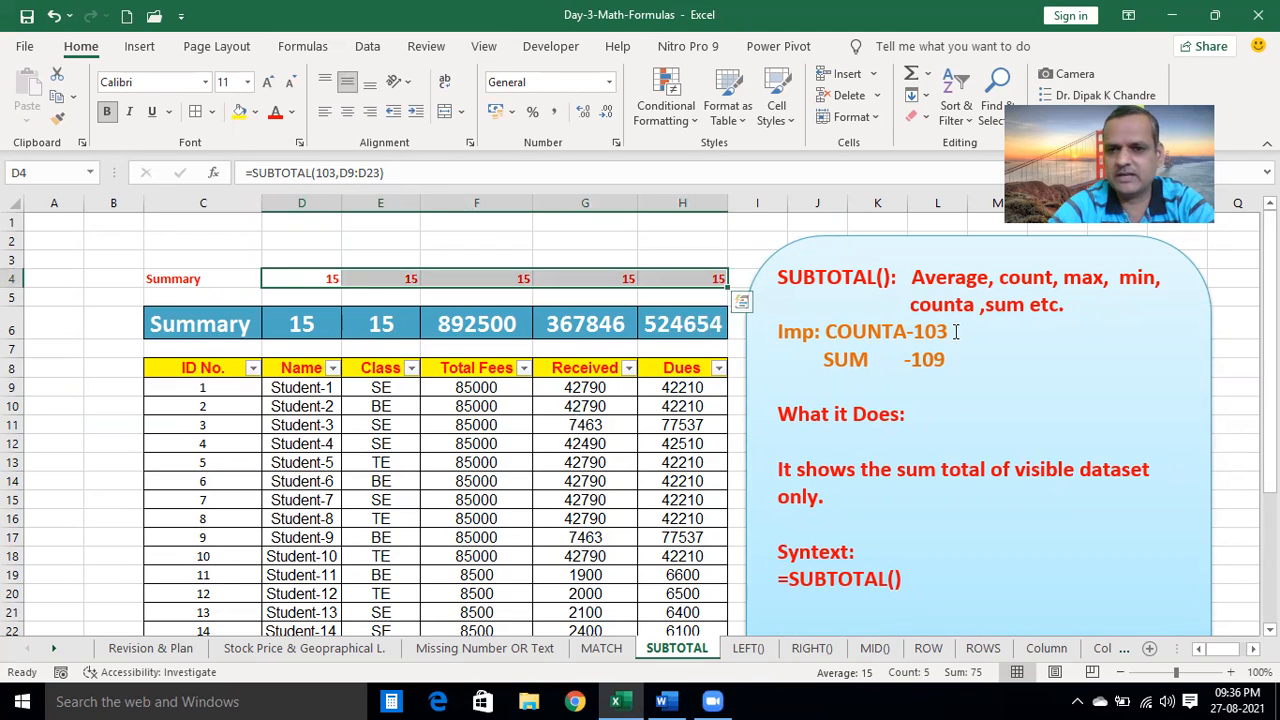
pyautogui.click(396, 279)
pyautogui.moveTo(315, 273); pyautogui.dragTo(706, 300)
pyautogui.click(348, 112)
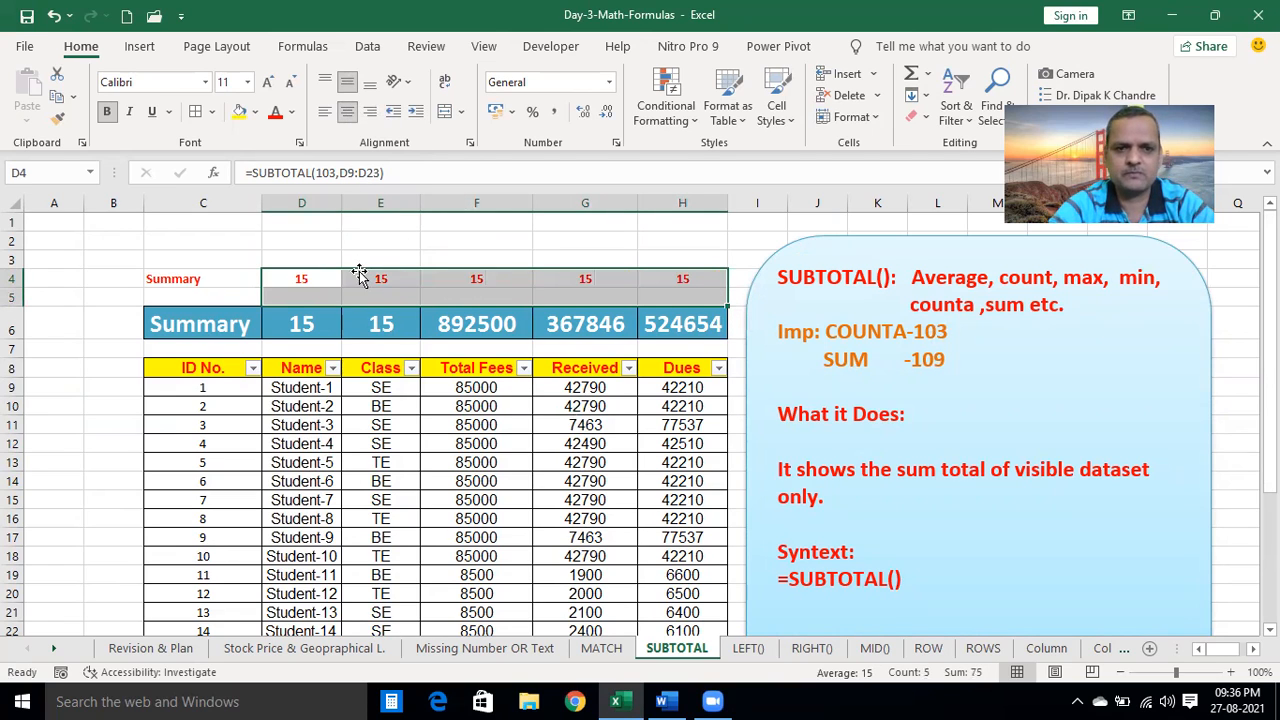
# Change the function number in F4 to 109 so =SUBTOTAL(109,F9:F23) sums the visible Total Fees
pyautogui.click(372, 279)
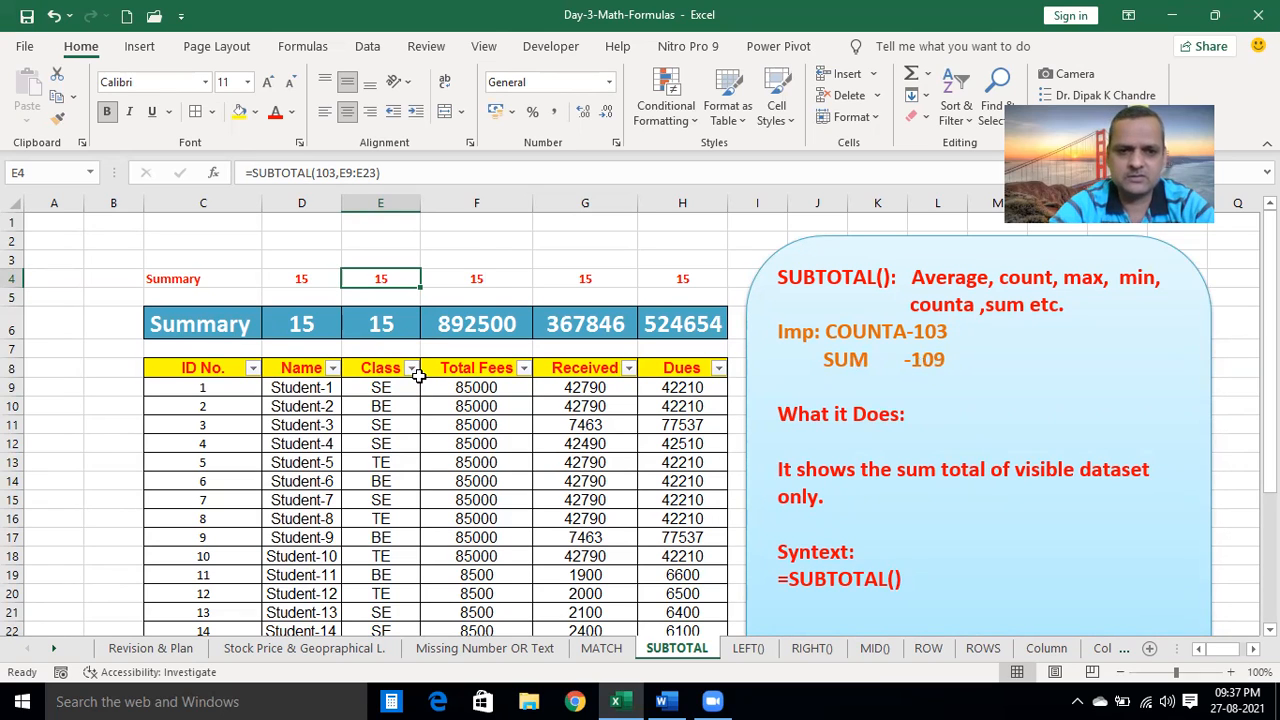
pyautogui.click(381, 389)
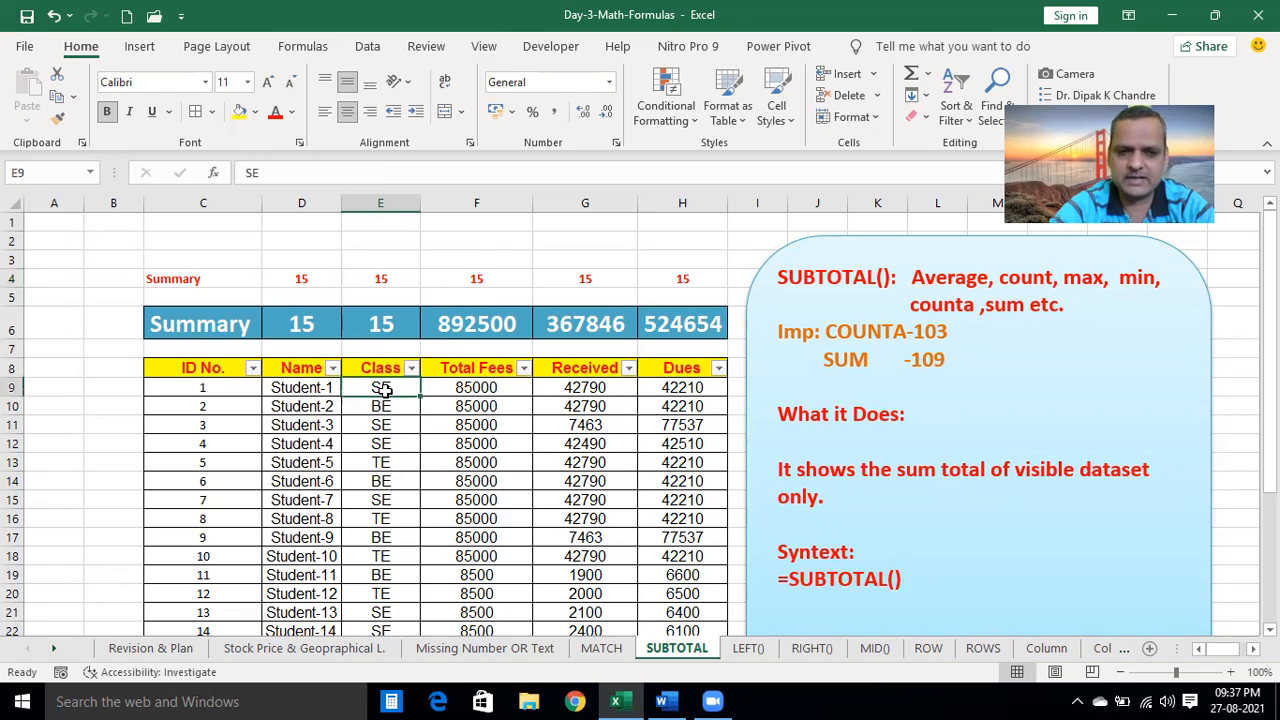
pyautogui.click(477, 279)
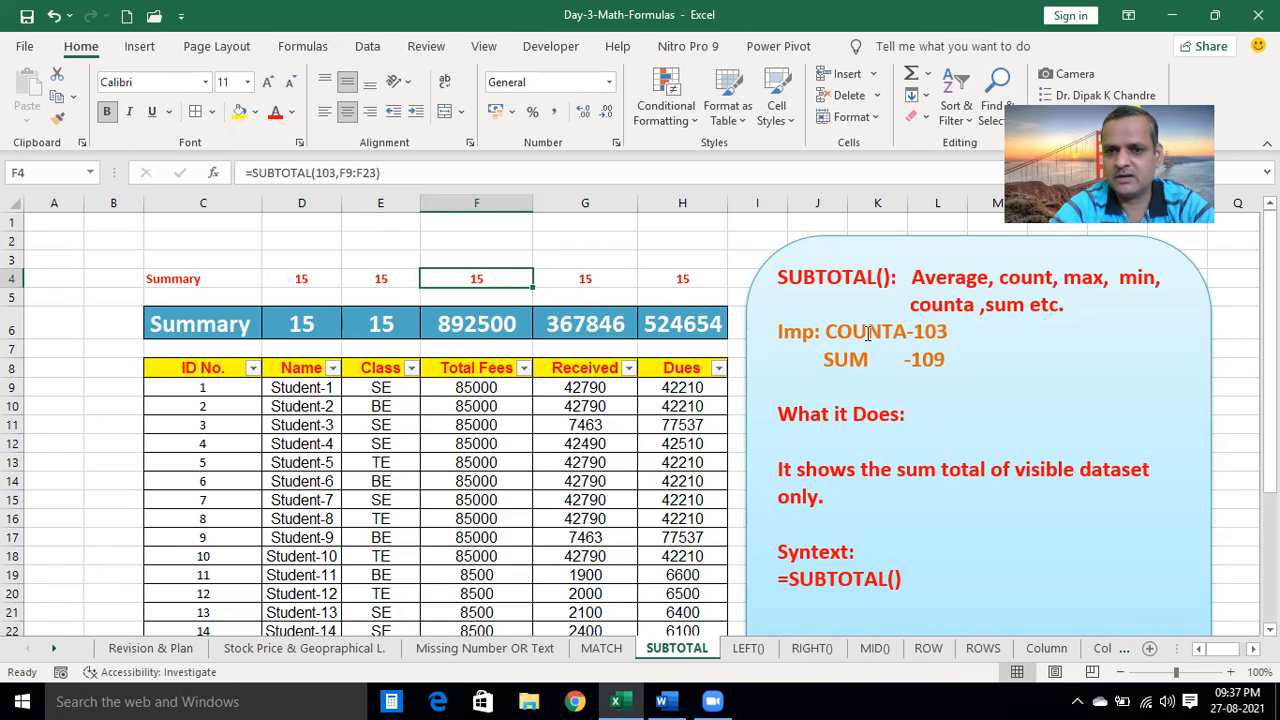
pyautogui.scroll(-2, 1190, 322)
pyautogui.moveTo(489, 261); pyautogui.dragTo(477, 522)
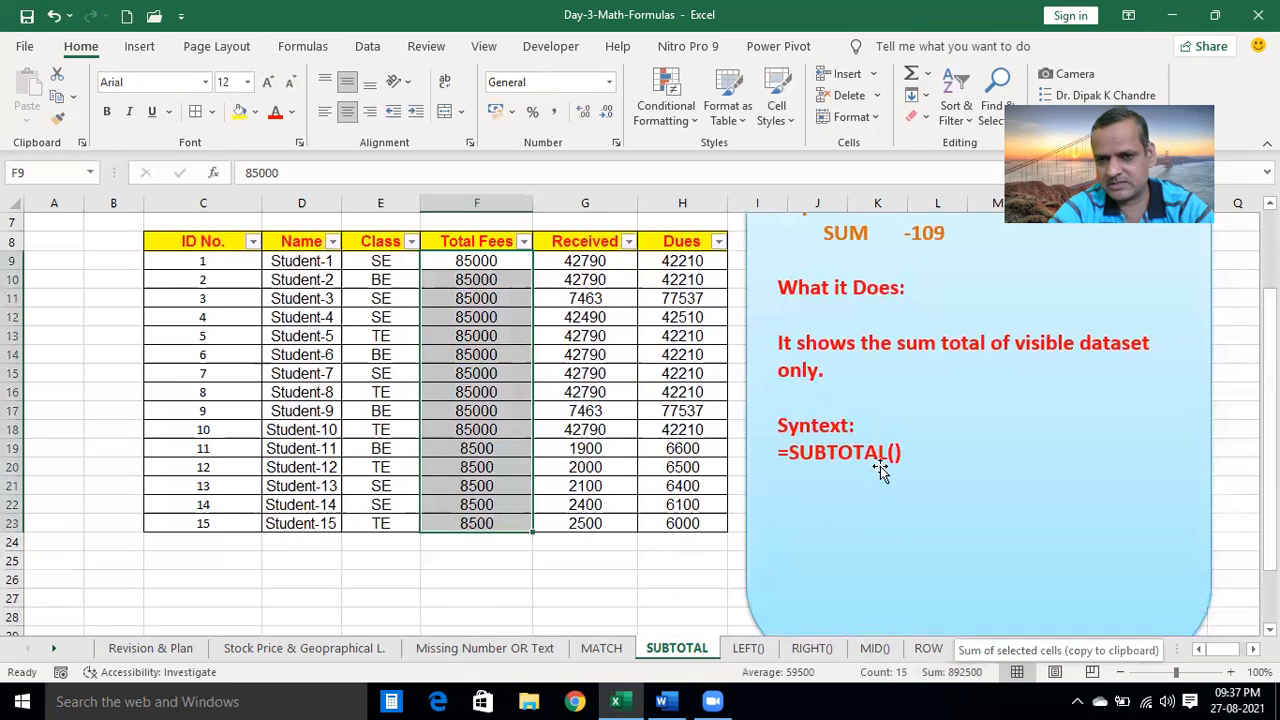
pyautogui.moveTo(1269, 420); pyautogui.dragTo(1269, 345)
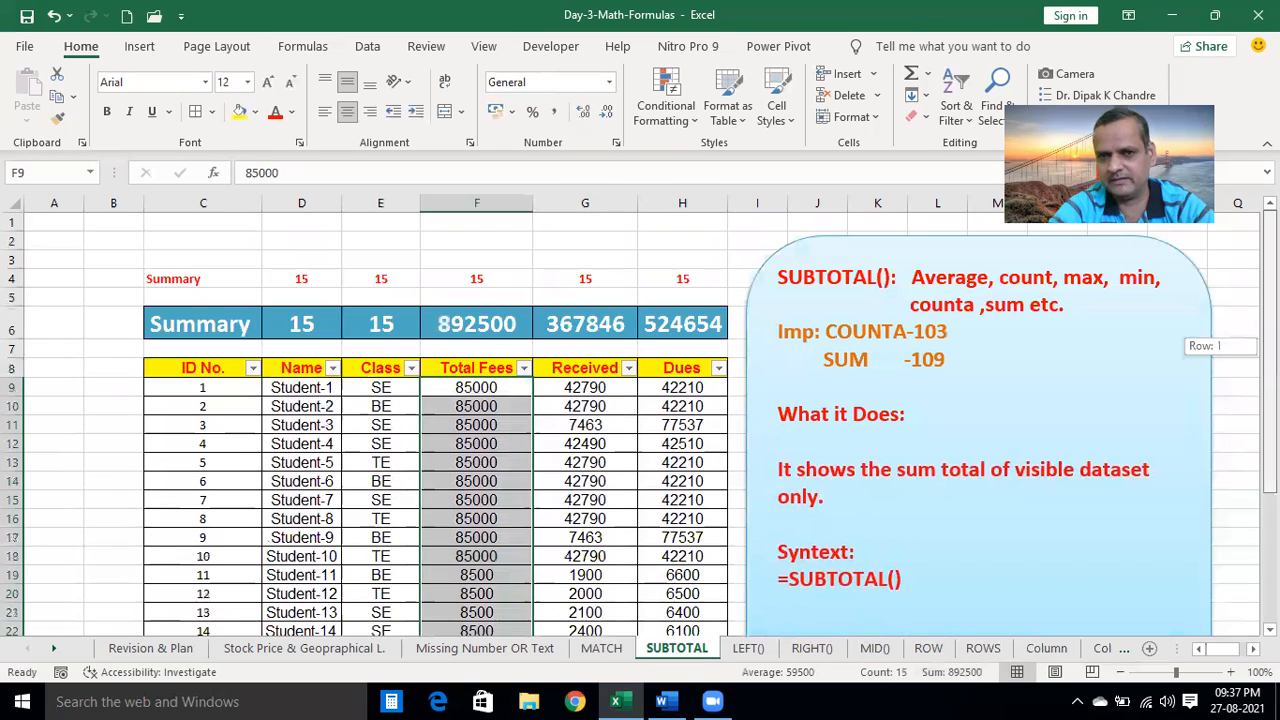
pyautogui.click(500, 282)
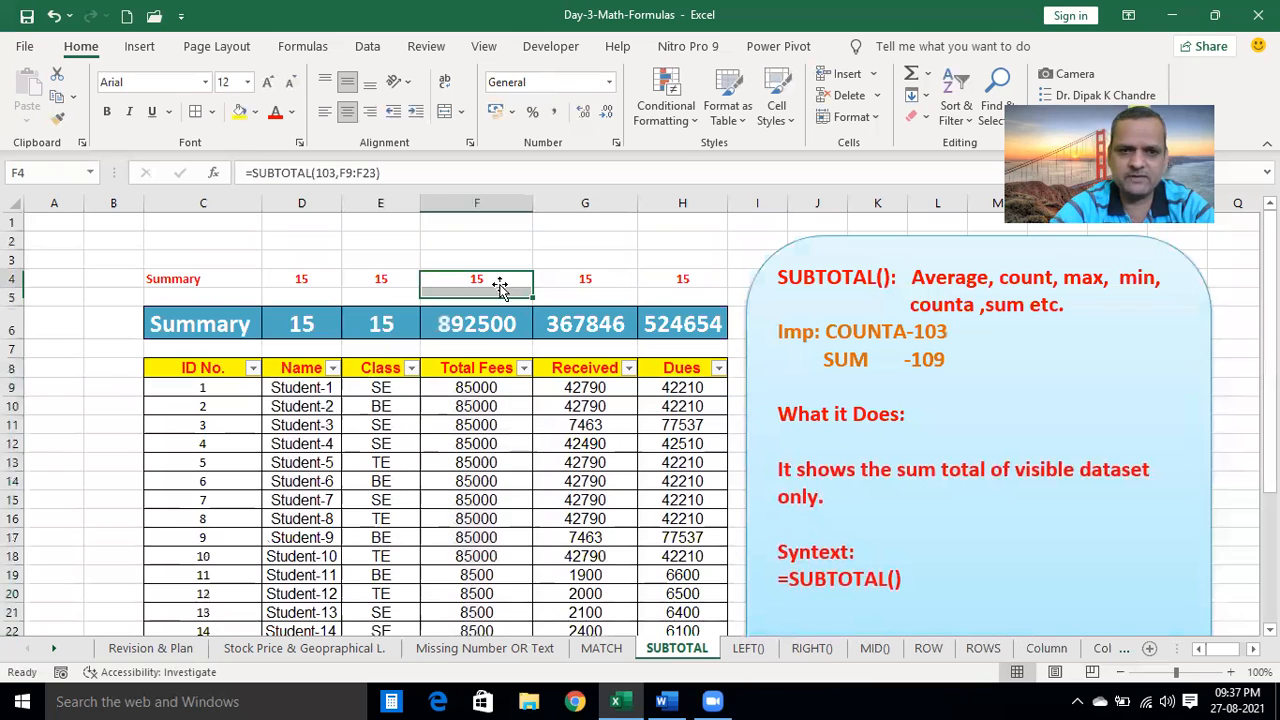
pyautogui.click(337, 172)
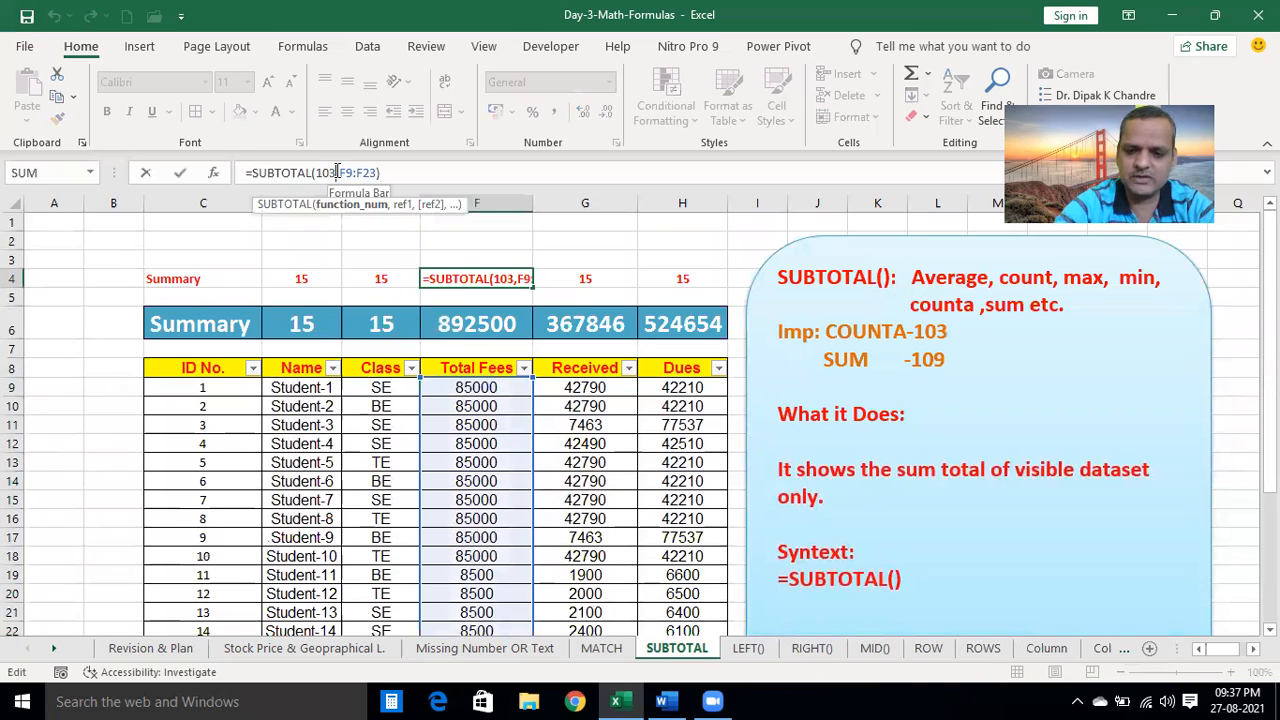
pyautogui.press('BackSpace')
pyautogui.write('9')
pyautogui.press('Return')
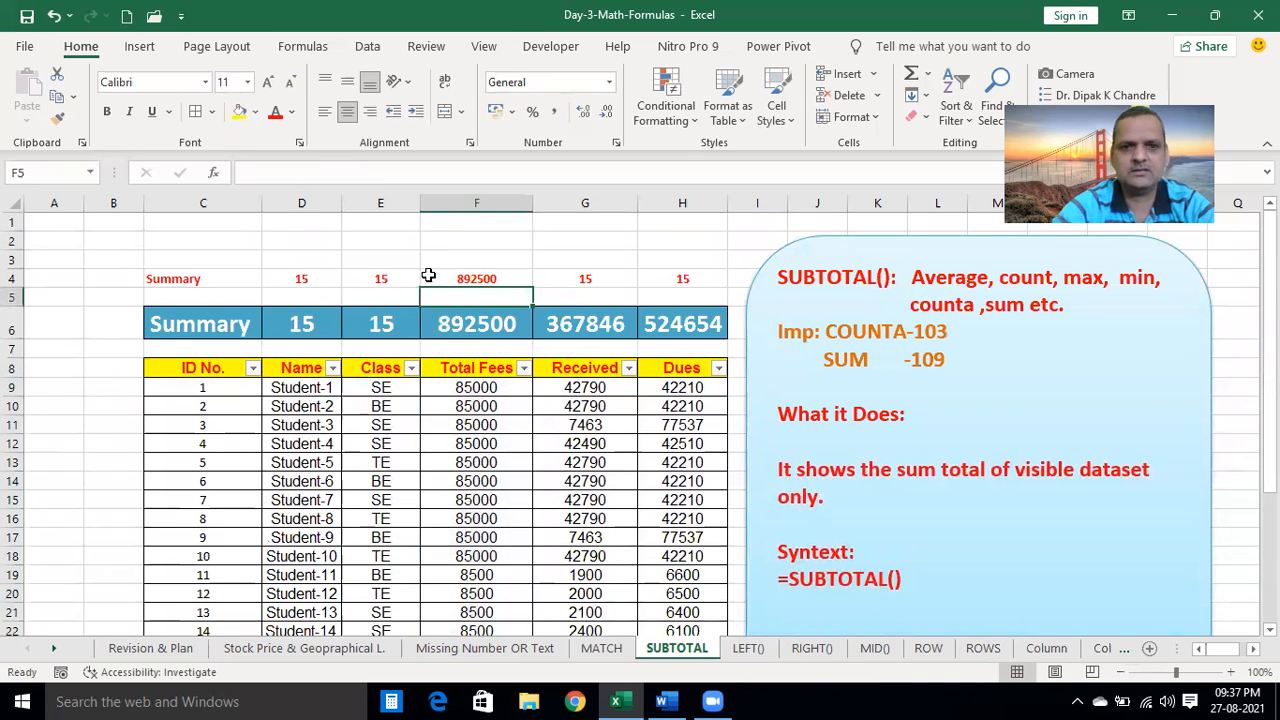
# Fill the F4 SUBTOTAL sum formula across to H4 for the Received and Dues columns
pyautogui.click(514, 279)
pyautogui.moveTo(533, 287); pyautogui.dragTo(696, 290)
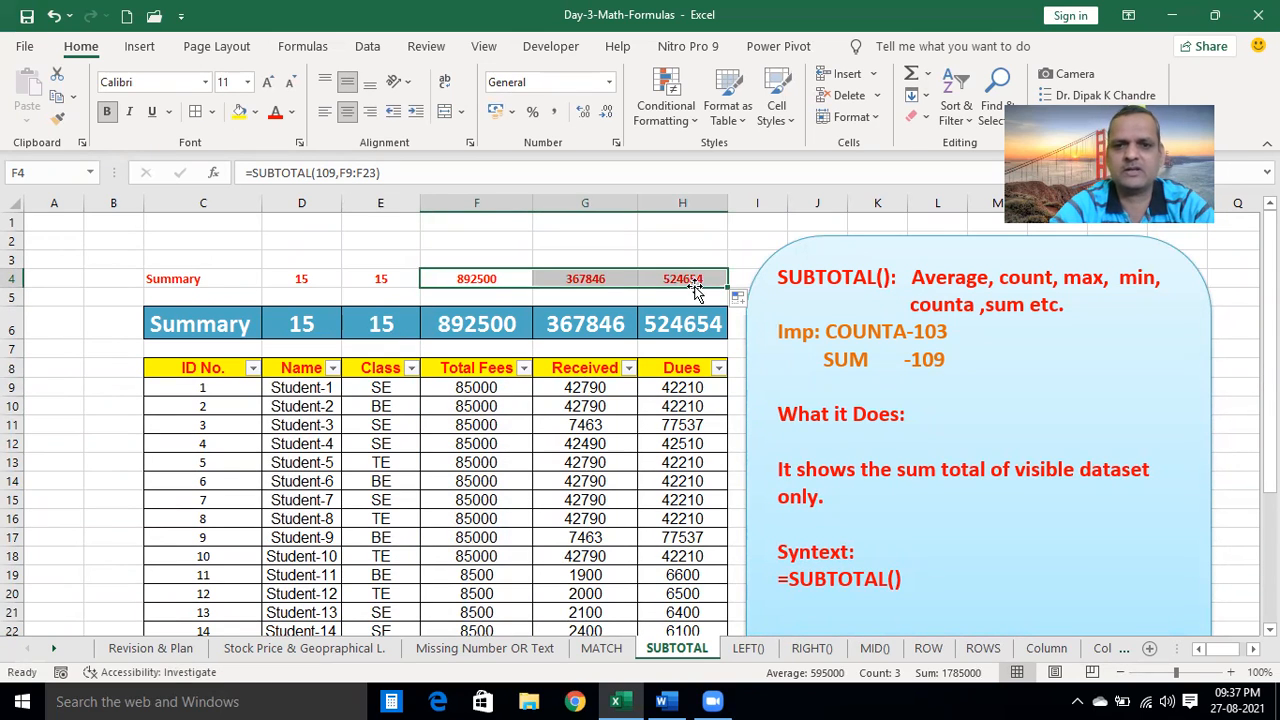
pyautogui.click(450, 420)
pyautogui.click(246, 254)
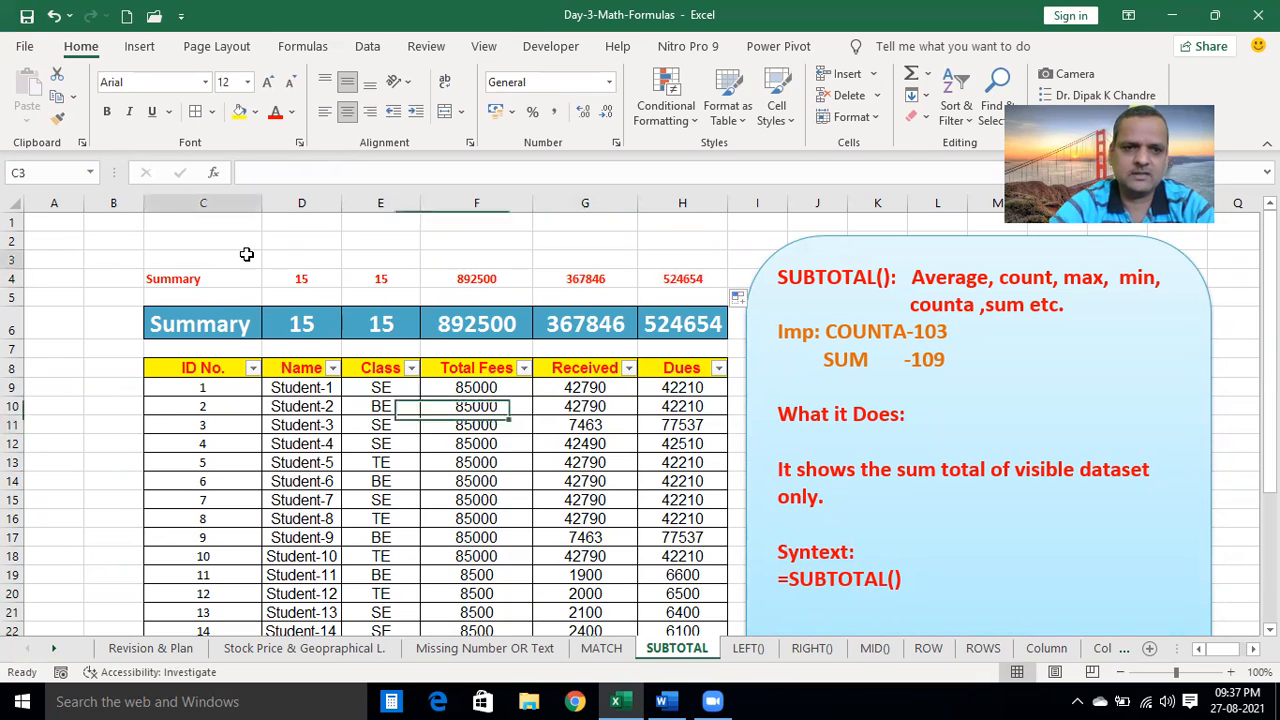
# Filter the Class column to show only BE students
pyautogui.click(411, 368)
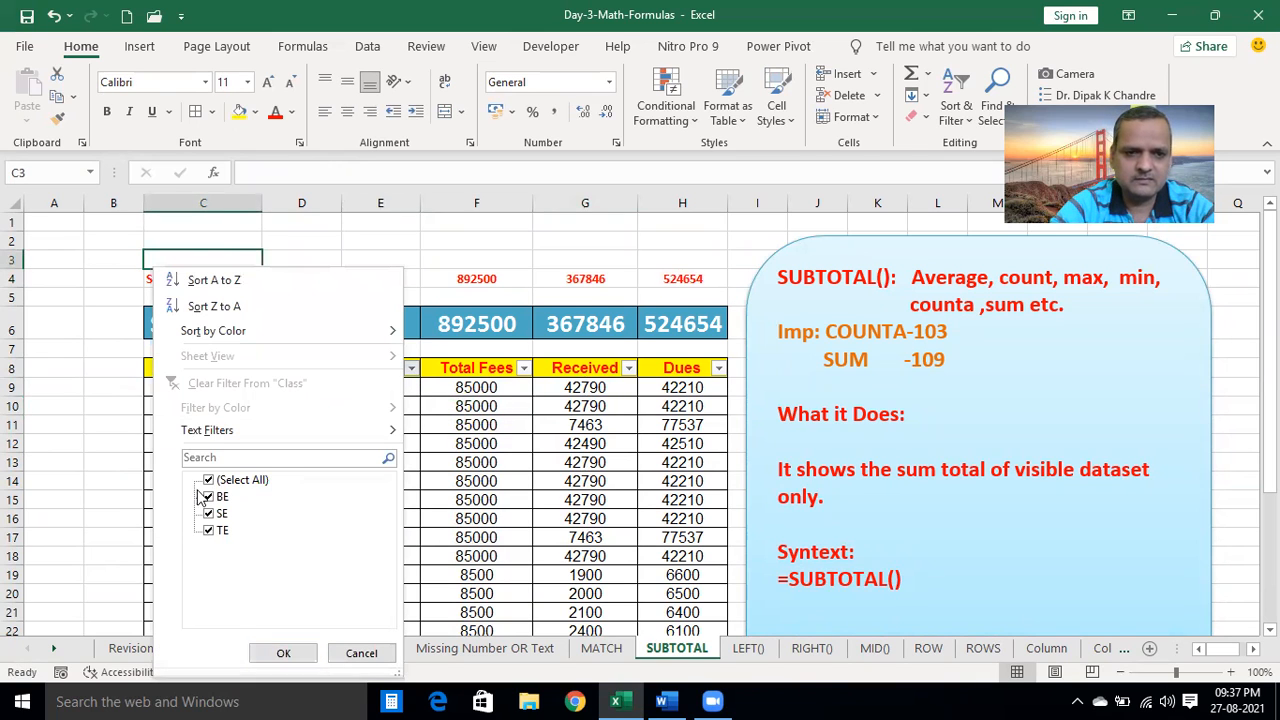
pyautogui.click(208, 480)
pyautogui.click(210, 498)
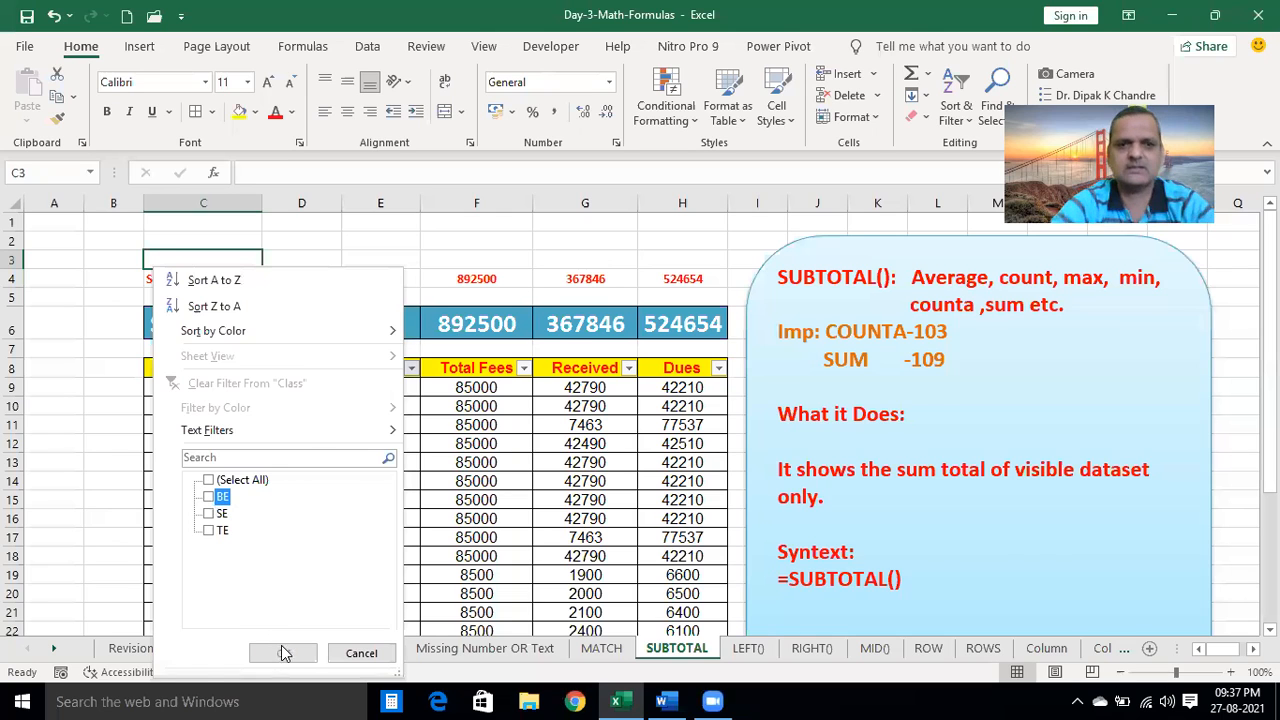
pyautogui.click(284, 653)
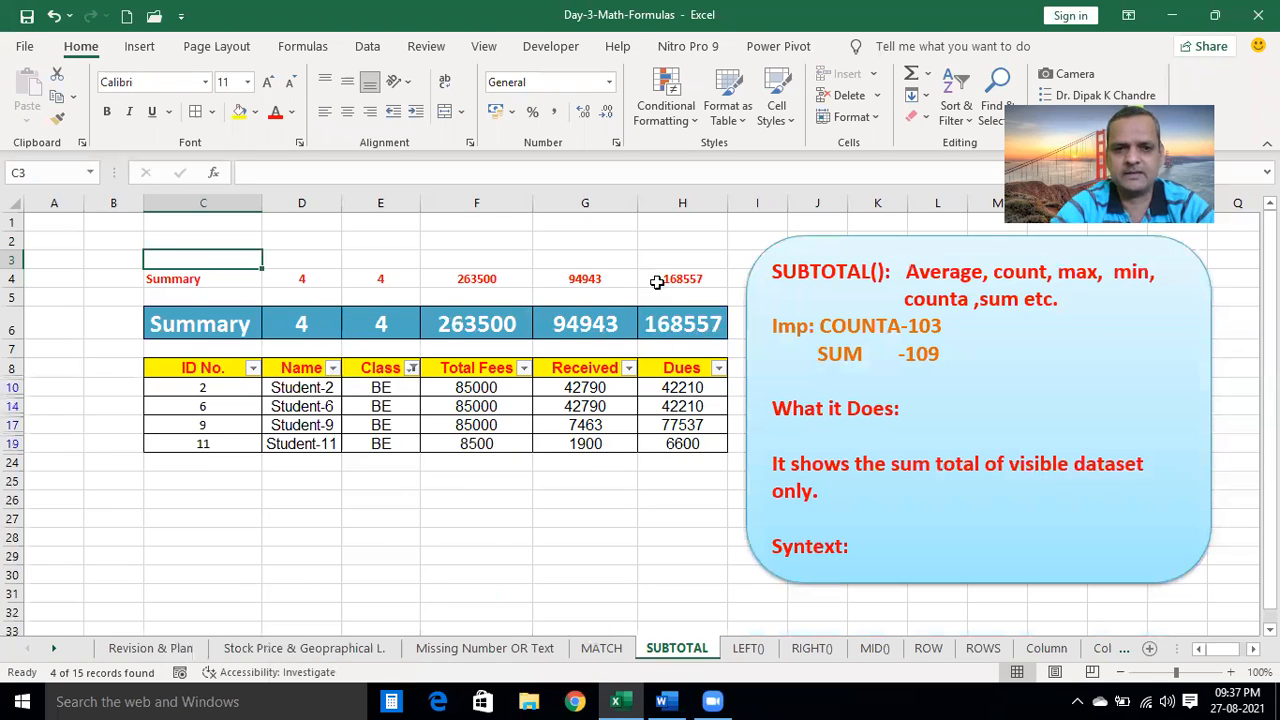
pyautogui.click(389, 256)
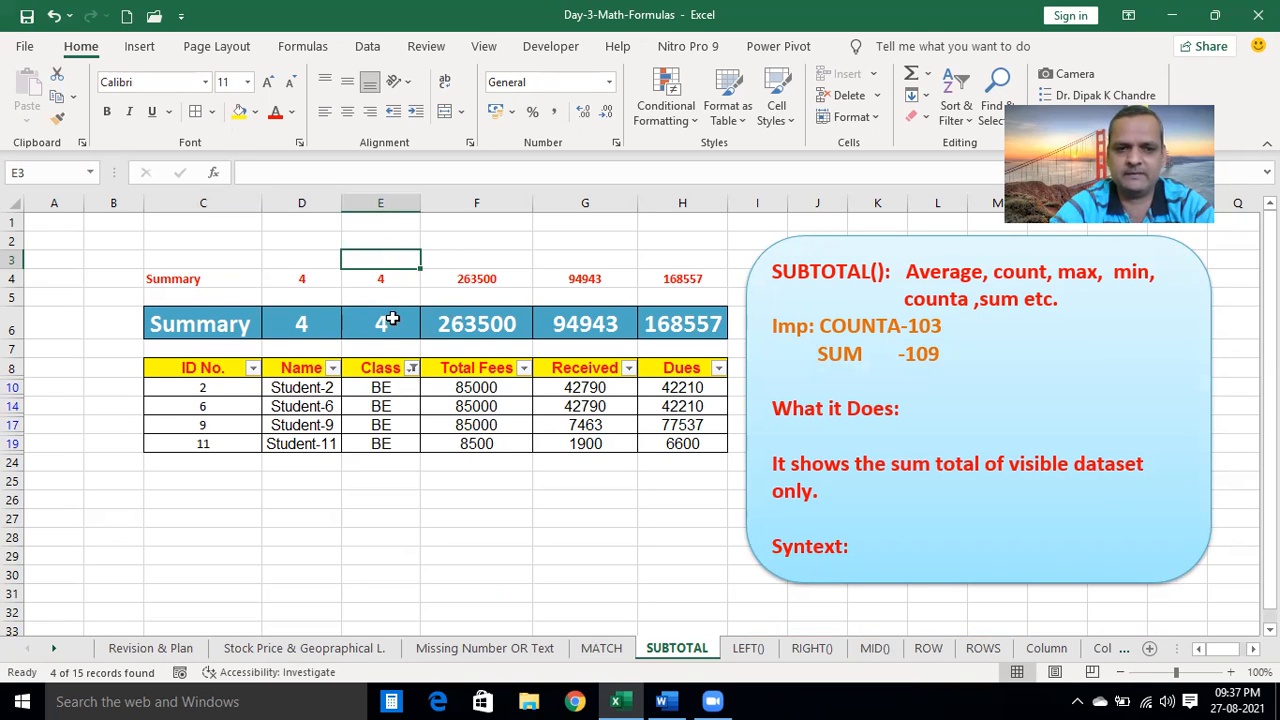
# Filter the Class column to show only SE students instead of BE
pyautogui.click(411, 368)
pyautogui.click(215, 514)
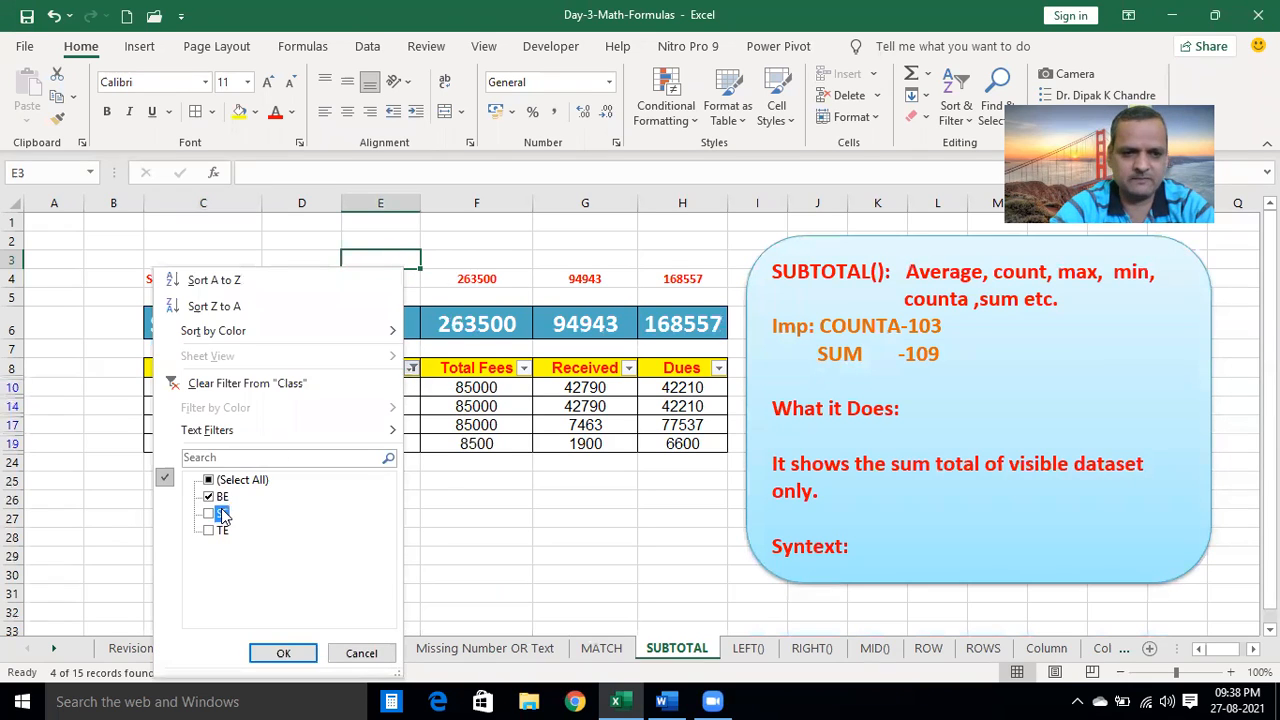
pyautogui.click(209, 497)
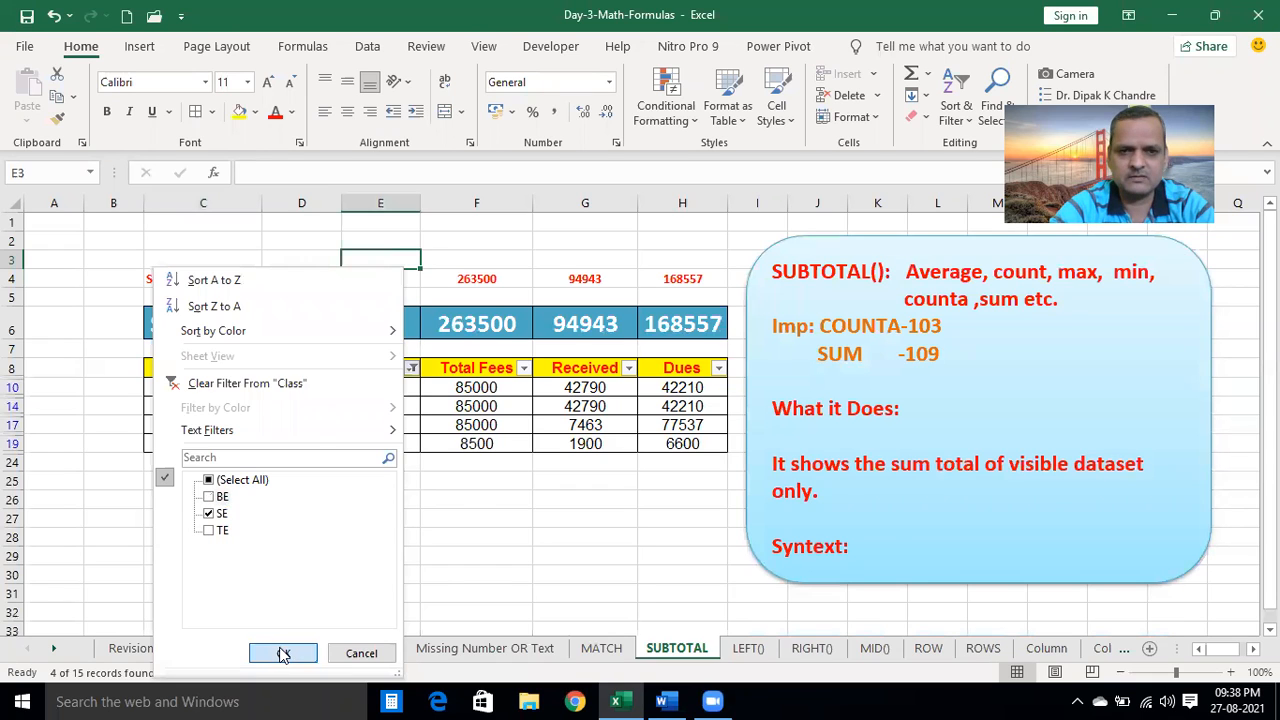
pyautogui.click(284, 653)
pyautogui.click(560, 262)
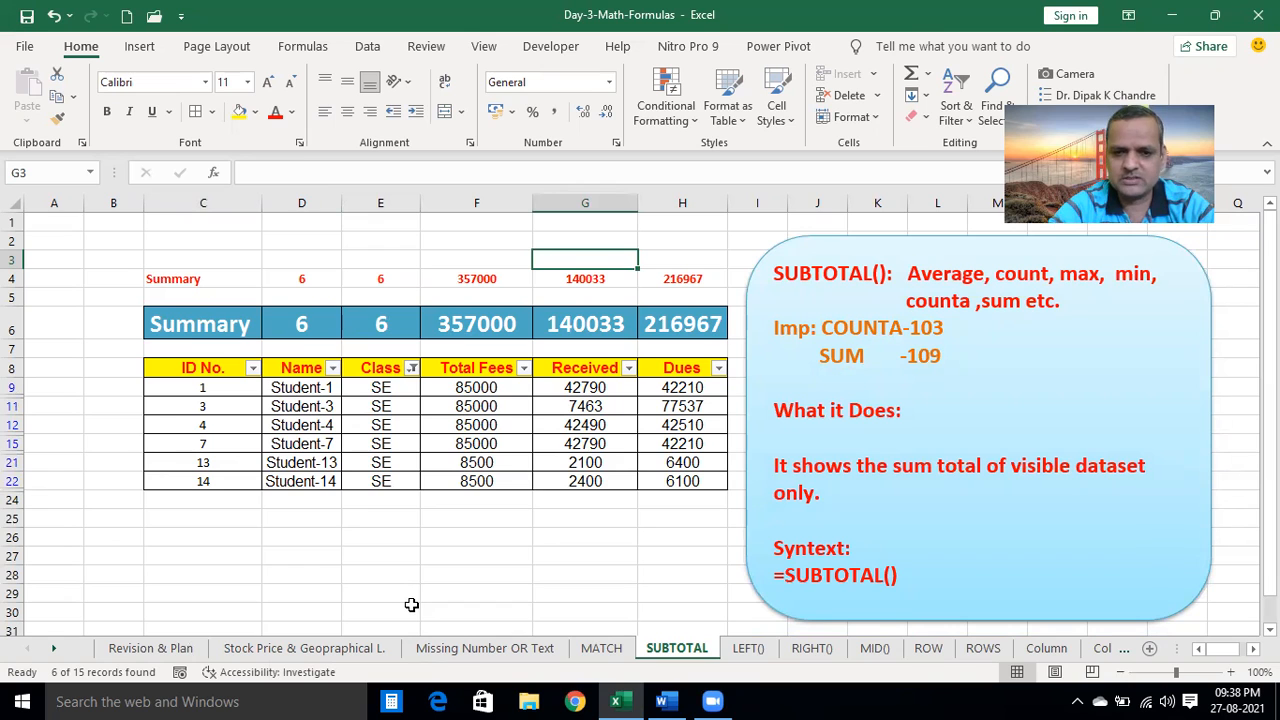
# Go to the LEFT() sheet and clear the Result cells B6:B11
pyautogui.click(746, 650)
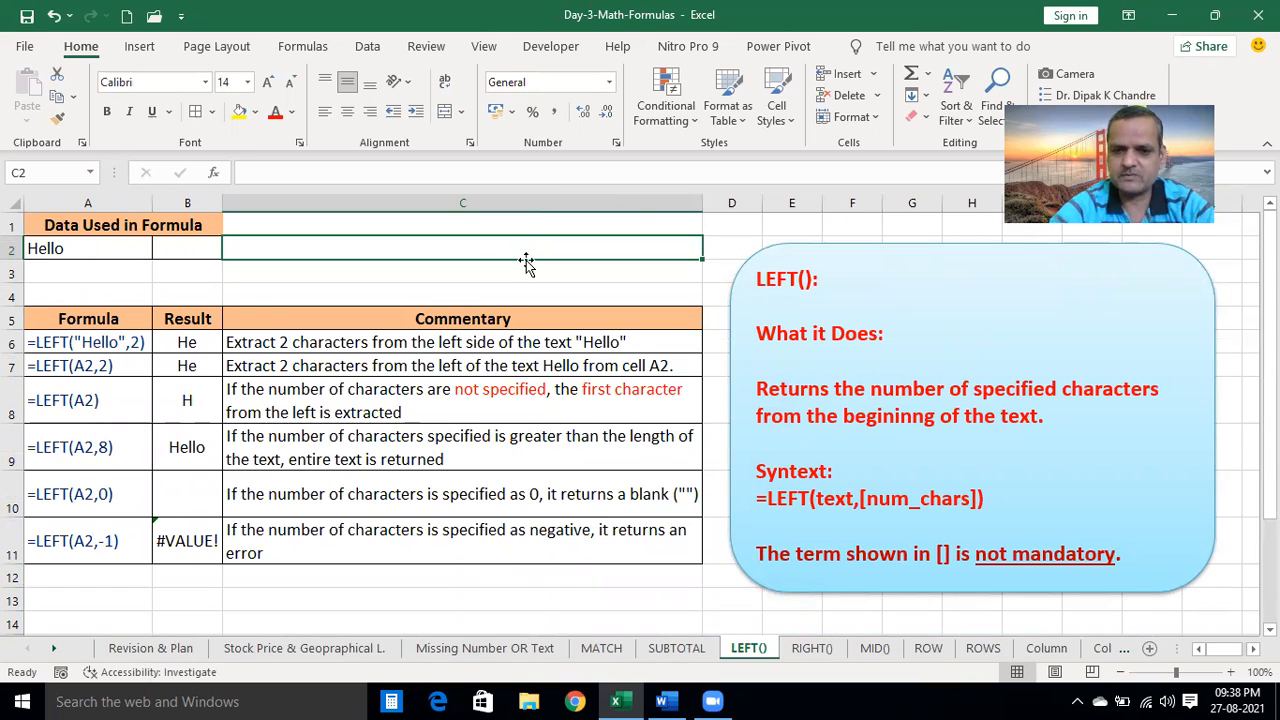
pyautogui.moveTo(200, 341); pyautogui.dragTo(190, 445)
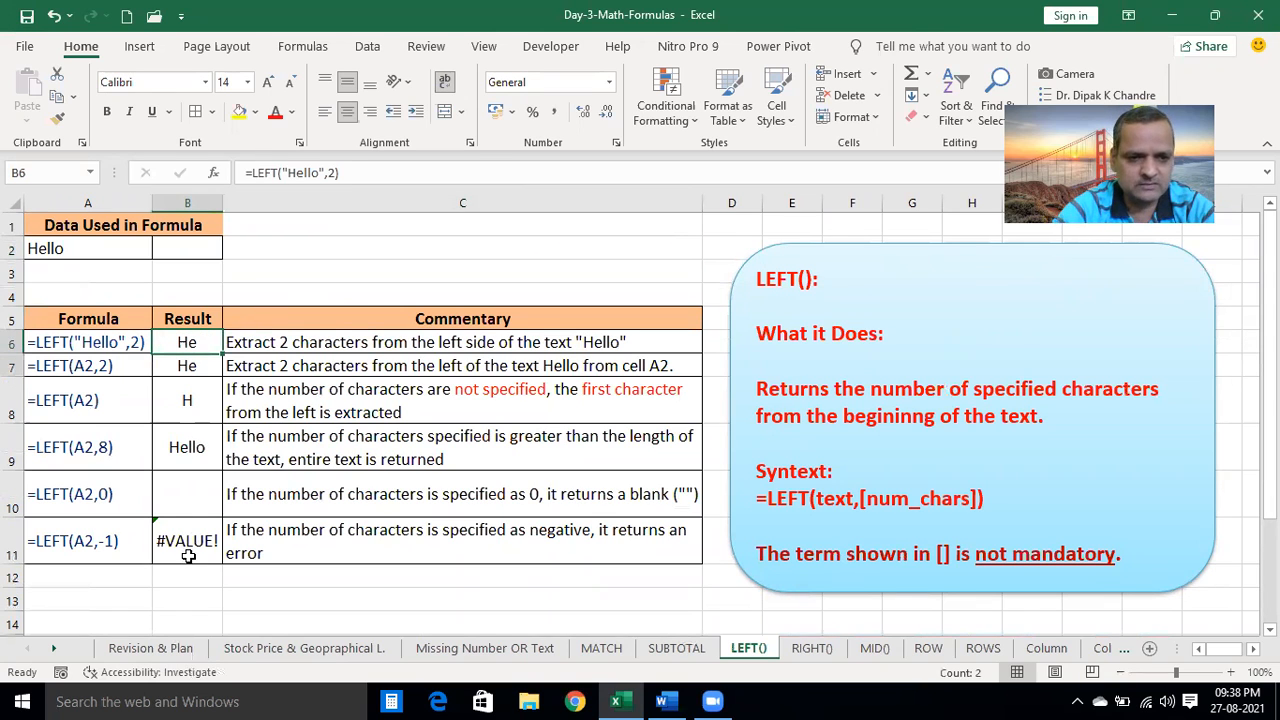
pyautogui.moveTo(188, 556); pyautogui.dragTo(188, 556)
pyautogui.press('Delete')
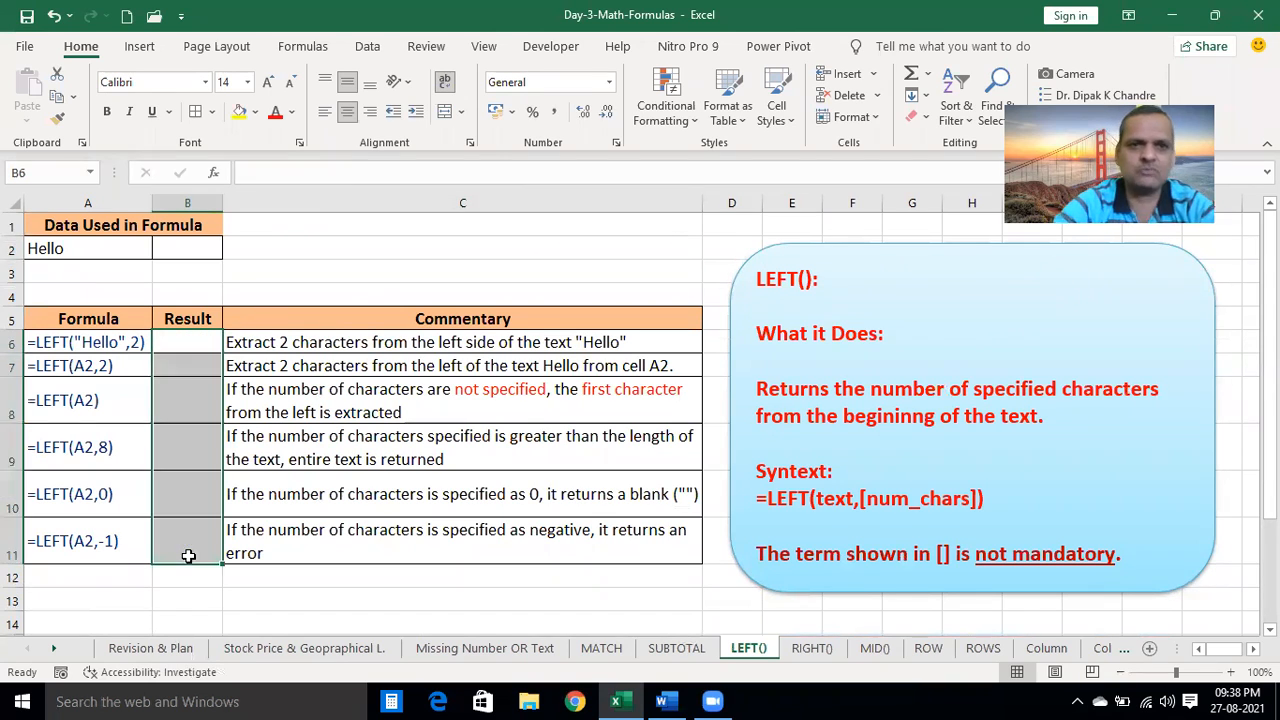
# Enter =LEFT("Hello",2) in B6 to extract the first two characters of the text
pyautogui.click(186, 341)
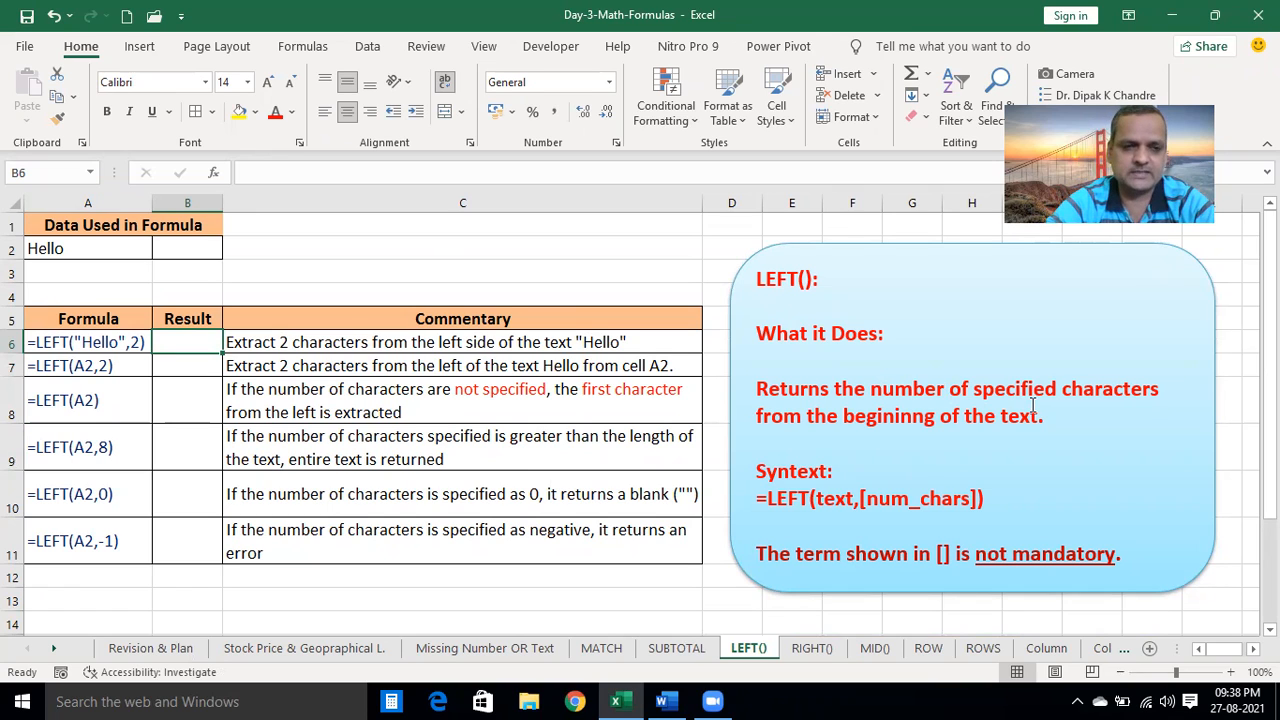
pyautogui.click(68, 248)
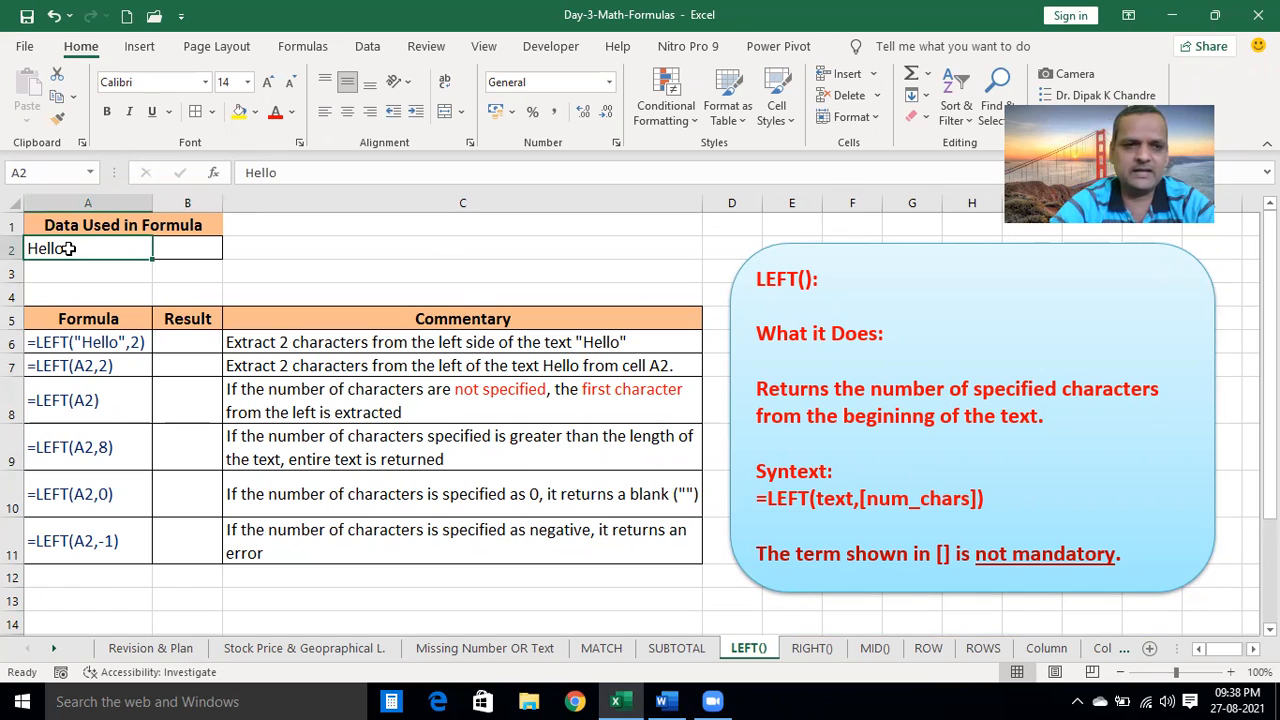
pyautogui.click(163, 341)
pyautogui.write('=')
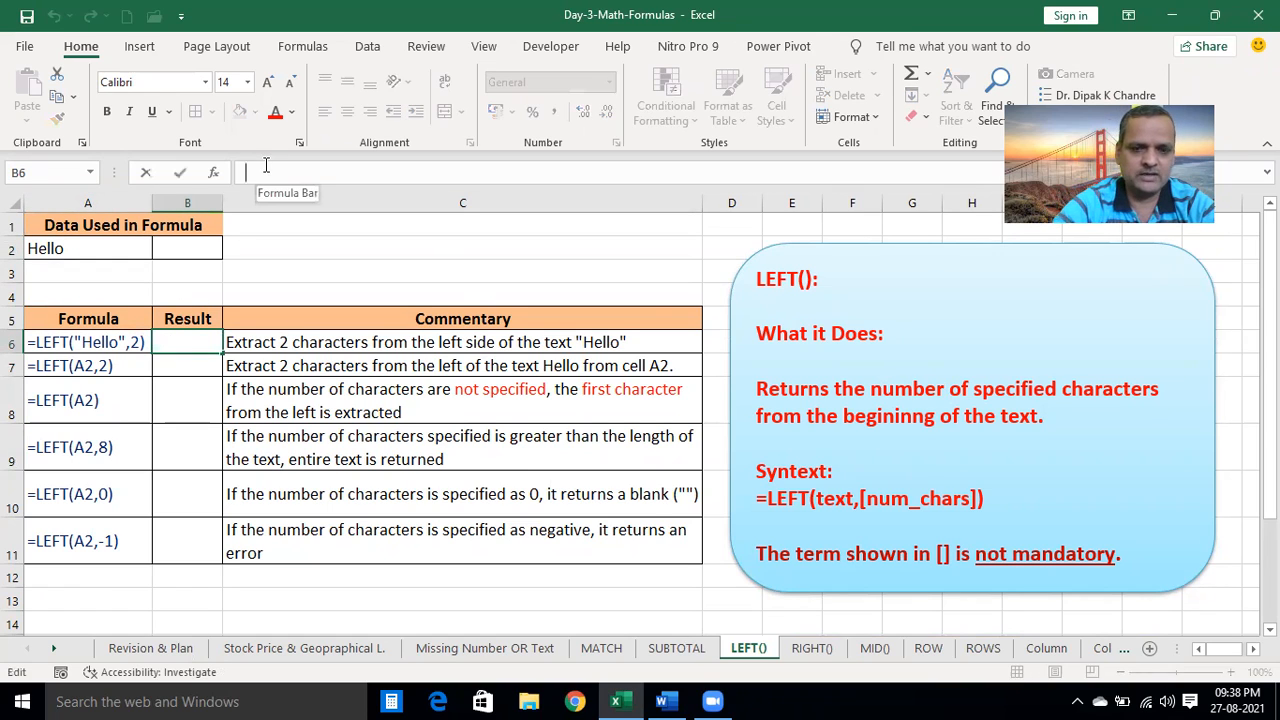
pyautogui.write('LEFT')
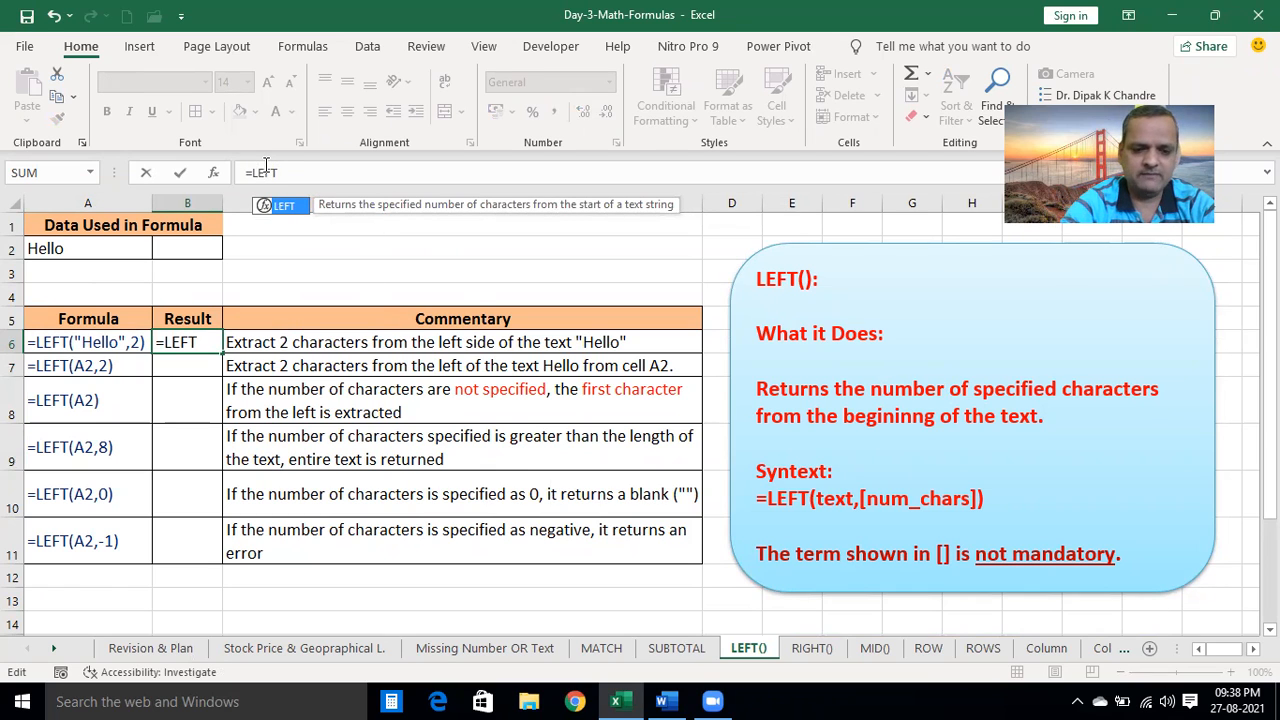
pyautogui.write('(')
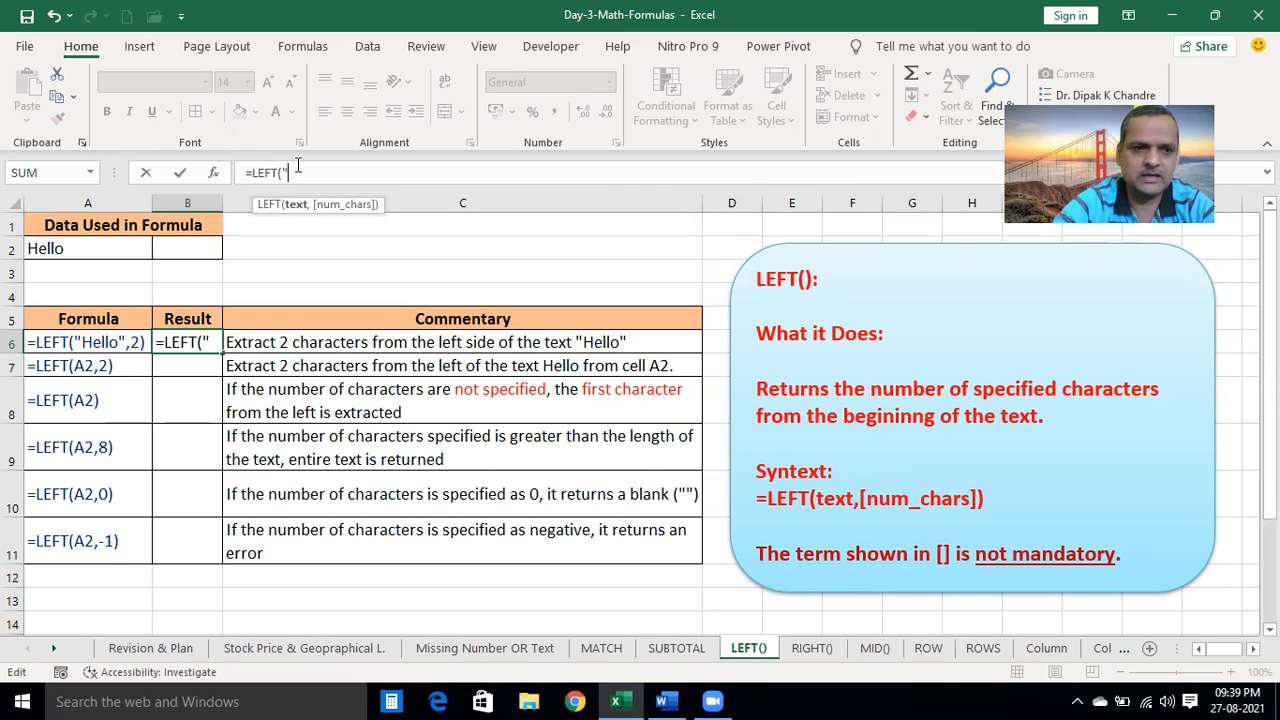
pyautogui.write('He')
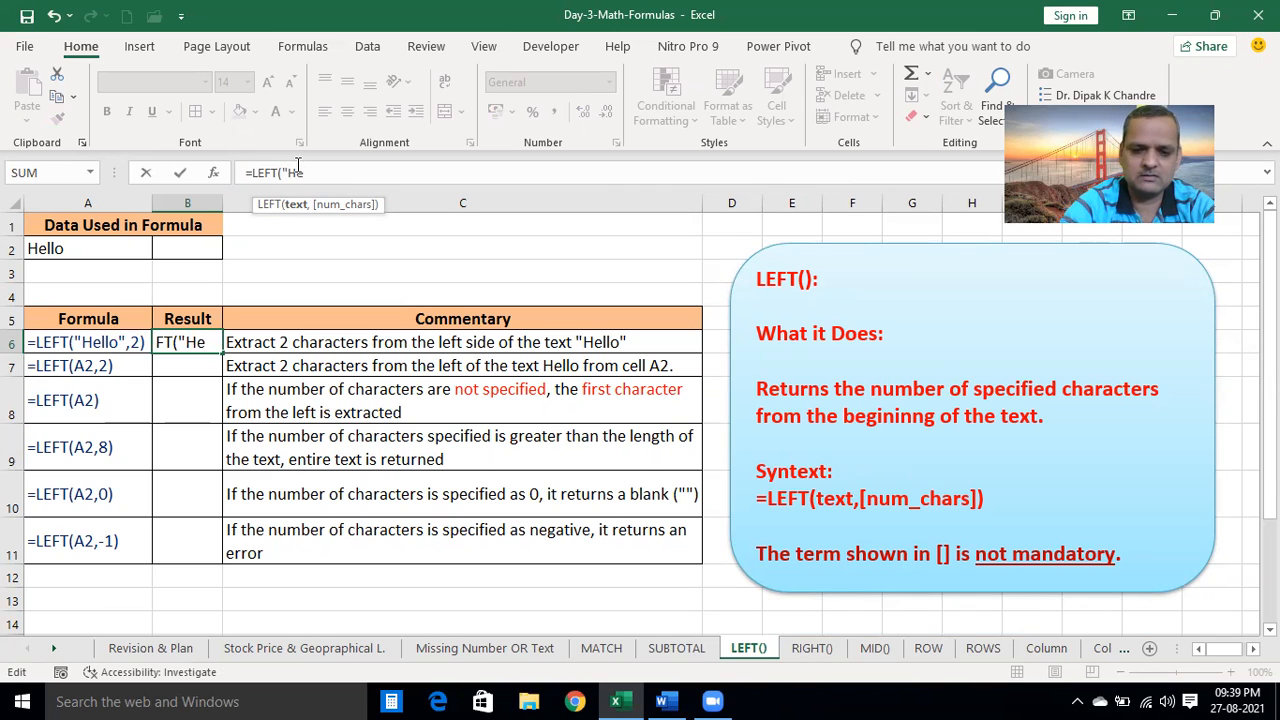
pyautogui.write('llo')
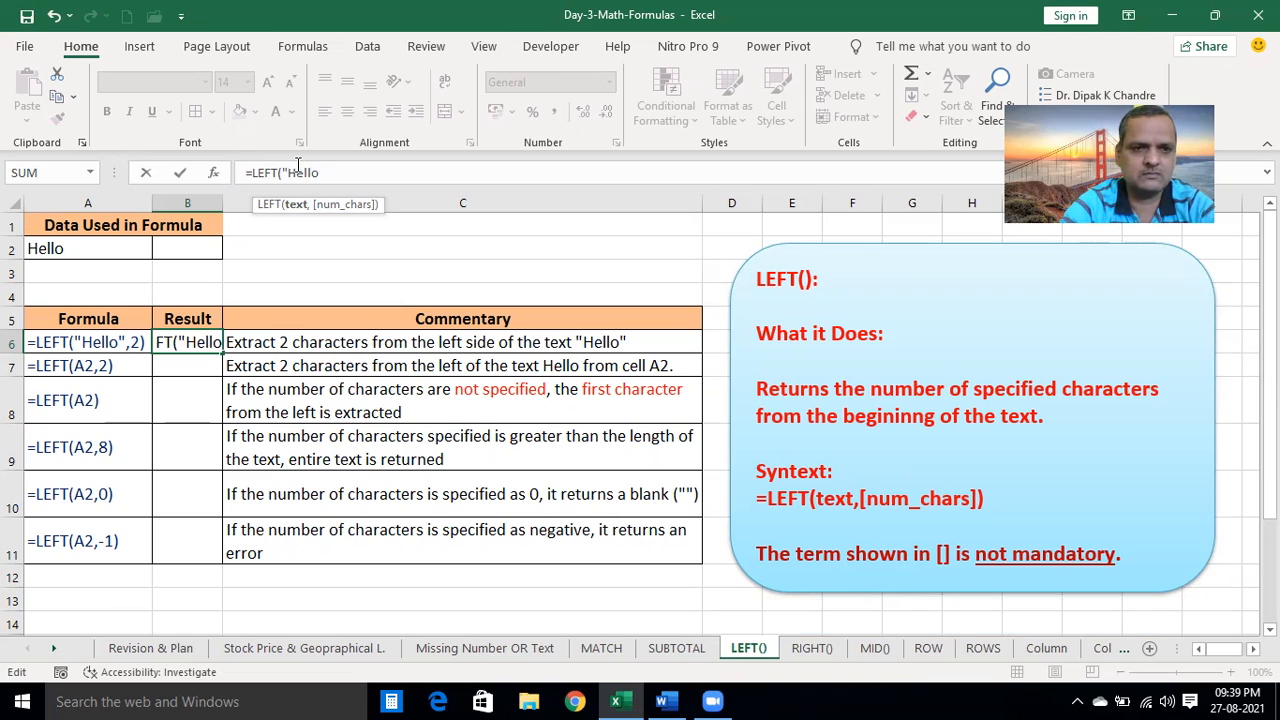
pyautogui.write('"')
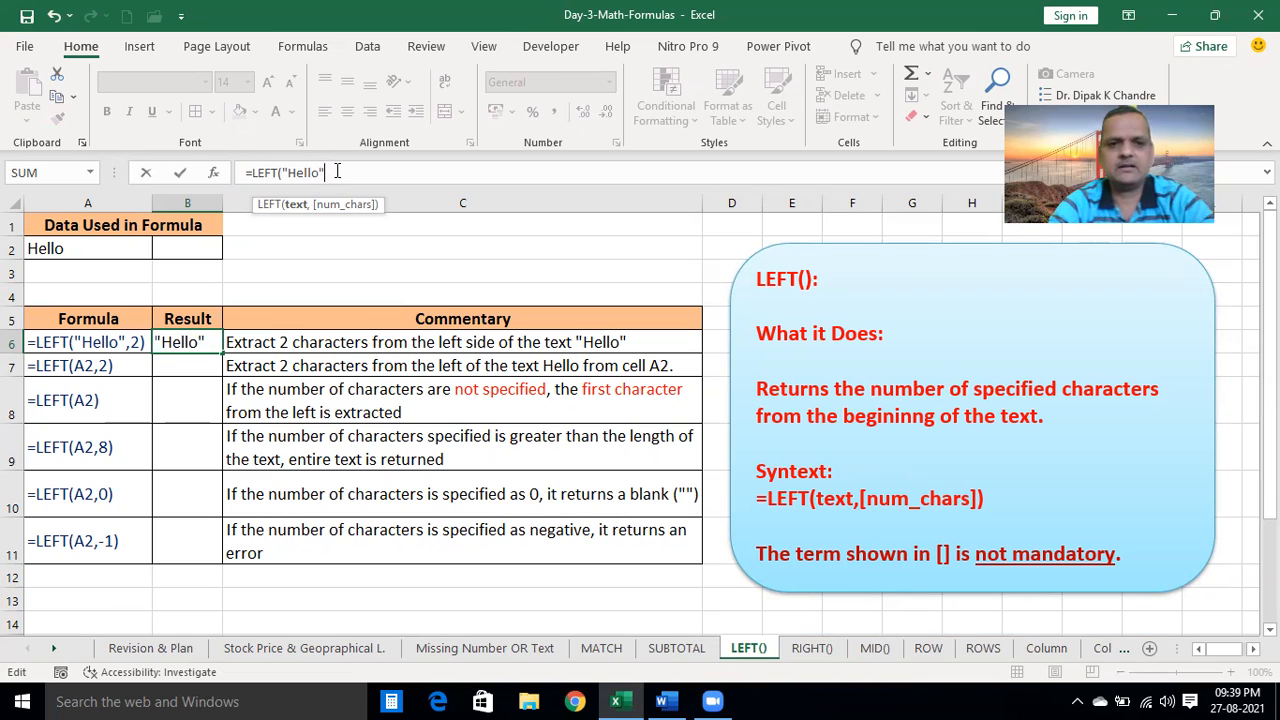
pyautogui.write(',2')
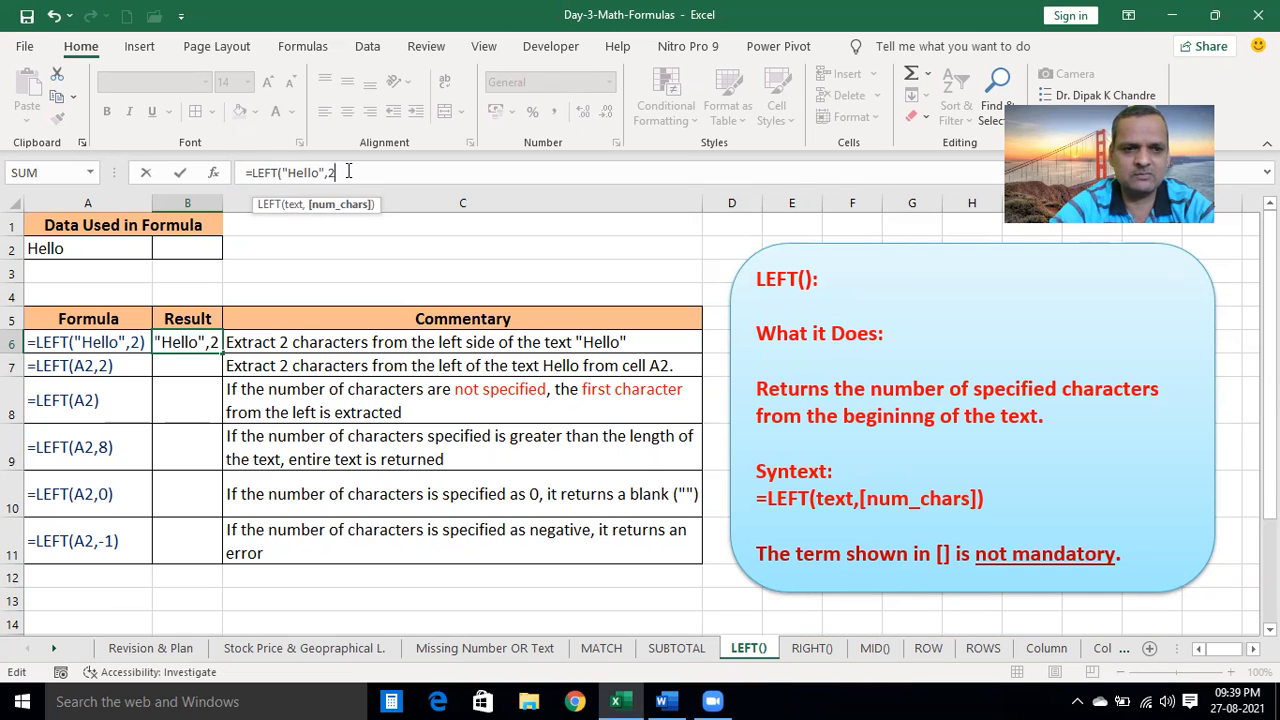
pyautogui.write('0')
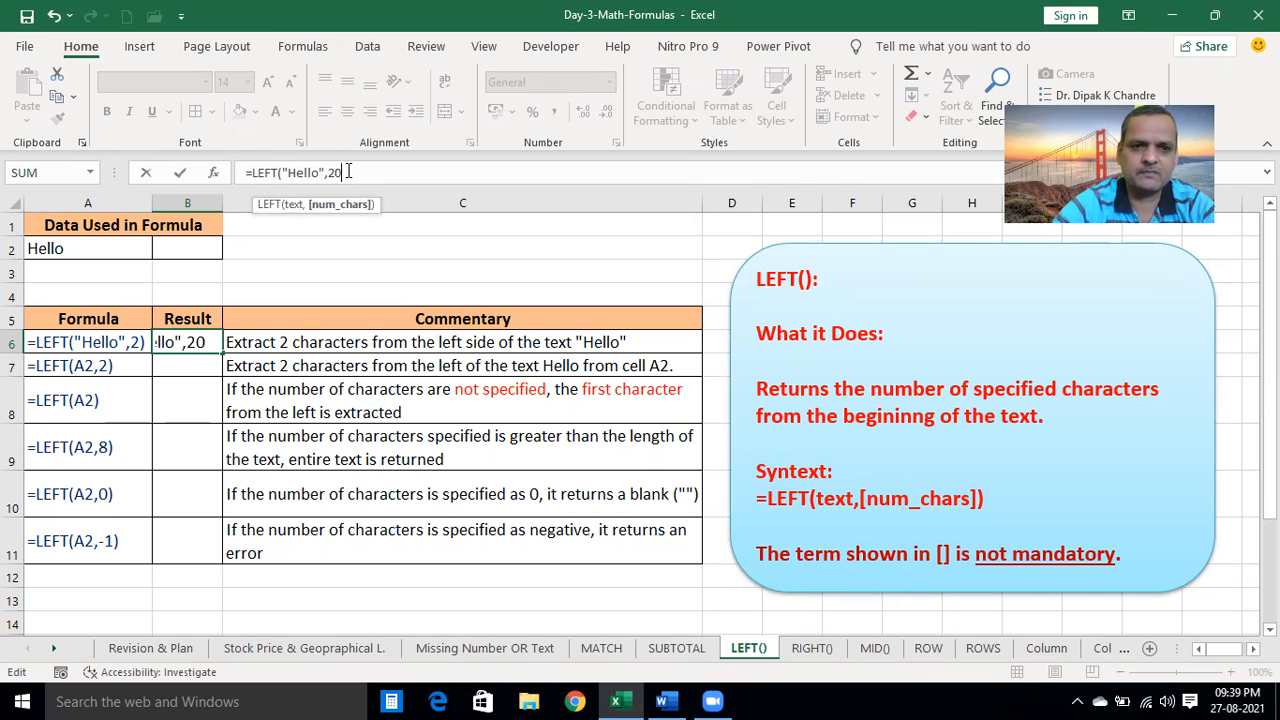
pyautogui.write(')')
pyautogui.press('Return')
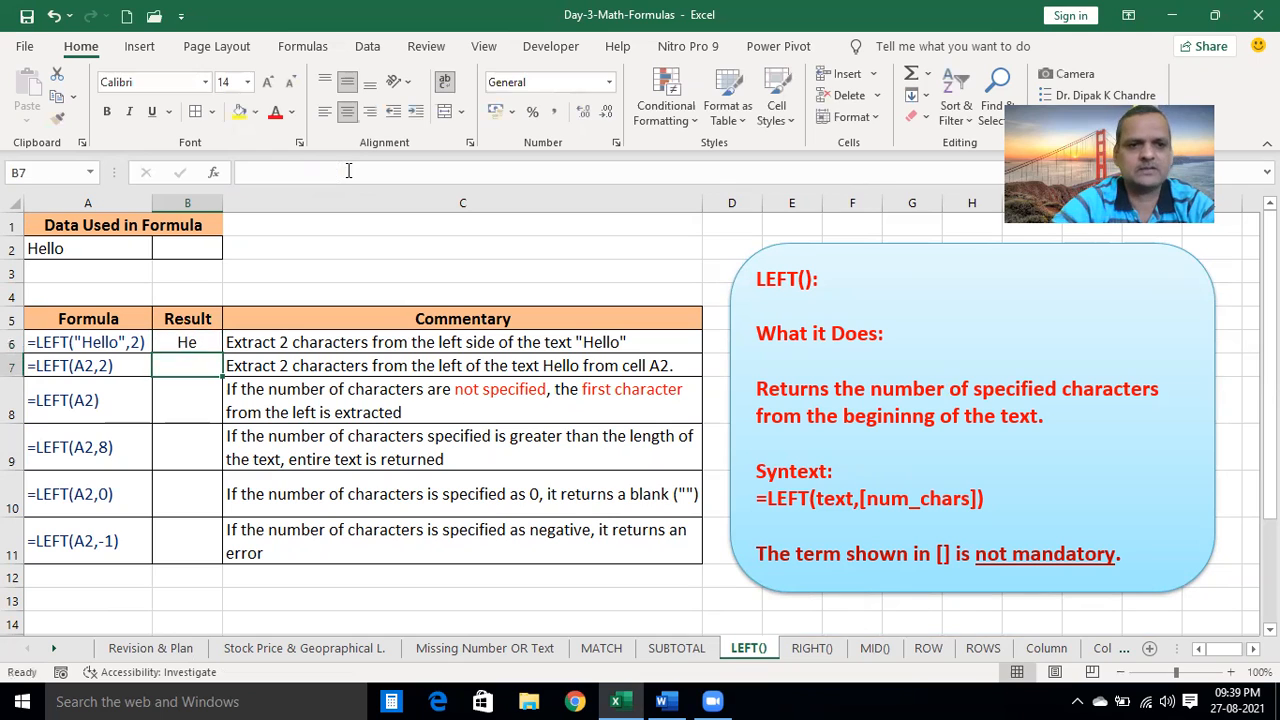
# Change the formula in B6 to =LEFT("Hello",4) to extract the first four characters of the text
pyautogui.click(205, 342)
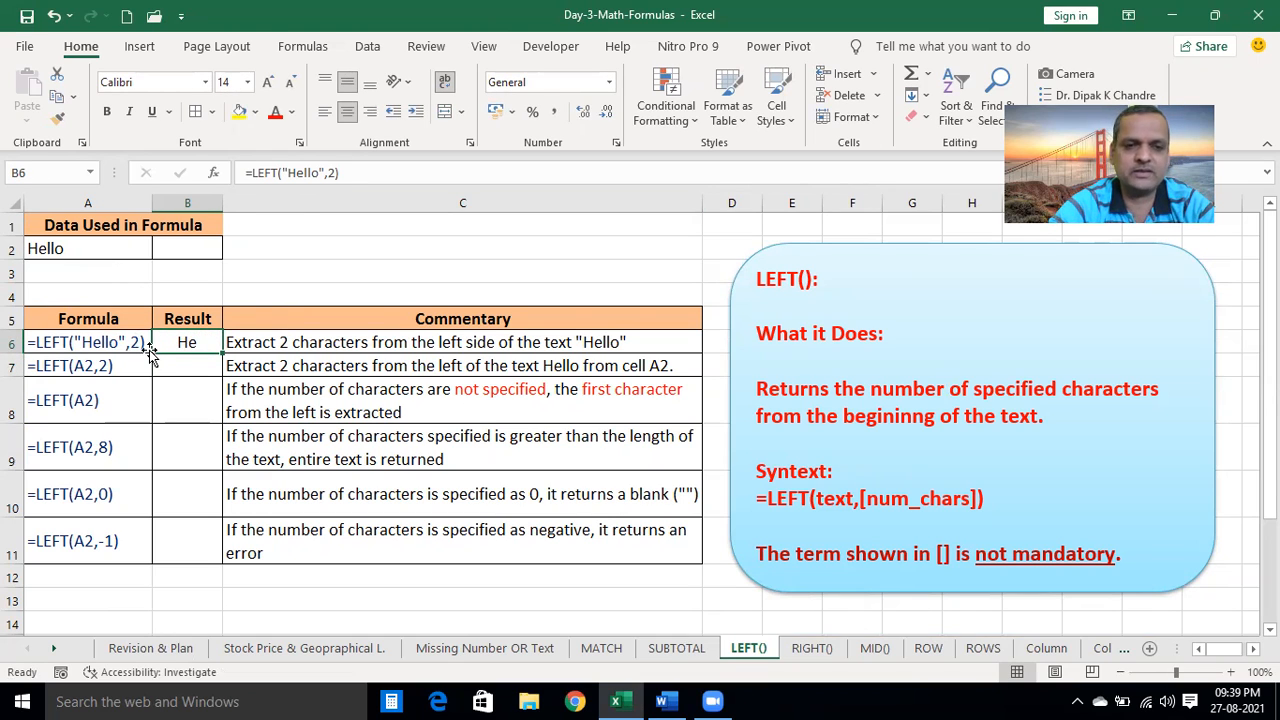
pyautogui.click(333, 172)
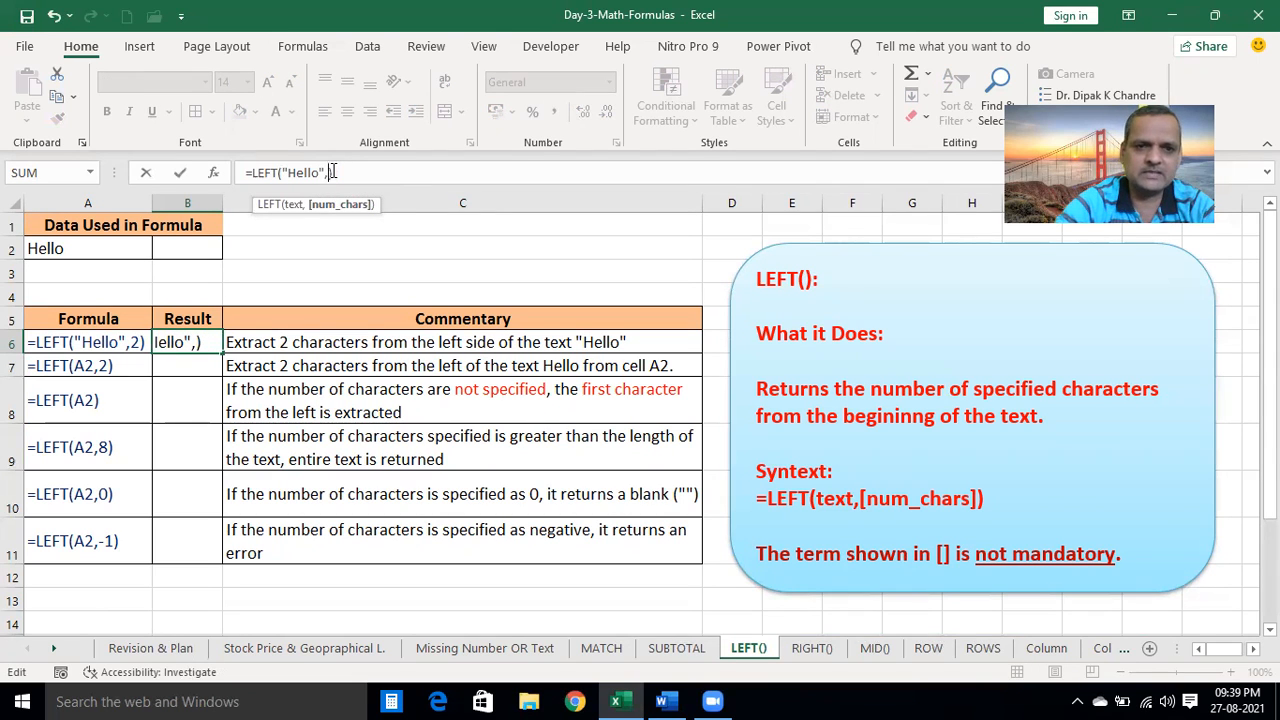
pyautogui.press('Return')
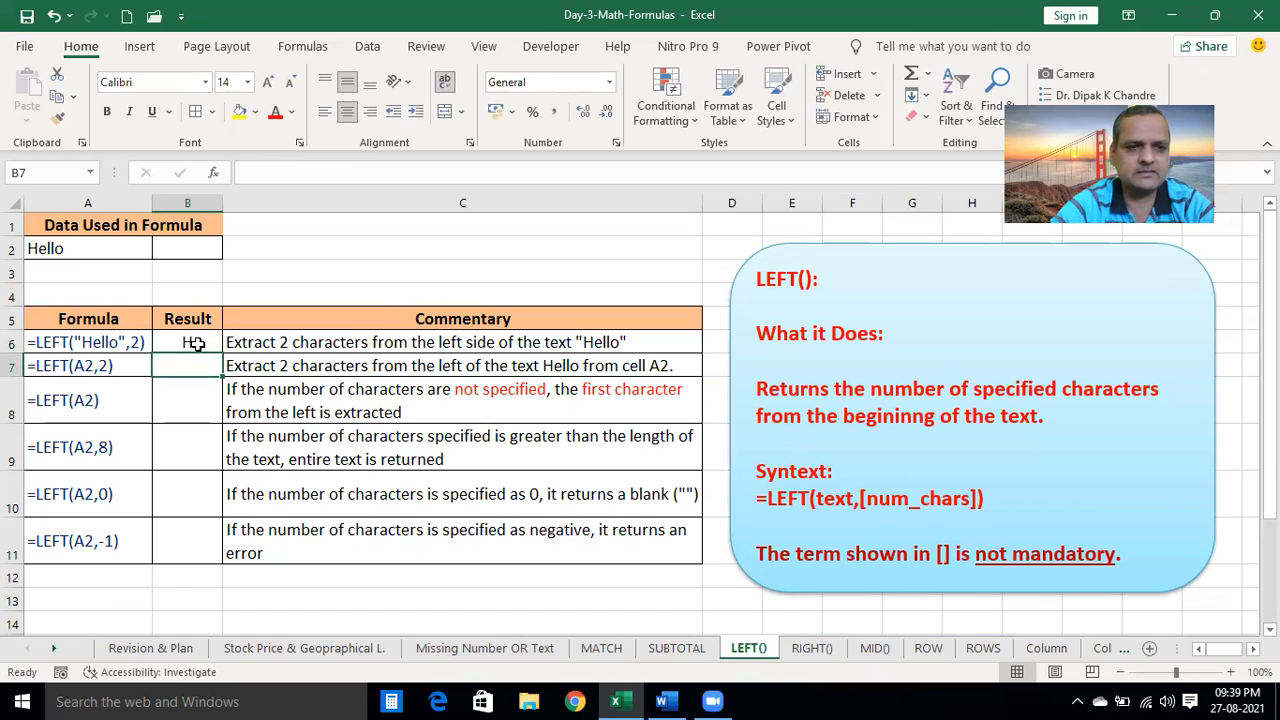
pyautogui.click(192, 343)
pyautogui.click(336, 172)
pyautogui.press('BackSpace')
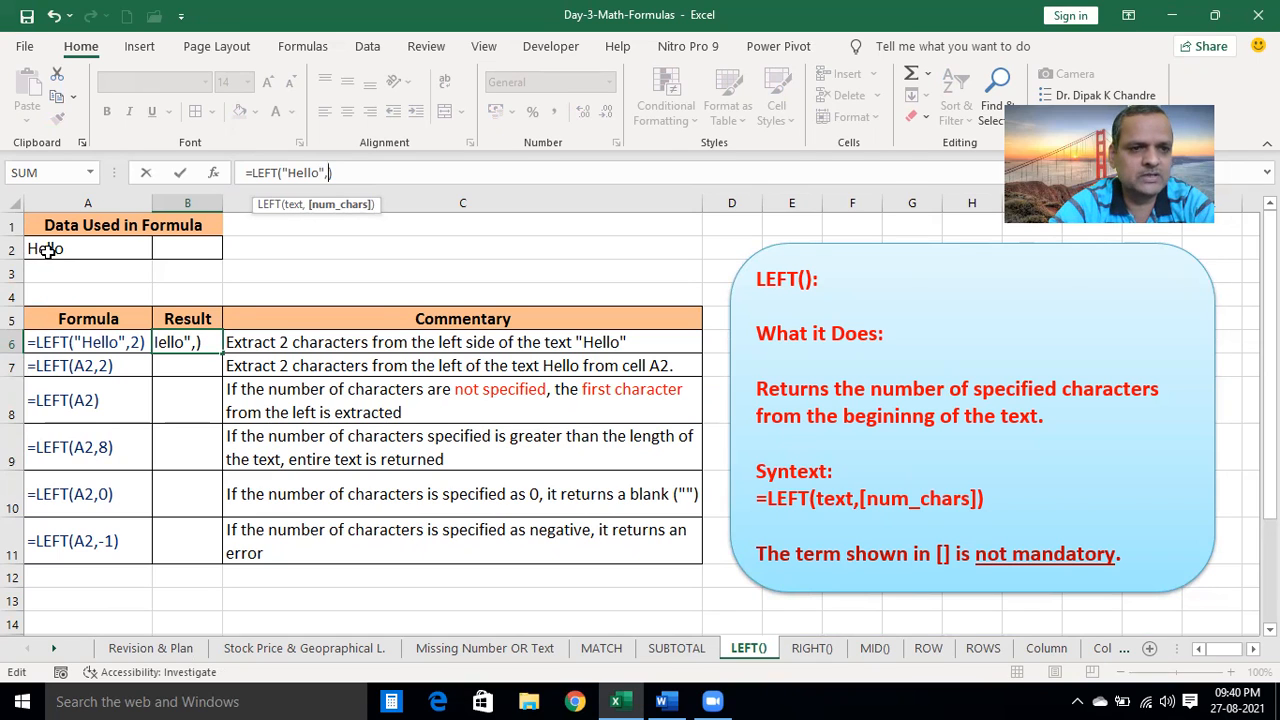
pyautogui.write('4')
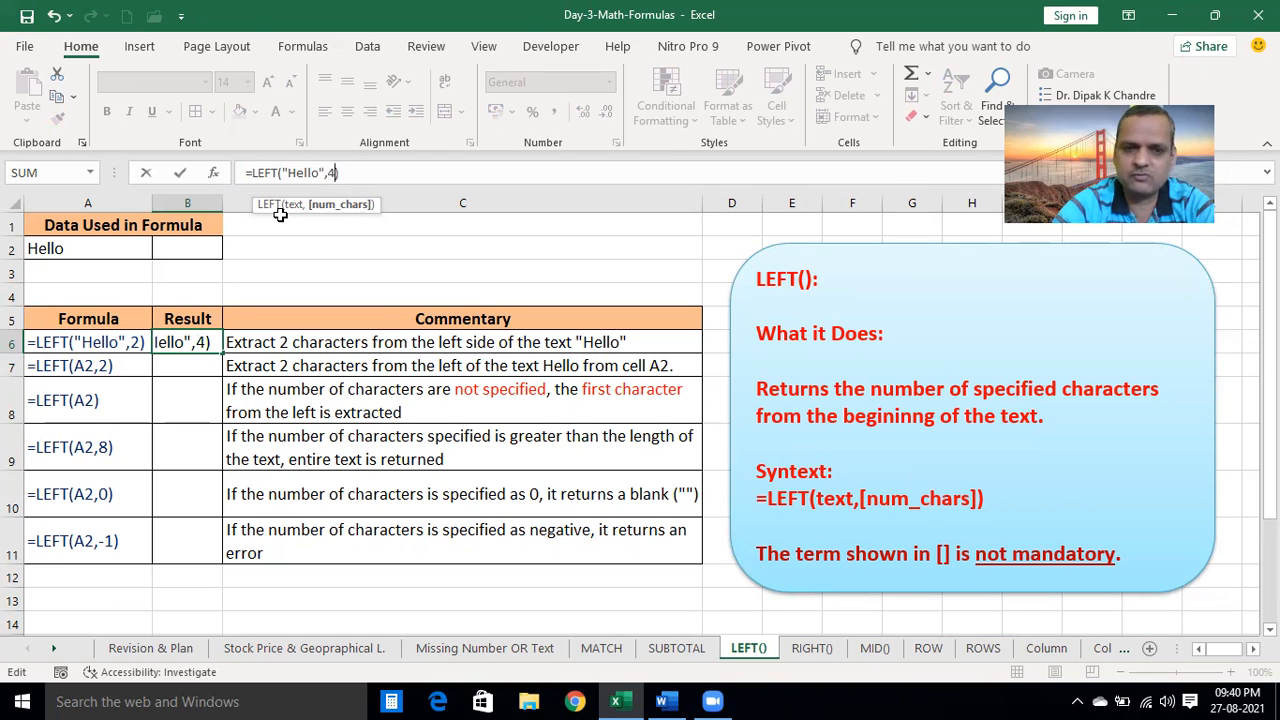
pyautogui.press('Return')
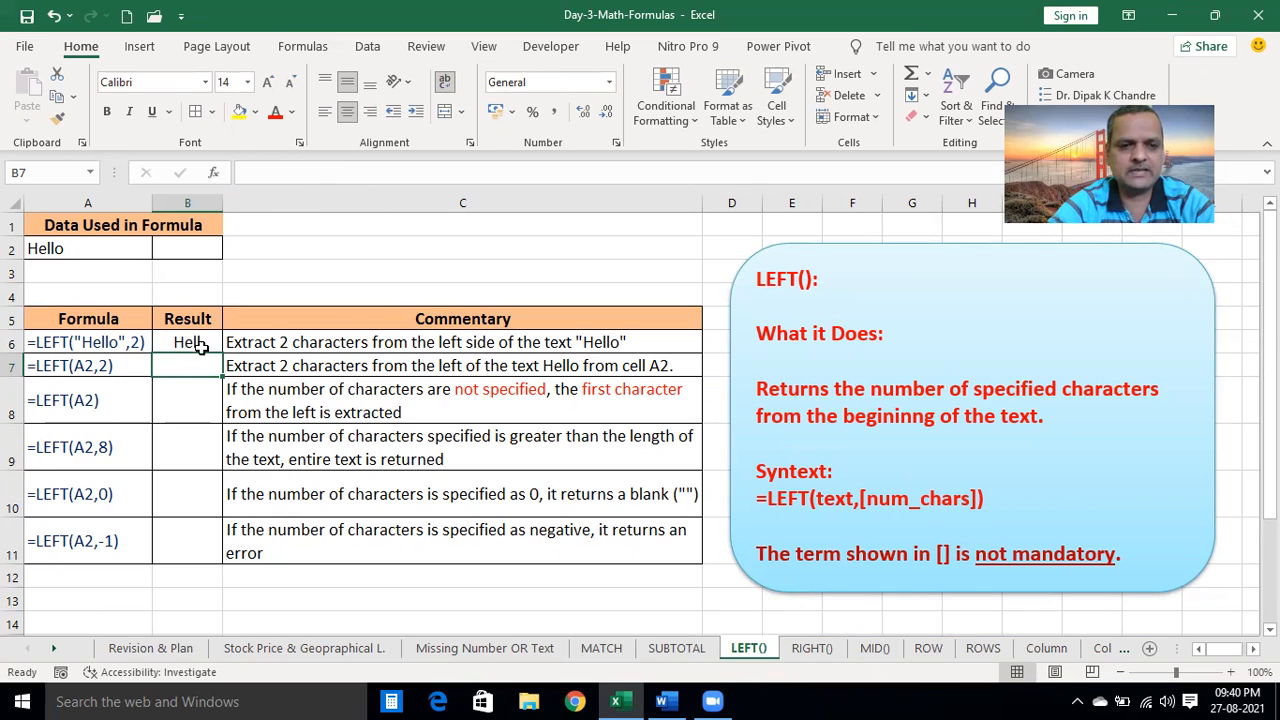
# Enter =LEFT(A2,2) in B7 to extract the first two characters of the text in A2
pyautogui.click(261, 174)
pyautogui.write('=')
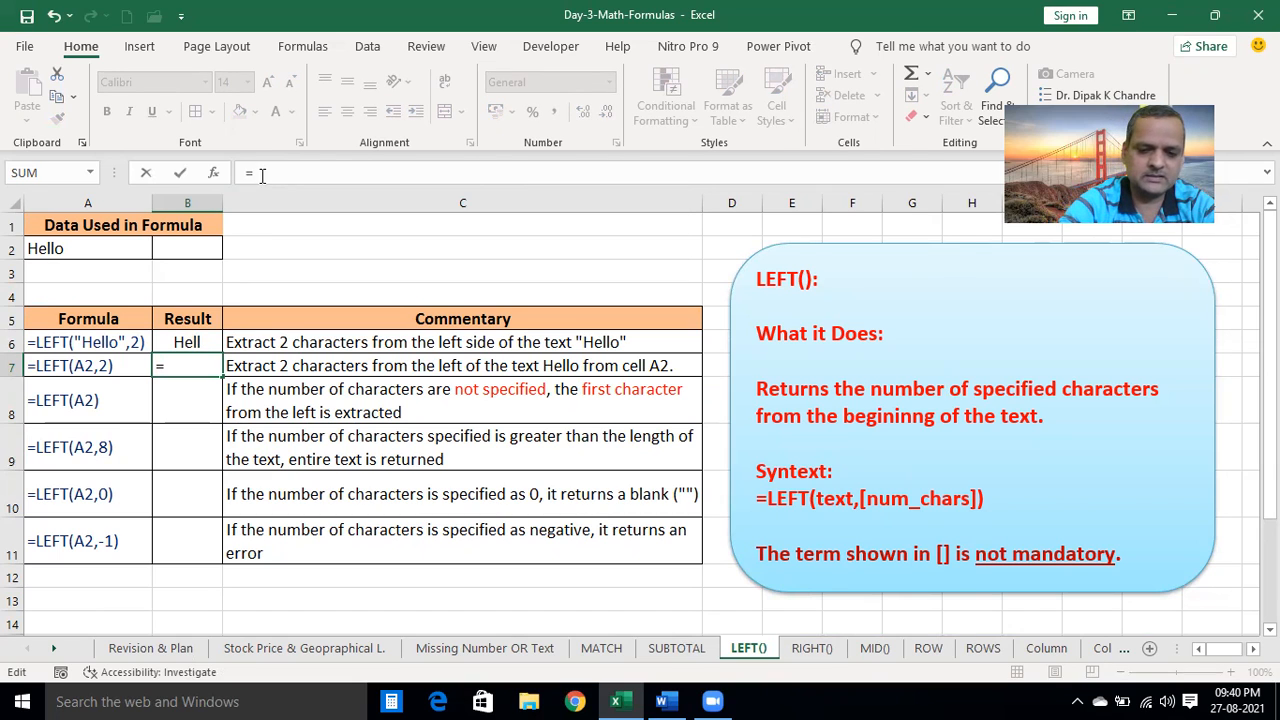
pyautogui.write('LEFT')
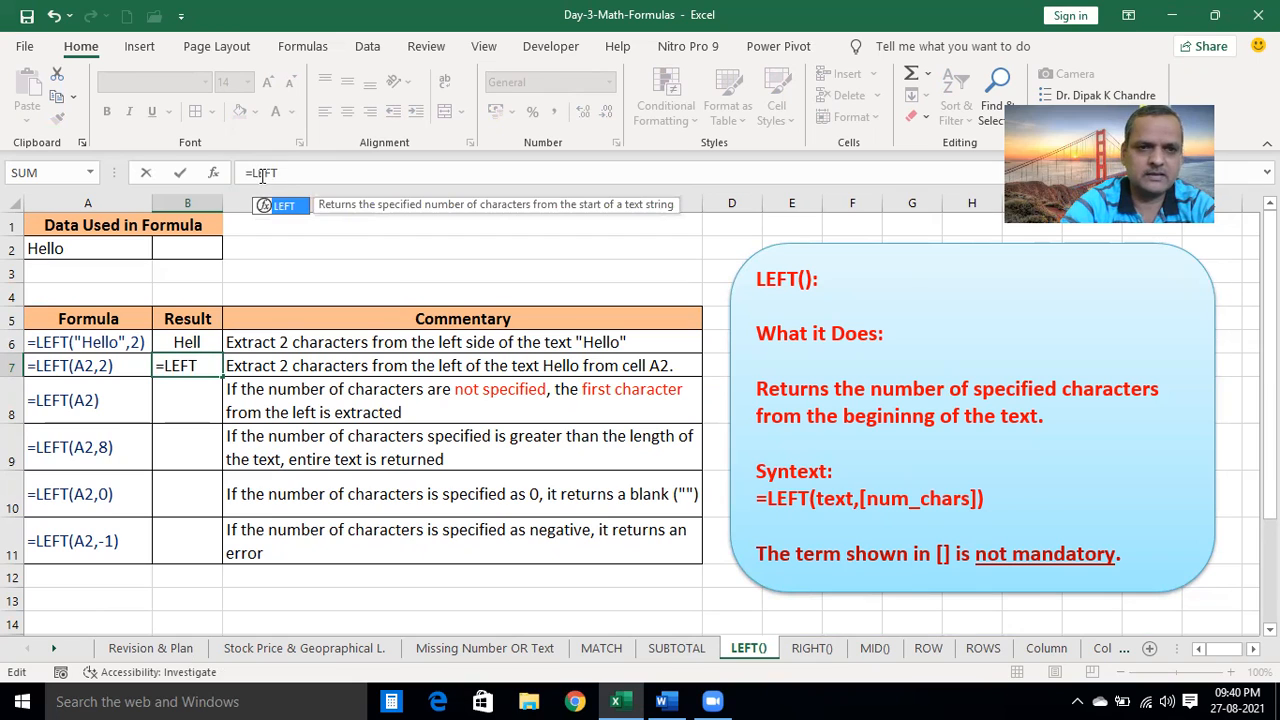
pyautogui.write('(')
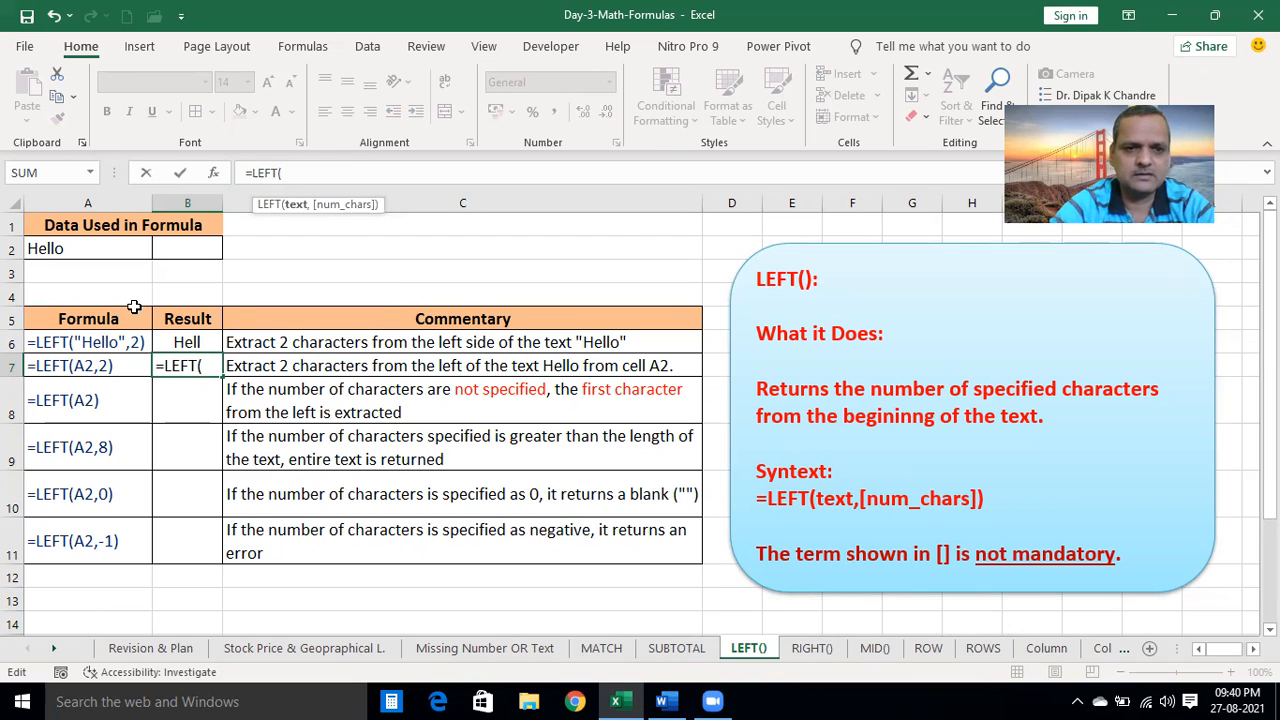
pyautogui.click(121, 245)
pyautogui.write(',')
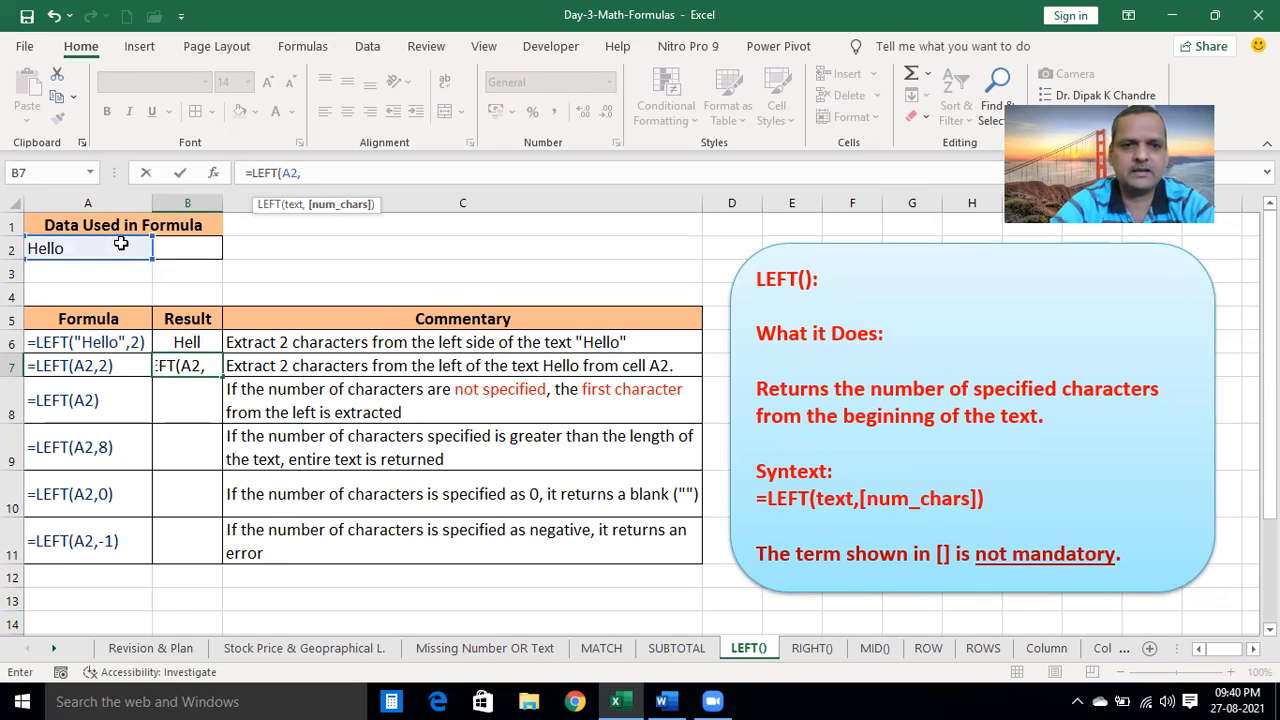
pyautogui.write('2)')
pyautogui.press('Return')
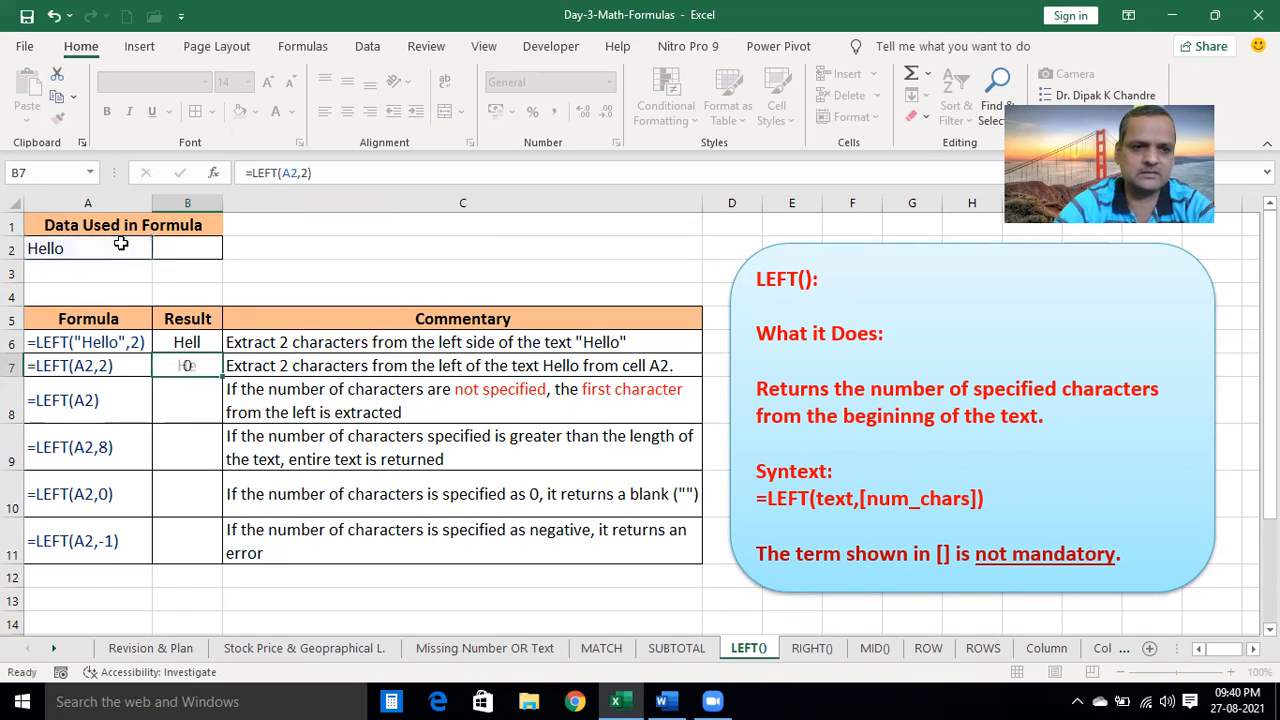
pyautogui.click(185, 365)
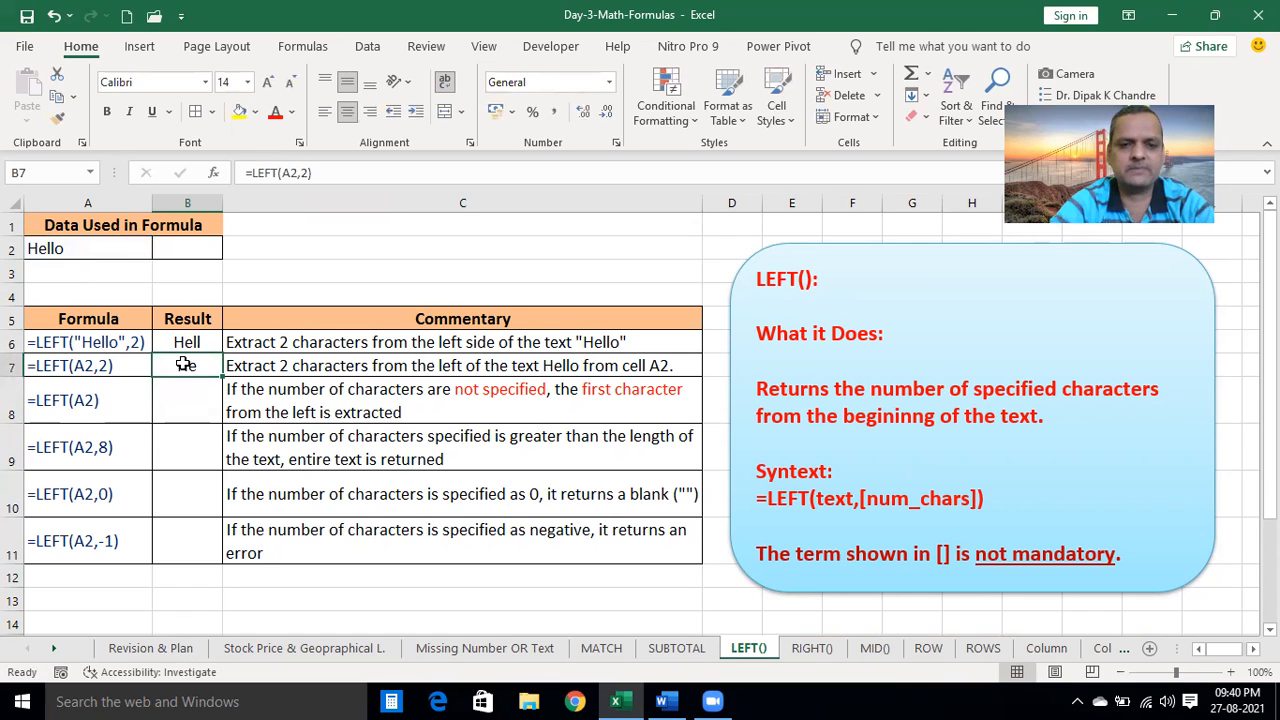
# Try a person's first name as the source text in A2 and undo the replacement
pyautogui.click(104, 243)
pyautogui.write('Dipak')
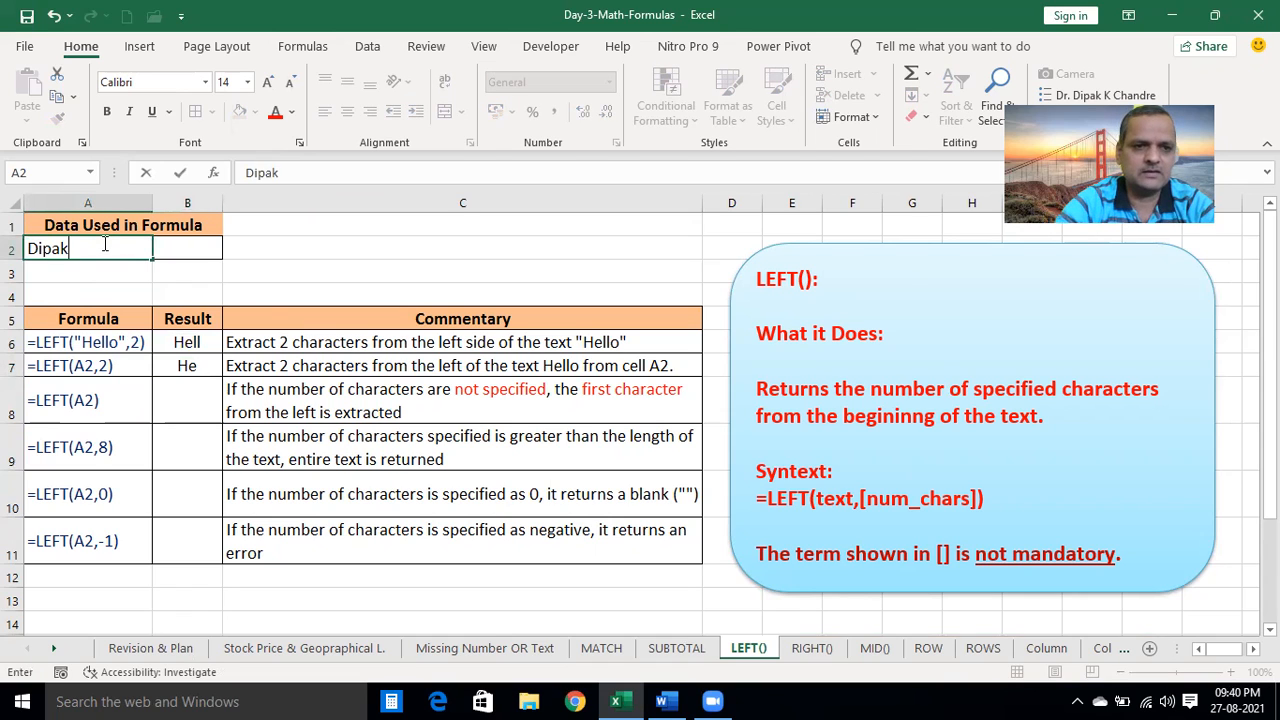
pyautogui.press('Return')
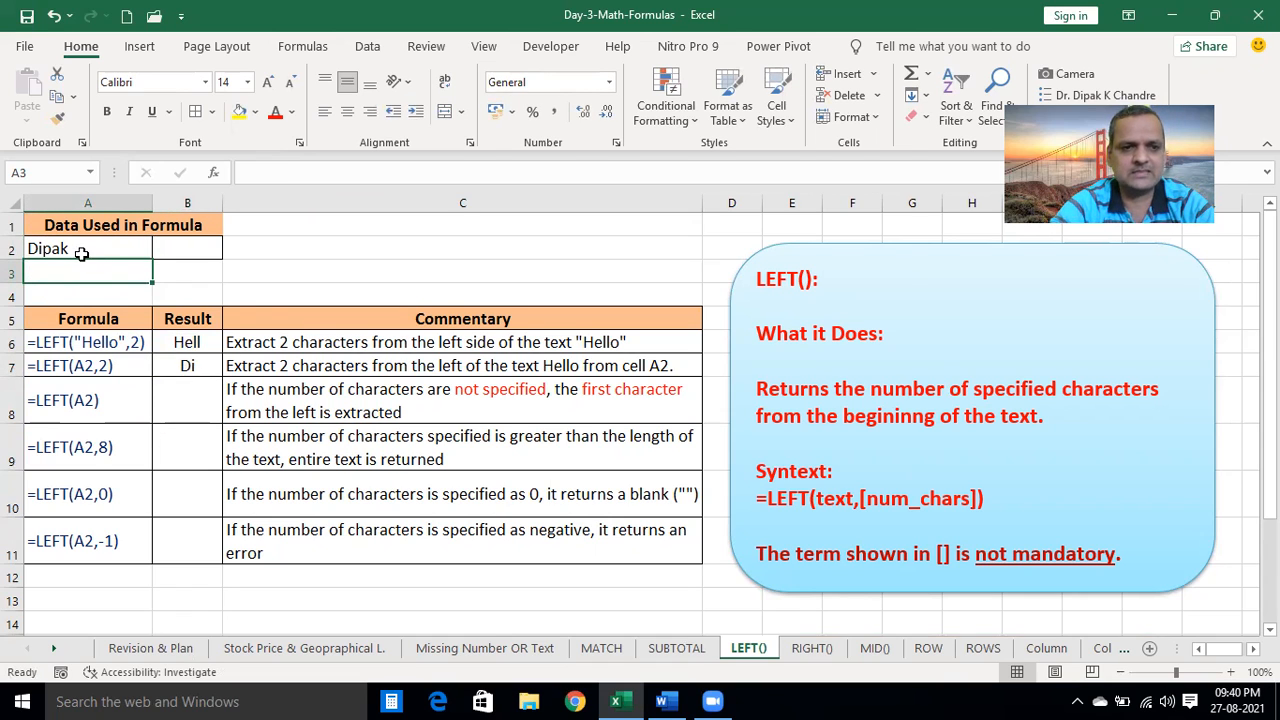
pyautogui.hotkey('ctrl', 'z')
# Enter =LEFT(A2) in B8, leaving out the number of characters
pyautogui.click(182, 402)
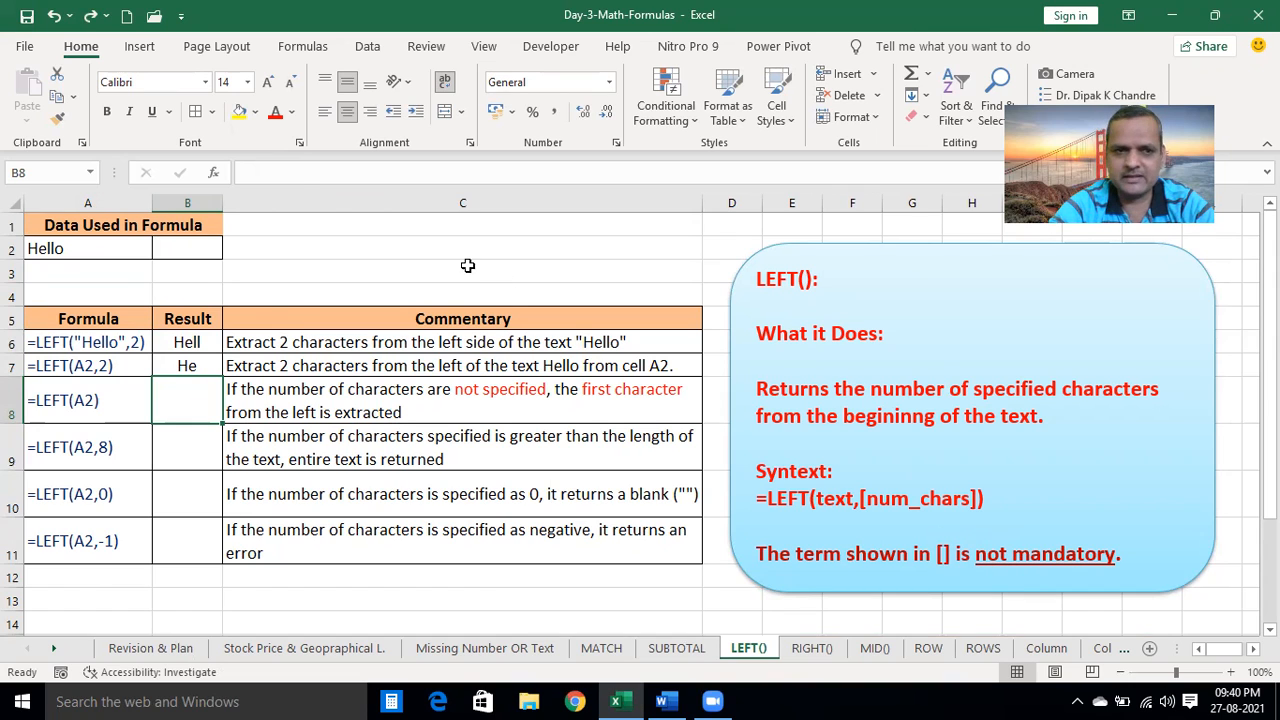
pyautogui.click(294, 173)
pyautogui.write('=')
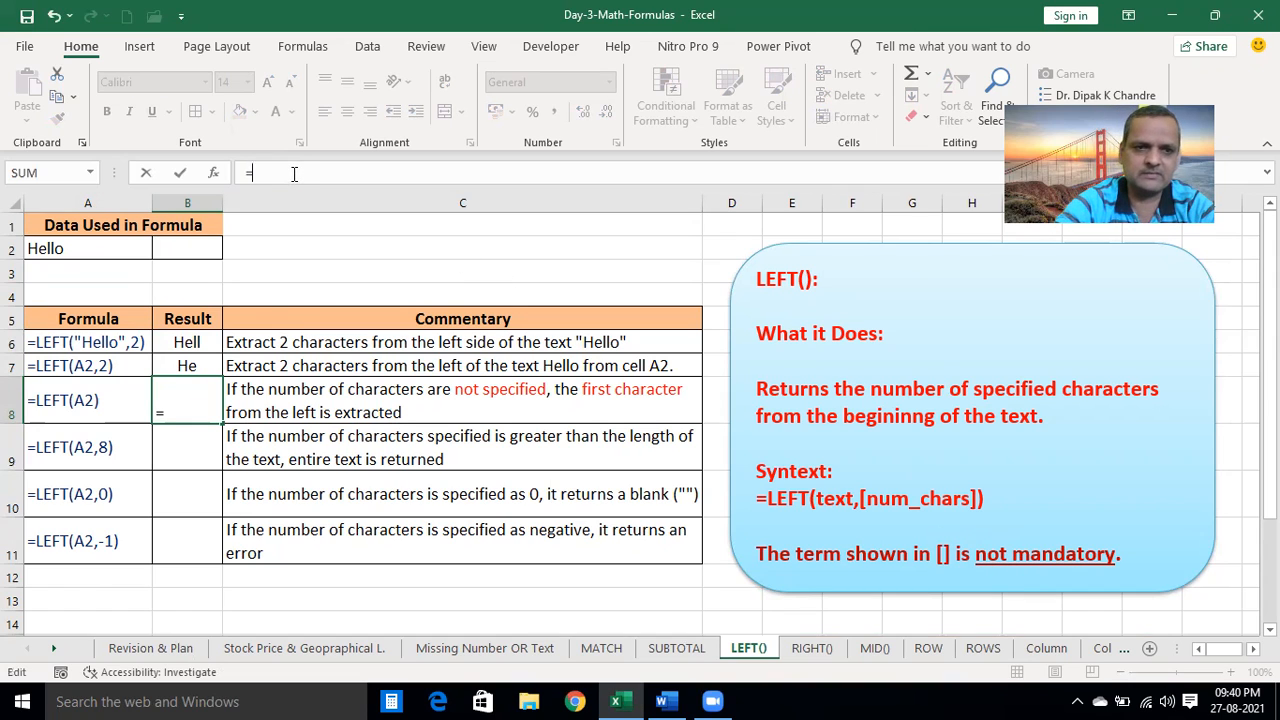
pyautogui.write('LEFT')
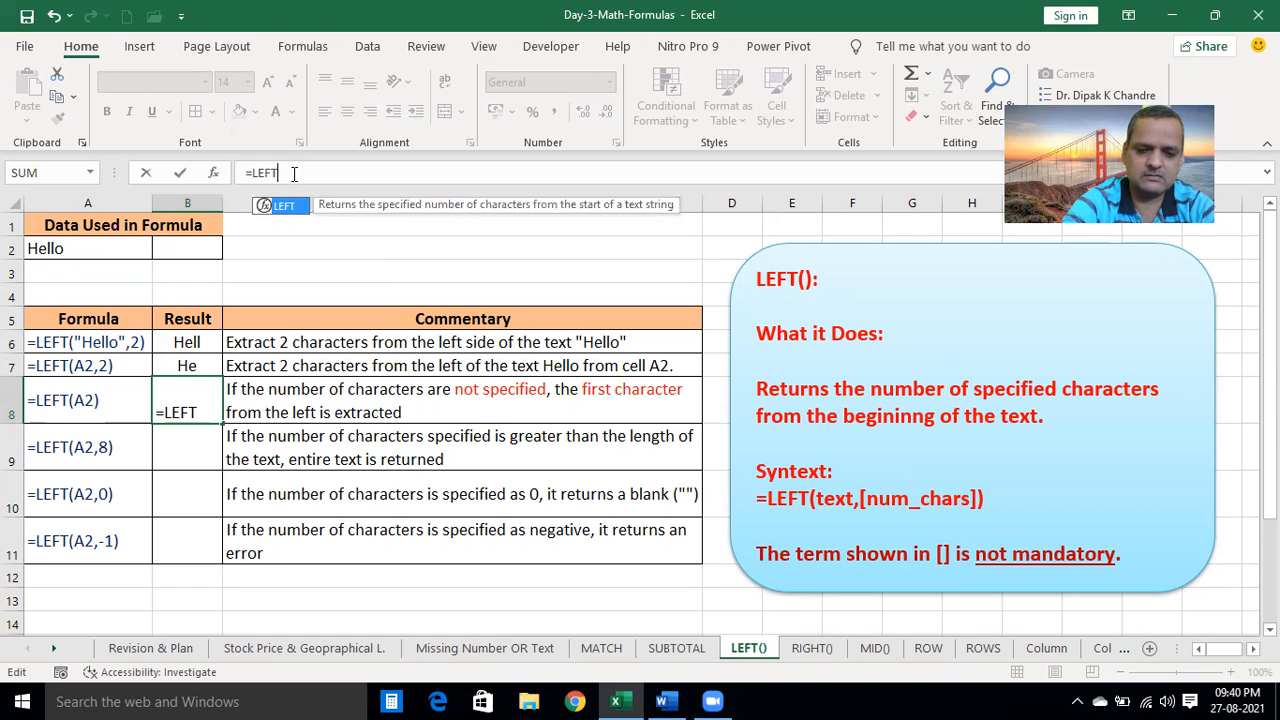
pyautogui.write('(')
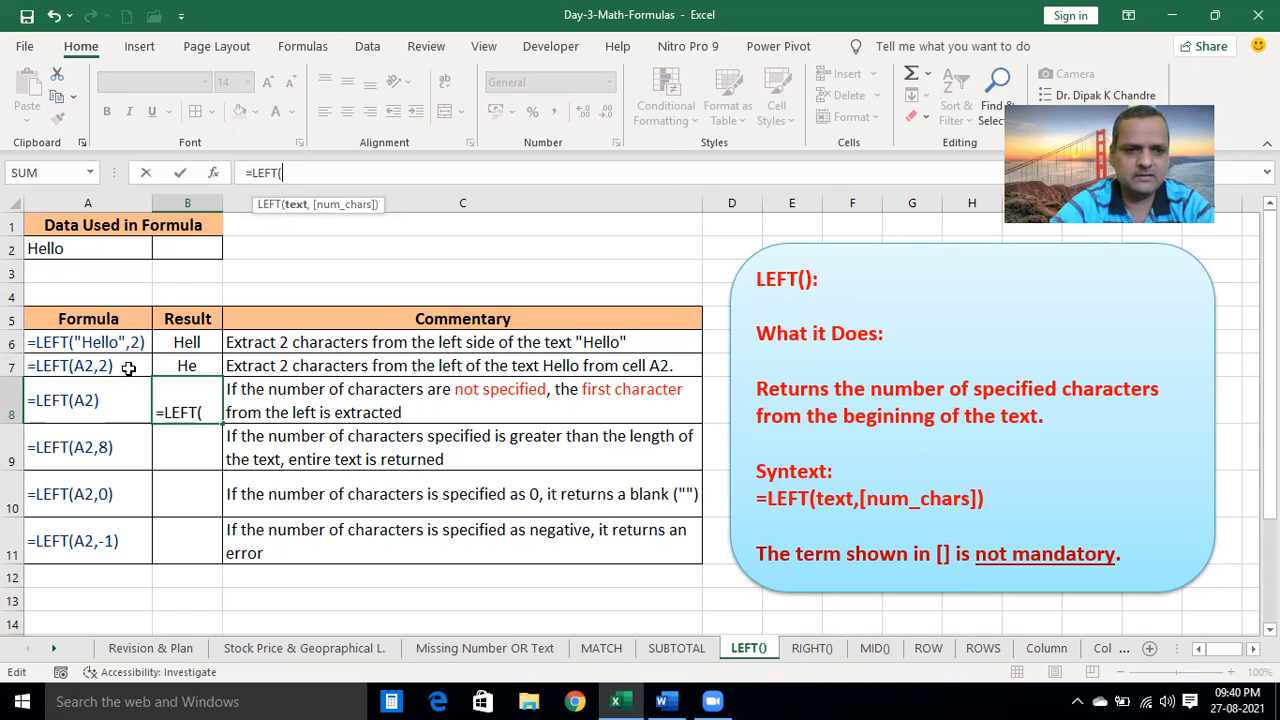
pyautogui.click(105, 250)
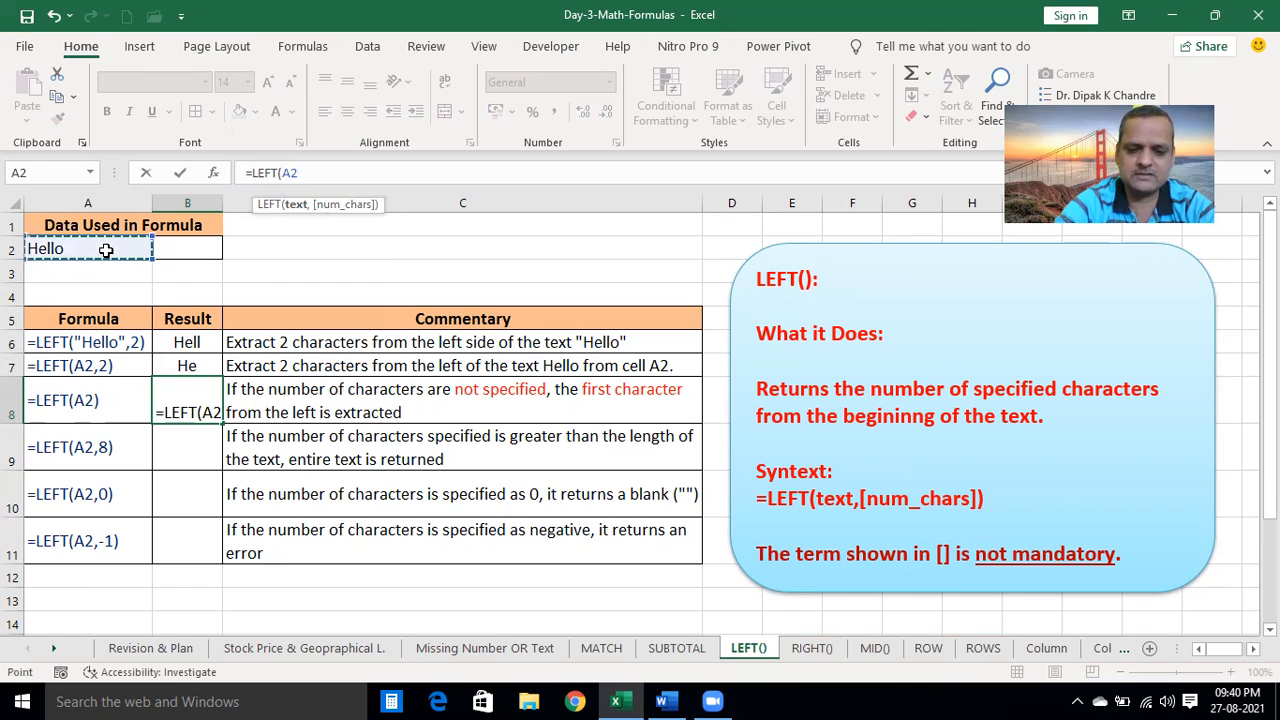
pyautogui.write(',')
pyautogui.press('BackSpace')
pyautogui.write(')')
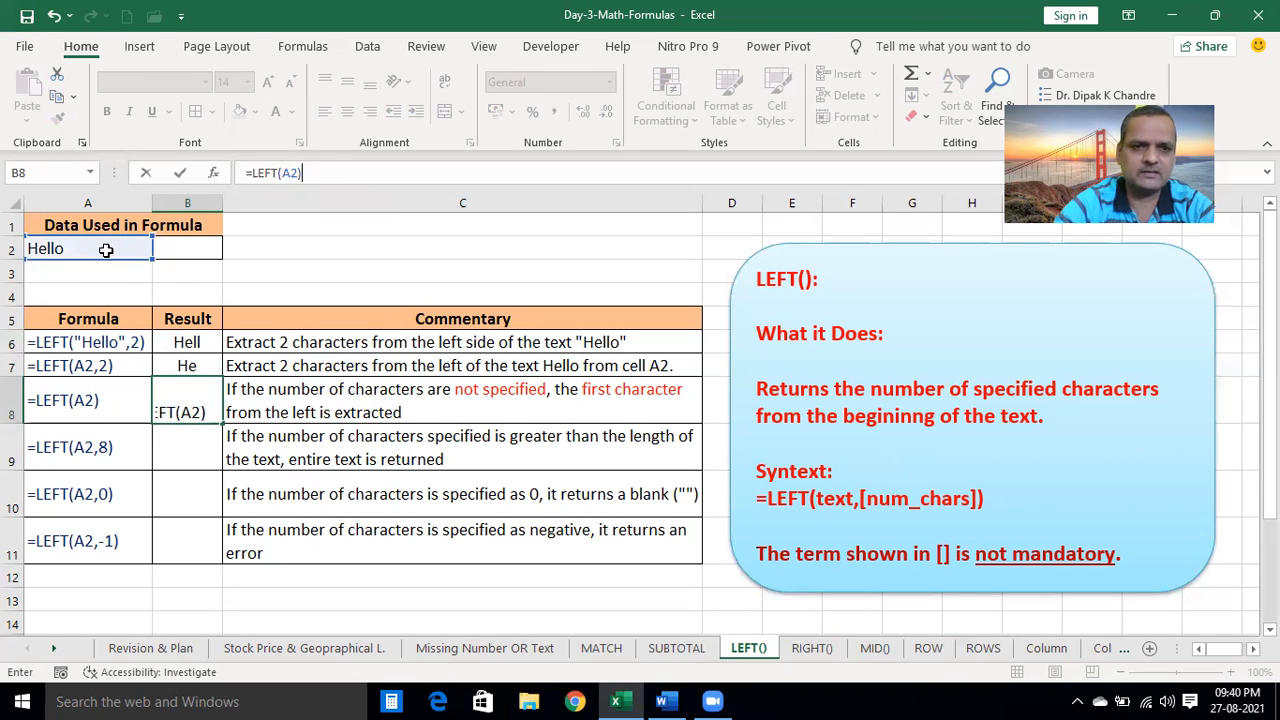
pyautogui.press('Return')
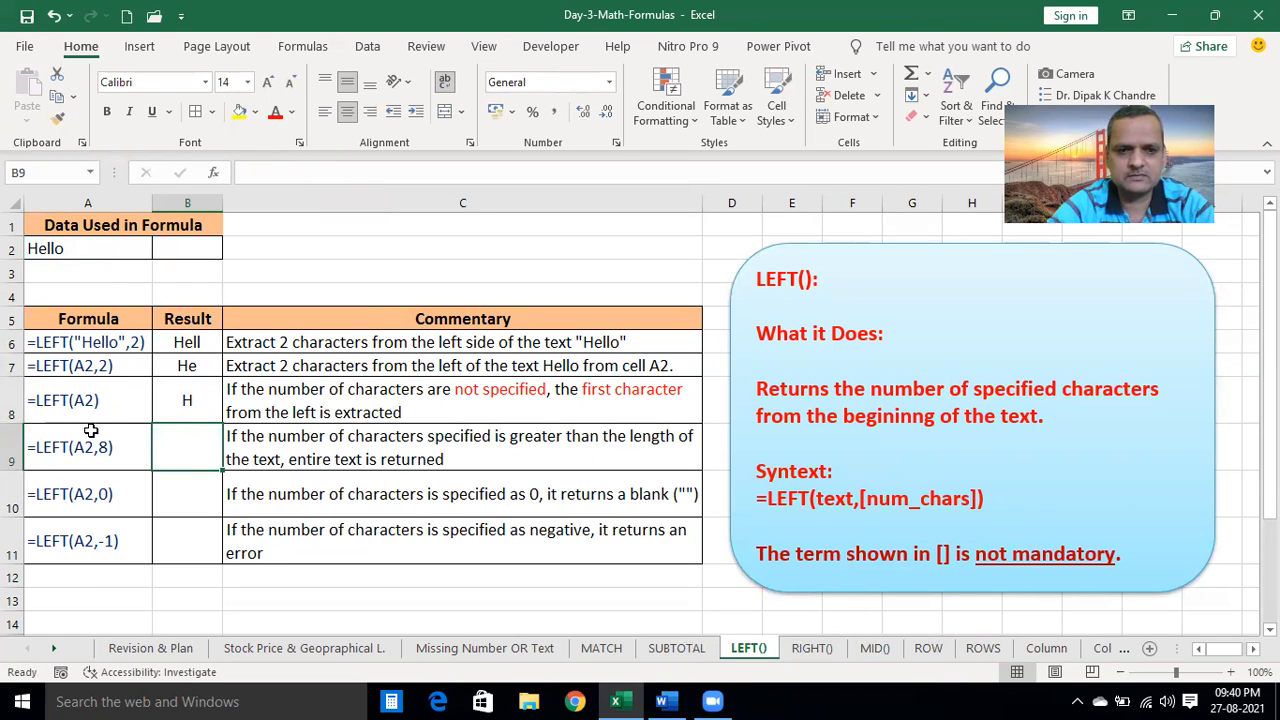
# Review the commentary in C8 and reopen the B8 formula to check its arguments, keeping it as =LEFT(A2)
pyautogui.click(180, 414)
pyautogui.click(469, 404)
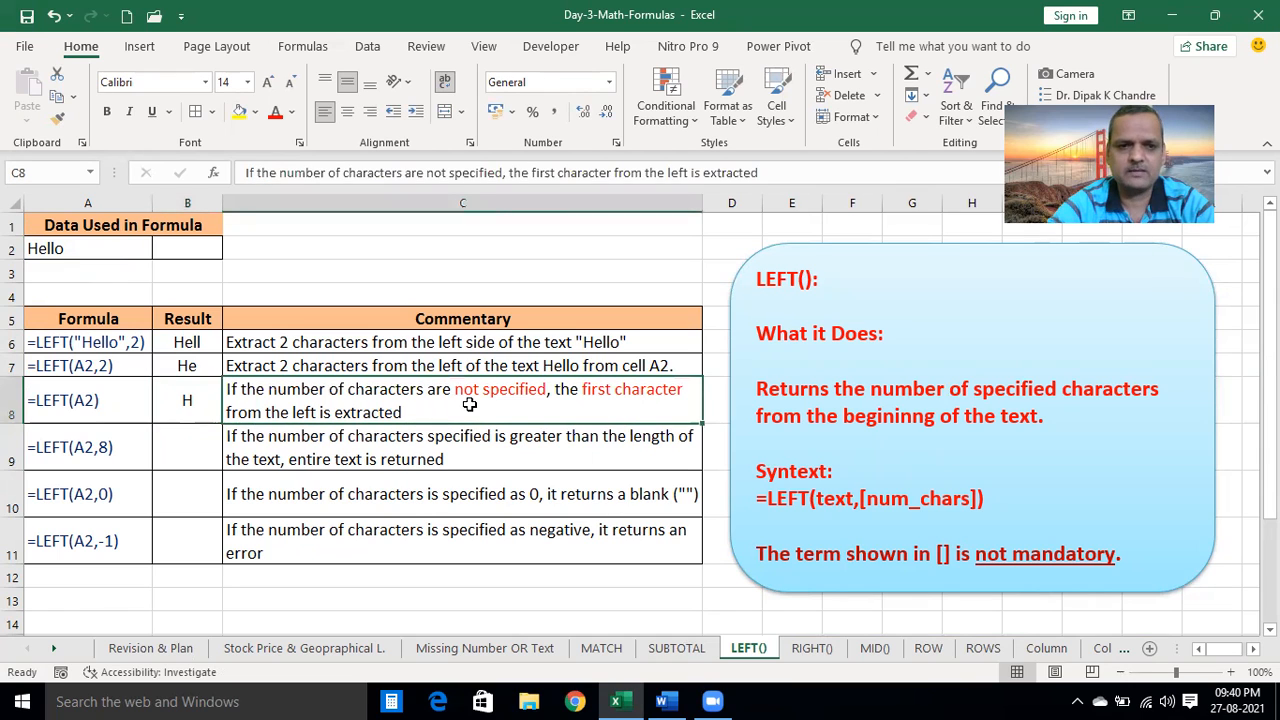
pyautogui.click(177, 415)
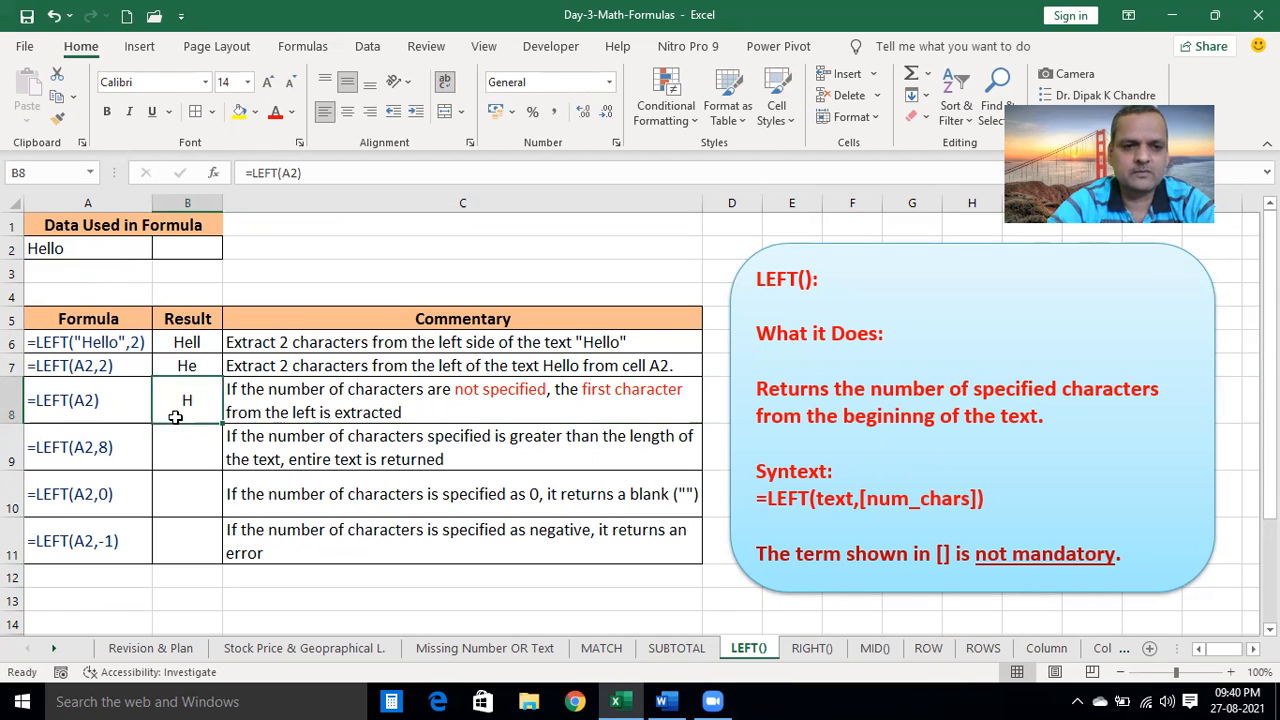
pyautogui.click(298, 172)
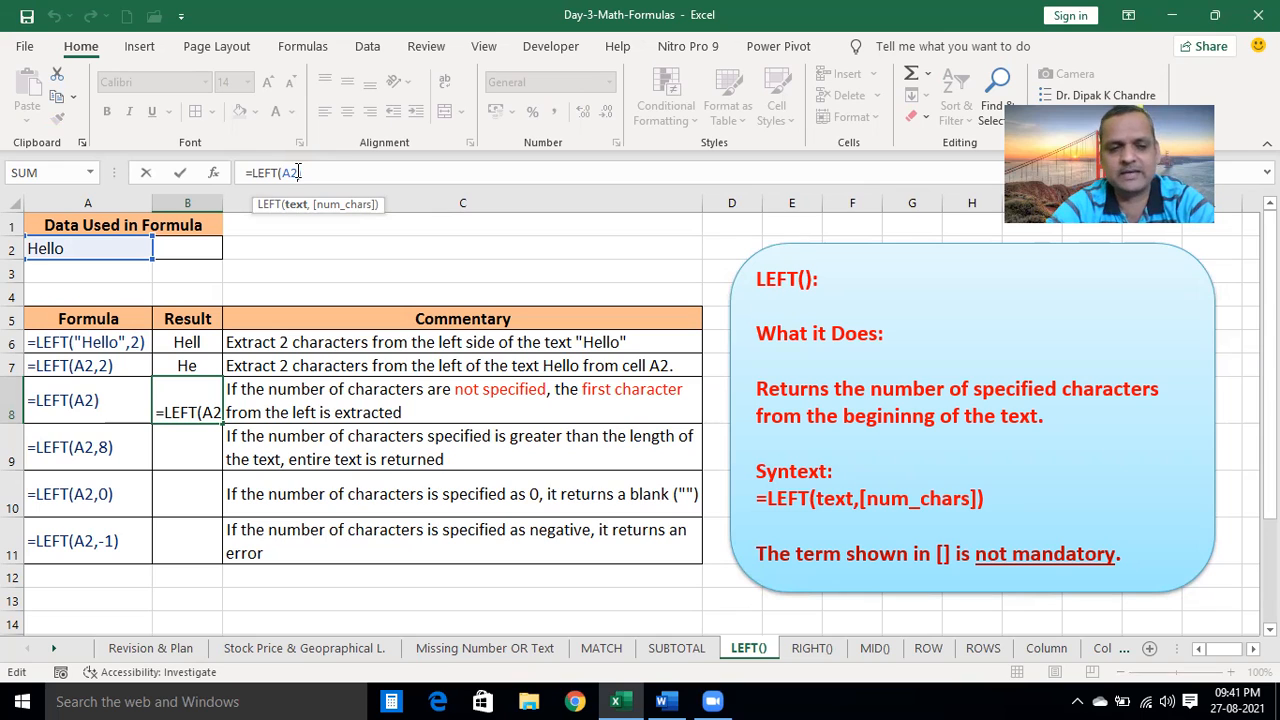
pyautogui.write(')')
pyautogui.press('Return')
pyautogui.click(179, 389)
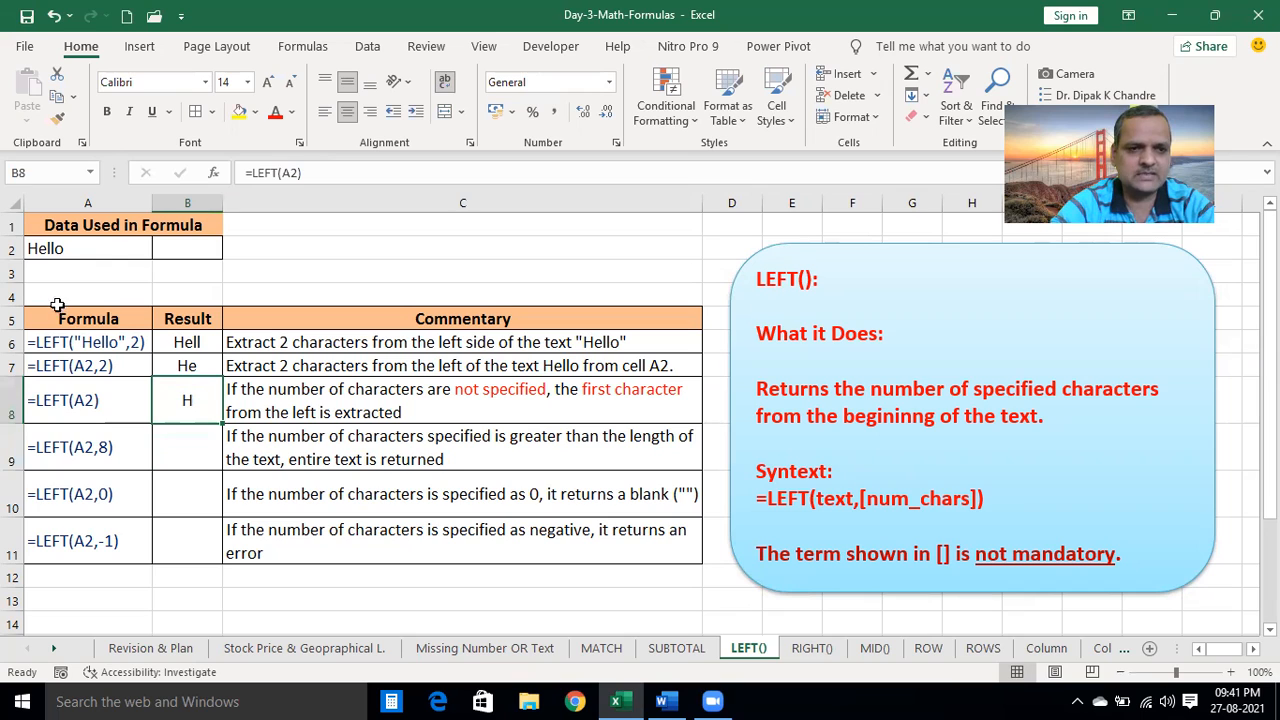
# Enter =LEFT(A2,8) in B9 to request more characters than the text in A2 contains
pyautogui.click(173, 440)
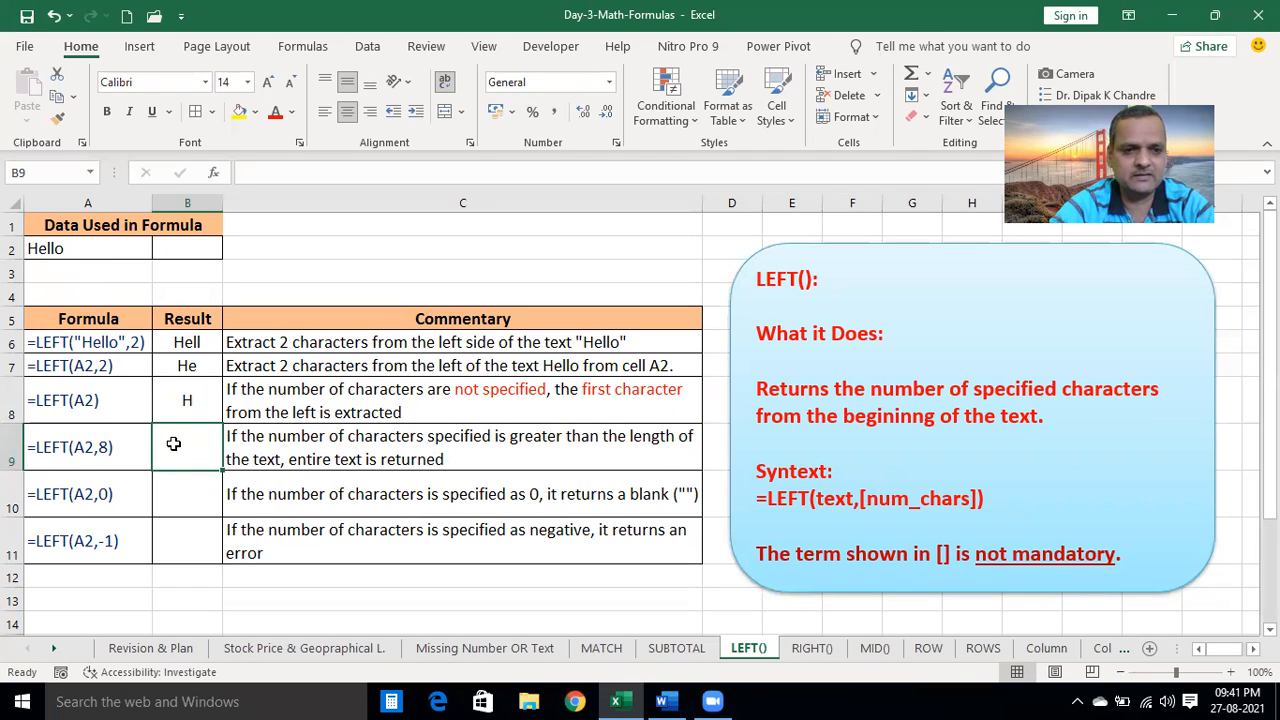
pyautogui.write('=')
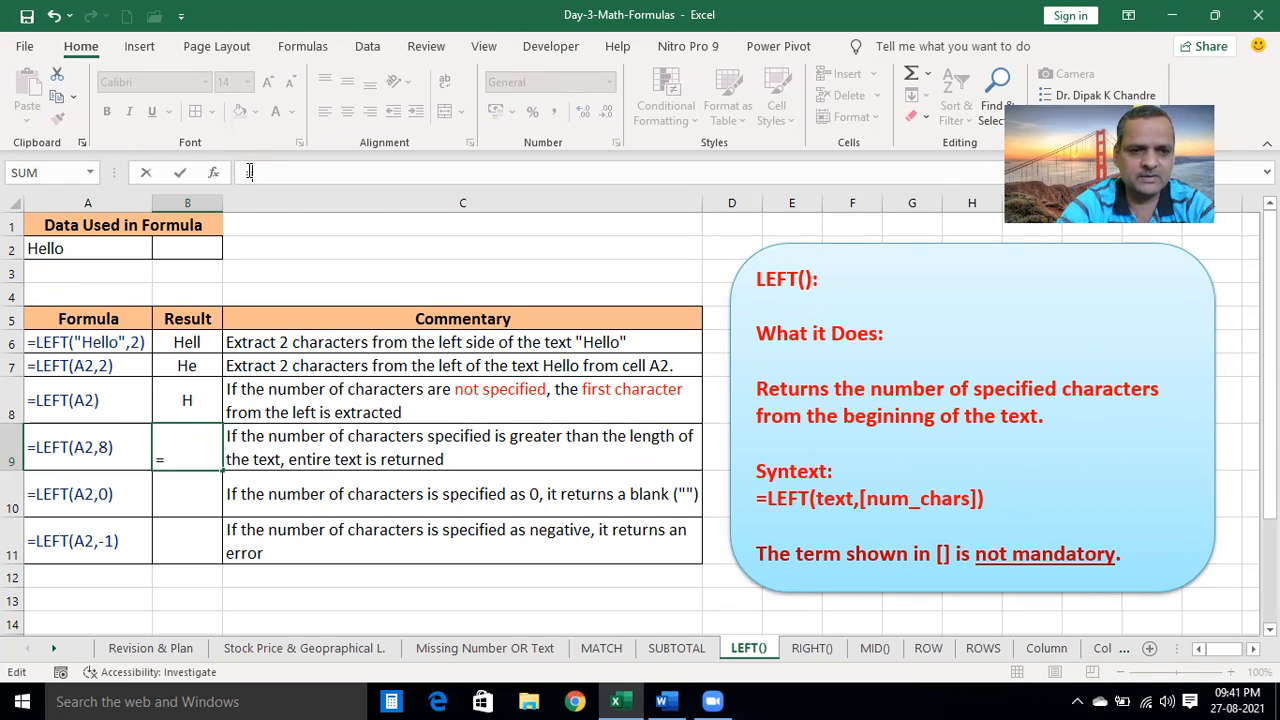
pyautogui.write('LE')
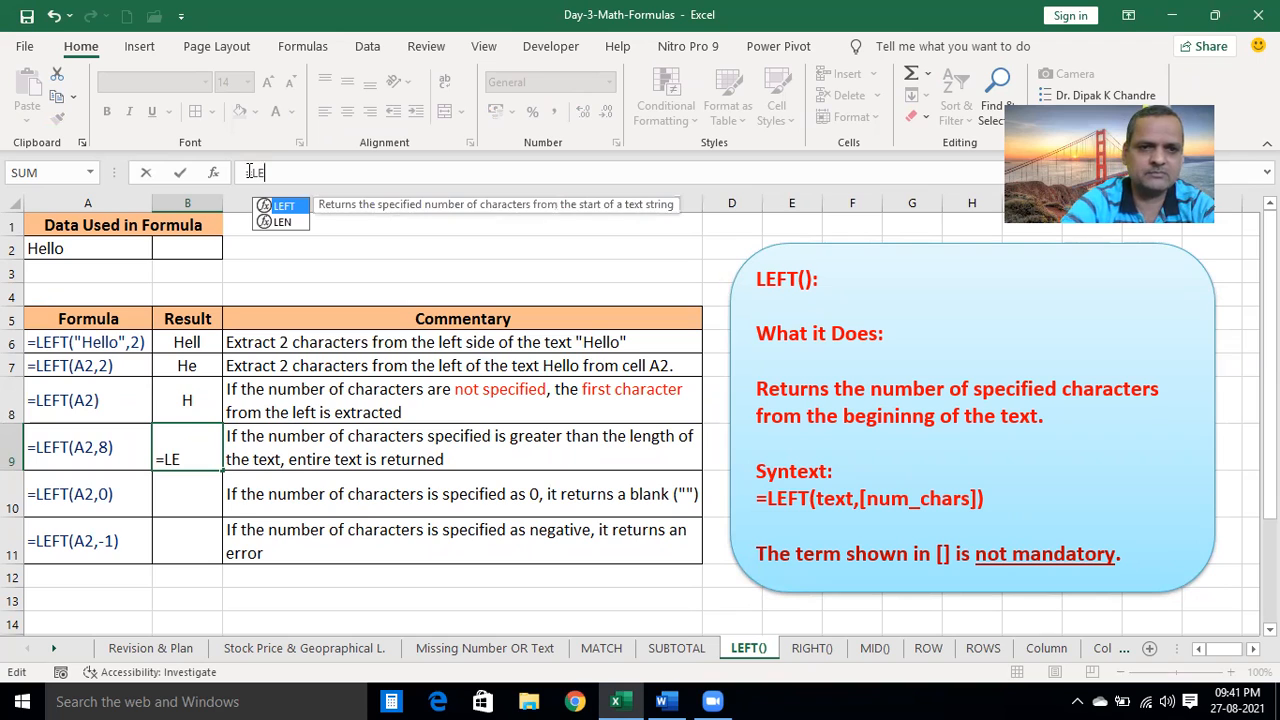
pyautogui.write('F')
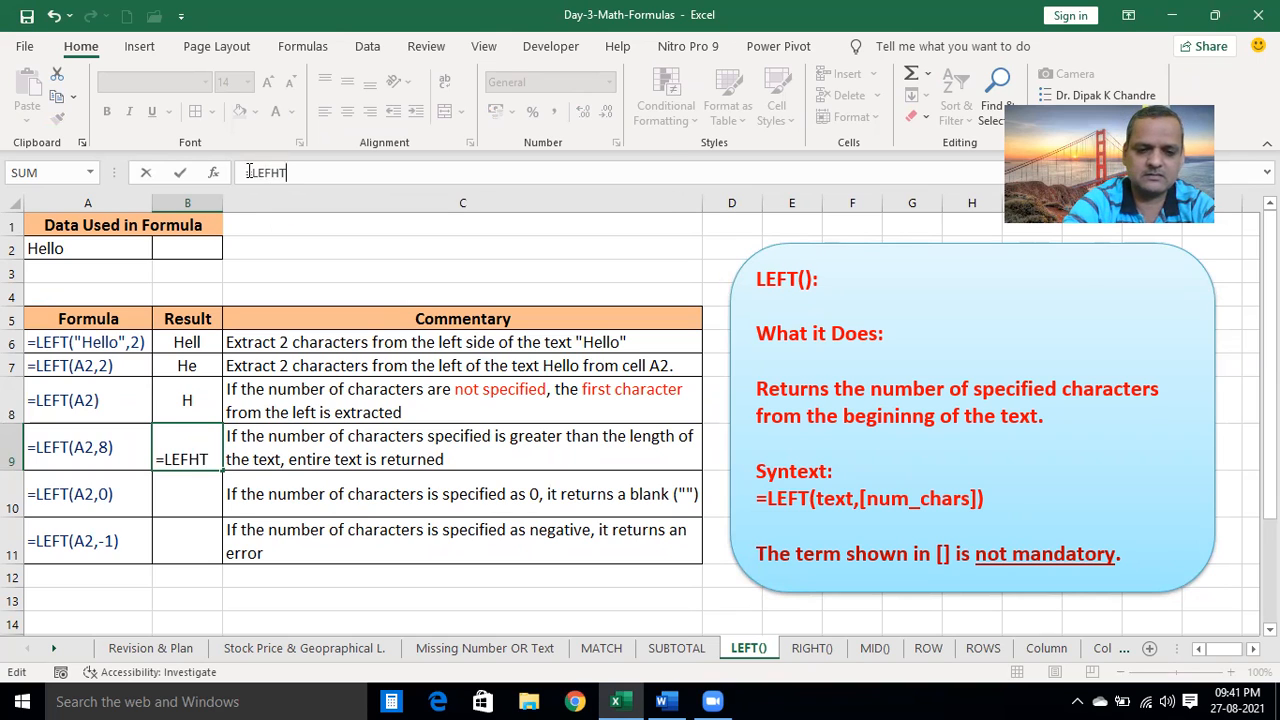
pyautogui.write('T(')
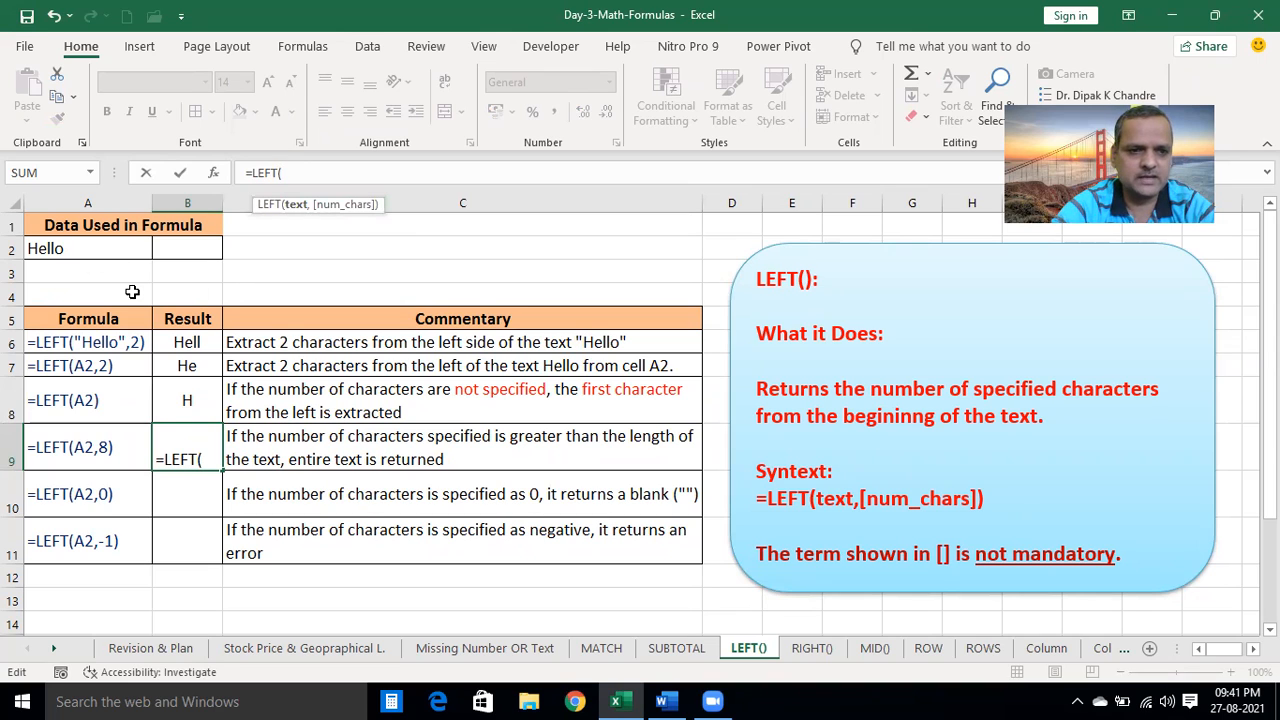
pyautogui.click(81, 252)
pyautogui.write(',')
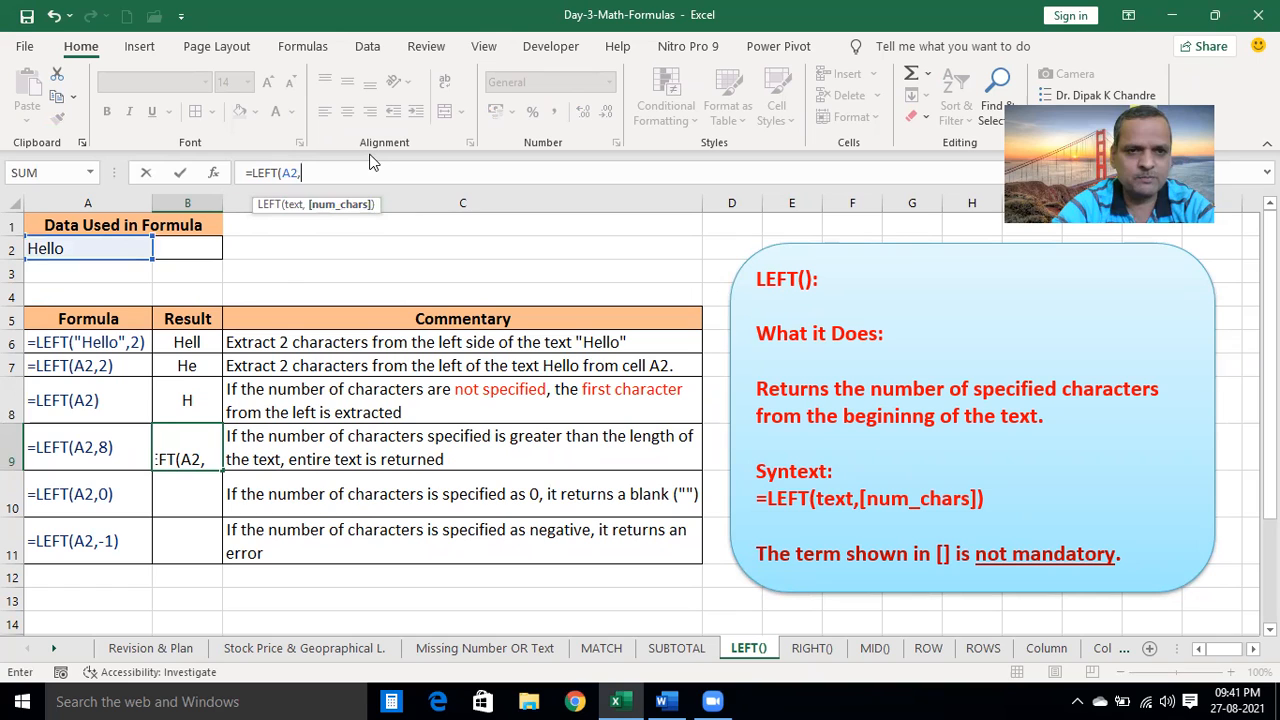
pyautogui.write('8')
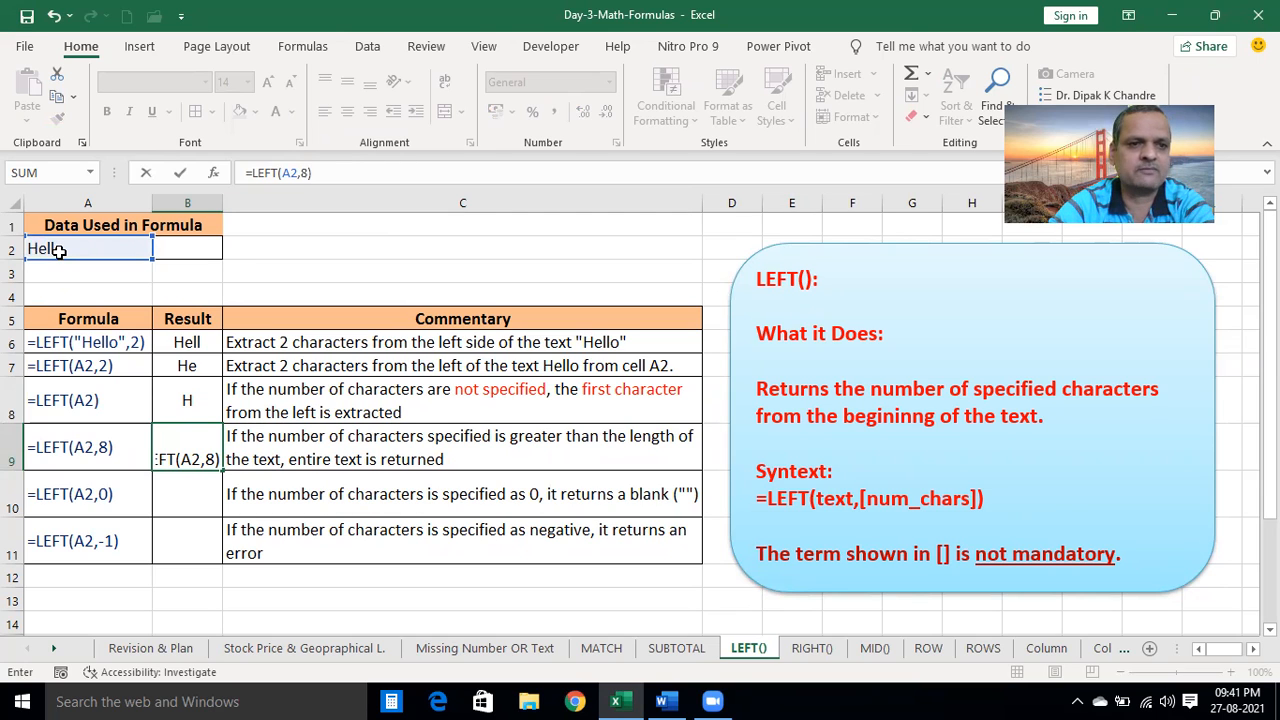
pyautogui.press('Return')
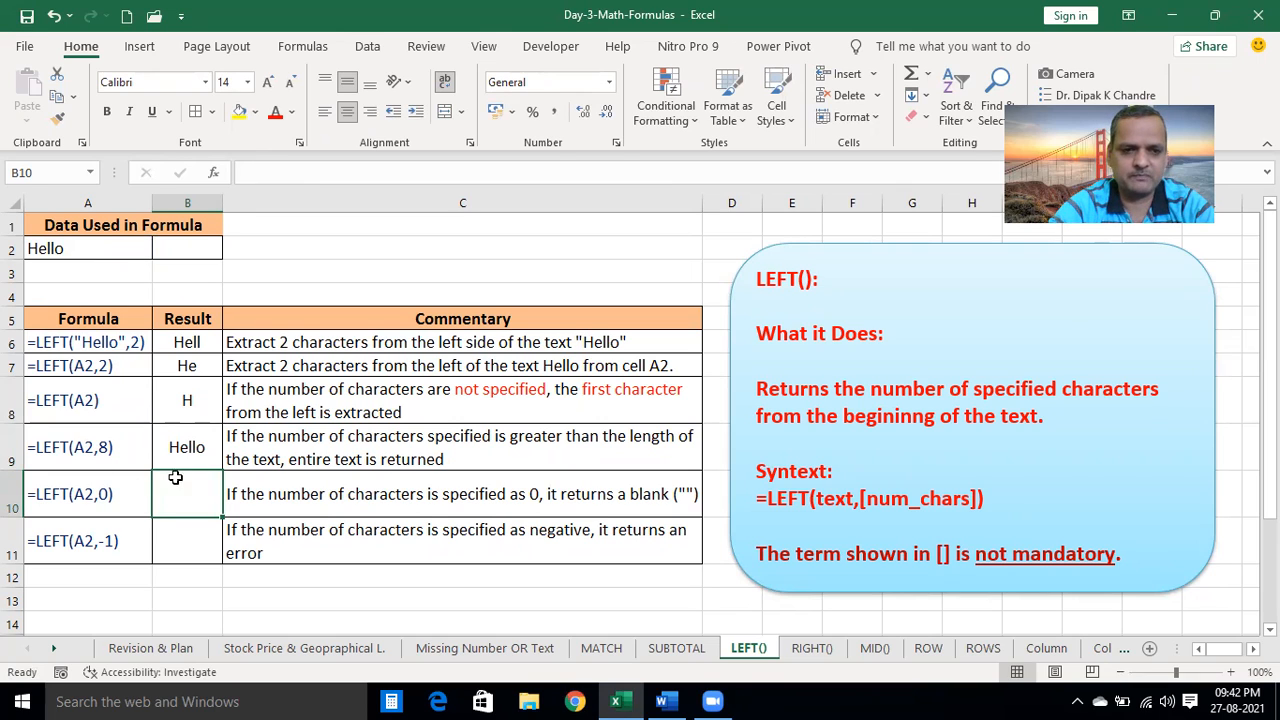
# Enter =LEFT(A2,0) in B10 to request zero characters from the text in A2
pyautogui.click(258, 176)
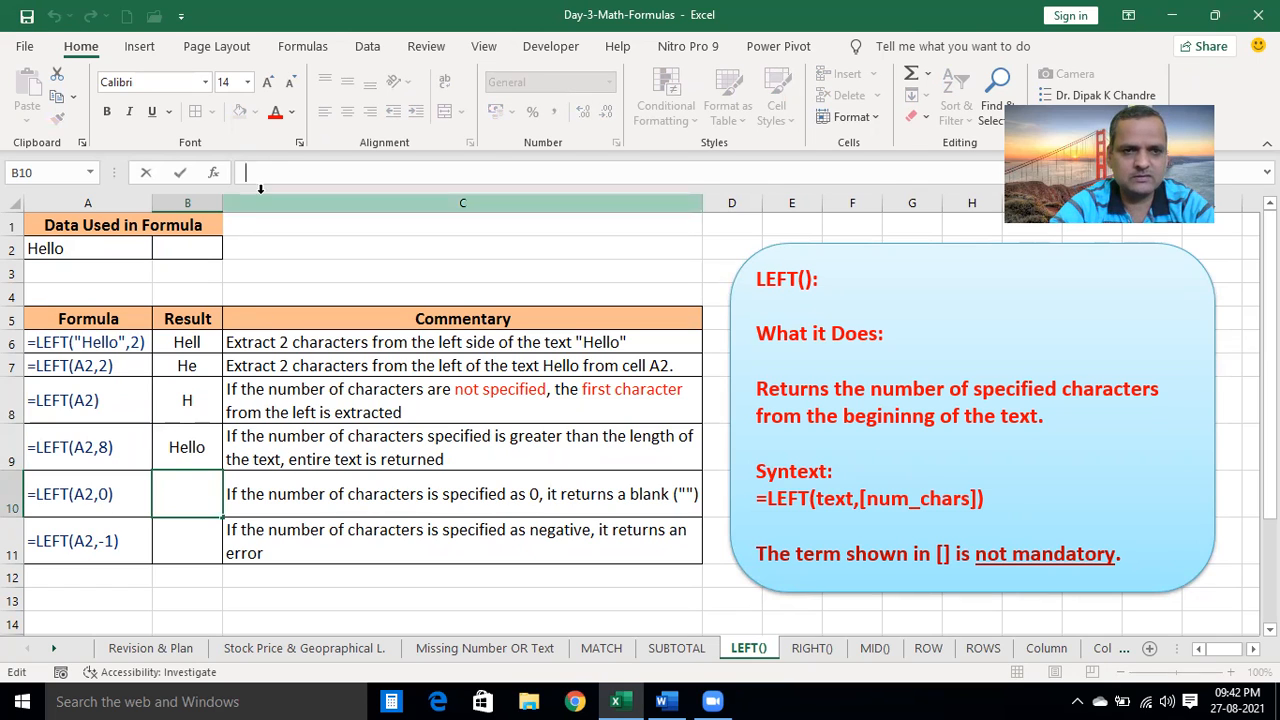
pyautogui.write('=')
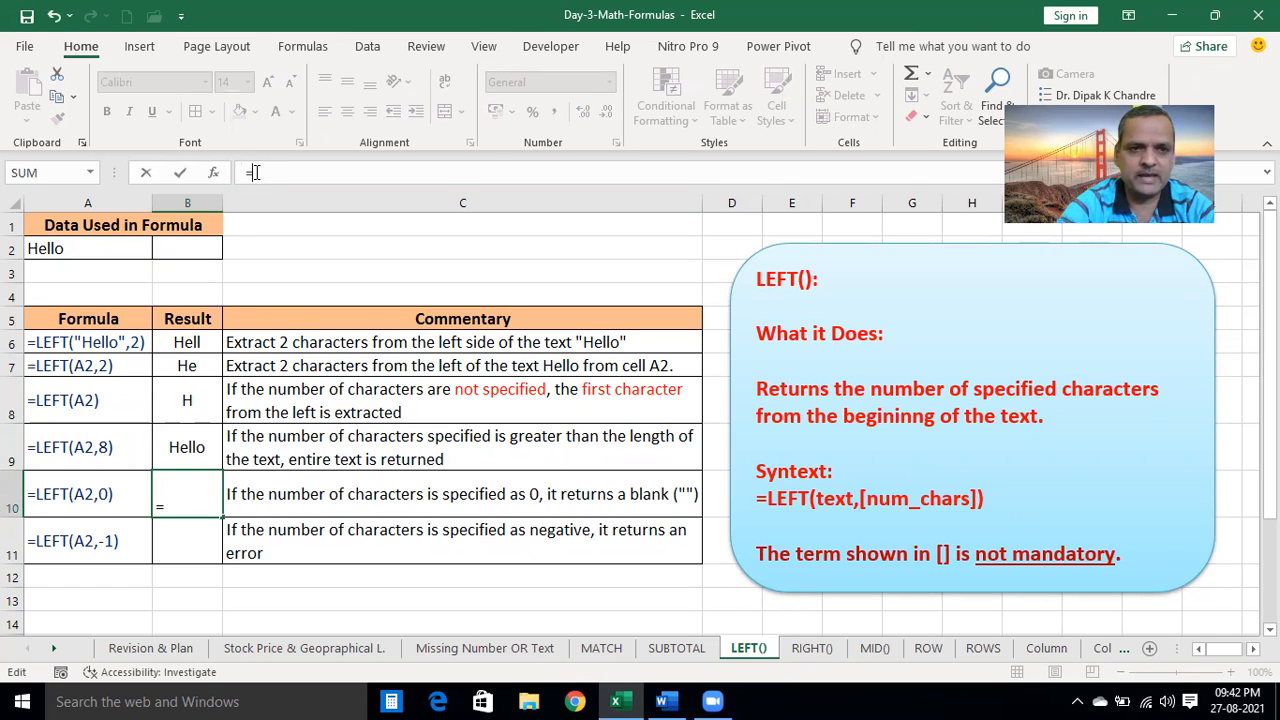
pyautogui.write('LEFT(')
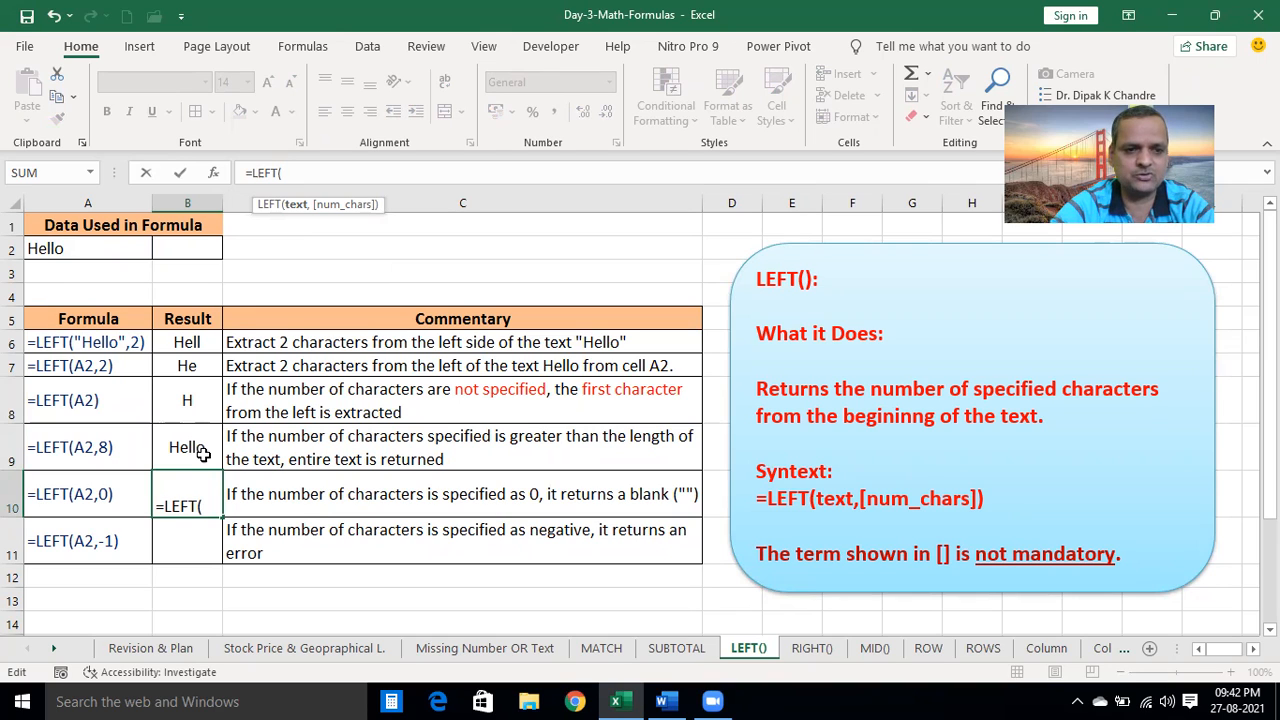
pyautogui.click(111, 235)
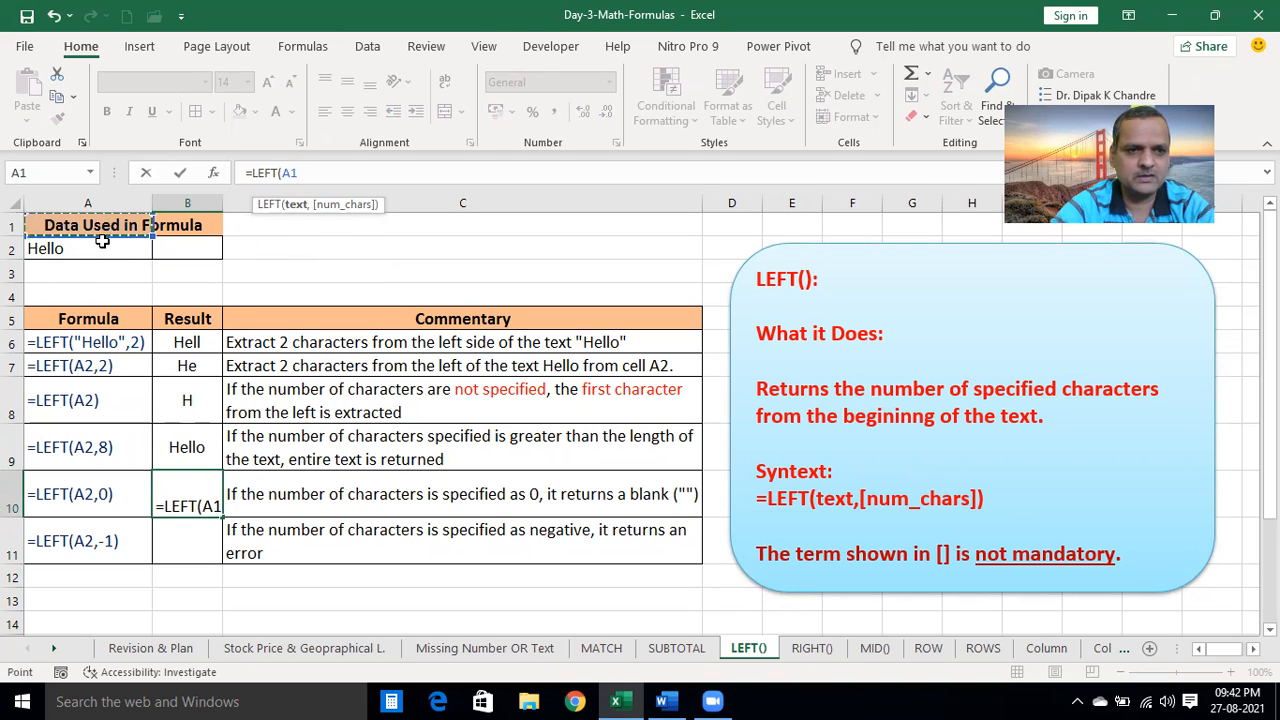
pyautogui.click(101, 244)
pyautogui.write(',0)')
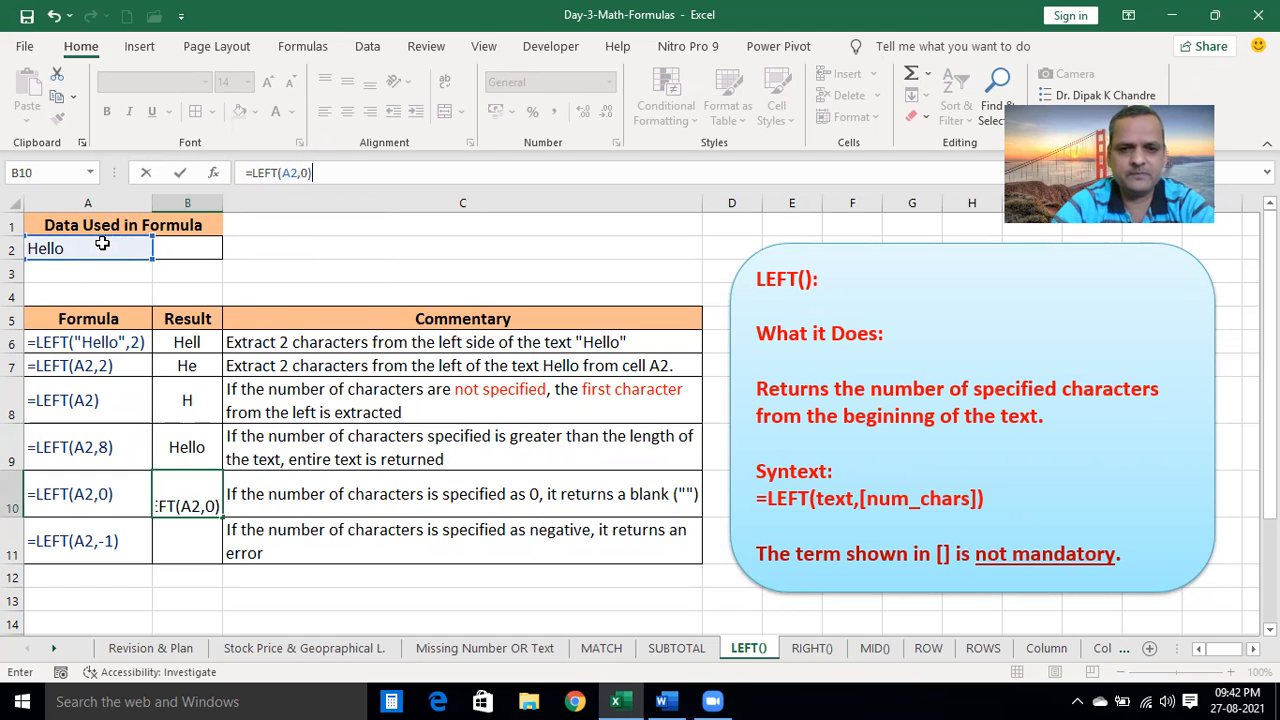
pyautogui.press('Return')
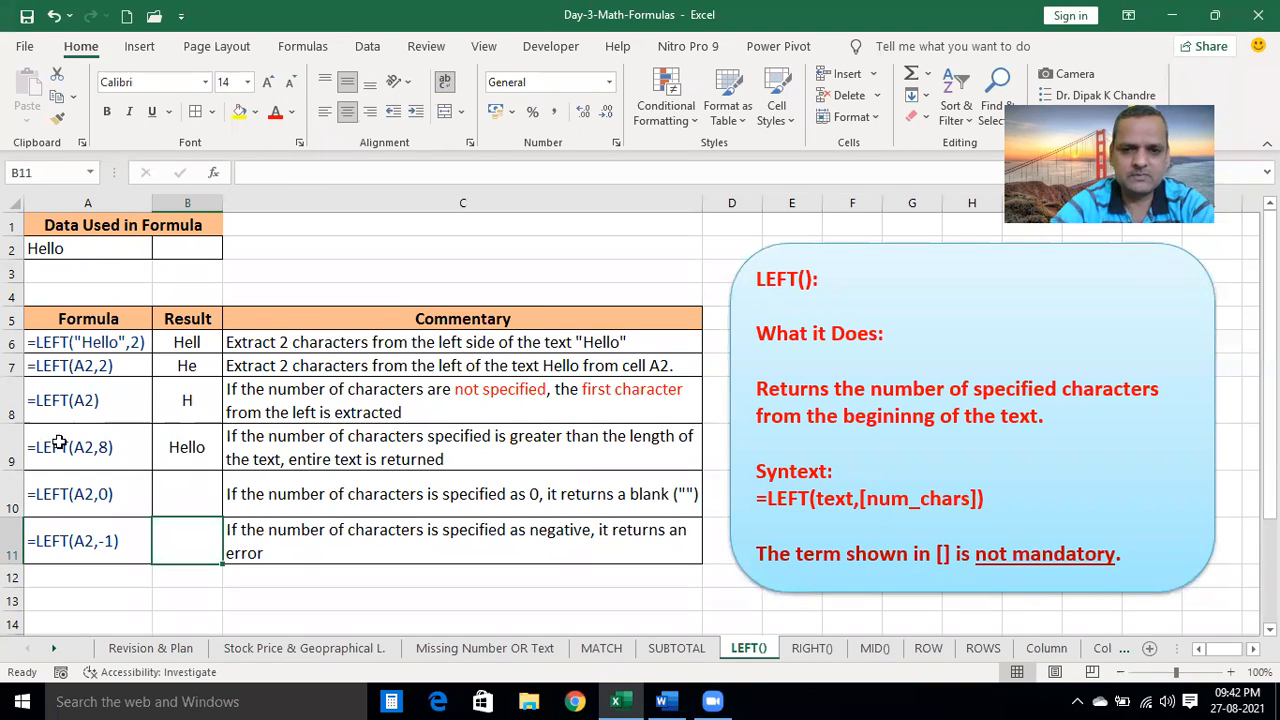
# Try 1 as the number of characters in the B10 formula and undo the change
pyautogui.click(199, 497)
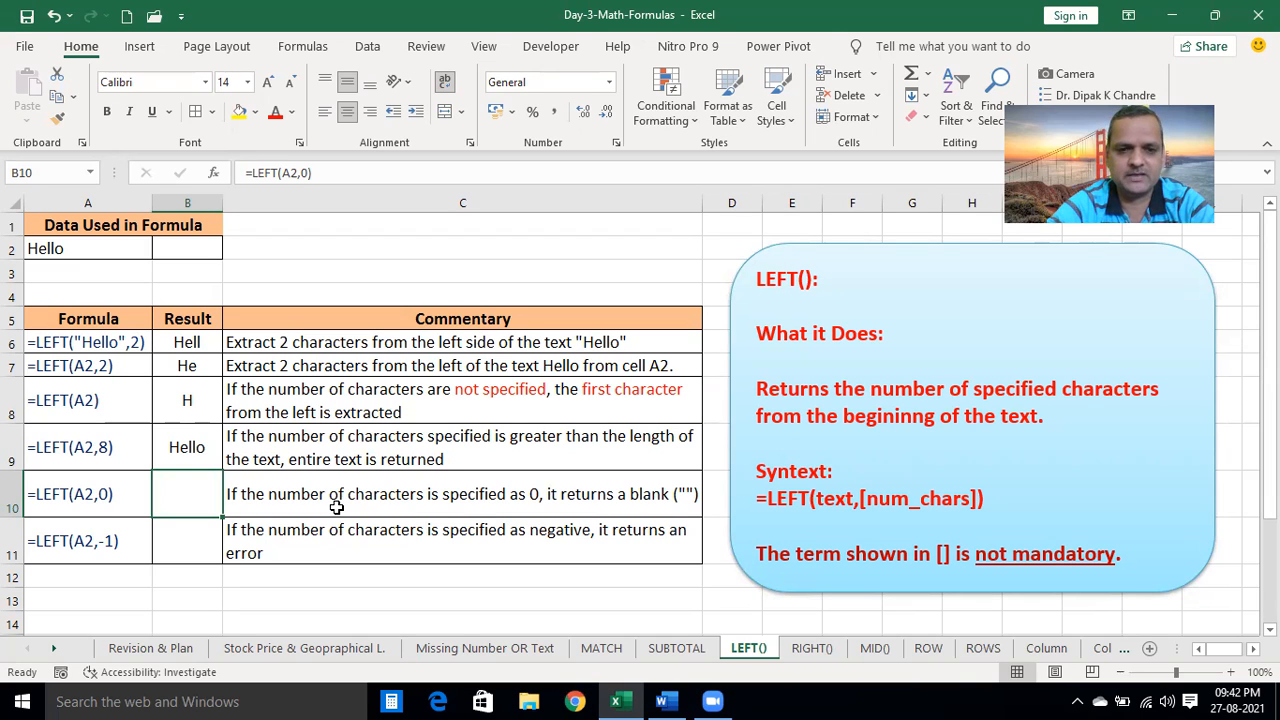
pyautogui.click(309, 175)
pyautogui.press('BackSpace')
pyautogui.write('1')
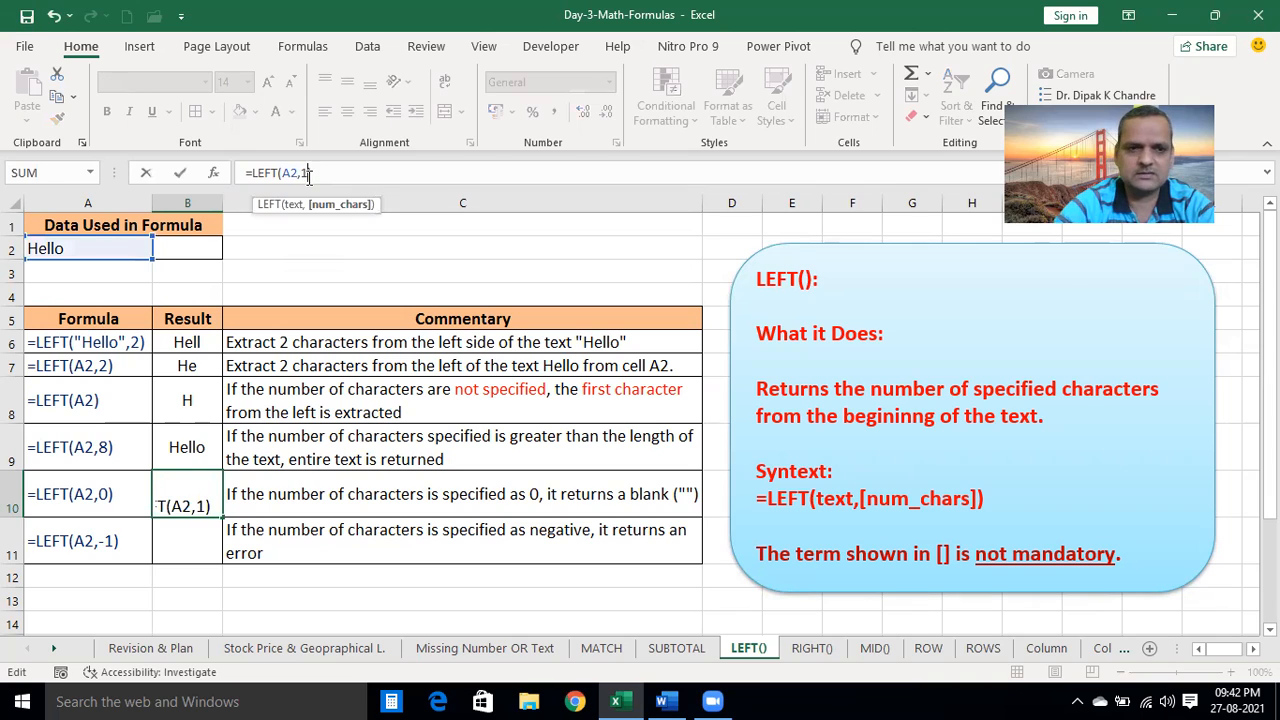
pyautogui.press('Return')
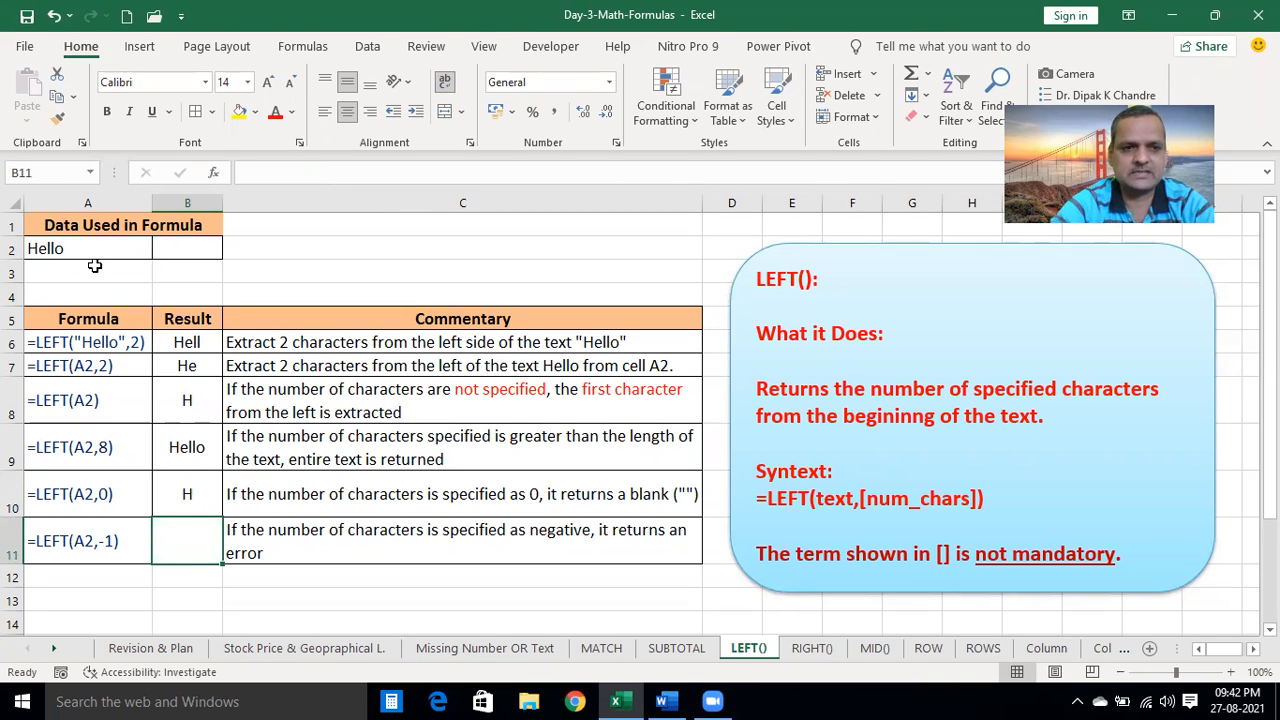
pyautogui.click(200, 494)
# Enter =LEFT(A2,-1) in B11 to demonstrate a negative number of characters
pyautogui.click(184, 542)
pyautogui.rightClick(186, 545)
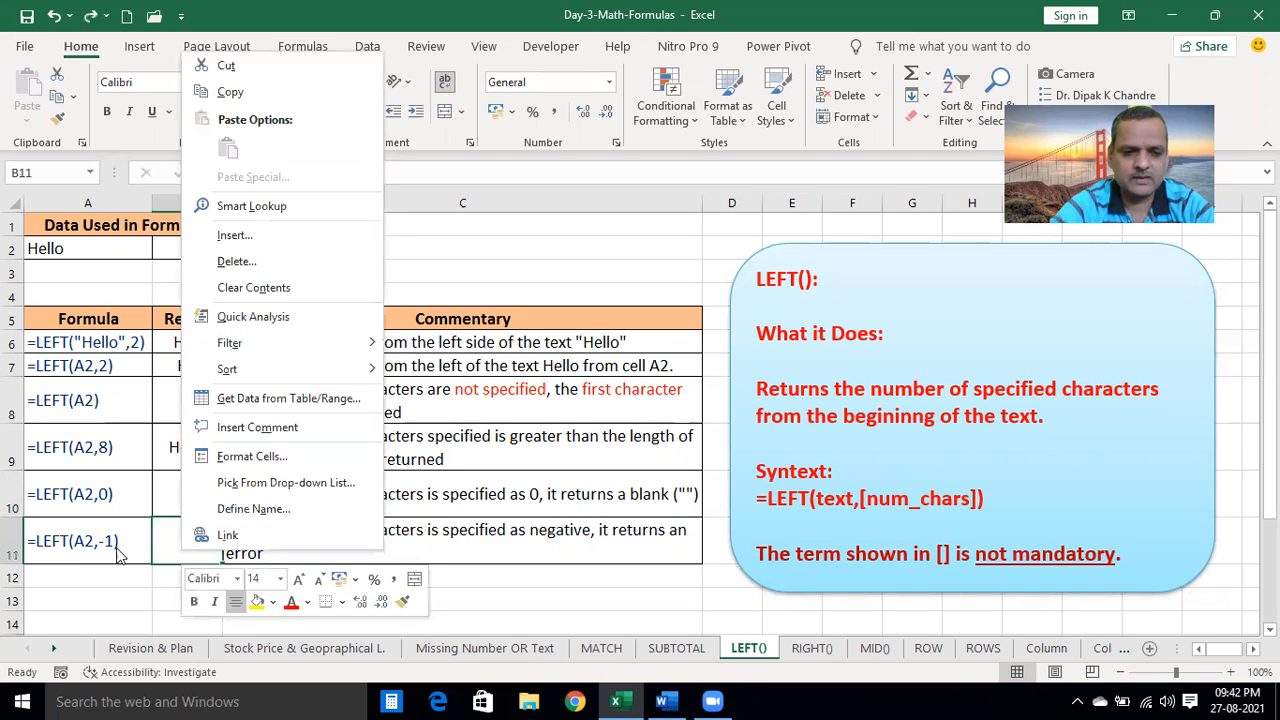
pyautogui.press('Escape')
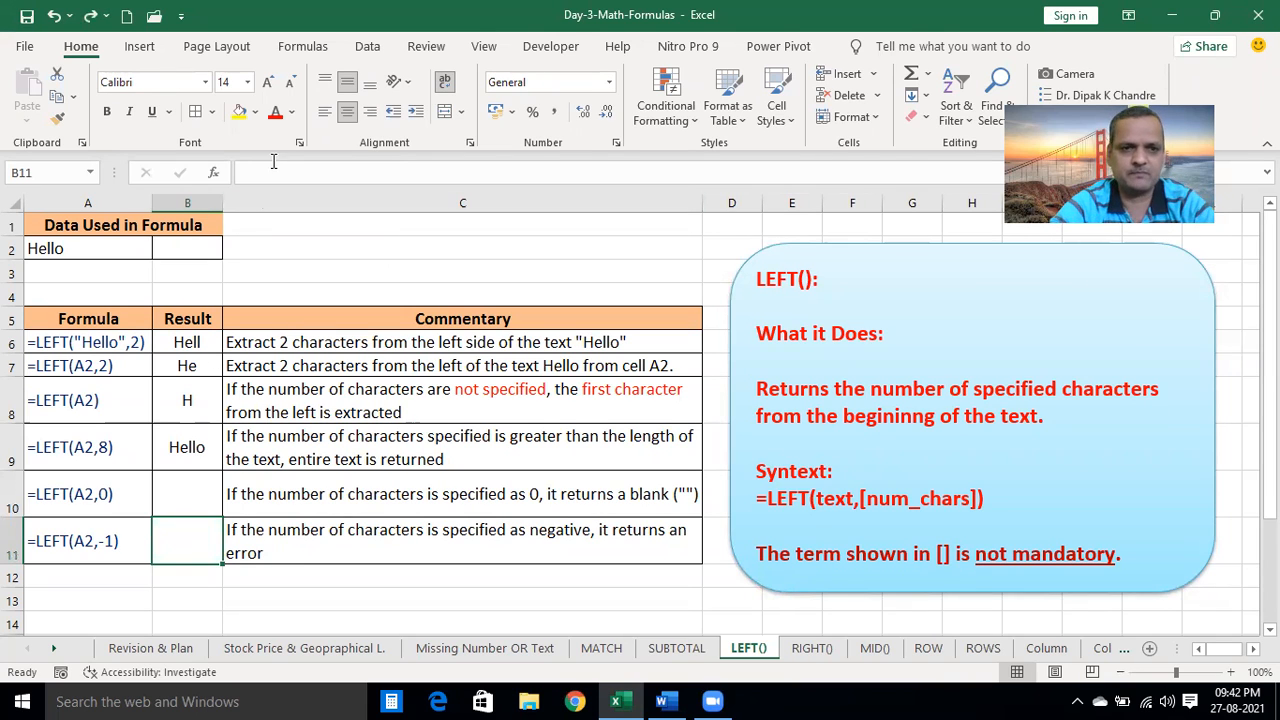
pyautogui.write('=')
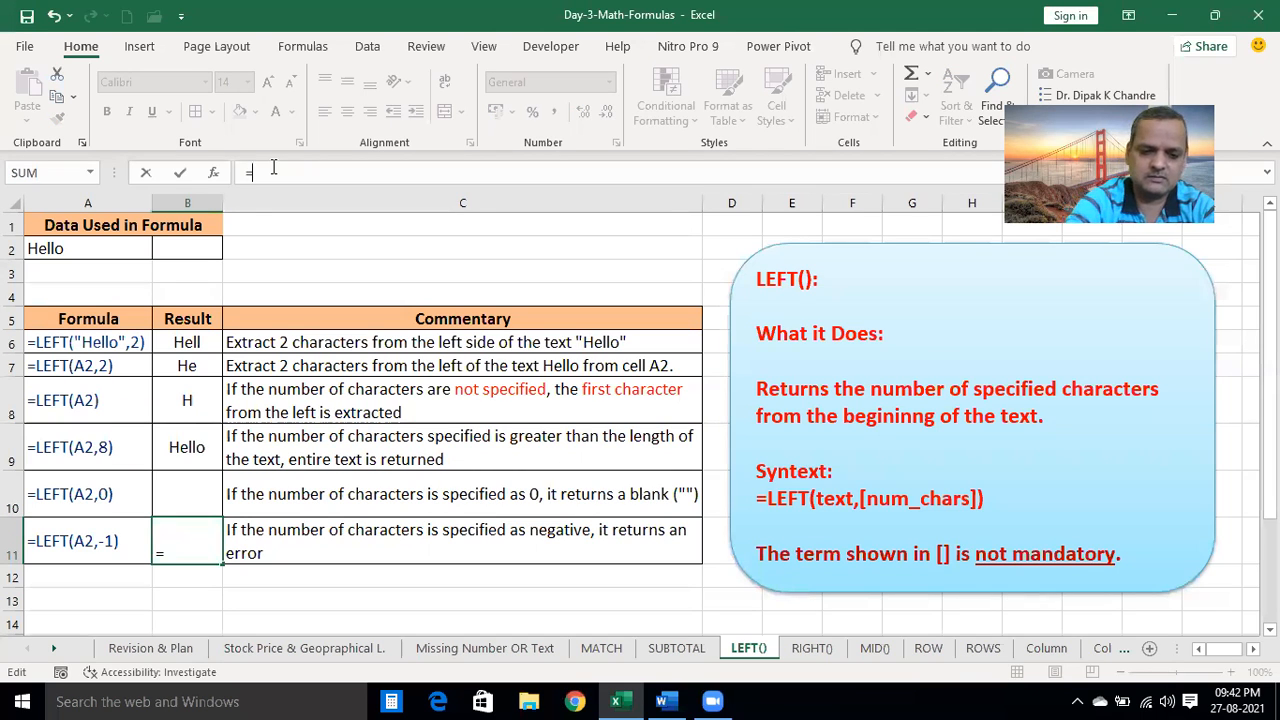
pyautogui.write('LEFT(')
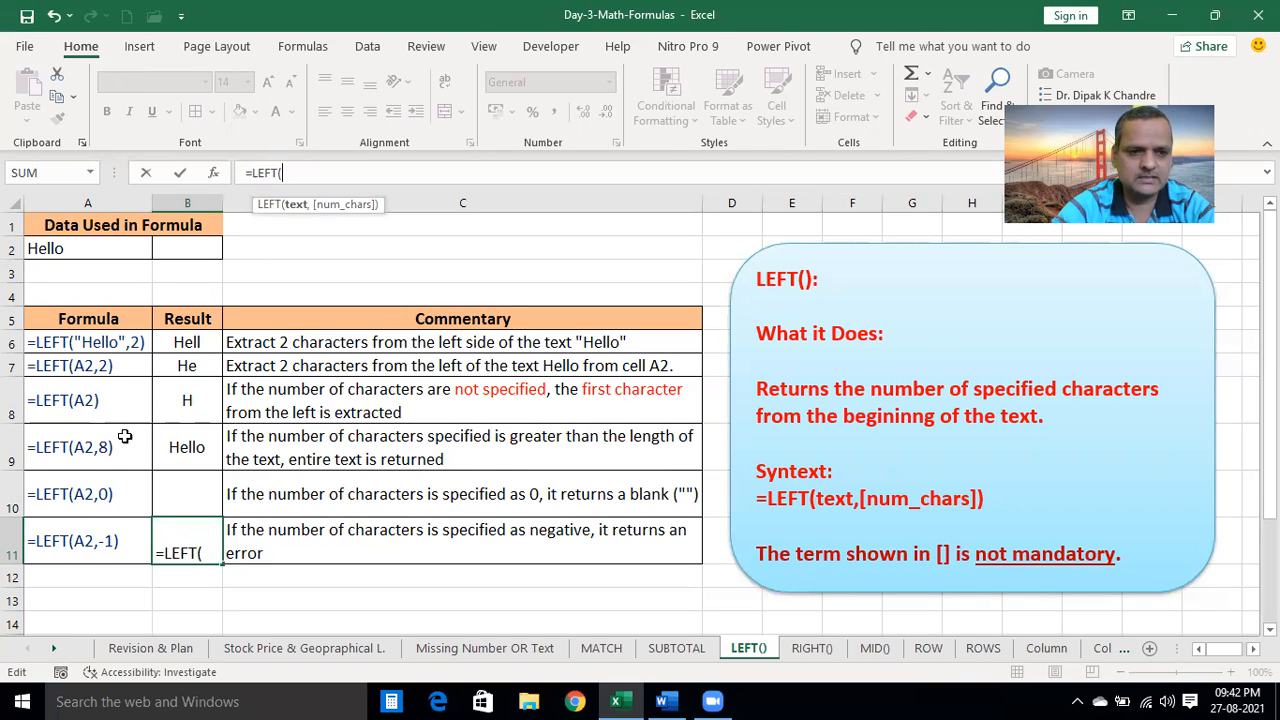
pyautogui.click(118, 247)
pyautogui.write(',')
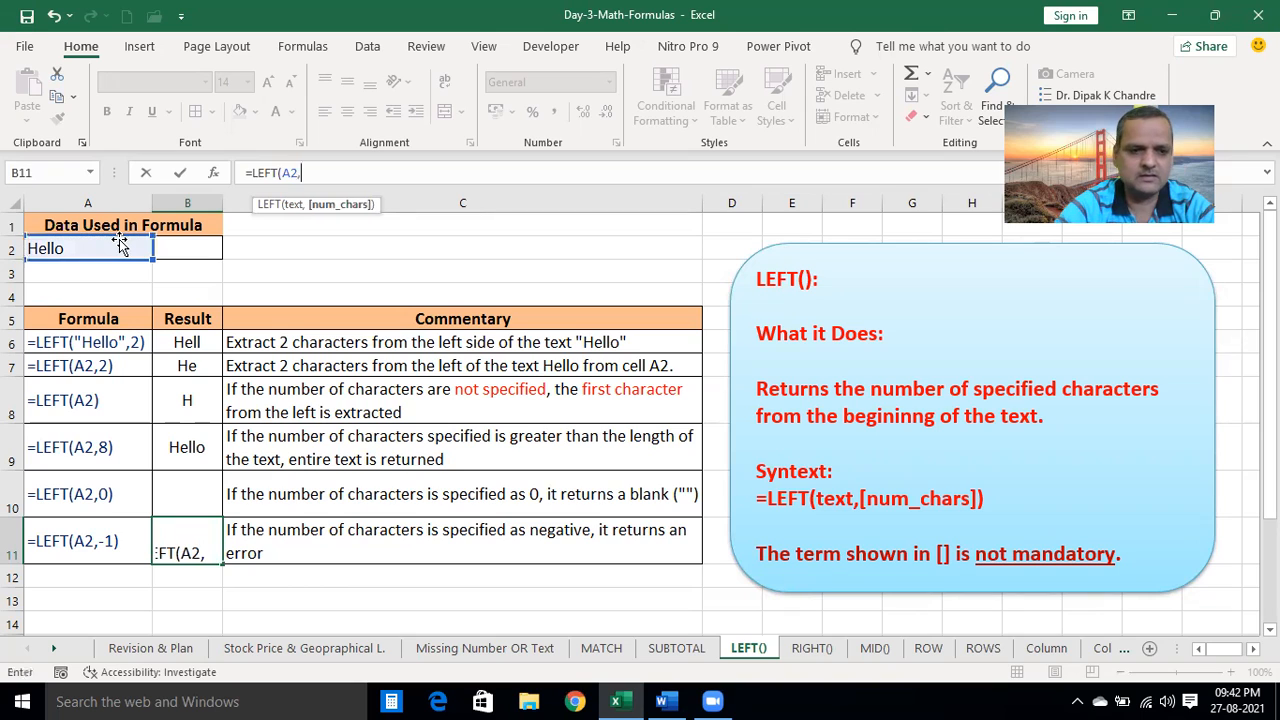
pyautogui.write('-1)')
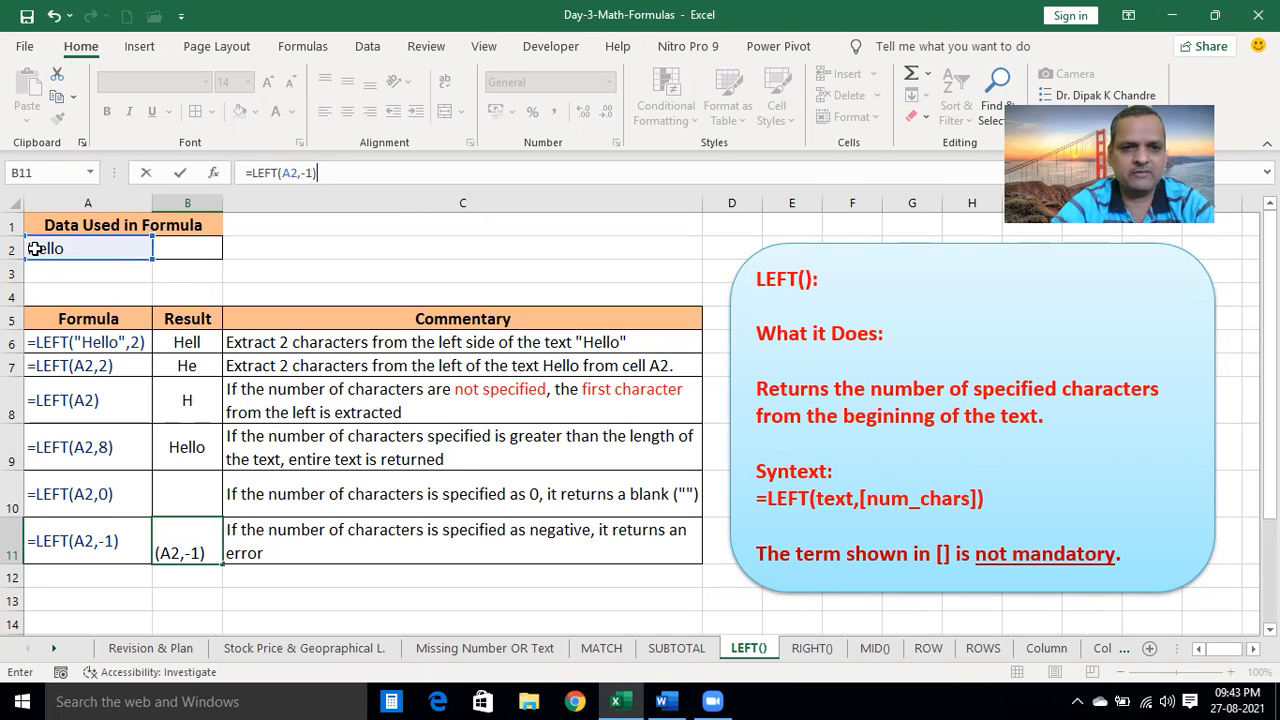
pyautogui.press('Return')
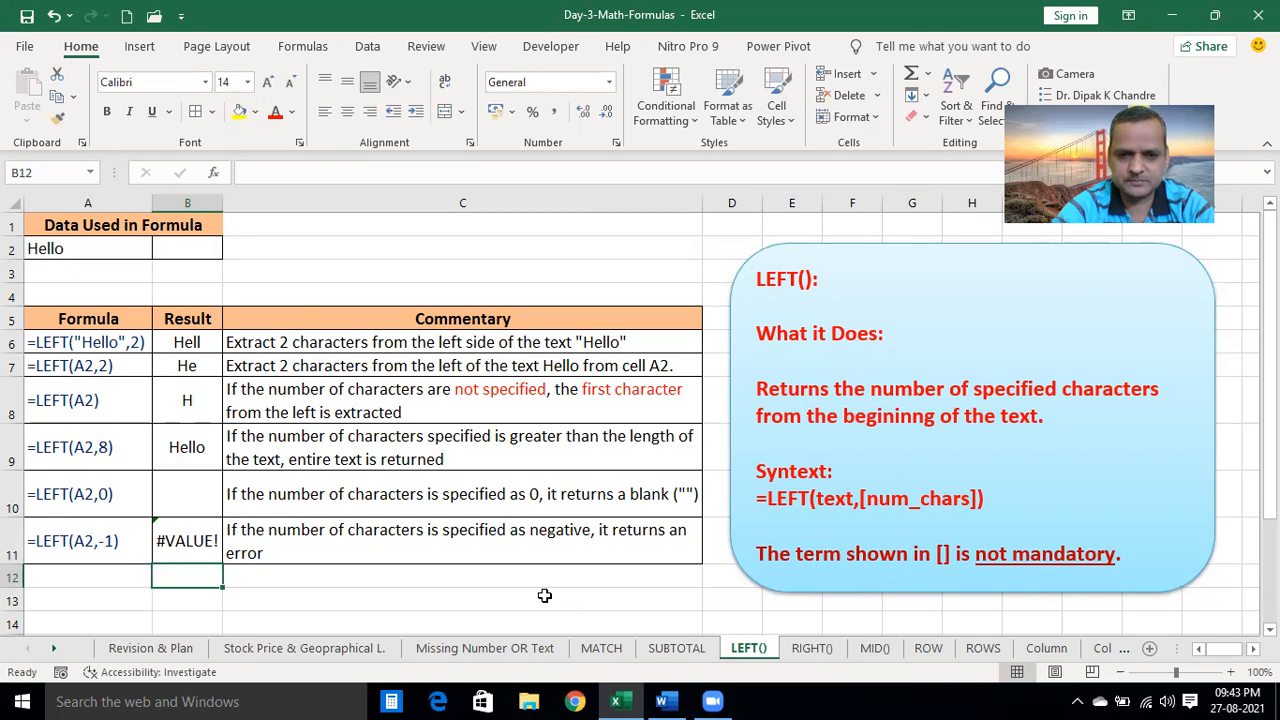
pyautogui.click(543, 595)
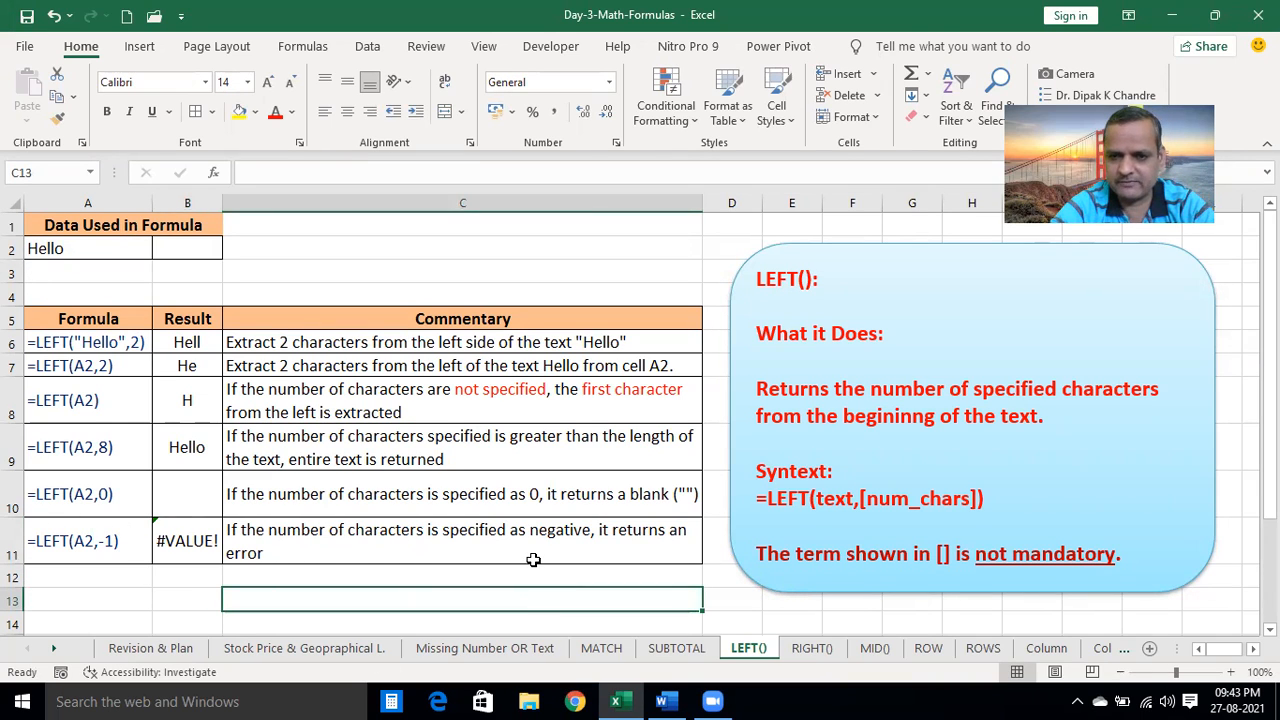
# Switch to the RIGHT() sheet and delete the existing formula from B6
pyautogui.click(808, 649)
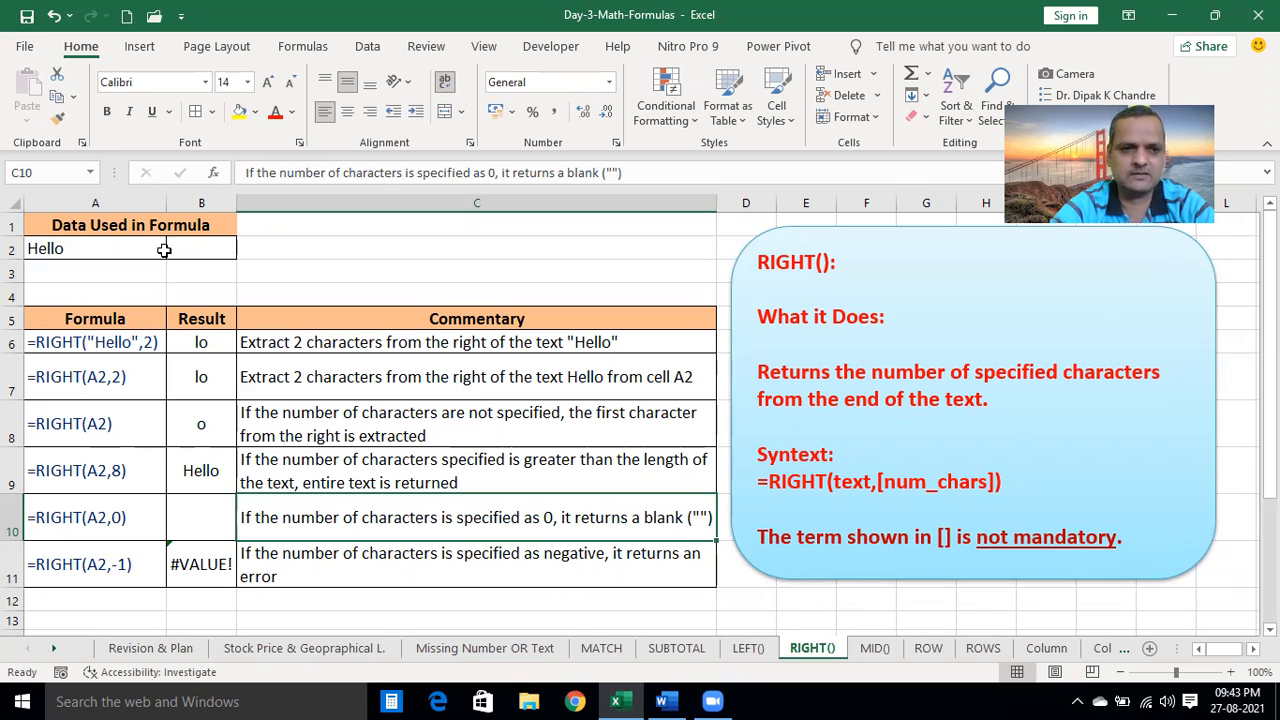
pyautogui.click(196, 250)
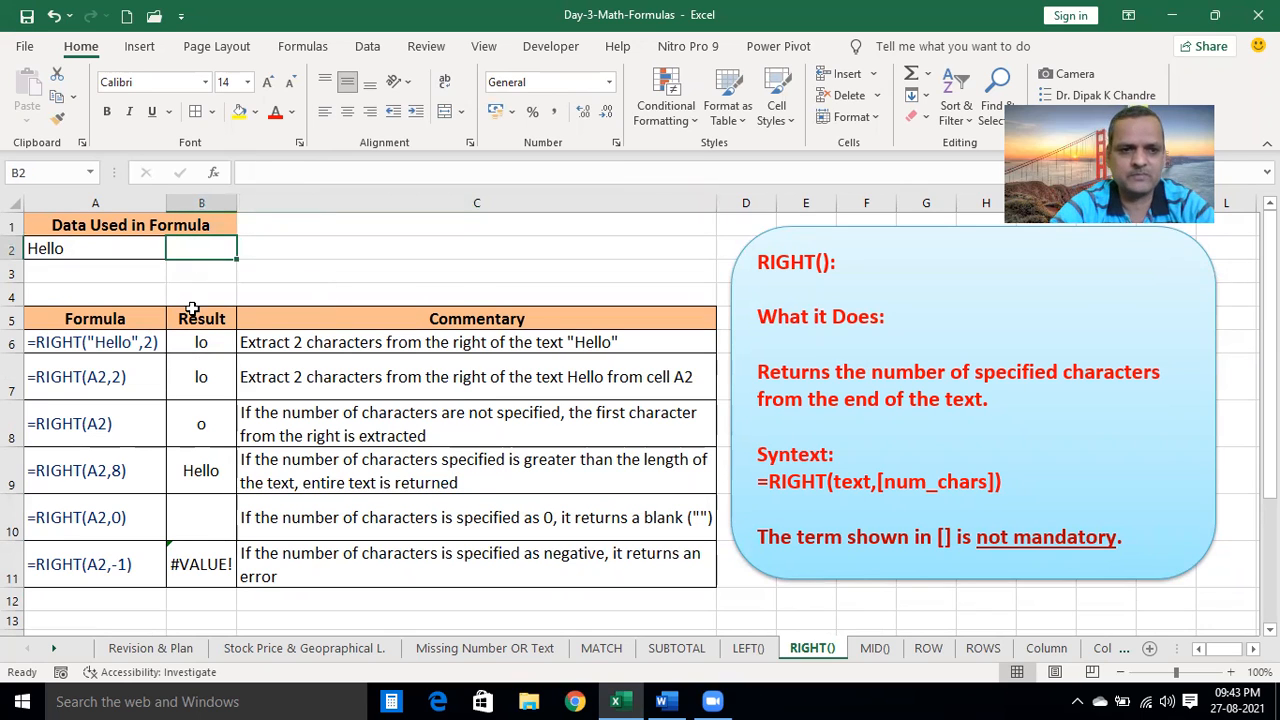
pyautogui.click(200, 340)
pyautogui.click(367, 167)
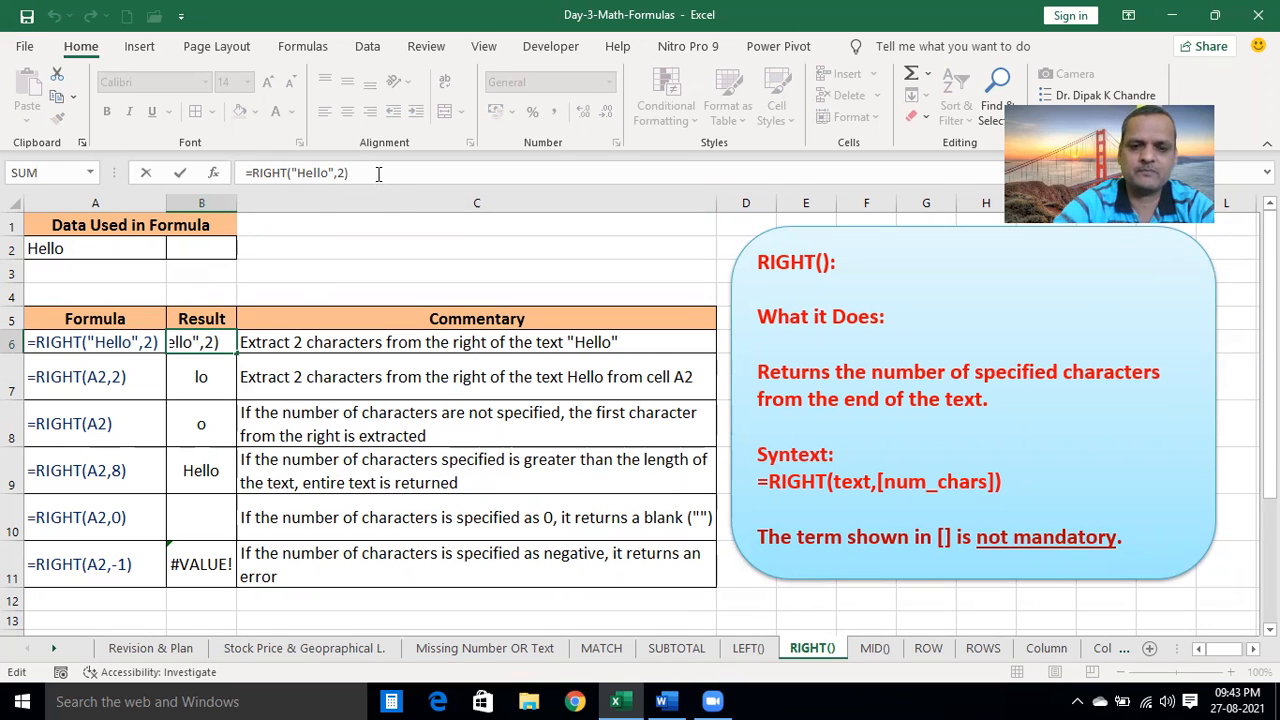
pyautogui.press('BackSpace')
pyautogui.press('BackSpace')
pyautogui.press('BackSpace')
pyautogui.press('BackSpace')
pyautogui.press('BackSpace')
pyautogui.press('BackSpace')
pyautogui.press('BackSpace')
pyautogui.press('BackSpace')
pyautogui.press('BackSpace')
pyautogui.press('BackSpace')
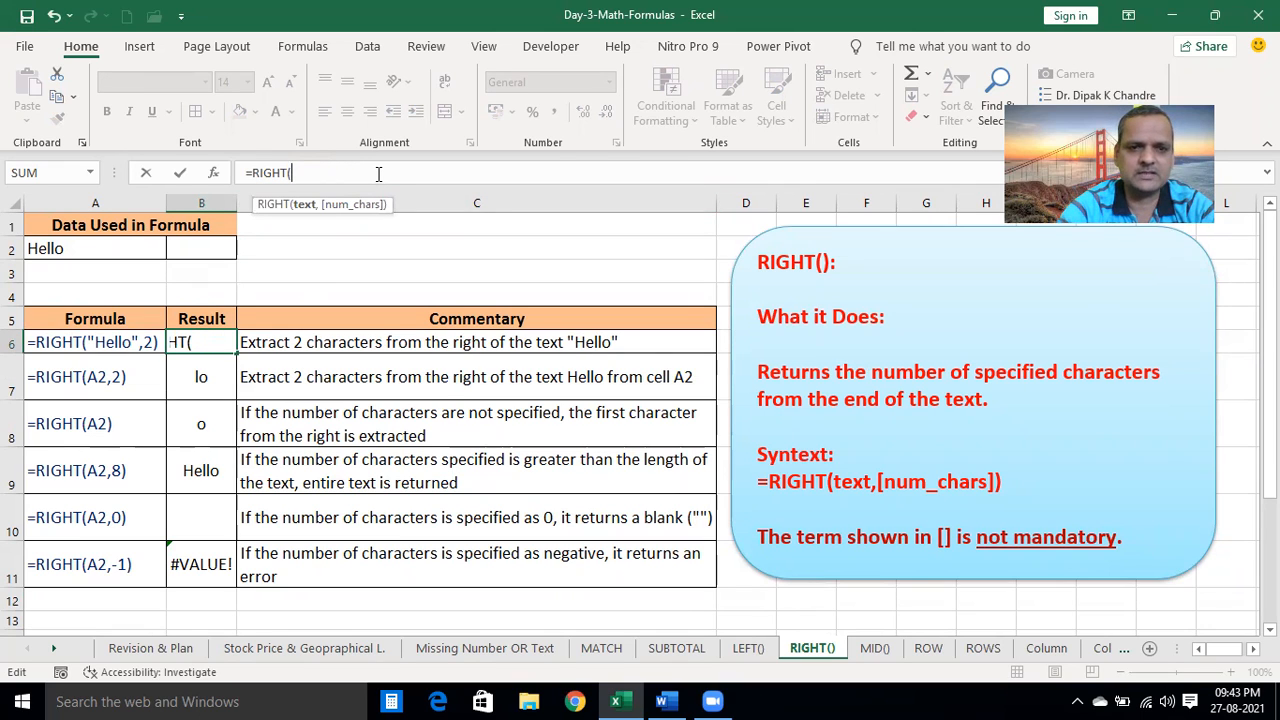
pyautogui.press('BackSpace')
pyautogui.press('BackSpace')
pyautogui.press('BackSpace')
pyautogui.press('BackSpace')
pyautogui.press('BackSpace')
pyautogui.press('BackSpace')
pyautogui.press('BackSpace')
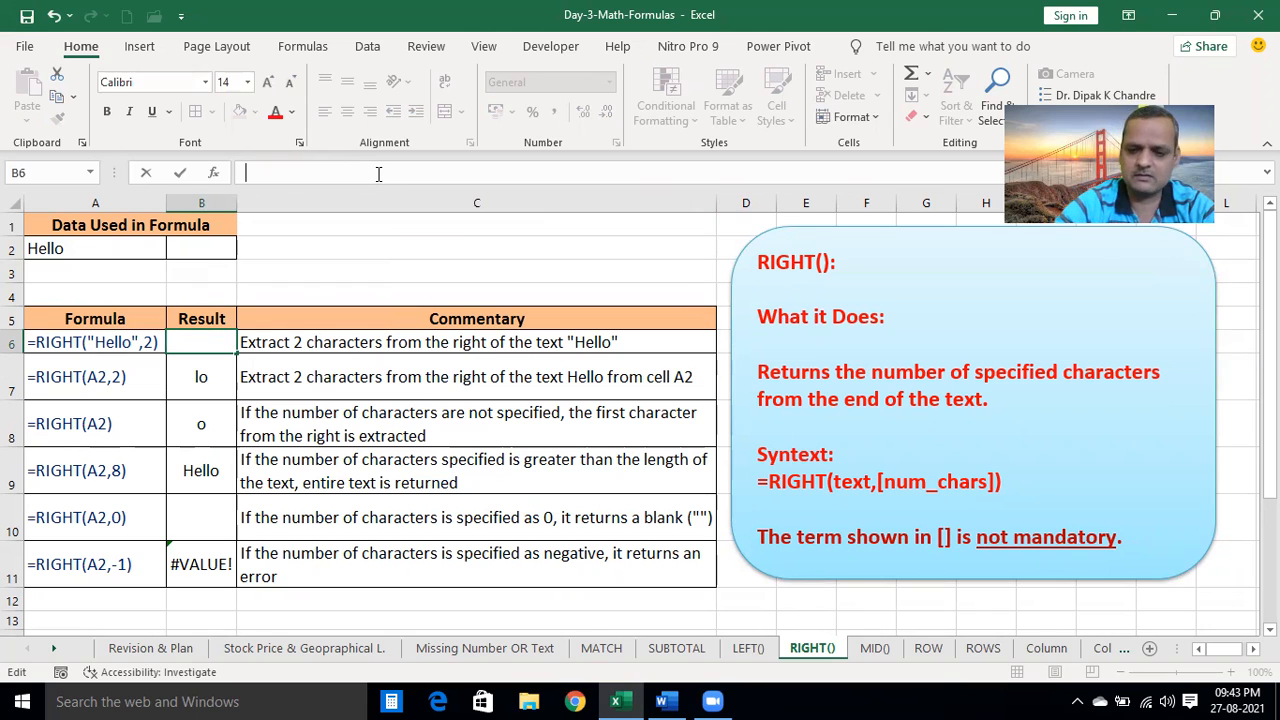
pyautogui.press('Return')
pyautogui.press('Up')
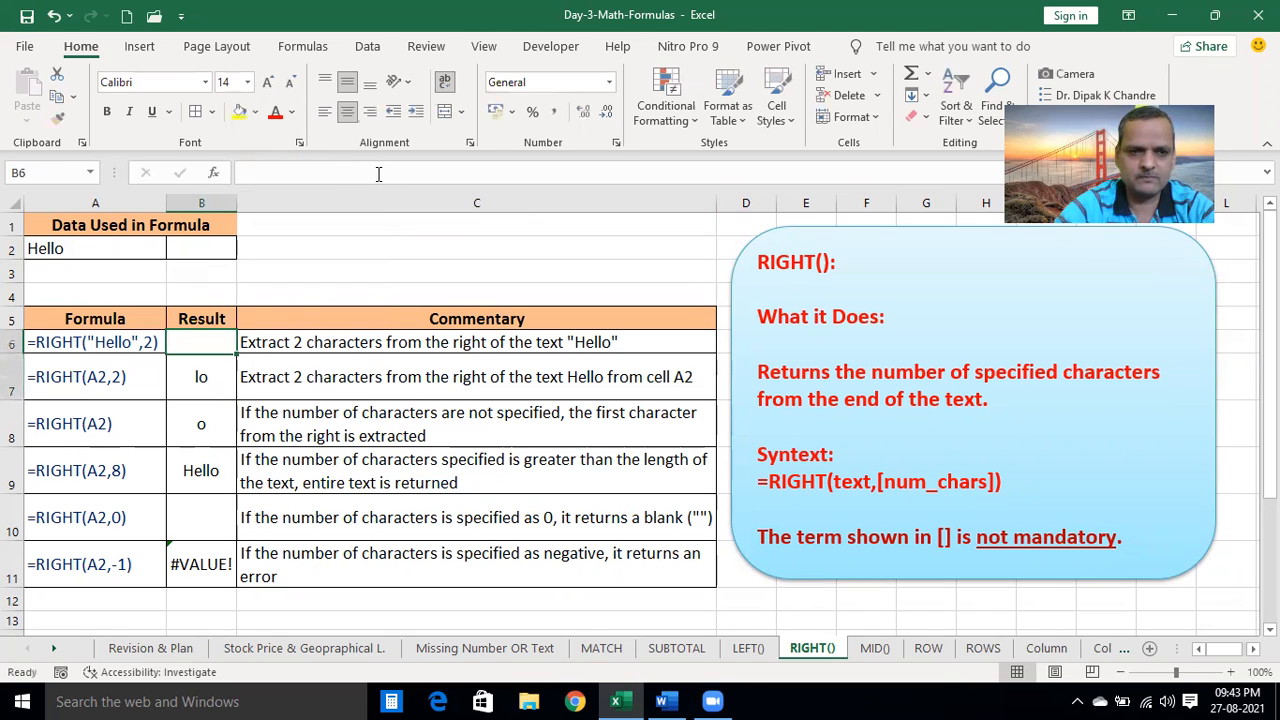
# Clear the remaining example results in the Result column, from B6 down to B12
pyautogui.hotkey('shift', 'Down')
pyautogui.hotkey('shift', 'Down')
pyautogui.hotkey('shift', 'Down')
pyautogui.hotkey('shift', 'Down')
pyautogui.hotkey('shift', 'Down')
pyautogui.hotkey('shift', 'Down')
pyautogui.hotkey('shift', 'Down')
pyautogui.press('Delete')
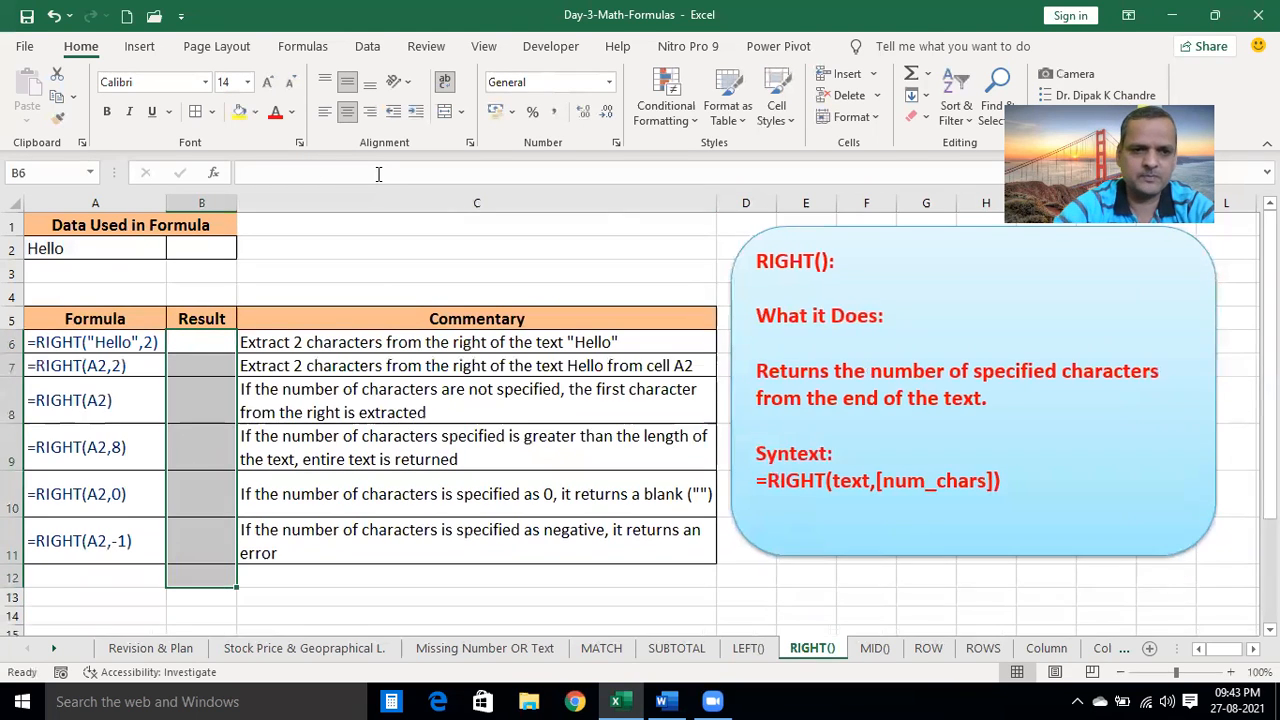
pyautogui.click(202, 354)
pyautogui.moveTo(202, 354); pyautogui.dragTo(210, 280)
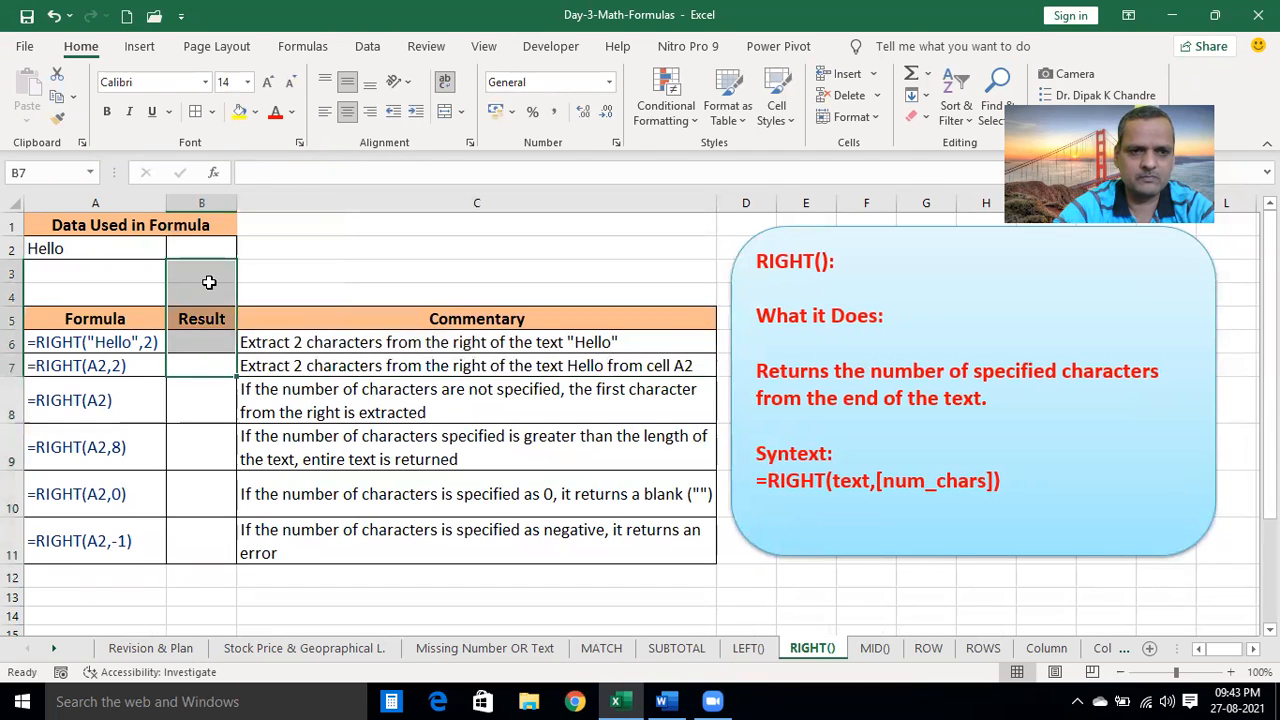
pyautogui.click(210, 280)
# Enter =RIGHT("Hello",2) in B6 to extract two characters from the end of the text
pyautogui.click(200, 348)
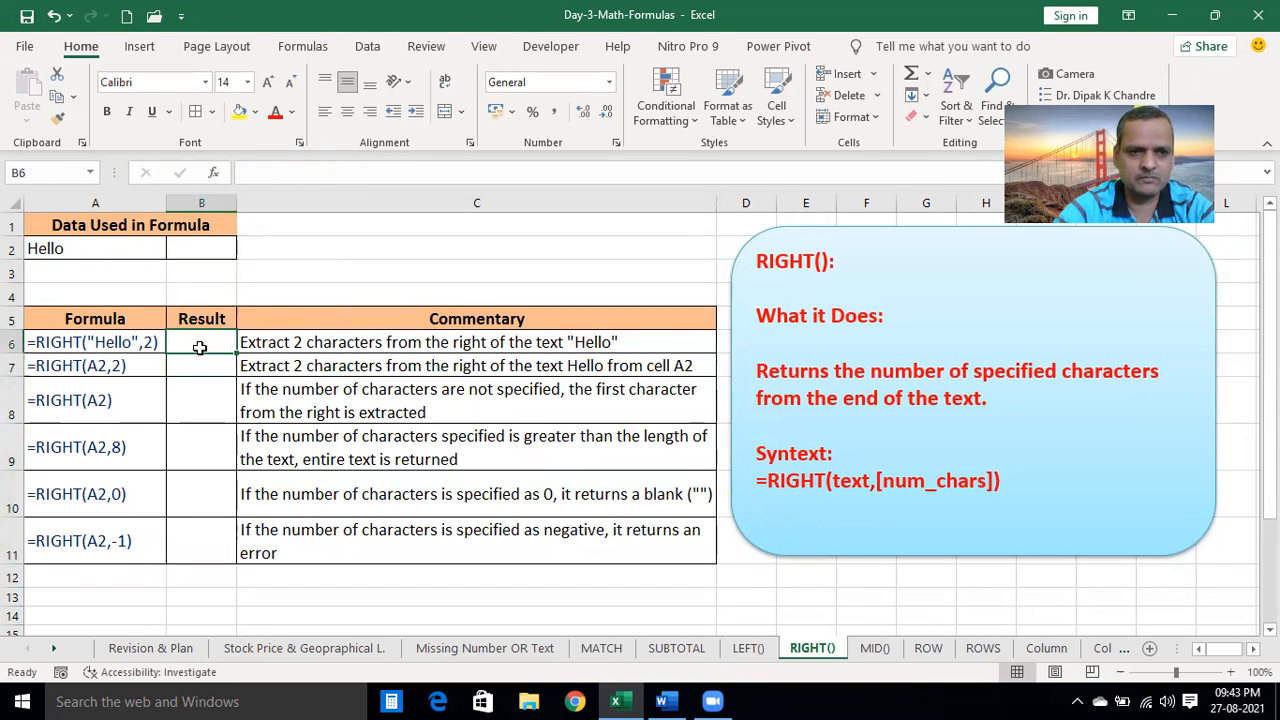
pyautogui.click(264, 171)
pyautogui.write('=')
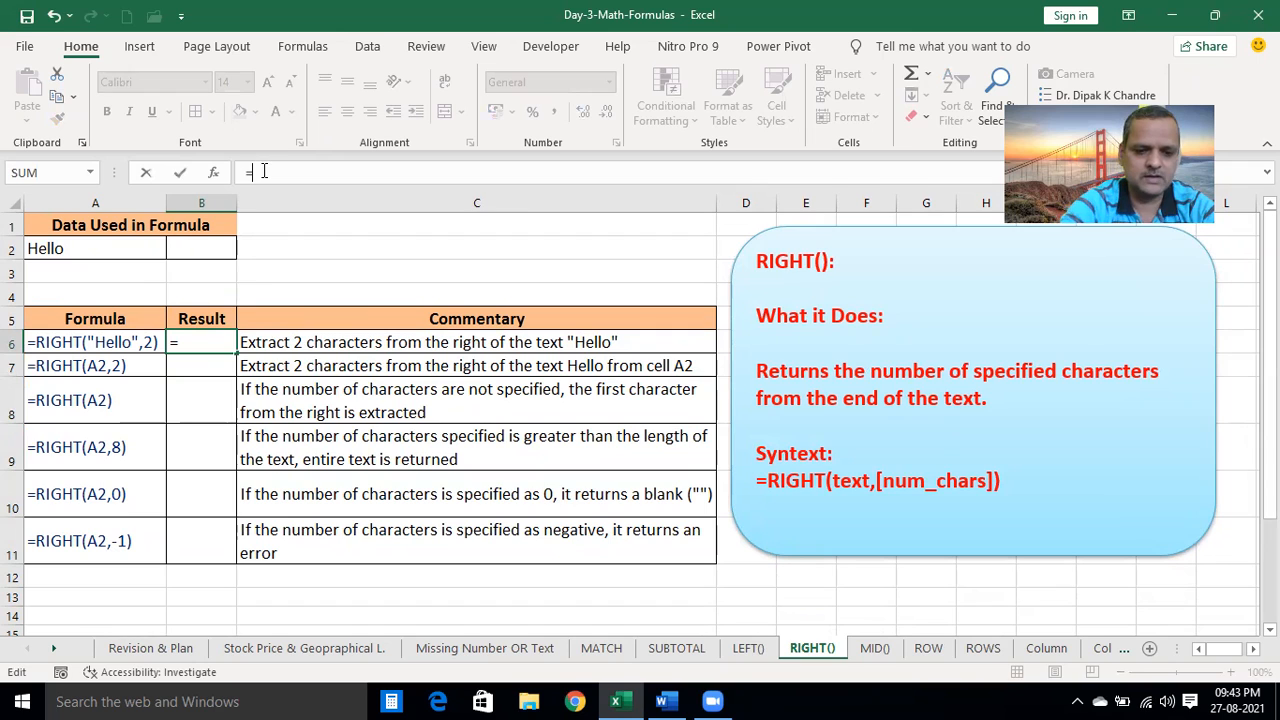
pyautogui.write('RIGHT(')
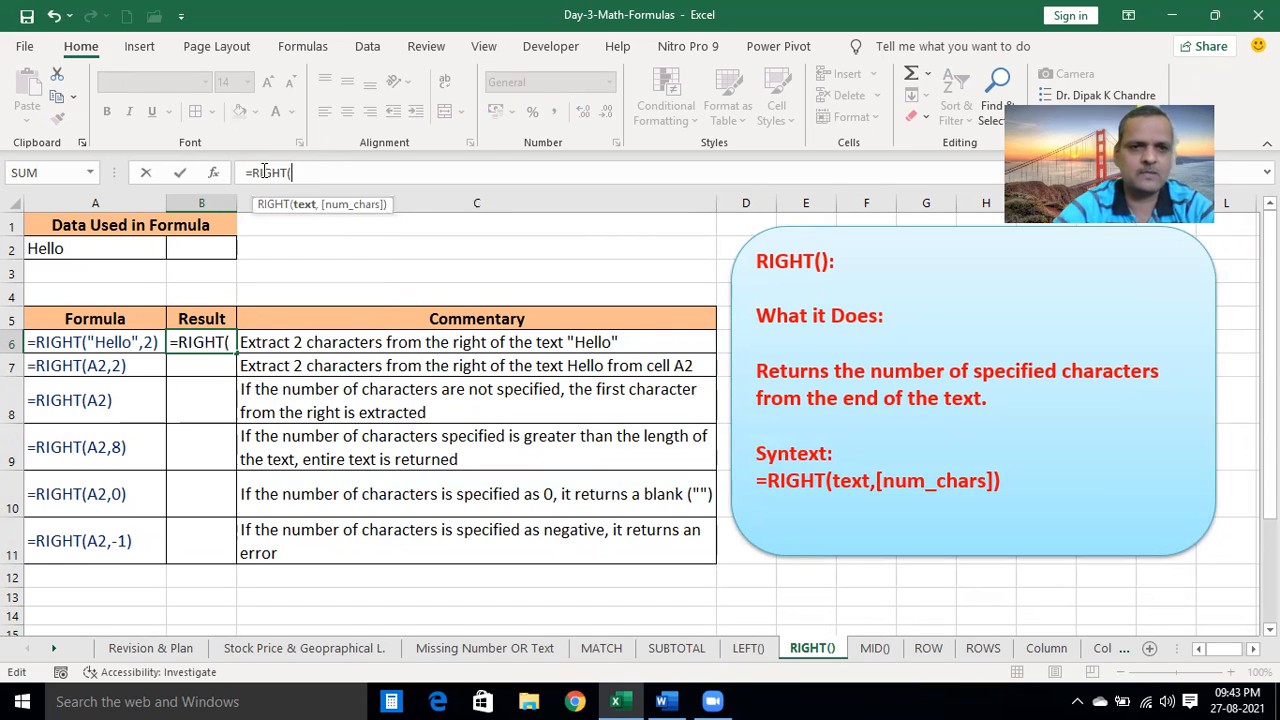
pyautogui.write('"')
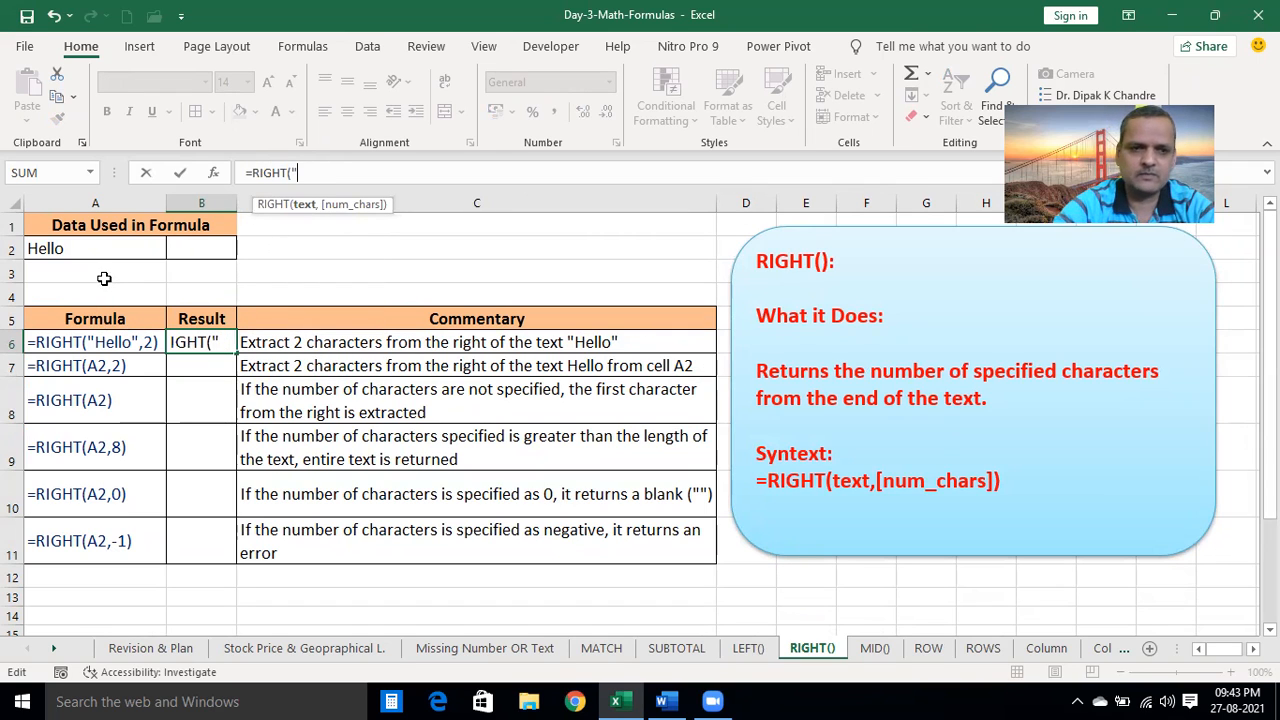
pyautogui.write('Hello')
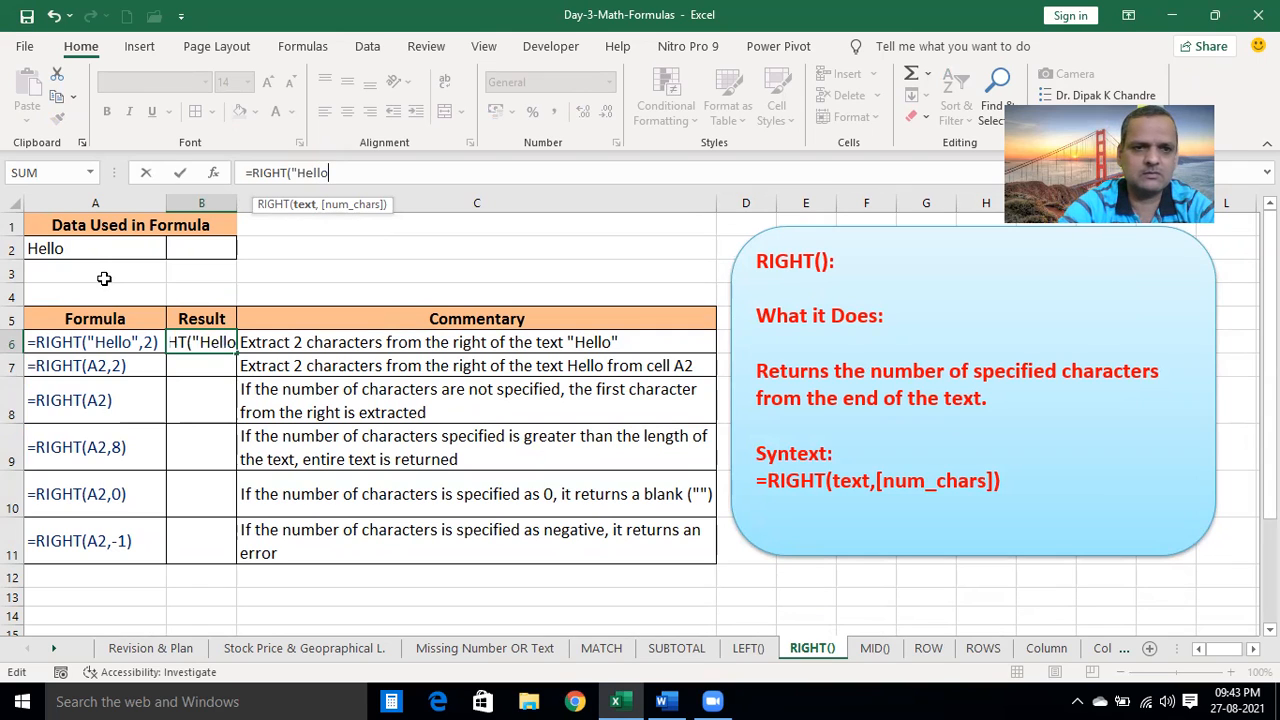
pyautogui.write('",')
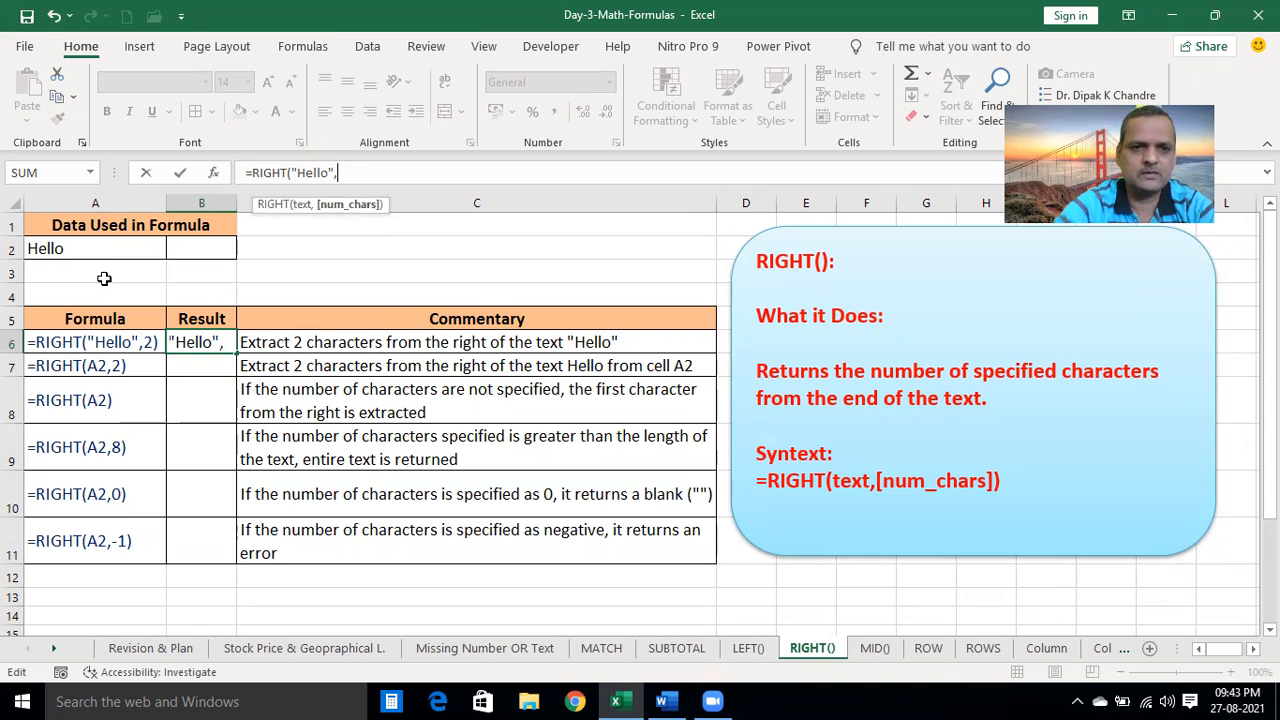
pyautogui.write('2')
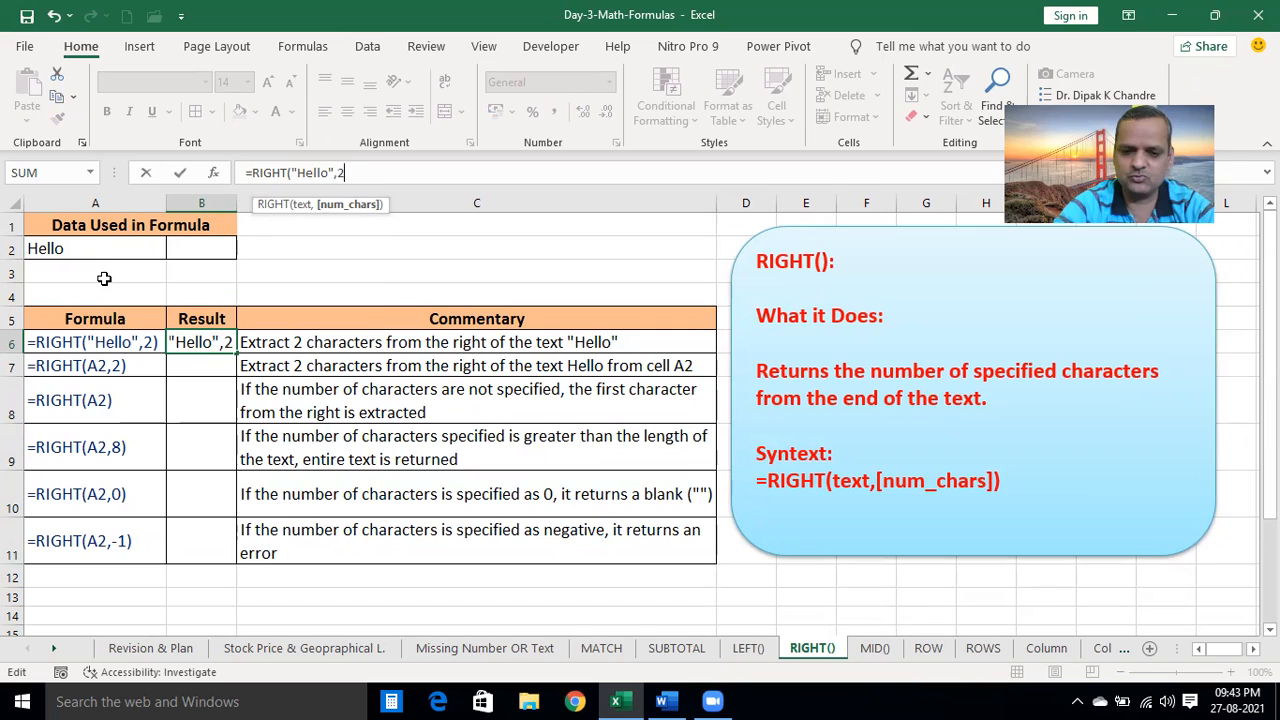
pyautogui.write(')')
pyautogui.press('Return')
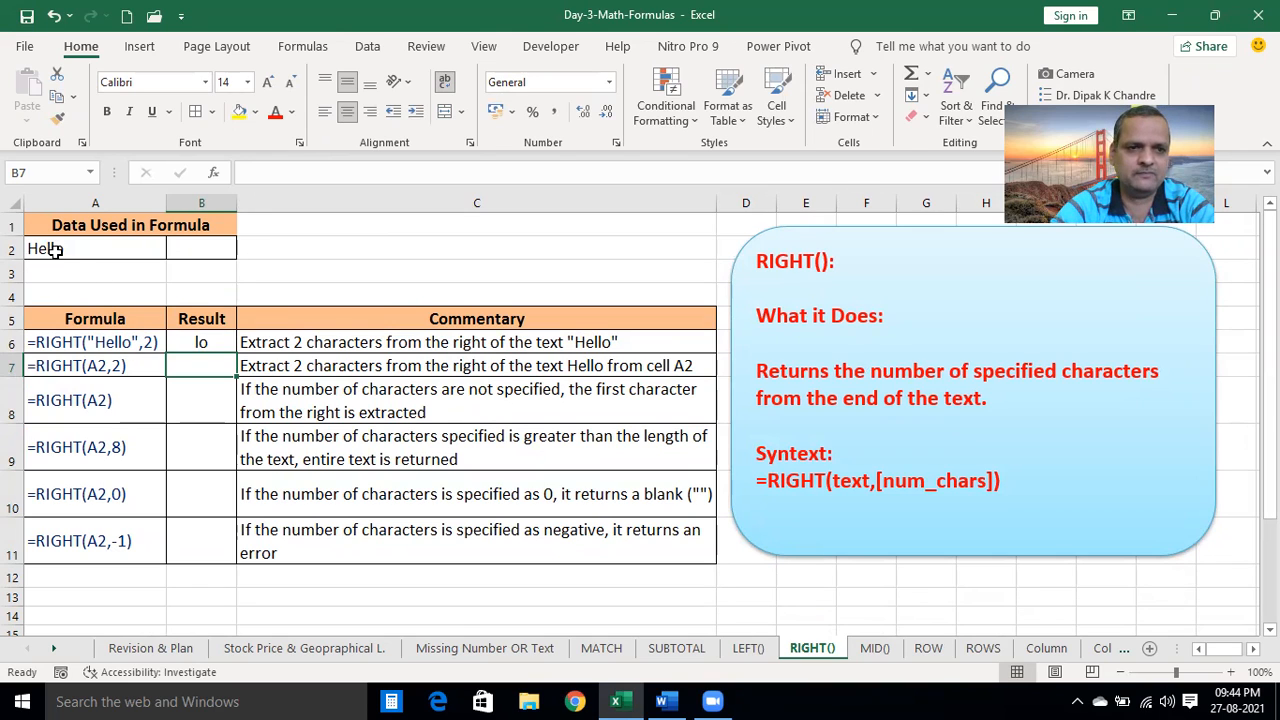
# Change the number of characters in the B6 RIGHT formula to 3
pyautogui.click(200, 340)
pyautogui.click(337, 170)
pyautogui.press('Delete')
pyautogui.write('3')
pyautogui.press('Return')
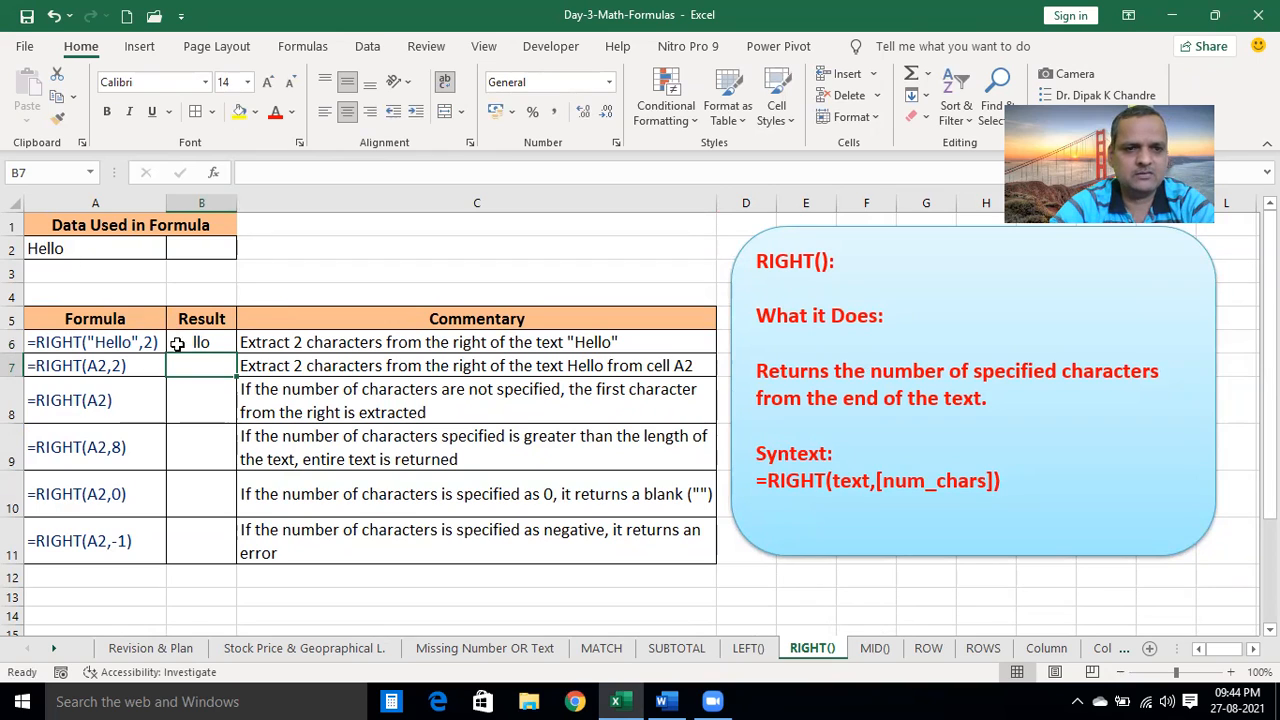
pyautogui.click(210, 343)
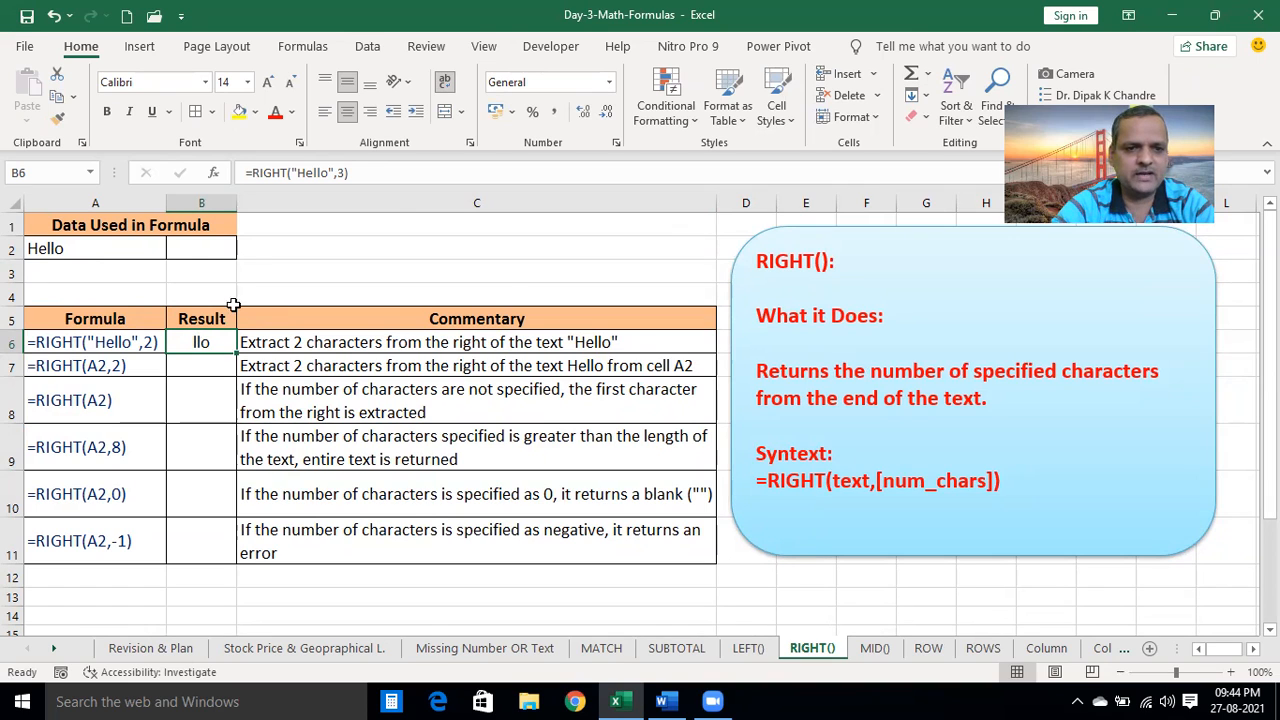
# Change the number of characters in the B6 RIGHT formula to 4
pyautogui.click(347, 173)
pyautogui.press('Left')
pyautogui.press('BackSpace')
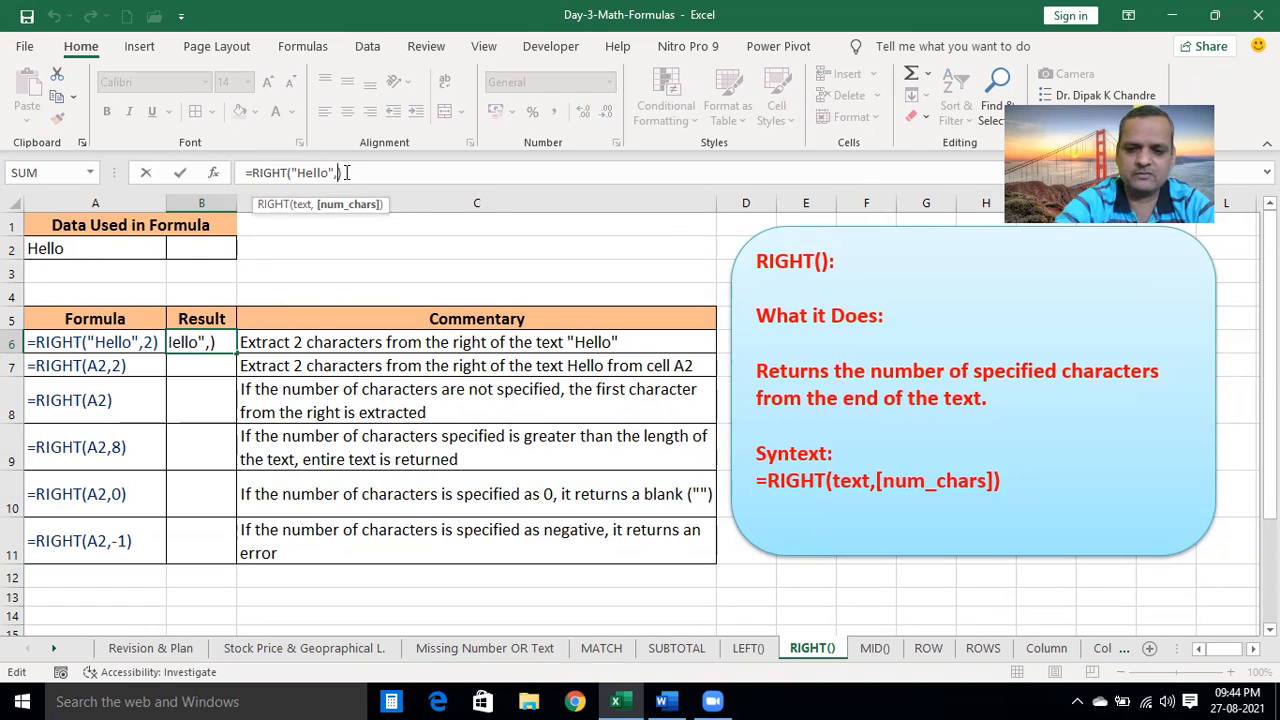
pyautogui.write('4')
pyautogui.press('Return')
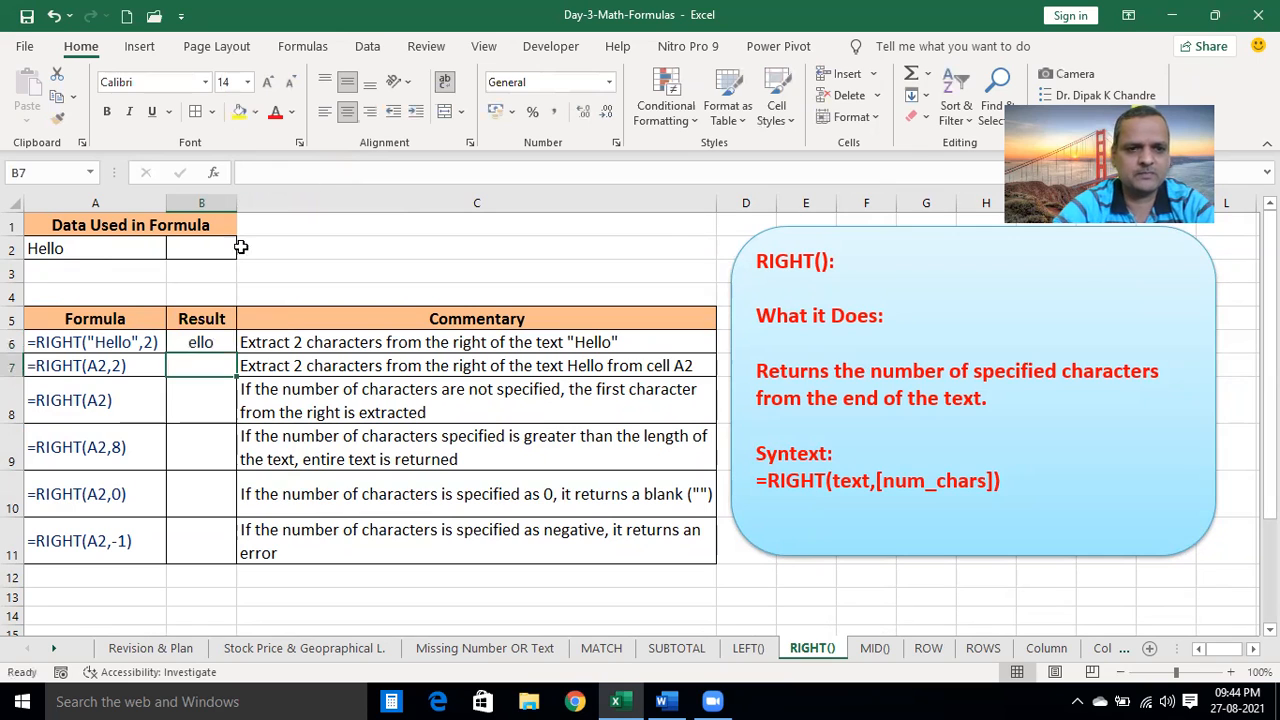
# Set the number of characters in the B6 RIGHT formula to 6, exceeding the length of "Hello"
pyautogui.click(208, 340)
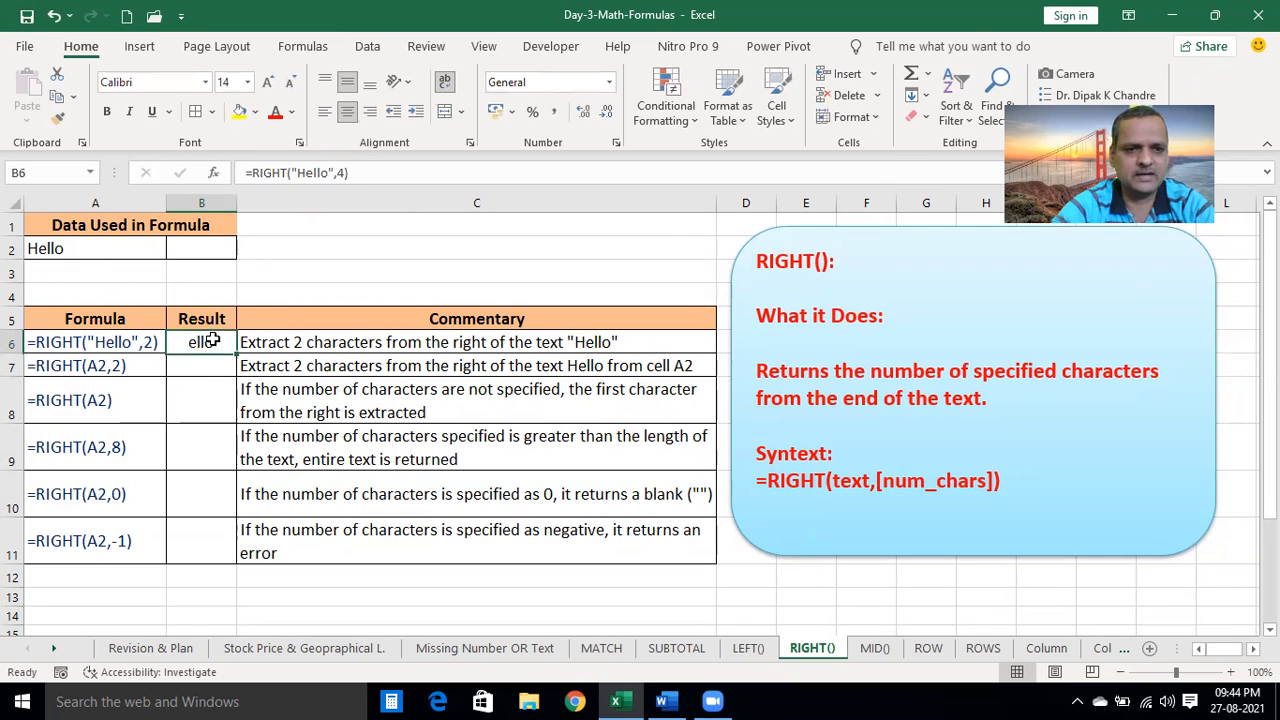
pyautogui.click(342, 174)
pyautogui.press('BackSpace')
pyautogui.write('6')
pyautogui.press('Return')
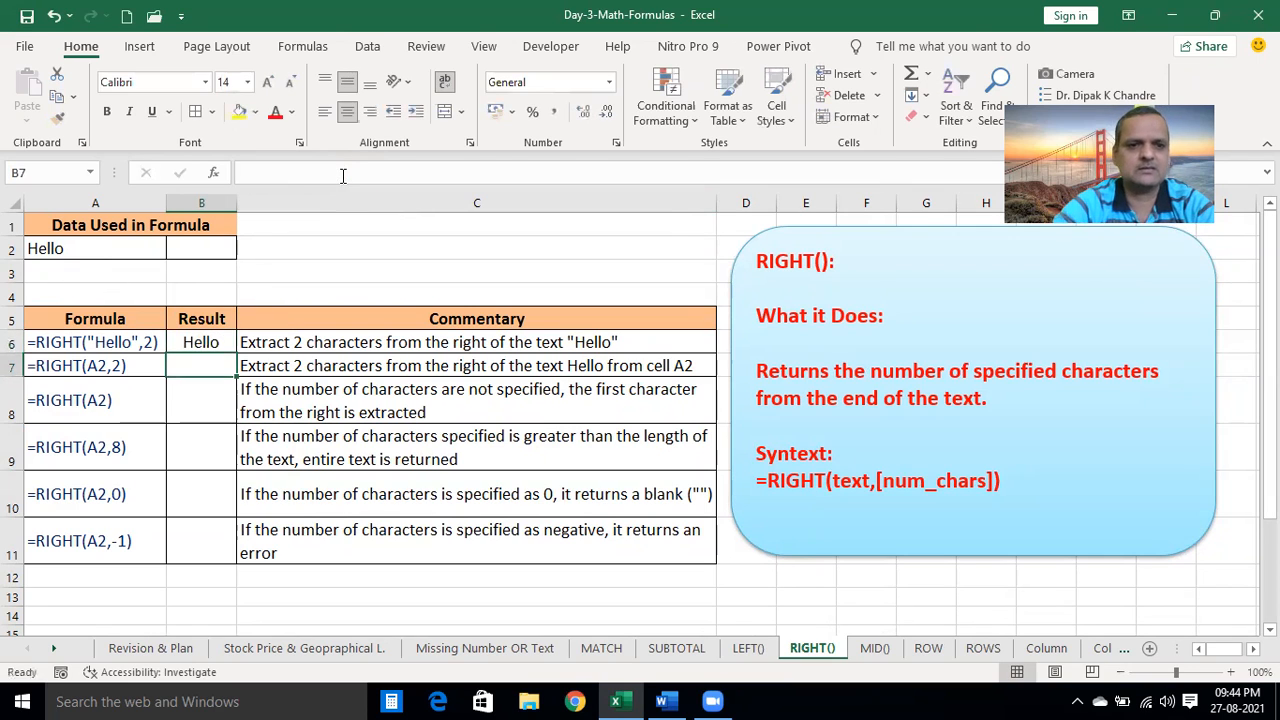
pyautogui.click(207, 342)
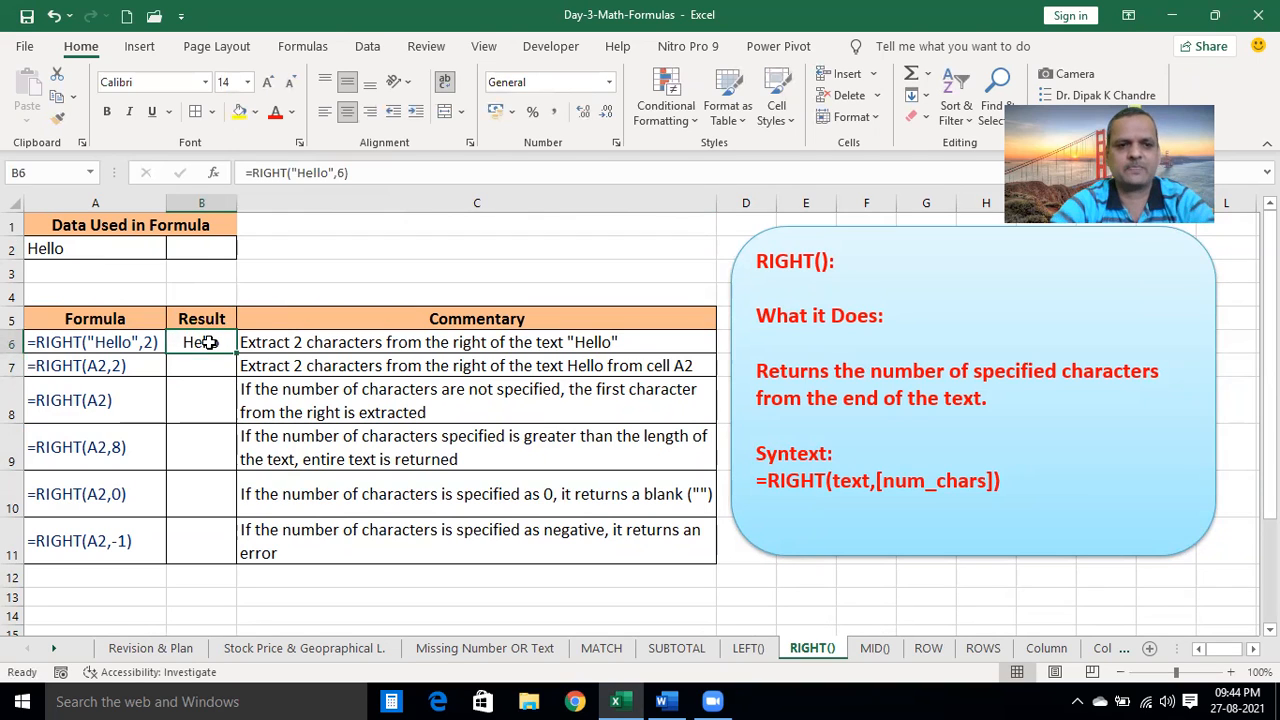
pyautogui.click(189, 428)
pyautogui.click(186, 543)
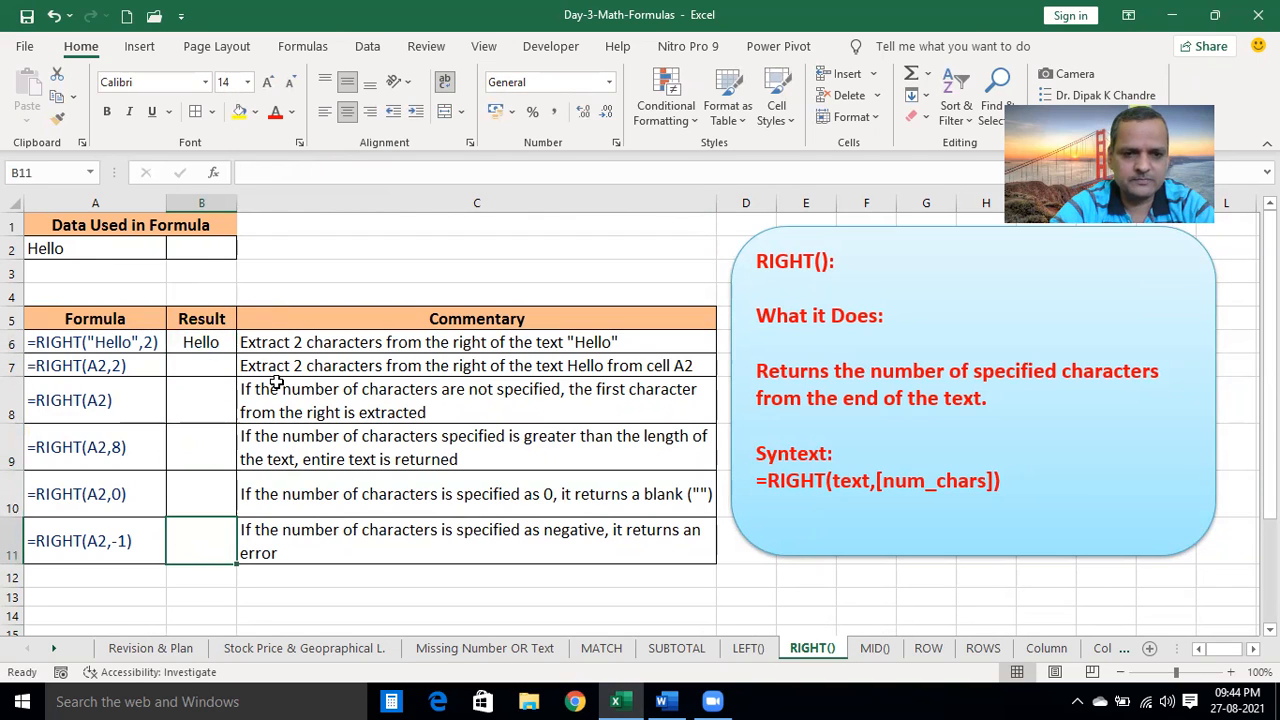
pyautogui.click(196, 393)
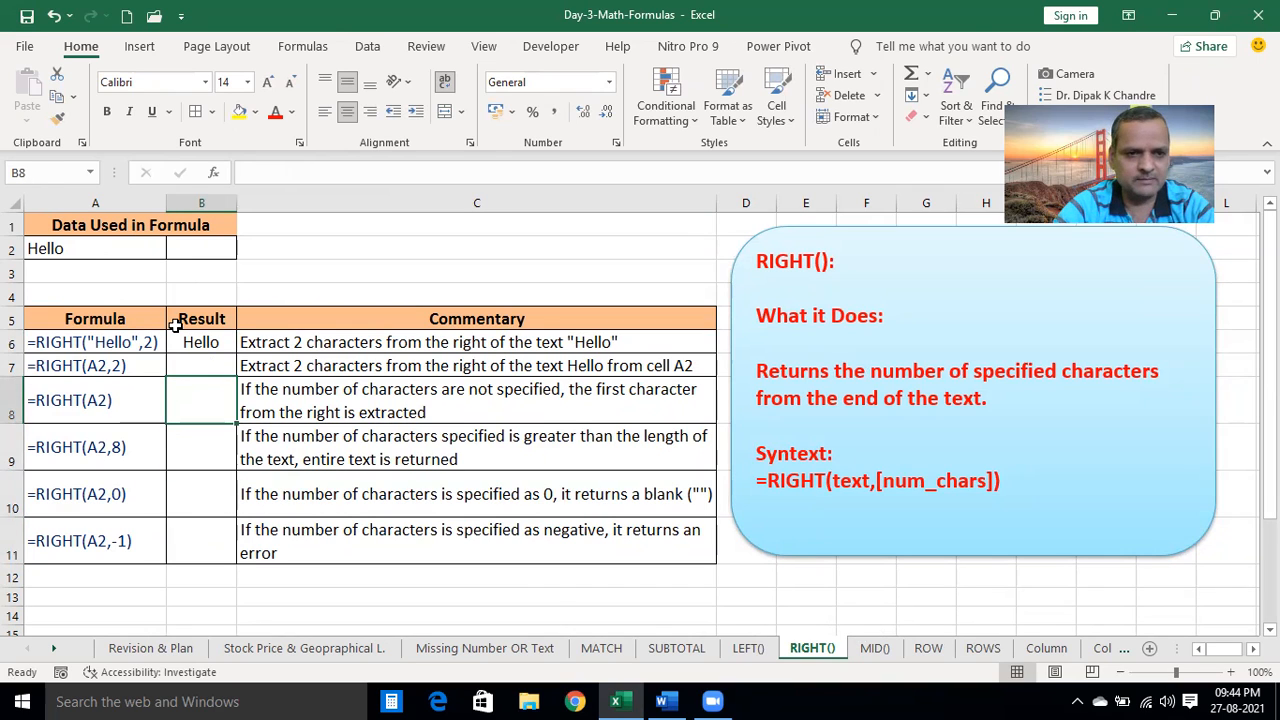
pyautogui.hotkey('shift', 'Down')
pyautogui.hotkey('shift', 'Down')
pyautogui.hotkey('shift', 'Down')
pyautogui.hotkey('shift', 'Down')
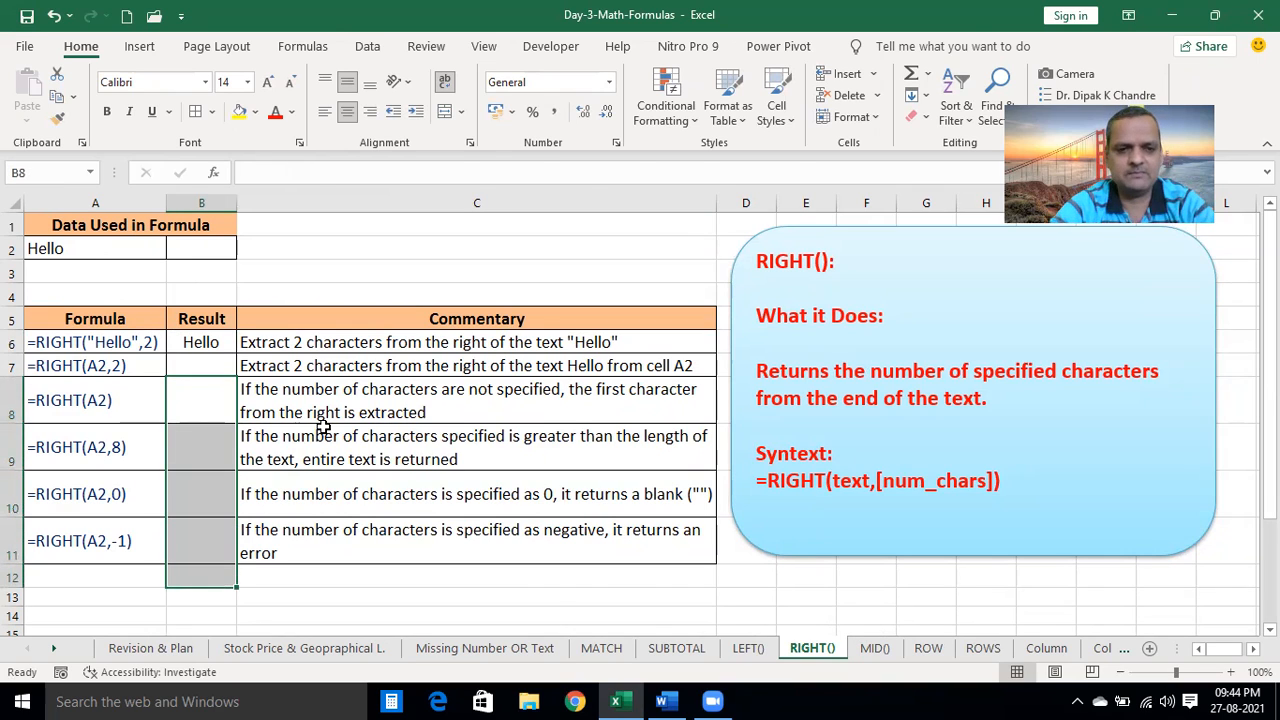
pyautogui.click(323, 427)
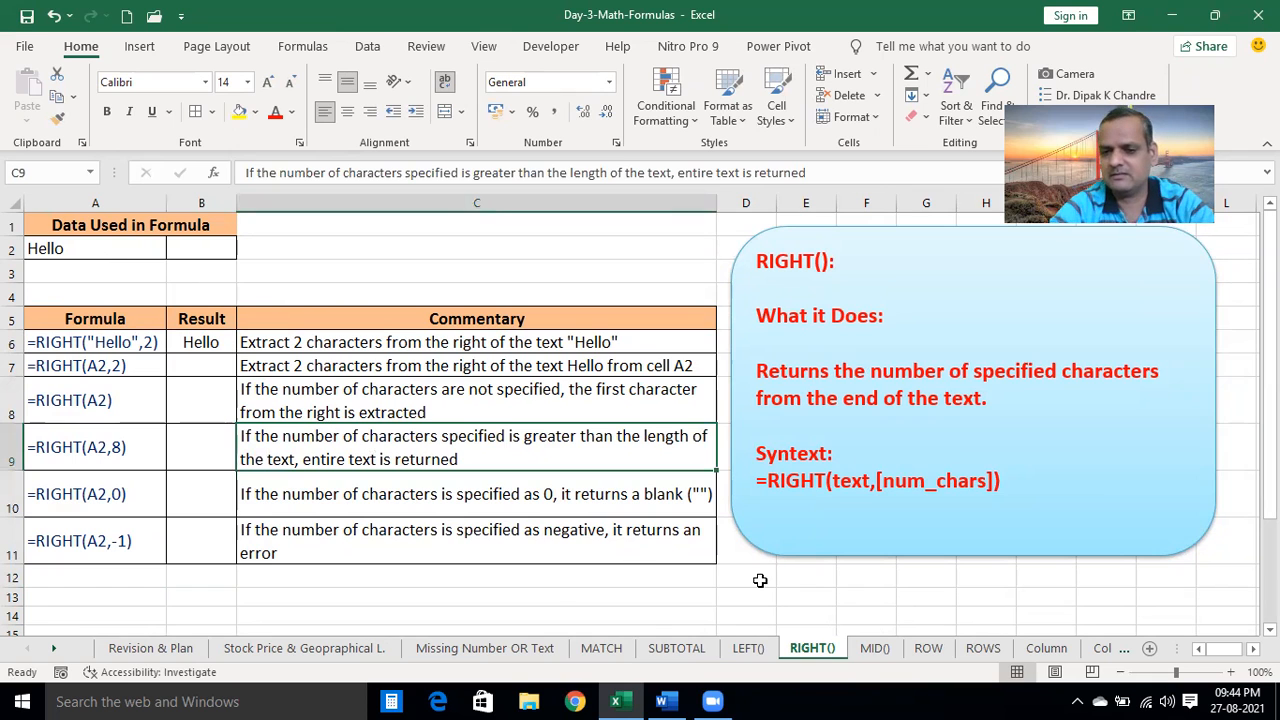
# Switch to the MID() sheet and clear the example results in the Result column, from B6 down to B12
pyautogui.click(874, 648)
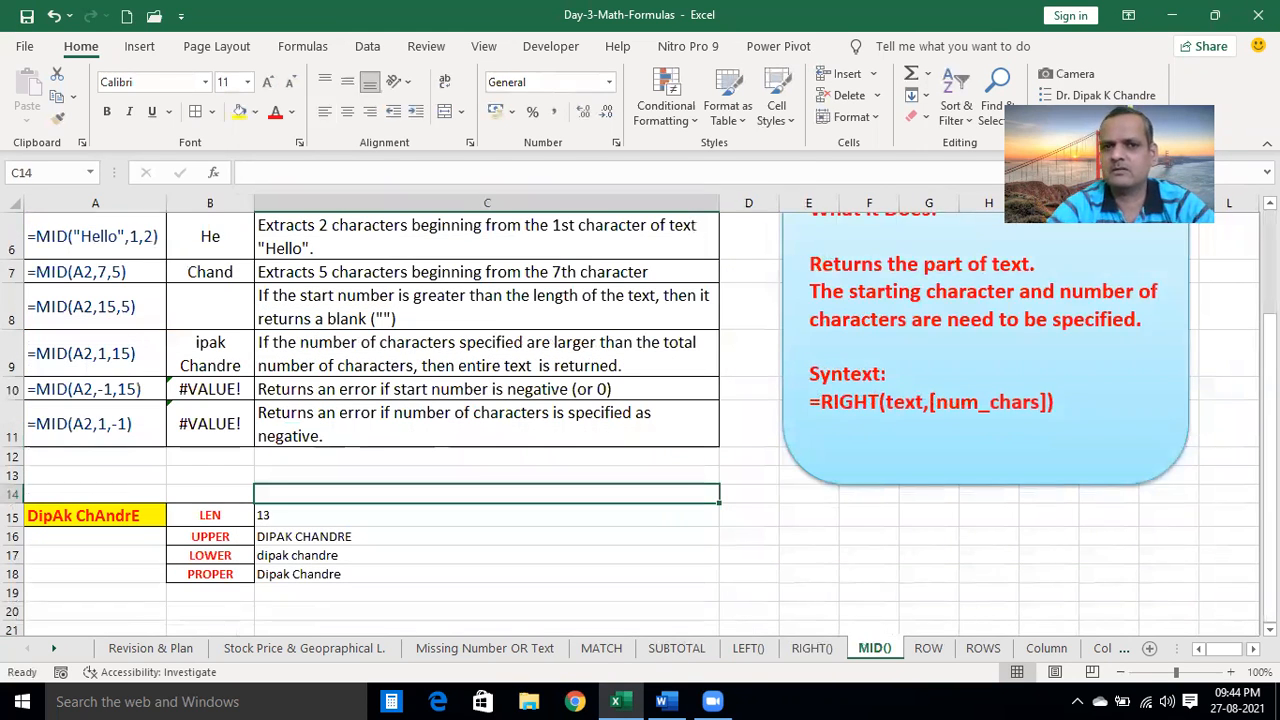
pyautogui.scroll(2, 640, 420)
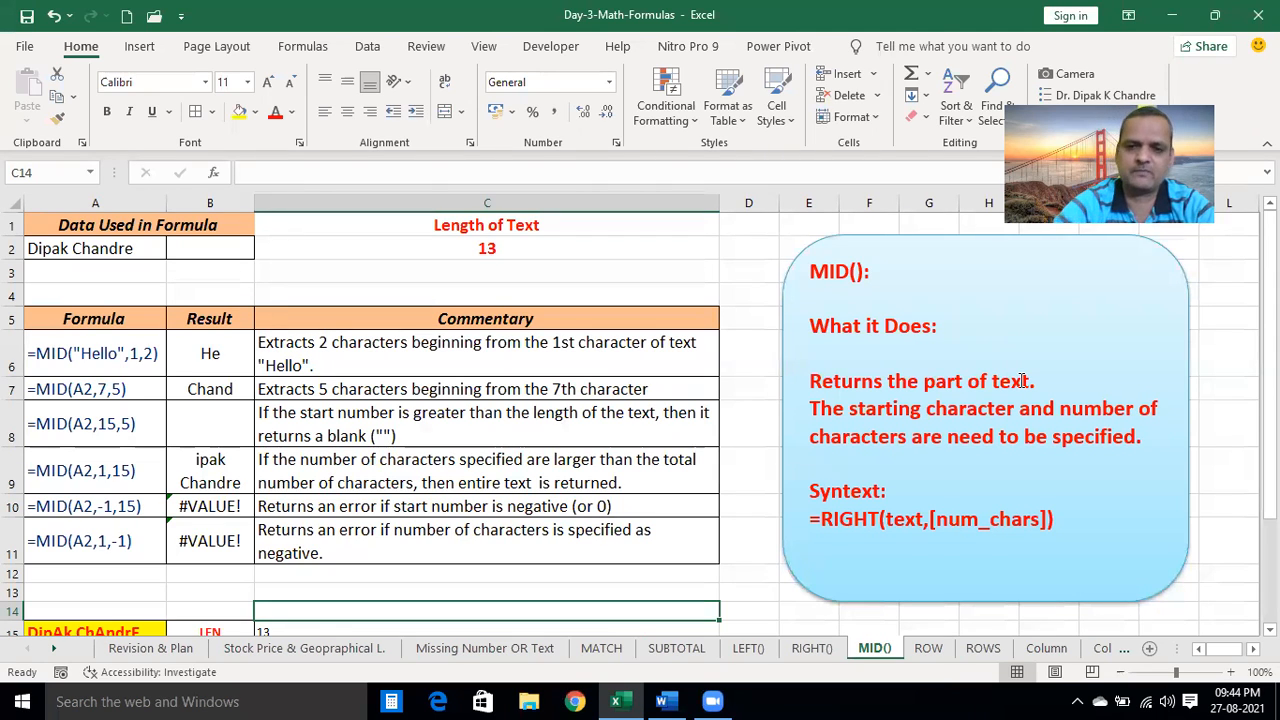
pyautogui.click(603, 402)
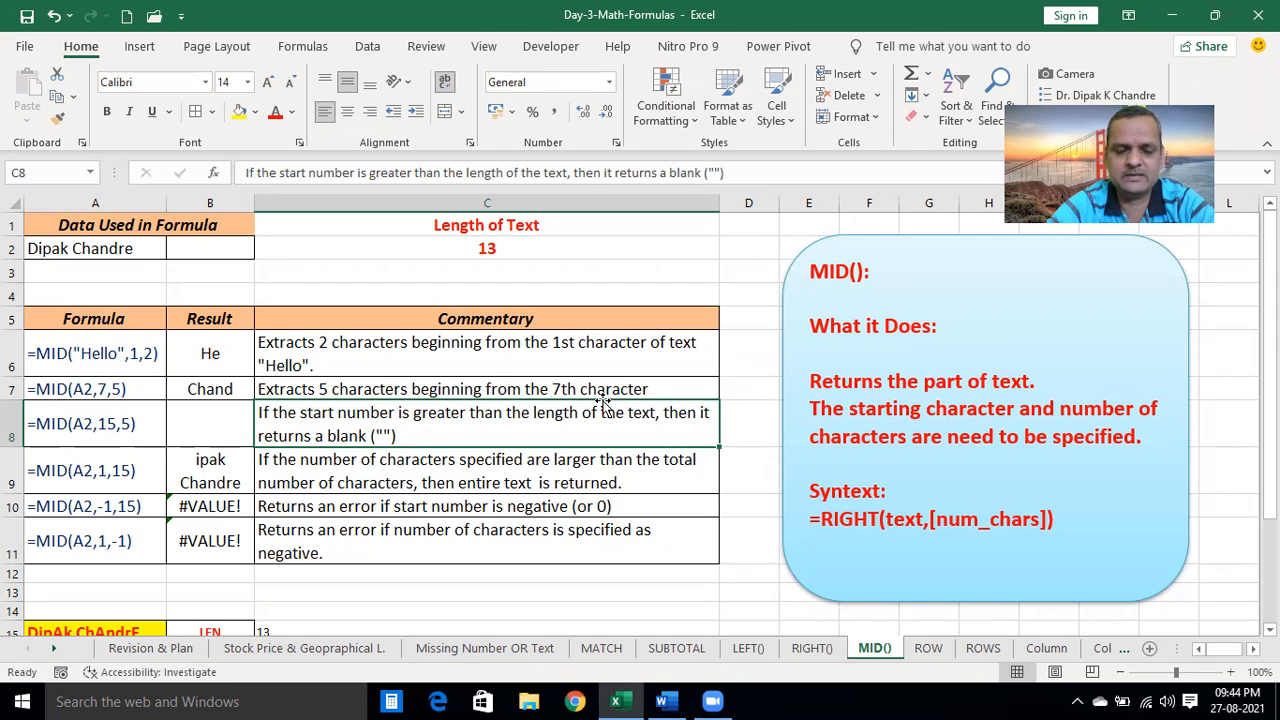
pyautogui.click(196, 259)
pyautogui.moveTo(205, 352); pyautogui.dragTo(209, 545)
pyautogui.hotkey('shift', 'Down')
pyautogui.press('Delete')
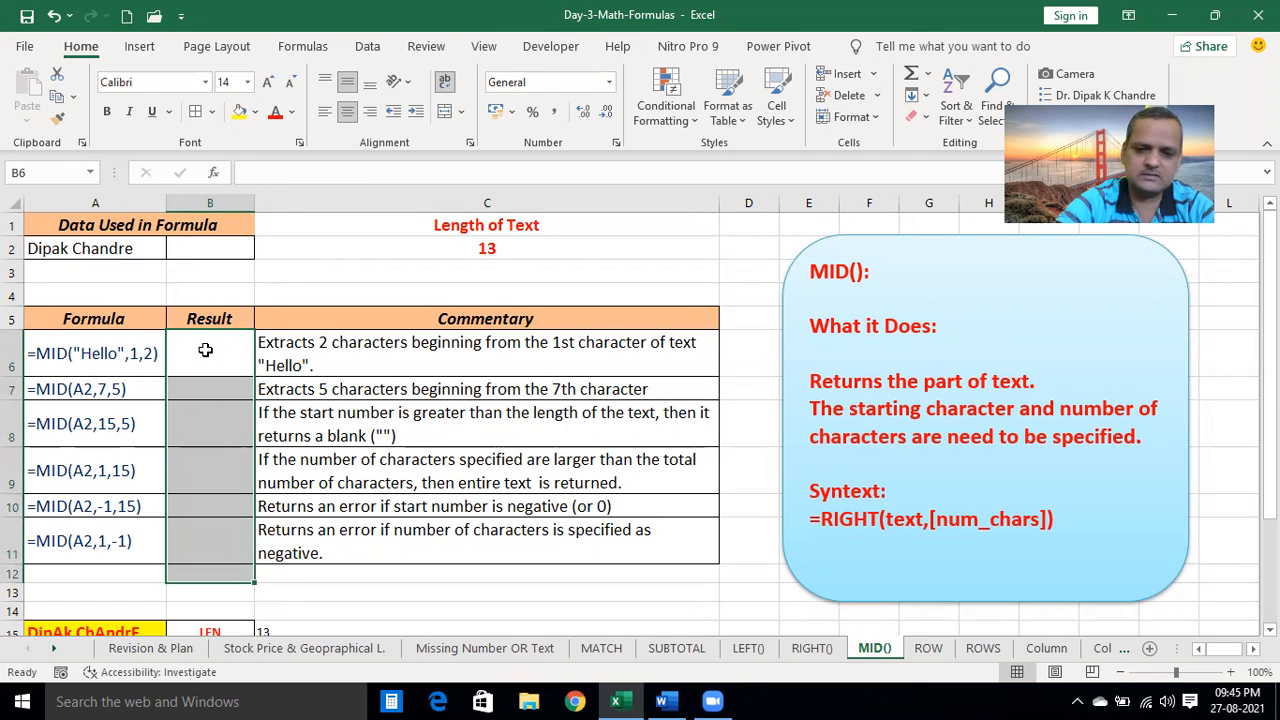
# Enter =MID("Hello",1,2) in B6 to extract two characters starting from the first one
pyautogui.click(207, 350)
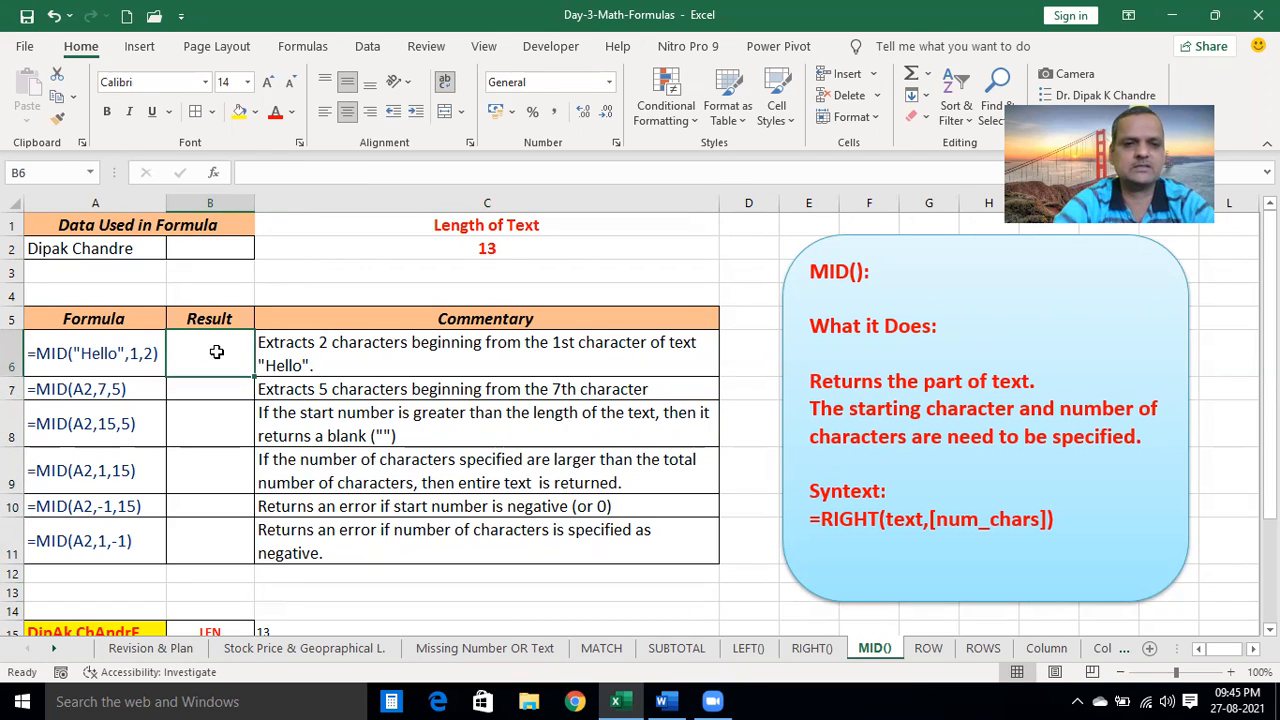
pyautogui.click(255, 175)
pyautogui.write('=')
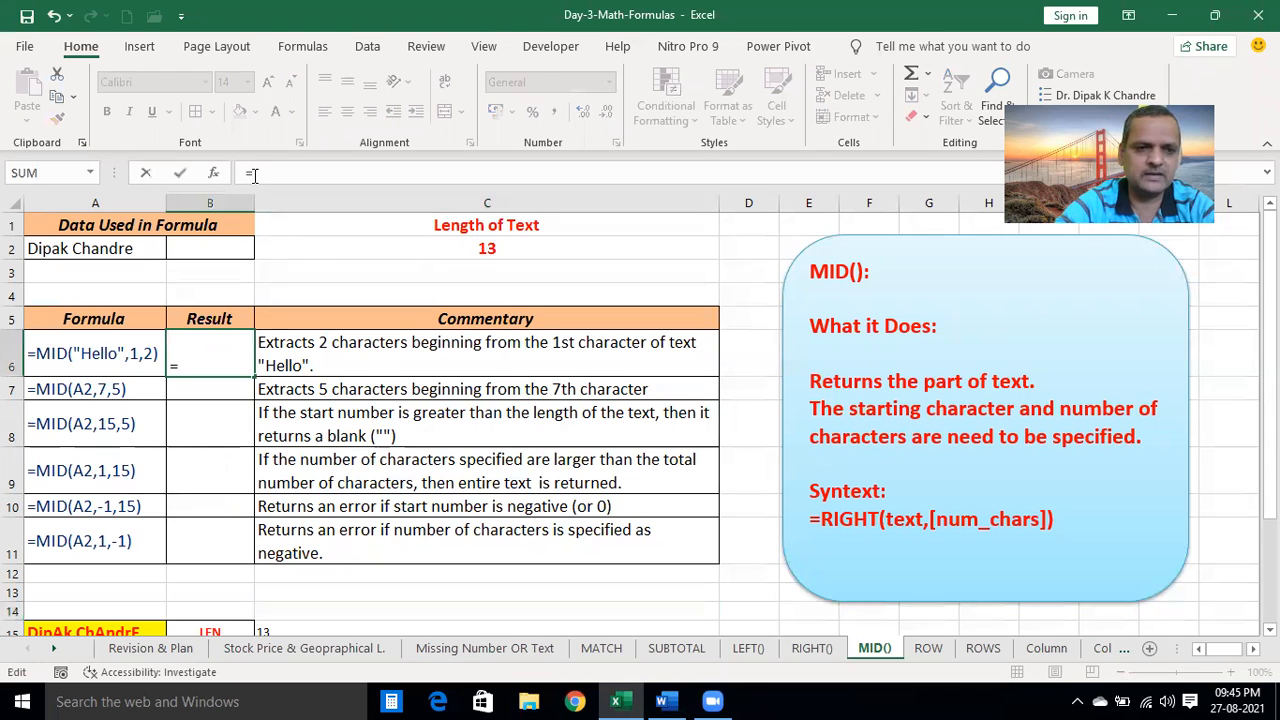
pyautogui.write('MID("H')
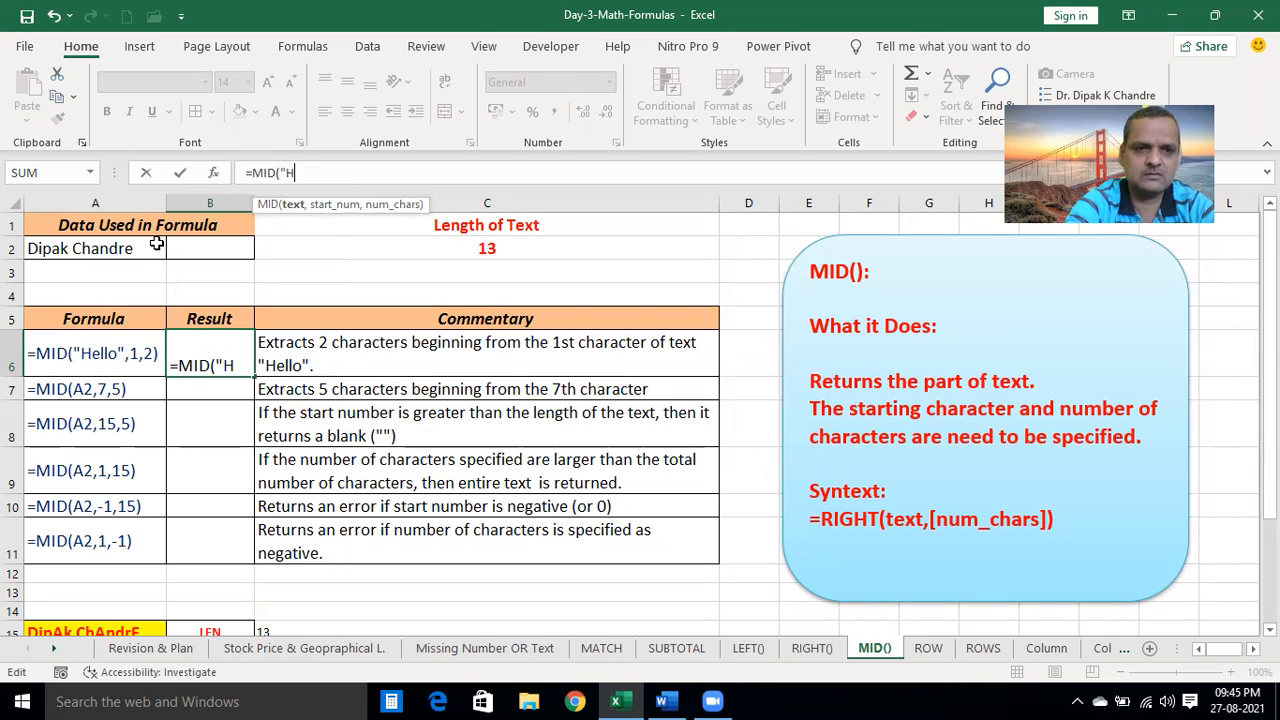
pyautogui.write('ello",')
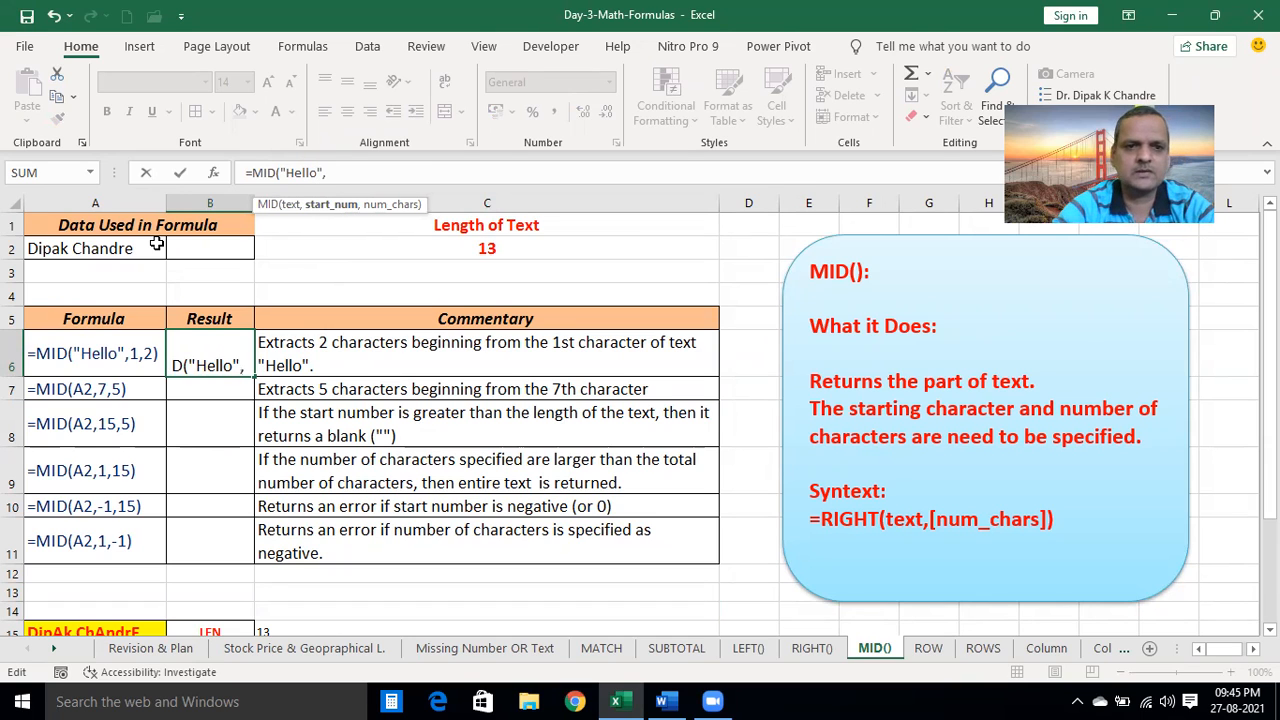
pyautogui.write('1,')
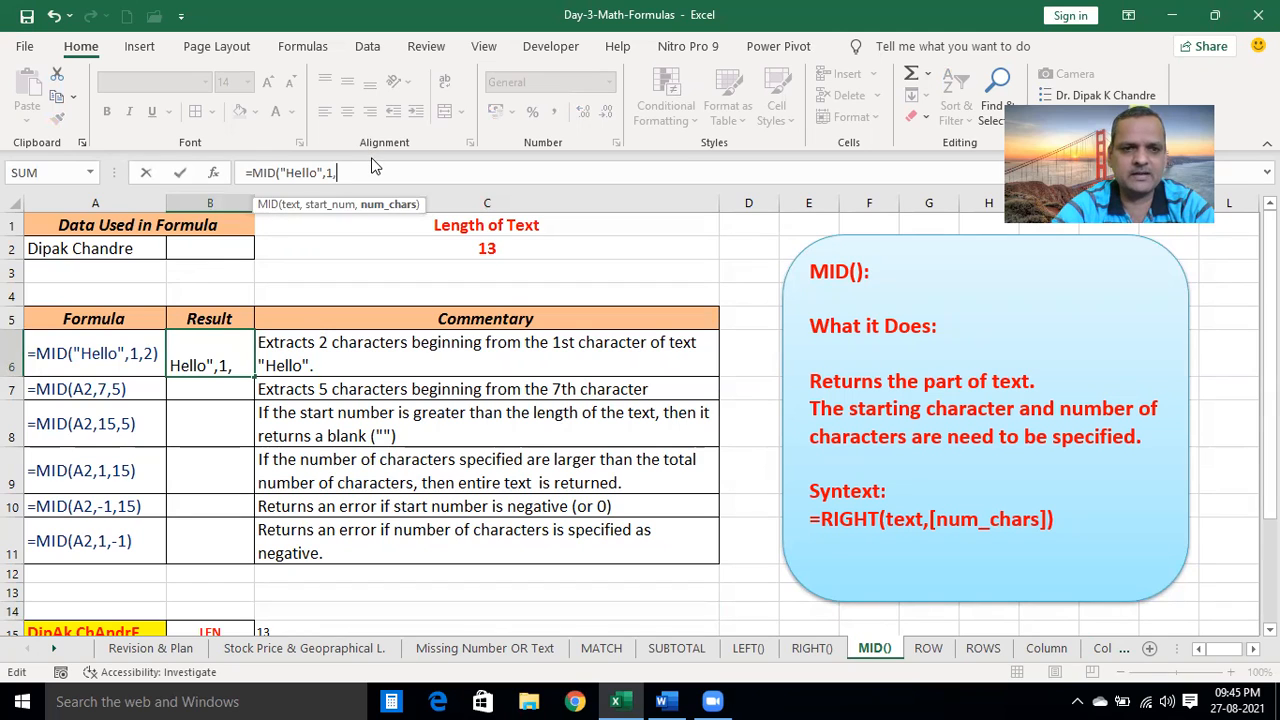
pyautogui.write('2)')
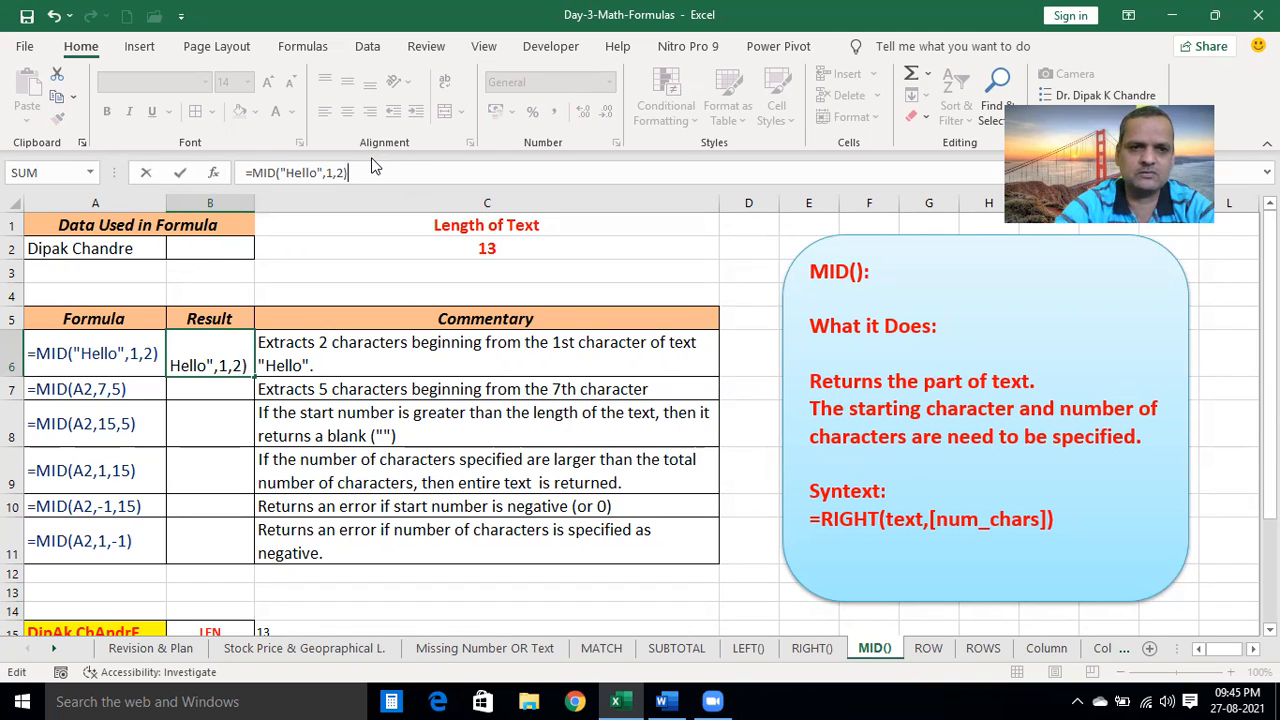
pyautogui.press('Return')
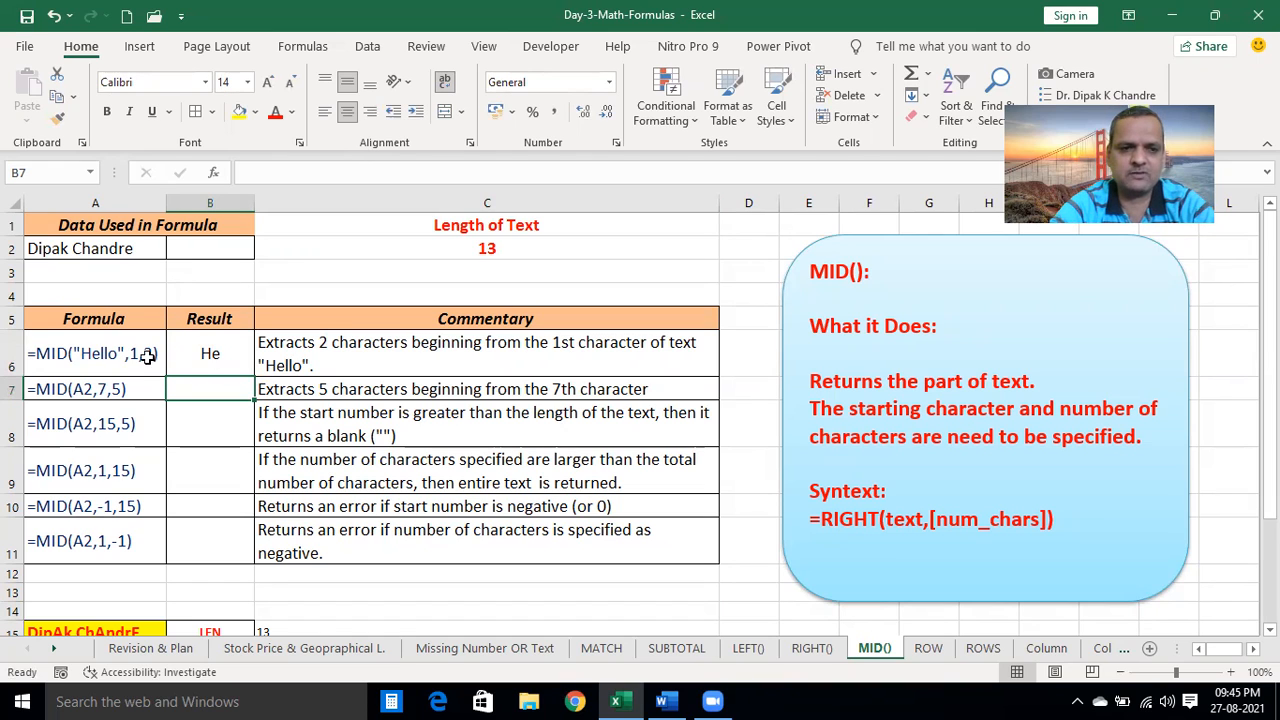
pyautogui.click(366, 363)
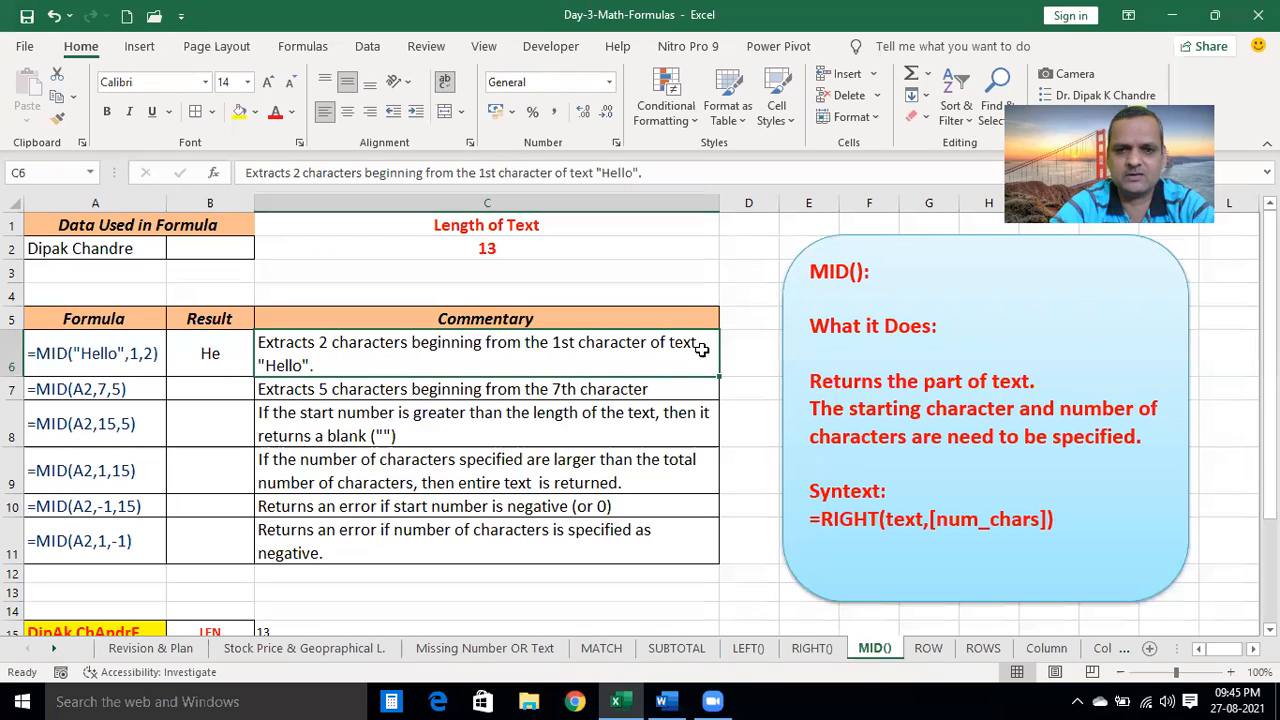
# Change the start number in the B6 MID formula to 2
pyautogui.click(222, 356)
pyautogui.click(335, 174)
pyautogui.press('BackSpace')
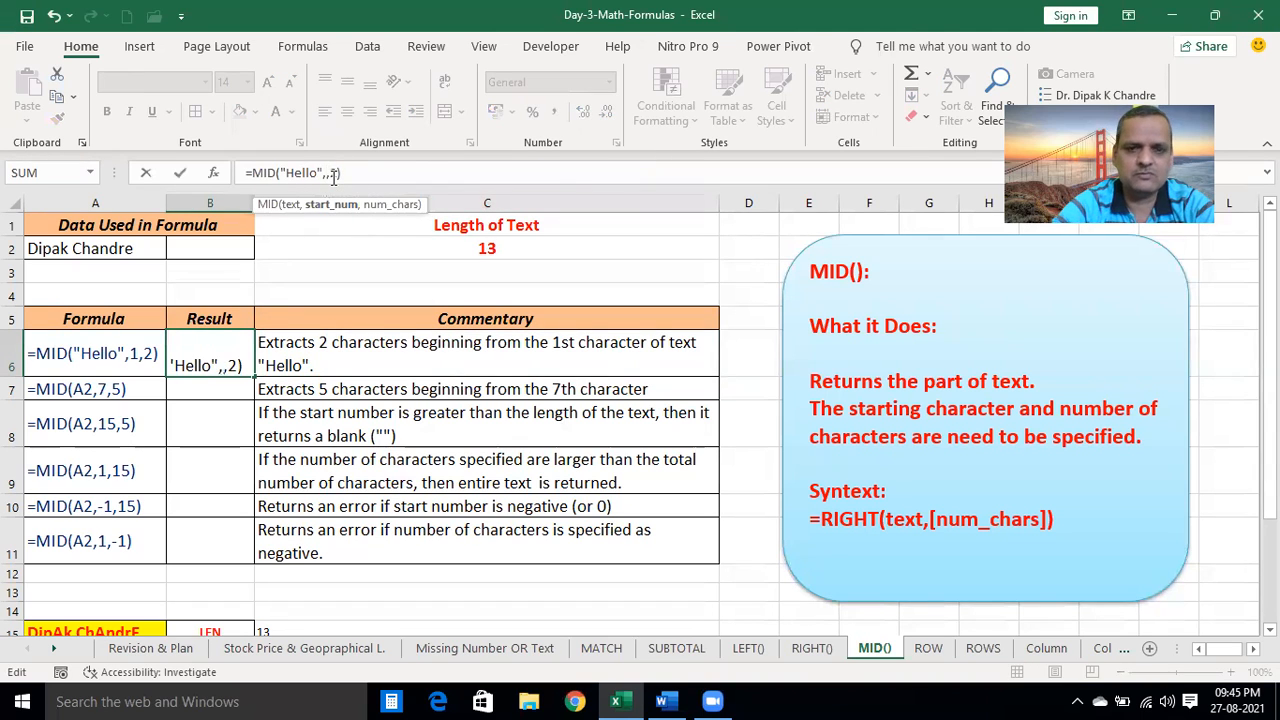
pyautogui.write('2')
pyautogui.press('Return')
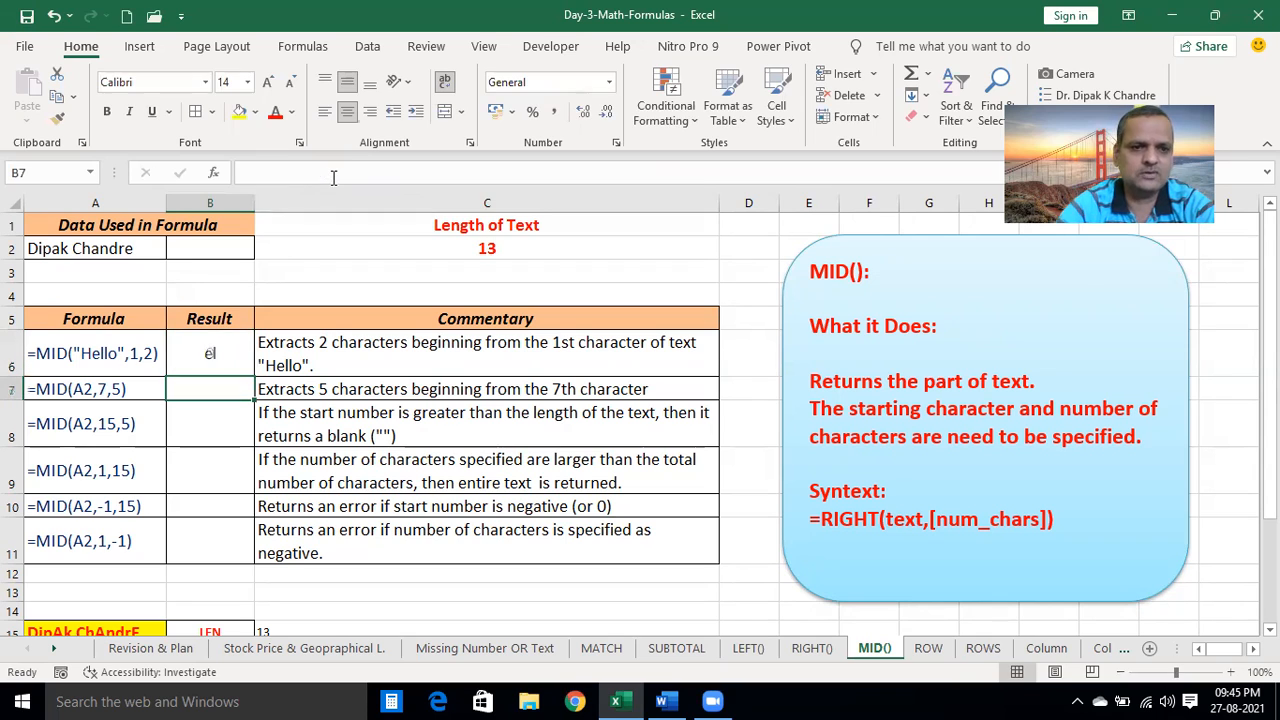
pyautogui.click(394, 344)
pyautogui.click(228, 356)
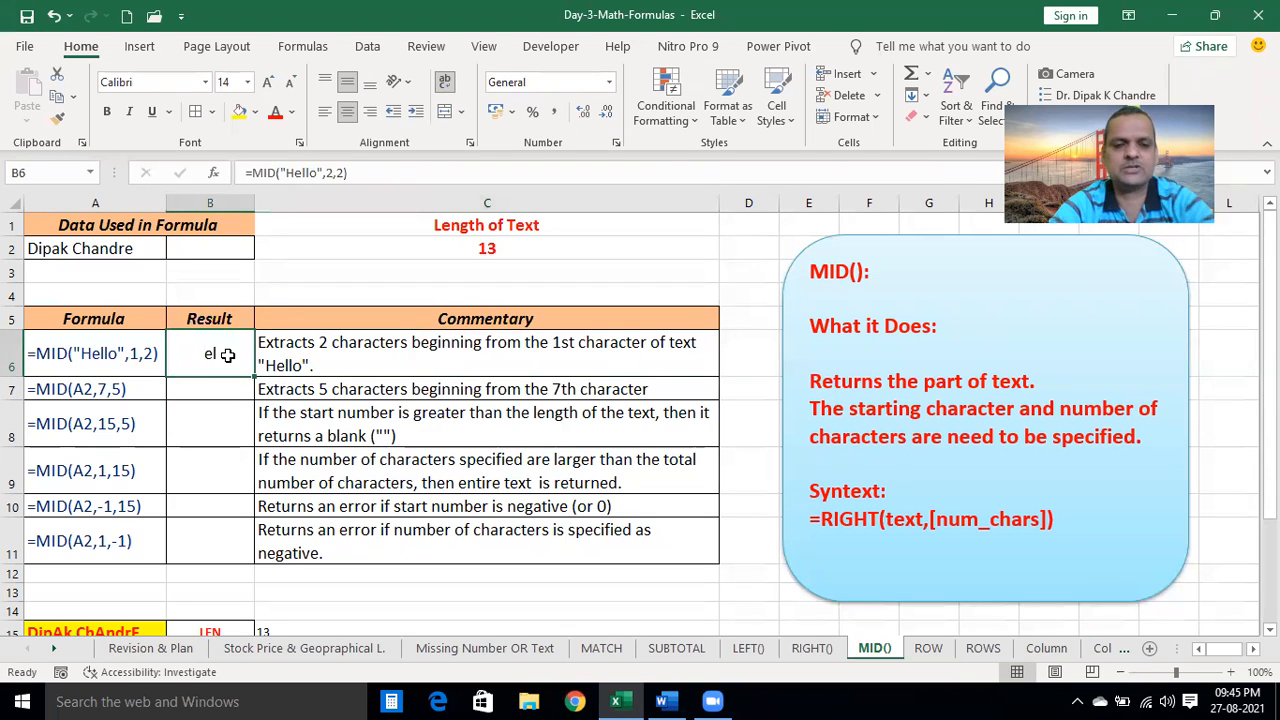
pyautogui.click(331, 173)
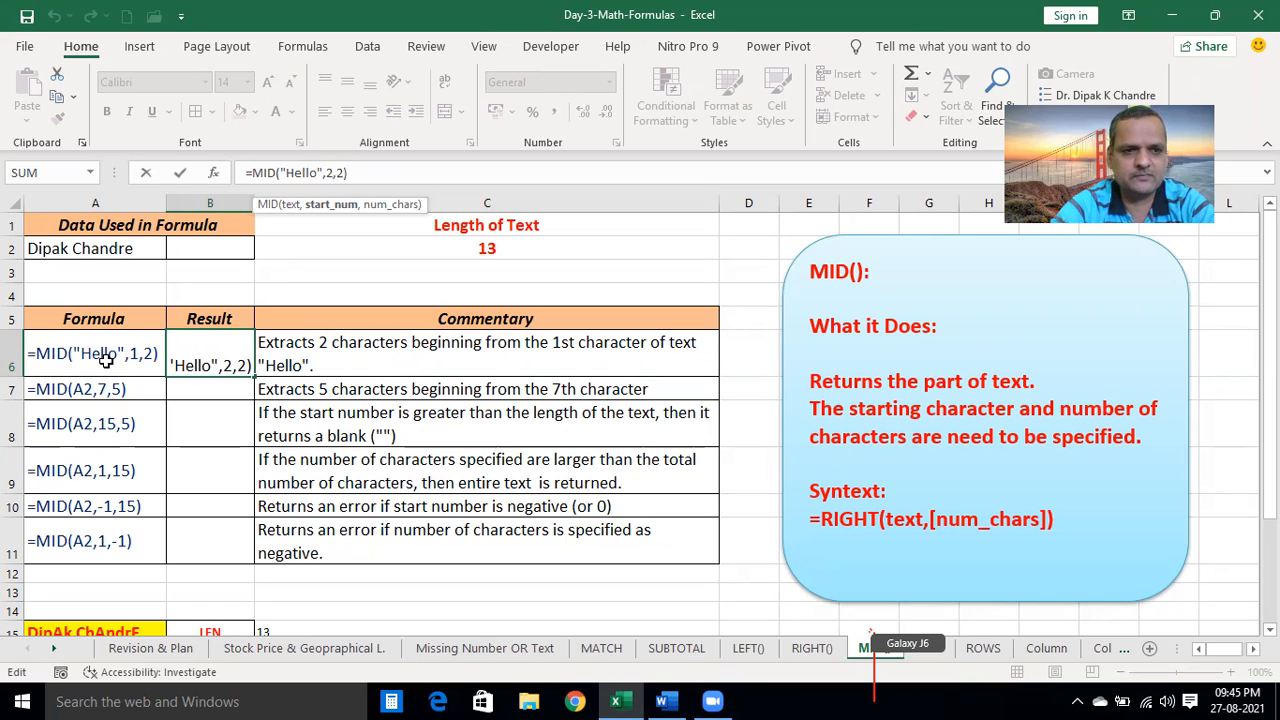
pyautogui.press('Return')
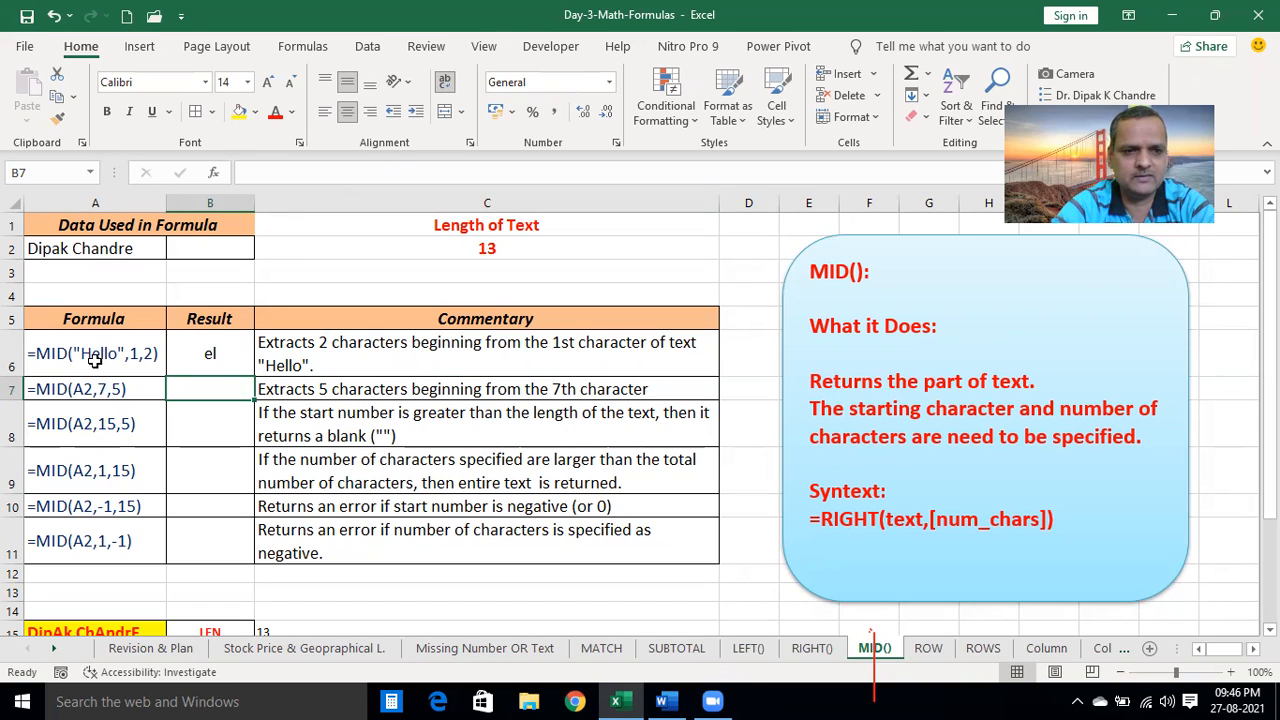
# Change the number of characters in the B6 MID formula to 4
pyautogui.click(205, 352)
pyautogui.click(344, 172)
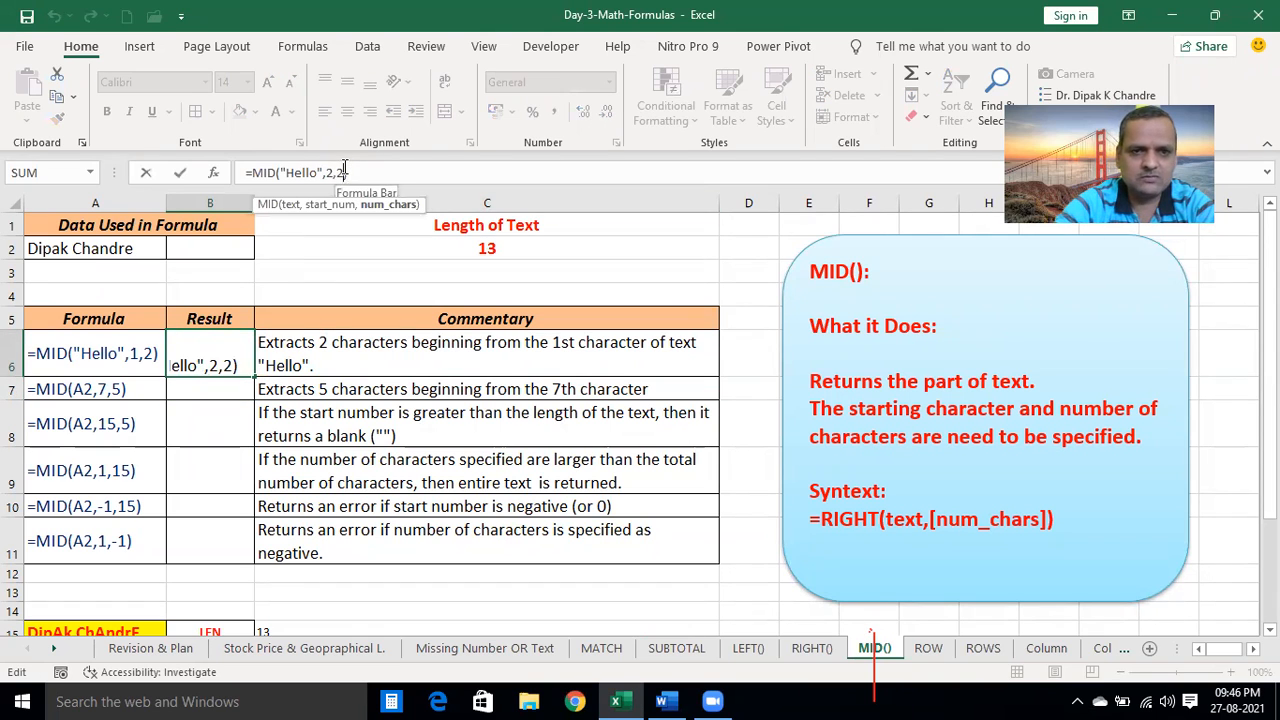
pyautogui.press('BackSpace')
pyautogui.write('4')
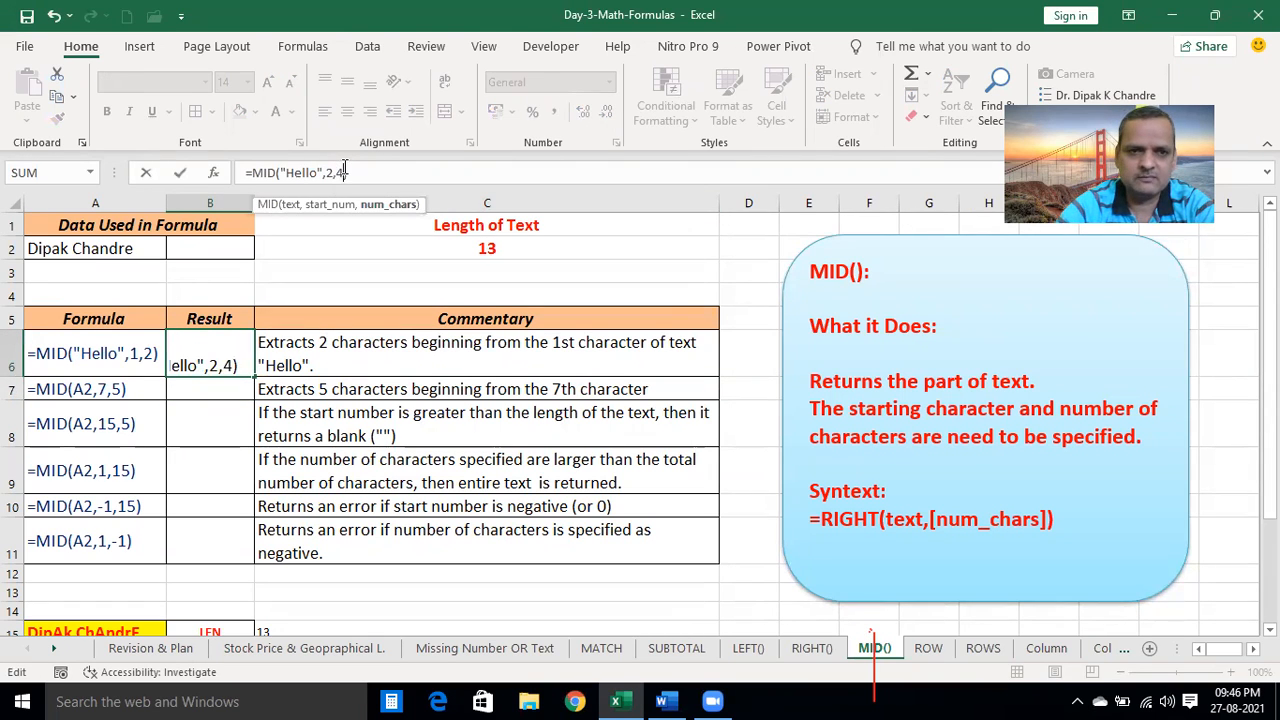
pyautogui.press('Return')
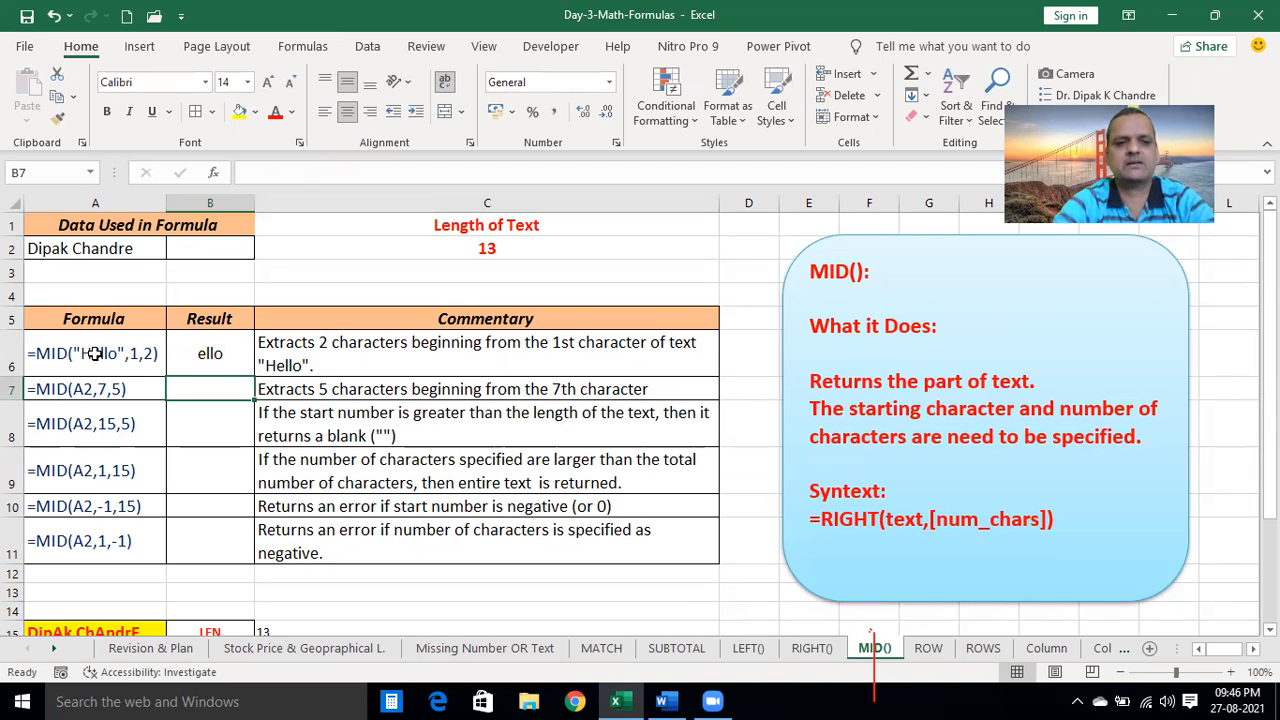
pyautogui.click(213, 358)
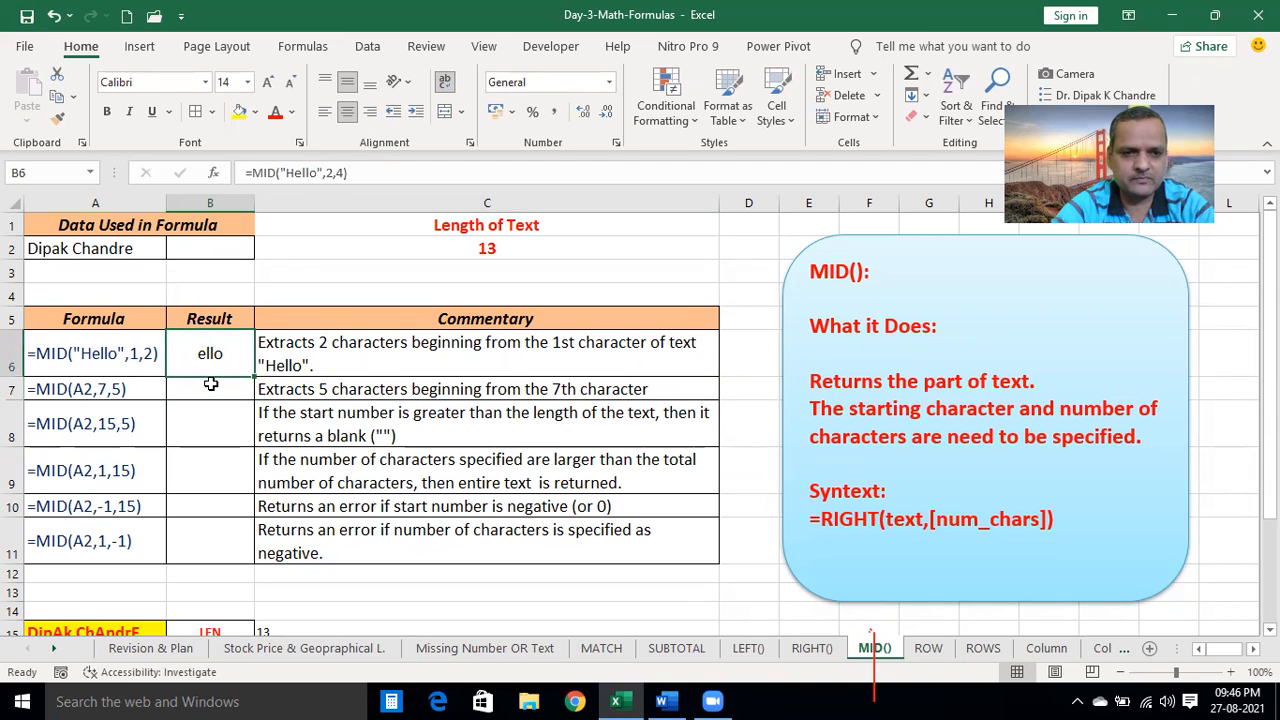
# Enter =MID(A2,7,5) in B7 to extract five characters beginning from the seventh one
pyautogui.click(212, 385)
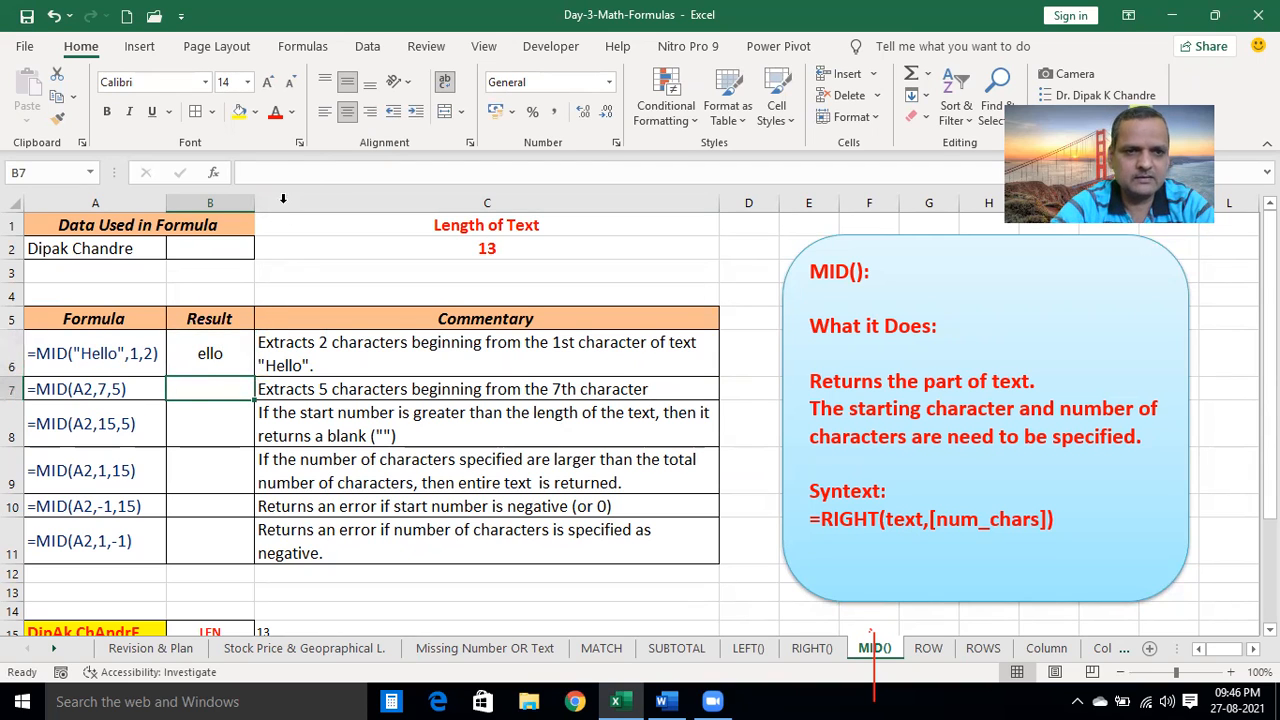
pyautogui.write('=MID(')
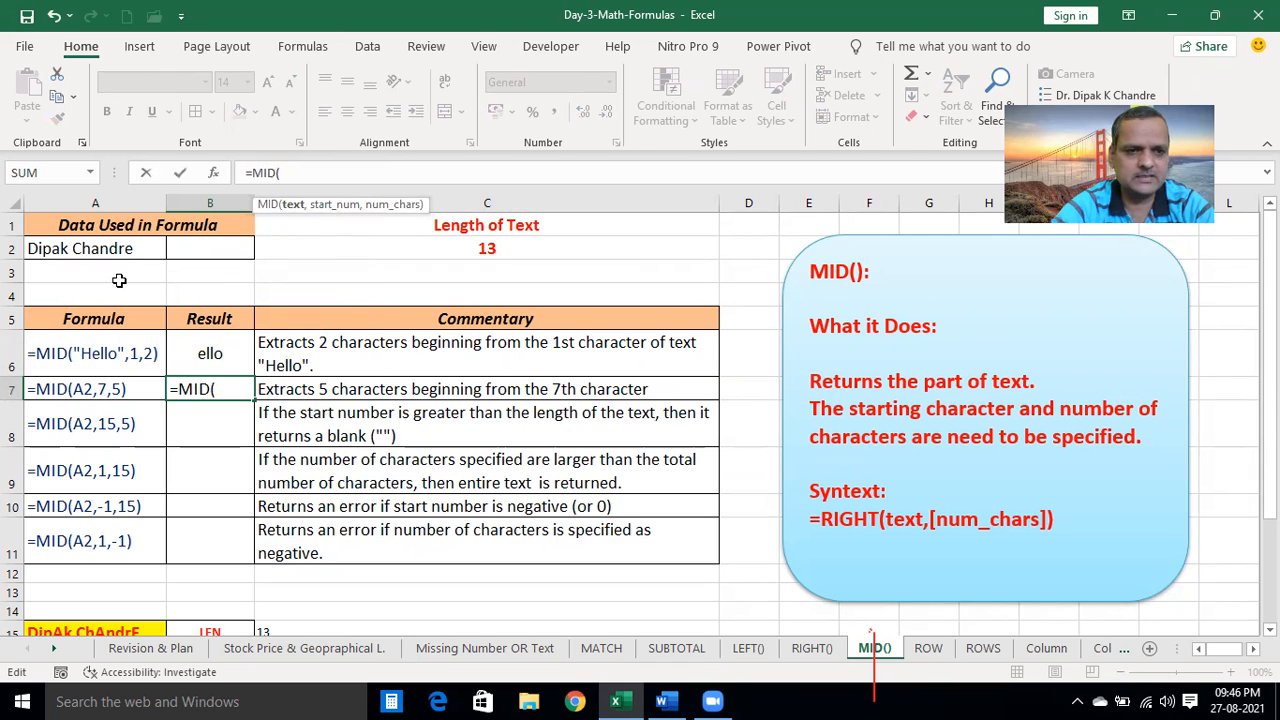
pyautogui.click(125, 248)
pyautogui.write(',')
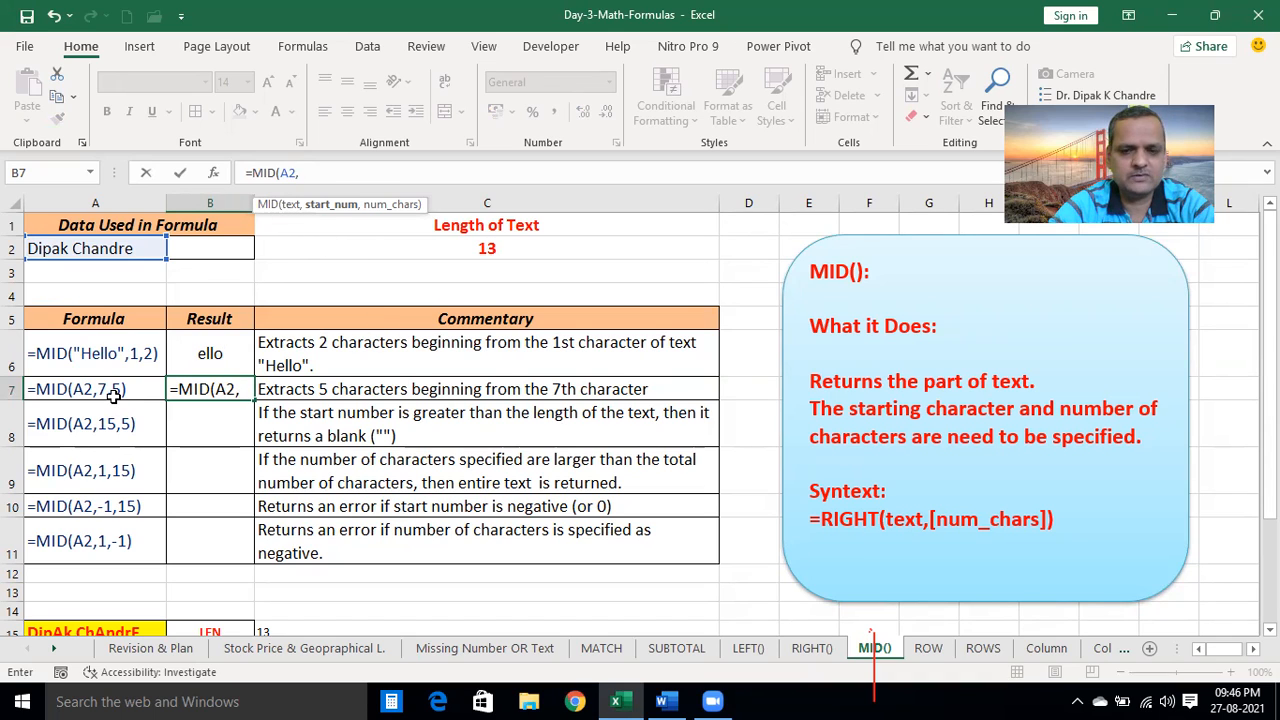
pyautogui.write('7,')
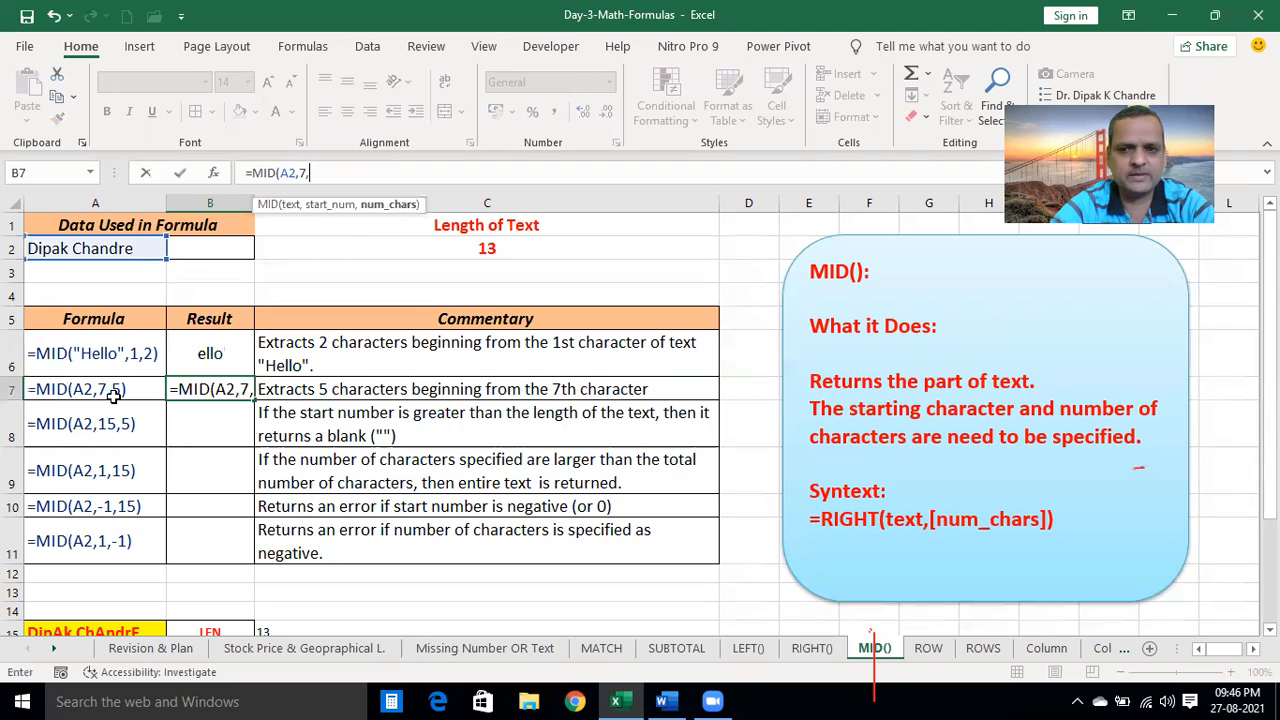
pyautogui.write('5')
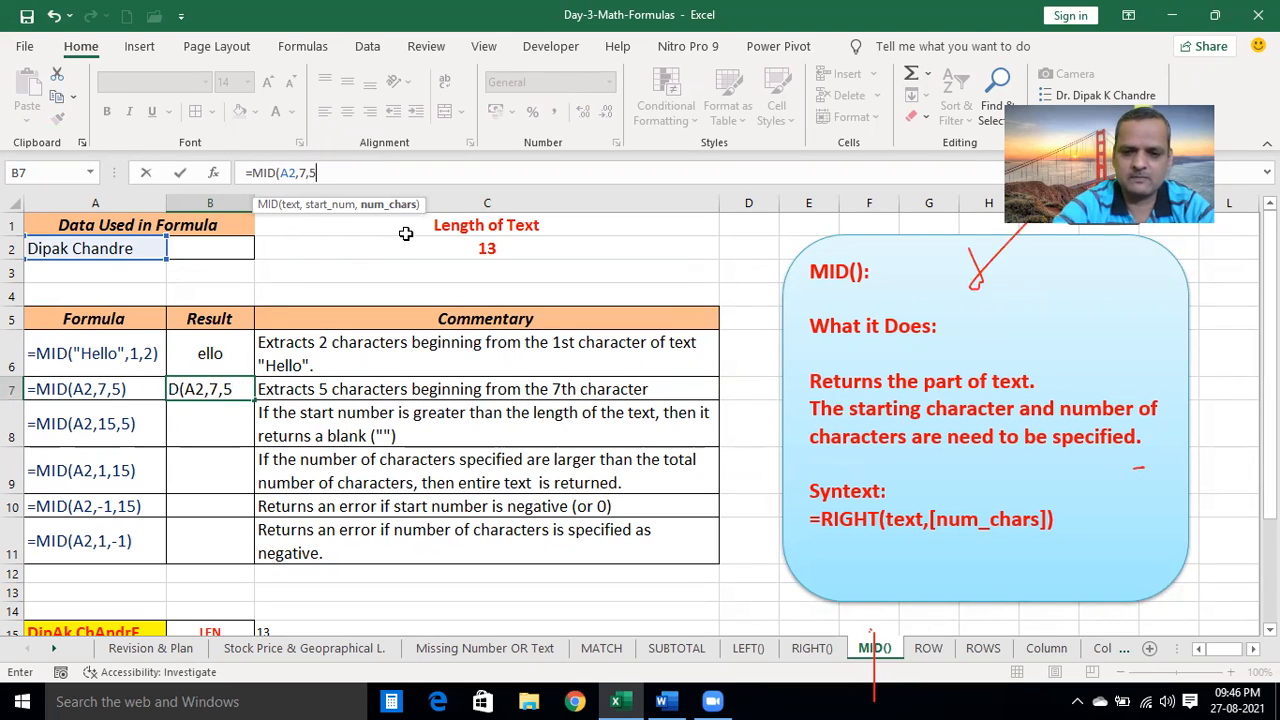
pyautogui.press('Return')
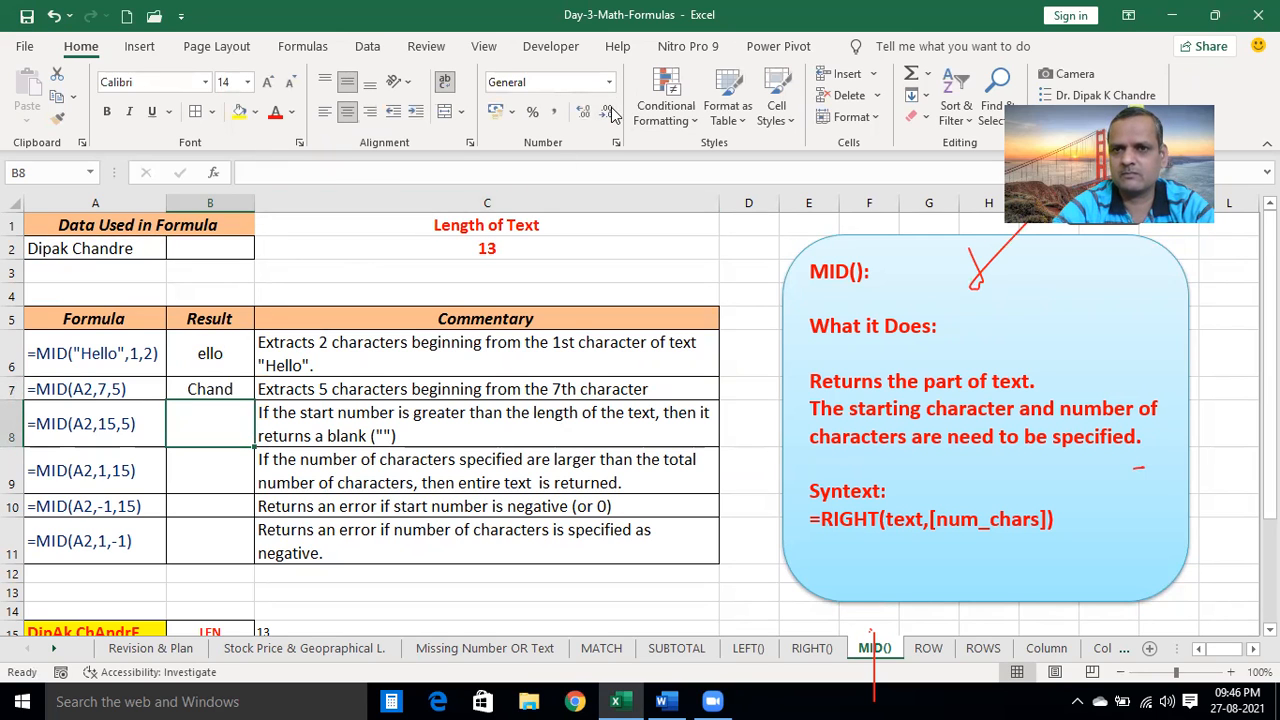
# Compare the B7 result with its example formula in A7, the text length in C2 and the source text in A2
pyautogui.click(859, 98)
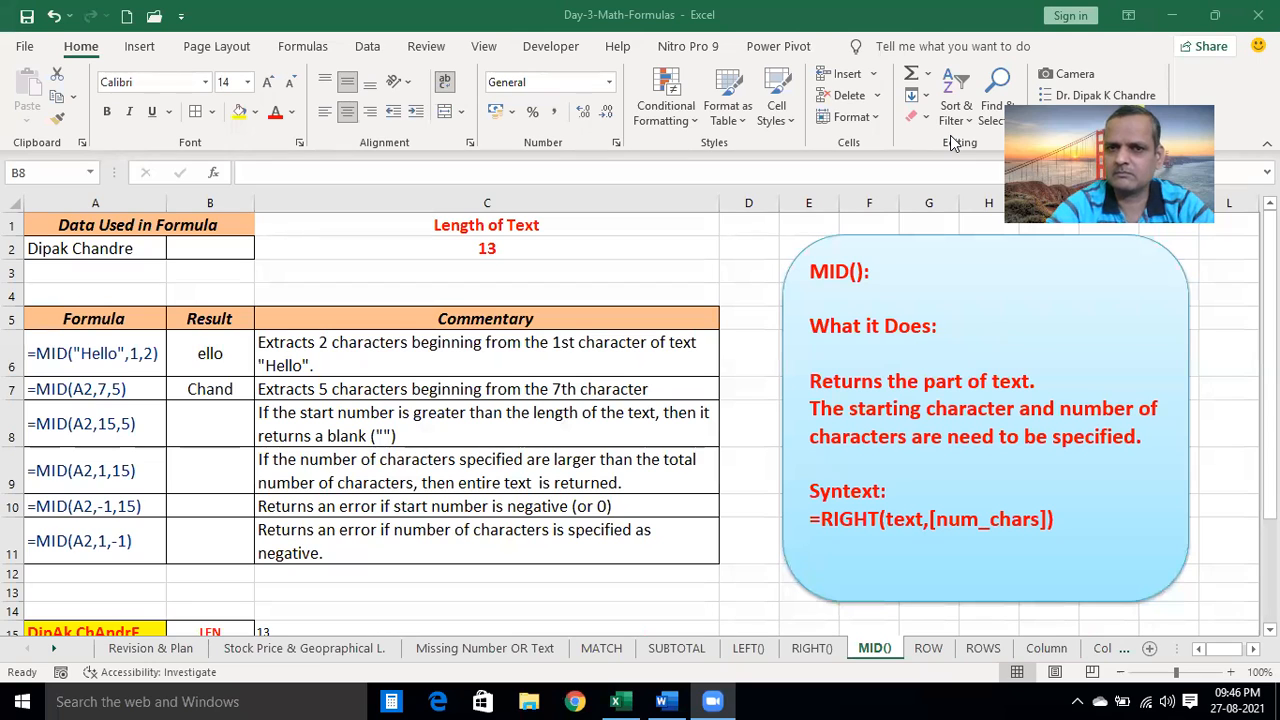
pyautogui.click(265, 362)
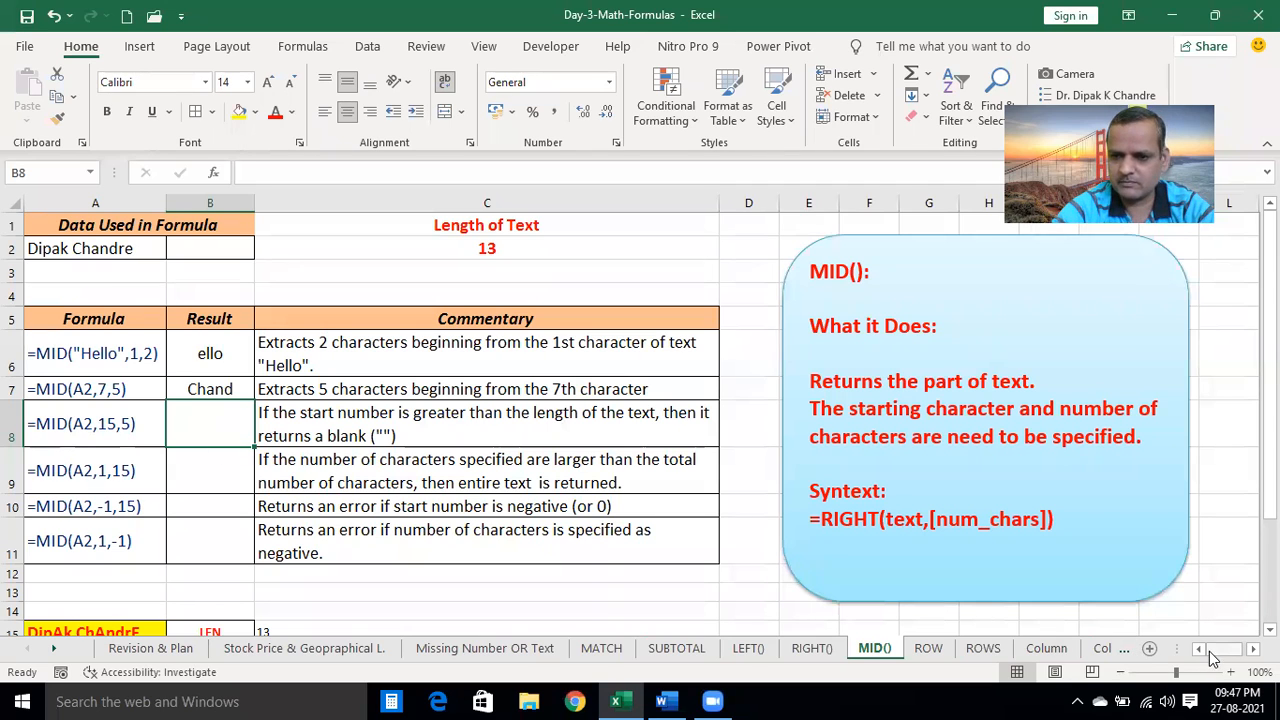
pyautogui.click(215, 391)
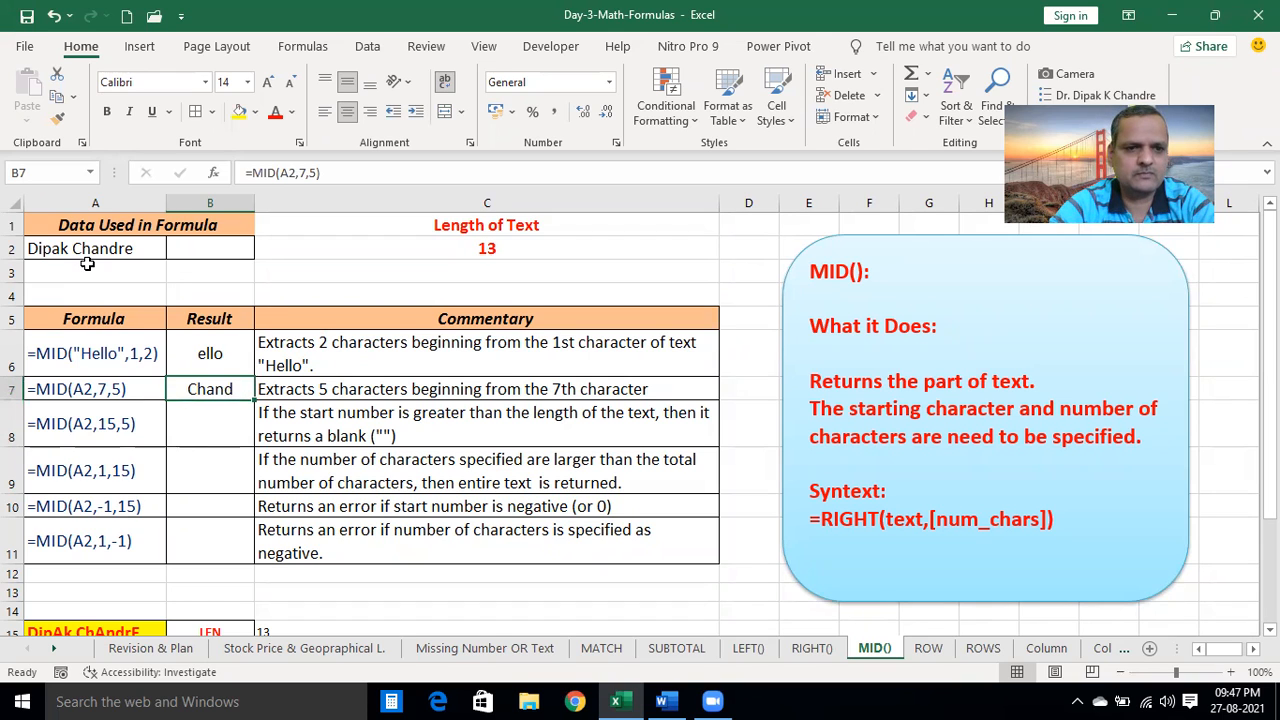
pyautogui.click(101, 390)
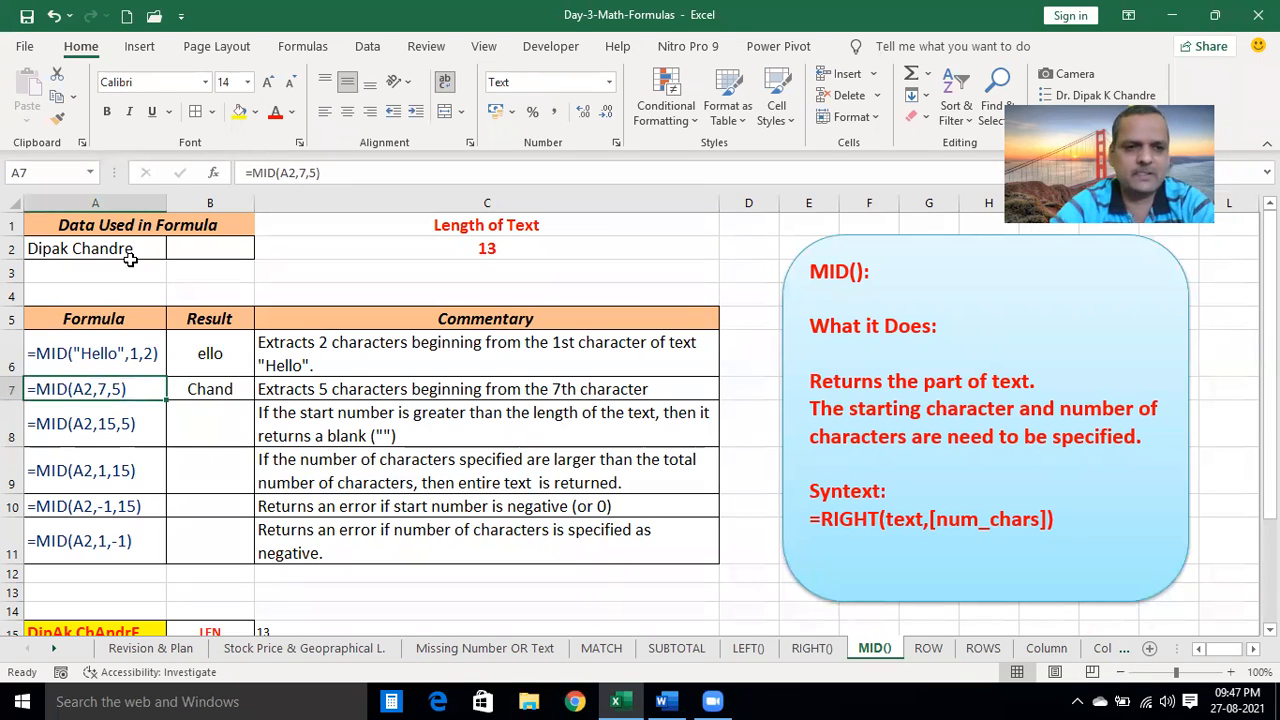
pyautogui.click(493, 244)
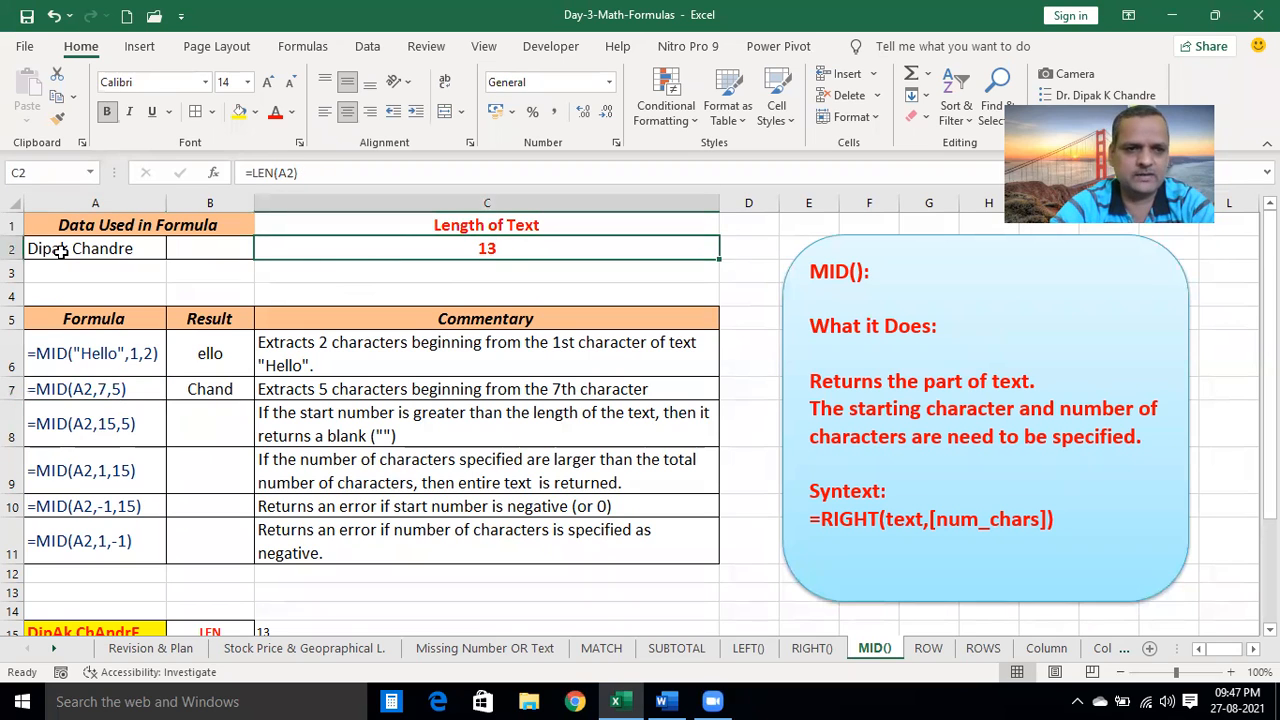
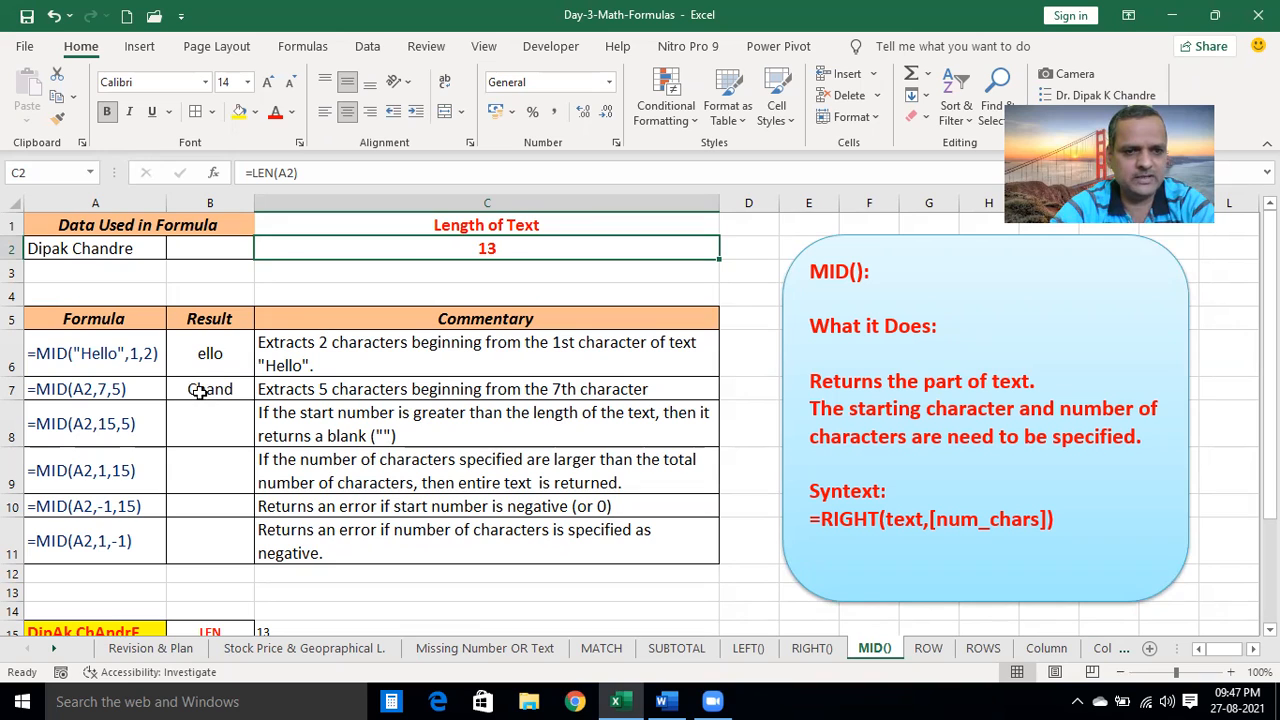
pyautogui.click(72, 246)
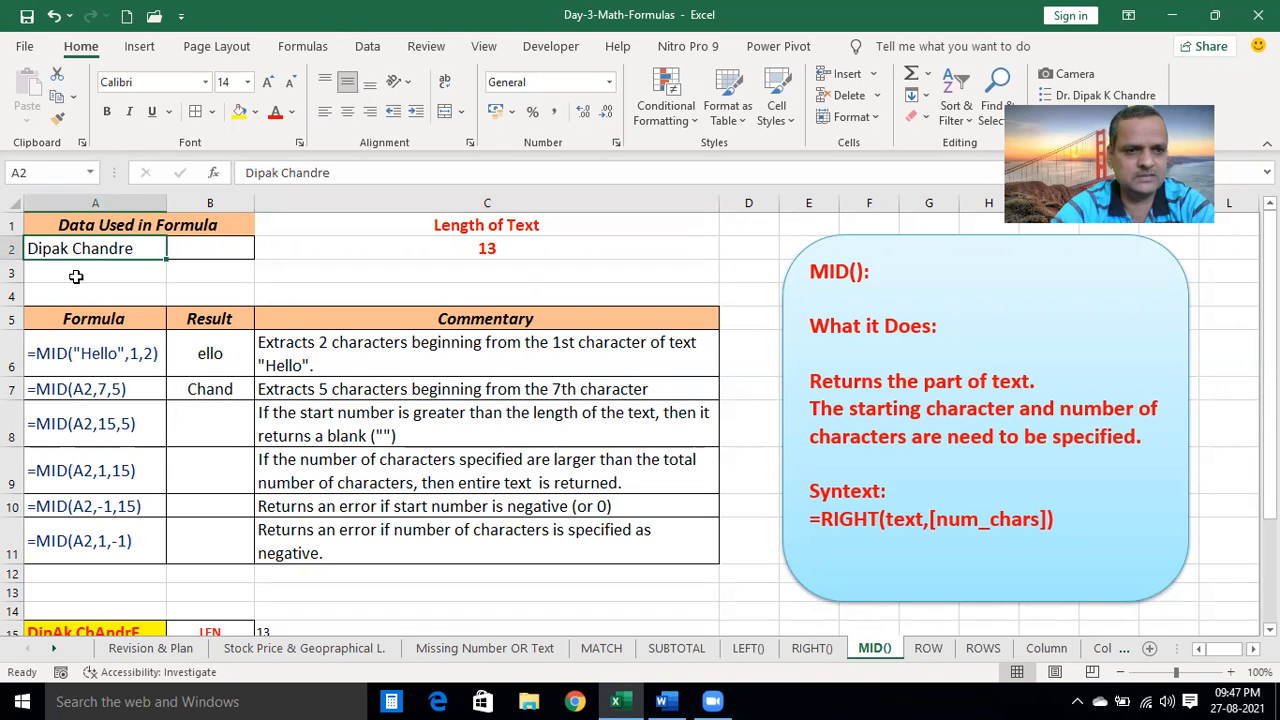
# Enter =MID(A2,15,5) in B8 to use a start number beyond the length of the text
pyautogui.click(216, 408)
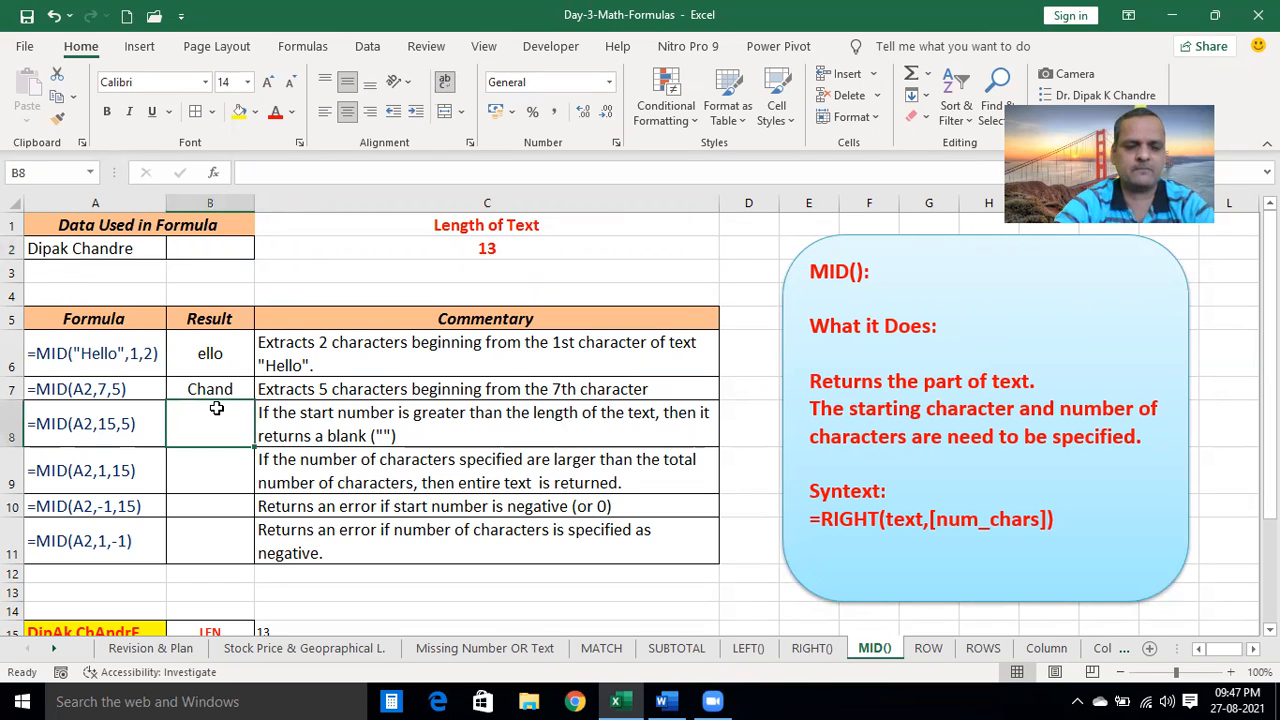
pyautogui.write('=')
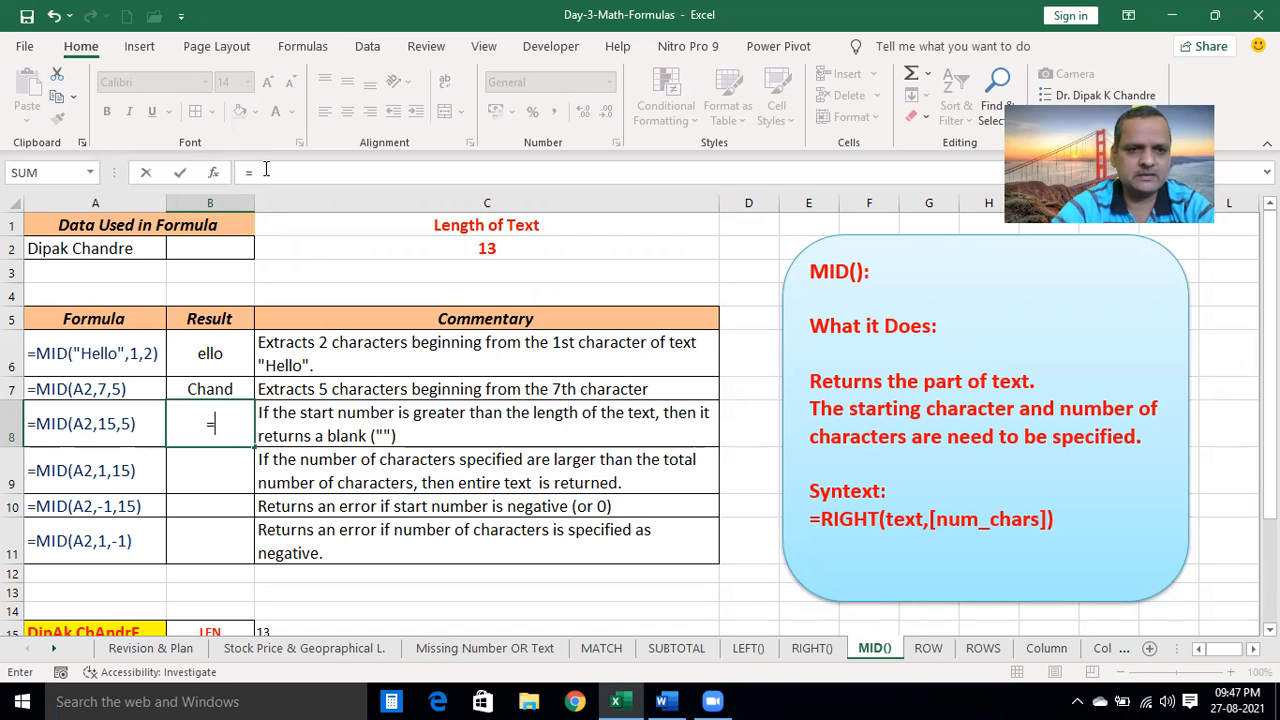
pyautogui.write('MID(')
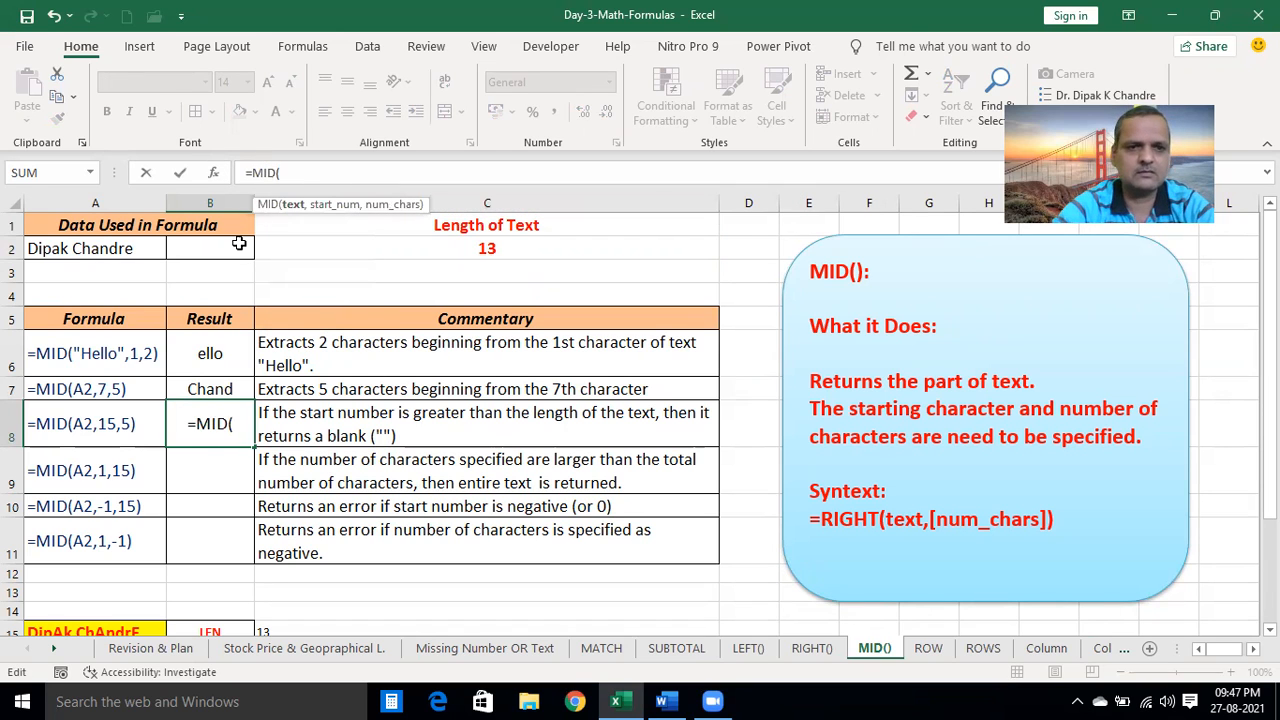
pyautogui.click(126, 251)
pyautogui.write(',15,')
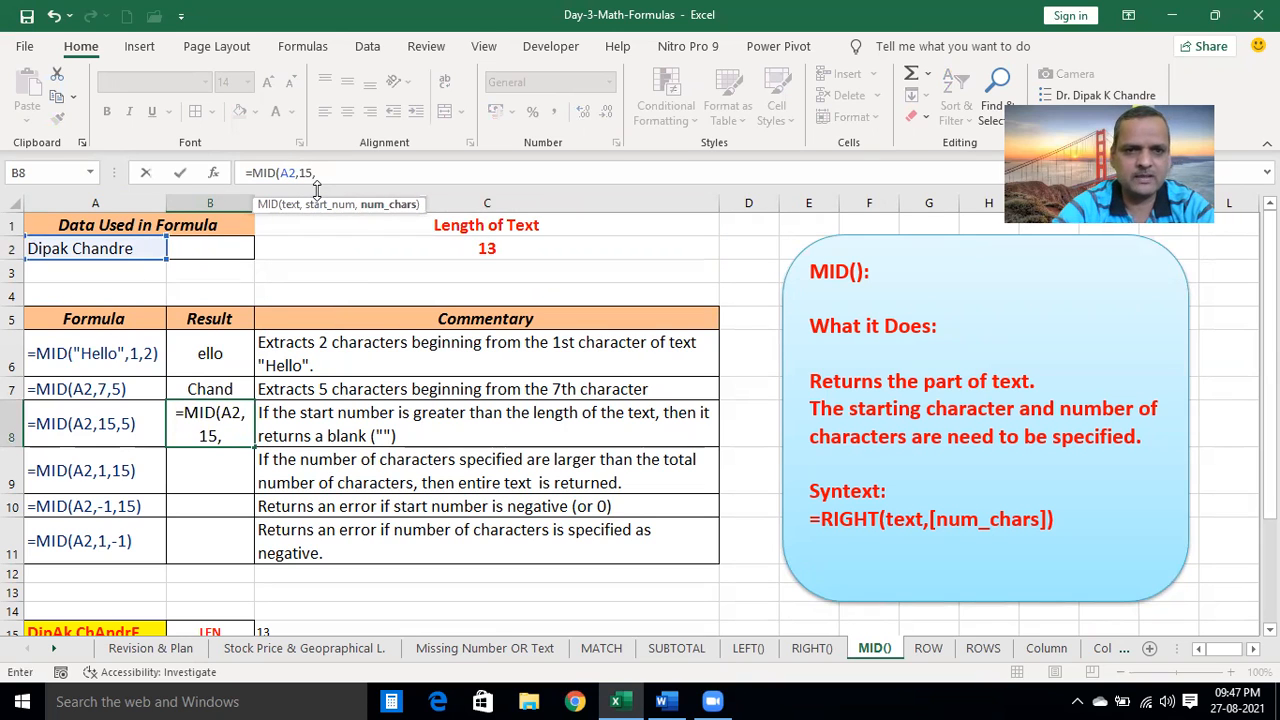
pyautogui.write('5)')
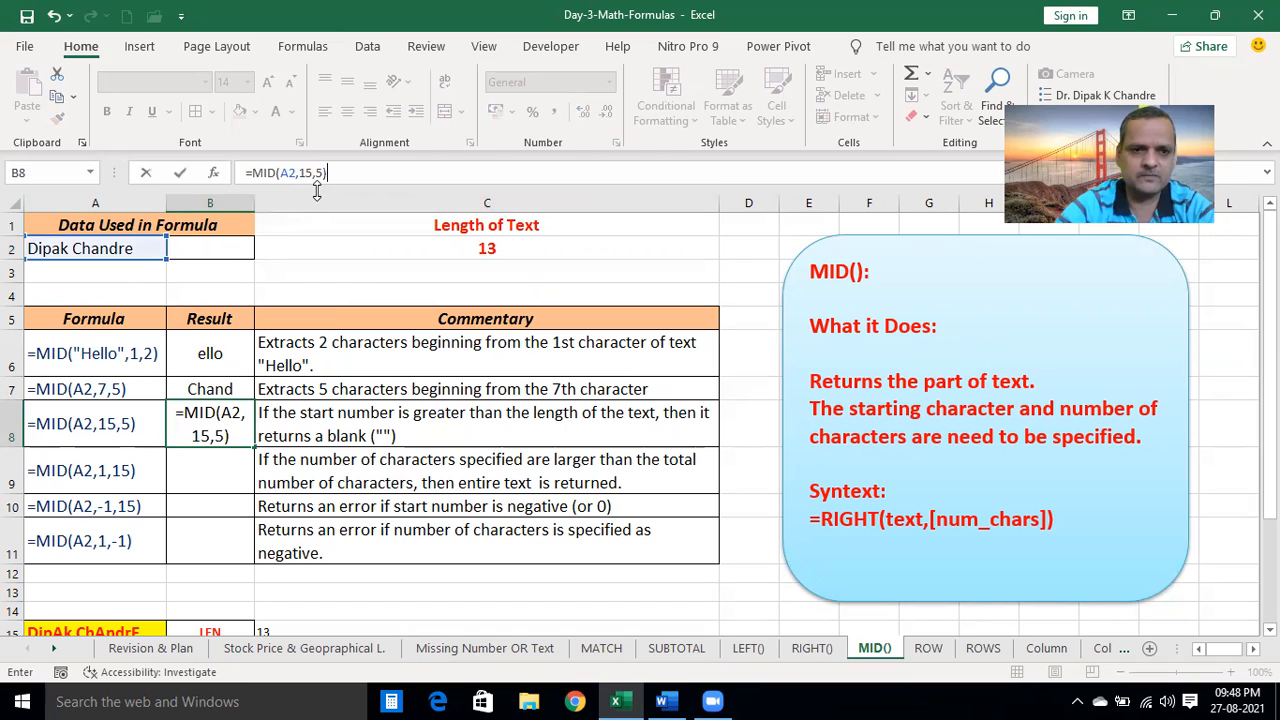
pyautogui.press('Return')
# Check the start number in the B8 MID formula against the text length in C2
pyautogui.click(207, 410)
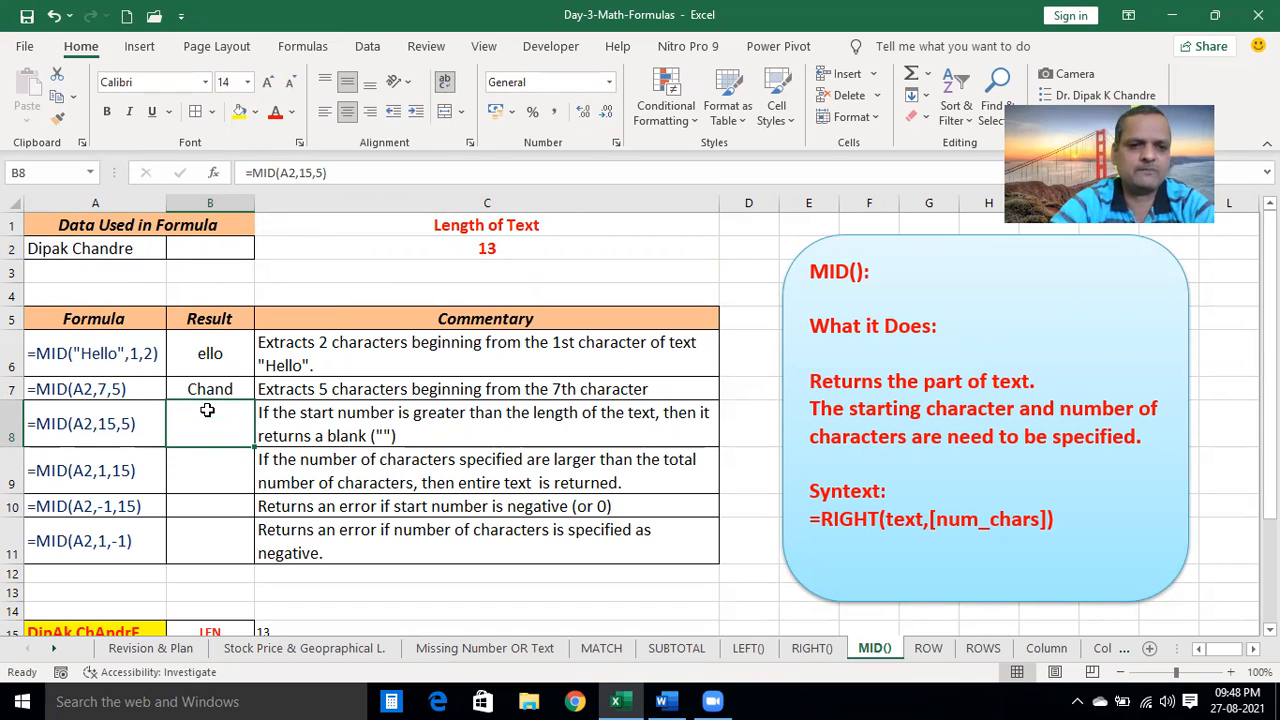
pyautogui.click(487, 248)
pyautogui.click(212, 436)
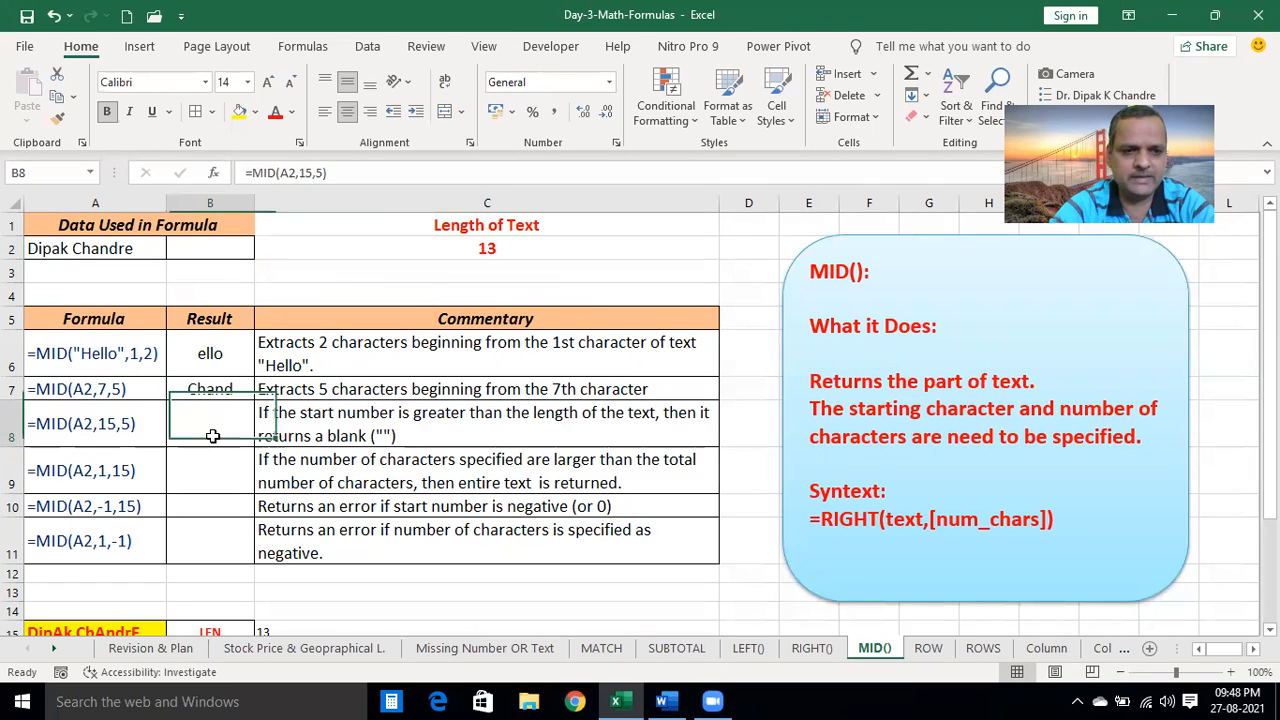
pyautogui.click(305, 174)
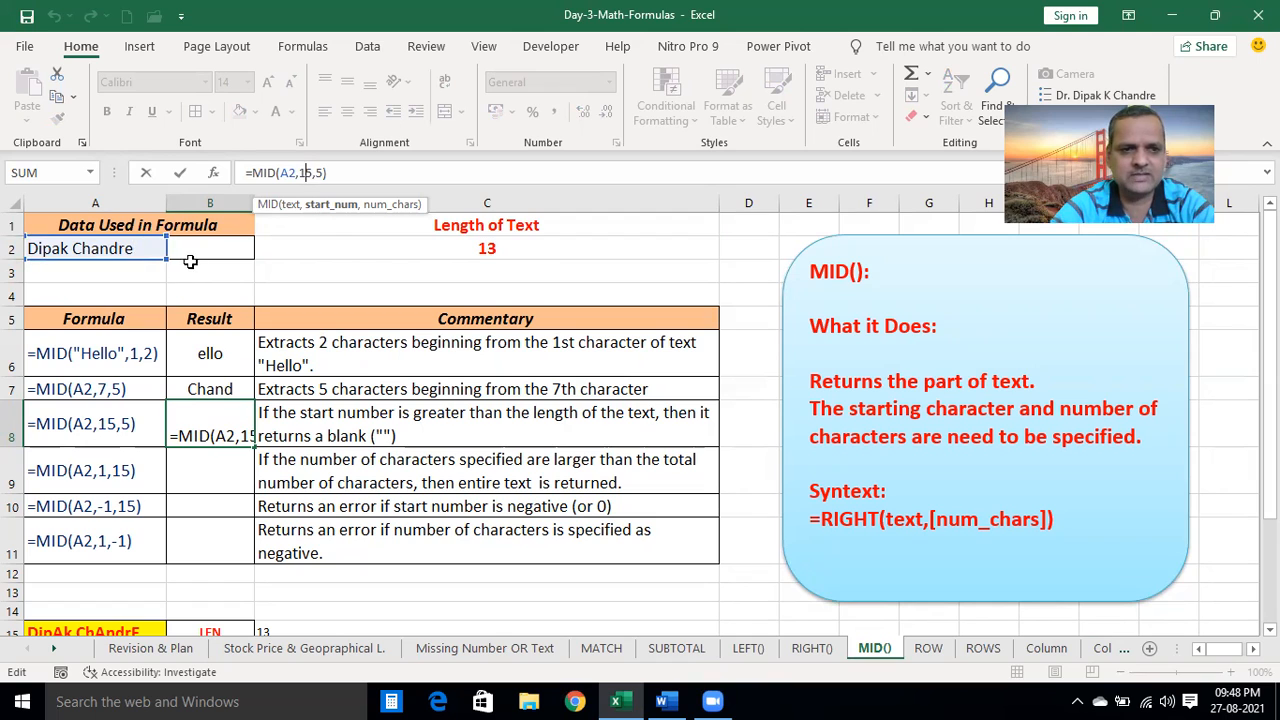
pyautogui.press('Return')
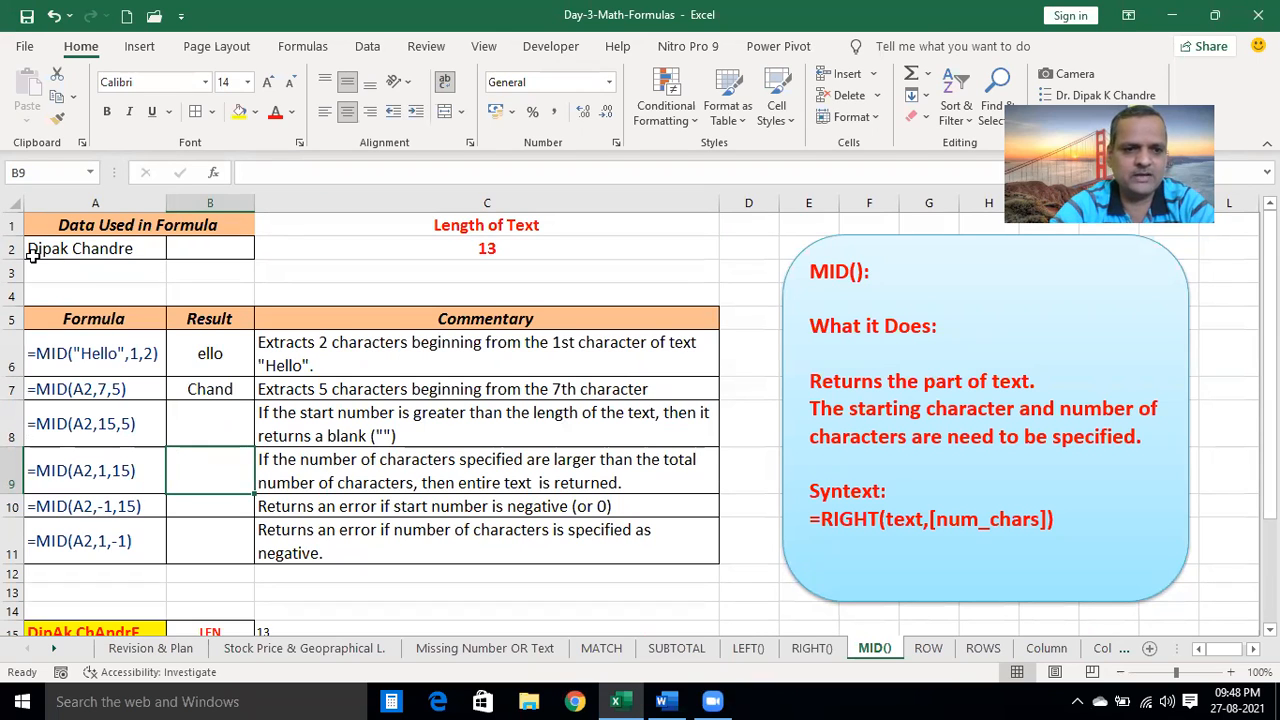
# Enter =MID(A2,1,15) in B9 to request more characters than the text contains
pyautogui.click(256, 174)
pyautogui.write('=')
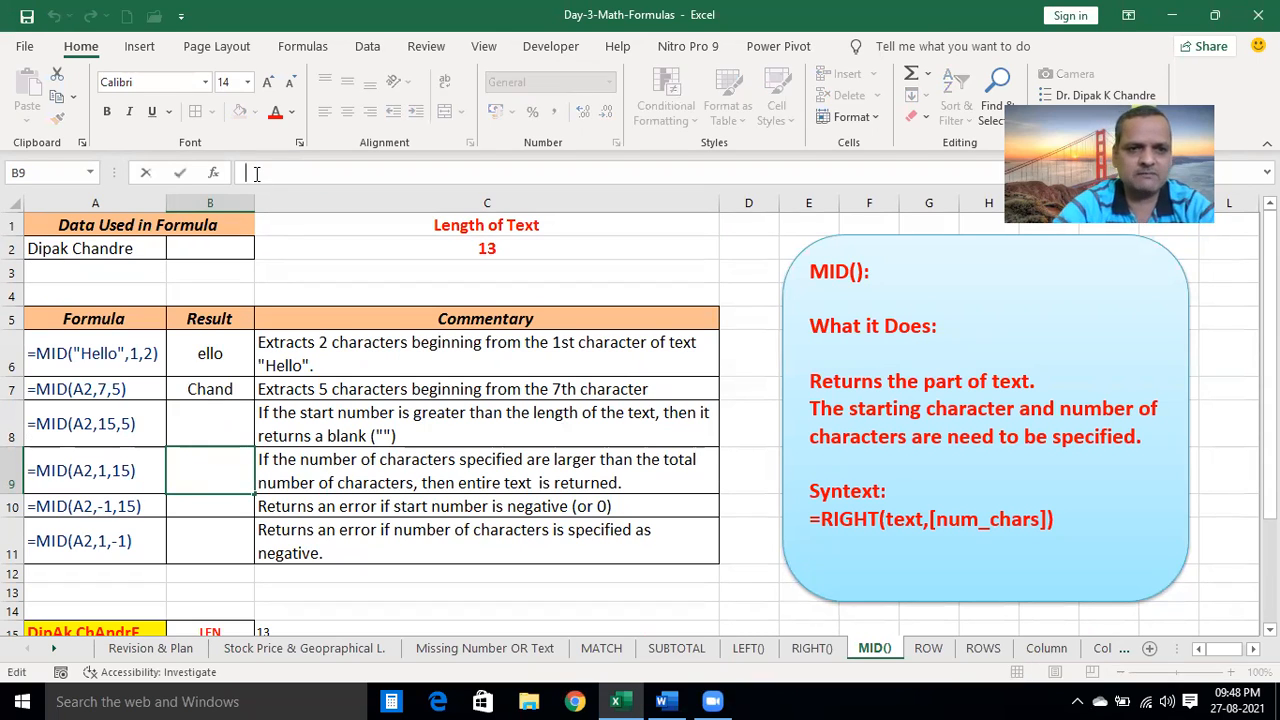
pyautogui.press('Escape')
pyautogui.write('=')
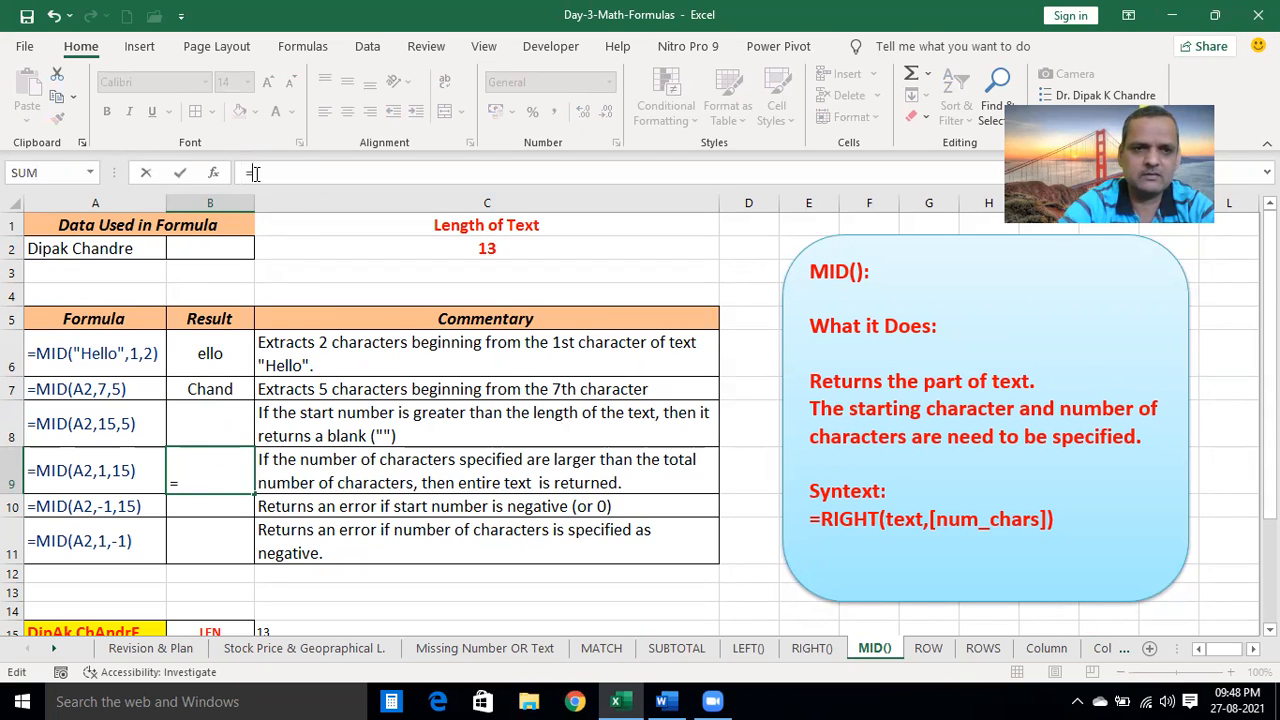
pyautogui.write('MID(')
pyautogui.click(145, 242)
pyautogui.write(',')
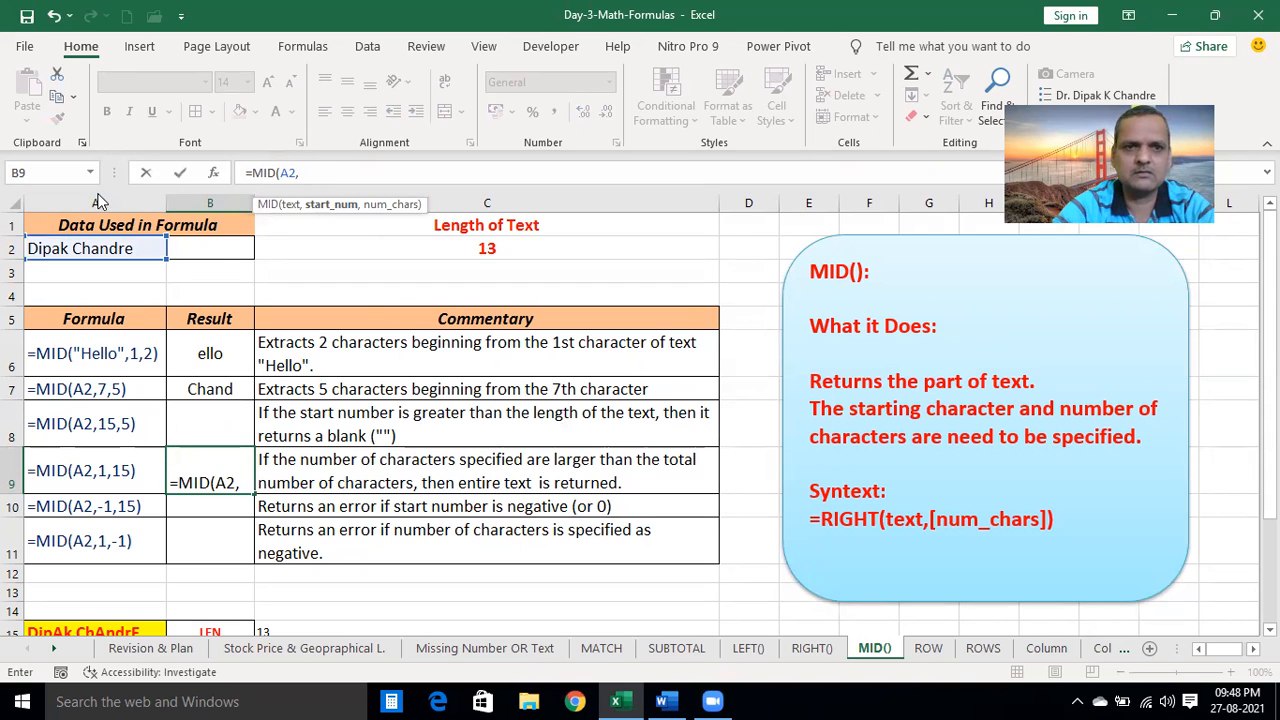
pyautogui.press('Return')
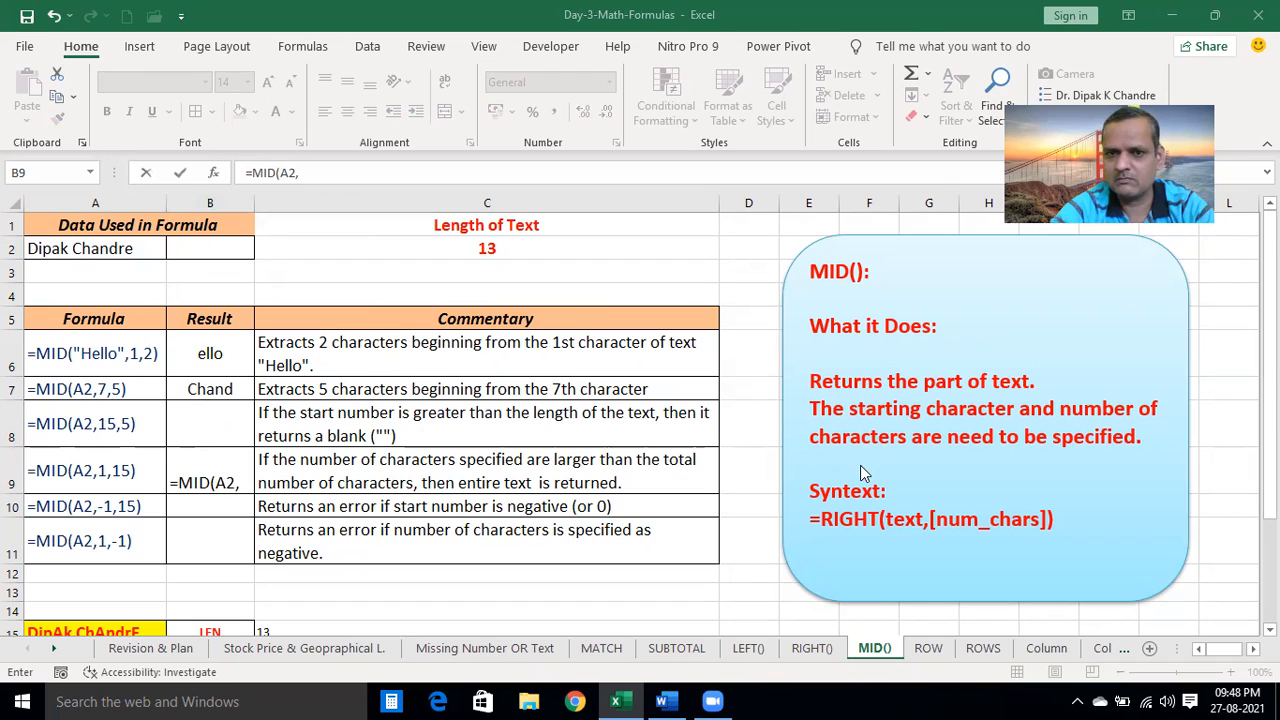
pyautogui.click(621, 252)
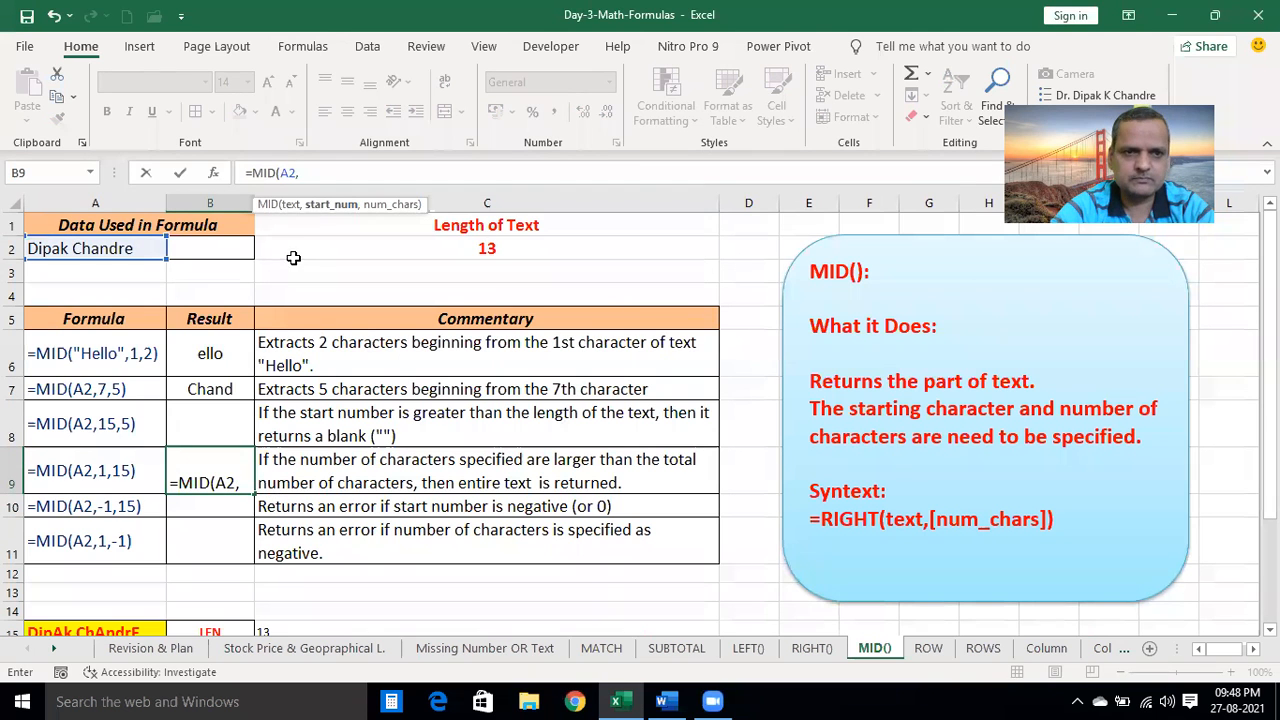
pyautogui.click(940, 90)
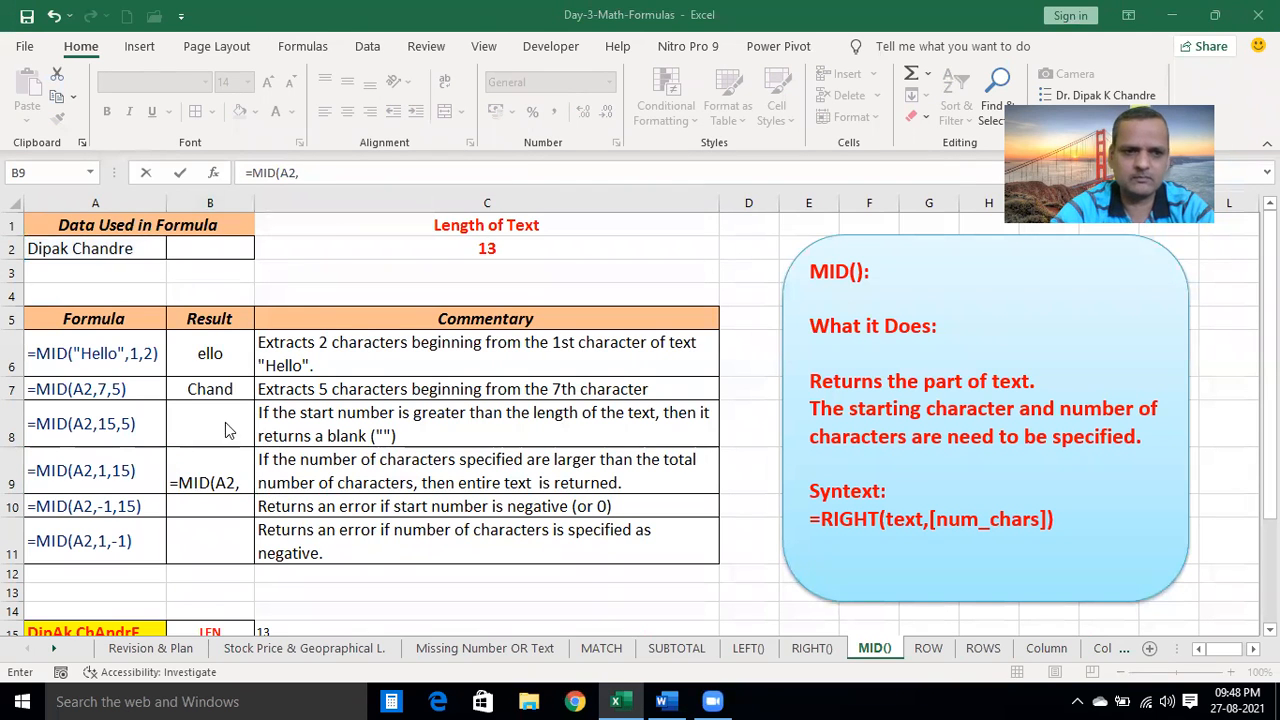
pyautogui.click(324, 172)
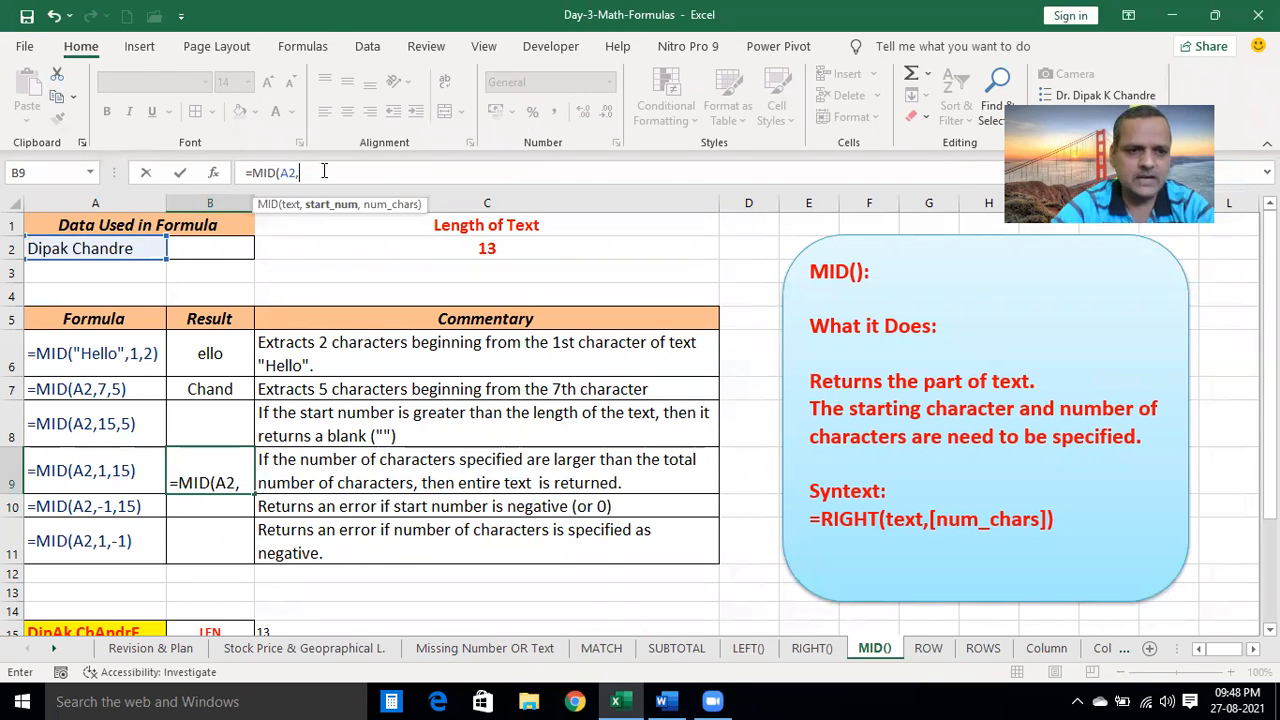
pyautogui.write('1,')
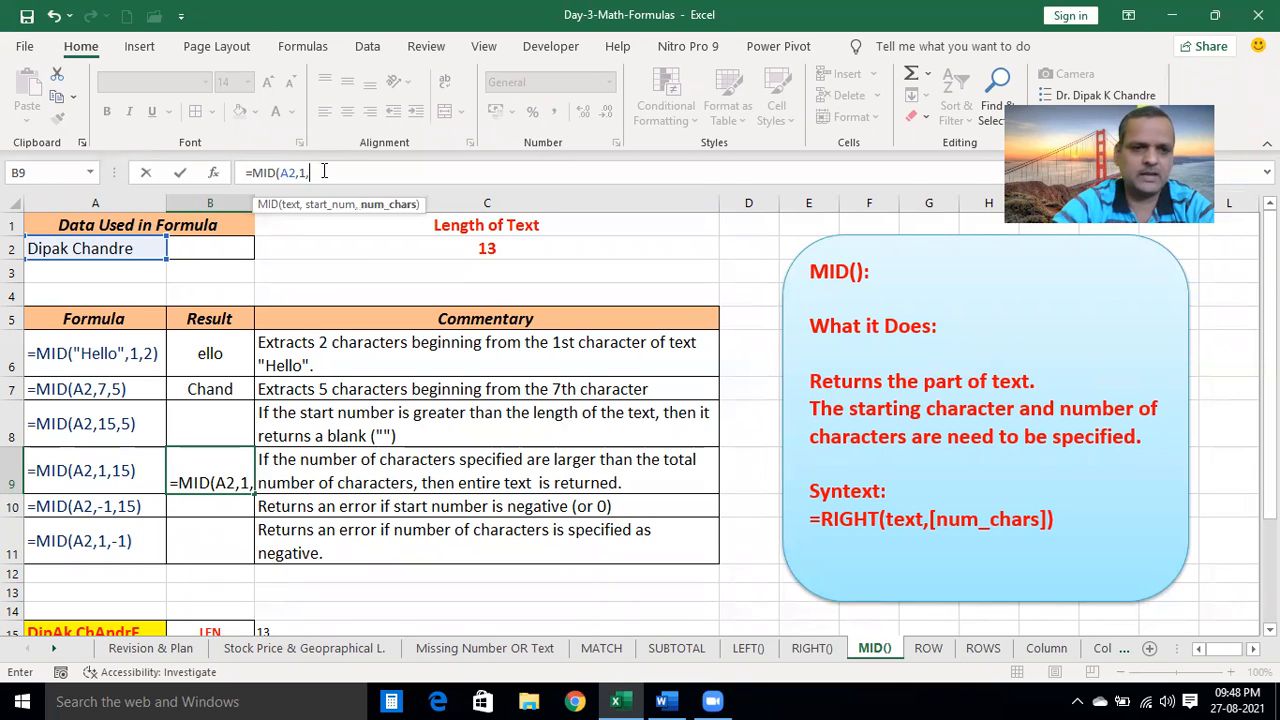
pyautogui.write('15')
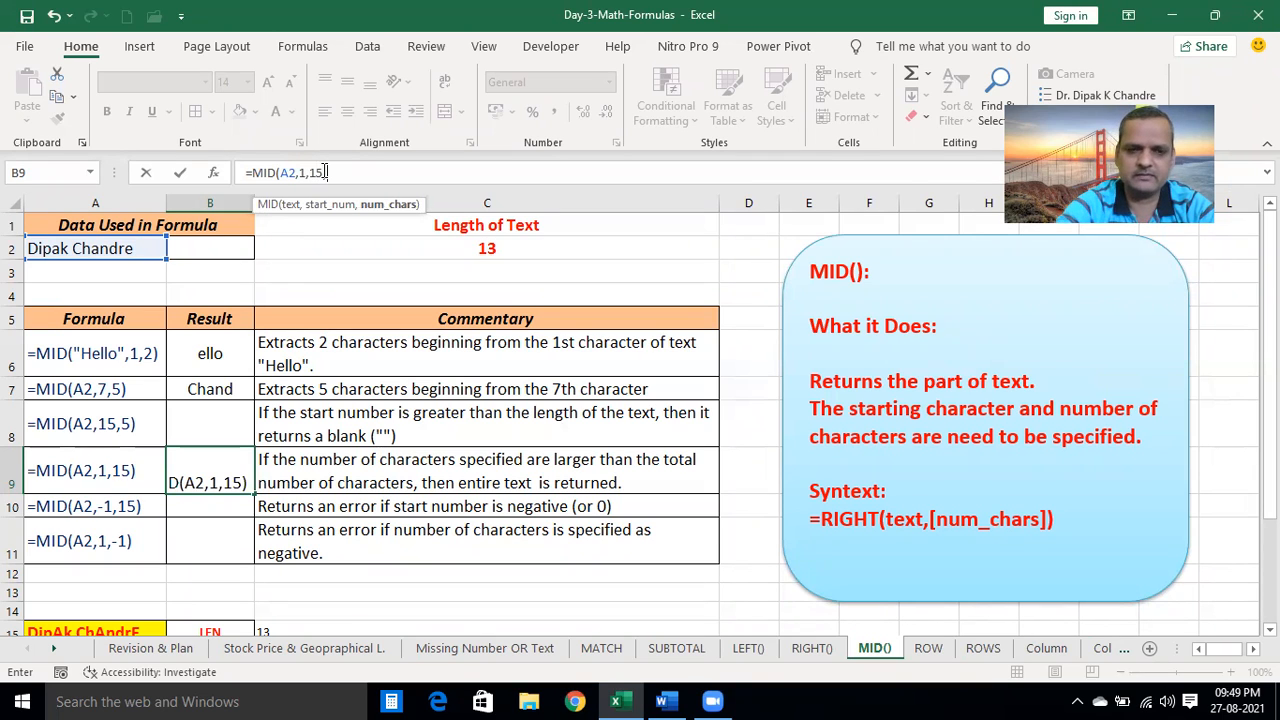
pyautogui.write(')')
pyautogui.press('Return')
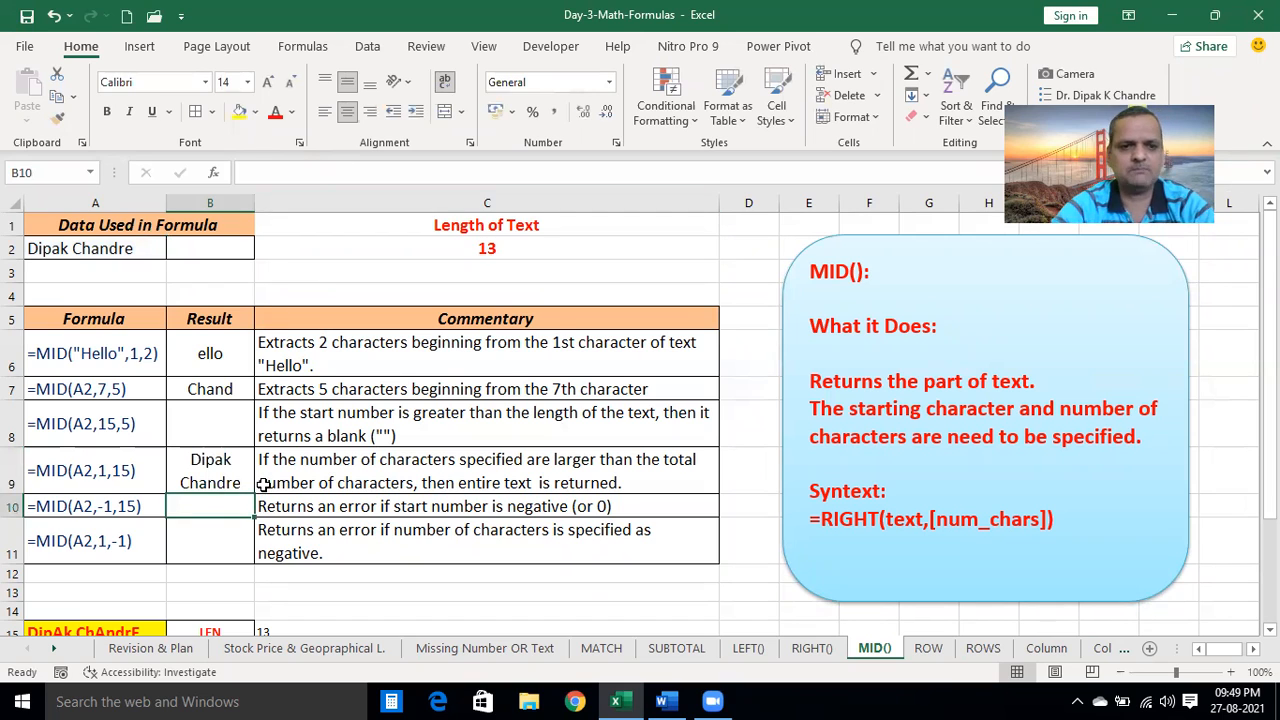
# Check the number of characters in the B9 MID formula against the text length in C2
pyautogui.click(222, 476)
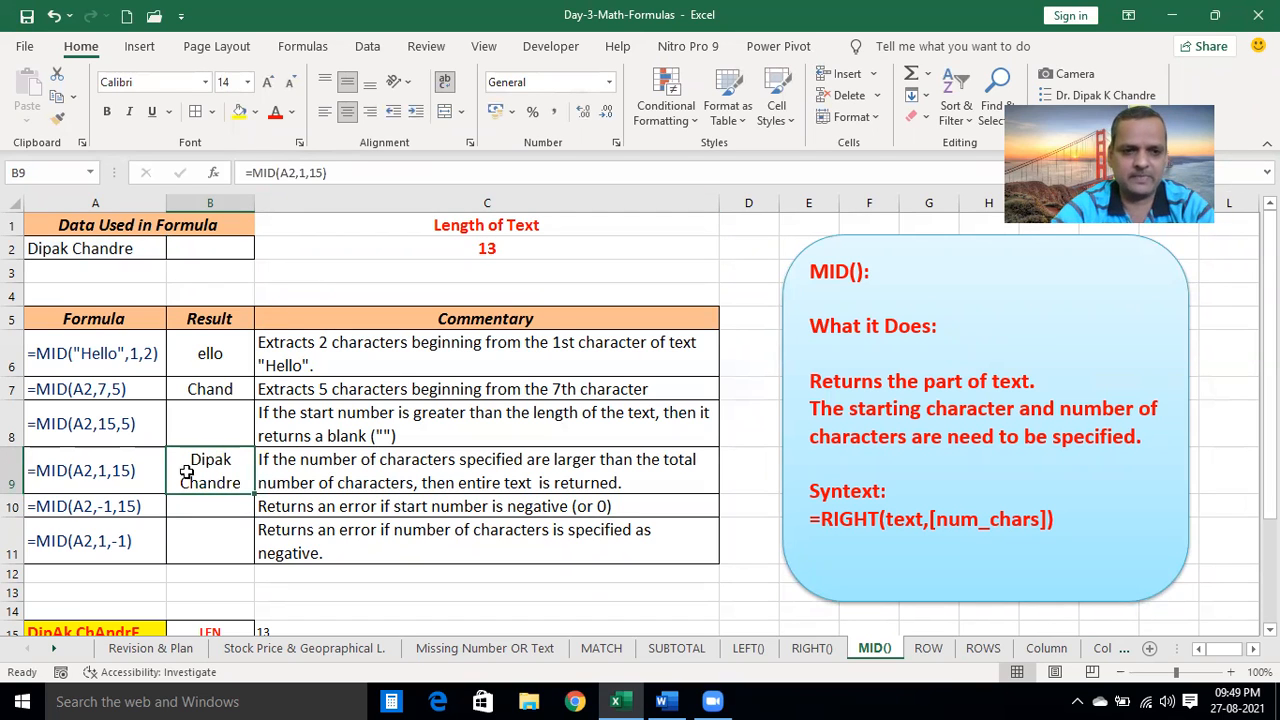
pyautogui.click(478, 248)
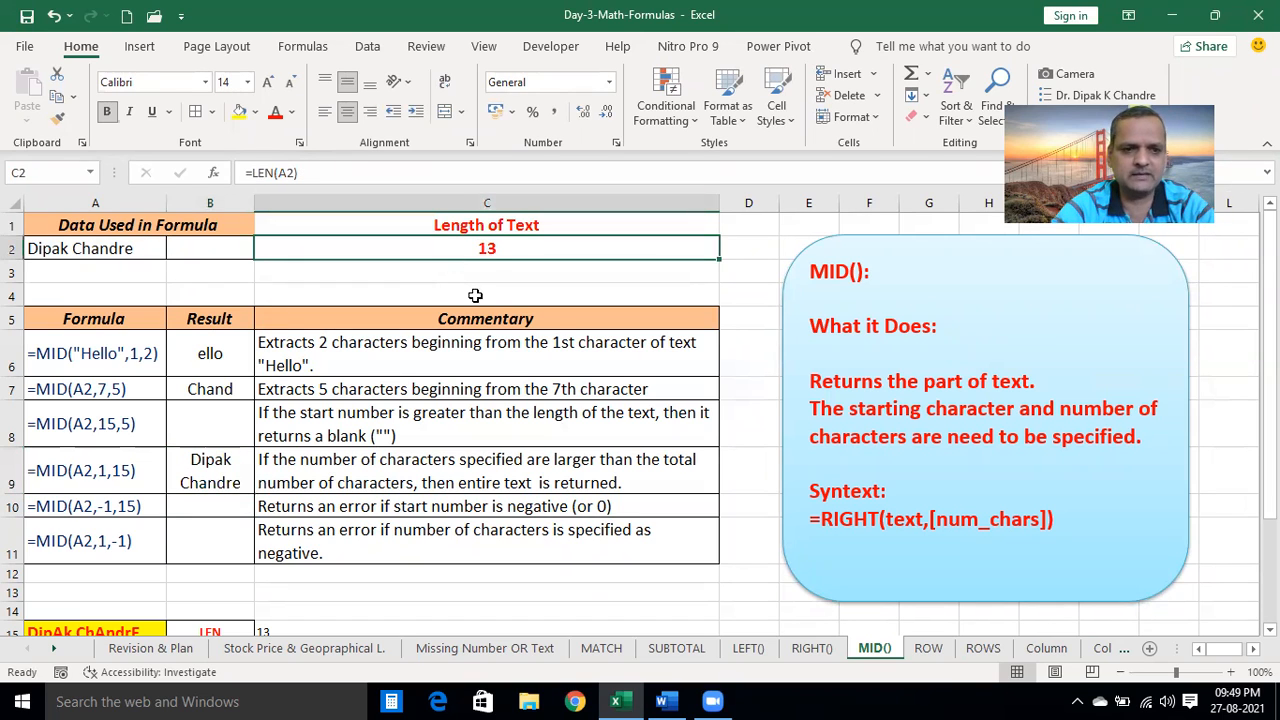
pyautogui.click(176, 484)
pyautogui.click(320, 173)
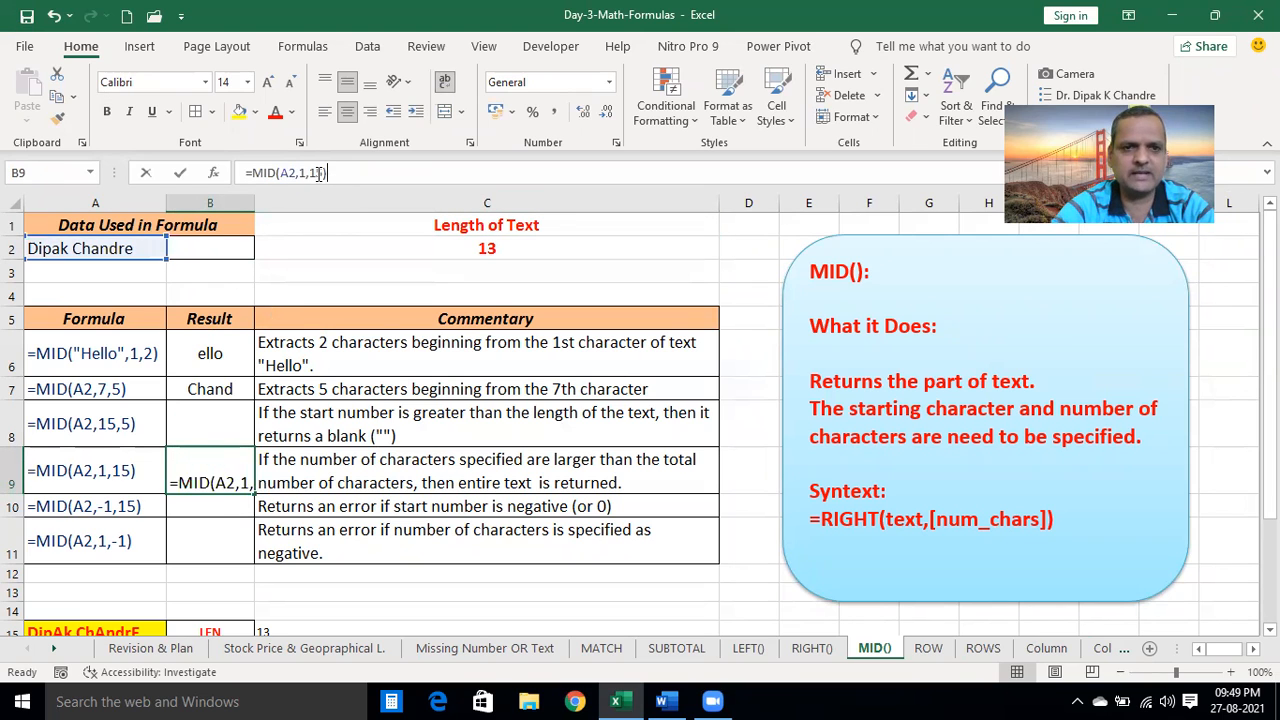
pyautogui.press('Return')
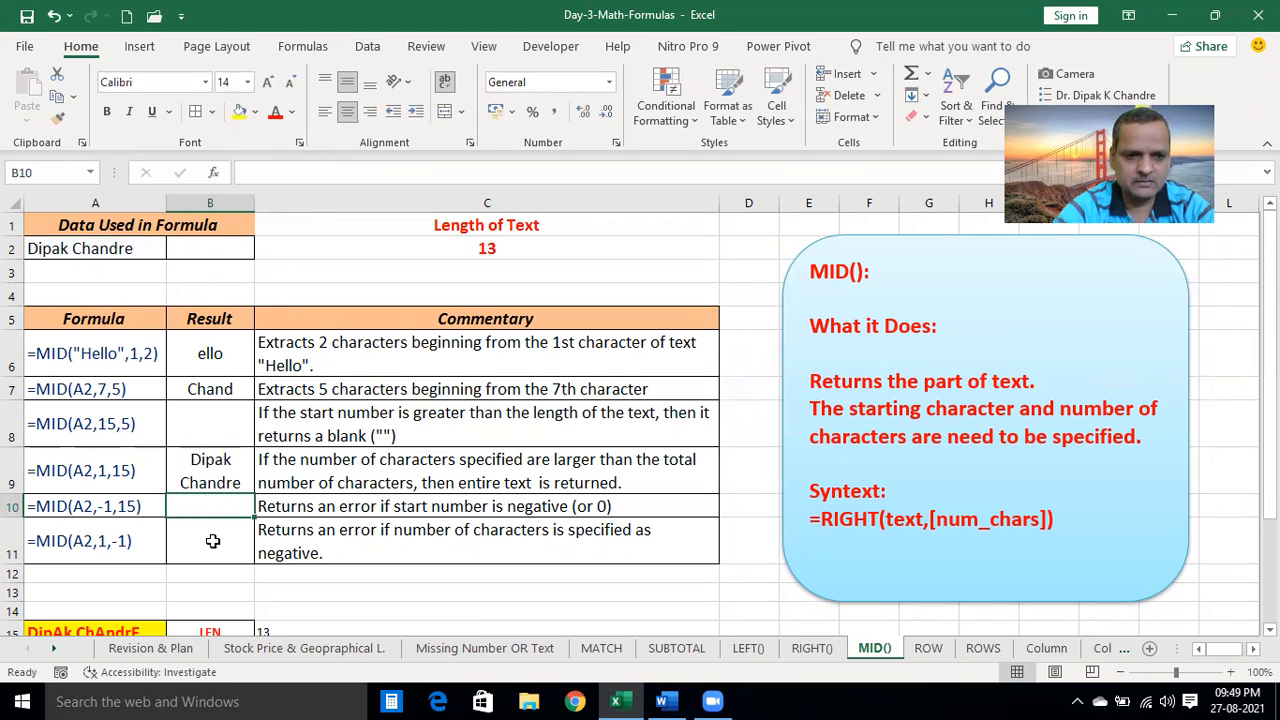
# Begin a MID formula in B10 with A2 as the text and -1 as the start number
pyautogui.moveTo(1269, 455); pyautogui.dragTo(1269, 505)
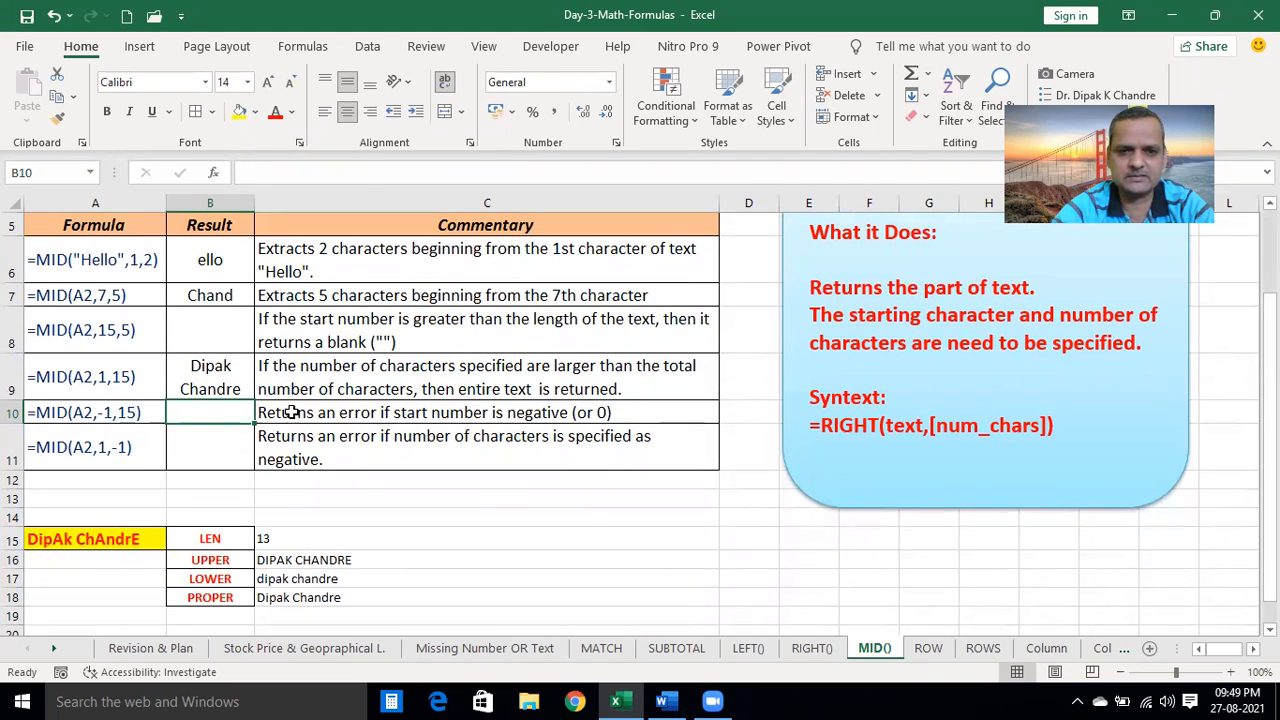
pyautogui.click(288, 171)
pyautogui.write('=')
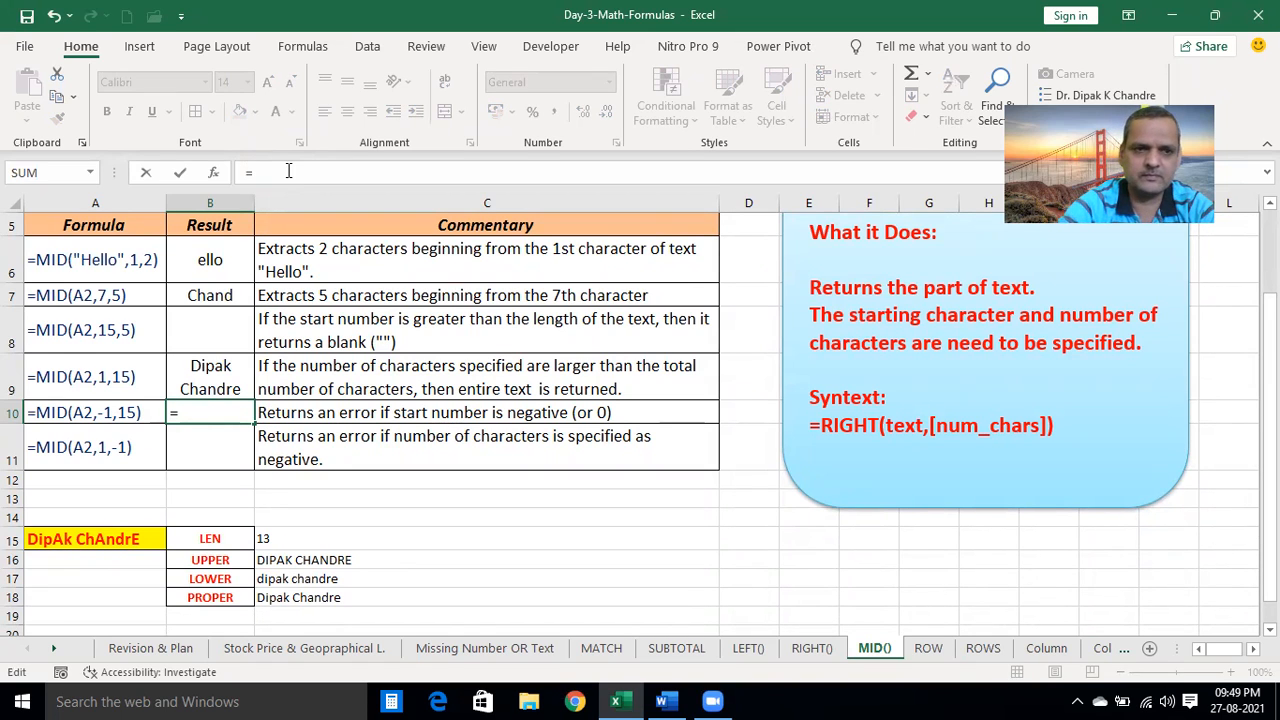
pyautogui.write('mid')
pyautogui.press('Tab')
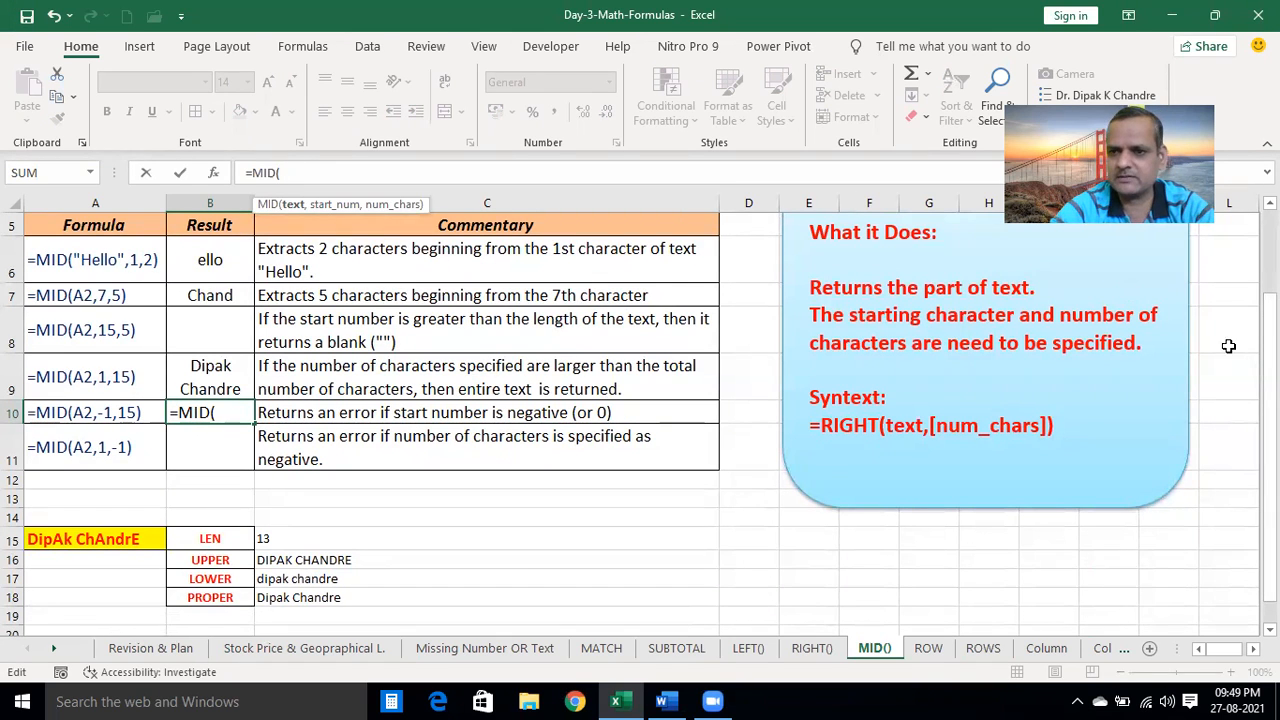
pyautogui.moveTo(1270, 365); pyautogui.dragTo(1270, 310)
pyautogui.click(118, 245)
pyautogui.write(',-1,')
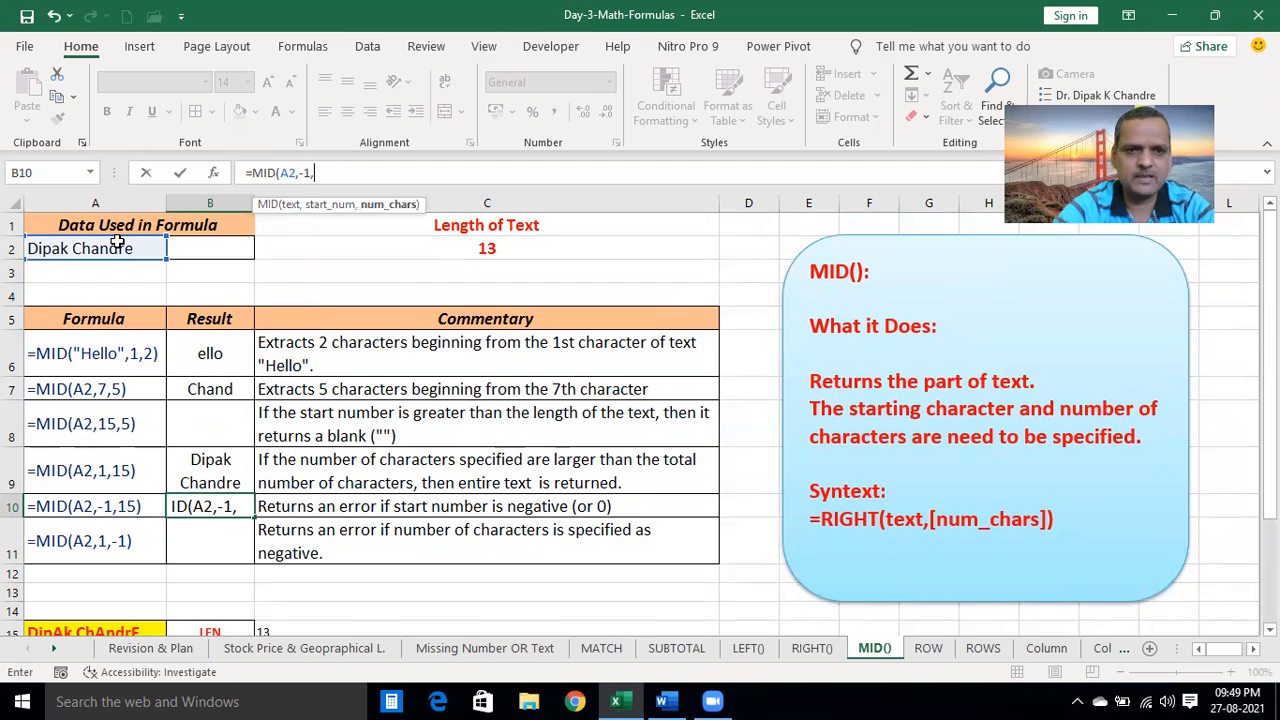
# Complete the formula =MID(A2,-1,15) in B10 and review its negative start number
pyautogui.write('15')
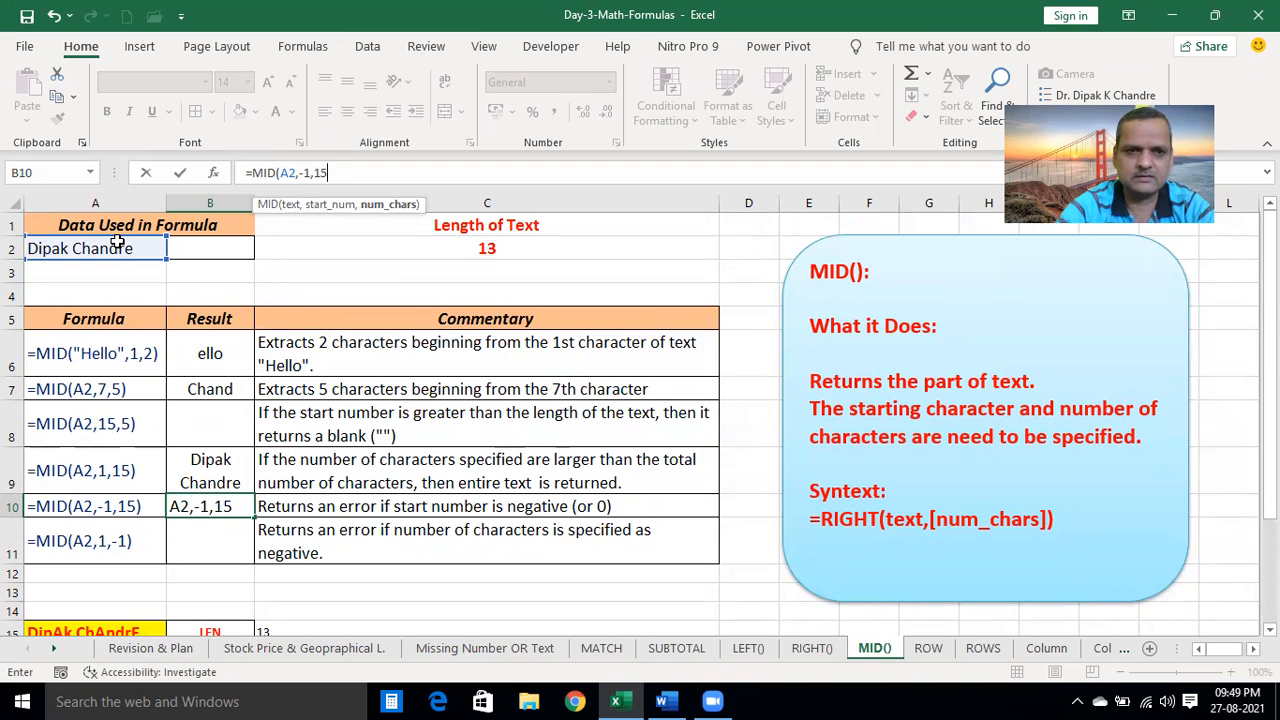
pyautogui.press('Return')
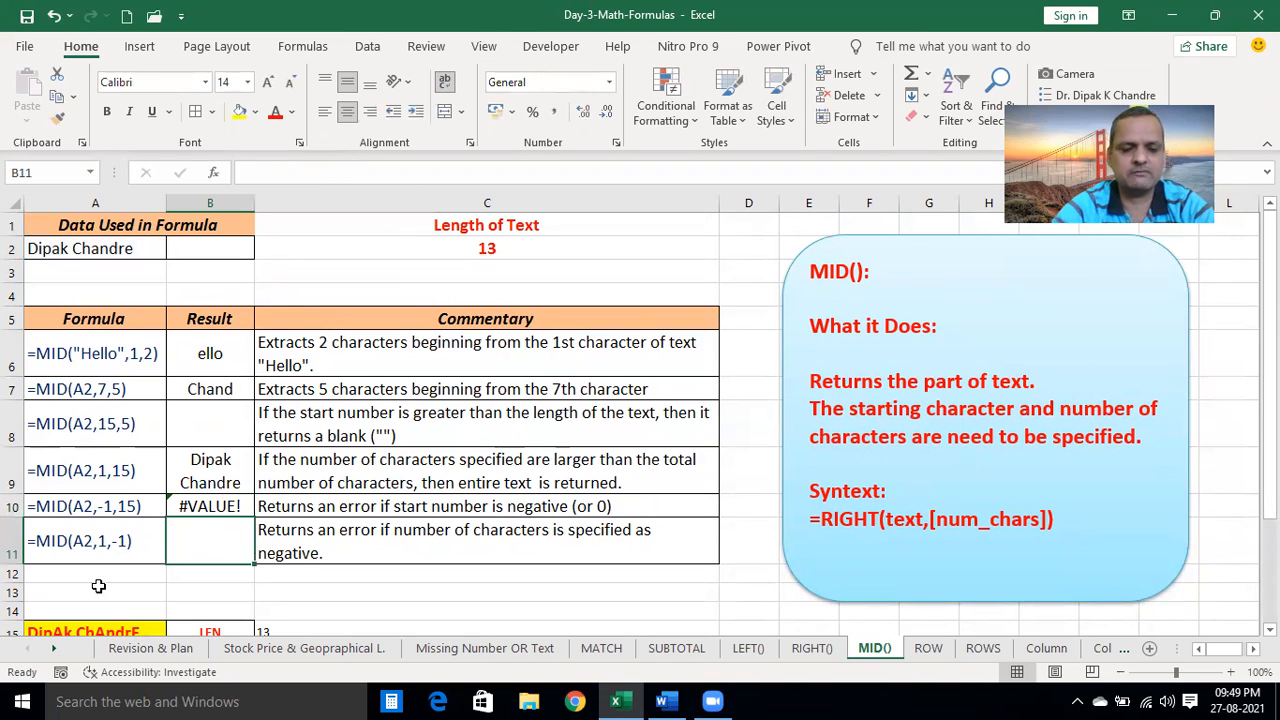
pyautogui.click(355, 528)
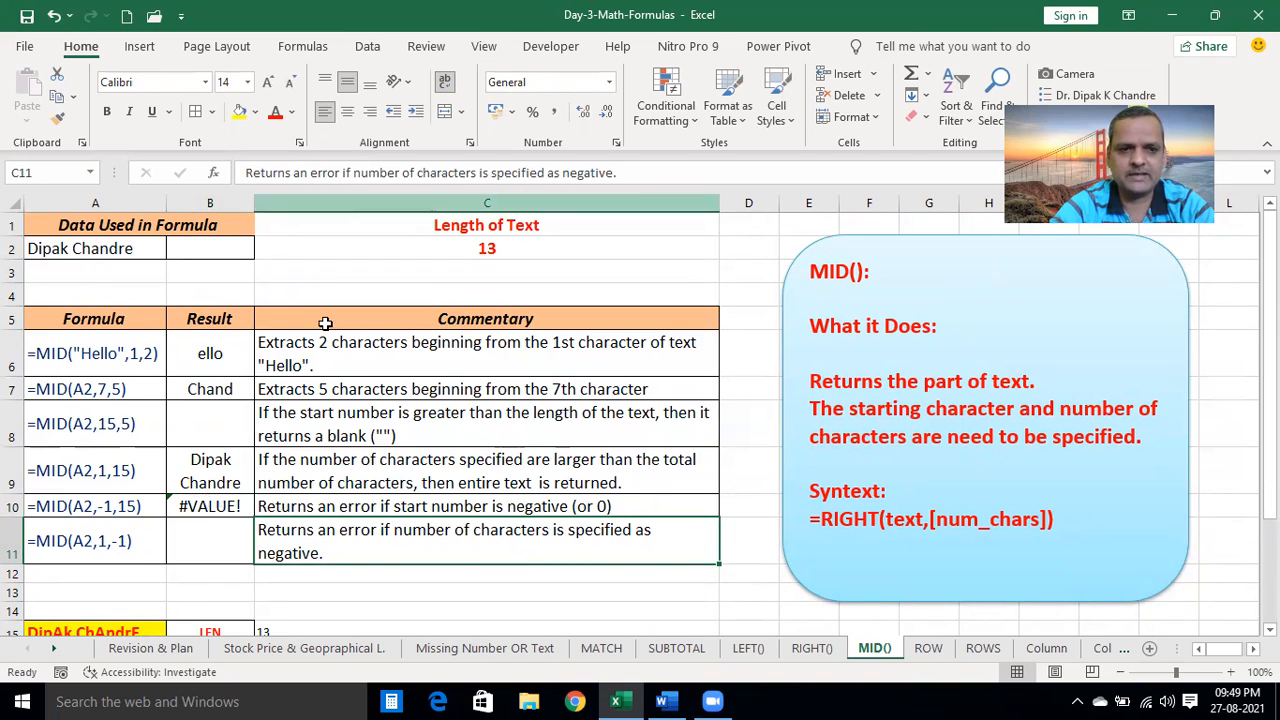
pyautogui.click(209, 502)
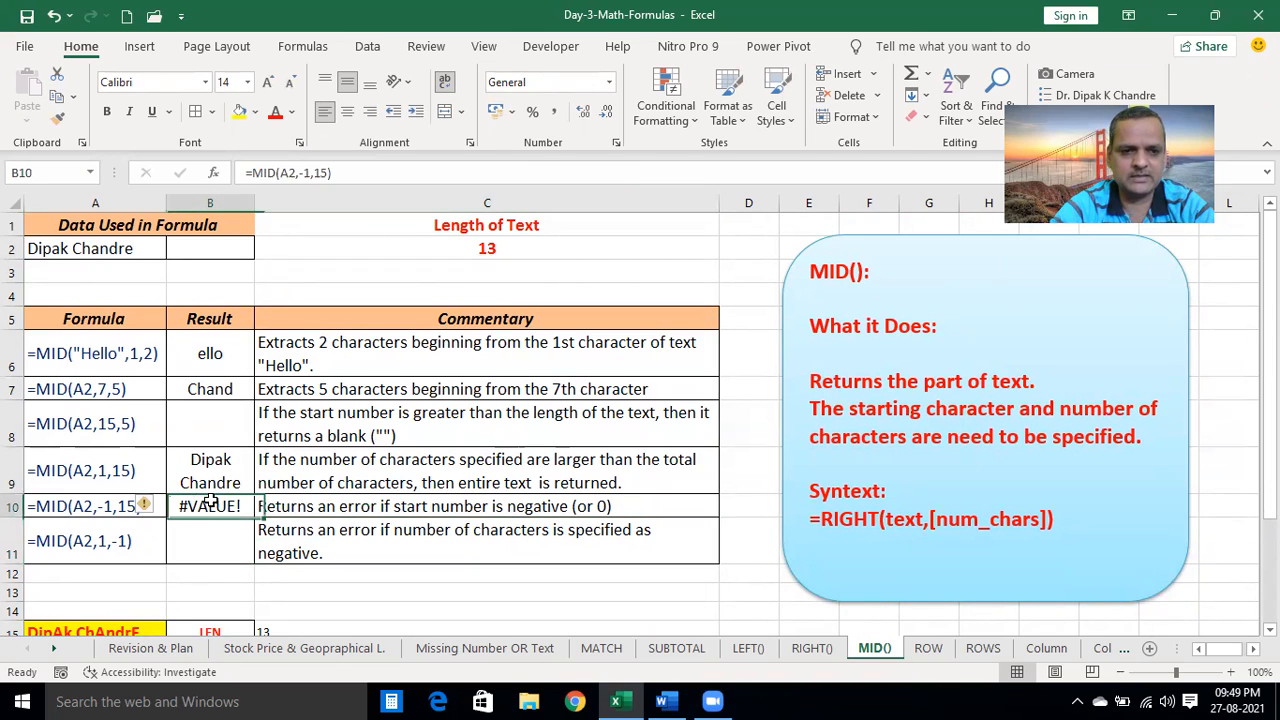
pyautogui.click(299, 173)
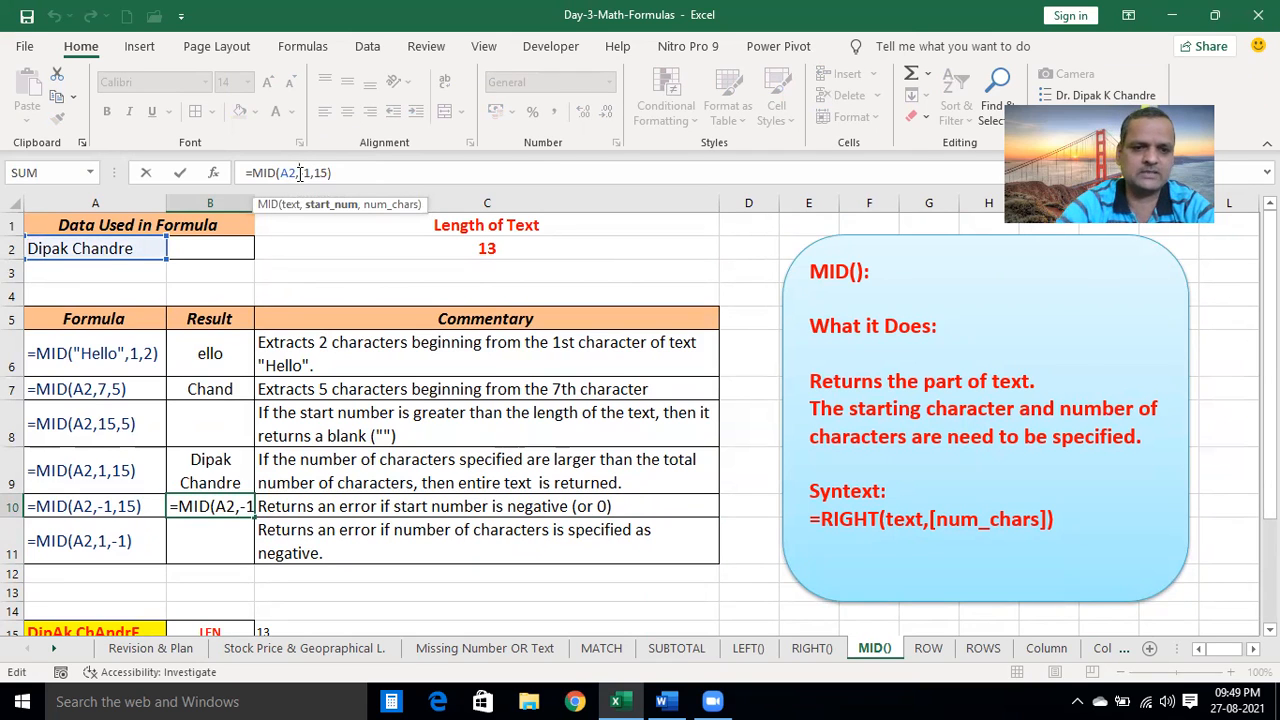
pyautogui.press('Return')
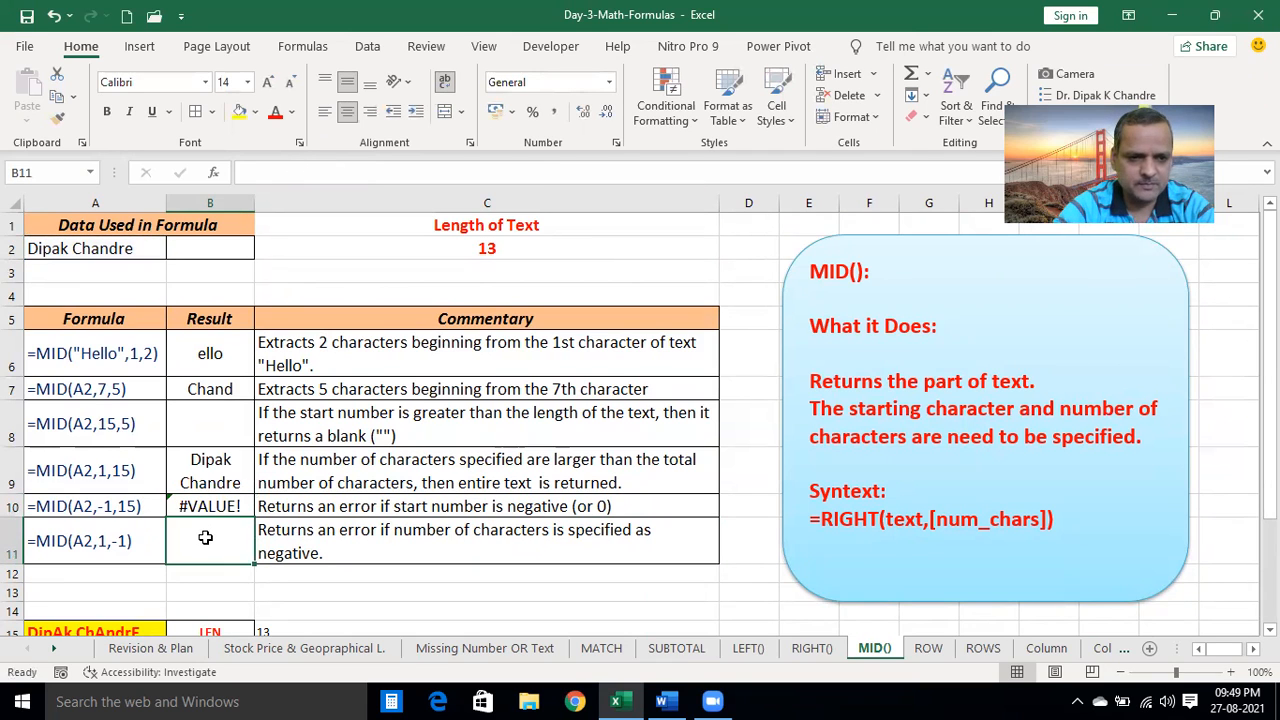
# Enter the formula =MID(A2,1,-1) in B11 to test a negative number of characters
pyautogui.click(254, 171)
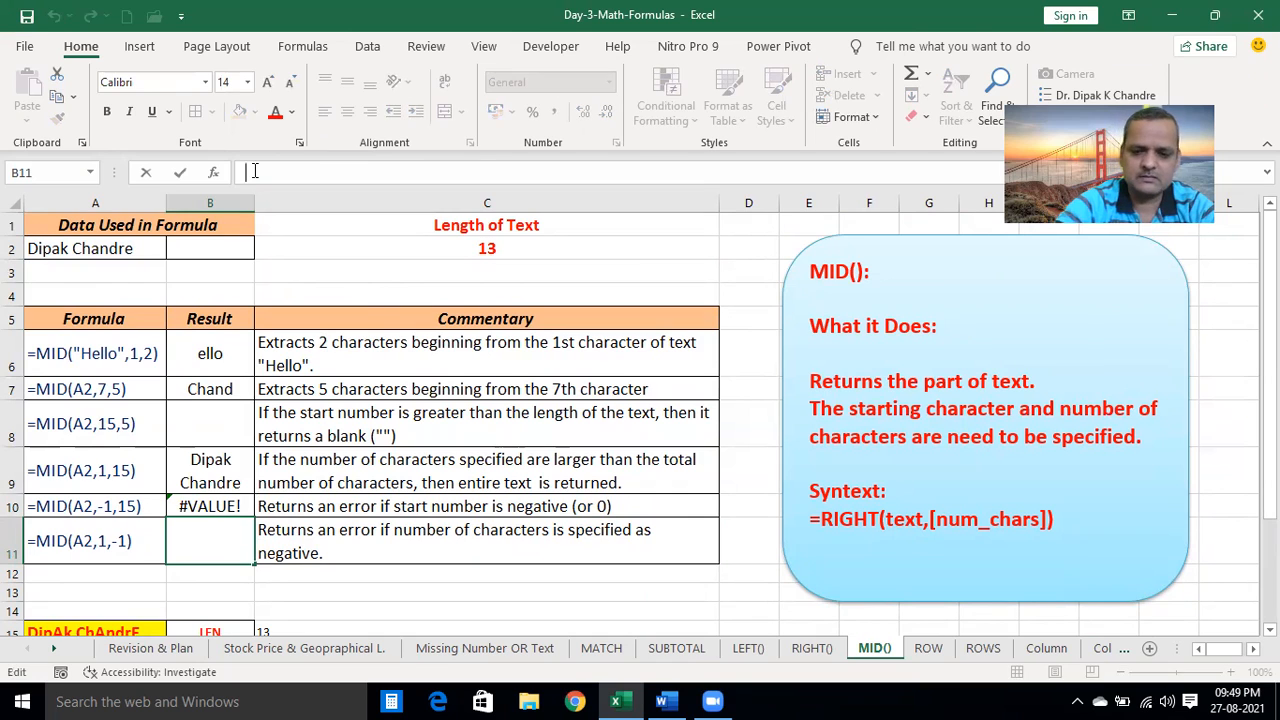
pyautogui.write('=MID(')
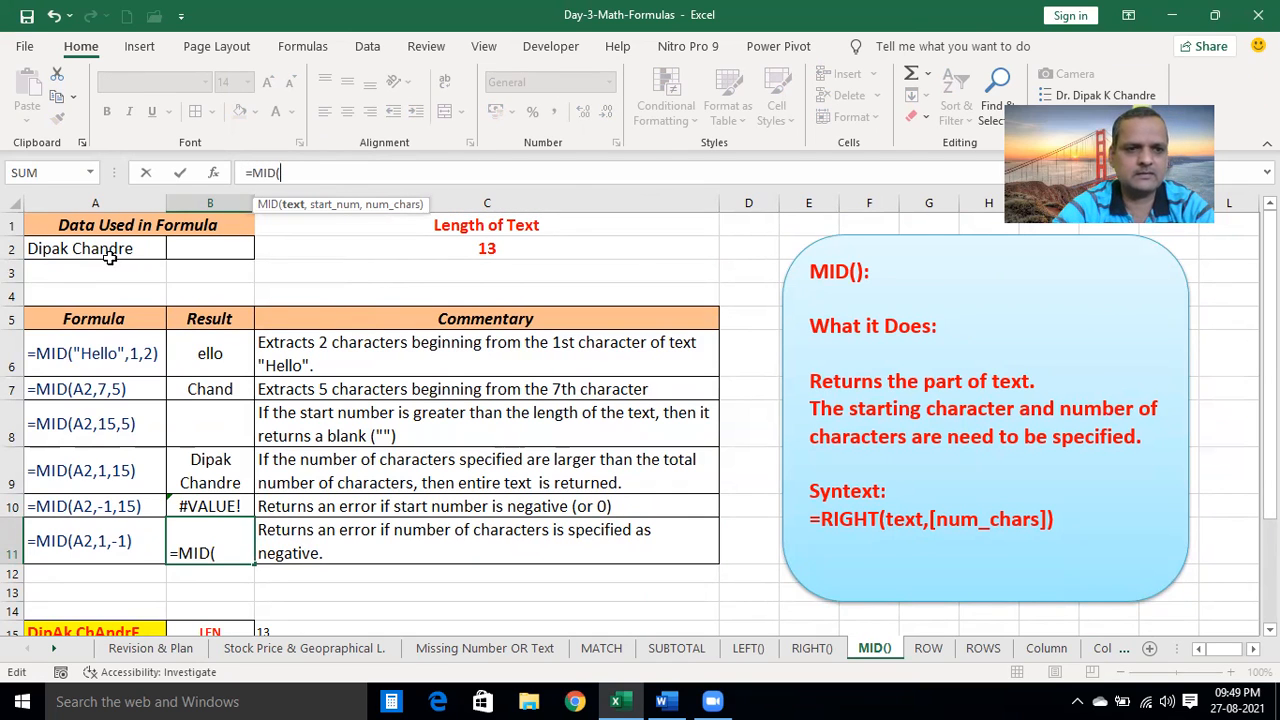
pyautogui.click(115, 249)
pyautogui.write(',')
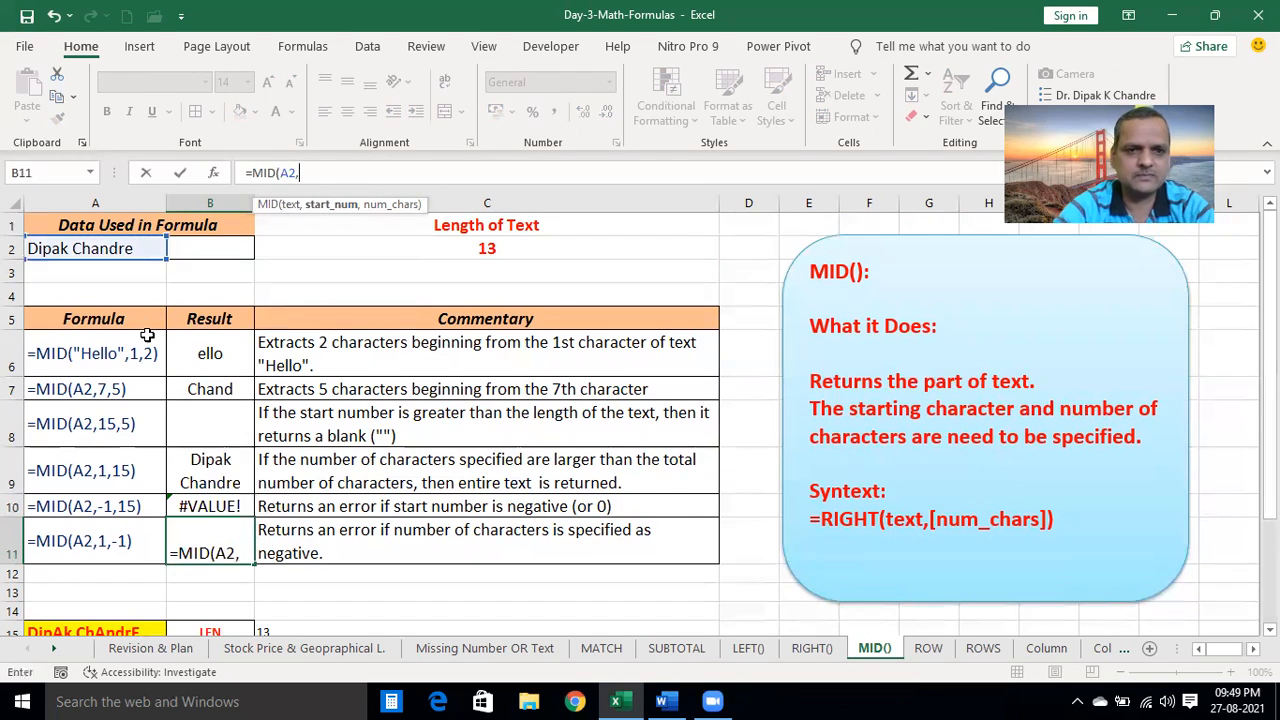
pyautogui.write('1,')
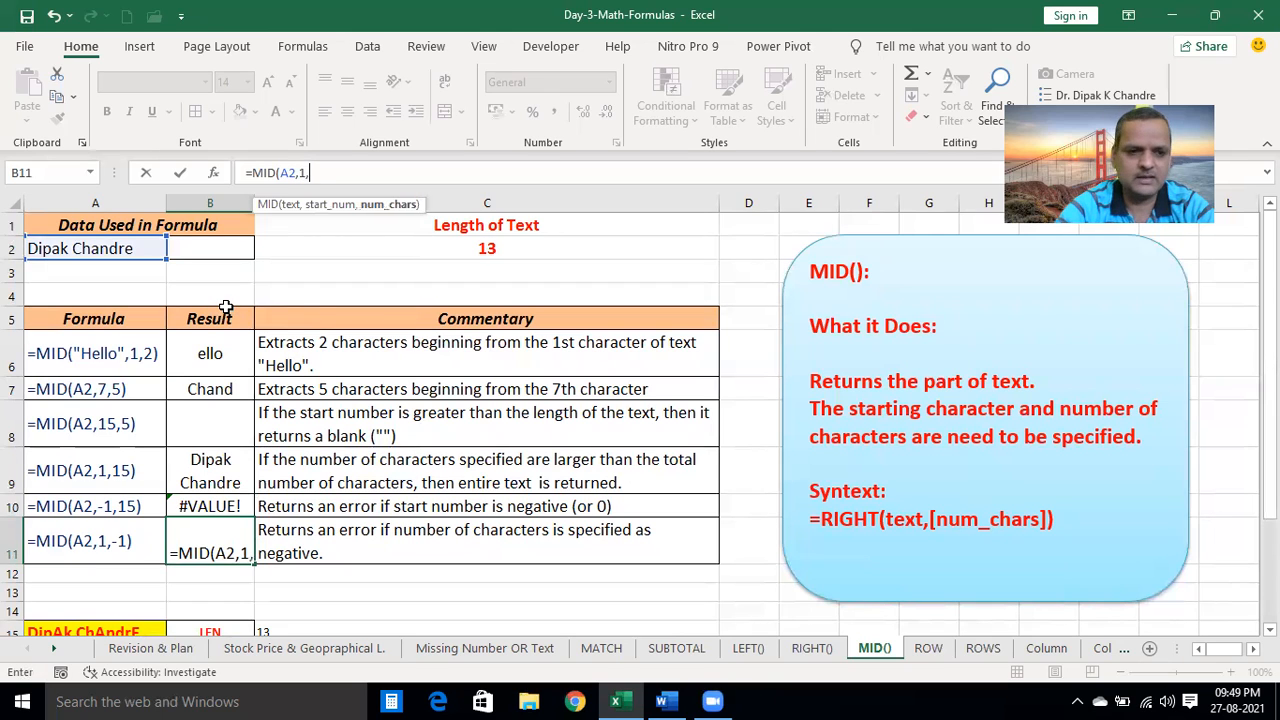
pyautogui.write('-1)')
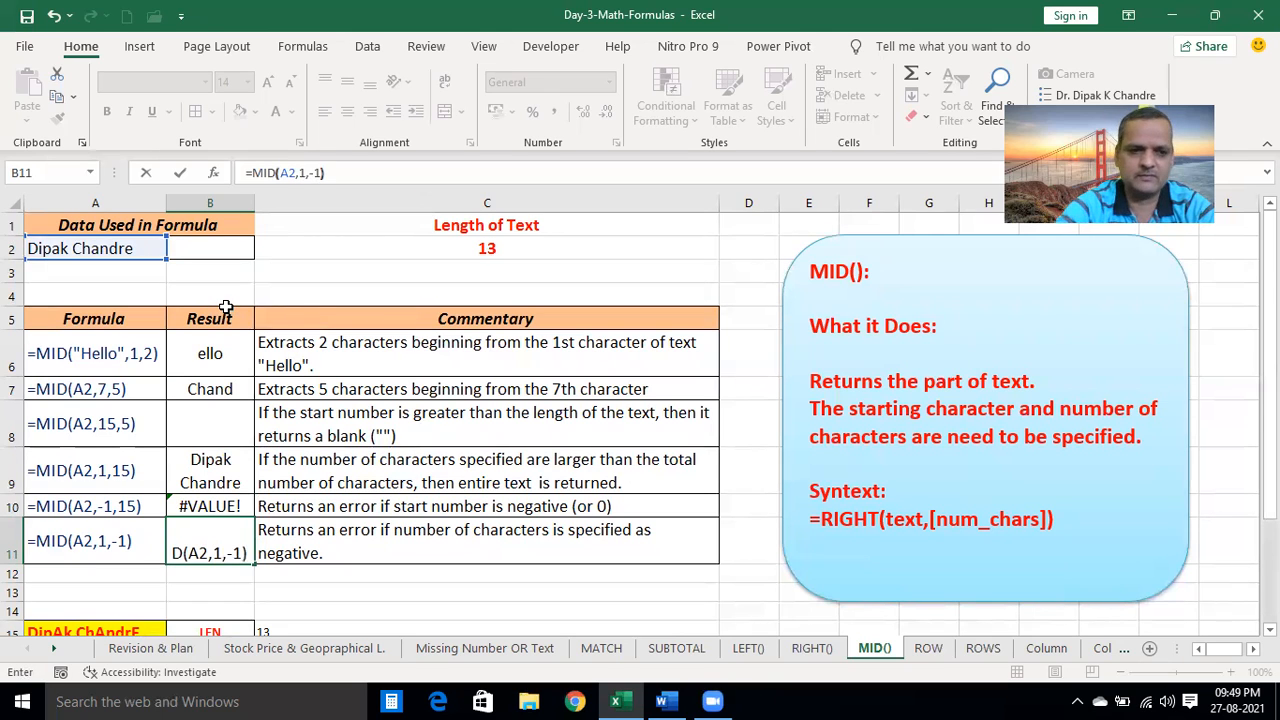
pyautogui.press('Return')
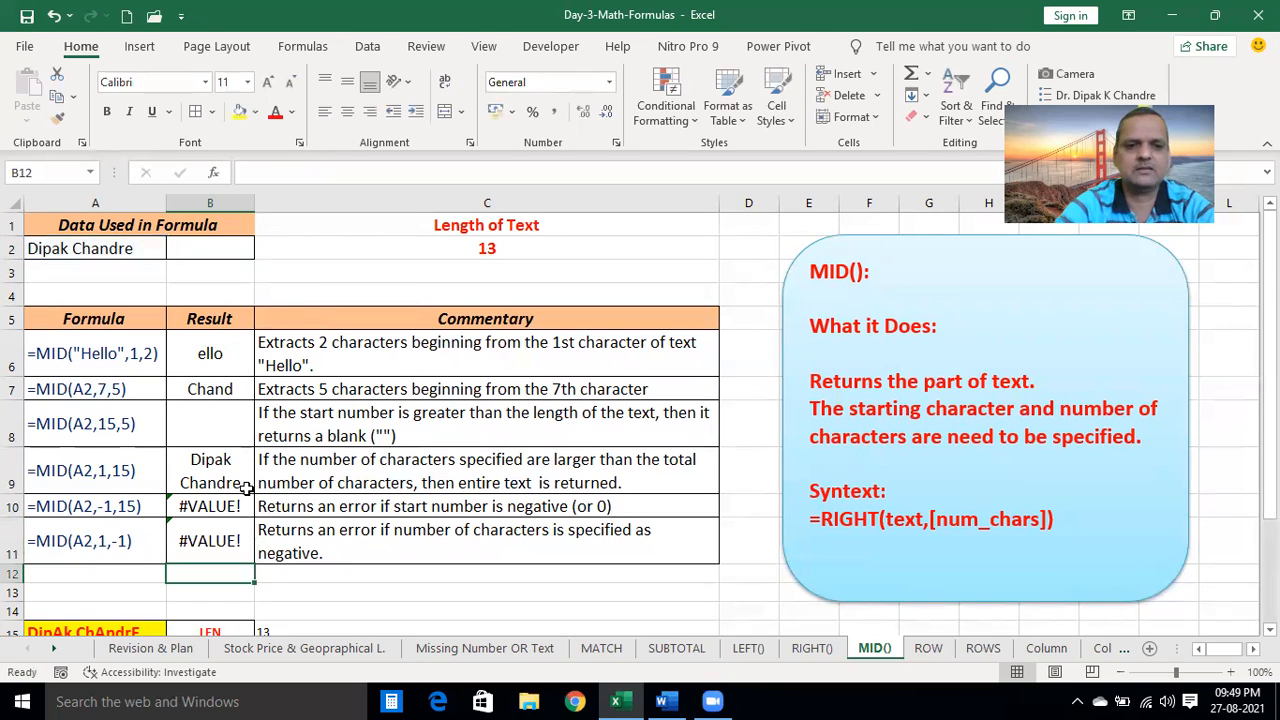
# Examine the LEN, UPPER, LOWER and PROPER examples in rows 15 to 18 below the MID table
pyautogui.click(385, 591)
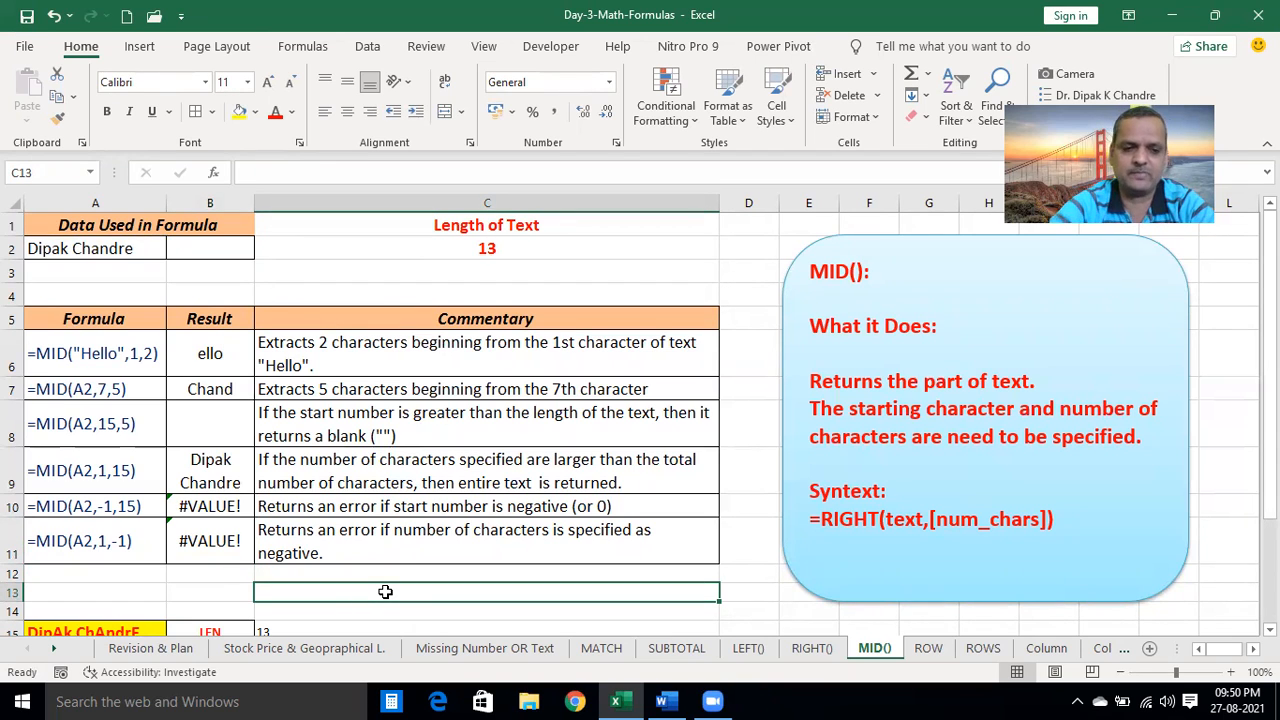
pyautogui.click(714, 555)
pyautogui.press('Down')
pyautogui.press('Down')
pyautogui.press('Down')
pyautogui.press('Down')
pyautogui.press('Down')
pyautogui.press('Down')
pyautogui.press('Down')
pyautogui.press('Down')
pyautogui.press('Down')
pyautogui.press('Down')
pyautogui.press('Down')
pyautogui.press('Down')
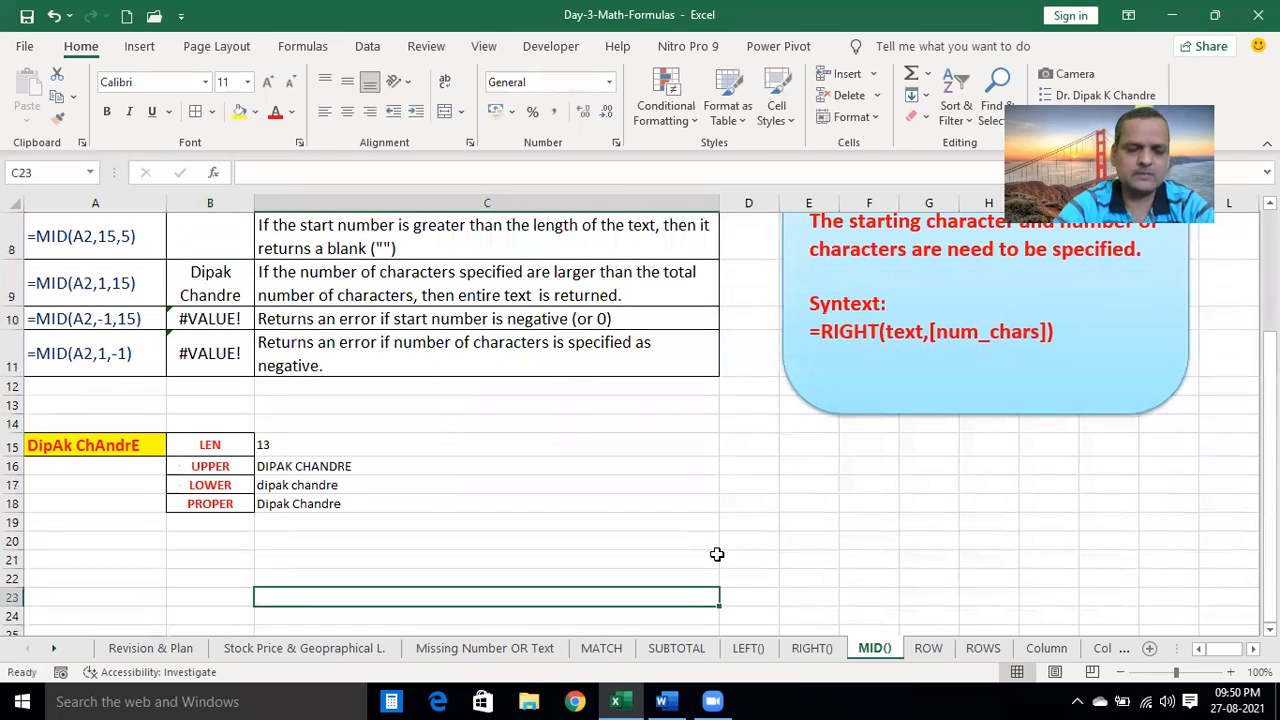
pyautogui.click(222, 450)
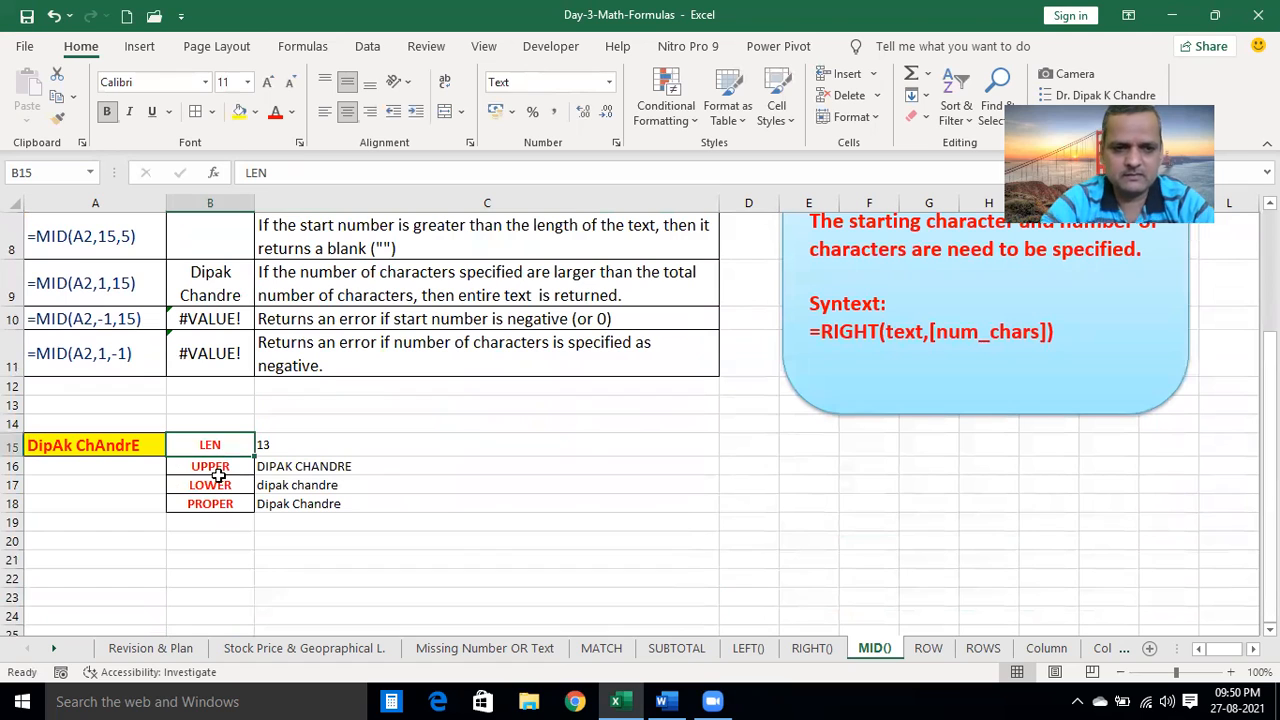
pyautogui.click(228, 534)
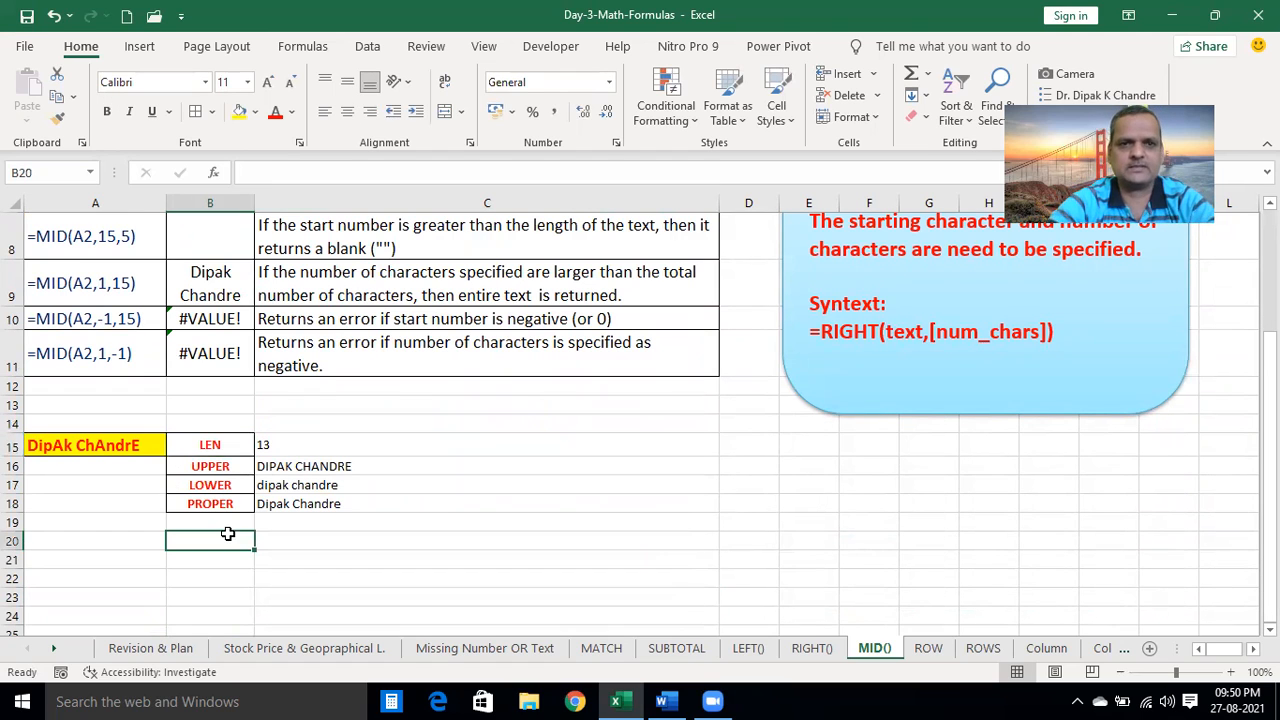
pyautogui.click(229, 442)
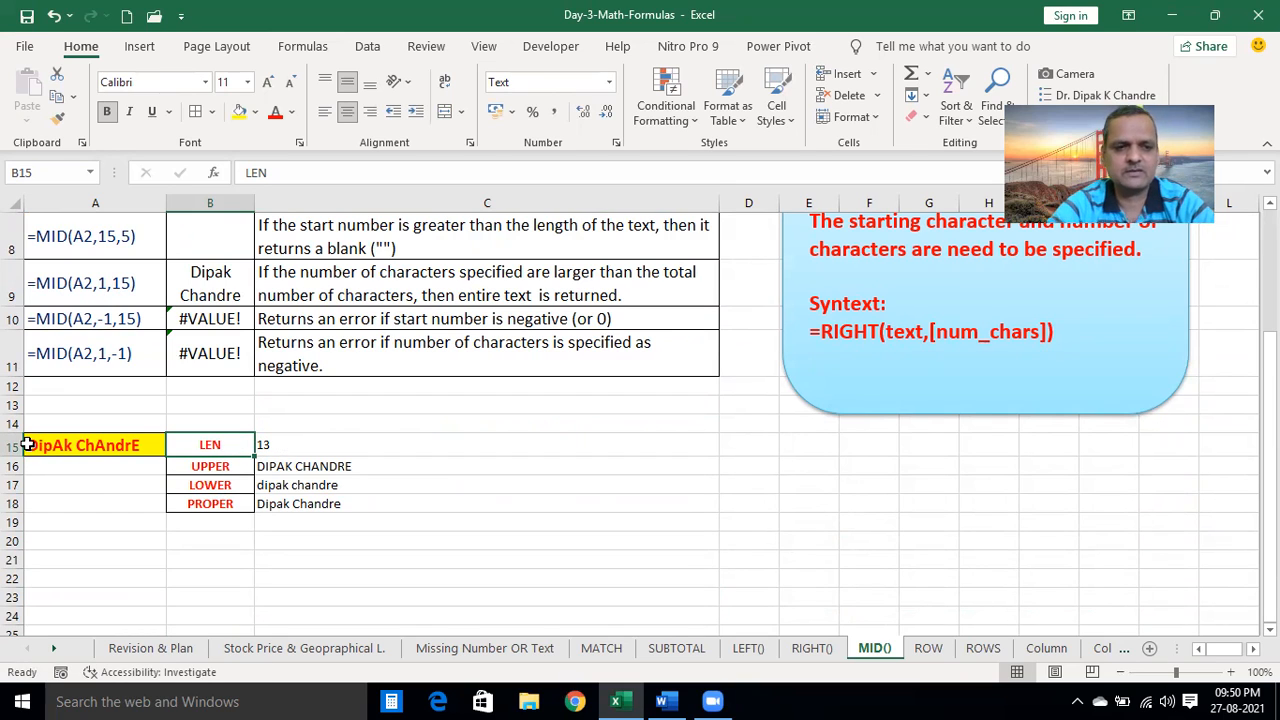
# Clear the LEN result in C15 and enter the formula =LEN(A15) there
pyautogui.click(290, 450)
pyautogui.press('Delete')
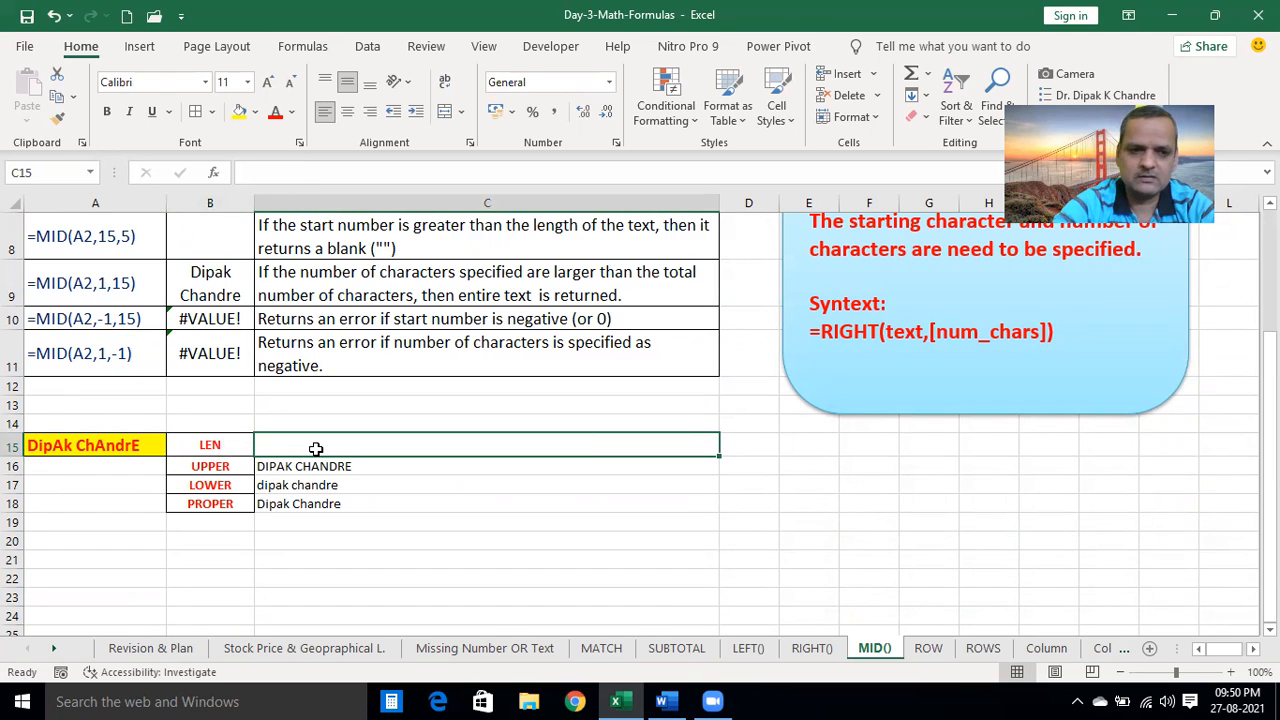
pyautogui.write('+LEN(')
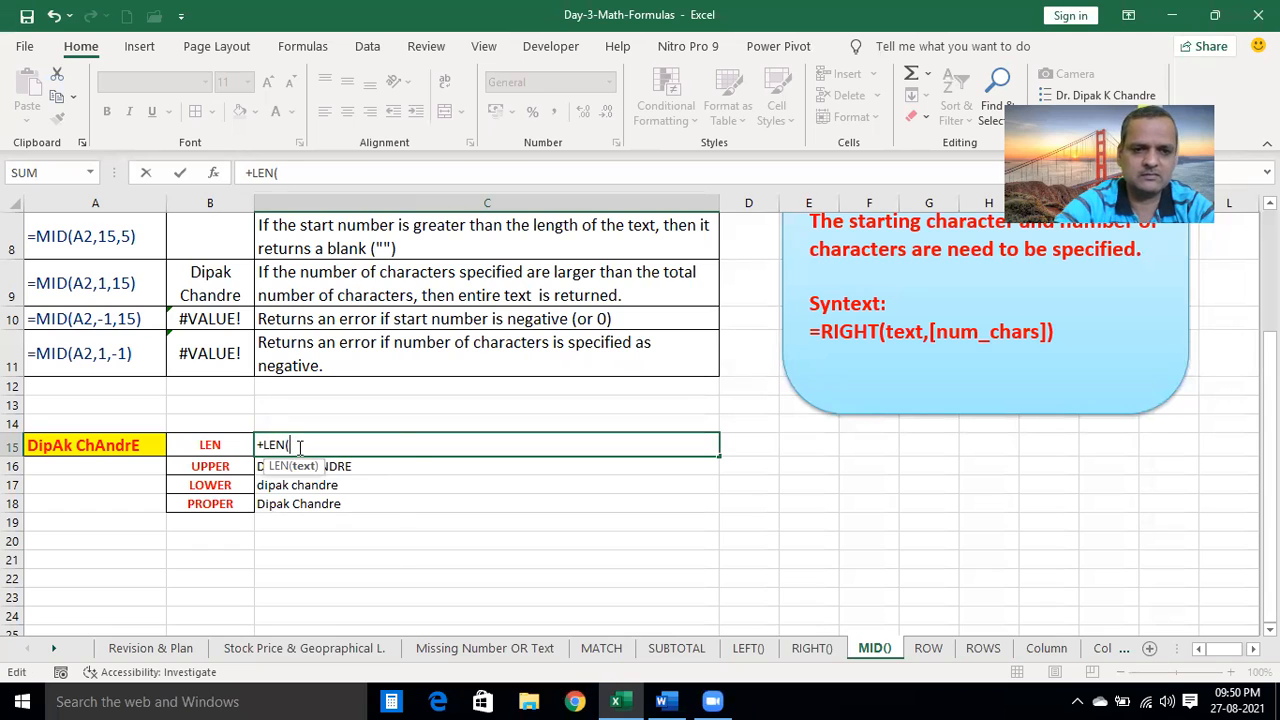
pyautogui.press('Escape')
pyautogui.write('=')
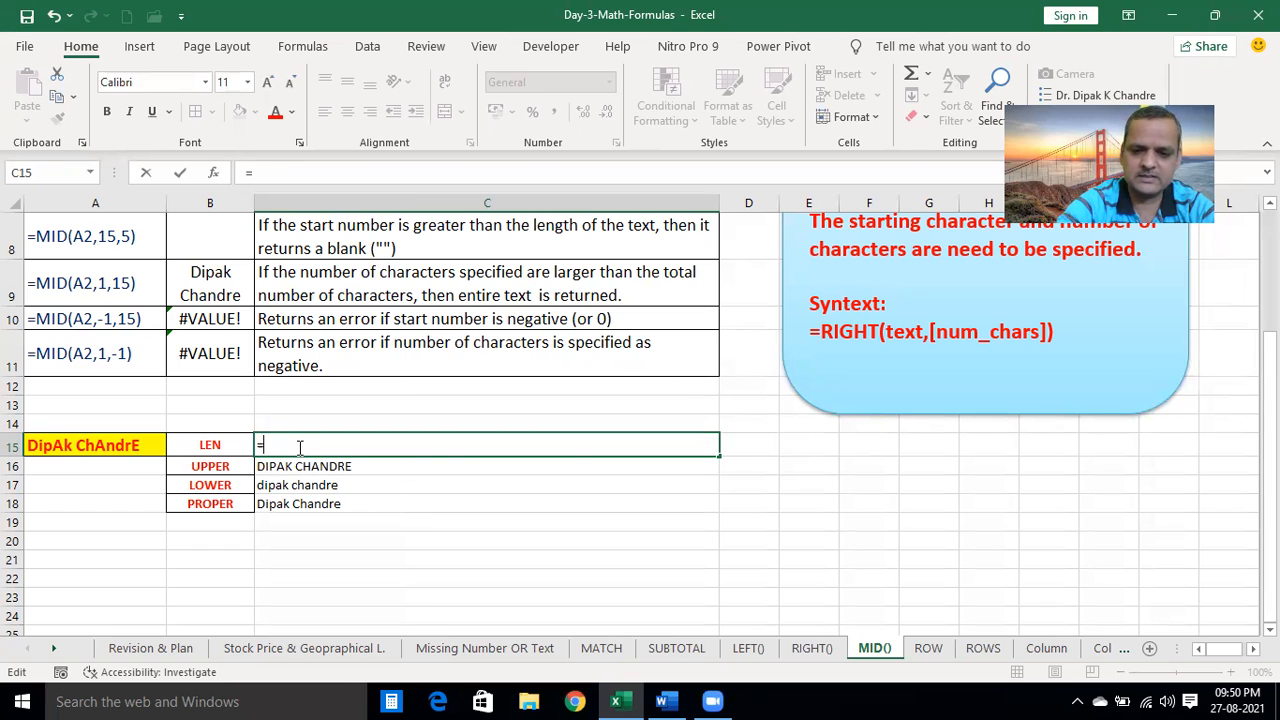
pyautogui.write('LEN(')
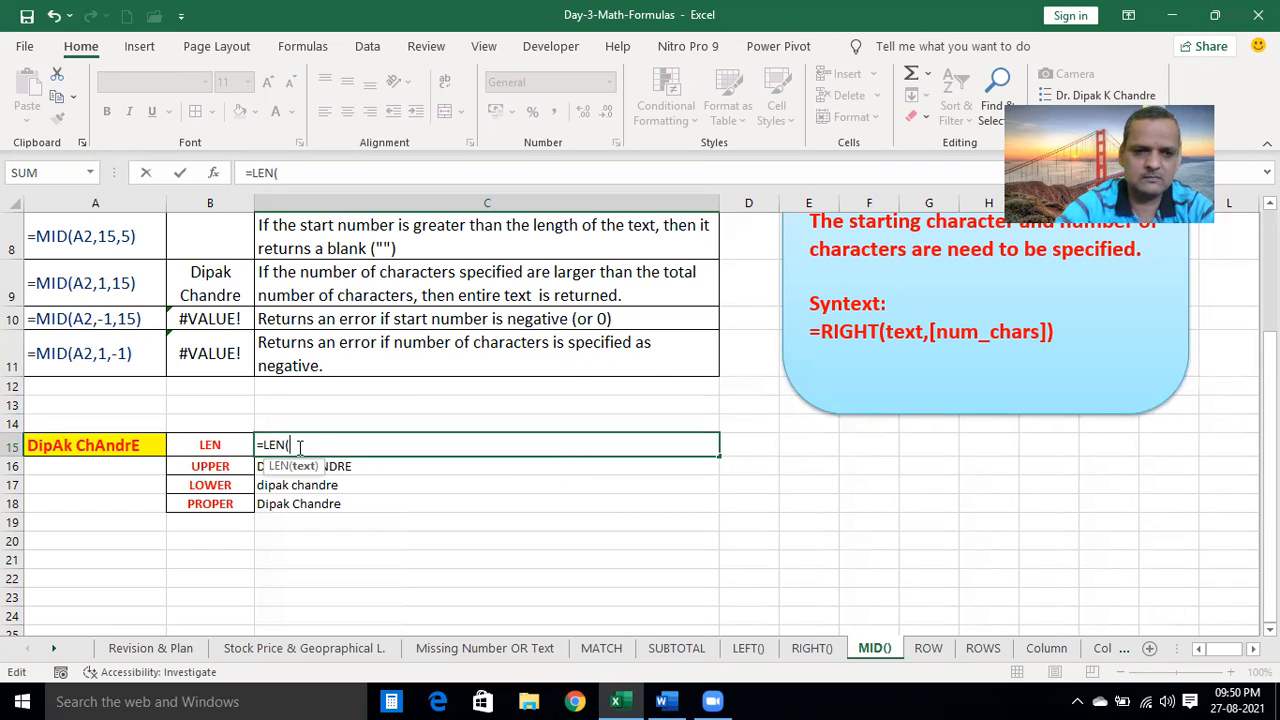
pyautogui.click(115, 446)
pyautogui.write(')')
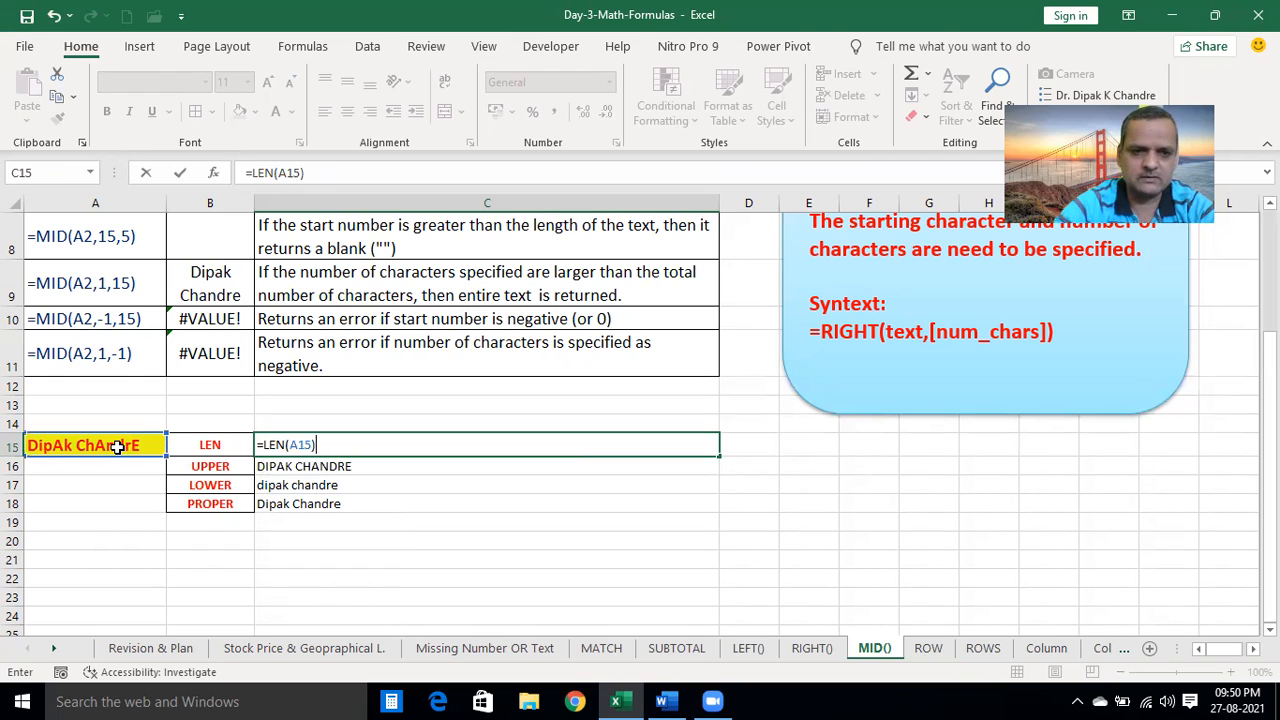
pyautogui.press('Return')
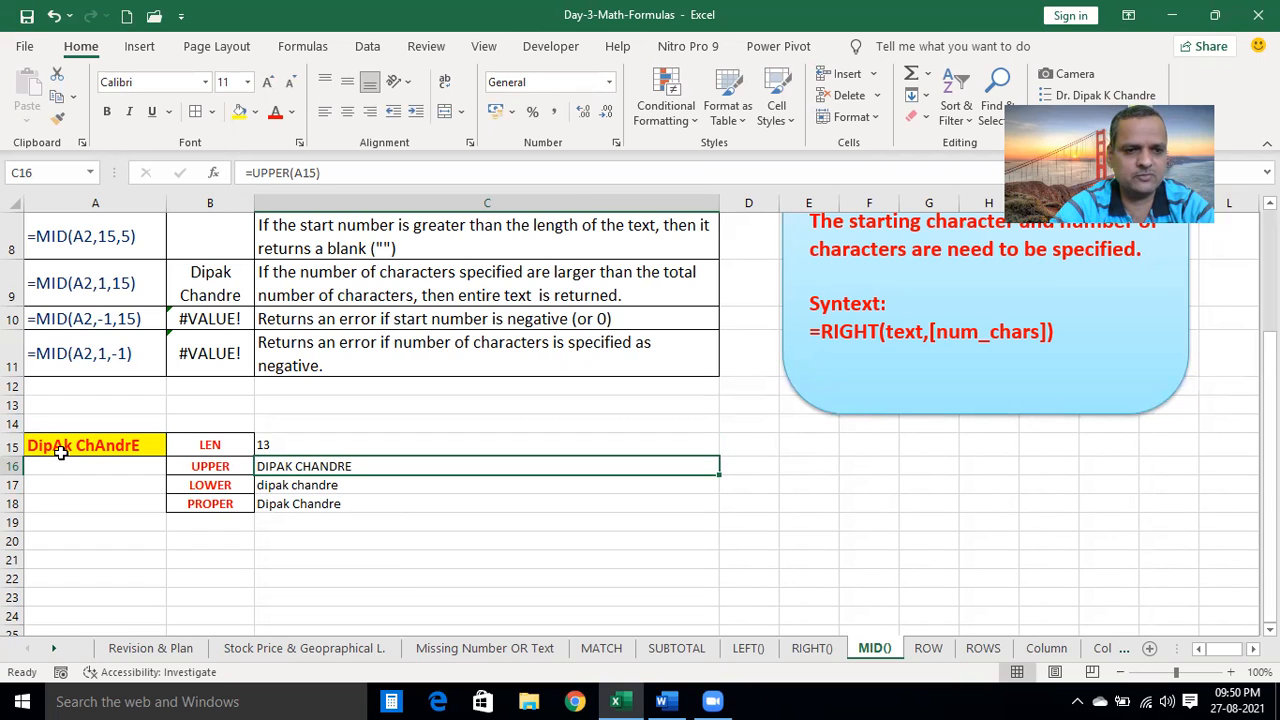
# Append the letter "a" to the text in A15 and check the LEN result in C15
pyautogui.doubleClick(139, 446)
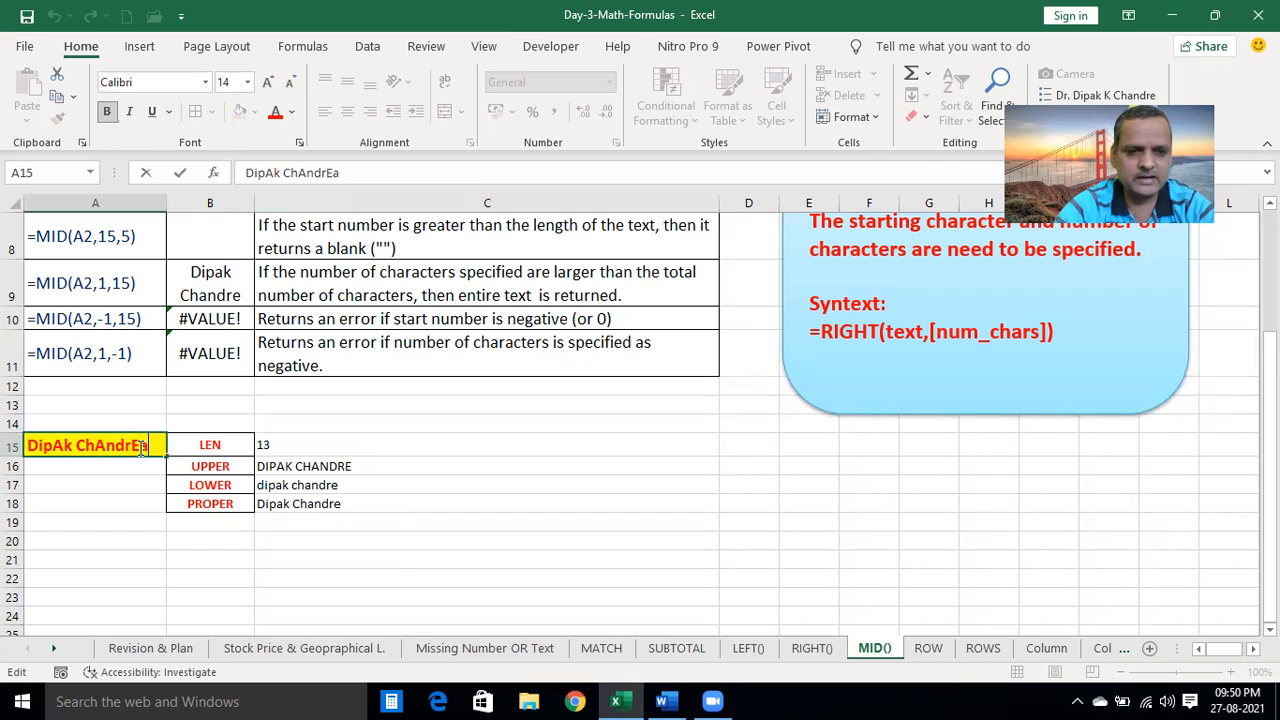
pyautogui.write('a')
pyautogui.press('Return')
pyautogui.click(276, 447)
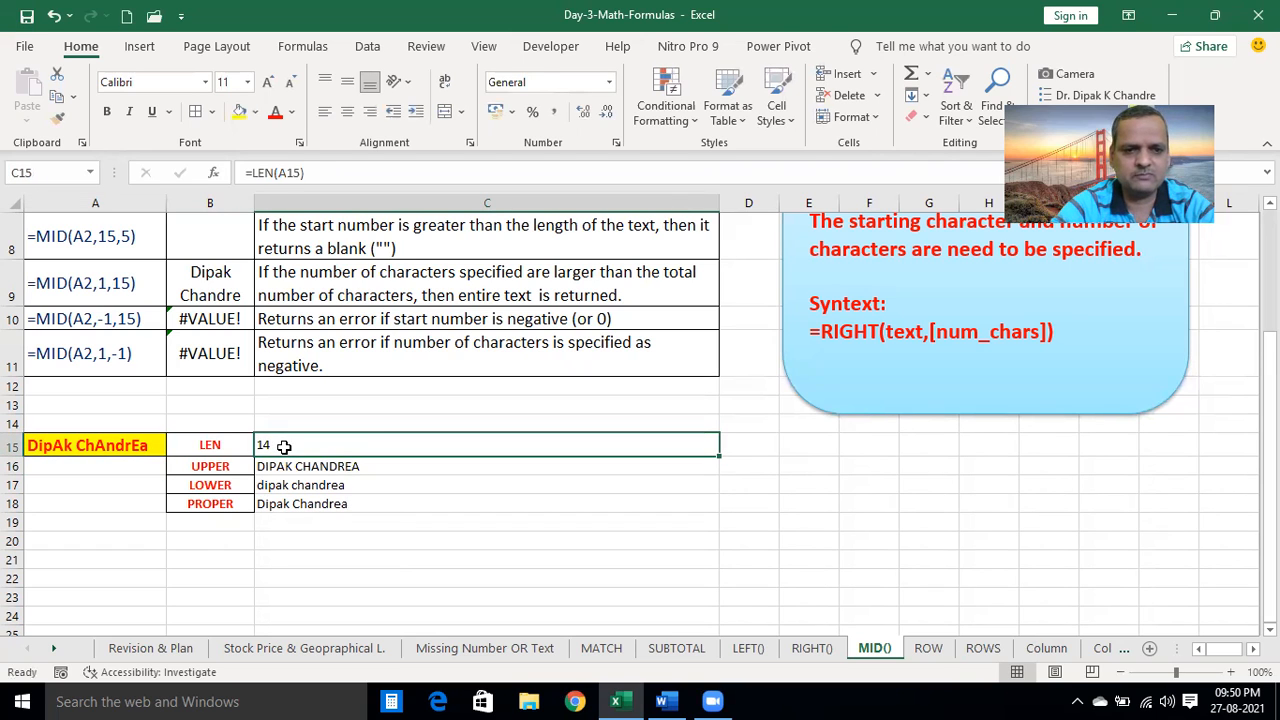
# Remove the trailing "a" from the text in A15
pyautogui.doubleClick(147, 441)
pyautogui.press('BackSpace')
pyautogui.press('Return')
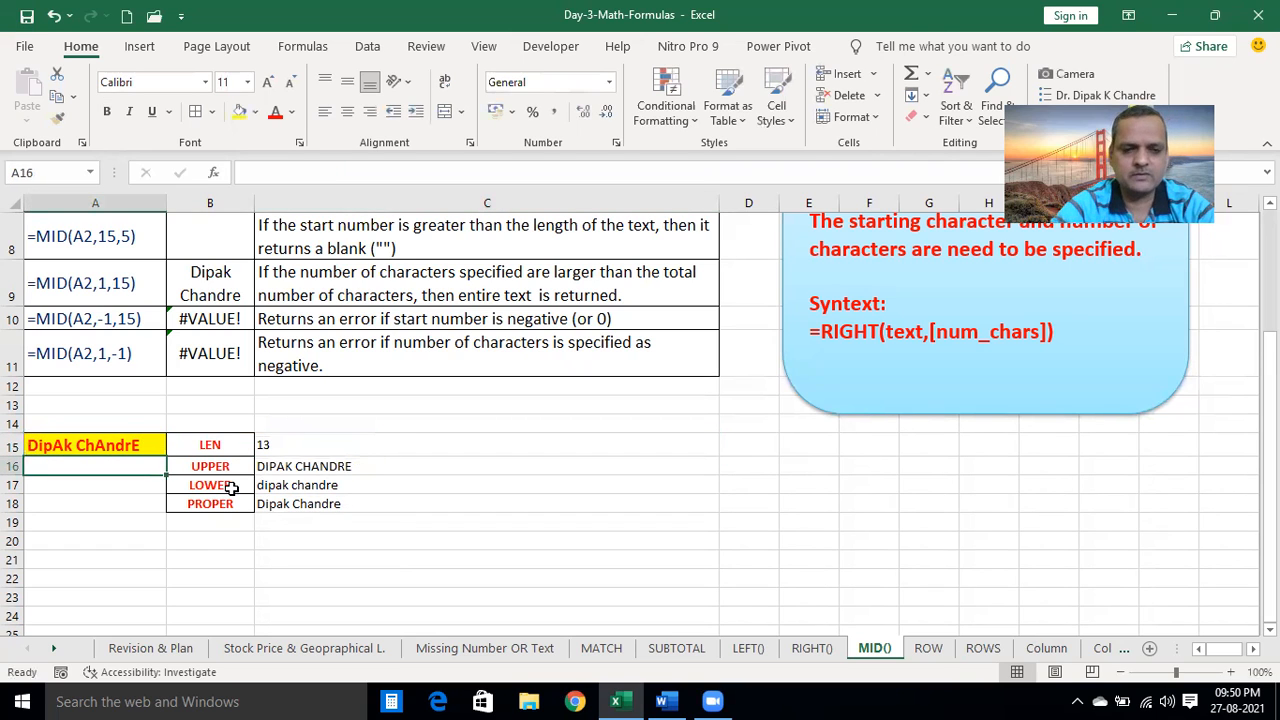
# Clear the UPPER, LOWER and PROPER results in C16:C18
pyautogui.click(299, 462)
pyautogui.hotkey('shift', 'Down')
pyautogui.hotkey('shift', 'Down')
pyautogui.press('Delete')
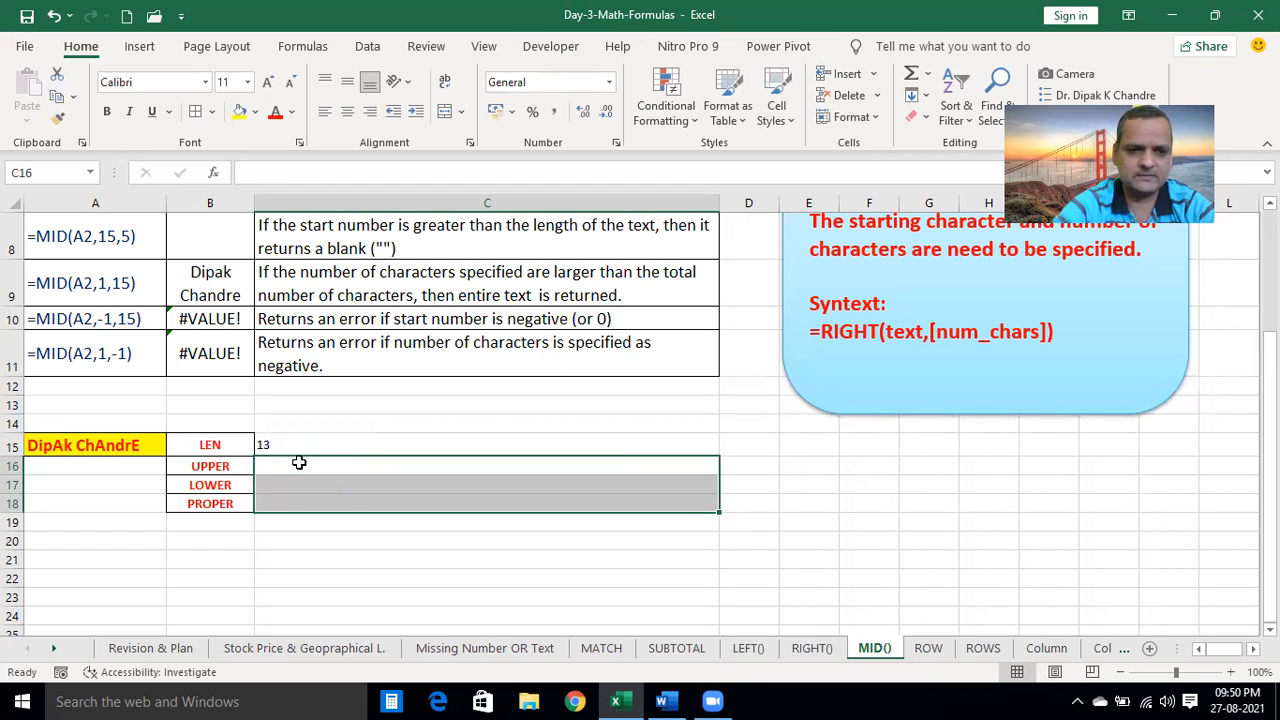
# Enter the formula =UPPER(A15) in C16, beside the UPPER label
pyautogui.click(220, 466)
pyautogui.click(280, 466)
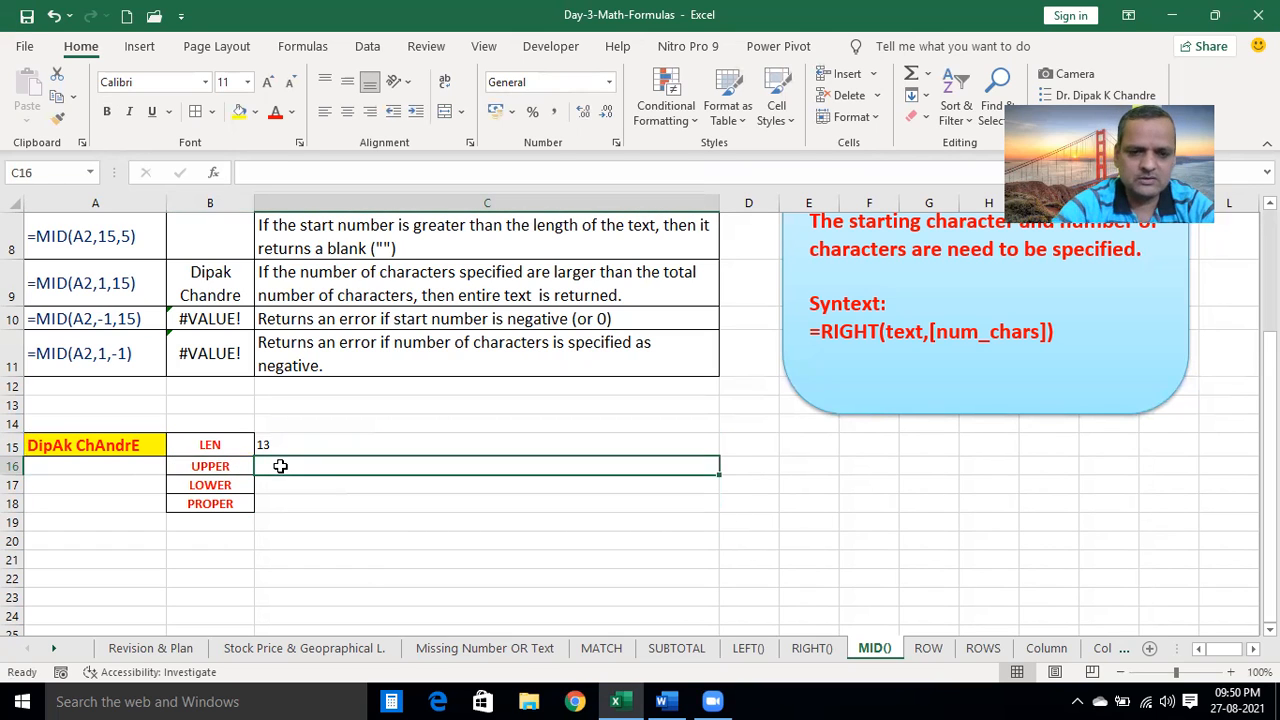
pyautogui.write('=')
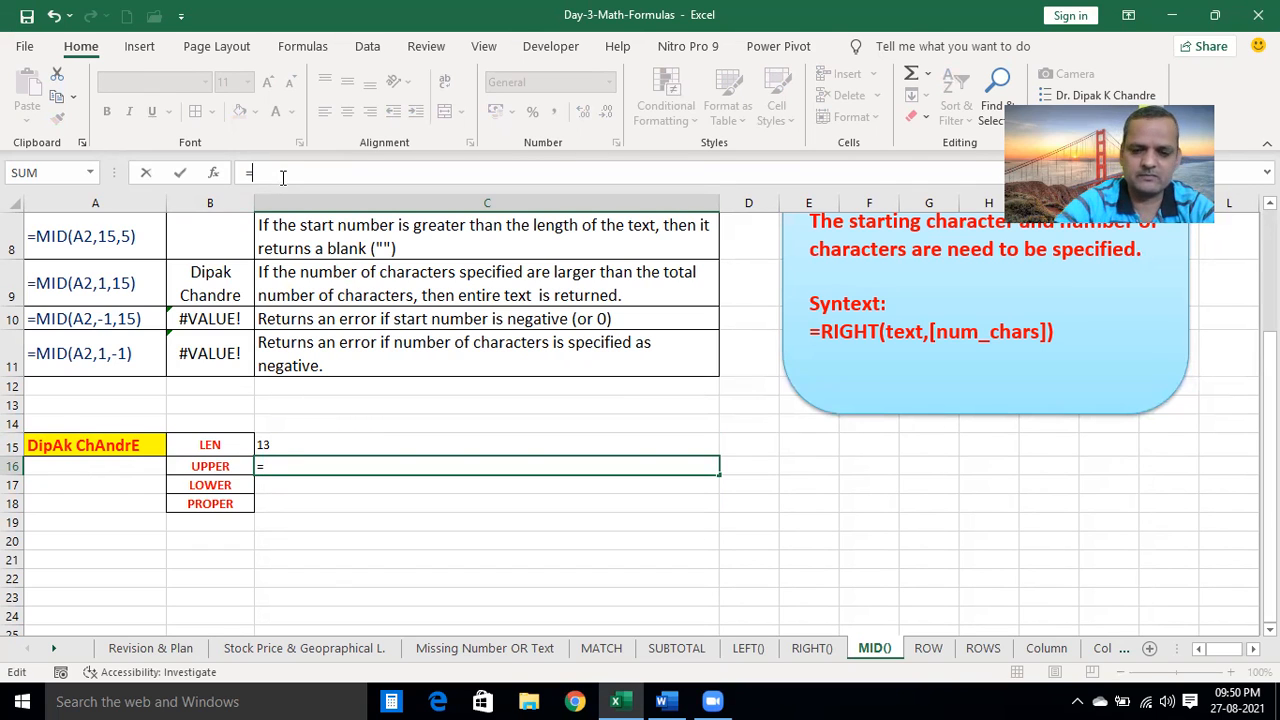
pyautogui.write('UP')
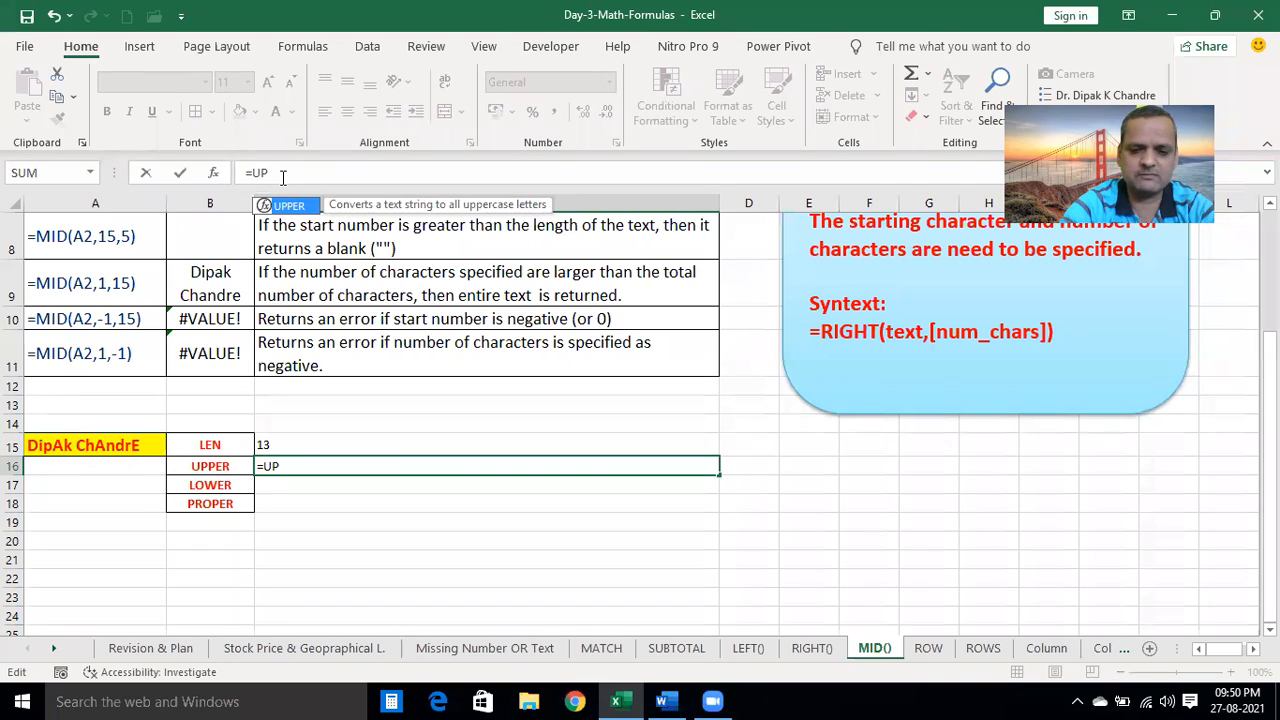
pyautogui.press('Tab')
pyautogui.click(104, 440)
pyautogui.write('))')
pyautogui.press('Return')
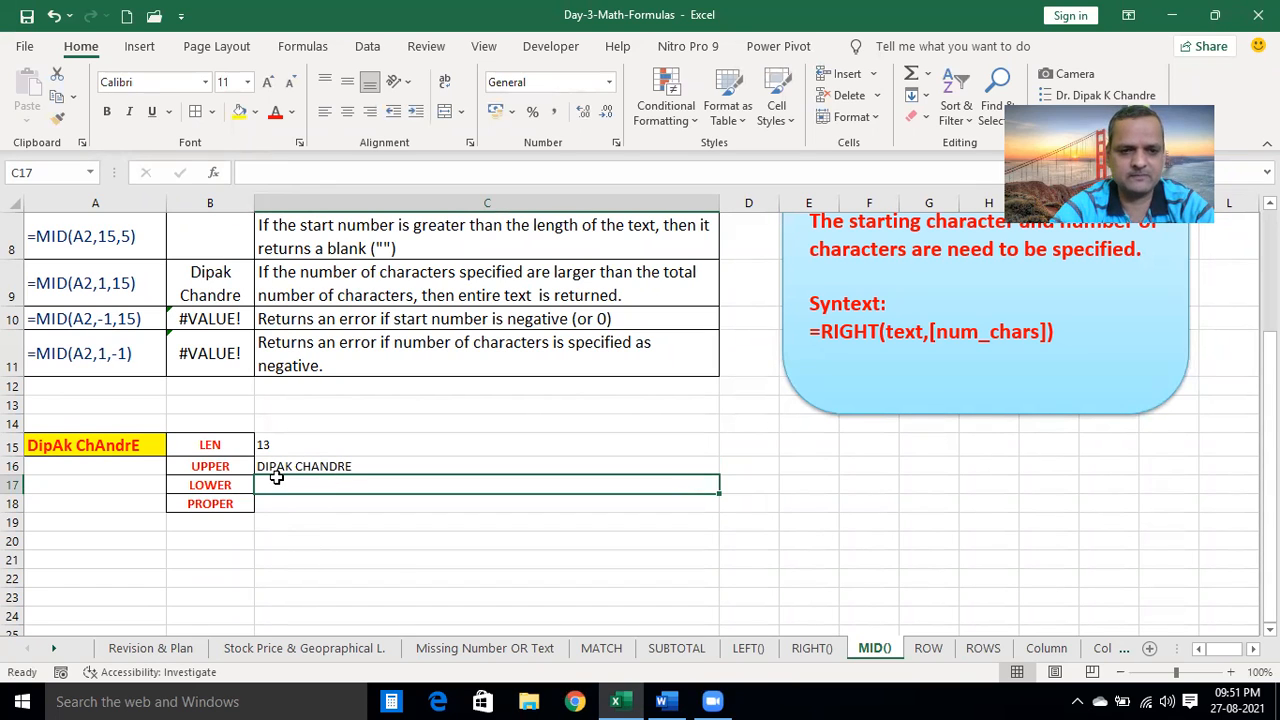
# Enter the formula =LOWER(A15) in C17, beside the LOWER label
pyautogui.write('=')
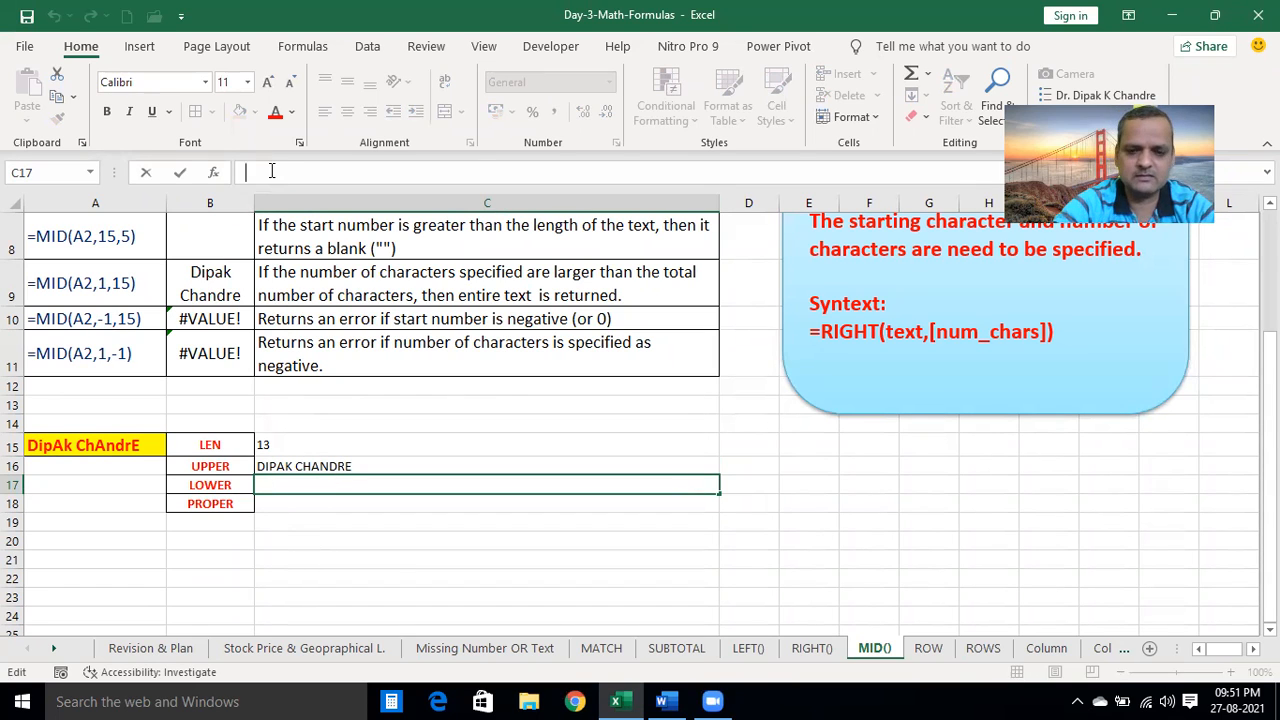
pyautogui.write('LOWWE')
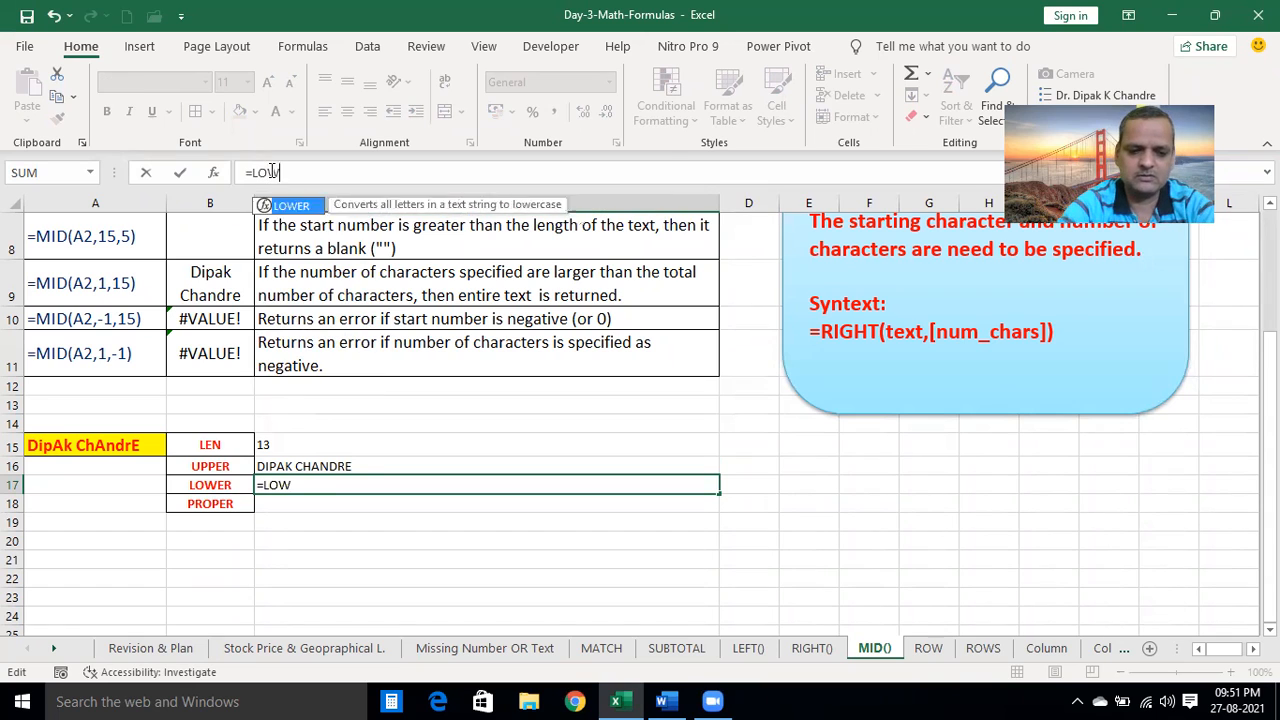
pyautogui.press('BackSpace')
pyautogui.press('BackSpace')
pyautogui.write('E')
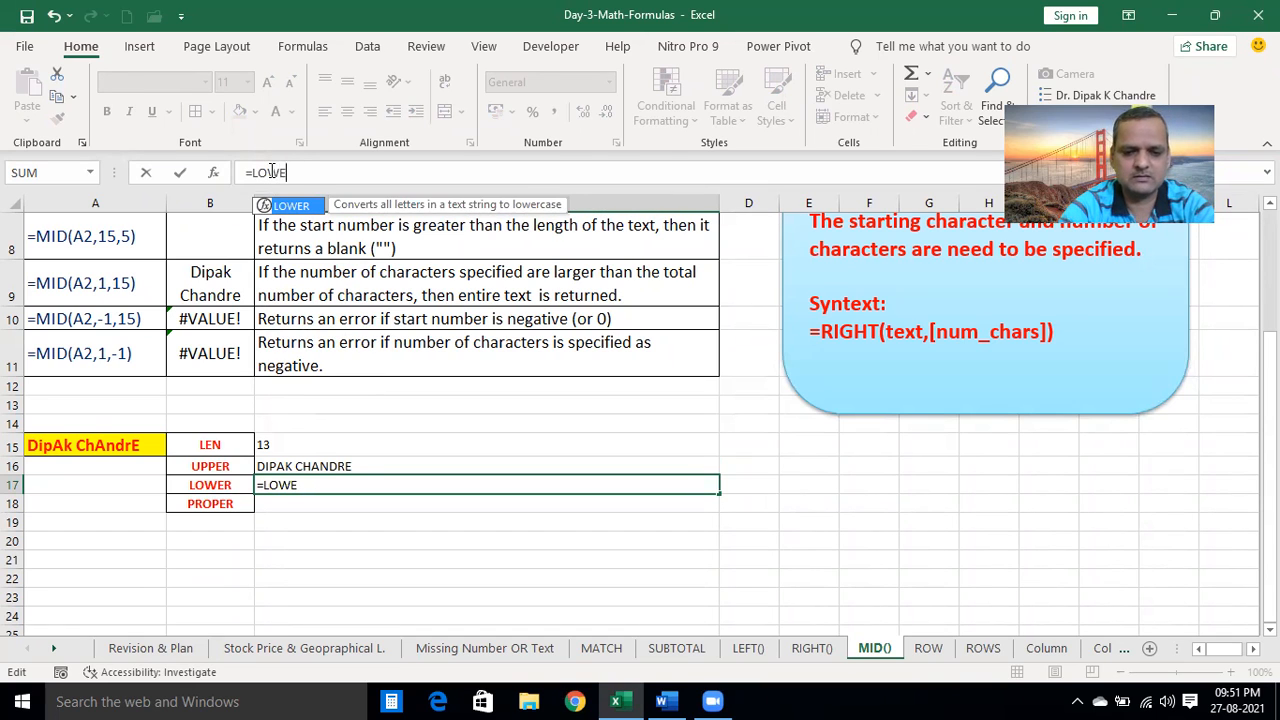
pyautogui.write('R(')
pyautogui.click(103, 444)
pyautogui.write(')')
pyautogui.press('Return')
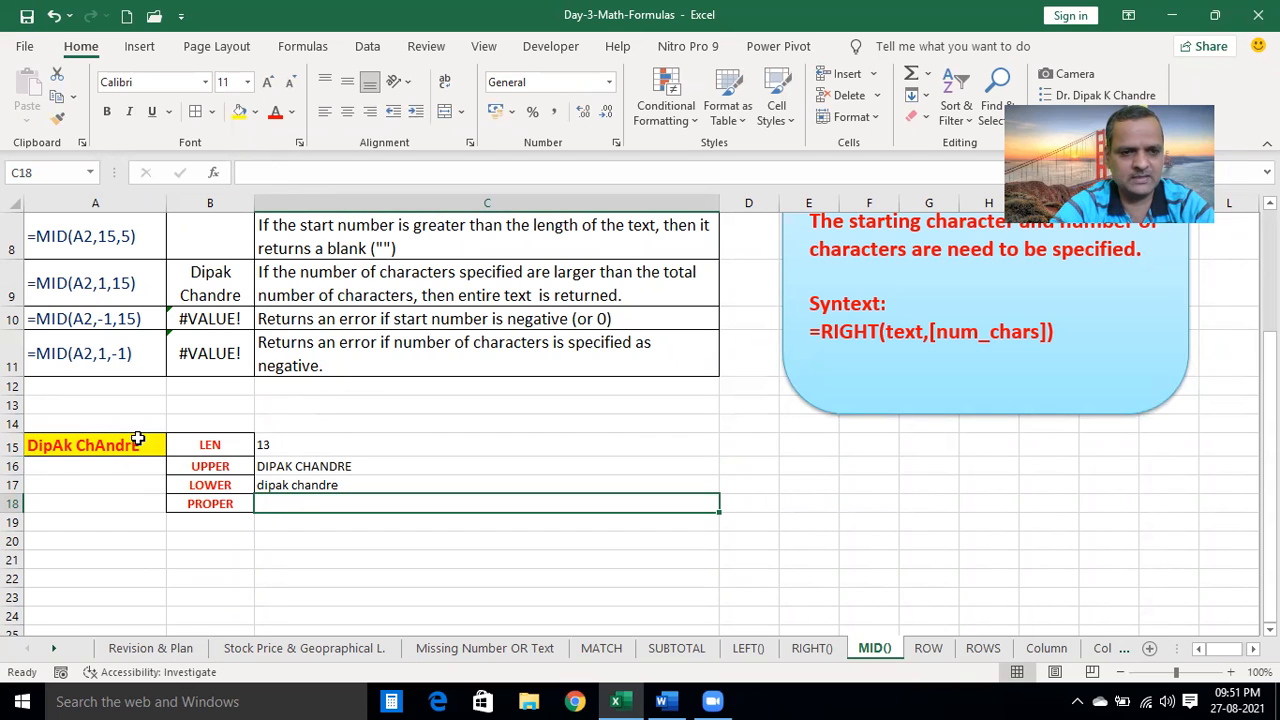
# Enter the formula =PROPER(A15) in C18, beside the PROPER label
pyautogui.click(287, 560)
pyautogui.click(287, 503)
pyautogui.click(262, 173)
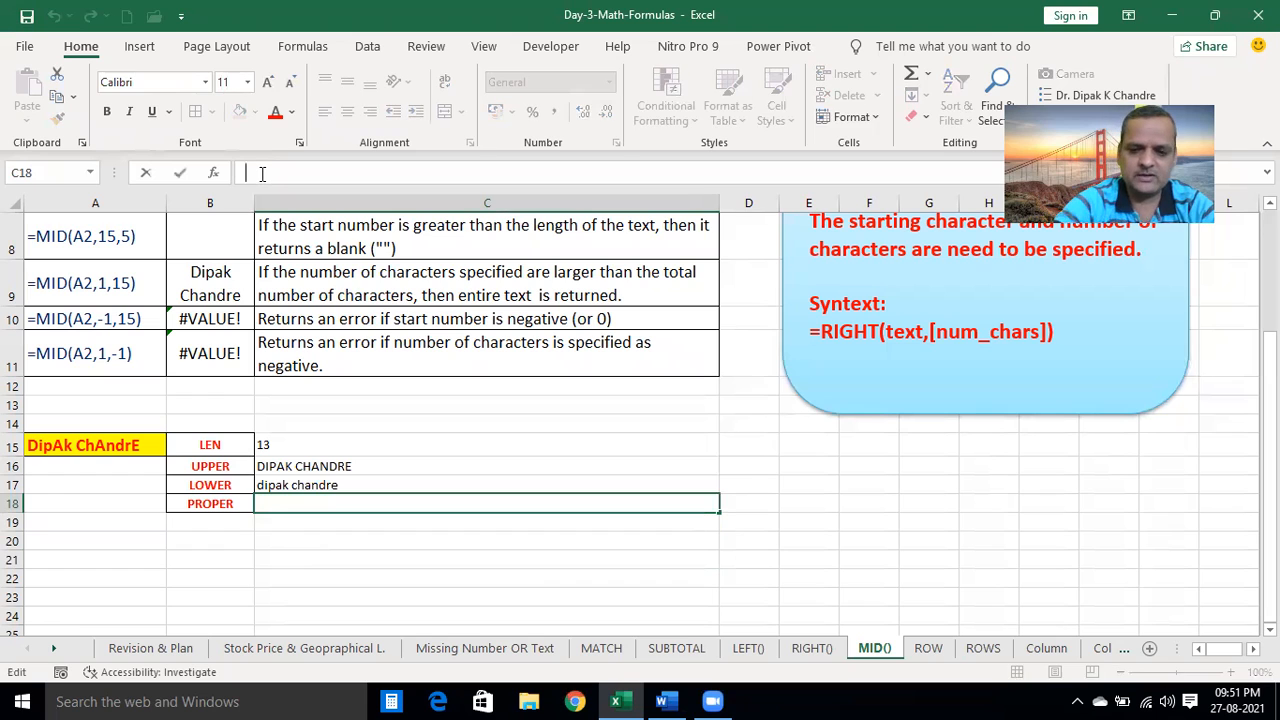
pyautogui.write('=')
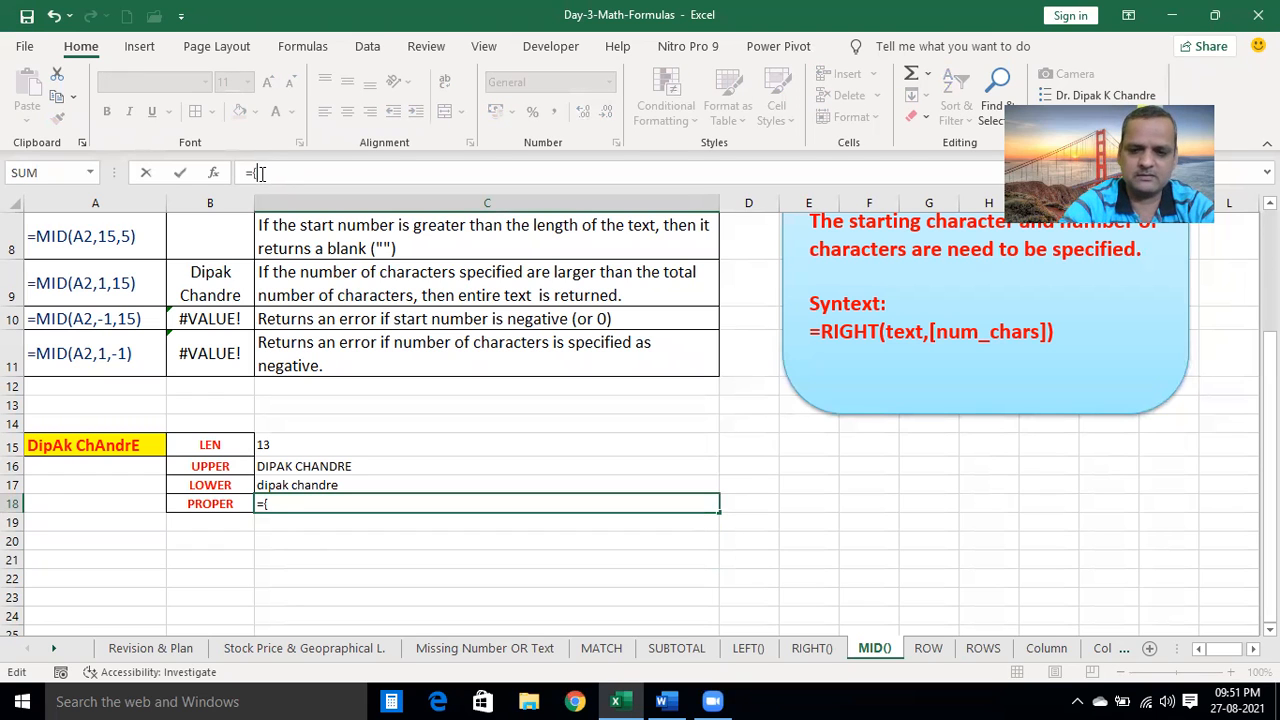
pyautogui.write('PROPER')
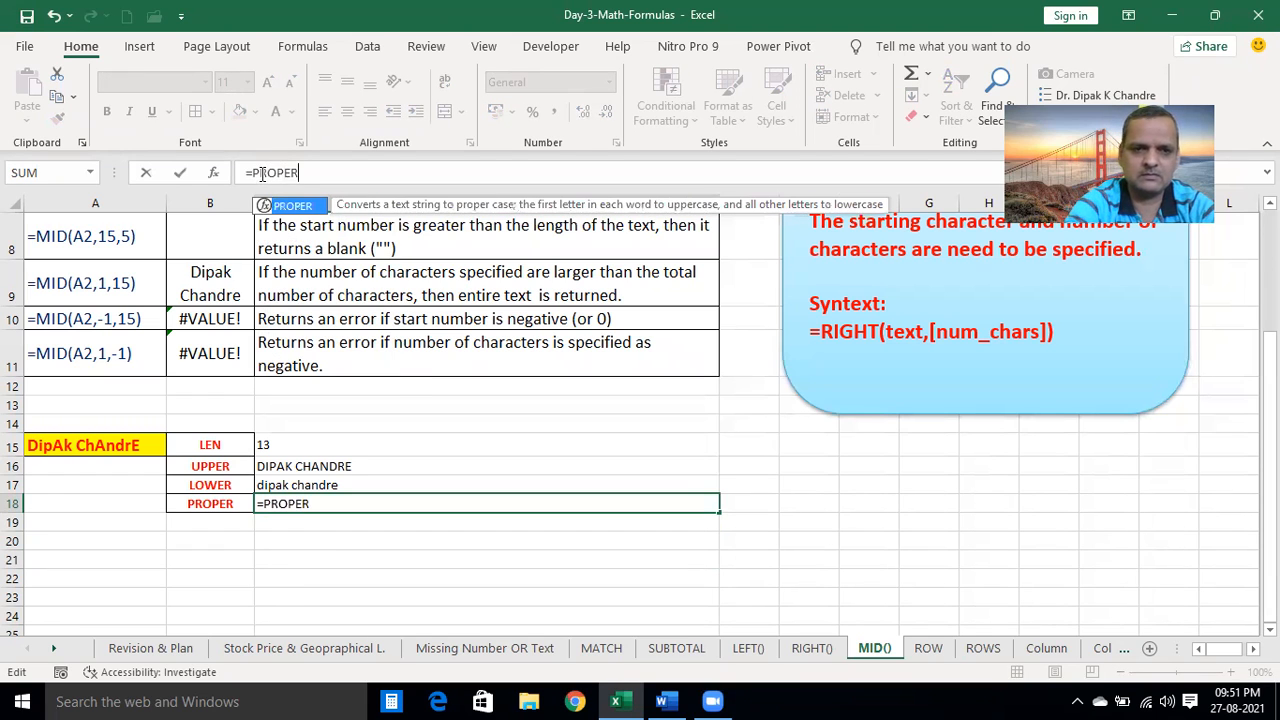
pyautogui.write('(')
pyautogui.click(89, 445)
pyautogui.write(')')
pyautogui.press('Return')
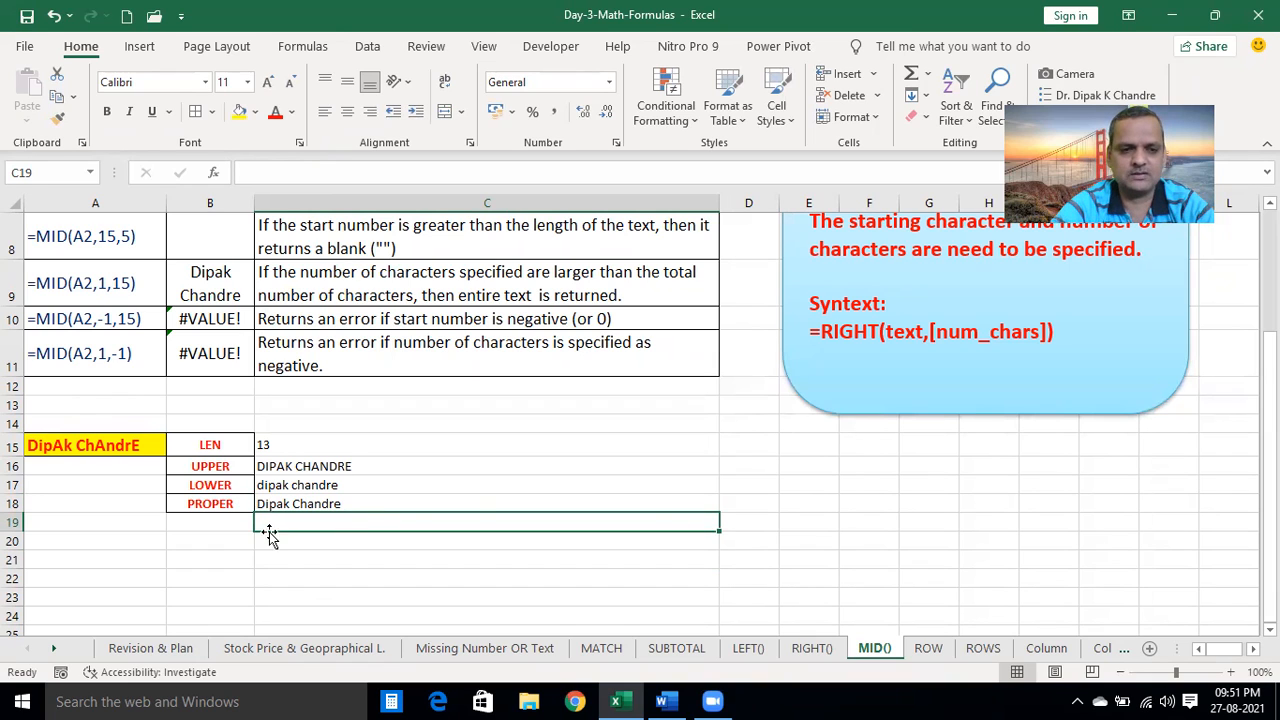
pyautogui.click(220, 536)
pyautogui.click(224, 503)
pyautogui.click(229, 449)
pyautogui.press('Down')
pyautogui.press('Down')
pyautogui.press('Down')
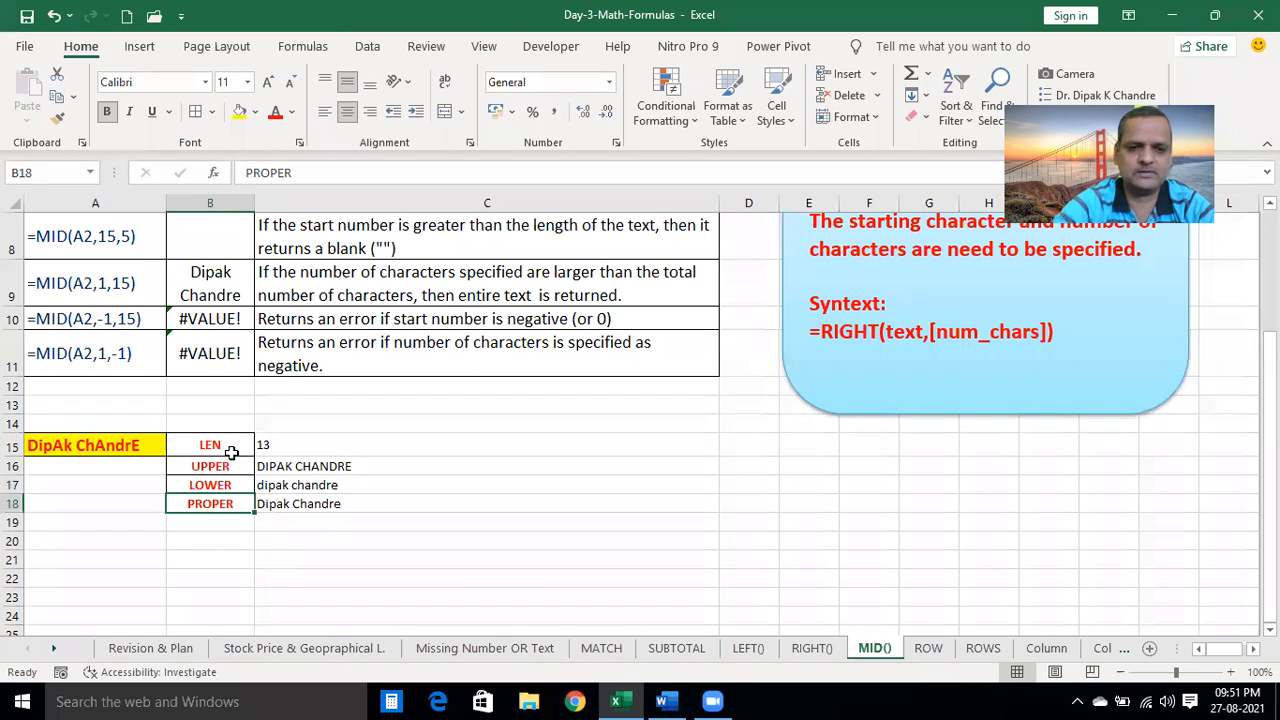
# Open the ROW sheet and clear the example results in B3:B5
pyautogui.click(929, 648)
pyautogui.click(562, 541)
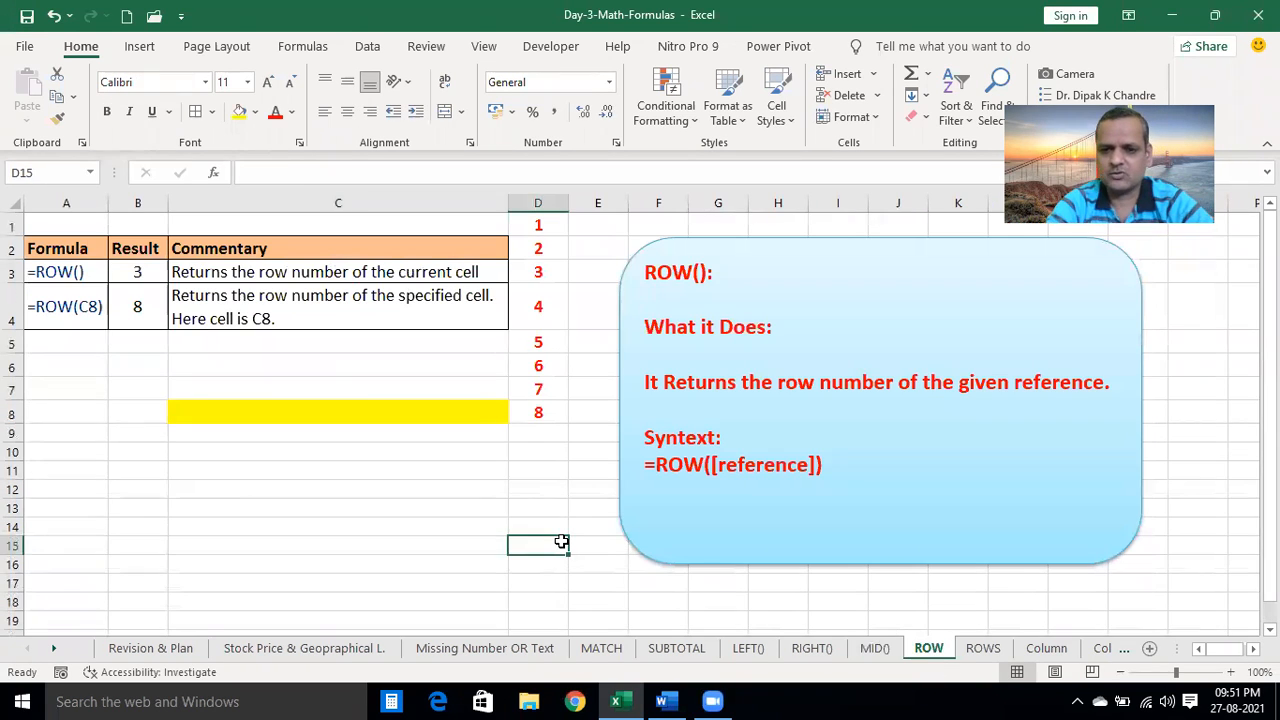
pyautogui.click(238, 266)
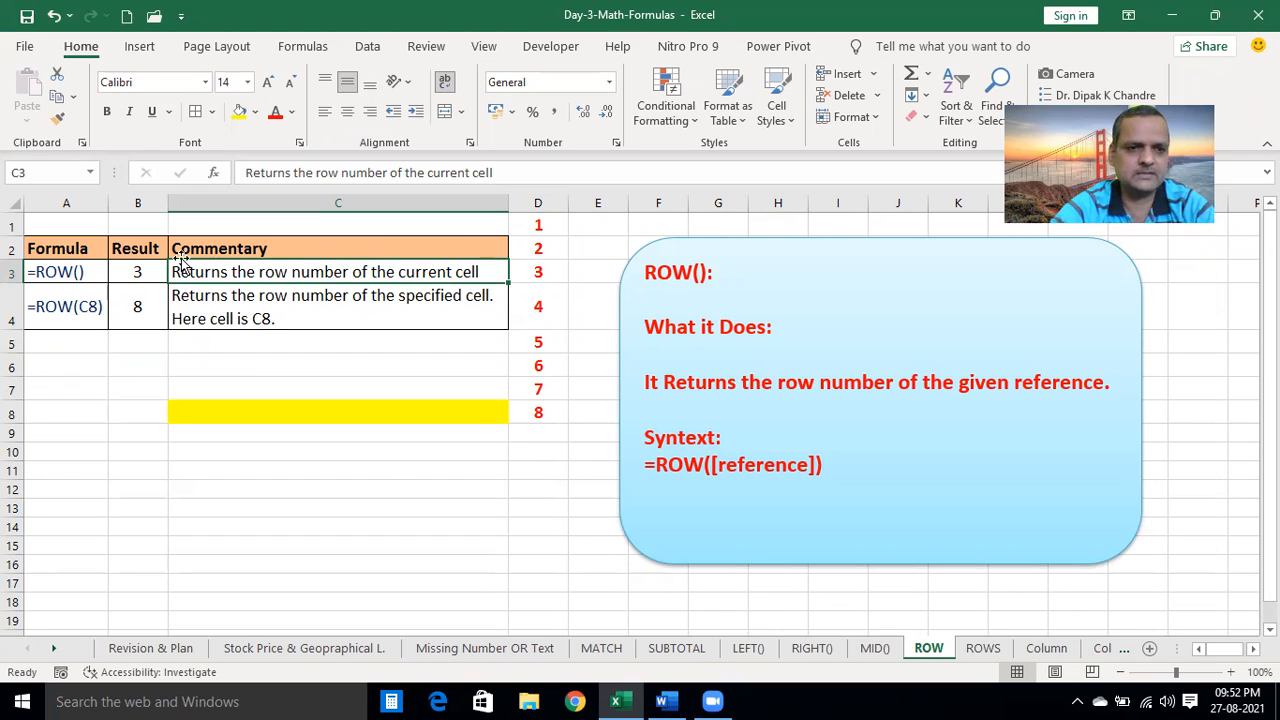
pyautogui.click(142, 266)
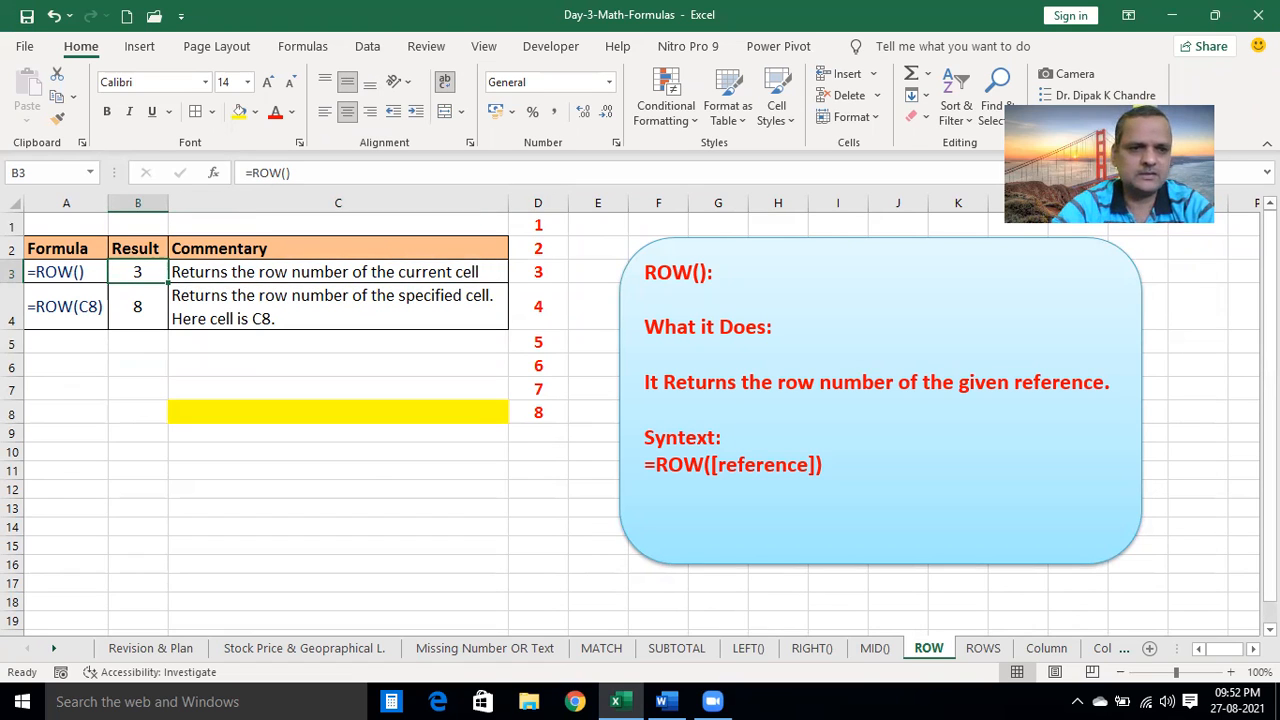
pyautogui.moveTo(150, 270); pyautogui.dragTo(140, 345)
pyautogui.press('Delete')
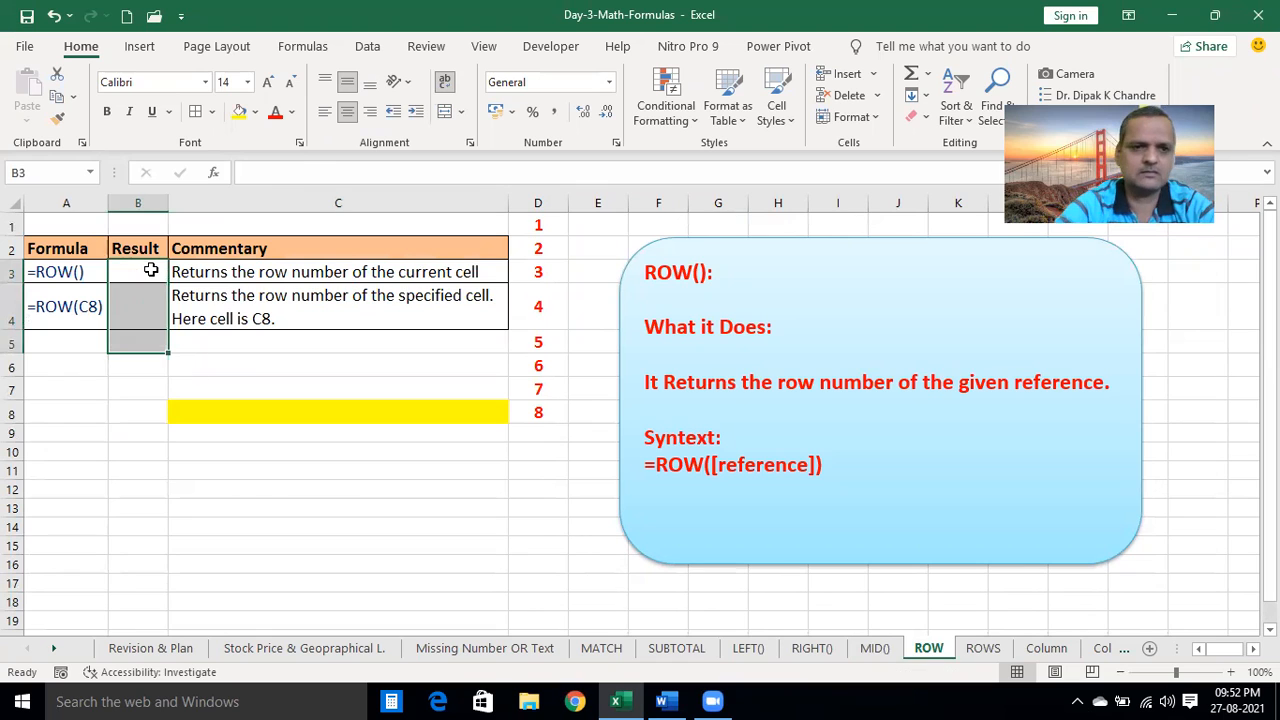
# Enter the formula =ROW() in B3 and check its result against the row number listed in D3
pyautogui.click(256, 272)
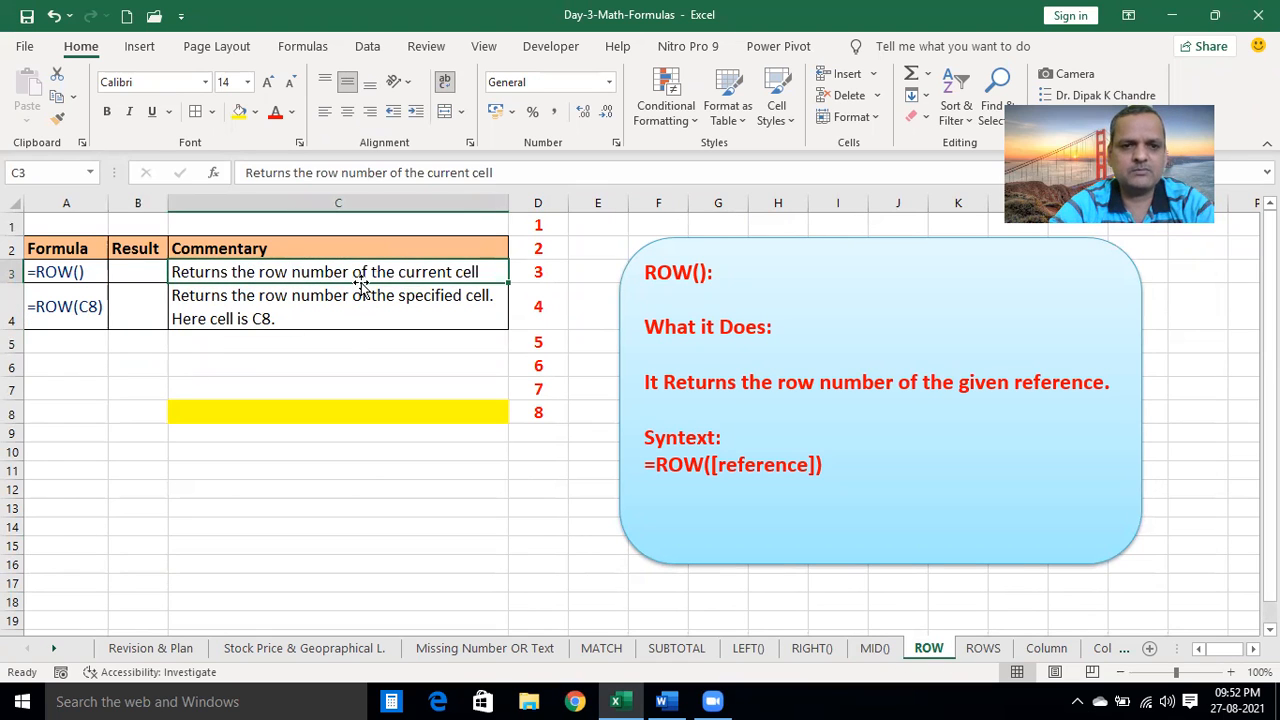
pyautogui.click(120, 270)
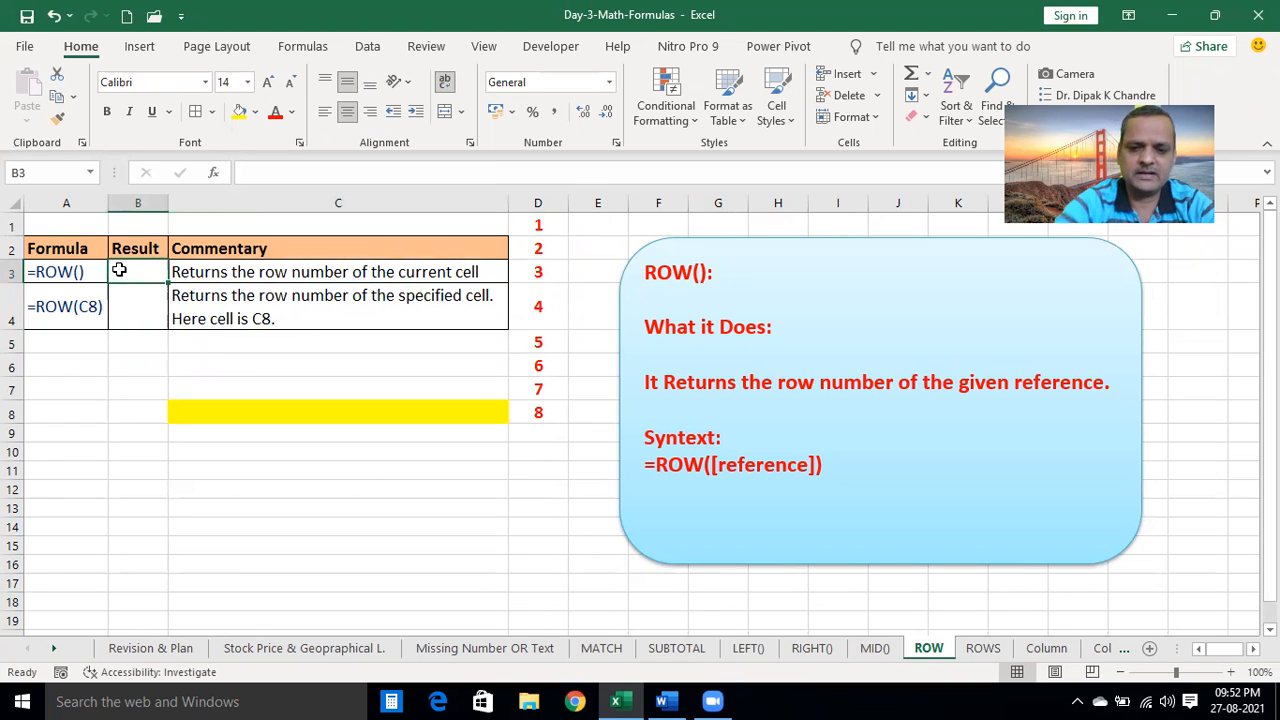
pyautogui.write('=ROWS')
pyautogui.press('BackSpace')
pyautogui.write('()')
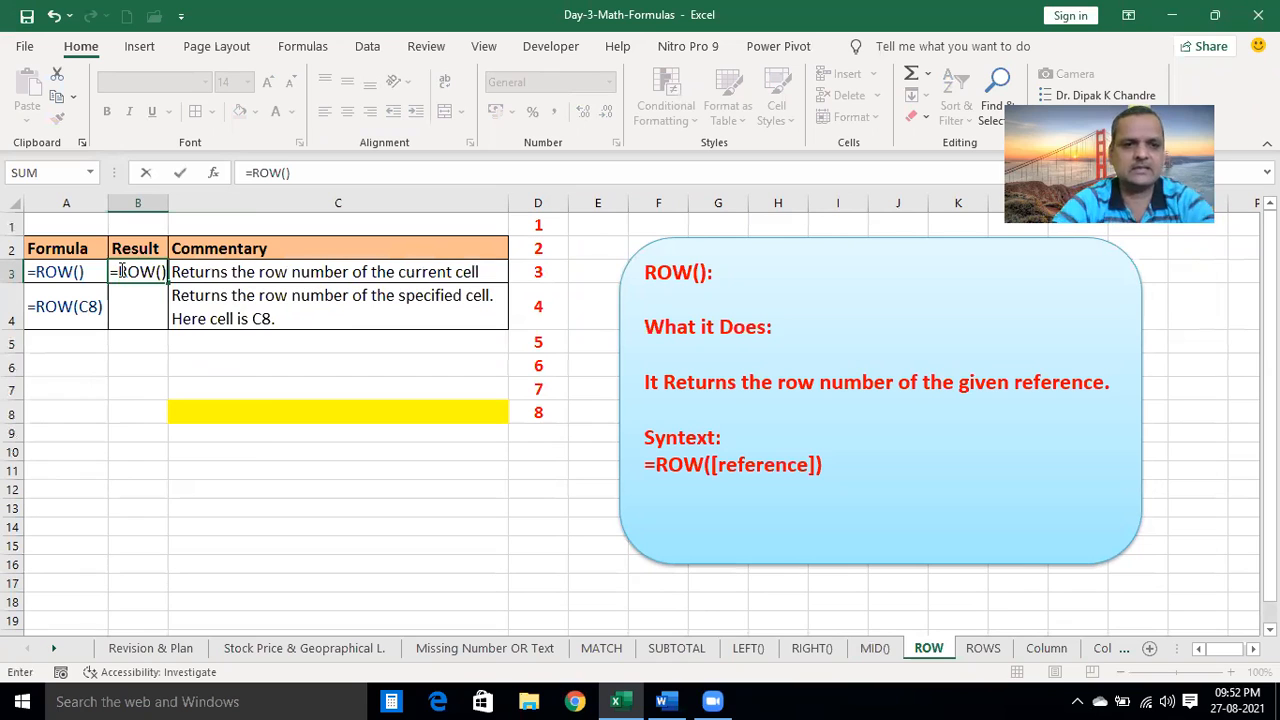
pyautogui.press('Return')
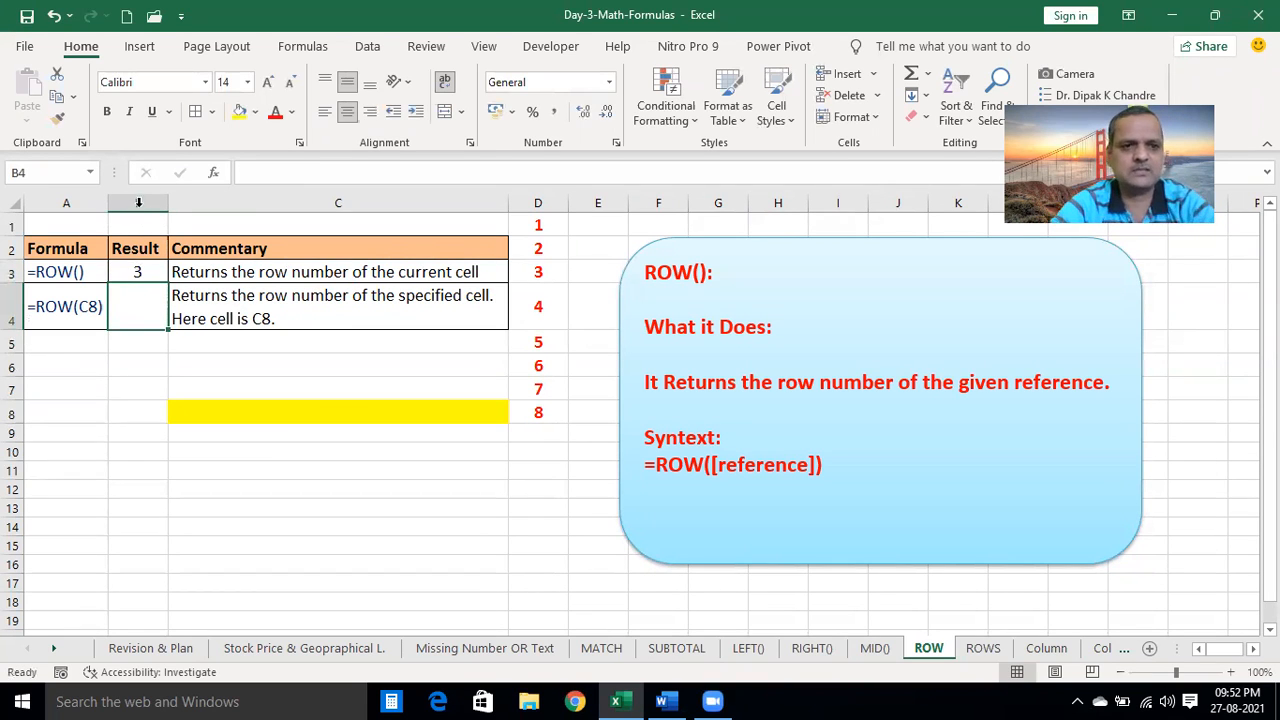
pyautogui.press('Up')
pyautogui.press('Up')
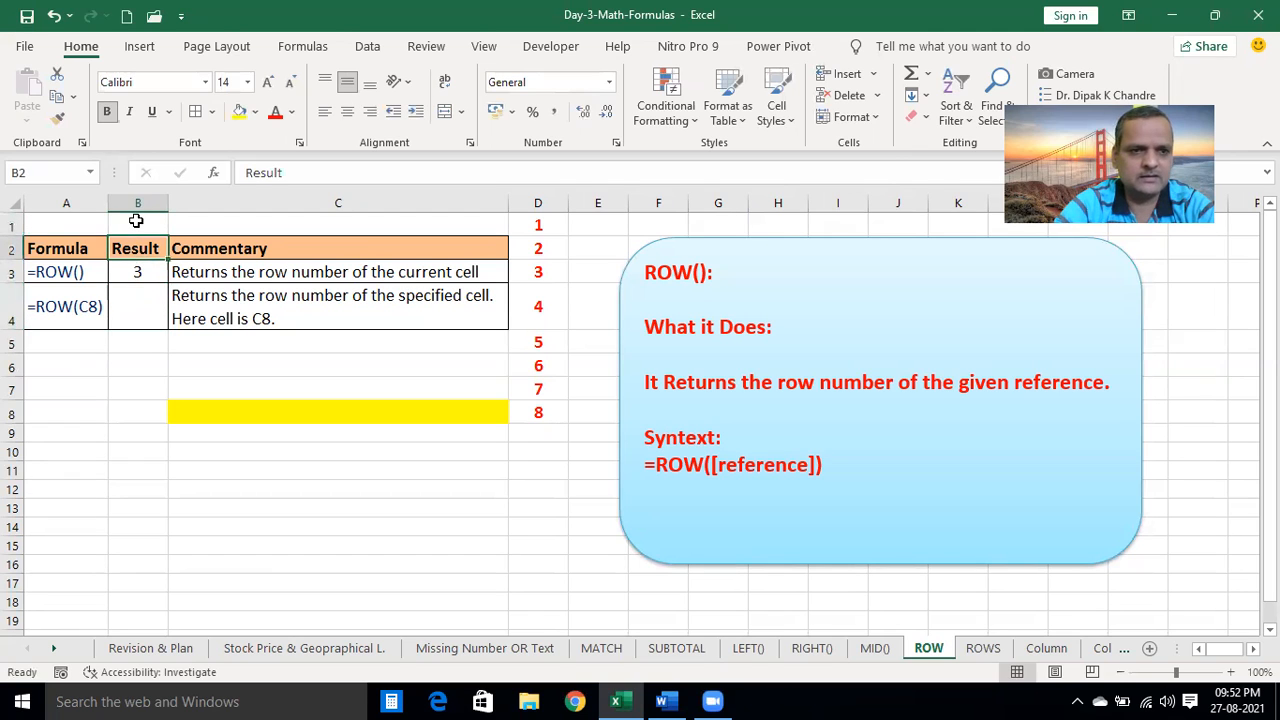
pyautogui.click(136, 273)
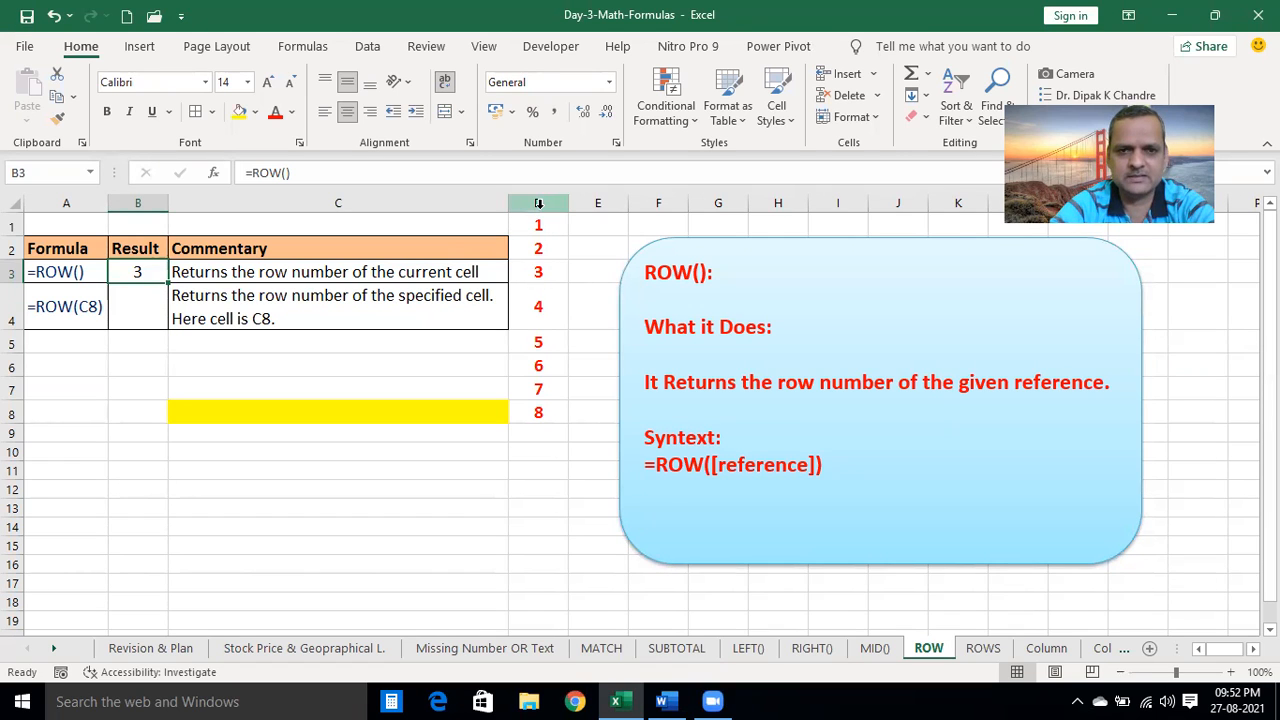
pyautogui.click(538, 271)
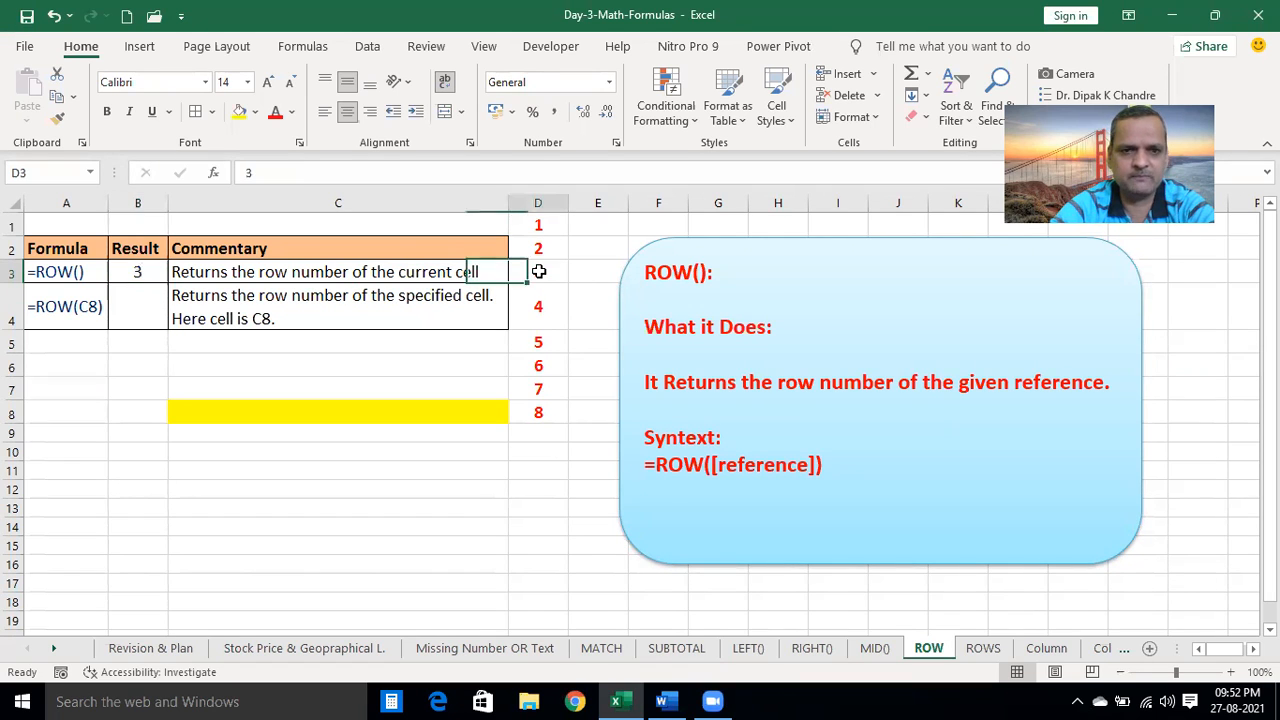
# Enter the formula =ROW(C8) in B4, referencing the yellow cell
pyautogui.click(160, 305)
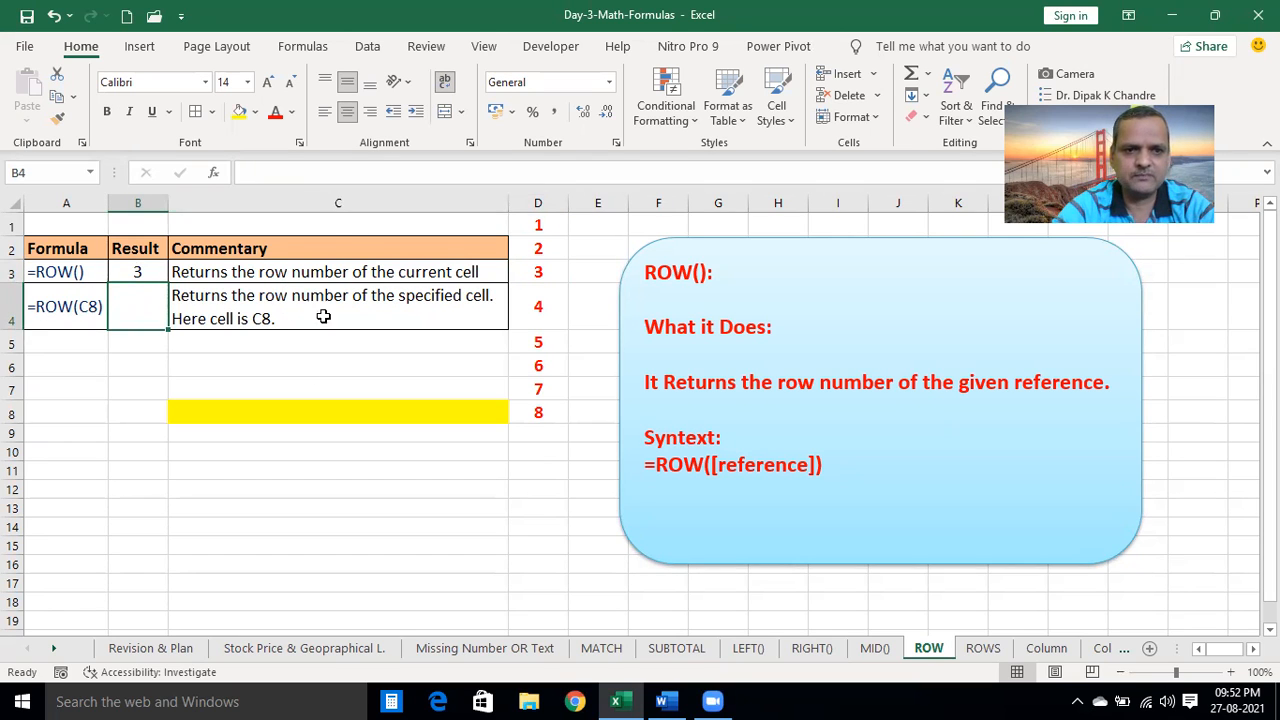
pyautogui.click(297, 408)
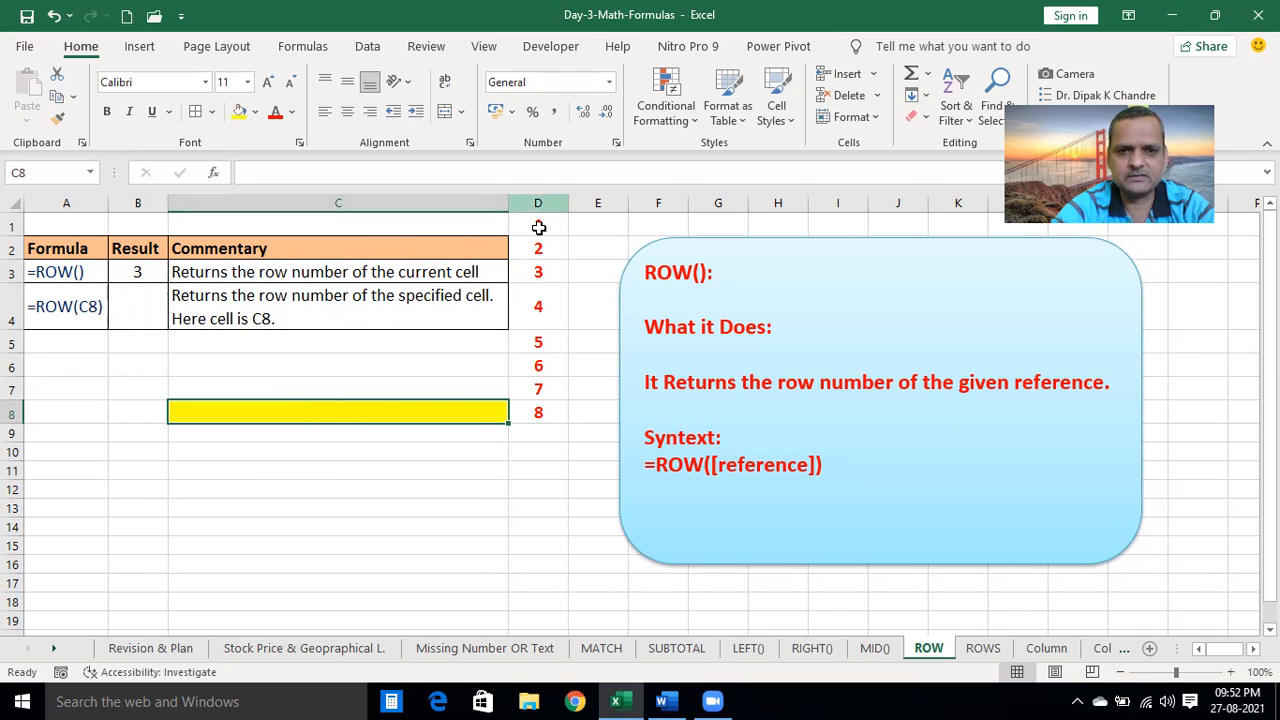
pyautogui.click(531, 409)
pyautogui.click(135, 298)
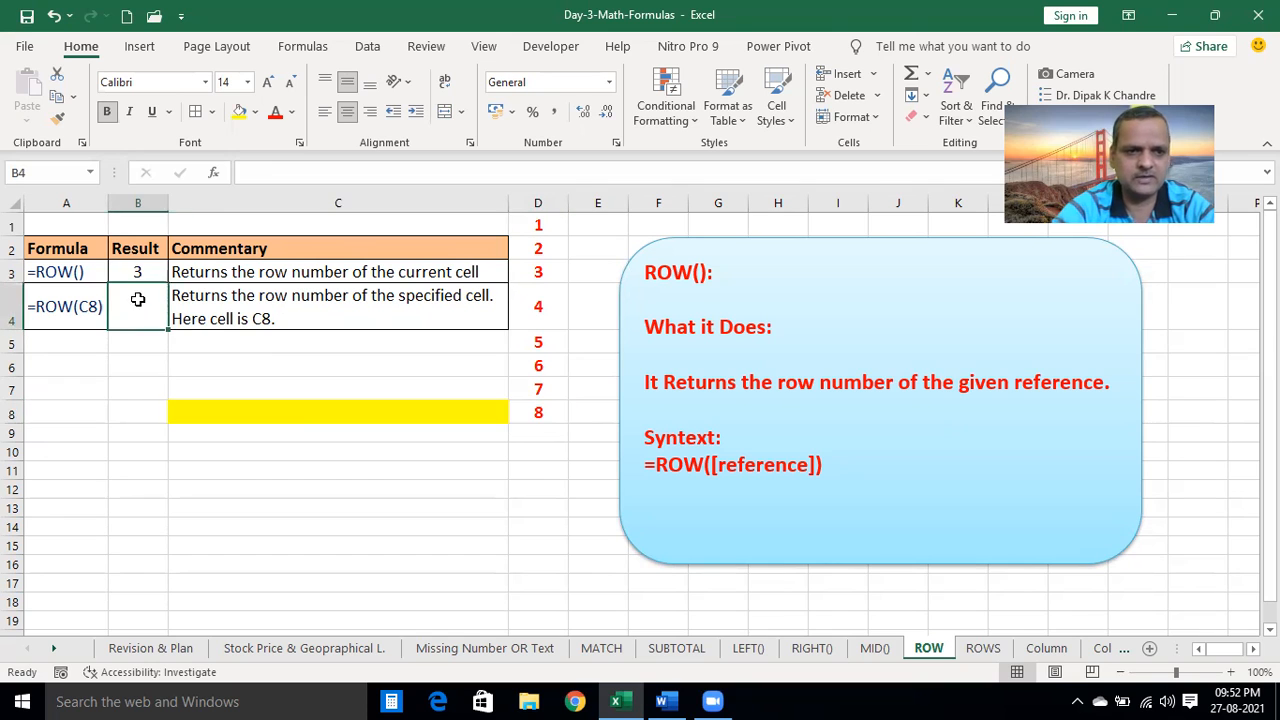
pyautogui.click(253, 168)
pyautogui.write('=RE')
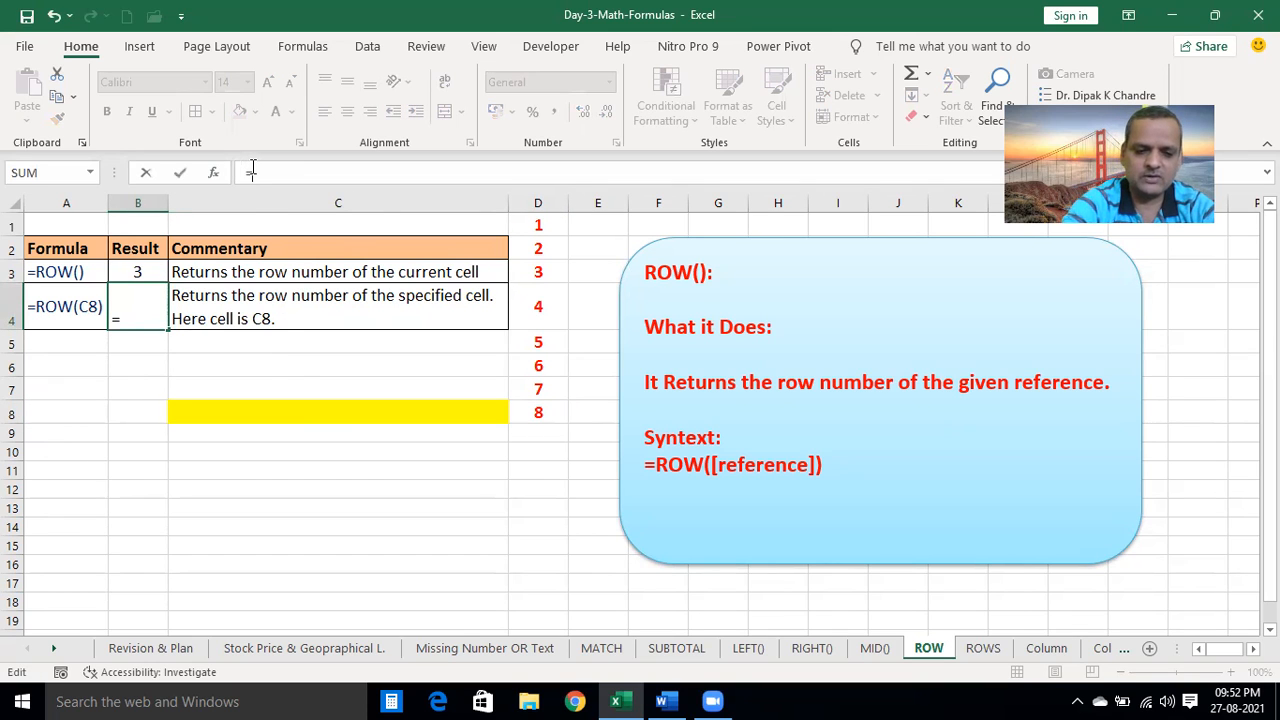
pyautogui.press('BackSpace')
pyautogui.write('OW(')
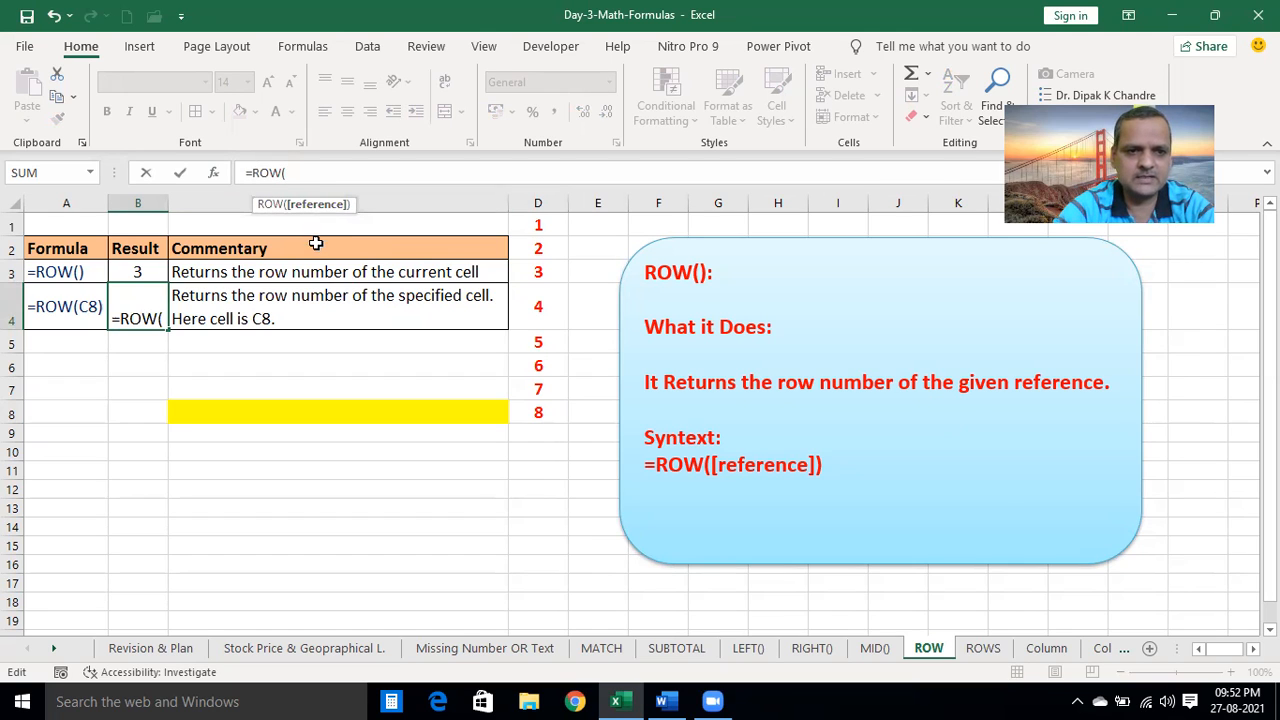
pyautogui.click(310, 412)
pyautogui.write(')')
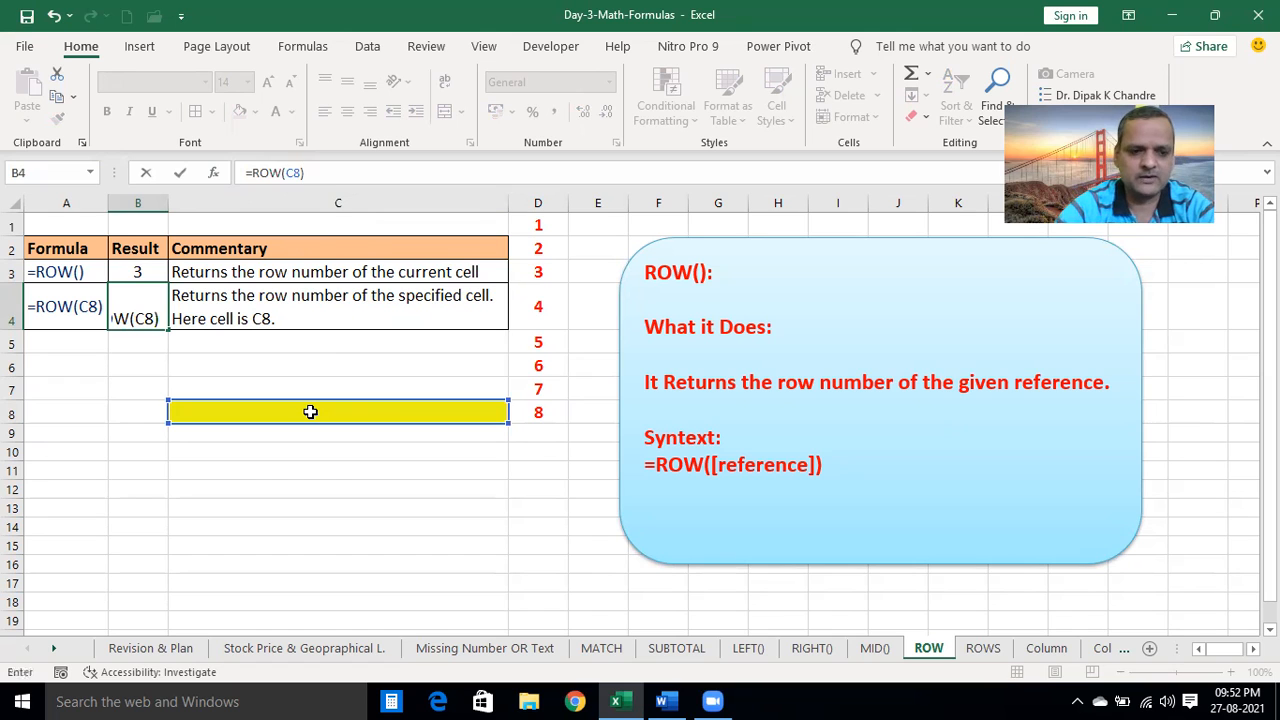
pyautogui.press('Return')
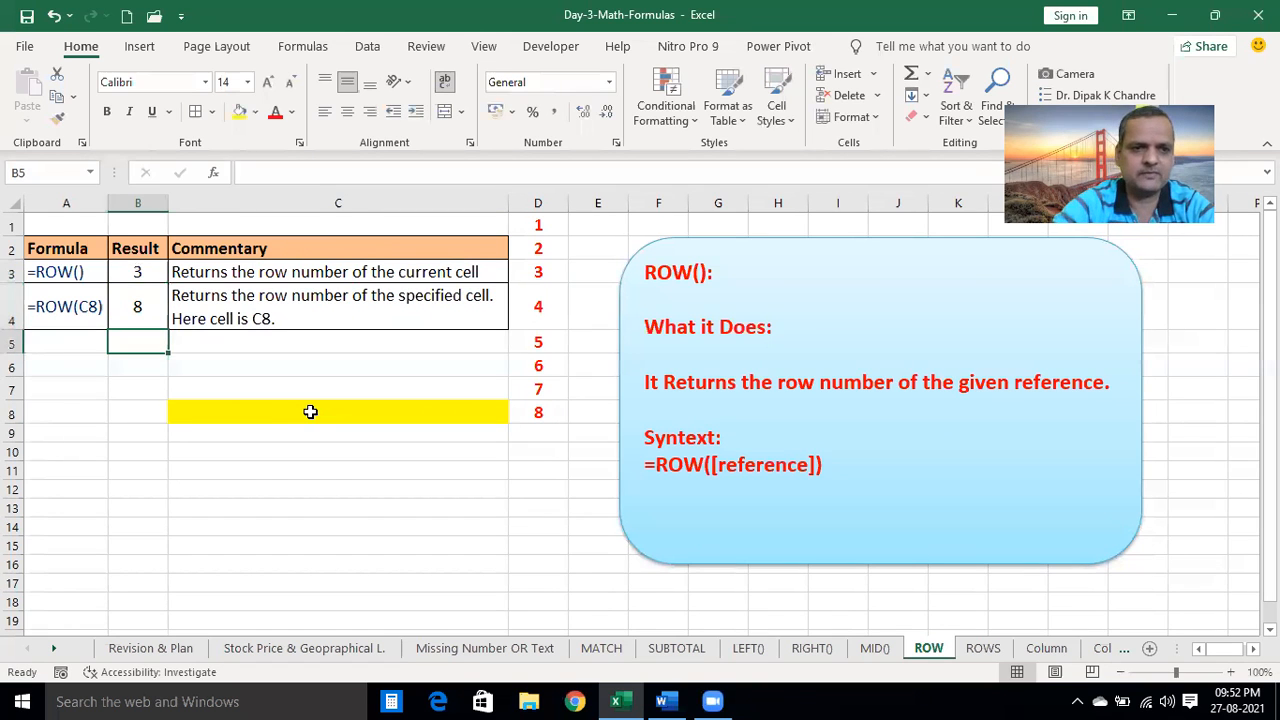
# Compare the result in B4 with the row number in D8 and the commentary in C4
pyautogui.click(138, 306)
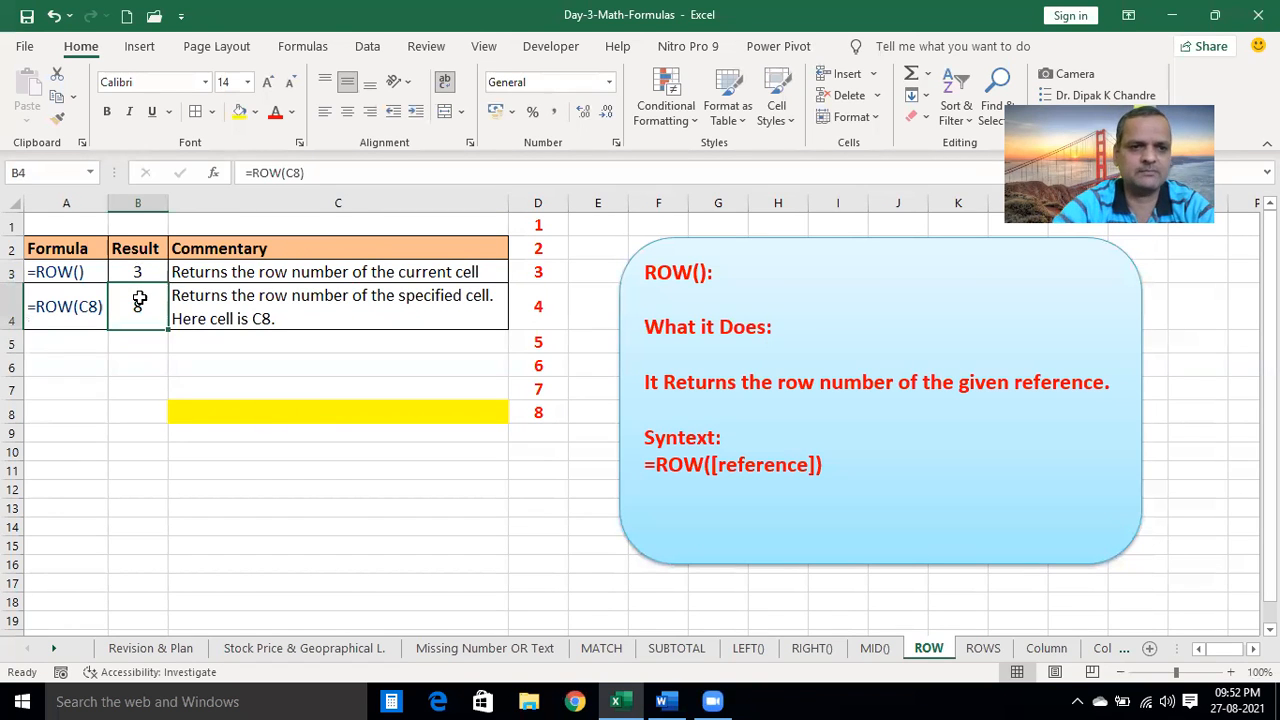
pyautogui.click(533, 415)
pyautogui.click(147, 307)
pyautogui.click(256, 326)
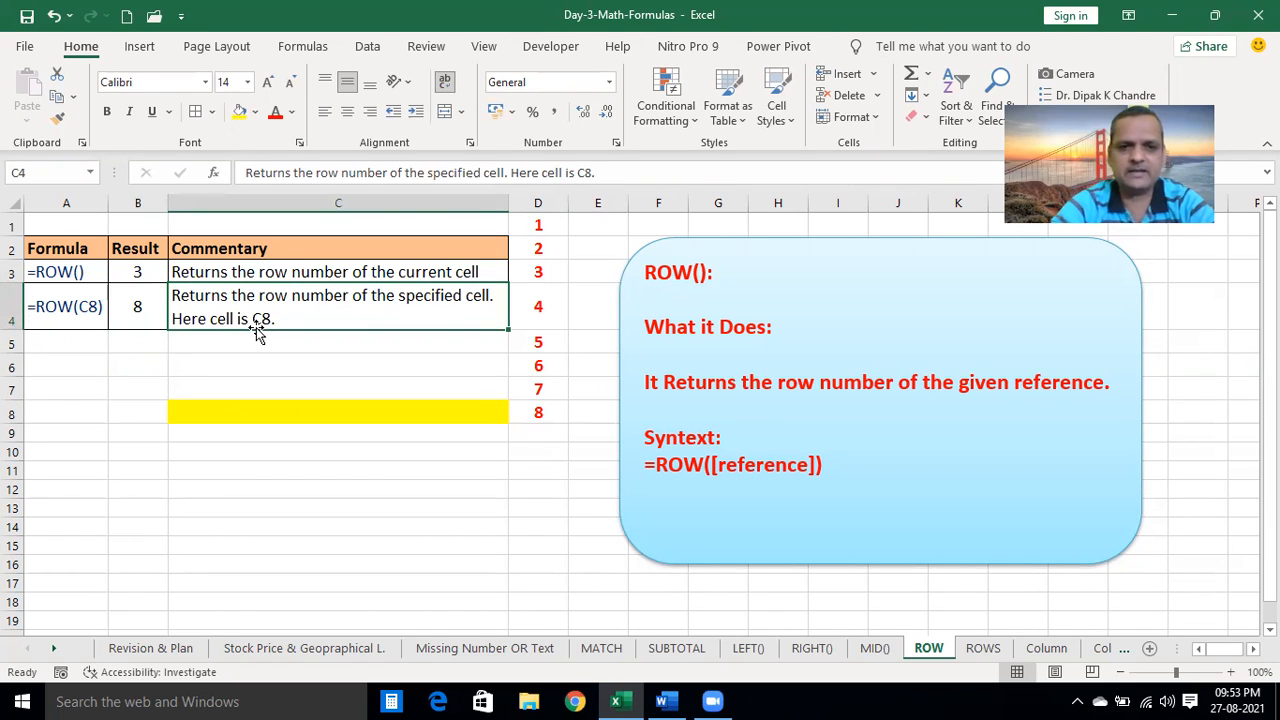
pyautogui.click(272, 441)
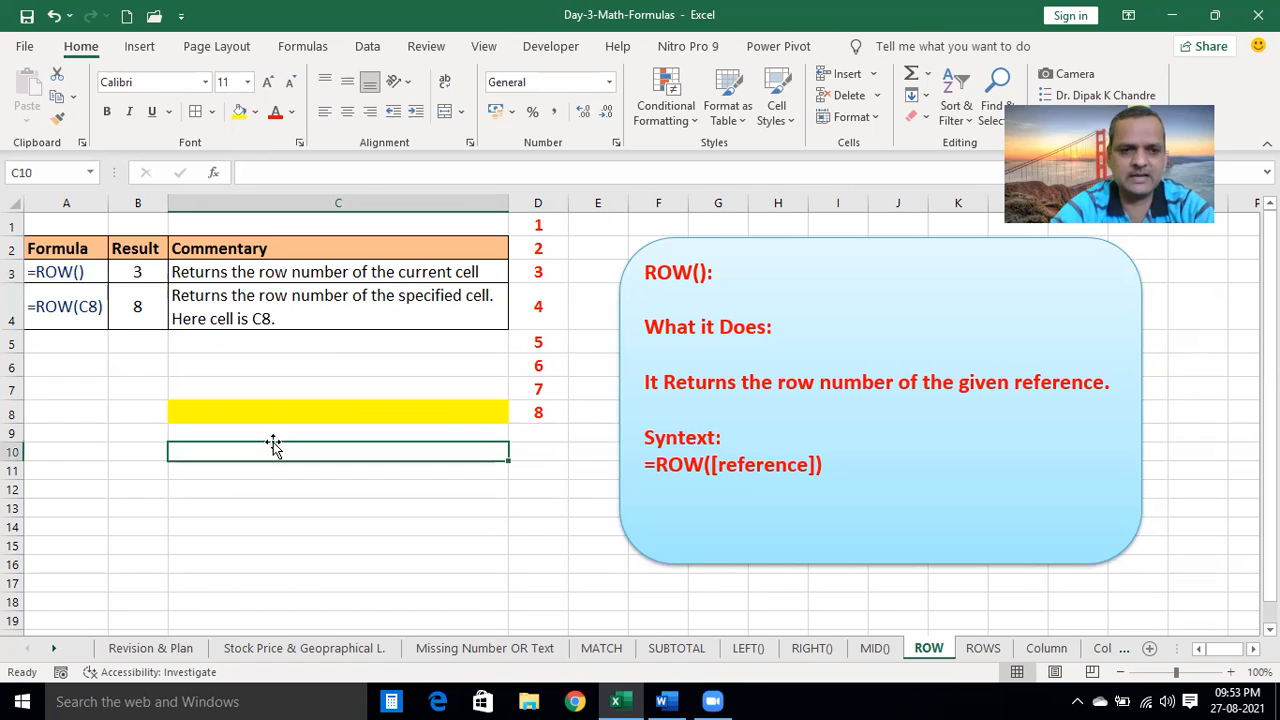
pyautogui.click(338, 358)
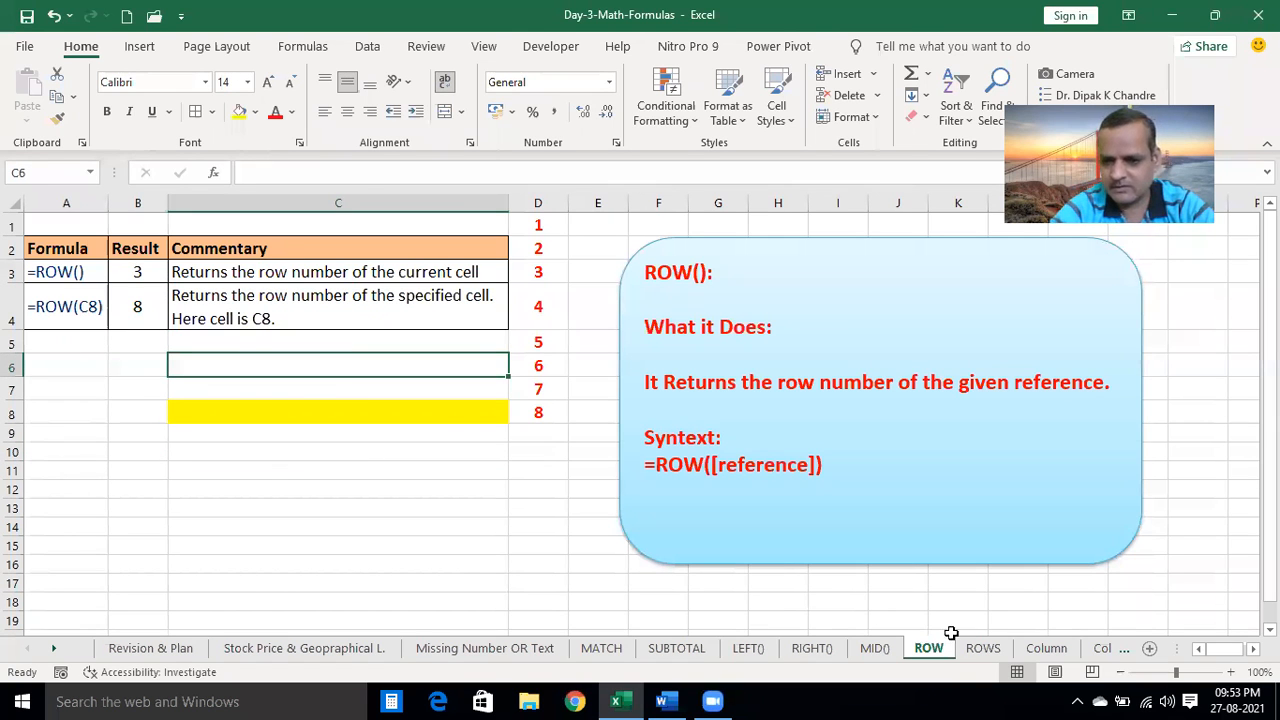
# Open the ROWS sheet and clear the example results in B3:B4
pyautogui.click(981, 649)
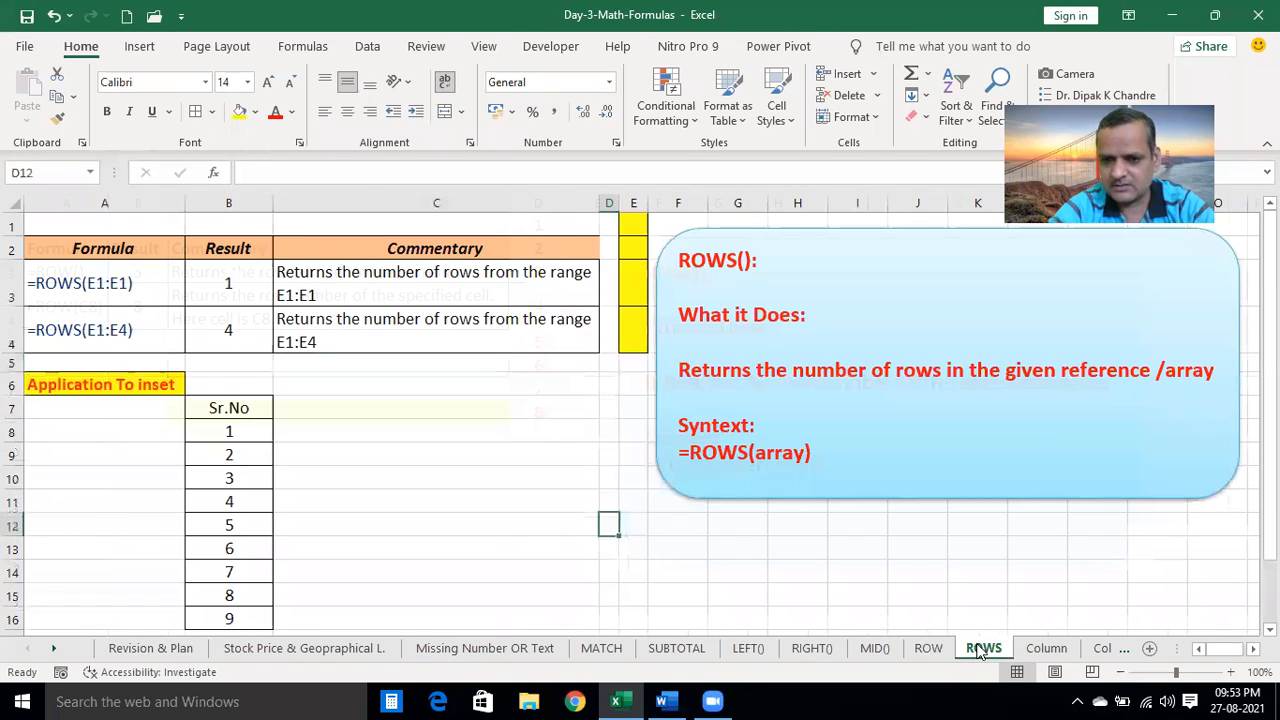
pyautogui.click(582, 462)
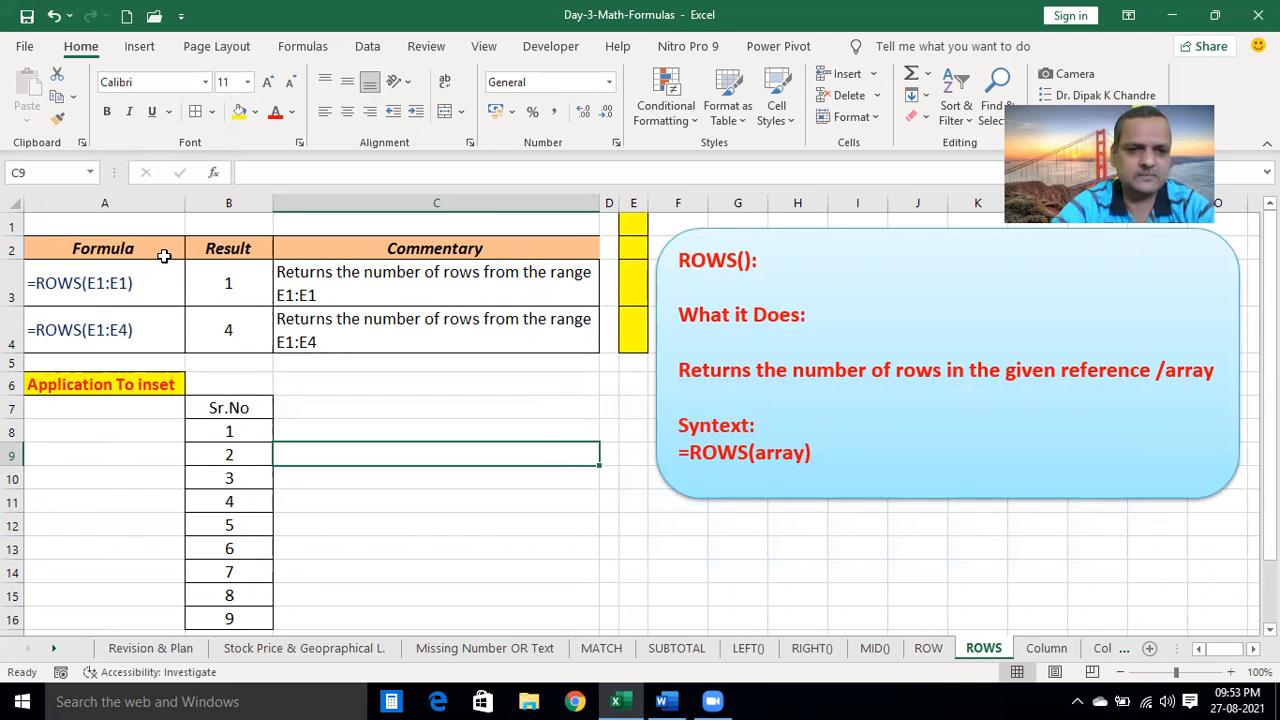
pyautogui.click(240, 286)
pyautogui.hotkey('shift', 'Down')
pyautogui.press('Delete')
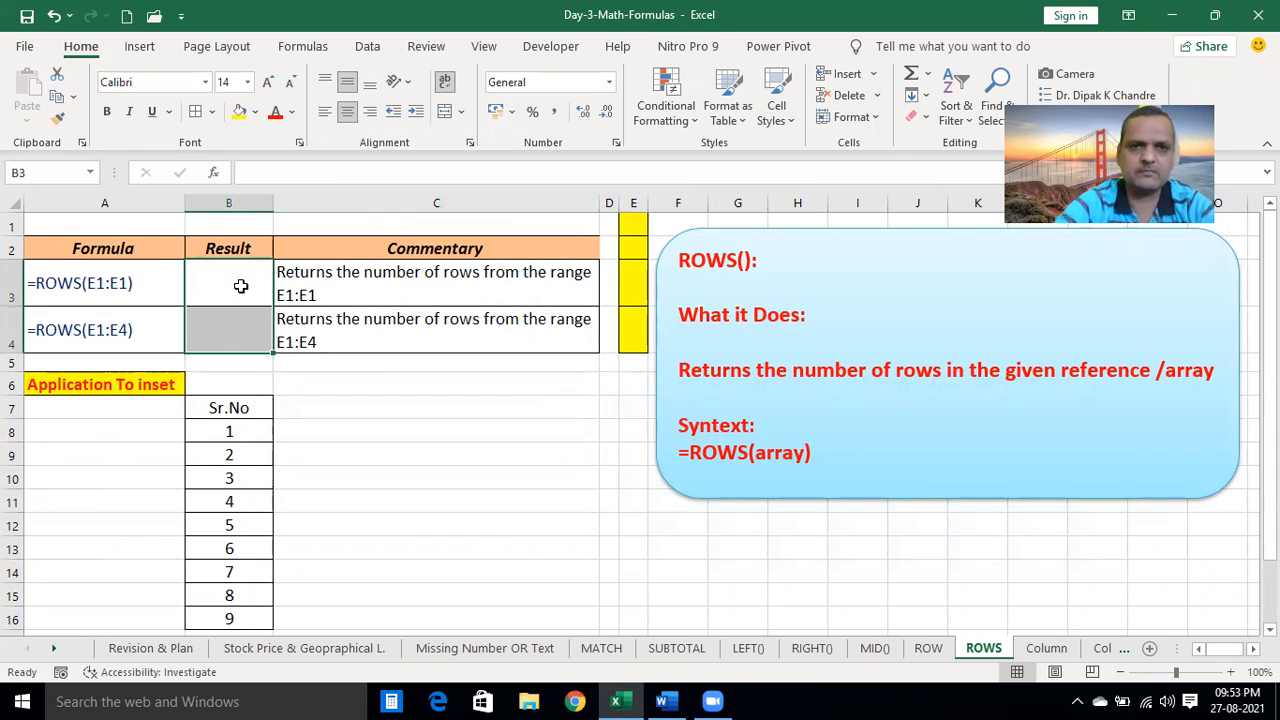
# Enter the formula =ROWS(E1:E1) in B3
pyautogui.click(239, 286)
pyautogui.click(268, 172)
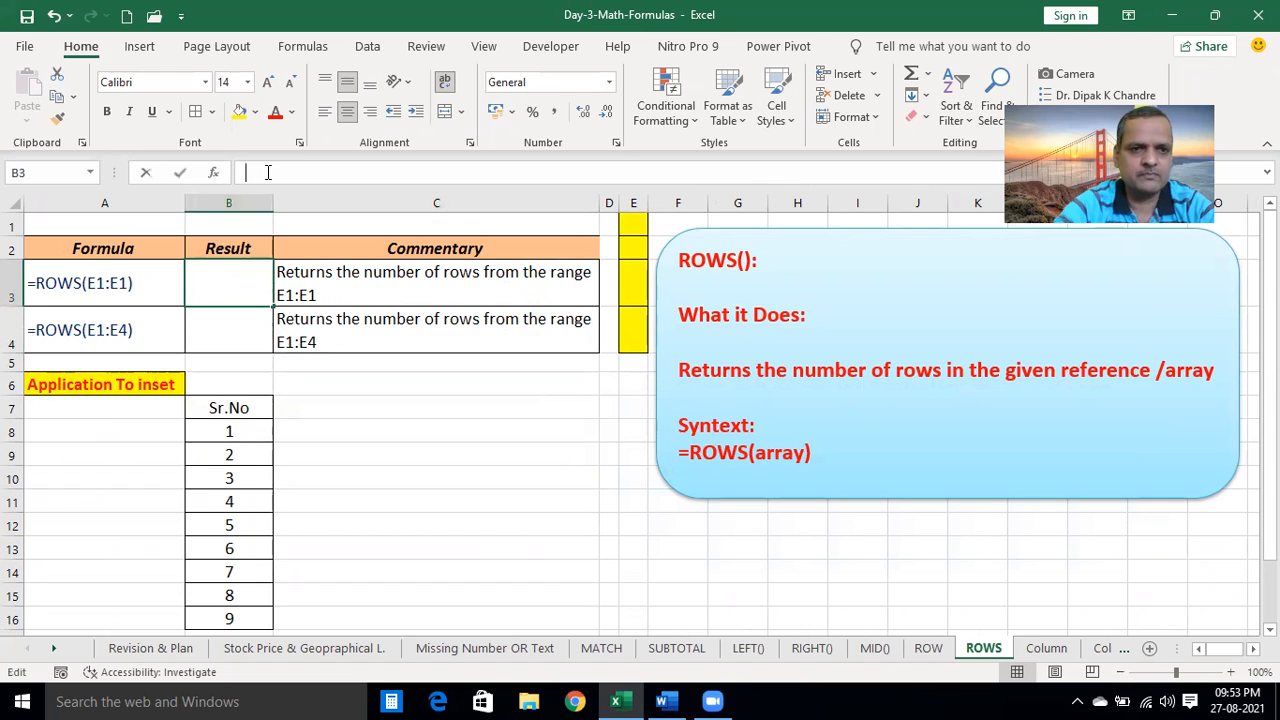
pyautogui.write('=ROWS(')
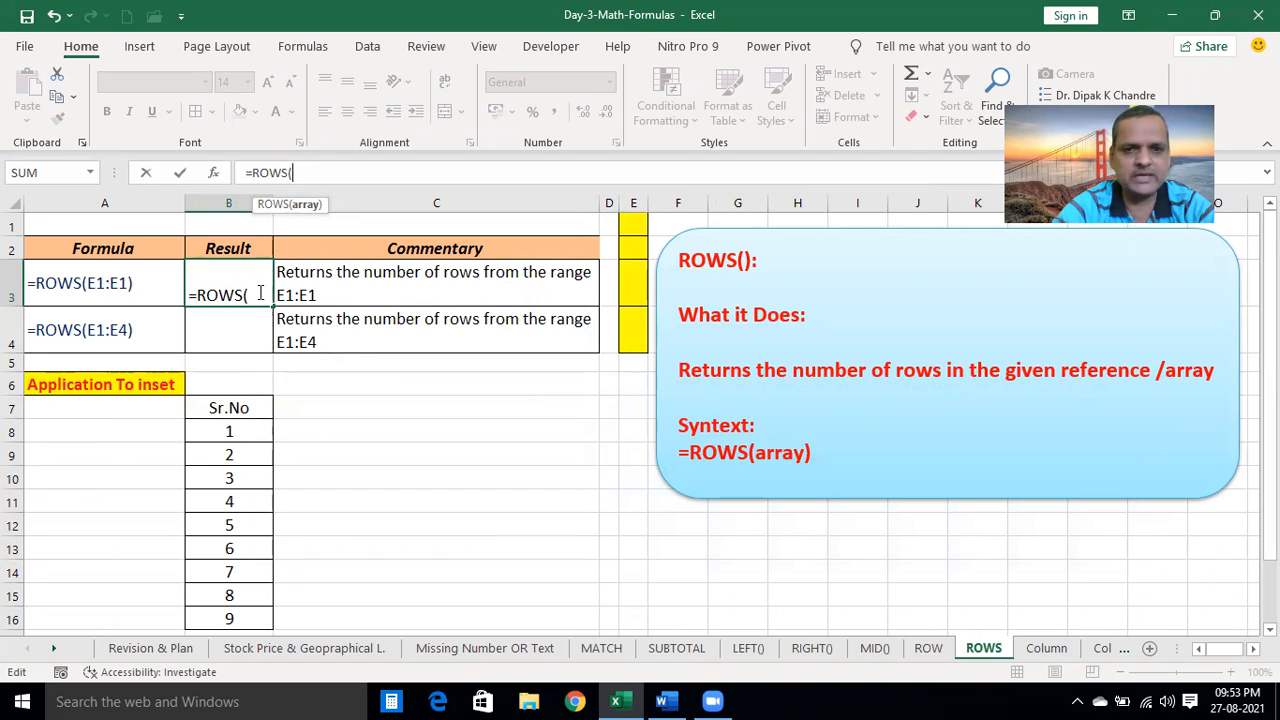
pyautogui.click(627, 228)
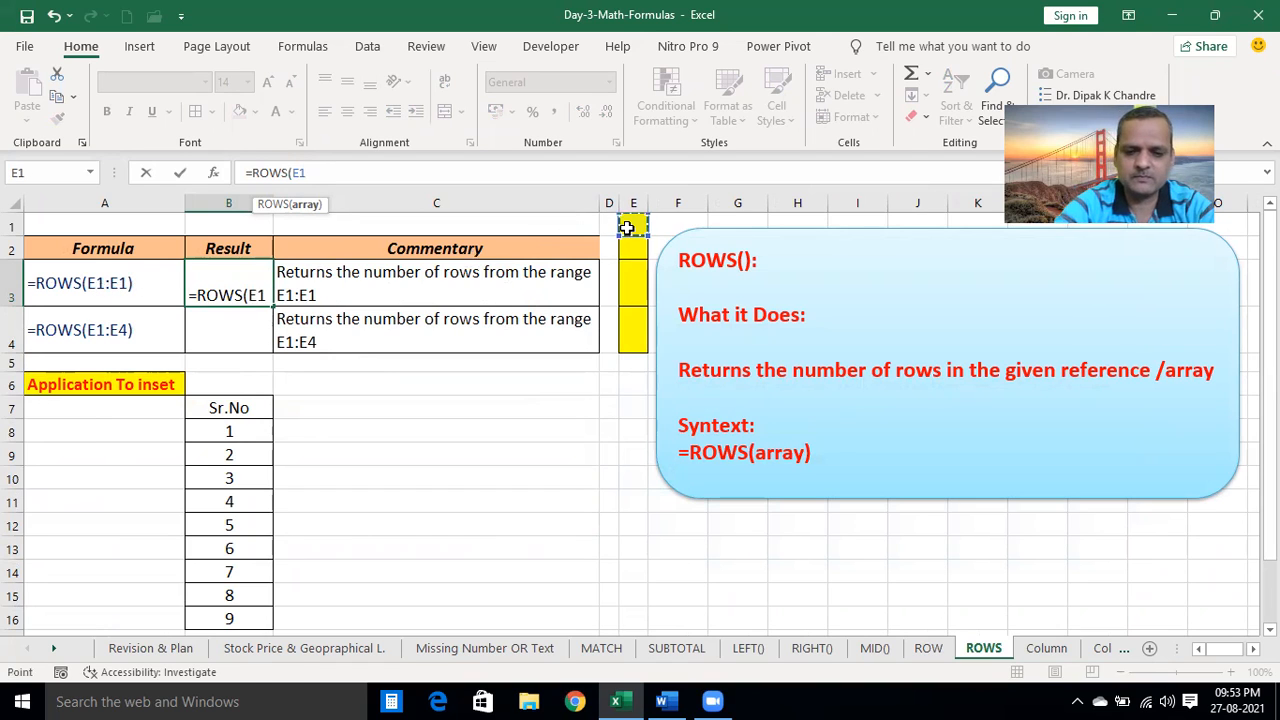
pyautogui.press('F8')
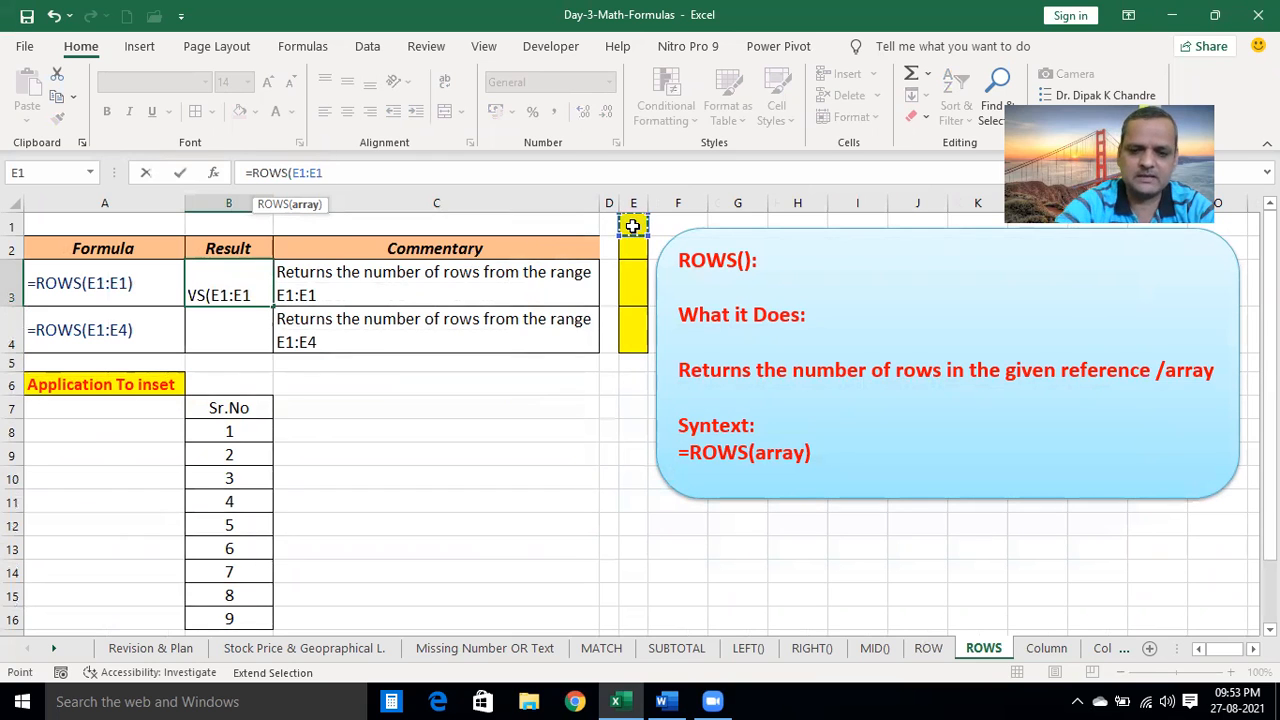
pyautogui.write(')')
pyautogui.press('Return')
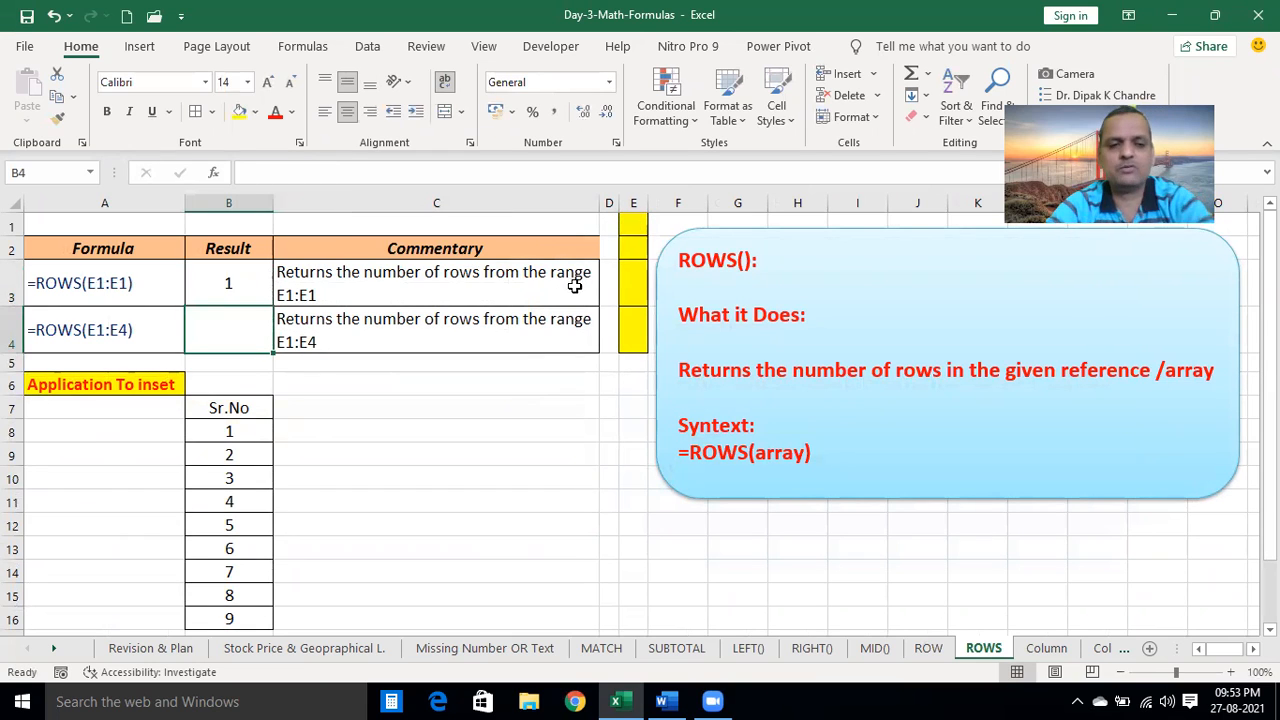
# Change the formula in B3 to =ROWS(E1:E4) so it covers all four yellow cells
pyautogui.click(220, 295)
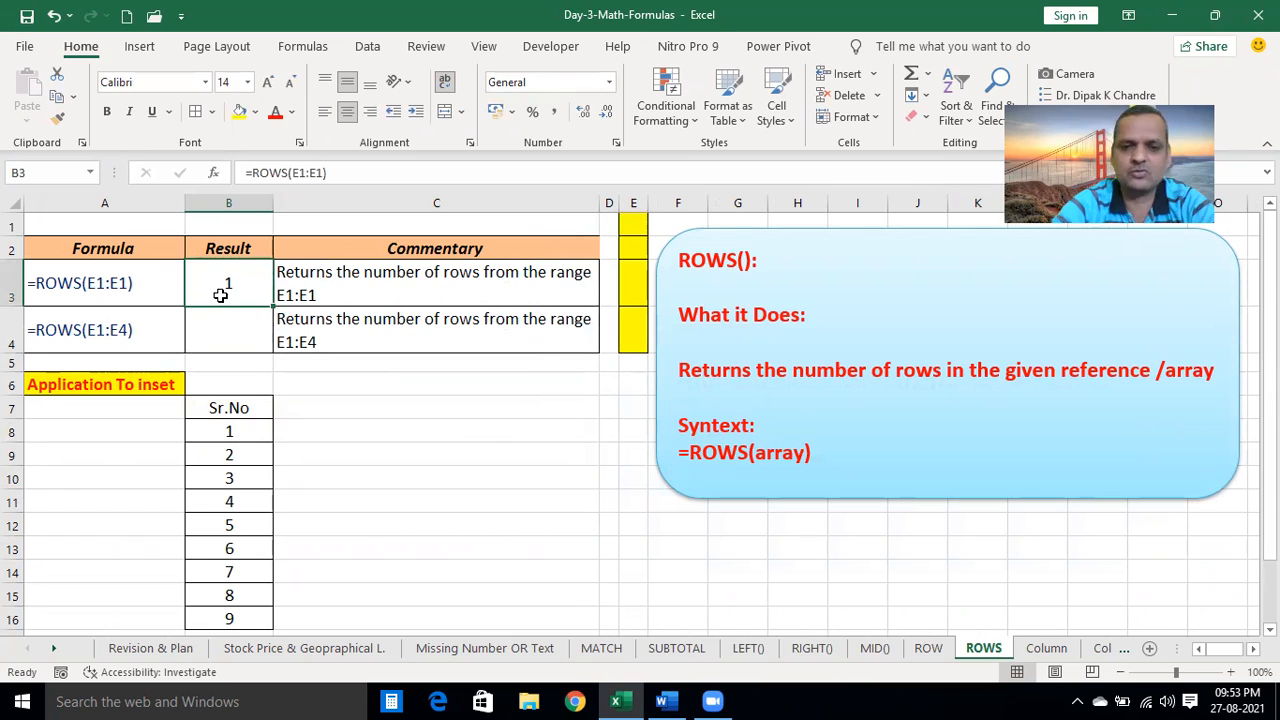
pyautogui.click(627, 226)
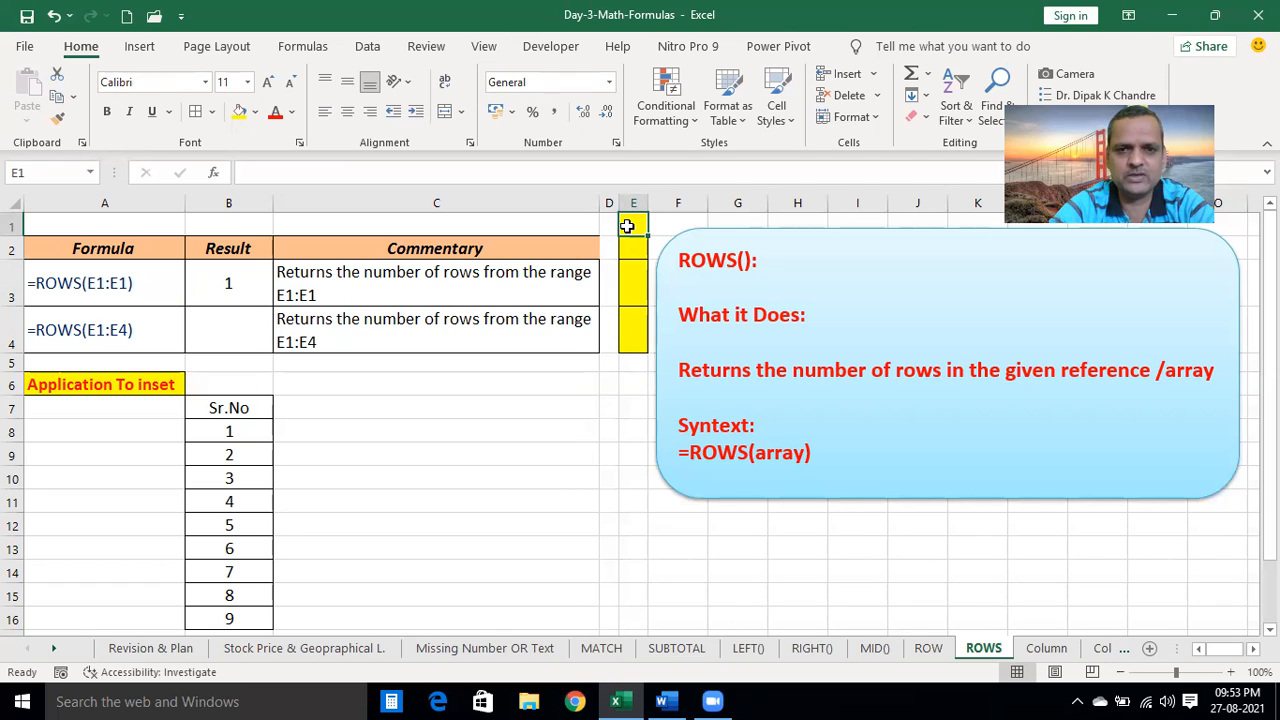
pyautogui.click(240, 285)
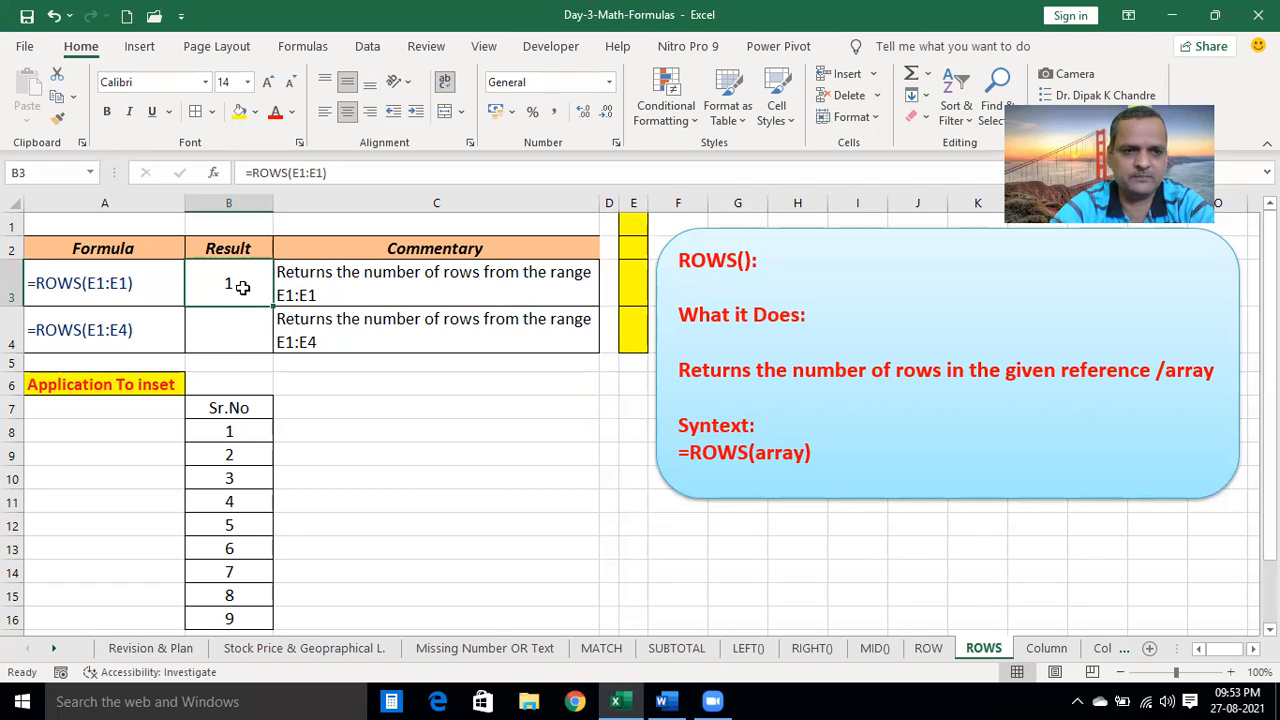
pyautogui.click(322, 177)
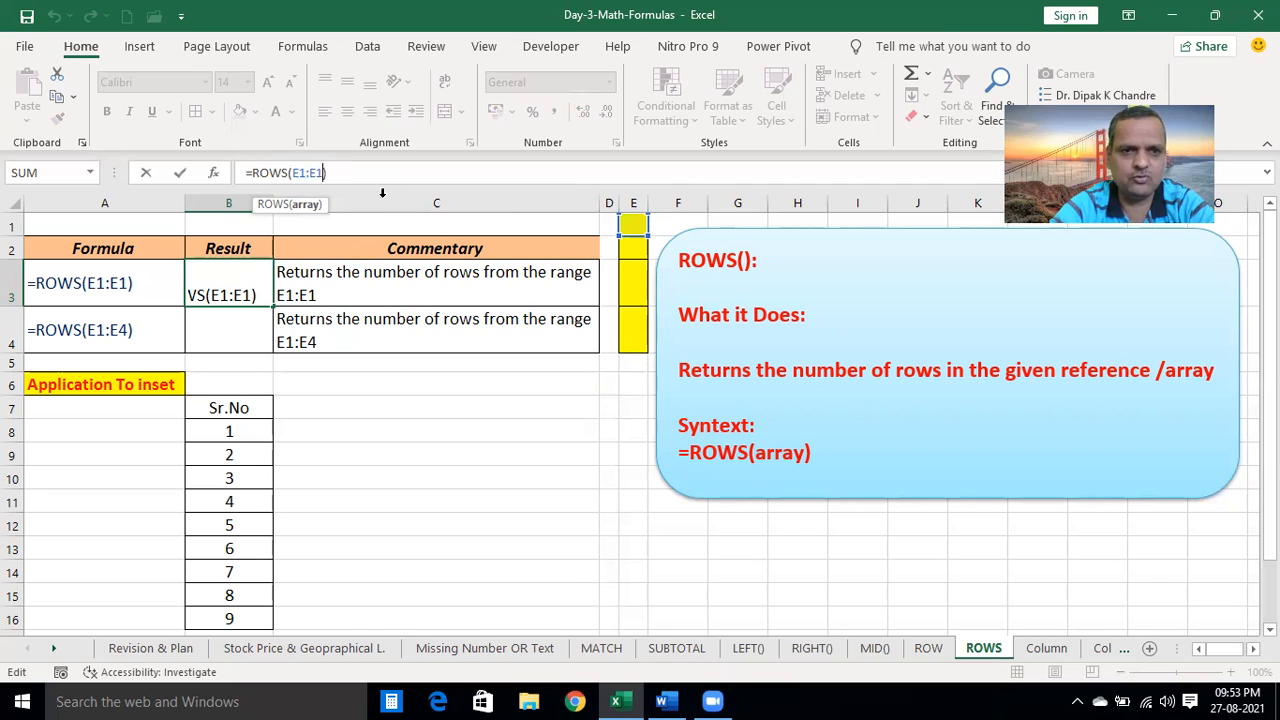
pyautogui.press('BackSpace')
pyautogui.press('BackSpace')
pyautogui.write('4)')
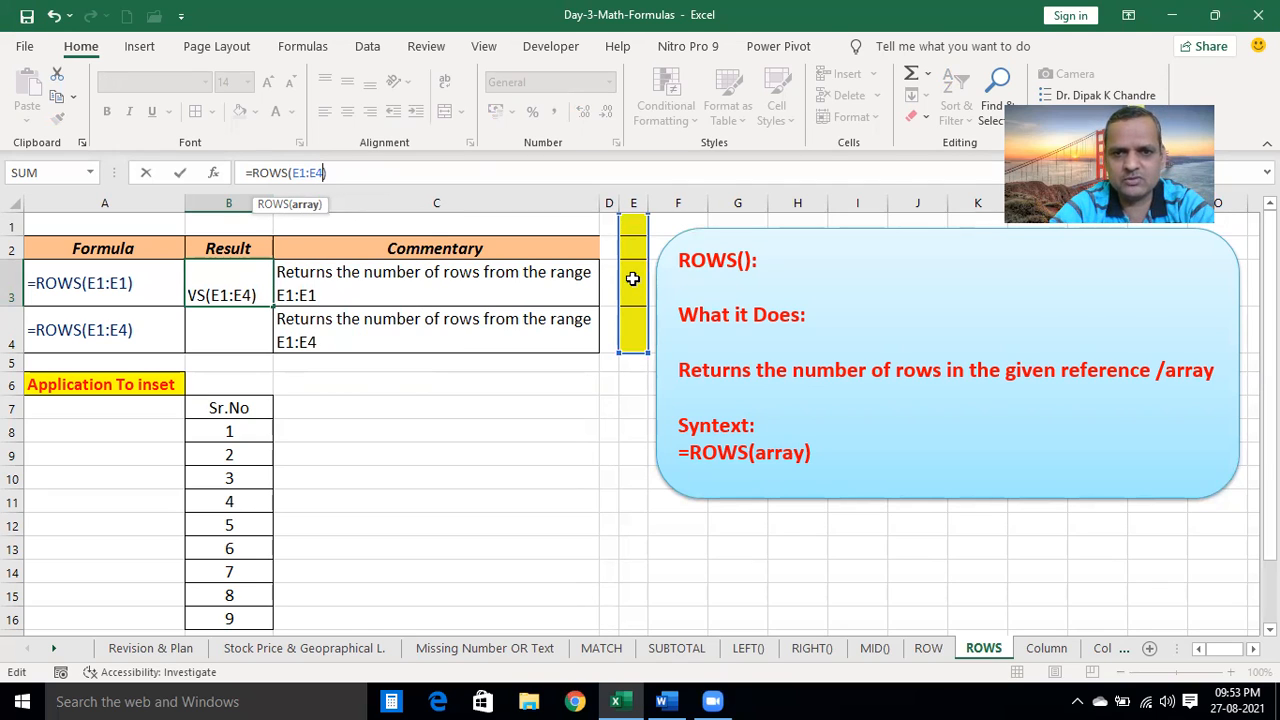
pyautogui.press('Return')
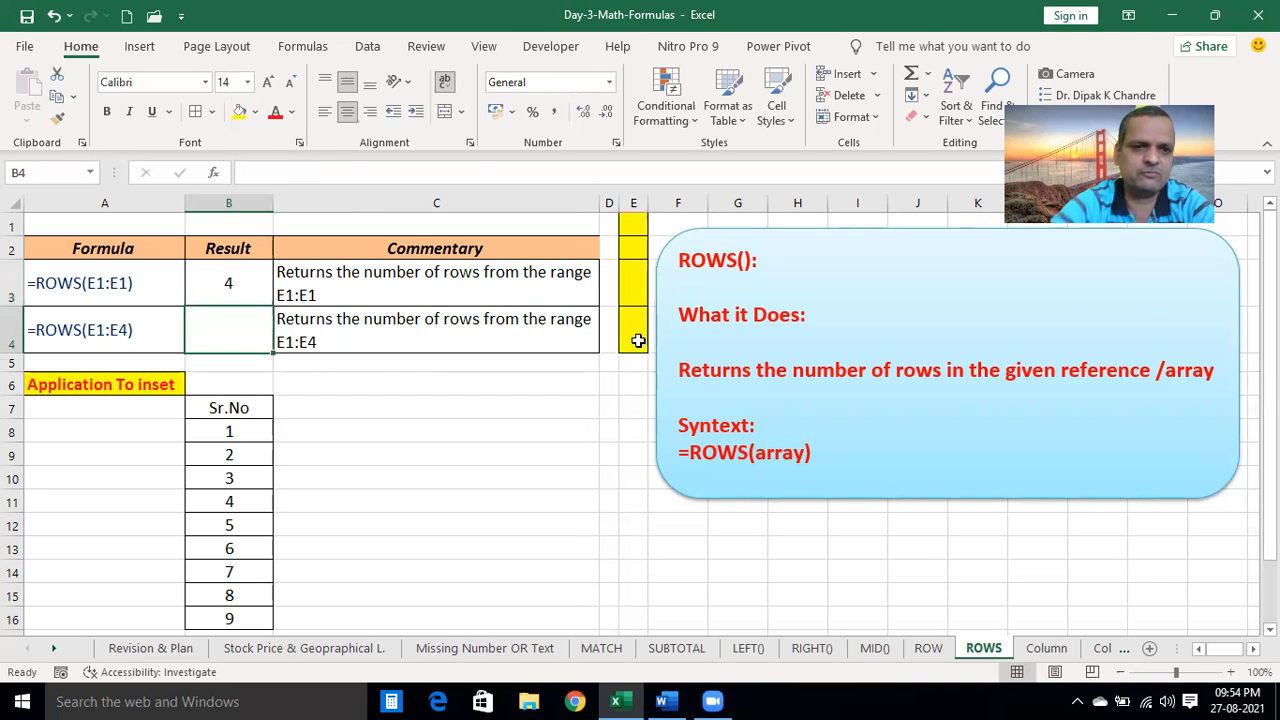
pyautogui.click(235, 272)
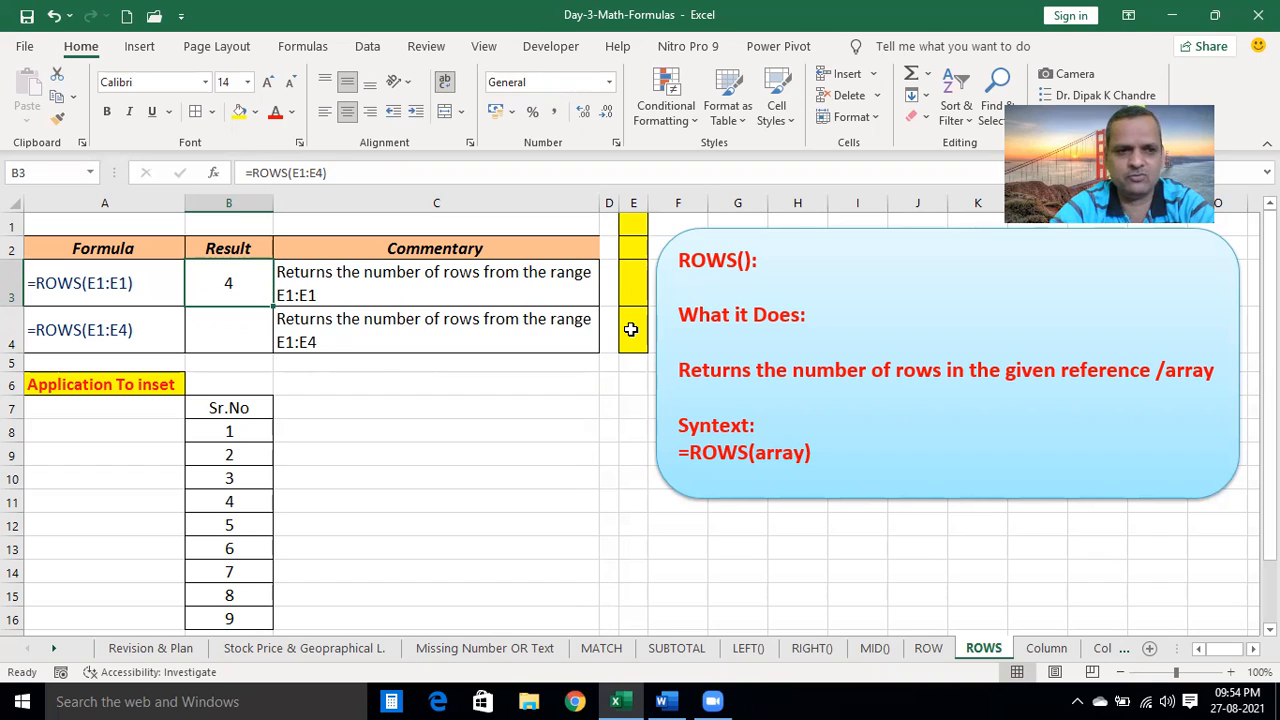
pyautogui.click(243, 330)
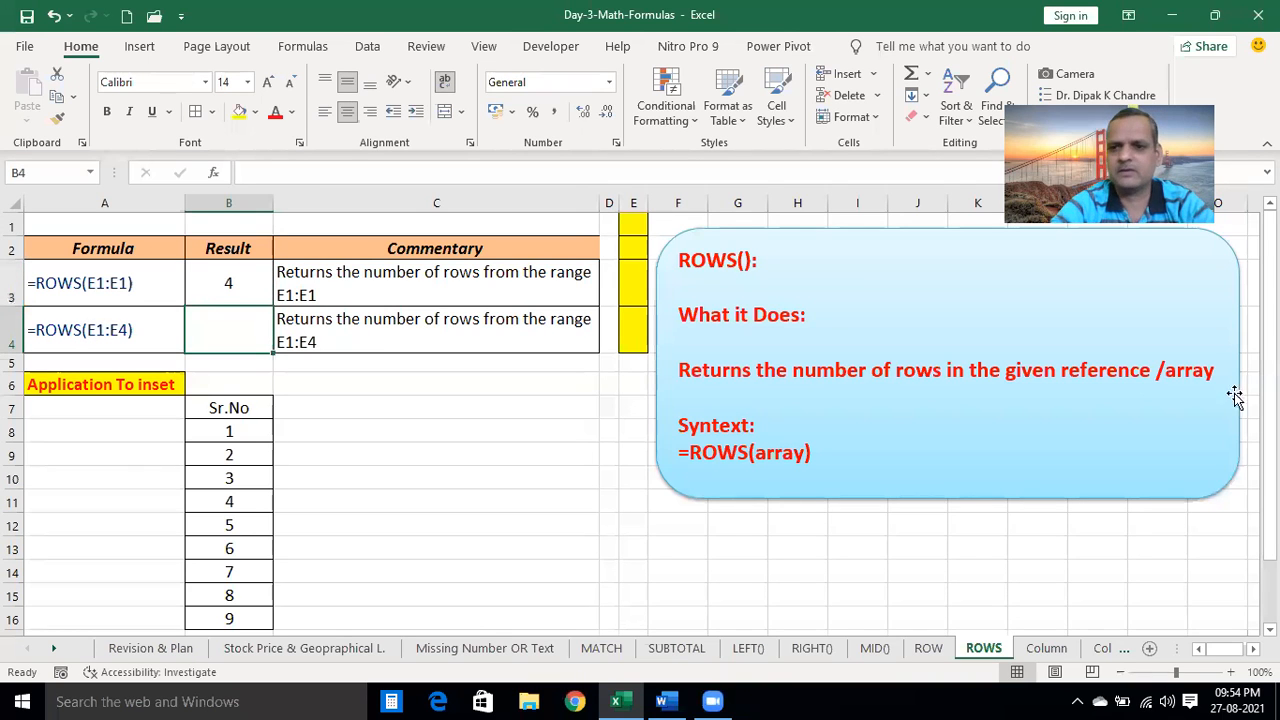
# Enter the formula =ROWS(B8:B8) in C8, beside the first Sr.No entry
pyautogui.moveTo(1268, 372); pyautogui.dragTo(1268, 376)
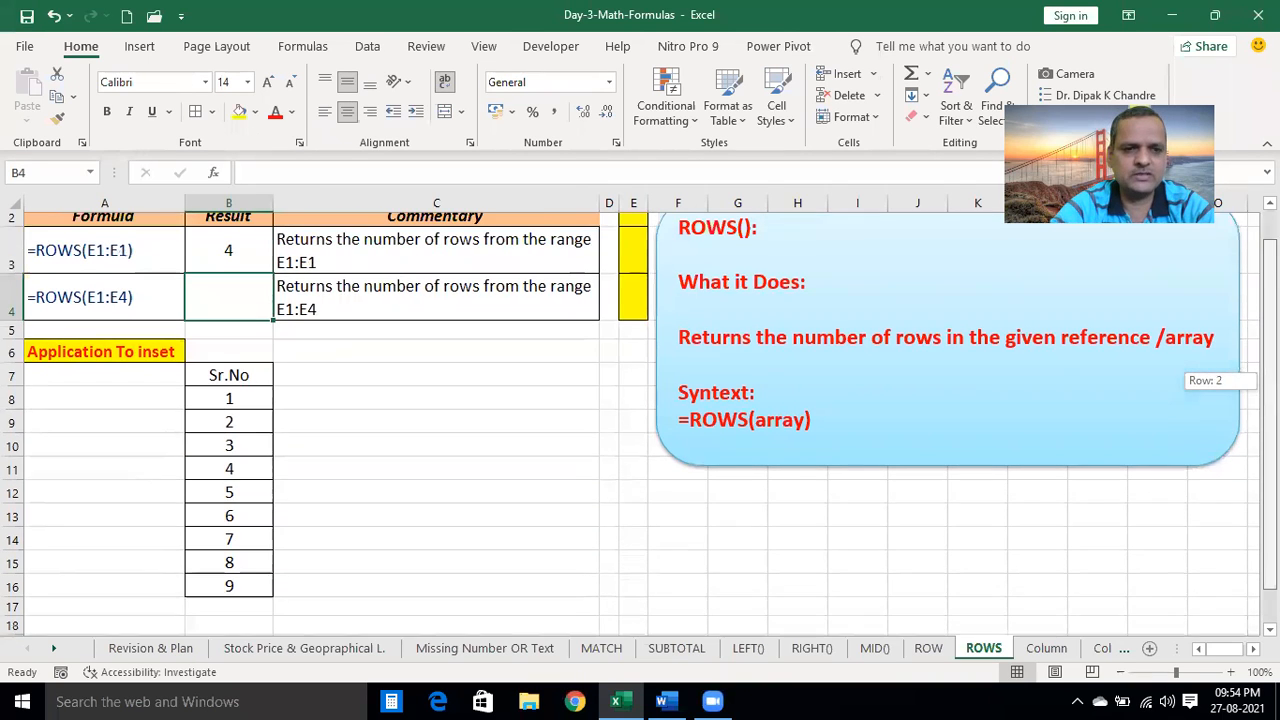
pyautogui.click(336, 493)
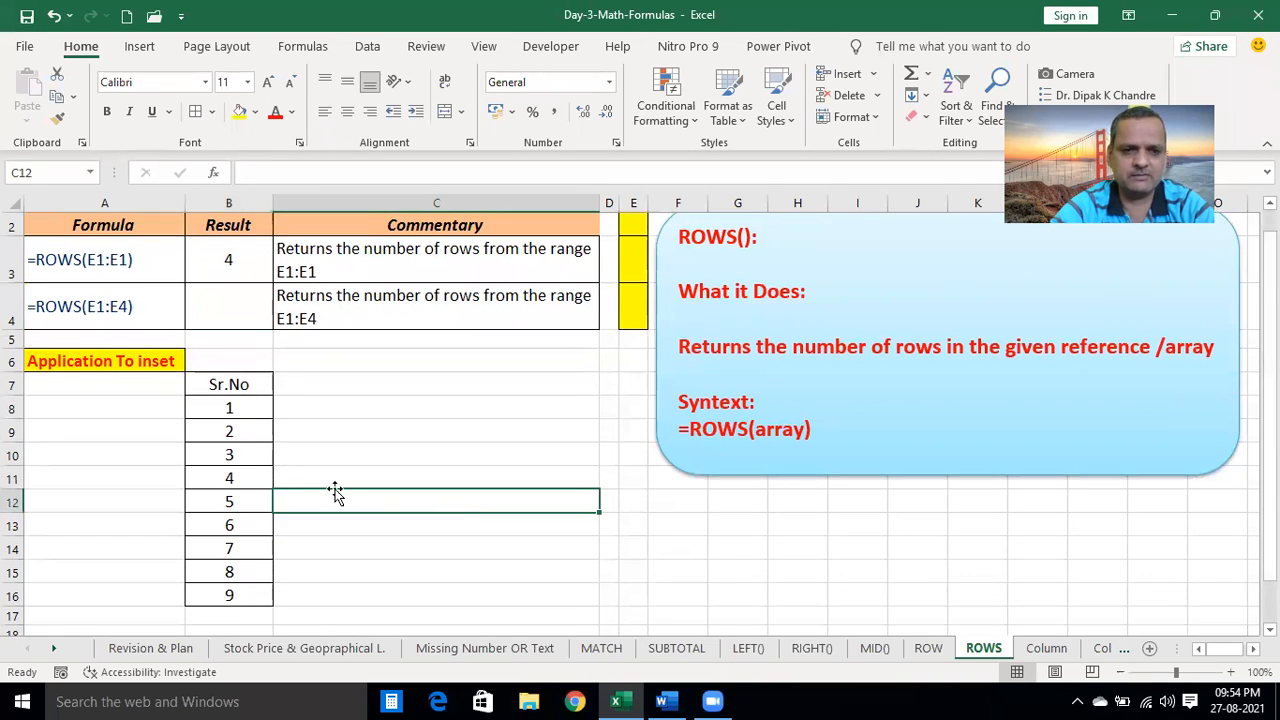
pyautogui.click(336, 413)
pyautogui.write('=')
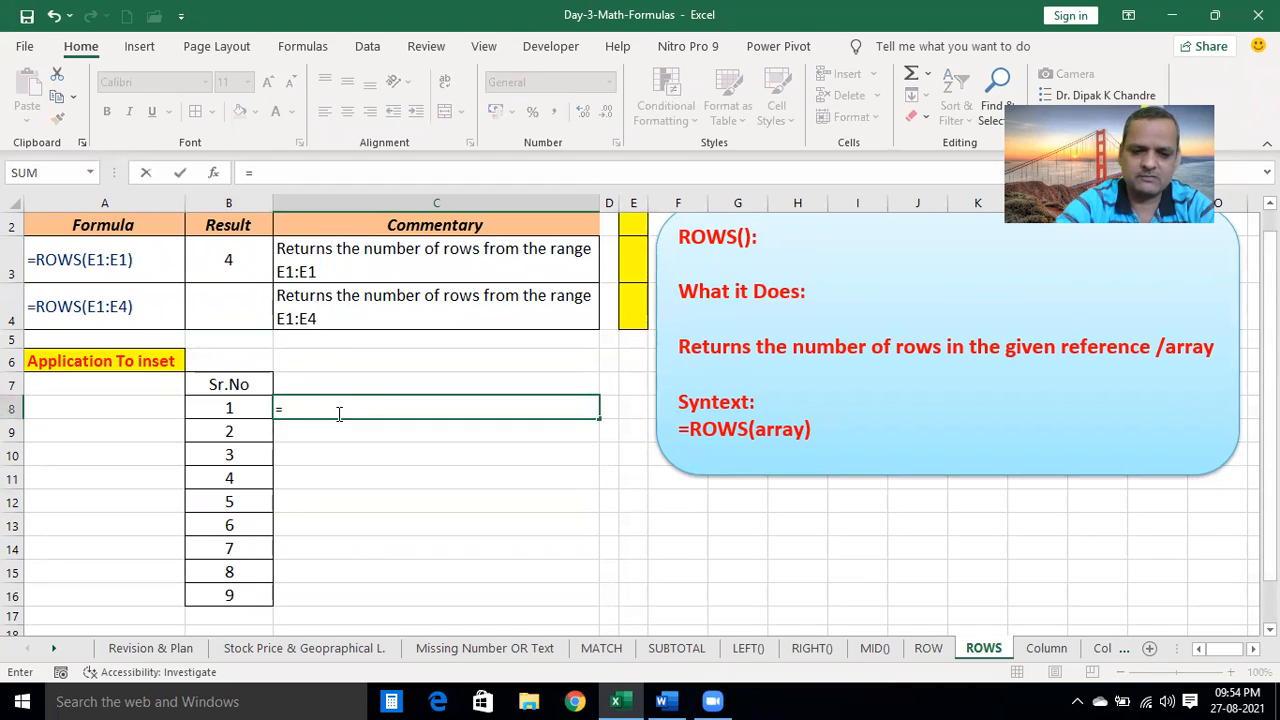
pyautogui.write('ROWS(')
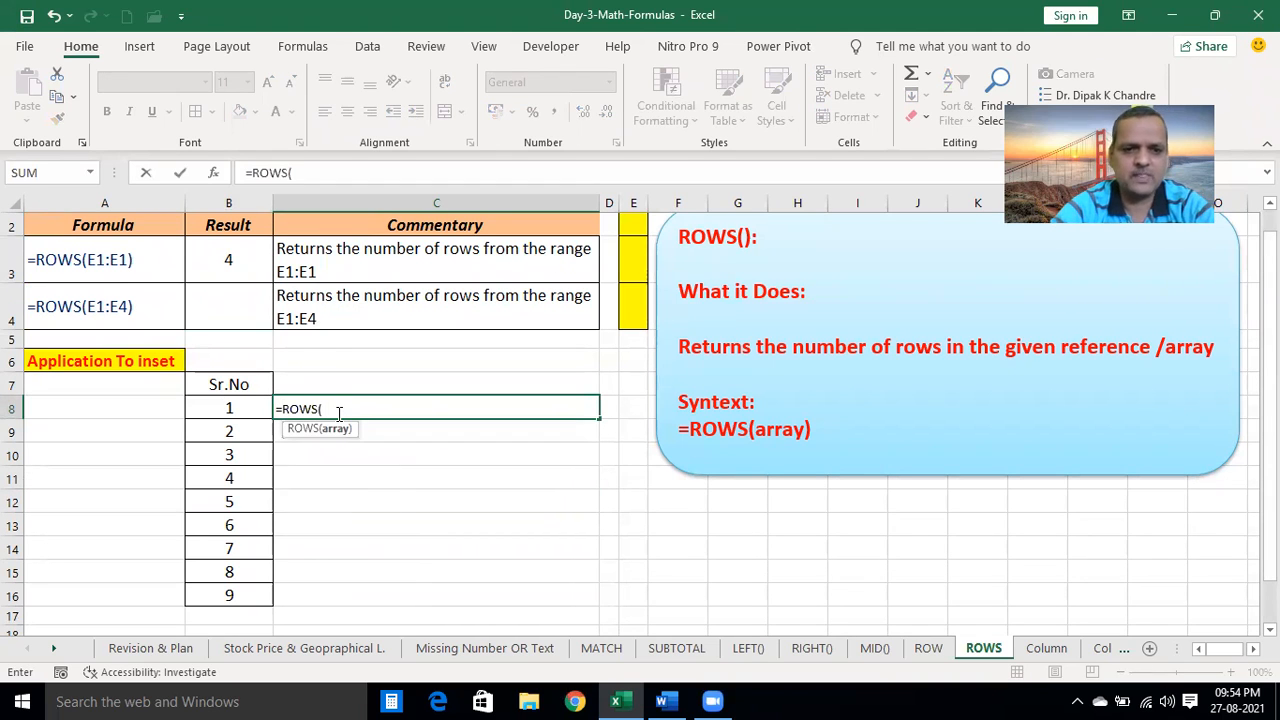
pyautogui.click(238, 407)
pyautogui.press('F8')
pyautogui.write(')')
pyautogui.press('Return')
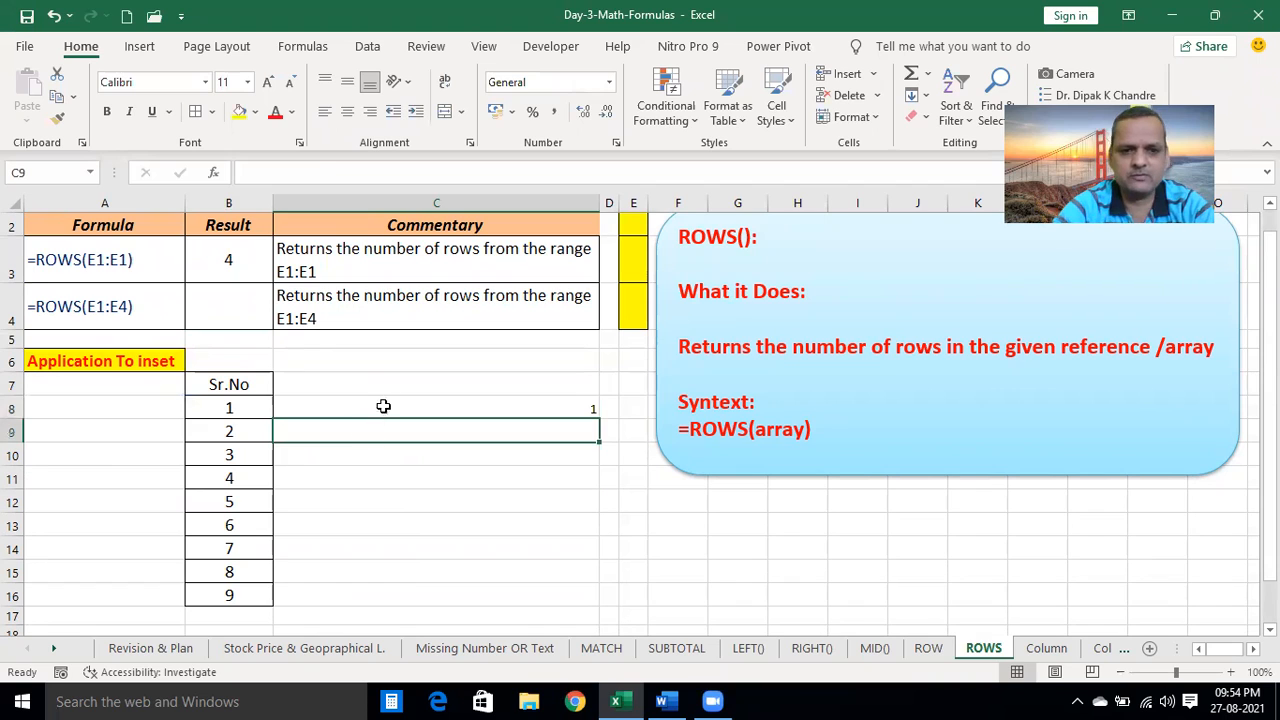
# Align C8 left and vertically centred, and fill its ROWS formula down to C16
pyautogui.click(383, 406)
pyautogui.click(325, 111)
pyautogui.click(348, 88)
pyautogui.moveTo(599, 418); pyautogui.dragTo(587, 600)
pyautogui.click(720, 562)
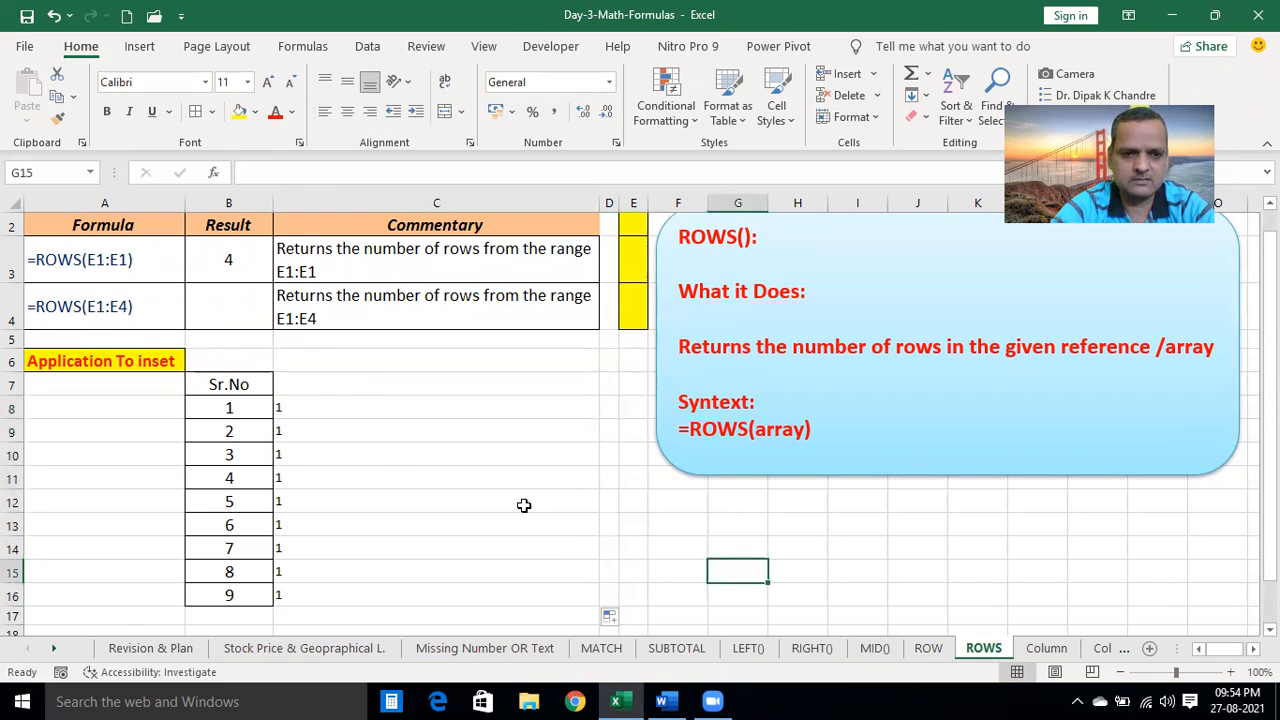
# Compare the ROWS formulas filled down from C8 to see how their relative ranges shift from row to row
pyautogui.click(332, 392)
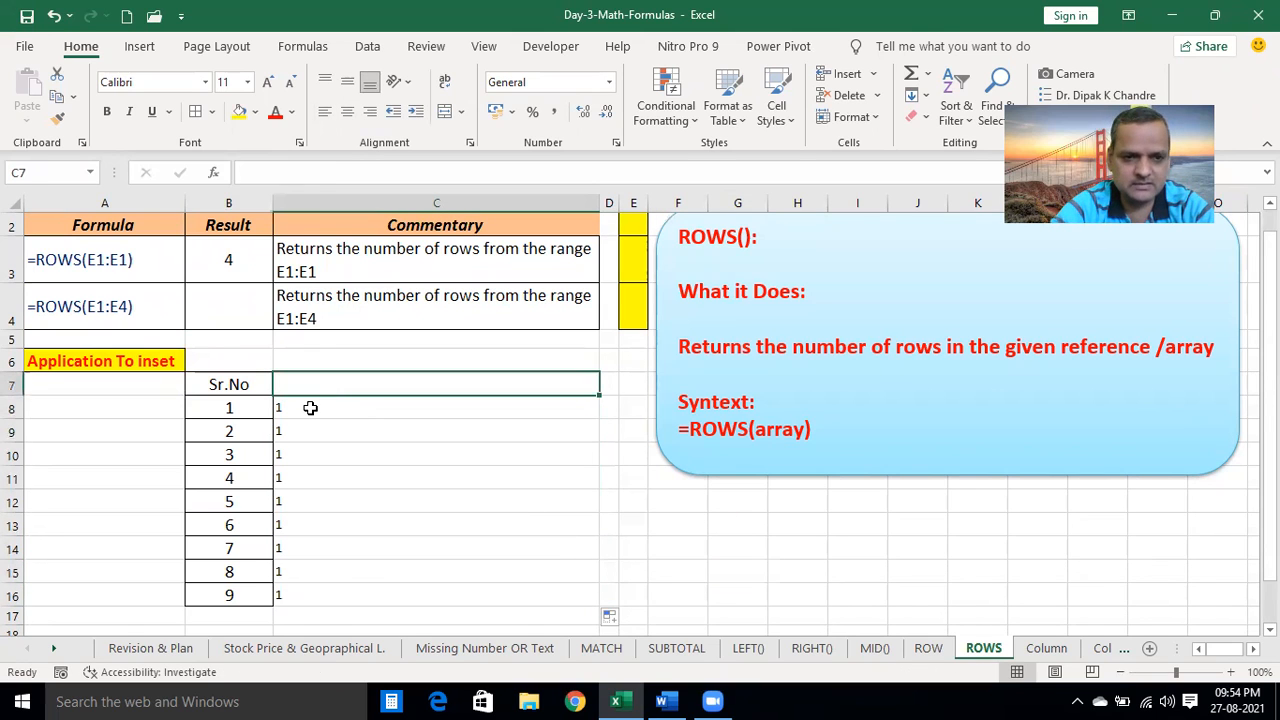
pyautogui.press('Down')
pyautogui.press('Down')
pyautogui.press('Up')
pyautogui.press('Up')
pyautogui.press('Down')
pyautogui.press('Down')
pyautogui.press('Down')
pyautogui.press('Down')
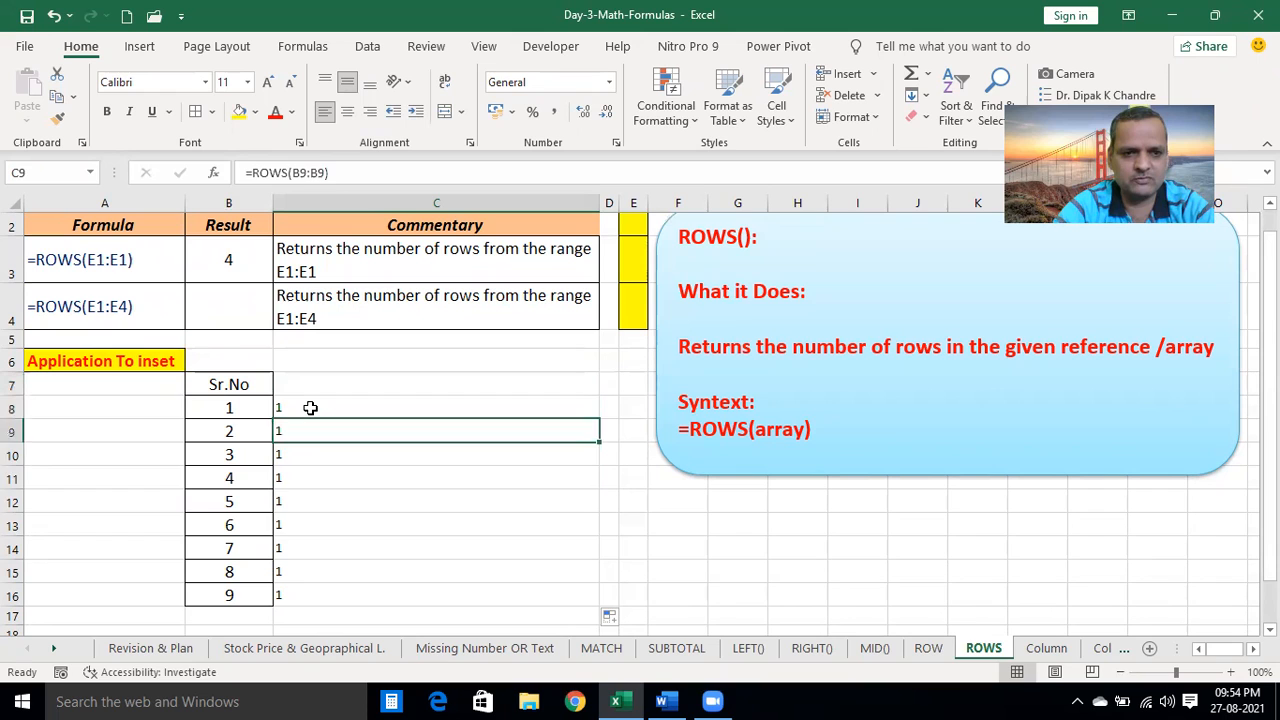
pyautogui.press('Down')
pyautogui.press('Down')
pyautogui.press('Up')
pyautogui.press('Up')
pyautogui.press('Up')
pyautogui.press('Up')
pyautogui.press('Up')
pyautogui.press('Up')
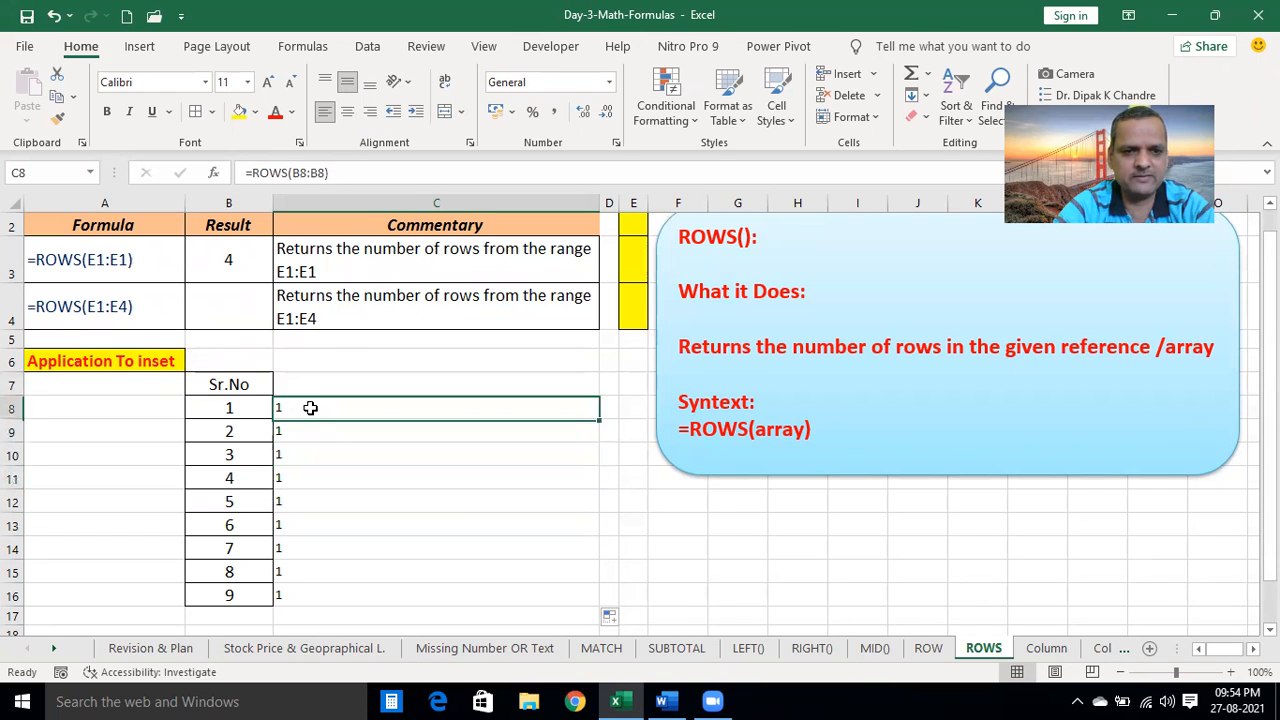
pyautogui.press('Down')
pyautogui.press('Down')
pyautogui.click(292, 408)
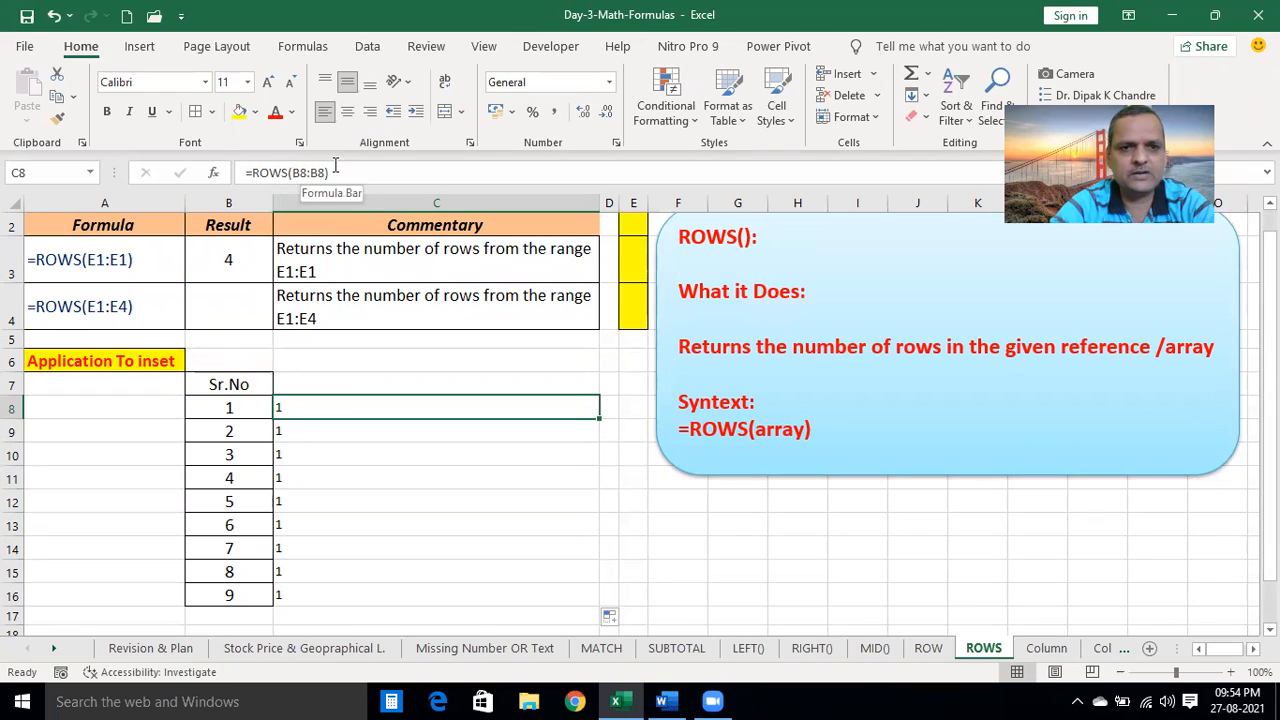
pyautogui.press('Down')
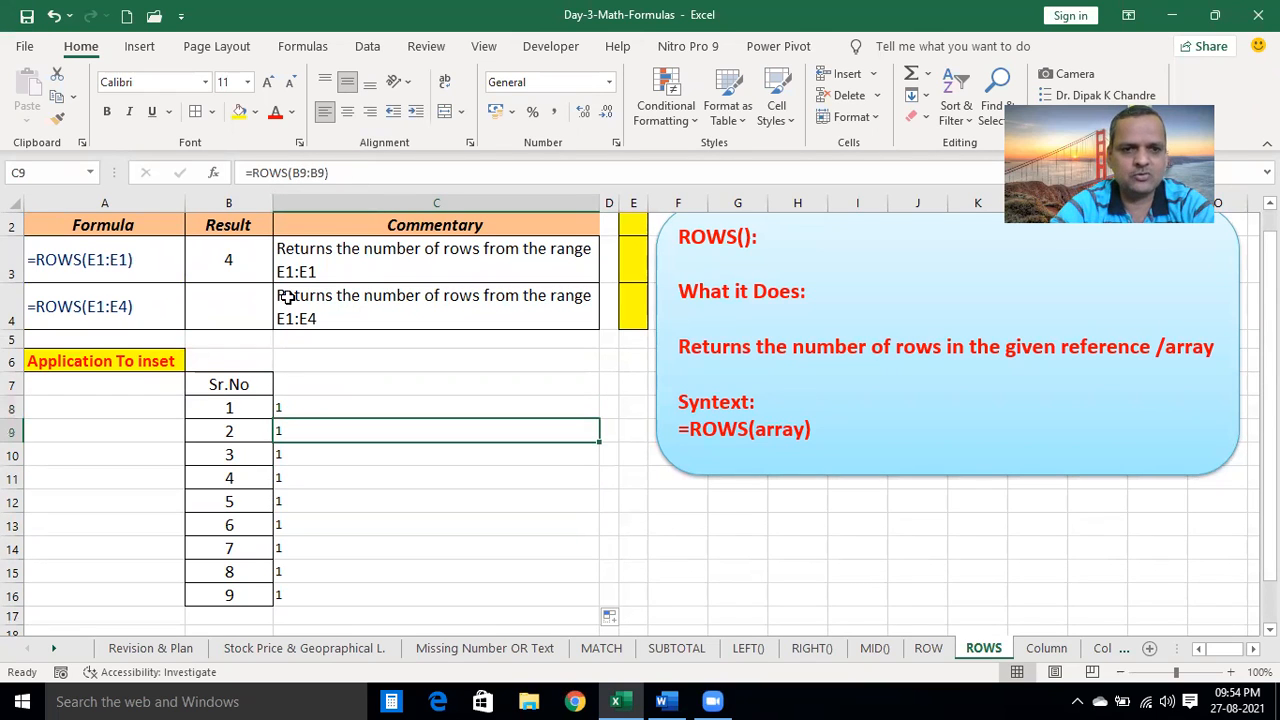
pyautogui.click(303, 453)
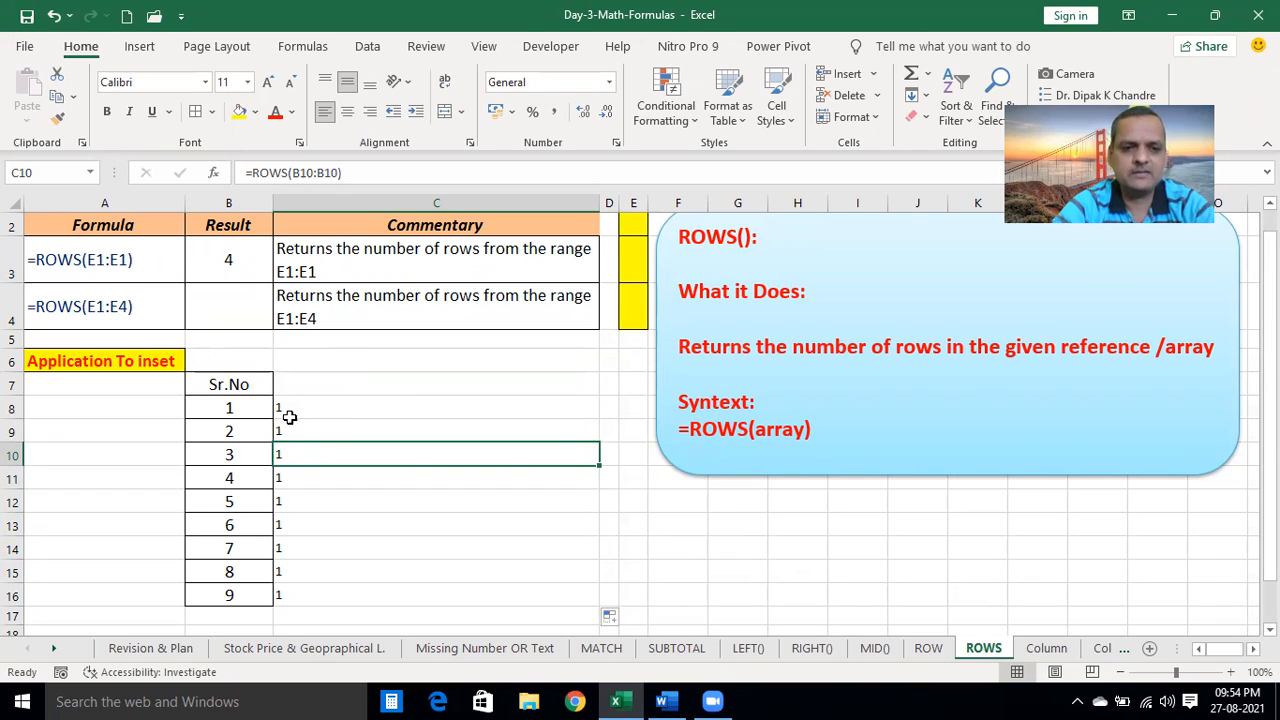
pyautogui.press('Up')
pyautogui.press('Up')
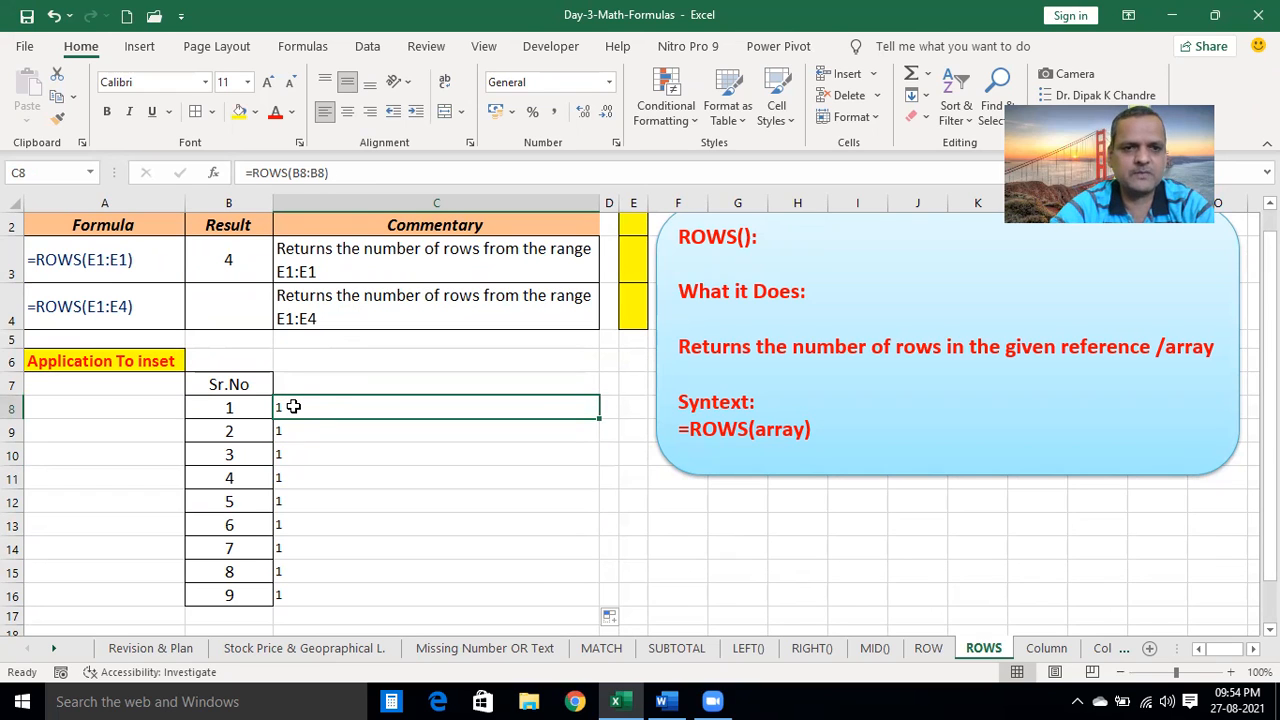
# Lock the range start in C8 to make the formula =ROWS($B$8:B8), and fill it down to C16
pyautogui.click(300, 172)
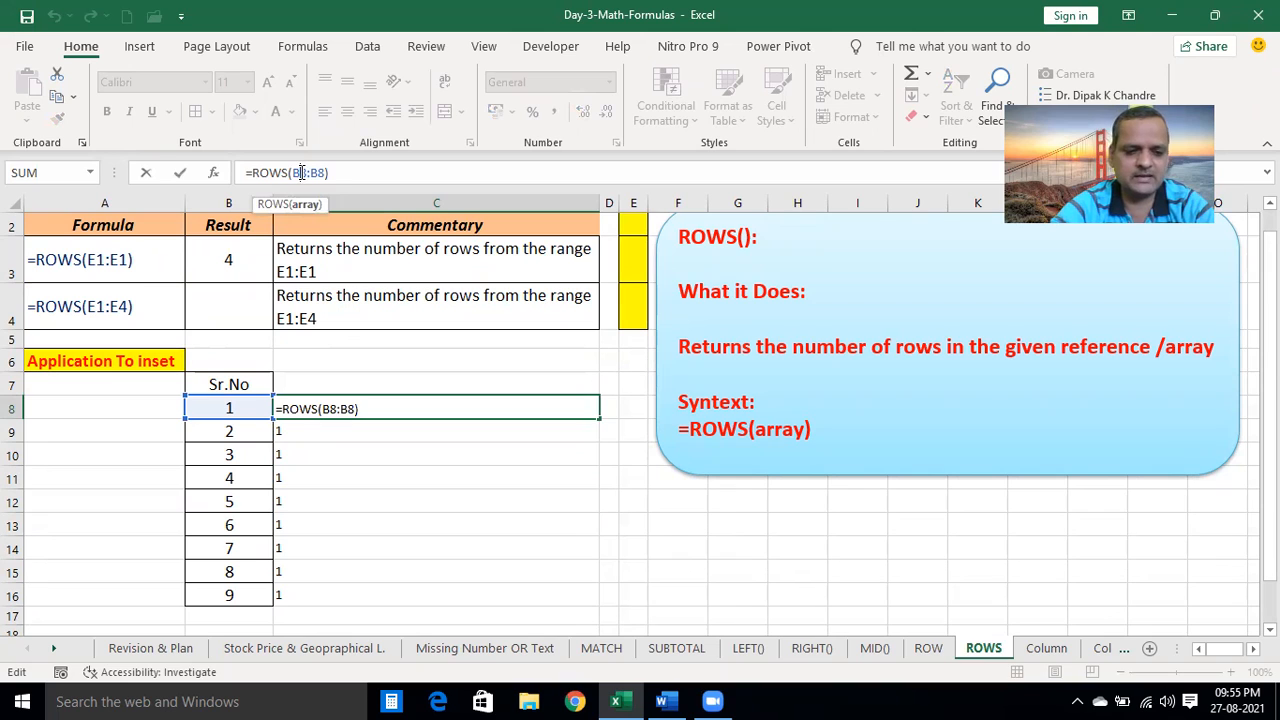
pyautogui.press('F4')
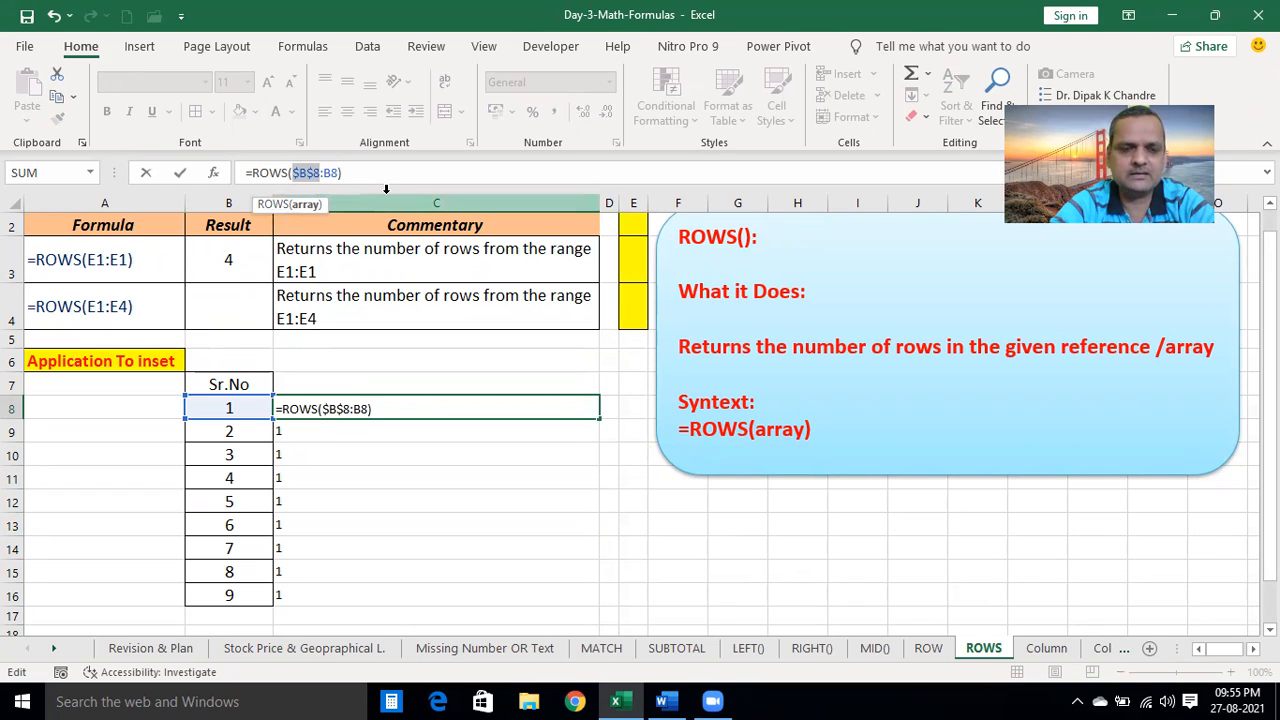
pyautogui.press('Return')
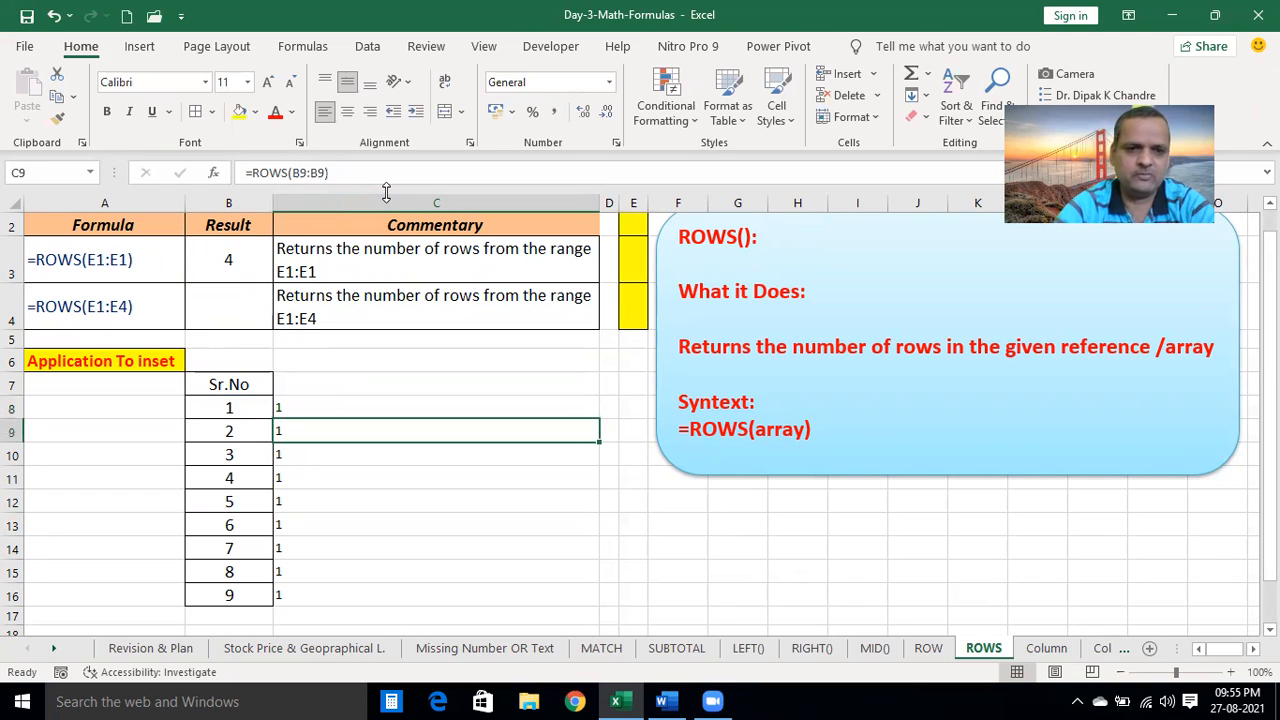
pyautogui.click(337, 402)
pyautogui.moveTo(600, 418); pyautogui.dragTo(577, 608)
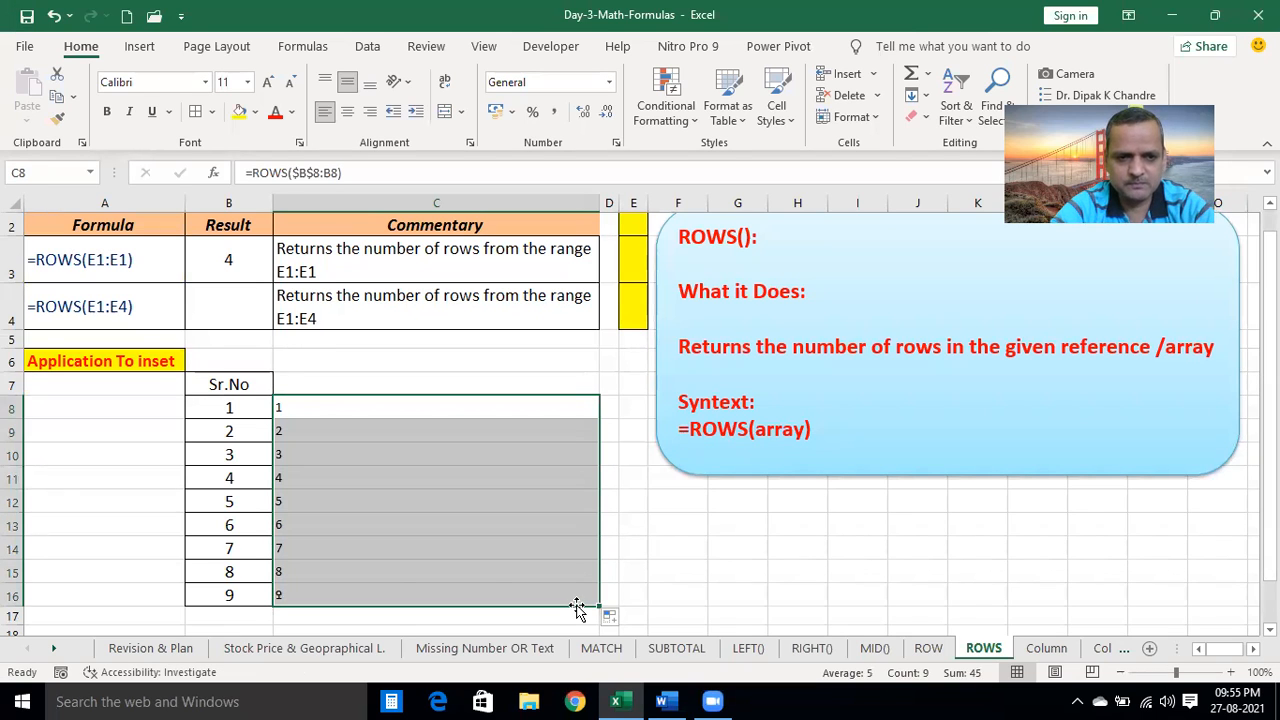
# Examine the expanding ranges in the Sr.No and filled ROWS formulas, highlighting the range that C14 references
pyautogui.click(200, 526)
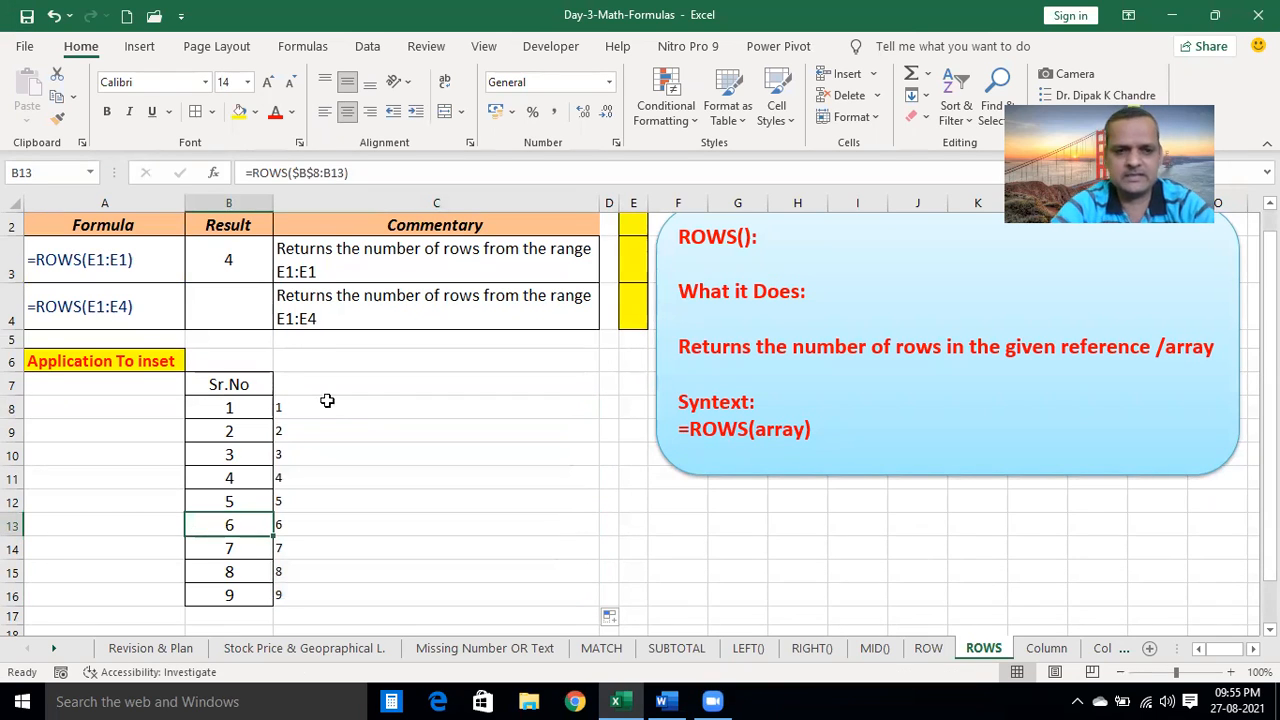
pyautogui.click(376, 404)
pyautogui.click(288, 551)
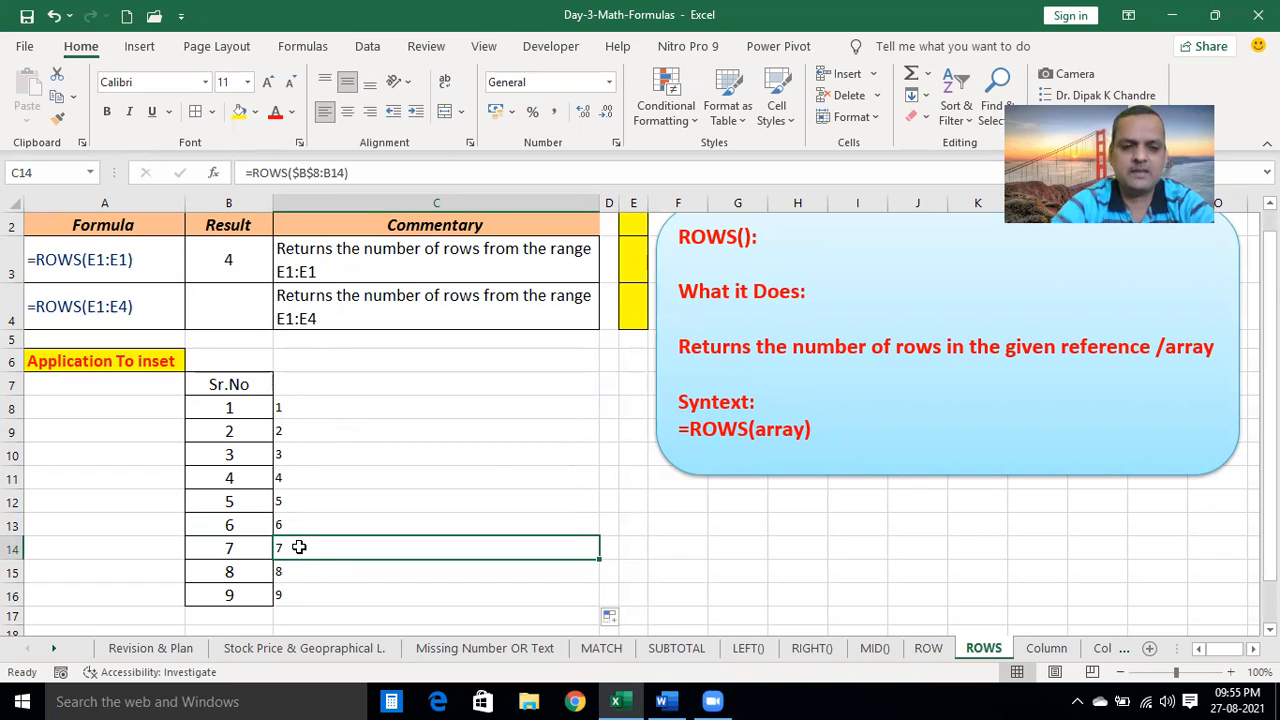
pyautogui.click(322, 173)
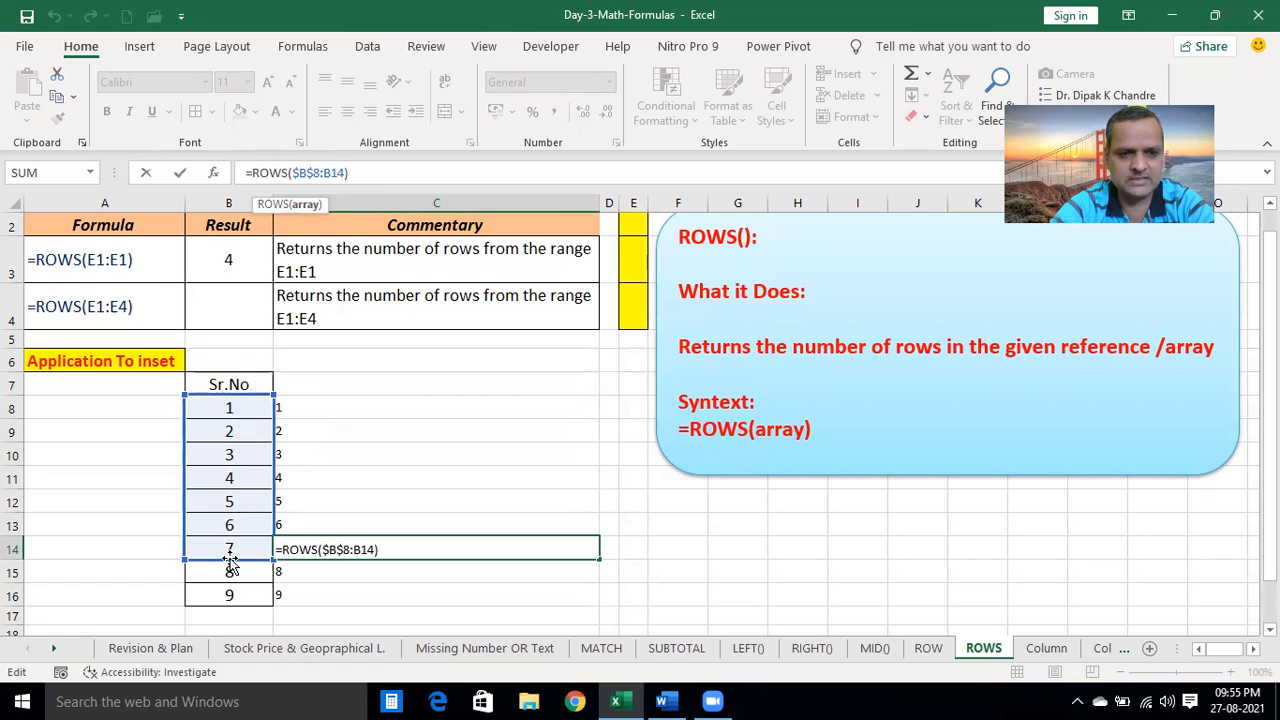
pyautogui.press('Return')
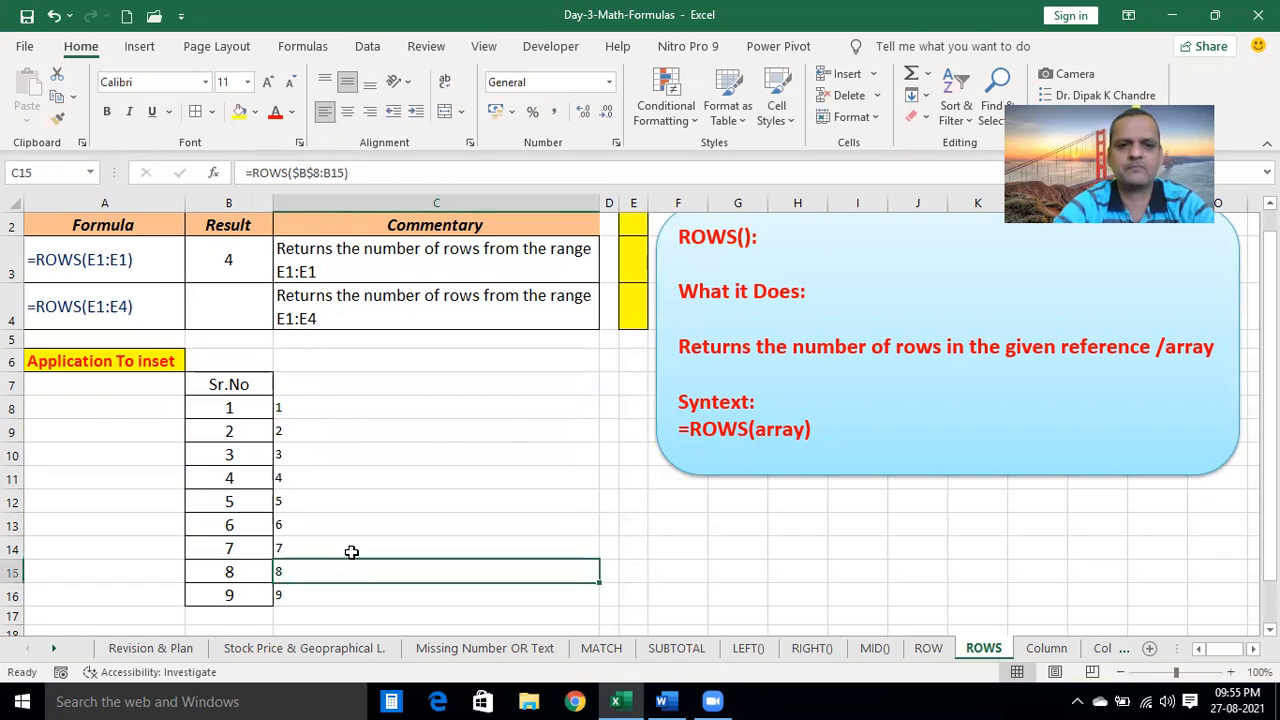
pyautogui.click(514, 430)
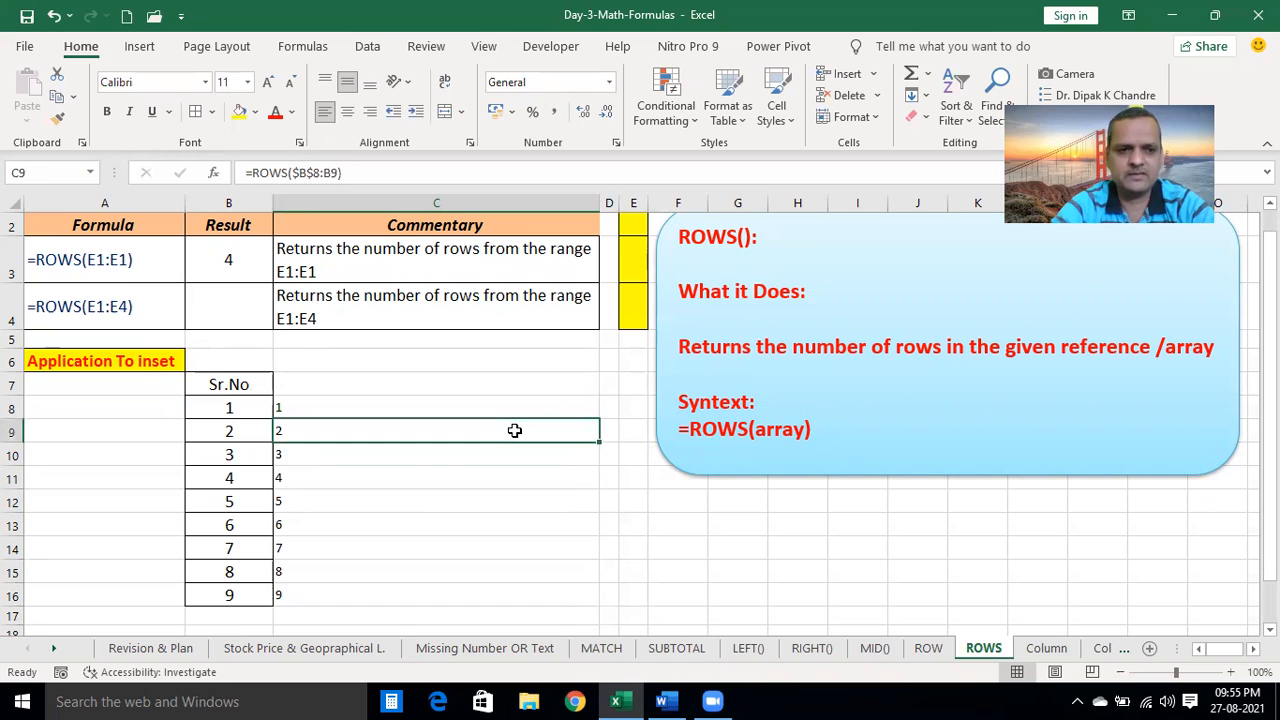
pyautogui.click(46, 409)
pyautogui.click(367, 406)
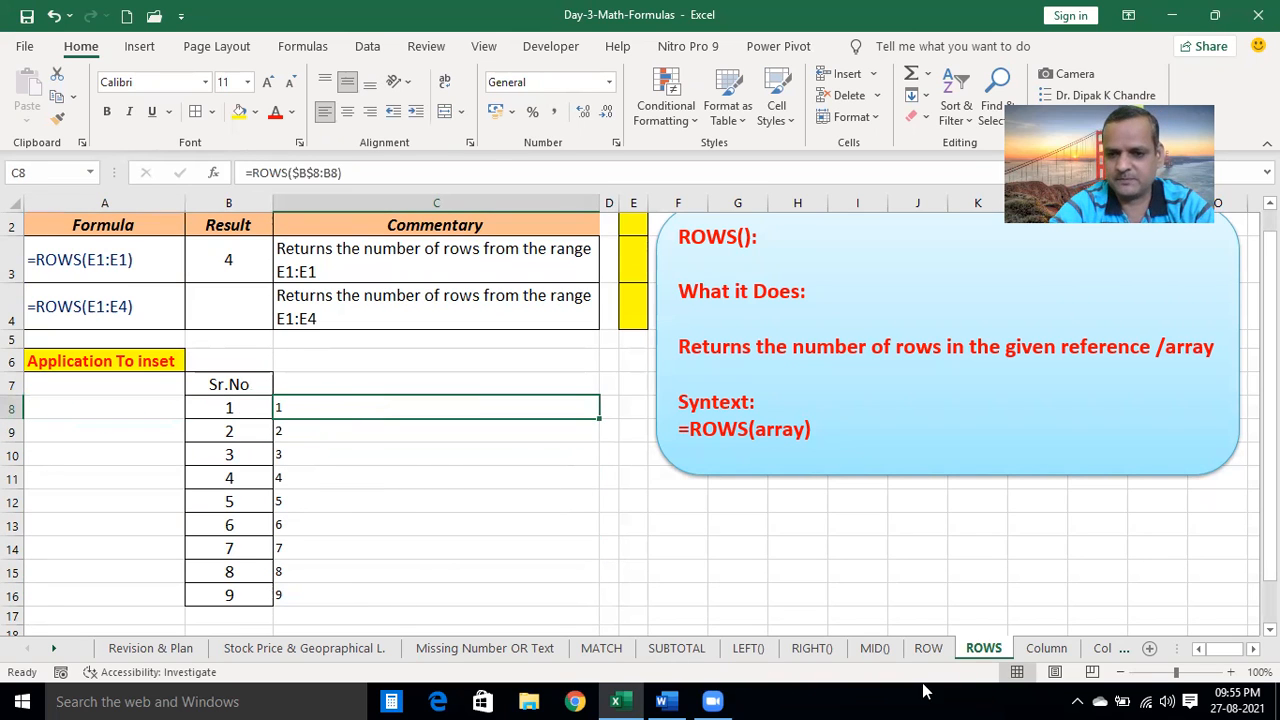
# Open the Column sheet and clear the example results in B4:B6
pyautogui.click(1045, 648)
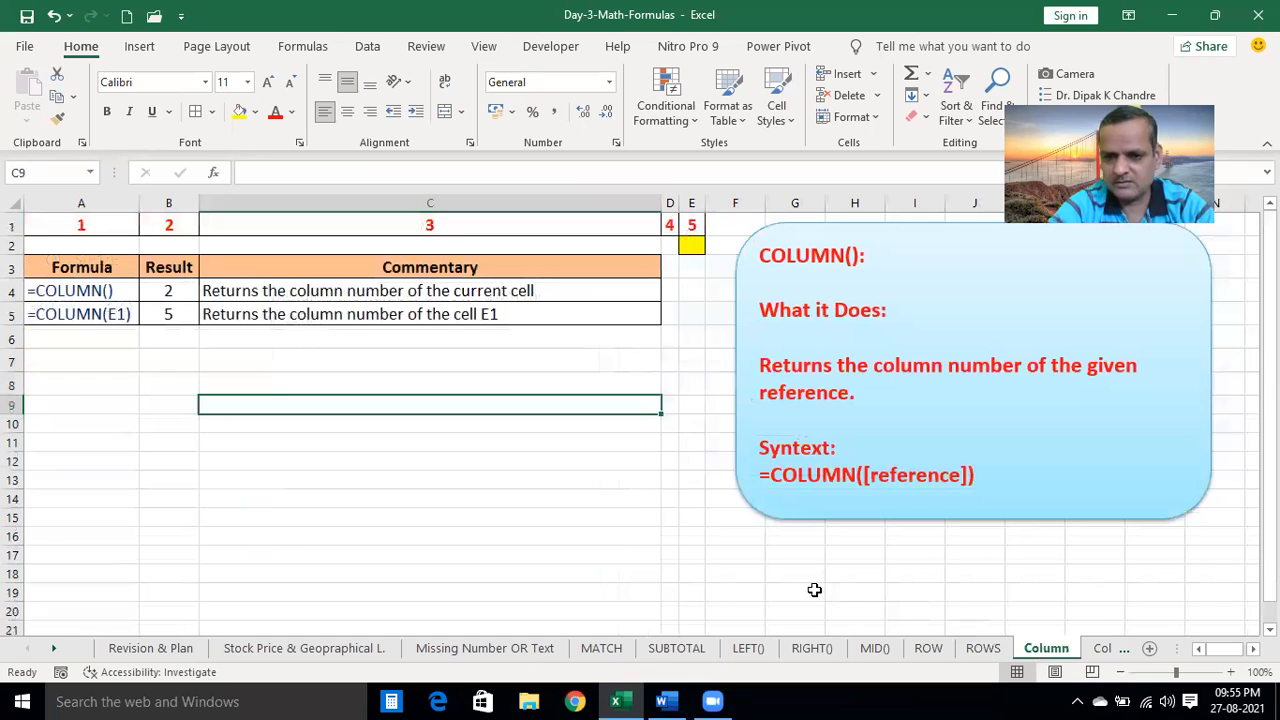
pyautogui.click(524, 522)
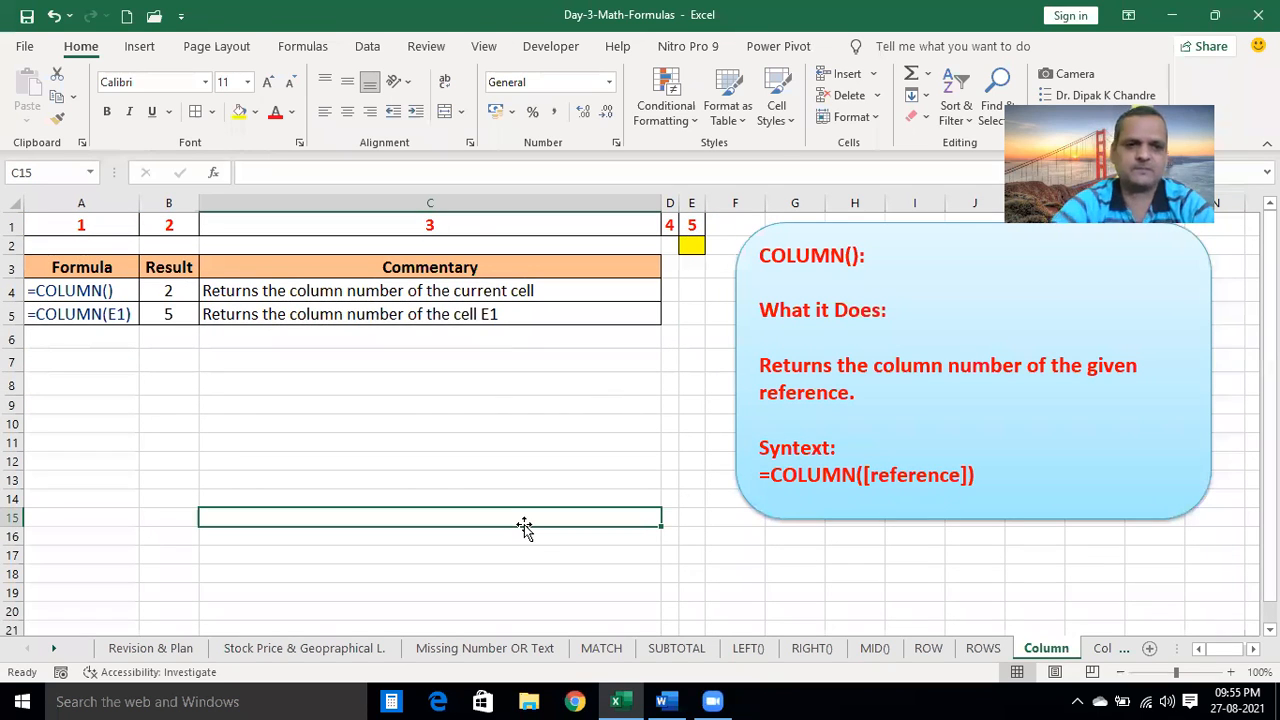
pyautogui.click(165, 291)
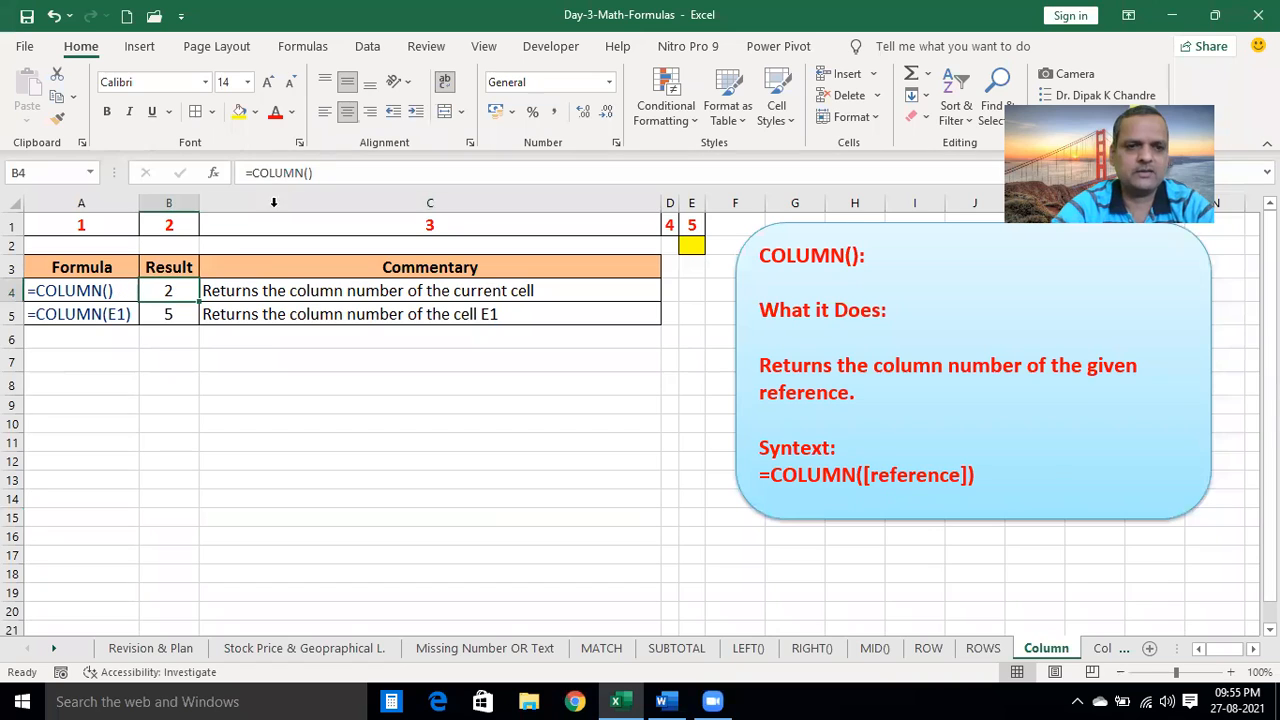
pyautogui.hotkey('shift', 'Down')
pyautogui.hotkey('shift', 'Down')
pyautogui.press('Delete')
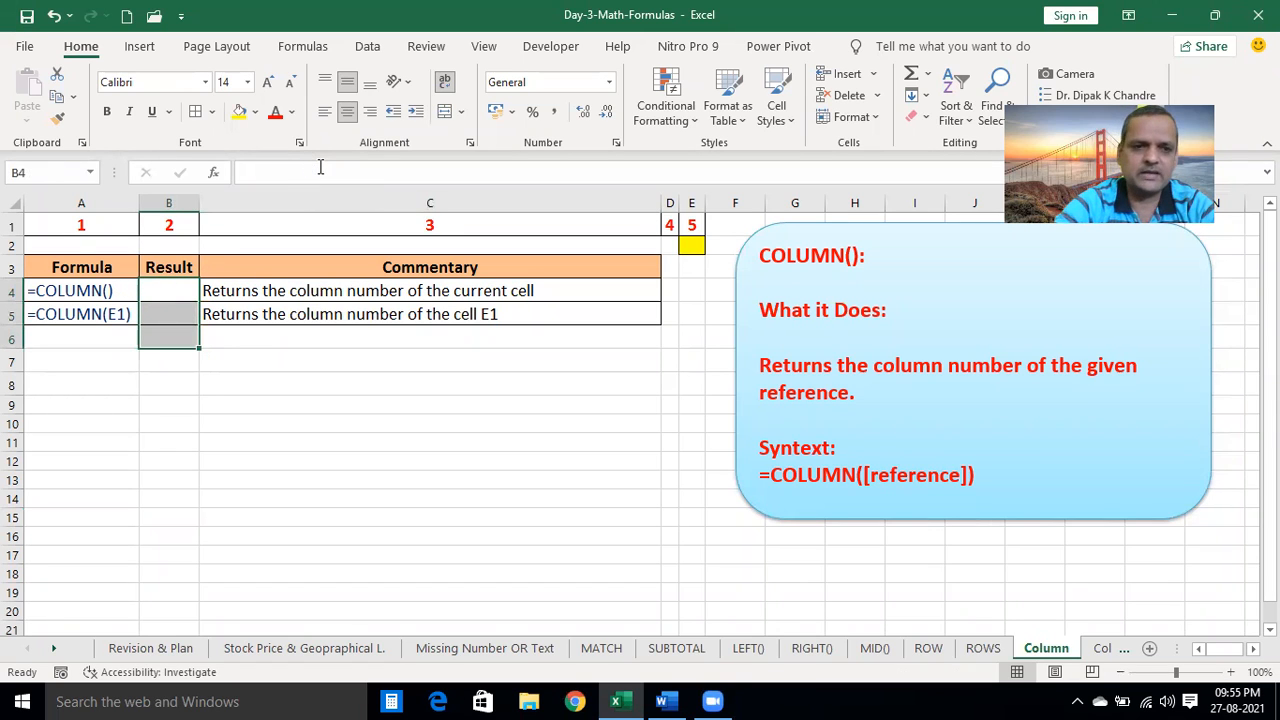
# Enter the formula =COLUMN() as the first example's result in B4
pyautogui.click(169, 285)
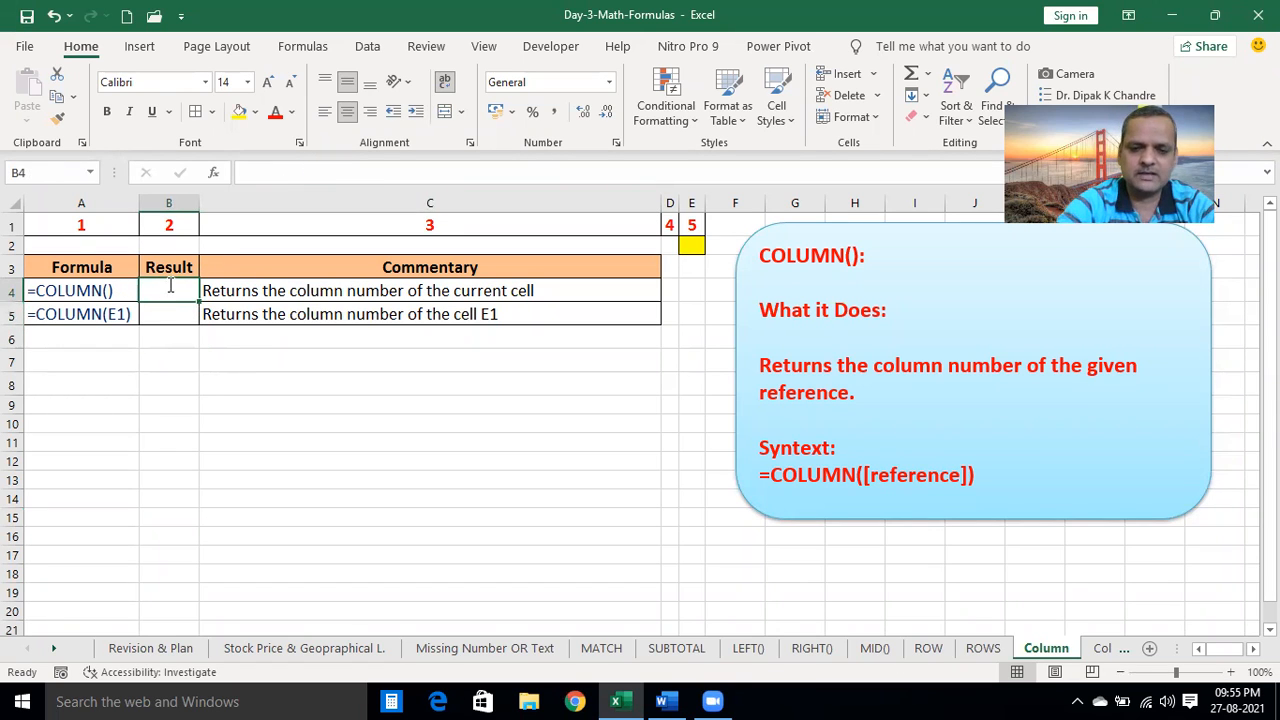
pyautogui.write('=')
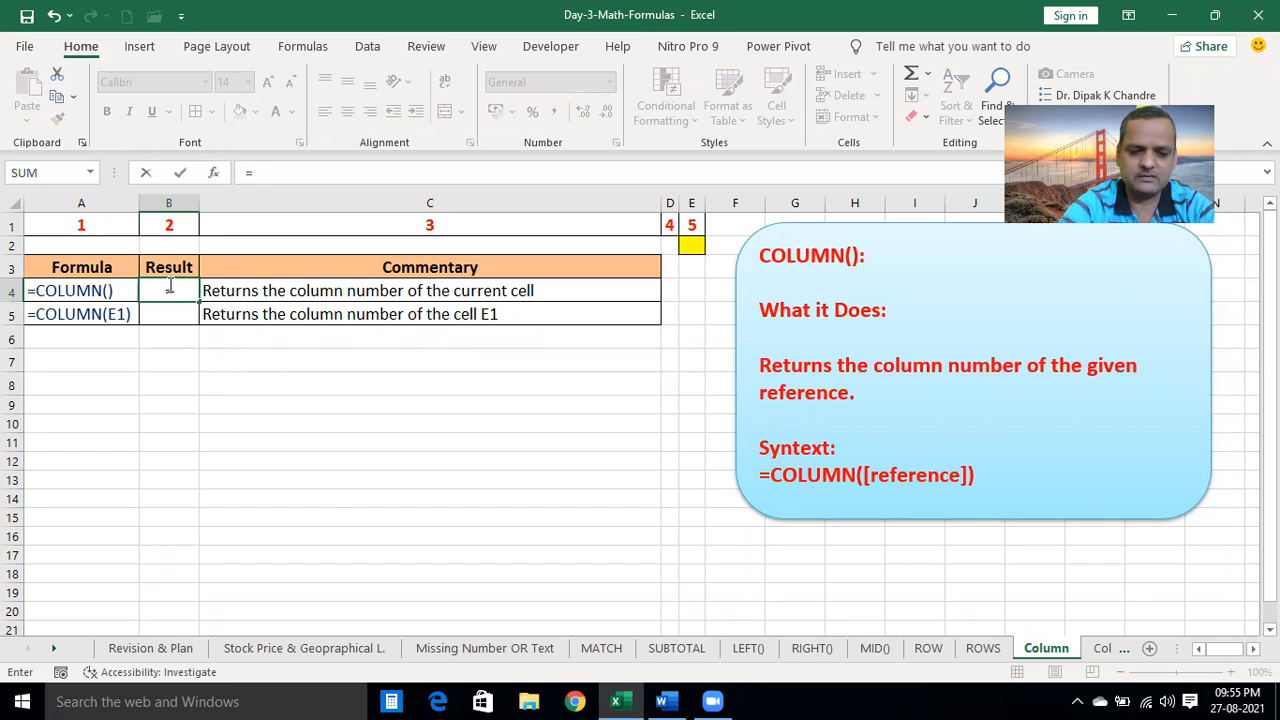
pyautogui.write('COLUM(')
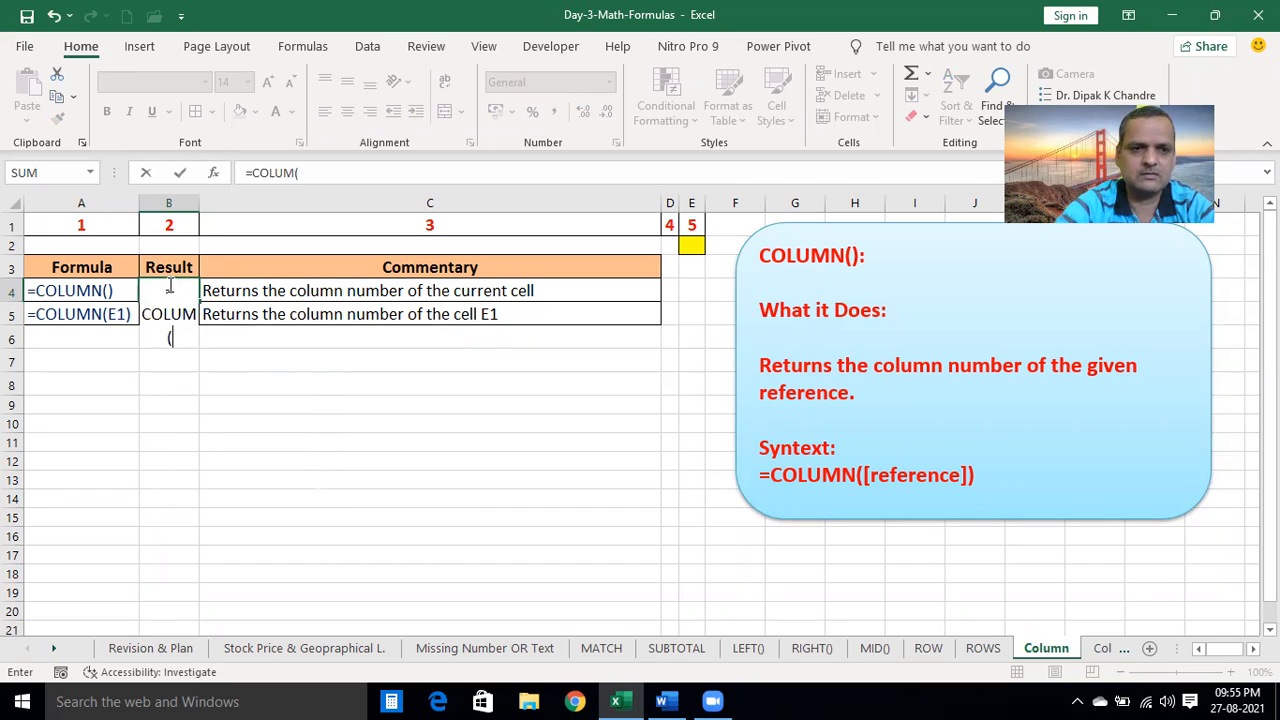
pyautogui.press('BackSpace')
pyautogui.press('BackSpace')
pyautogui.press('BackSpace')
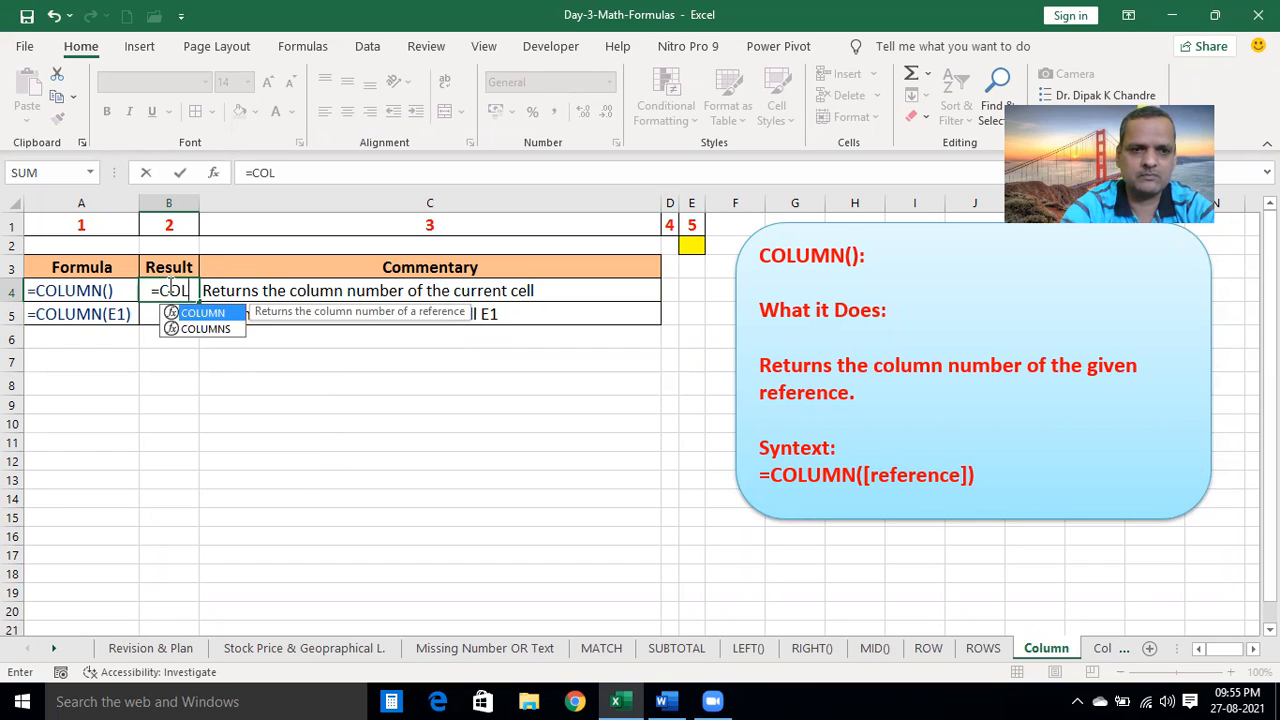
pyautogui.press('Tab')
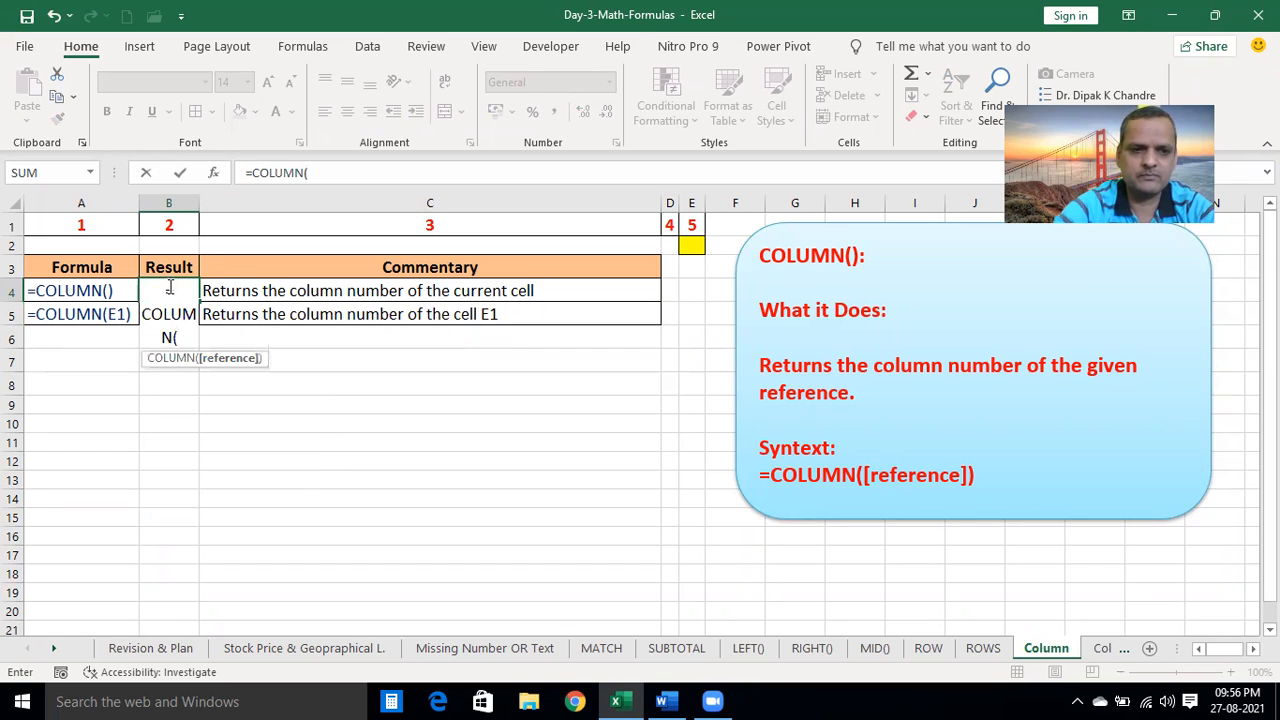
pyautogui.write(')')
pyautogui.press('Return')
pyautogui.click(176, 291)
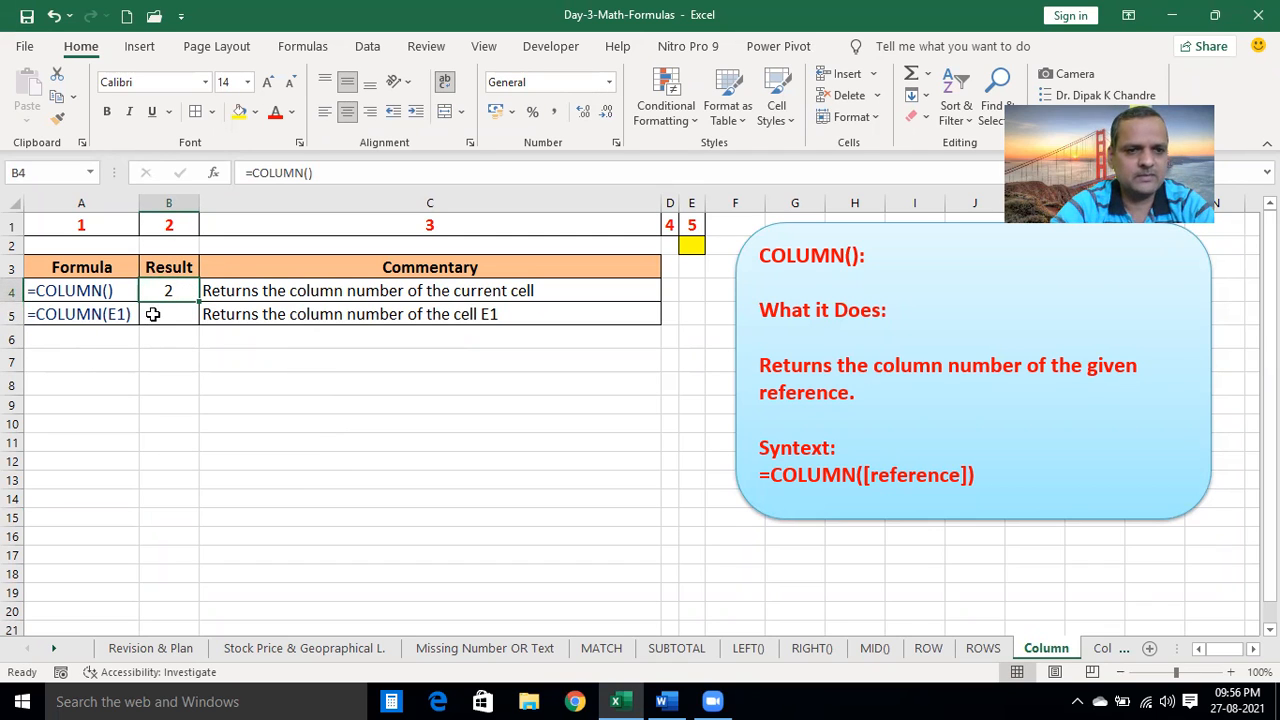
# Enter the formula =COLUMNS(E1) as the second example's result in B5
pyautogui.click(153, 314)
pyautogui.write('=C')
pyautogui.write('L')
pyautogui.press('BackSpace')
pyautogui.write('OLUMNS(')
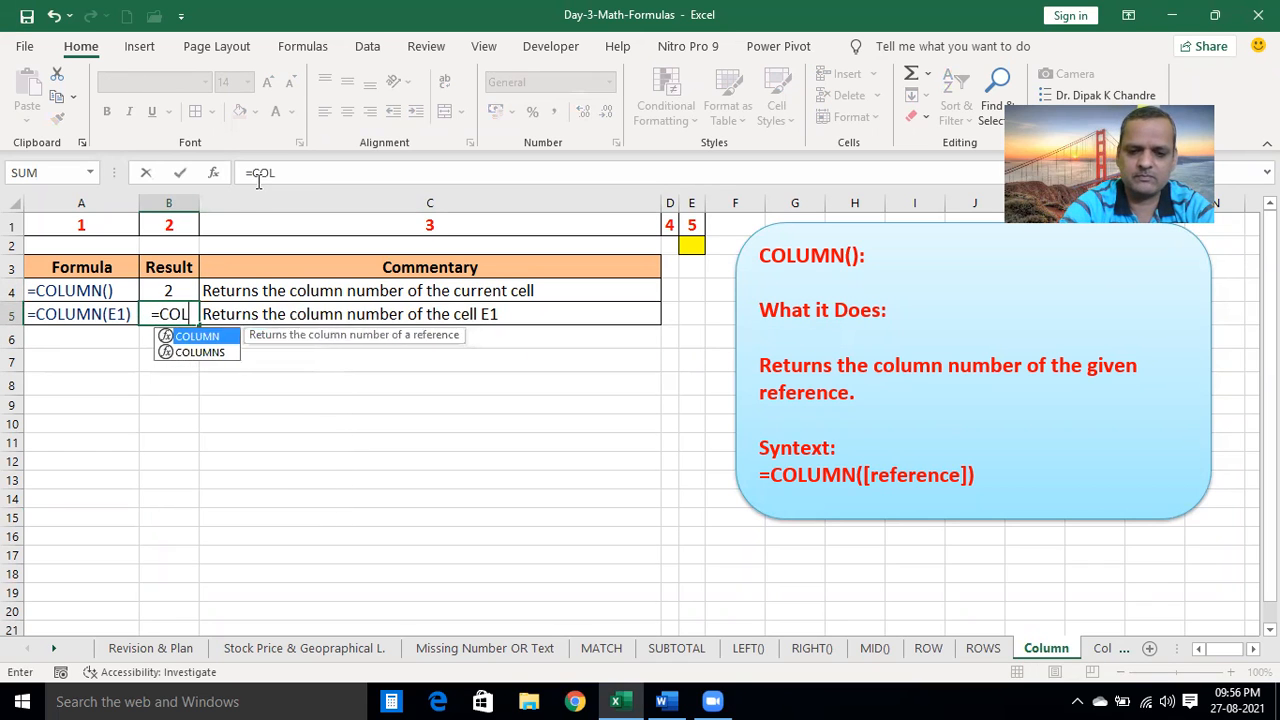
pyautogui.click(331, 165)
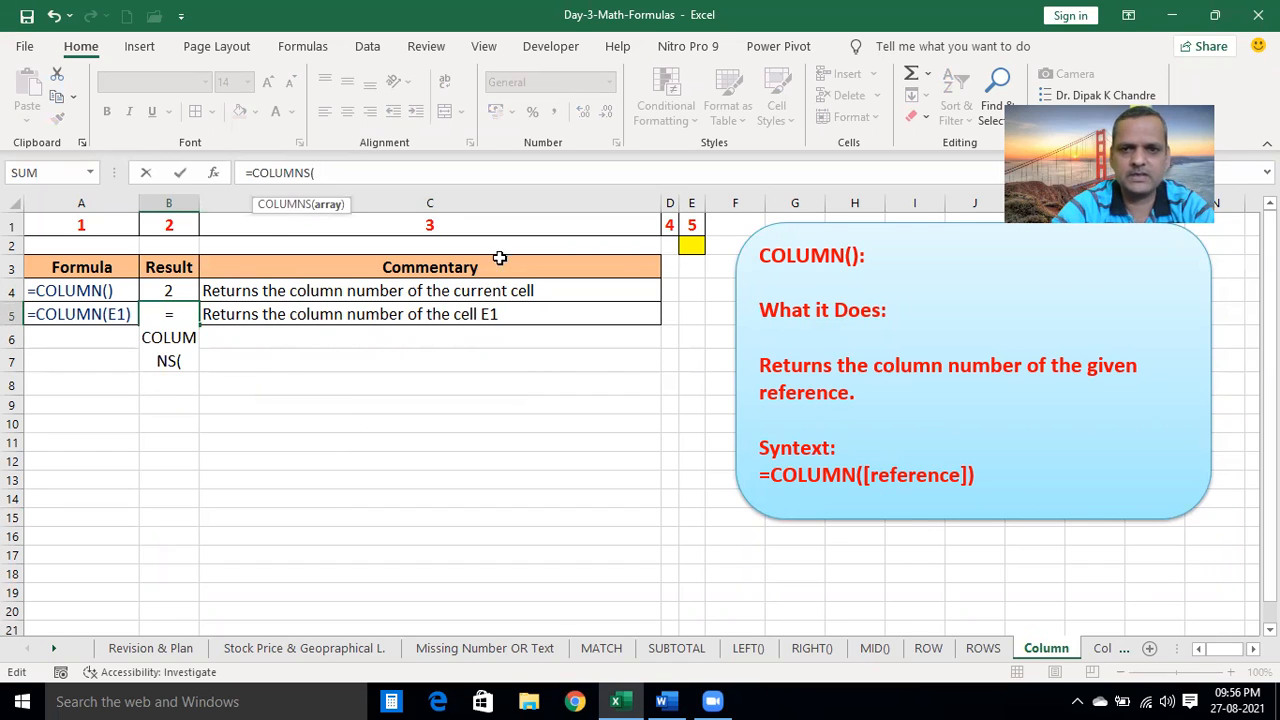
pyautogui.click(697, 224)
pyautogui.write(')')
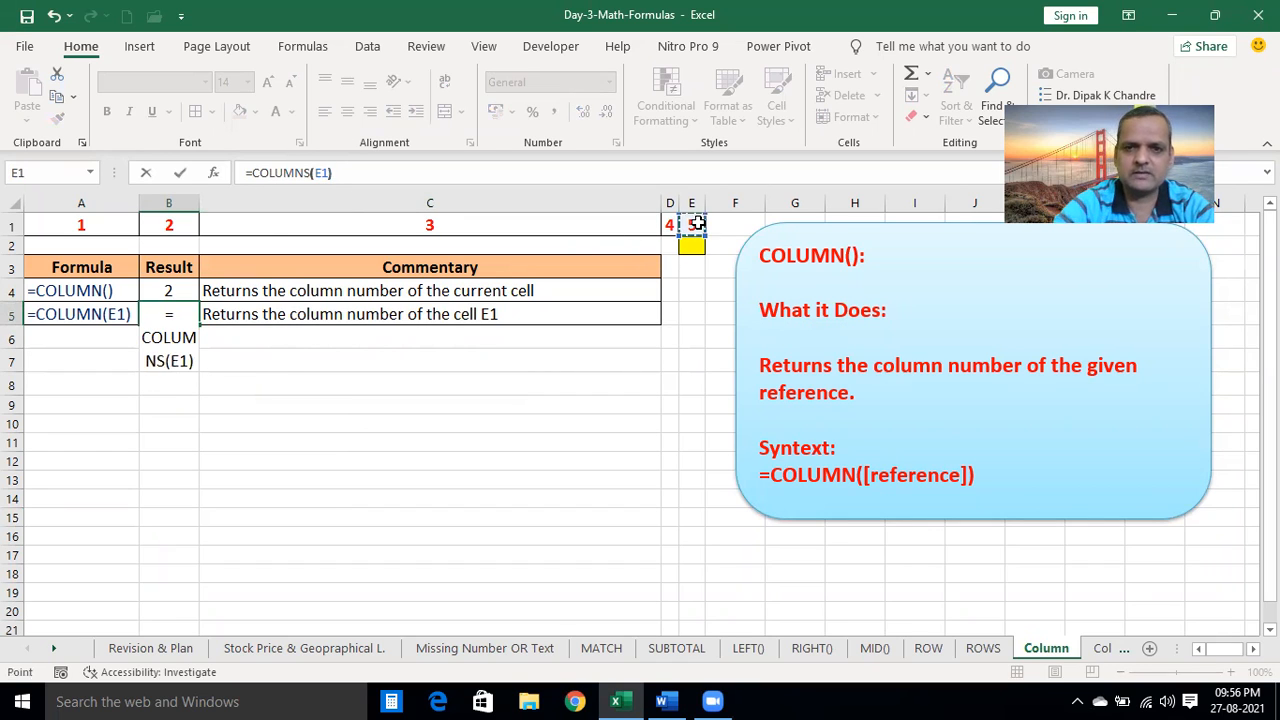
pyautogui.press('Return')
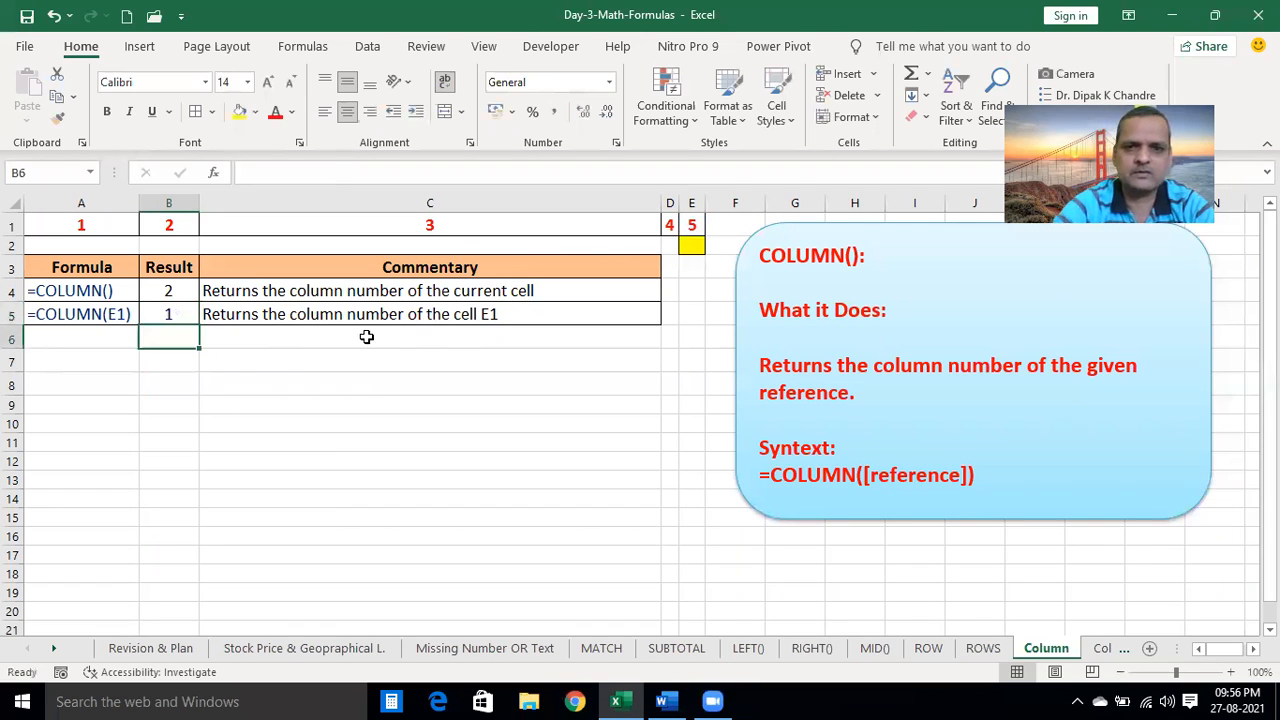
# Correct the formula in B5 to =COLUMN(E1) and check it against the referenced cell E1
pyautogui.click(186, 310)
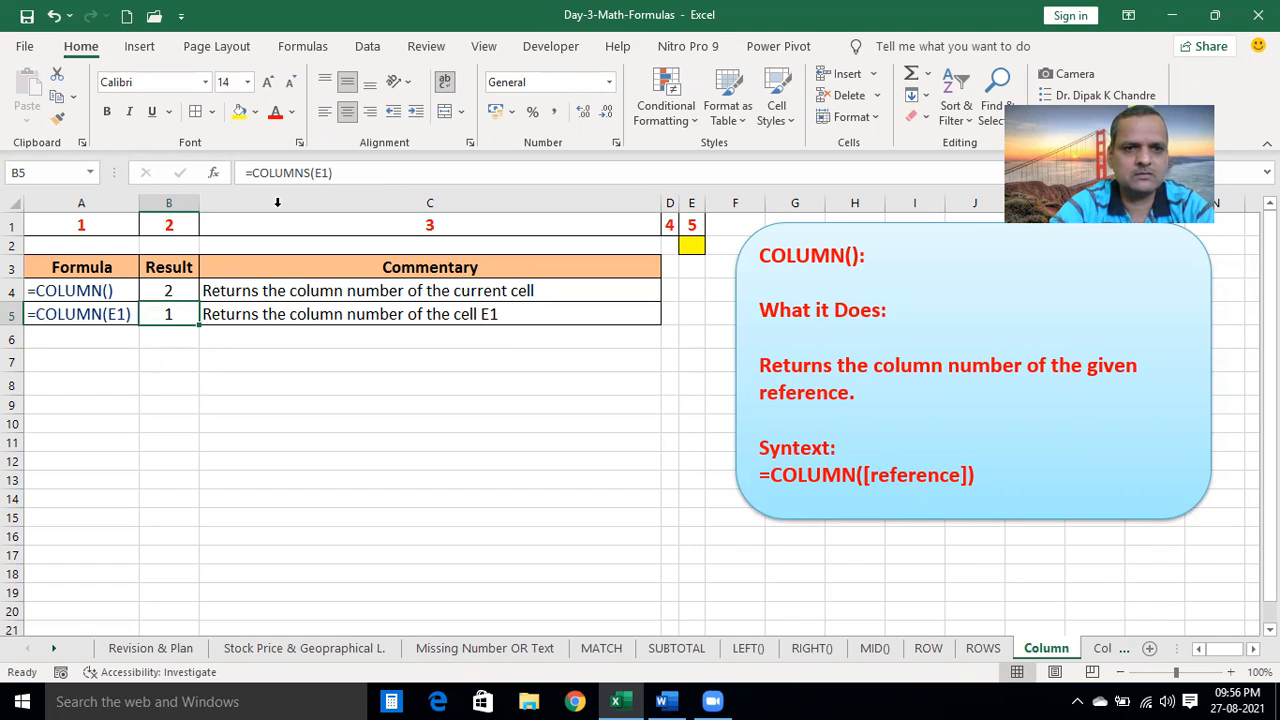
pyautogui.click(310, 173)
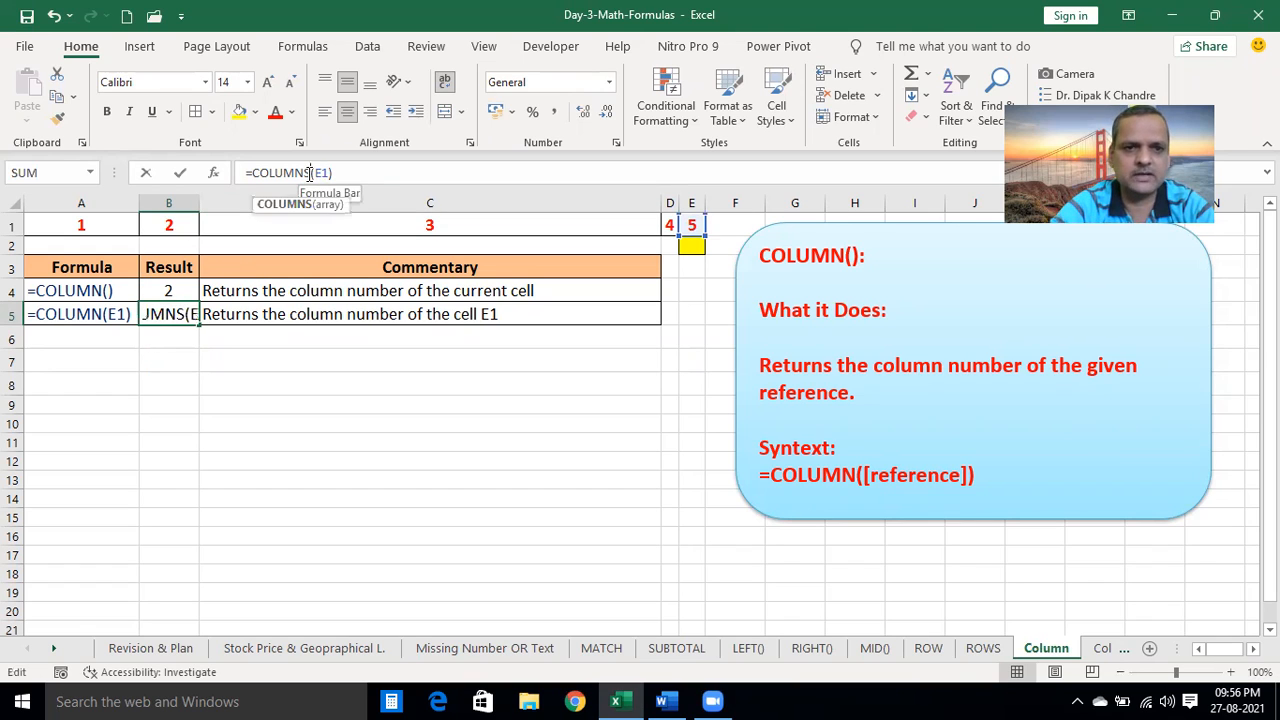
pyautogui.press('BackSpace')
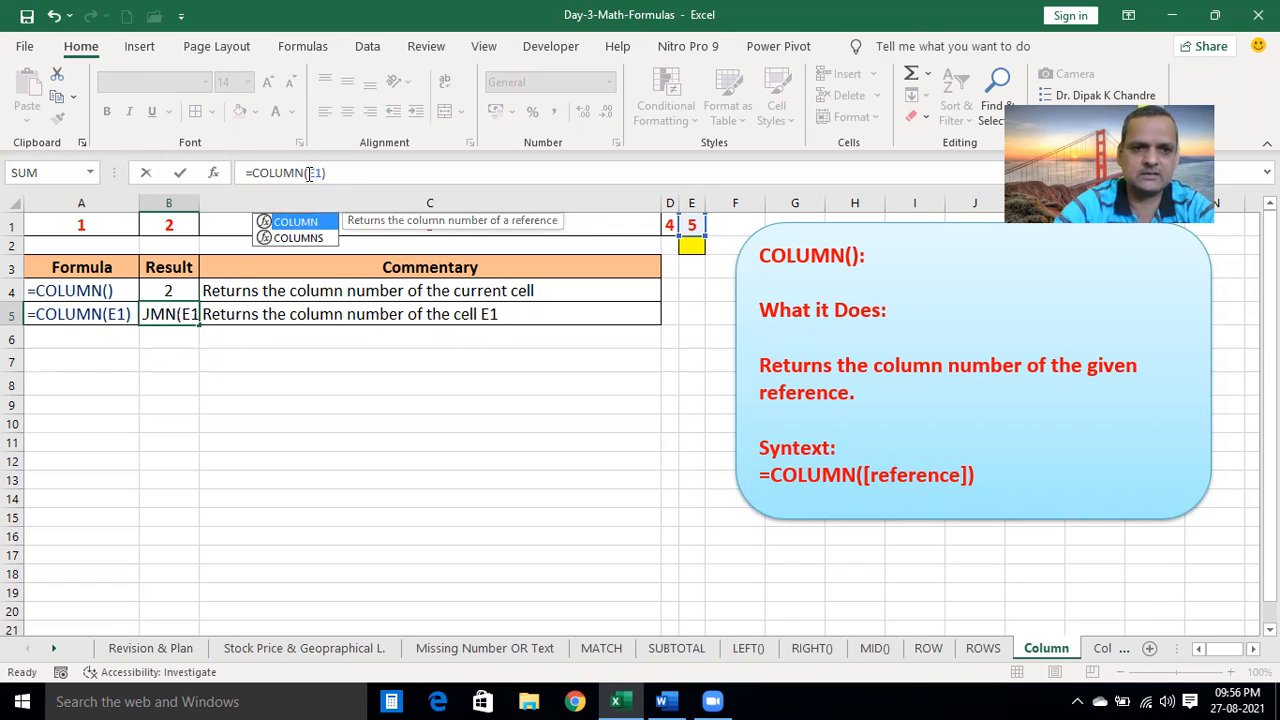
pyautogui.press('Return')
pyautogui.click(166, 316)
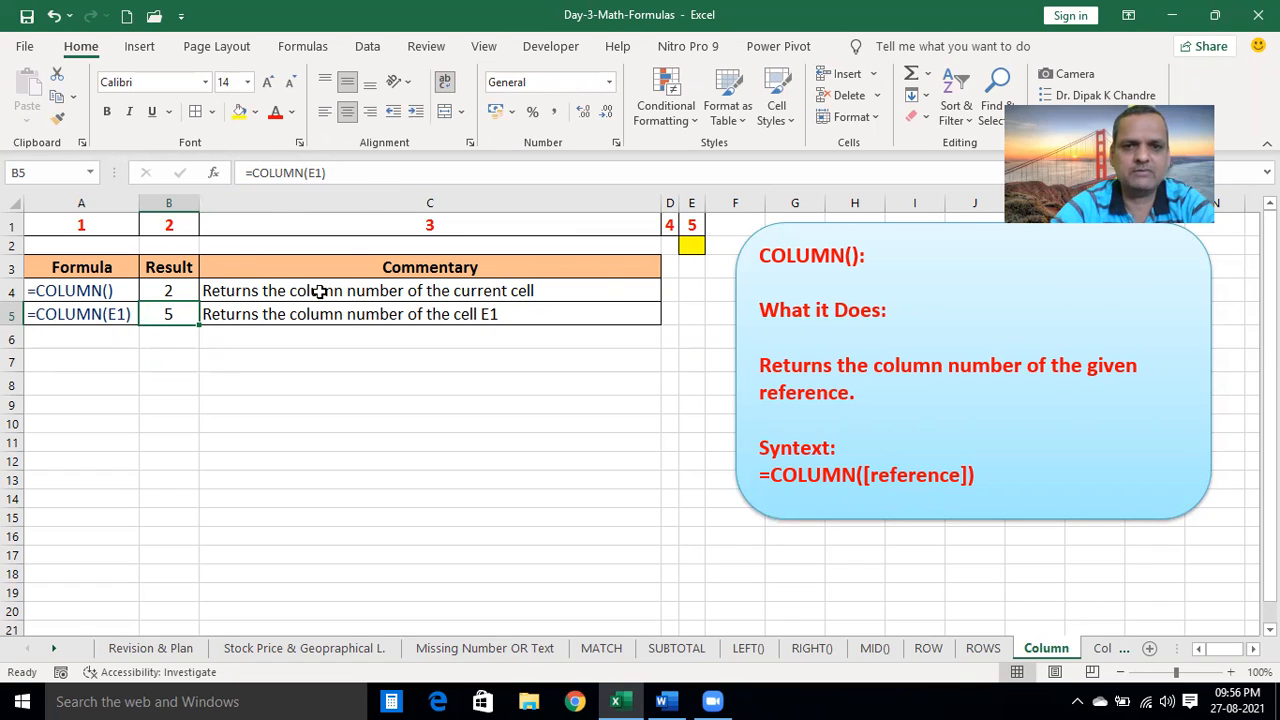
pyautogui.click(692, 225)
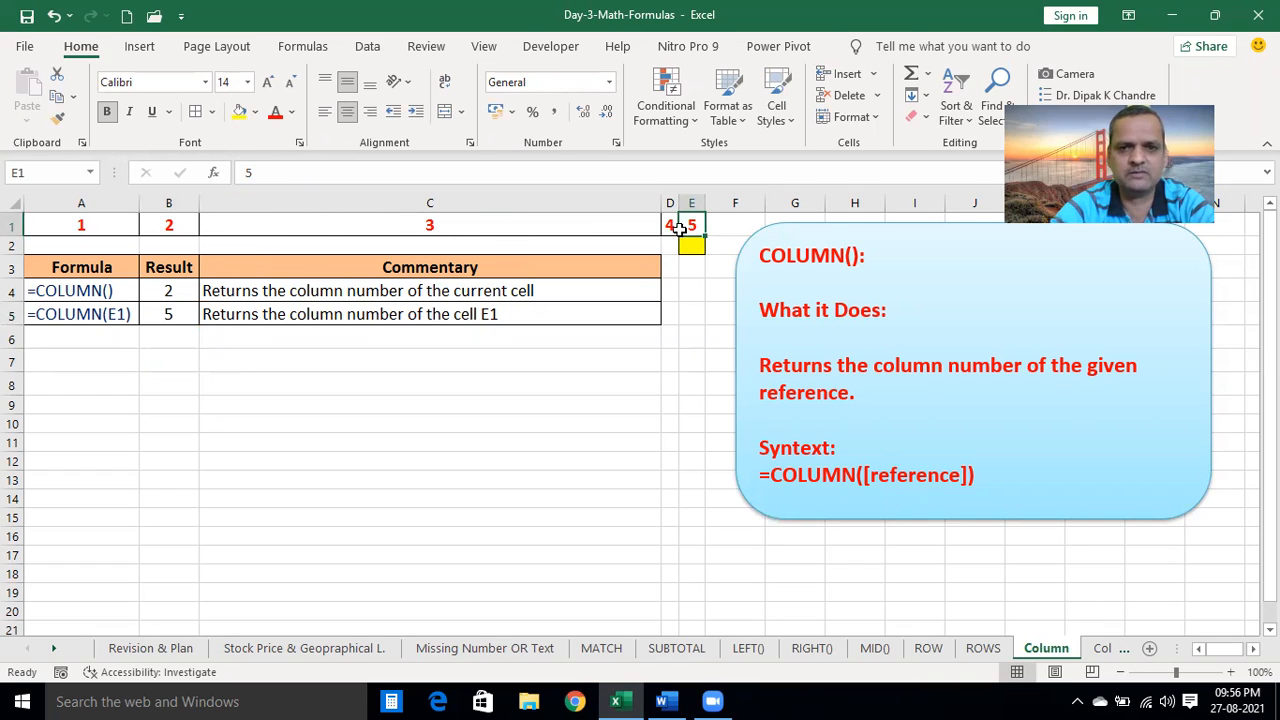
pyautogui.click(648, 479)
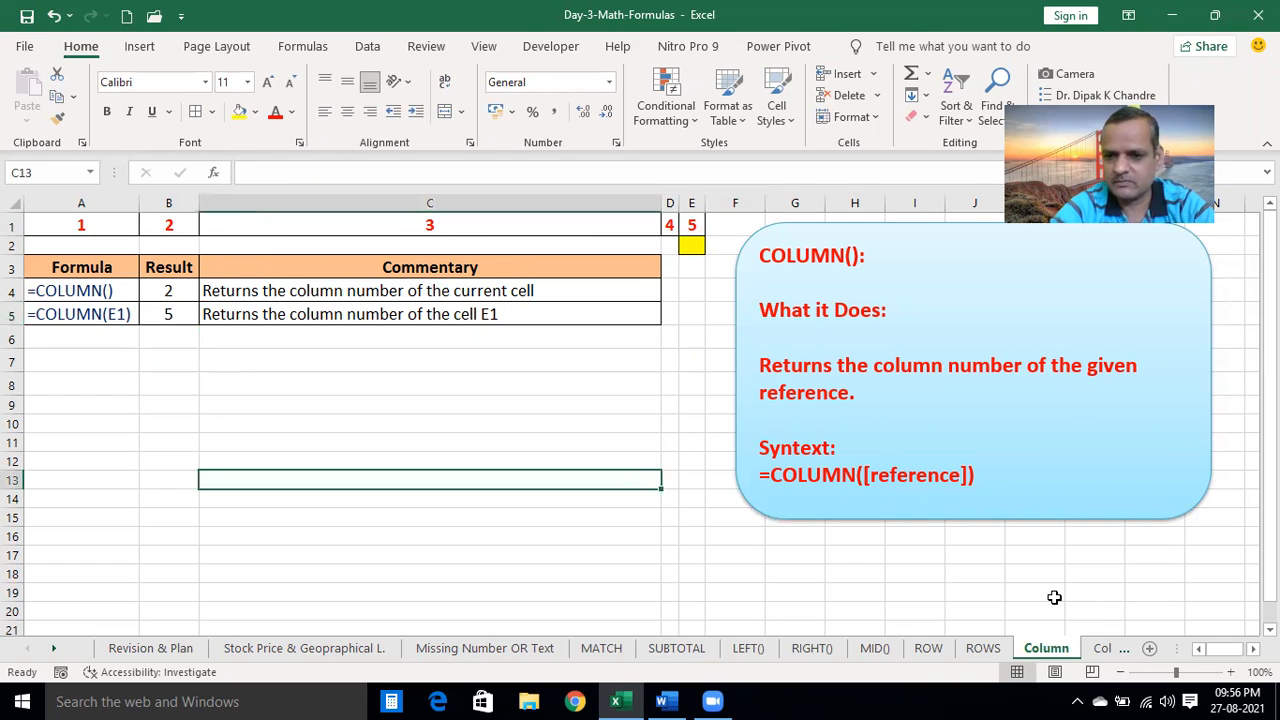
# Open the Columns sheet and clear the example results in B4:B5
pyautogui.click(1103, 649)
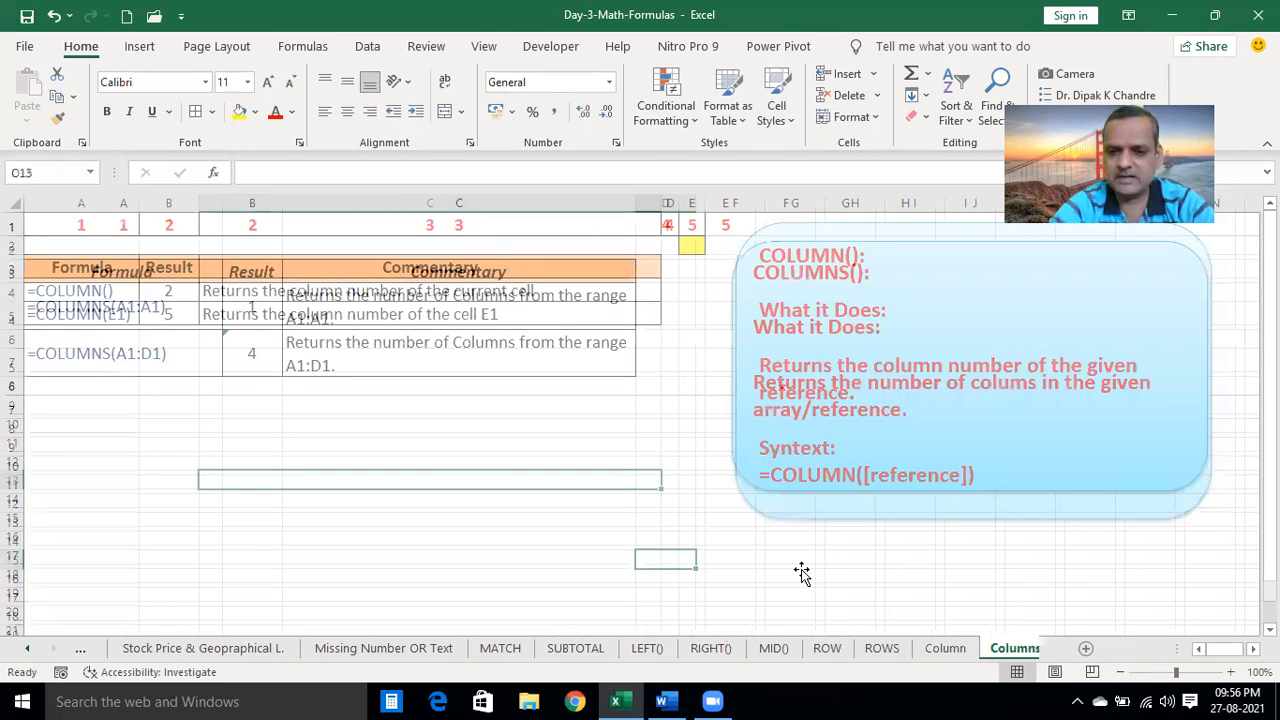
pyautogui.click(801, 571)
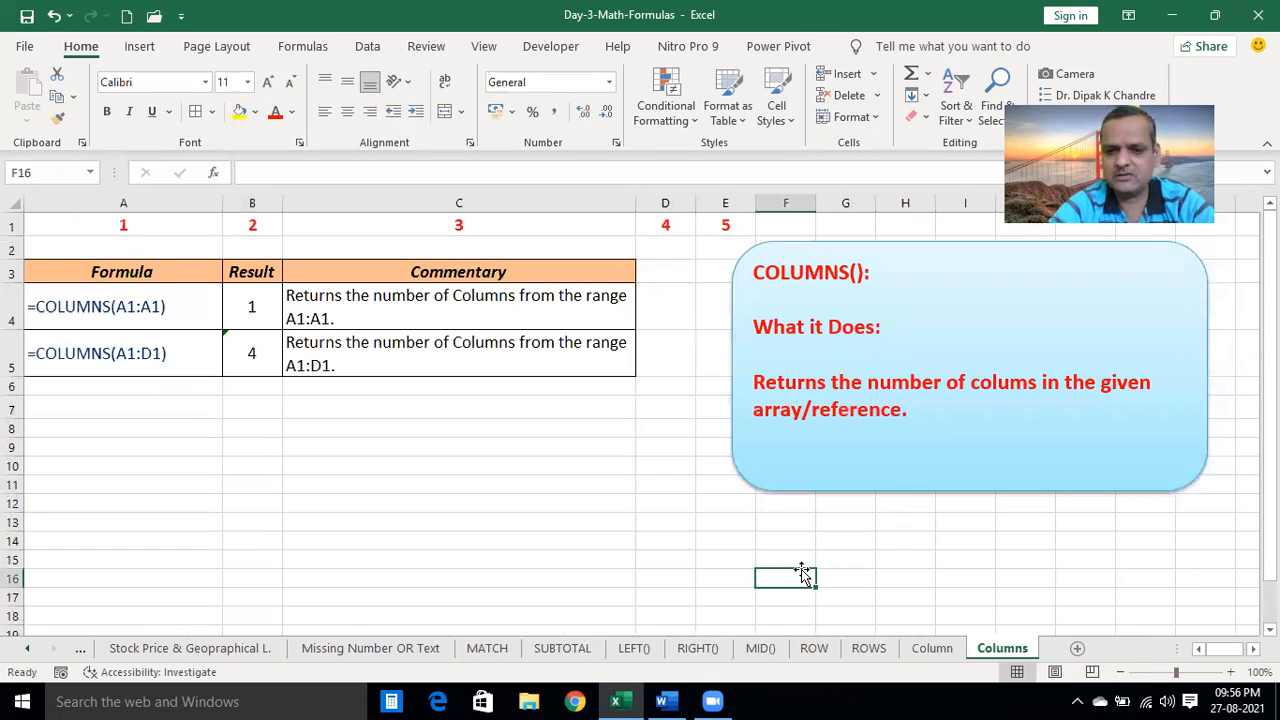
pyautogui.click(633, 558)
pyautogui.click(407, 500)
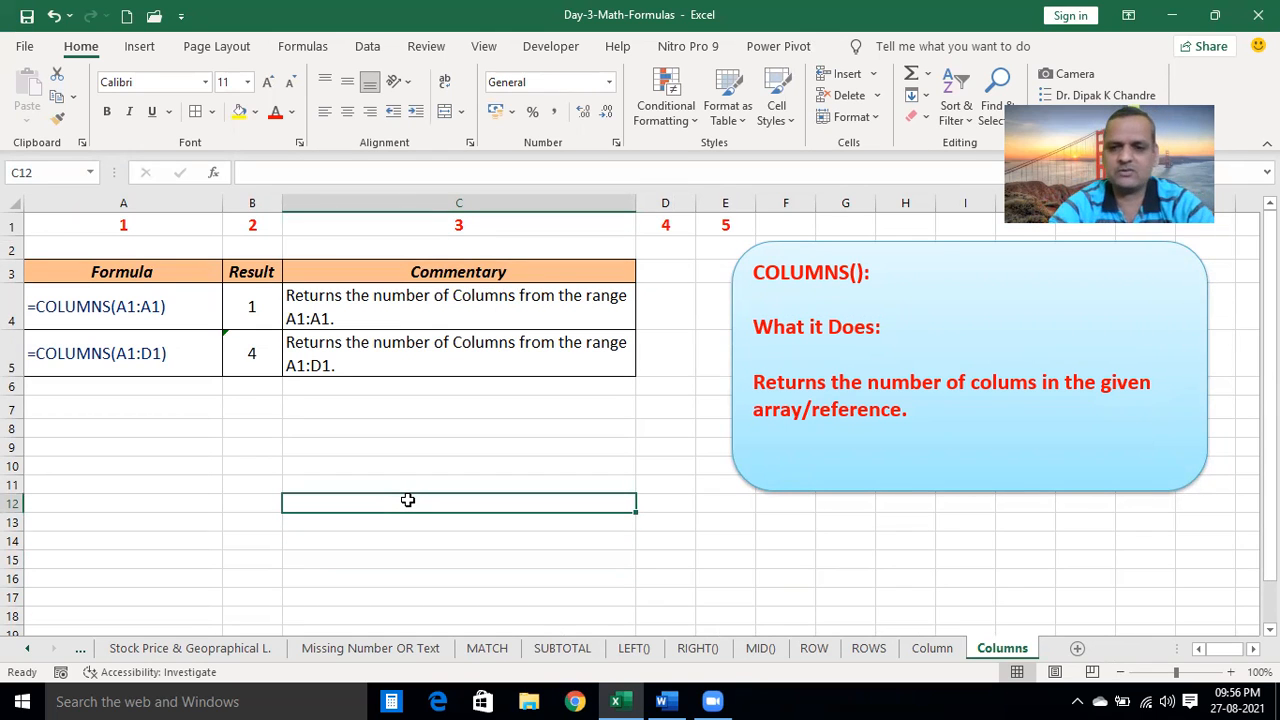
pyautogui.click(257, 287)
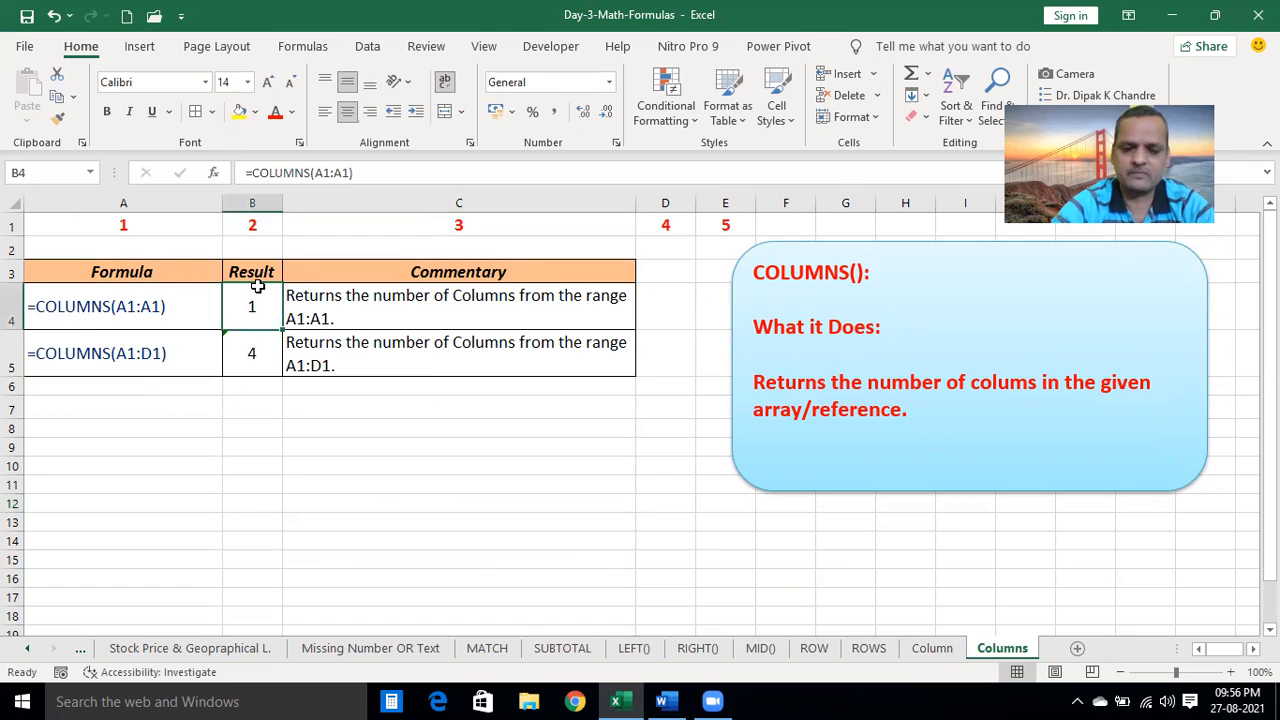
pyautogui.hotkey('shift', 'Down')
pyautogui.press('Delete')
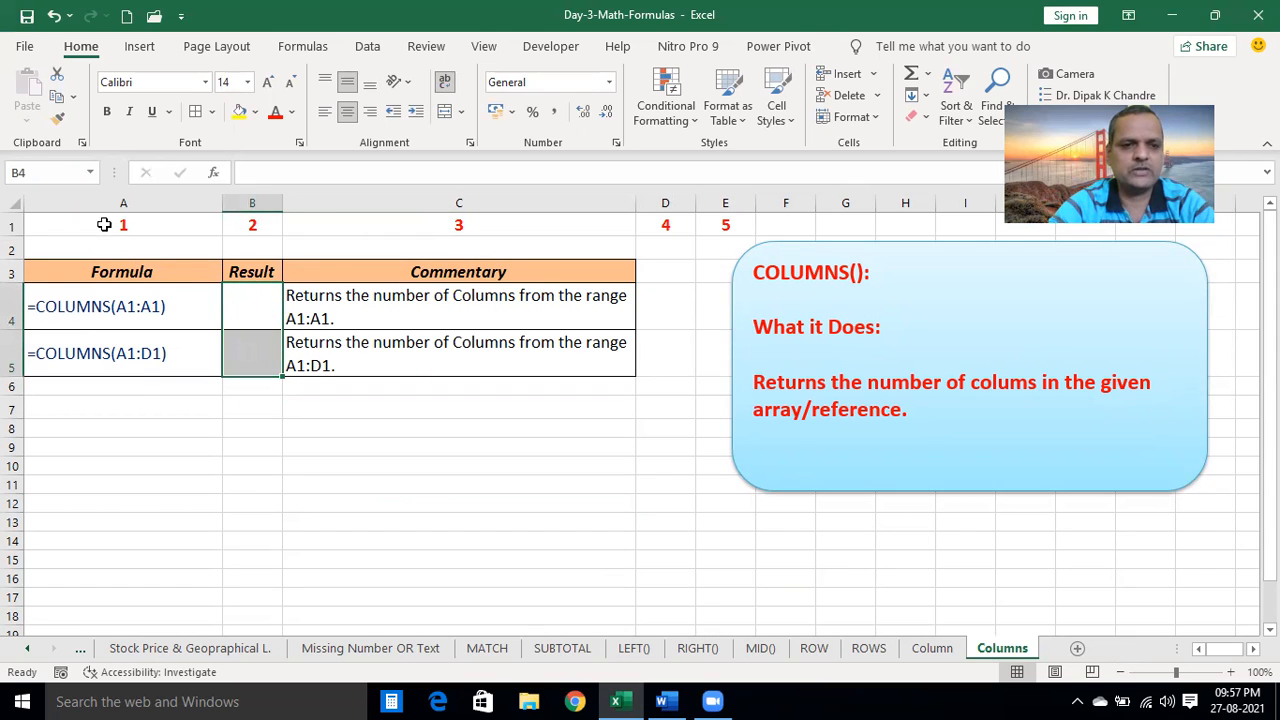
# Enter the formula =COLUMNS(A1:A1) in B4 and check it against its commentary
pyautogui.click(728, 225)
pyautogui.click(270, 307)
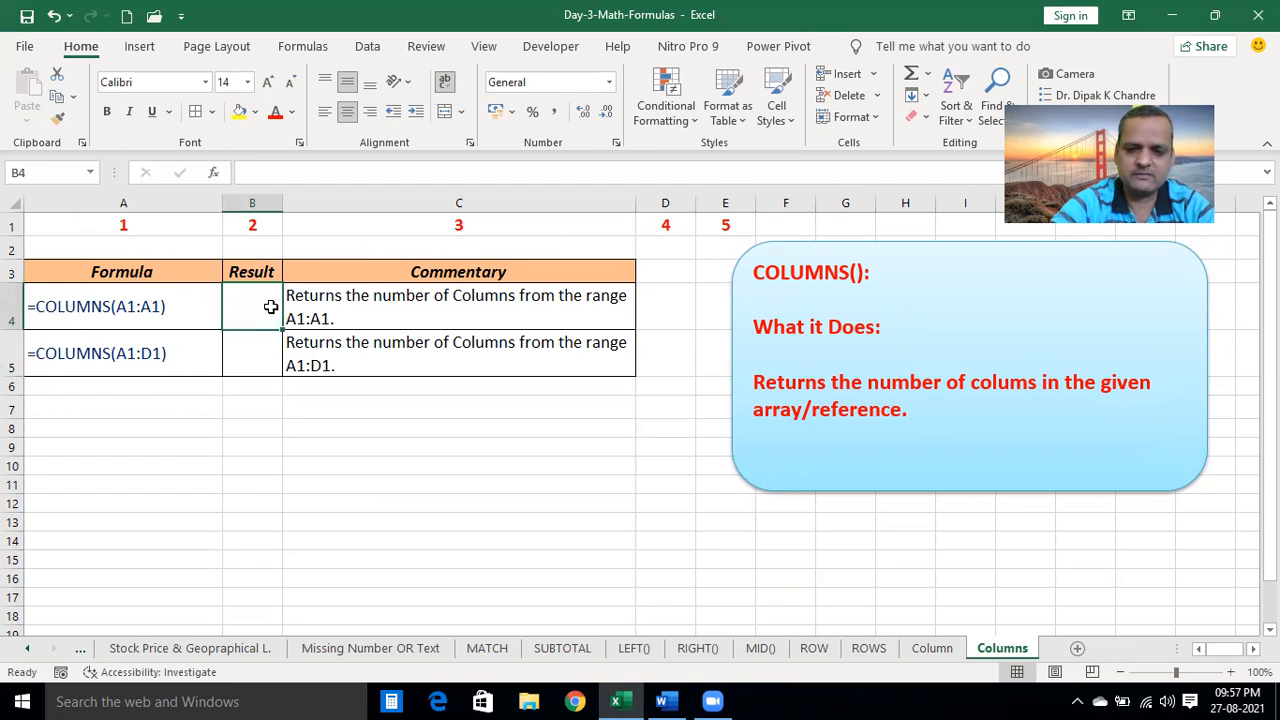
pyautogui.write('=COLUMNS(')
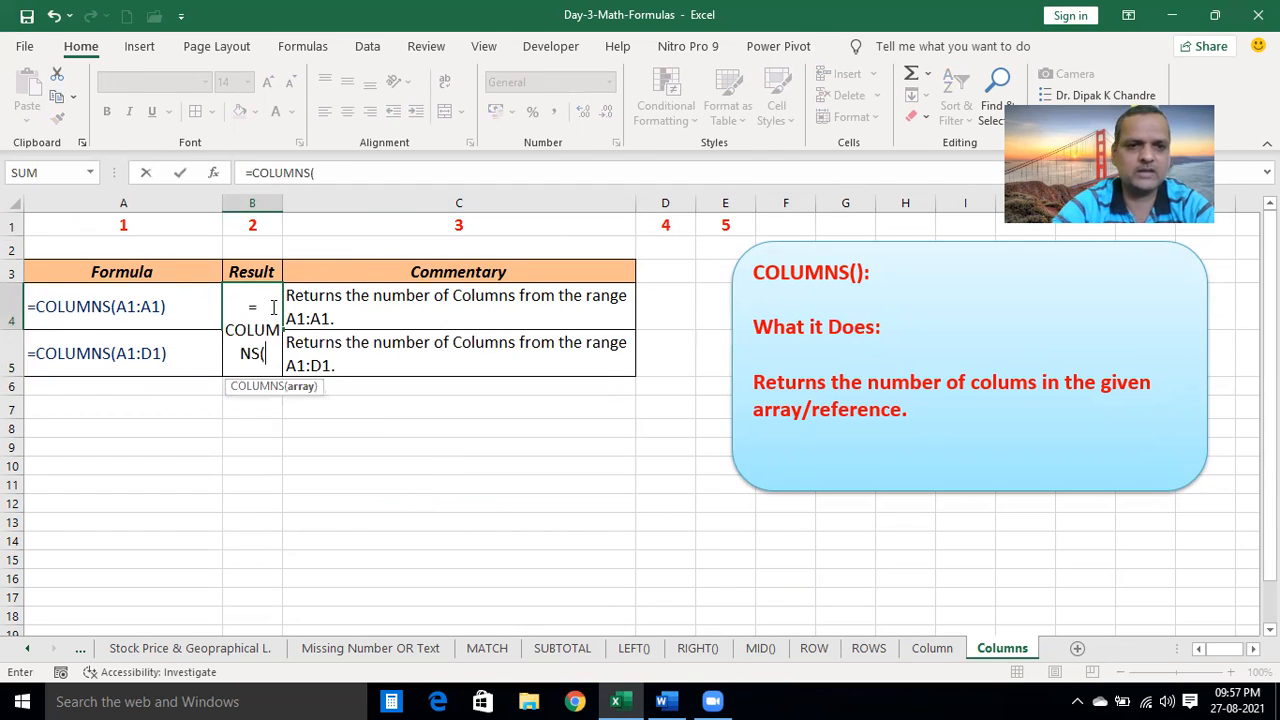
pyautogui.click(329, 172)
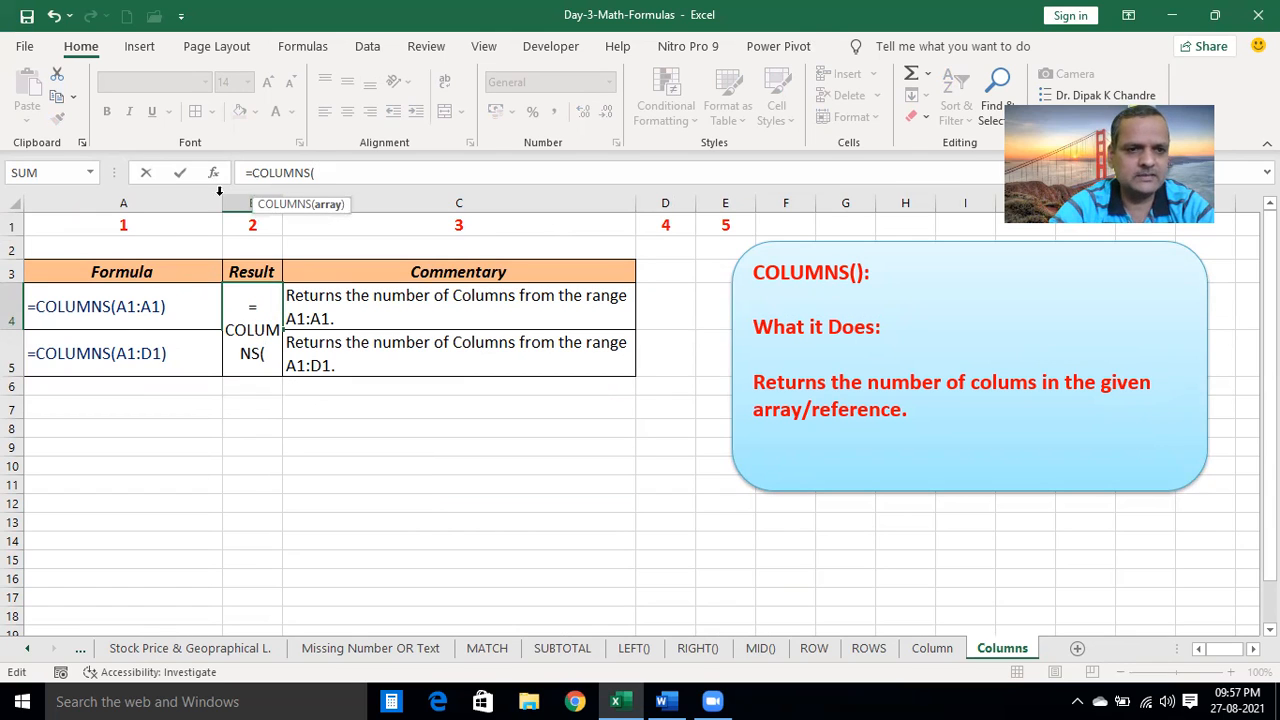
pyautogui.click(158, 220)
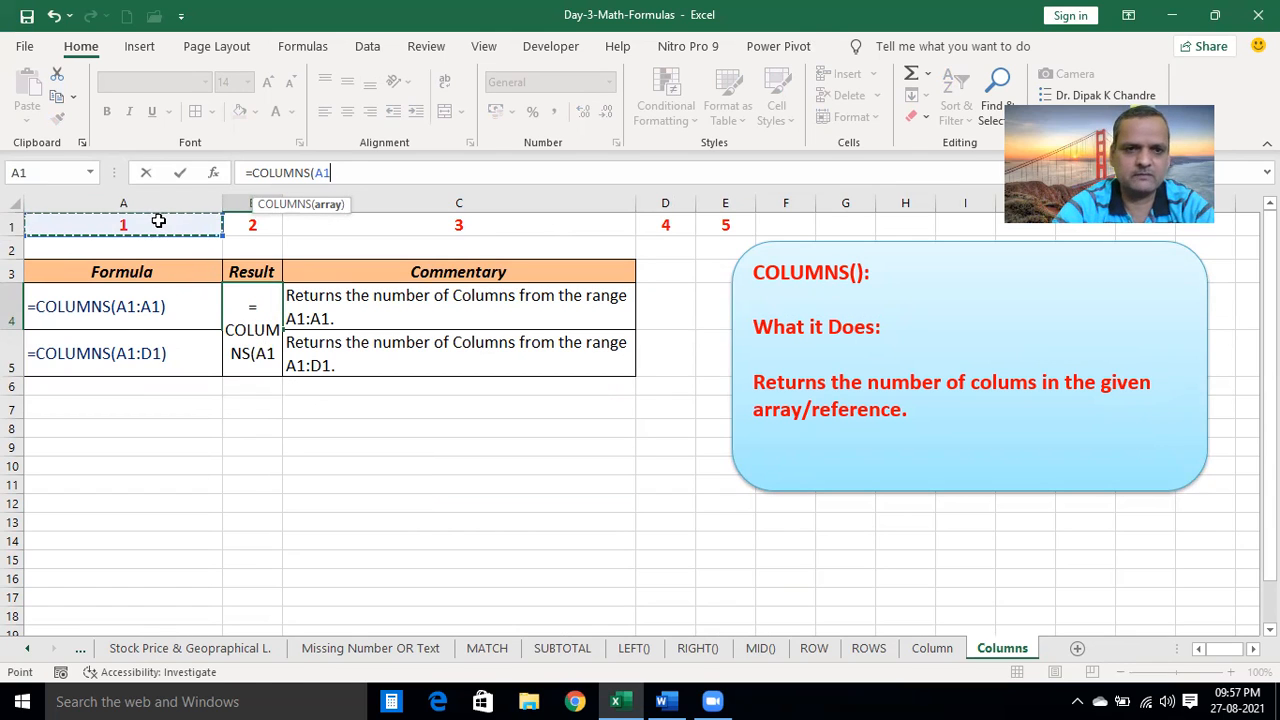
pyautogui.write(':A1)')
pyautogui.press('Return')
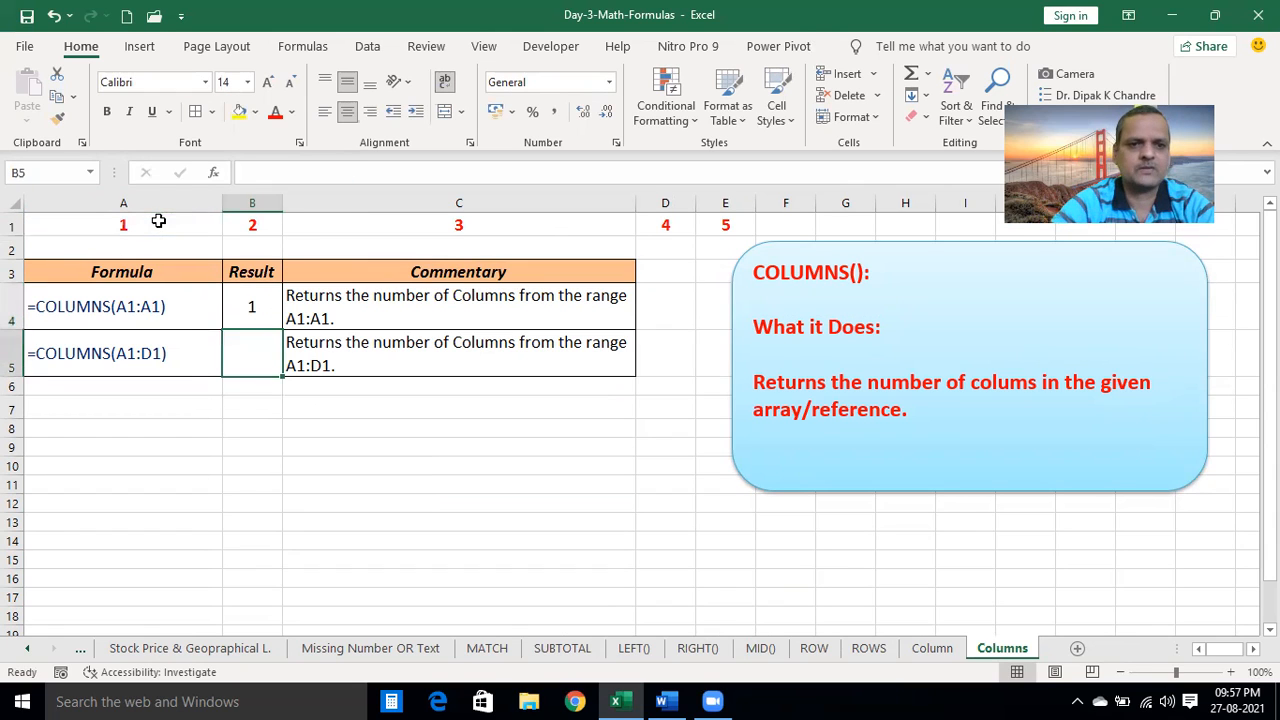
pyautogui.click(240, 305)
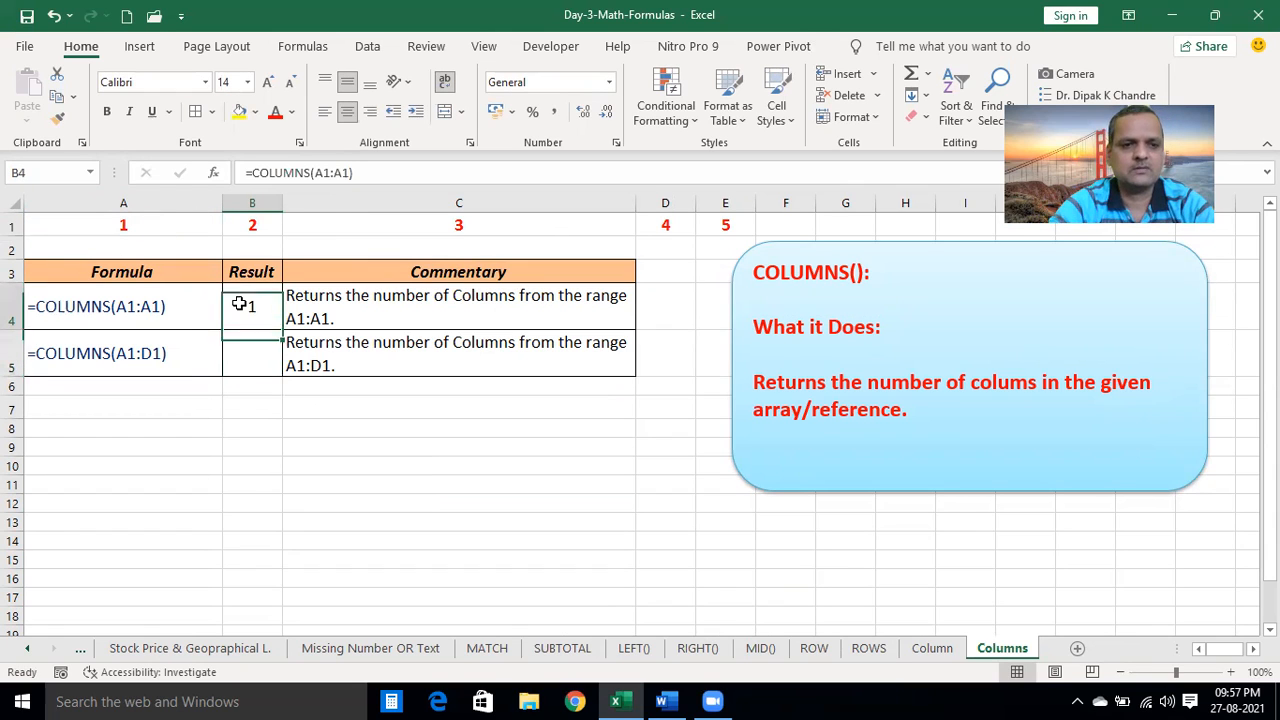
pyautogui.click(331, 308)
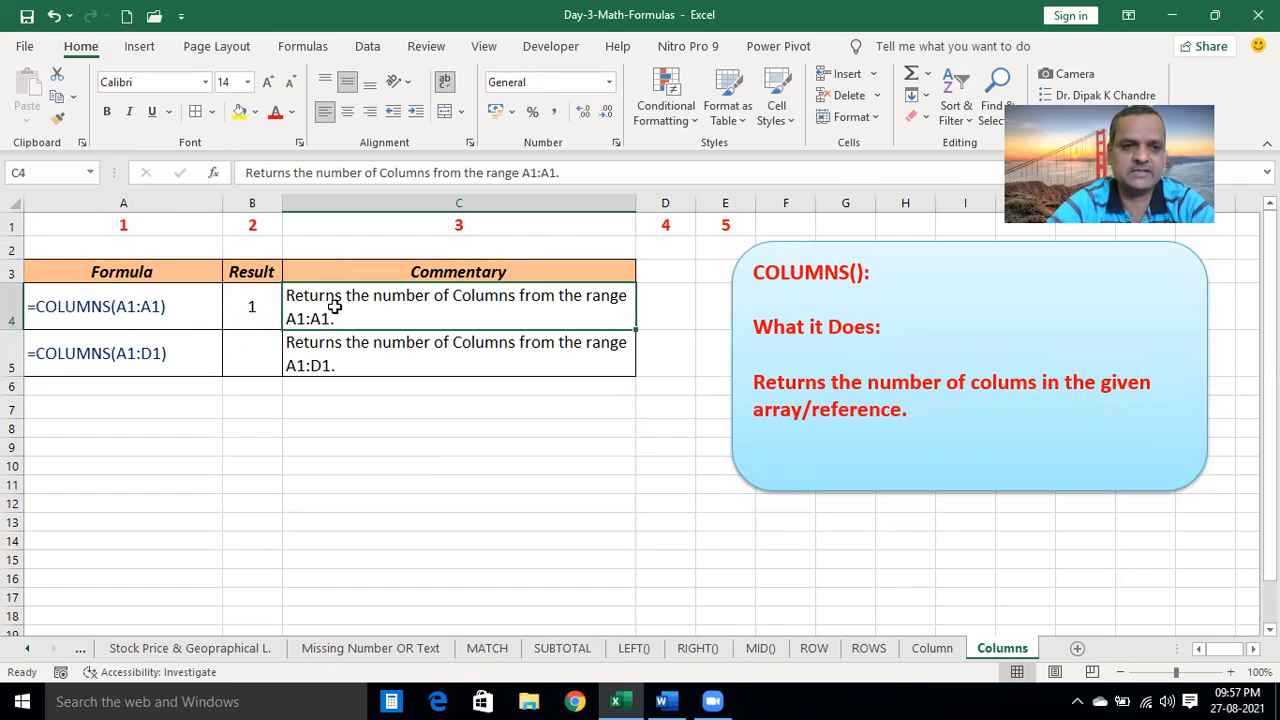
# Highlight the range A1:D1 and enter the formula =COLUMNS(A1:D1) in B5
pyautogui.click(735, 224)
pyautogui.moveTo(155, 222); pyautogui.dragTo(655, 223)
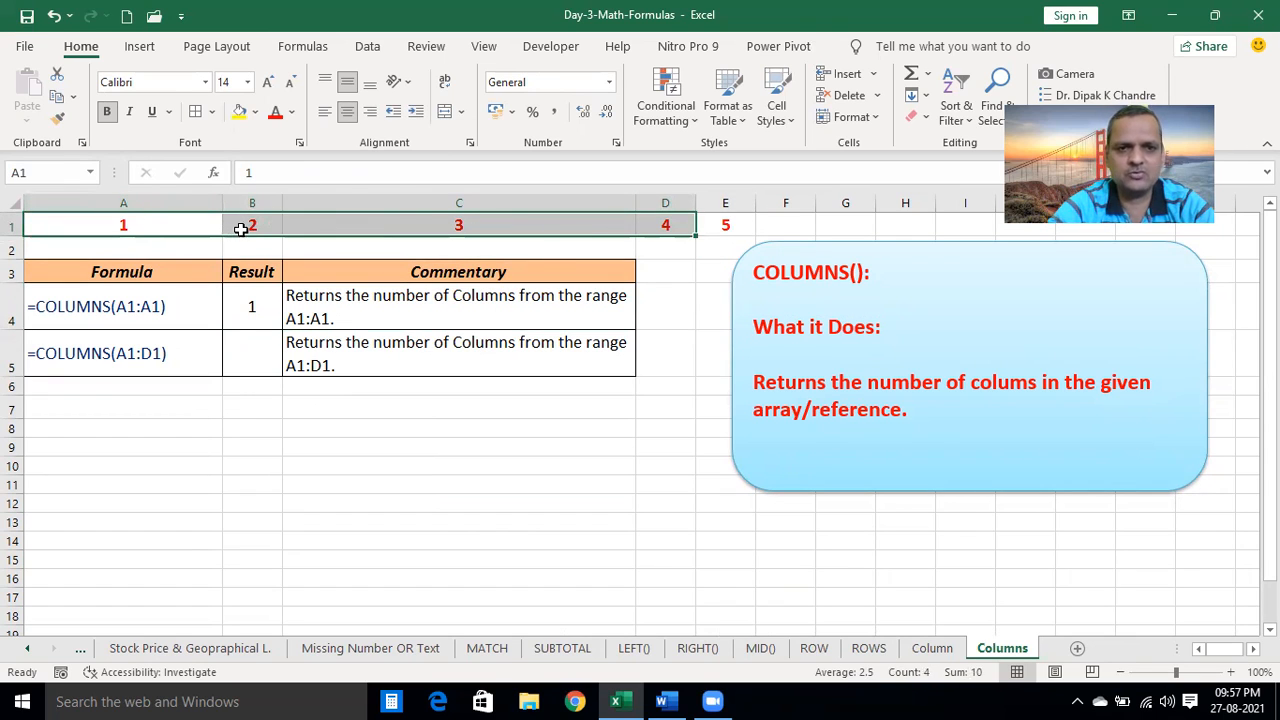
pyautogui.click(261, 352)
pyautogui.write('=C')
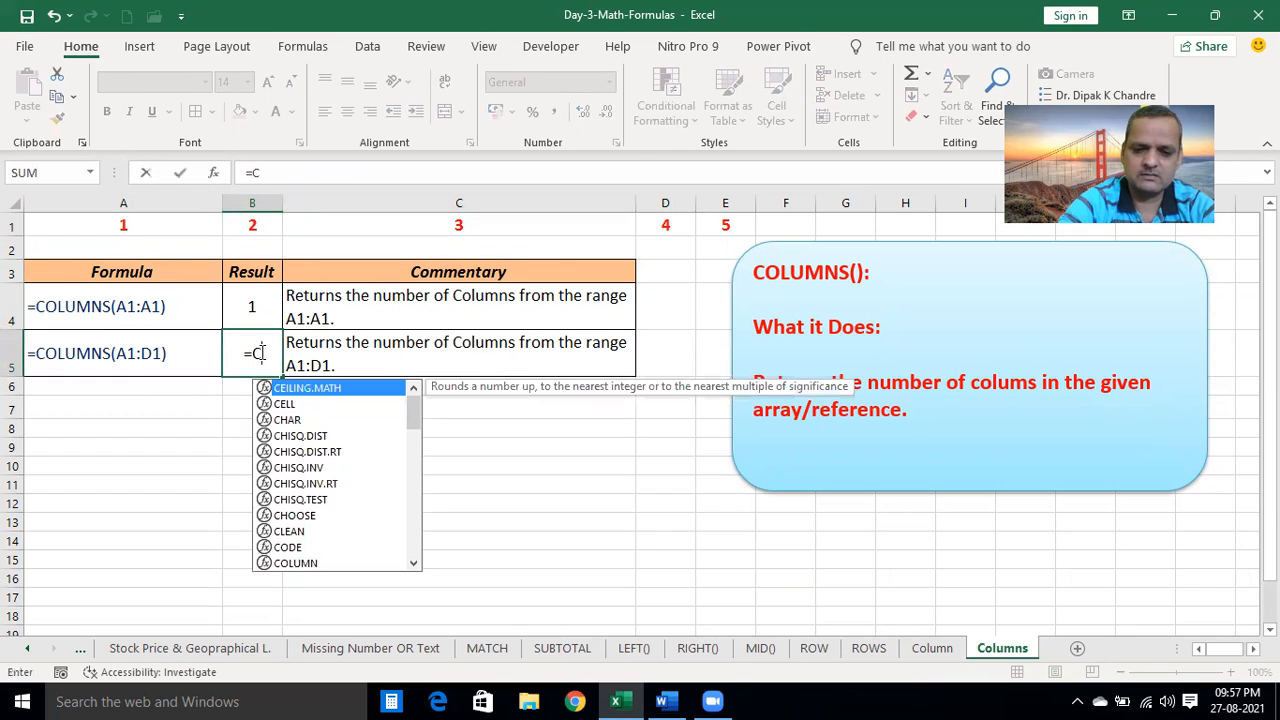
pyautogui.write('OLUMNS(')
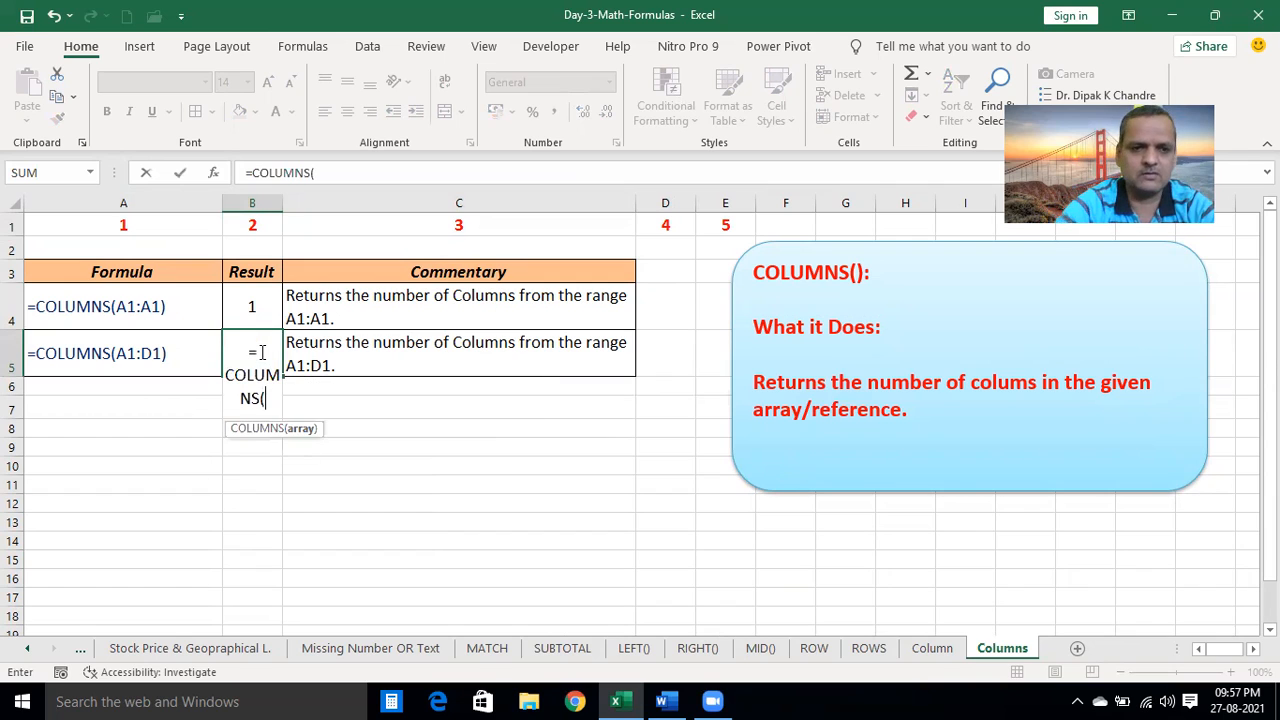
pyautogui.click(327, 175)
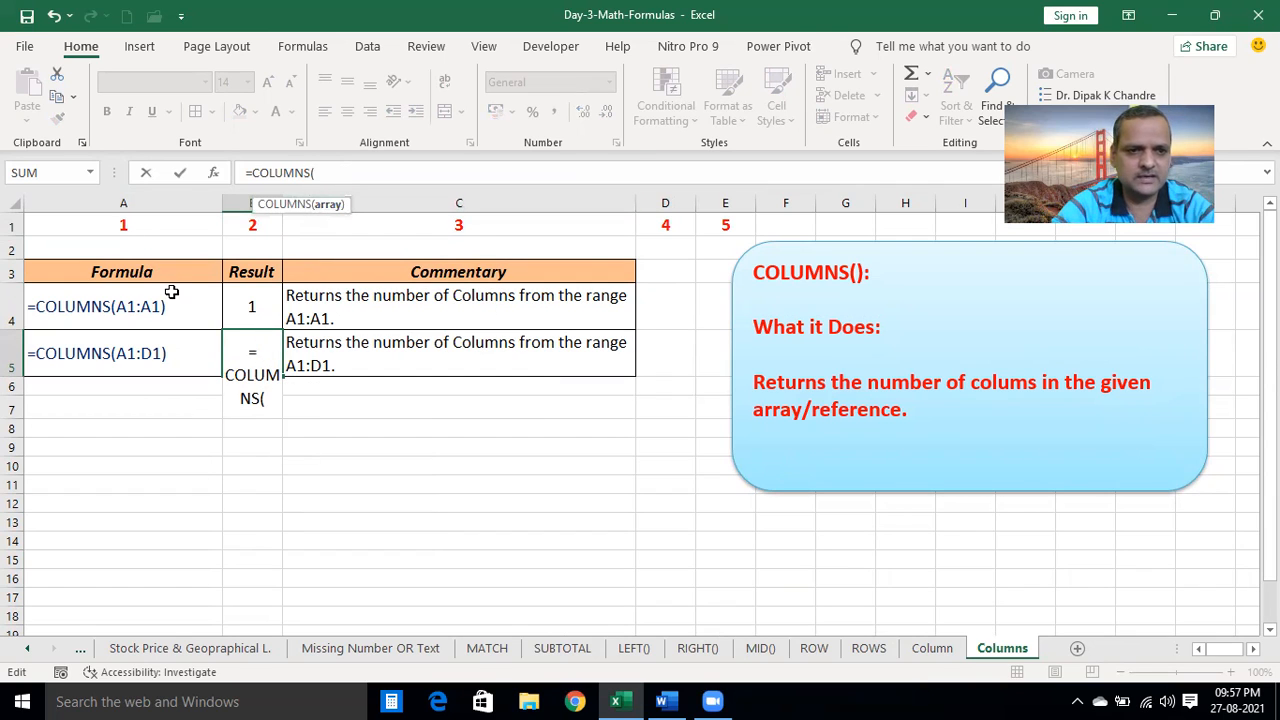
pyautogui.click(112, 224)
pyautogui.moveTo(112, 224); pyautogui.dragTo(660, 226)
pyautogui.write(')')
pyautogui.press('Return')
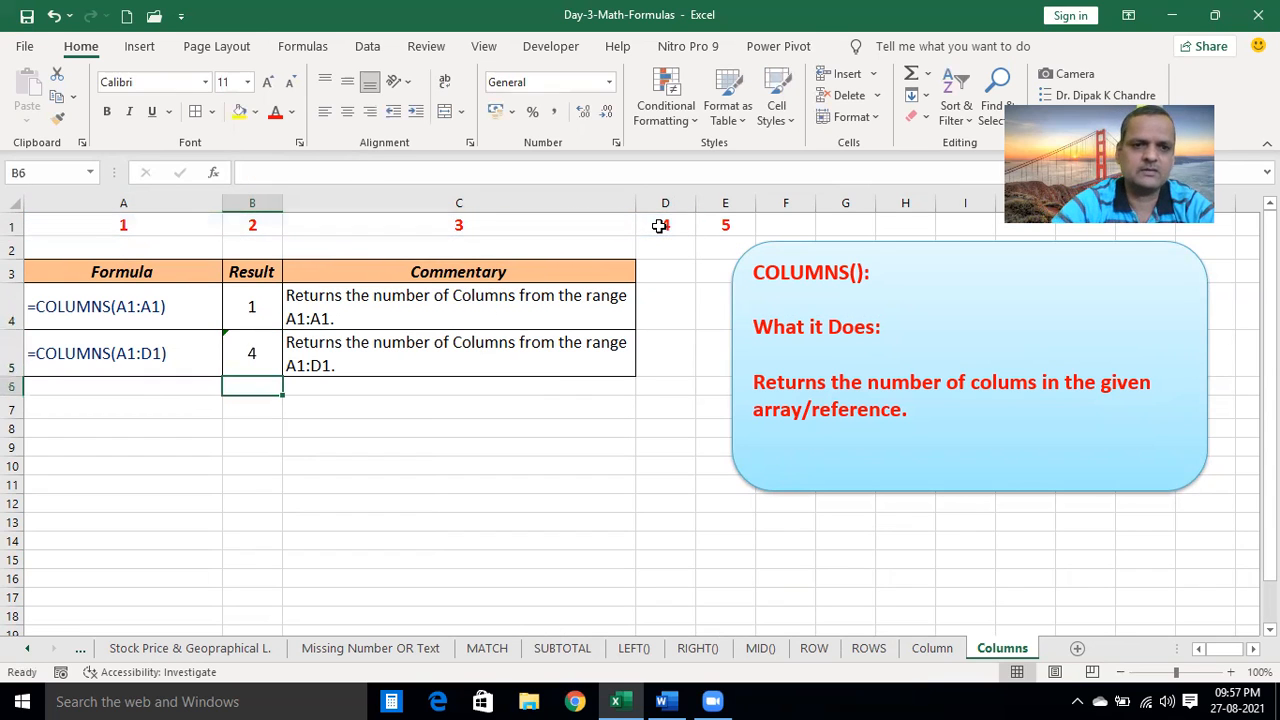
# Extend the range in B5's formula so it reads =COLUMNS(A1:E1) and reselect the cell
pyautogui.click(272, 348)
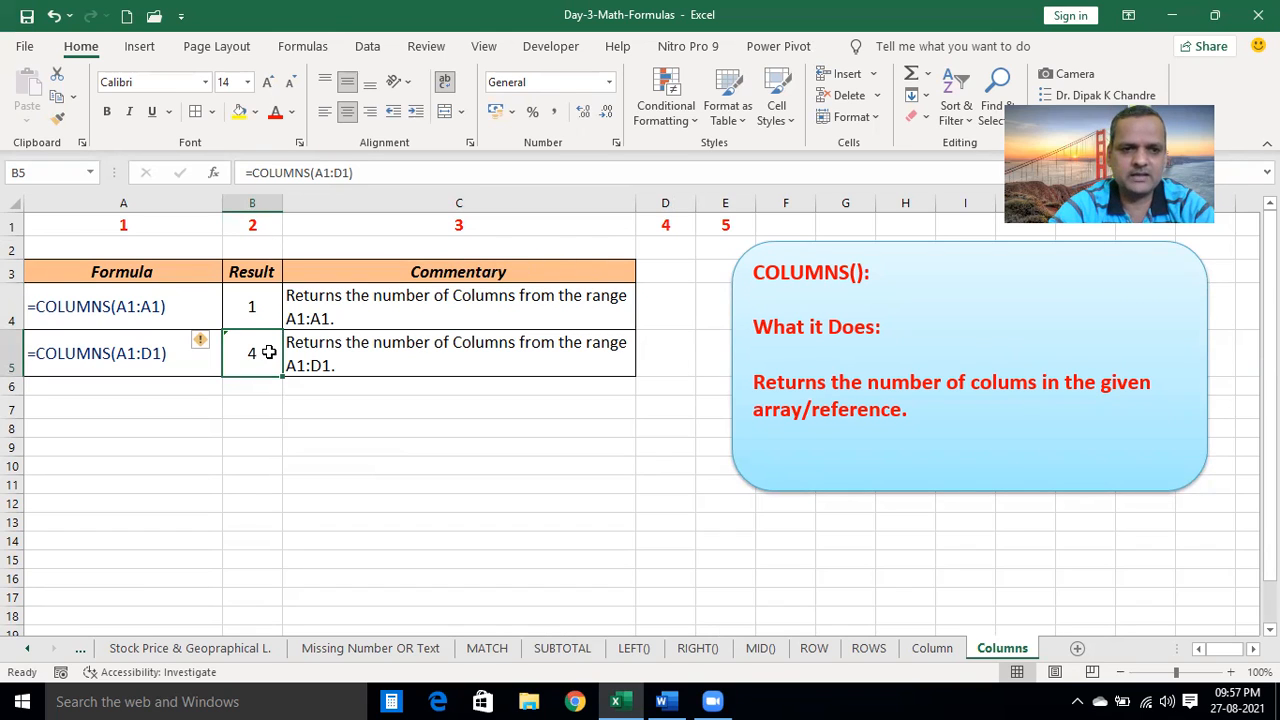
pyautogui.click(340, 172)
pyautogui.press('BackSpace')
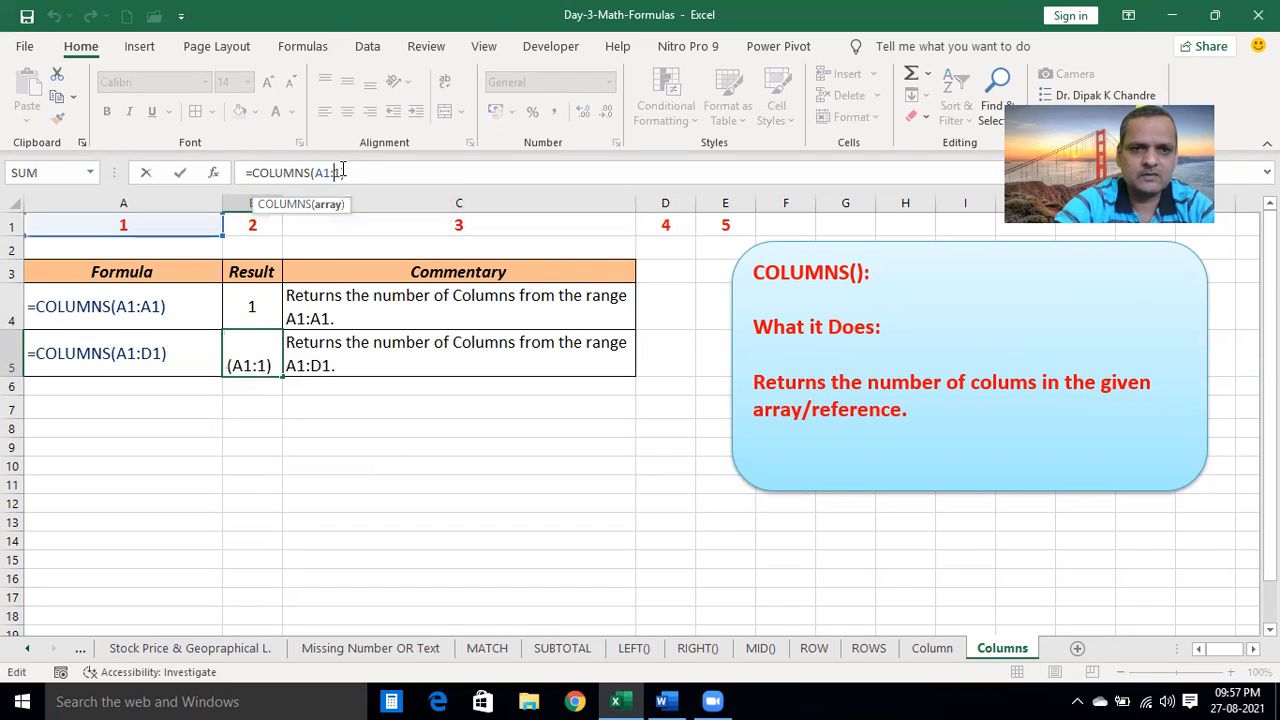
pyautogui.write('E')
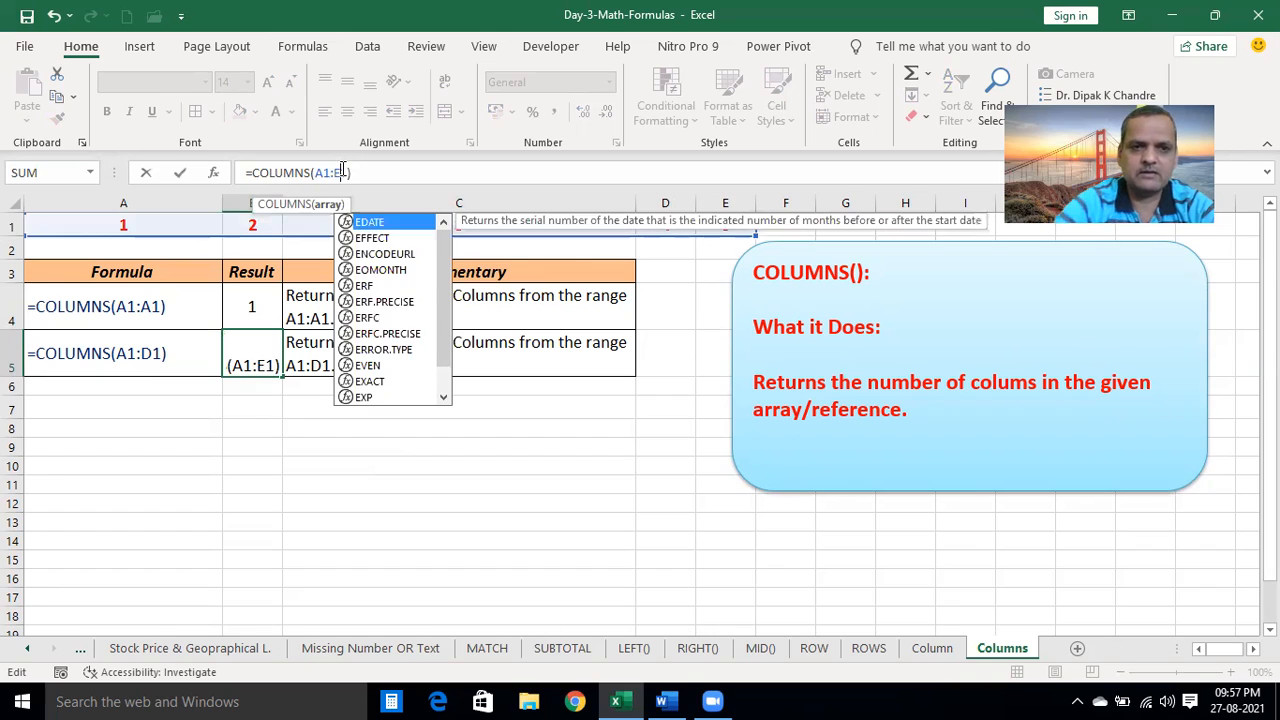
pyautogui.press('Return')
pyautogui.click(250, 353)
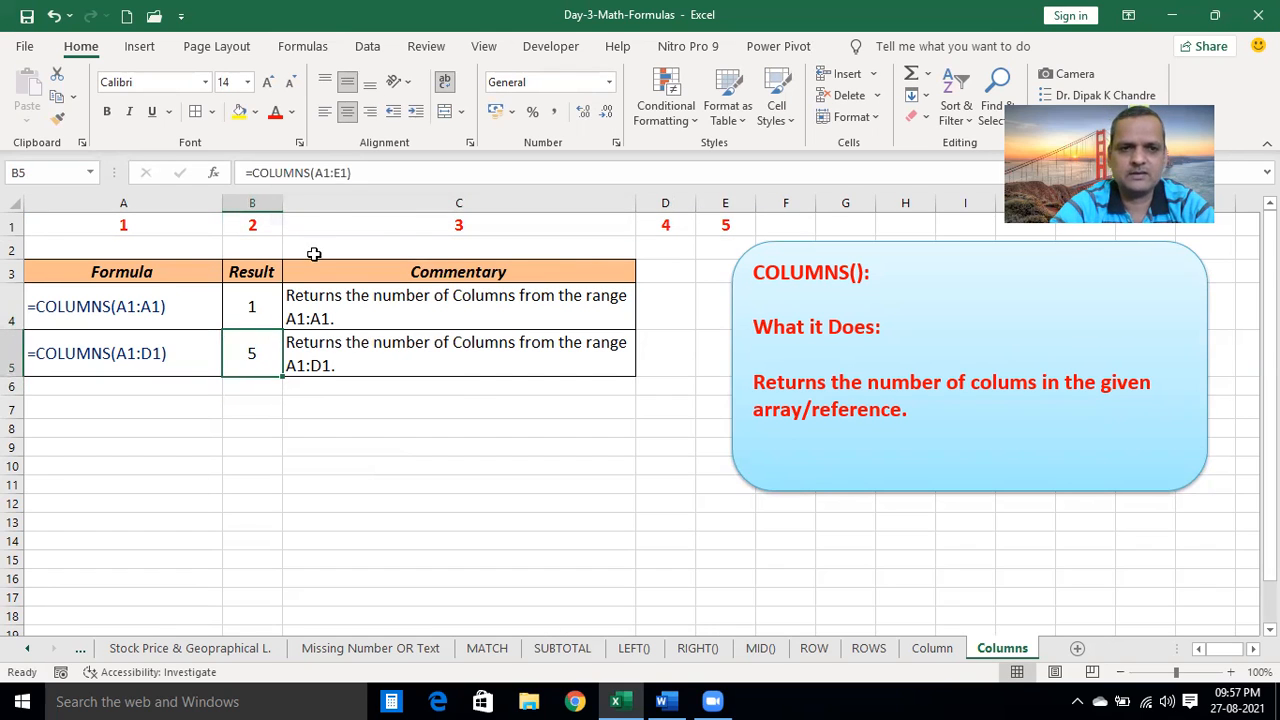
# Change the formula in B5 to =COLUMNS(A1:AZE1) and check it against the range's starting cell A1
pyautogui.click(345, 173)
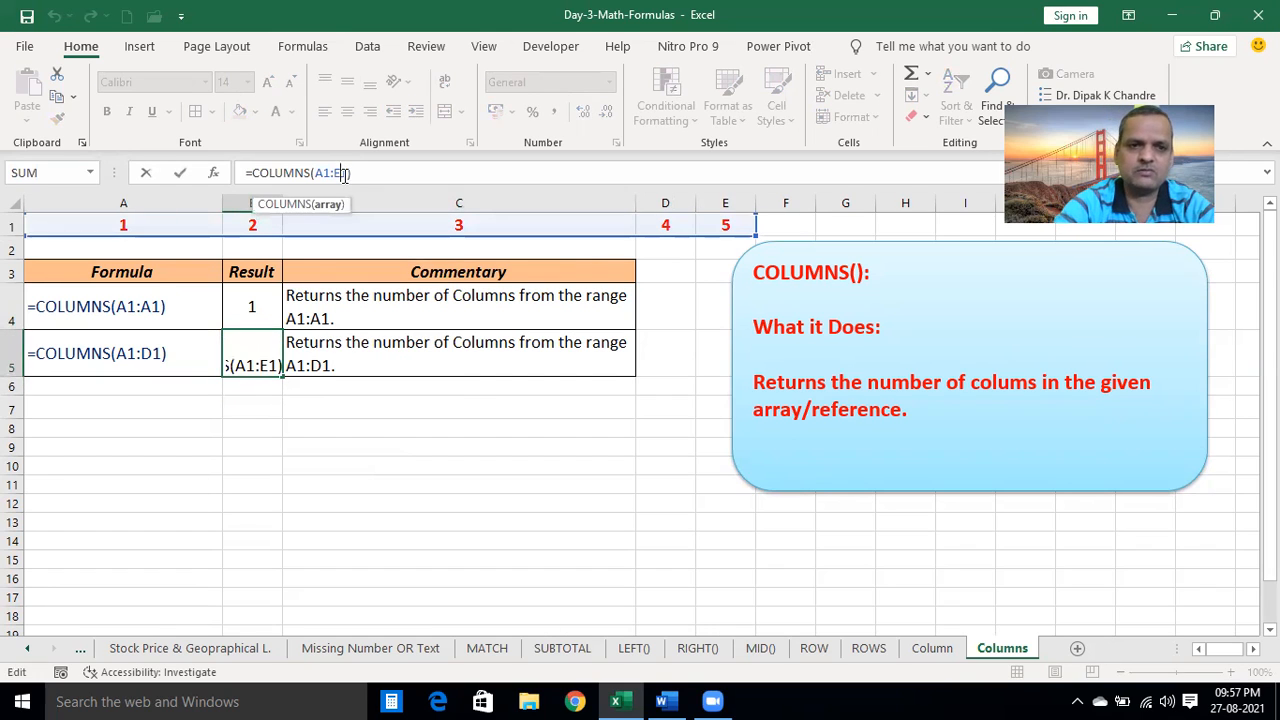
pyautogui.press('BackSpace')
pyautogui.write('A')
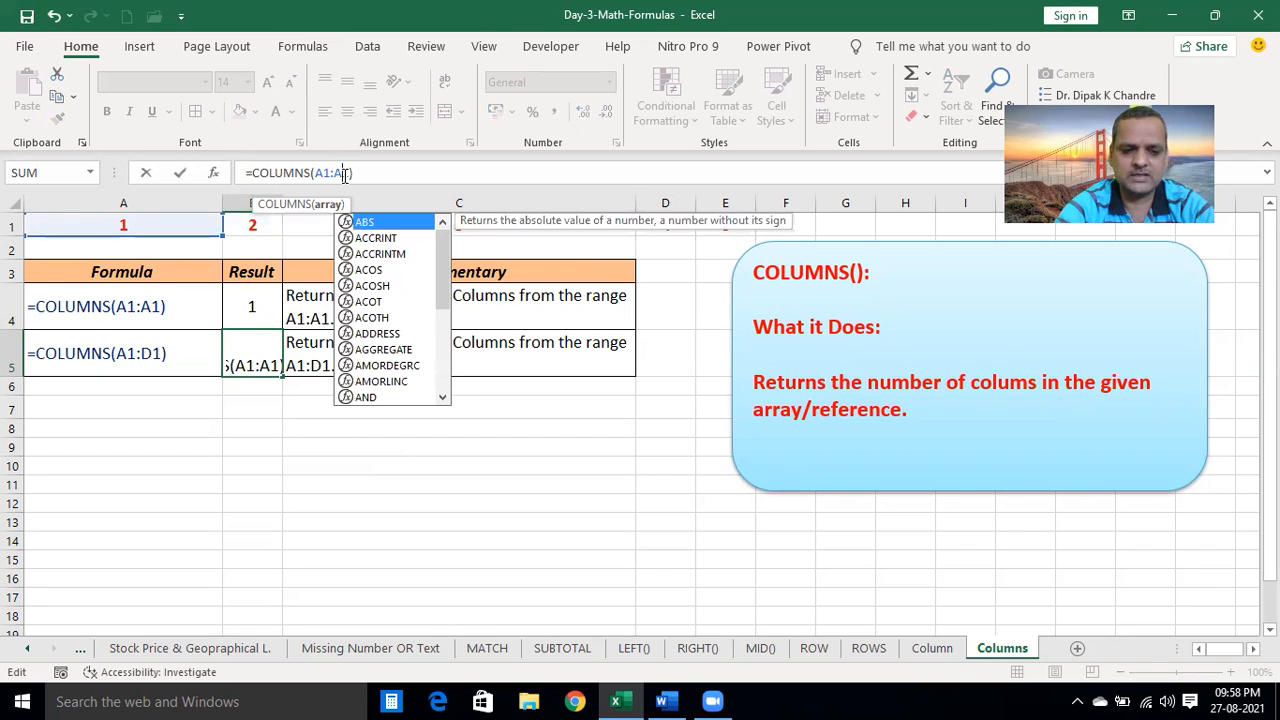
pyautogui.write('ZE')
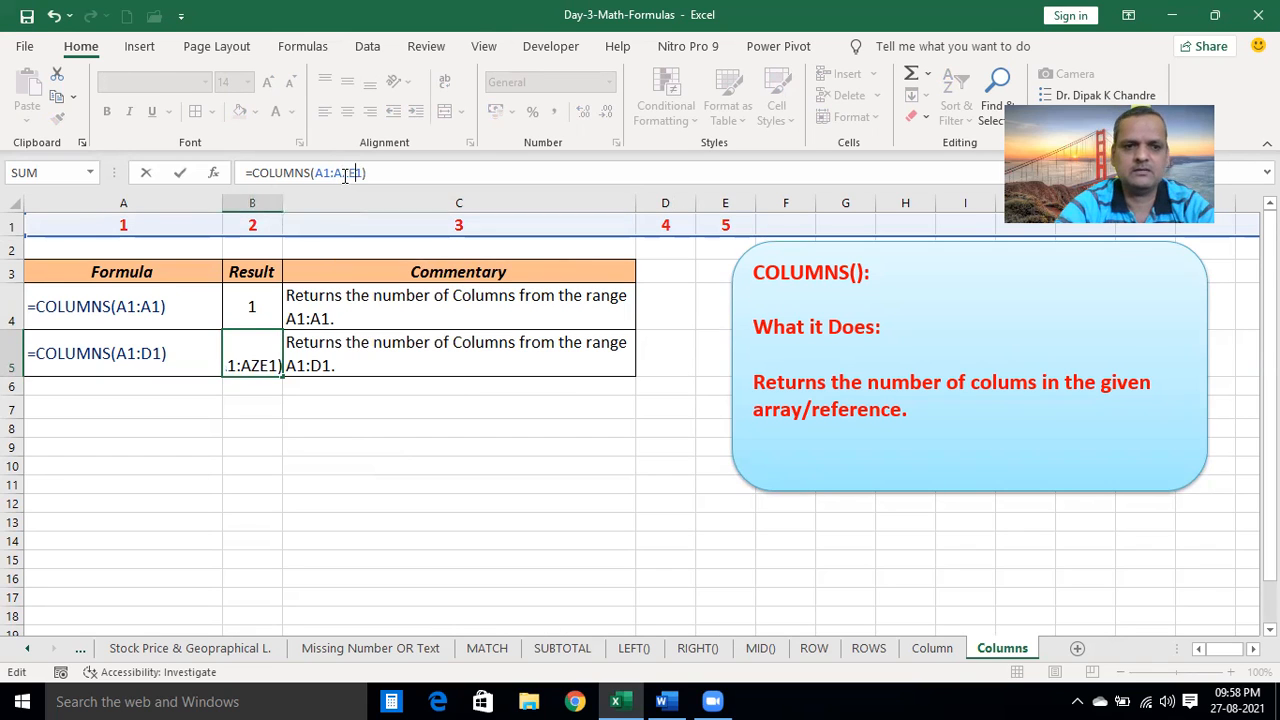
pyautogui.press('Return')
pyautogui.click(257, 336)
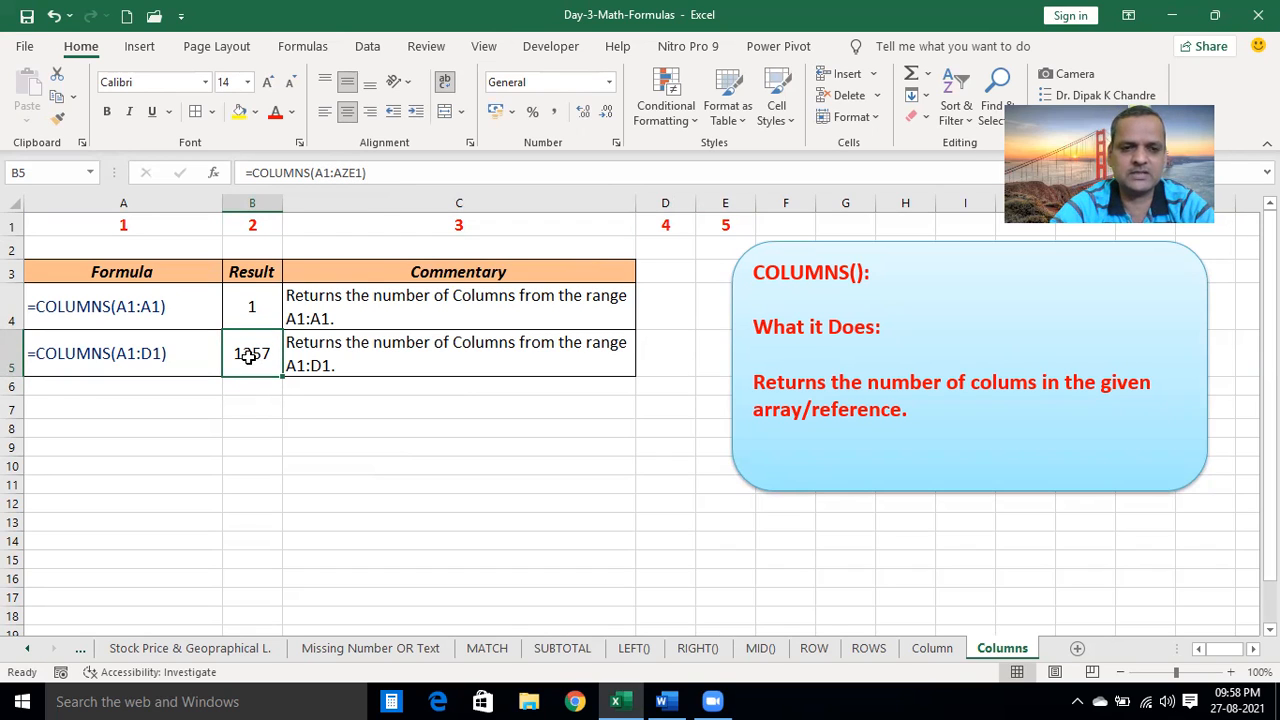
pyautogui.click(149, 221)
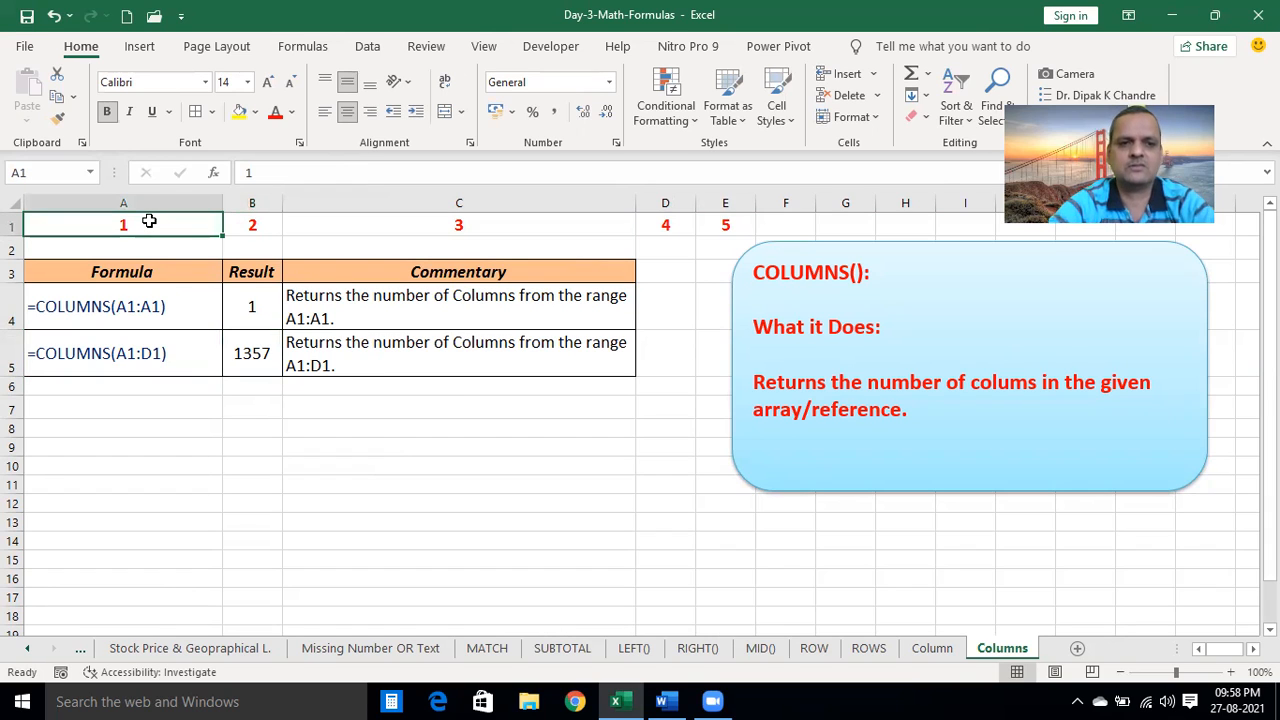
pyautogui.click(250, 352)
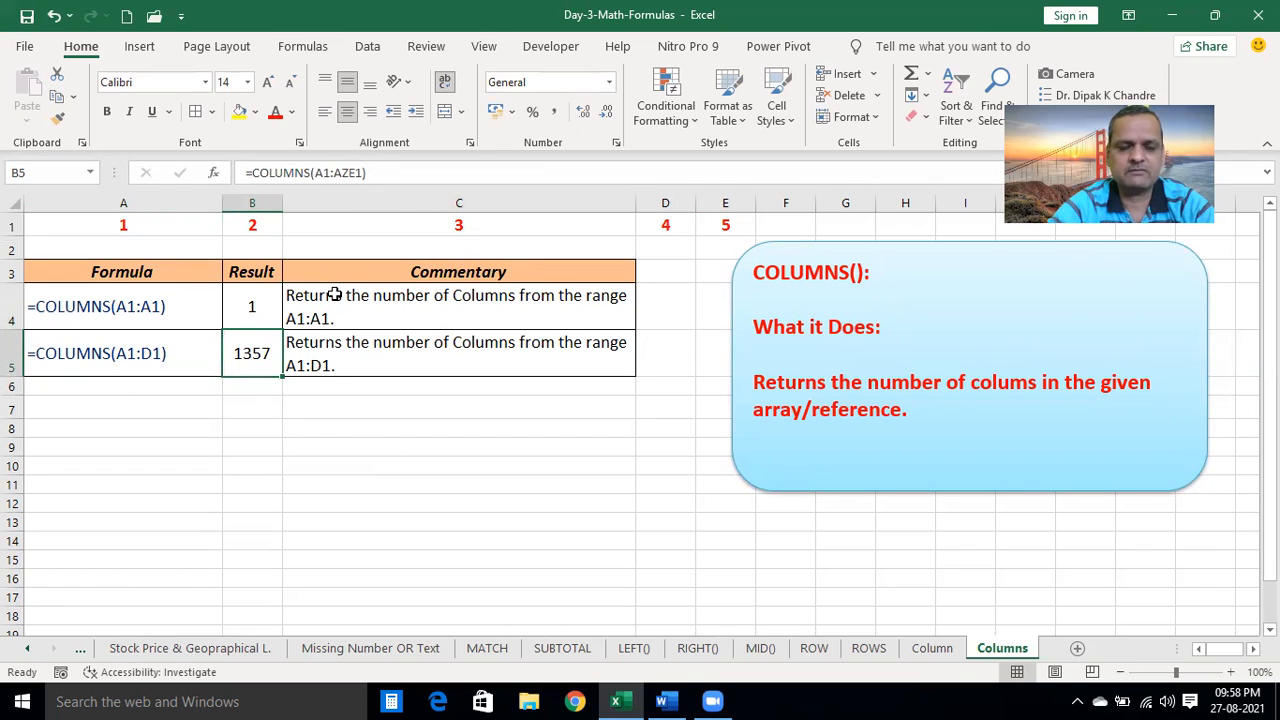
pyautogui.click(260, 480)
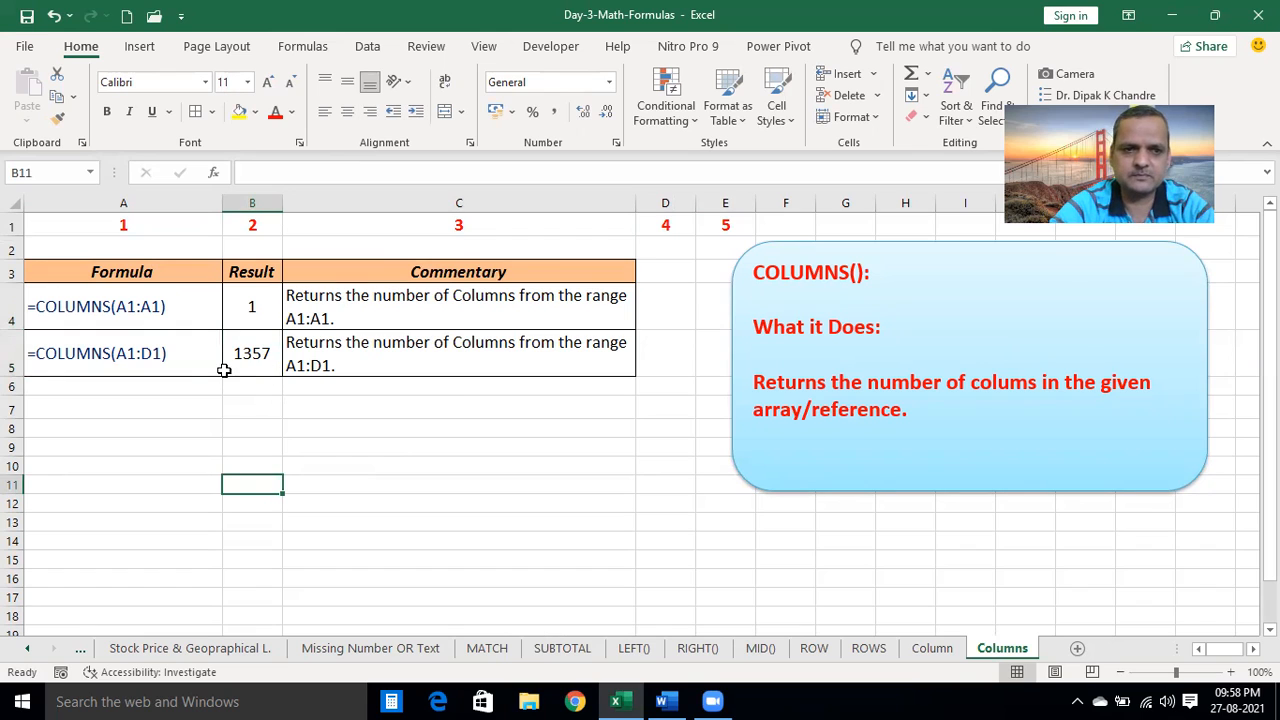
# Clear the COLUMNS formula from result cell B5
pyautogui.click(249, 351)
pyautogui.press('Delete')
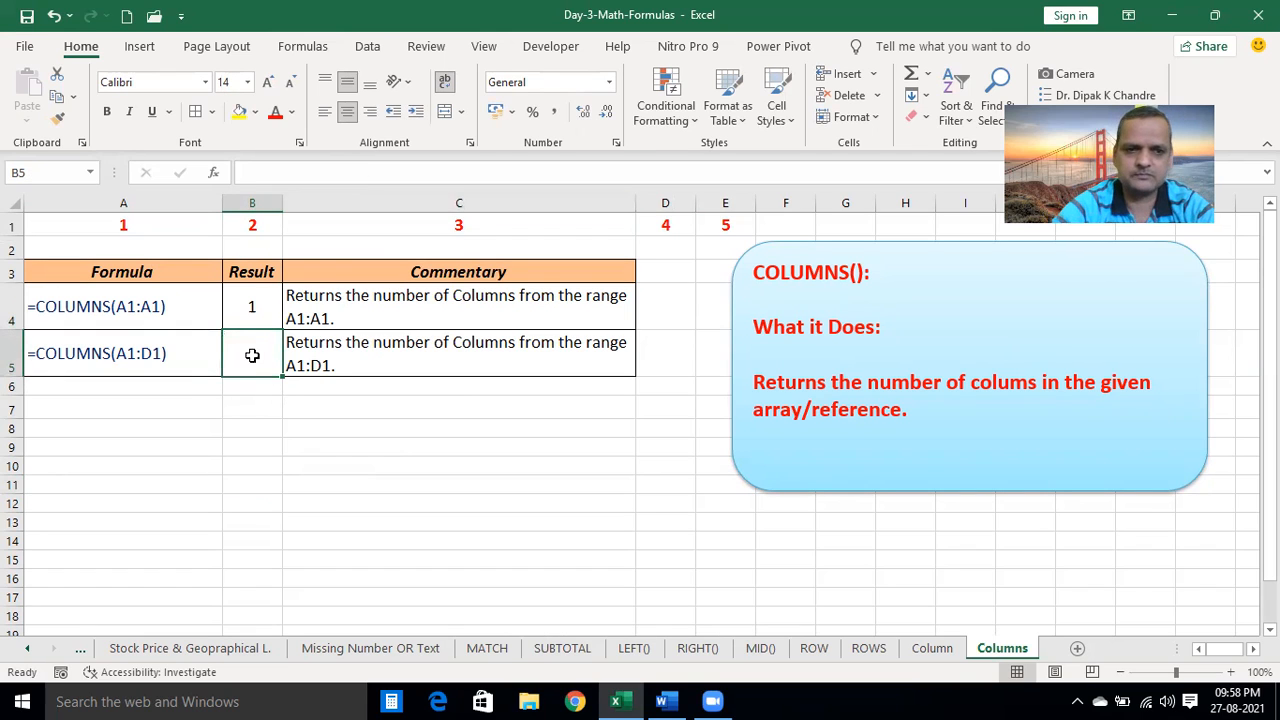
pyautogui.click(530, 522)
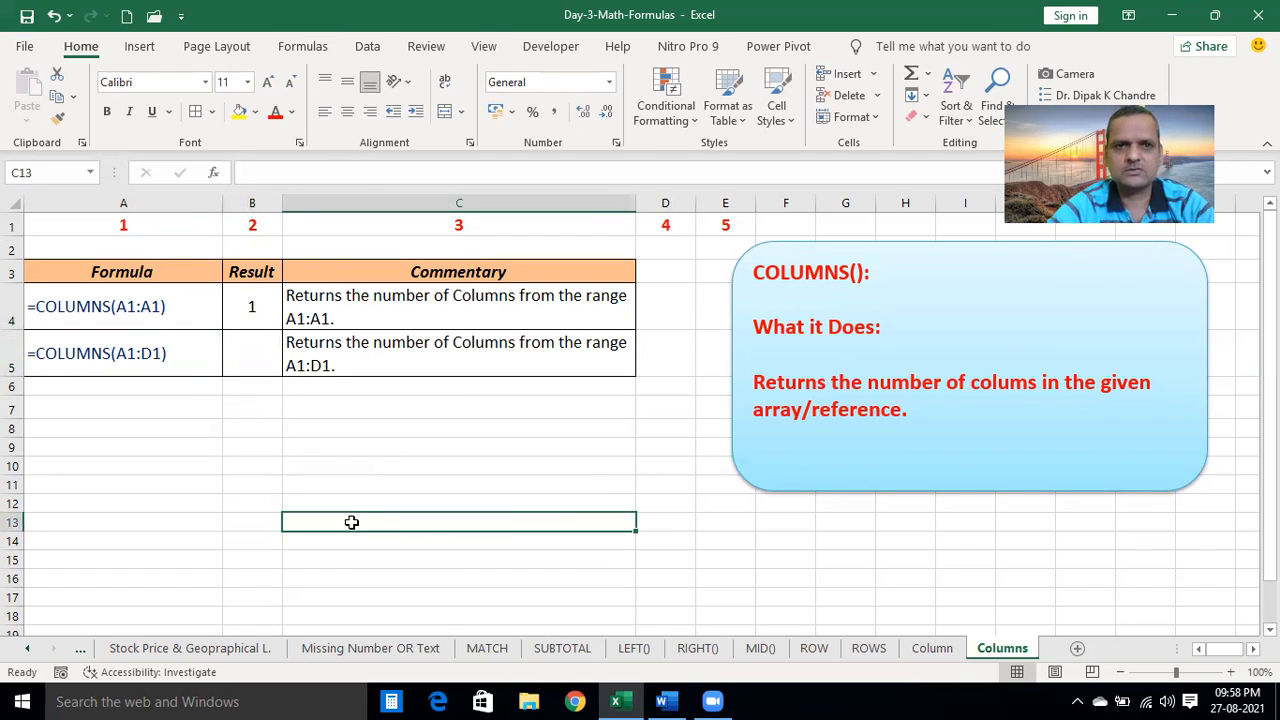
# Generate an Index sheet with a linked table of contents using the Index Tool add-in, and follow its MATCH link
pyautogui.click(27, 648)
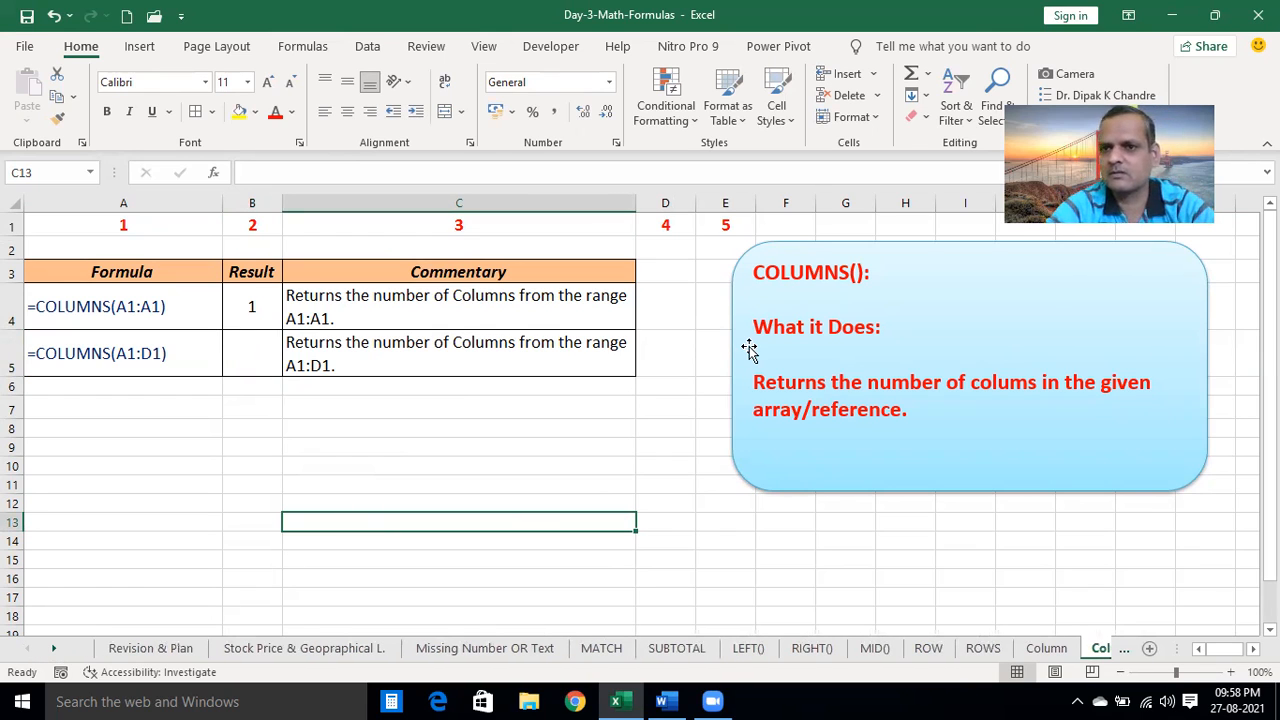
pyautogui.click(1062, 98)
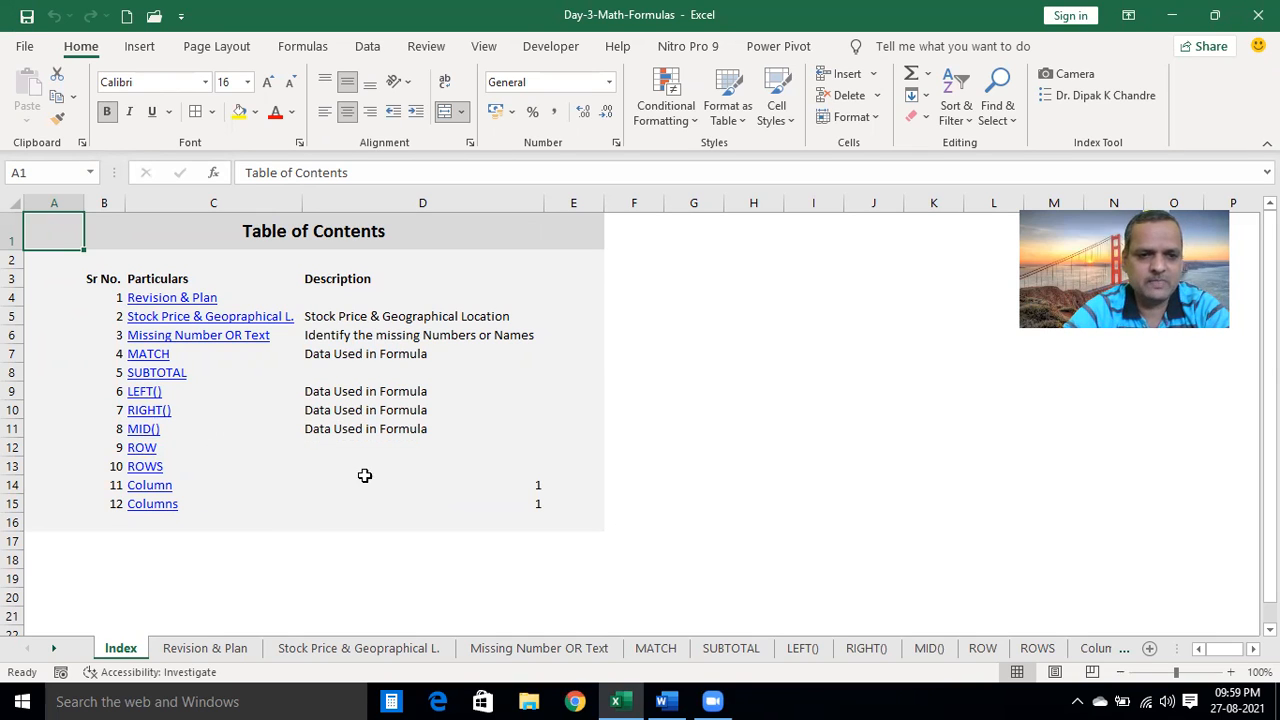
pyautogui.click(364, 480)
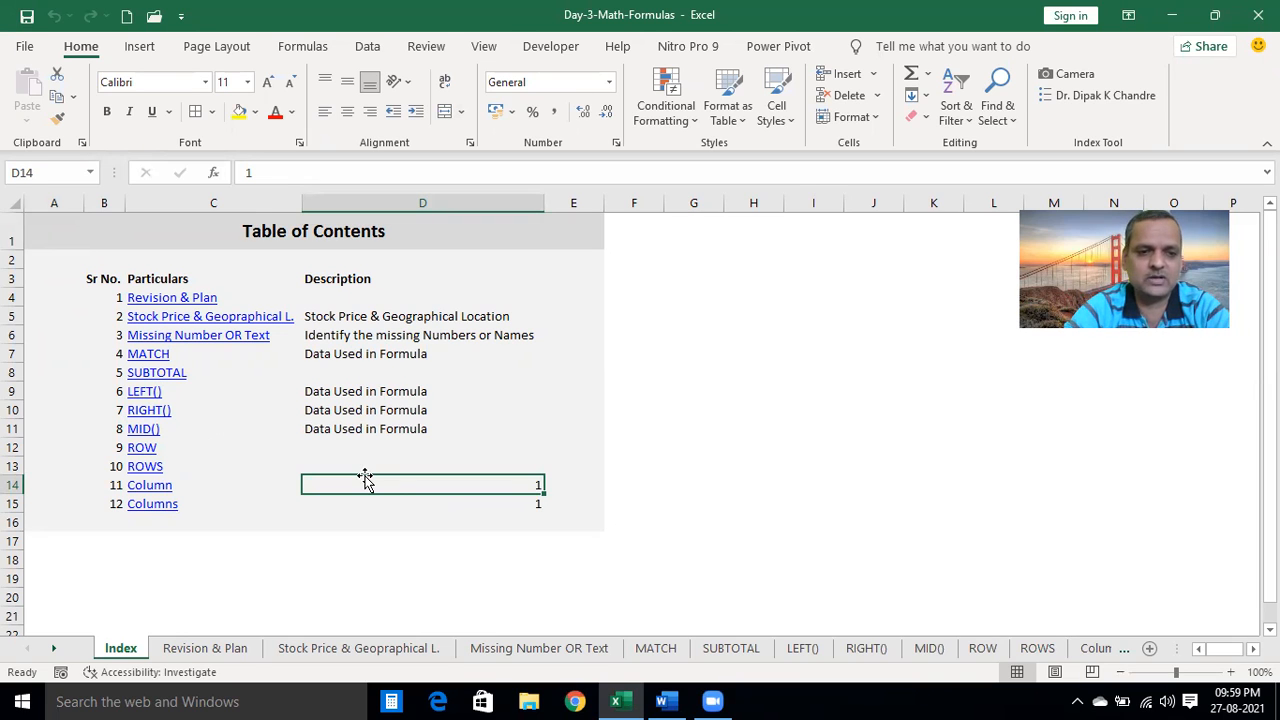
pyautogui.click(166, 356)
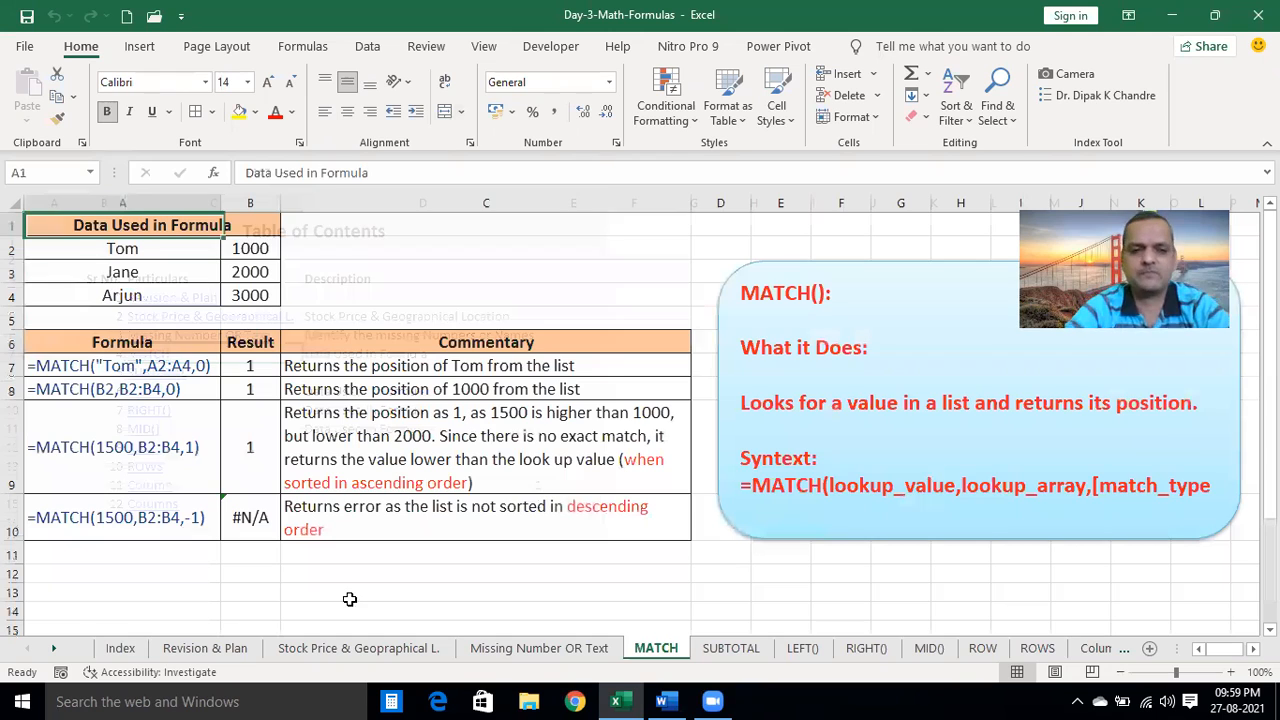
pyautogui.click(380, 367)
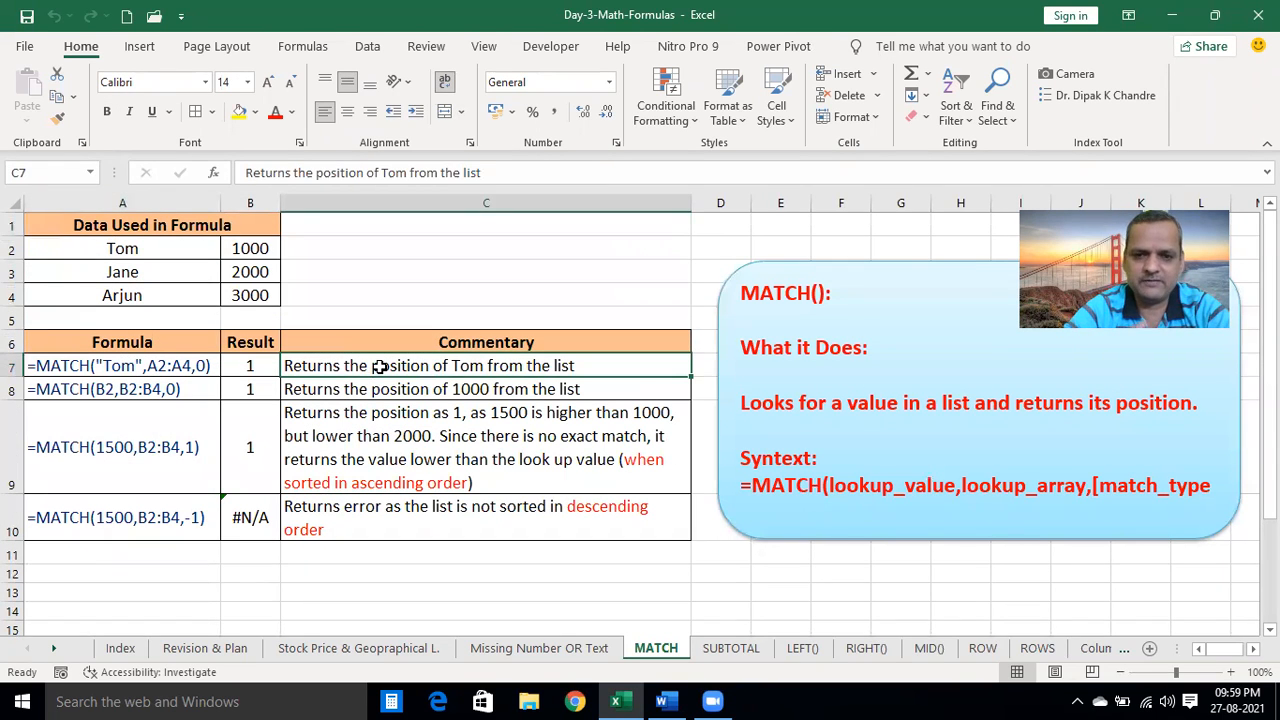
# Open the SUBTOTAL sheet and shift the blue explanation box to the right, farther away from the student table
pyautogui.click(725, 658)
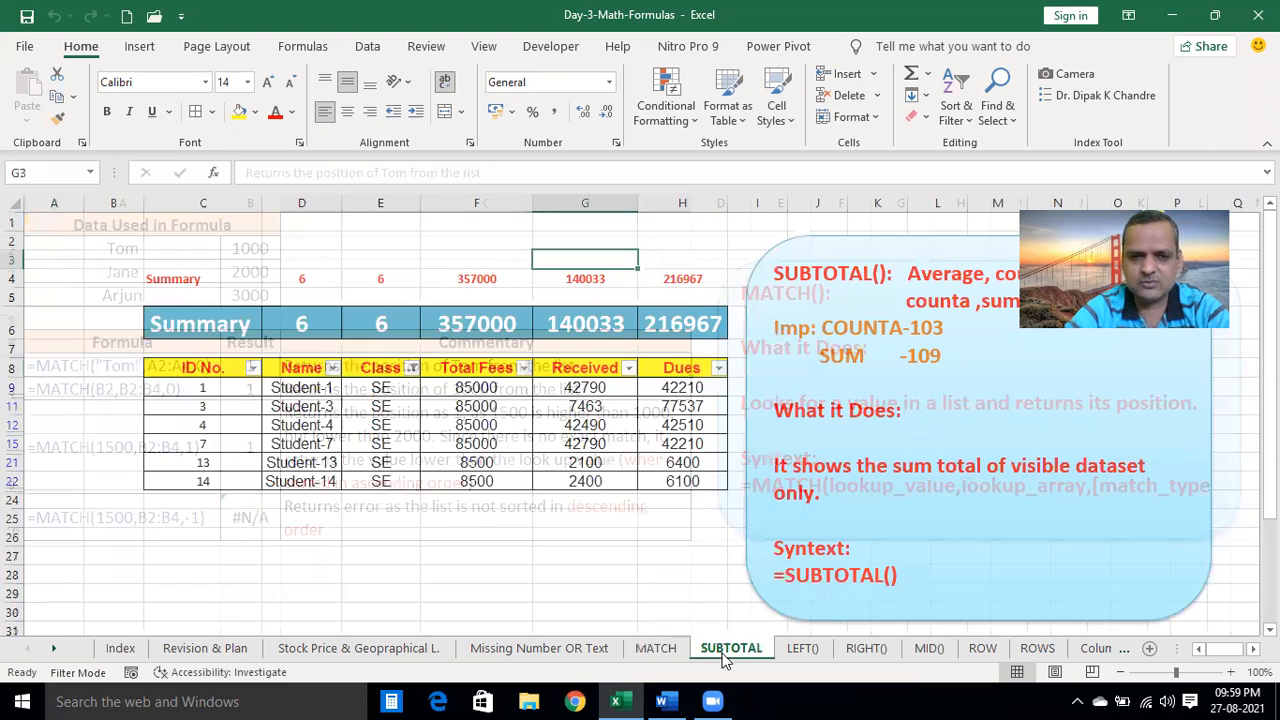
pyautogui.click(260, 593)
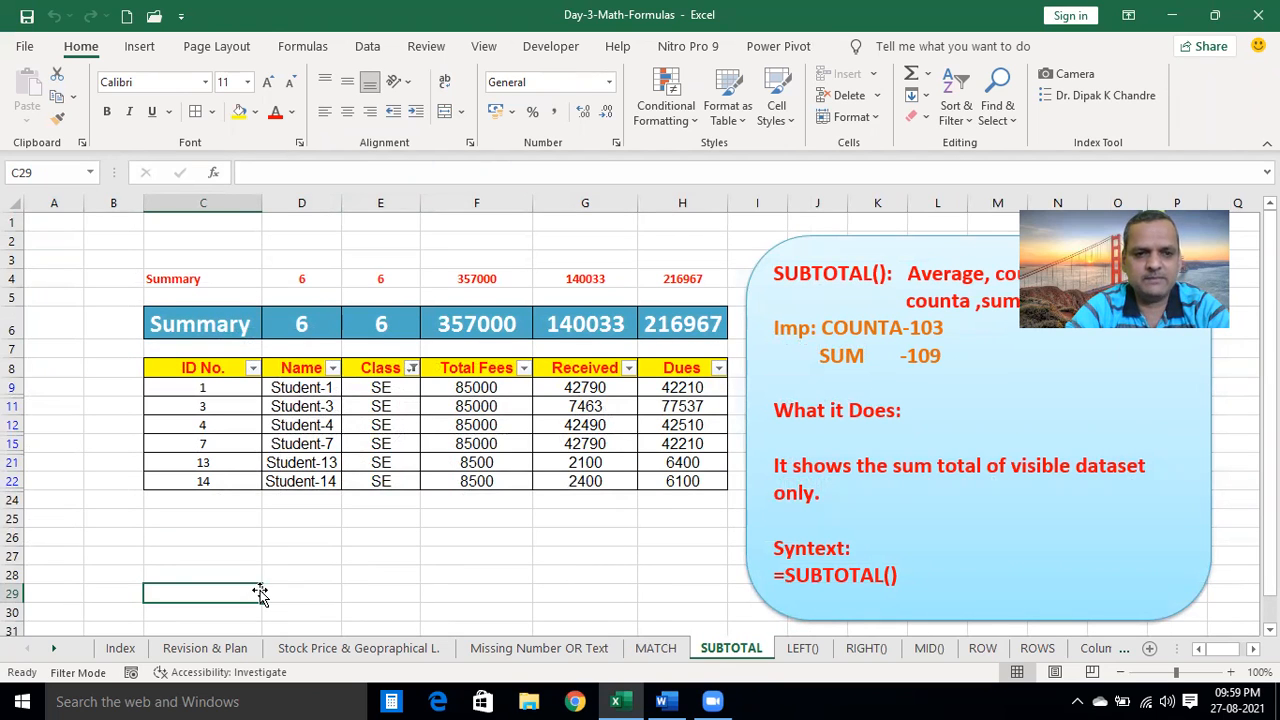
pyautogui.click(497, 522)
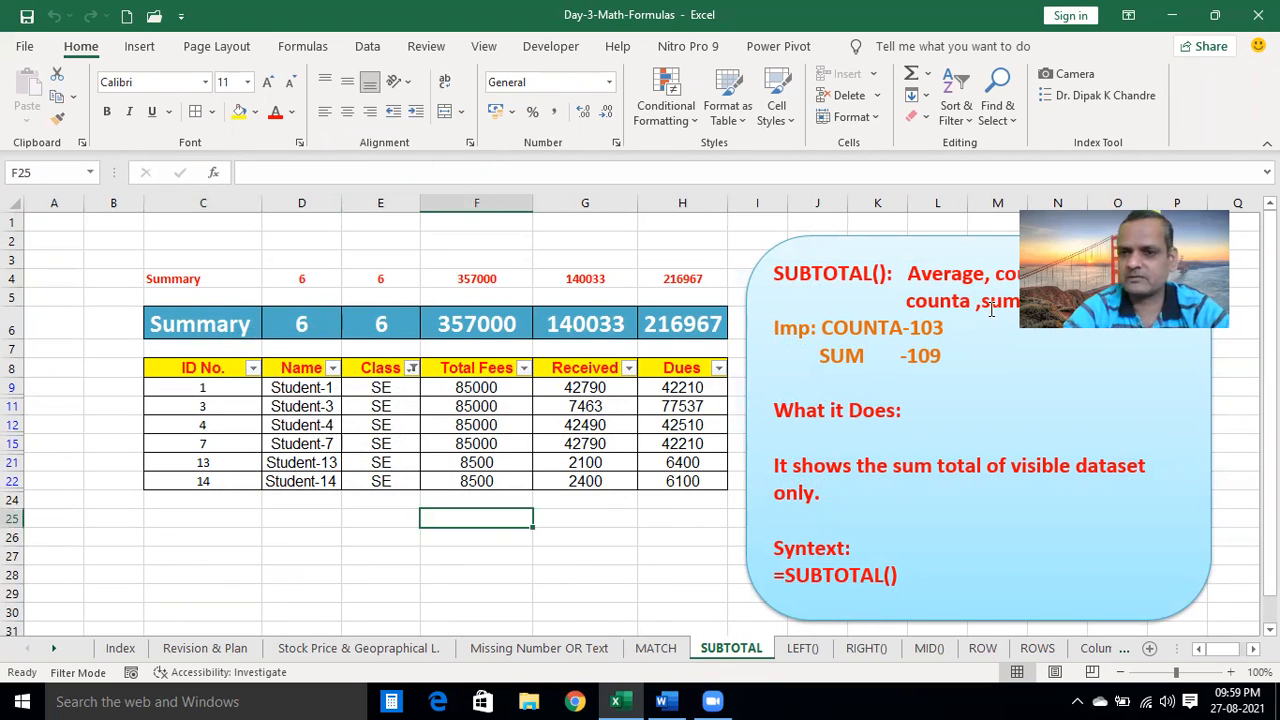
pyautogui.click(525, 610)
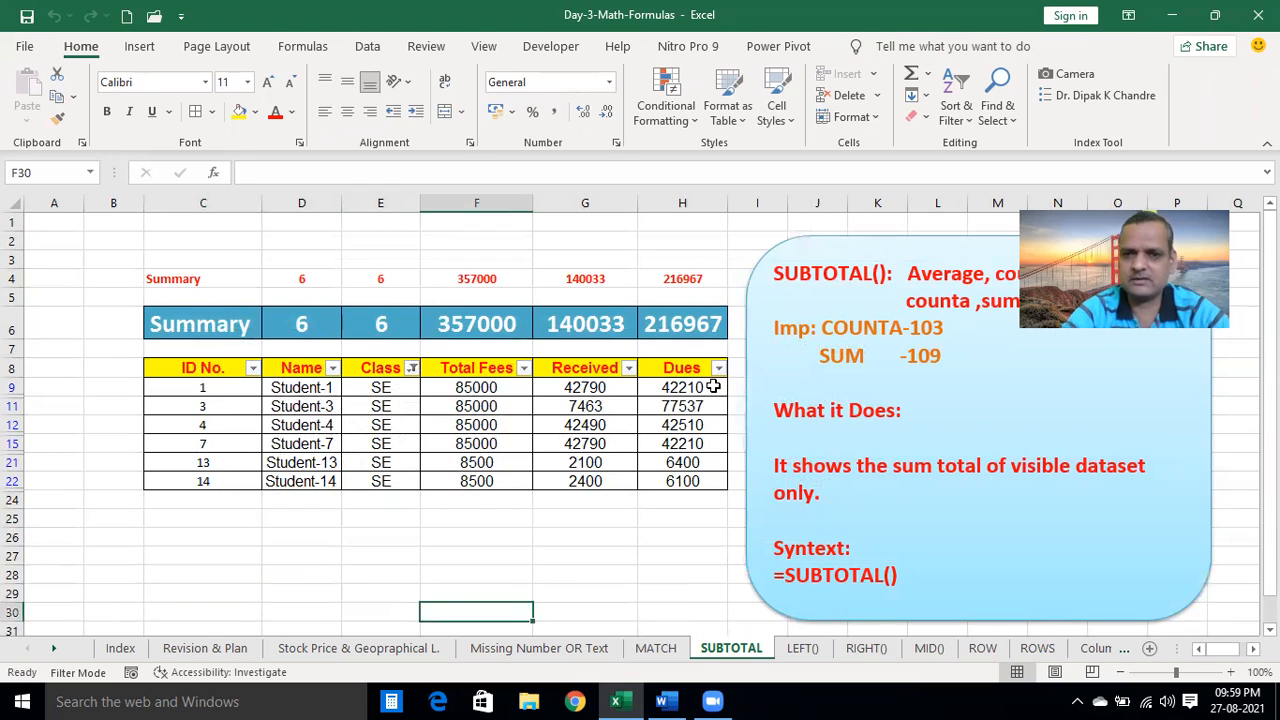
pyautogui.moveTo(835, 248); pyautogui.dragTo(970, 267)
pyautogui.click(488, 524)
pyautogui.moveTo(200, 367); pyautogui.dragTo(688, 483)
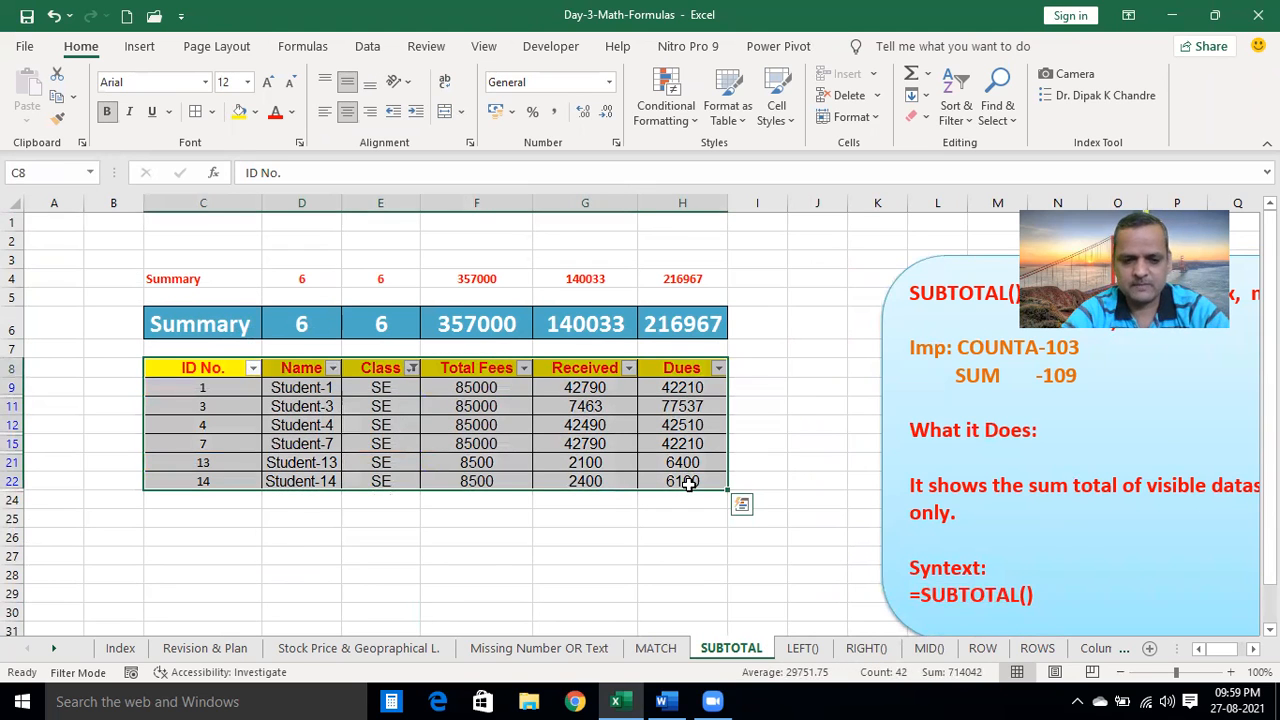
pyautogui.hotkey('ctrl', 'q')
pyautogui.click(295, 567)
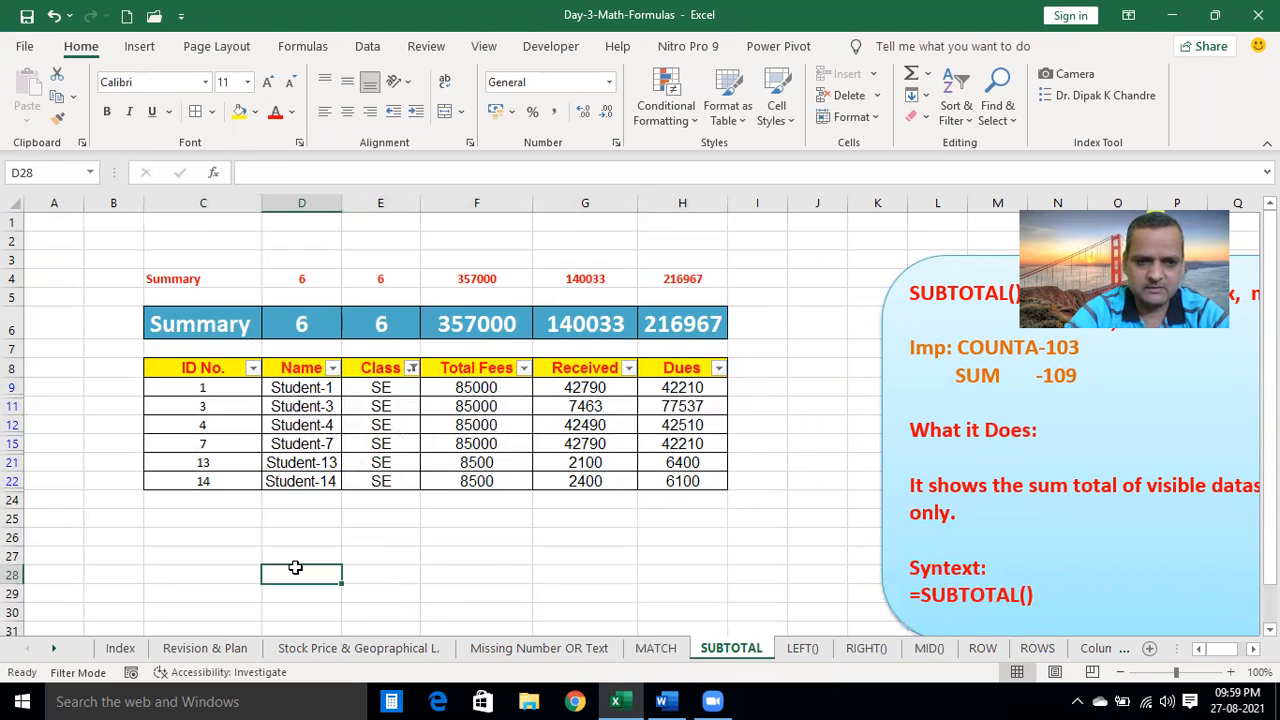
# Remove the SE restriction from the student table's Class filter so that all classes are included
pyautogui.scroll(-1, 503, 526)
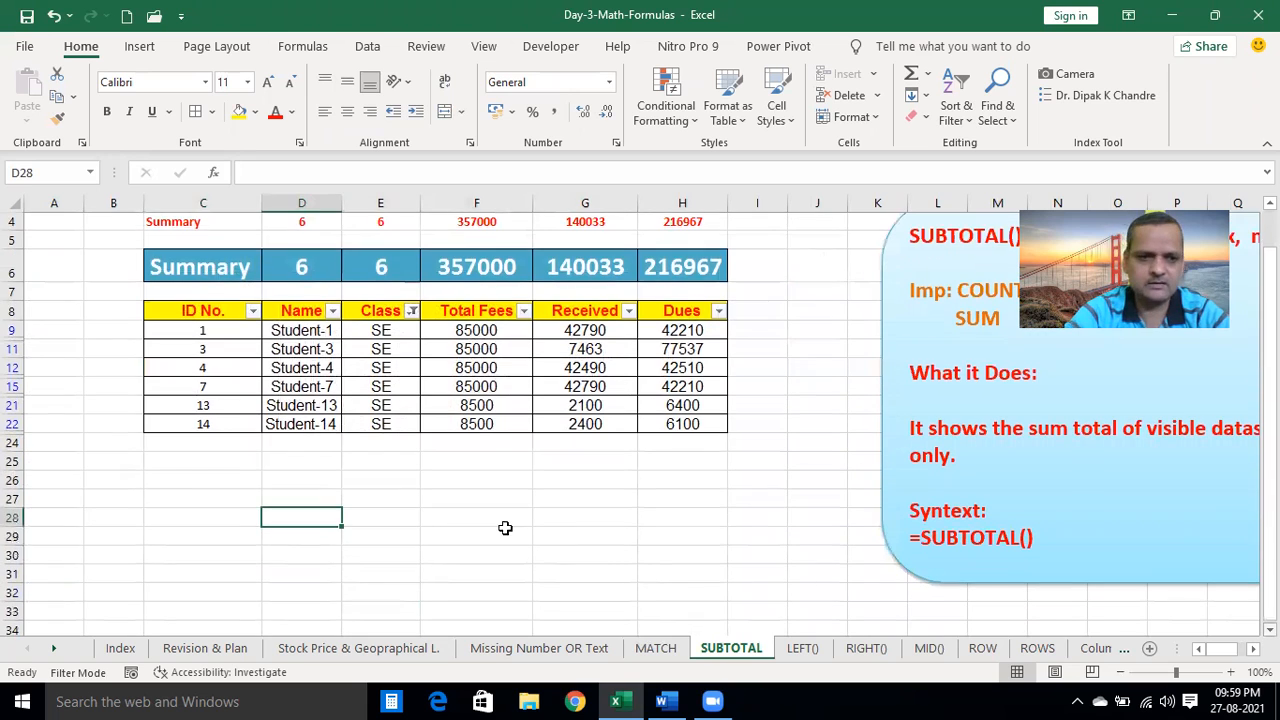
pyautogui.scroll(-1, 503, 526)
pyautogui.click(171, 477)
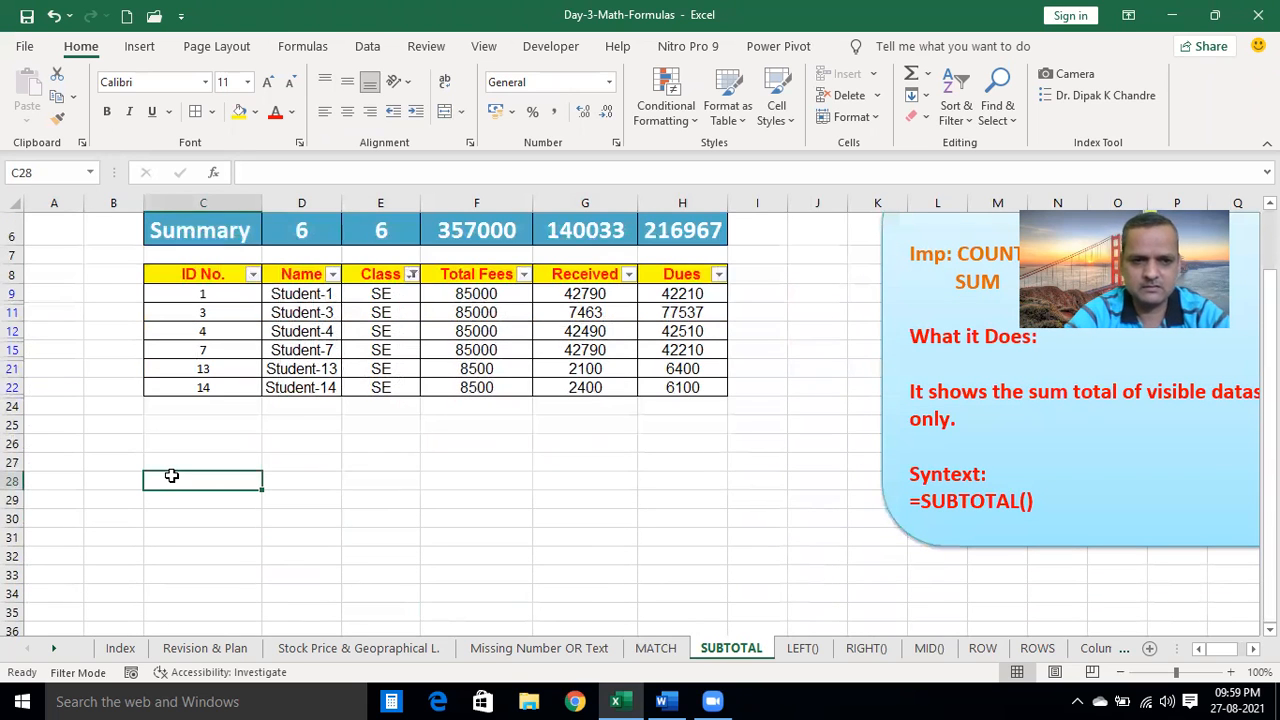
pyautogui.click(333, 277)
pyautogui.click(411, 274)
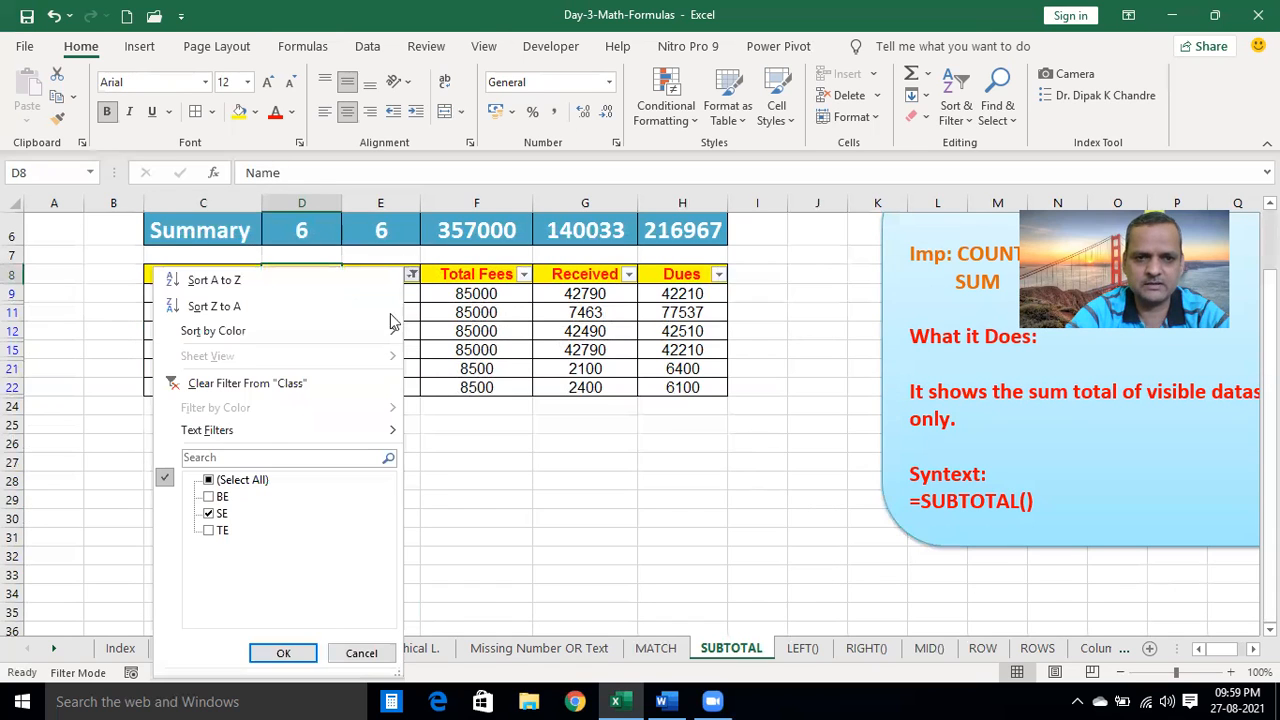
pyautogui.click(272, 652)
# Copy the full student table C8:H23 and paste the copy below it, starting at C29
pyautogui.moveTo(188, 276); pyautogui.dragTo(704, 556)
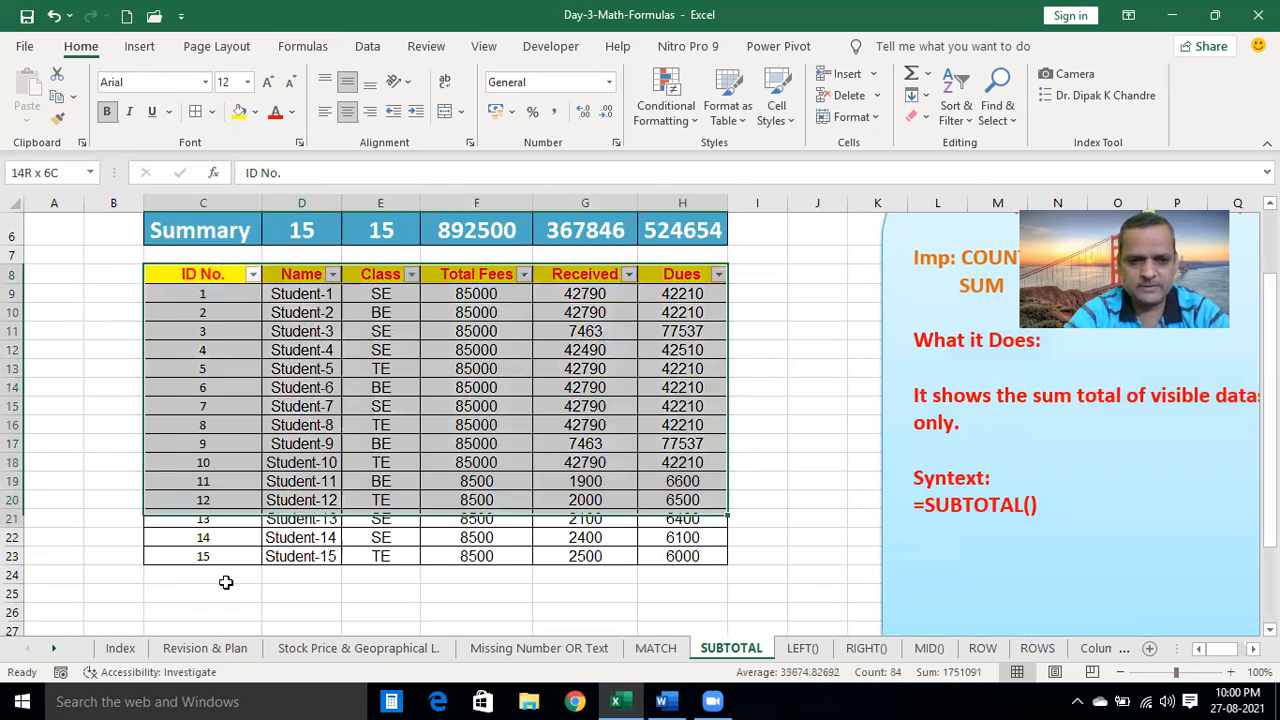
pyautogui.hotkey('ctrl', 'c')
pyautogui.click(196, 579)
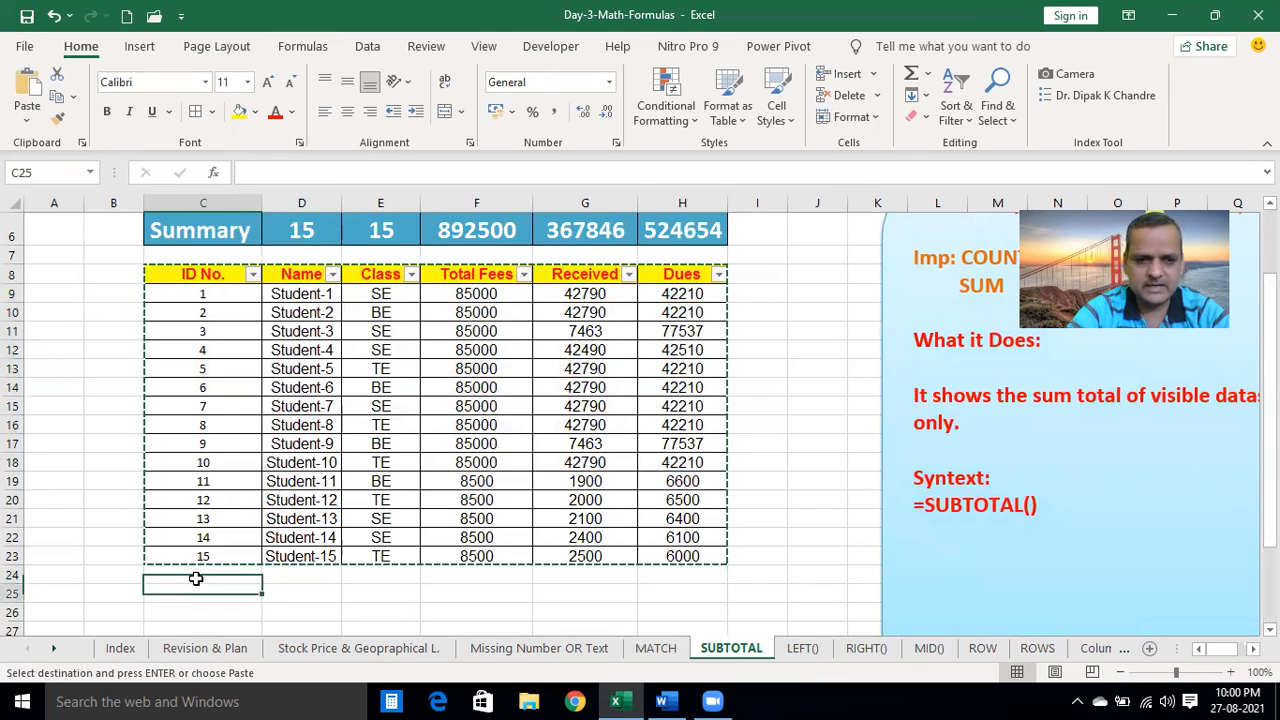
pyautogui.scroll(-1, 196, 579)
pyautogui.click(196, 579)
pyautogui.hotkey('ctrl', 'v')
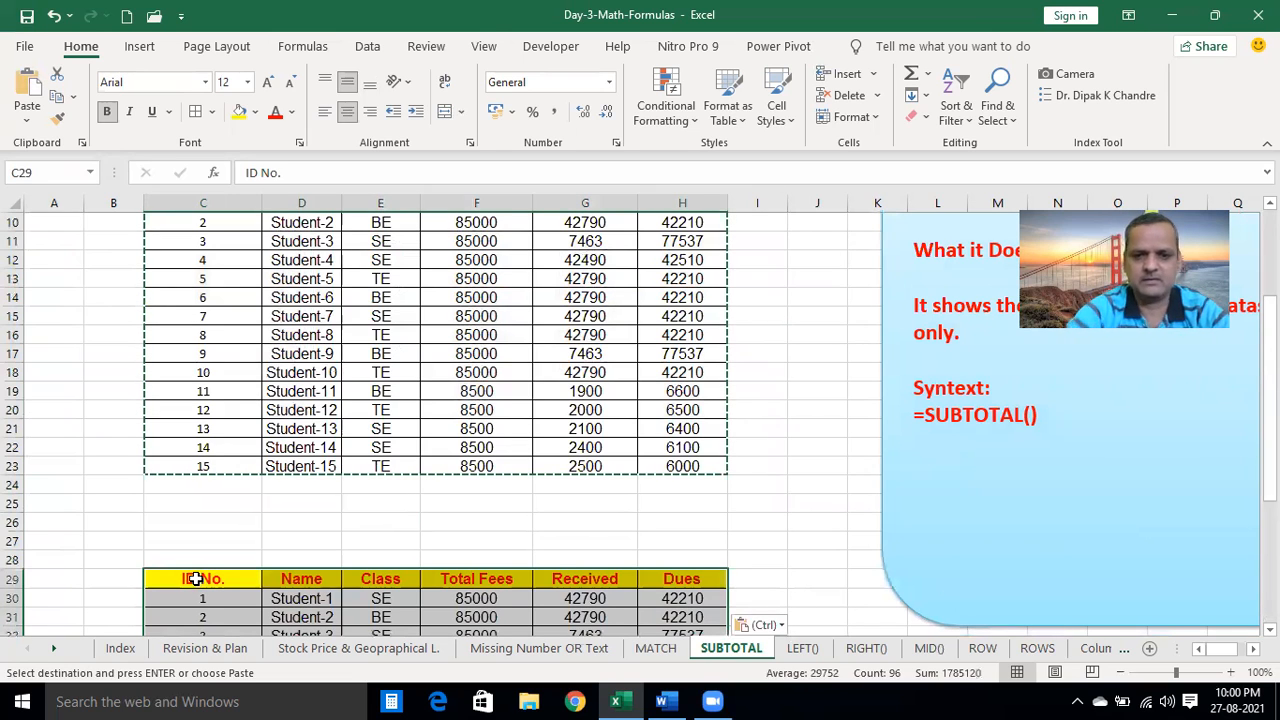
# Turn off the original student table's filter and apply a filter to the copied table's header row C29:H29
pyautogui.moveTo(1270, 332); pyautogui.dragTo(1270, 453)
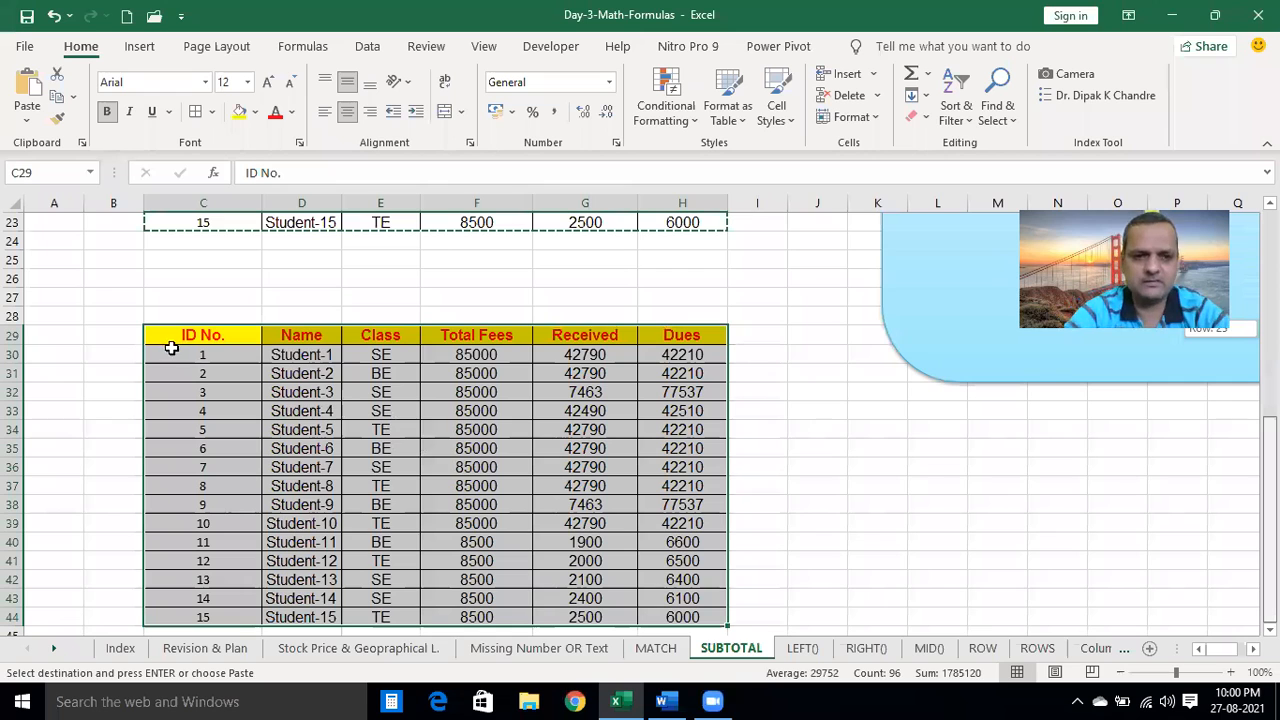
pyautogui.moveTo(430, 348); pyautogui.dragTo(694, 332)
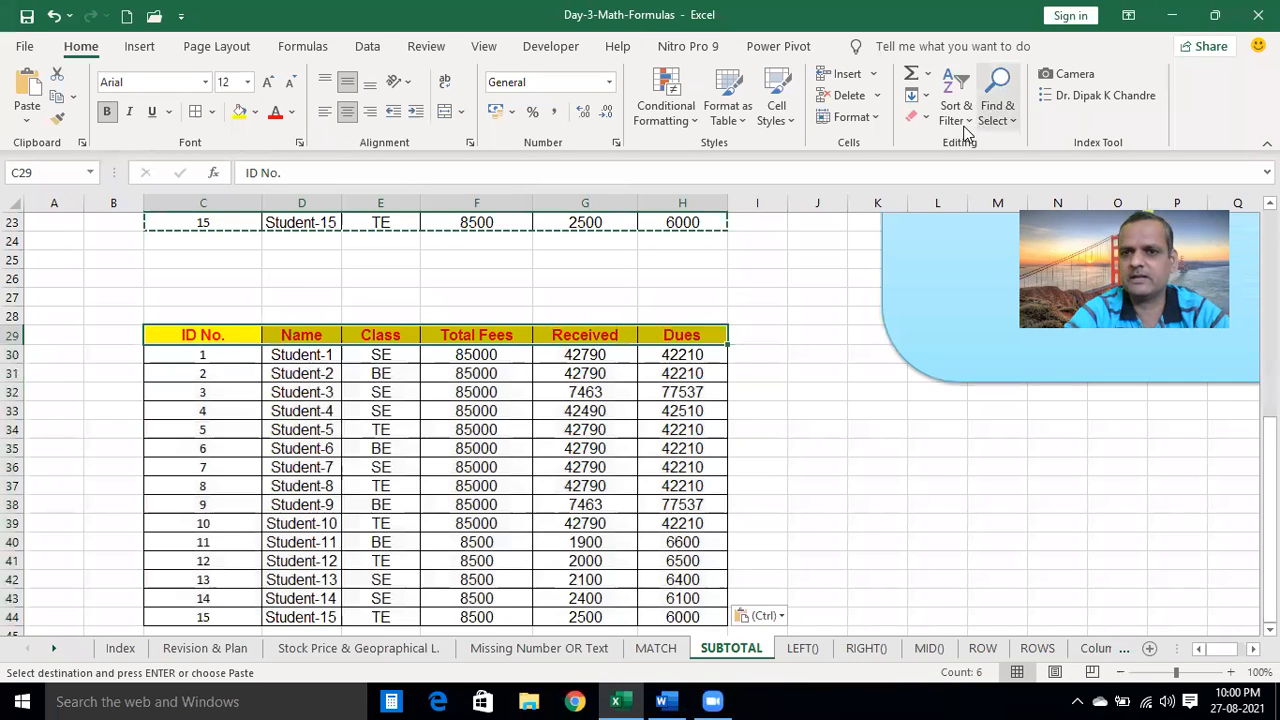
pyautogui.click(956, 98)
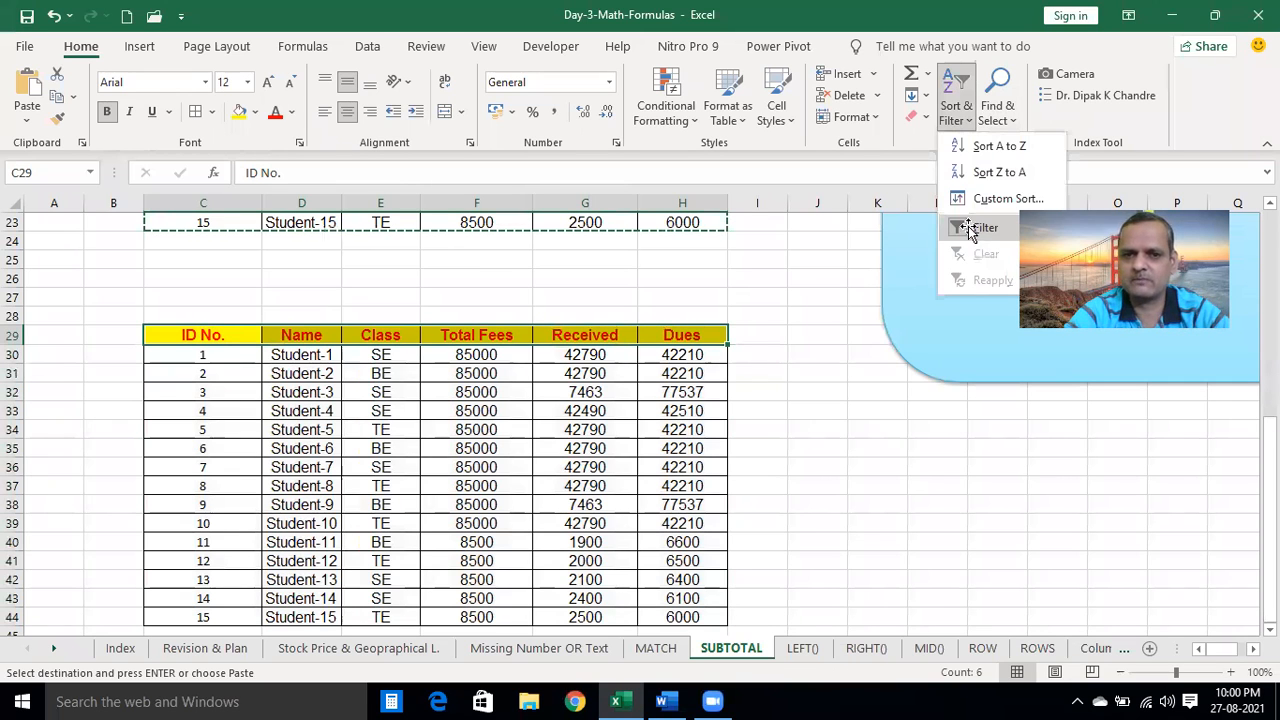
pyautogui.click(969, 222)
pyautogui.moveTo(194, 334); pyautogui.dragTo(666, 332)
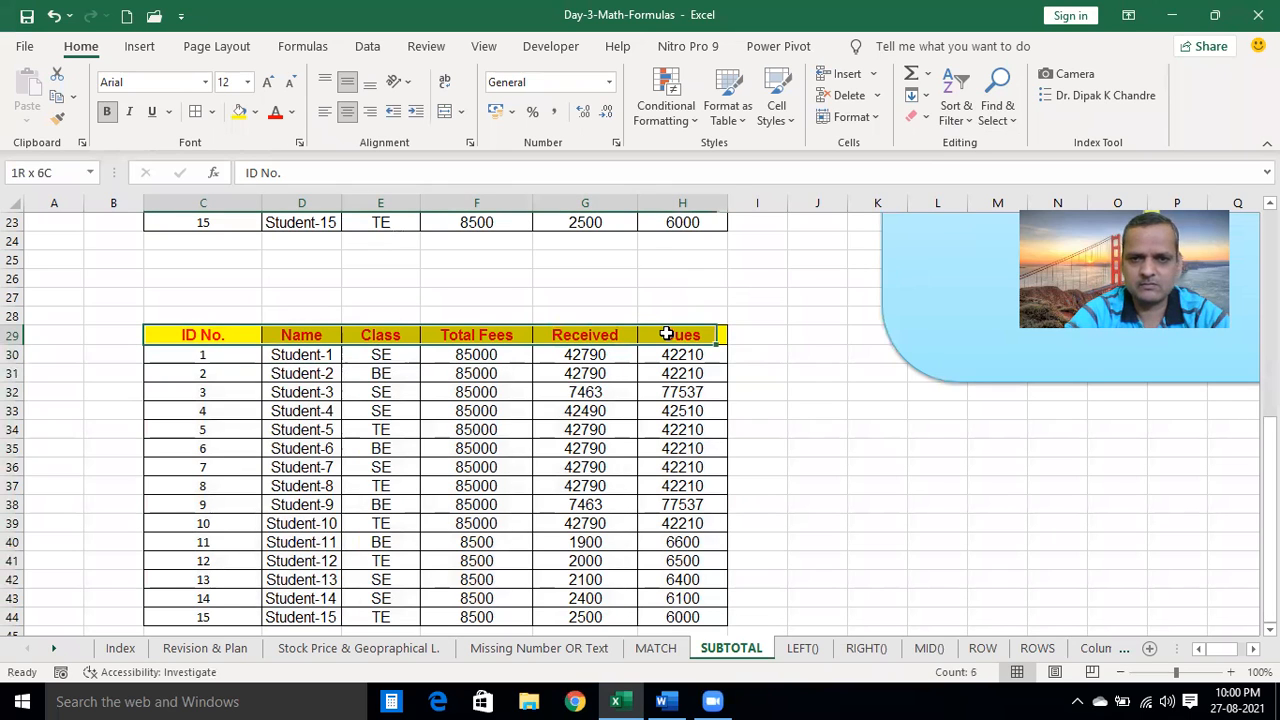
pyautogui.click(956, 110)
pyautogui.click(969, 222)
pyautogui.click(503, 315)
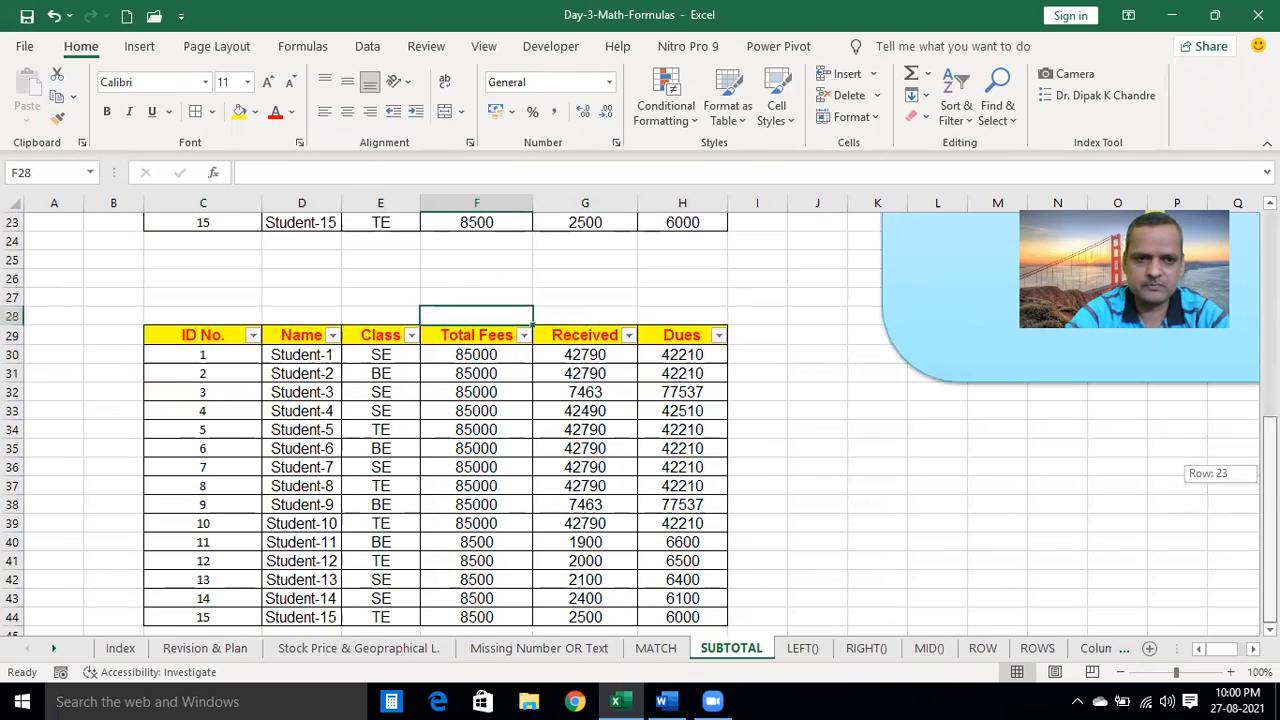
# Convert the copied student data C29:H44 into an Excel table with headers
pyautogui.moveTo(198, 375); pyautogui.dragTo(229, 334)
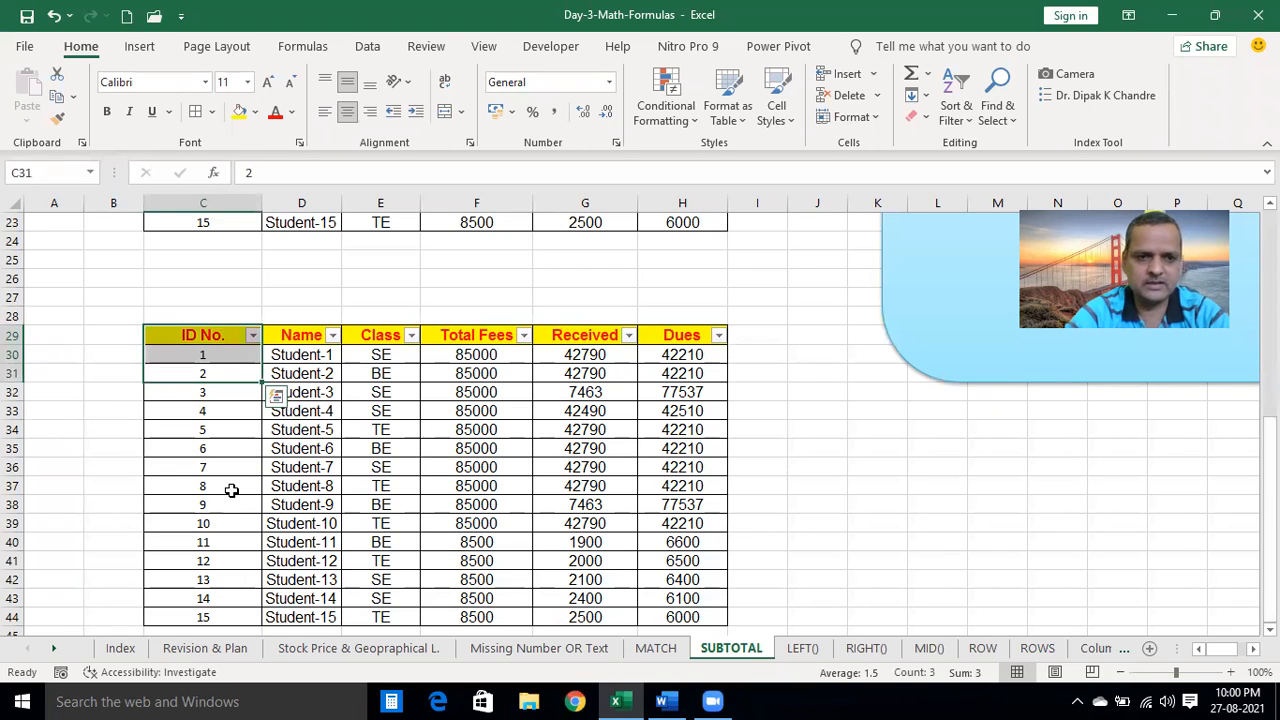
pyautogui.click(352, 429)
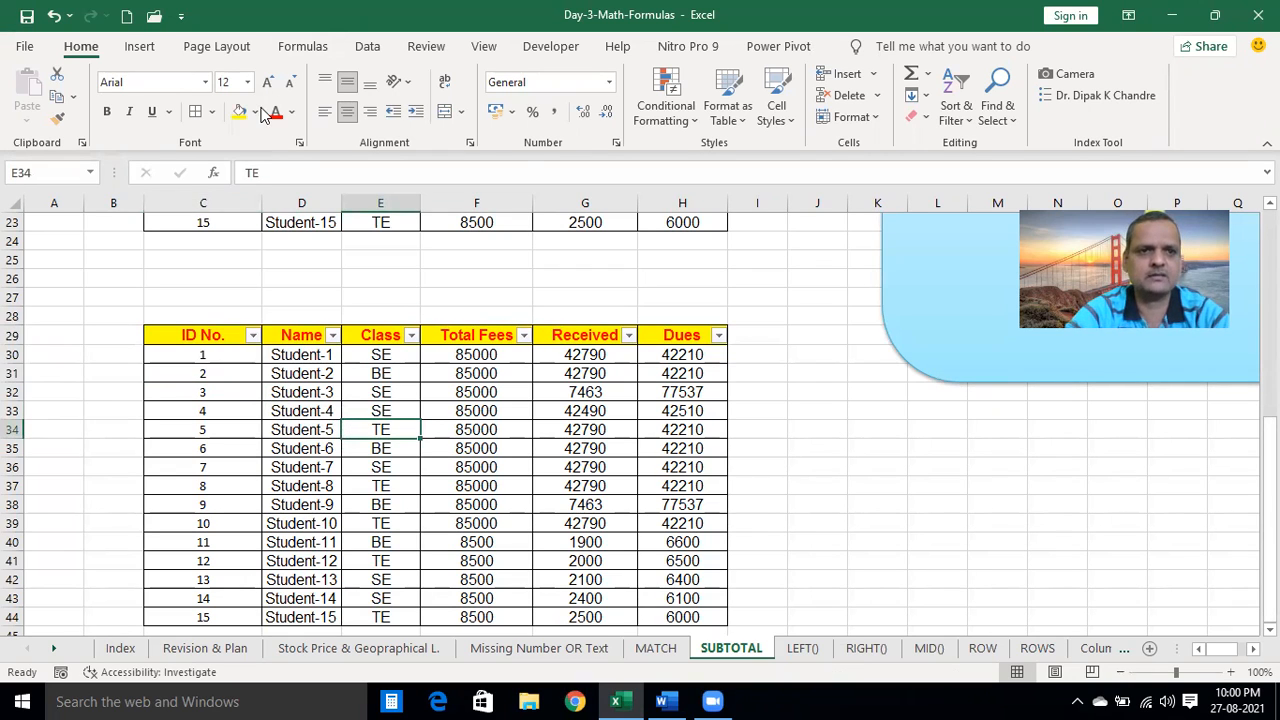
pyautogui.click(139, 47)
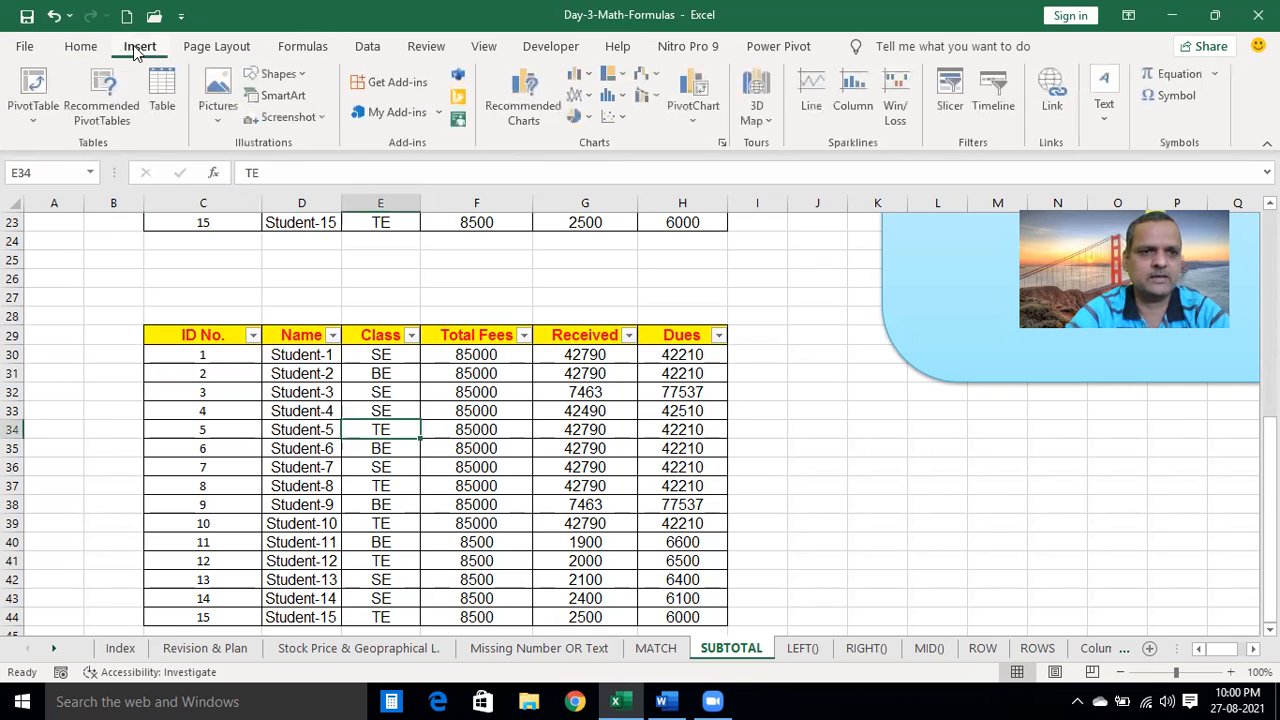
pyautogui.click(163, 93)
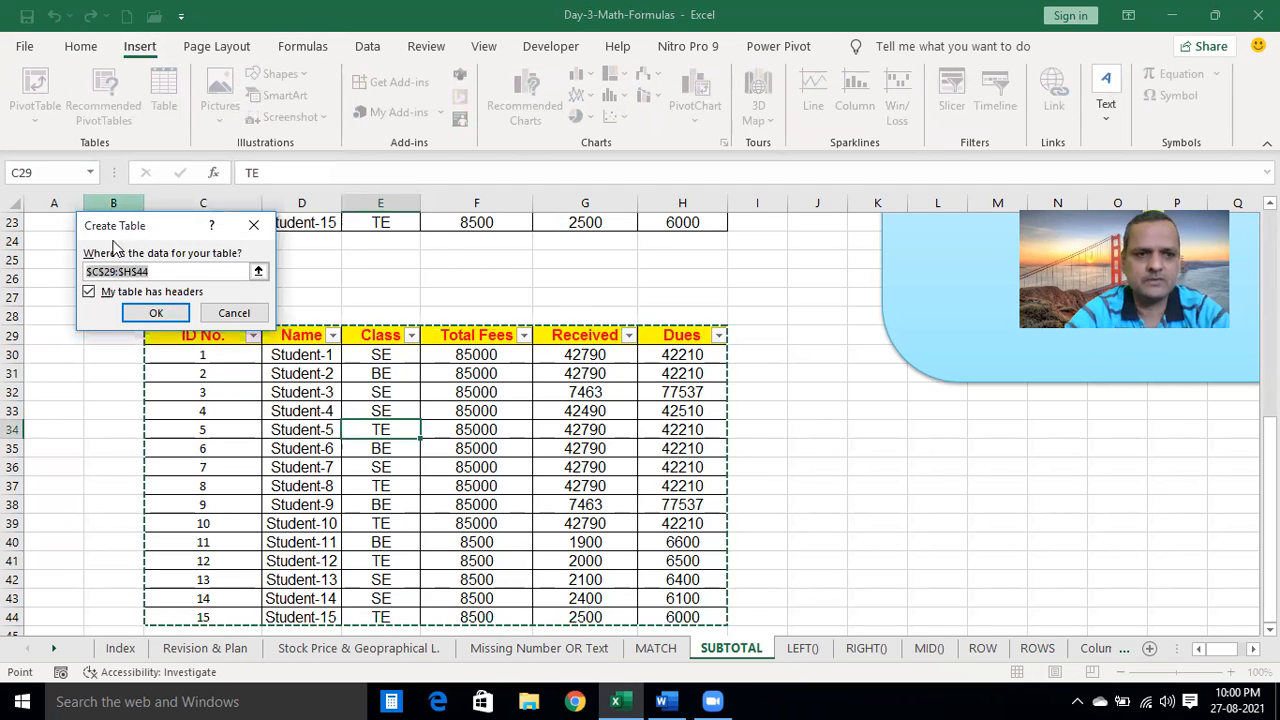
pyautogui.click(156, 313)
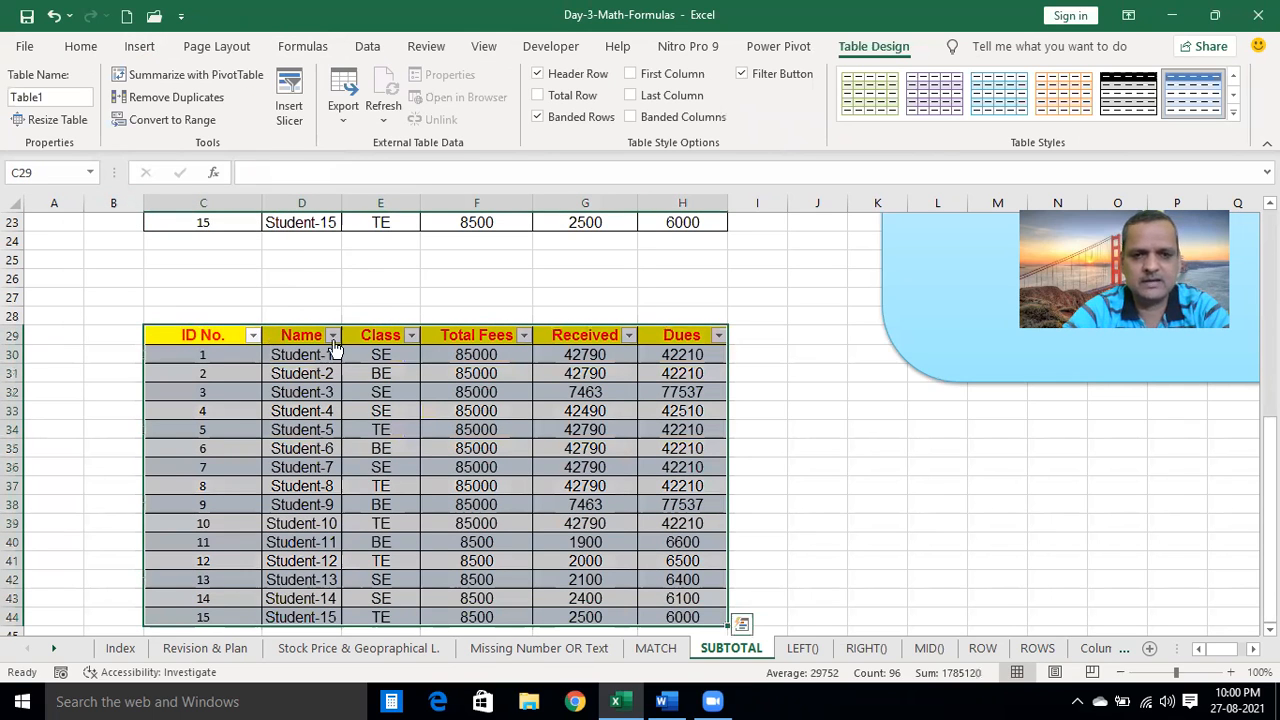
pyautogui.click(740, 373)
pyautogui.click(821, 404)
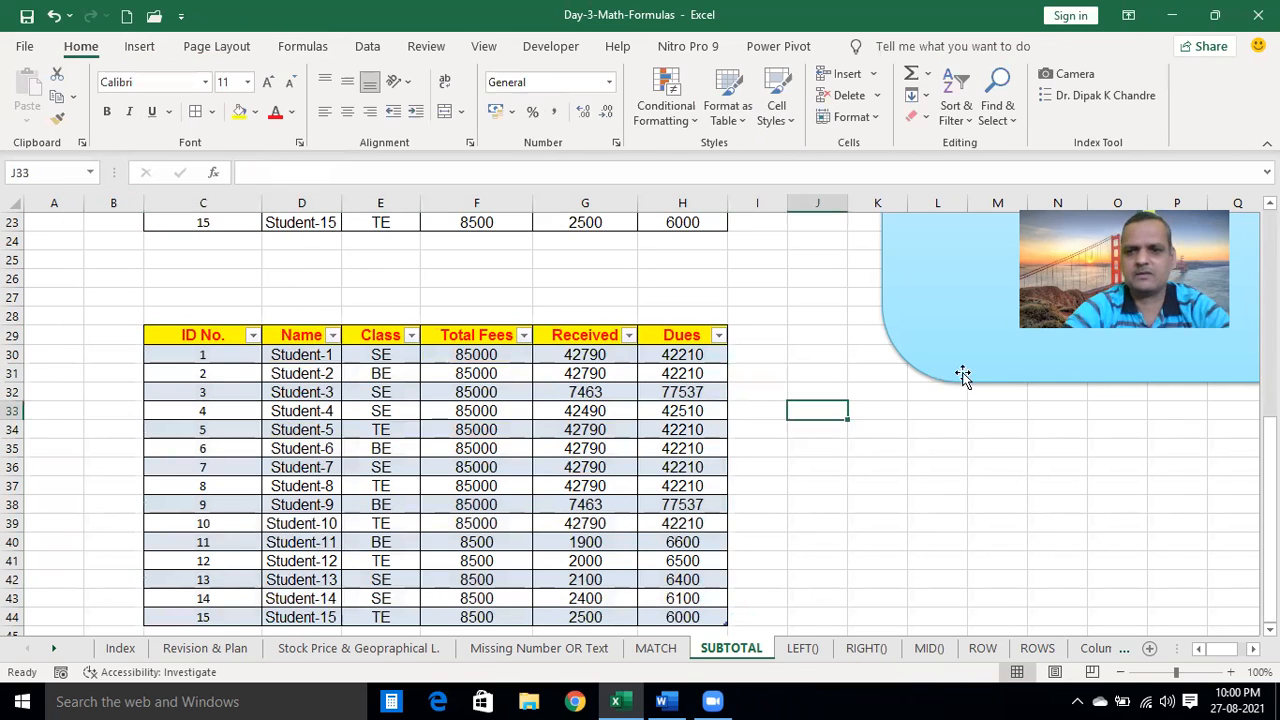
# Clear all the Dues values in the new table, H30:H44
pyautogui.moveTo(1268, 440); pyautogui.dragTo(1268, 440)
pyautogui.moveTo(680, 354); pyautogui.dragTo(696, 613)
pyautogui.press('Delete')
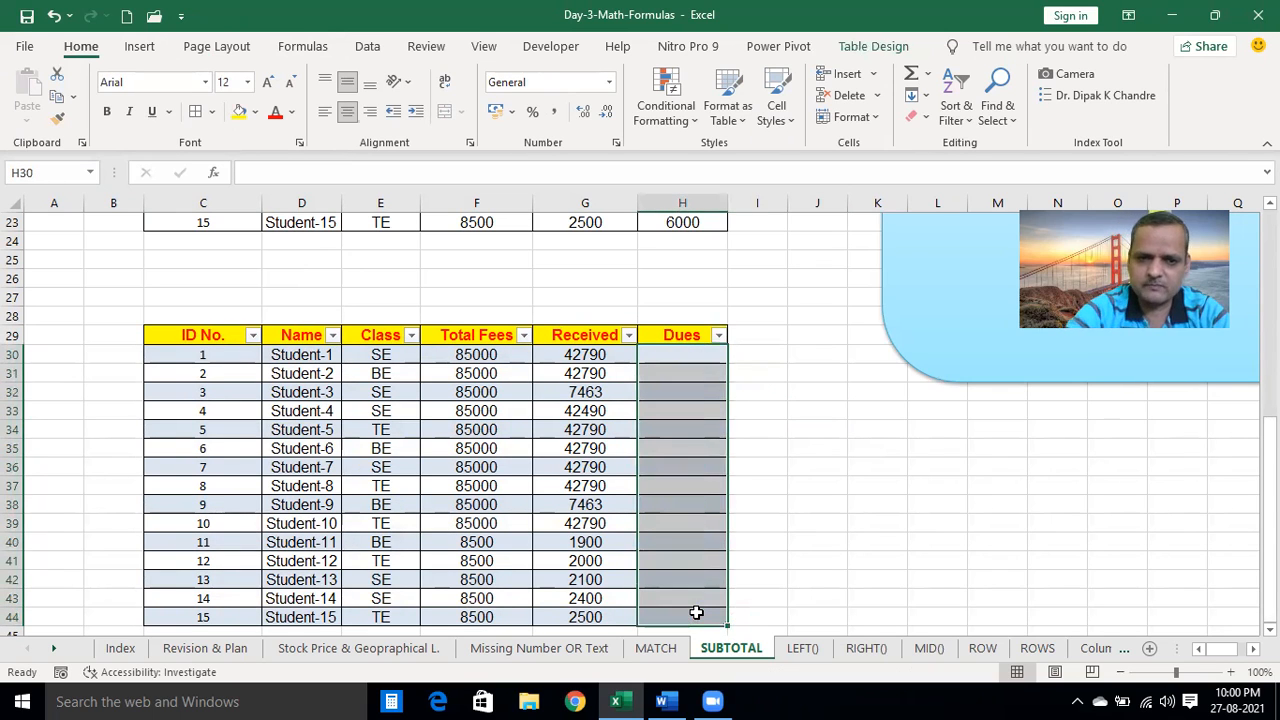
pyautogui.click(920, 562)
# Enter a Dues formula in H30 that subtracts the row's Received amount from its Total Fees, using structured table references
pyautogui.click(678, 352)
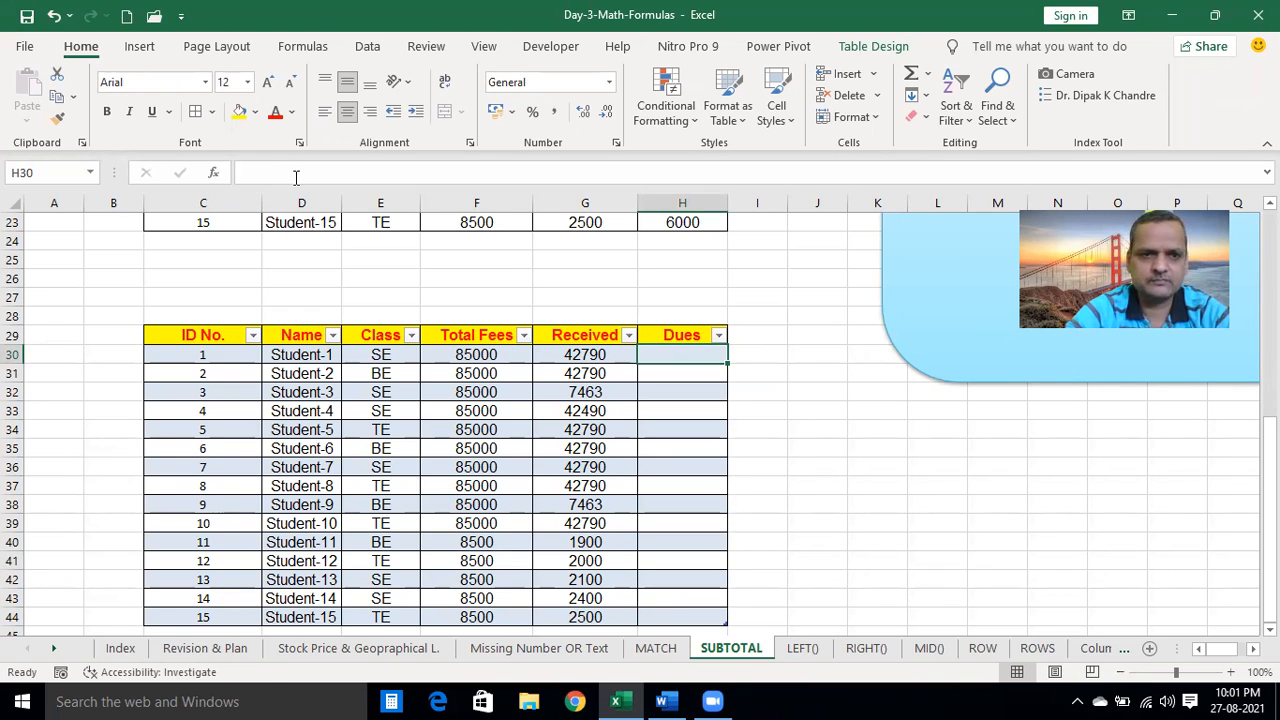
pyautogui.write('=')
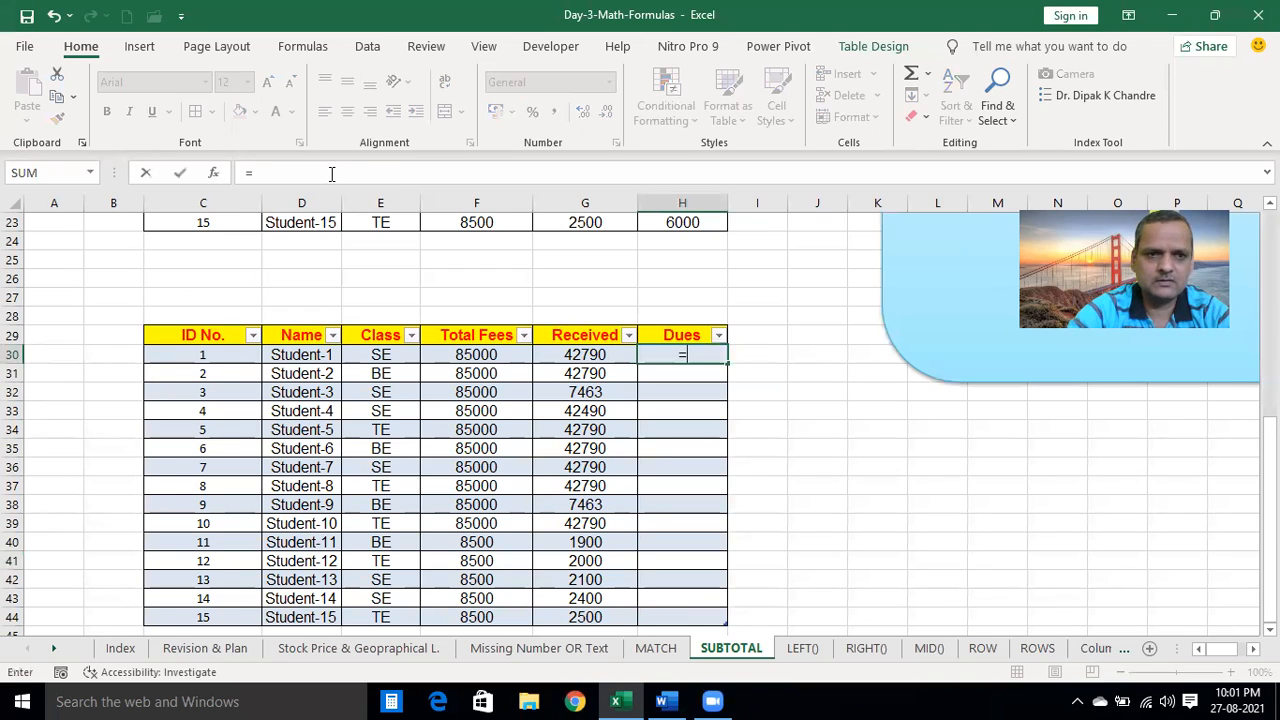
pyautogui.click(460, 355)
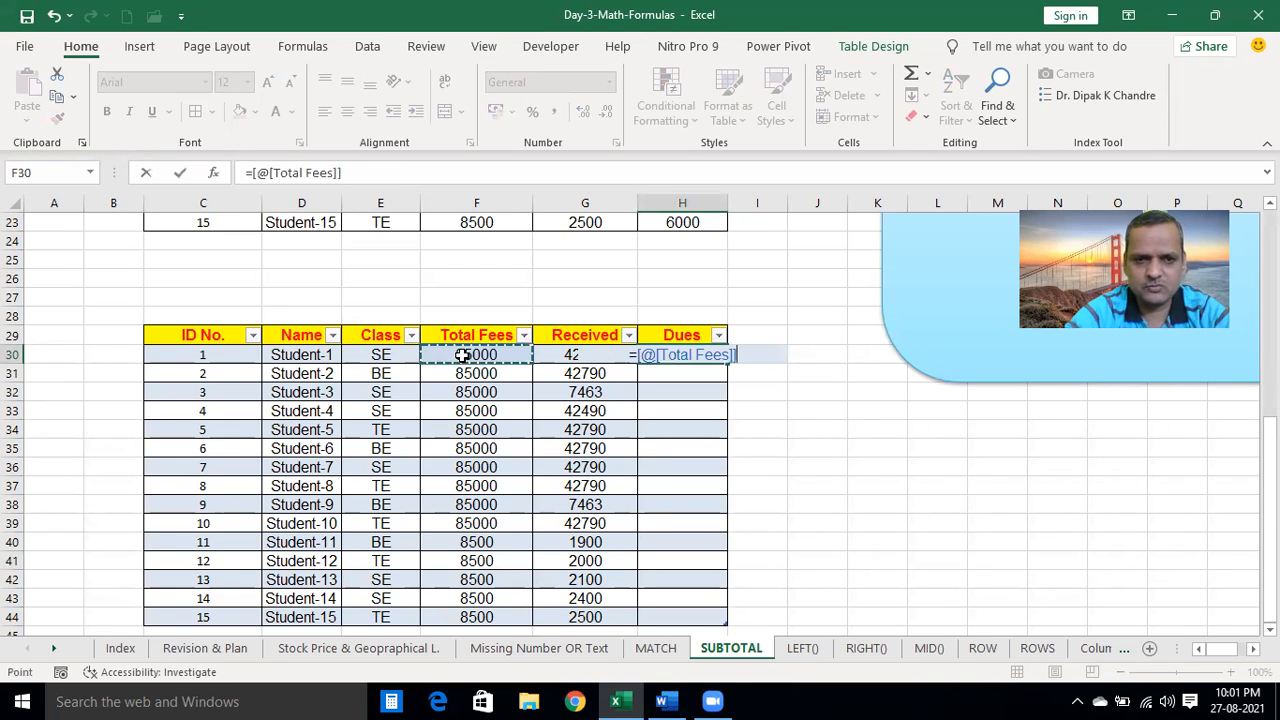
pyautogui.write('-')
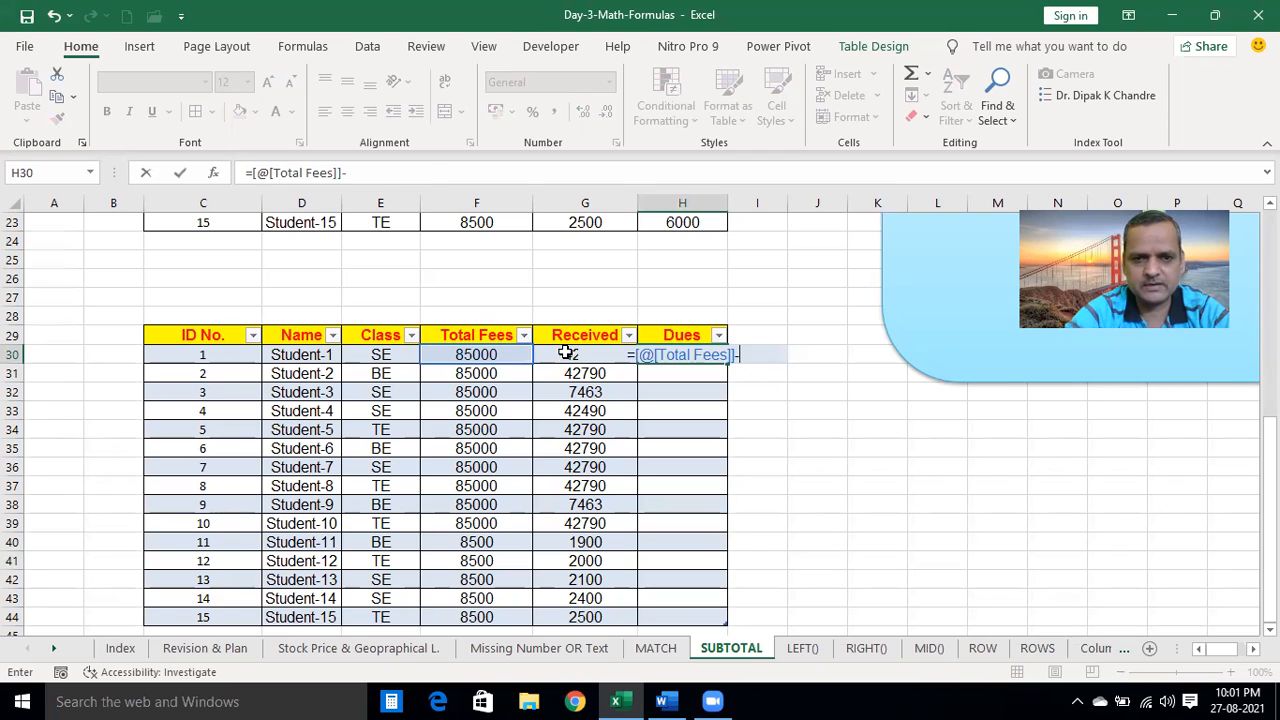
pyautogui.click(567, 355)
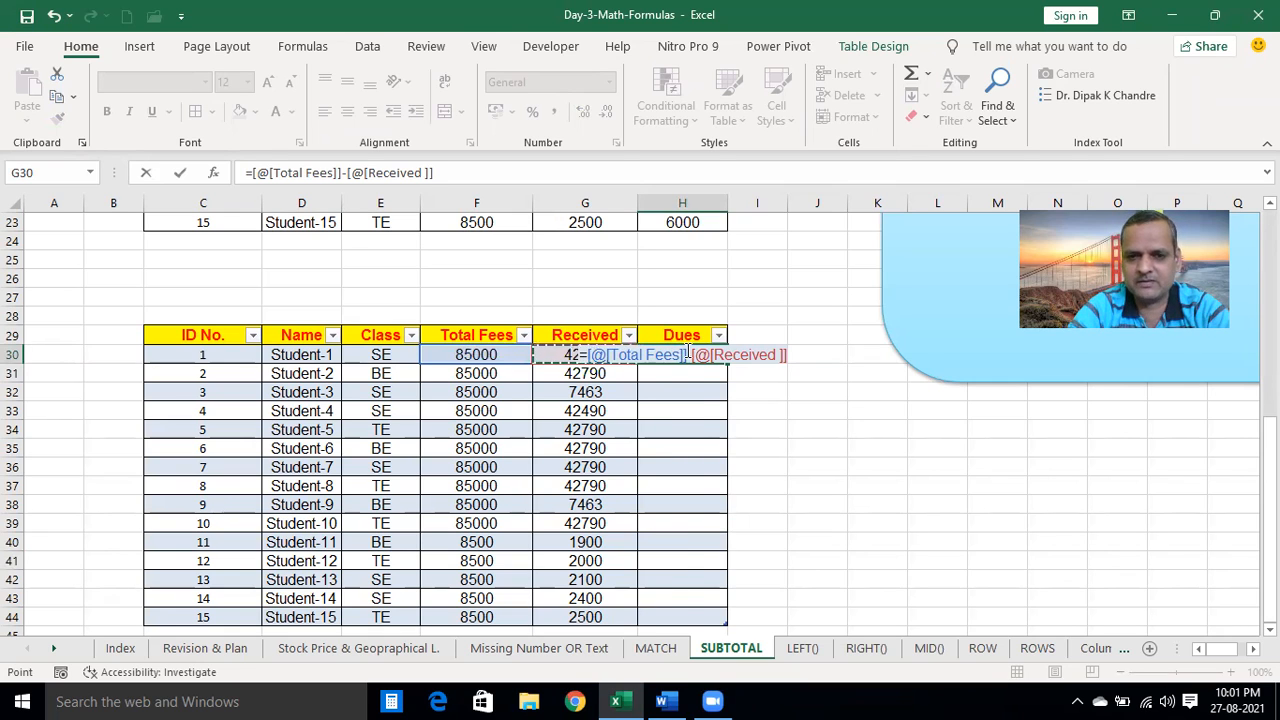
pyautogui.press('Return')
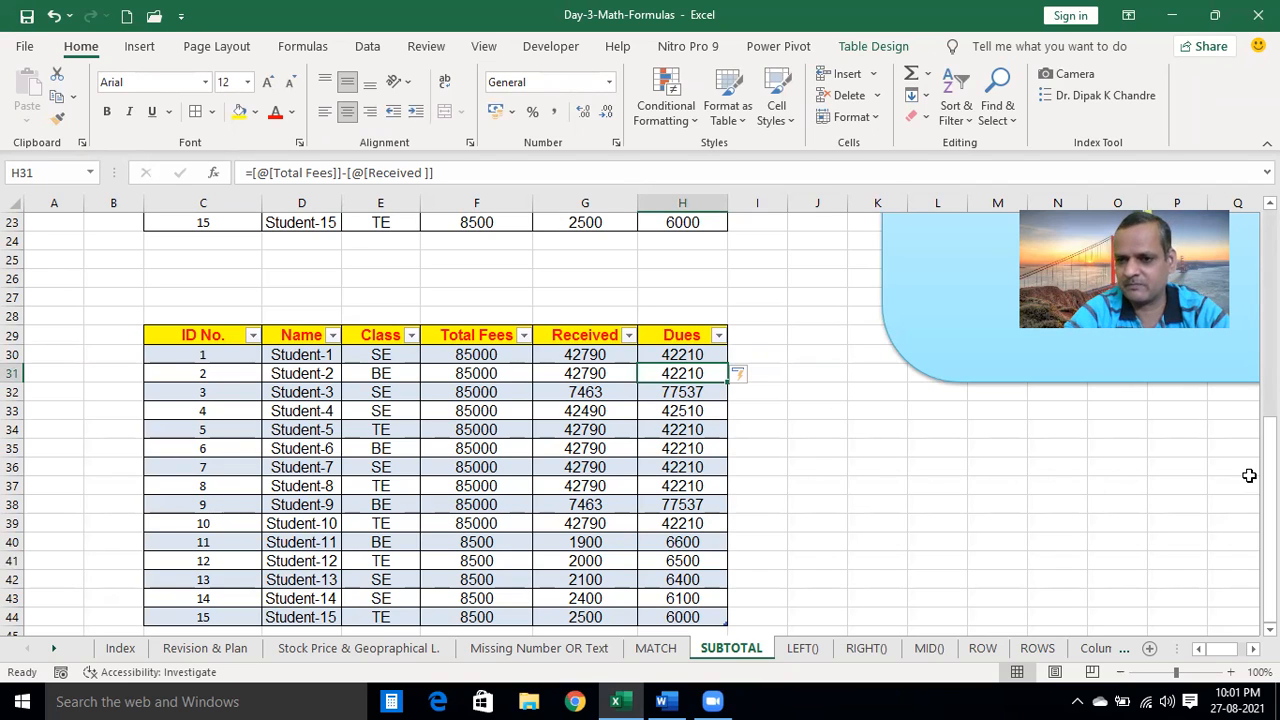
pyautogui.click(670, 354)
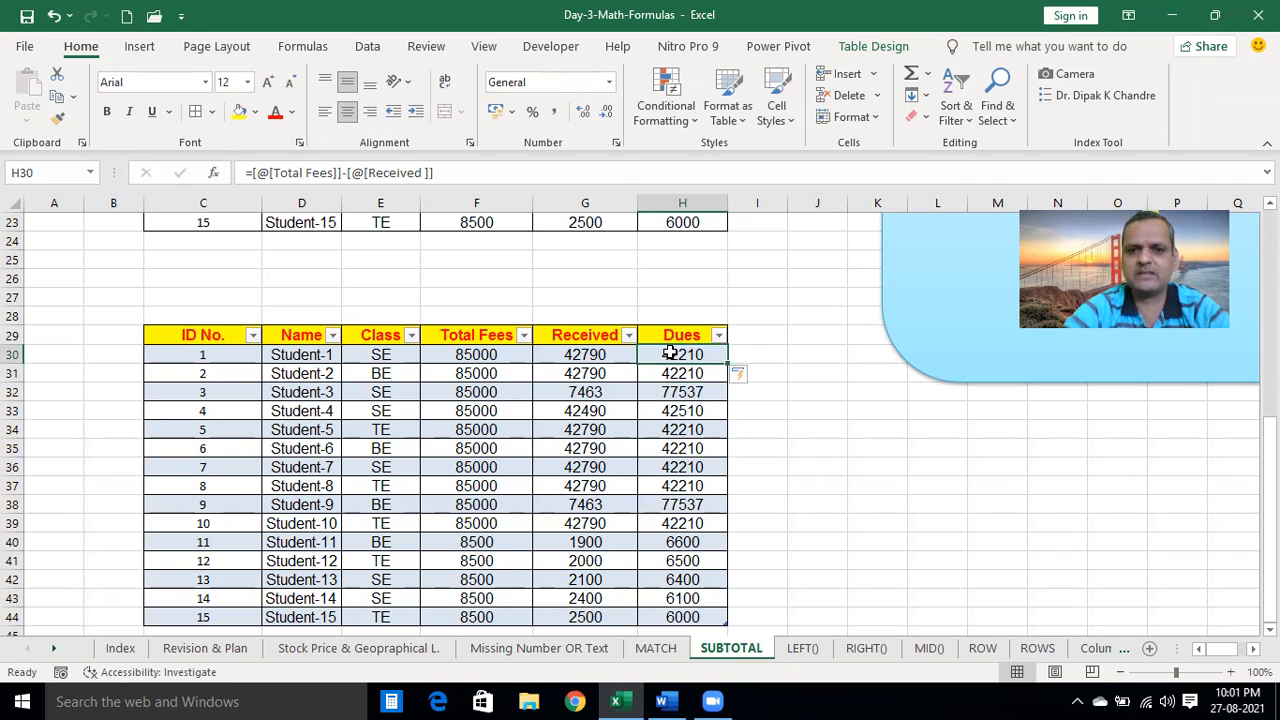
pyautogui.click(899, 432)
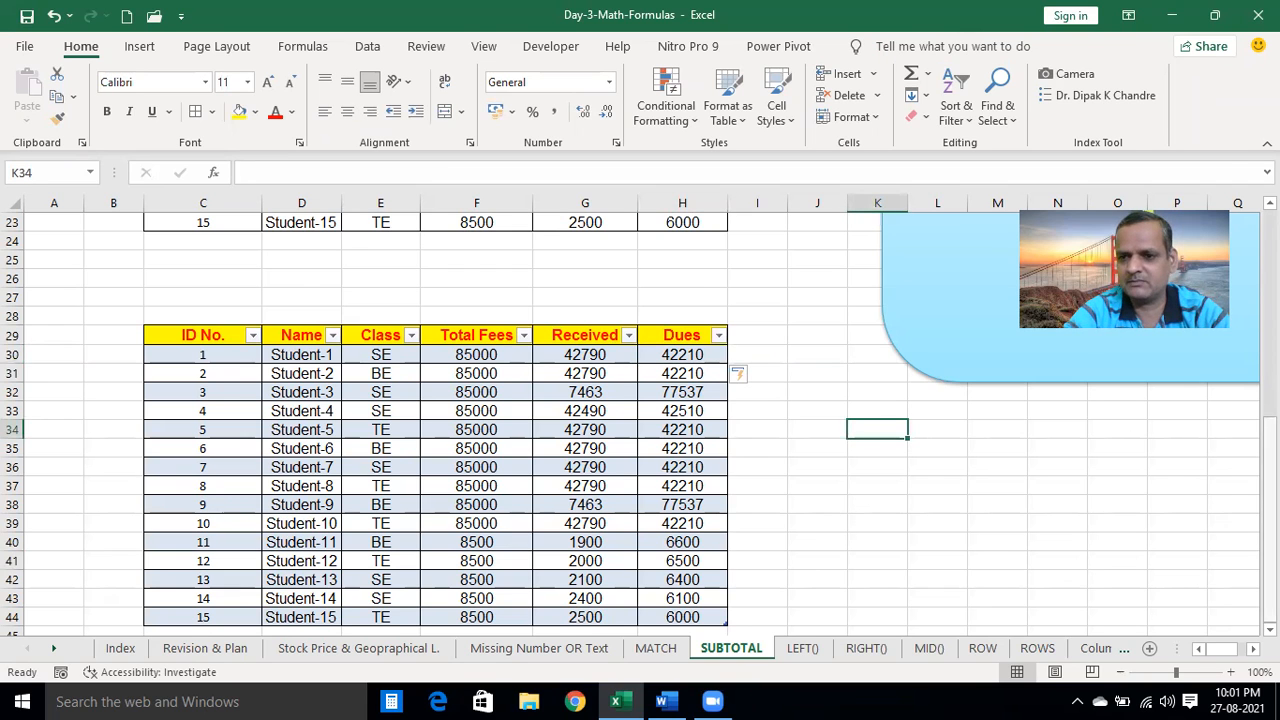
# Clear the Dues values H9:H23 in the original student table
pyautogui.moveTo(1268, 500); pyautogui.dragTo(1268, 449)
pyautogui.moveTo(680, 390); pyautogui.dragTo(697, 588)
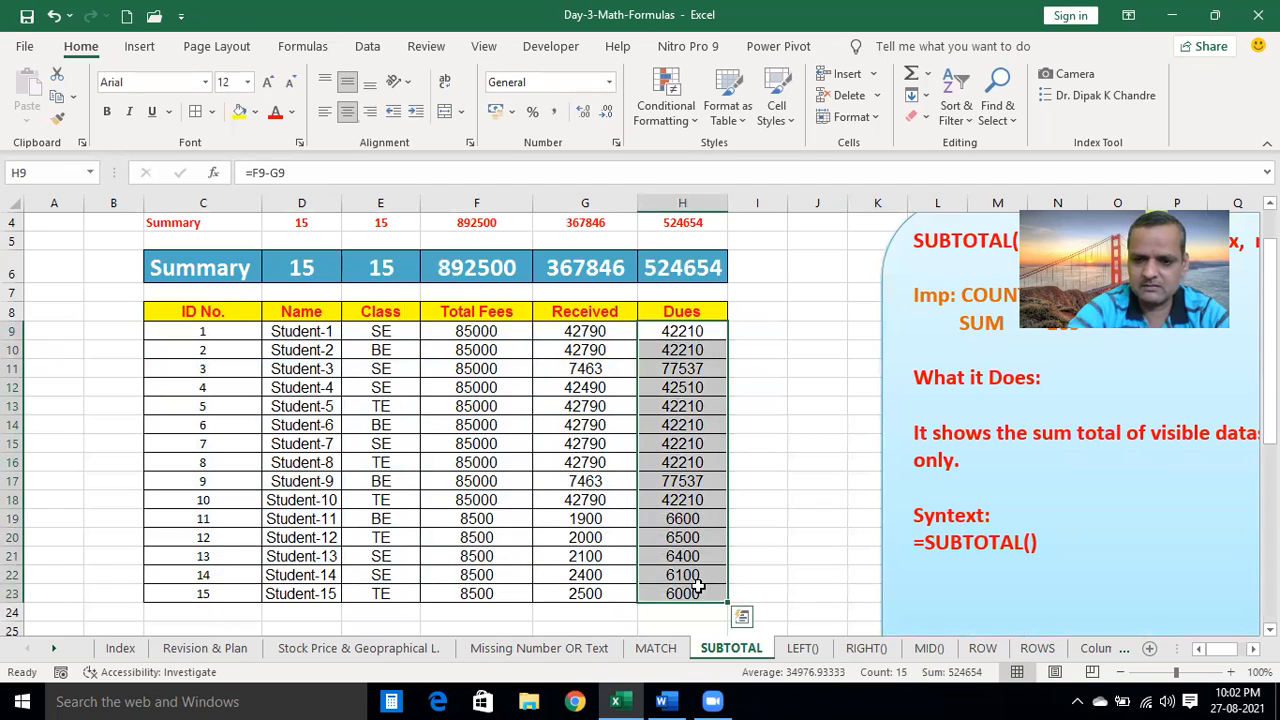
pyautogui.press('Delete')
pyautogui.scroll(1, 1270, 400)
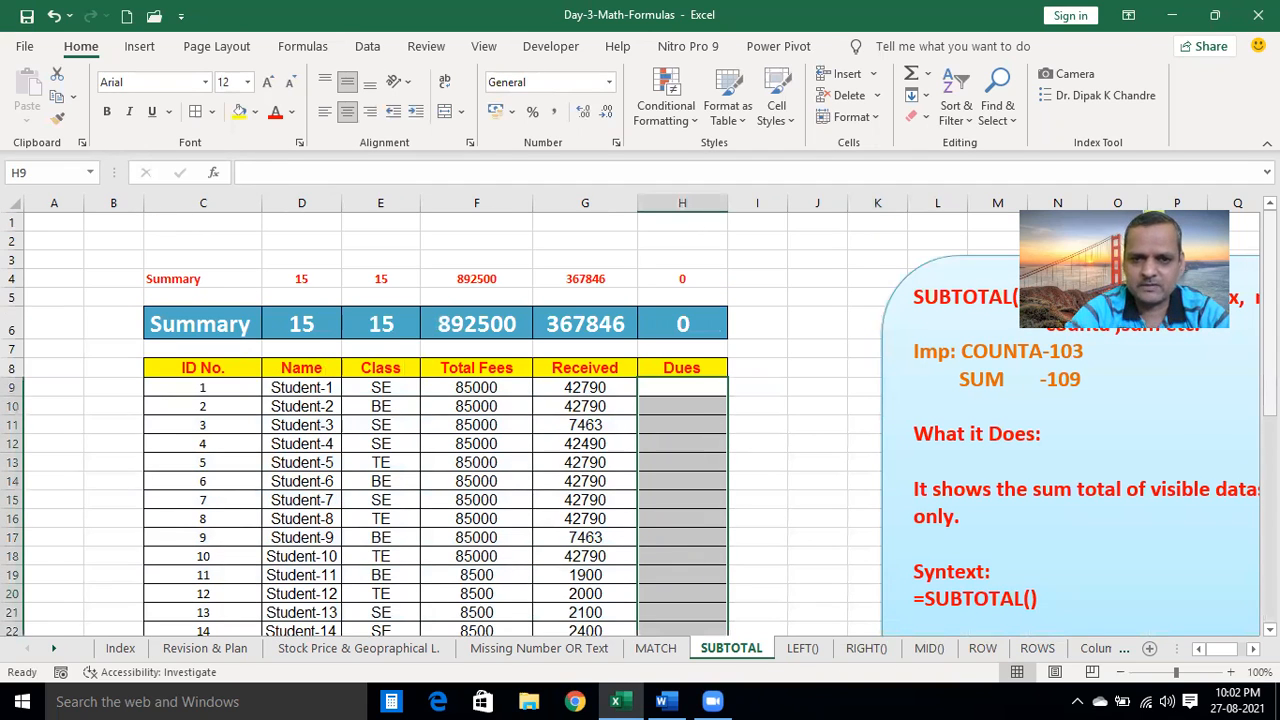
# Enter the Dues formula =F9-G9 in cell H9 of the original table
pyautogui.click(690, 389)
pyautogui.write('=')
pyautogui.click(441, 383)
pyautogui.write('-')
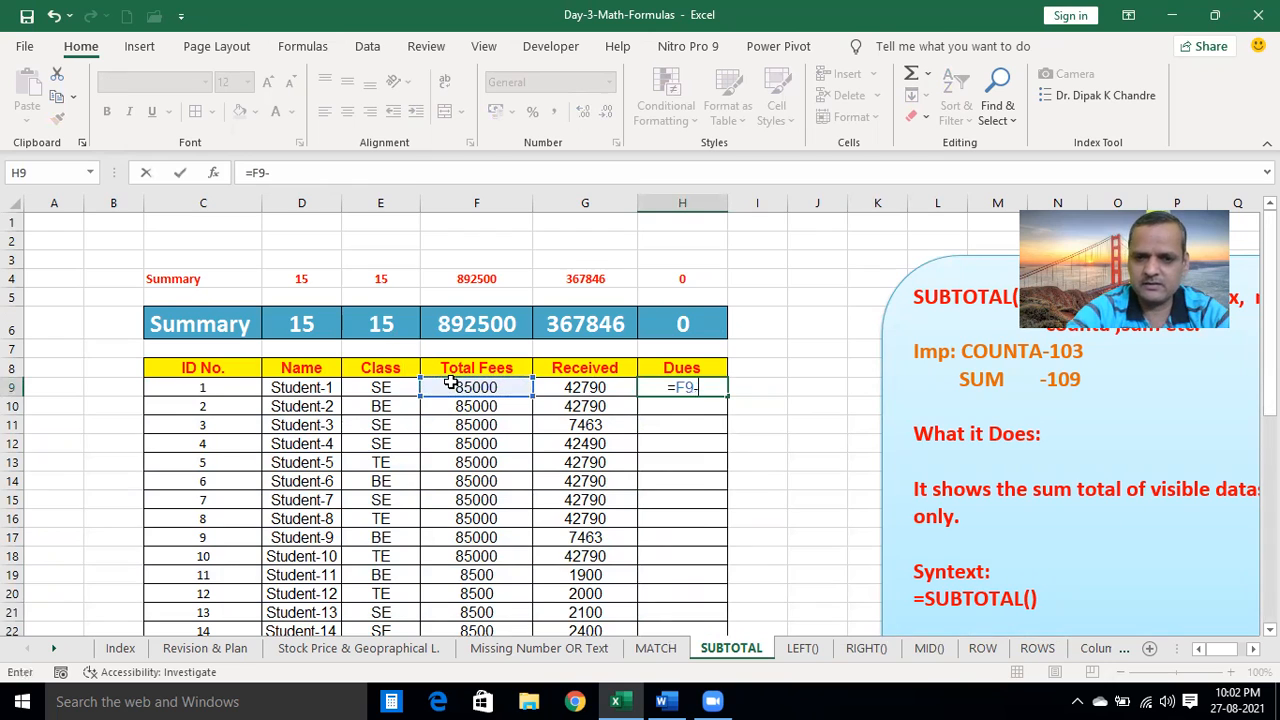
pyautogui.click(594, 386)
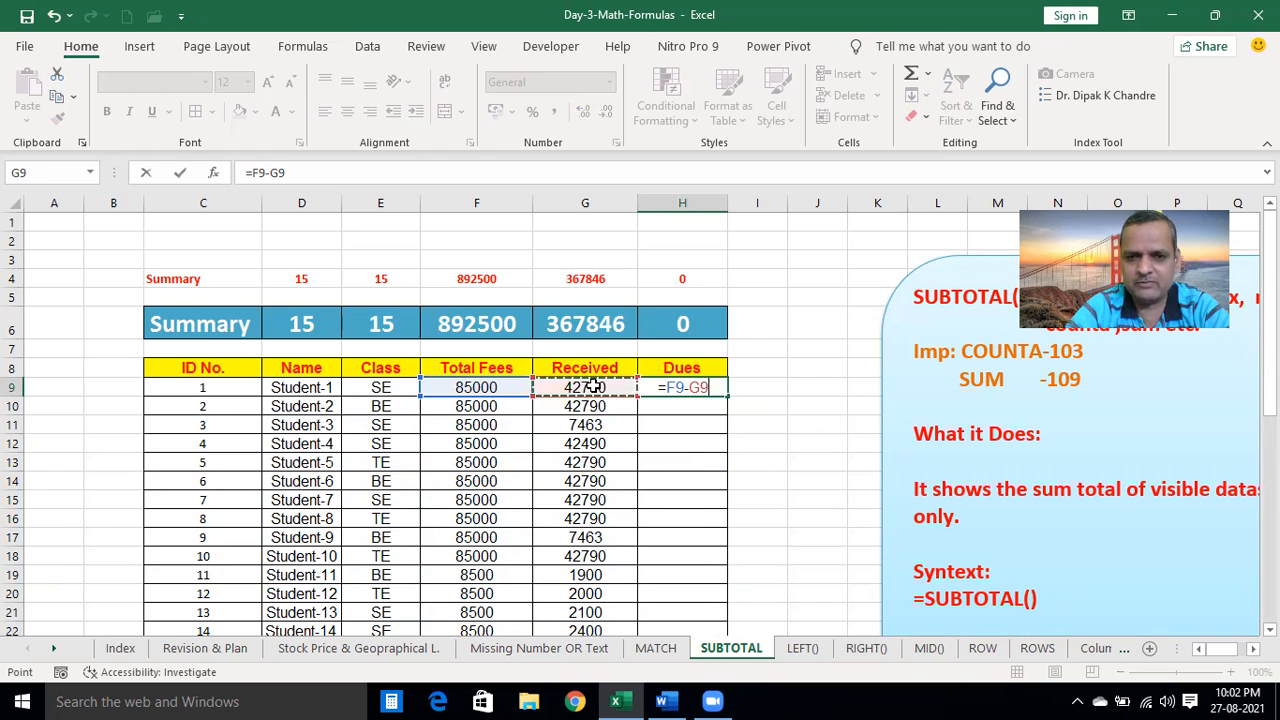
pyautogui.press('Return')
pyautogui.click(902, 418)
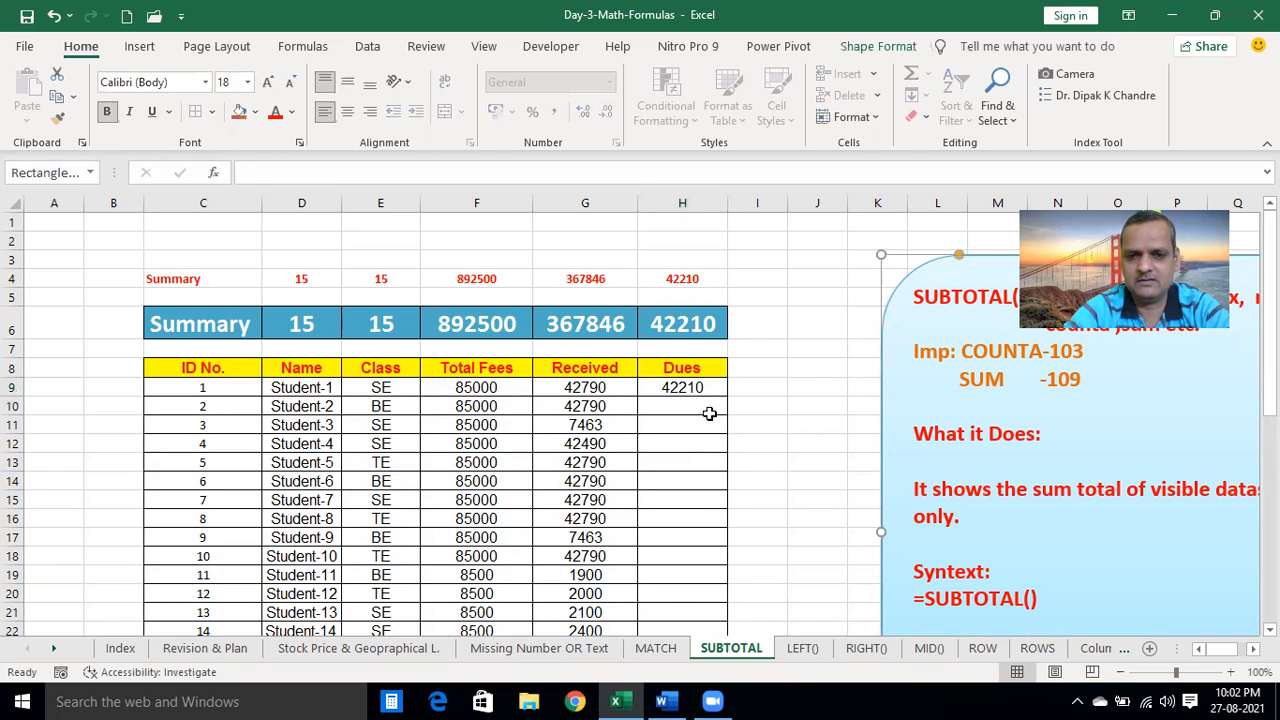
# Fill the H9 Dues formula down the original table to H23
pyautogui.click(654, 420)
pyautogui.click(705, 391)
pyautogui.moveTo(727, 394); pyautogui.dragTo(716, 600)
pyautogui.click(817, 556)
# Compare the Dues formulas of the converted table and the original plain-range table
pyautogui.moveTo(1269, 360); pyautogui.dragTo(1269, 456)
pyautogui.scroll(-1, 720, 522)
pyautogui.click(711, 520)
pyautogui.click(697, 354)
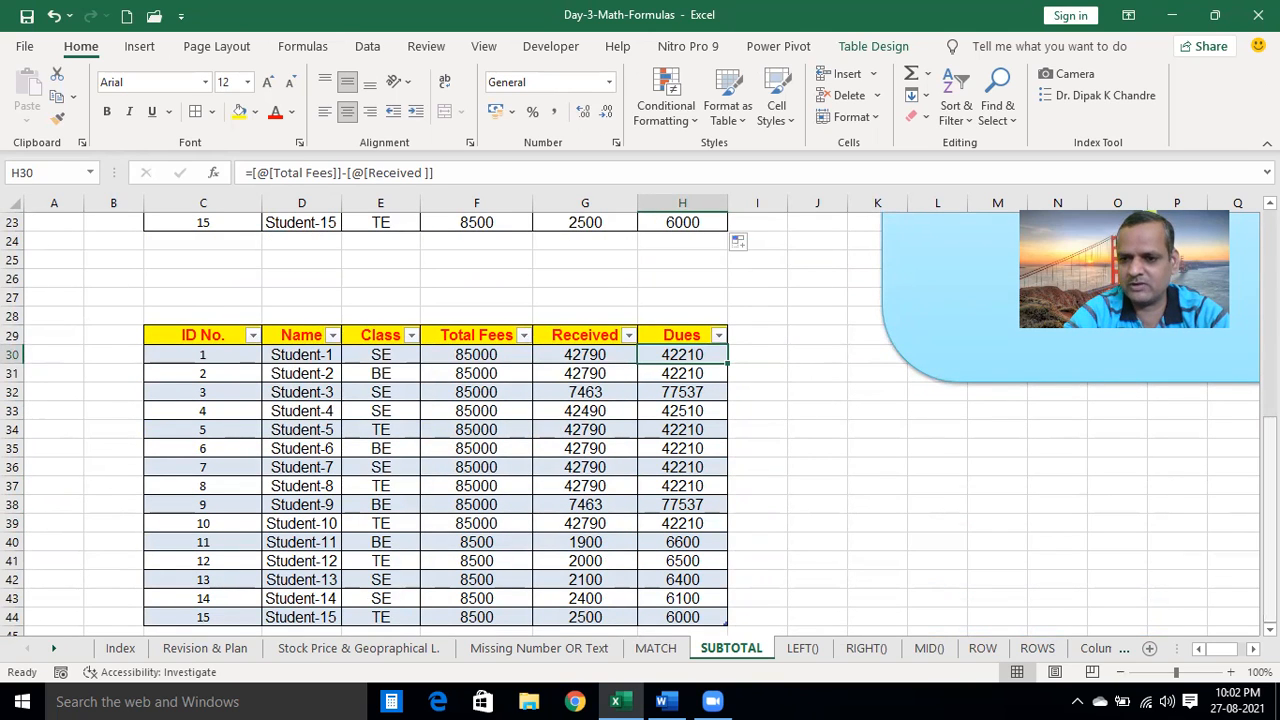
pyautogui.click(1269, 629)
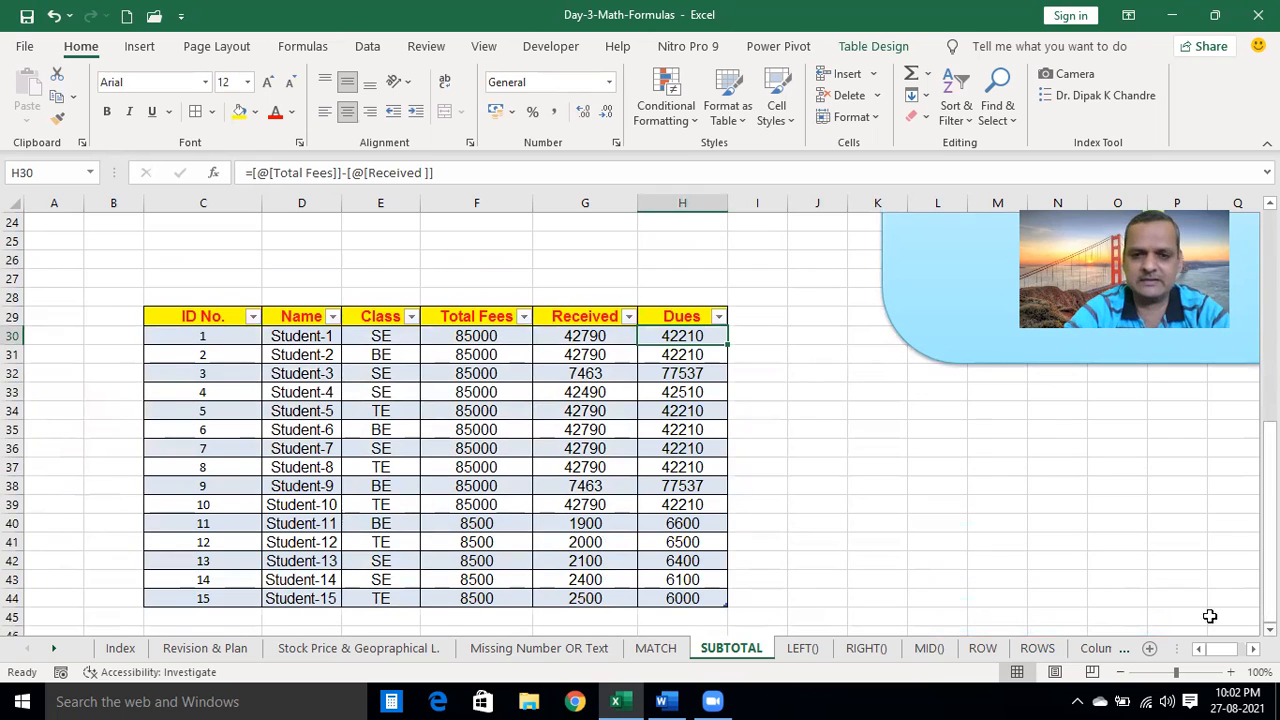
pyautogui.click(630, 393)
pyautogui.moveTo(1269, 600); pyautogui.dragTo(1269, 505)
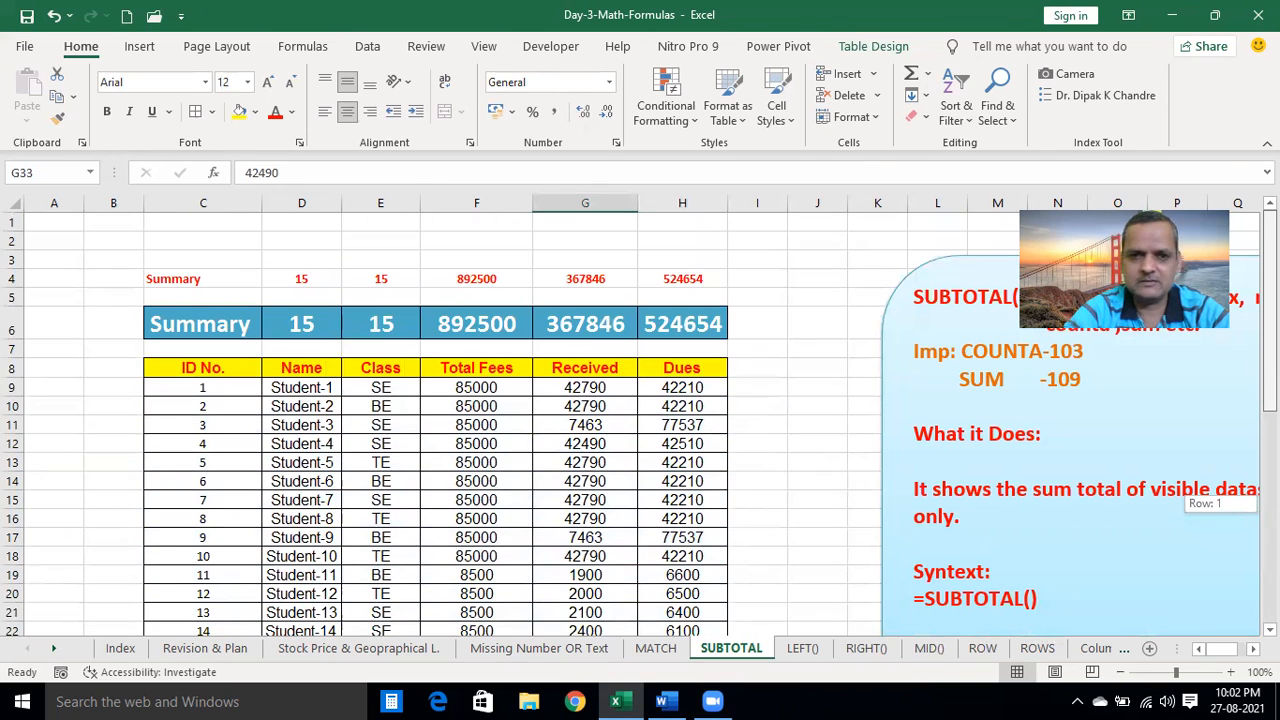
pyautogui.click(658, 384)
# Add cell borders to the two empty rows under the original table, C24:H24 and C25:H25
pyautogui.moveTo(1269, 366); pyautogui.dragTo(1269, 421)
pyautogui.click(209, 487)
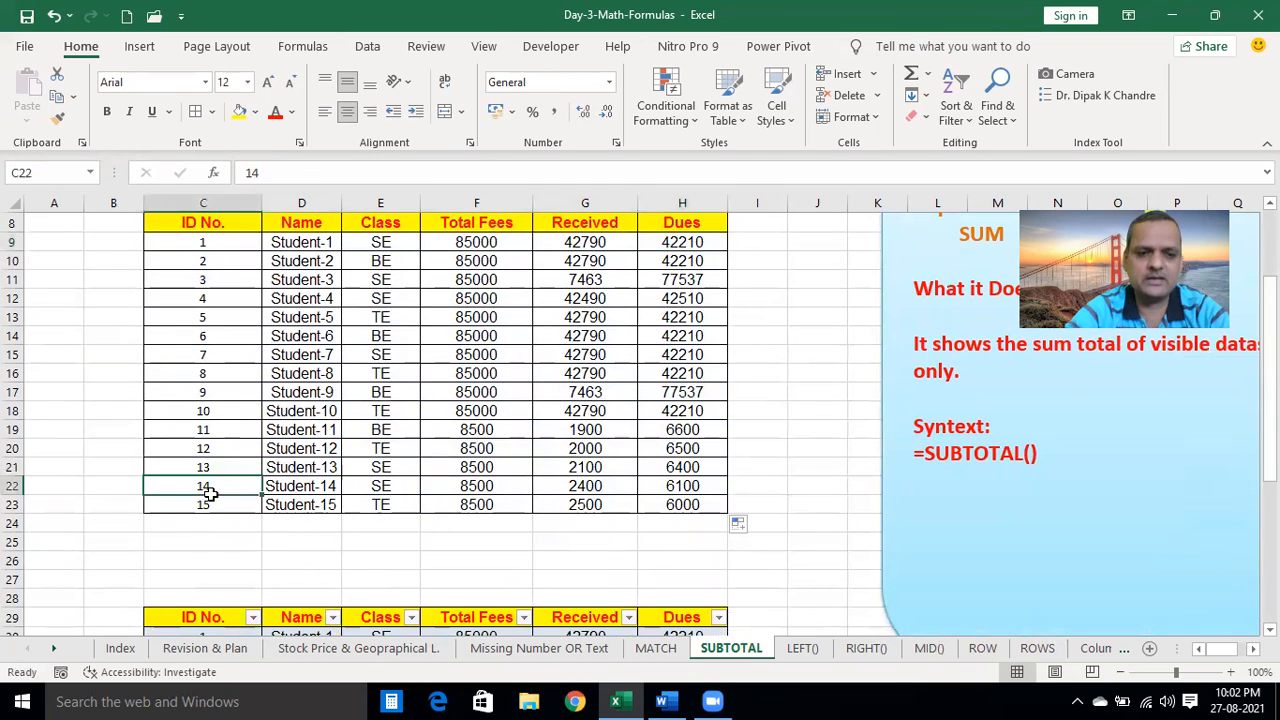
pyautogui.moveTo(200, 522); pyautogui.dragTo(685, 521)
pyautogui.click(194, 117)
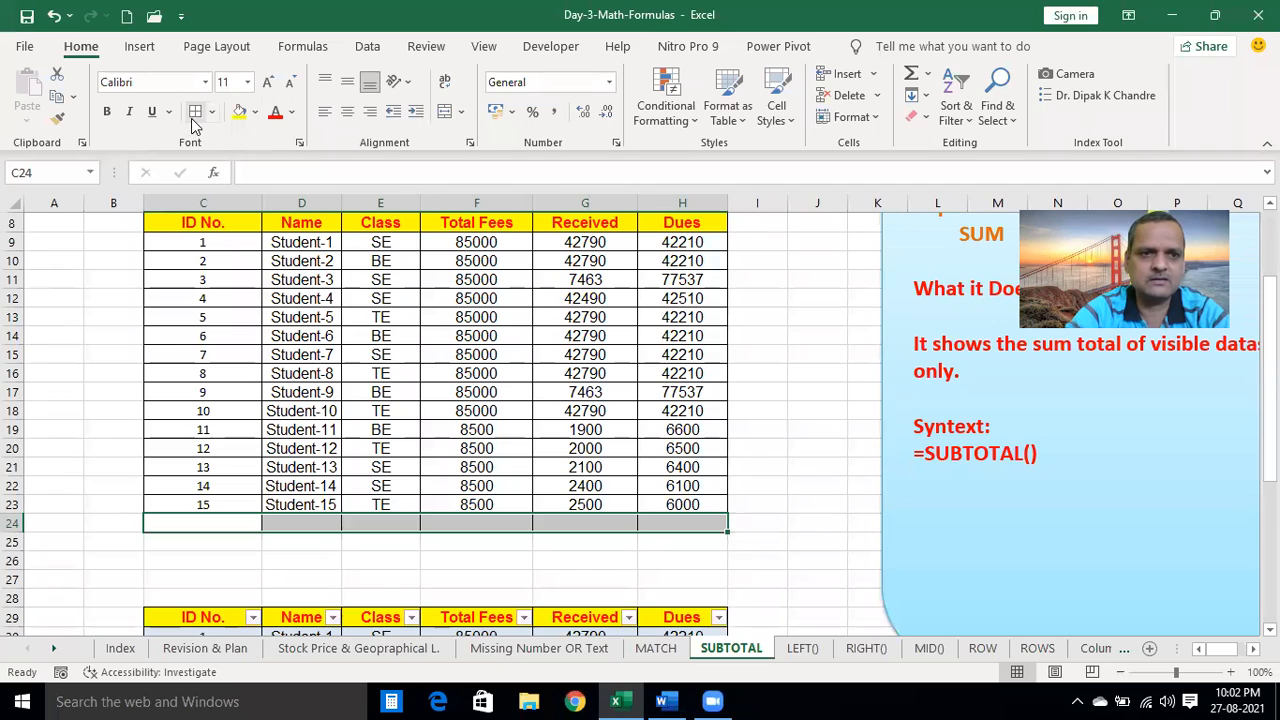
pyautogui.moveTo(157, 540); pyautogui.dragTo(700, 540)
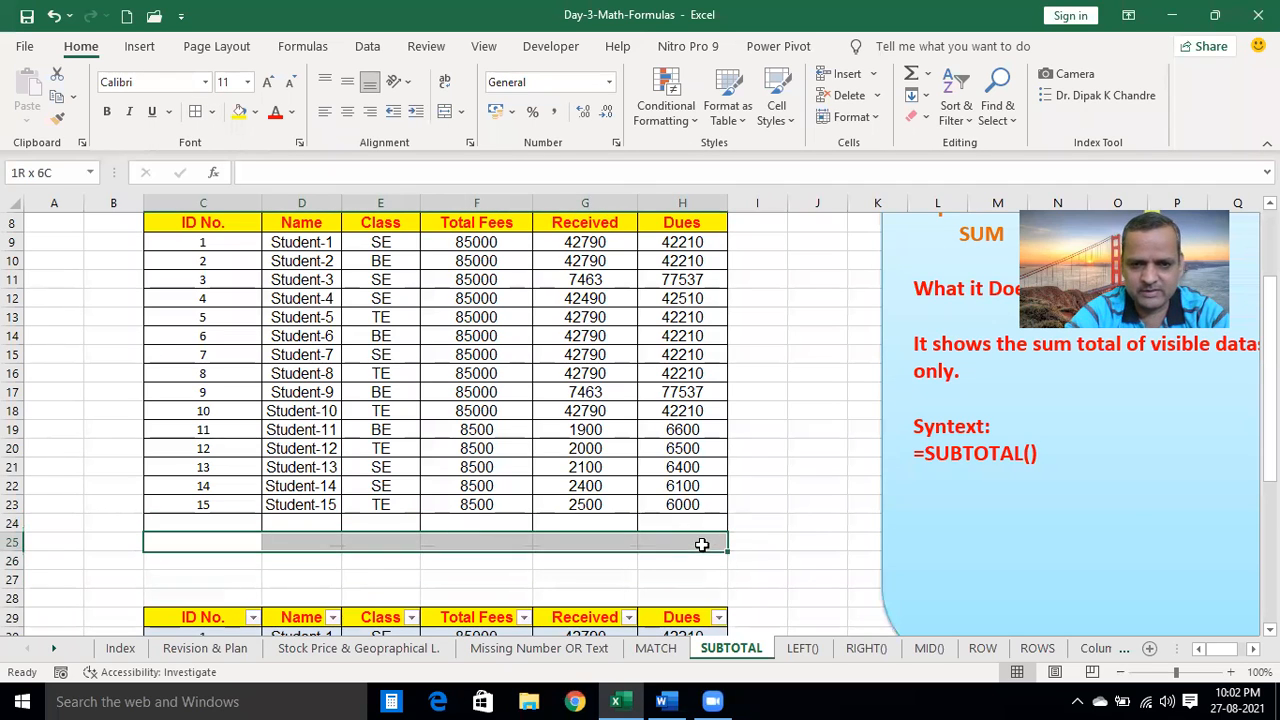
pyautogui.click(194, 111)
pyautogui.click(375, 411)
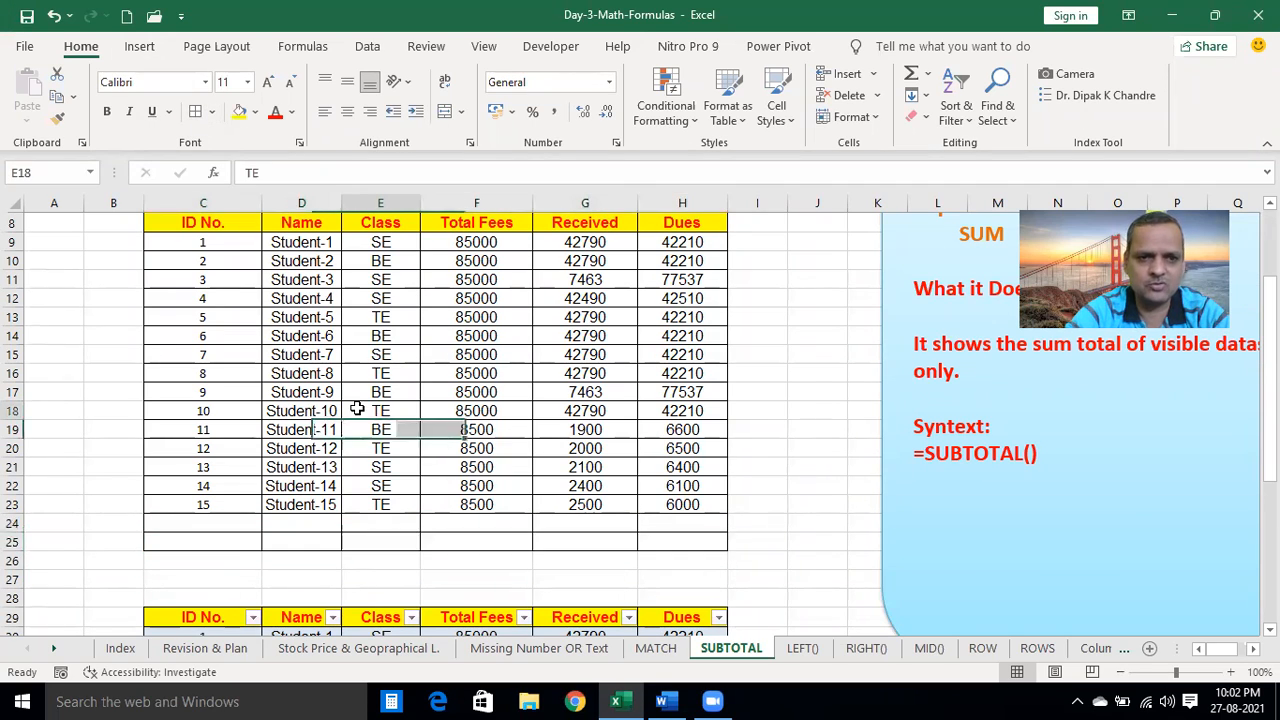
# Extend the converted table with new blank rows down to row 60 by moving cell by cell past its last entry
pyautogui.moveTo(1270, 365); pyautogui.dragTo(1270, 379)
pyautogui.click(610, 522)
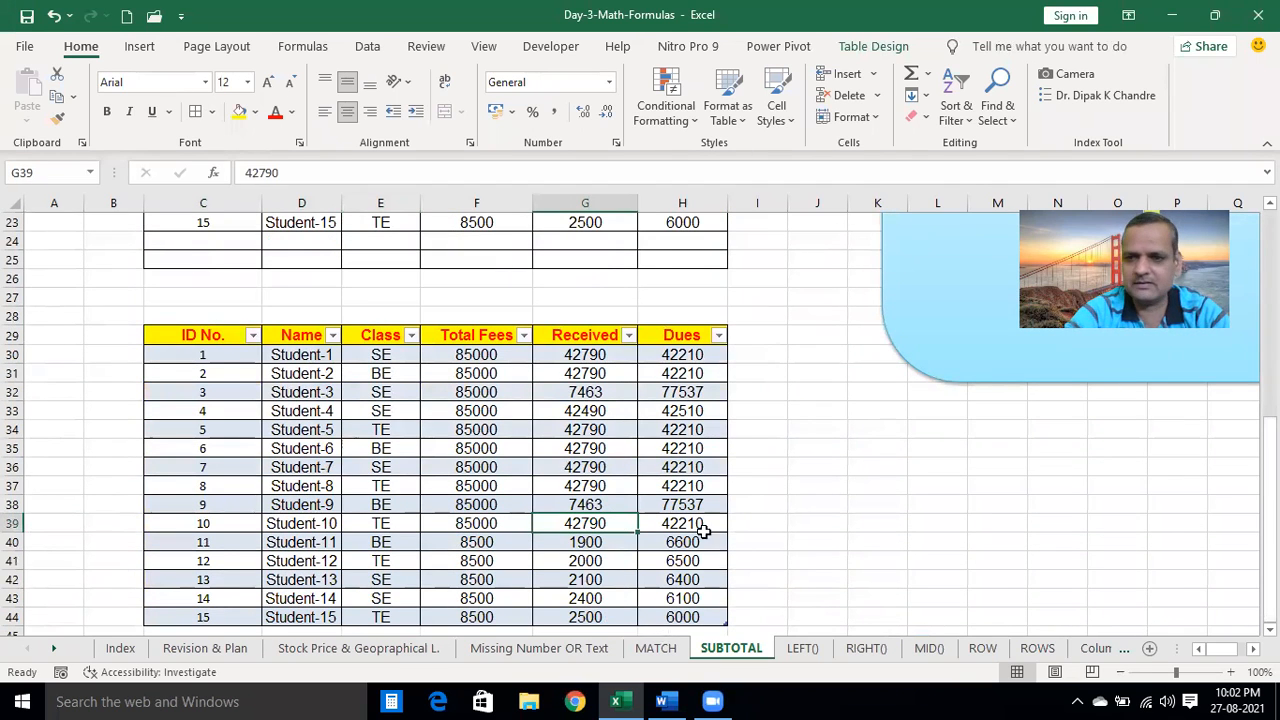
pyautogui.scroll(-1, 610, 522)
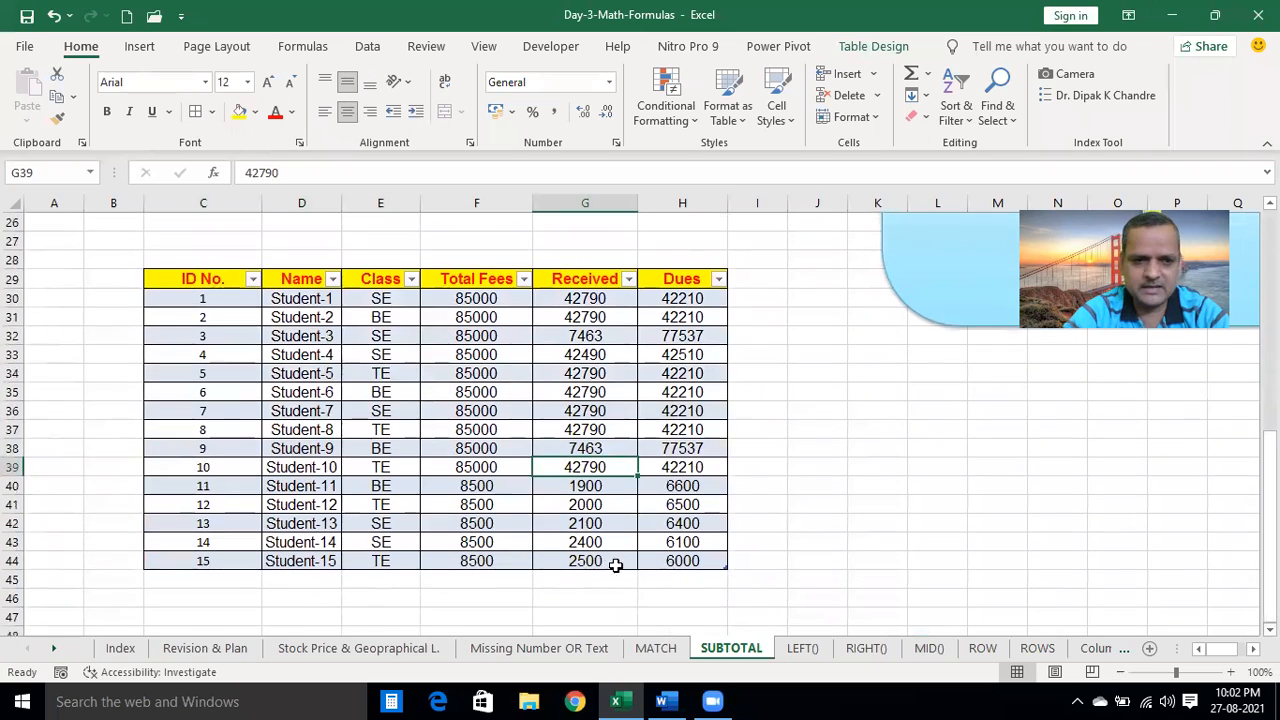
pyautogui.click(220, 540)
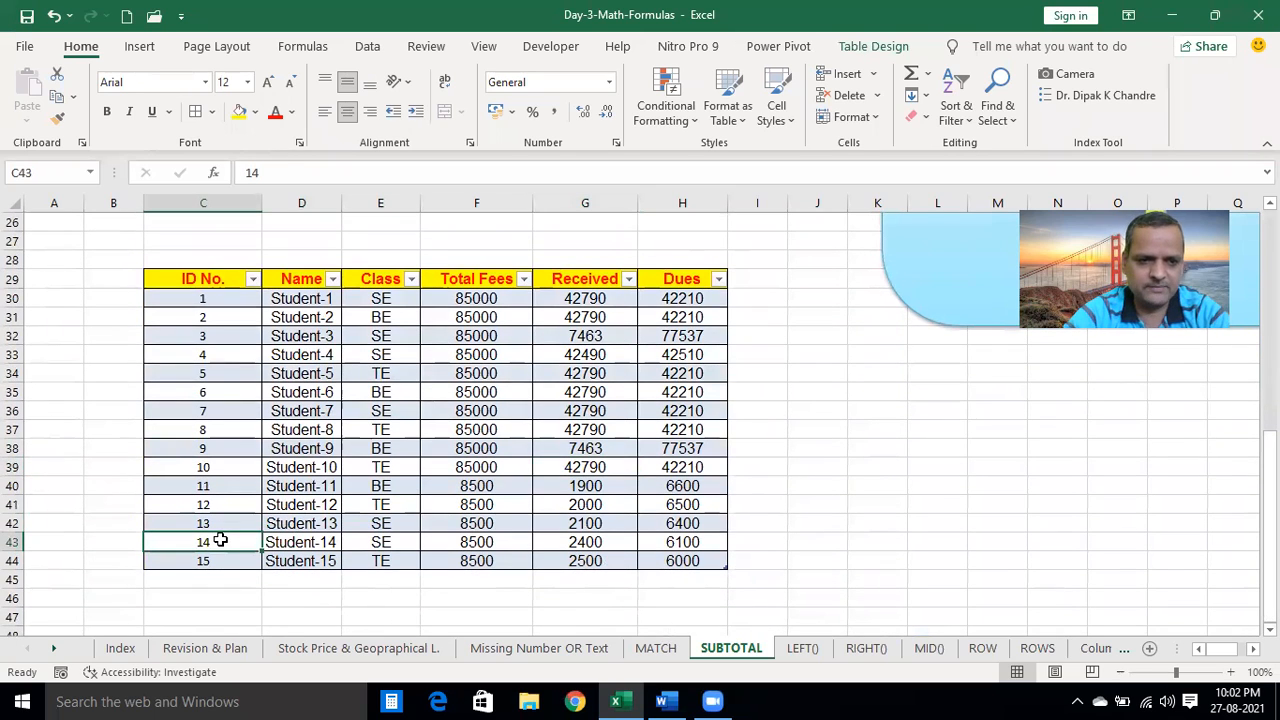
pyautogui.click(193, 300)
pyautogui.press('Tab')
pyautogui.press('Tab')
pyautogui.press('Tab')
pyautogui.press('Tab')
pyautogui.press('Tab')
pyautogui.press('Tab')
pyautogui.press('Tab')
pyautogui.press('Tab')
pyautogui.press('Tab')
pyautogui.press('Tab')
pyautogui.press('Tab')
pyautogui.press('Tab')
pyautogui.press('Tab')
pyautogui.press('Tab')
pyautogui.press('Tab')
pyautogui.press('Tab')
pyautogui.press('Tab')
pyautogui.press('Tab')
pyautogui.press('Tab')
pyautogui.press('Tab')
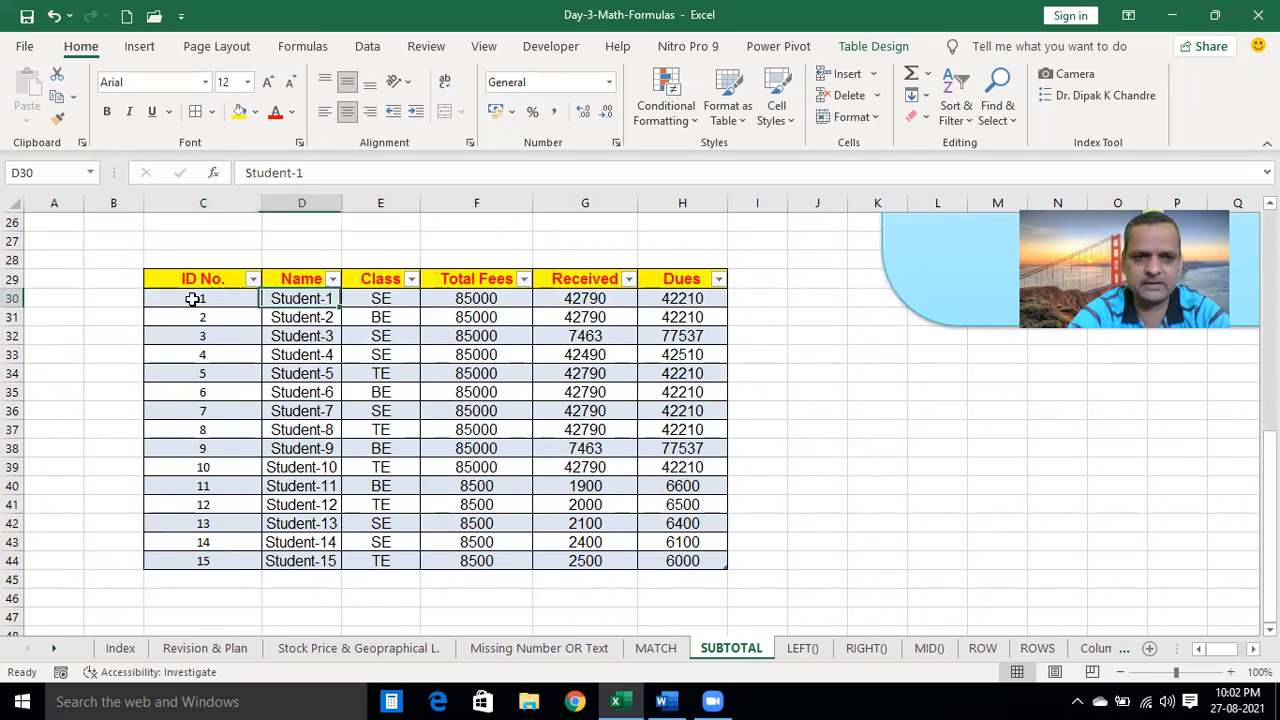
pyautogui.press('Tab')
pyautogui.press('Tab')
pyautogui.press('Tab')
pyautogui.press('Tab')
pyautogui.press('Tab')
pyautogui.press('Tab')
pyautogui.press('Tab')
pyautogui.press('Tab')
pyautogui.press('Tab')
pyautogui.press('Tab')
pyautogui.press('Tab')
pyautogui.press('Tab')
pyautogui.press('Tab')
pyautogui.press('Tab')
pyautogui.press('Tab')
pyautogui.press('Tab')
pyautogui.press('Tab')
pyautogui.press('Tab')
pyautogui.press('Tab')
pyautogui.press('Tab')
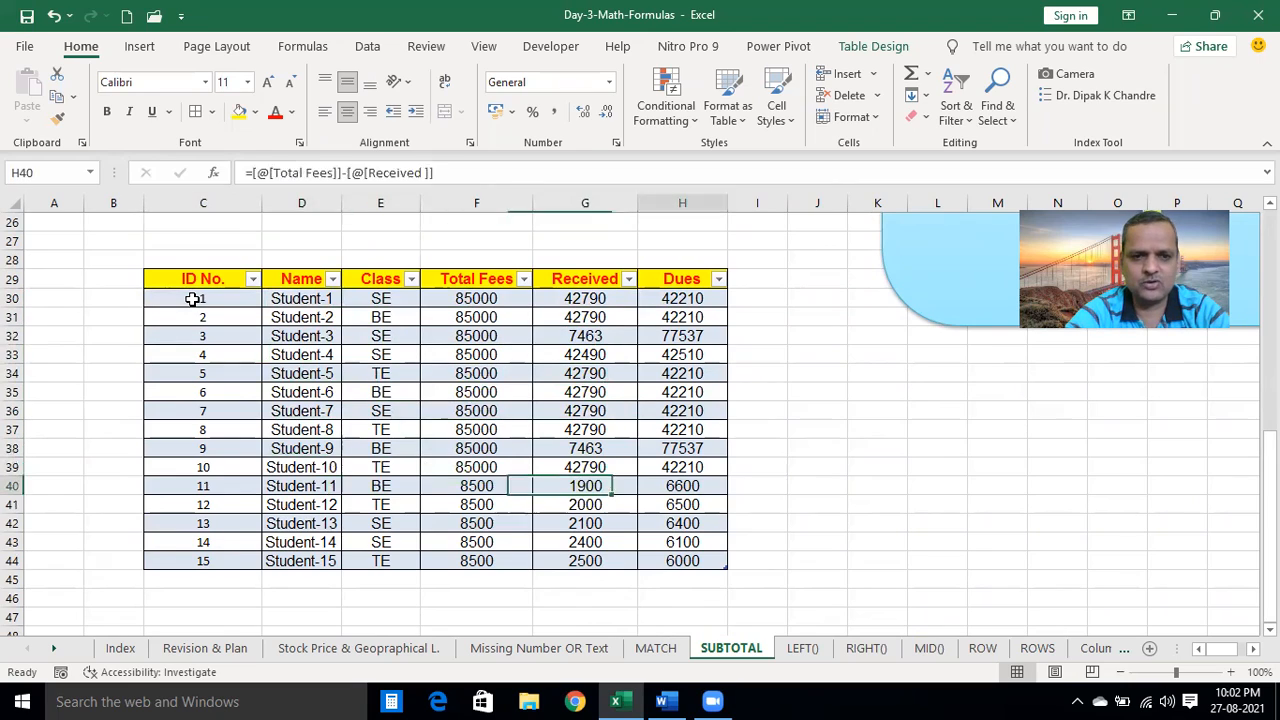
pyautogui.press('Tab')
pyautogui.press('Tab')
pyautogui.press('Tab')
pyautogui.press('Tab')
pyautogui.press('Tab')
pyautogui.press('Tab')
pyautogui.press('Tab')
pyautogui.press('Tab')
pyautogui.press('Tab')
pyautogui.press('Tab')
pyautogui.press('Tab')
pyautogui.press('Tab')
pyautogui.press('Tab')
pyautogui.press('Tab')
pyautogui.press('Tab')
pyautogui.press('Tab')
pyautogui.press('Tab')
pyautogui.press('Tab')
pyautogui.press('Tab')
pyautogui.press('Tab')
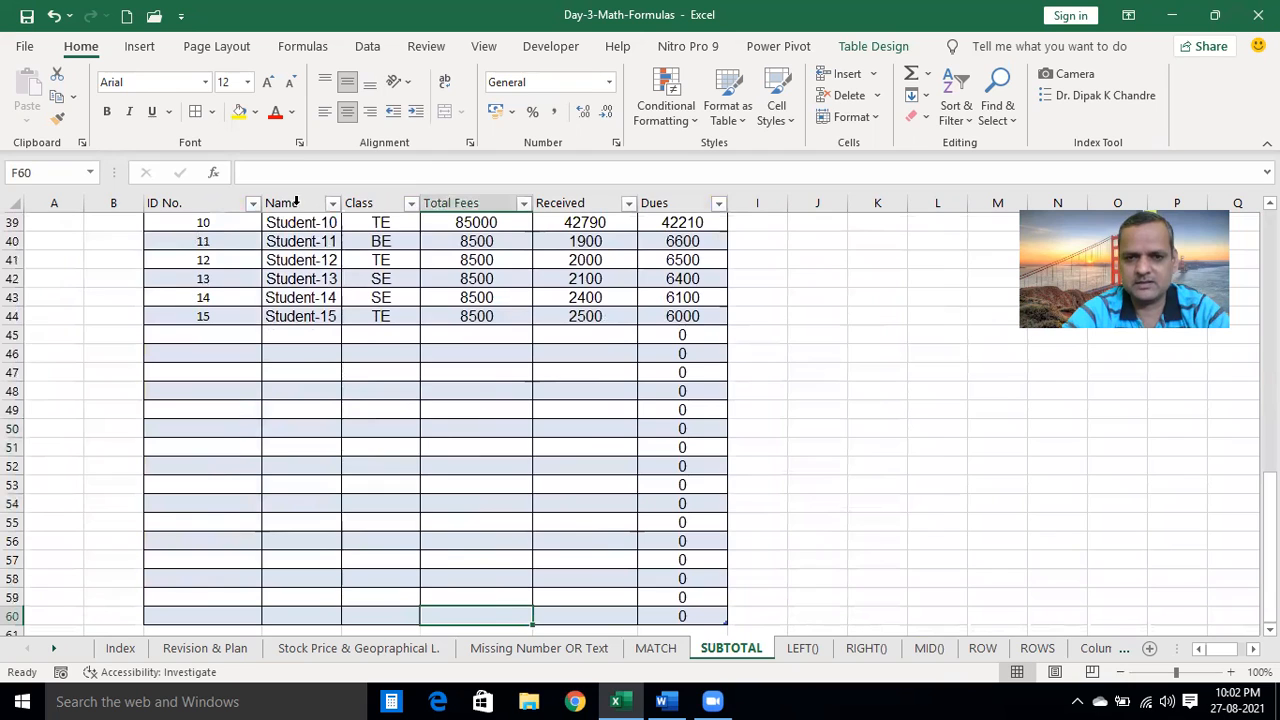
# Copy the Total Fees and Received values of row 44 into the empty table rows F45:G60
pyautogui.click(703, 337)
pyautogui.moveTo(457, 314); pyautogui.dragTo(571, 330)
pyautogui.hotkey('ctrl', 'c')
pyautogui.click(484, 318)
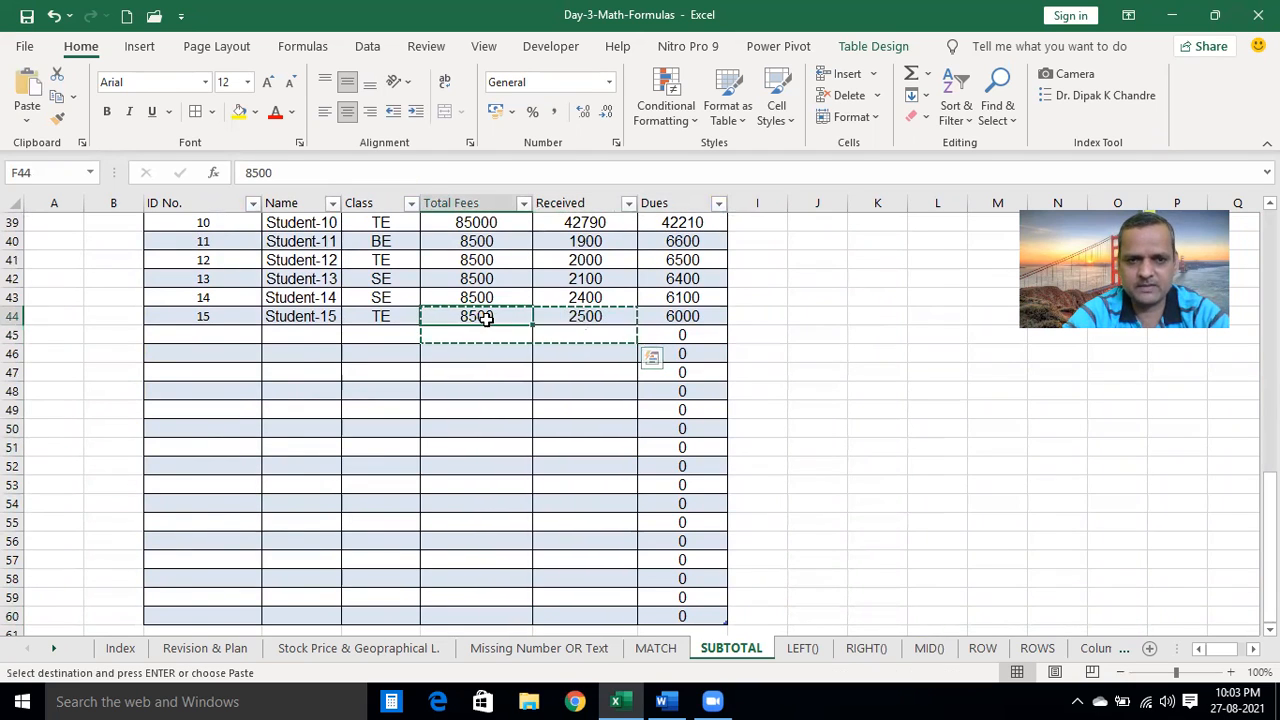
pyautogui.moveTo(484, 318); pyautogui.dragTo(577, 318)
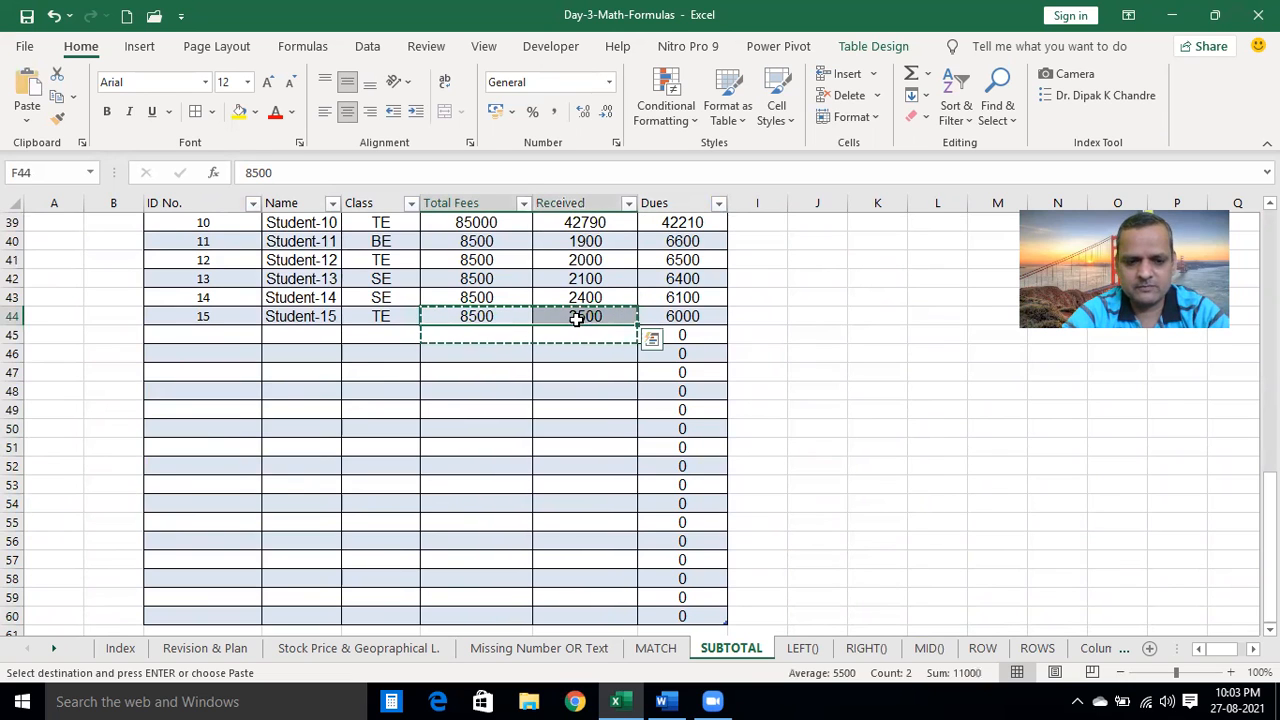
pyautogui.moveTo(501, 336); pyautogui.dragTo(483, 614)
pyautogui.hotkey('ctrl', 'v')
pyautogui.click(814, 534)
pyautogui.click(714, 429)
pyautogui.click(739, 494)
pyautogui.click(366, 425)
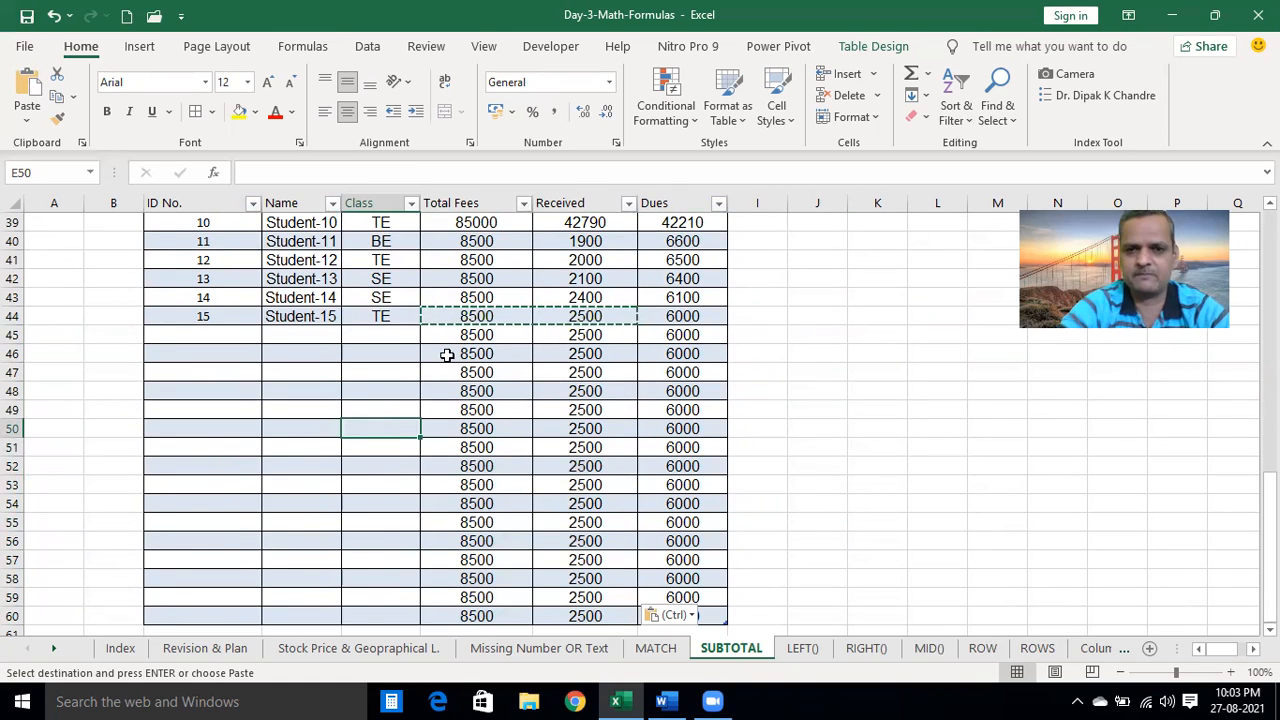
pyautogui.hotkey('ctrl', 'n')
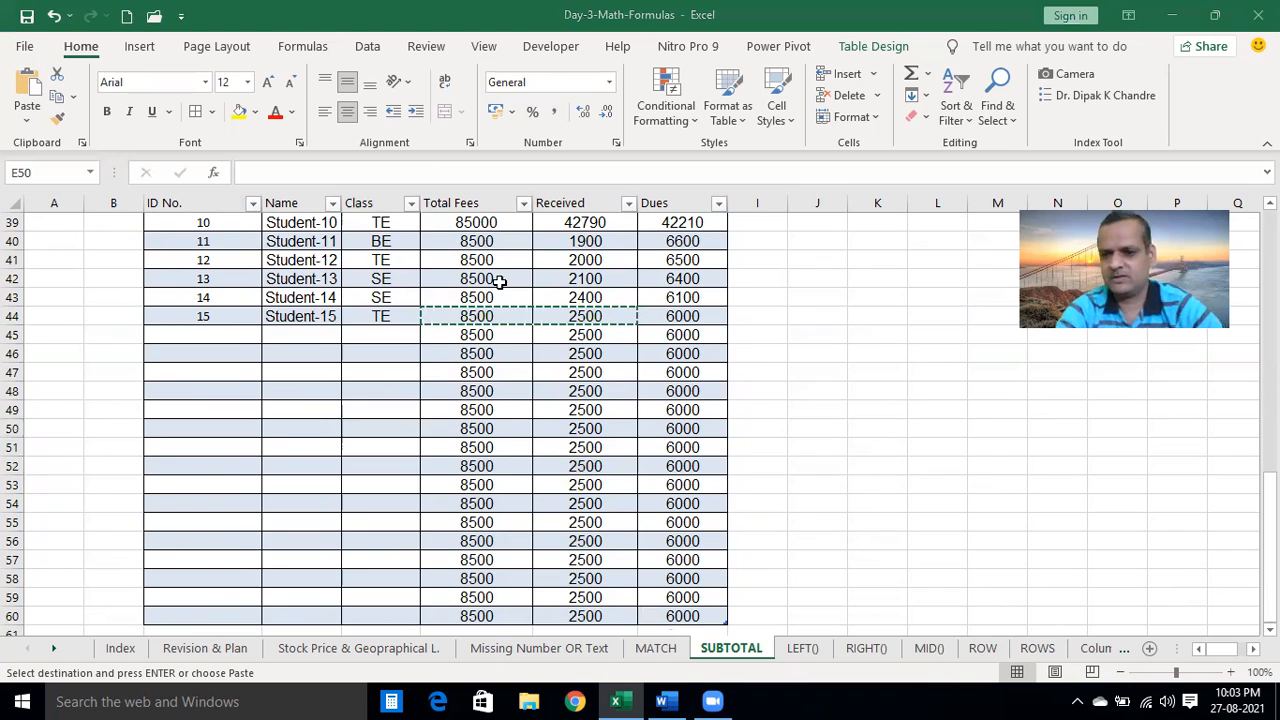
pyautogui.click(838, 528)
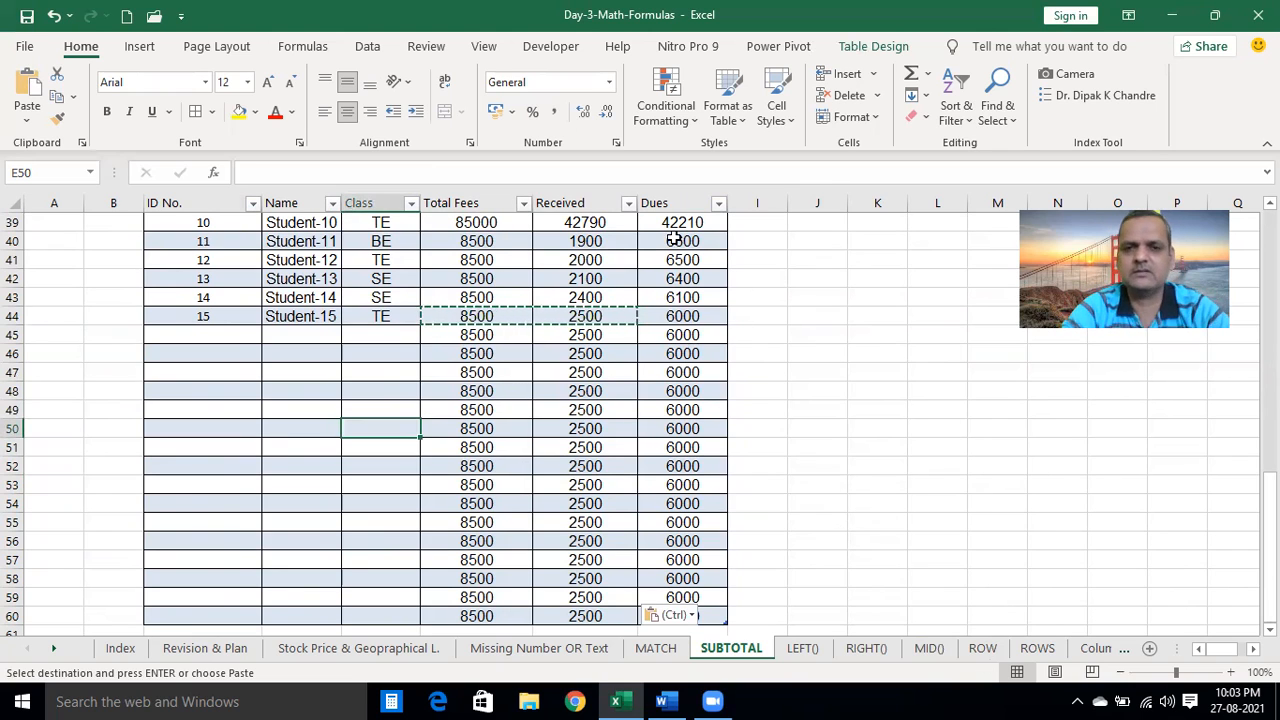
pyautogui.click(641, 139)
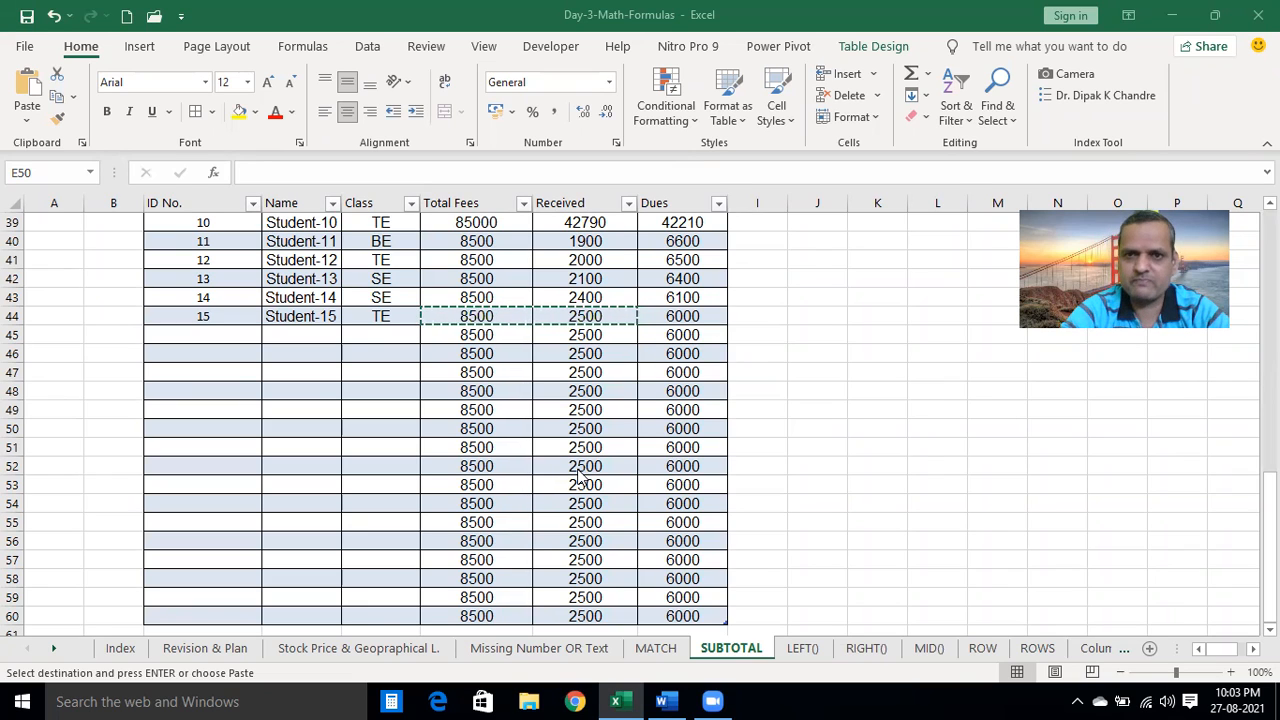
pyautogui.click(440, 432)
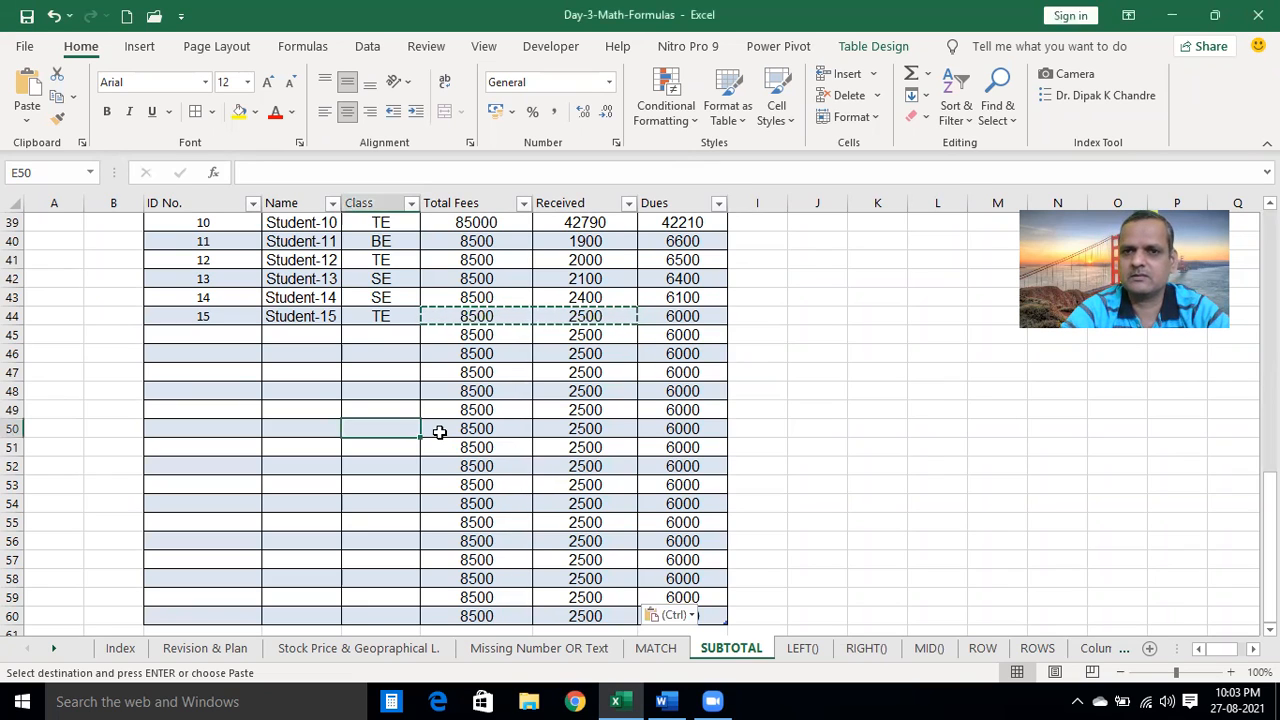
pyautogui.click(566, 337)
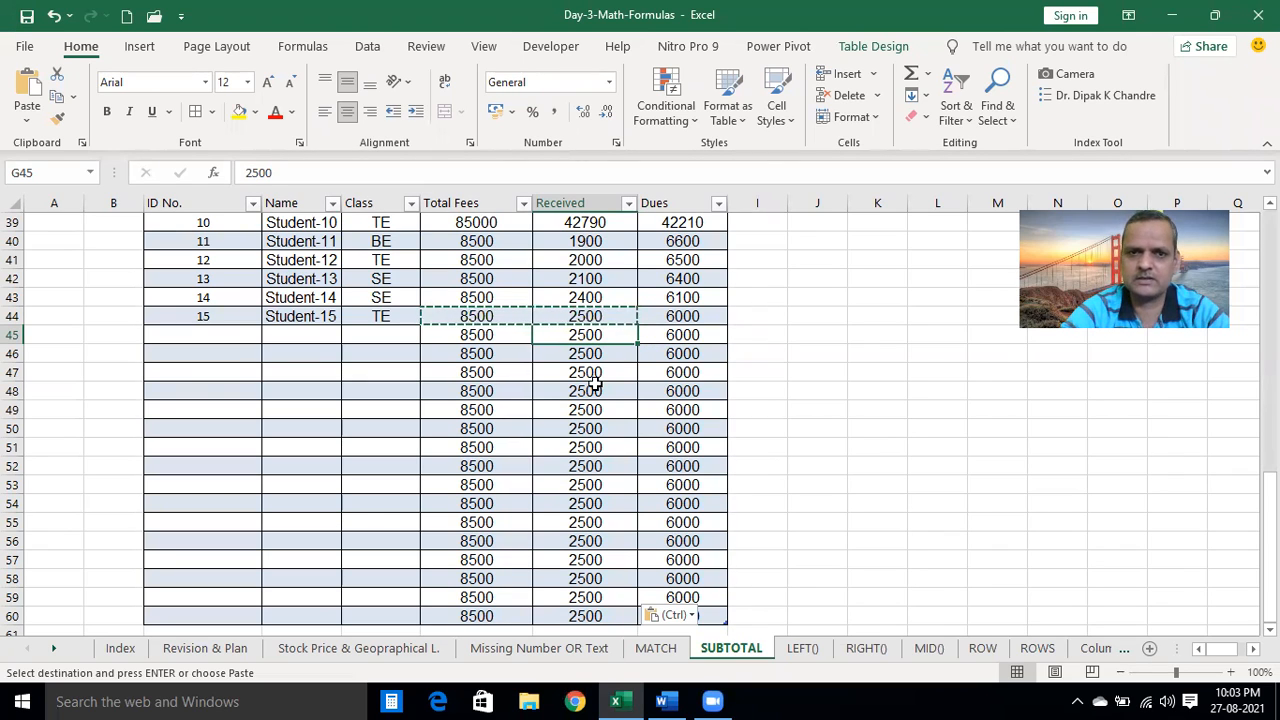
pyautogui.click(449, 411)
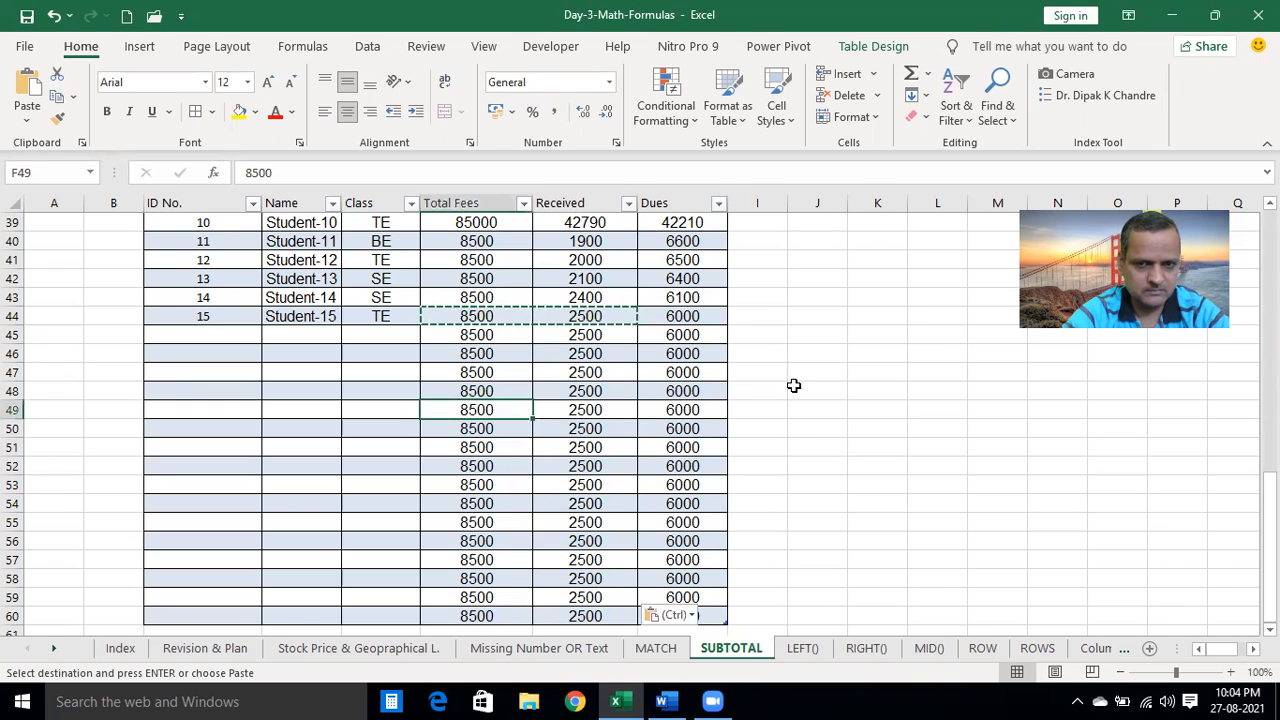
# Return to the Index sheet and follow its table-of-contents link to the ROWS sheet
pyautogui.moveTo(1269, 540); pyautogui.dragTo(1269, 440)
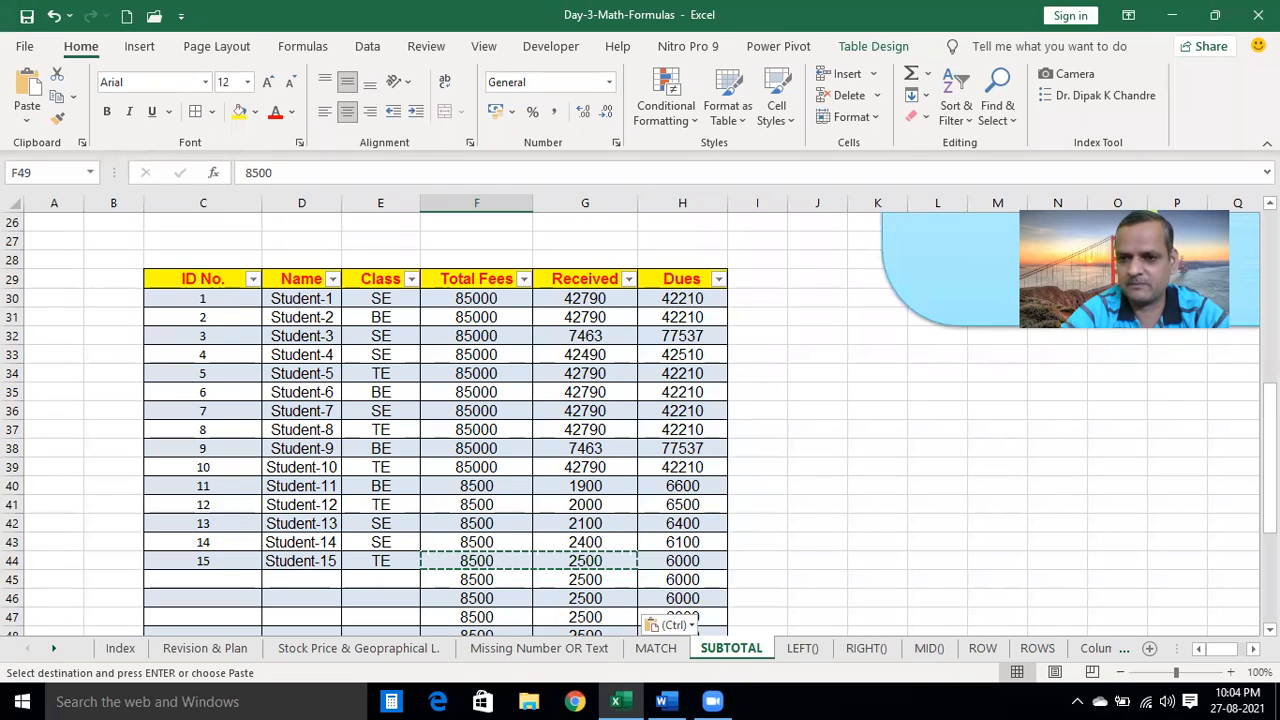
pyautogui.moveTo(1270, 448); pyautogui.dragTo(1270, 420)
pyautogui.click(120, 648)
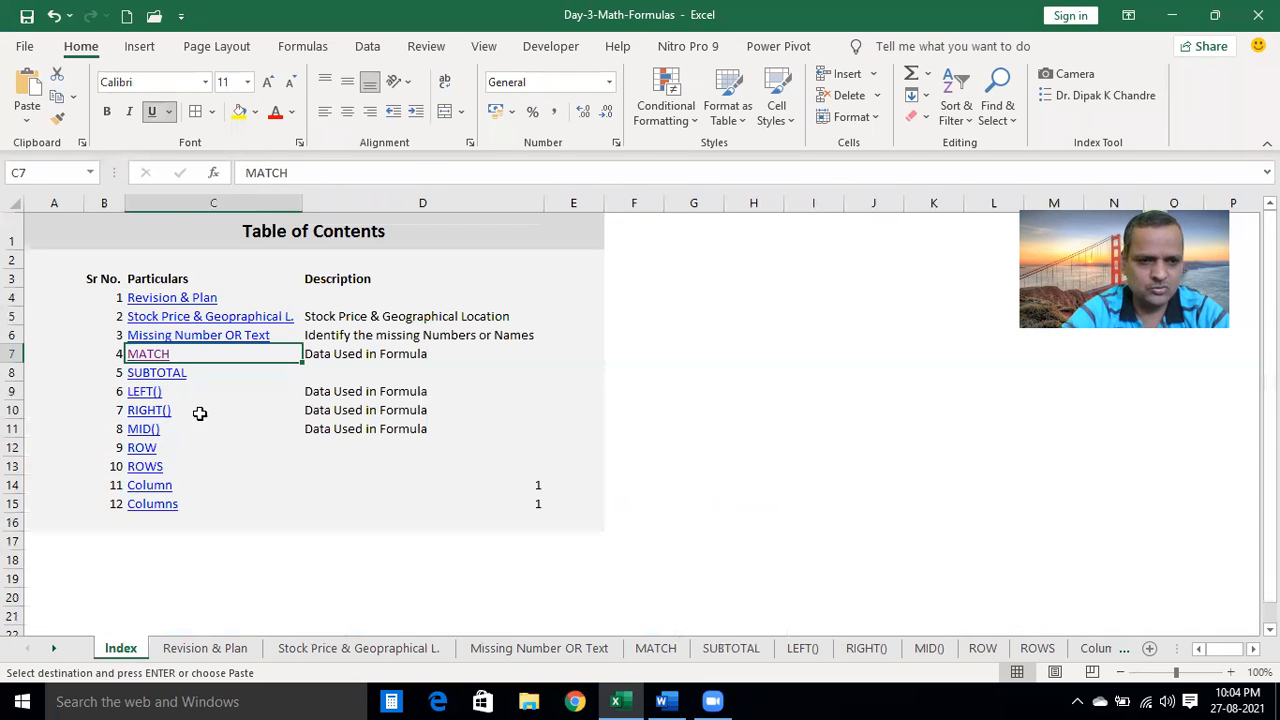
pyautogui.click(138, 466)
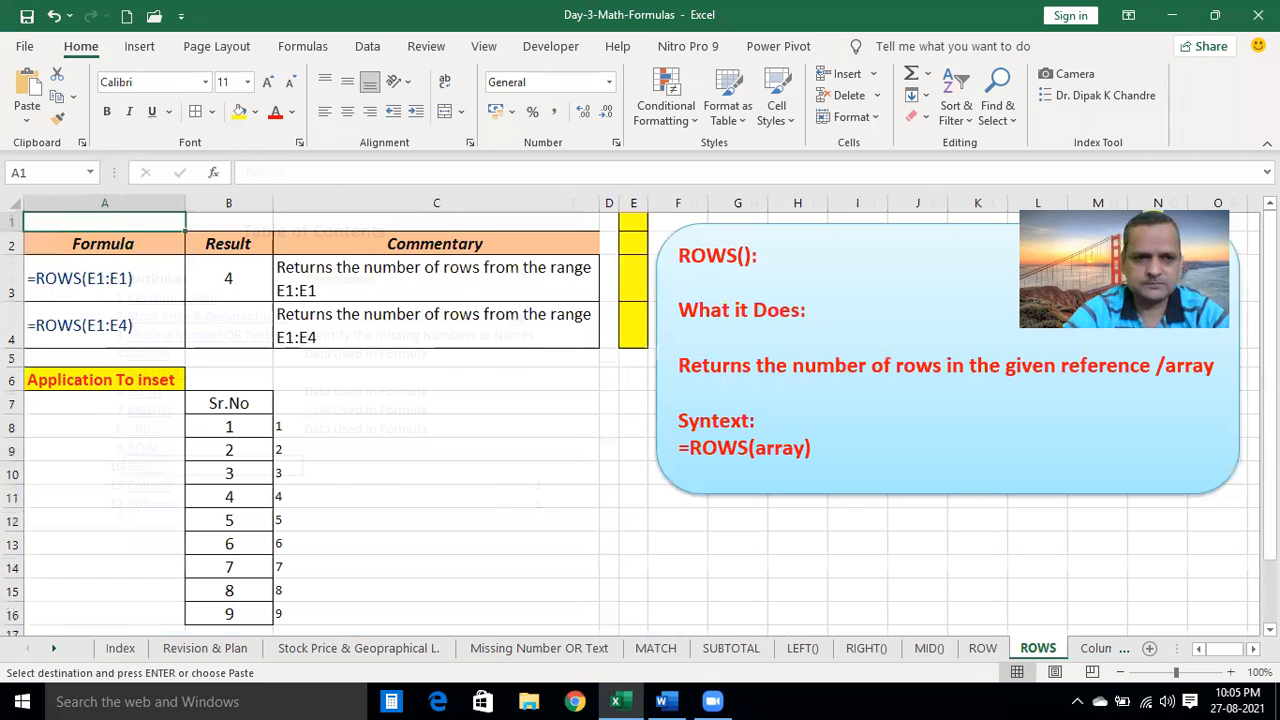
# Clear the ROWS formulas in C8:C16 beside the Sr.No column
pyautogui.click(340, 372)
pyautogui.scroll(-1, 323, 343)
pyautogui.click(323, 345)
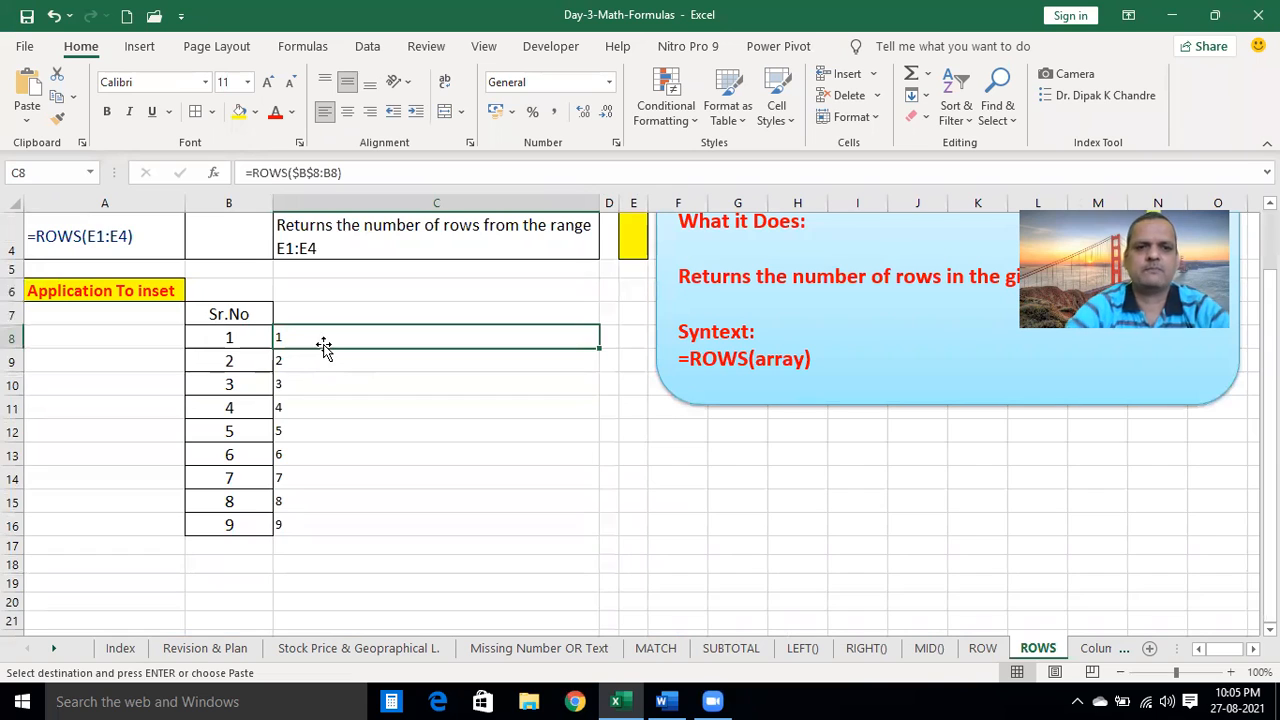
pyautogui.keyDown('shift'); pyautogui.click(300, 514); pyautogui.keyUp('shift')
pyautogui.press('Delete')
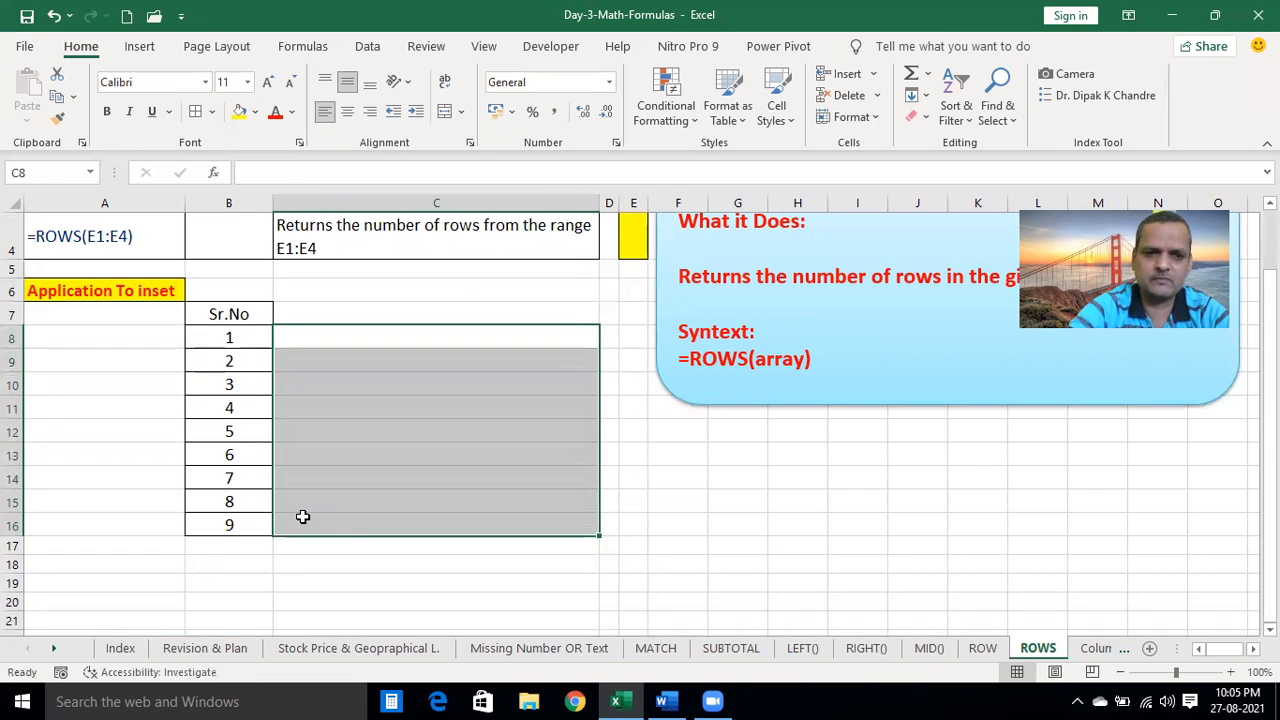
pyautogui.click(556, 569)
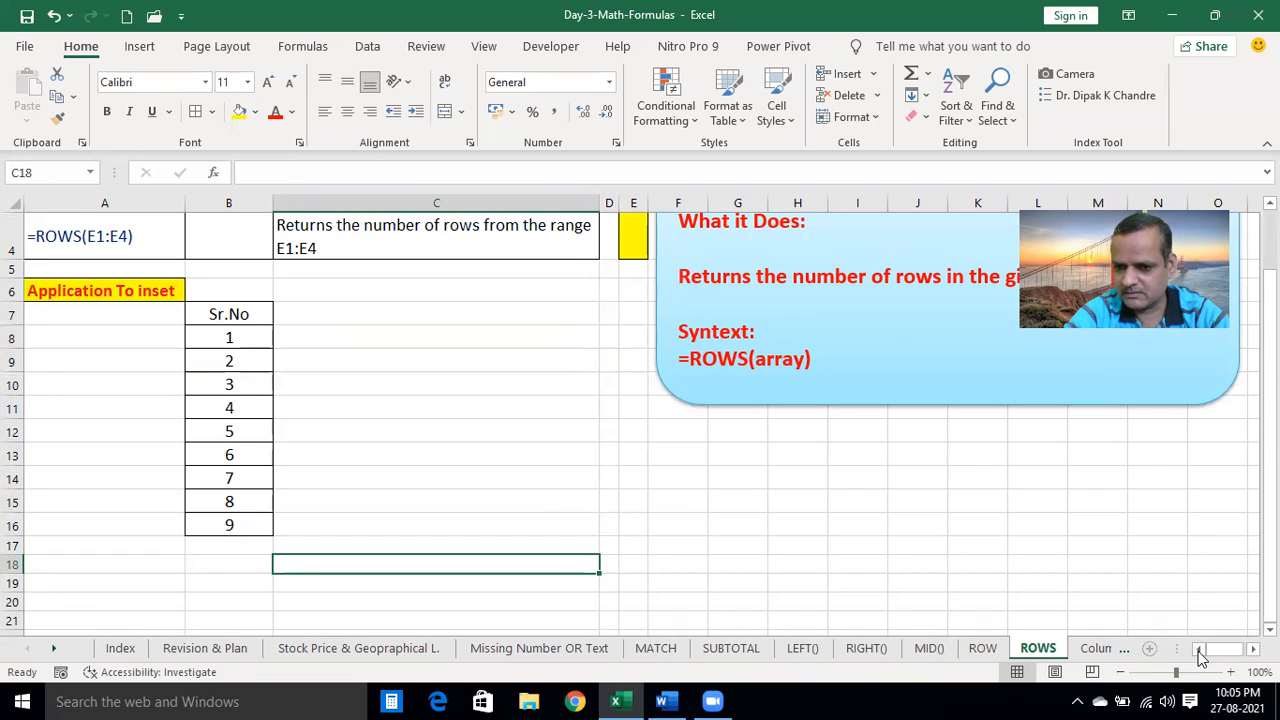
# Enter =ROWS(AC1:AC1) in cell AC1, in the empty area far beyond the example data
pyautogui.click(552, 336)
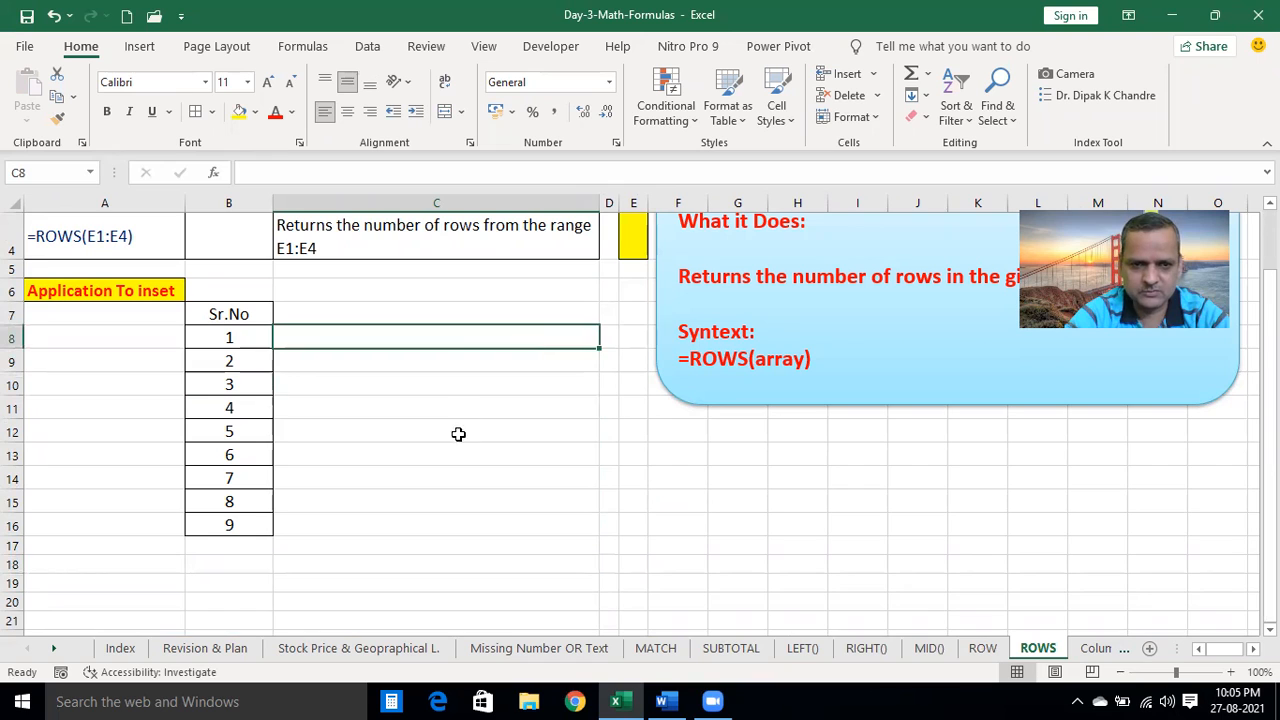
pyautogui.click(608, 493)
pyautogui.press('Right')
pyautogui.press('Right')
pyautogui.press('Right')
pyautogui.press('Right')
pyautogui.press('Right')
pyautogui.press('Right')
pyautogui.press('Right')
pyautogui.press('Right')
pyautogui.press('Right')
pyautogui.press('Right')
pyautogui.press('Right')
pyautogui.press('Right')
pyautogui.press('Right')
pyautogui.press('Right')
pyautogui.press('Right')
pyautogui.press('Right')
pyautogui.press('Right')
pyautogui.press('Right')
pyautogui.press('Right')
pyautogui.press('Right')
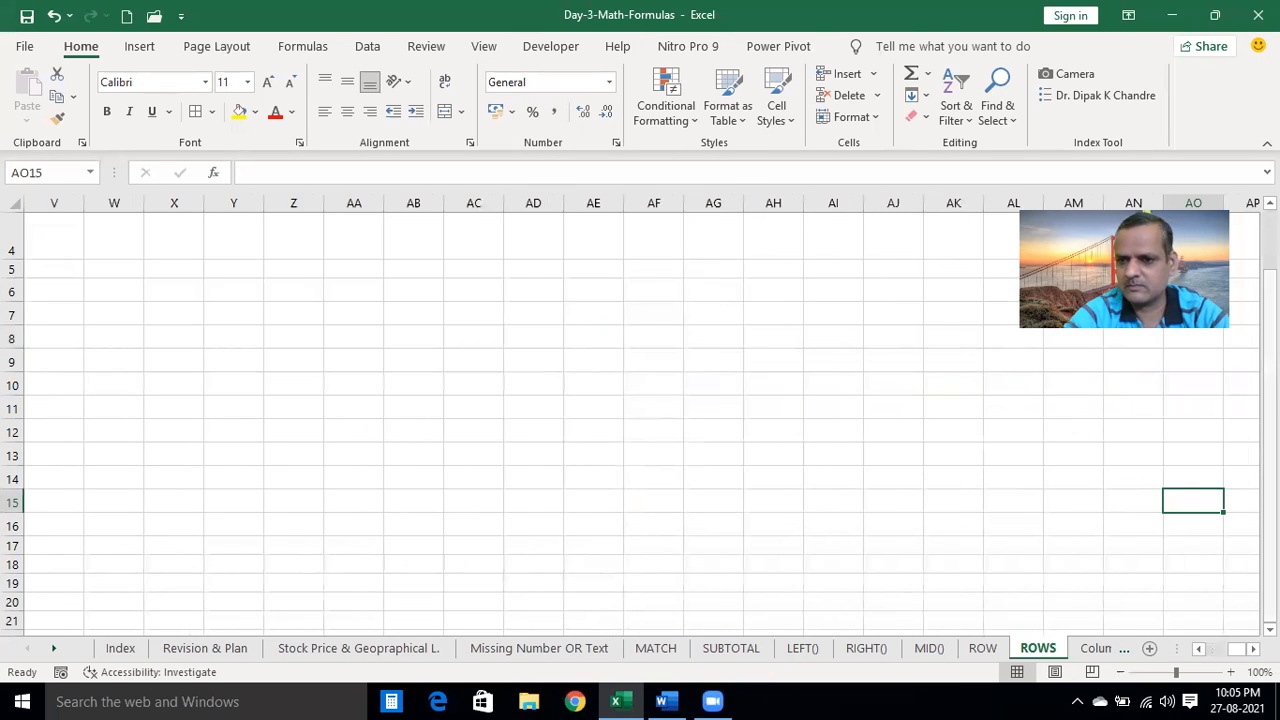
pyautogui.moveTo(1270, 500); pyautogui.dragTo(1270, 484)
pyautogui.click(754, 249)
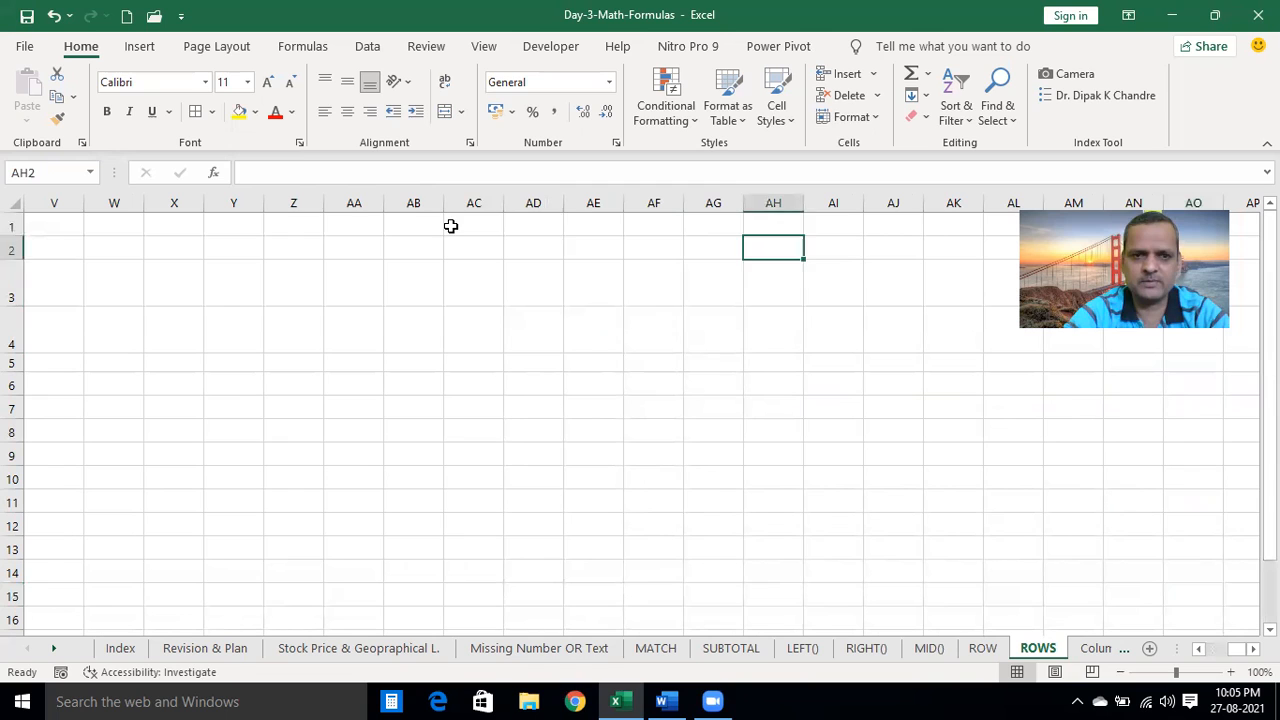
pyautogui.click(451, 226)
pyautogui.write('=ROWS(')
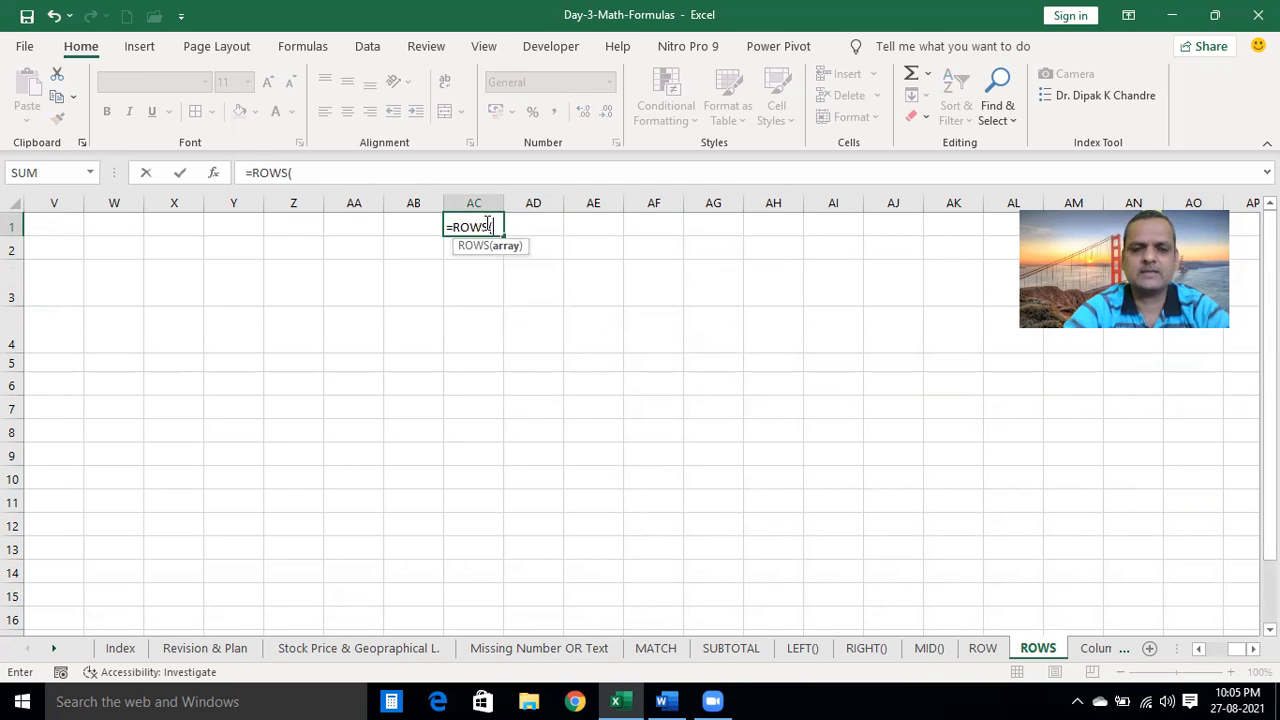
pyautogui.write('AC')
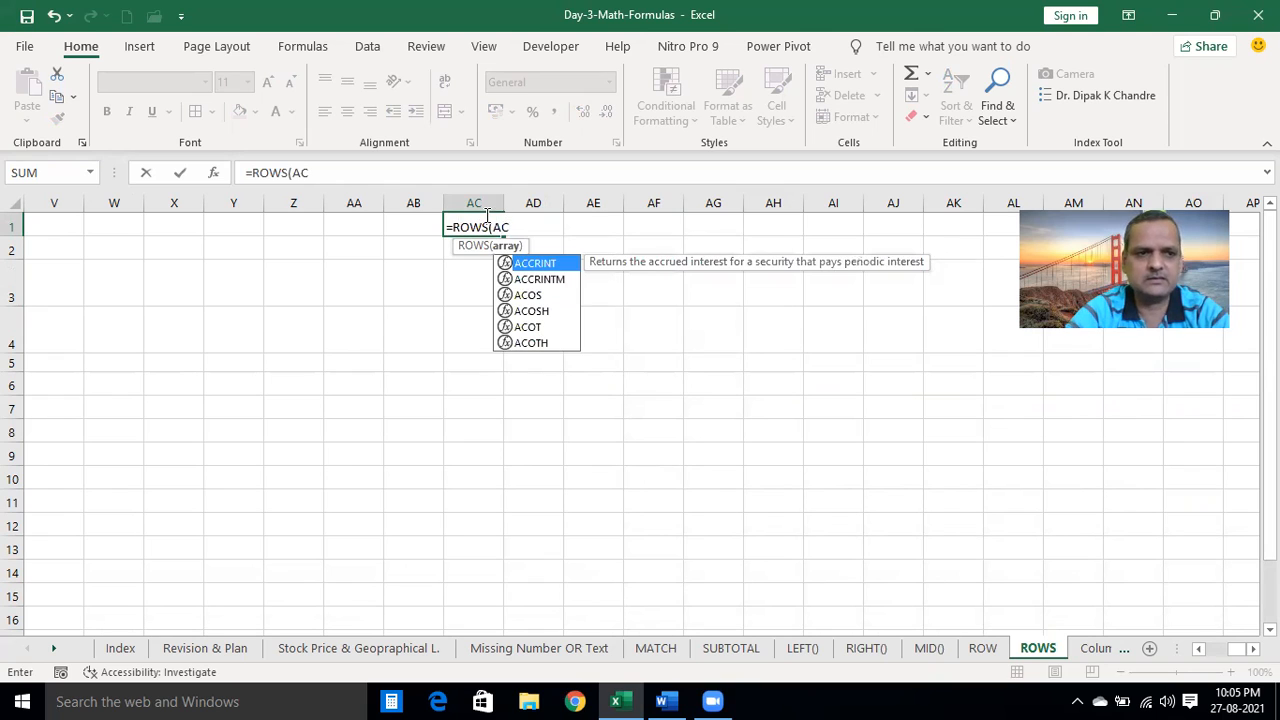
pyautogui.write('1:AC1)')
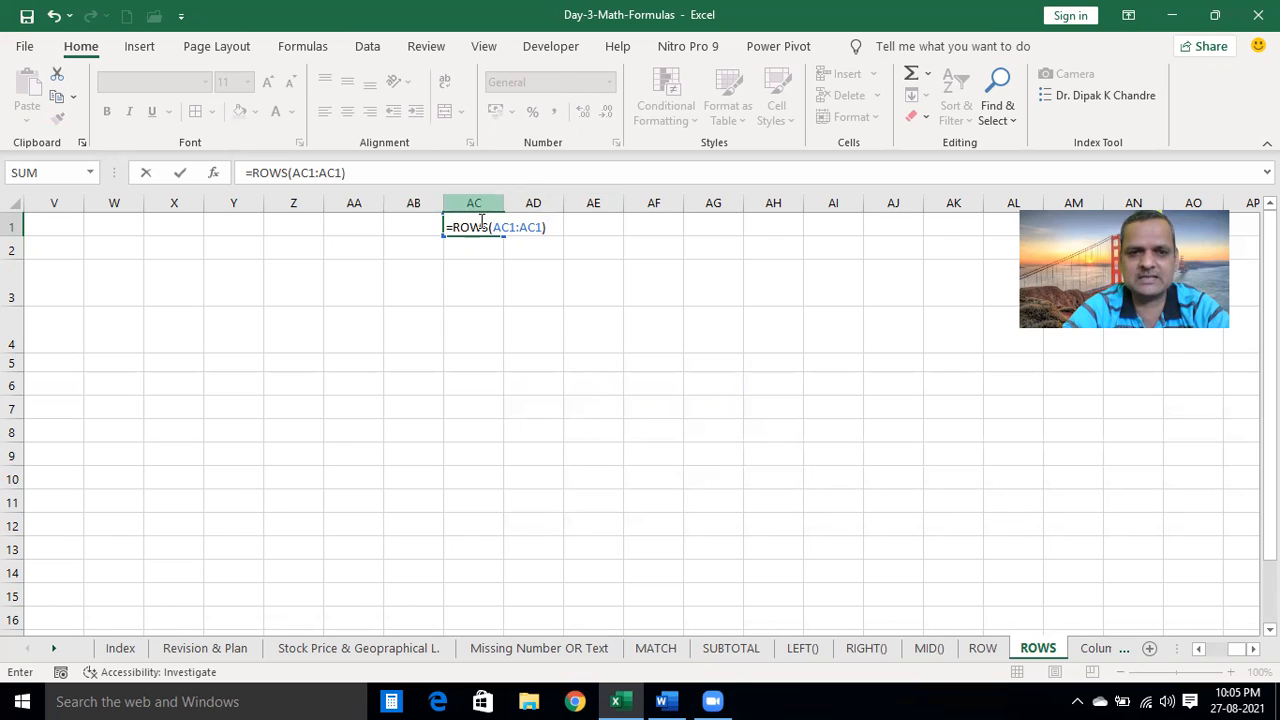
pyautogui.press('Return')
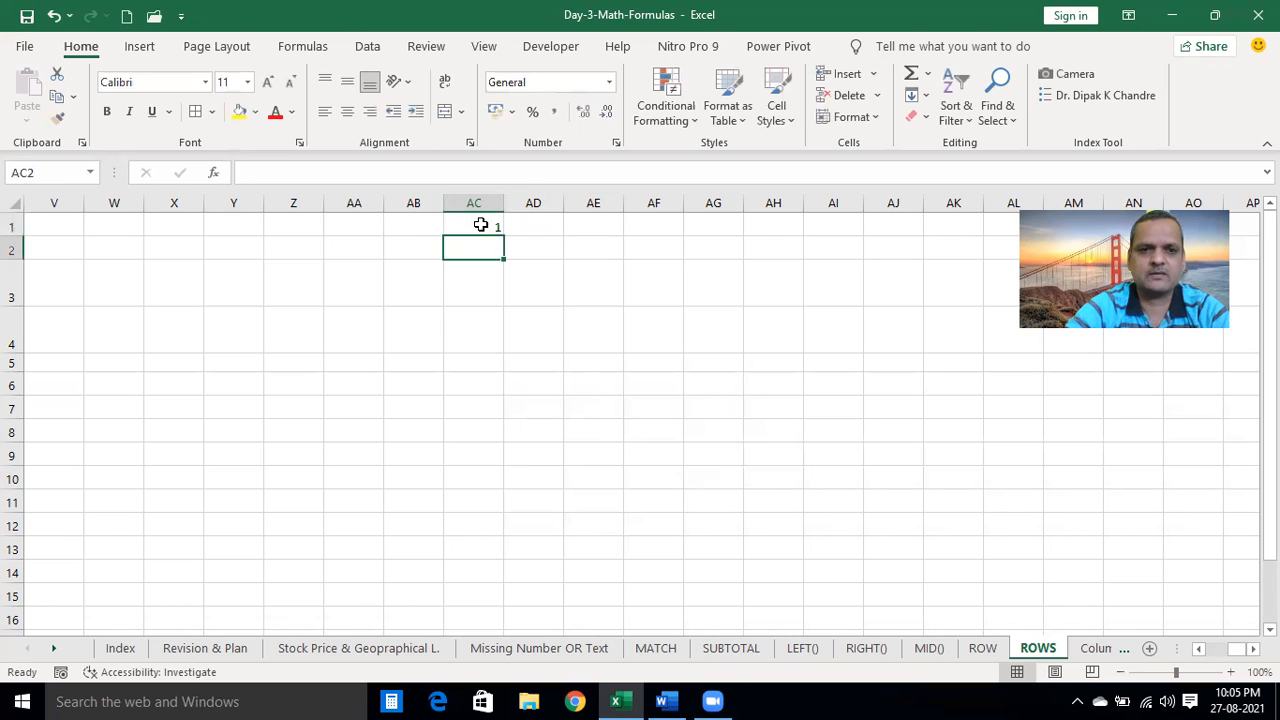
# Fill the AC1 formula down column AC to row 1364
pyautogui.click(481, 225)
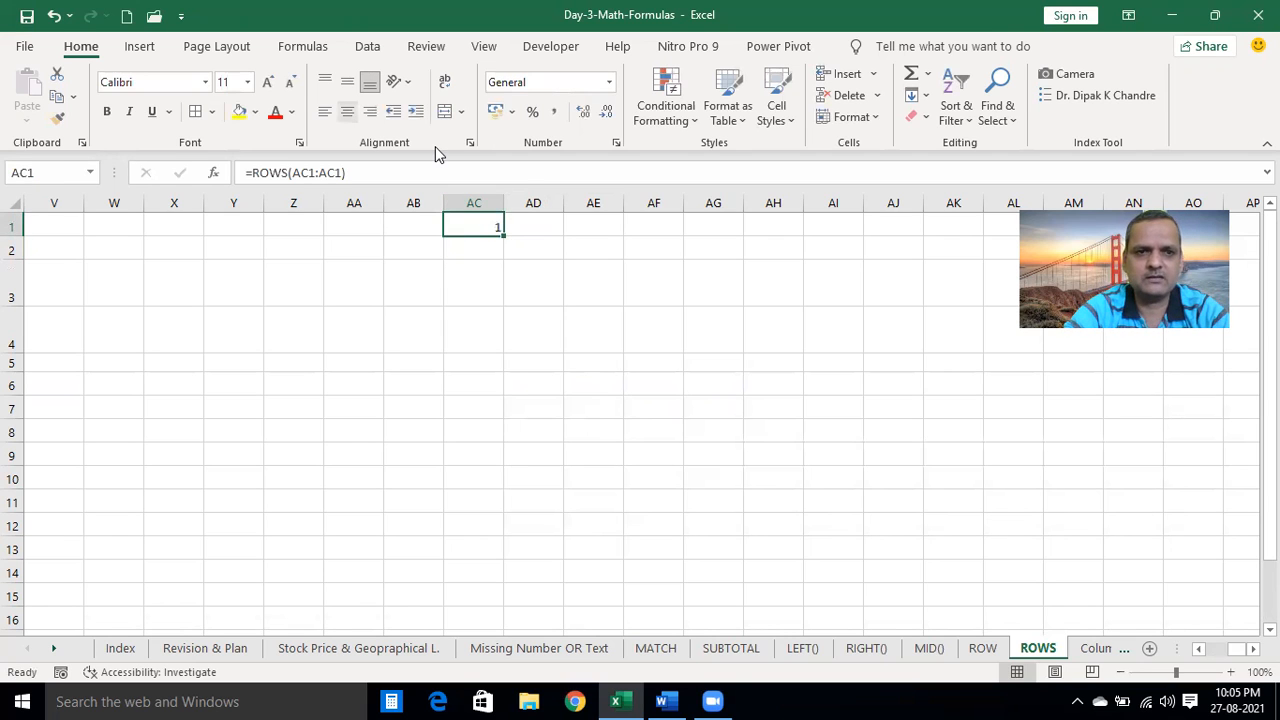
pyautogui.moveTo(506, 238); pyautogui.dragTo(458, 698)
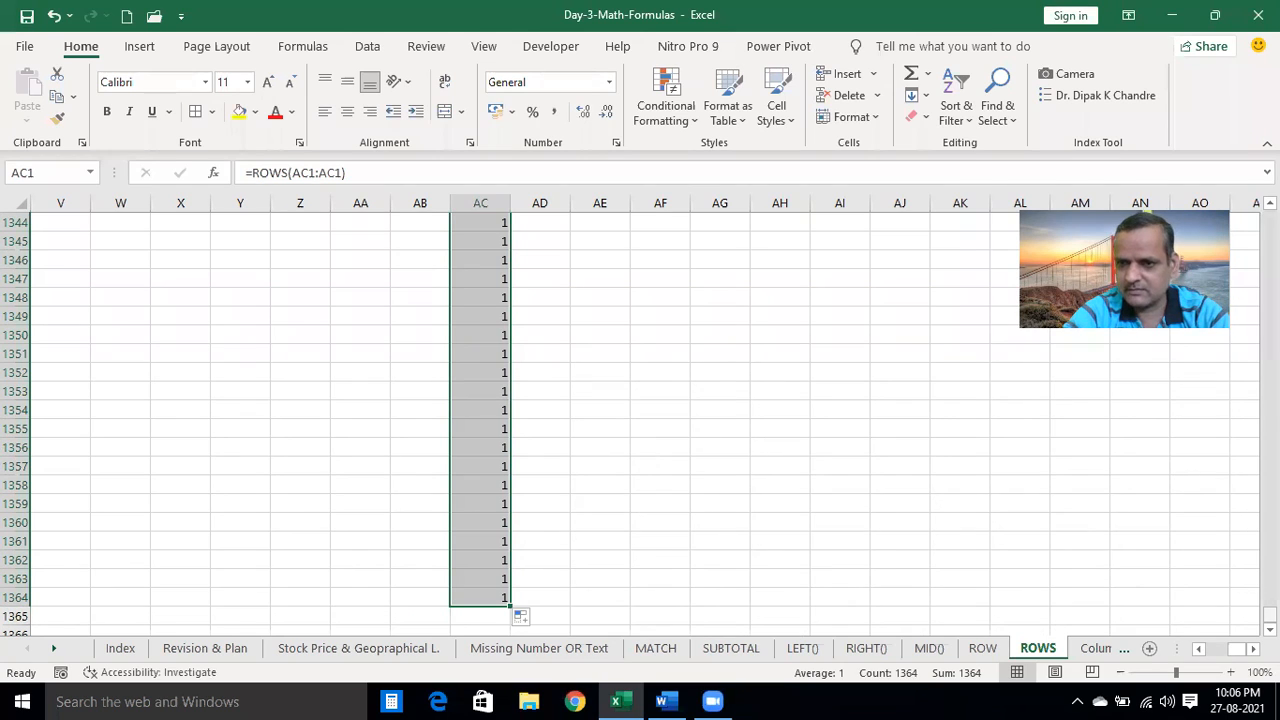
pyautogui.hotkey('ctrl', 'BackSpace')
# Make the first reference in AC1's formula absolute so it reads =ROWS($AC$1:AC1)
pyautogui.click(489, 228)
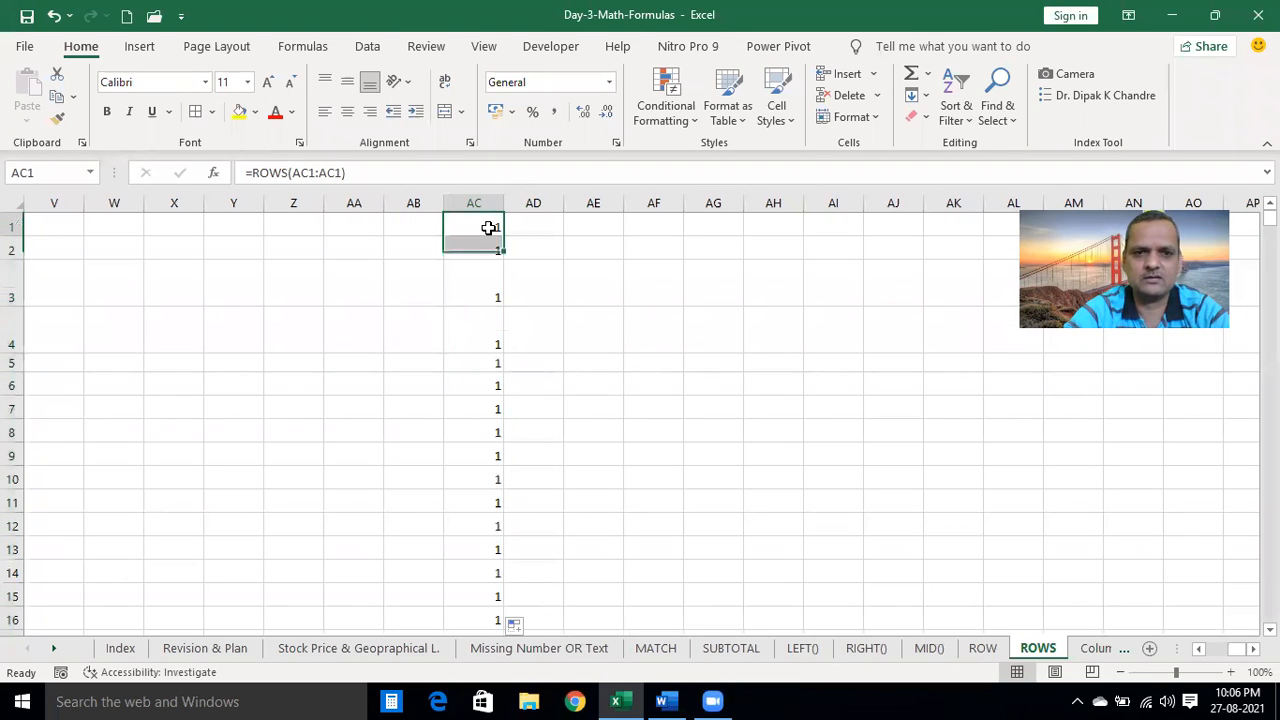
pyautogui.click(298, 172)
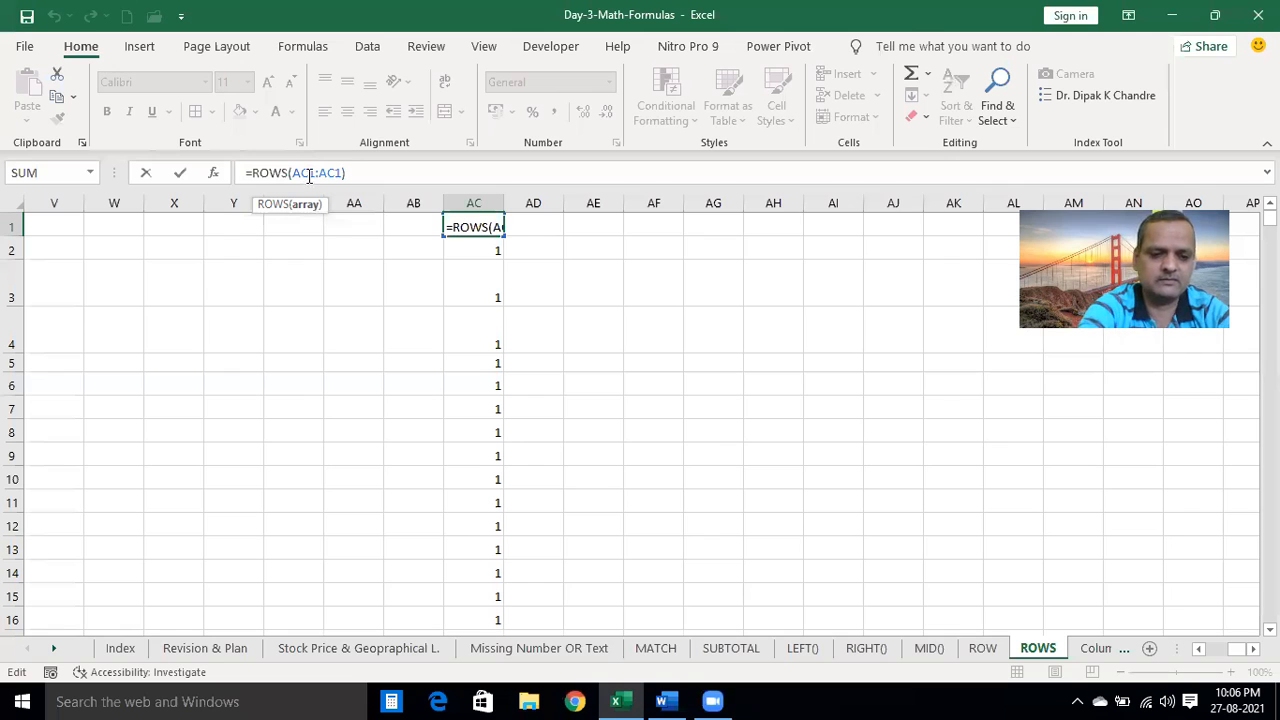
pyautogui.press('F4')
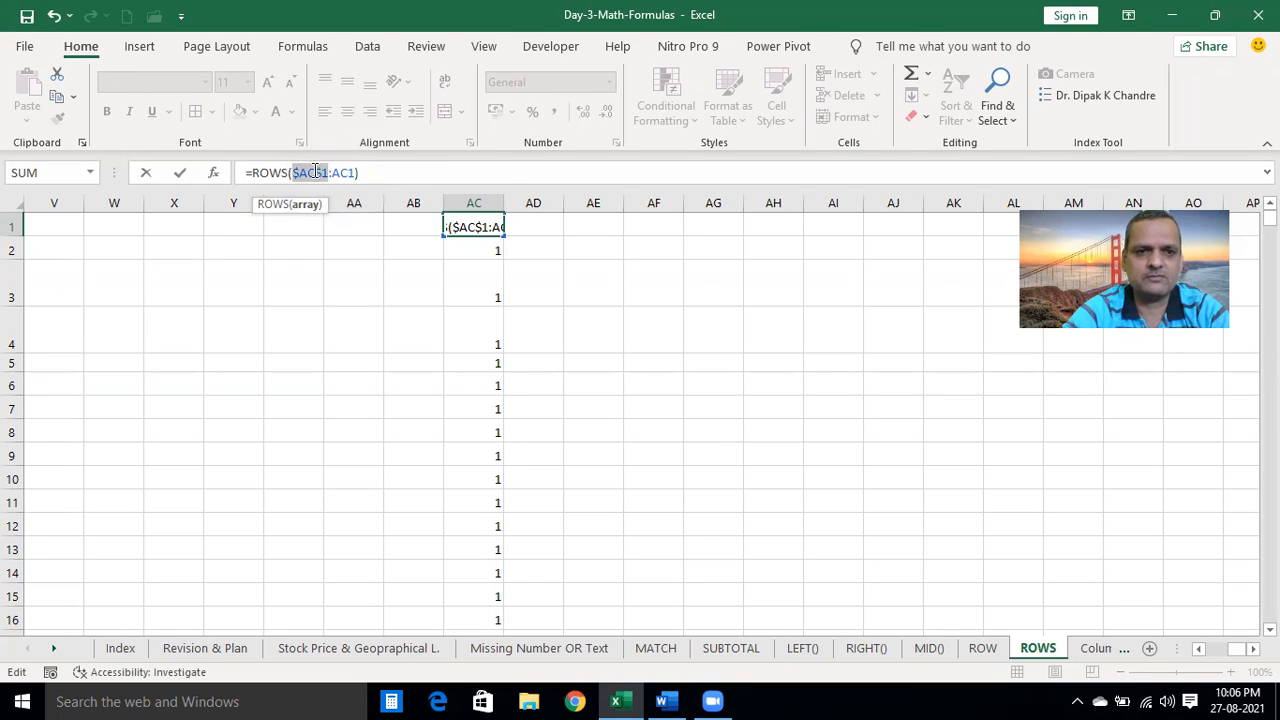
pyautogui.press('Return')
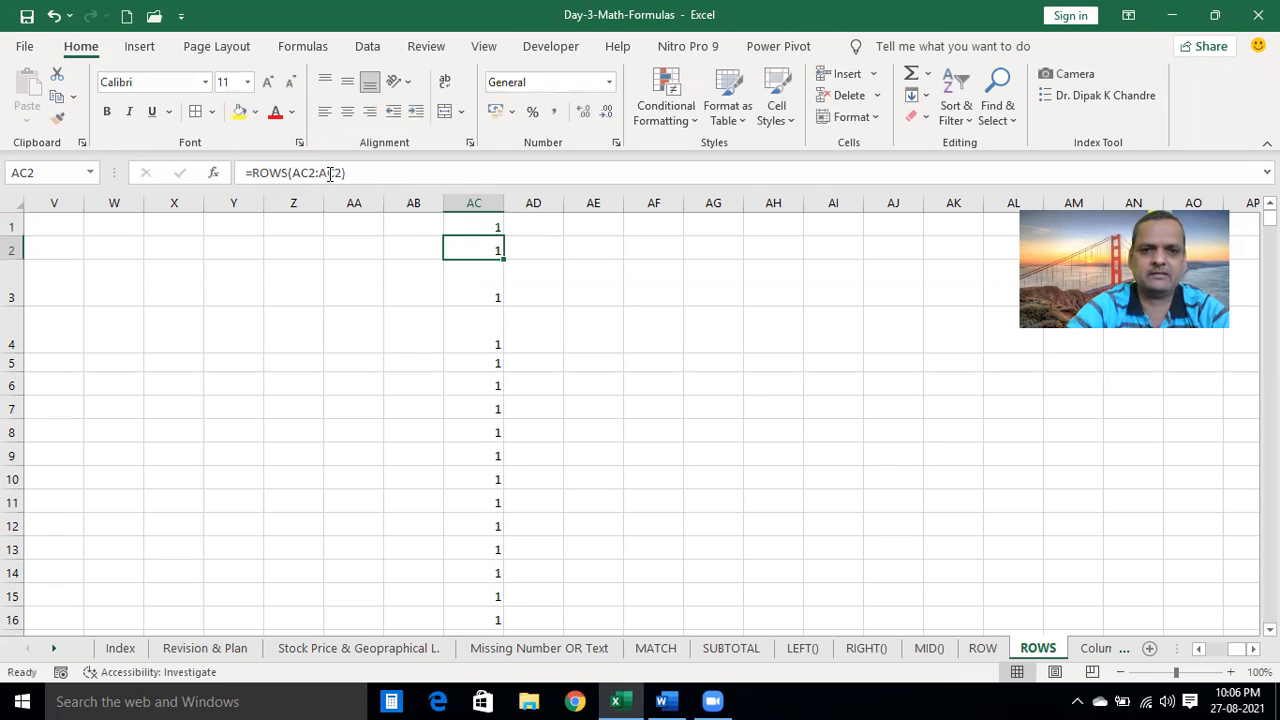
# Centre cell AC1, give it borders, and fill its revised formula down the existing entries to row 1364
pyautogui.click(467, 225)
pyautogui.click(347, 111)
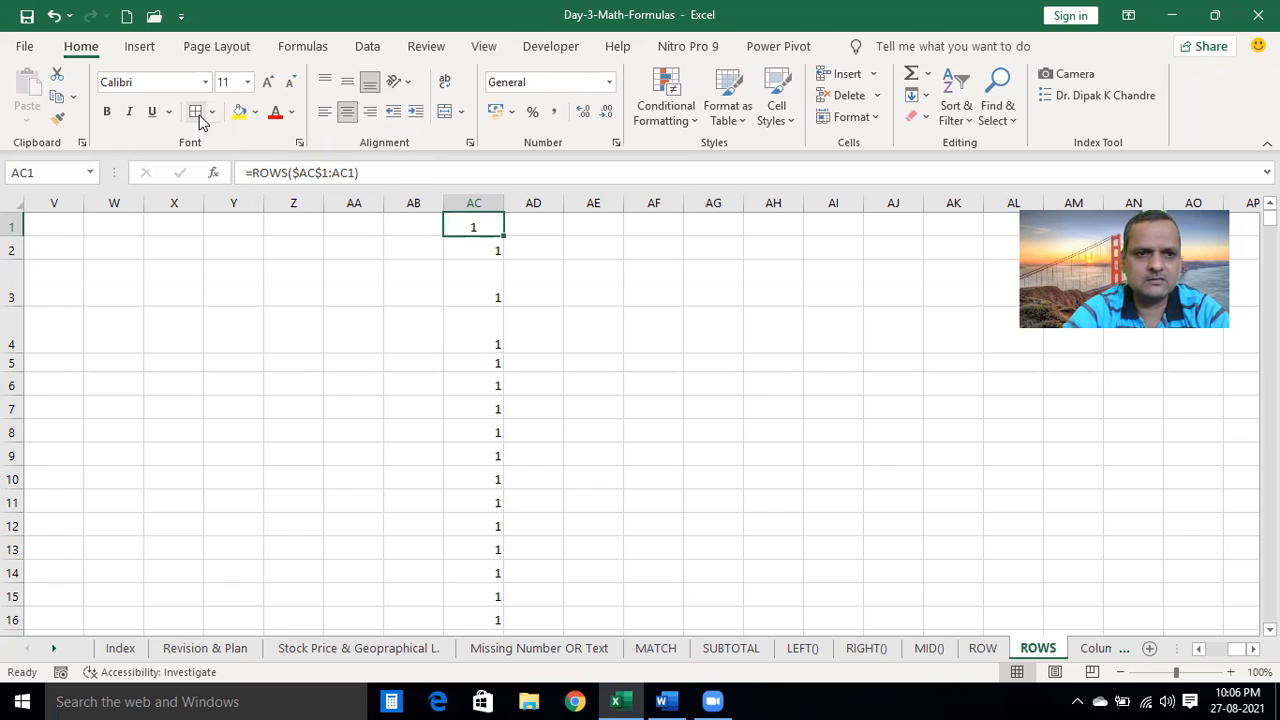
pyautogui.moveTo(501, 238); pyautogui.dragTo(503, 238)
pyautogui.doubleClick(502, 238)
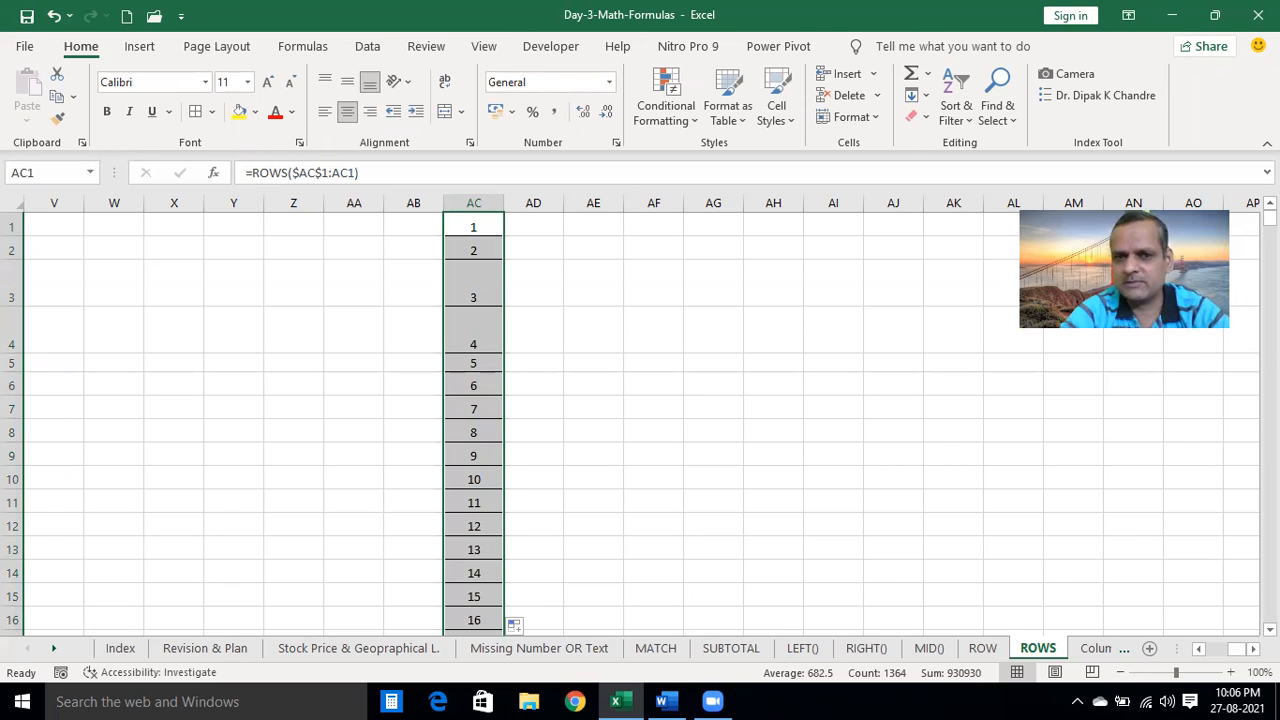
# Extend the filled serial numbers in column AC from row 1364 down to row 1654
pyautogui.moveTo(1270, 218); pyautogui.dragTo(1270, 615)
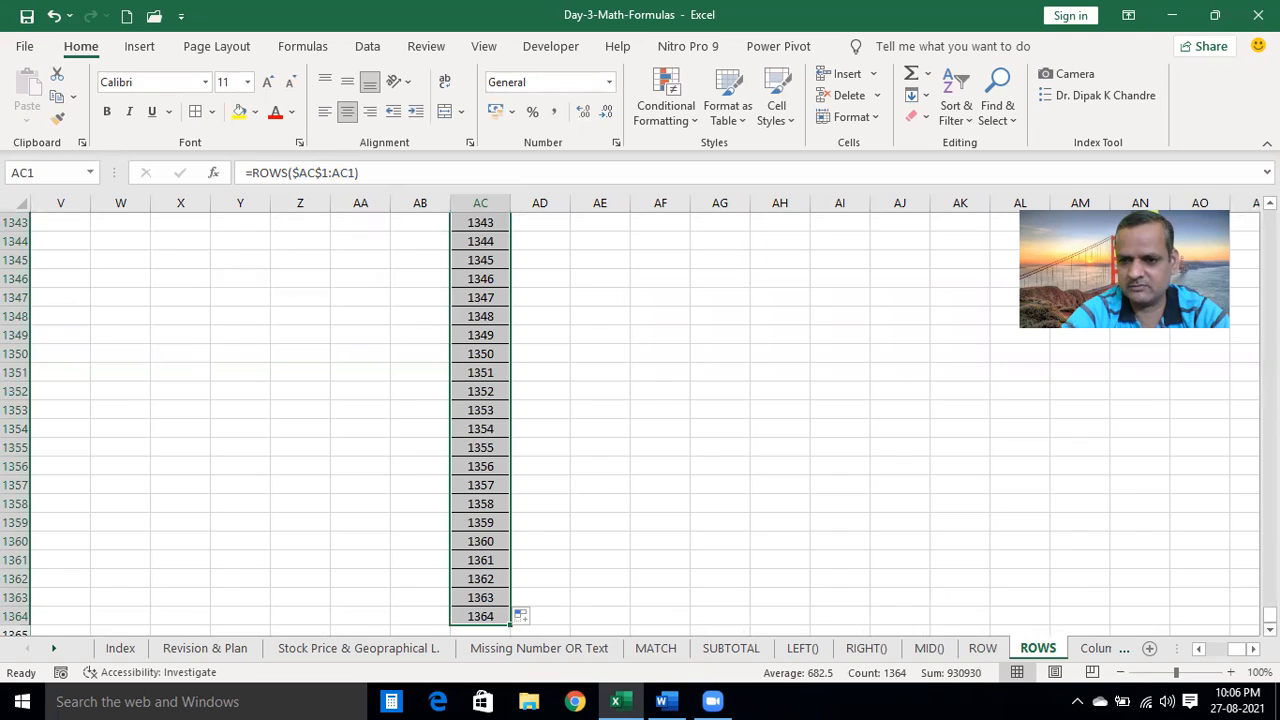
pyautogui.click(1270, 629)
pyautogui.click(1270, 629)
pyautogui.moveTo(510, 588)
pyautogui.mouseDown()
pyautogui.moveTo(460, 698)
pyautogui.moveTo(512, 606)
pyautogui.mouseUp()
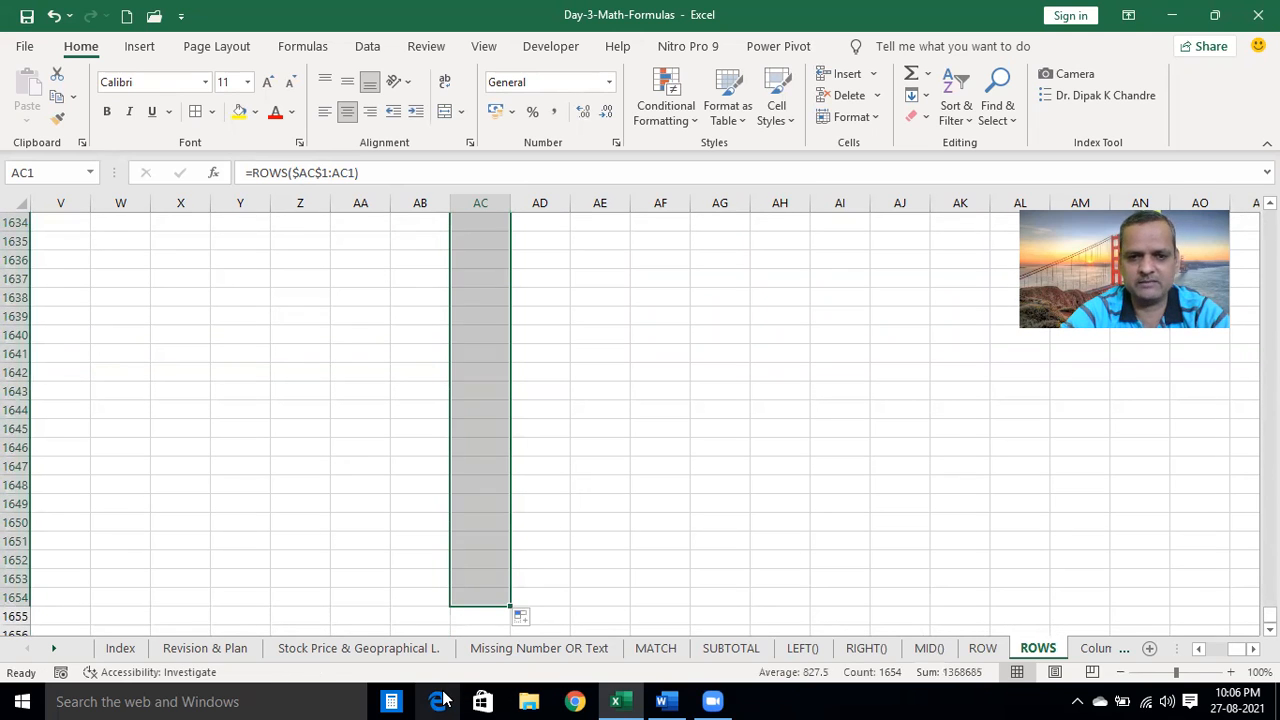
pyautogui.moveTo(1270, 614); pyautogui.dragTo(903, 160)
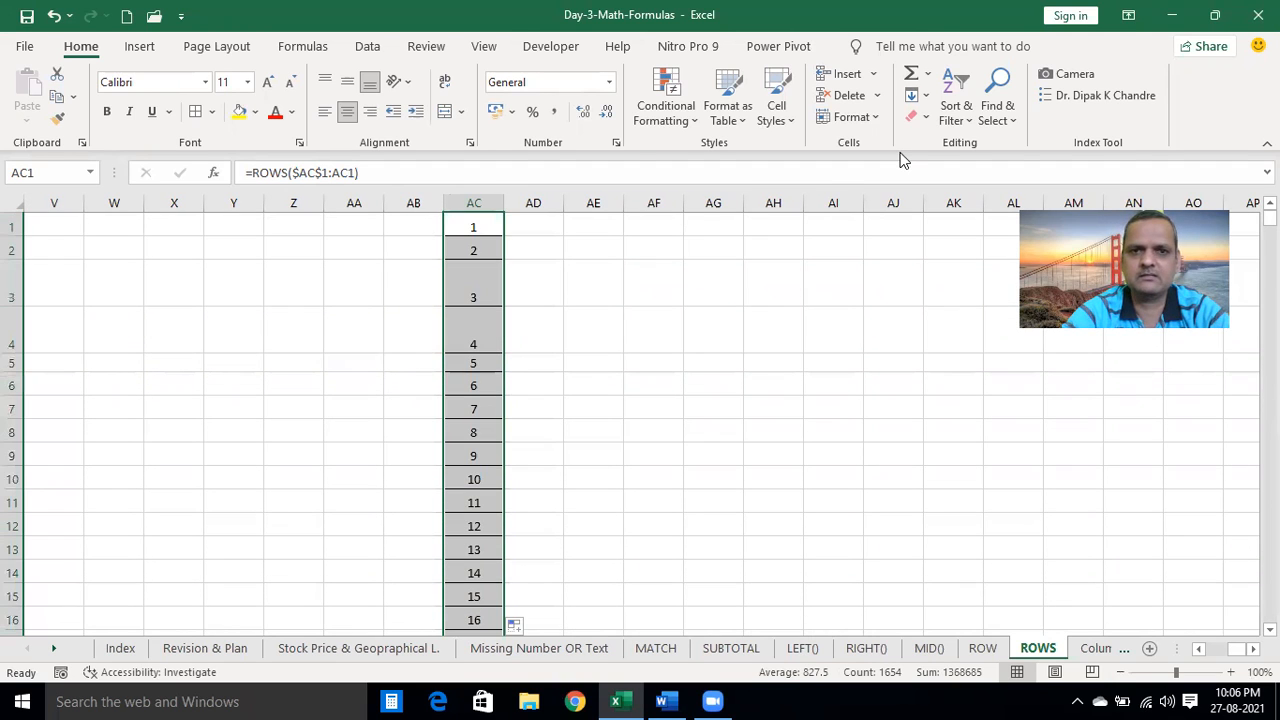
pyautogui.click(903, 160)
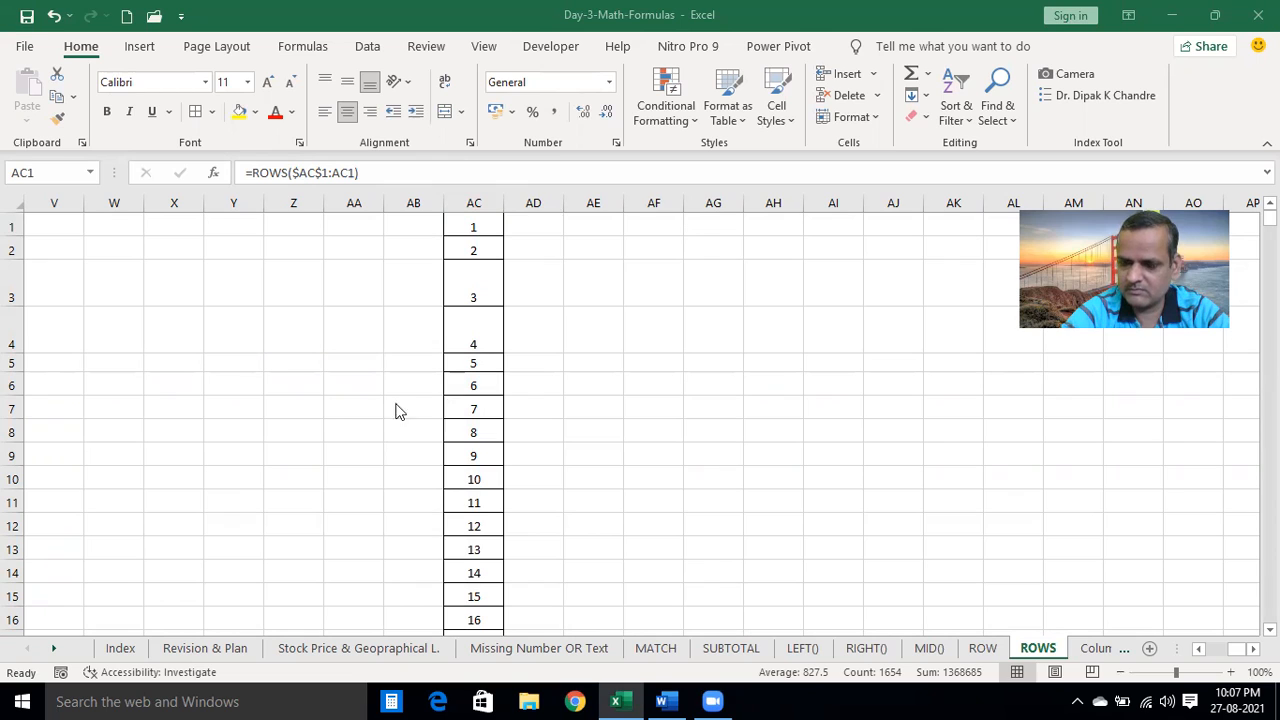
pyautogui.click(335, 420)
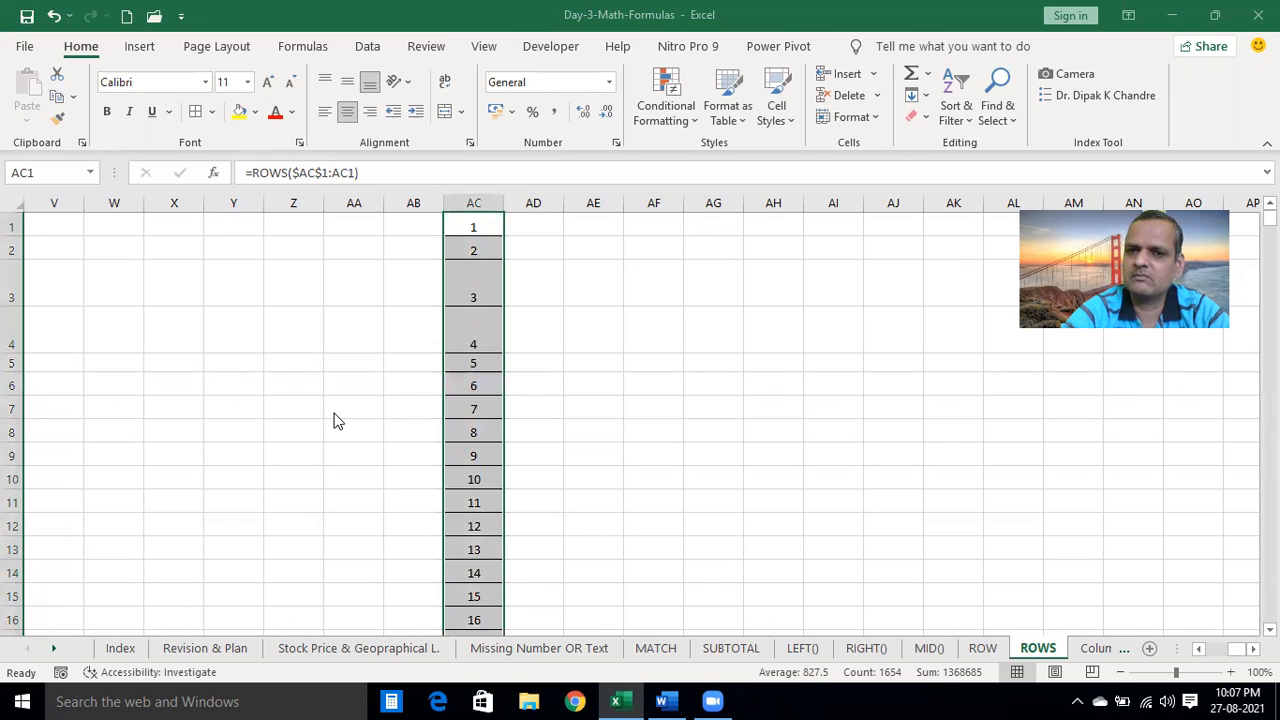
pyautogui.click(1206, 460)
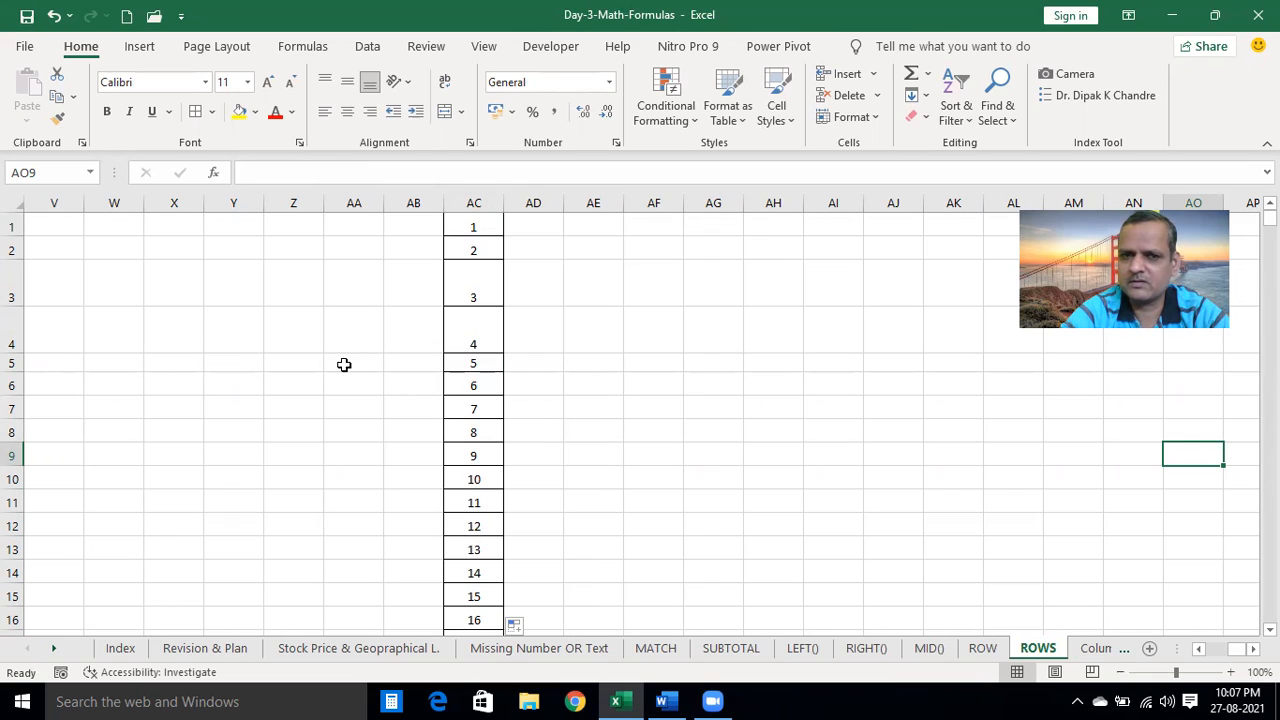
pyautogui.click(249, 366)
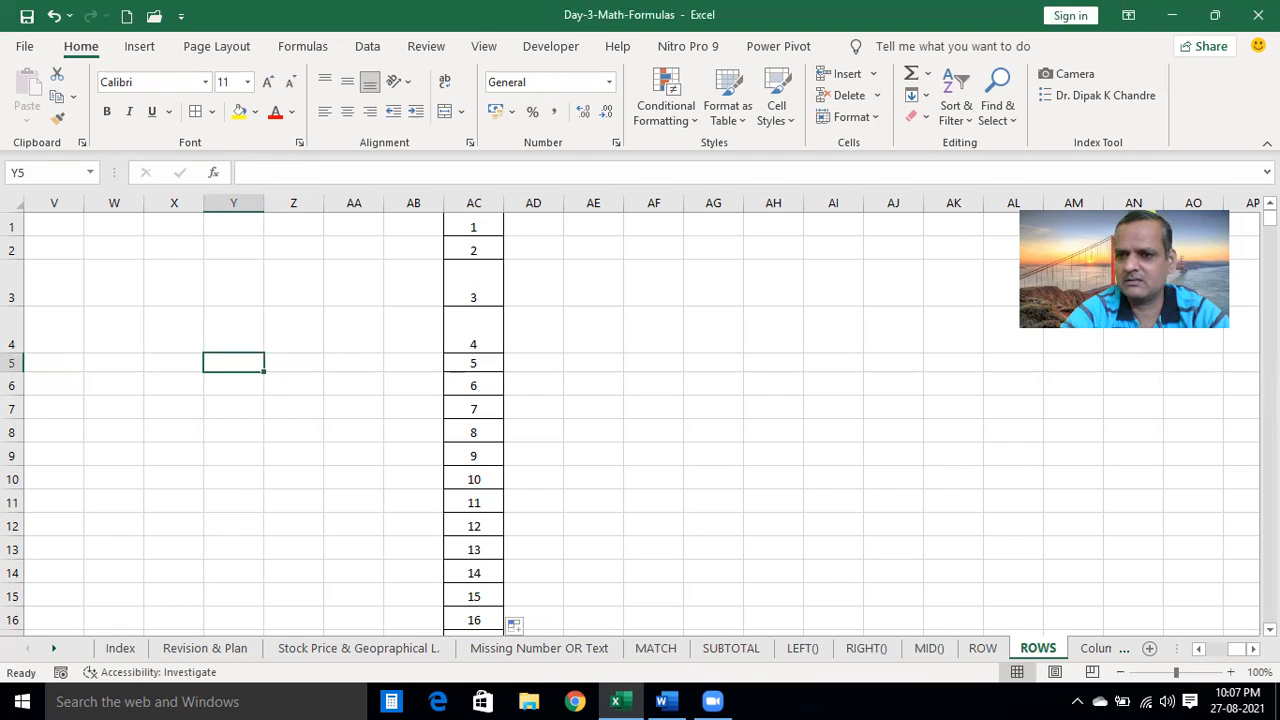
pyautogui.click(591, 339)
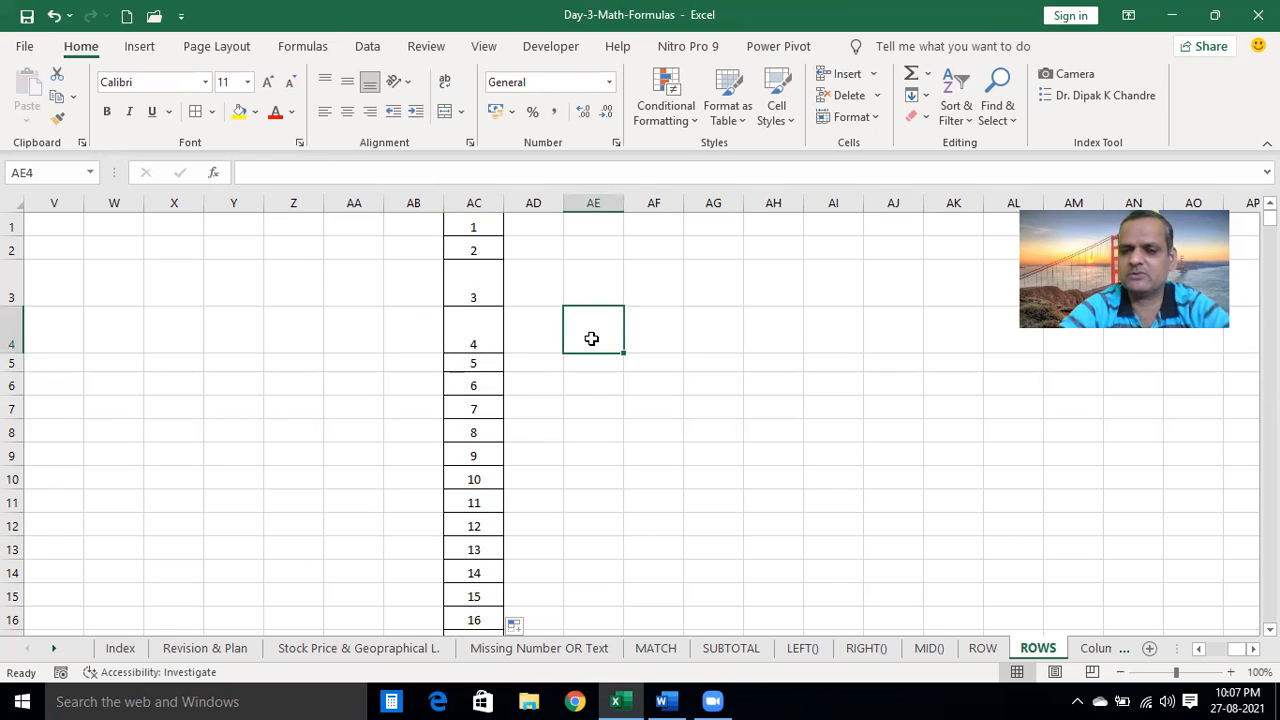
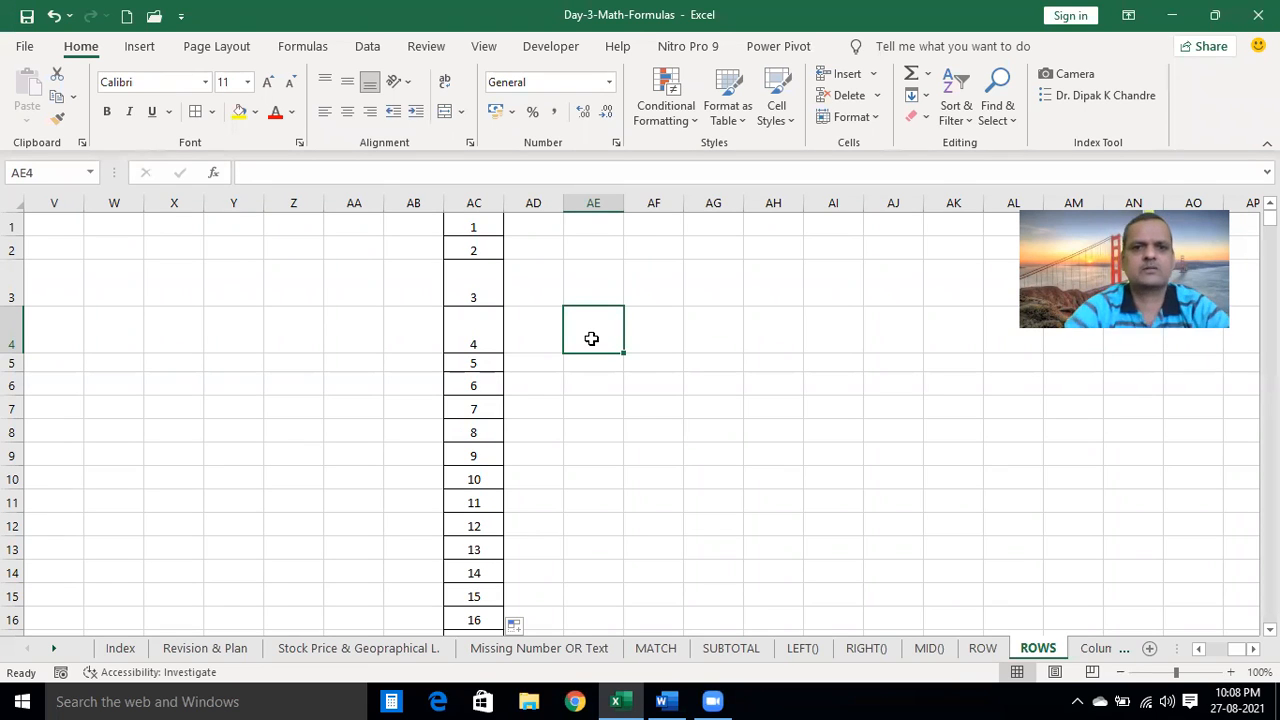
# Enter the starting numbers 1 in cell Y1 and 2 in cell Y2
pyautogui.click(254, 282)
pyautogui.press('Up')
pyautogui.press('Up')
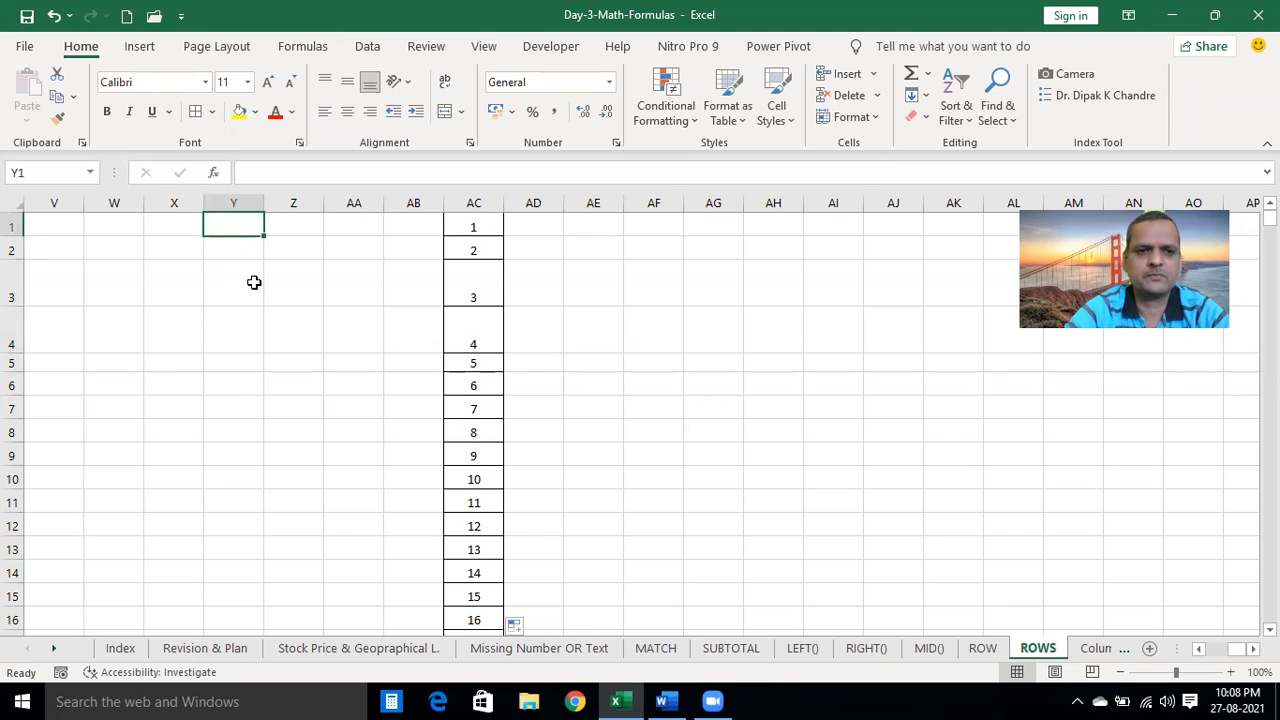
pyautogui.write('1')
pyautogui.press('Return')
pyautogui.write('2')
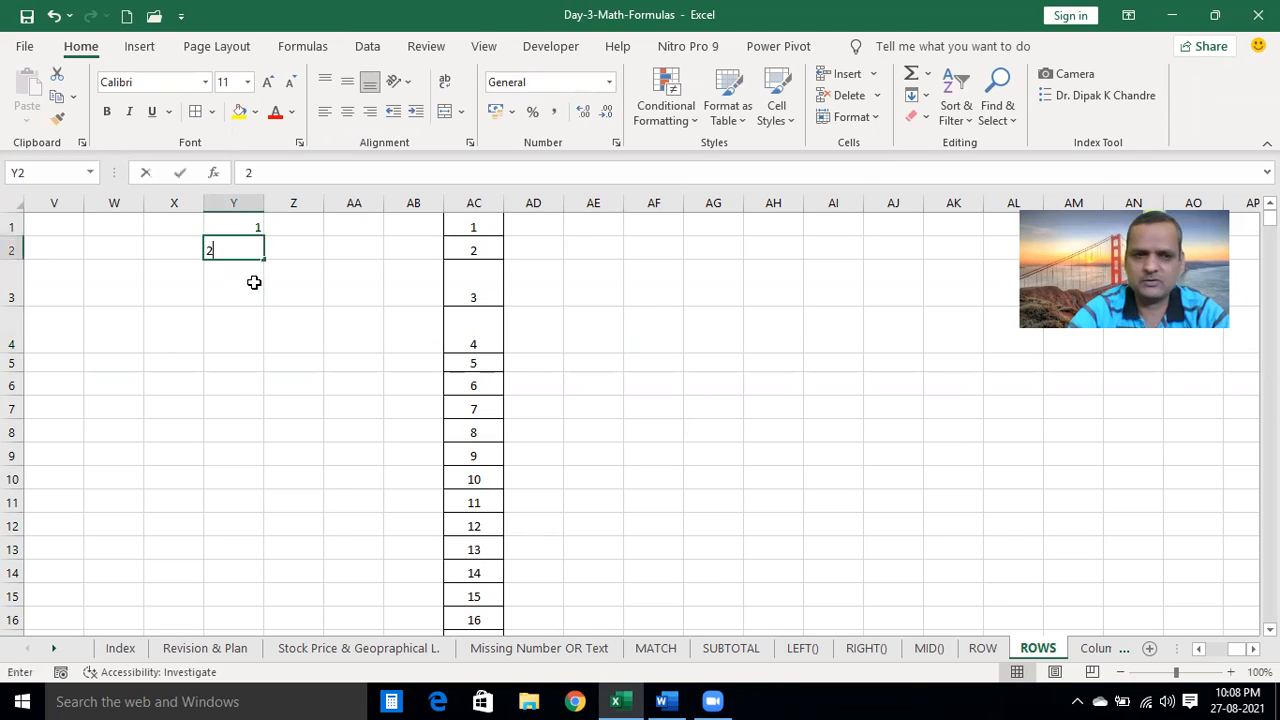
pyautogui.press('Return')
# Centre the numbers in Y1:Y2 horizontally and align them to the middle vertically
pyautogui.click(252, 222)
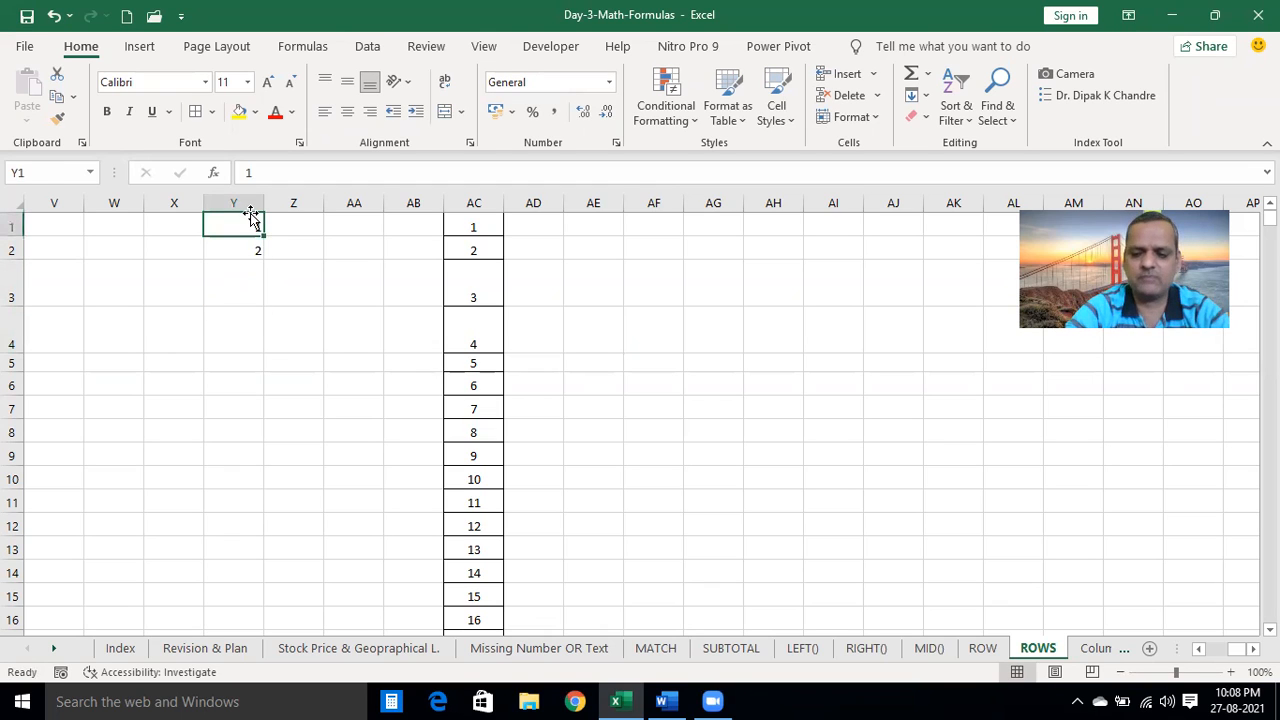
pyautogui.hotkey('shift', 'Down')
pyautogui.click(347, 111)
pyautogui.click(347, 82)
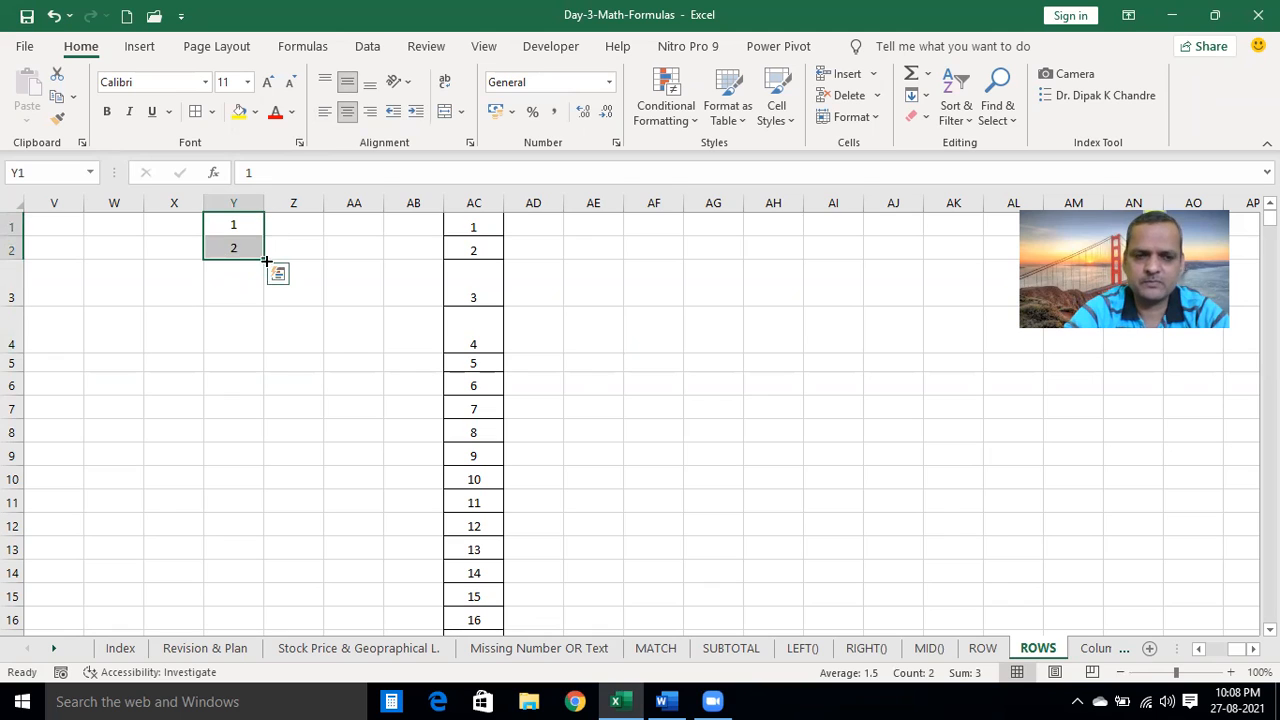
# Fill the number series from Y1:Y2 down column Y to row 253
pyautogui.click(248, 224)
pyautogui.press('Down')
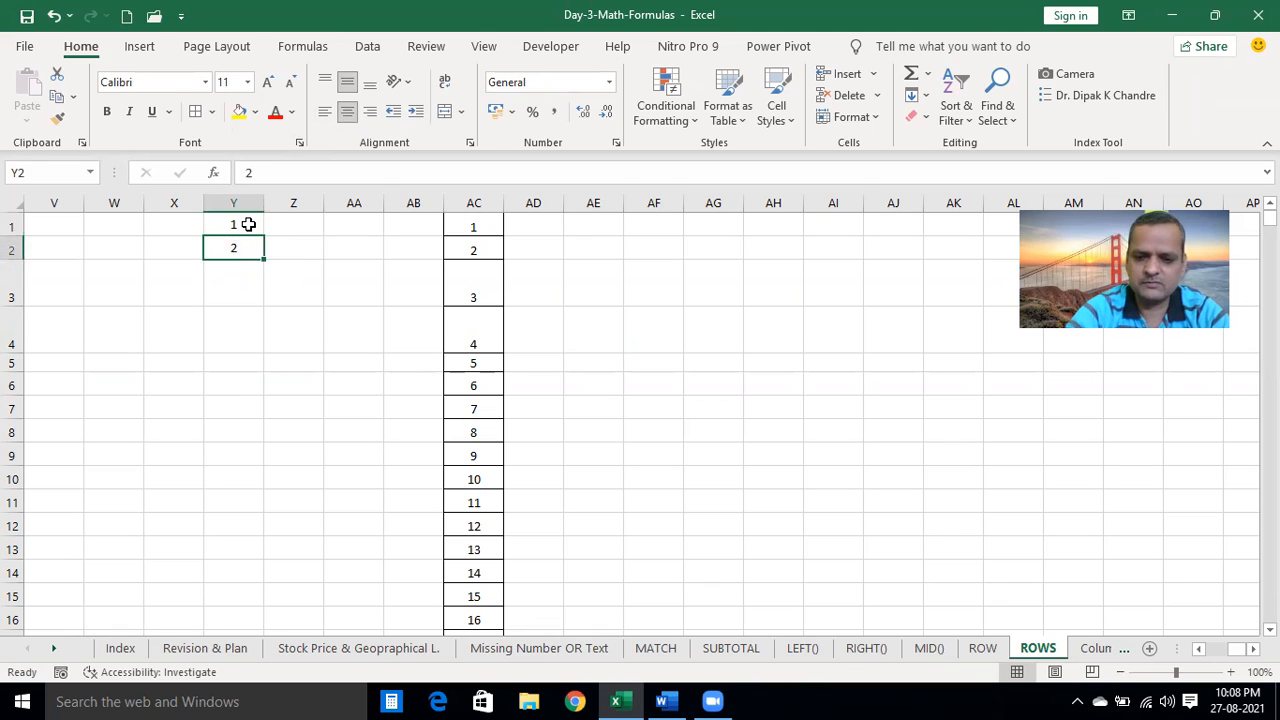
pyautogui.press('Up')
pyautogui.hotkey('shift', 'Down')
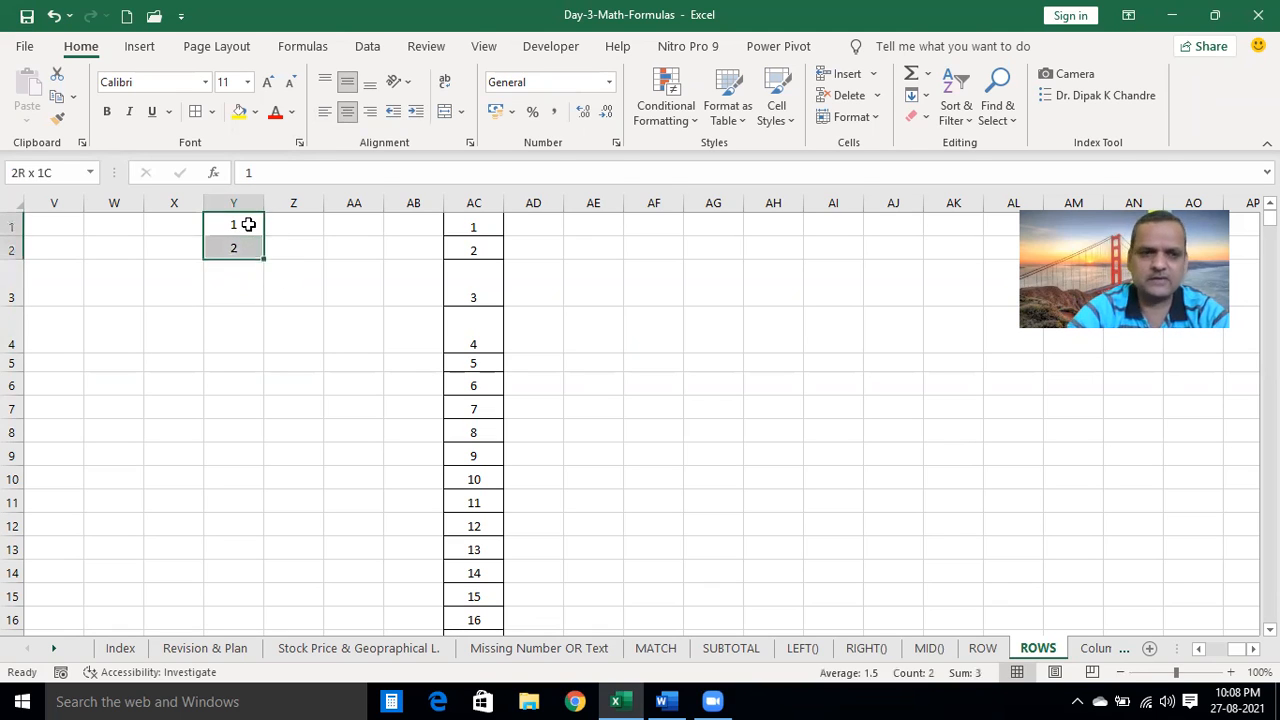
pyautogui.moveTo(262, 257); pyautogui.dragTo(190, 699)
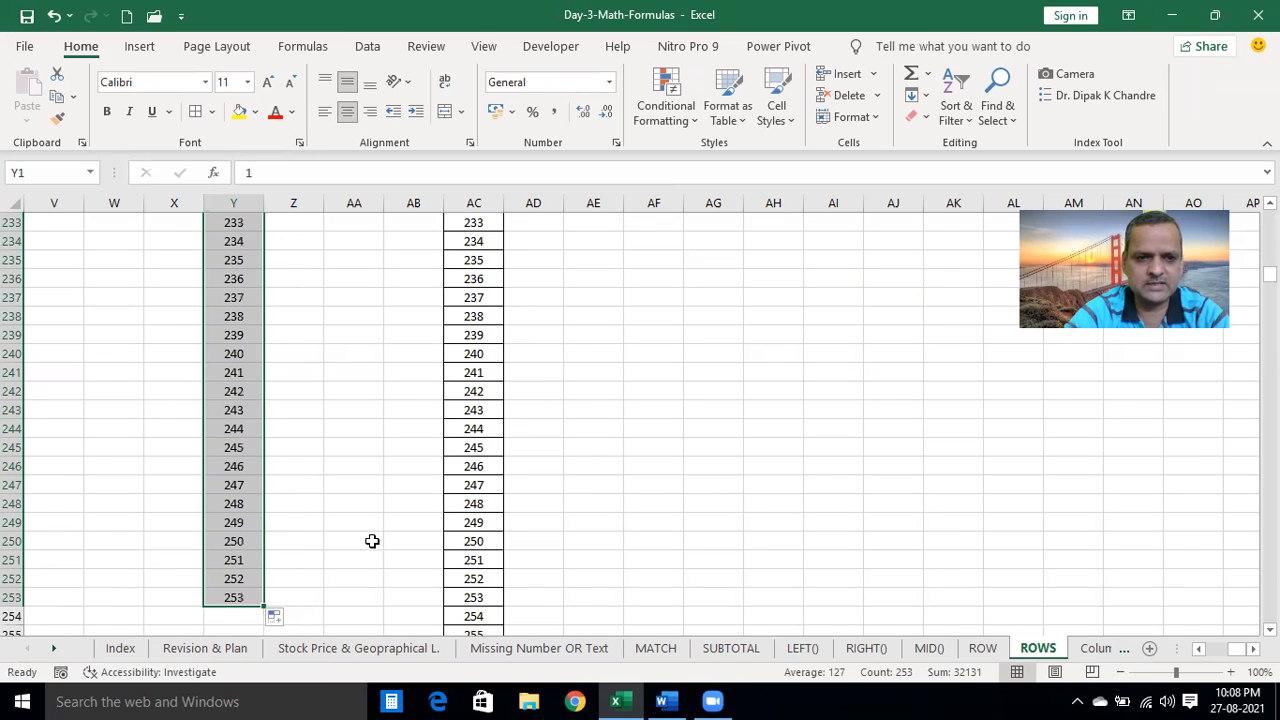
pyautogui.moveTo(1270, 274); pyautogui.dragTo(1270, 217)
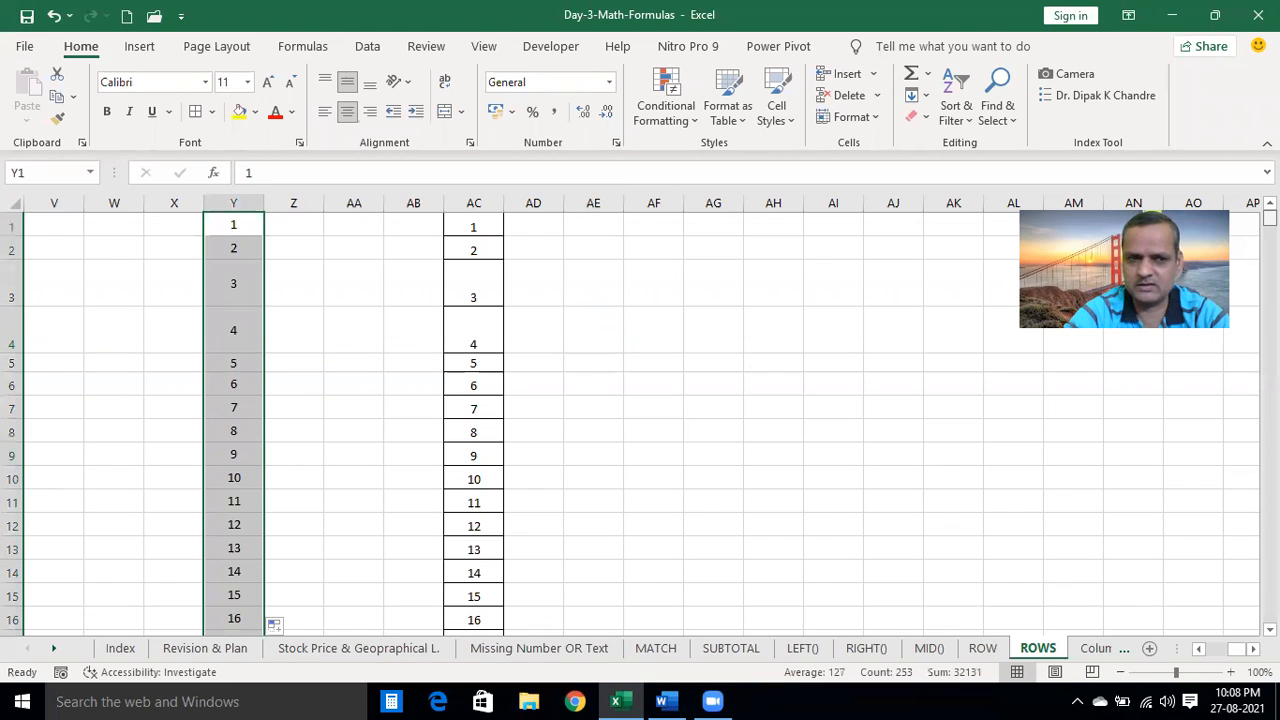
# Fill the series again from the two starting cells in column Y, down to row 322
pyautogui.click(243, 227)
pyautogui.click(241, 240)
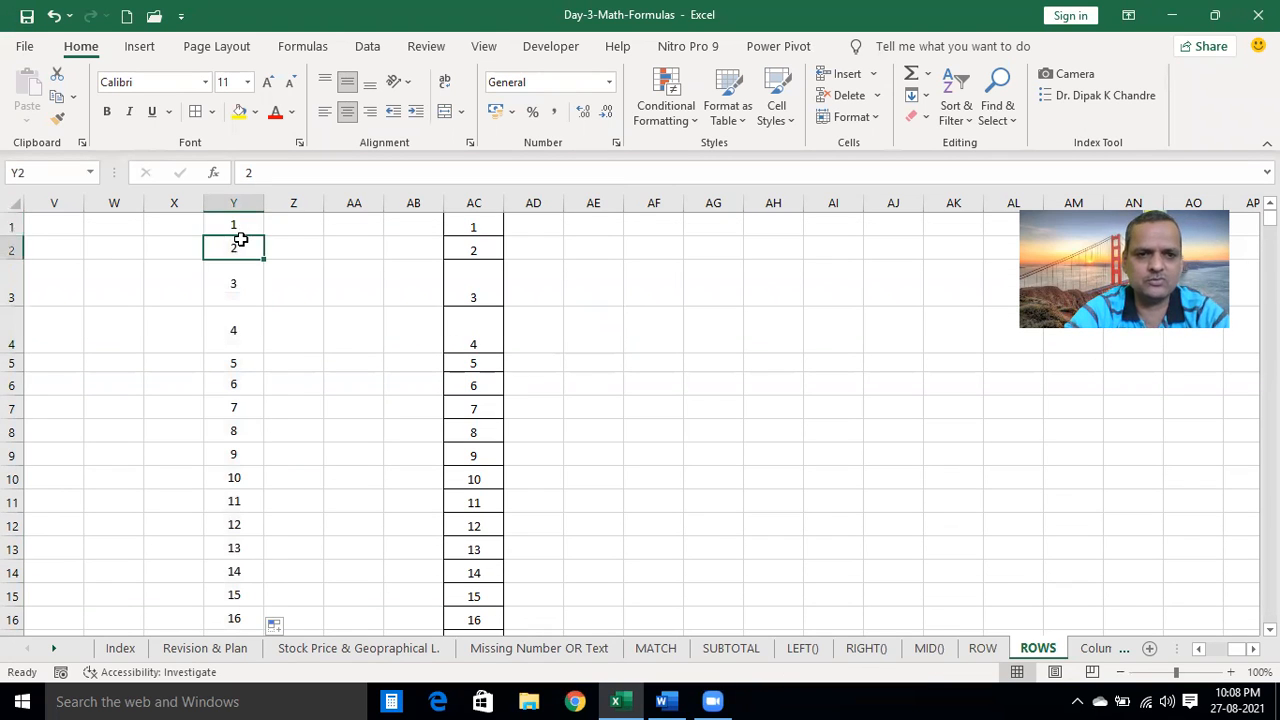
pyautogui.moveTo(239, 217); pyautogui.dragTo(1212, 524)
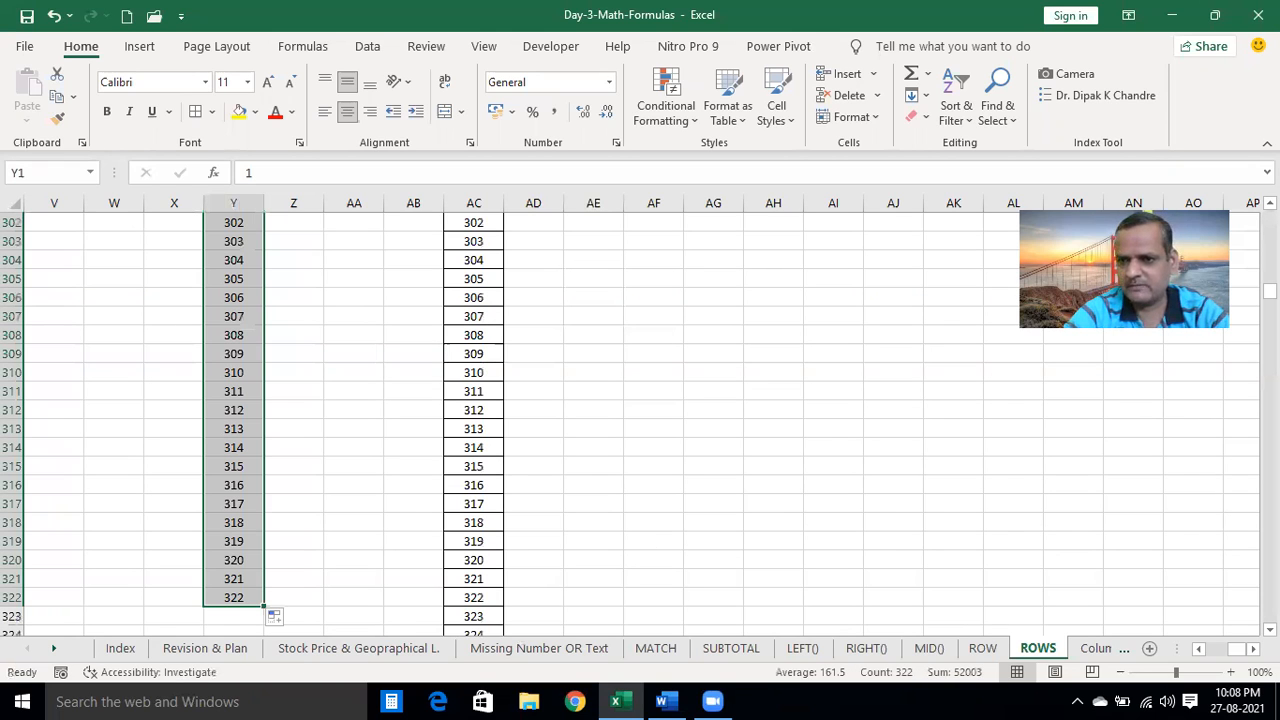
pyautogui.moveTo(1270, 291); pyautogui.dragTo(1270, 217)
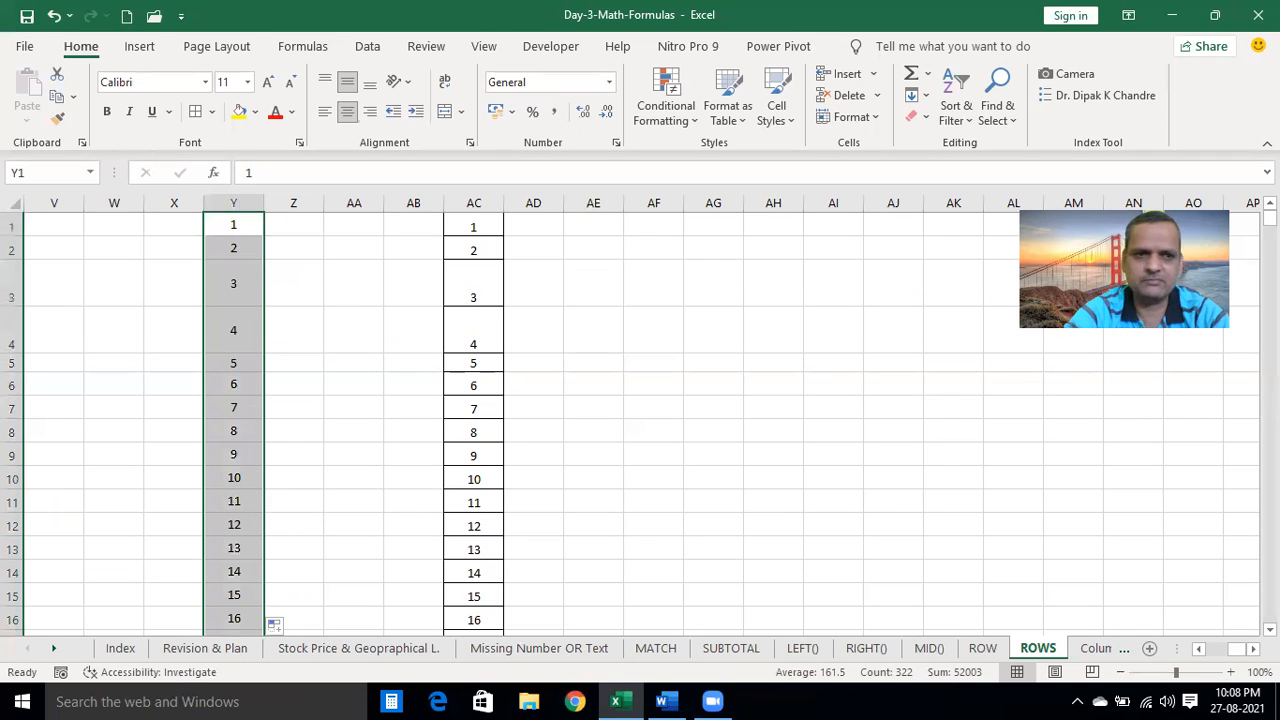
# Enter 1 in cell W1 and copy it down column W to row 344
pyautogui.click(140, 224)
pyautogui.write('1')
pyautogui.click(140, 325)
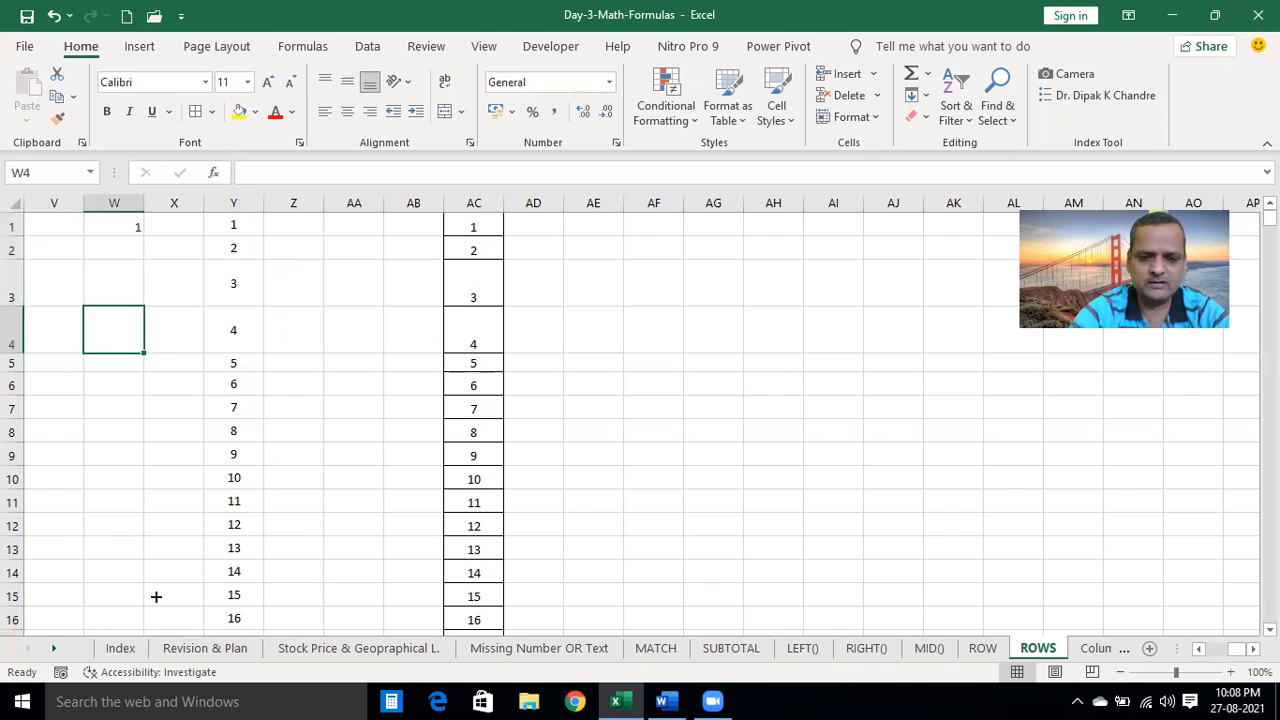
pyautogui.moveTo(126, 699); pyautogui.dragTo(155, 480)
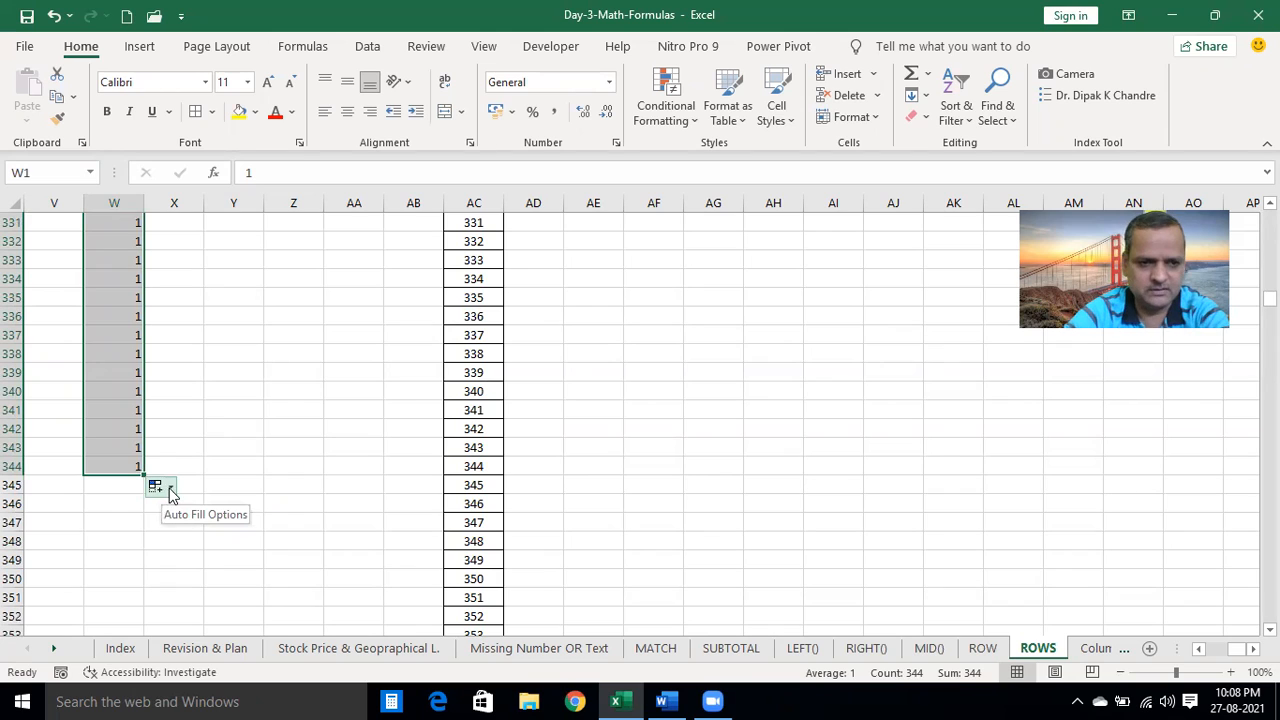
# Change the auto fill option for W1:W344 to Fill Series
pyautogui.click(174, 492)
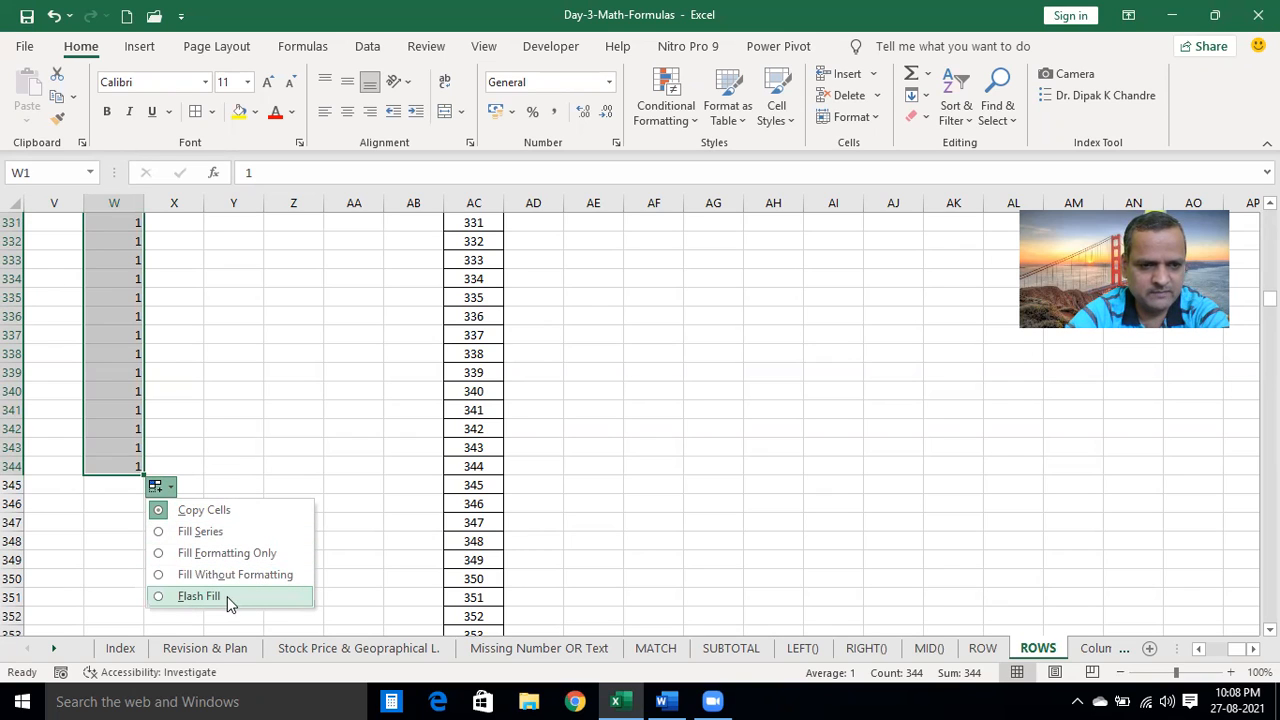
pyautogui.click(188, 533)
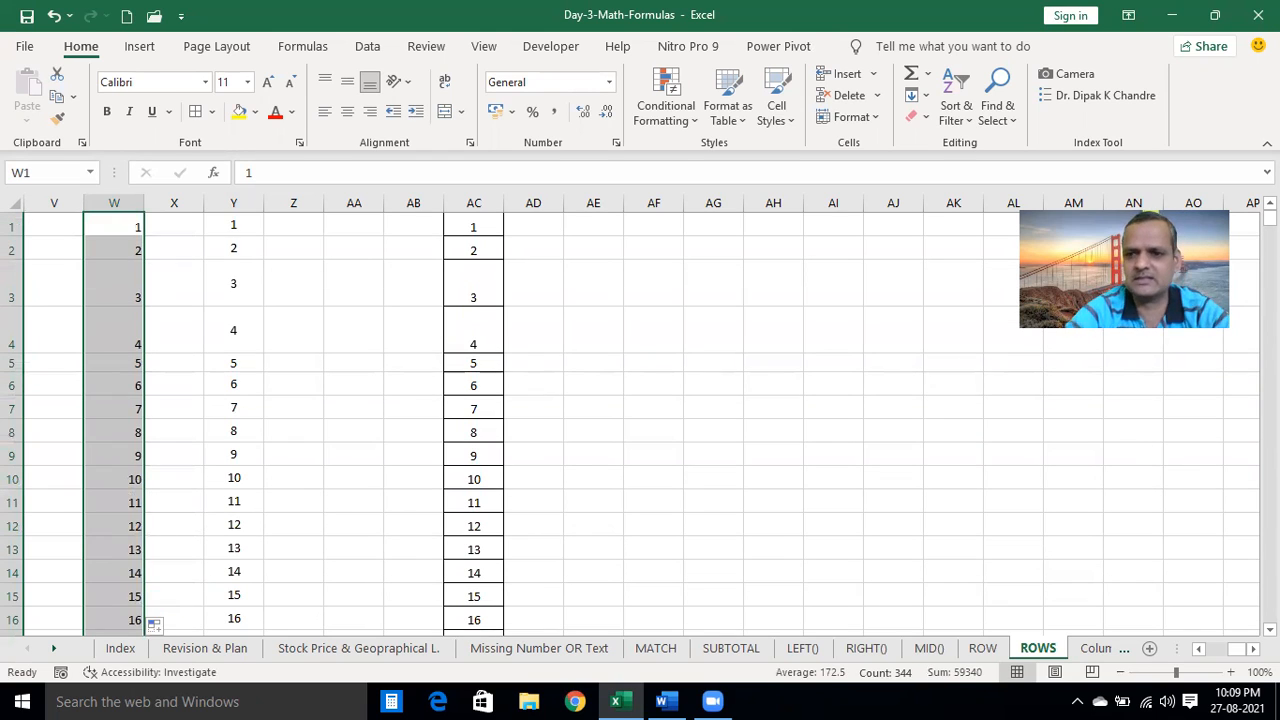
pyautogui.moveTo(1270, 218)
pyautogui.mouseDown()
pyautogui.moveTo(1270, 286)
pyautogui.moveTo(1270, 218)
pyautogui.mouseUp()
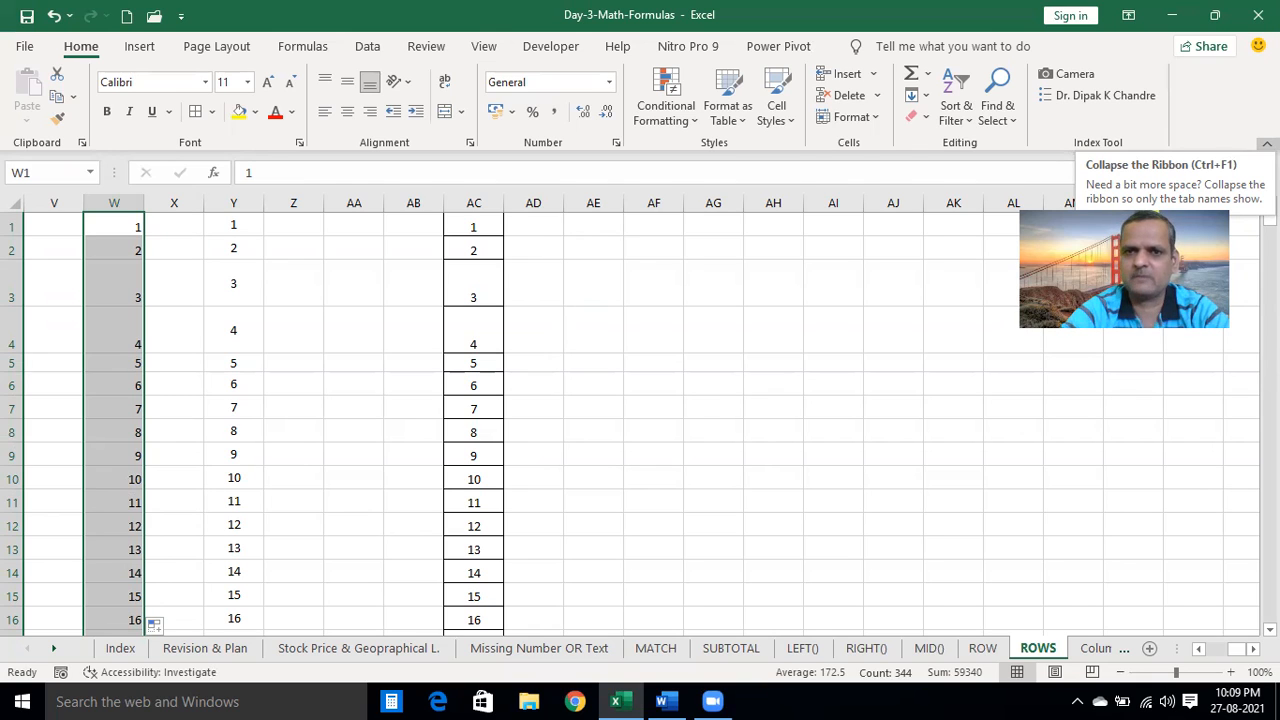
pyautogui.click(588, 362)
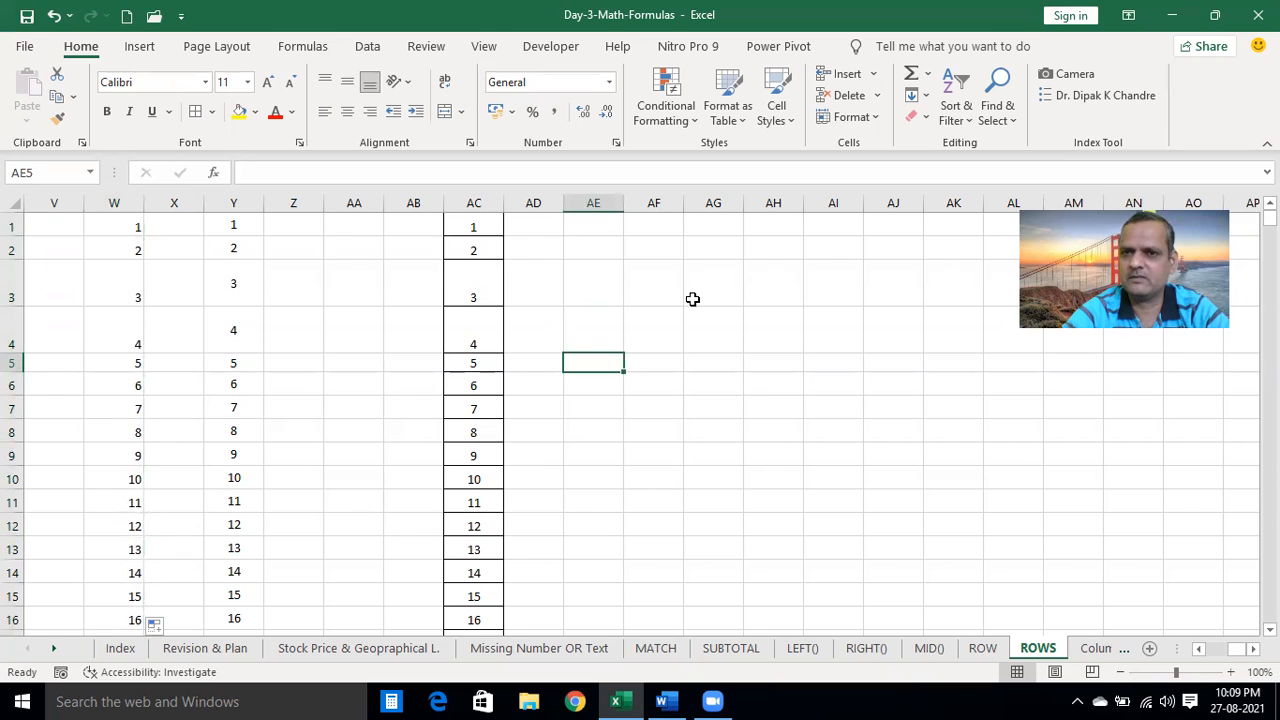
pyautogui.click(556, 384)
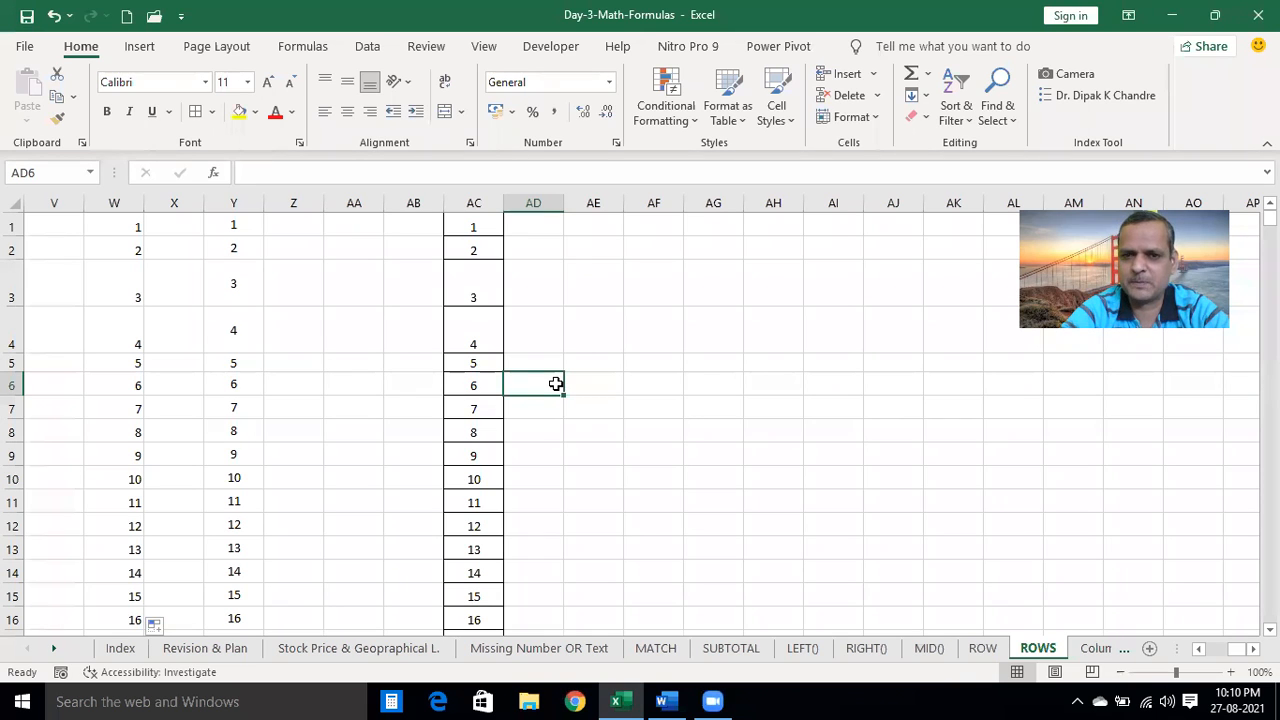
pyautogui.click(541, 508)
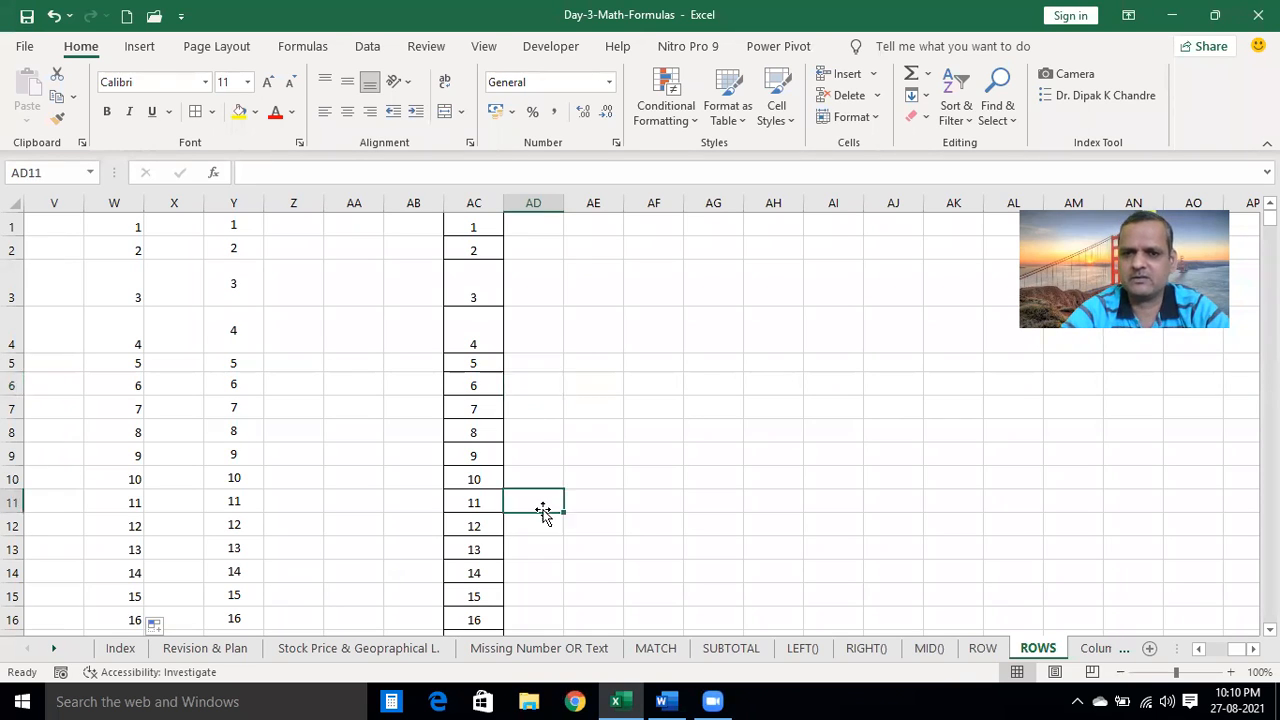
pyautogui.click(592, 400)
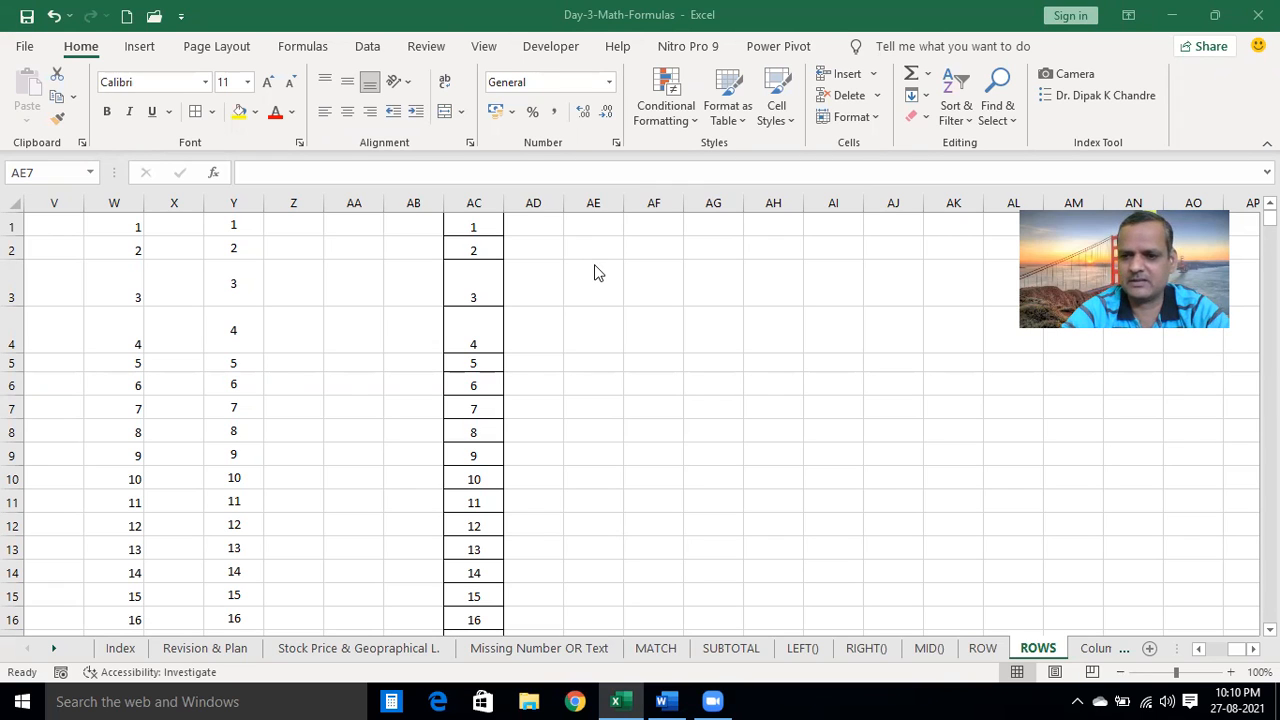
pyautogui.click(661, 322)
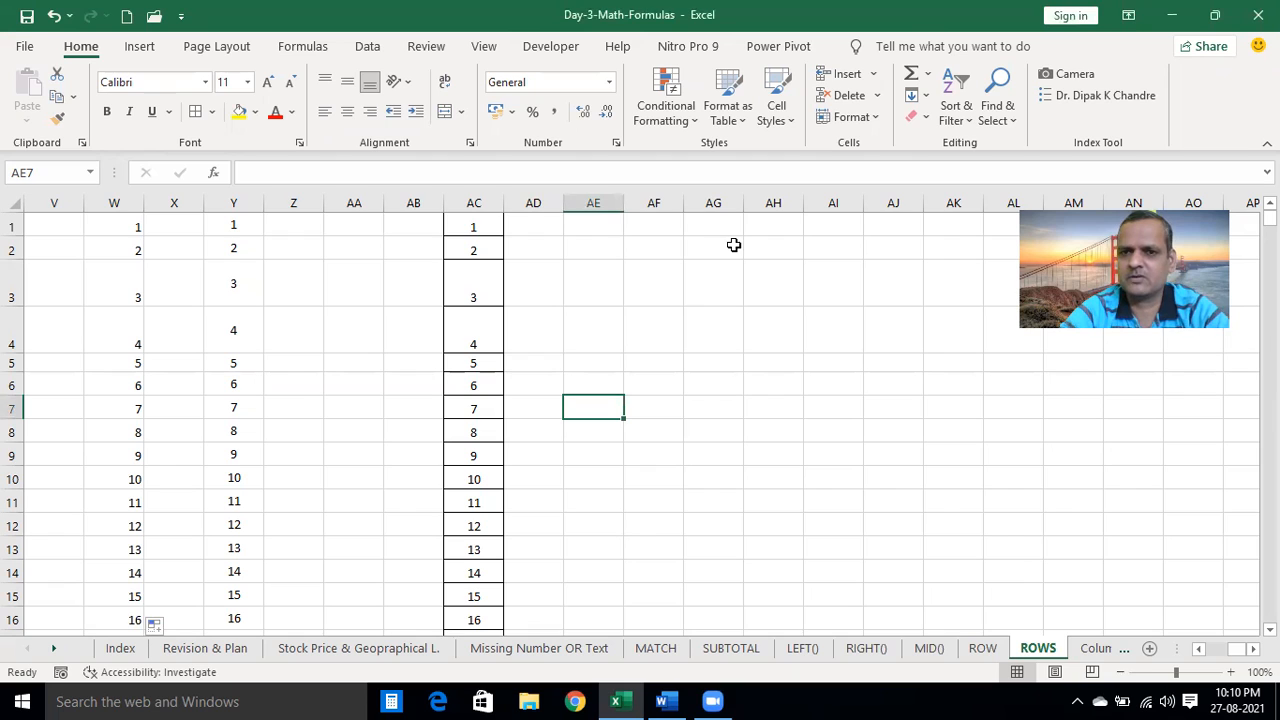
pyautogui.click(618, 338)
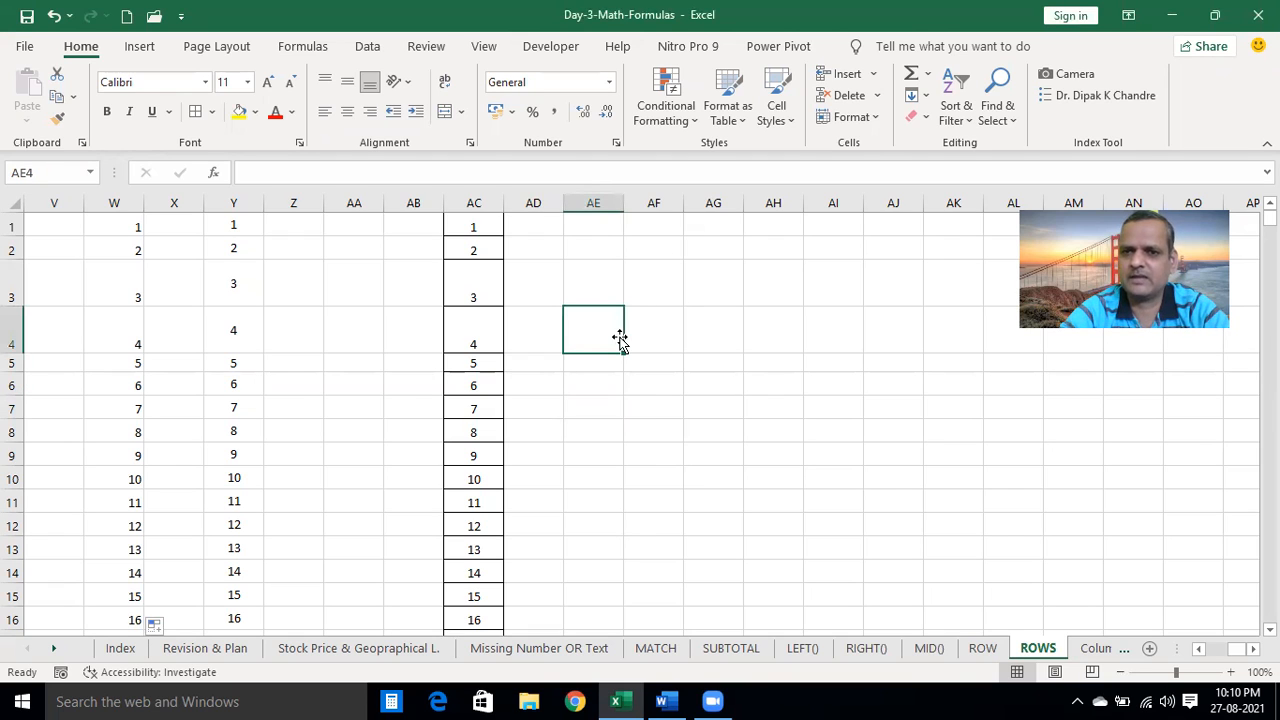
pyautogui.click(672, 316)
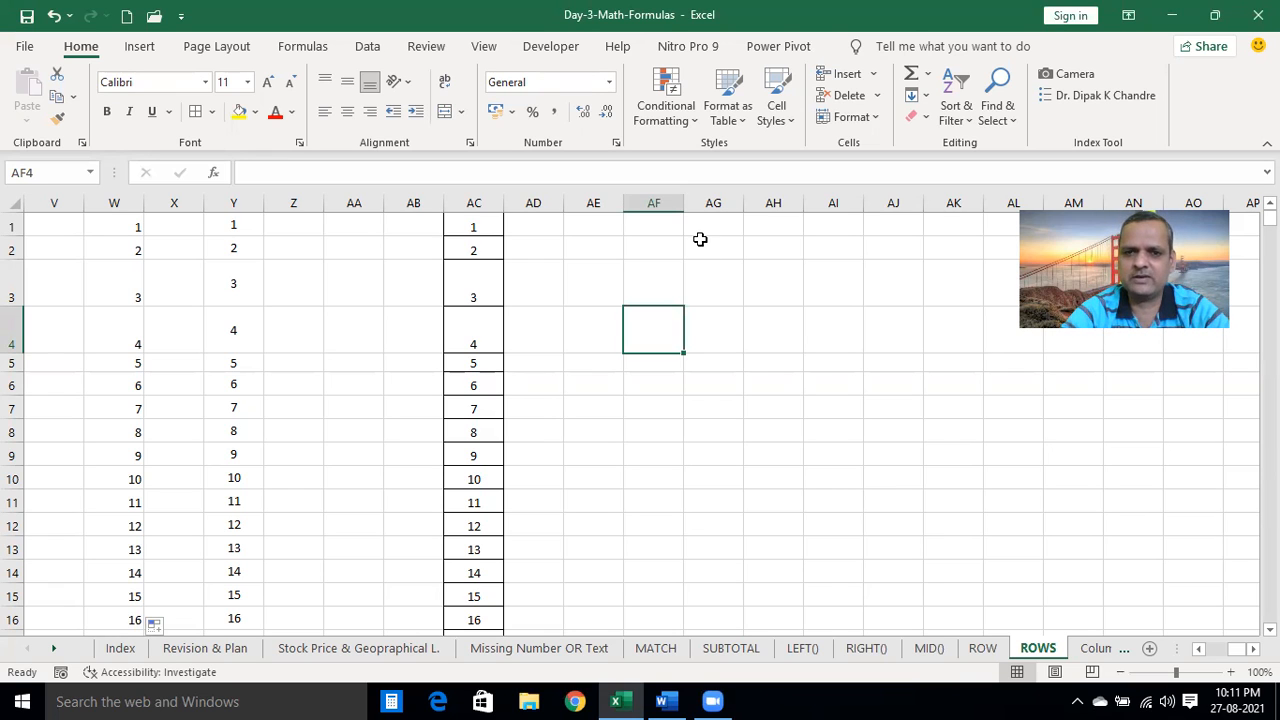
pyautogui.click(737, 340)
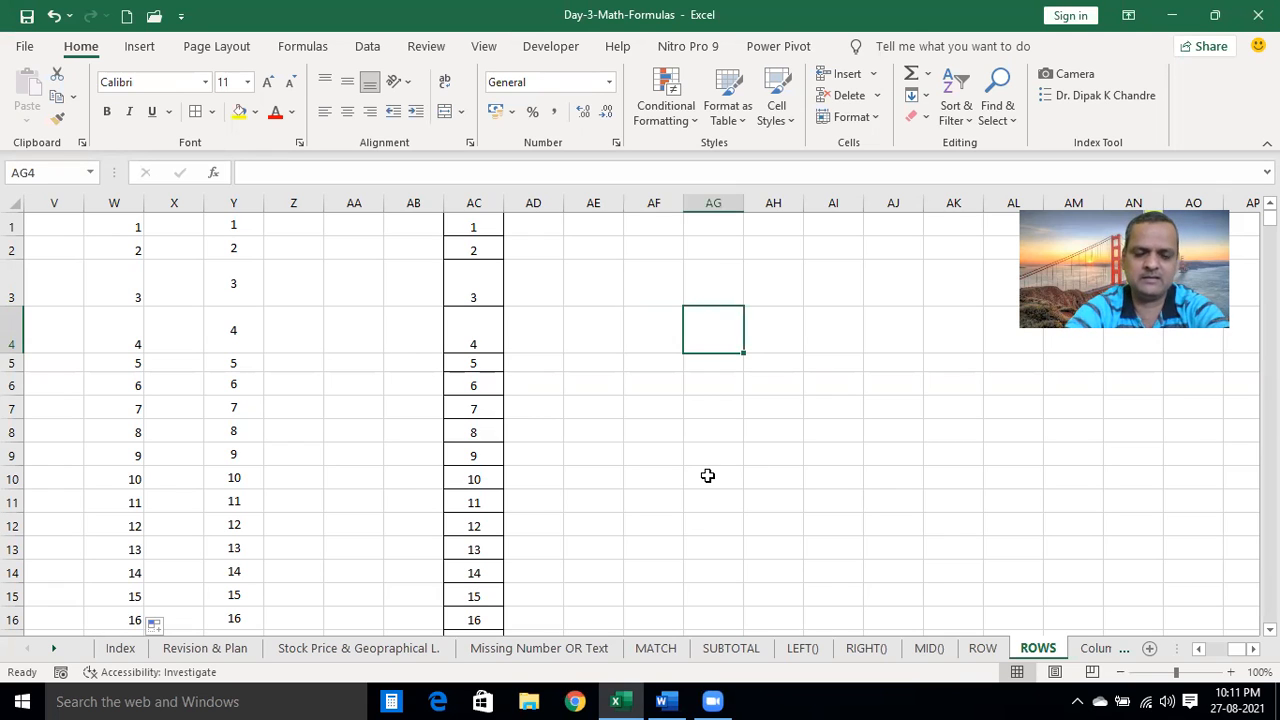
pyautogui.click(644, 505)
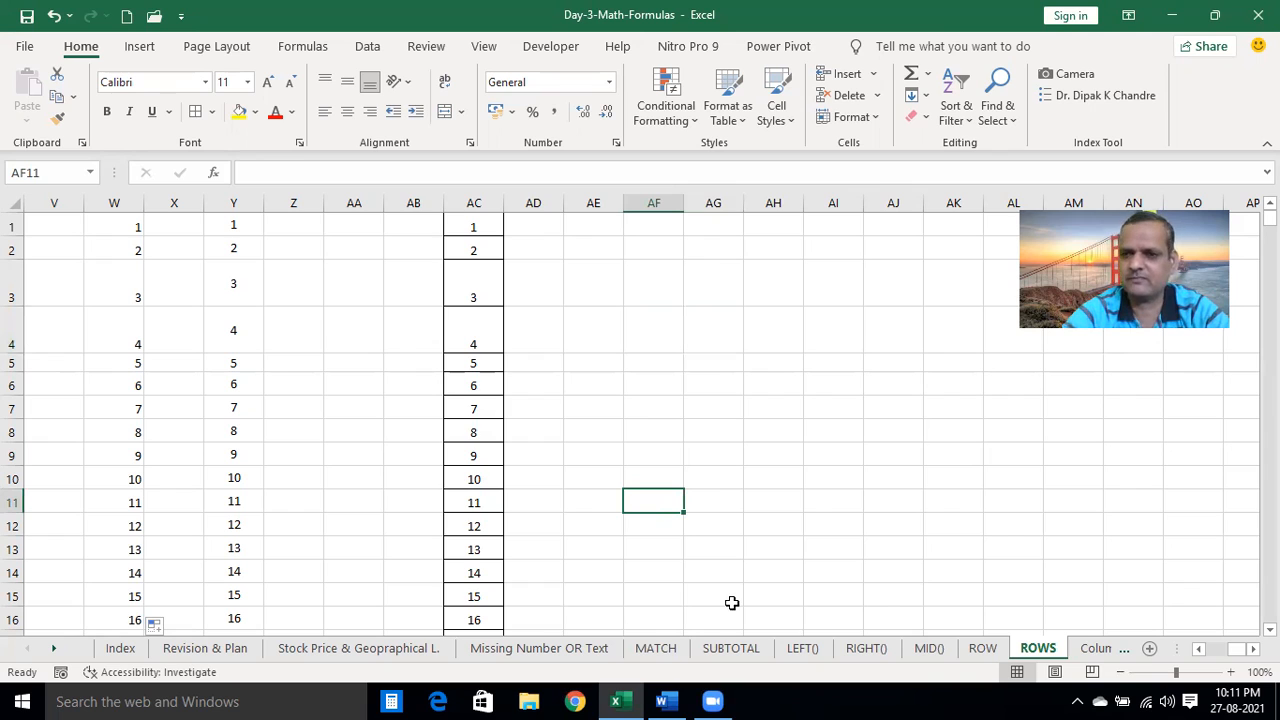
pyautogui.click(540, 363)
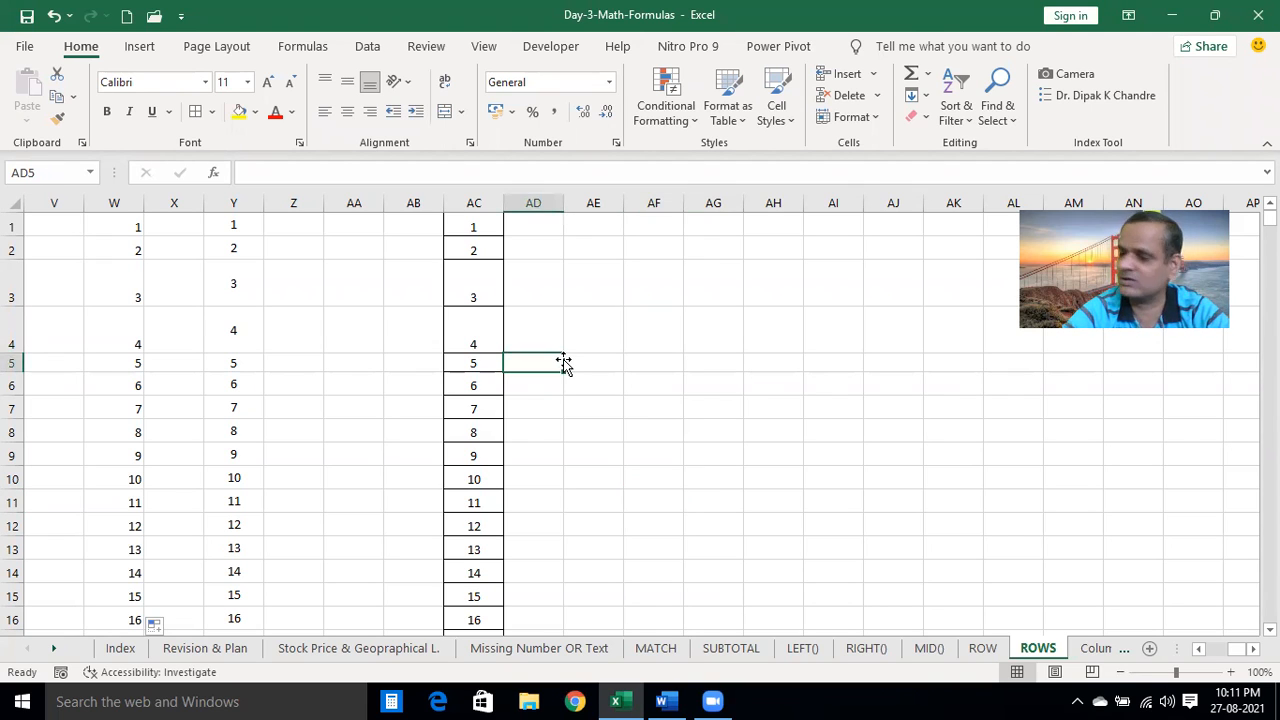
pyautogui.click(629, 360)
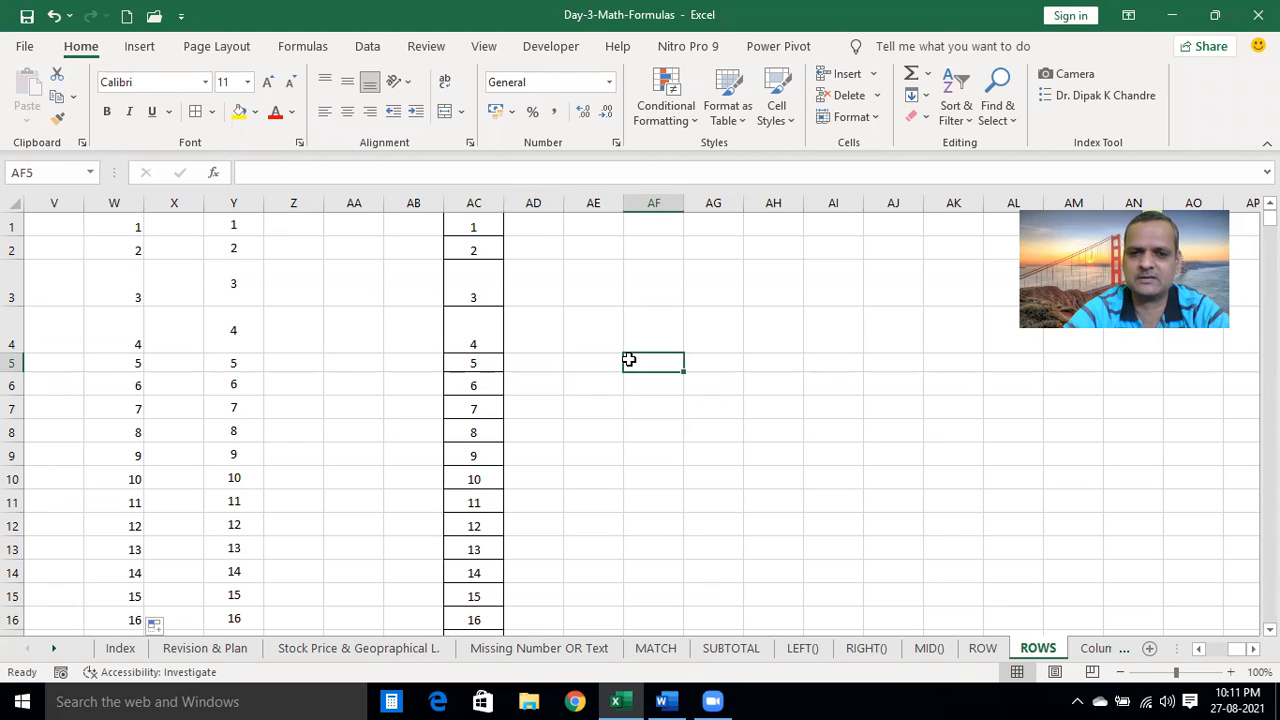
pyautogui.press('Up')
pyautogui.press('Up')
pyautogui.press('Up')
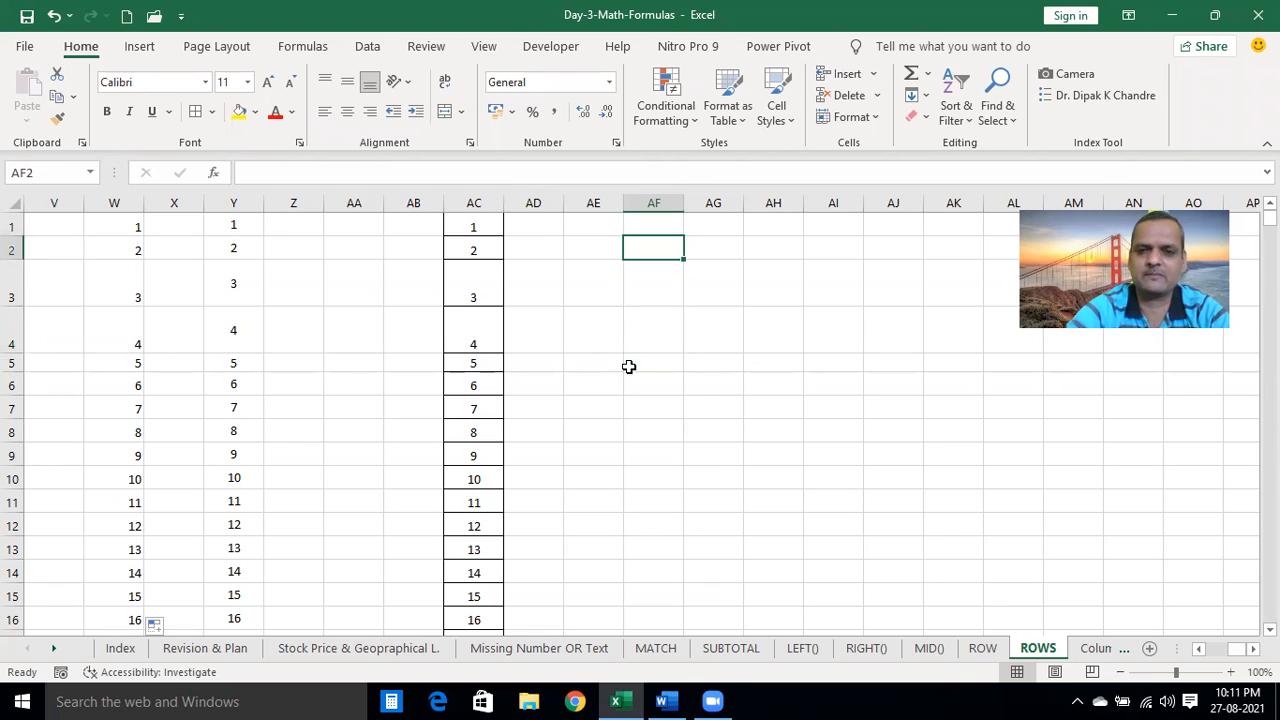